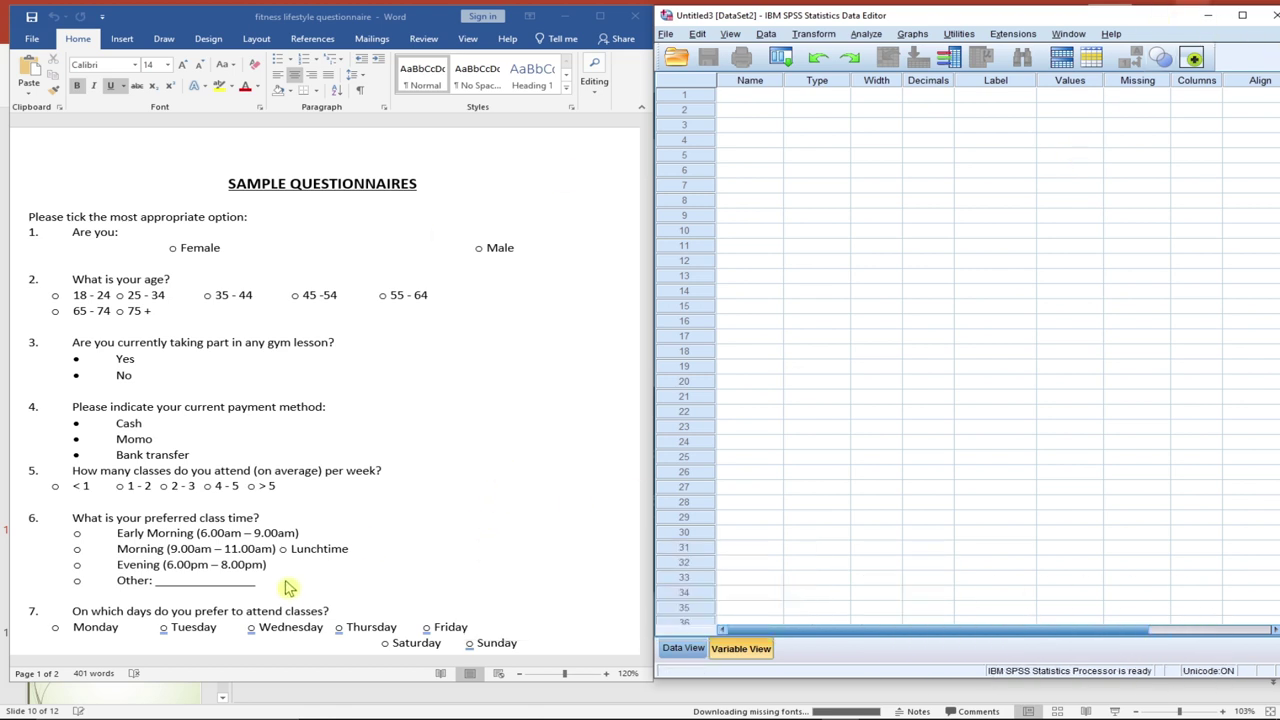
{"action": "mouse_move", "coordinate": [220, 716]}
{"action": "left_click", "coordinate": [169, 708]}
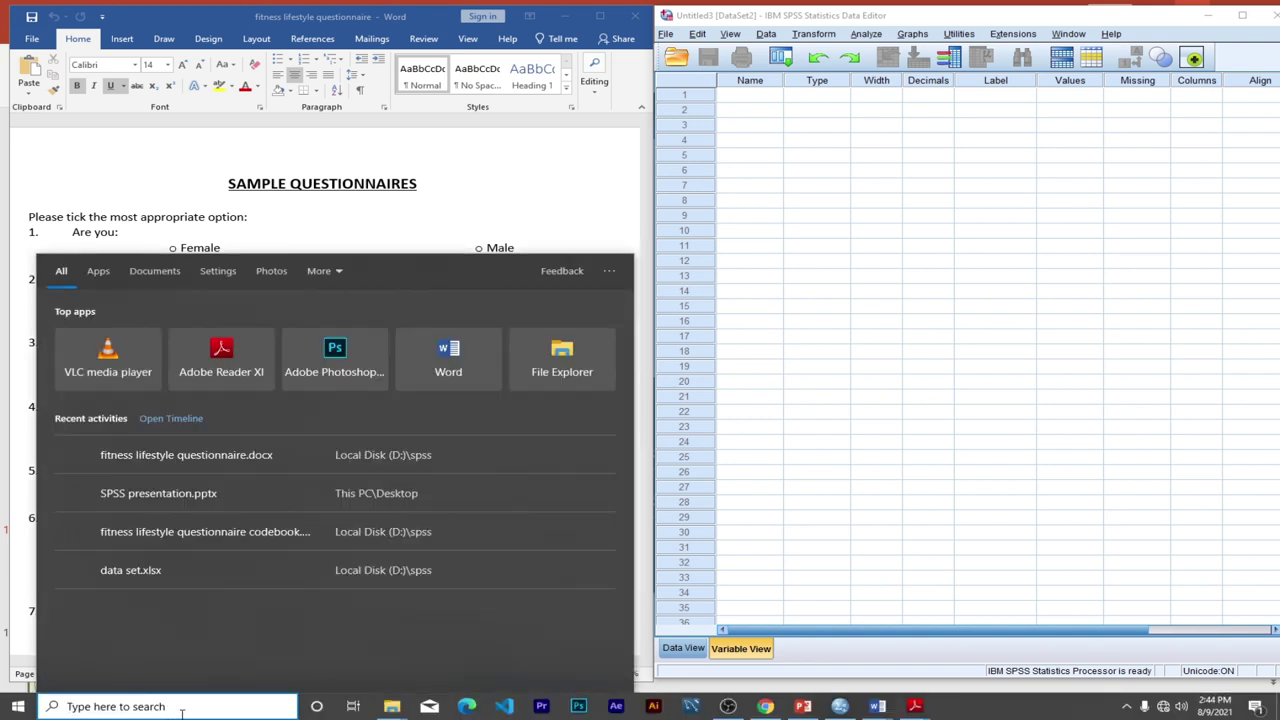
{"action": "type", "text": "sps"}
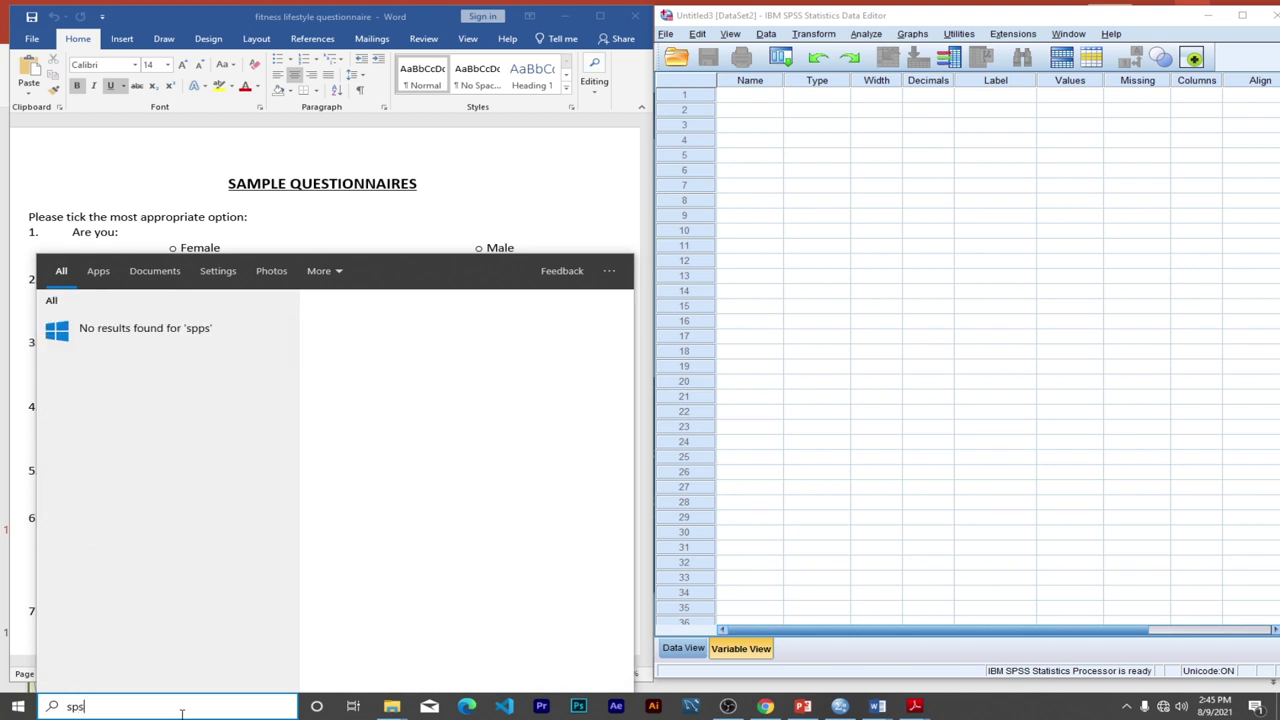
{"action": "left_click", "coordinate": [912, 276]}
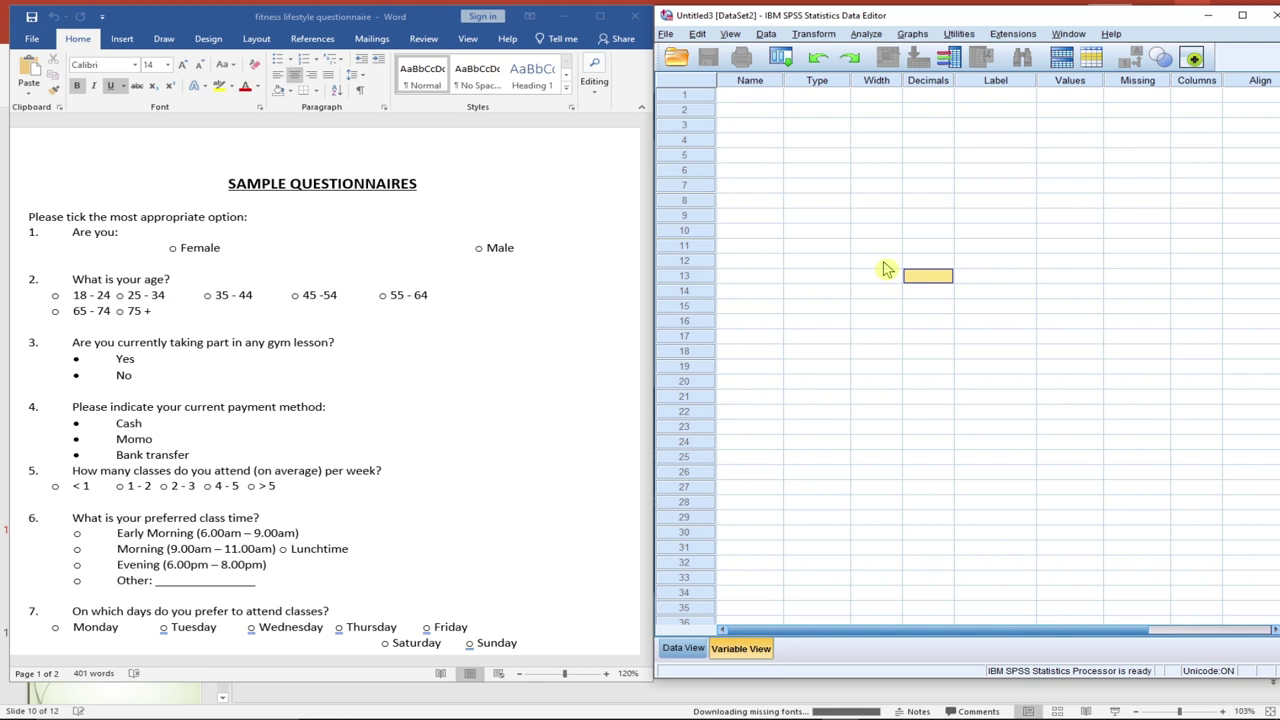
{"action": "left_click", "coordinate": [376, 236]}
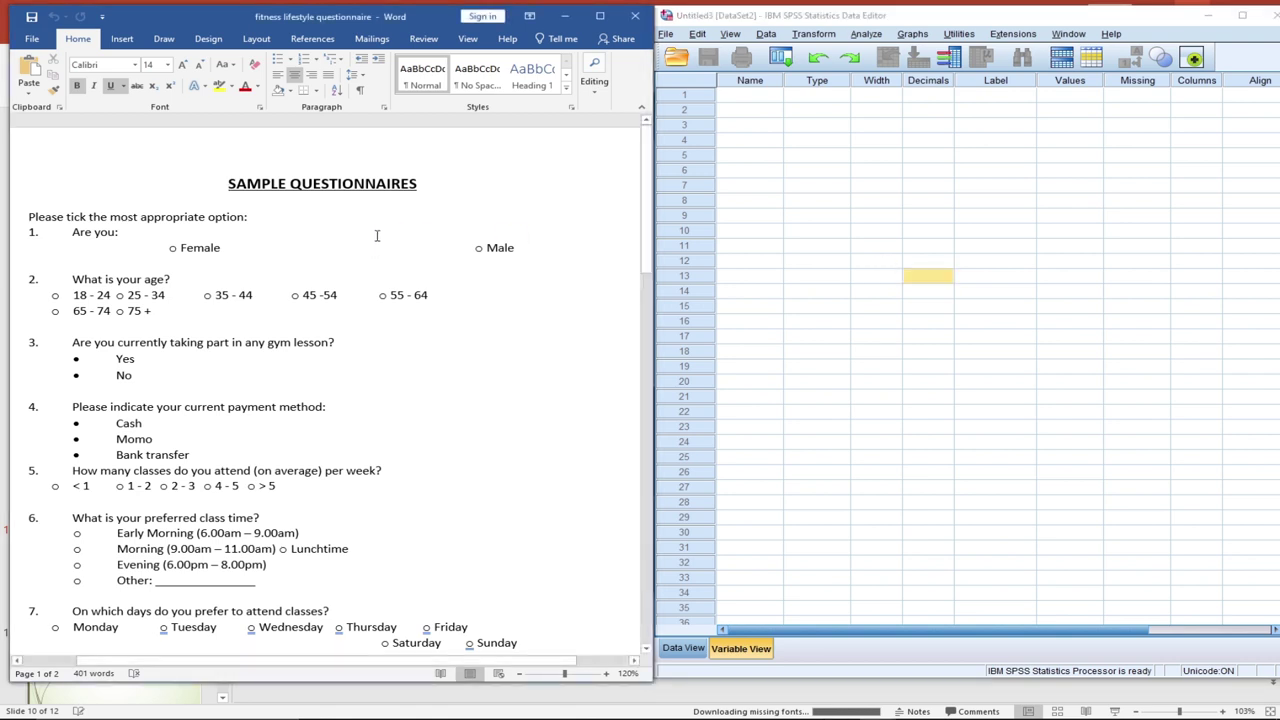
{"action": "left_click", "coordinate": [910, 682]}
{"action": "left_click_drag", "start_coordinate": [910, 682], "coordinate": [910, 685]}
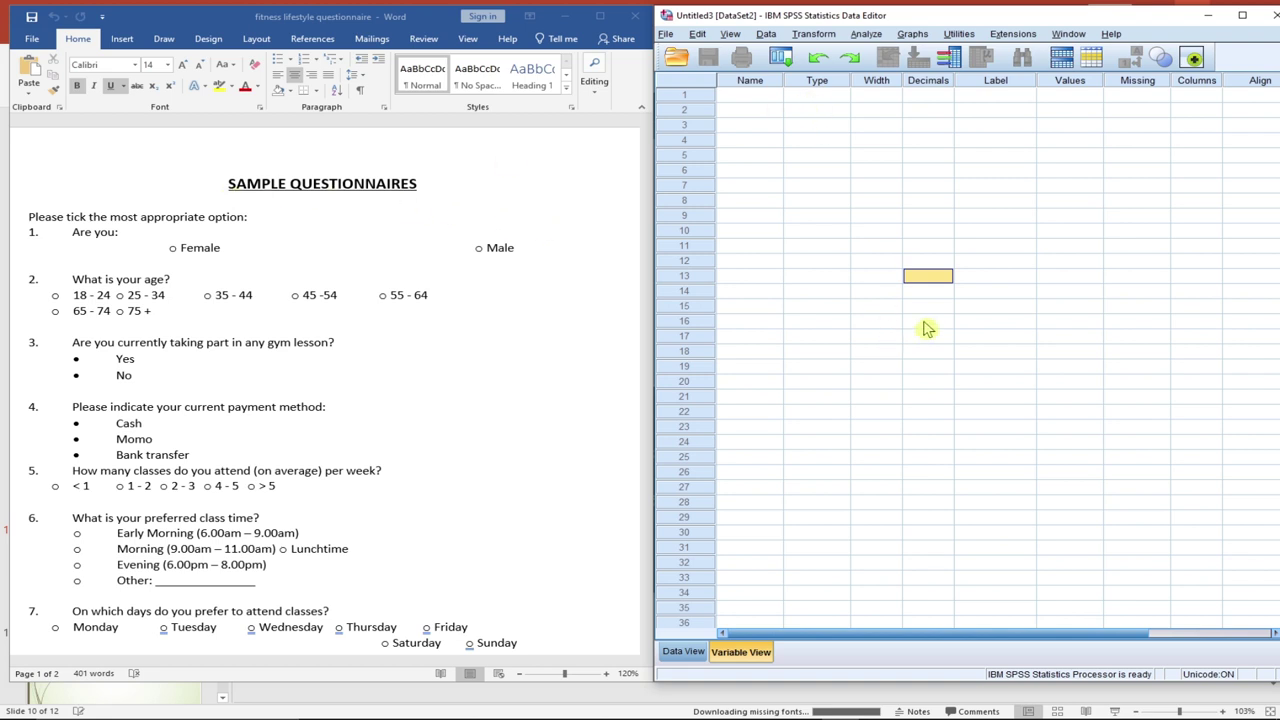
Maximize the SPSS Data Editor window and show the empty data grid in Data View
{"action": "left_click", "coordinate": [1240, 17]}
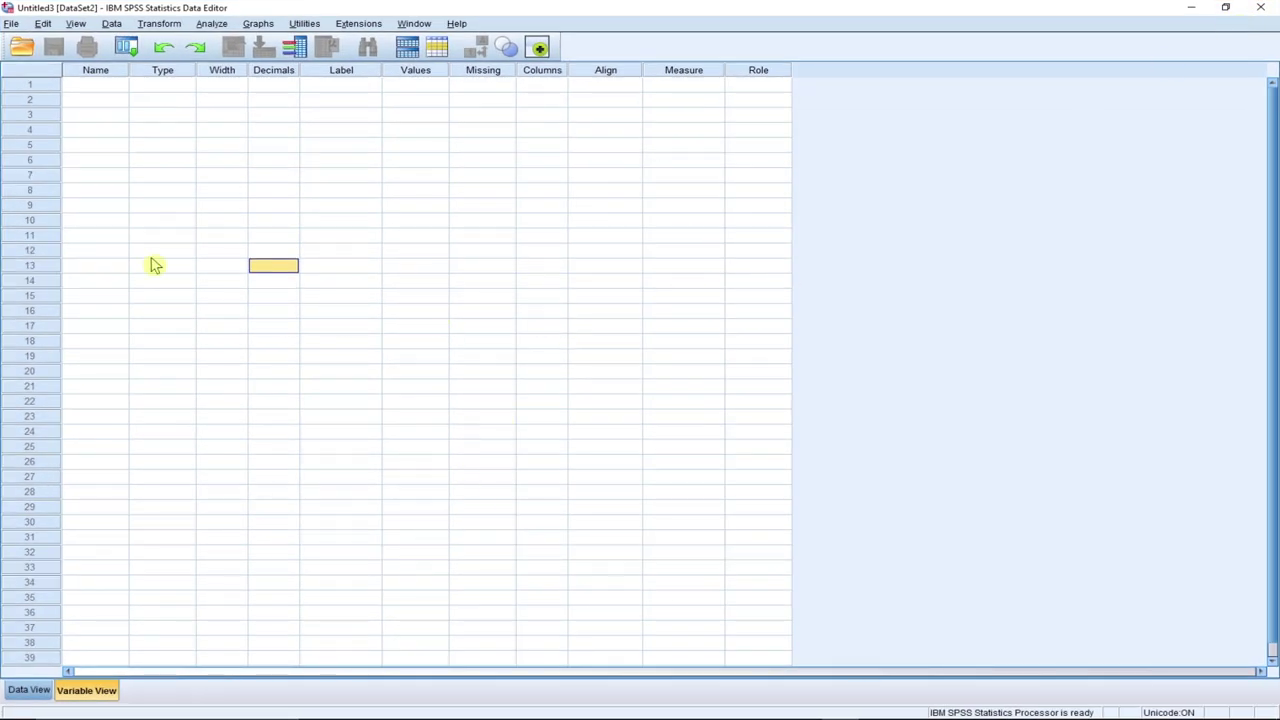
{"action": "mouse_move", "coordinate": [60, 690]}
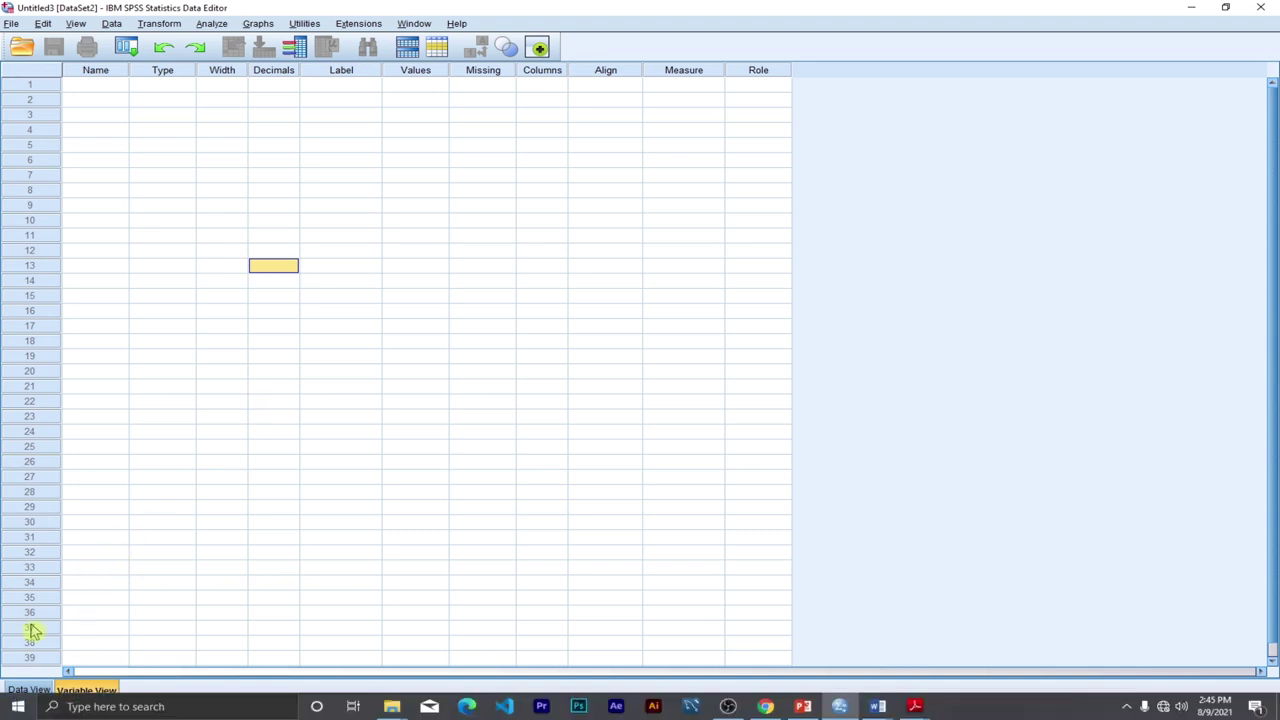
{"action": "left_click", "coordinate": [30, 690]}
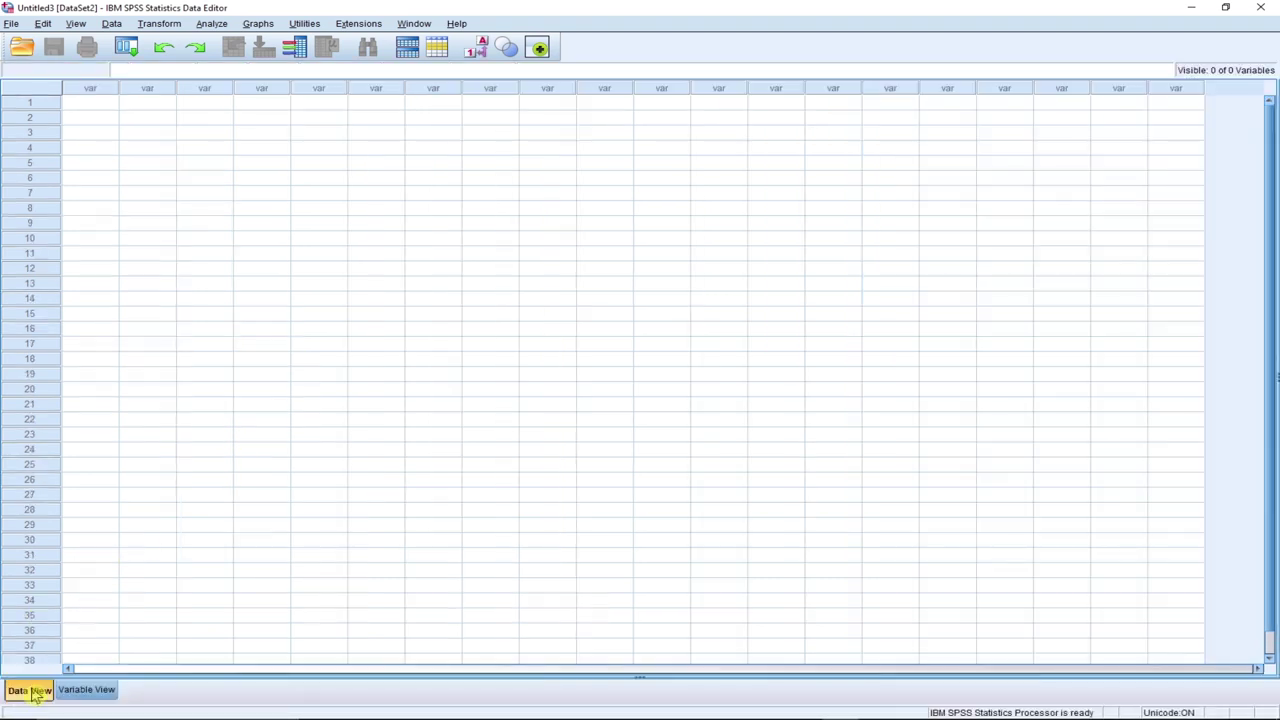
{"action": "left_click", "coordinate": [94, 104]}
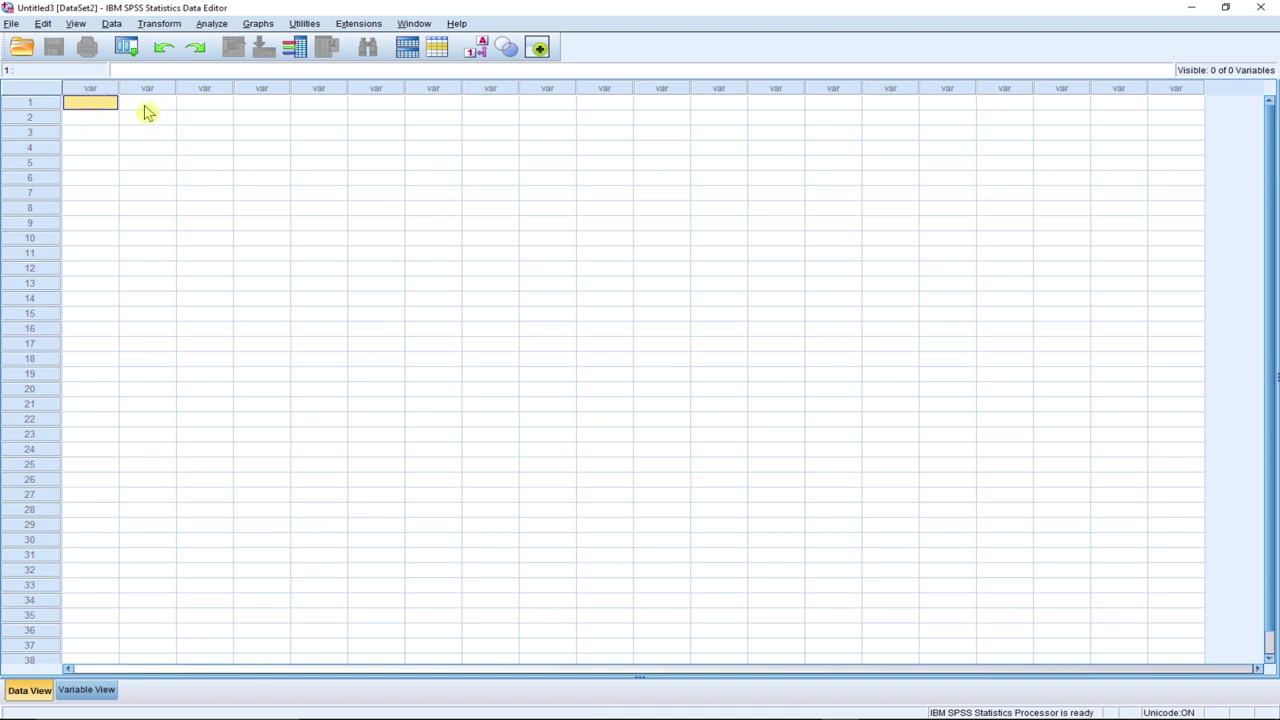
Create a variable called "name" in the first row of Variable View
{"action": "left_click", "coordinate": [83, 696]}
{"action": "left_click", "coordinate": [86, 80]}
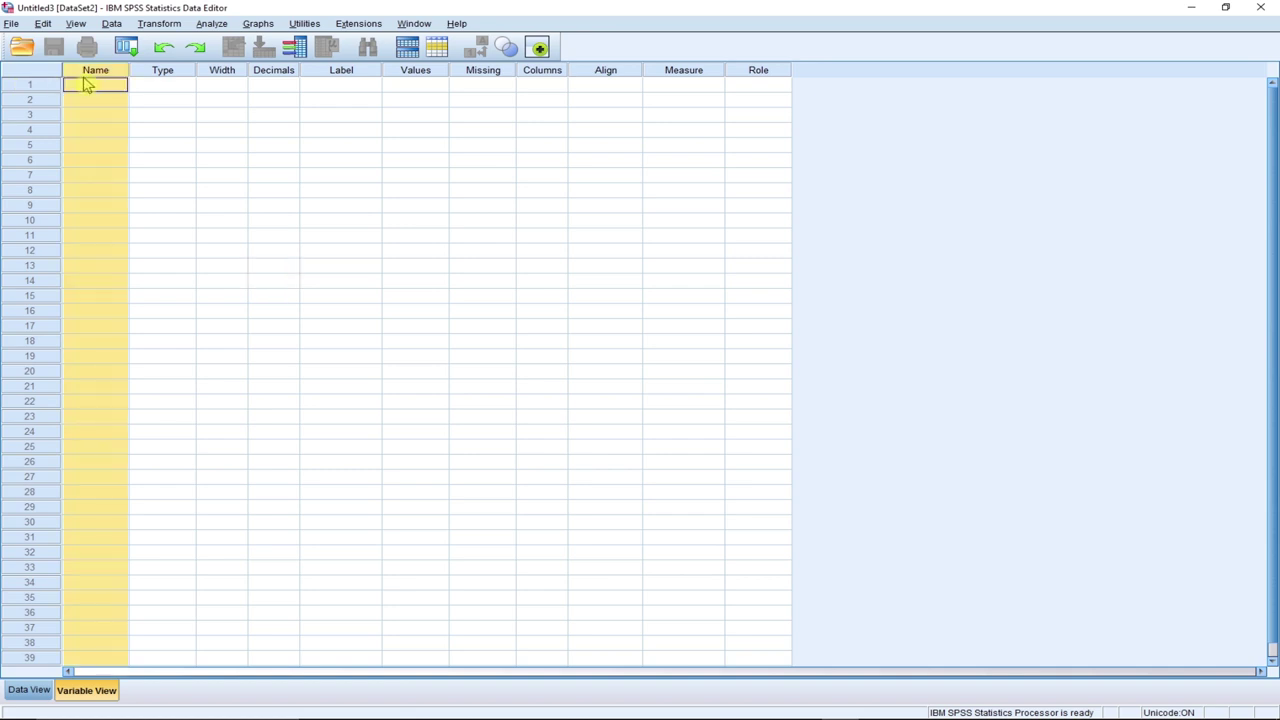
{"action": "left_click", "coordinate": [87, 87]}
{"action": "type", "text": "na"}
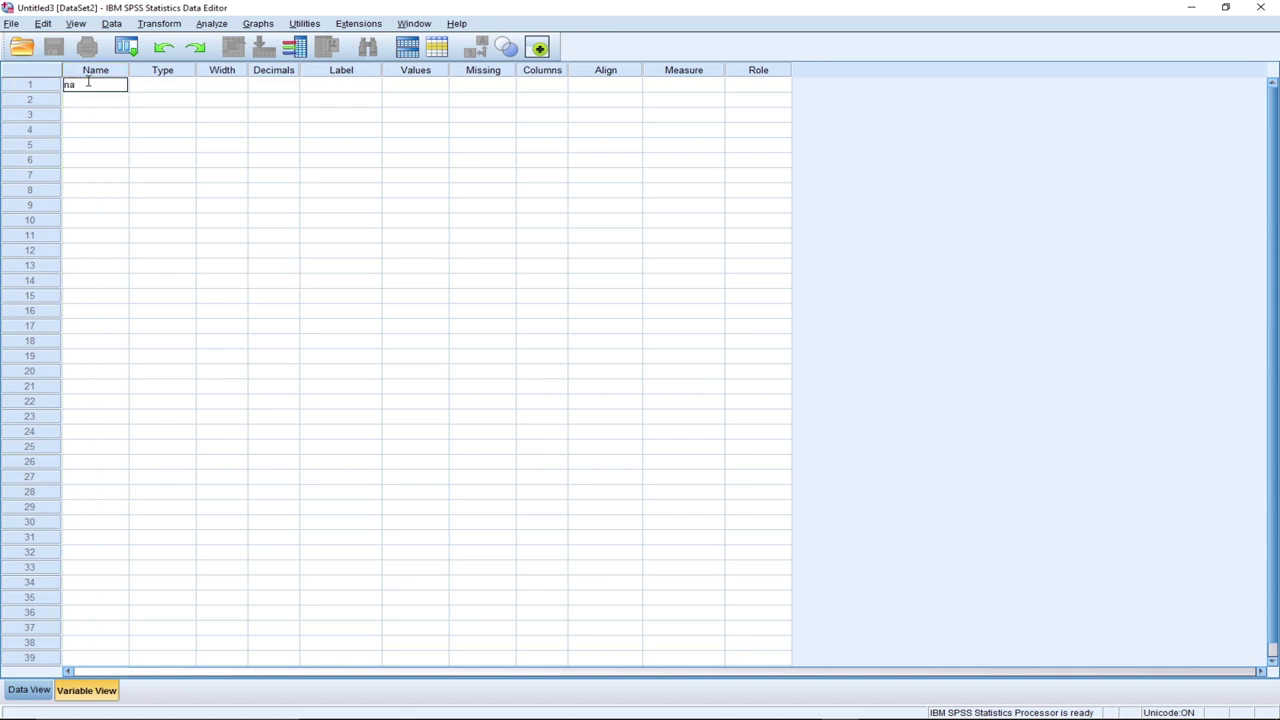
{"action": "type", "text": "me"}
{"action": "key", "text": "Tab"}
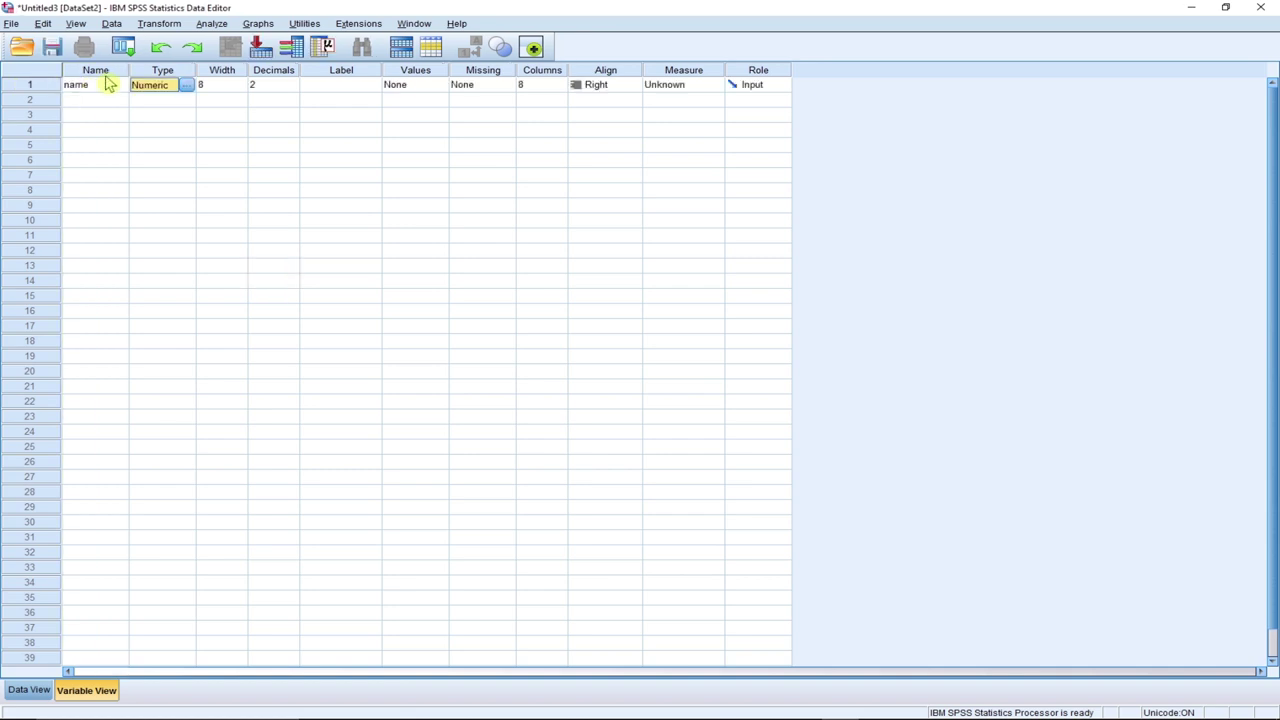
Change the type of the name variable to String with a width of 10 characters
{"action": "left_click", "coordinate": [193, 87]}
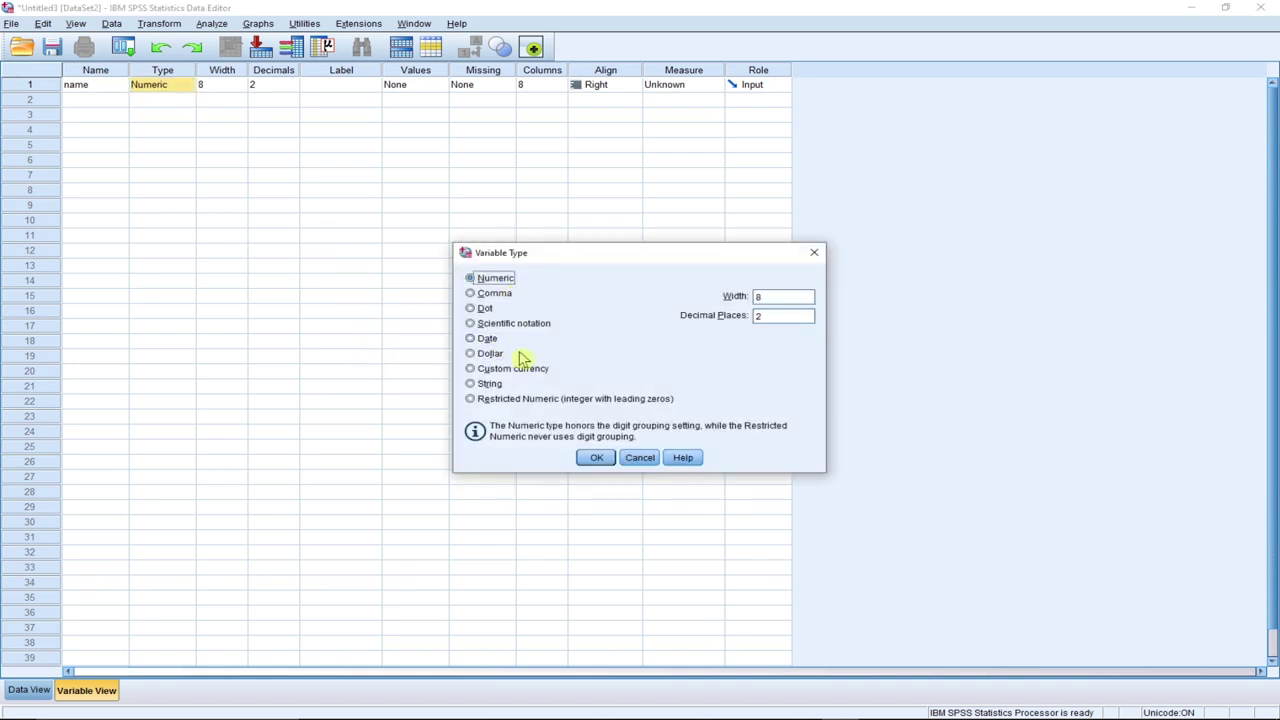
{"action": "left_click", "coordinate": [490, 384]}
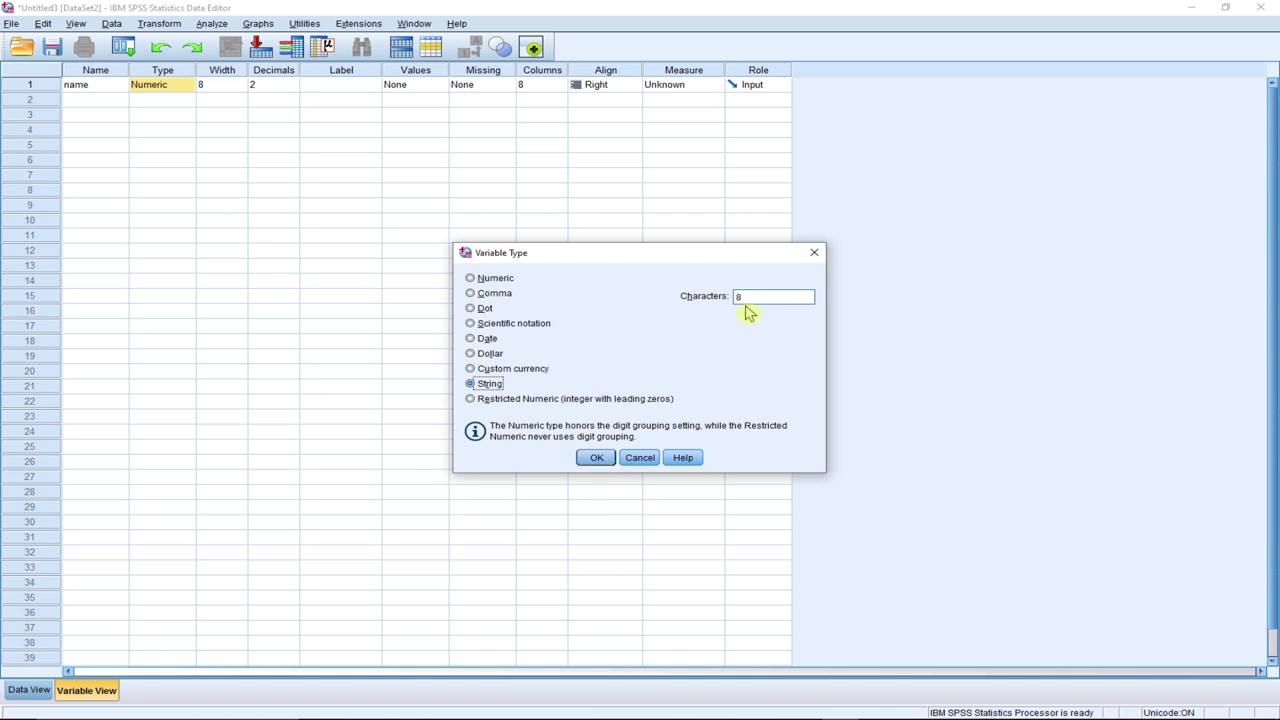
{"action": "key", "text": "Tab"}
{"action": "left_click", "coordinate": [597, 460]}
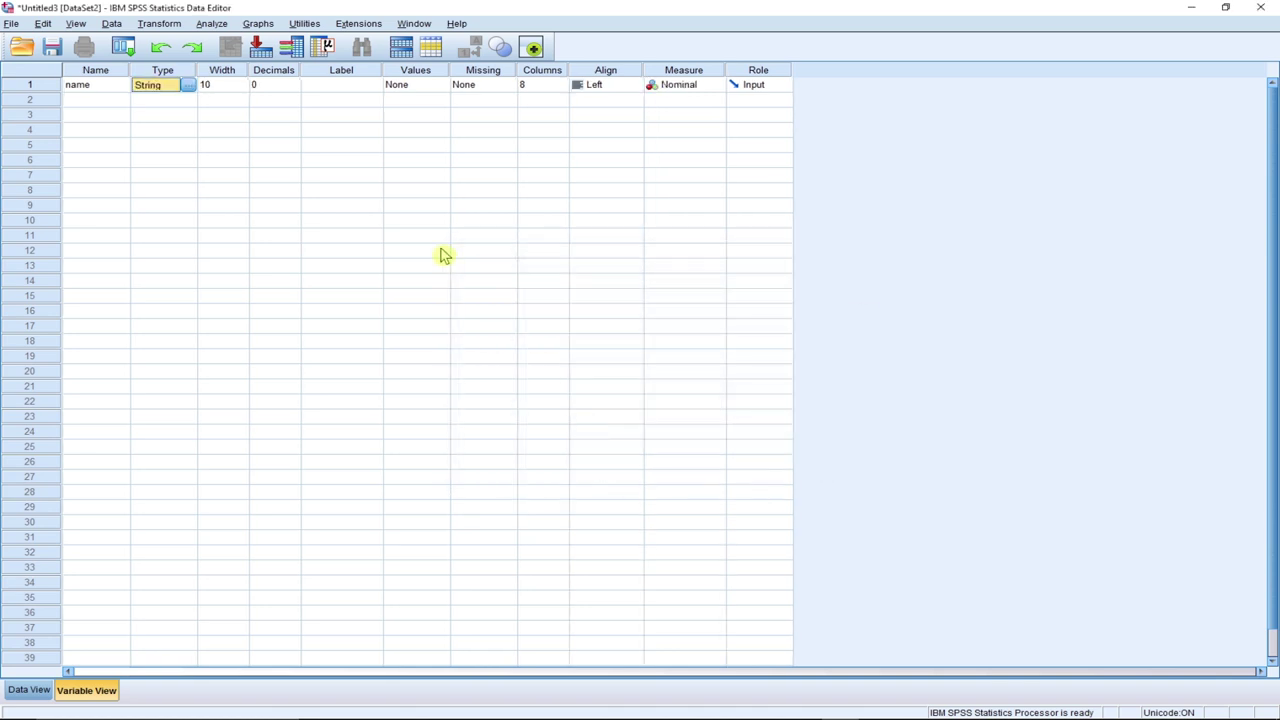
Enter "Full name" as the label of the name variable
{"action": "left_click", "coordinate": [230, 85]}
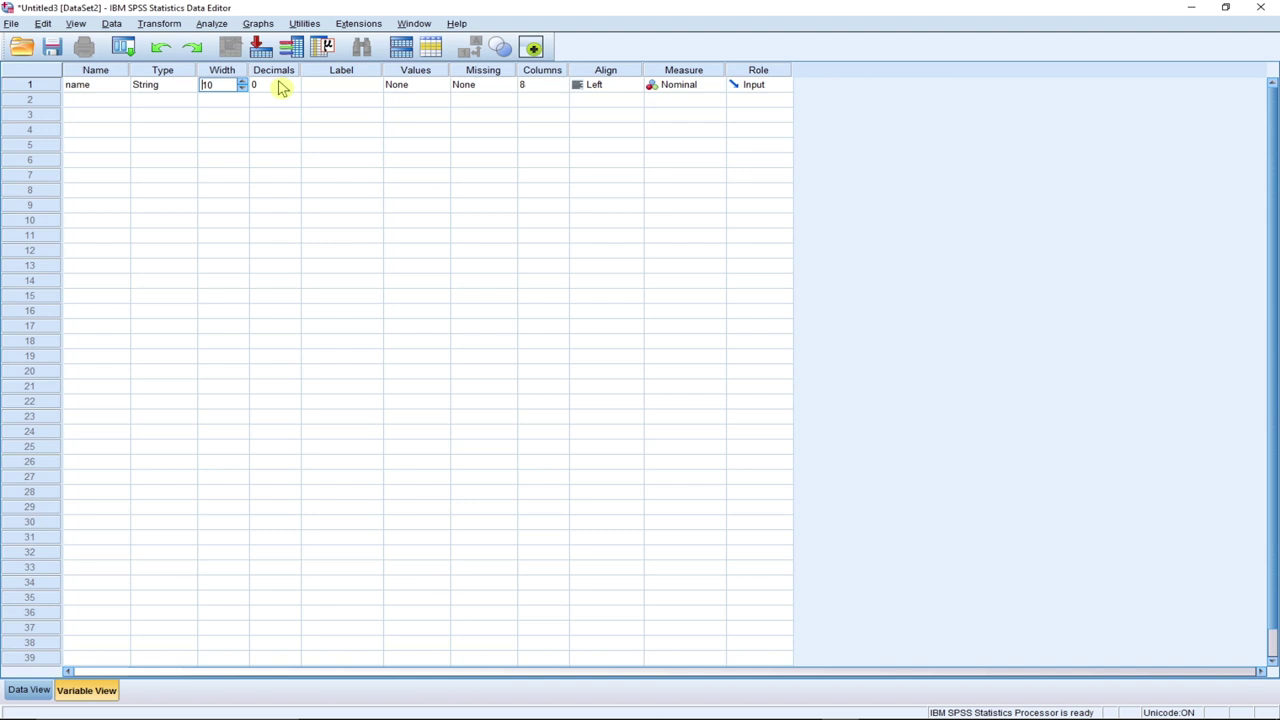
{"action": "left_click", "coordinate": [267, 94]}
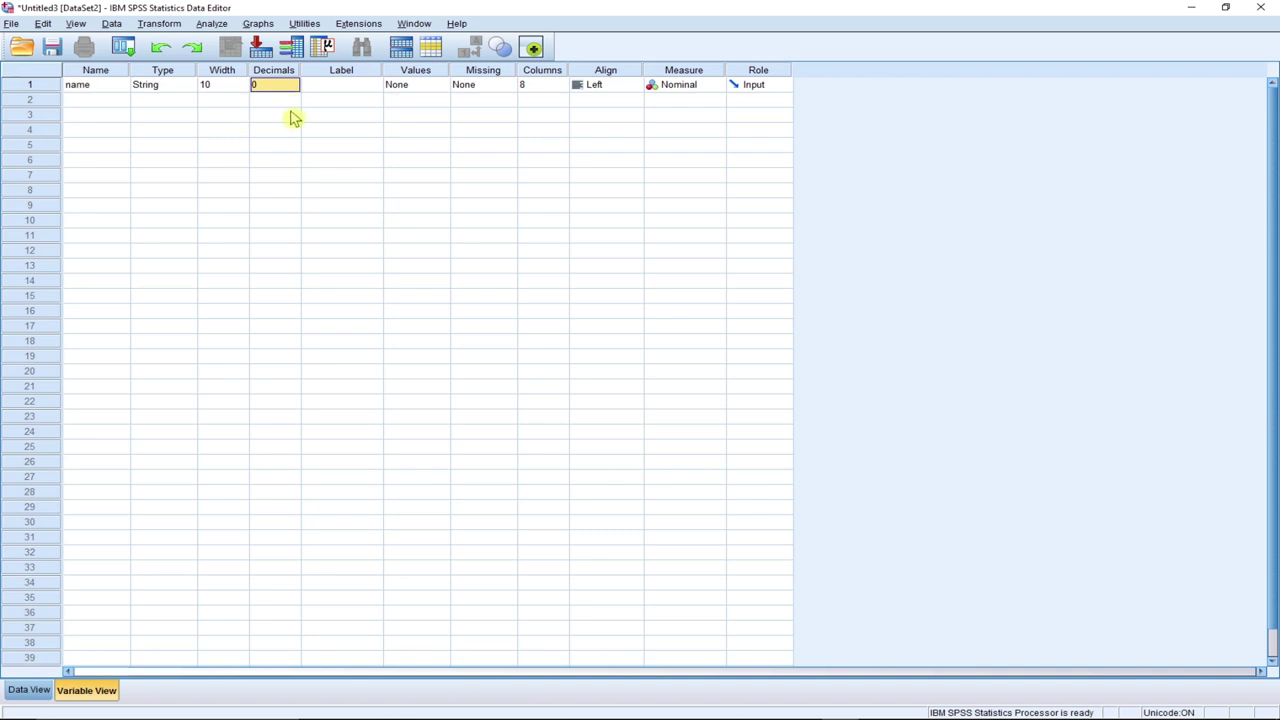
{"action": "left_click", "coordinate": [331, 86]}
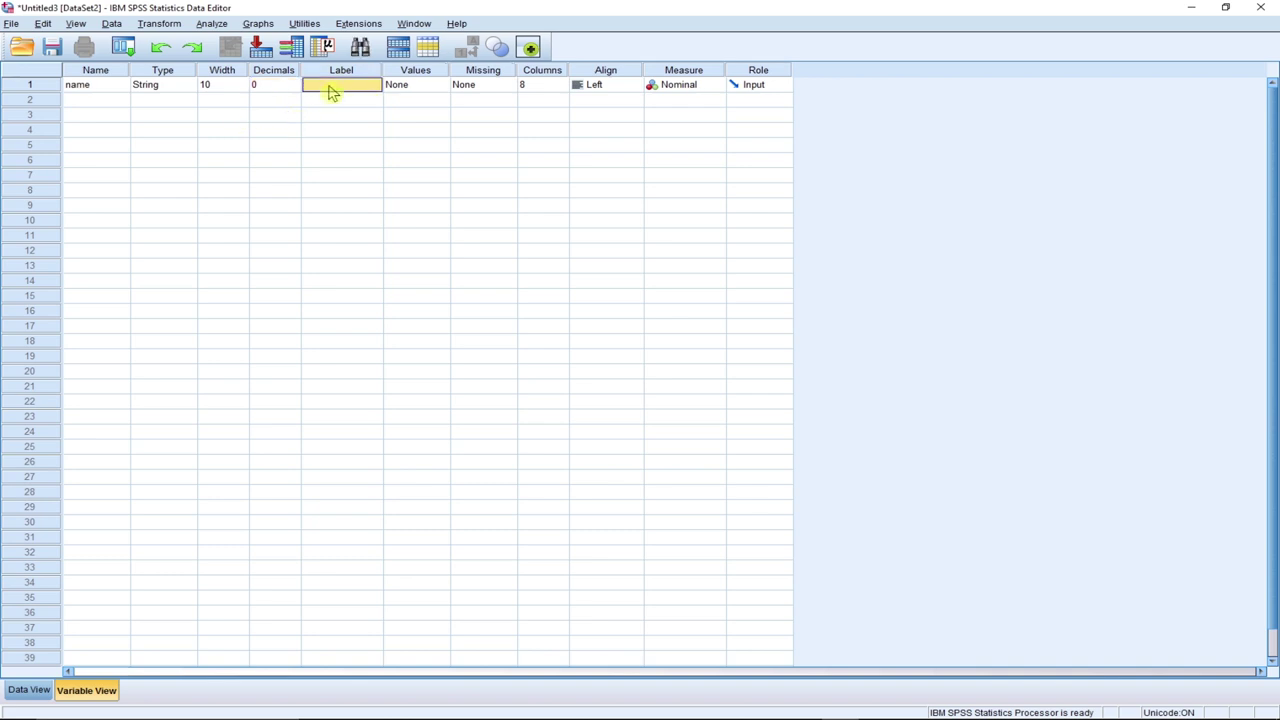
{"action": "left_click", "coordinate": [330, 86]}
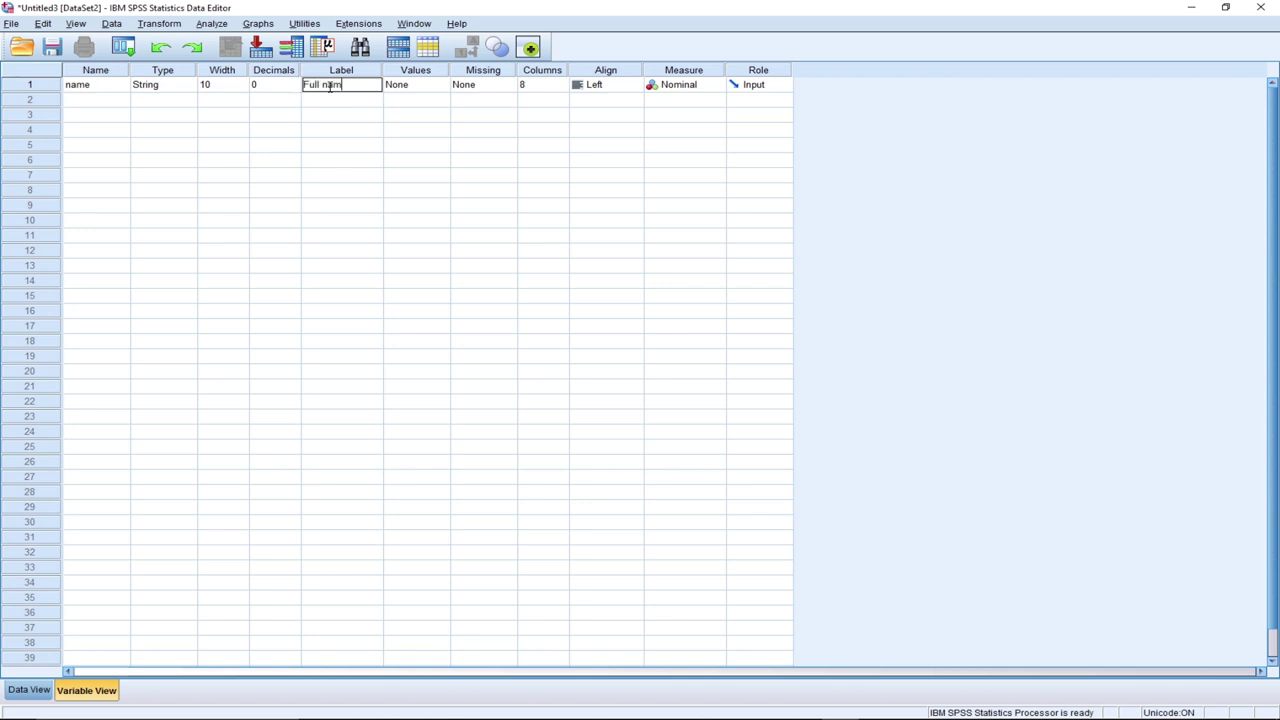
View the Value Labels settings of the name variable and leave them without adding any labels
{"action": "left_click", "coordinate": [410, 86]}
{"action": "left_click", "coordinate": [443, 86]}
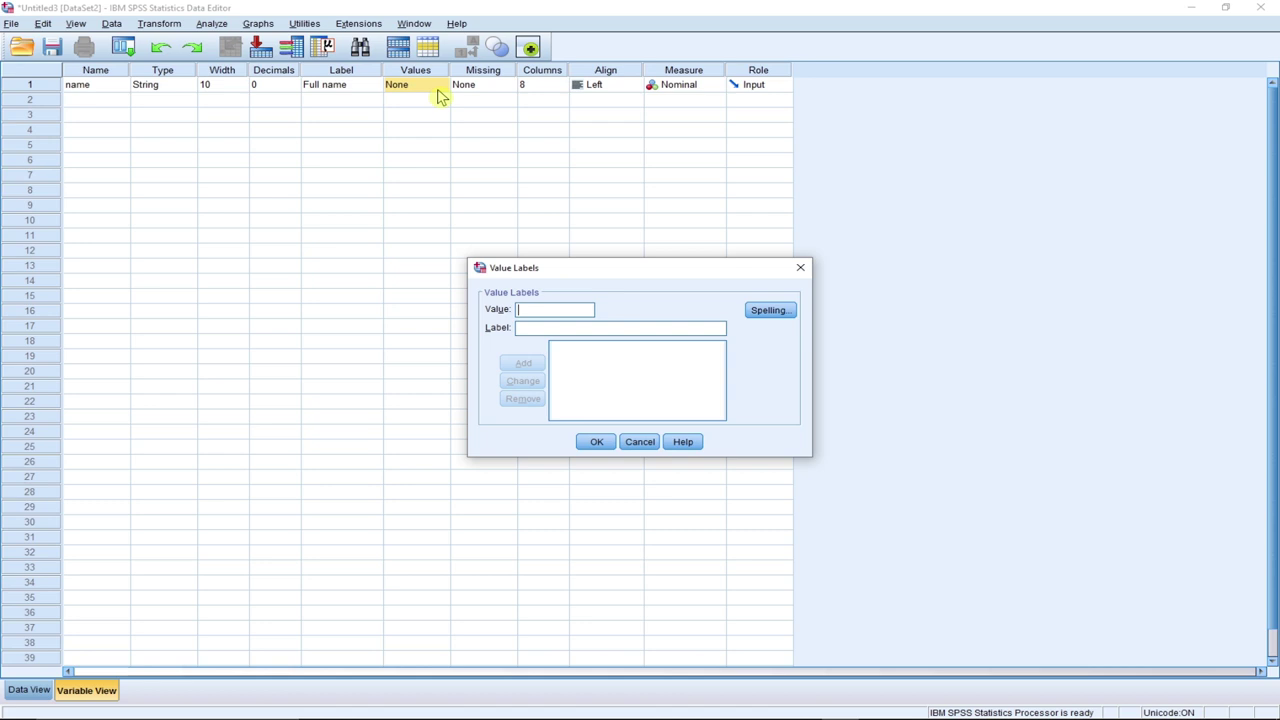
{"action": "left_click", "coordinate": [800, 267]}
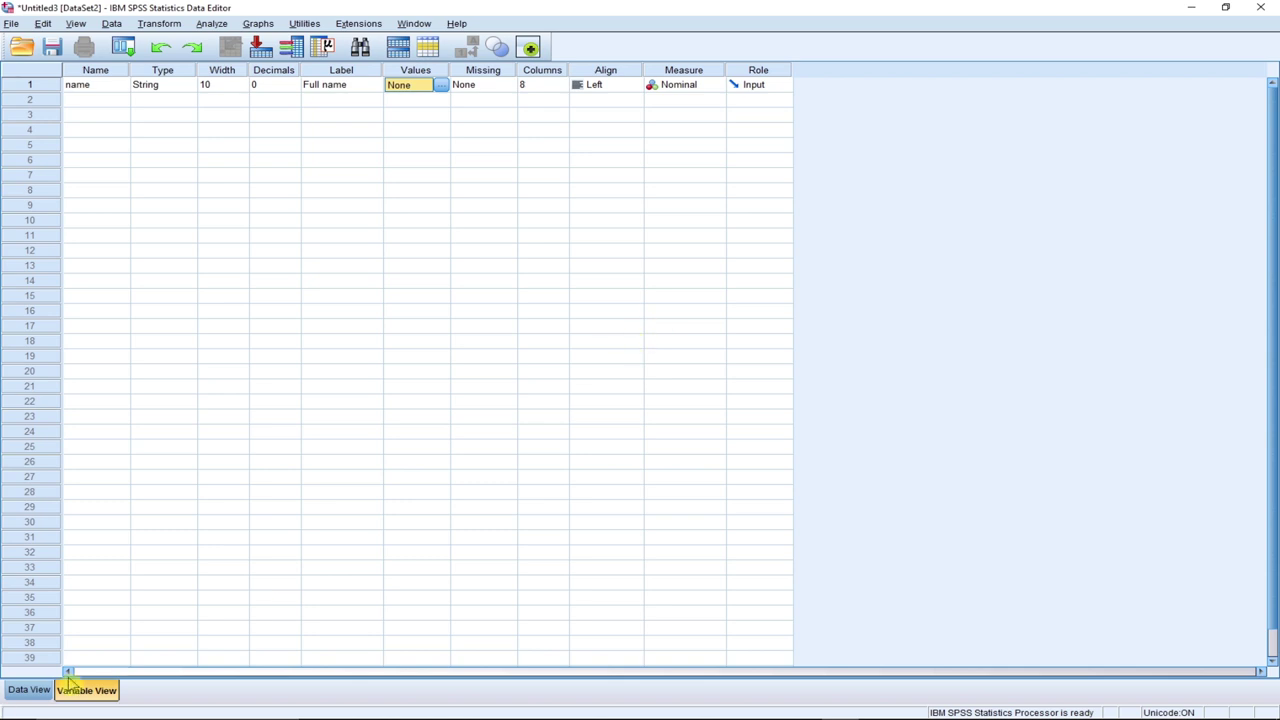
Try to name a second variable "name eae", with a space inside the name
{"action": "left_click", "coordinate": [88, 90]}
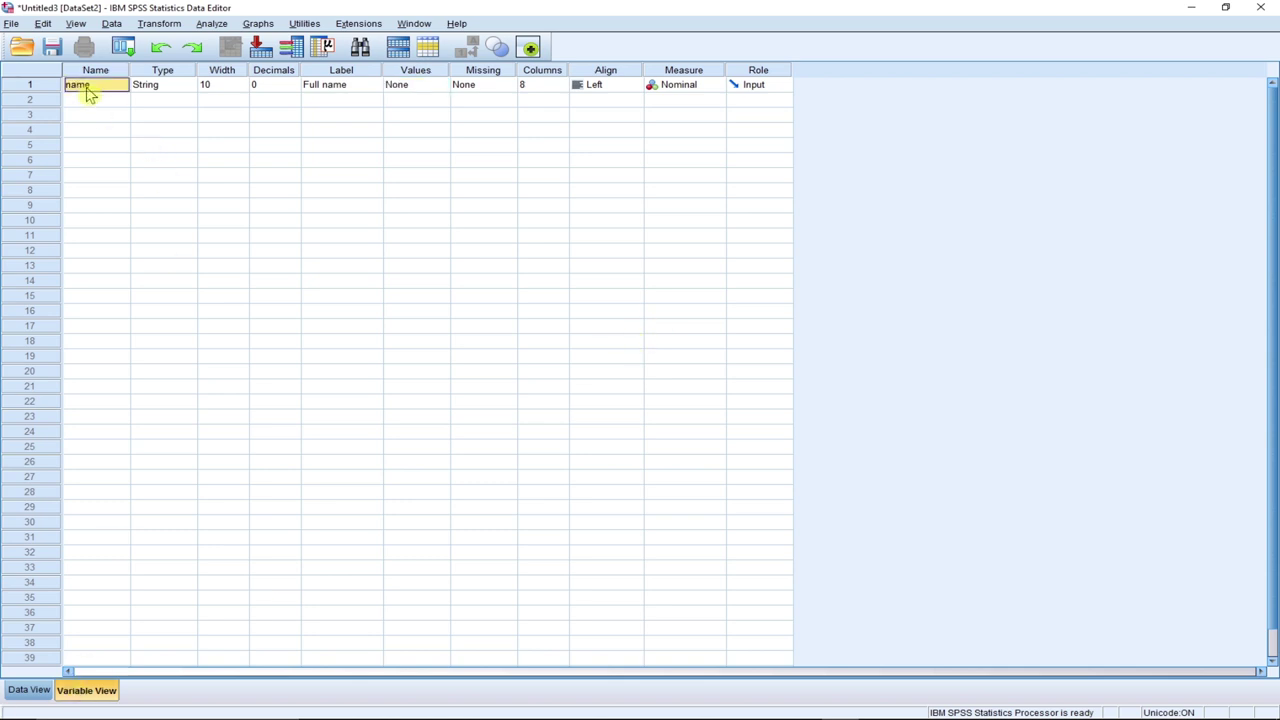
{"action": "double_click", "coordinate": [90, 101]}
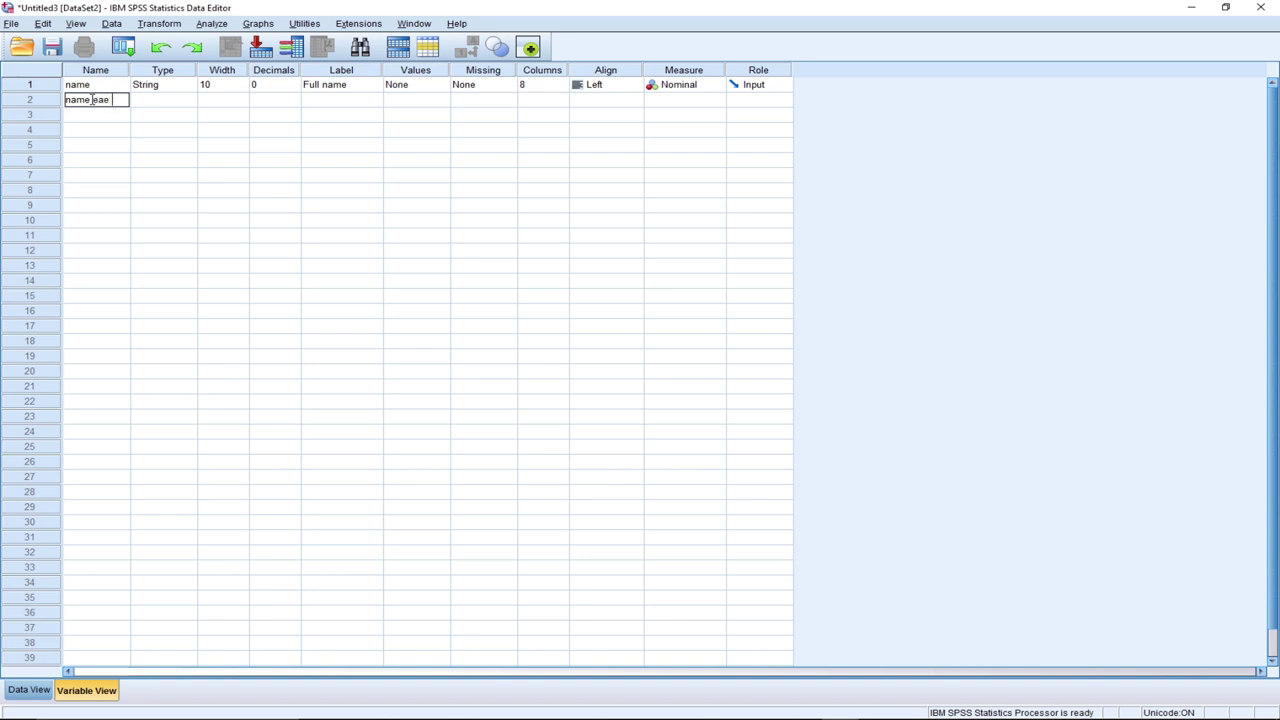
{"action": "key", "text": "Return"}
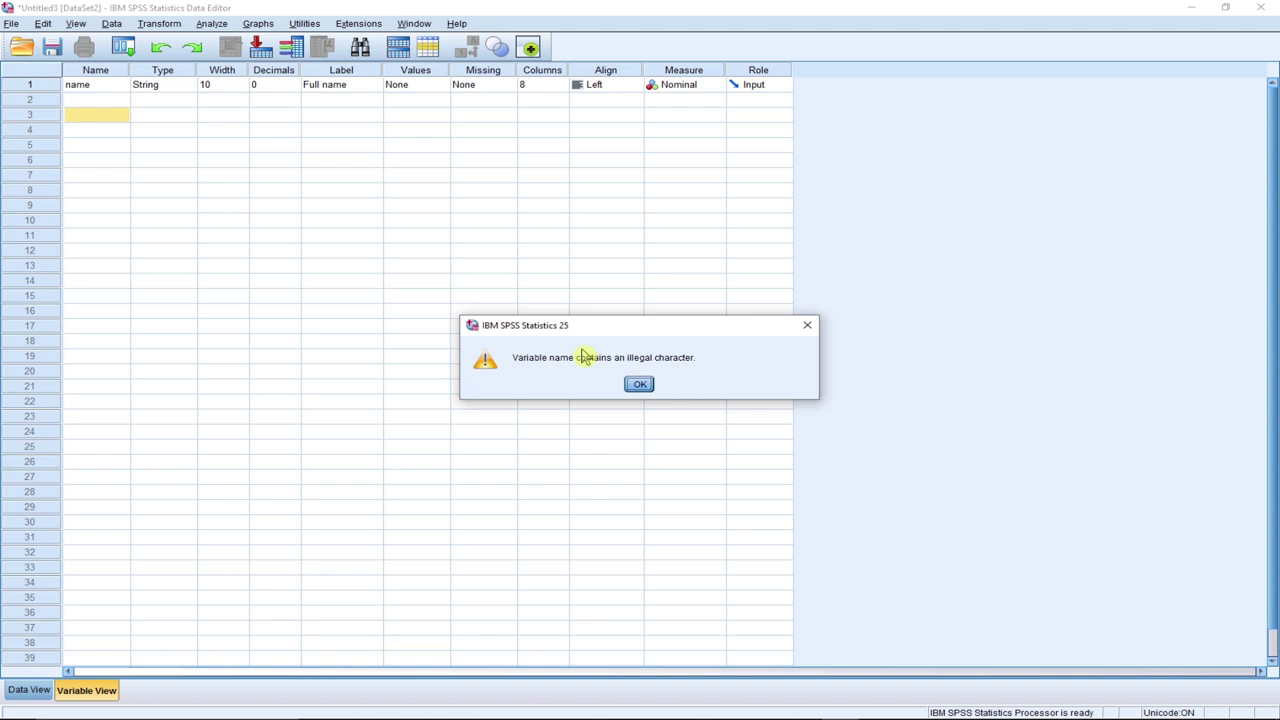
{"action": "left_click", "coordinate": [807, 325]}
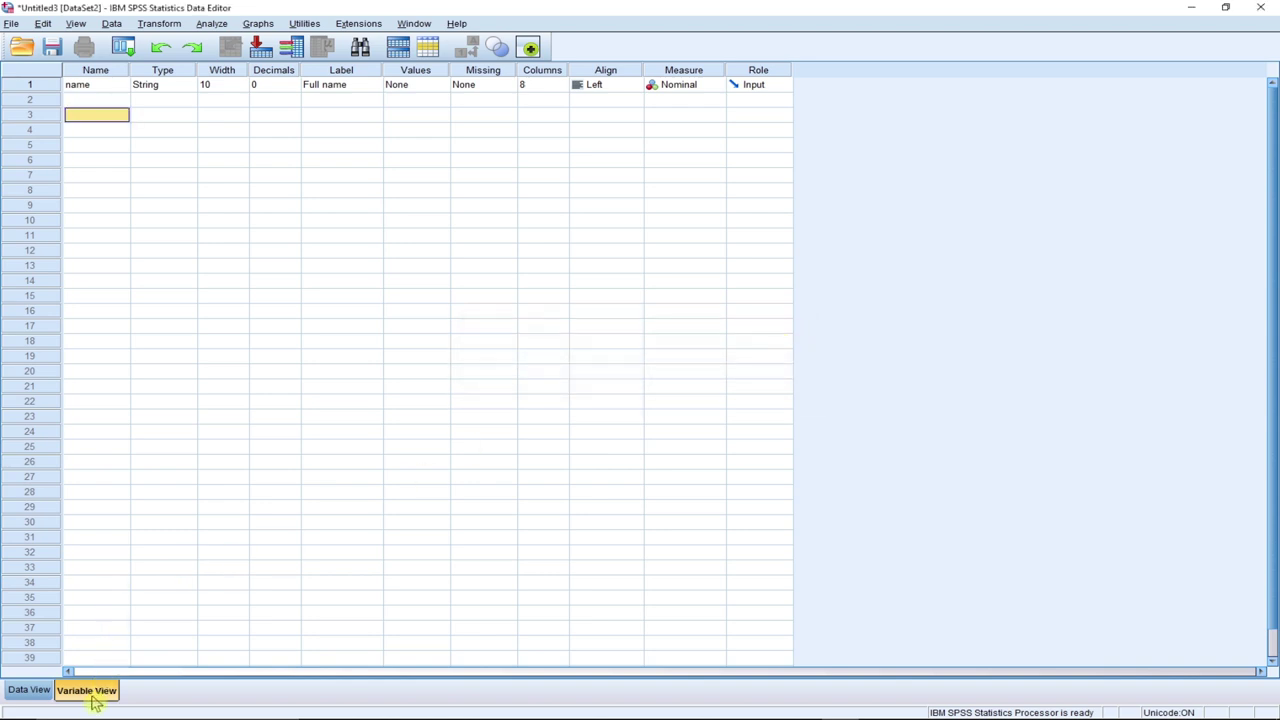
Examine the Name, Type, Width and Decimals attribute columns and the first six variable rows in Variable View
{"action": "left_click", "coordinate": [101, 89]}
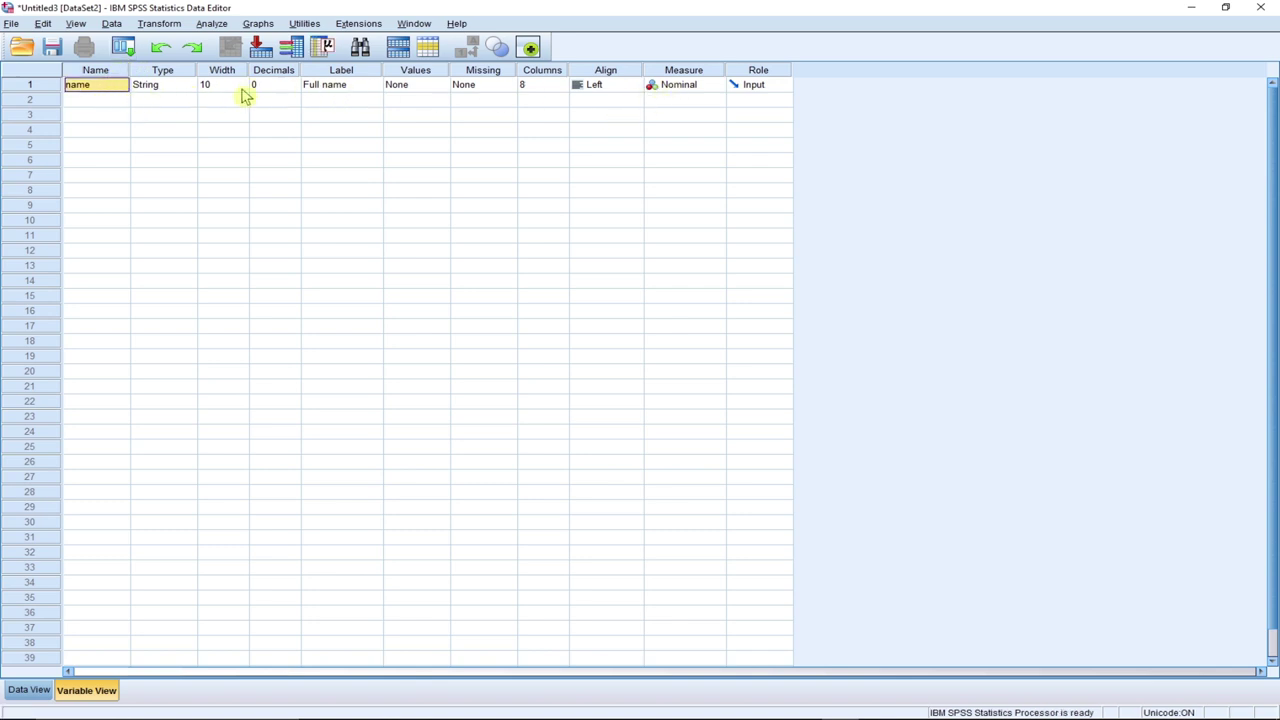
{"action": "left_click", "coordinate": [96, 70]}
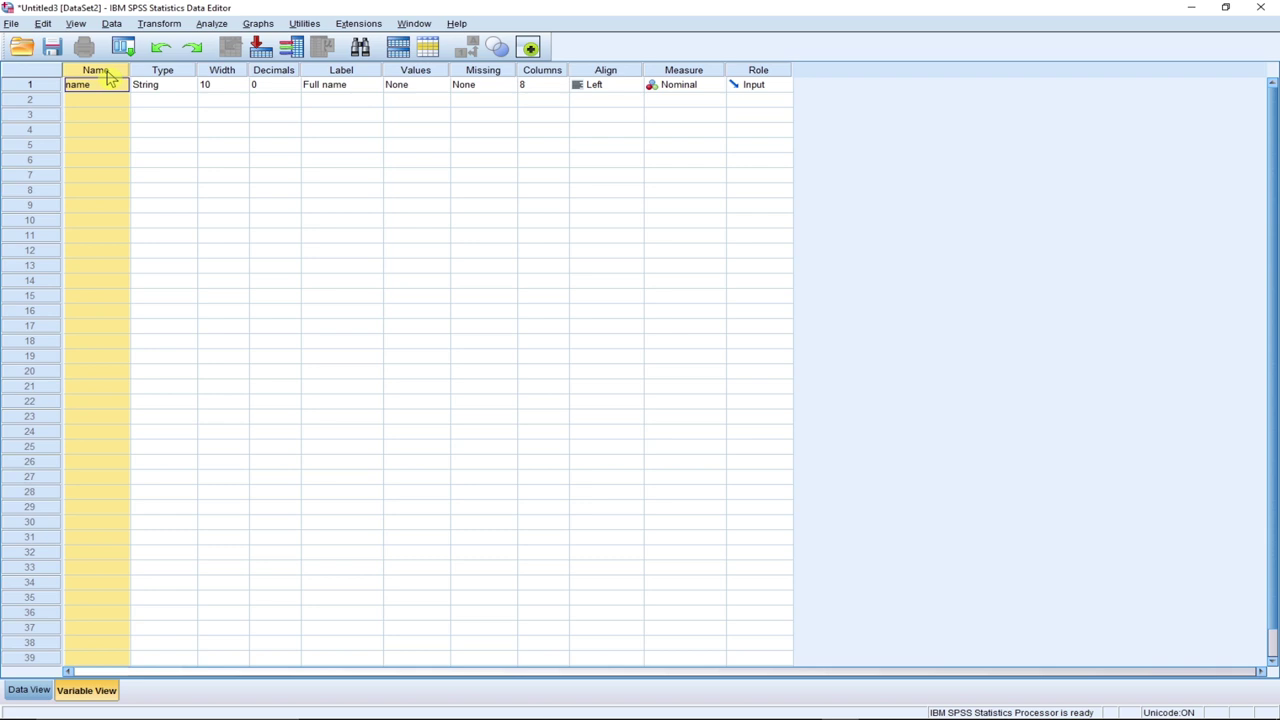
{"action": "left_click", "coordinate": [166, 71]}
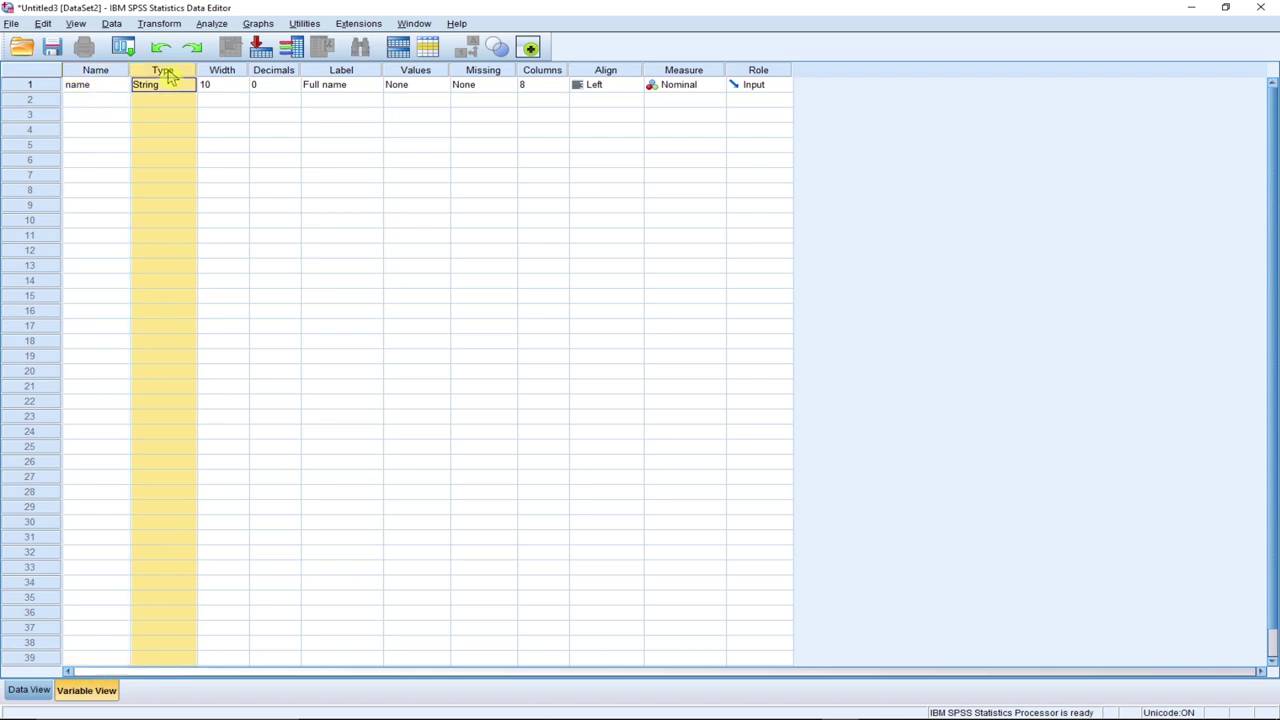
{"action": "left_click", "coordinate": [116, 71]}
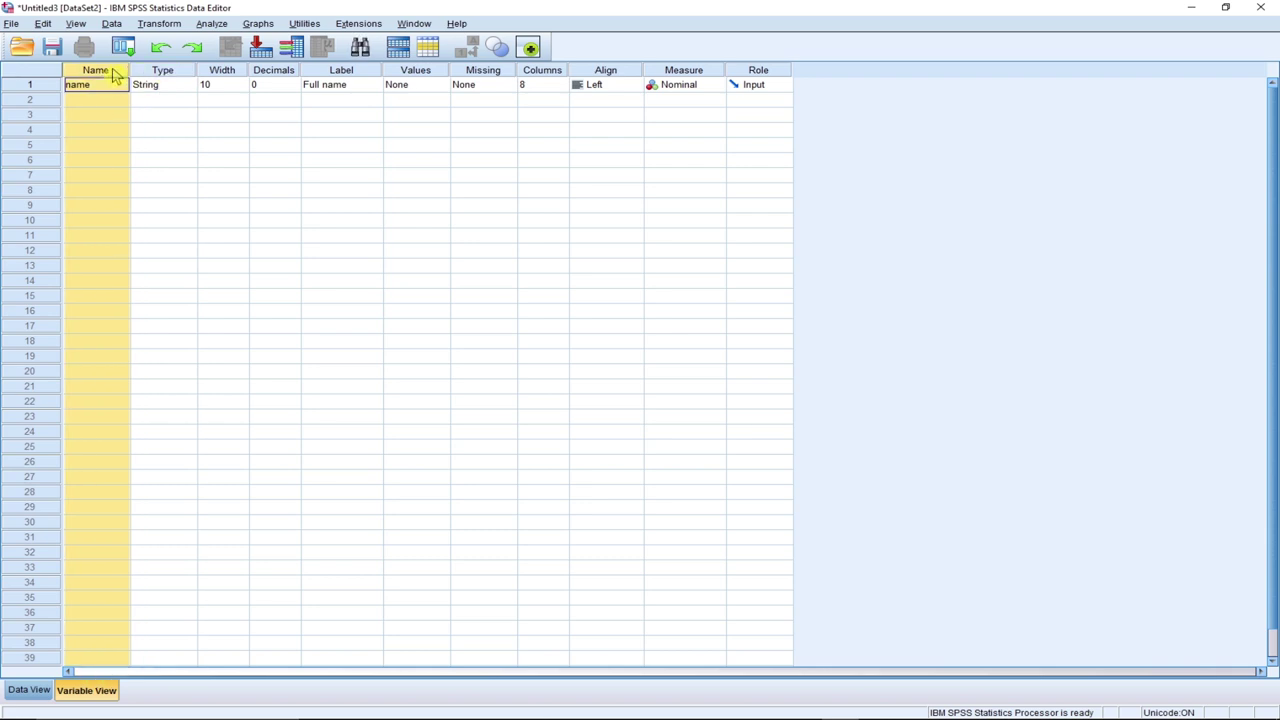
{"action": "left_click", "coordinate": [191, 72]}
{"action": "left_click", "coordinate": [237, 72]}
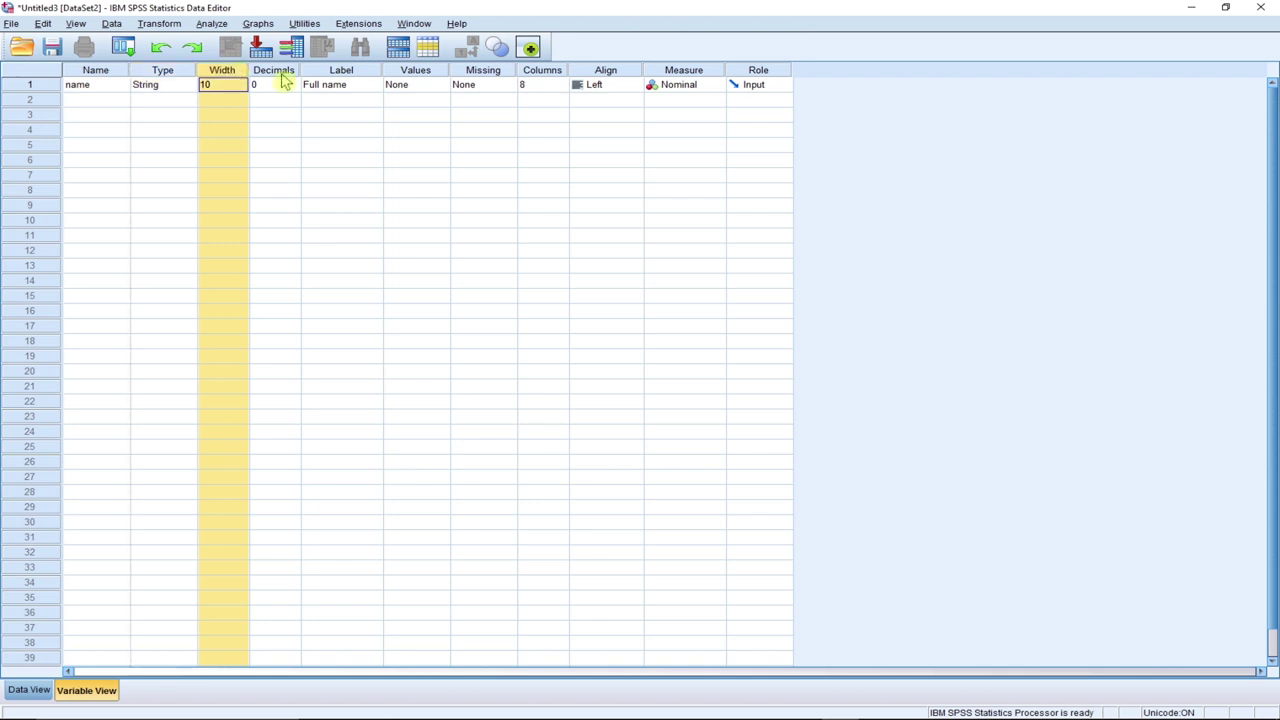
{"action": "left_click", "coordinate": [283, 76]}
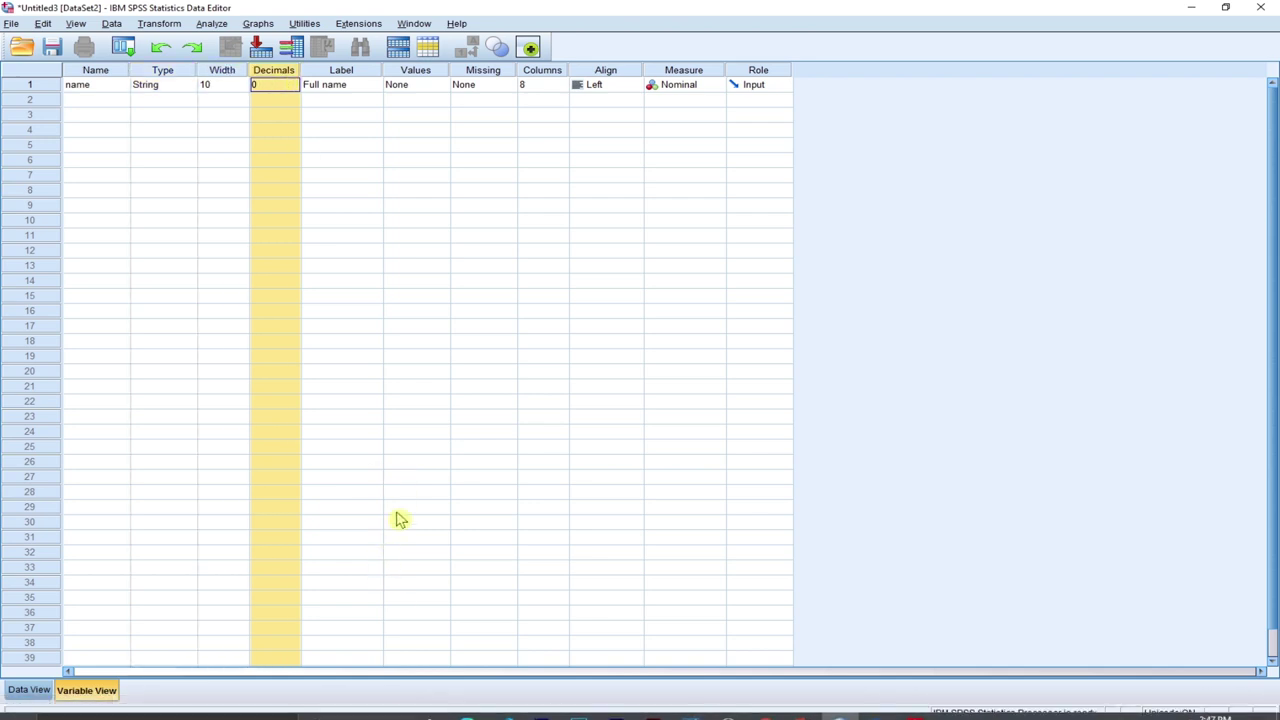
{"action": "left_click", "coordinate": [16, 88]}
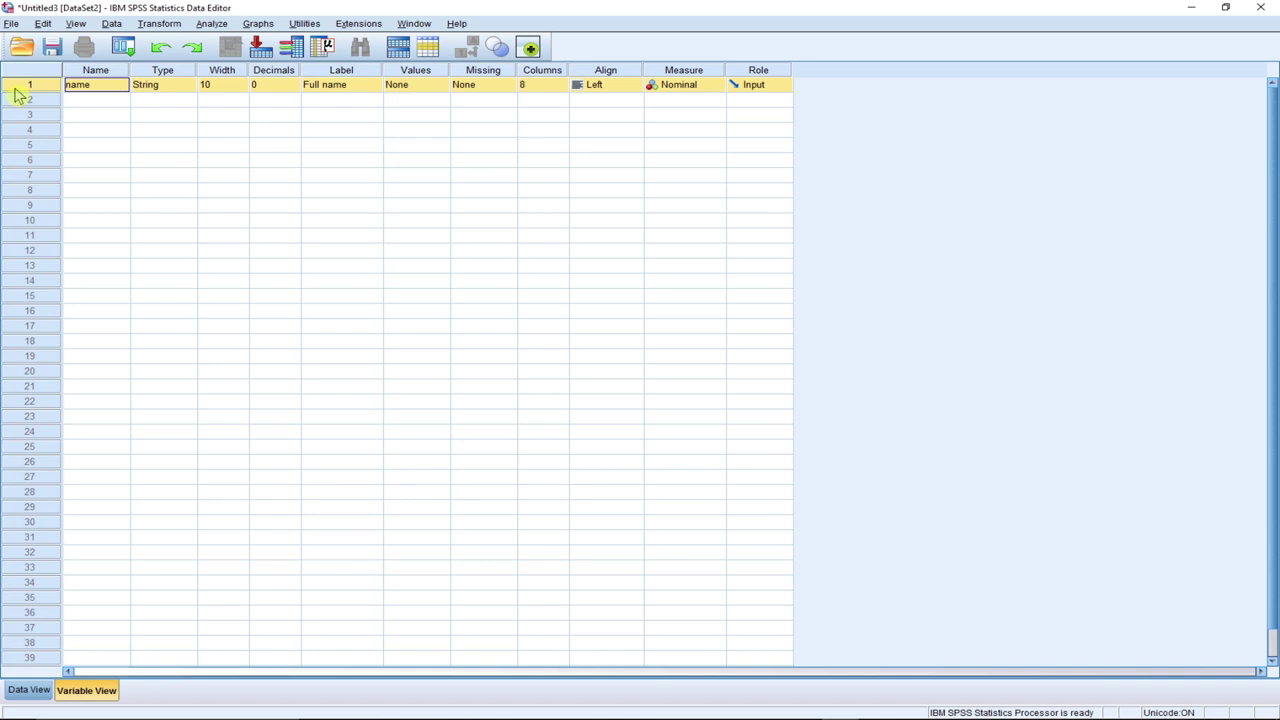
{"action": "left_click", "coordinate": [27, 101]}
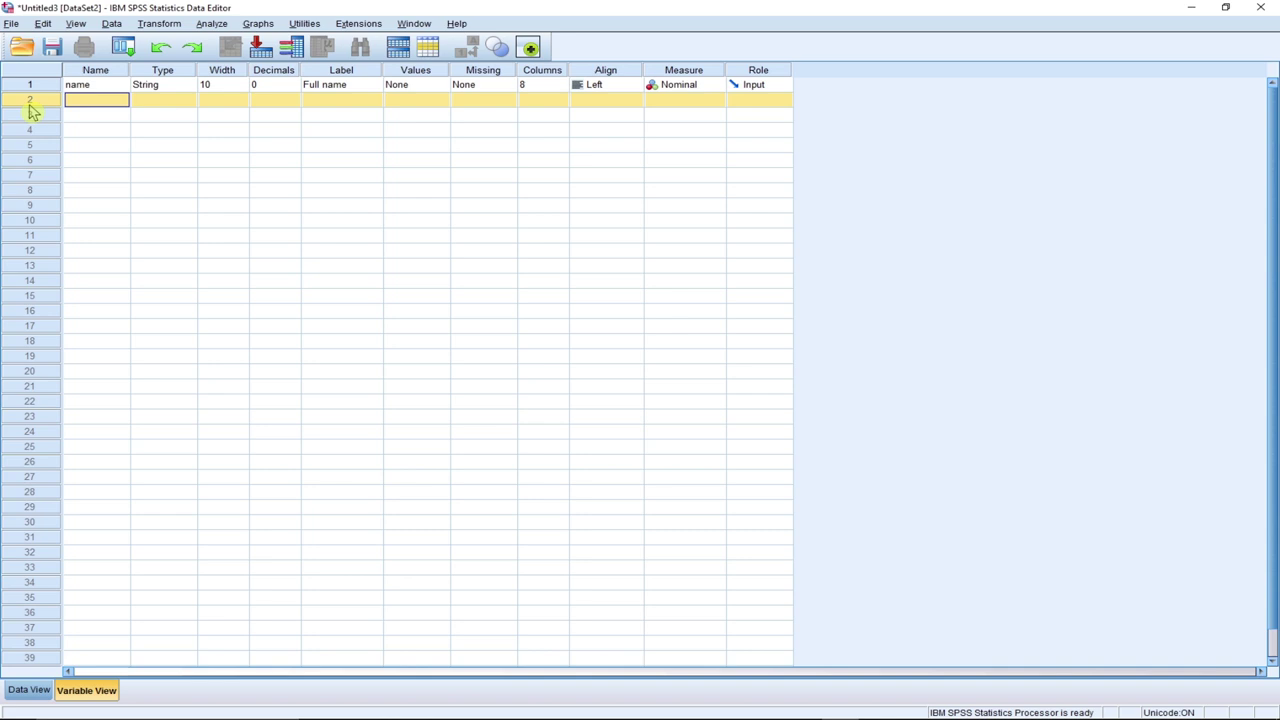
{"action": "left_click", "coordinate": [28, 117]}
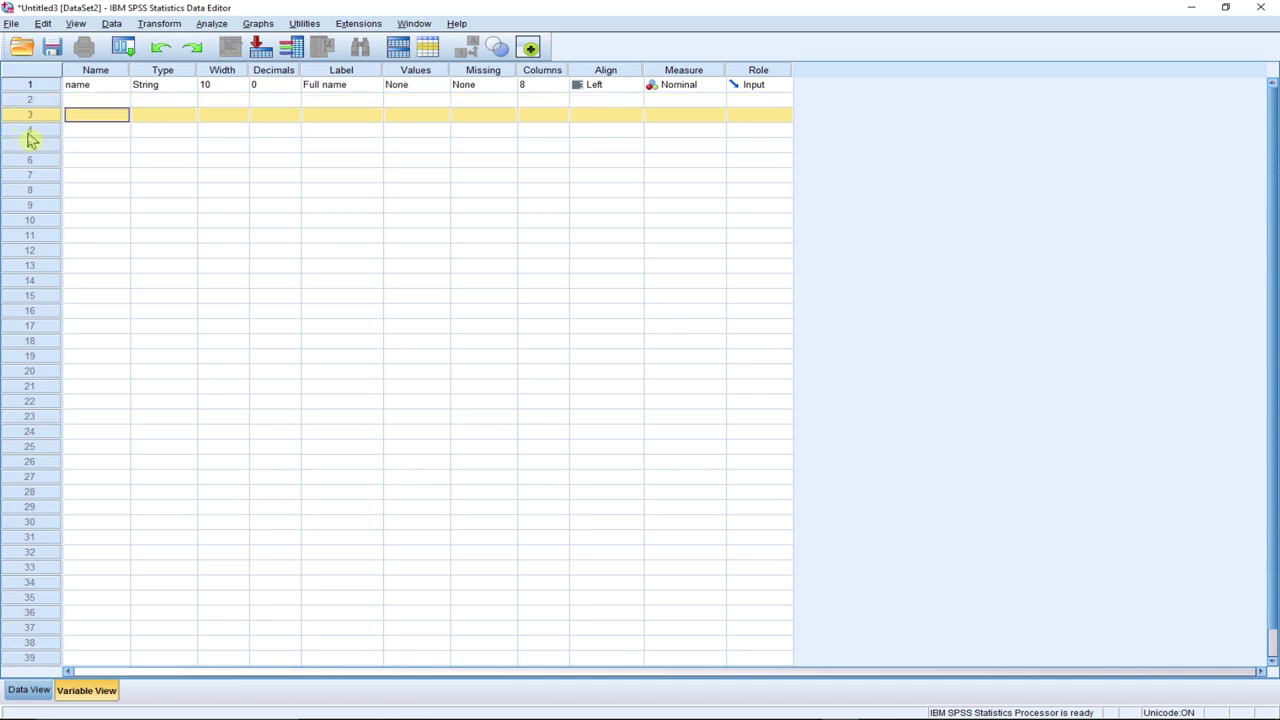
{"action": "left_click", "coordinate": [31, 131]}
{"action": "left_click", "coordinate": [33, 160]}
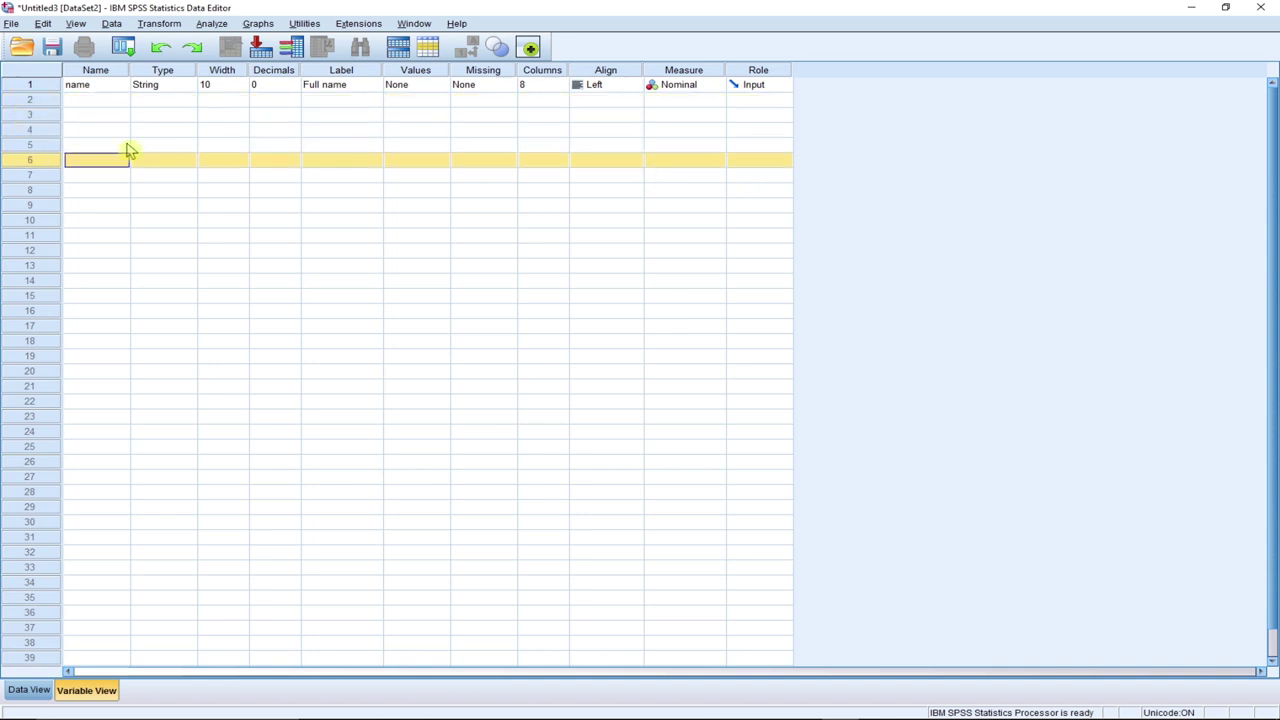
Enter a sample first name as the first case of the name variable in Data View
{"action": "left_click", "coordinate": [86, 72]}
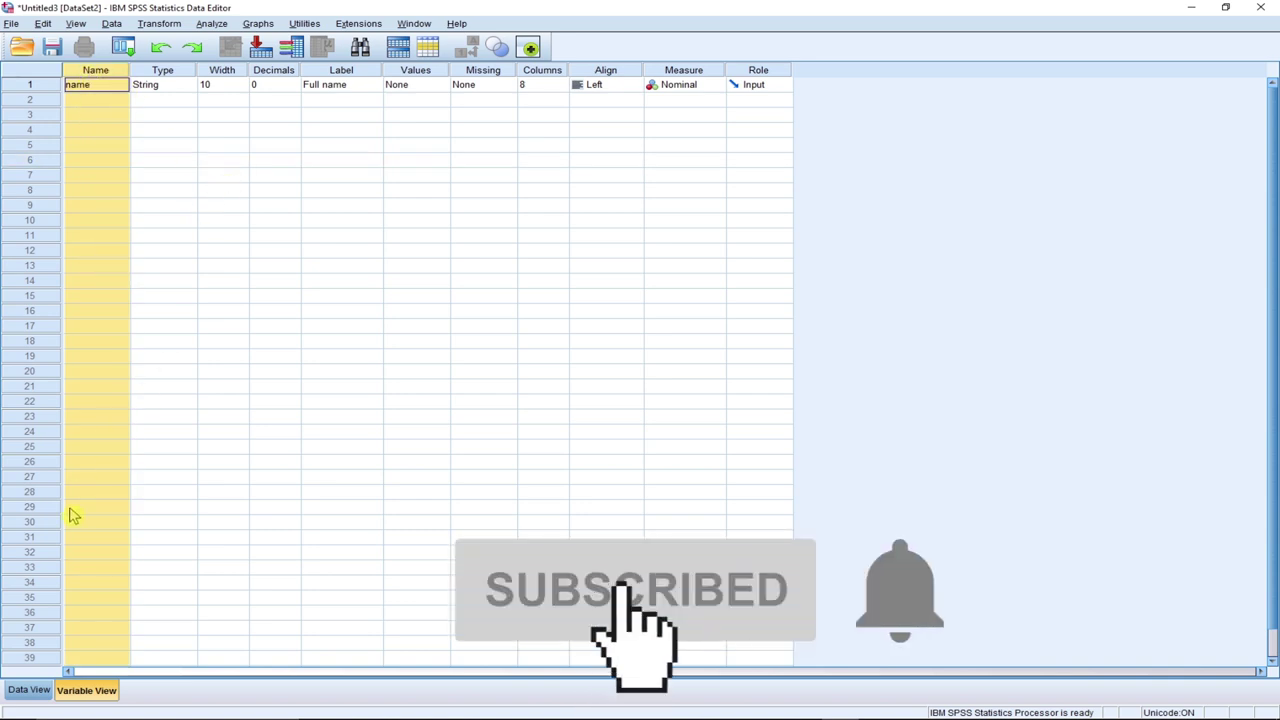
{"action": "left_click", "coordinate": [27, 692]}
{"action": "left_click", "coordinate": [98, 90]}
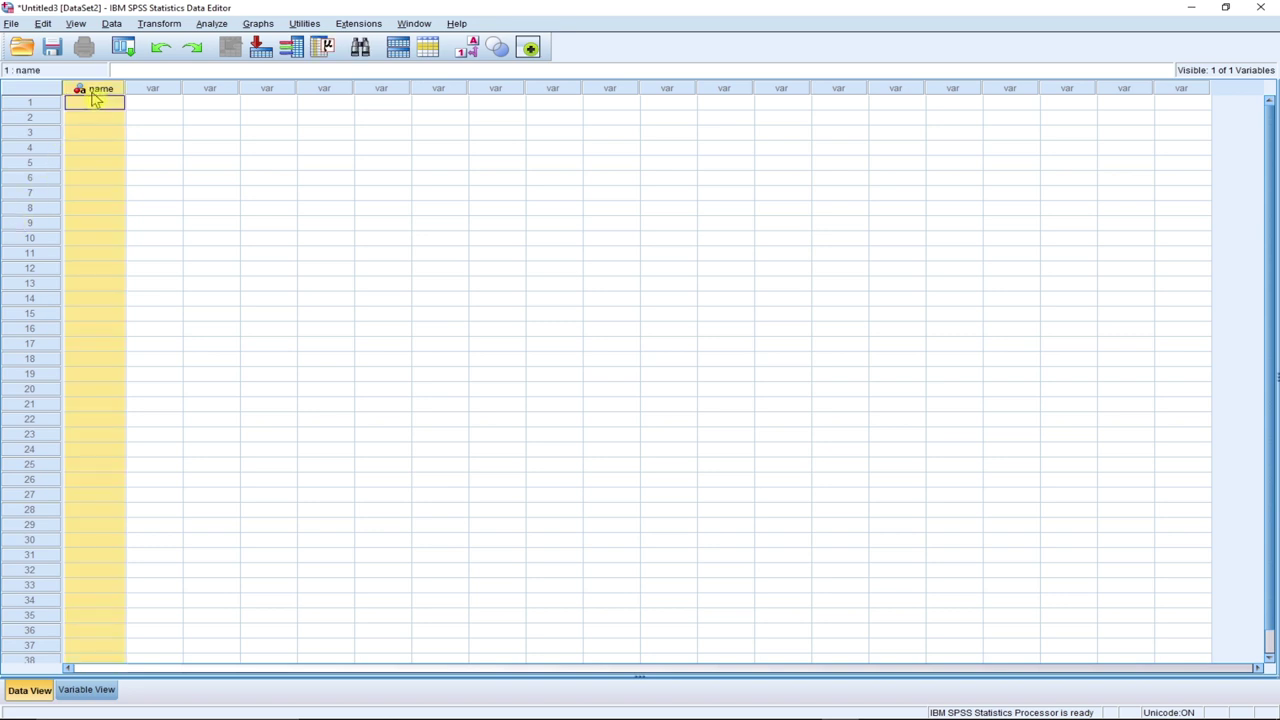
{"action": "left_click", "coordinate": [97, 104]}
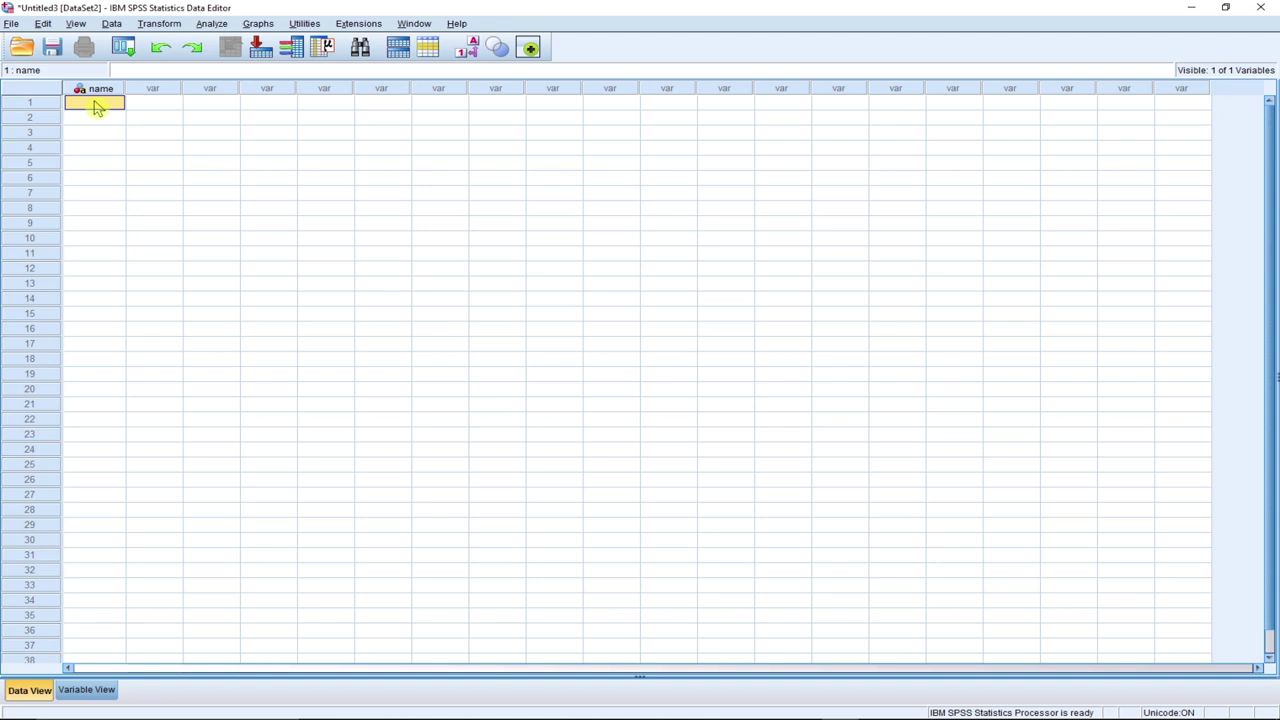
{"action": "type", "text": "Timothy"}
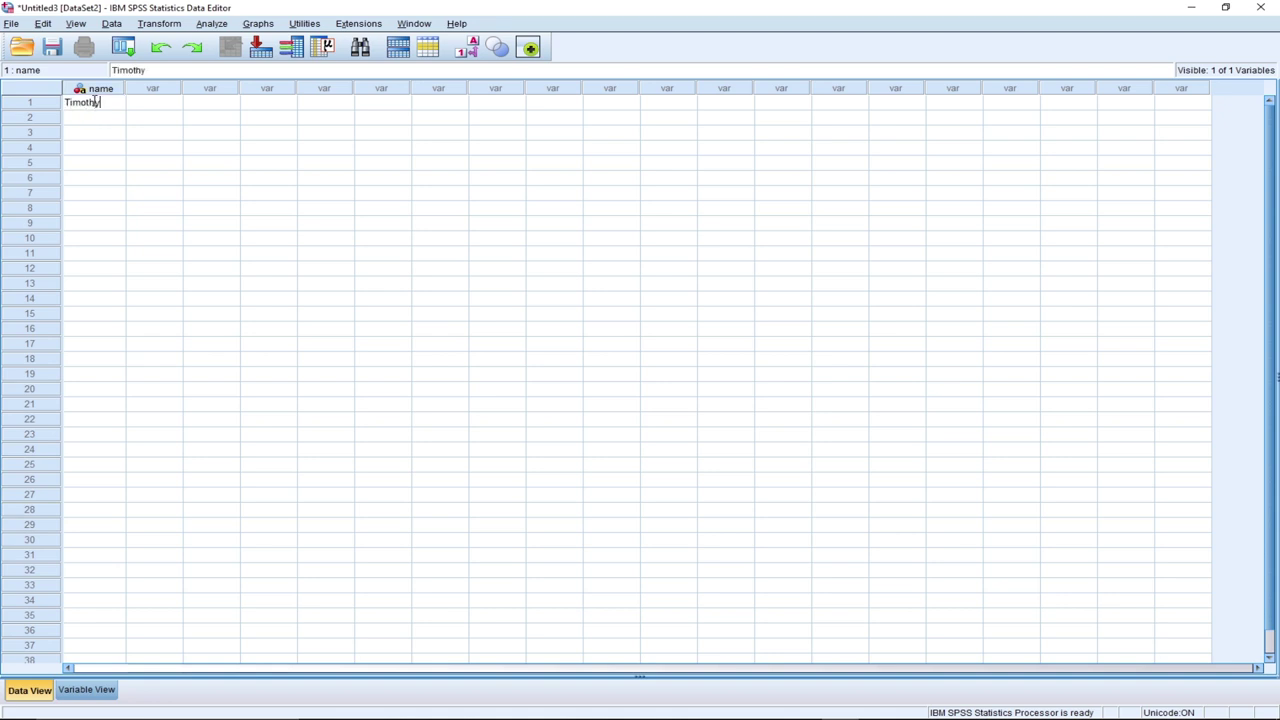
{"action": "left_click", "coordinate": [110, 134]}
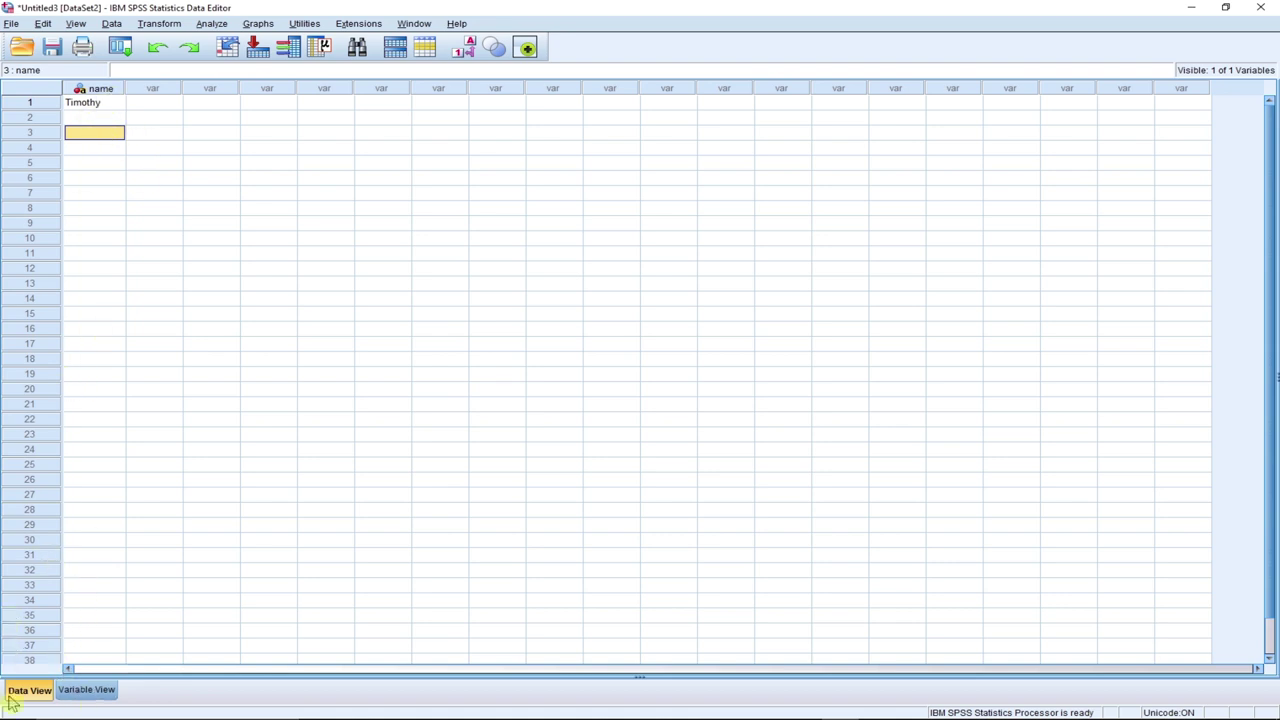
Clear the entry in the first case of the name variable
{"action": "left_click", "coordinate": [101, 108]}
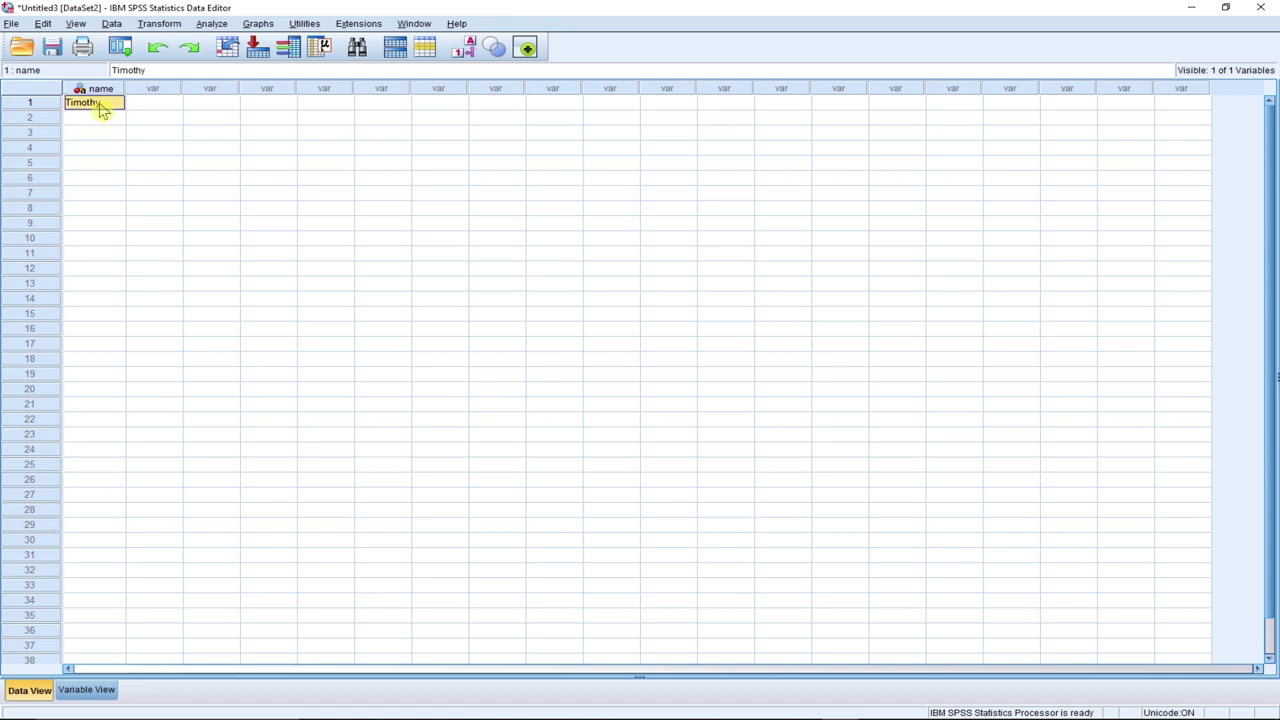
{"action": "key", "text": "Delete"}
{"action": "left_click", "coordinate": [640, 394]}
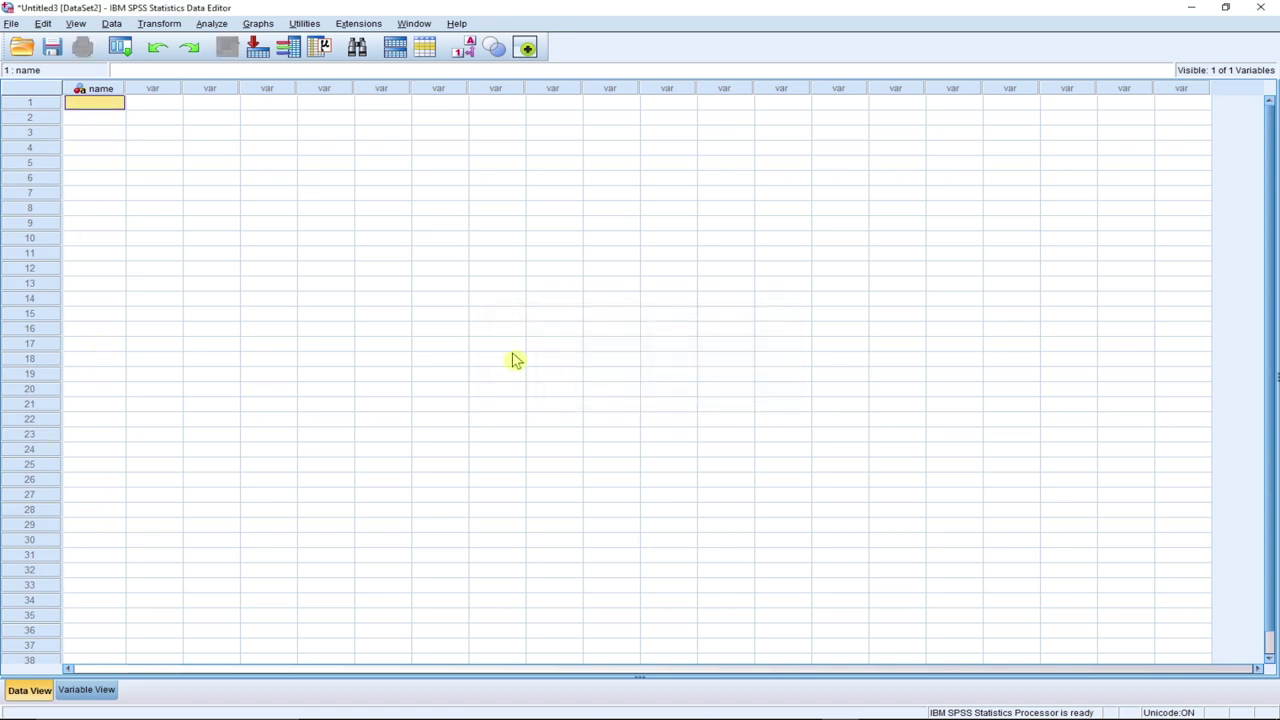
Try to clear the first variable's name in Variable View, and return to Data View
{"action": "left_click", "coordinate": [86, 690]}
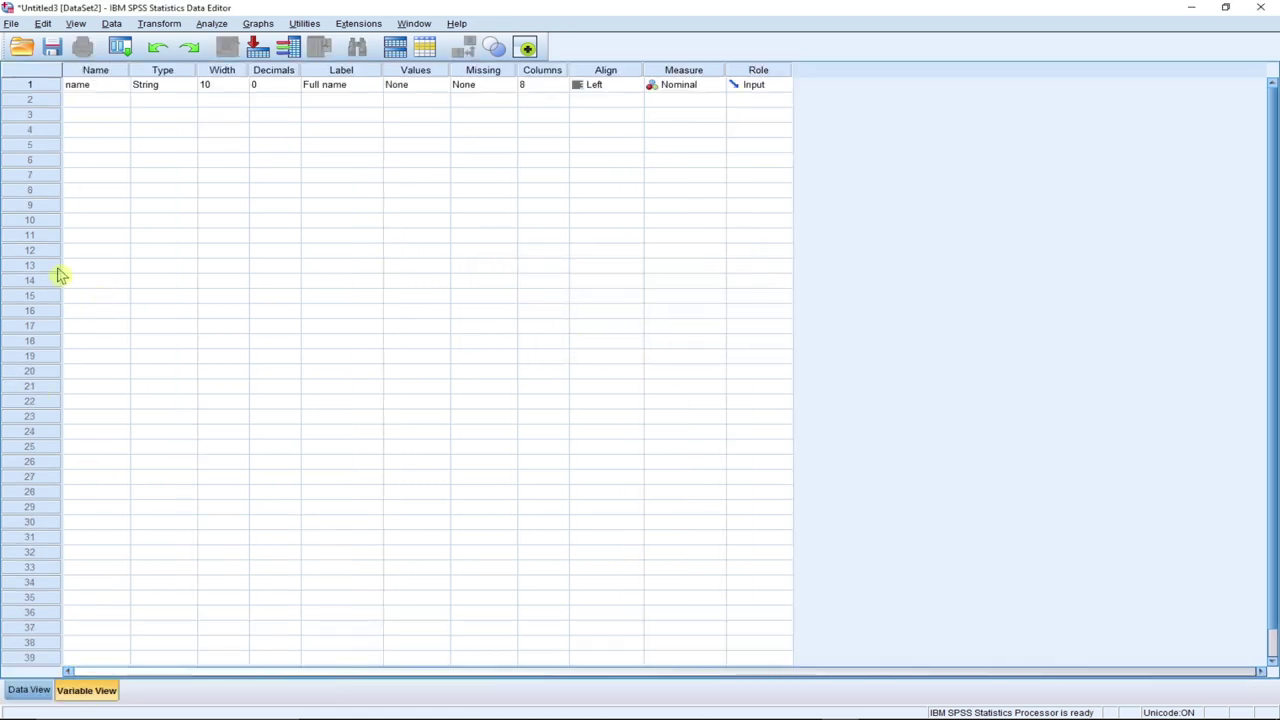
{"action": "left_click", "coordinate": [46, 89]}
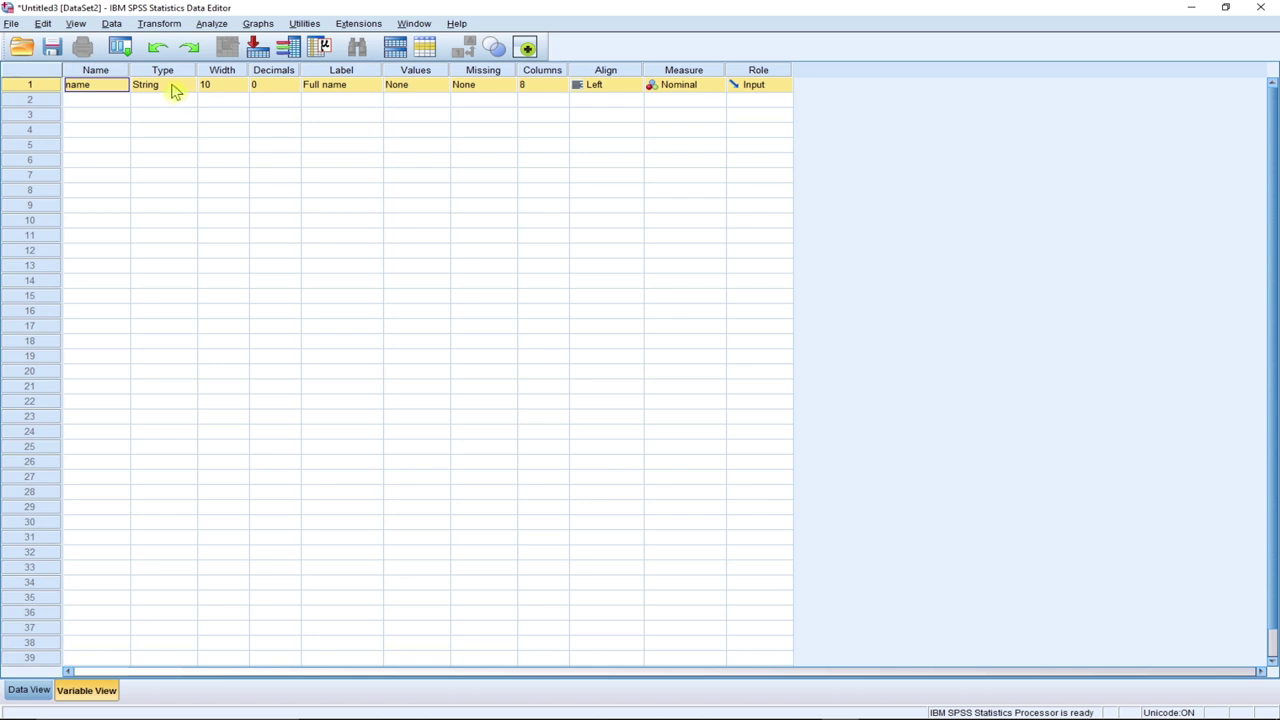
{"action": "left_click", "coordinate": [140, 88]}
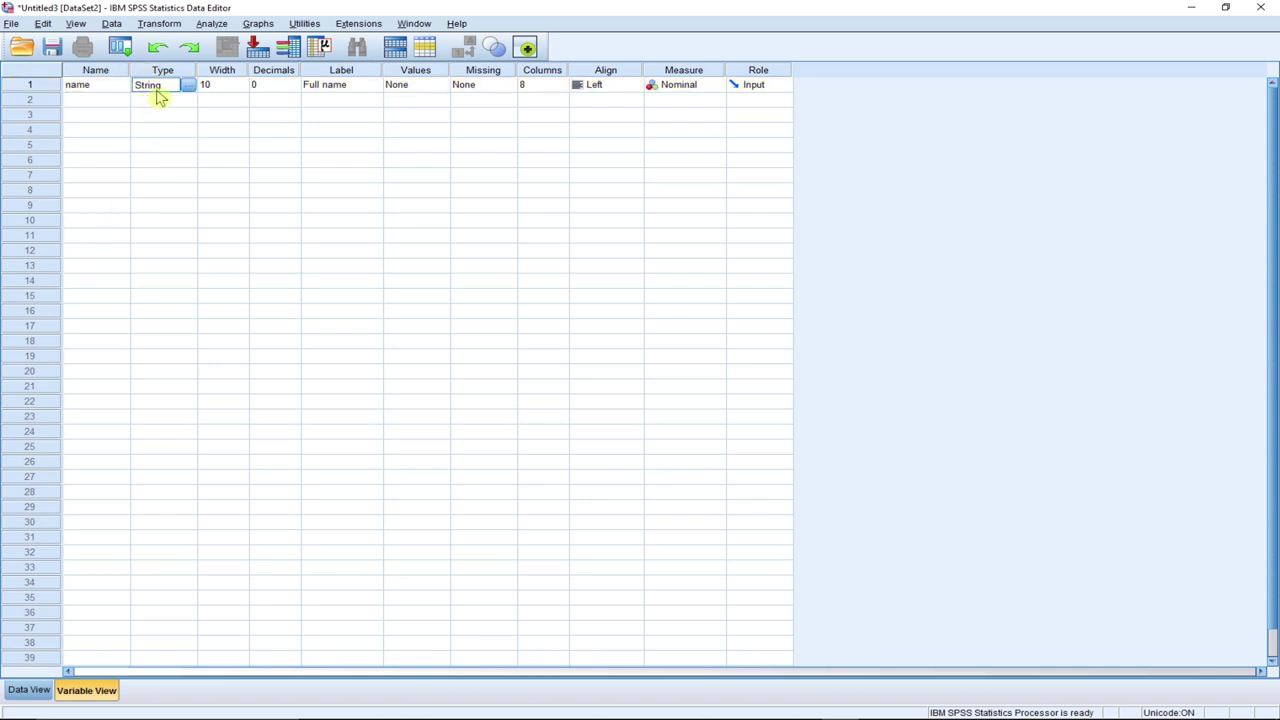
{"action": "left_click", "coordinate": [100, 86]}
{"action": "key", "text": "BackSpace"}
{"action": "key", "text": "Delete"}
{"action": "left_click", "coordinate": [44, 686]}
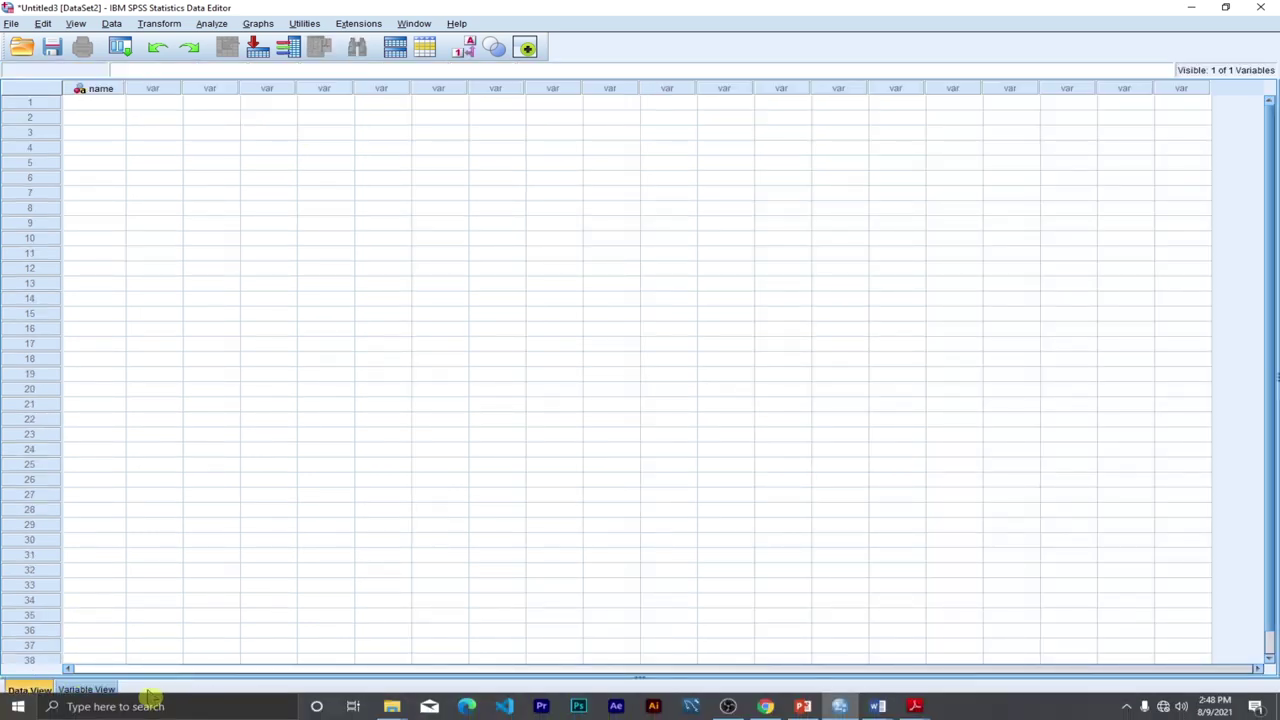
Examine the file commands, including the data, syntax, output and script types offered for a new file
{"action": "left_click", "coordinate": [13, 25]}
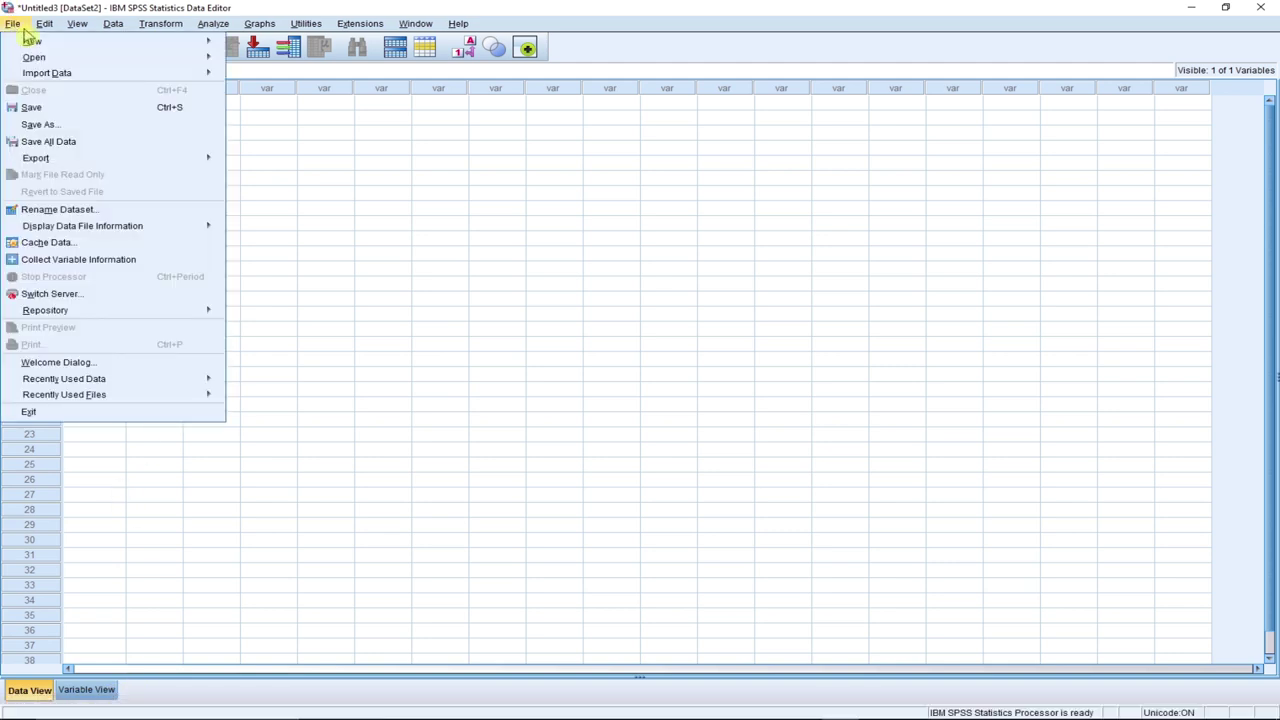
{"action": "mouse_move", "coordinate": [32, 44]}
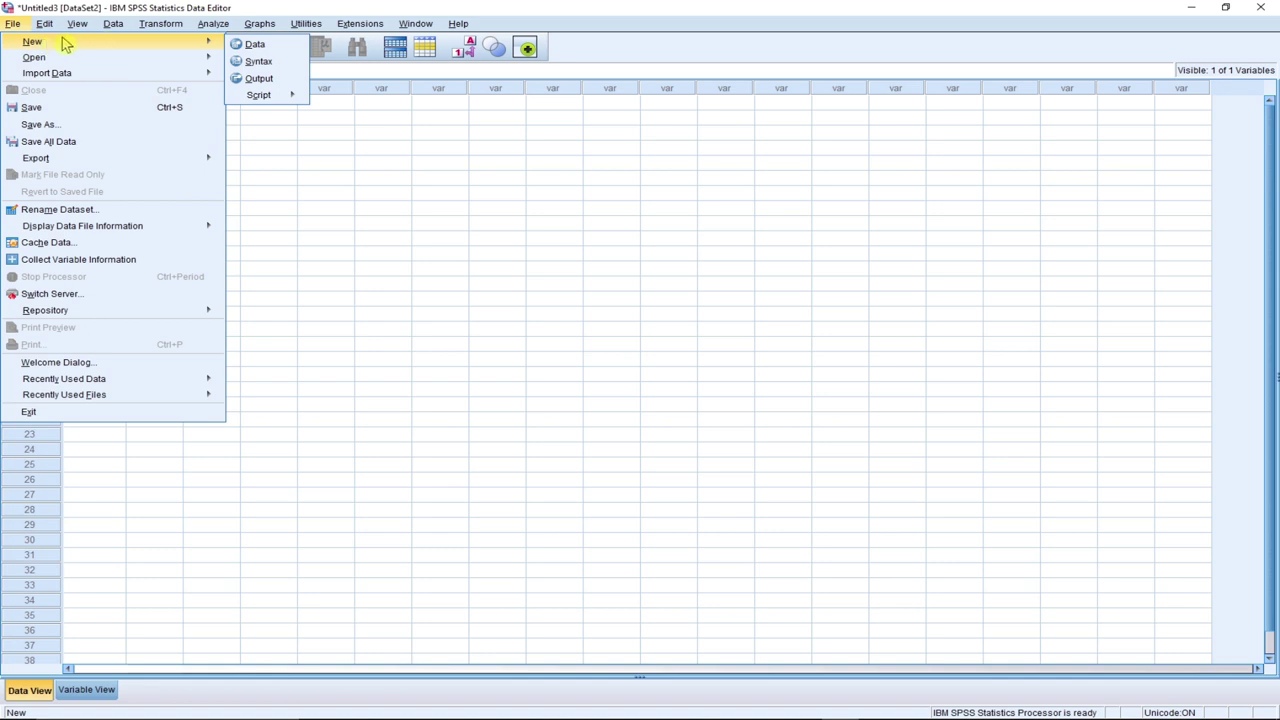
{"action": "key", "text": "Right"}
{"action": "key", "text": "Right"}
{"action": "key", "text": "Right"}
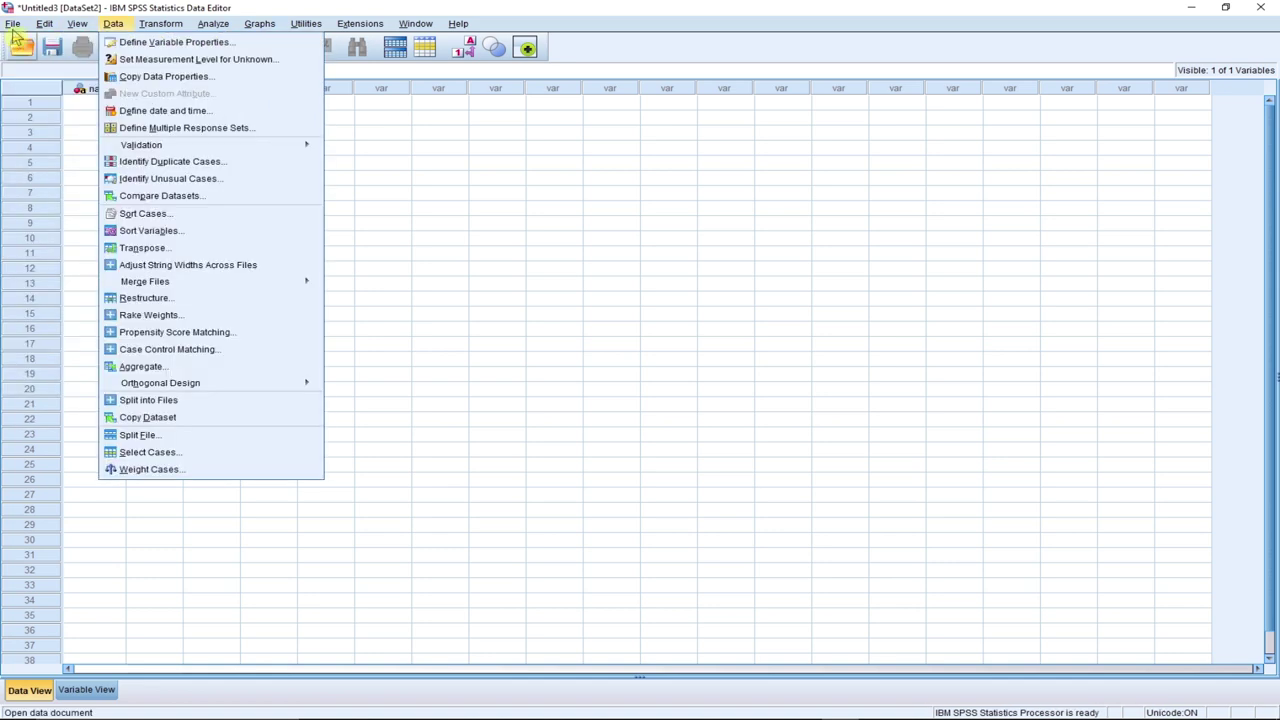
{"action": "key", "text": "Left"}
{"action": "key", "text": "Left"}
{"action": "key", "text": "Left"}
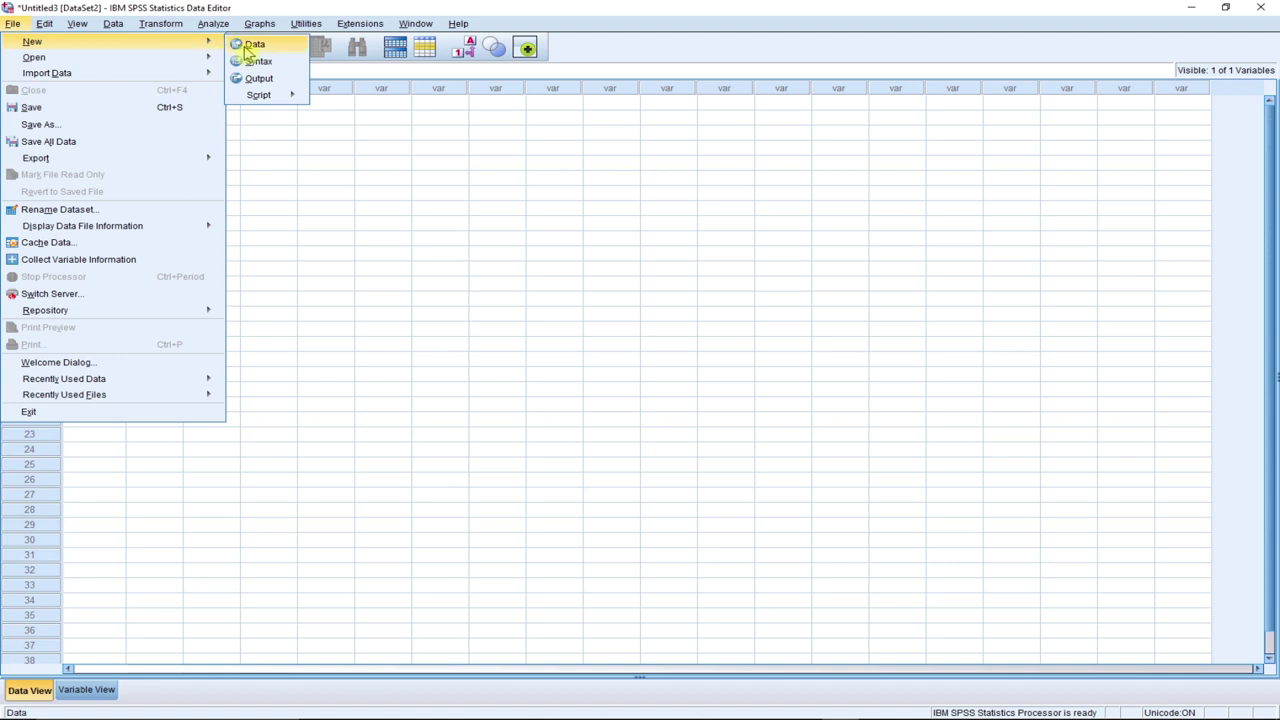
Examine the options for opening files, importing data such as Excel, CSV, SAS and Stata, saving, and renaming the dataset
{"action": "mouse_move", "coordinate": [121, 64]}
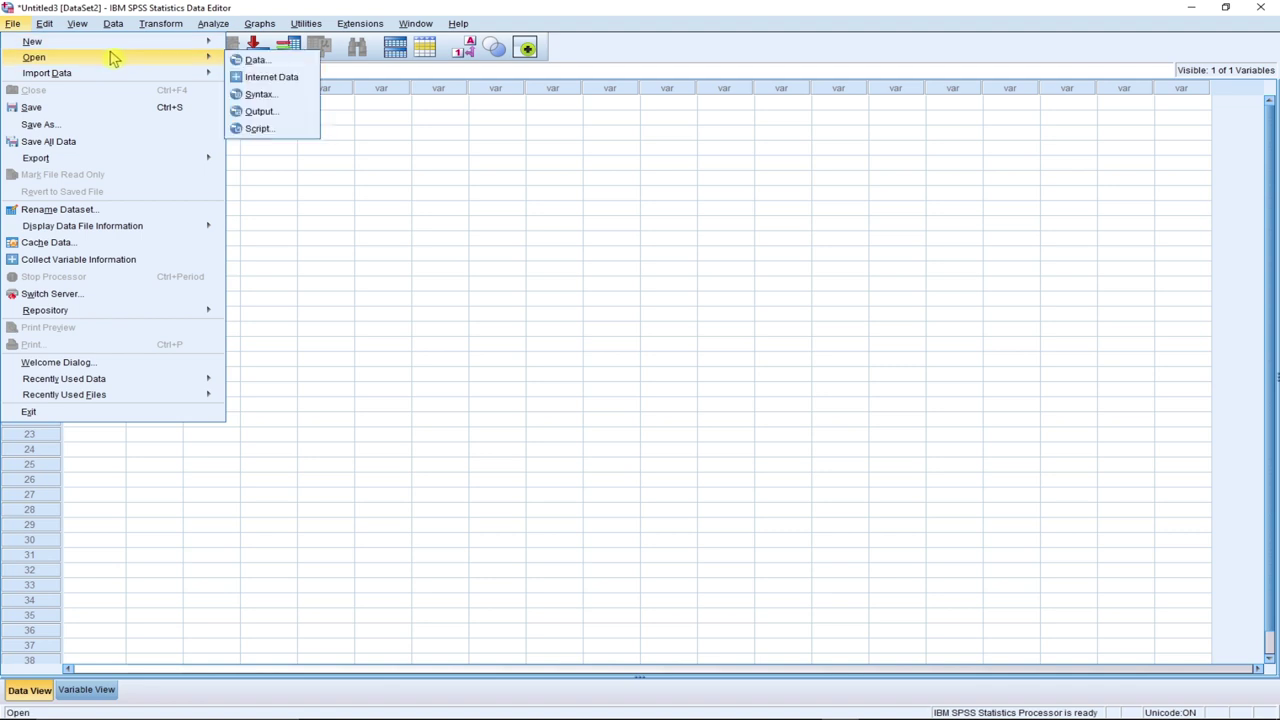
{"action": "mouse_move", "coordinate": [91, 80]}
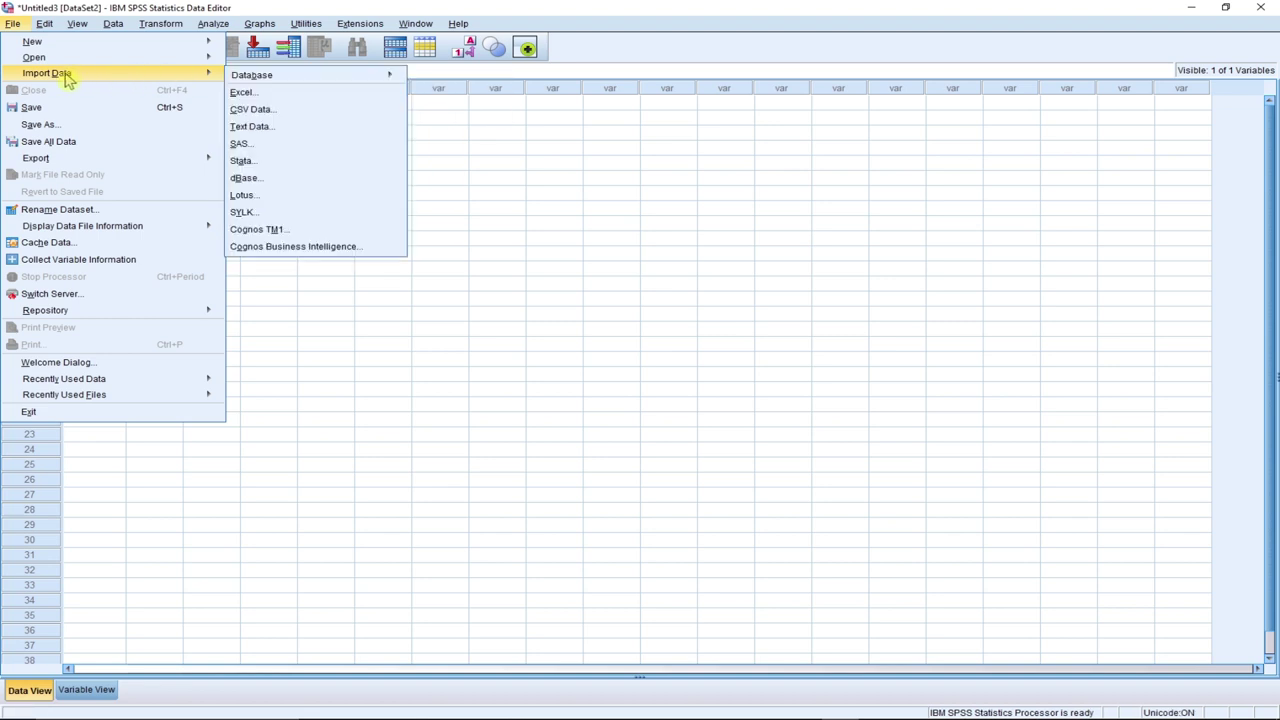
{"action": "mouse_move", "coordinate": [252, 80]}
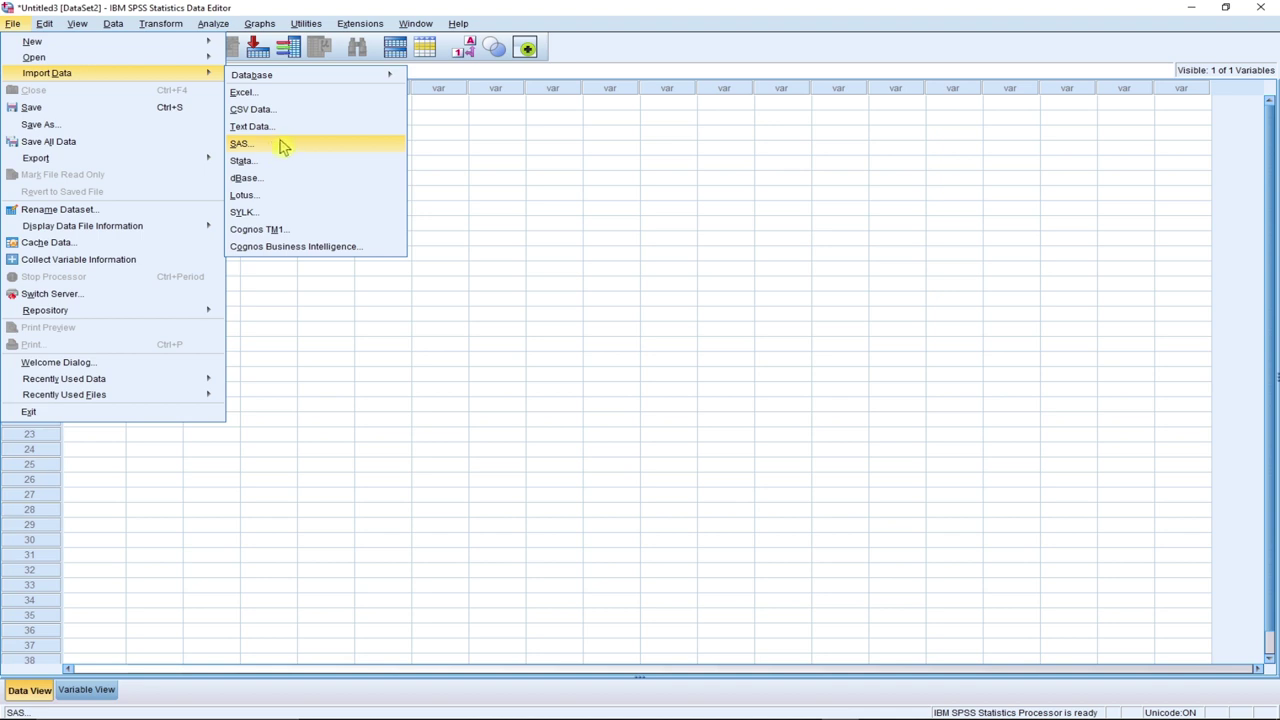
{"action": "key", "text": "Escape"}
{"action": "mouse_move", "coordinate": [165, 80]}
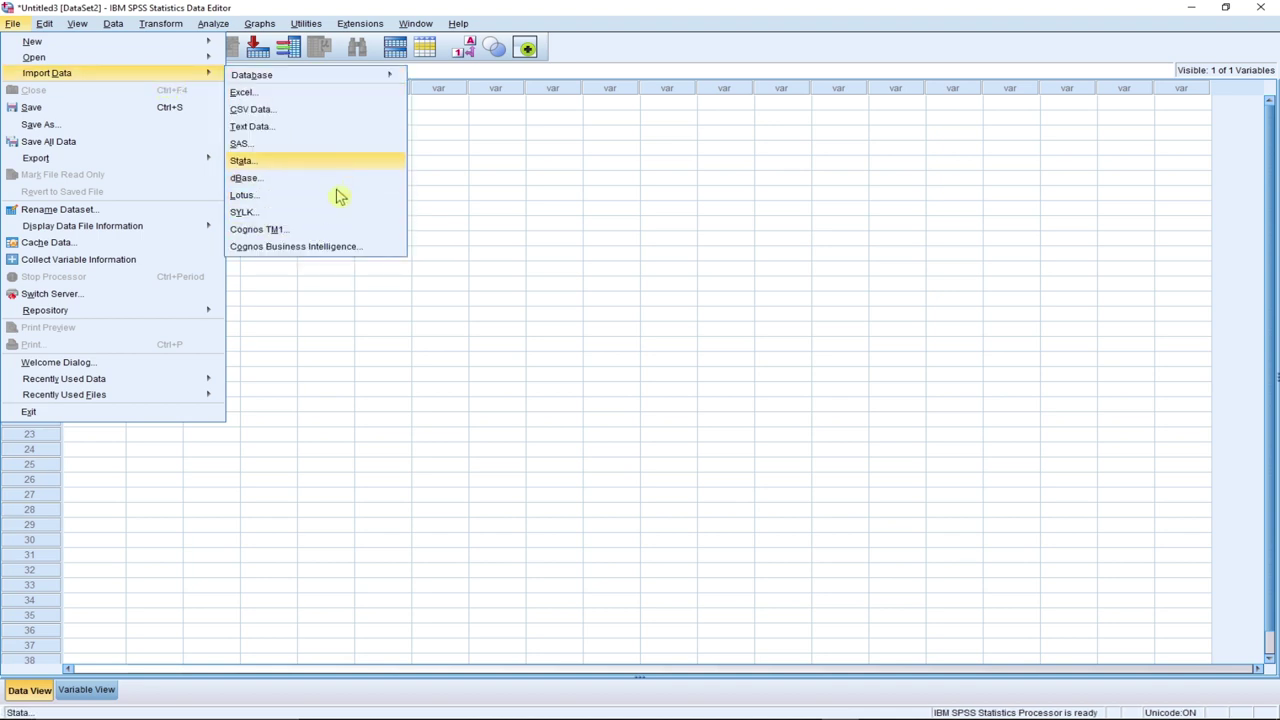
{"action": "mouse_move", "coordinate": [150, 163]}
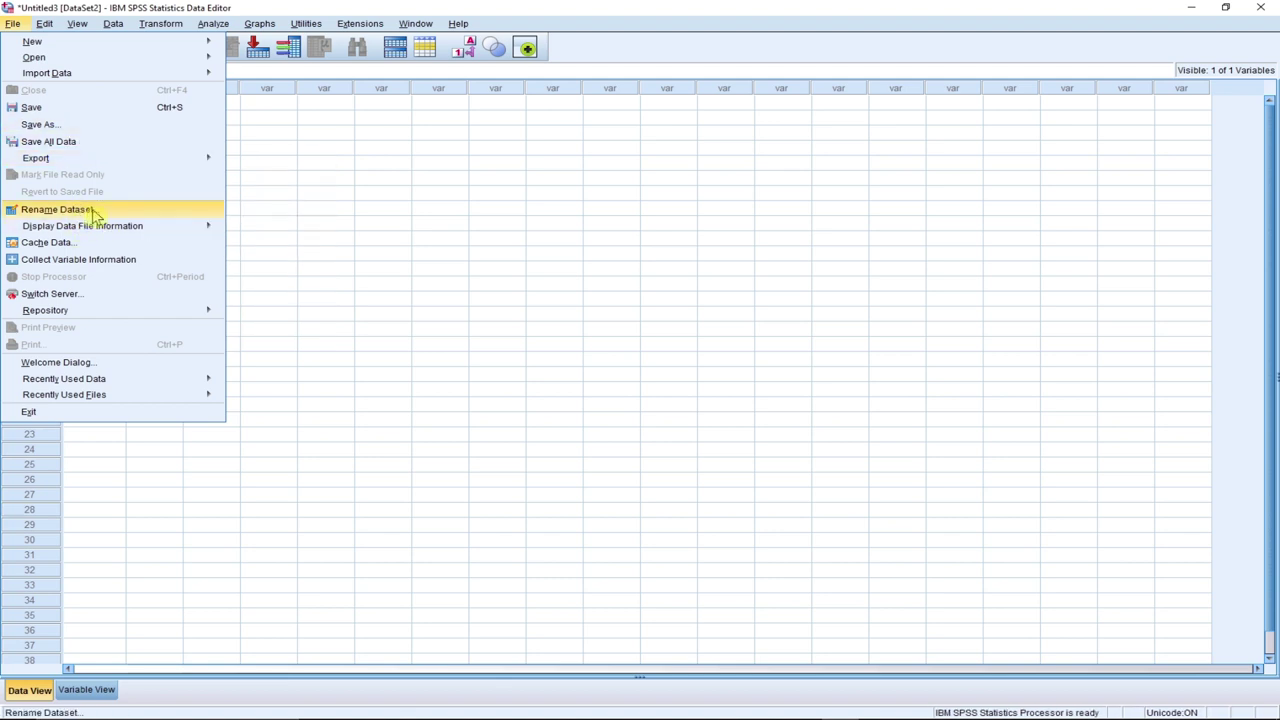
{"action": "mouse_move", "coordinate": [108, 232]}
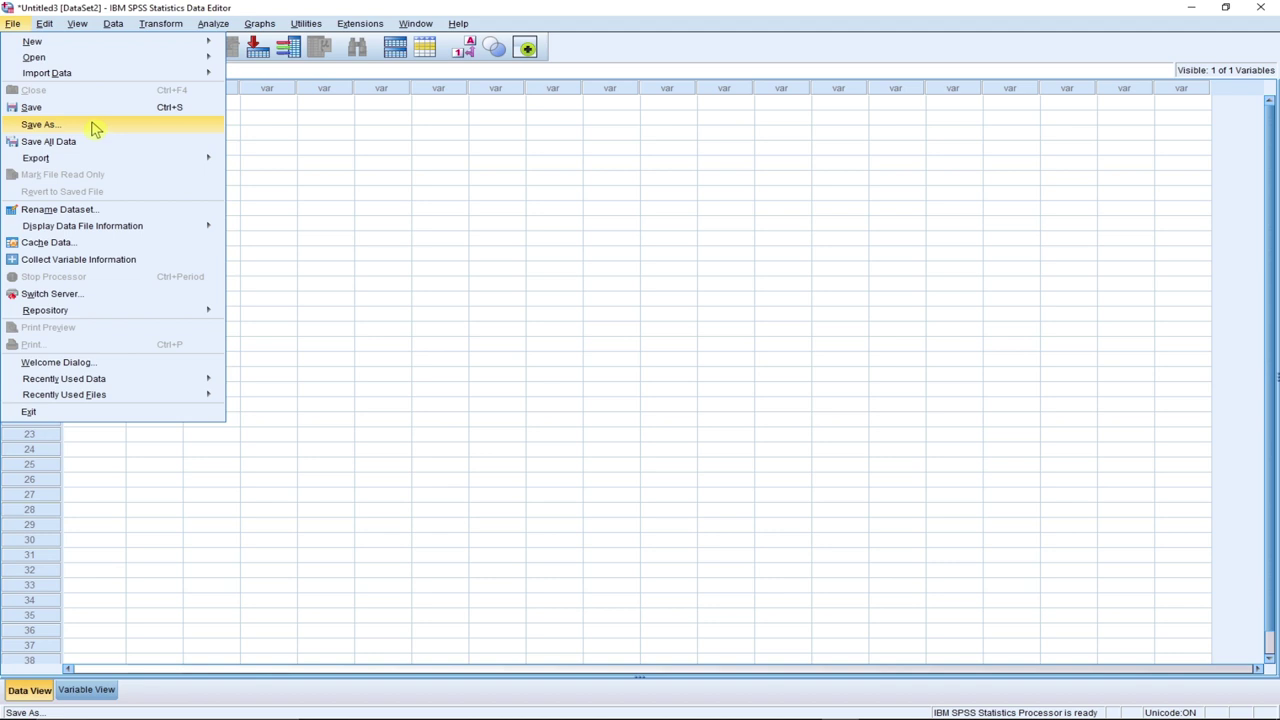
Examine the available edit and data commands and leave them without choosing any
{"action": "left_click", "coordinate": [45, 24]}
{"action": "left_click", "coordinate": [46, 25]}
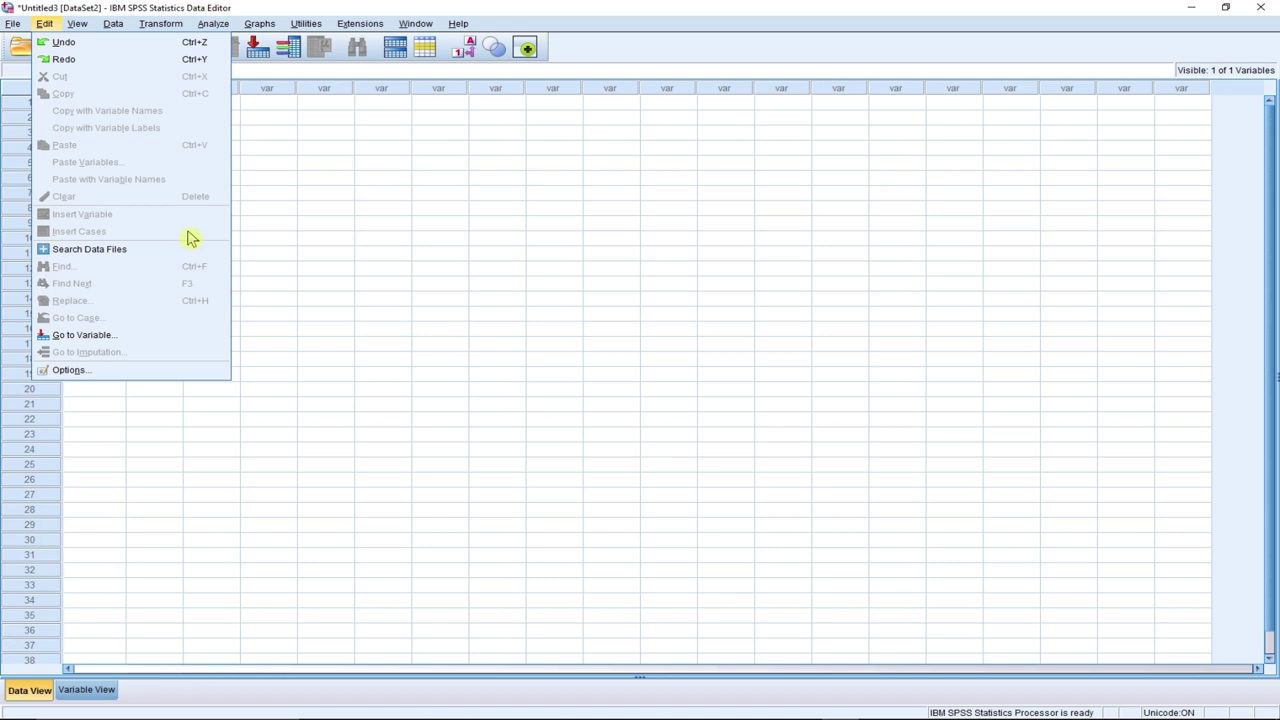
{"action": "mouse_move", "coordinate": [69, 28]}
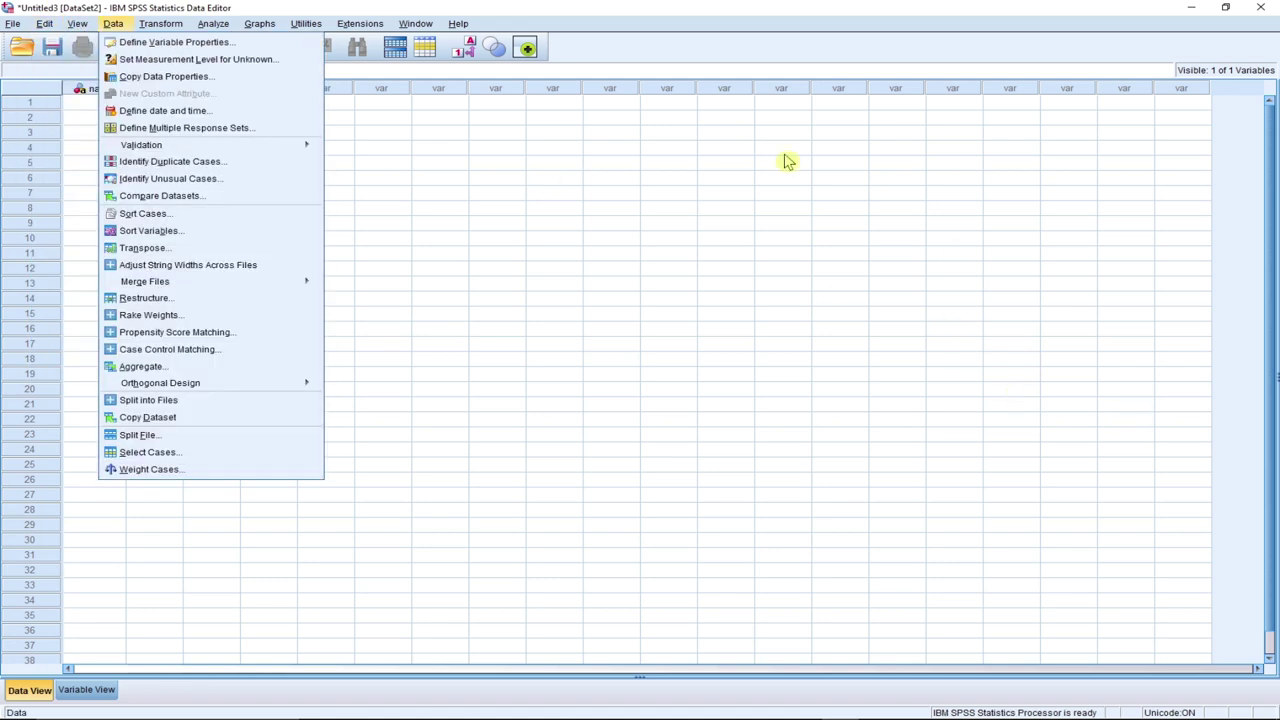
{"action": "left_click", "coordinate": [862, 215]}
{"action": "left_click", "coordinate": [722, 225]}
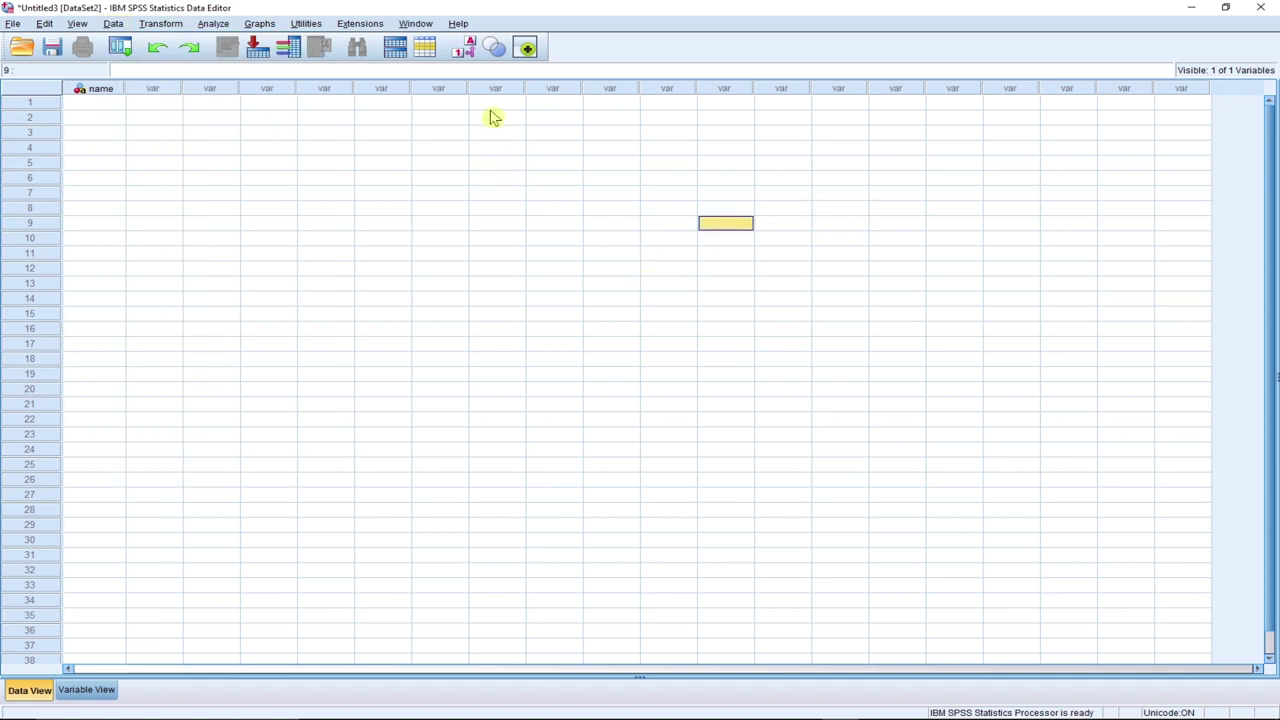
Hide the grid lines in Data View and show them again
{"action": "left_click", "coordinate": [74, 25]}
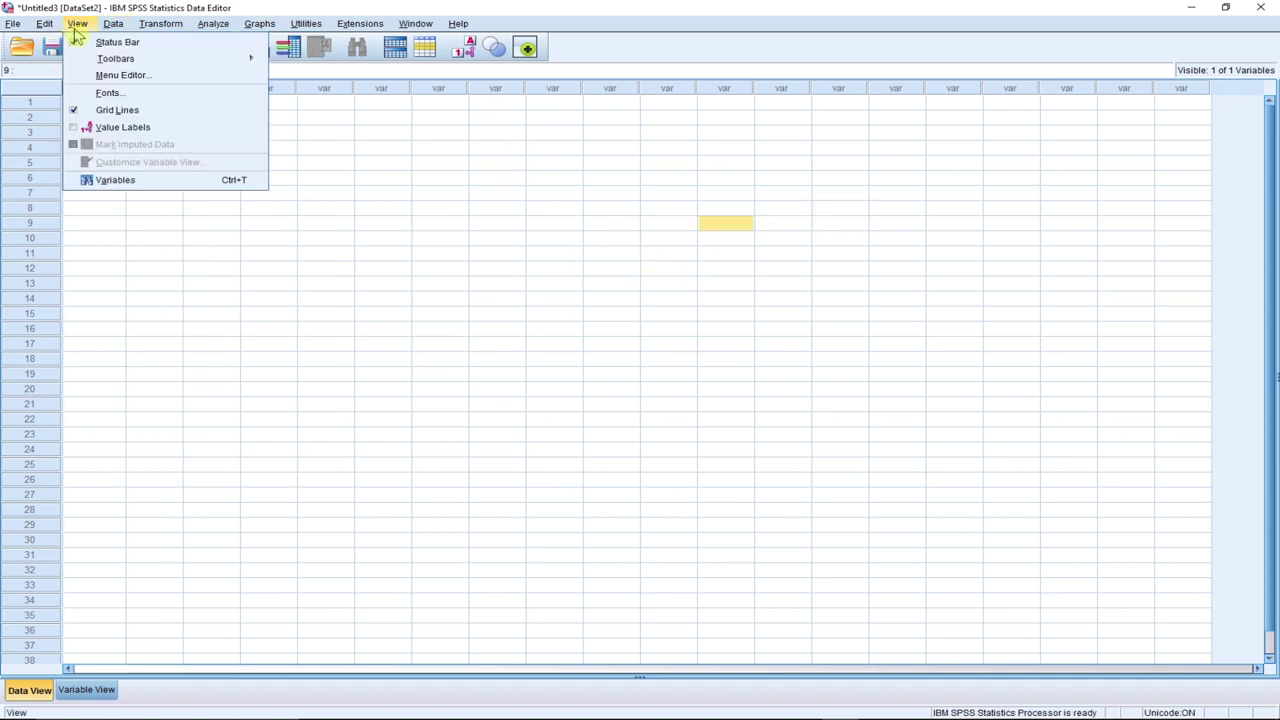
{"action": "left_click", "coordinate": [78, 110]}
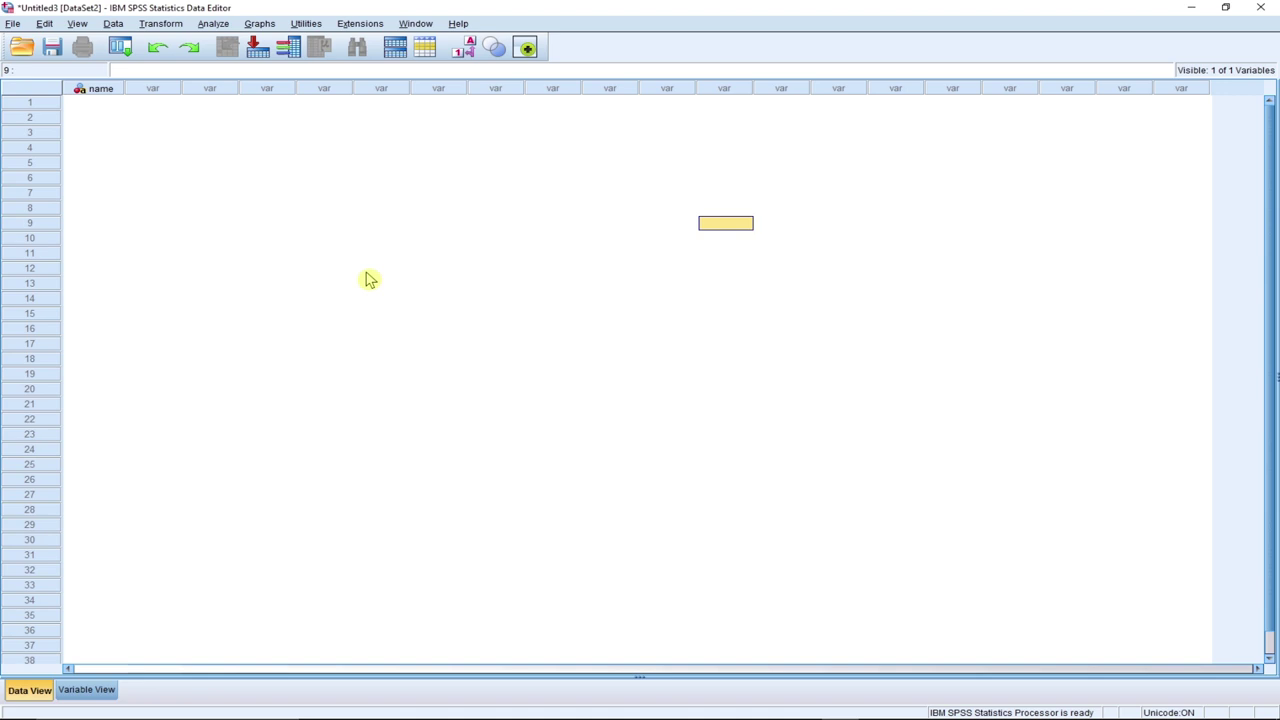
{"action": "left_click", "coordinate": [78, 24]}
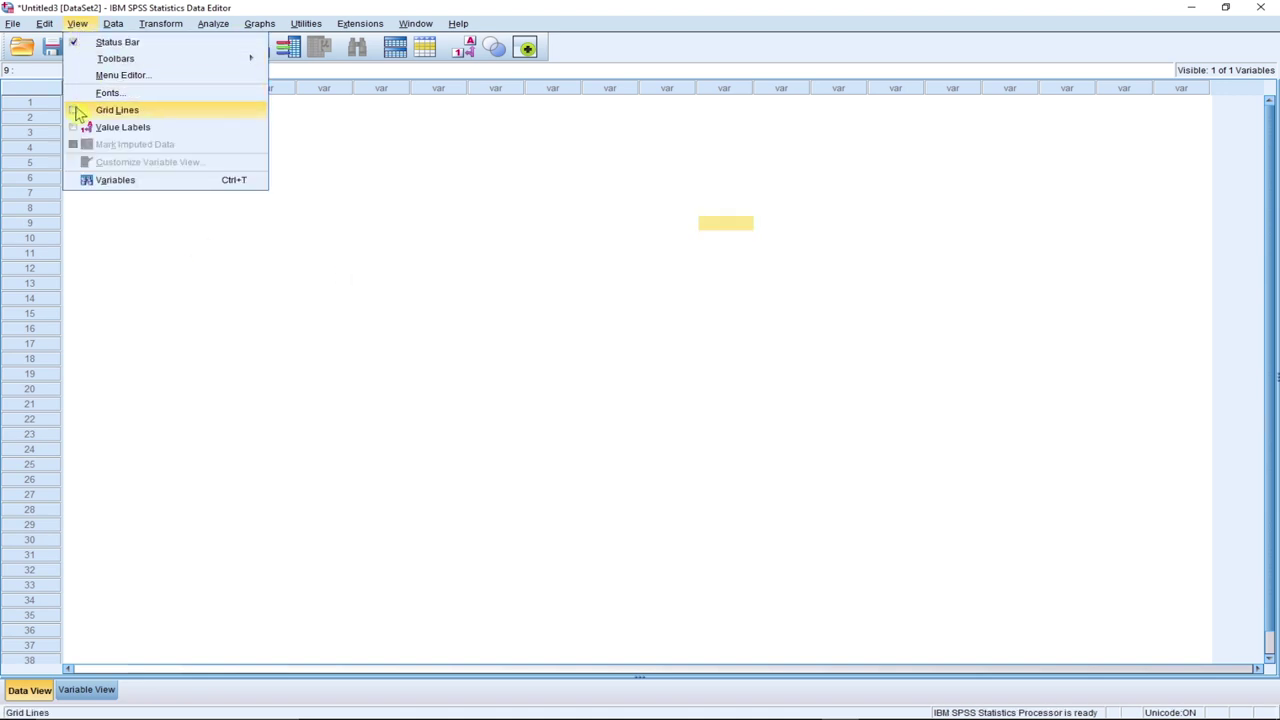
{"action": "left_click", "coordinate": [78, 112]}
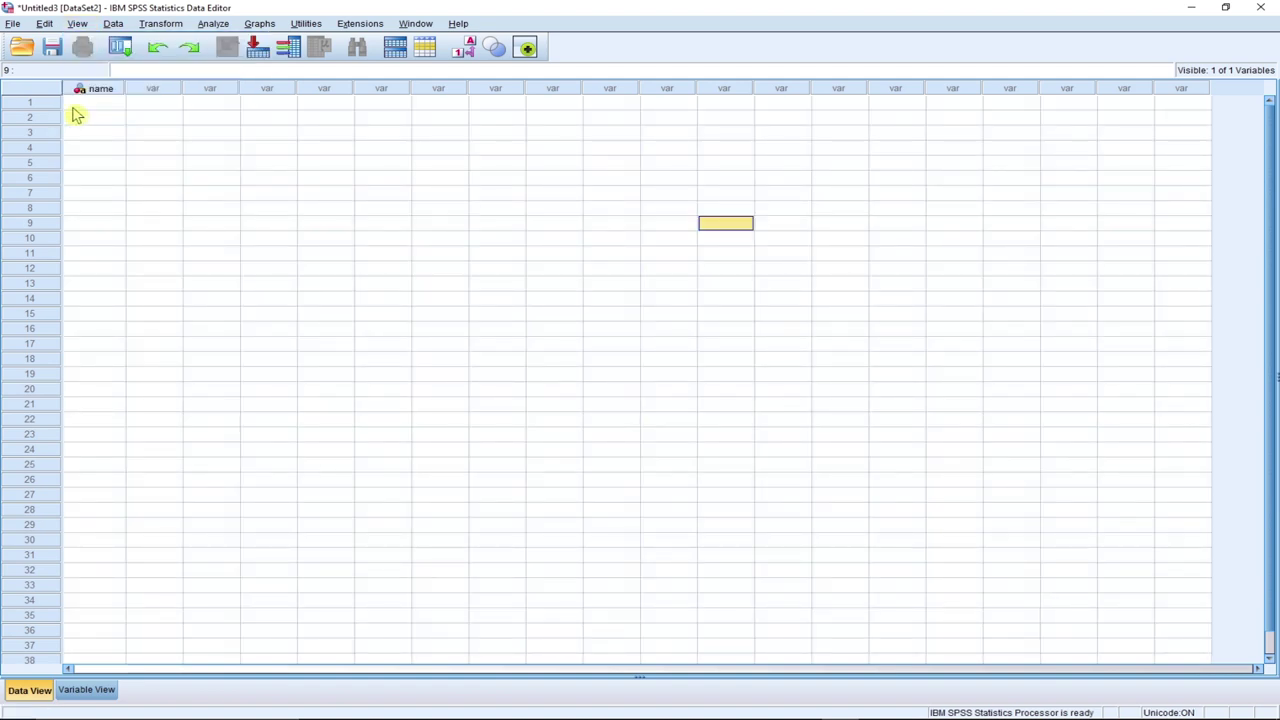
Turn on the display of value labels in Data View and turn it off again
{"action": "left_click", "coordinate": [78, 24]}
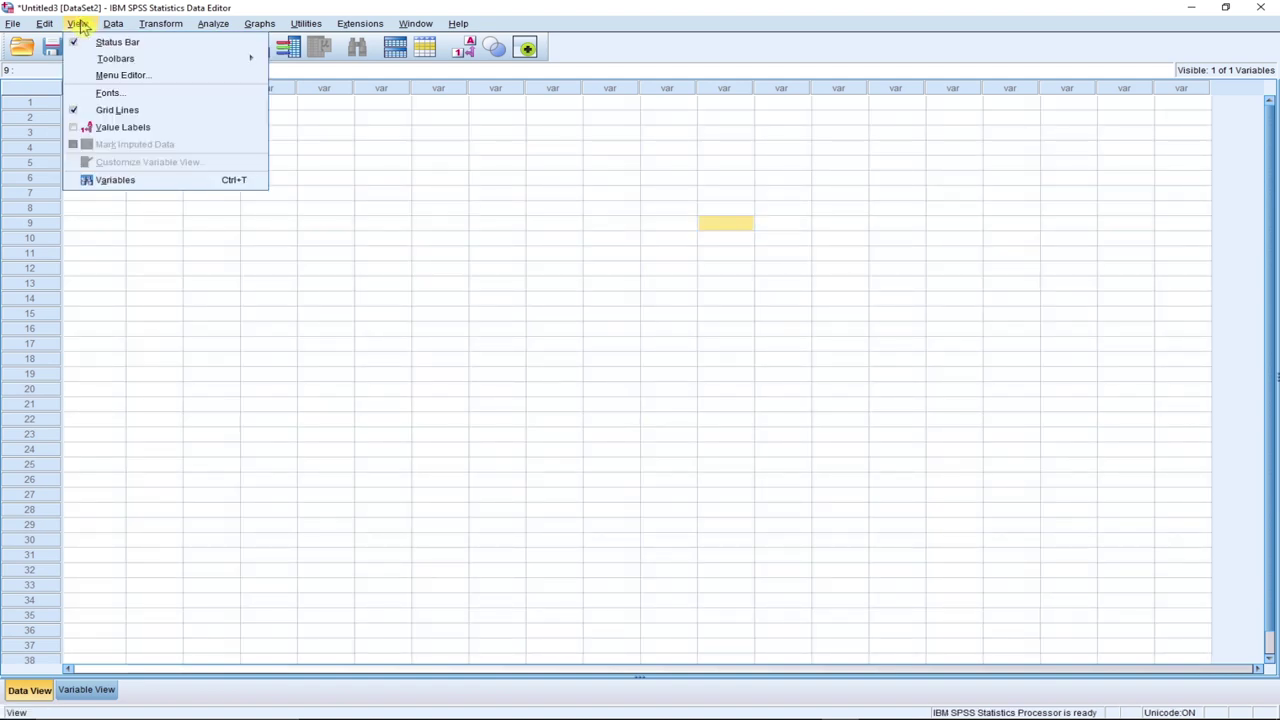
{"action": "left_click", "coordinate": [77, 133]}
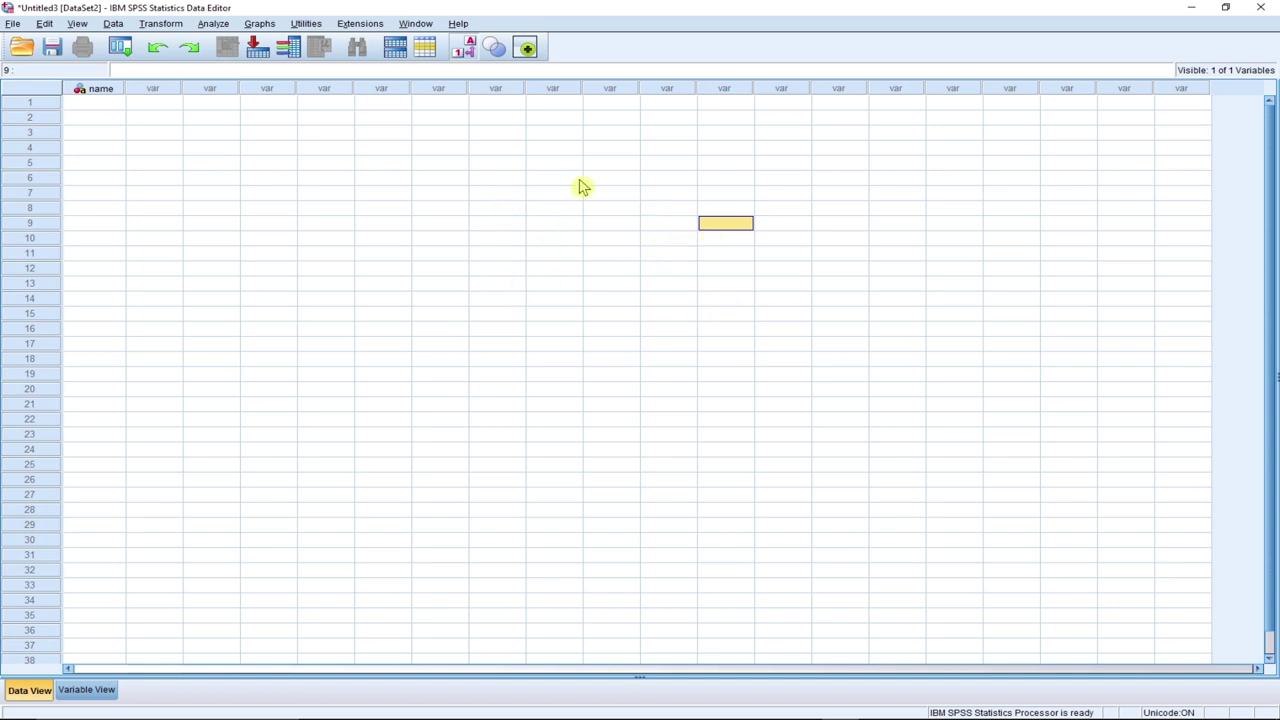
{"action": "left_click", "coordinate": [78, 24]}
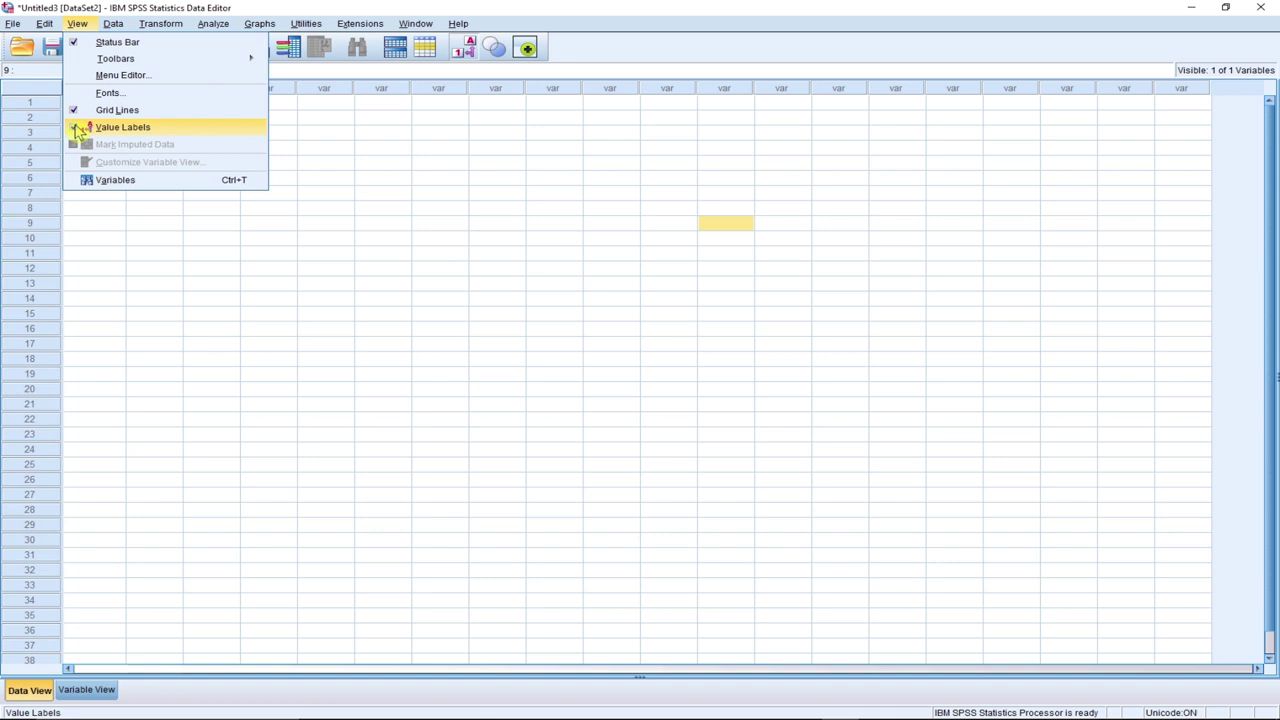
{"action": "left_click", "coordinate": [79, 130]}
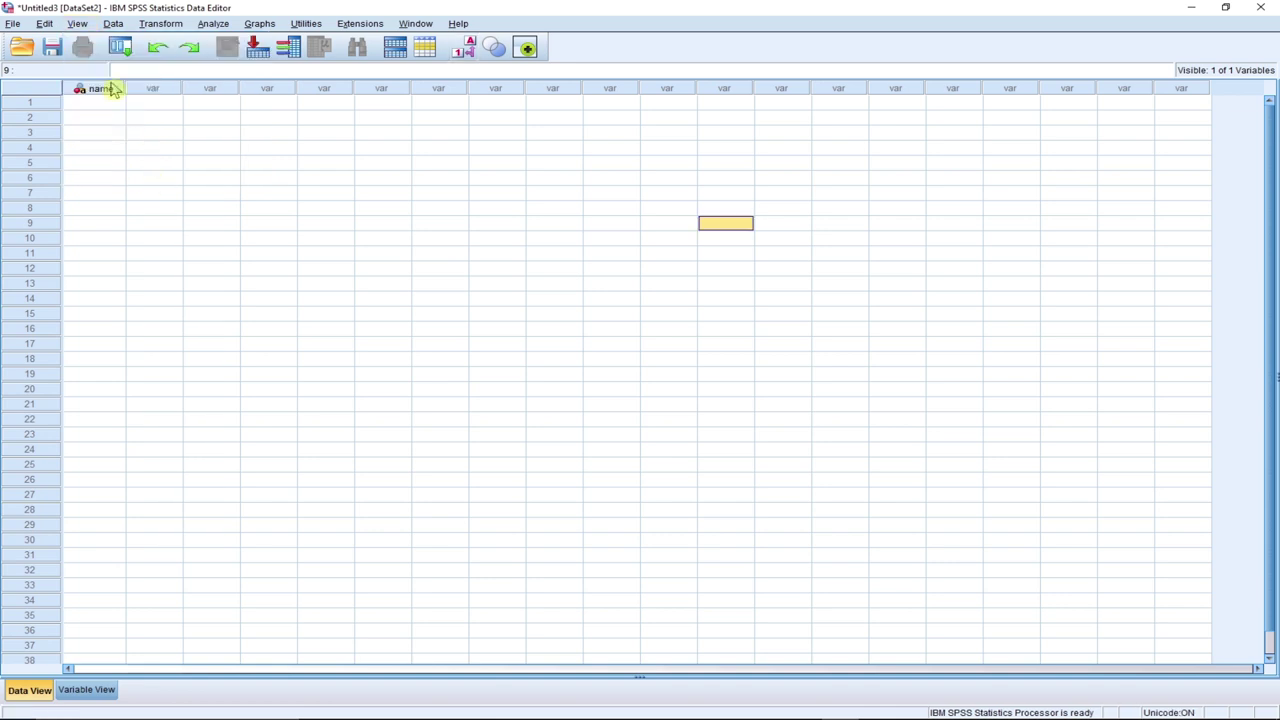
Examine the available data, transformation, analysis and graph commands, including the Descriptive Statistics procedures
{"action": "left_click", "coordinate": [114, 25]}
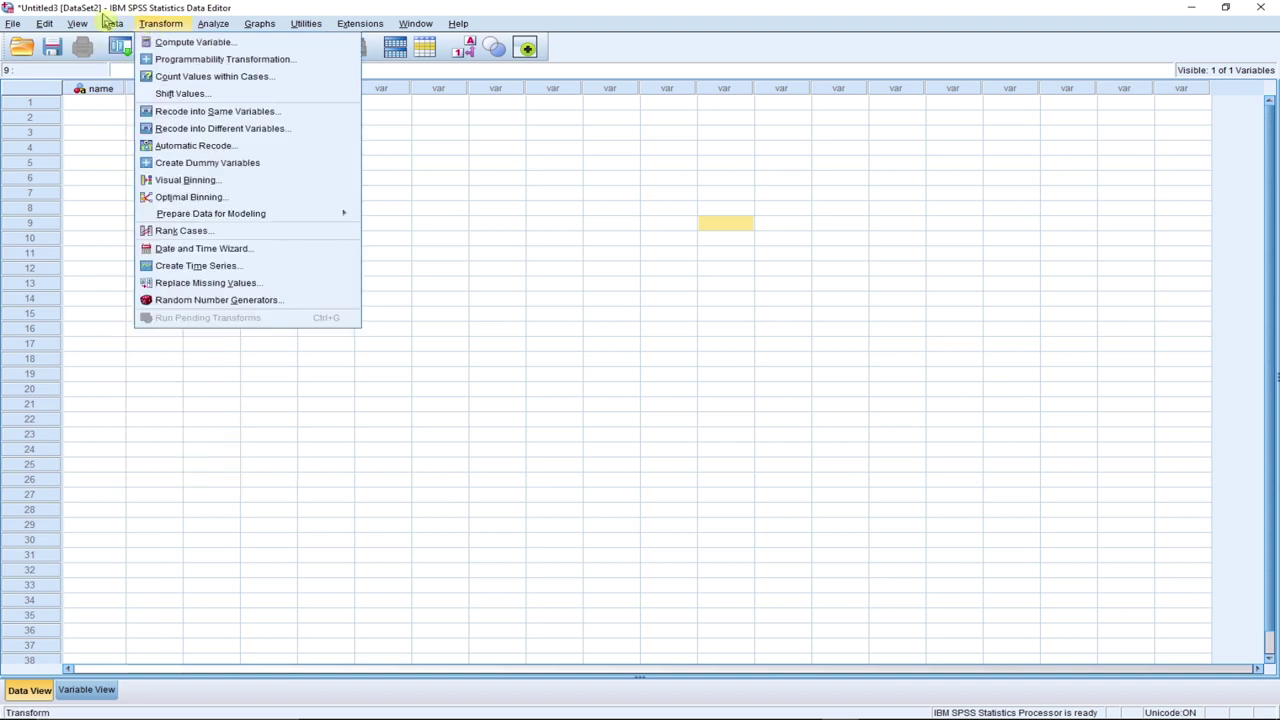
{"action": "mouse_move", "coordinate": [164, 27]}
{"action": "mouse_move", "coordinate": [215, 30]}
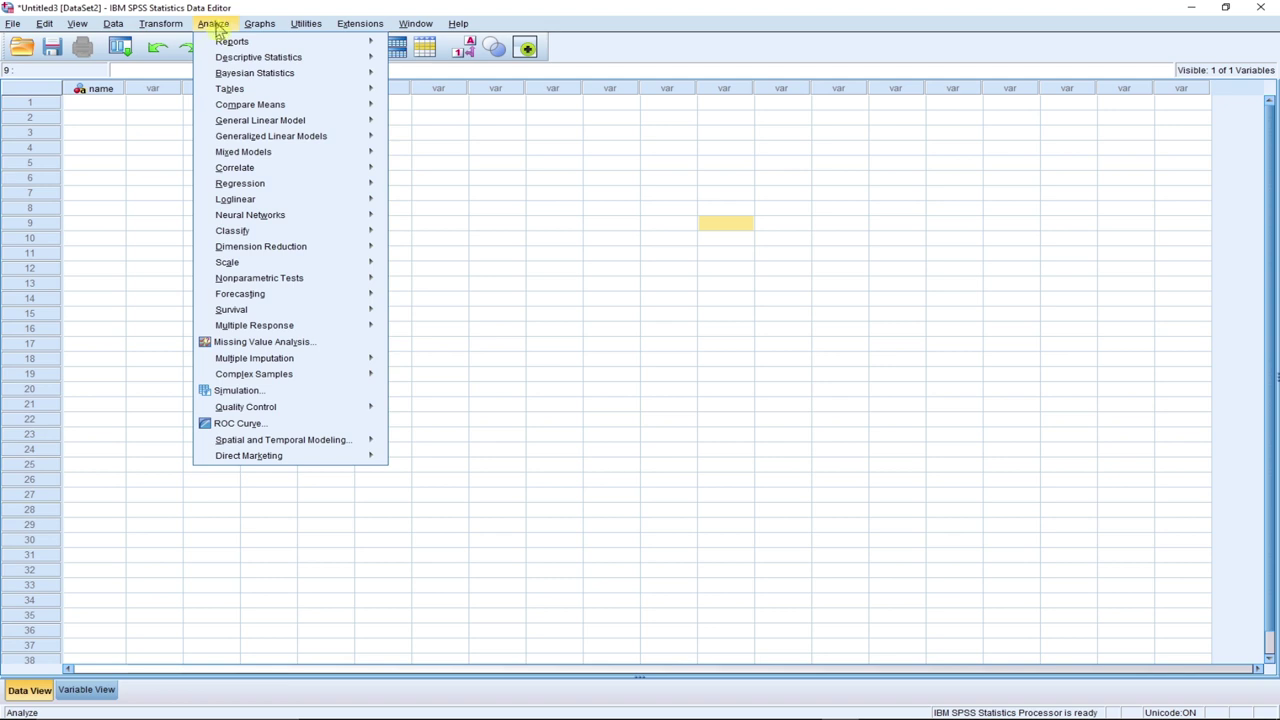
{"action": "mouse_move", "coordinate": [238, 62]}
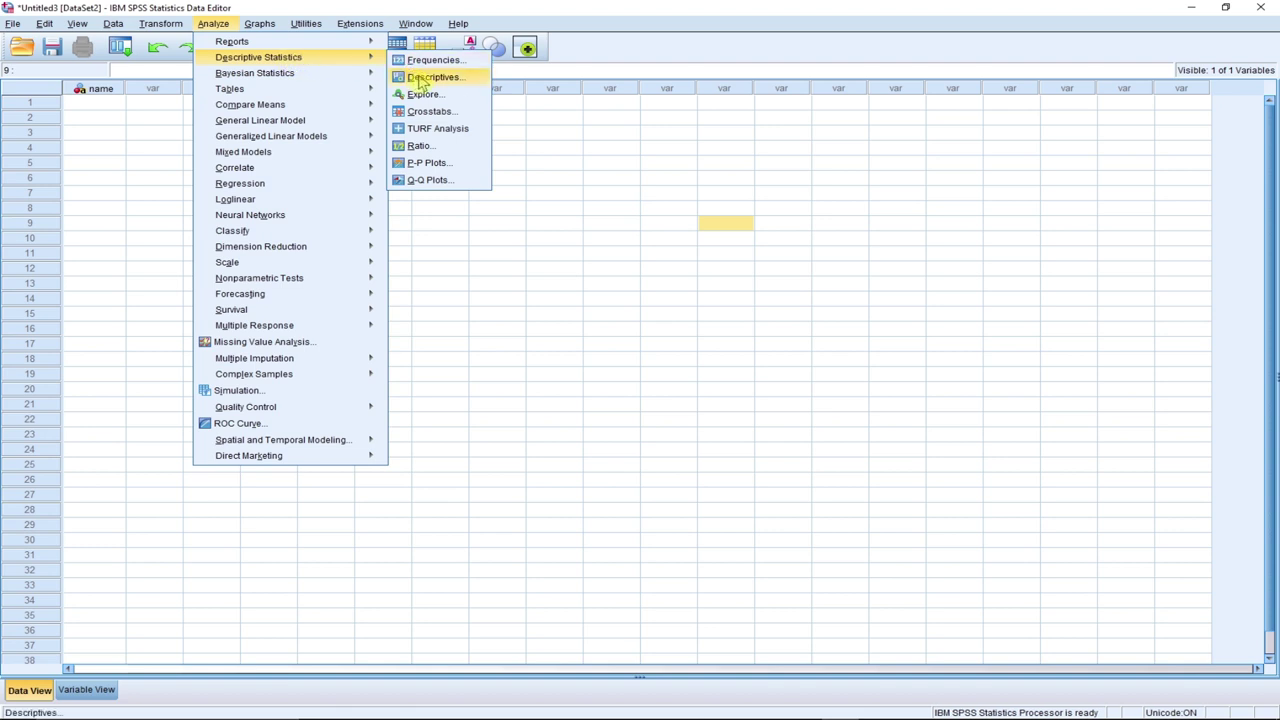
{"action": "mouse_move", "coordinate": [306, 23]}
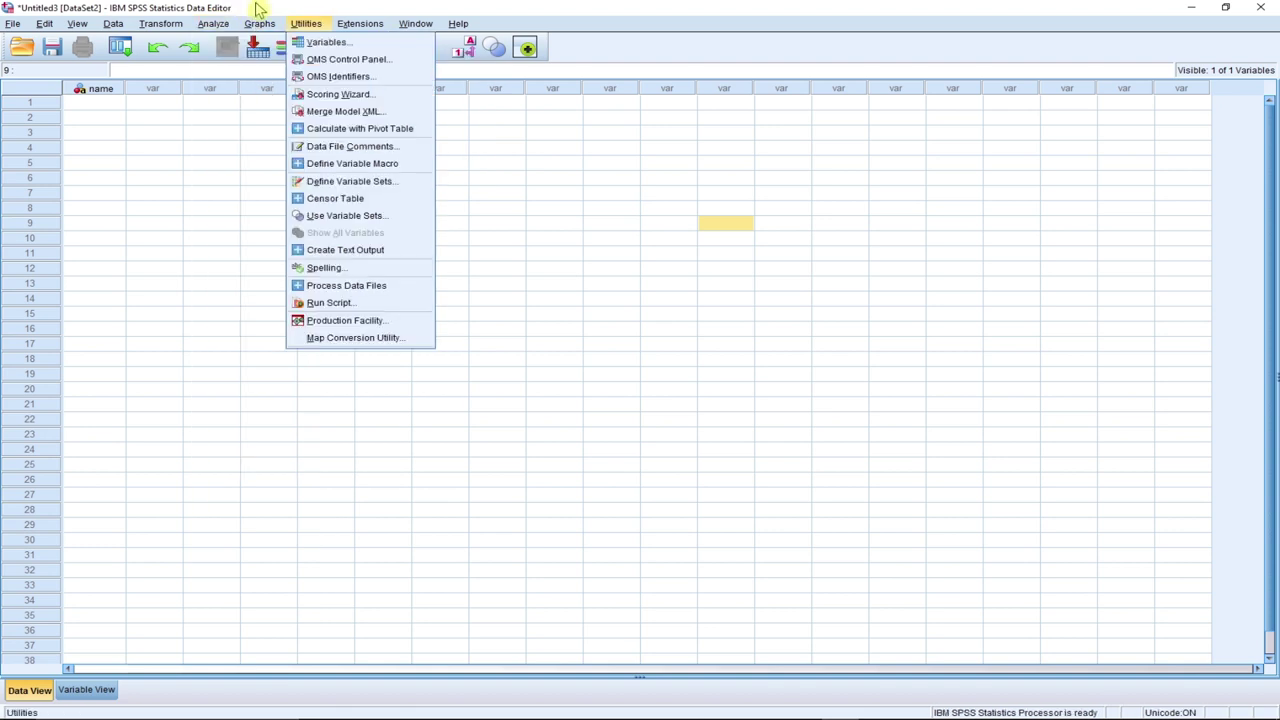
{"action": "left_click", "coordinate": [262, 25]}
{"action": "left_click", "coordinate": [266, 28]}
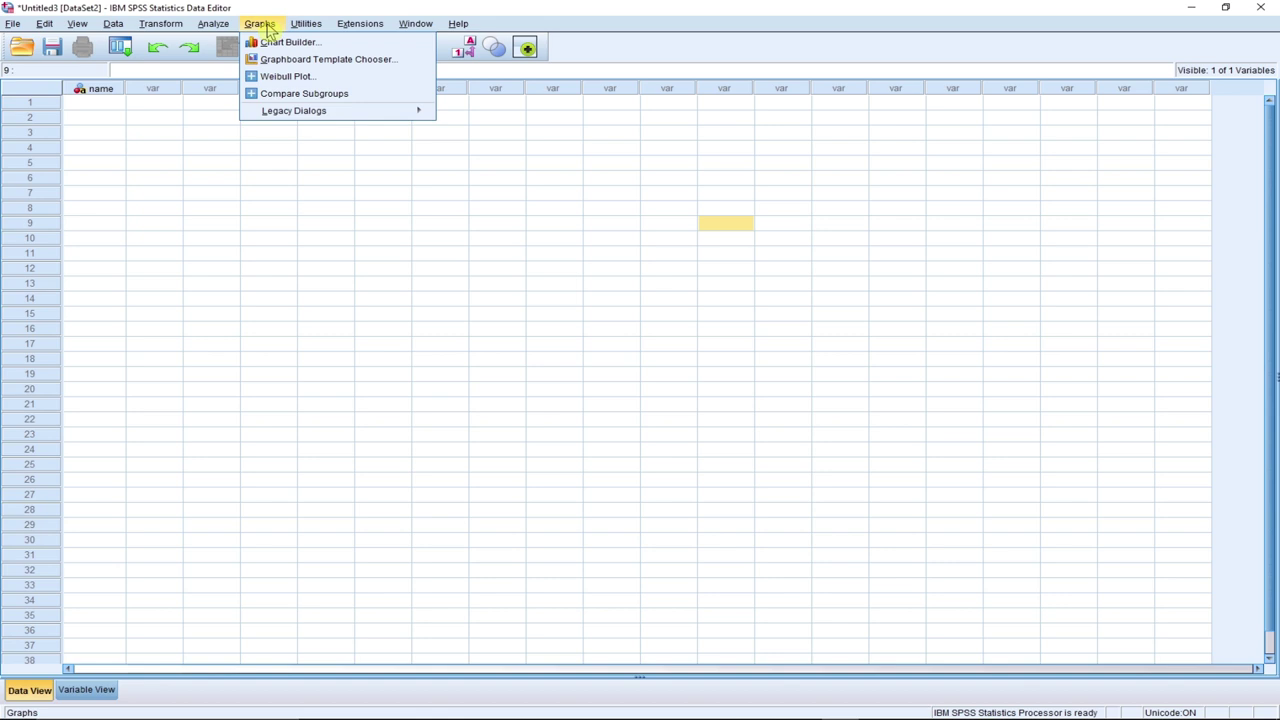
View the variable information for the name variable through the Variables utility and close it
{"action": "mouse_move", "coordinate": [311, 28]}
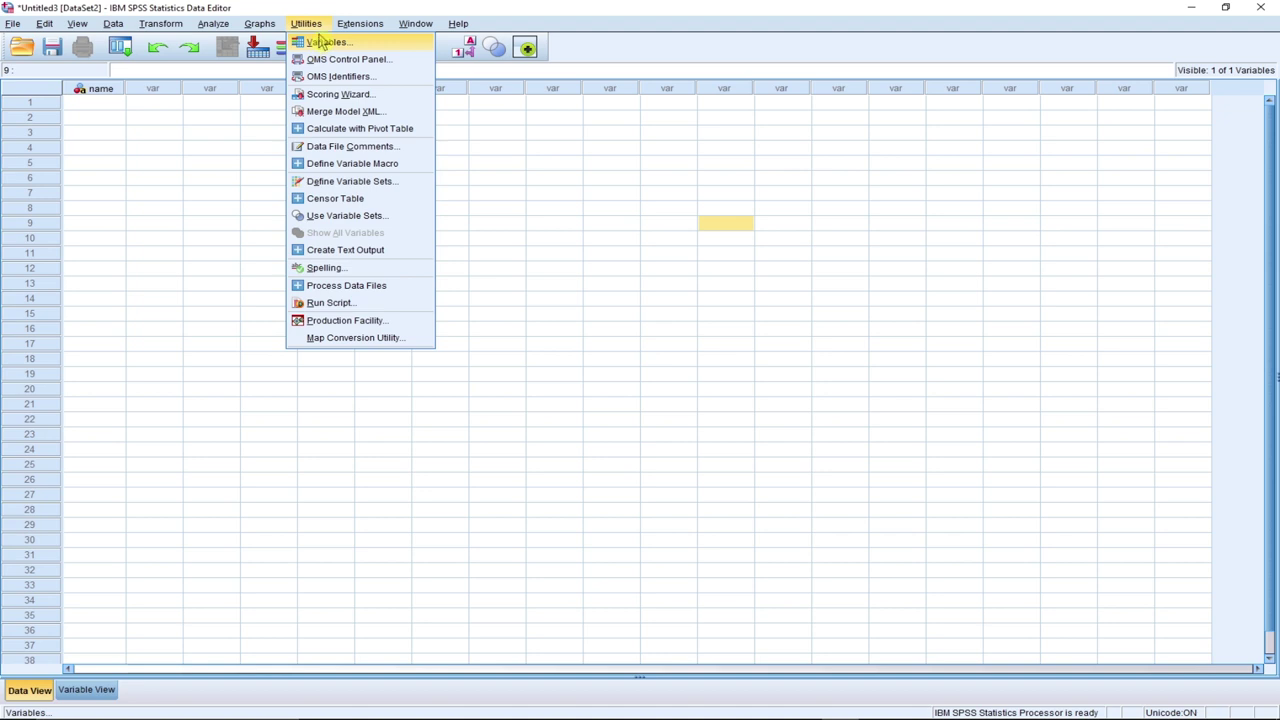
{"action": "left_click", "coordinate": [328, 43]}
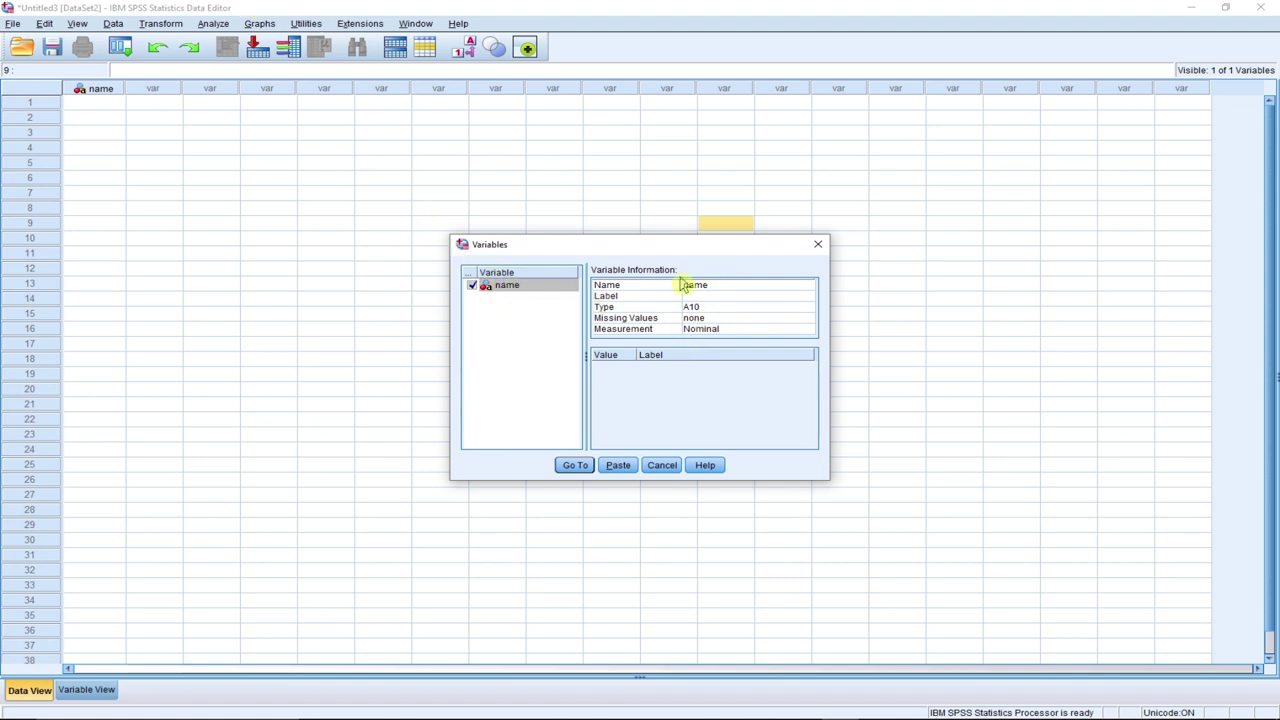
{"action": "left_click", "coordinate": [818, 244]}
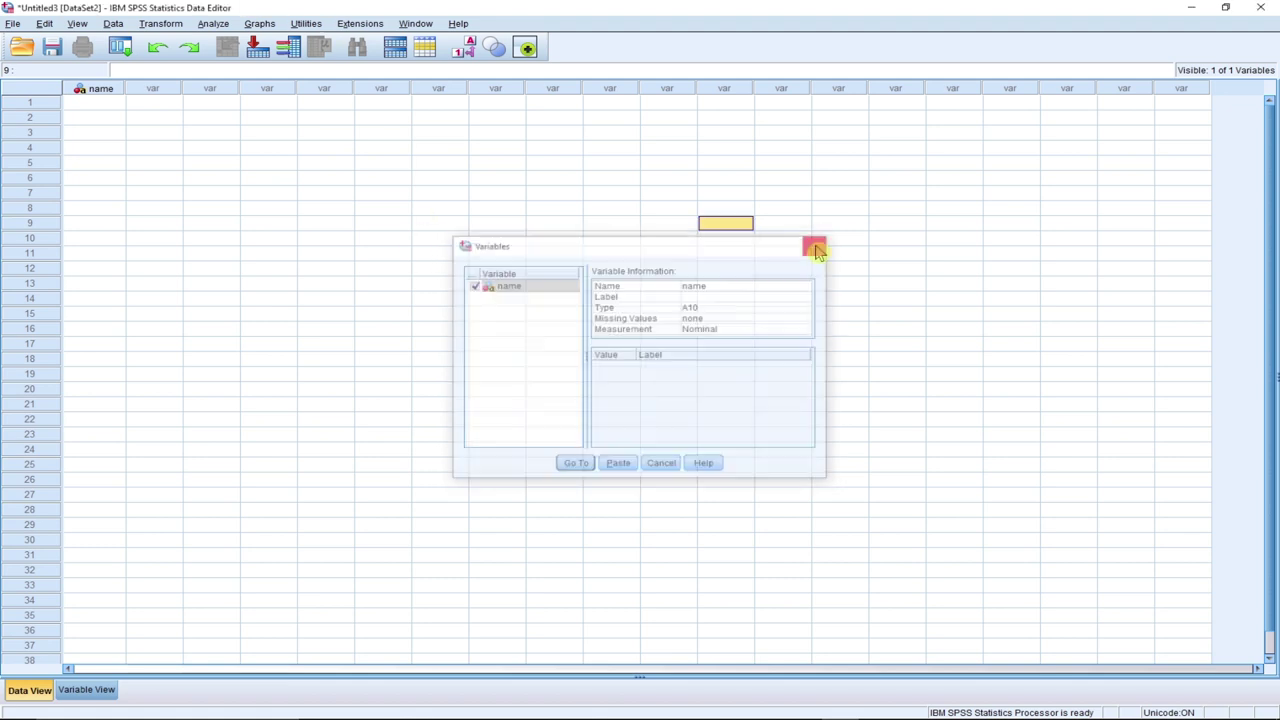
Examine the extension and window commands, look at Variable View and return to Data View
{"action": "left_click", "coordinate": [362, 24]}
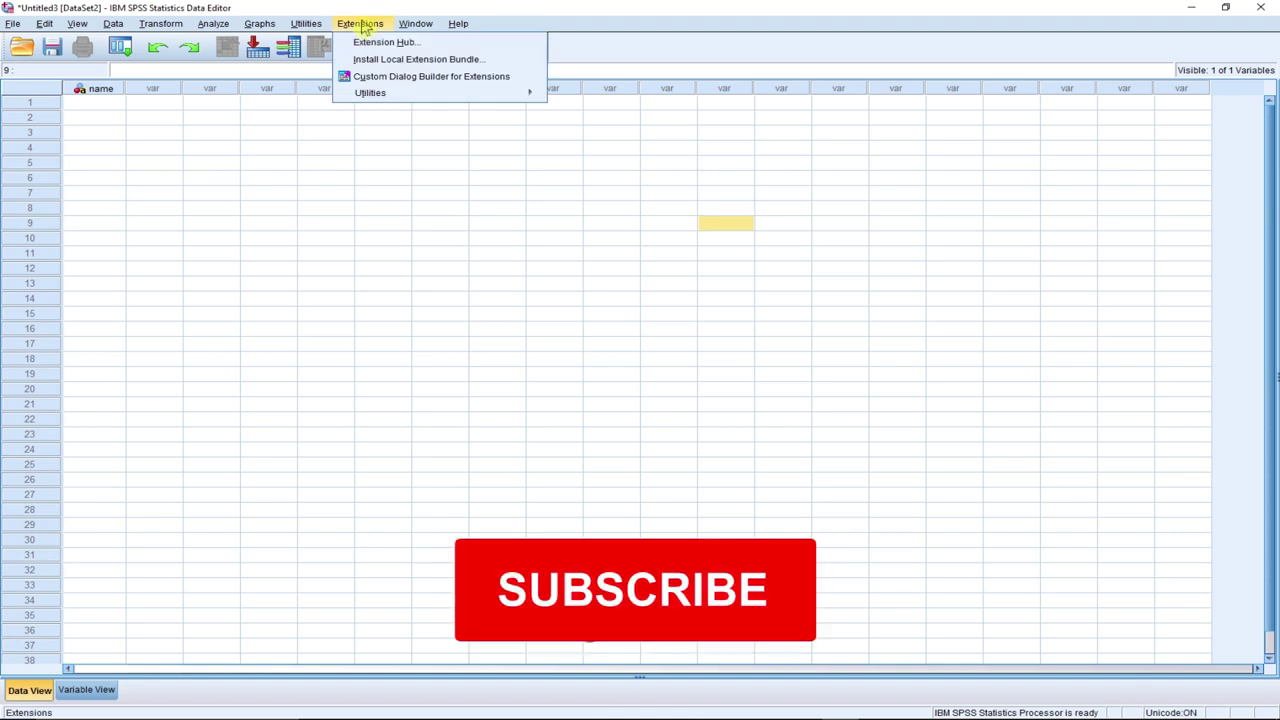
{"action": "mouse_move", "coordinate": [436, 30]}
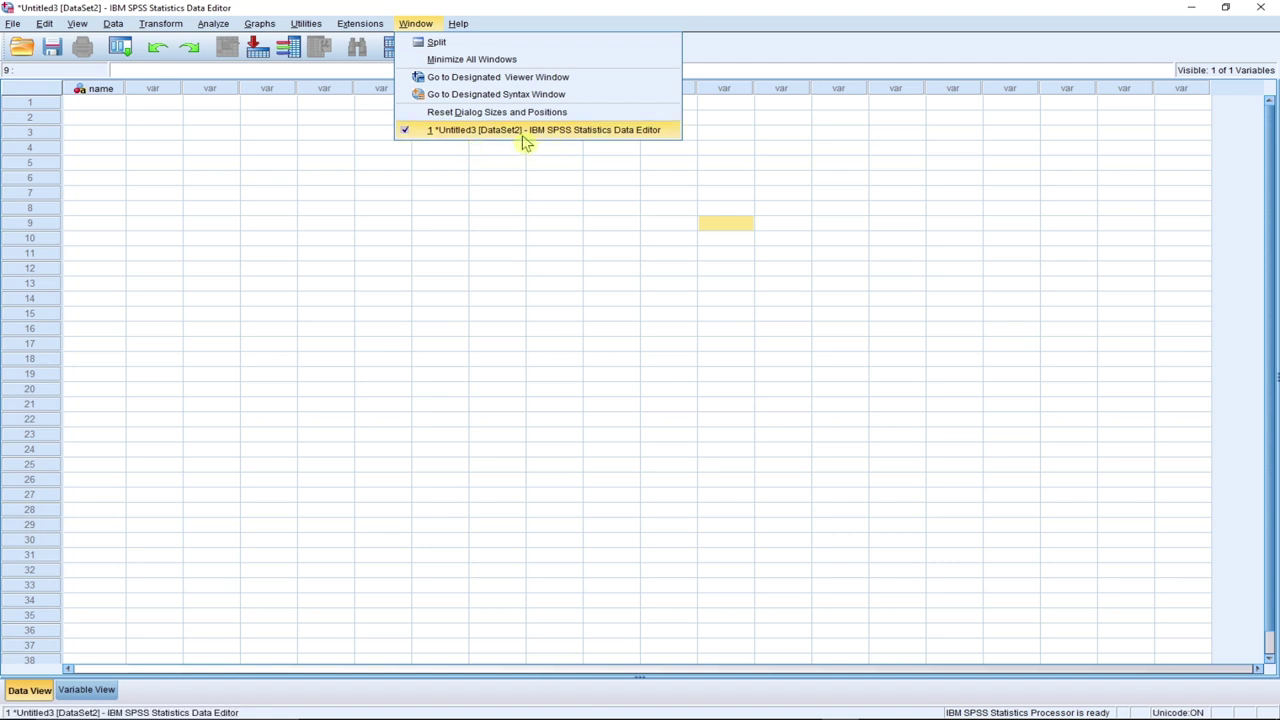
{"action": "left_click", "coordinate": [83, 696]}
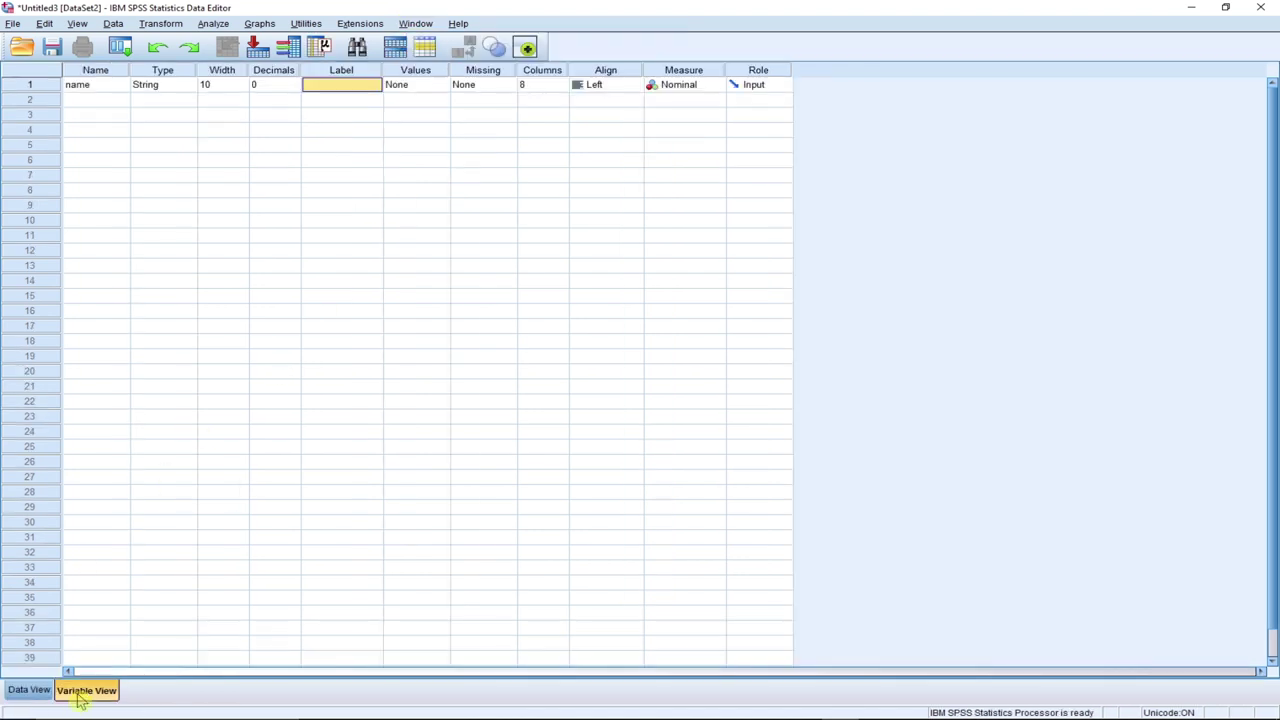
{"action": "left_click", "coordinate": [24, 694]}
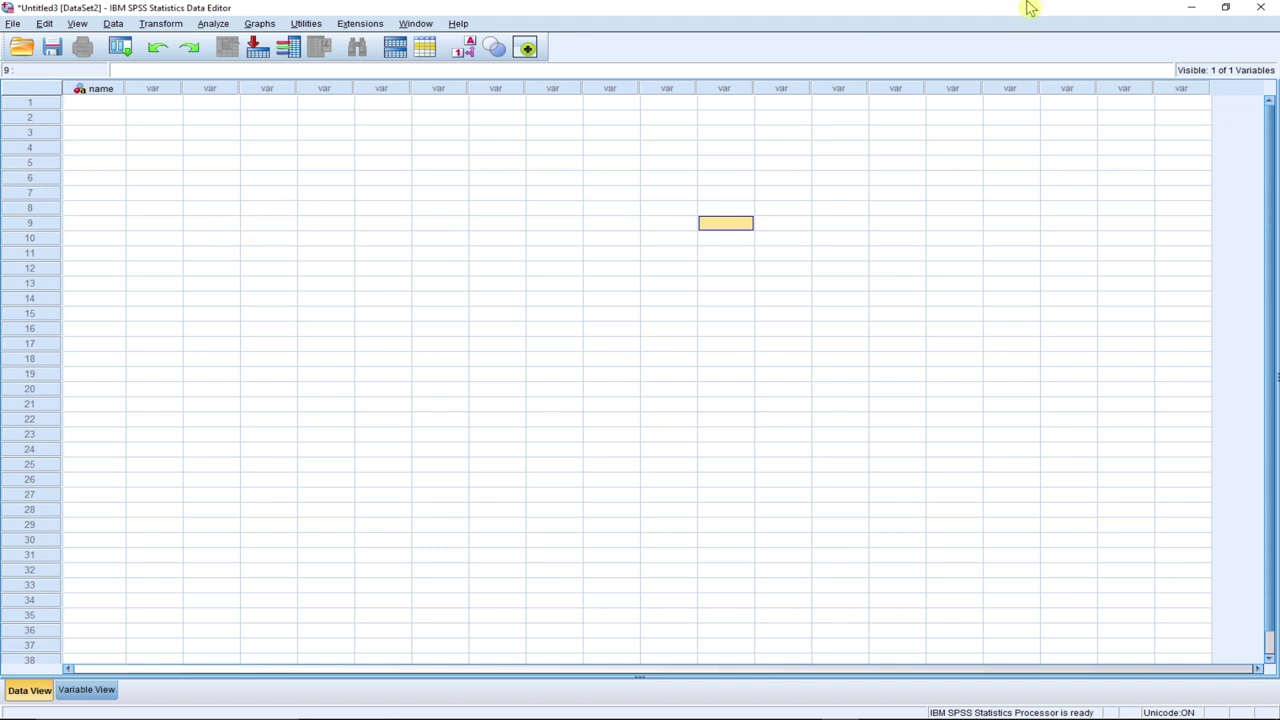
Restore the SPSS window to sit beside the Word questionnaire and check the name variable in Variable View before returning to Data View
{"action": "left_click", "coordinate": [1225, 8]}
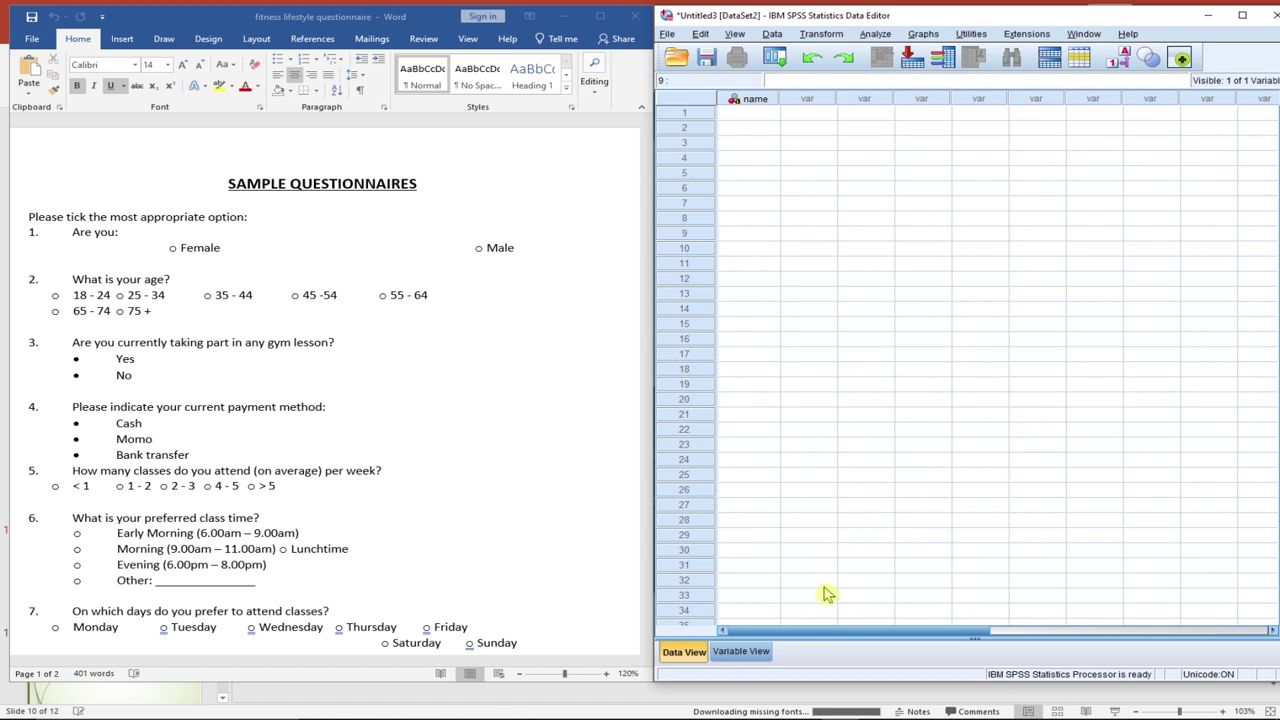
{"action": "left_click", "coordinate": [737, 651]}
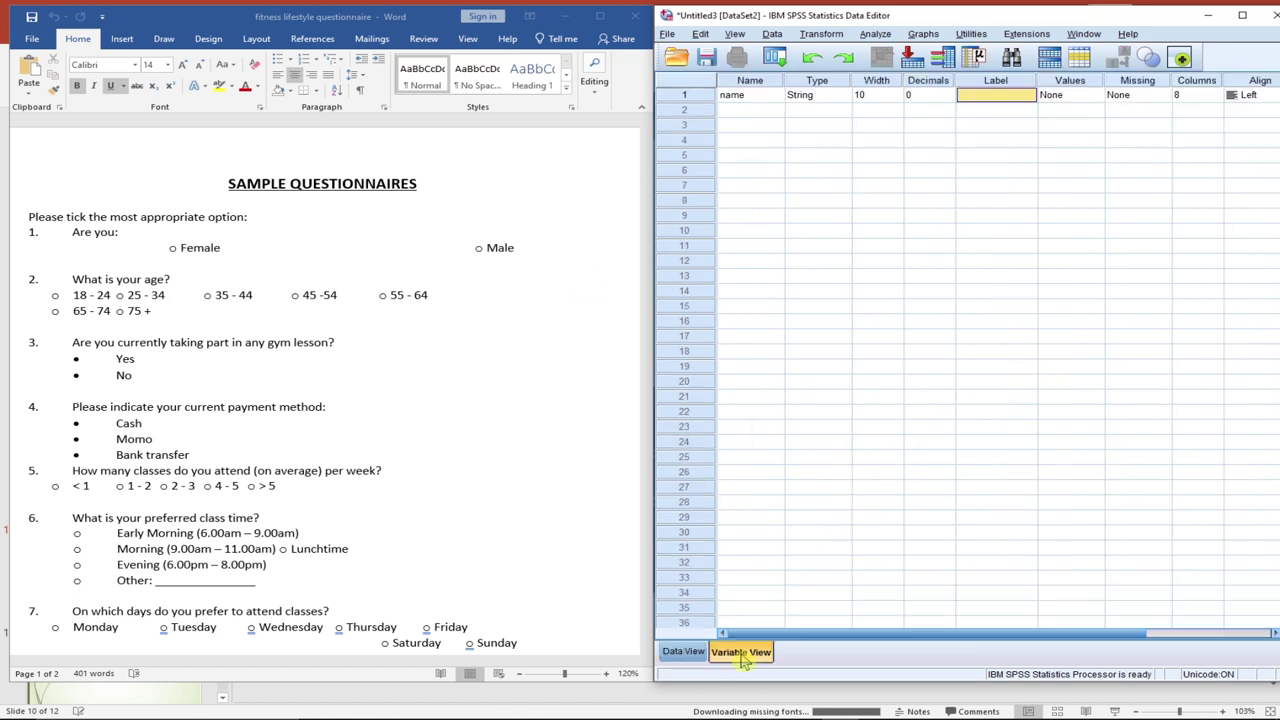
{"action": "left_click", "coordinate": [748, 96]}
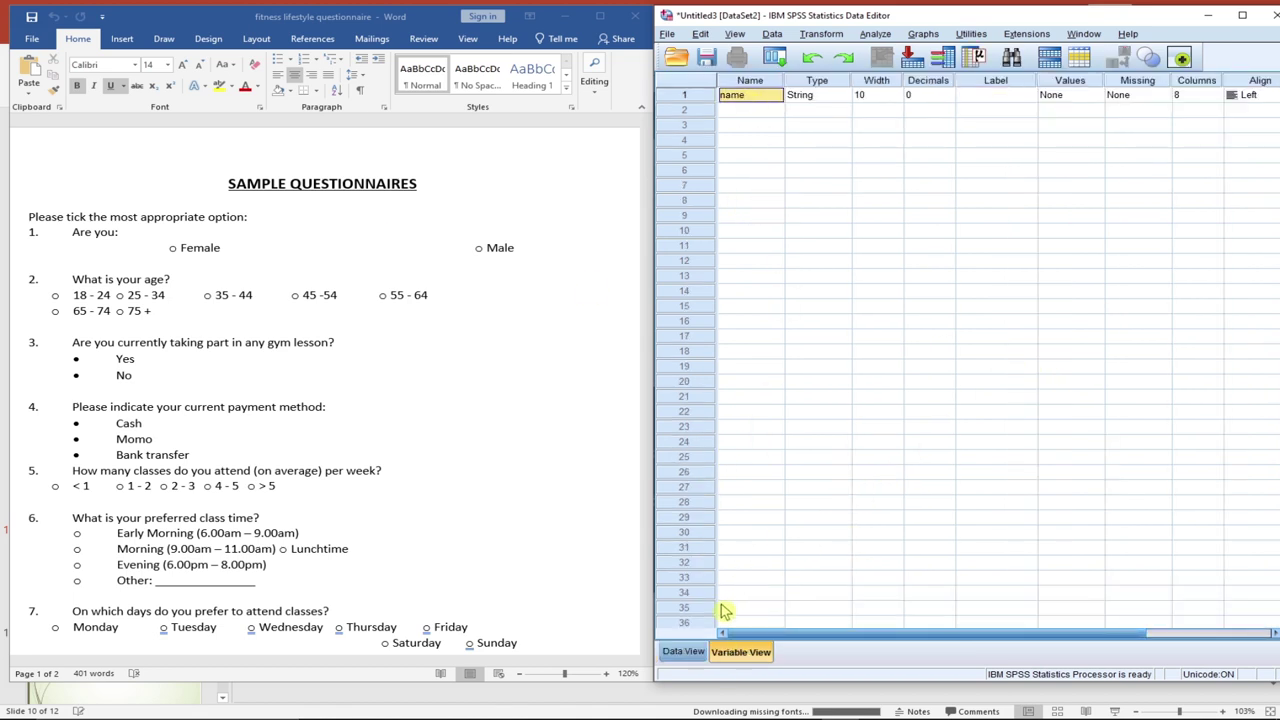
{"action": "left_click", "coordinate": [680, 652]}
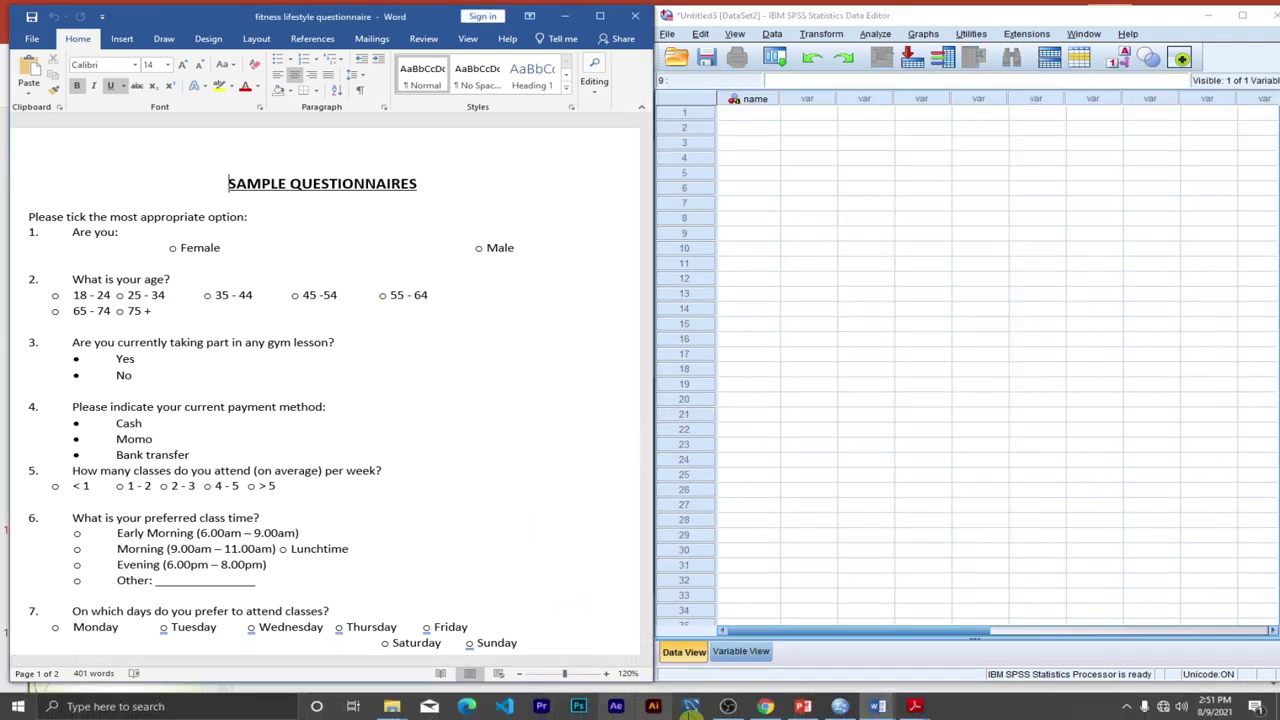
Switch to the PowerPoint slide on the four steps to manually input data and bring the Word questionnaire in front of it
{"action": "left_click", "coordinate": [843, 707]}
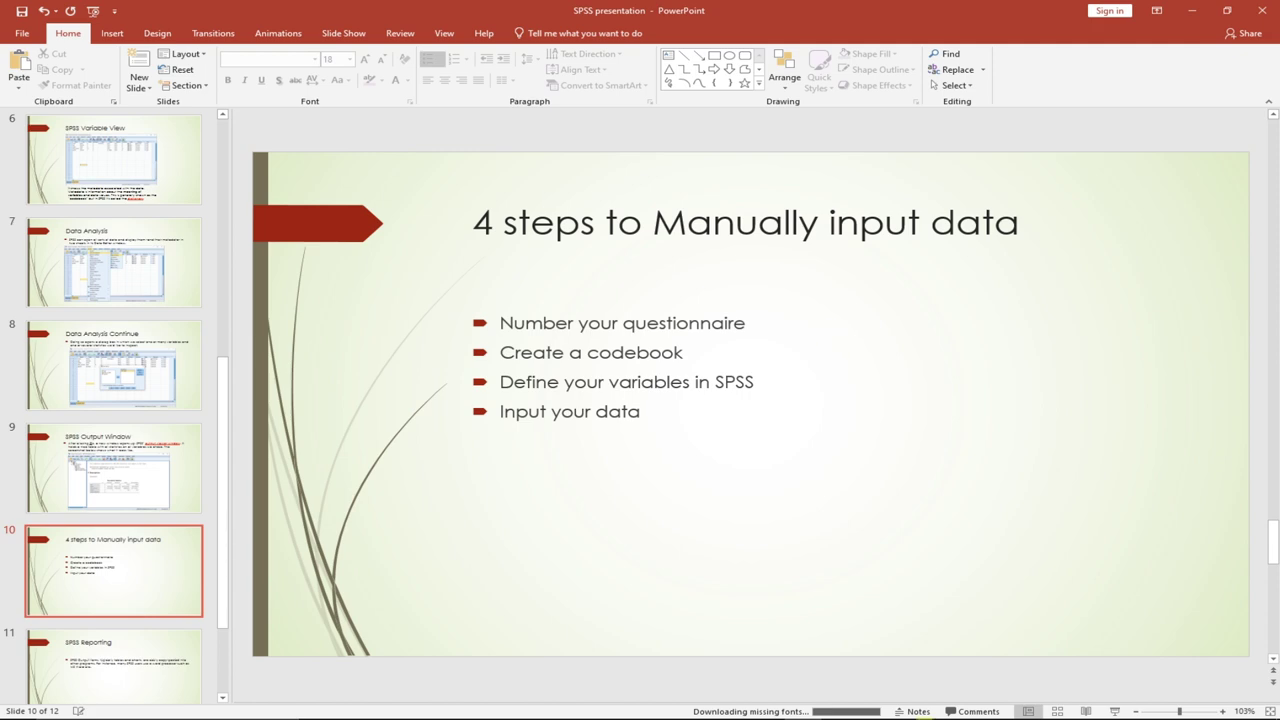
{"action": "mouse_move", "coordinate": [913, 712]}
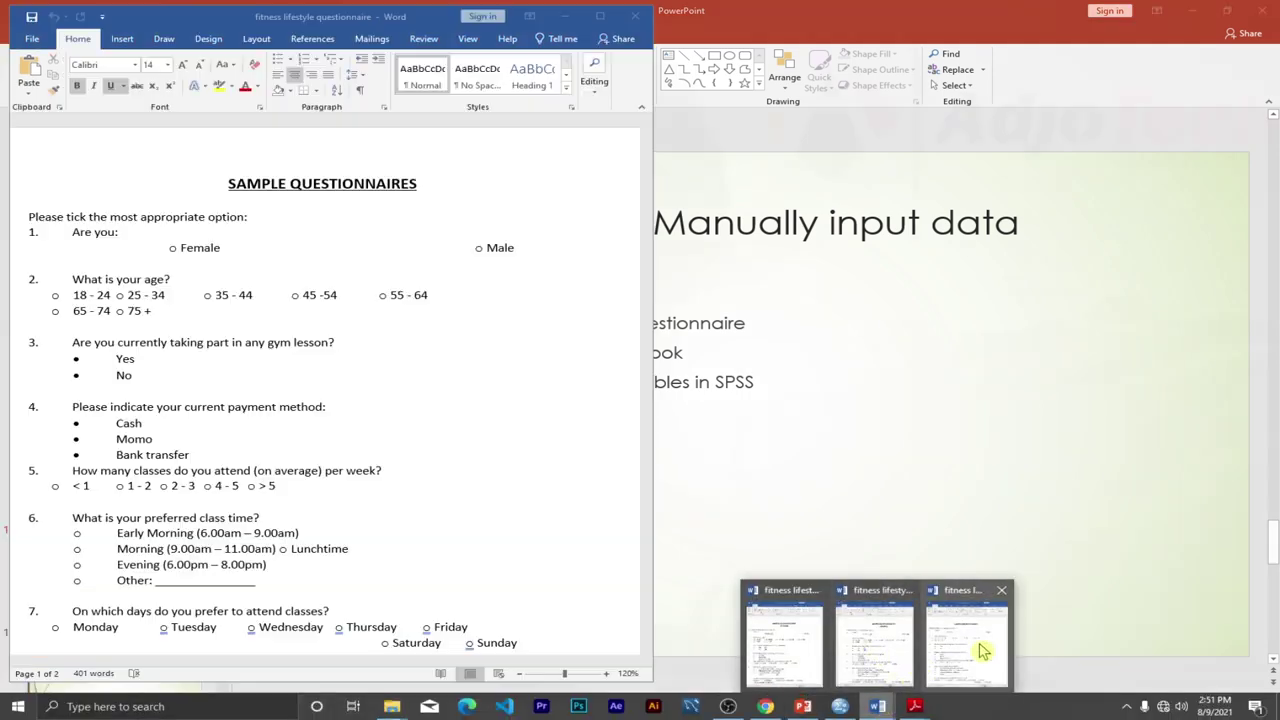
{"action": "left_click", "coordinate": [981, 651]}
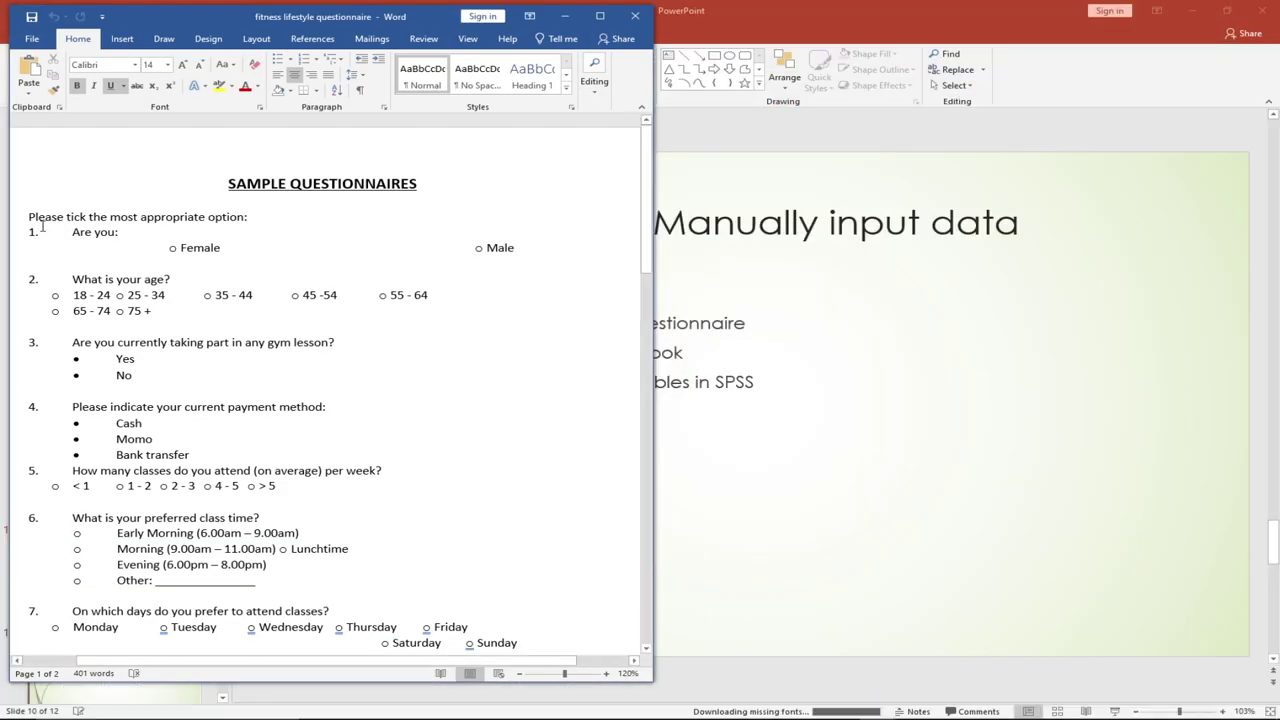
Remove the question numbering from the questionnaire and undo the removal
{"action": "left_click", "coordinate": [32, 236]}
{"action": "key", "text": "BackSpace"}
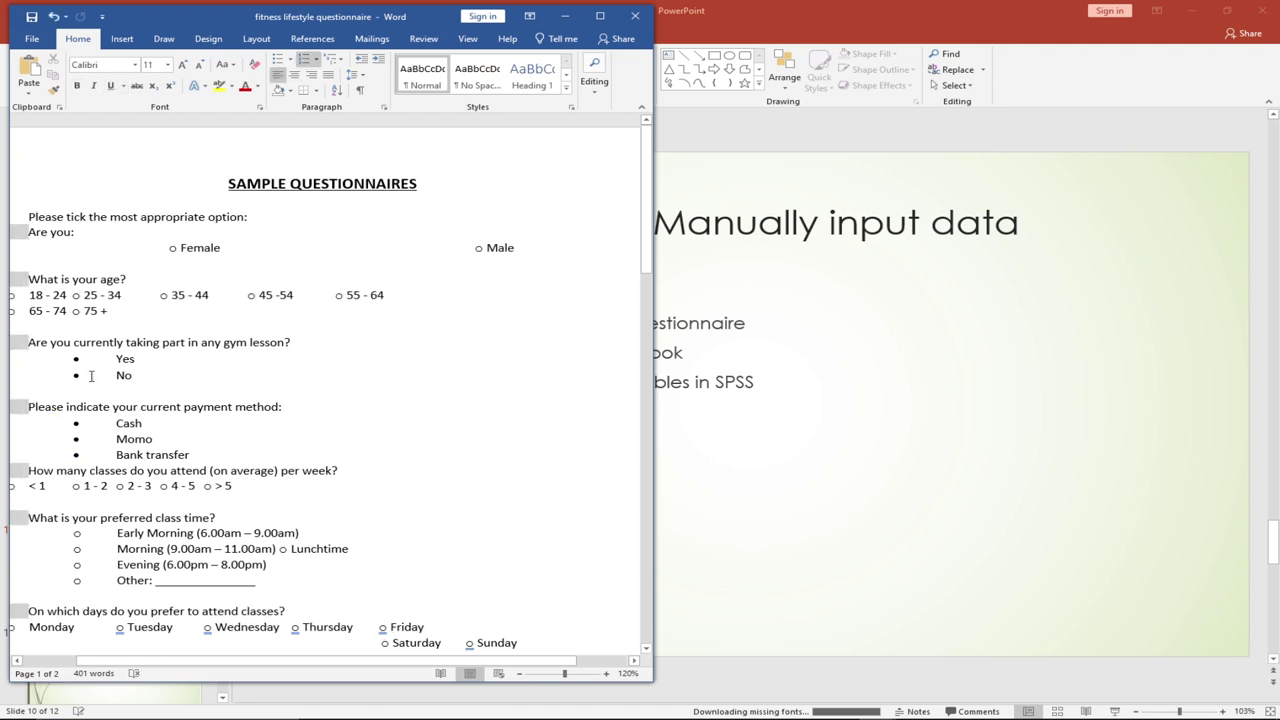
{"action": "key", "text": "ctrl+z"}
Look over the remaining questionnaire items and return to the PowerPoint slide, pointing out the Create a codebook step
{"action": "scroll", "coordinate": [486, 377], "scroll_direction": "down", "scroll_amount": 8}
{"action": "left_click", "coordinate": [766, 414]}
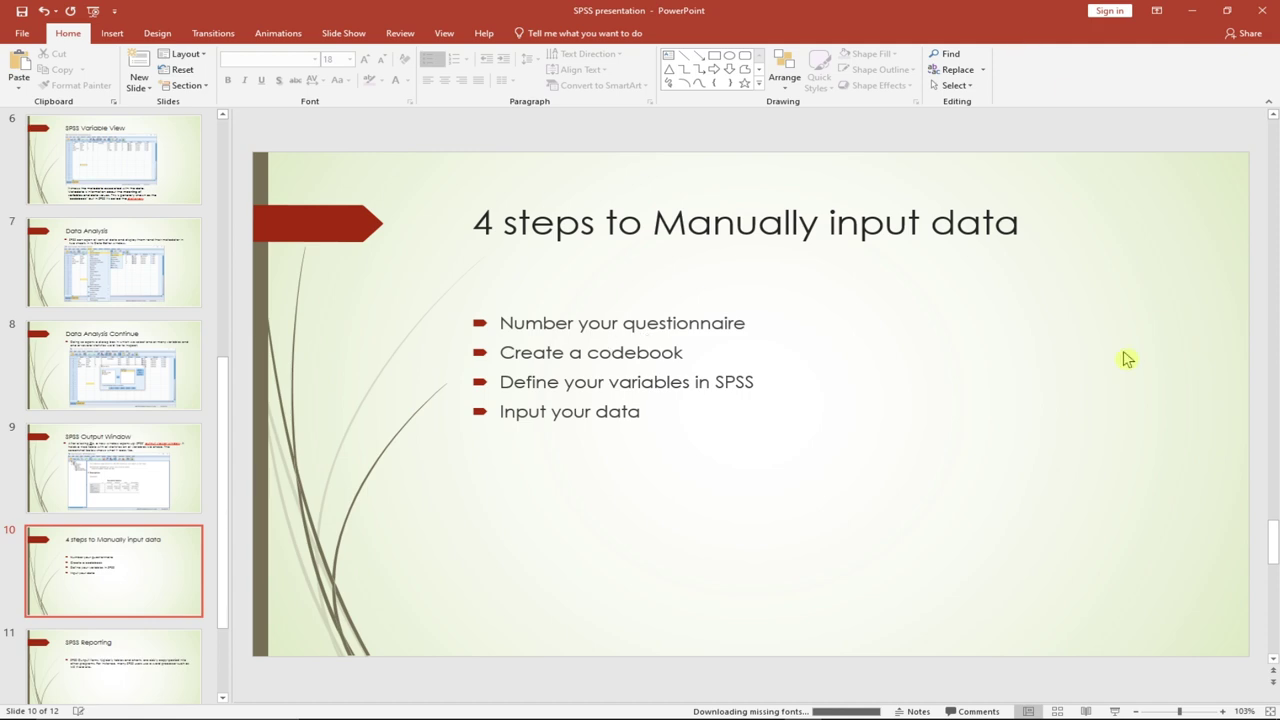
{"action": "mouse_move", "coordinate": [924, 711]}
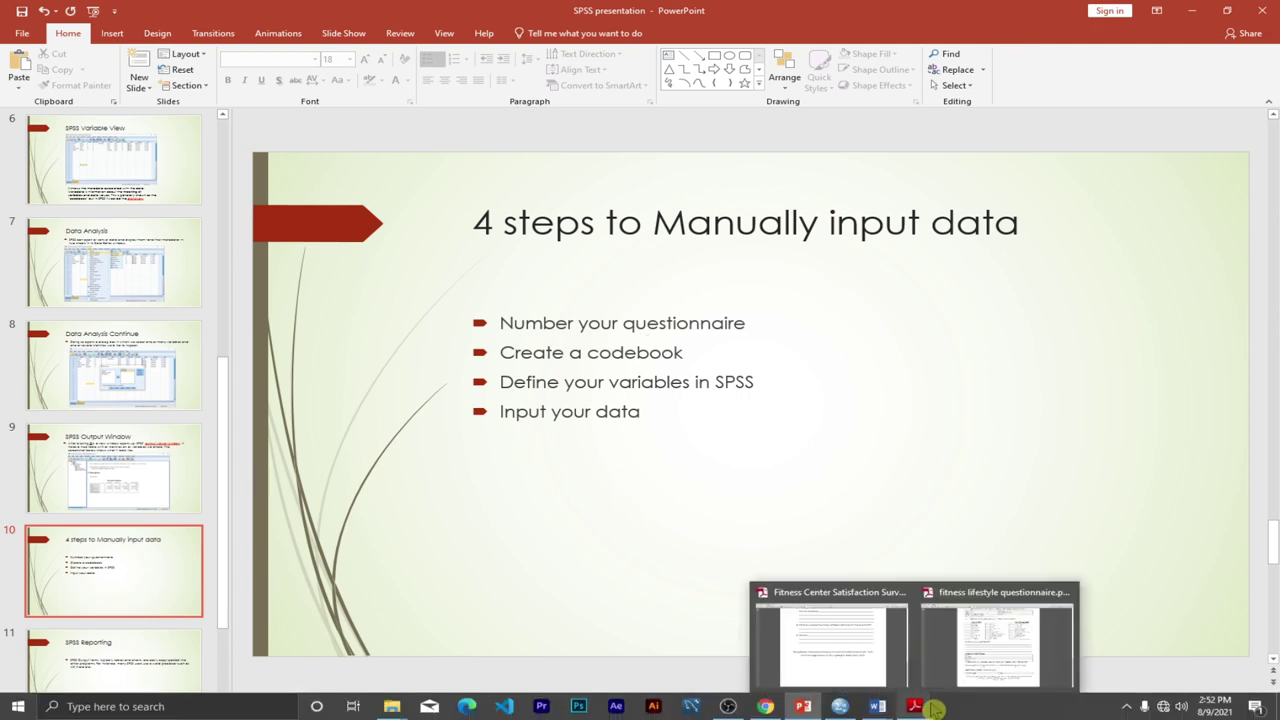
{"action": "mouse_move", "coordinate": [988, 654]}
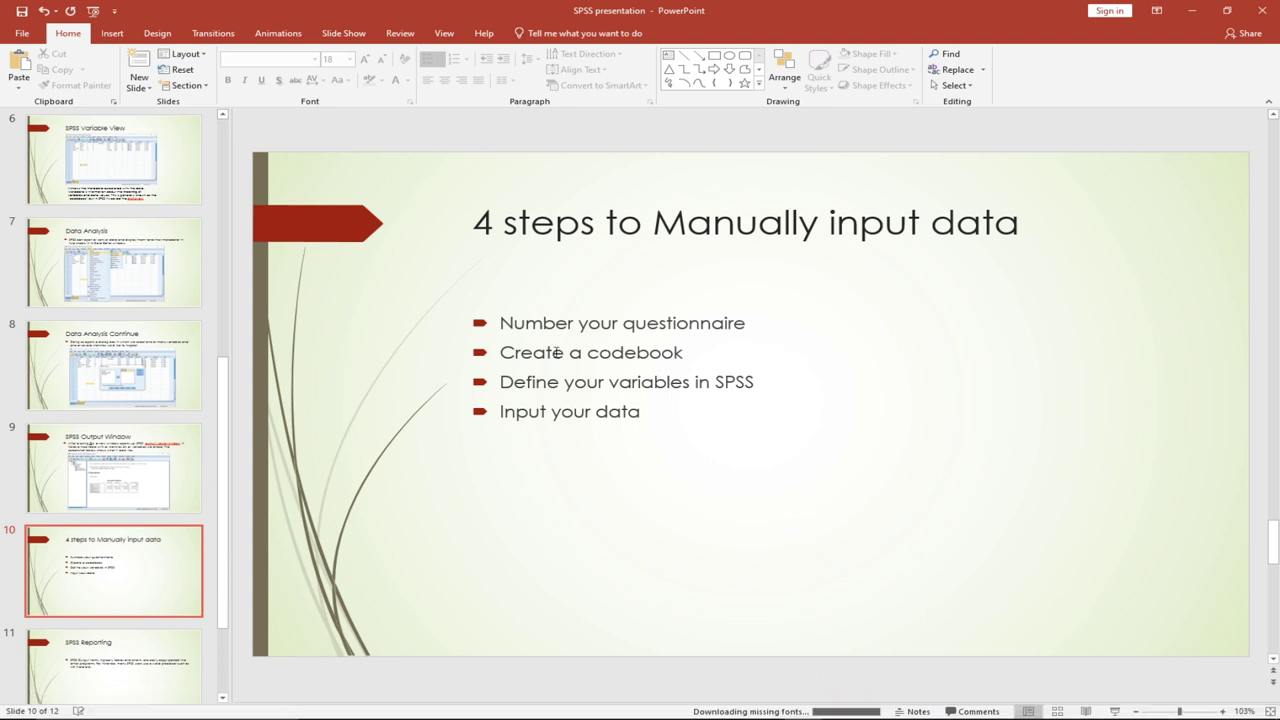
{"action": "left_click", "coordinate": [556, 352]}
{"action": "left_click", "coordinate": [666, 354]}
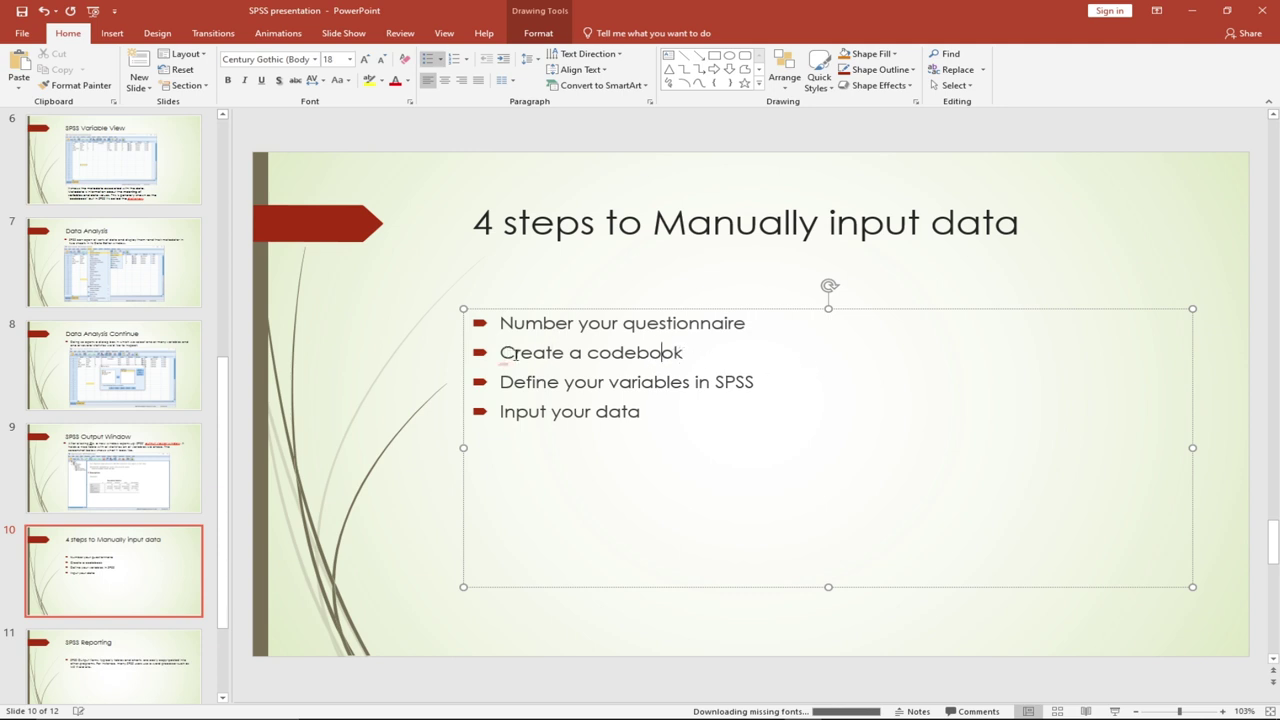
Switch back to the Word questionnaire and go to the Female option of question 1
{"action": "mouse_move", "coordinate": [884, 712]}
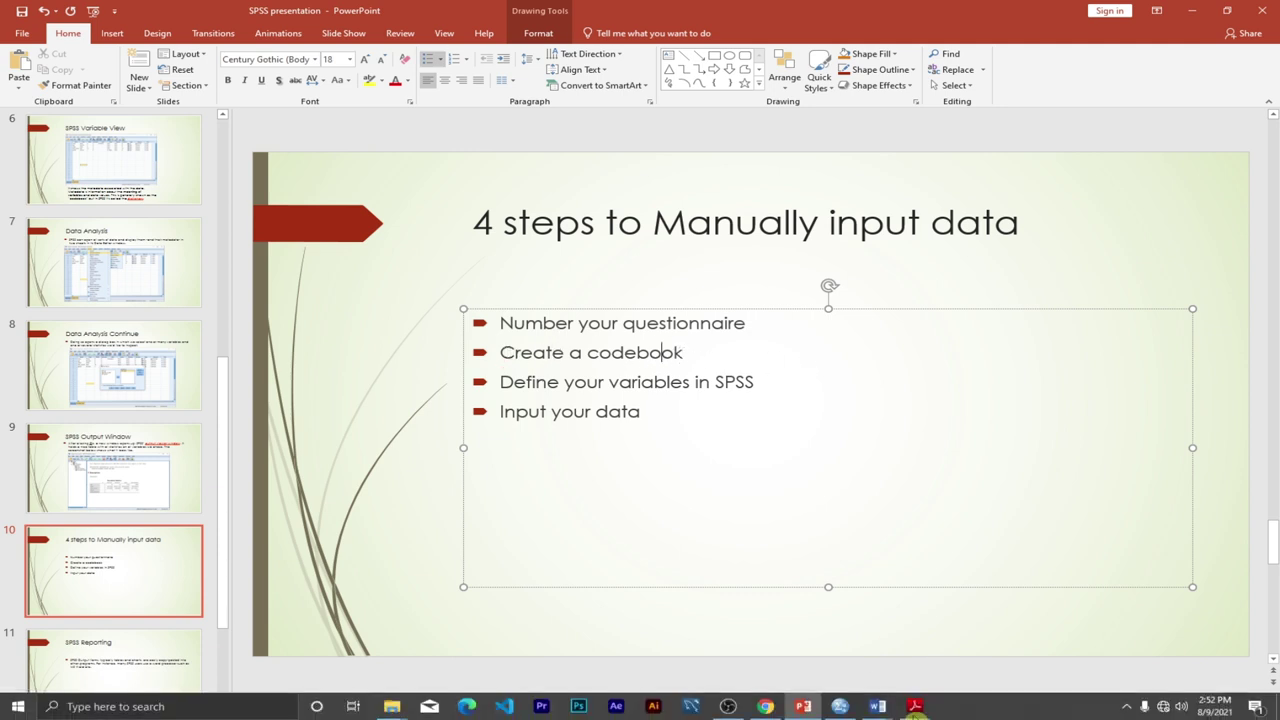
{"action": "left_click", "coordinate": [920, 652]}
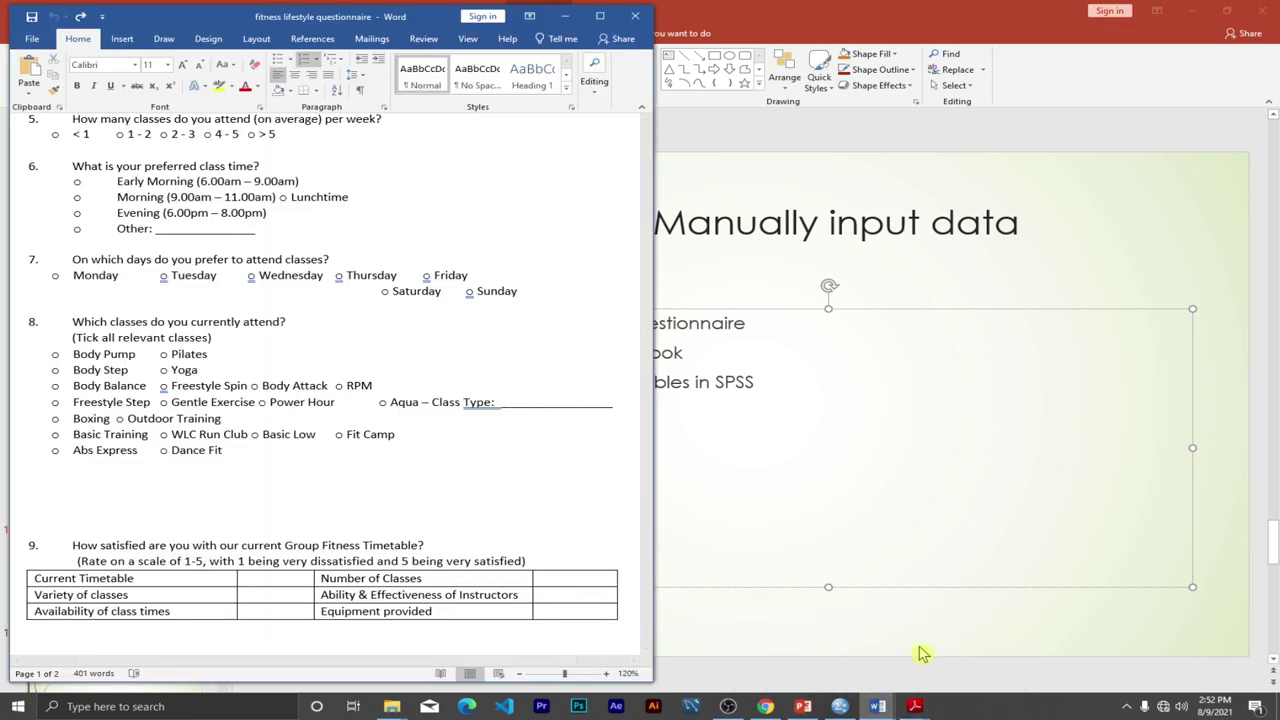
{"action": "scroll", "coordinate": [326, 317], "scroll_direction": "up", "scroll_amount": 6}
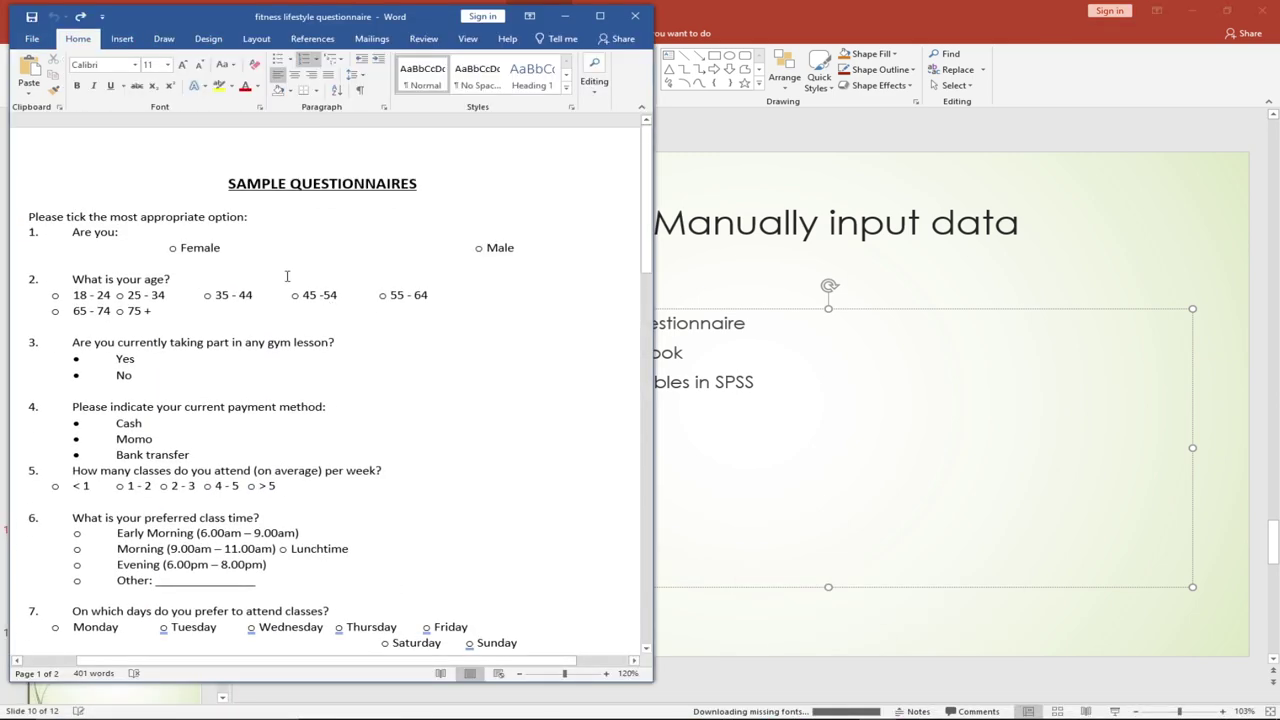
{"action": "left_click", "coordinate": [148, 238]}
{"action": "left_click", "coordinate": [222, 248]}
Bring the SPSS window up beside the questionnaire and select the first case of the name variable in Data View
{"action": "left_click", "coordinate": [840, 706]}
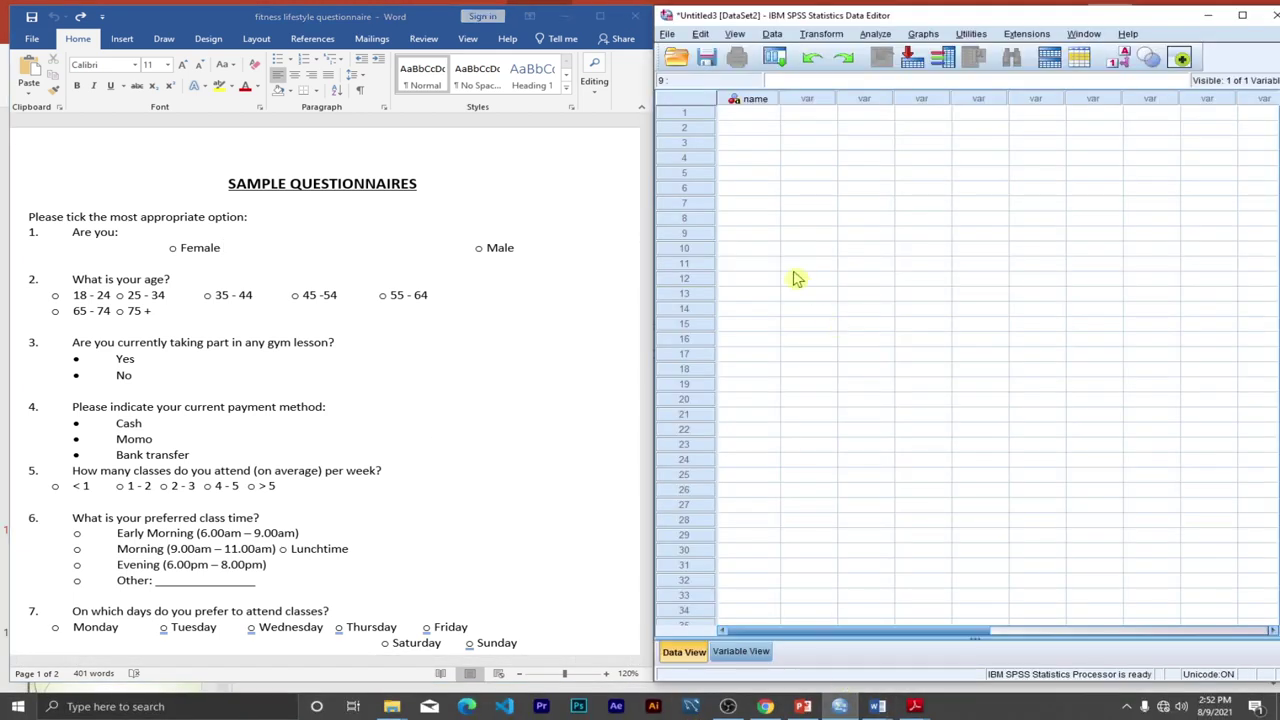
{"action": "left_click_drag", "start_coordinate": [957, 11], "coordinate": [945, 20]}
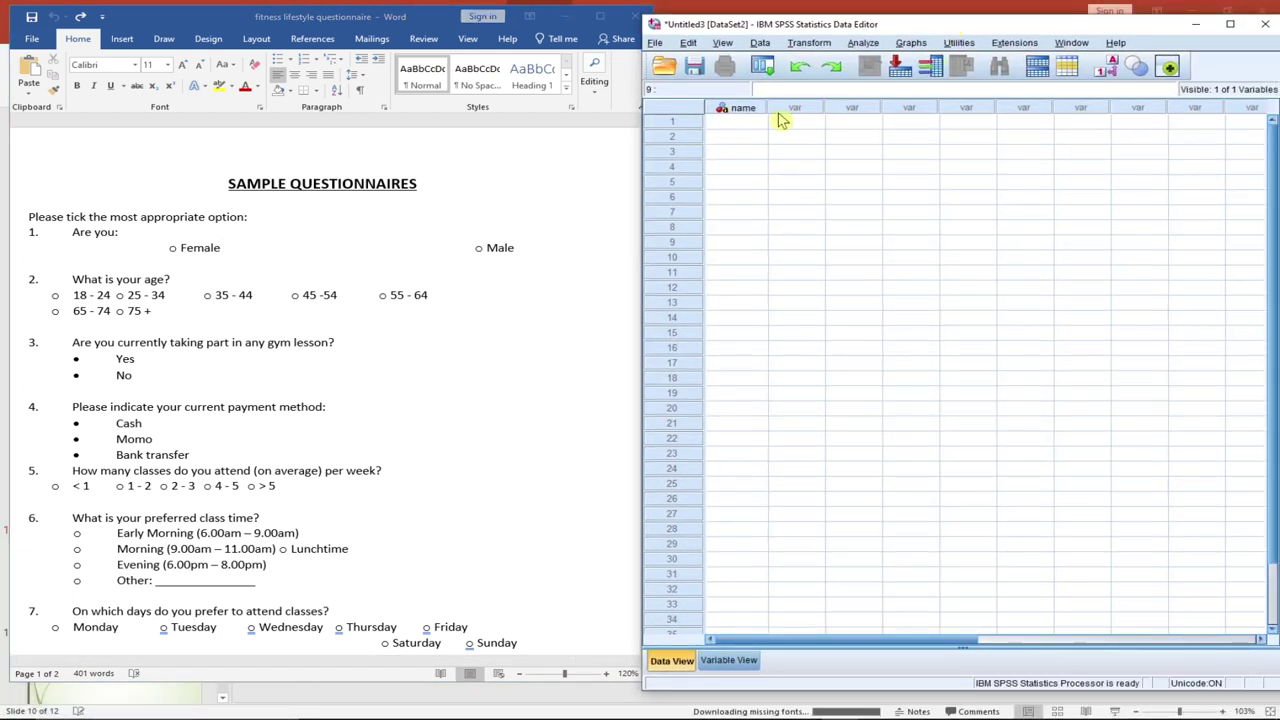
{"action": "left_click", "coordinate": [748, 135]}
{"action": "left_click", "coordinate": [745, 121]}
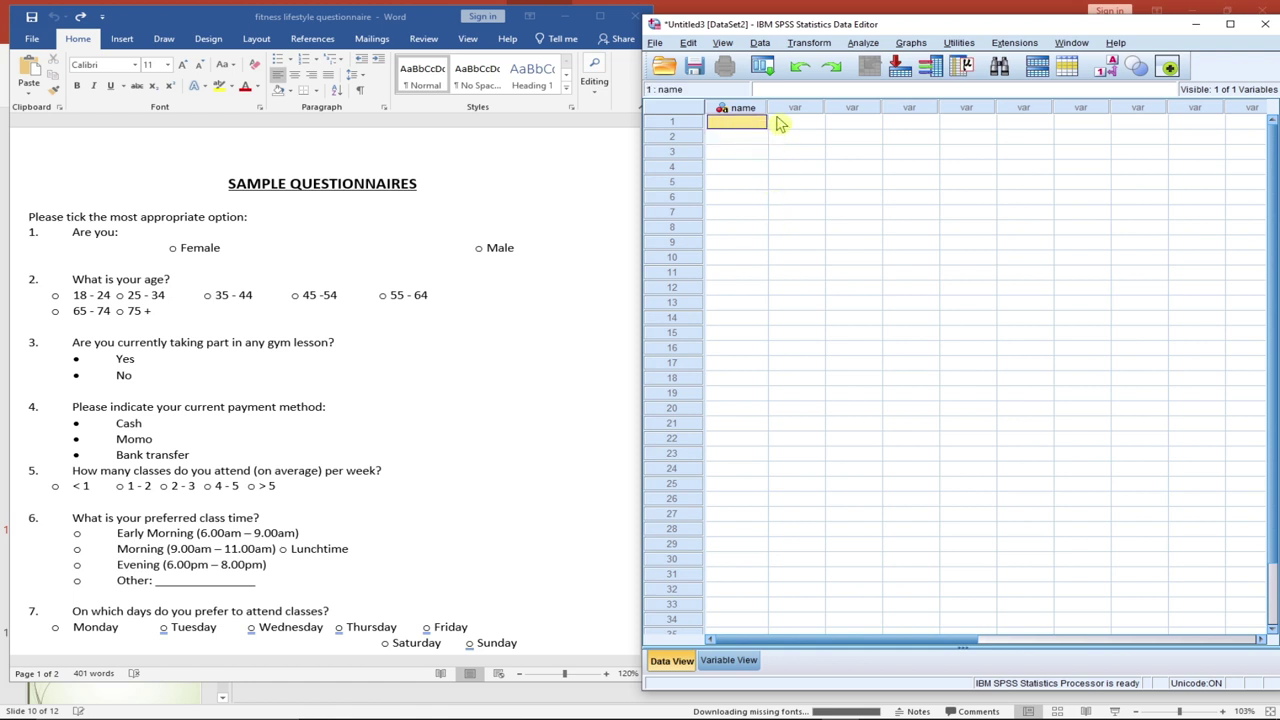
Code the answer options of question 1 in the Word questionnaire as Female (1) and Male (2)
{"action": "left_click", "coordinate": [232, 248]}
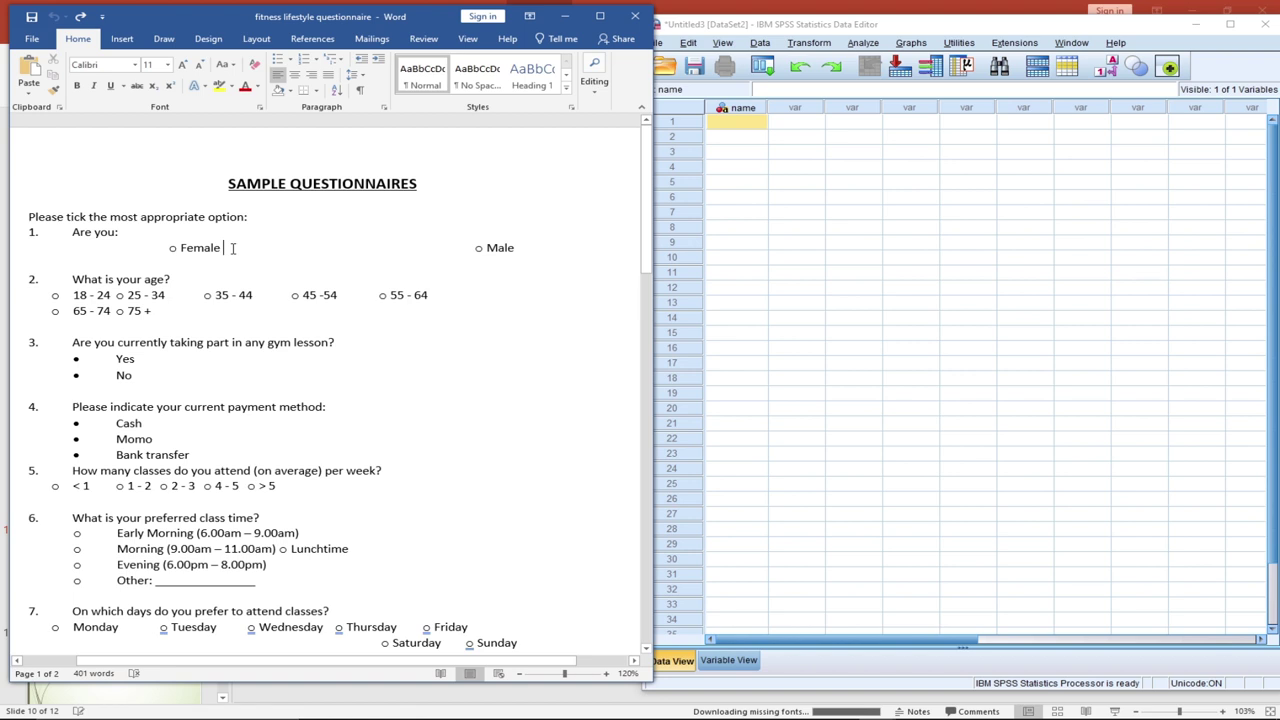
{"action": "type", "text": "()"}
{"action": "type", "text": "1"}
{"action": "left_click", "coordinate": [534, 248]}
{"action": "type", "text": "()"}
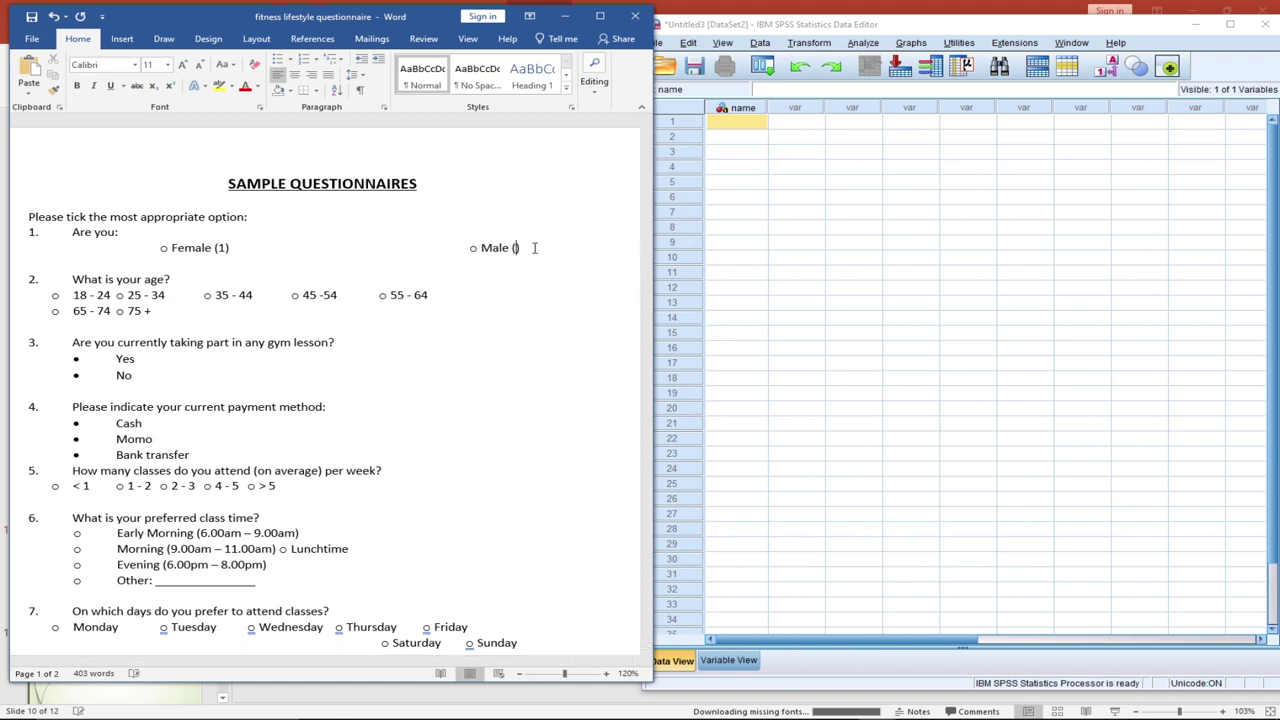
{"action": "type", "text": "2"}
{"action": "left_click", "coordinate": [562, 265]}
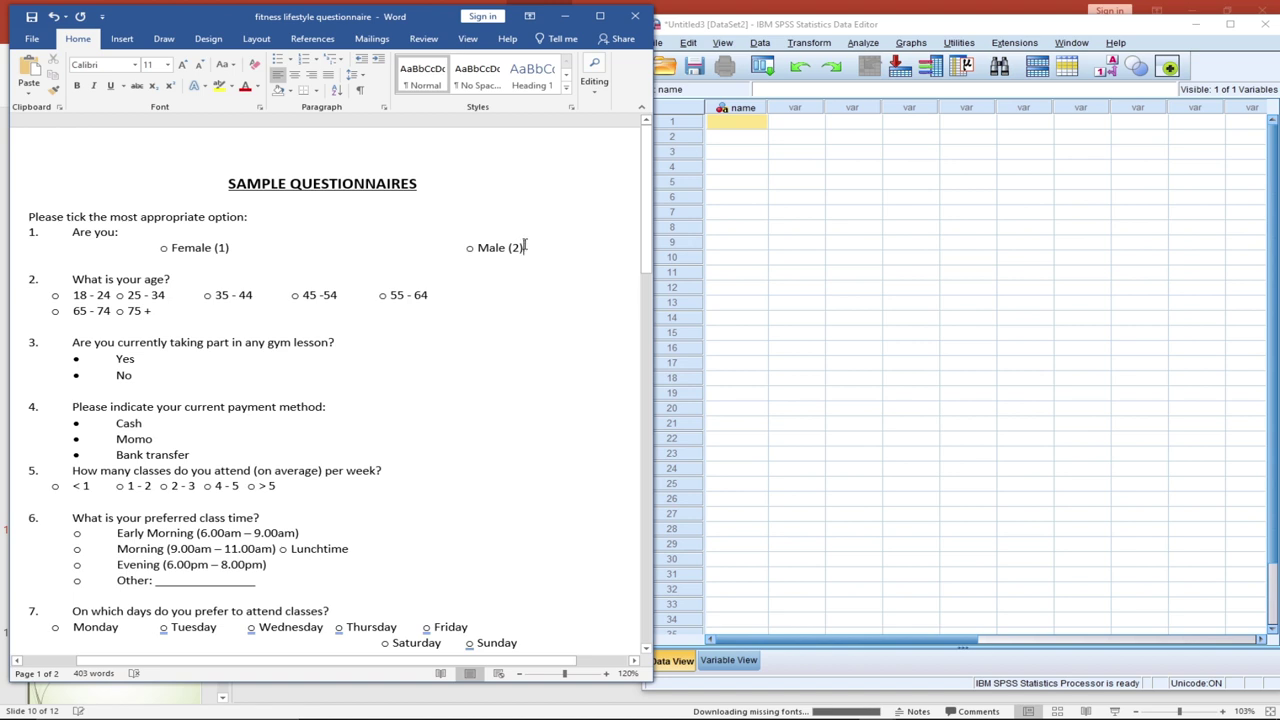
Space out the age options of question 2 in the questionnaire and code the 18 – 24 option as (1)
{"action": "left_click", "coordinate": [104, 311]}
{"action": "left_click", "coordinate": [116, 295]}
{"action": "key", "text": "Tab"}
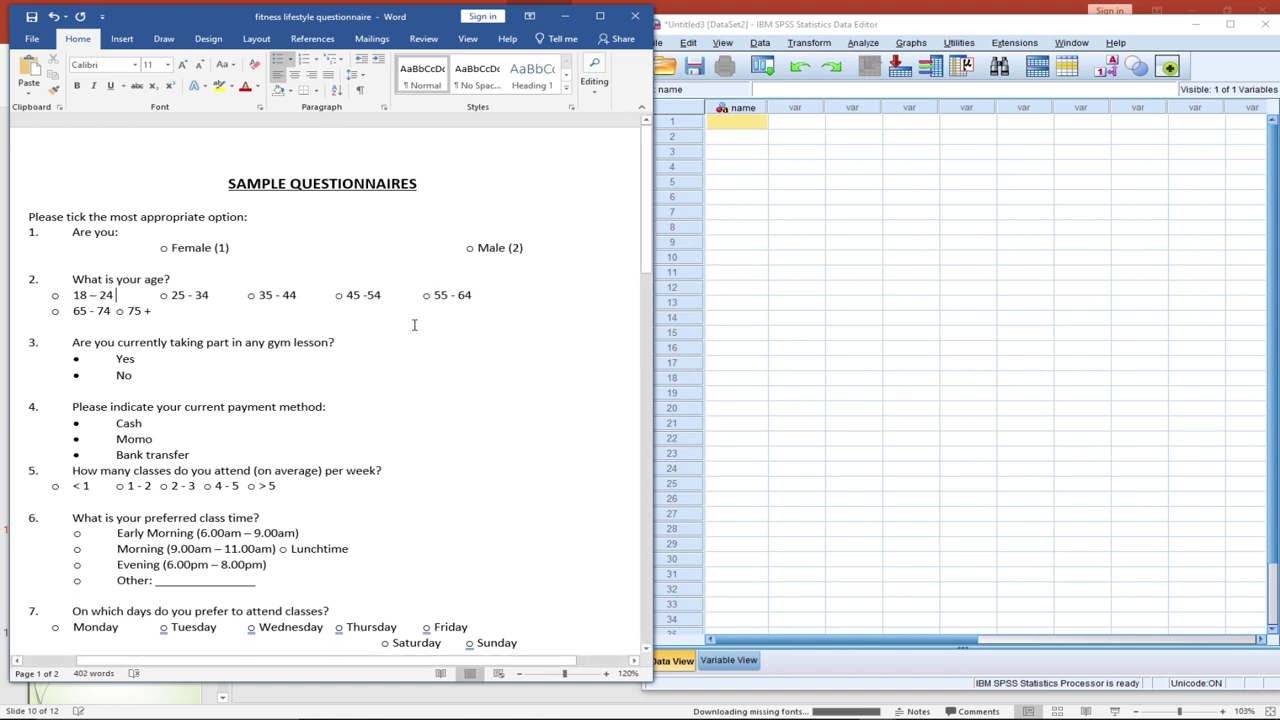
{"action": "type", "text": "()"}
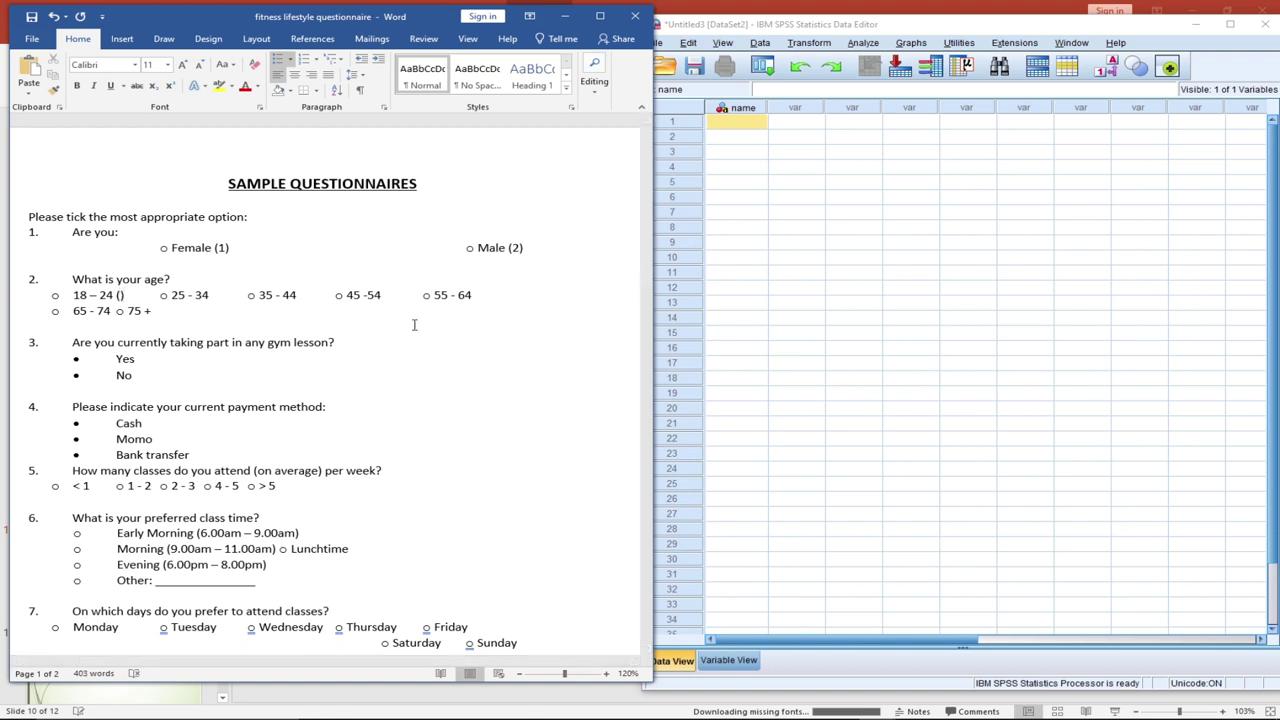
{"action": "type", "text": "1"}
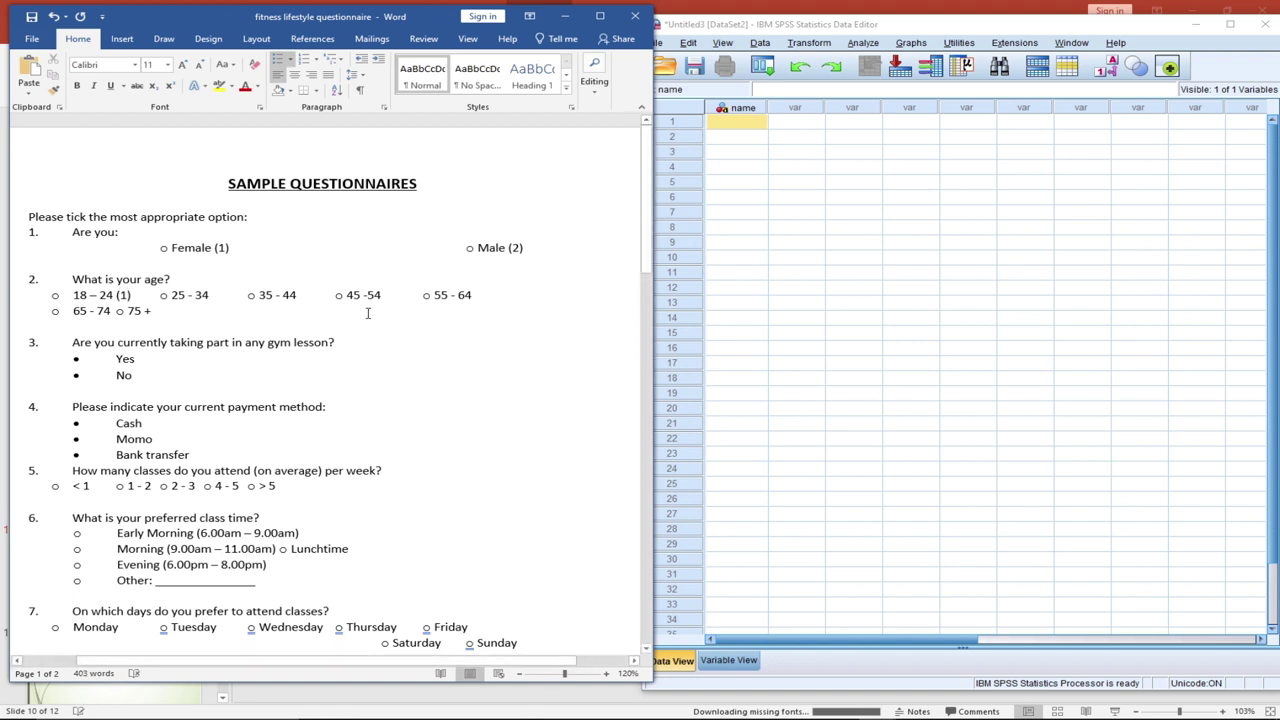
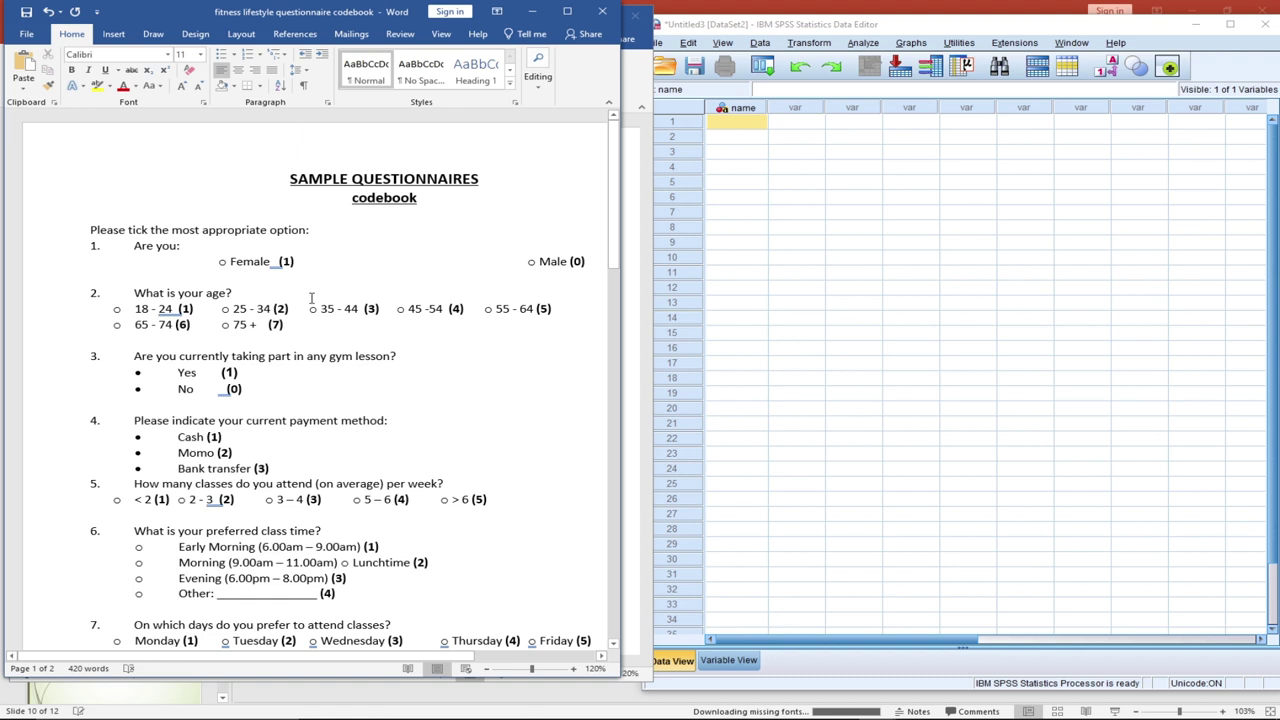
In the questionnaire codebook document, change the code of the Male option in question 1 to (2)
{"action": "left_click", "coordinate": [232, 277]}
{"action": "left_click", "coordinate": [582, 261]}
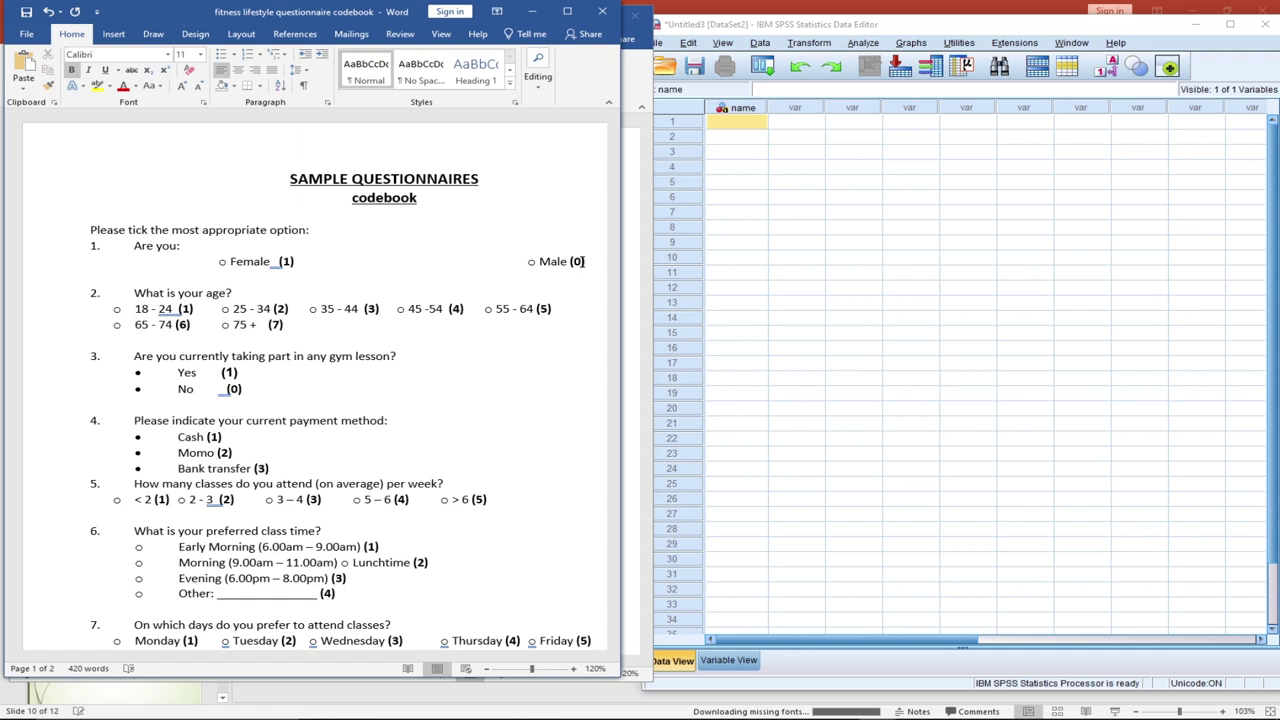
{"action": "type", "text": "2"}
{"action": "left_click", "coordinate": [530, 280]}
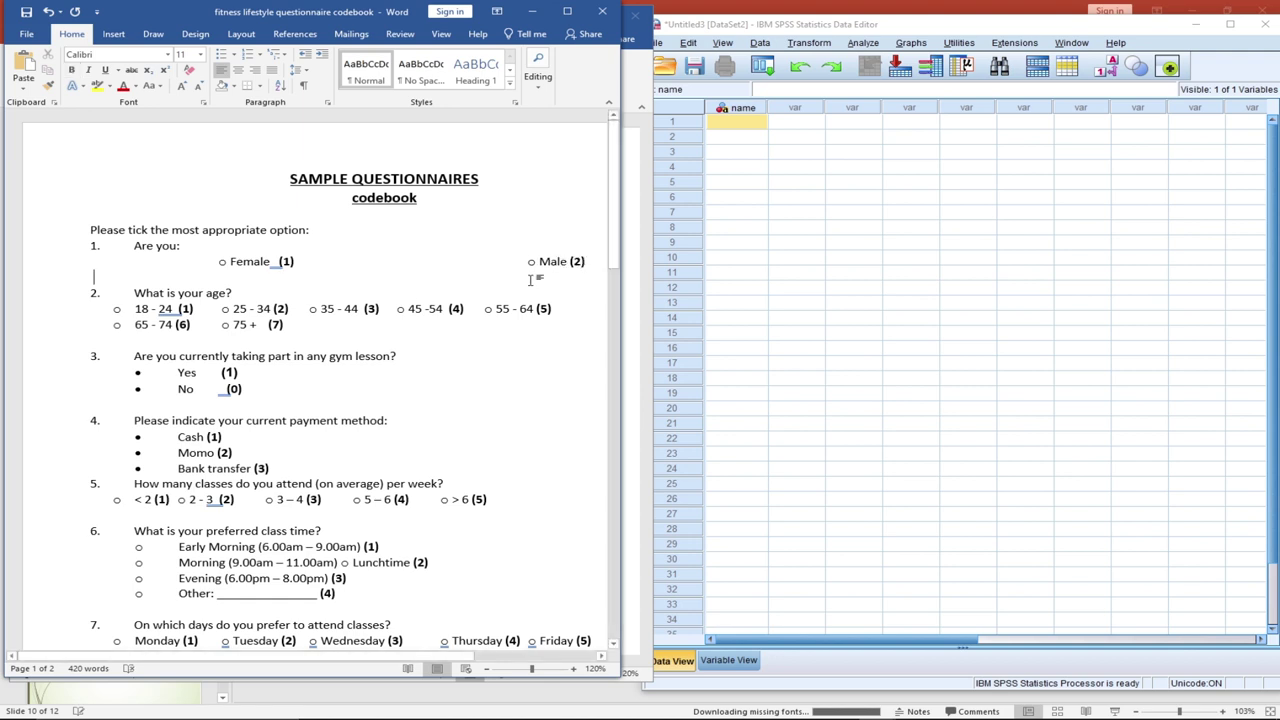
Review the codes given to the gender, age and gym lesson answers in questions 1 to 3 of the codebook
{"action": "left_click", "coordinate": [264, 268]}
{"action": "key", "text": "Down"}
{"action": "key", "text": "Down"}
{"action": "scroll", "coordinate": [217, 374], "scroll_direction": "down", "scroll_amount": 1}
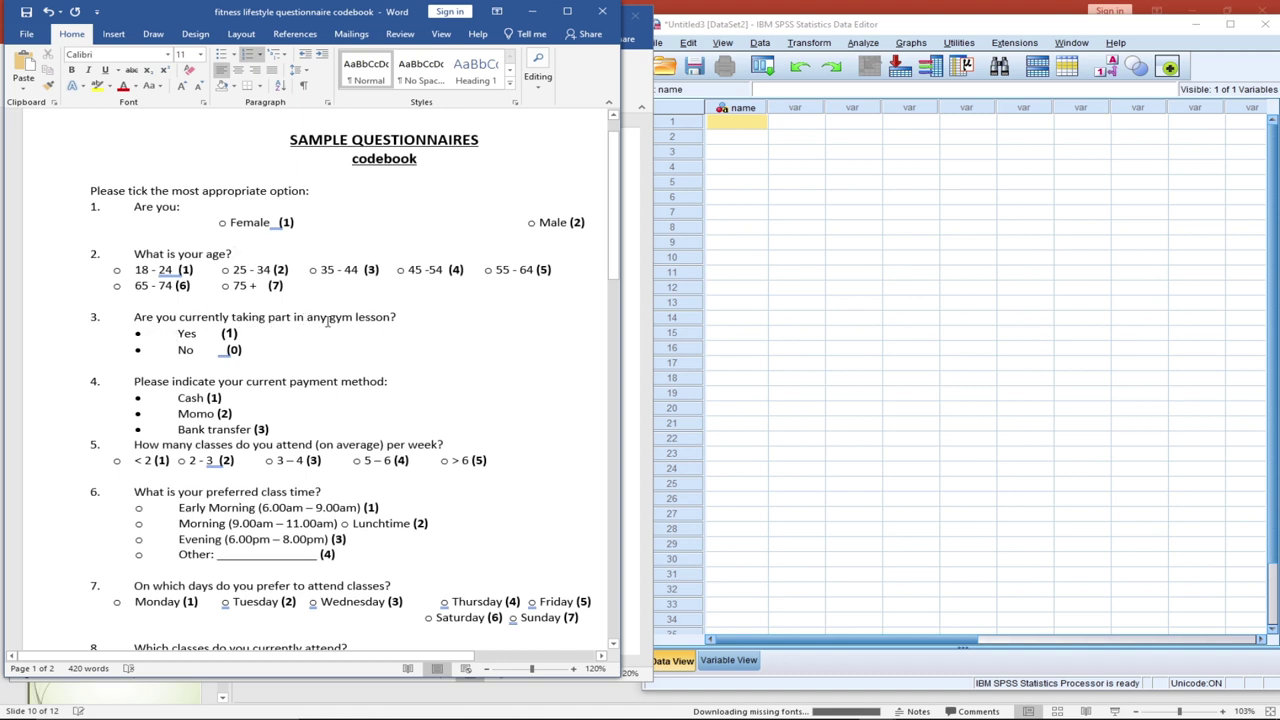
{"action": "left_click", "coordinate": [249, 337]}
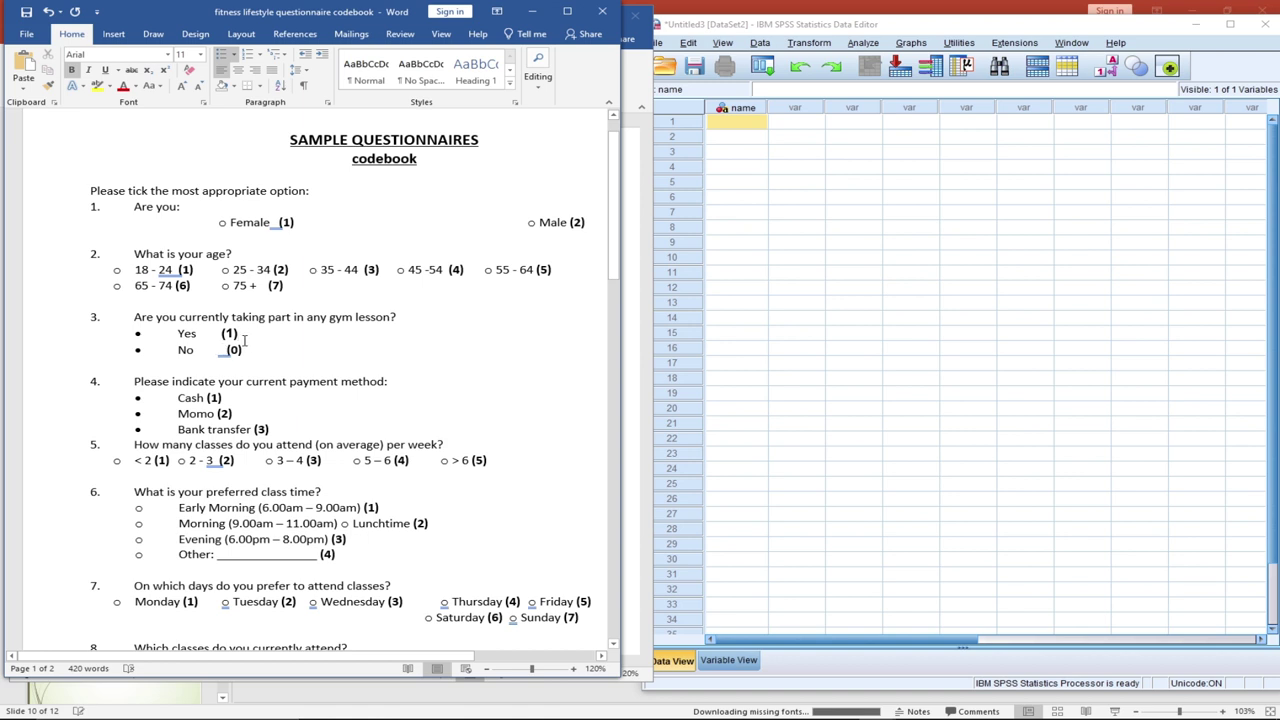
{"action": "left_click", "coordinate": [245, 351]}
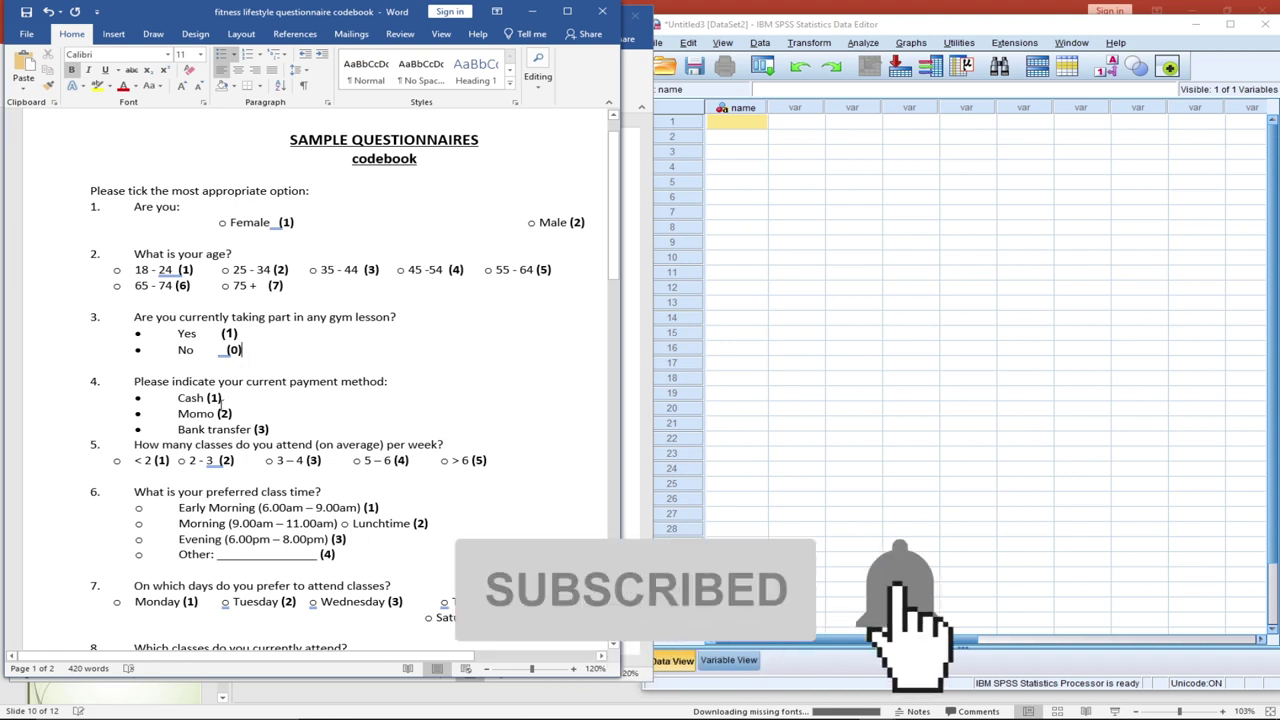
Examine the codes for payment method, classes per week and preferred class time in questions 4 to 6 of the codebook
{"action": "scroll", "coordinate": [247, 350], "scroll_direction": "down", "scroll_amount": 2}
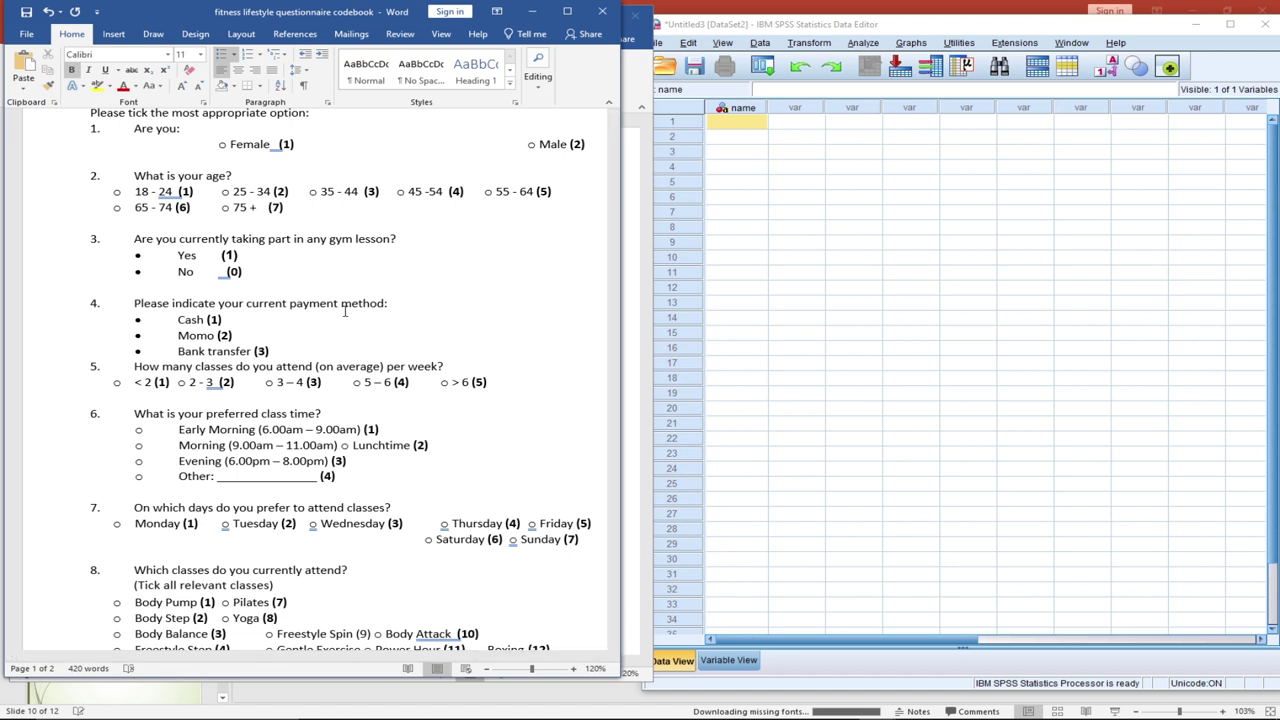
{"action": "left_click", "coordinate": [222, 319]}
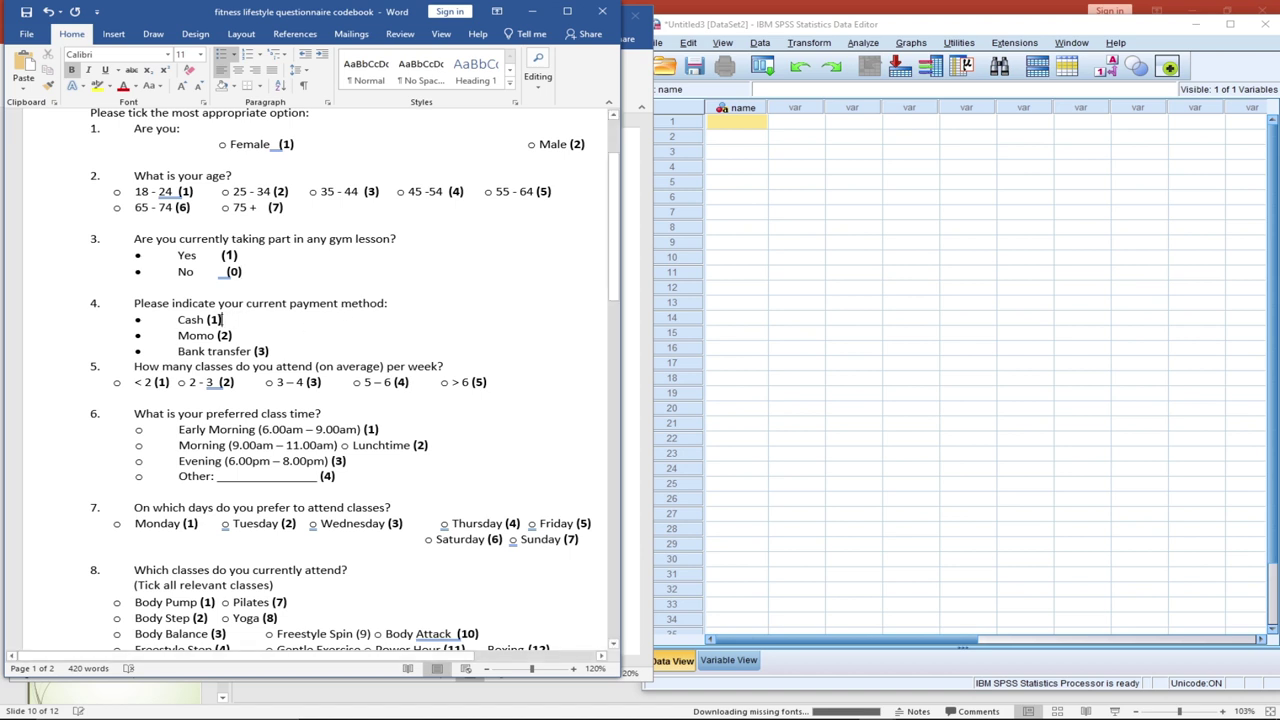
{"action": "left_click", "coordinate": [233, 335]}
{"action": "left_click", "coordinate": [149, 383]}
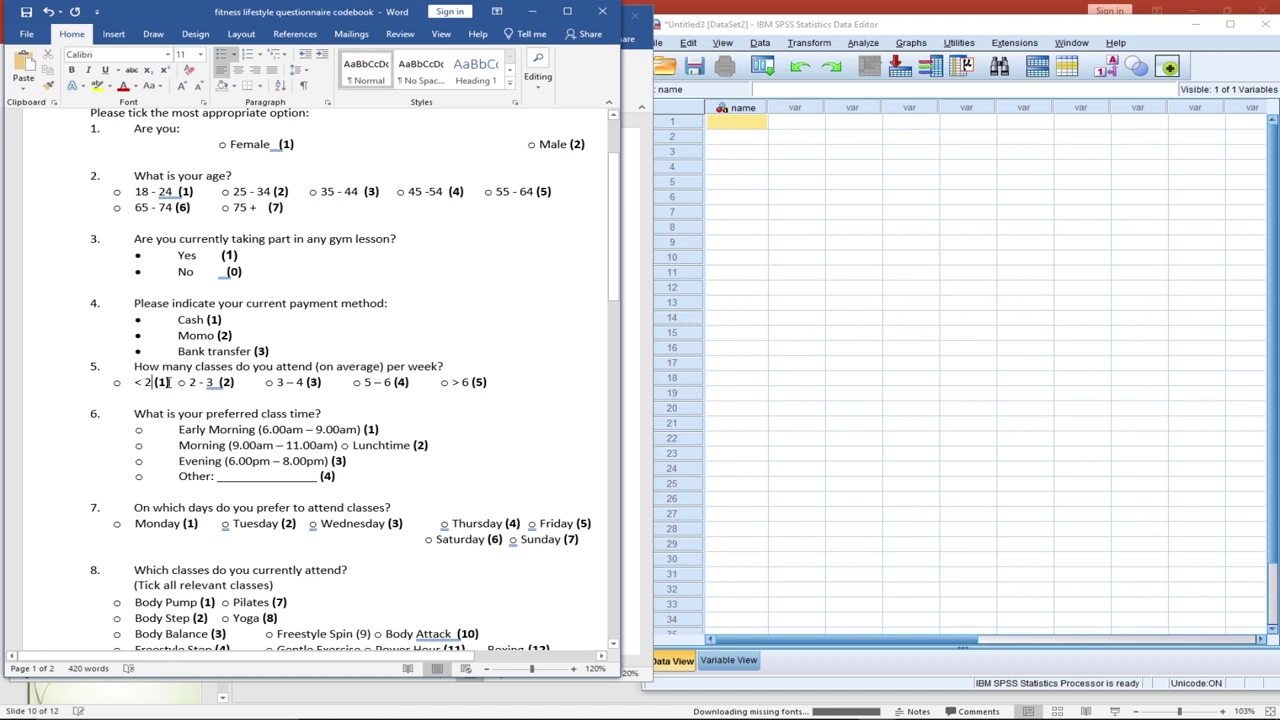
{"action": "double_click", "coordinate": [168, 382]}
{"action": "left_click", "coordinate": [196, 382]}
{"action": "left_click_drag", "start_coordinate": [617, 253], "coordinate": [611, 287]}
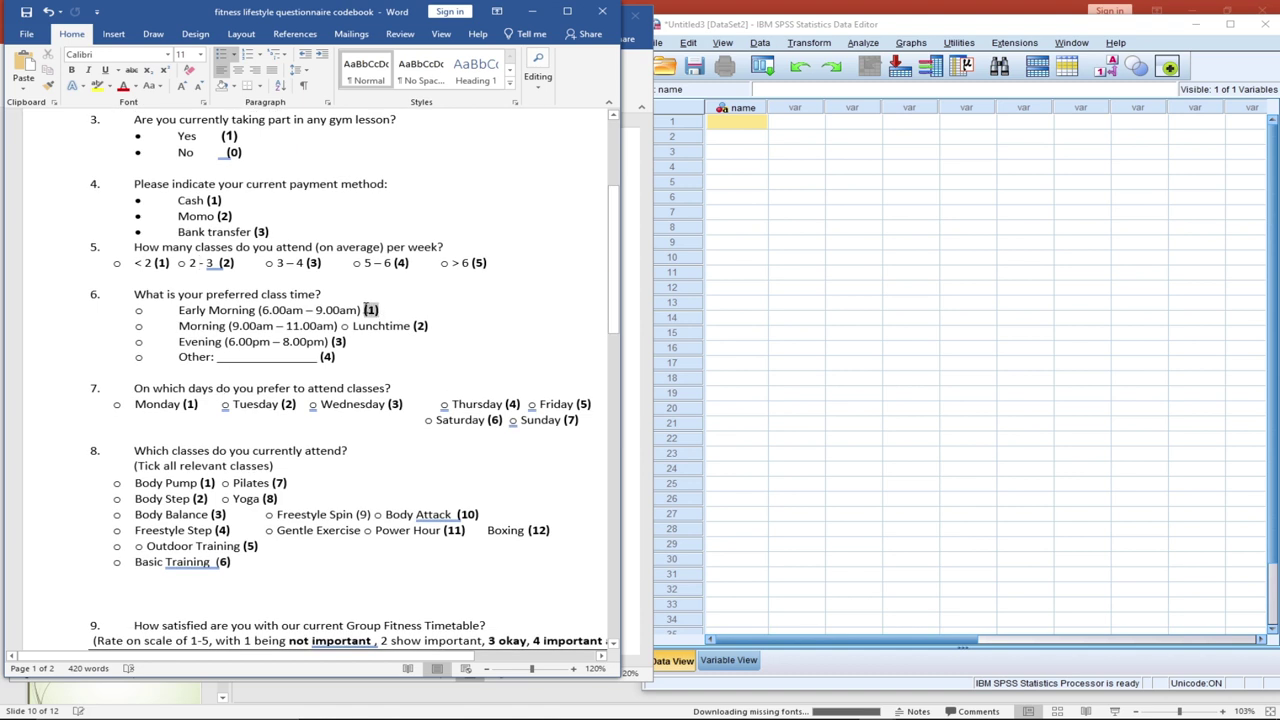
{"action": "double_click", "coordinate": [370, 310]}
{"action": "left_click", "coordinate": [405, 313]}
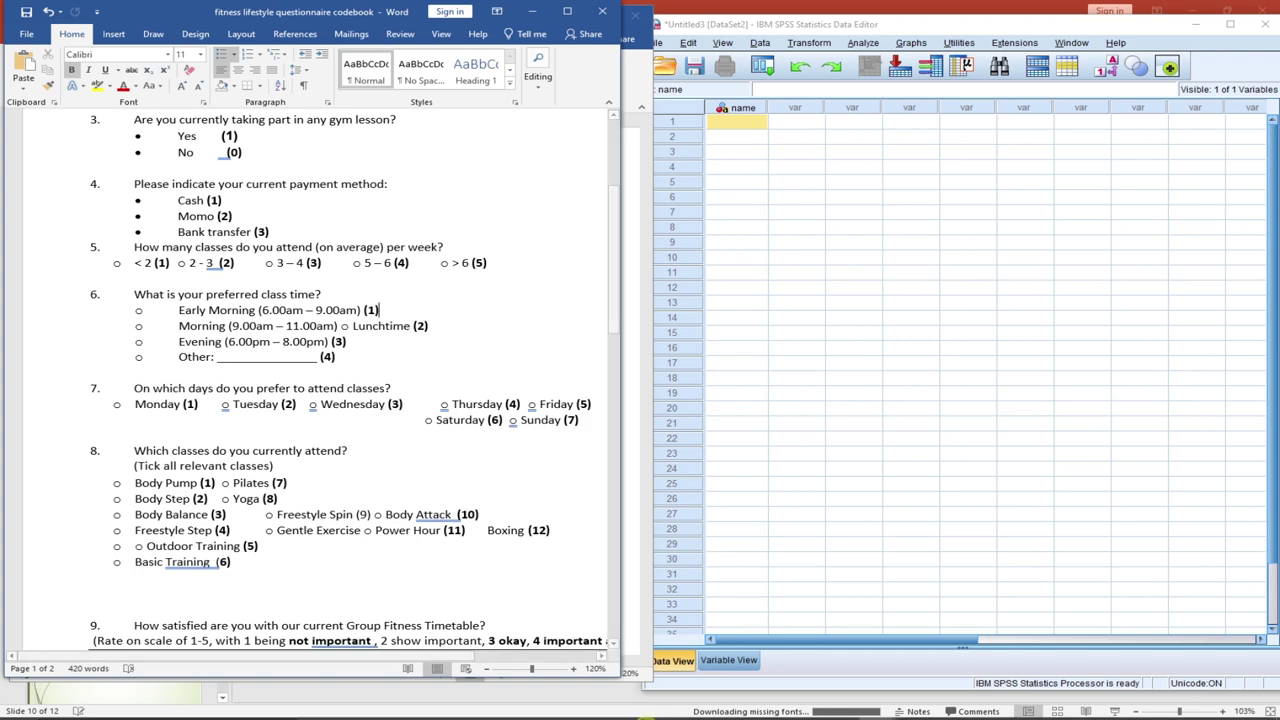
Switch to the PowerPoint slide on manually inputting data and bring the Word codebook document back to the front
{"action": "left_click", "coordinate": [803, 706]}
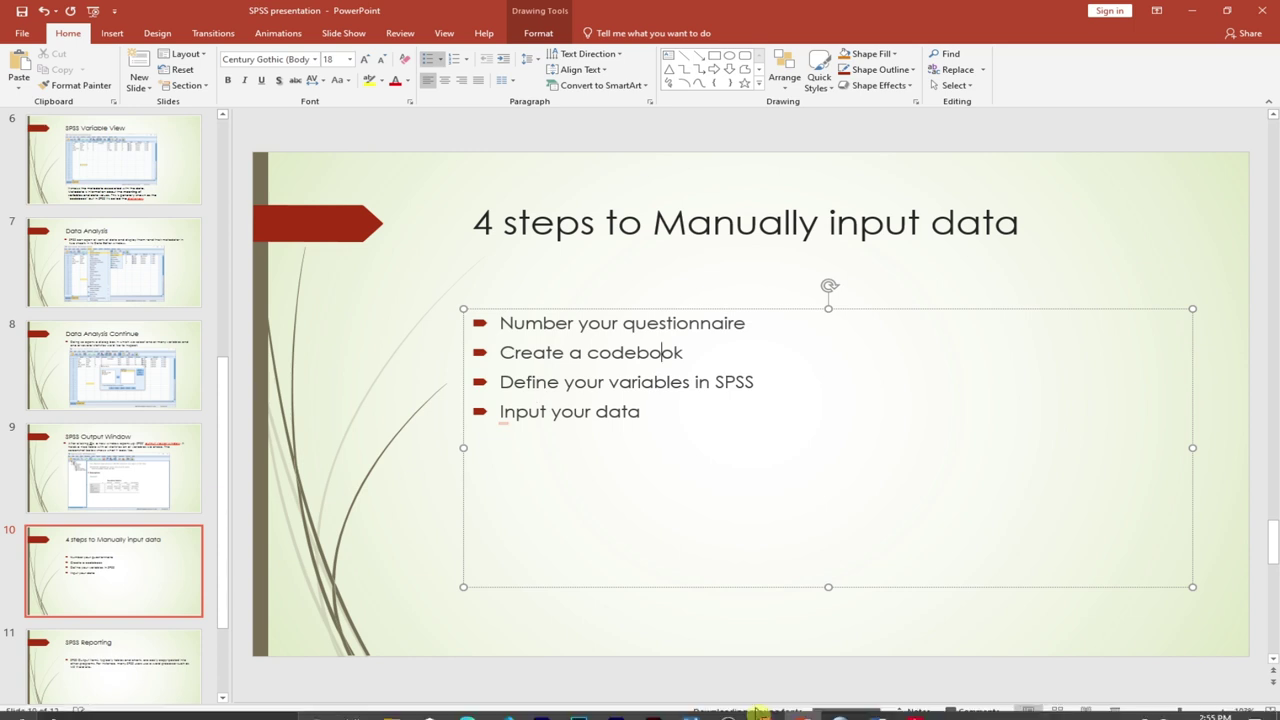
{"action": "mouse_move", "coordinate": [877, 706]}
{"action": "left_click", "coordinate": [966, 645]}
{"action": "mouse_move", "coordinate": [878, 706]}
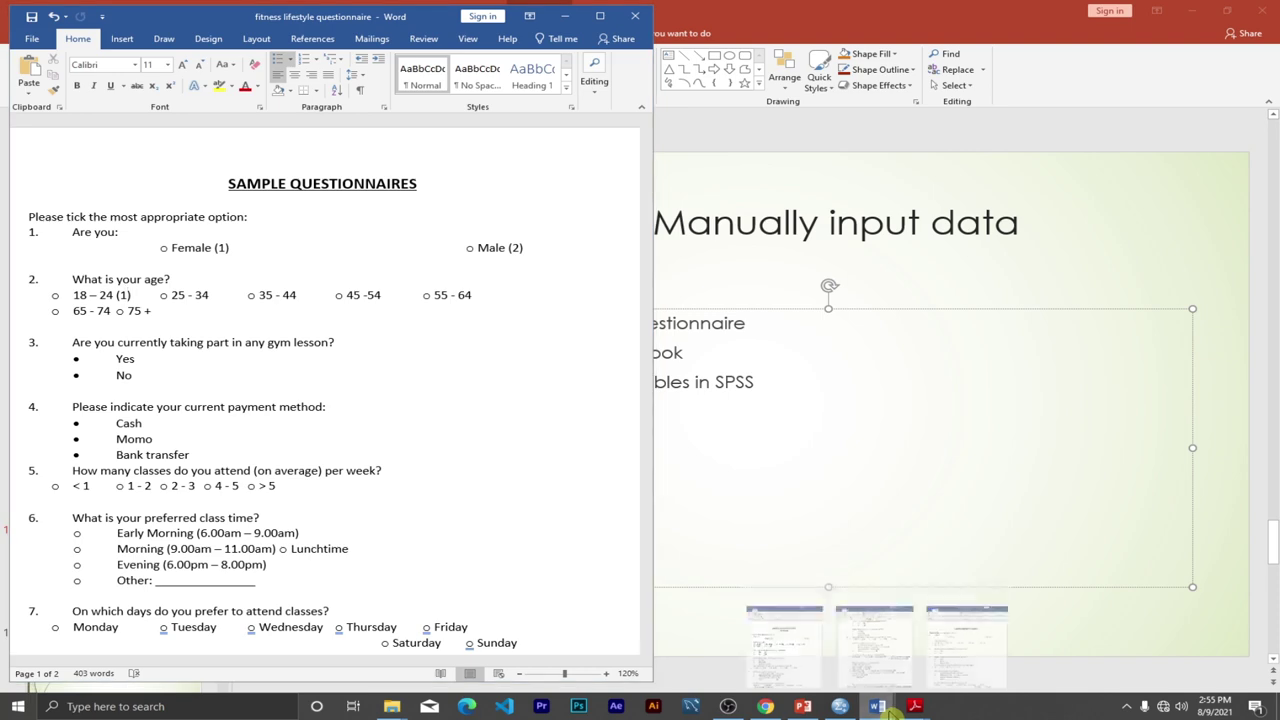
{"action": "mouse_move", "coordinate": [866, 655]}
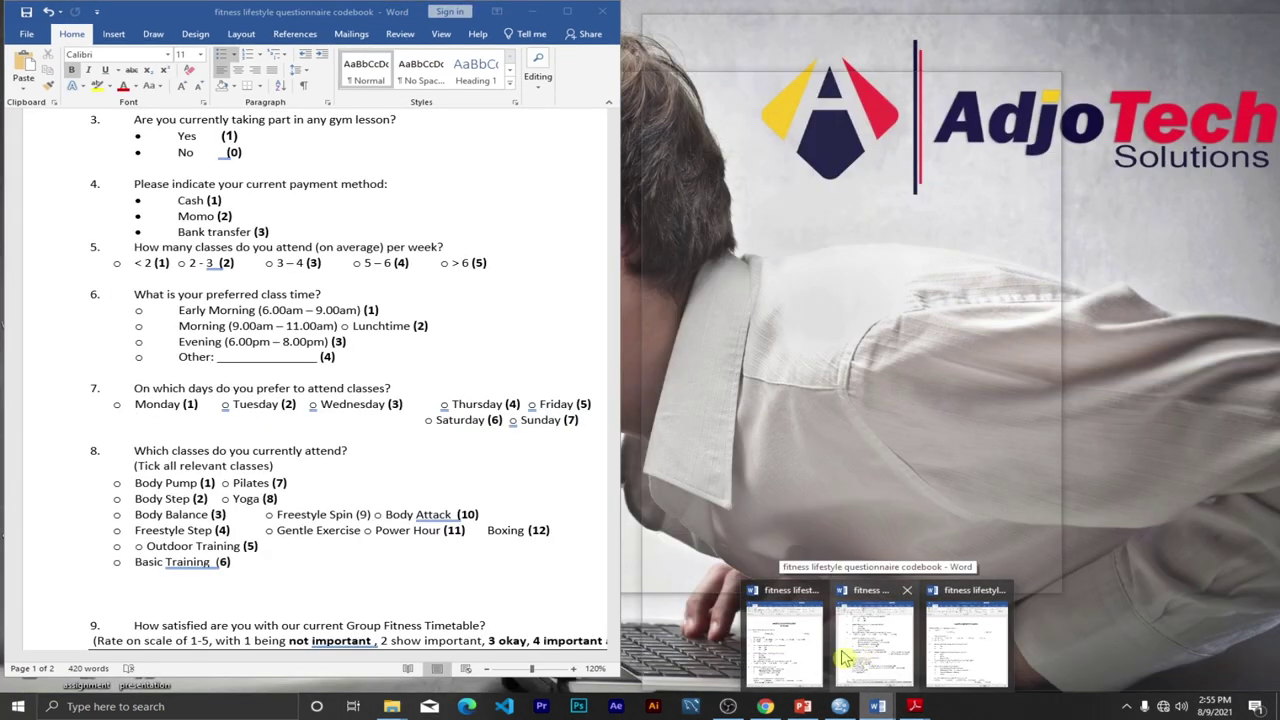
{"action": "mouse_move", "coordinate": [815, 655]}
{"action": "left_click", "coordinate": [870, 645]}
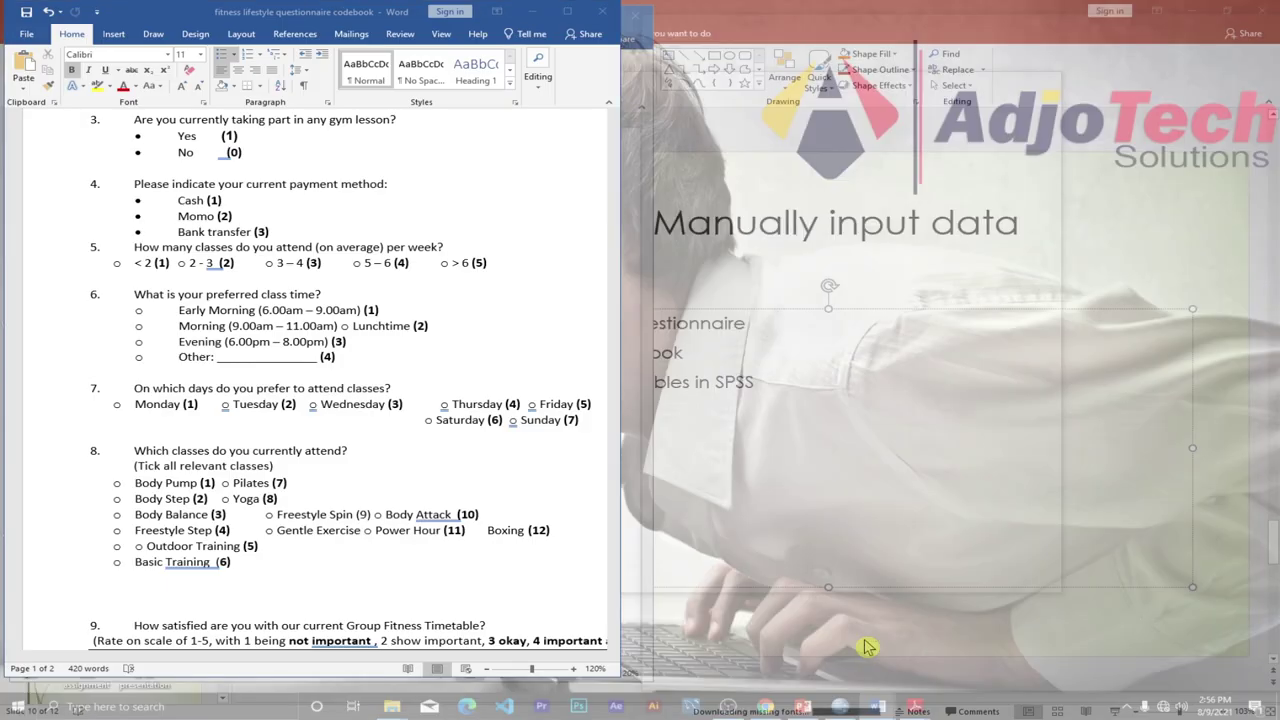
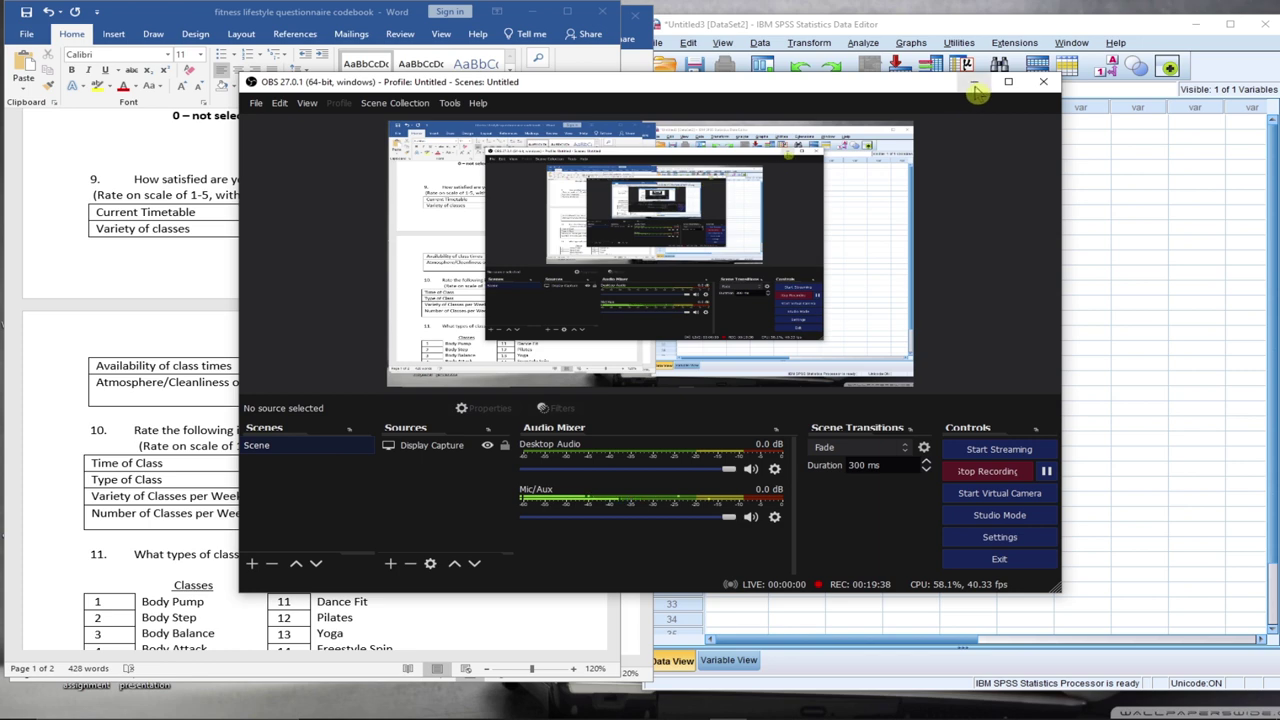
In the rating note of question 9, replace the word "show" so that scale value 2 reads "somehow important"
{"action": "left_click", "coordinate": [973, 82]}
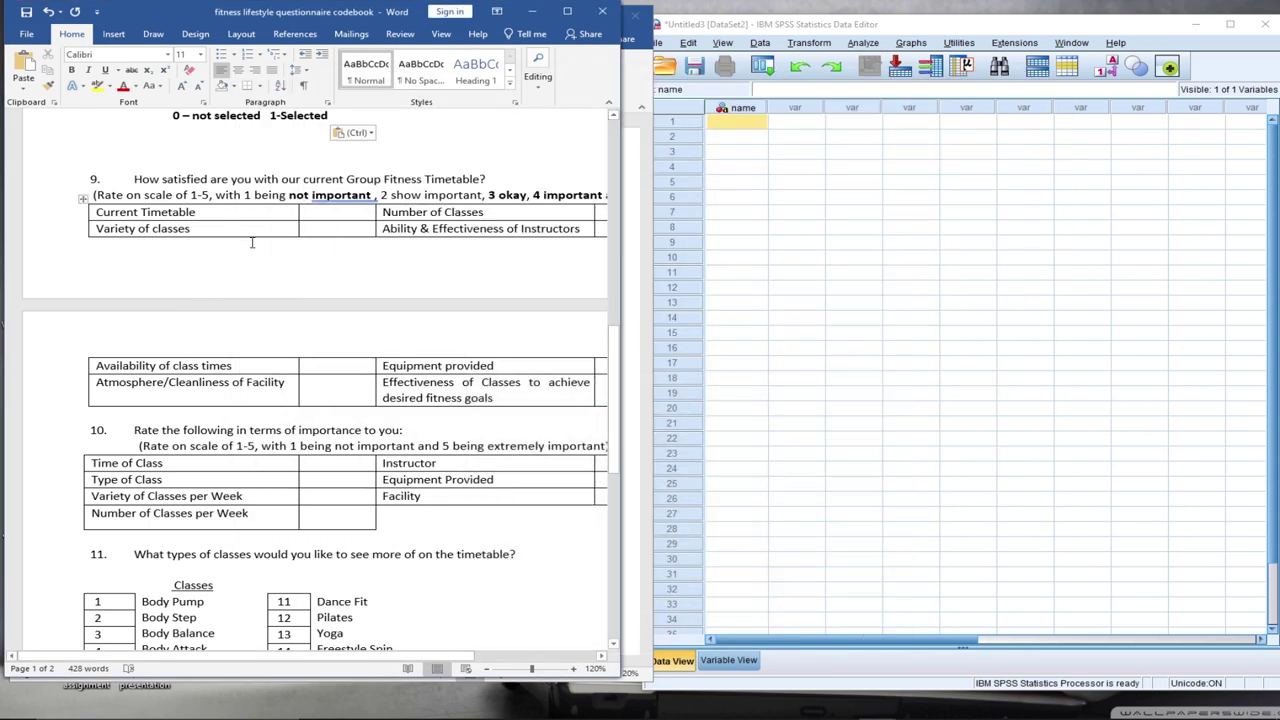
{"action": "left_click", "coordinate": [167, 212]}
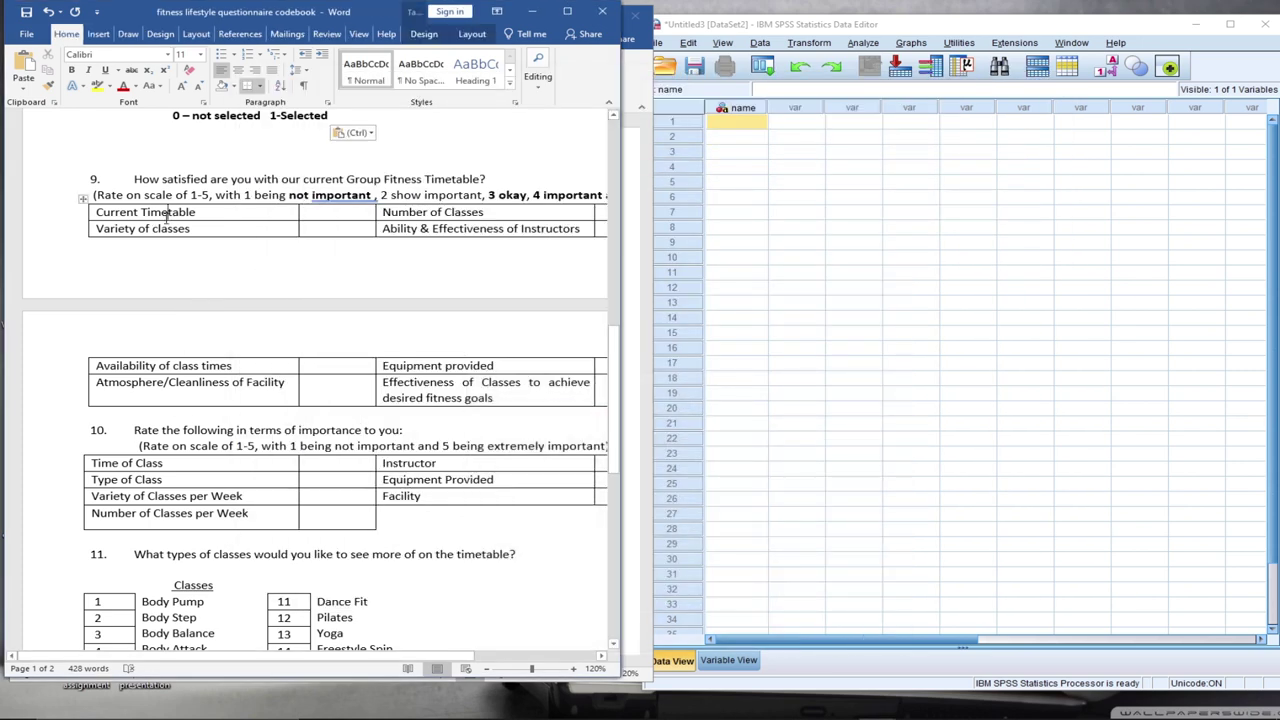
{"action": "left_click", "coordinate": [305, 216]}
{"action": "left_click", "coordinate": [393, 195]}
{"action": "left_click_drag", "start_coordinate": [419, 195], "coordinate": [386, 195]}
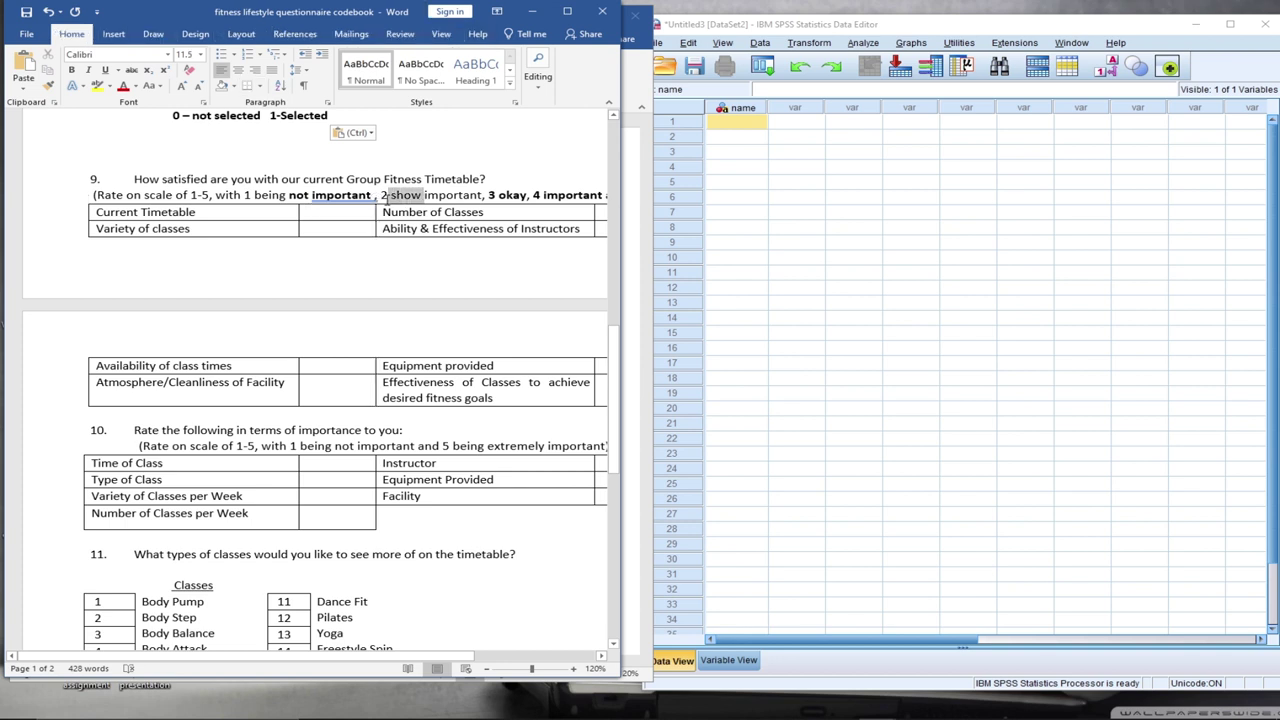
{"action": "type", "text": "somehowe"}
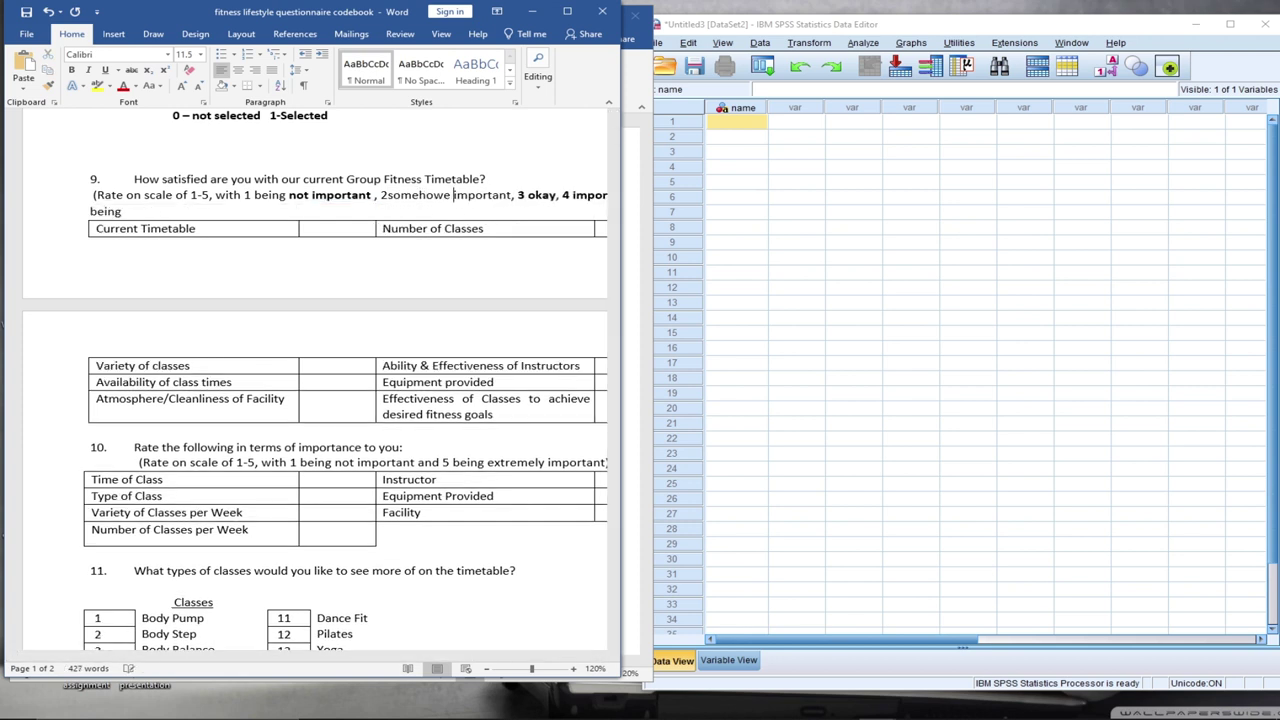
{"action": "key", "text": "Left"}
{"action": "key", "text": "BackSpace"}
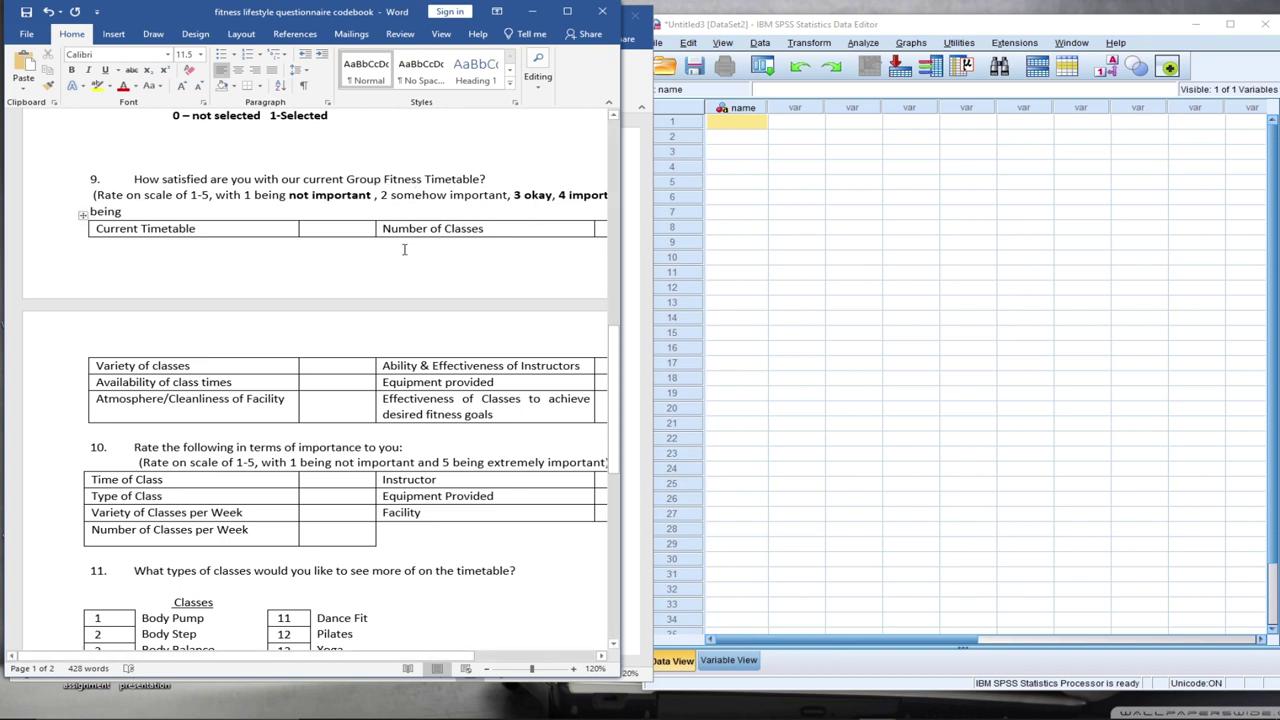
Define scale value 5 in question 9's rating note as "very important", removing the leftover word "being"
{"action": "left_click_drag", "start_coordinate": [363, 660], "coordinate": [400, 668]}
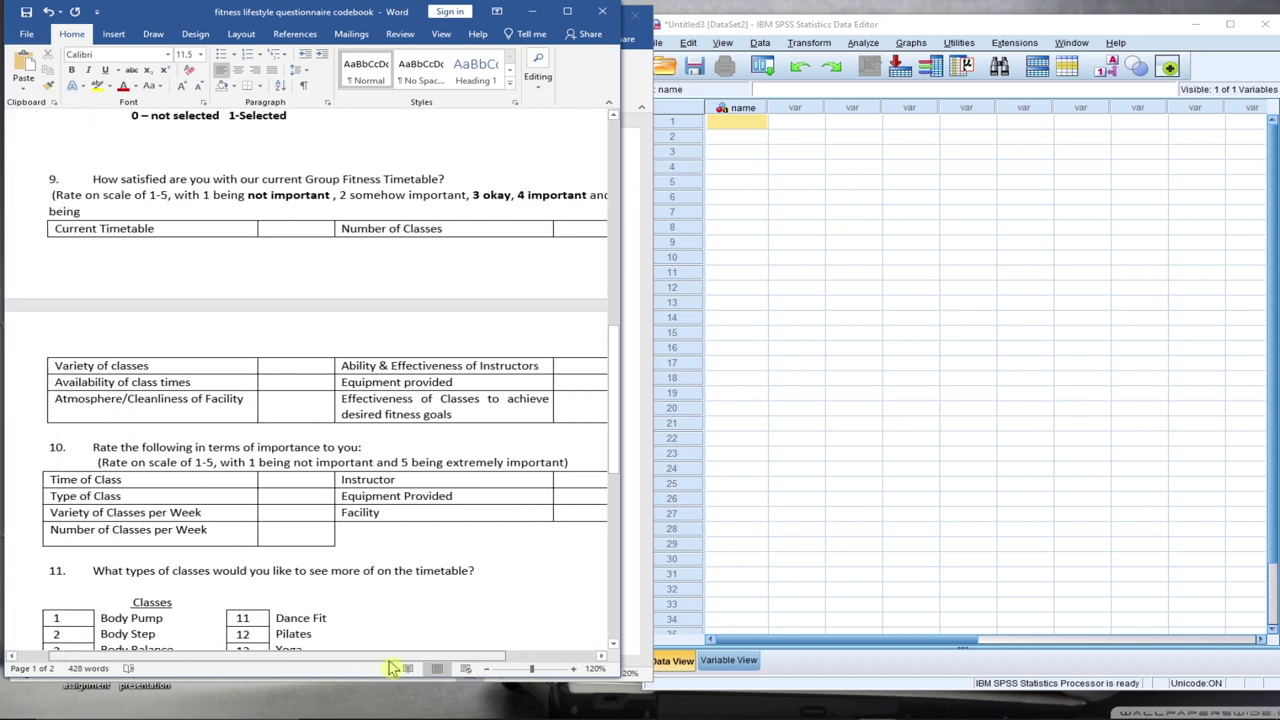
{"action": "scroll", "coordinate": [512, 274], "scroll_direction": "up", "scroll_amount": 2}
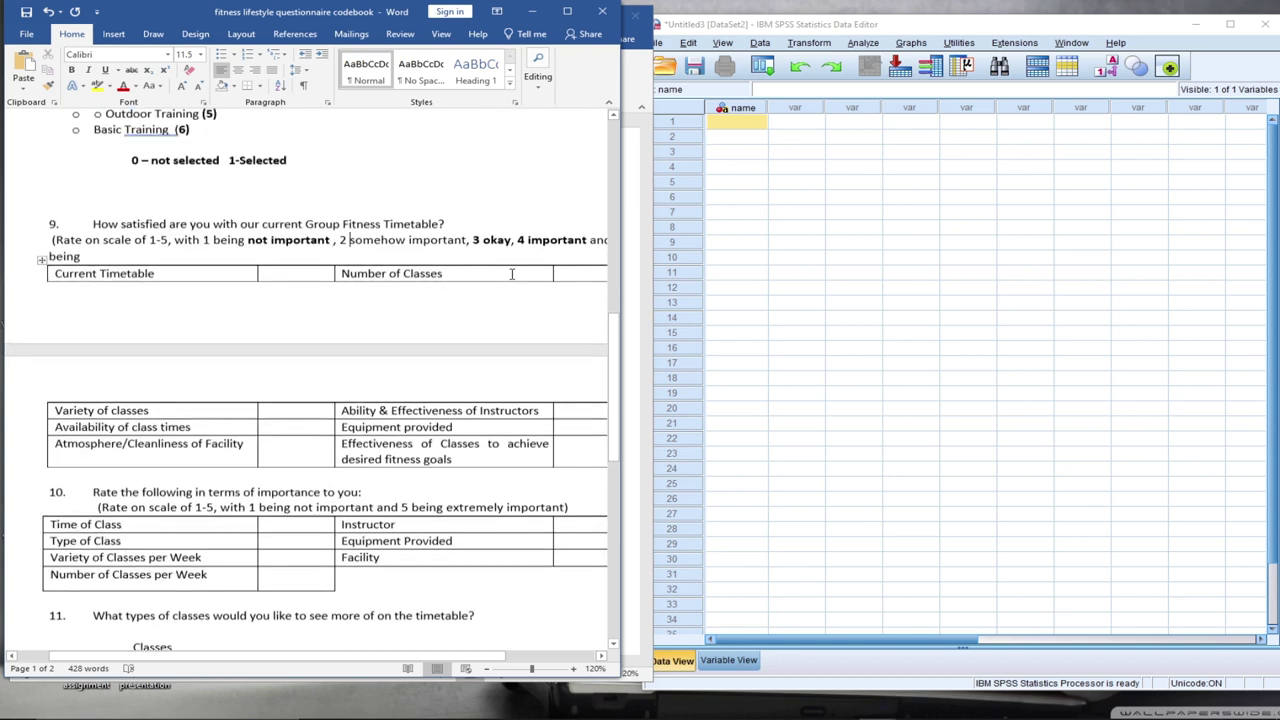
{"action": "left_click_drag", "start_coordinate": [398, 660], "coordinate": [428, 667]}
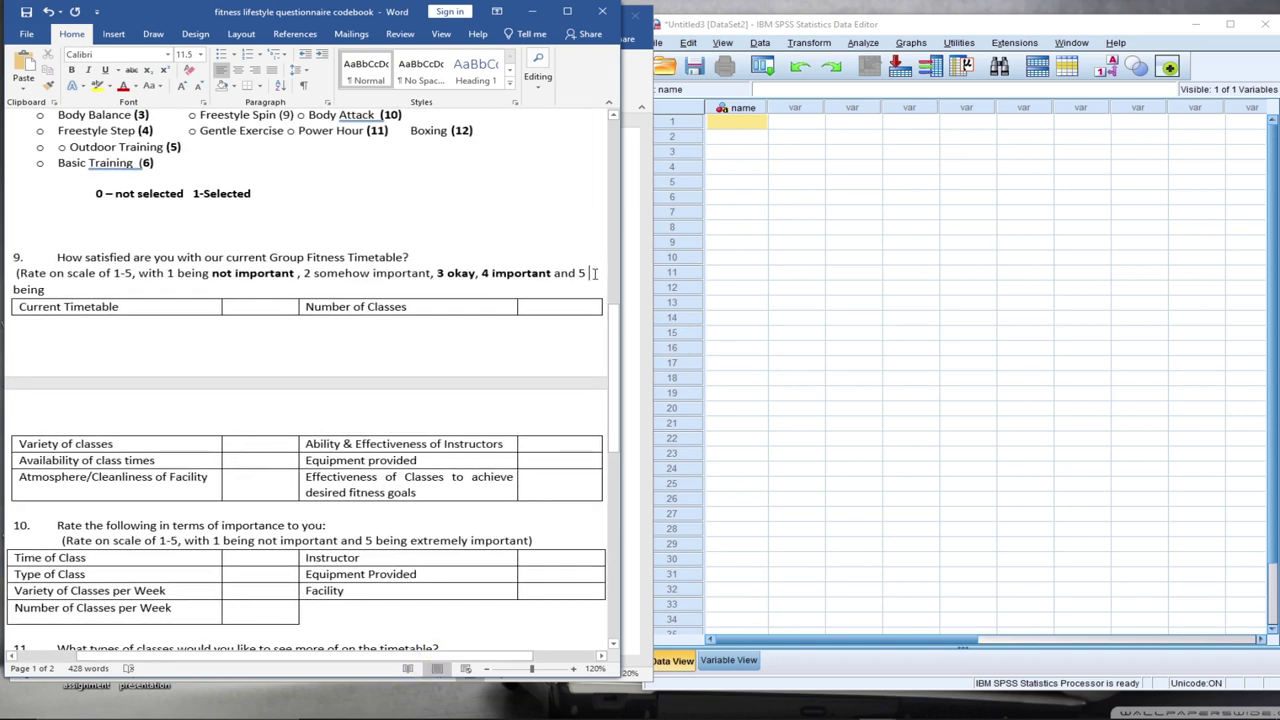
{"action": "type", "text": "ver"}
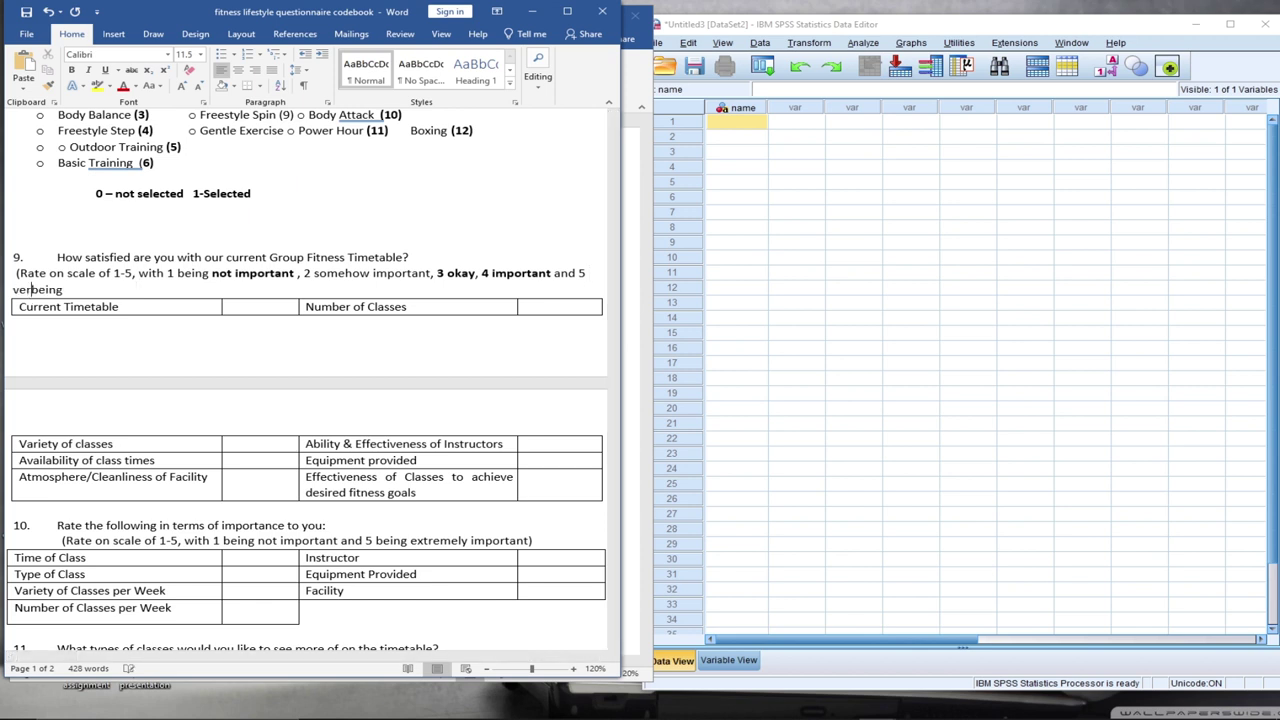
{"action": "type", "text": "y import"}
{"action": "type", "text": "y=a"}
{"action": "key", "text": "BackSpace"}
{"action": "key", "text": "BackSpace"}
{"action": "key", "text": "BackSpace"}
{"action": "type", "text": "ant"}
{"action": "left_click", "coordinate": [140, 289]}
{"action": "key", "text": "BackSpace"}
{"action": "key", "text": "BackSpace"}
{"action": "key", "text": "BackSpace"}
{"action": "key", "text": "BackSpace"}
{"action": "key", "text": "BackSpace"}
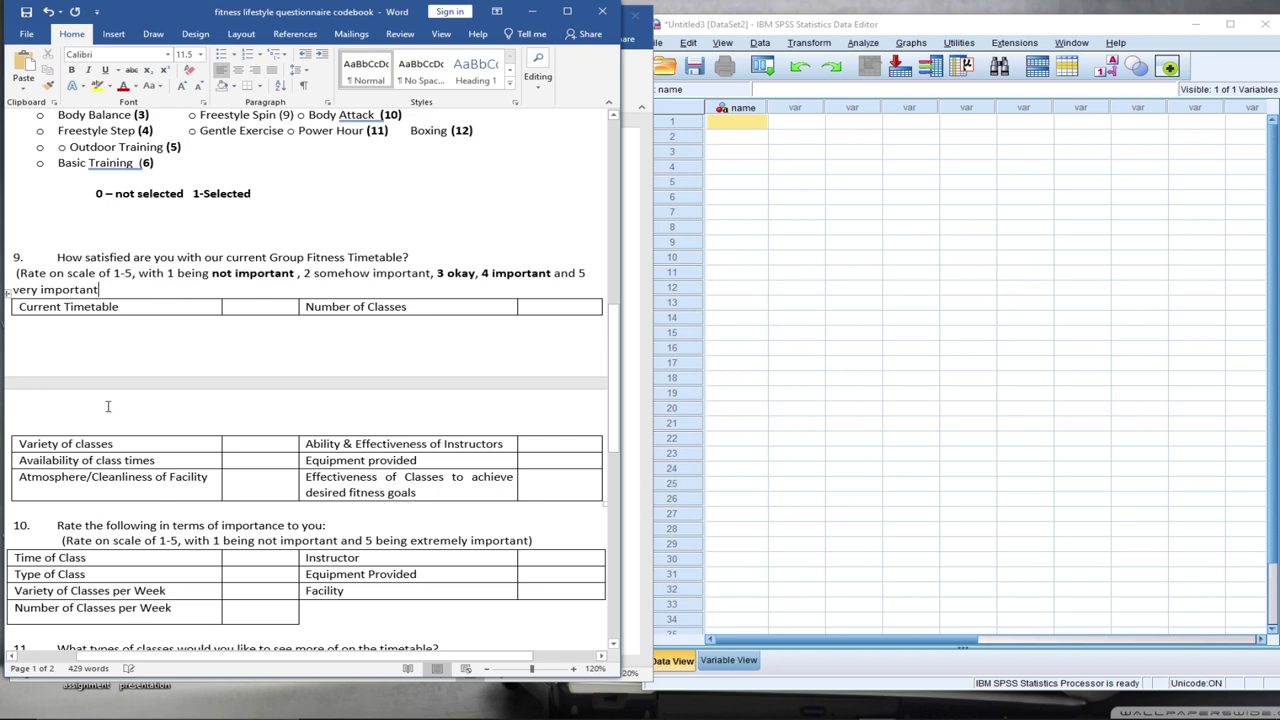
Delete the word "being" after the 1 in question 10's rating note so it reads "with 1 not important"
{"action": "scroll", "coordinate": [107, 405], "scroll_direction": "down", "scroll_amount": 3}
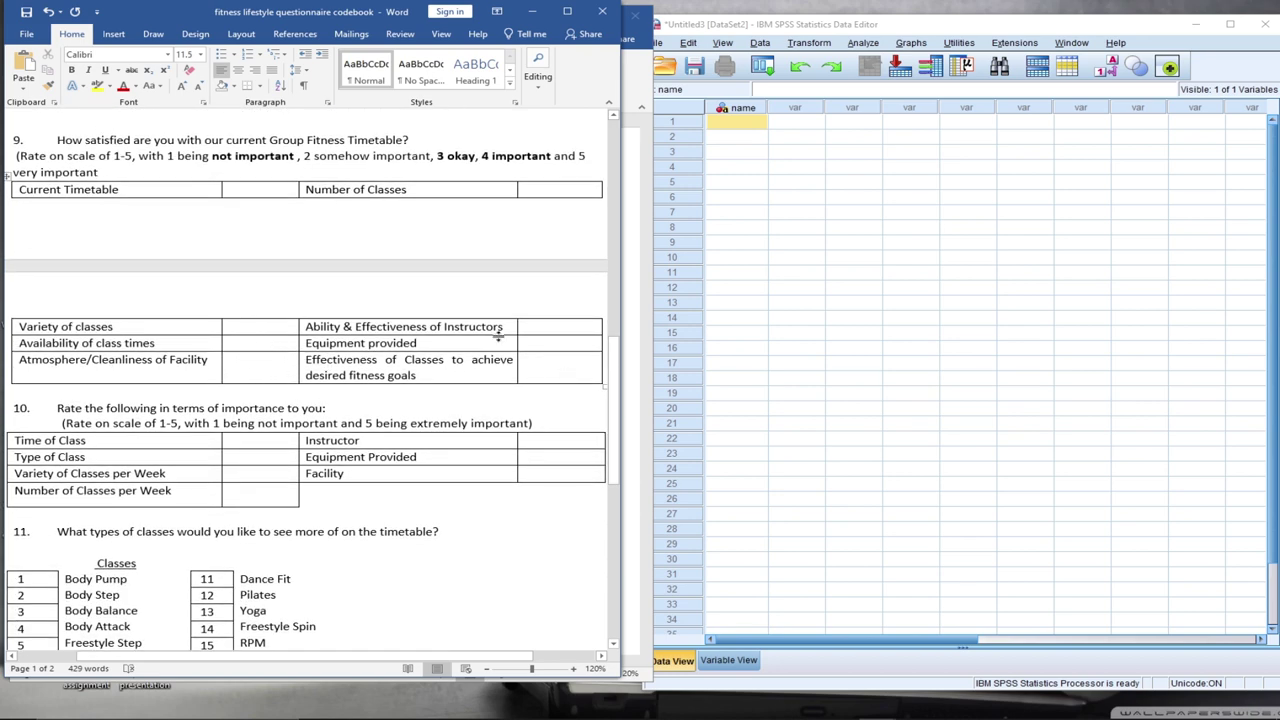
{"action": "scroll", "coordinate": [376, 390], "scroll_direction": "down", "scroll_amount": 3}
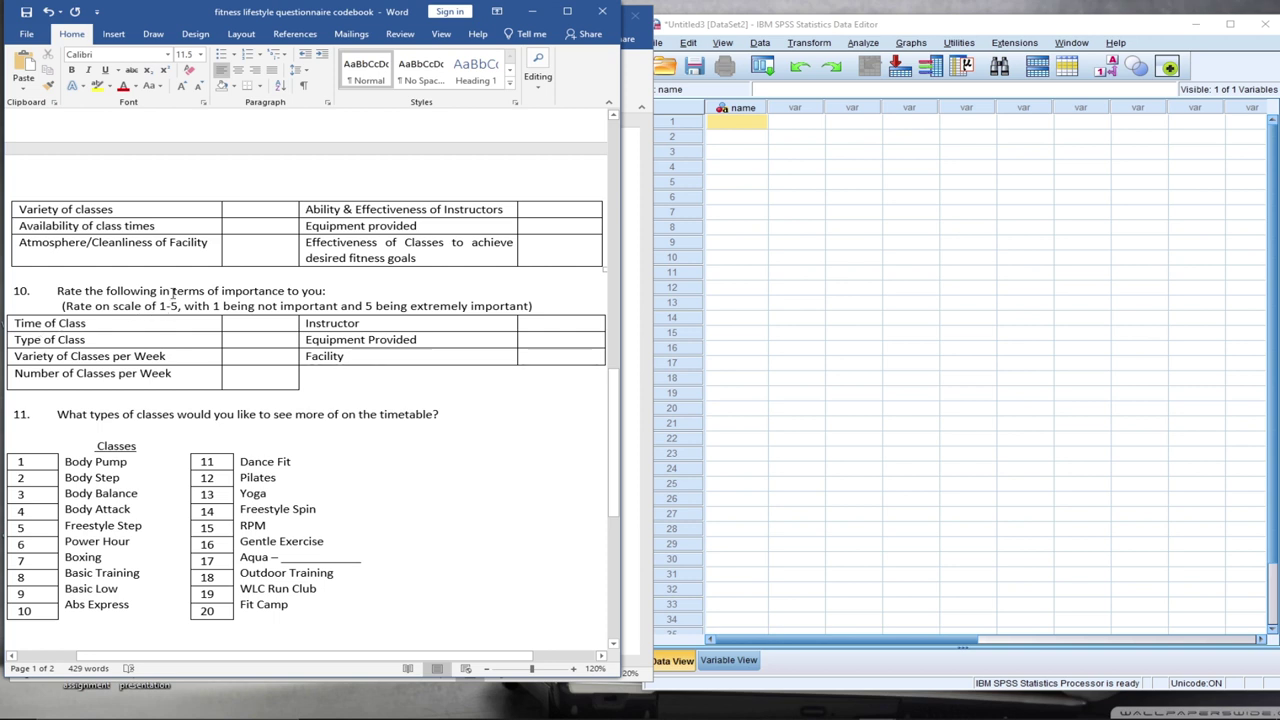
{"action": "left_click", "coordinate": [258, 325]}
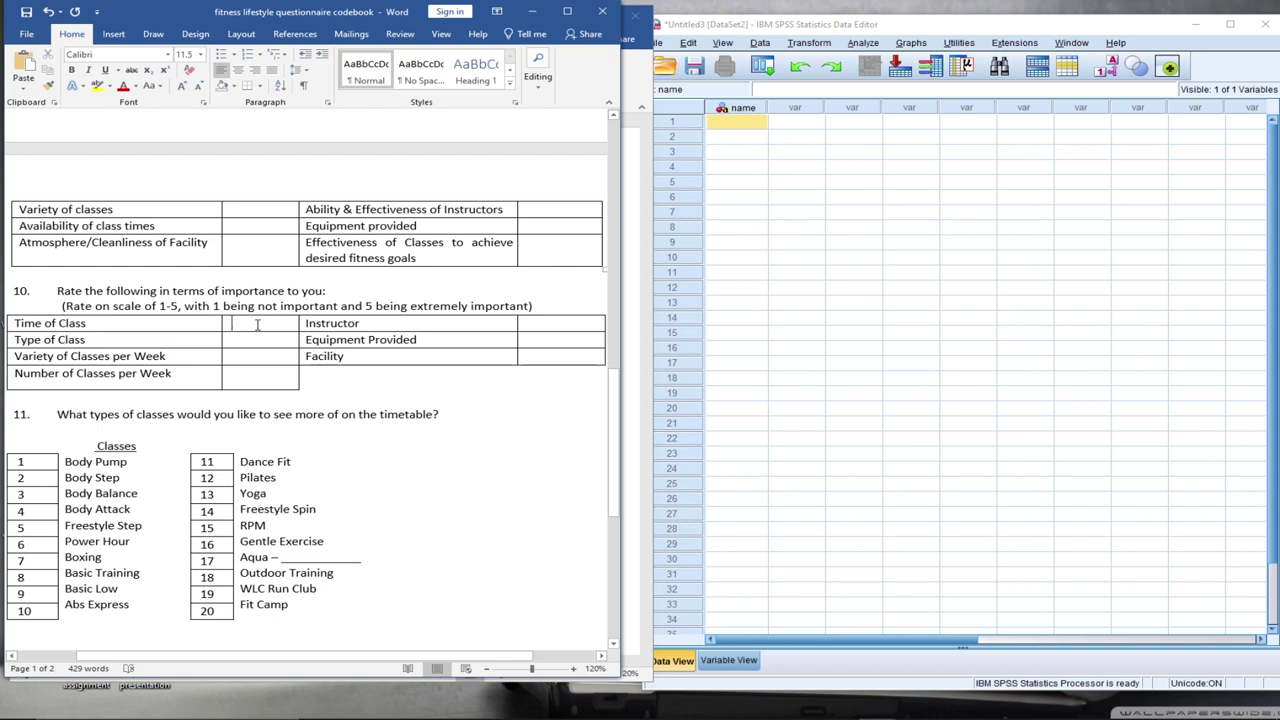
{"action": "left_click", "coordinate": [258, 307]}
{"action": "key", "text": "BackSpace"}
{"action": "key", "text": "BackSpace"}
{"action": "key", "text": "BackSpace"}
{"action": "key", "text": "BackSpace"}
{"action": "key", "text": "BackSpace"}
{"action": "key", "text": "BackSpace"}
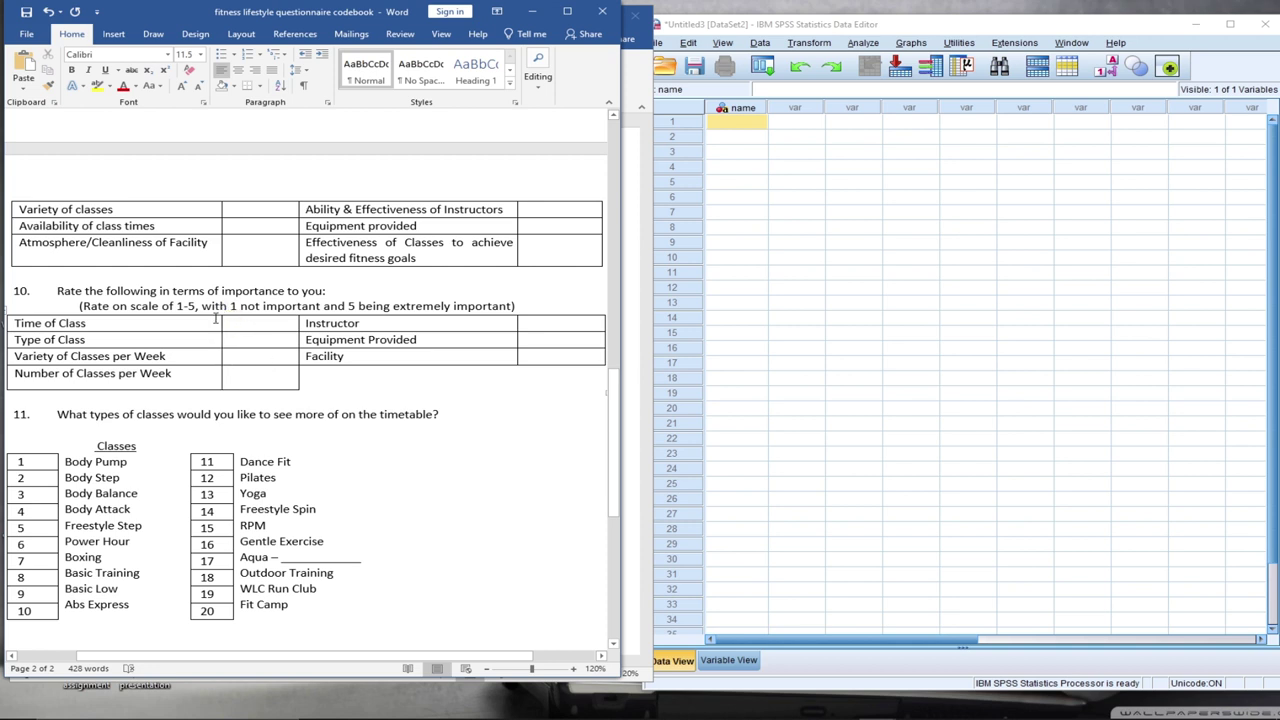
Examine the numbered class list under question 11 of the codebook
{"action": "scroll", "coordinate": [77, 467], "scroll_direction": "down", "scroll_amount": 1}
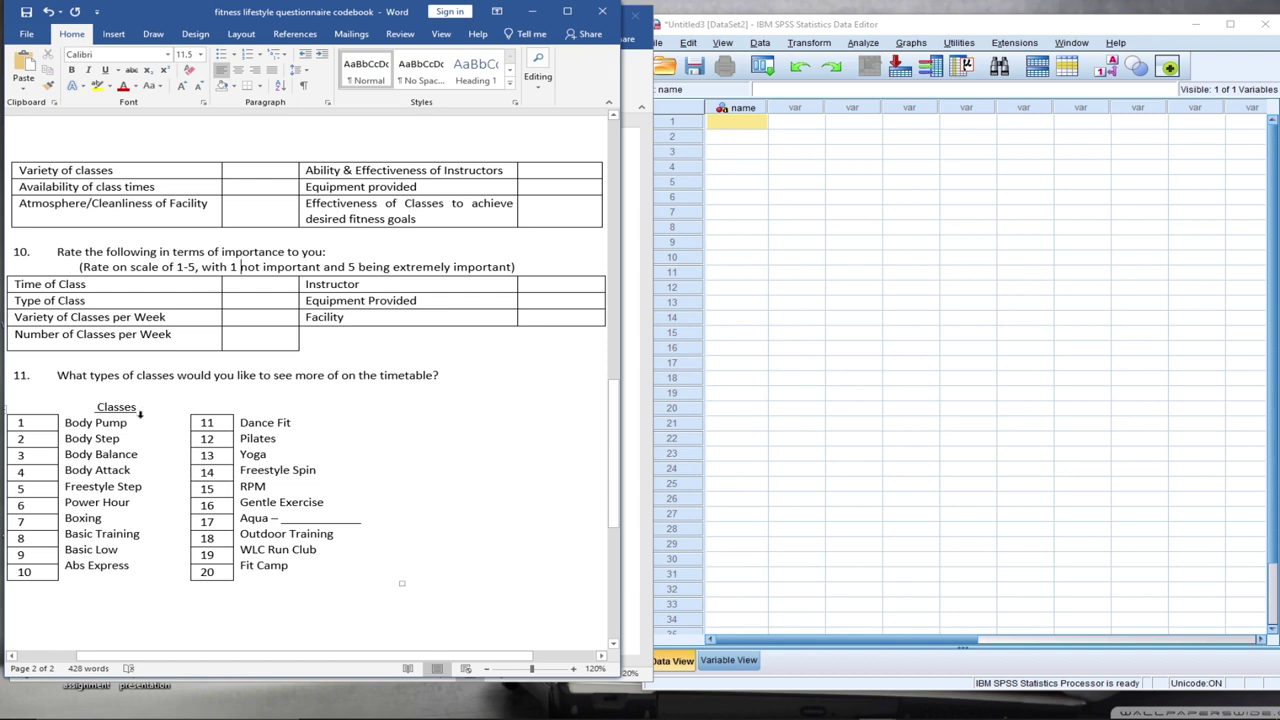
{"action": "left_click_drag", "start_coordinate": [281, 440], "coordinate": [241, 440]}
{"action": "left_click", "coordinate": [127, 462]}
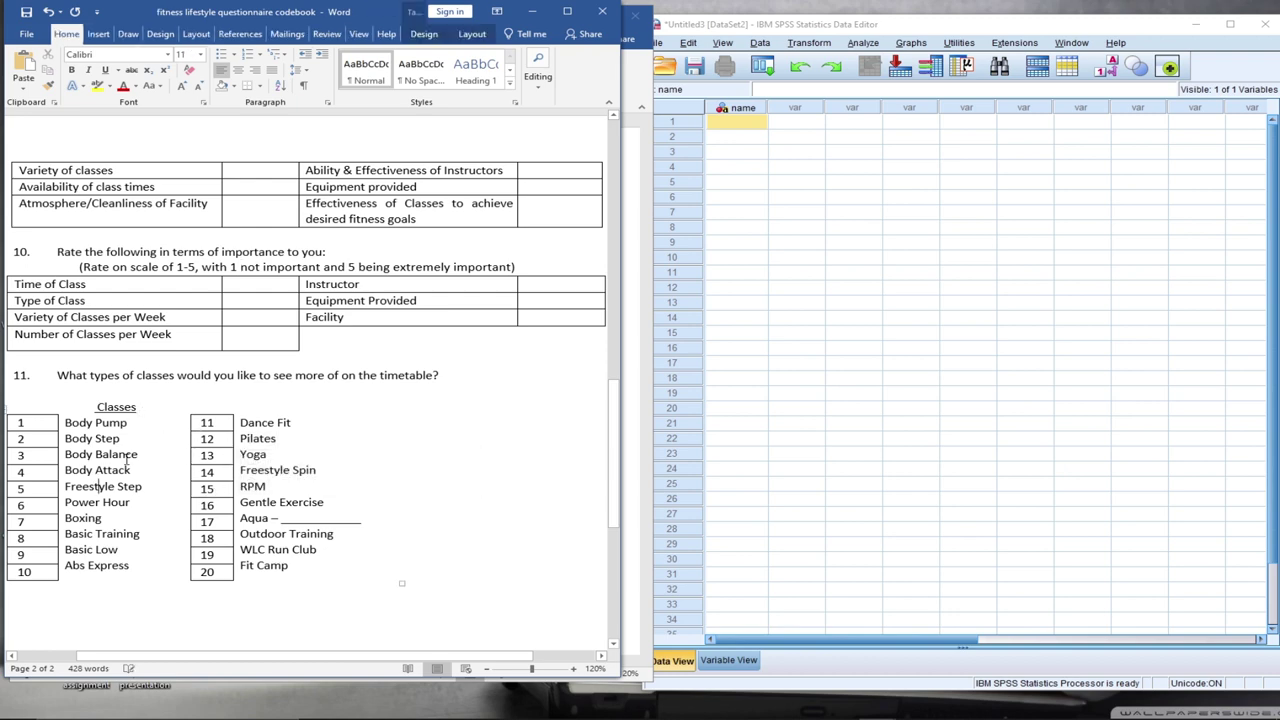
Review the "not selected" and "selected" coding notes for the multiple-choice questions 7, 8 and 11 in the codebook
{"action": "scroll", "coordinate": [127, 462], "scroll_direction": "up", "scroll_amount": 7}
{"action": "left_click_drag", "start_coordinate": [273, 271], "coordinate": [95, 278]}
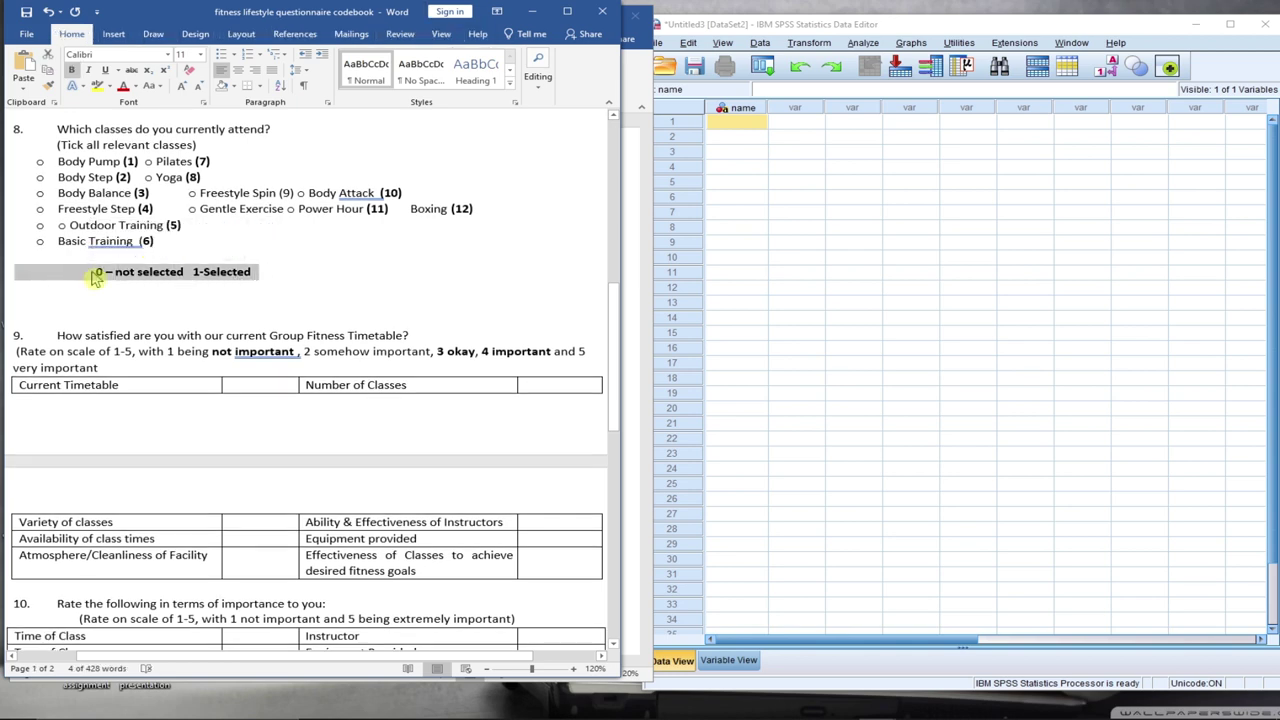
{"action": "scroll", "coordinate": [95, 278], "scroll_direction": "down", "scroll_amount": 15}
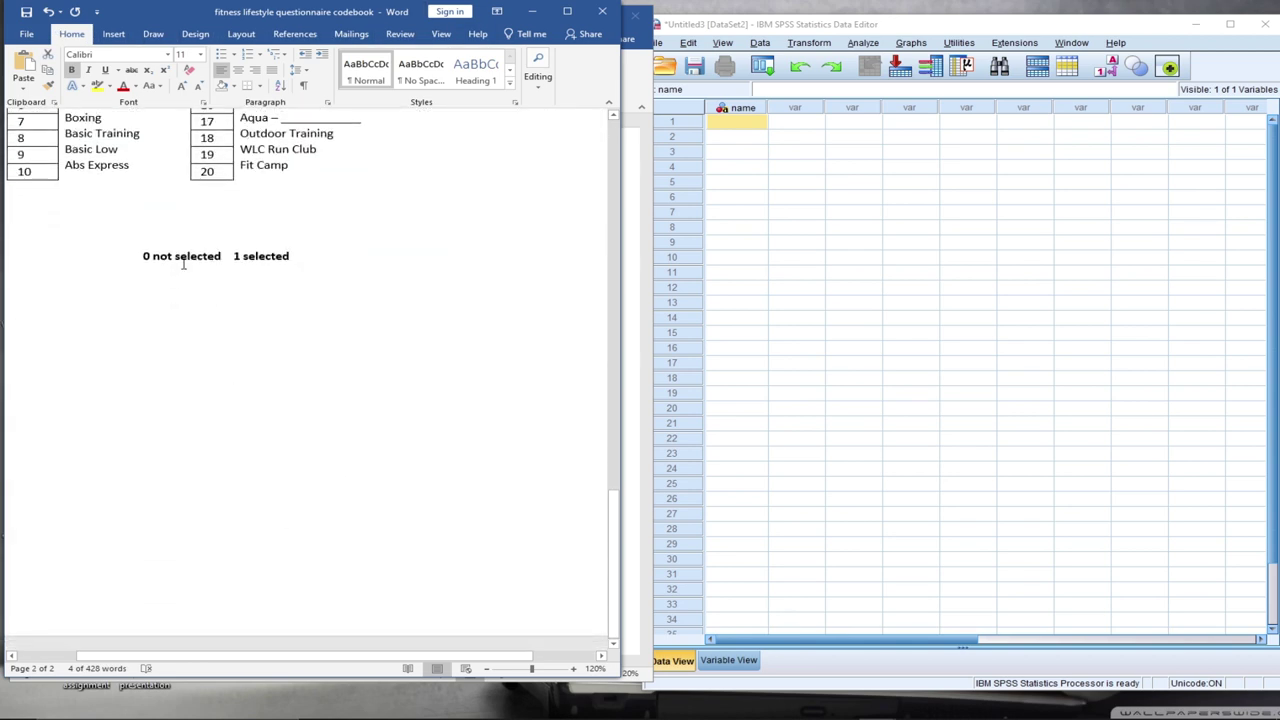
{"action": "left_click", "coordinate": [183, 264]}
{"action": "scroll", "coordinate": [431, 294], "scroll_direction": "up", "scroll_amount": 2}
{"action": "left_click", "coordinate": [433, 295]}
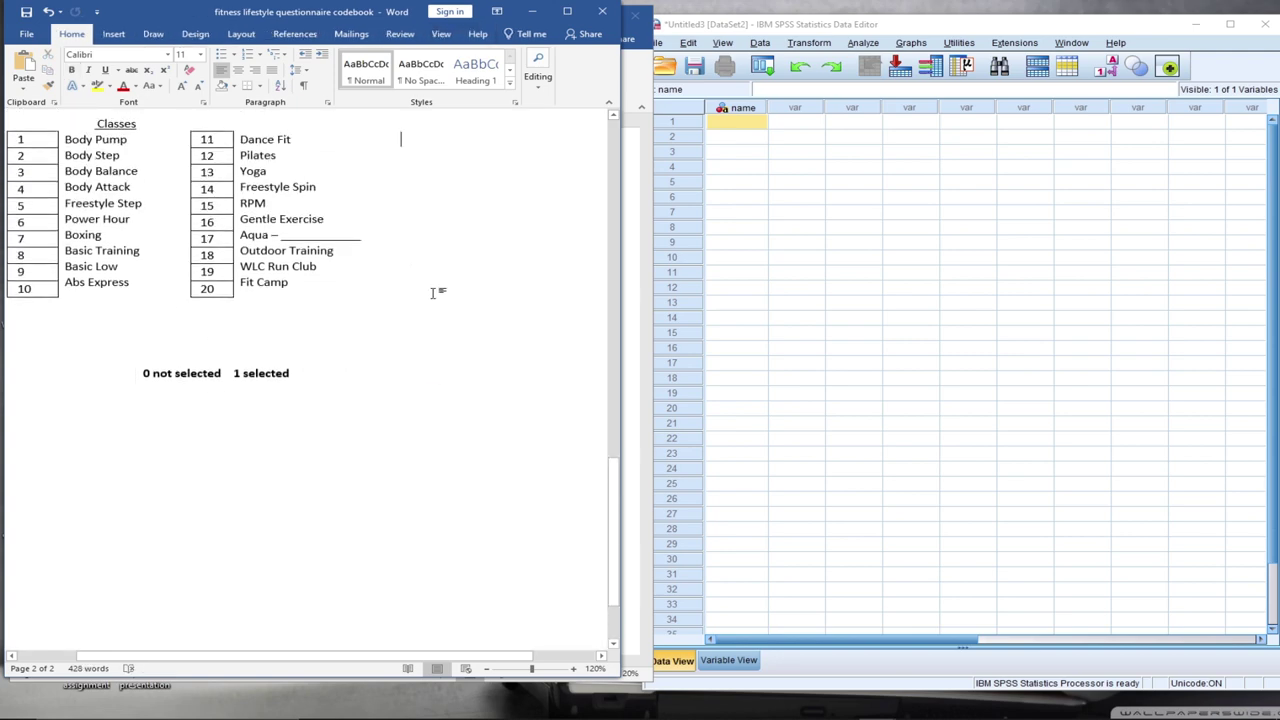
{"action": "scroll", "coordinate": [433, 295], "scroll_direction": "up", "scroll_amount": 4}
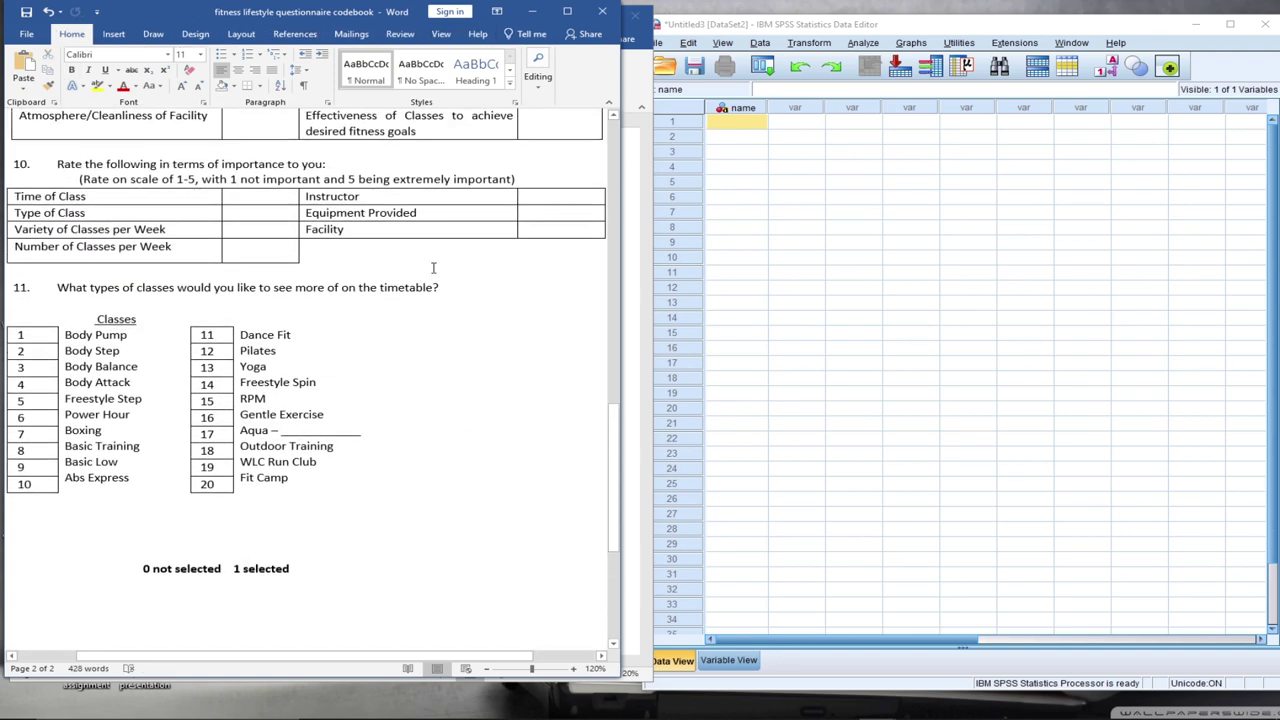
{"action": "scroll", "coordinate": [272, 358], "scroll_direction": "up", "scroll_amount": 8}
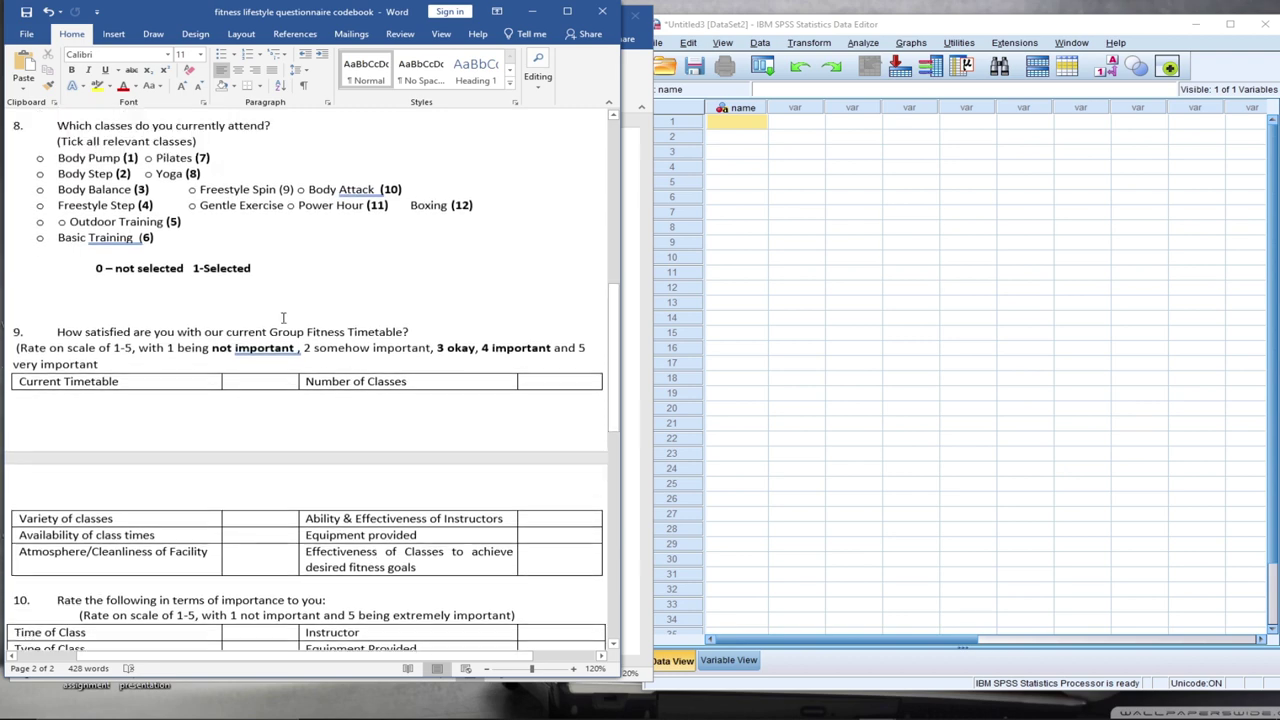
{"action": "scroll", "coordinate": [283, 318], "scroll_direction": "up", "scroll_amount": 8}
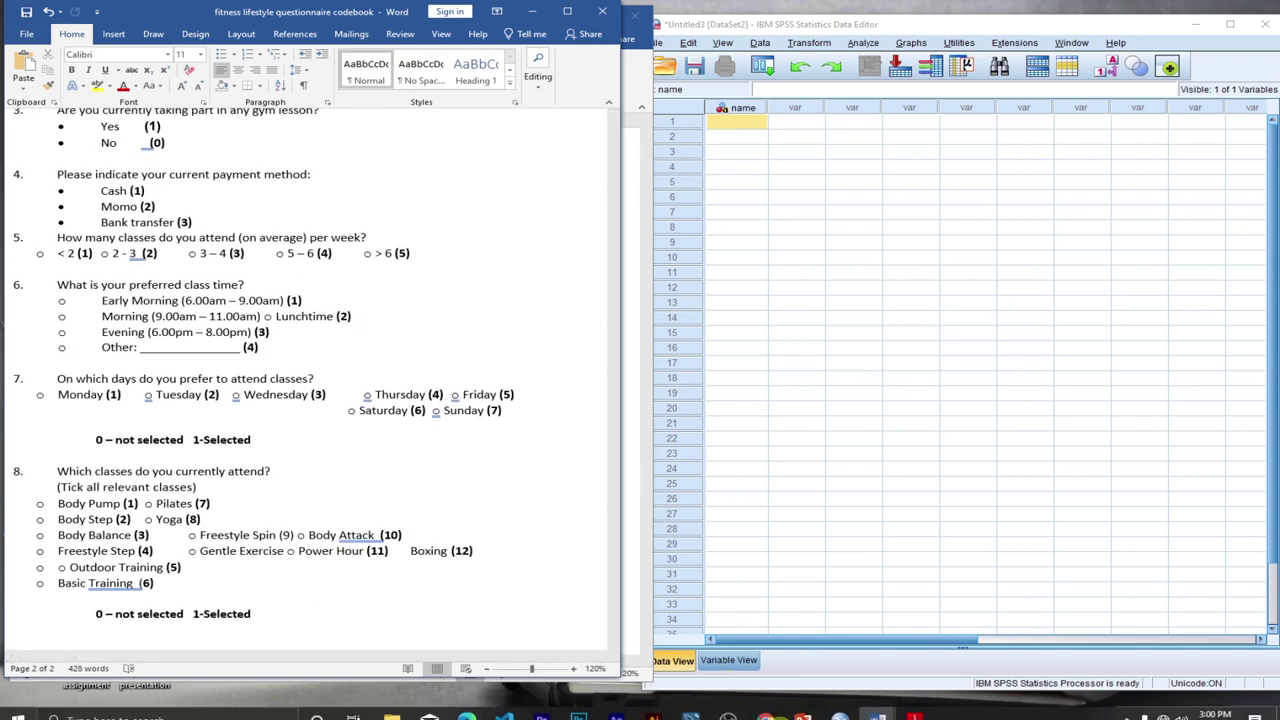
Bring up the answered fitness questionnaire beside the SPSS Data Editor and switch the editor to Variable View
{"action": "left_click", "coordinate": [877, 706]}
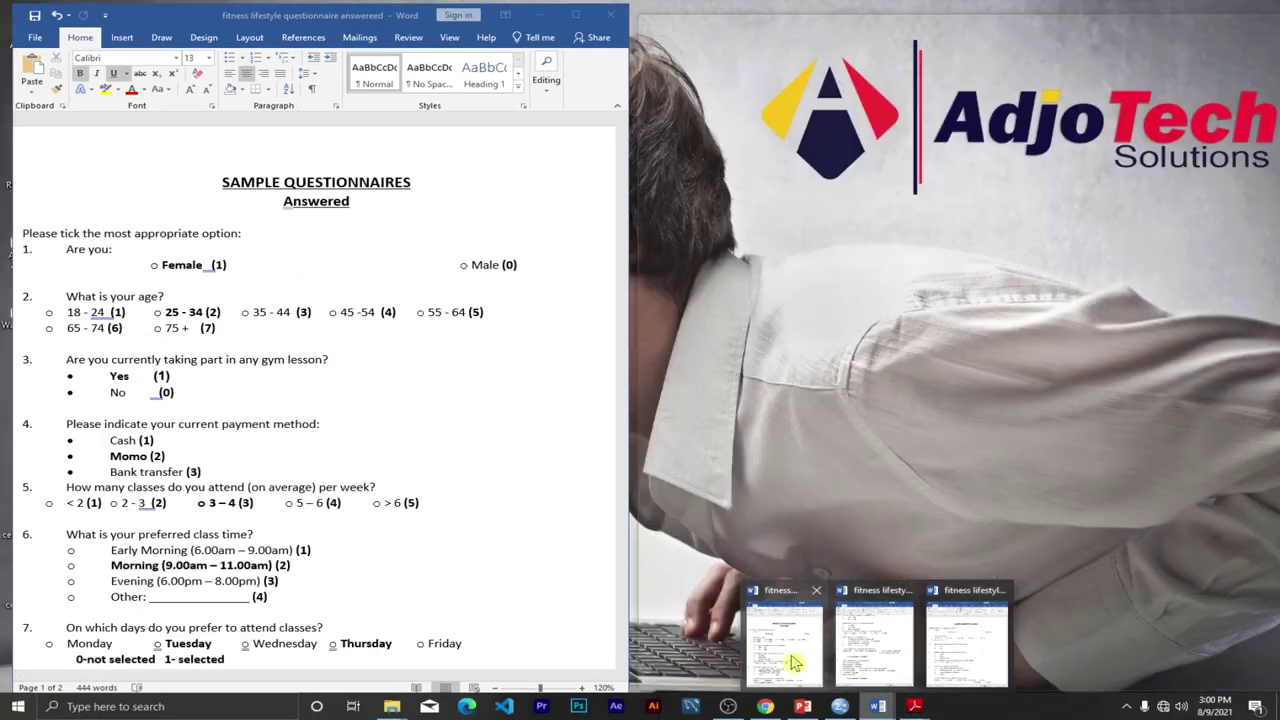
{"action": "left_click", "coordinate": [800, 667]}
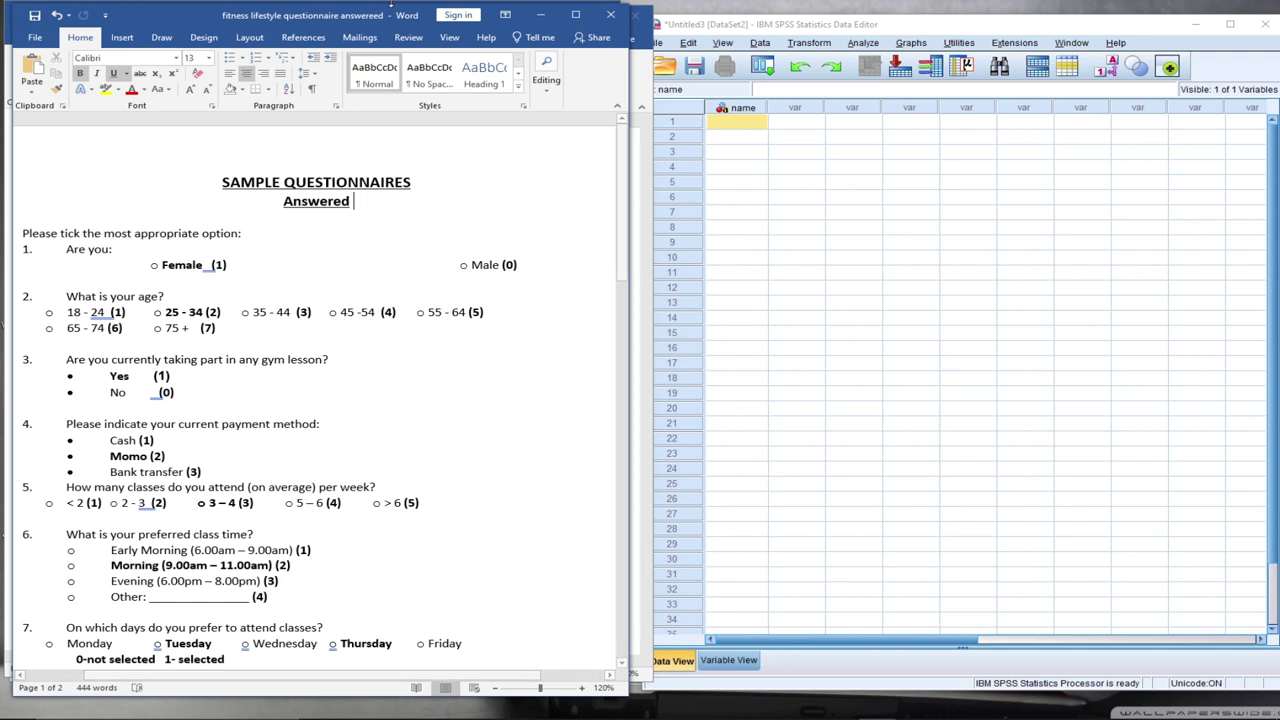
{"action": "mouse_move", "coordinate": [877, 710]}
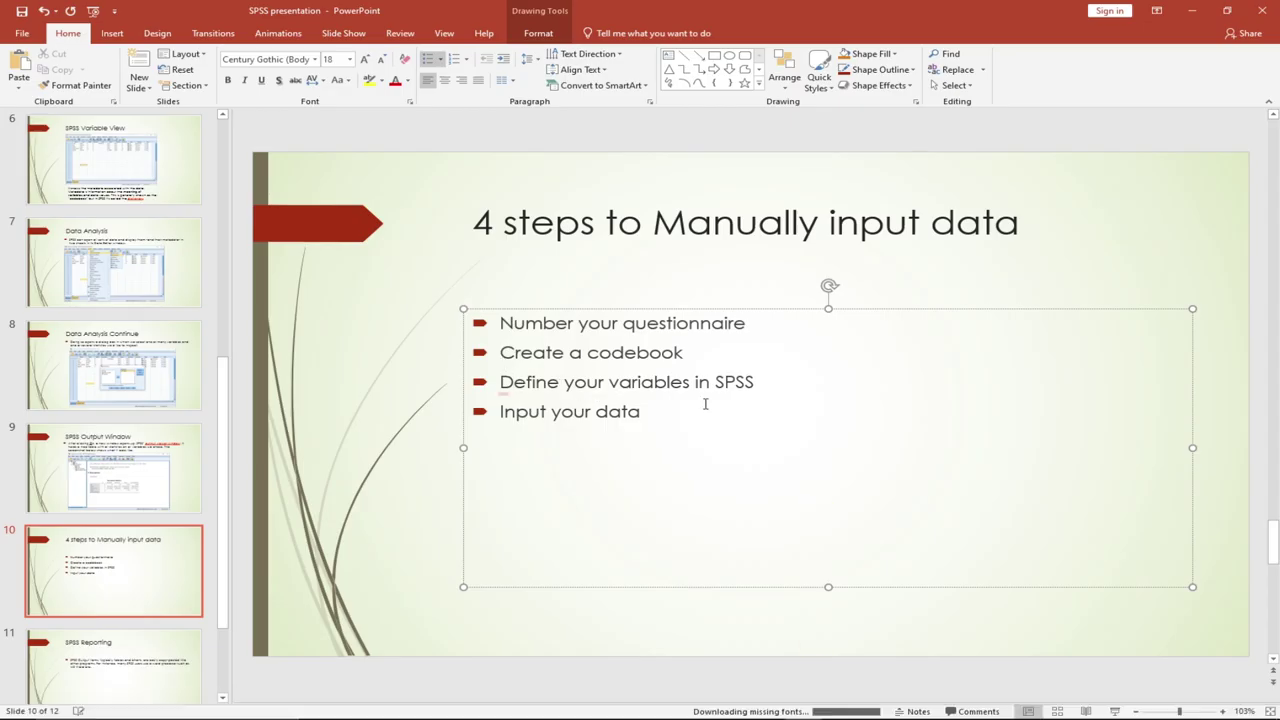
{"action": "left_click", "coordinate": [1193, 14]}
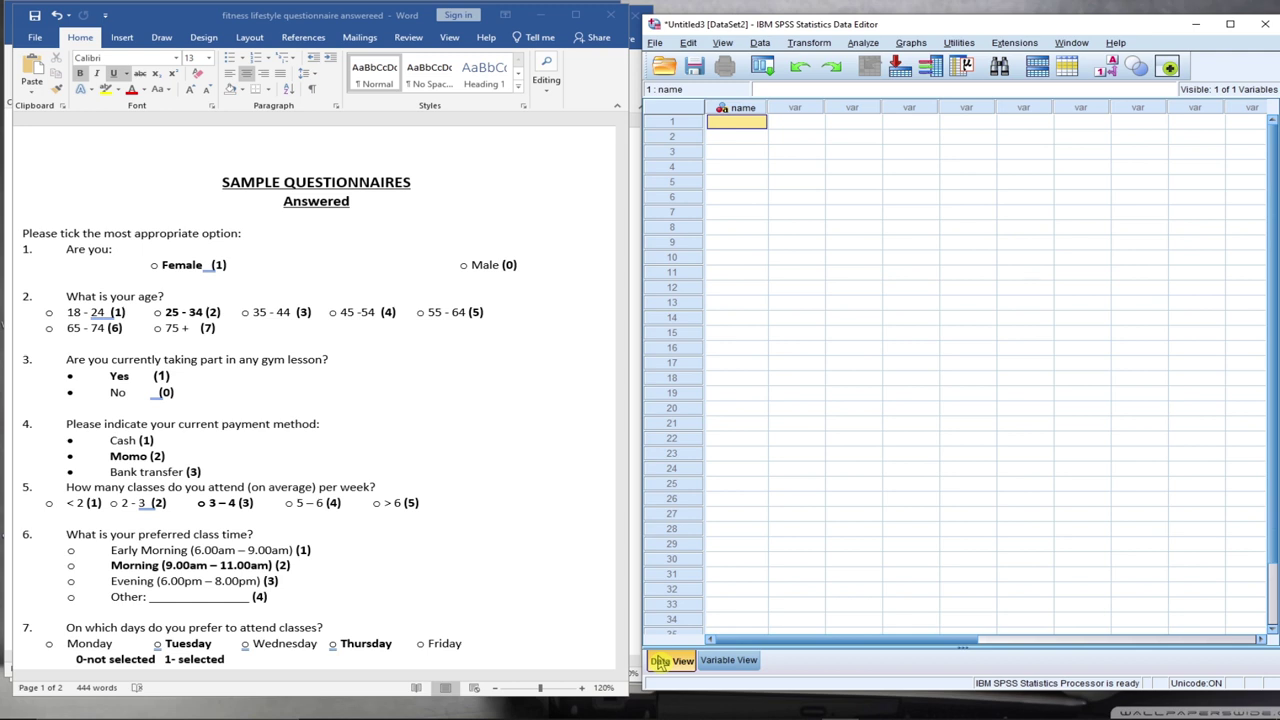
{"action": "left_click", "coordinate": [725, 664]}
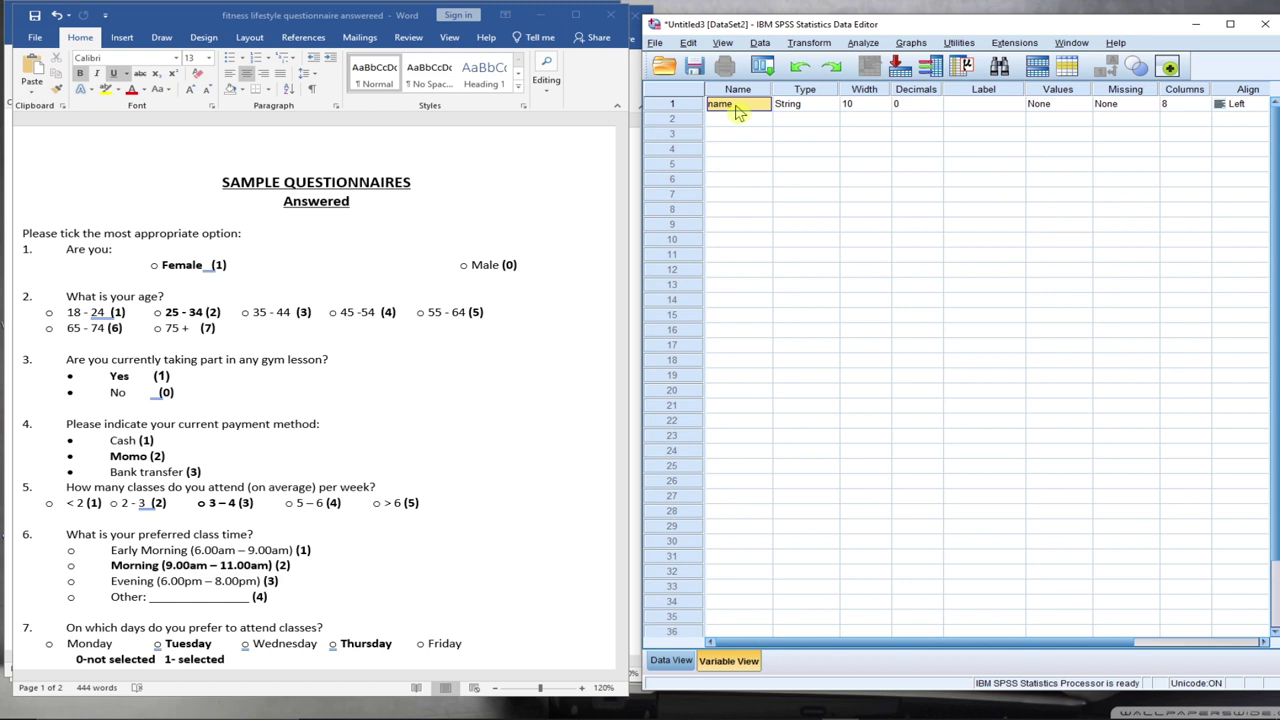
Rename the first variable to Q1 and look at its variable type options
{"action": "type", "text": "Q1"}
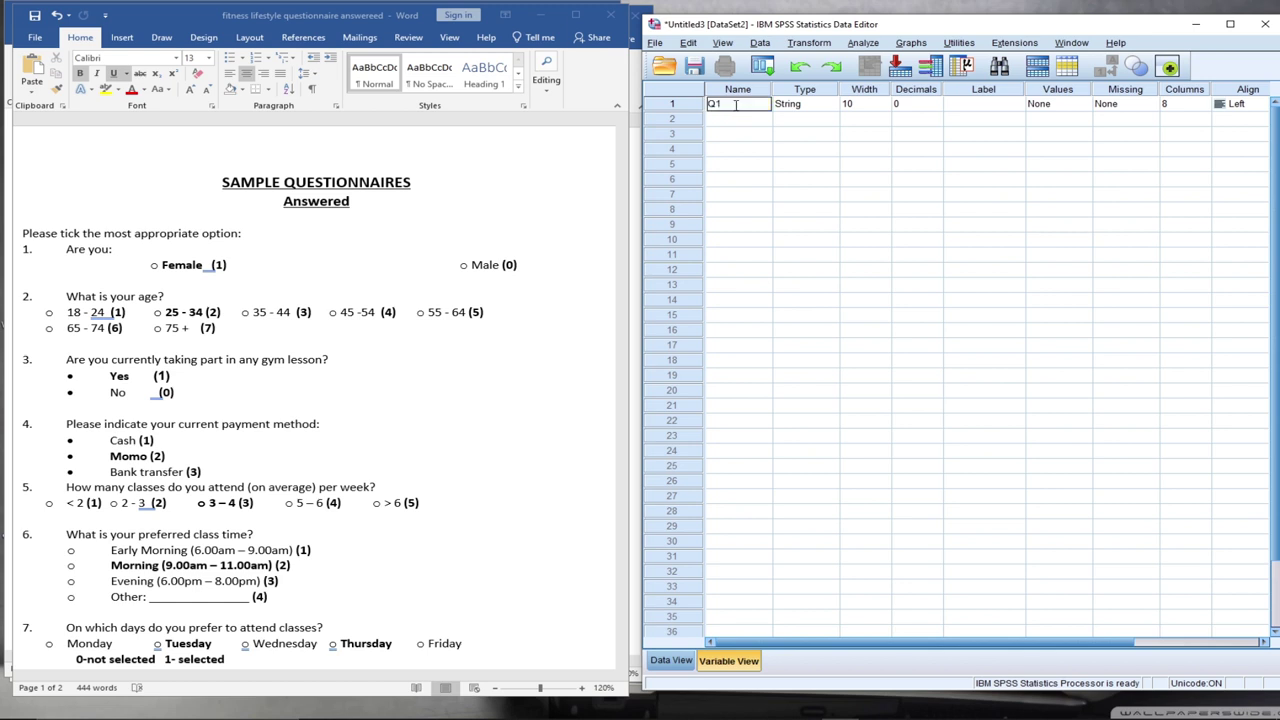
{"action": "left_click", "coordinate": [800, 104]}
{"action": "left_click", "coordinate": [830, 104]}
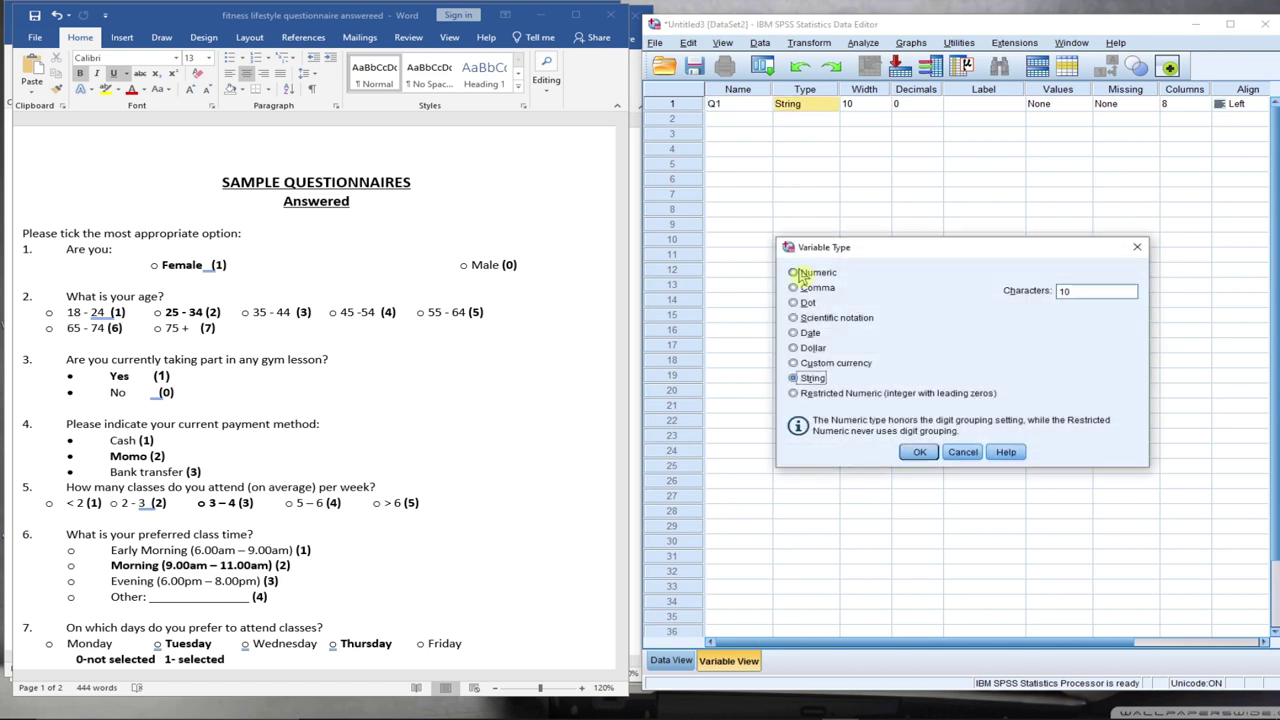
{"action": "left_click", "coordinate": [1137, 247]}
Rename the first variable to ID and change its type to Numeric
{"action": "left_click", "coordinate": [725, 106]}
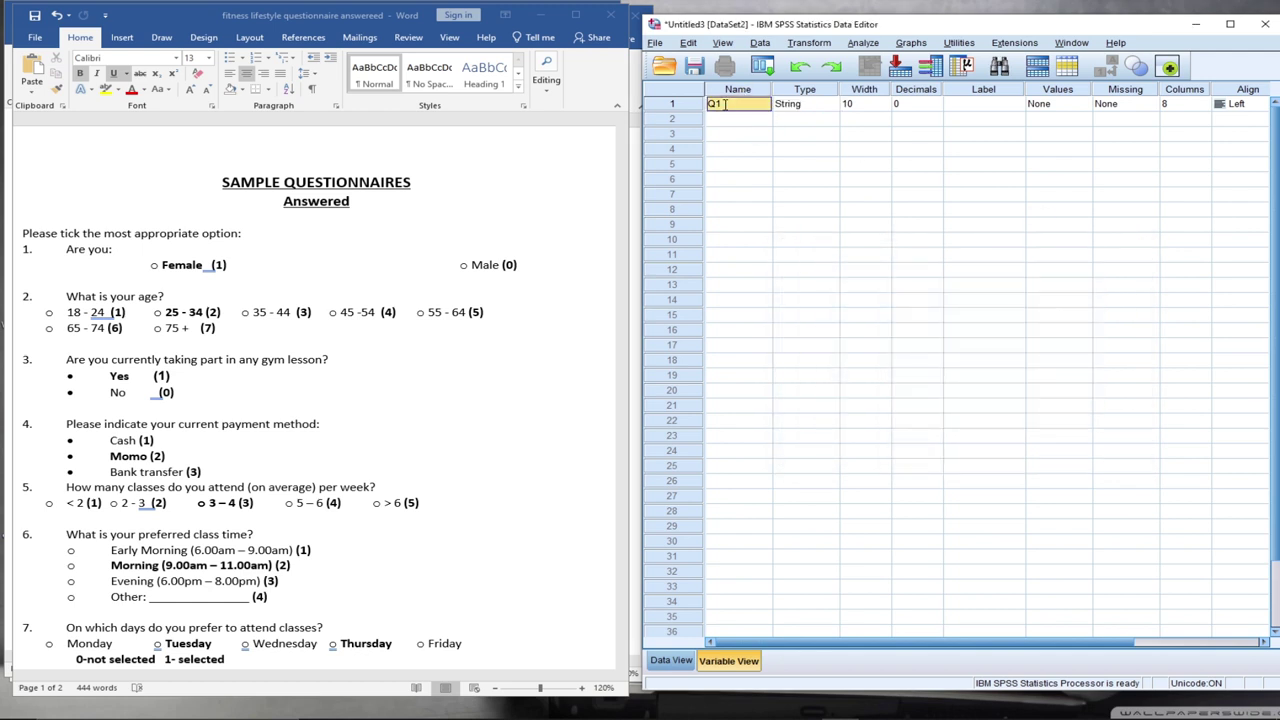
{"action": "scroll", "coordinate": [790, 117], "scroll_direction": "down", "scroll_amount": 1}
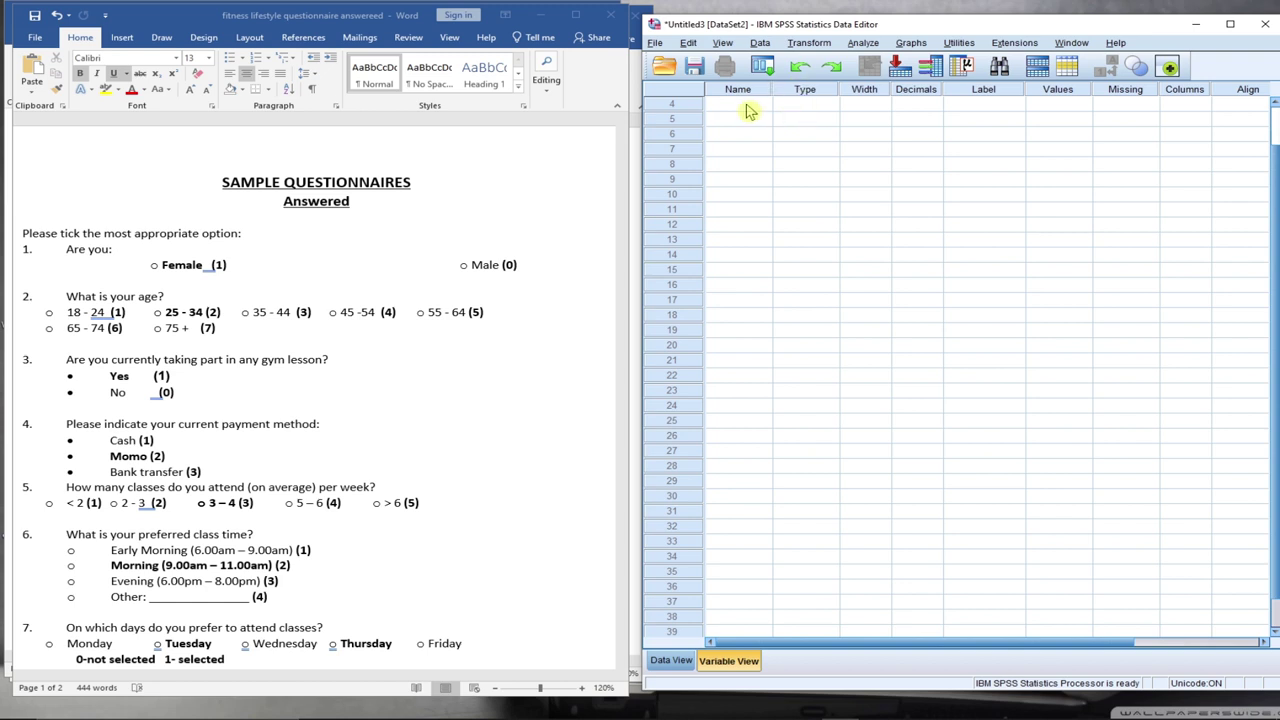
{"action": "left_click", "coordinate": [752, 118]}
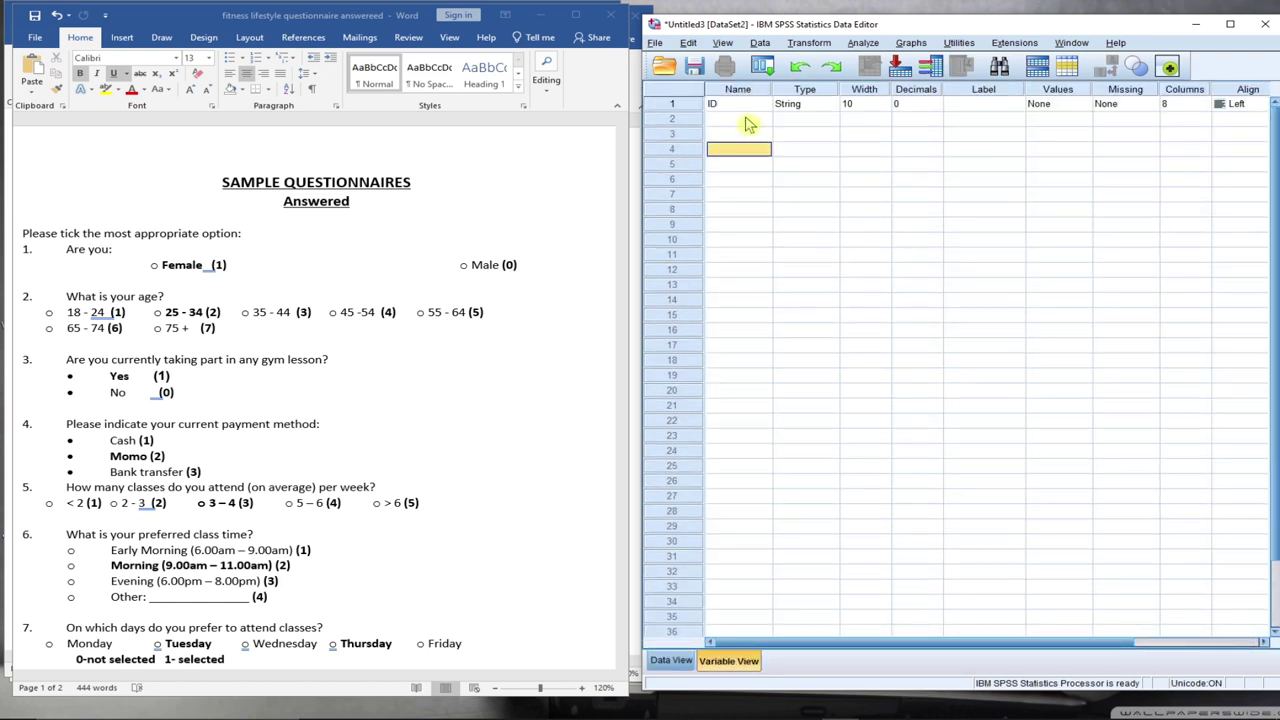
{"action": "left_click", "coordinate": [725, 107]}
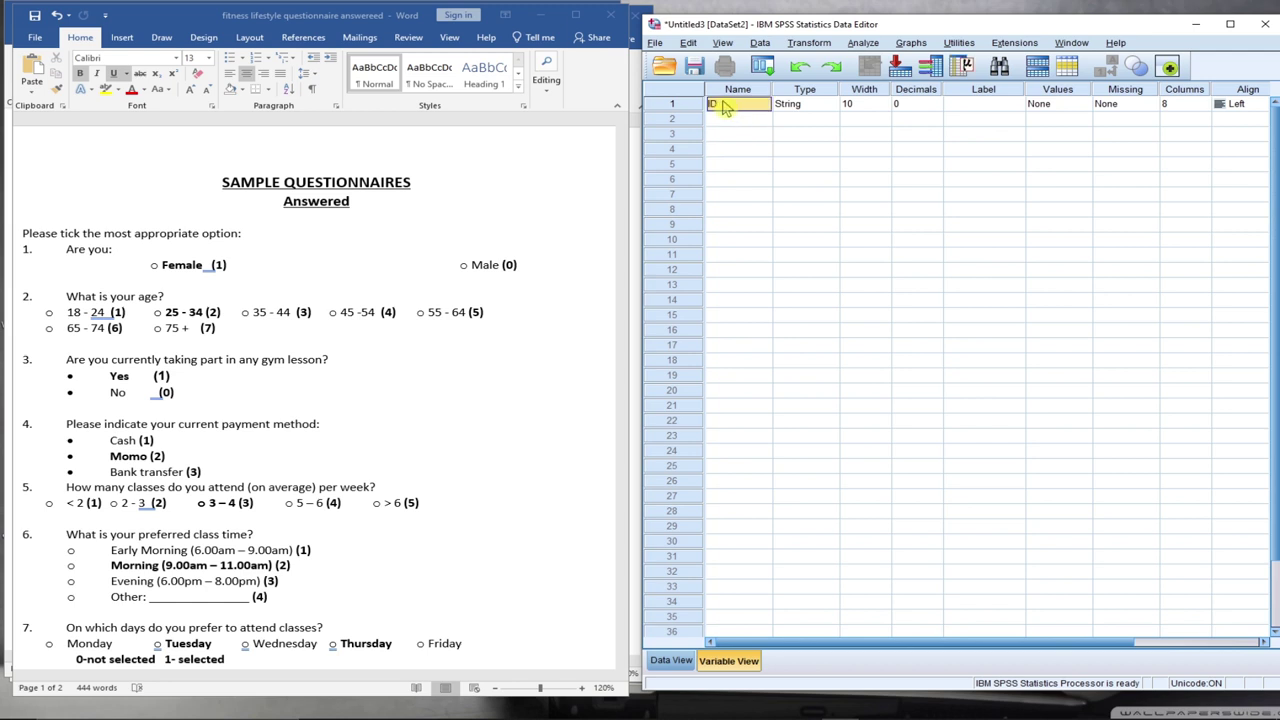
{"action": "left_click", "coordinate": [785, 106]}
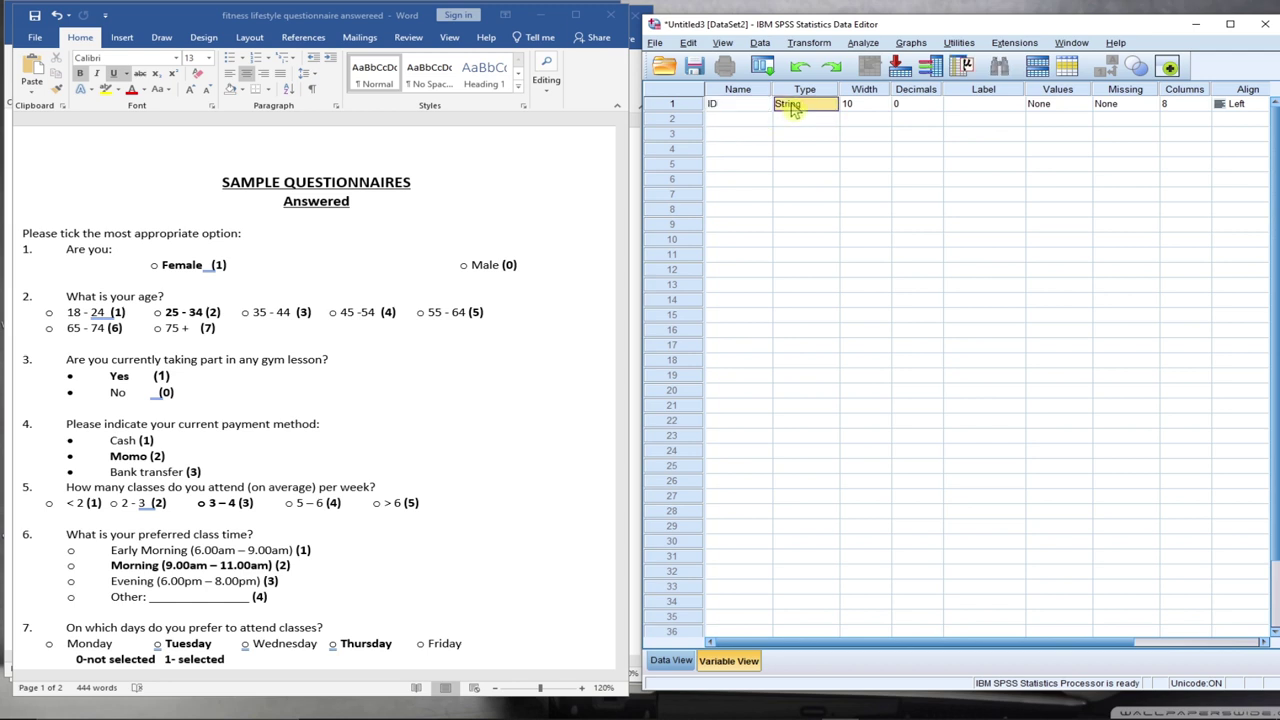
{"action": "left_click", "coordinate": [831, 104]}
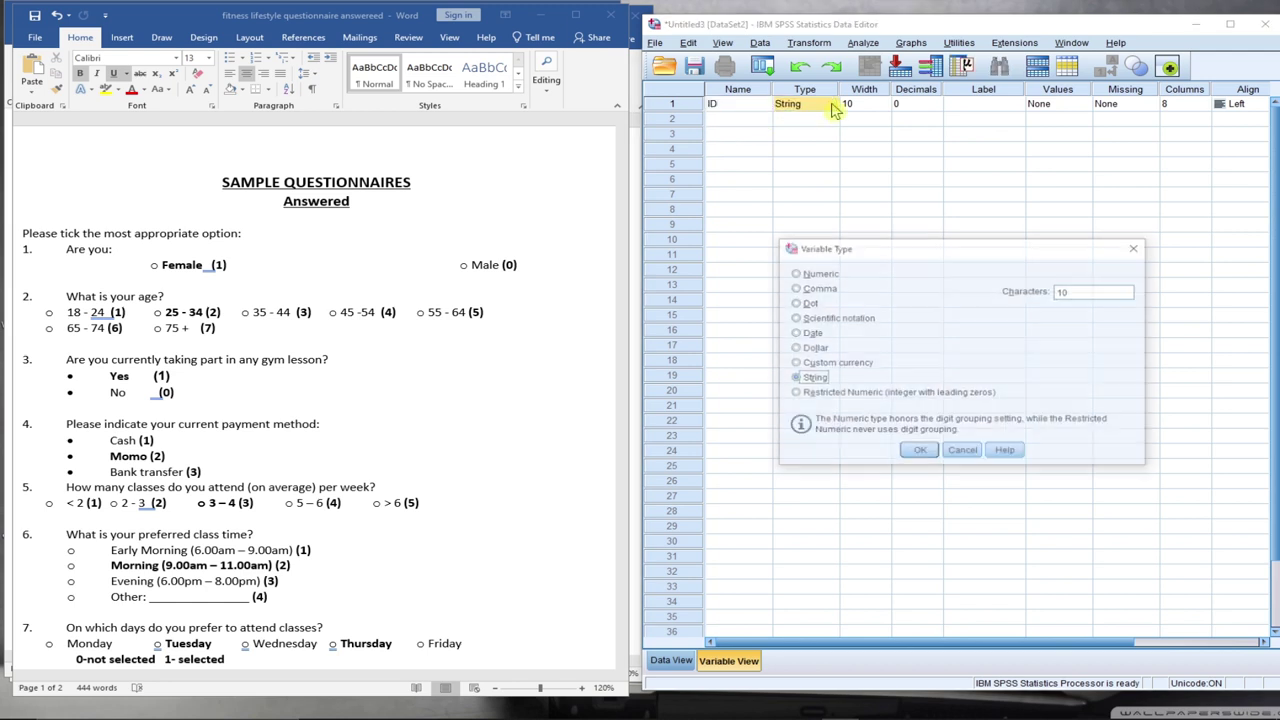
{"action": "left_click", "coordinate": [818, 274]}
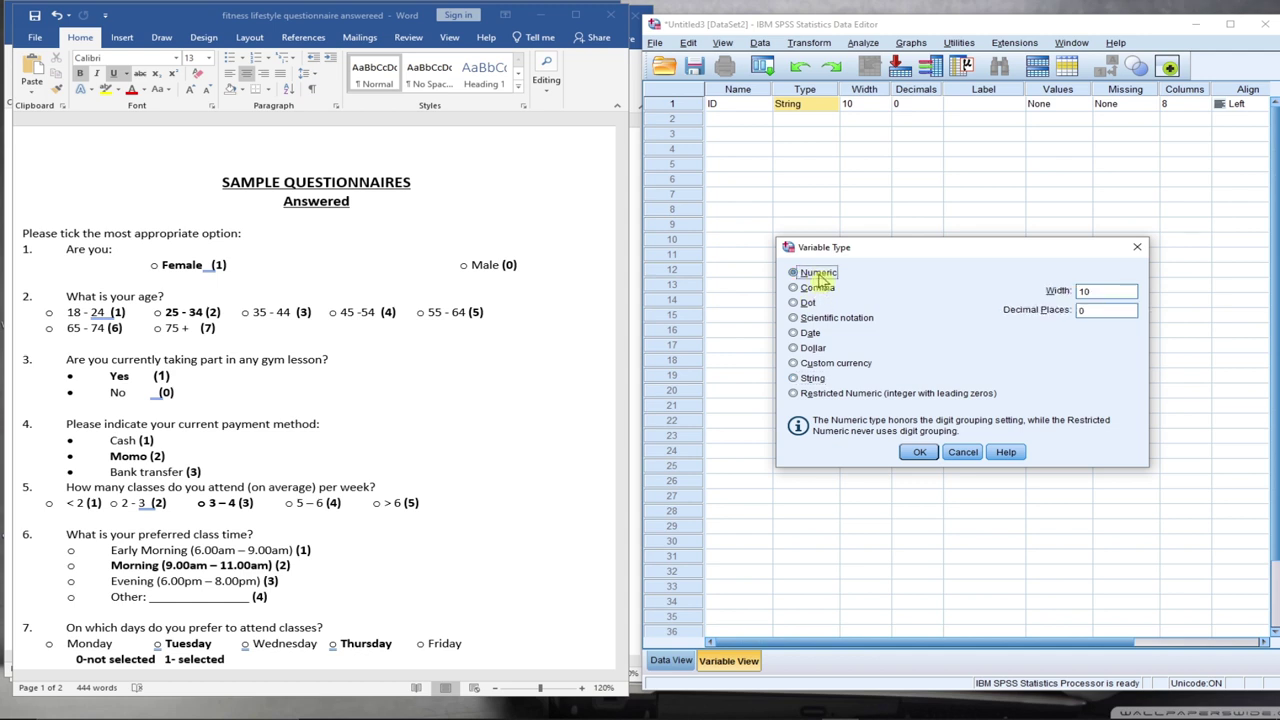
{"action": "left_click", "coordinate": [920, 452]}
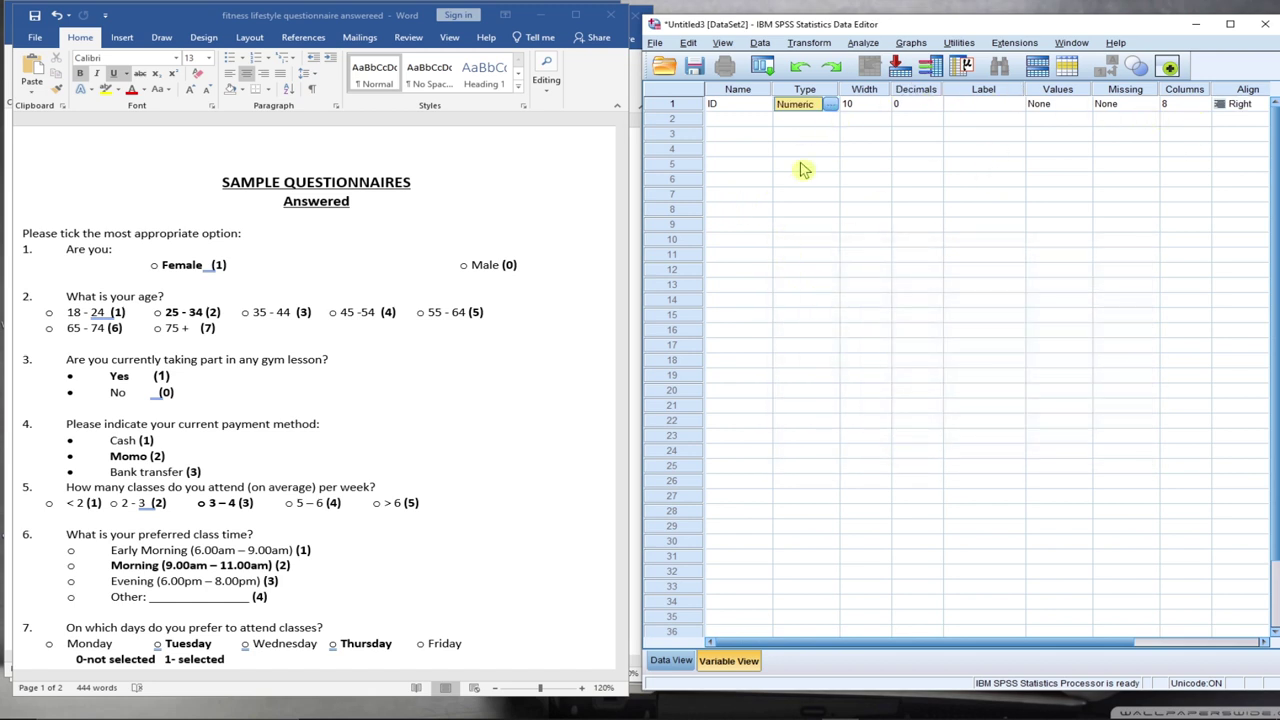
Add a second variable named Q1 in the row below ID
{"action": "left_click", "coordinate": [739, 121]}
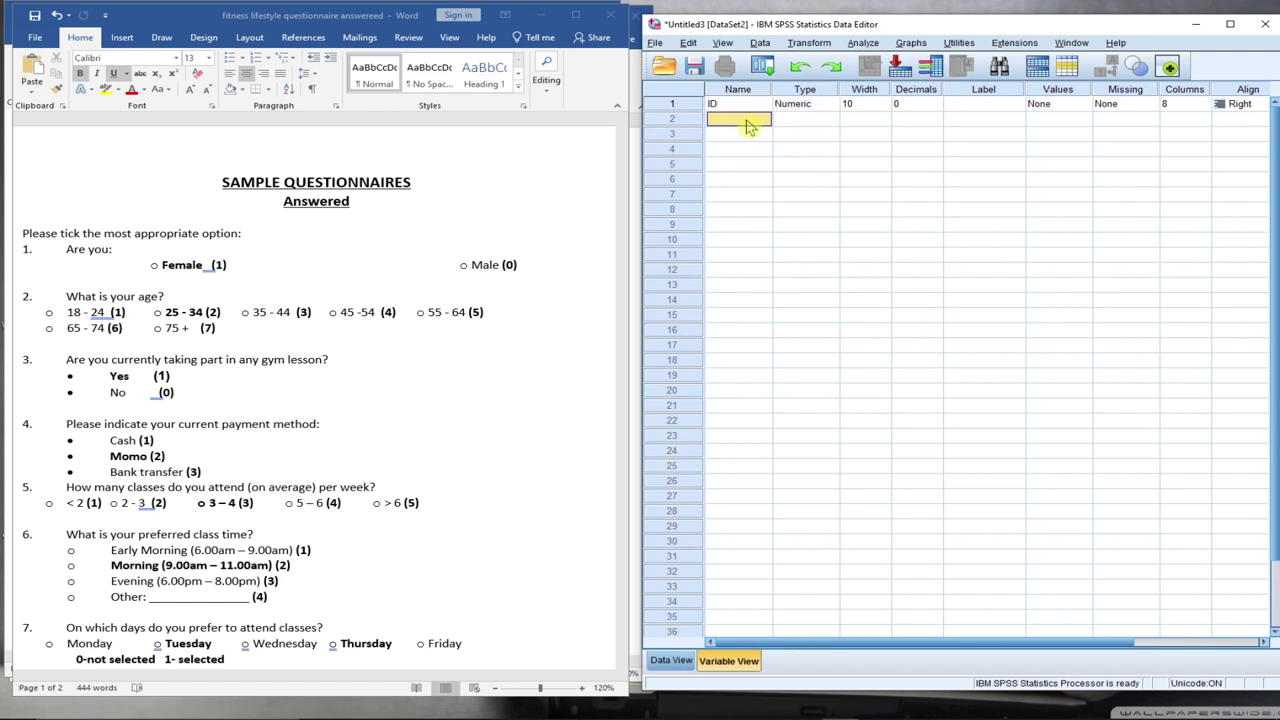
{"action": "type", "text": "Q"}
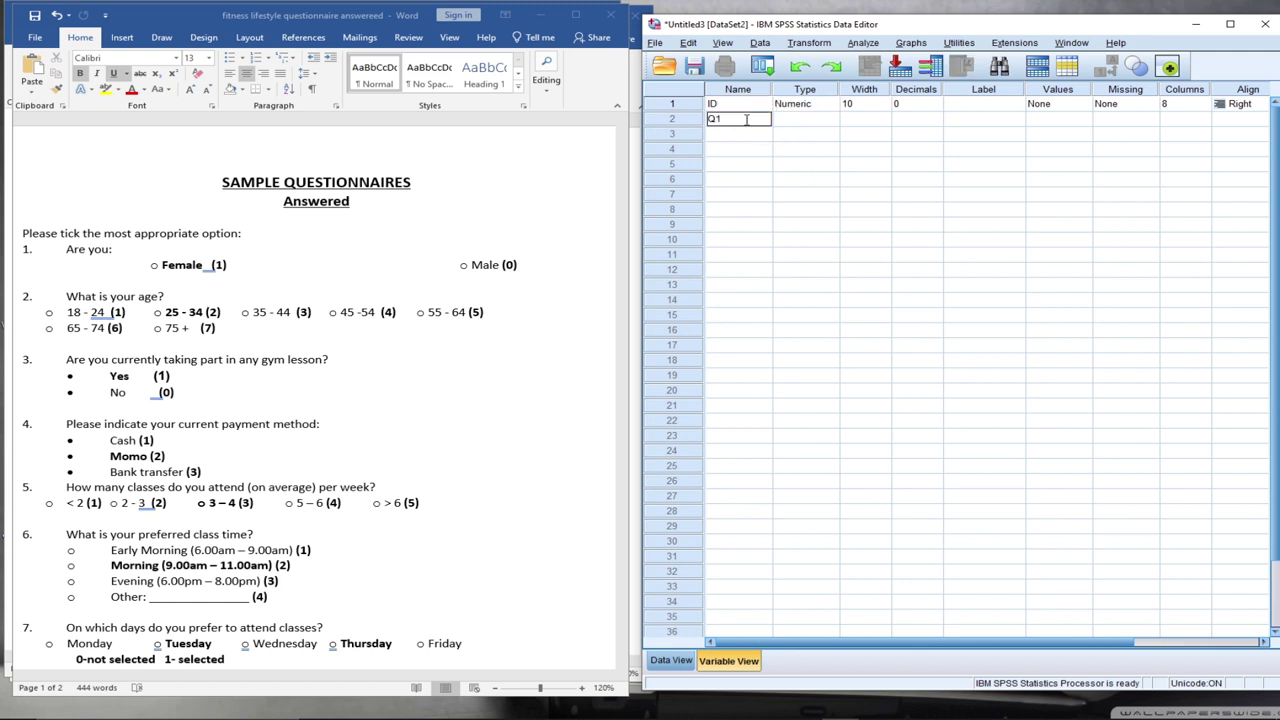
{"action": "type", "text": "1"}
{"action": "key", "text": "Tab"}
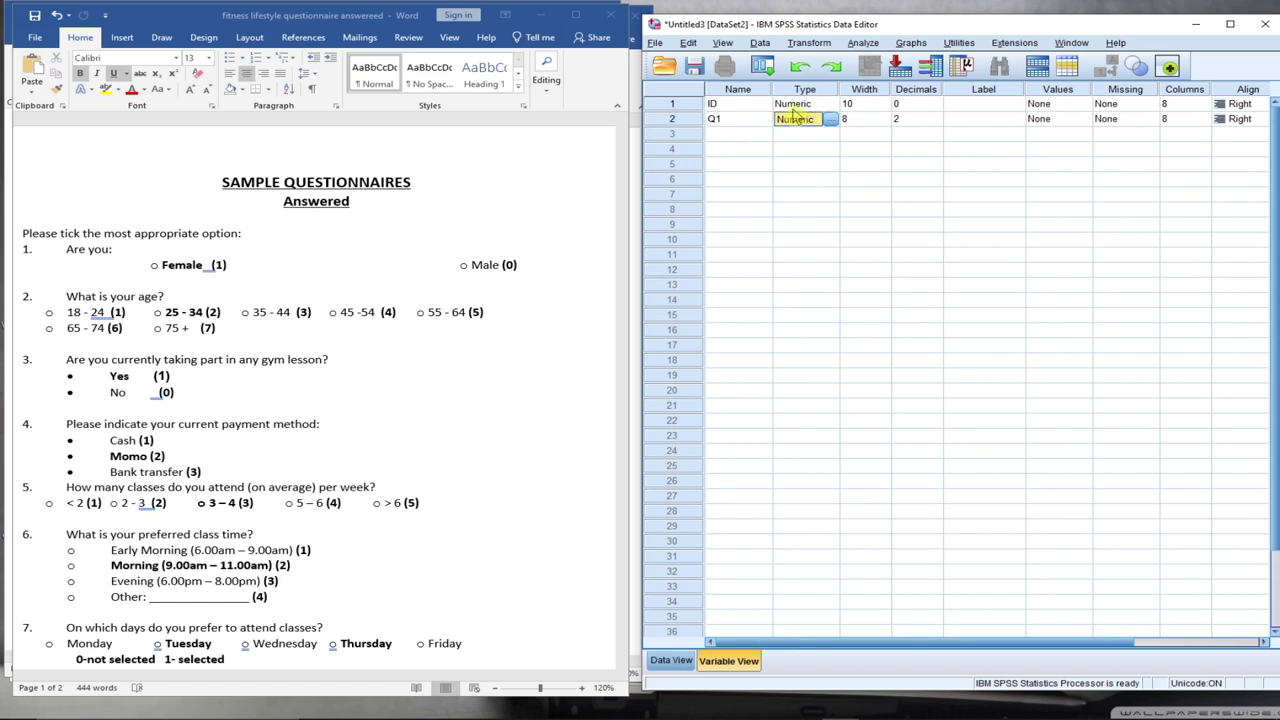
{"action": "left_click", "coordinate": [830, 119]}
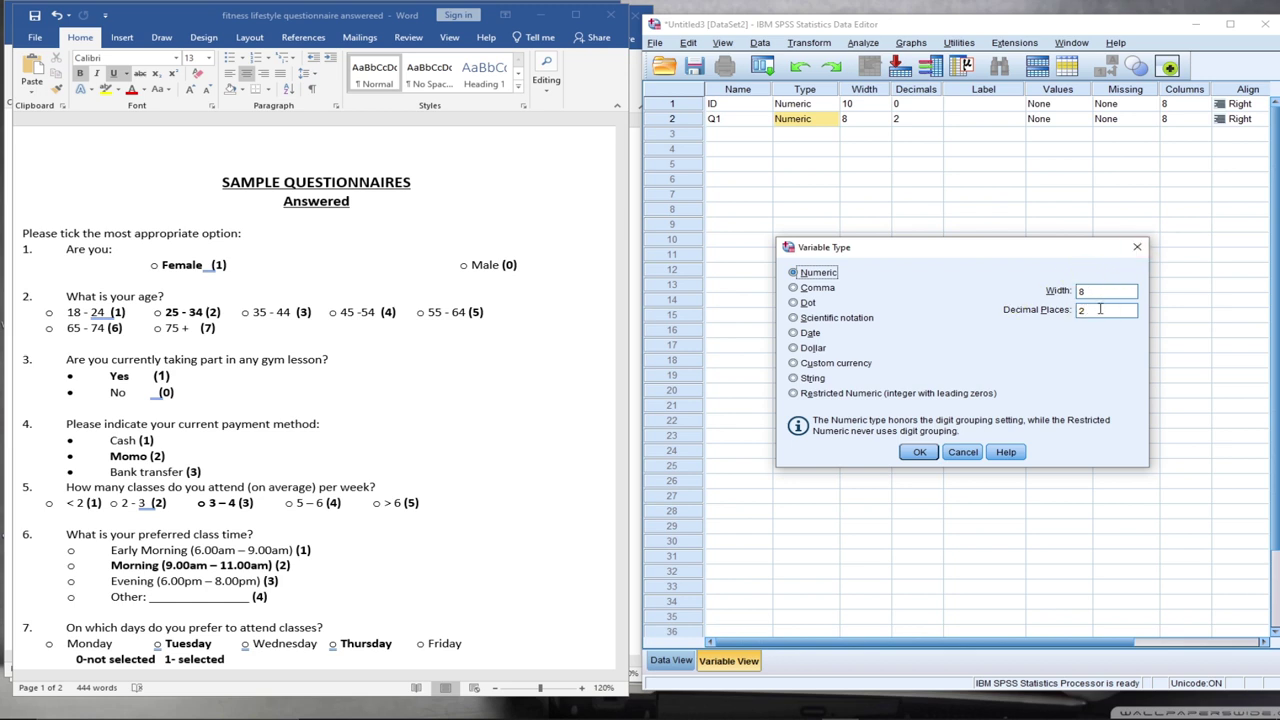
{"action": "left_click_drag", "start_coordinate": [1094, 309], "coordinate": [1072, 316]}
{"action": "left_click", "coordinate": [1137, 247]}
Change the code after Male in question 1 of the answered questionnaire to 2
{"action": "left_click", "coordinate": [513, 265]}
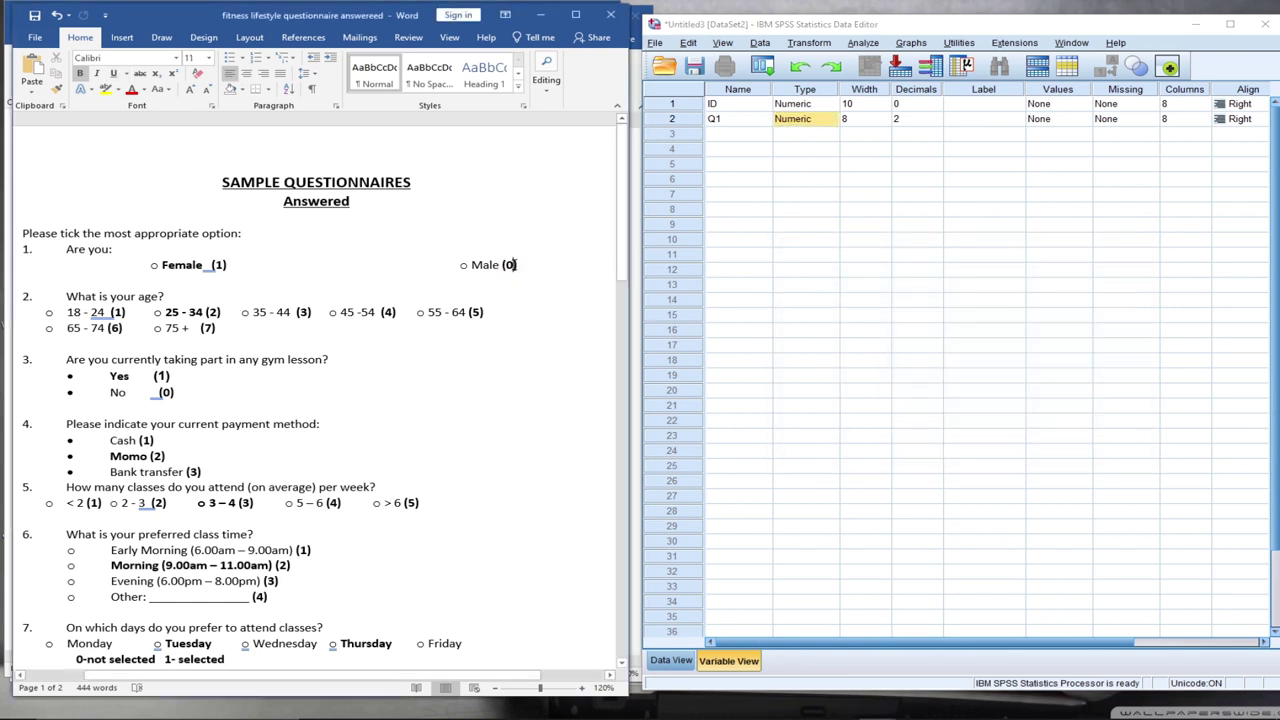
{"action": "key", "text": "BackSpace"}
{"action": "type", "text": "2"}
{"action": "left_click", "coordinate": [187, 283]}
Set the Q1 variable's decimal places to 0 in its variable type settings
{"action": "left_click", "coordinate": [826, 122]}
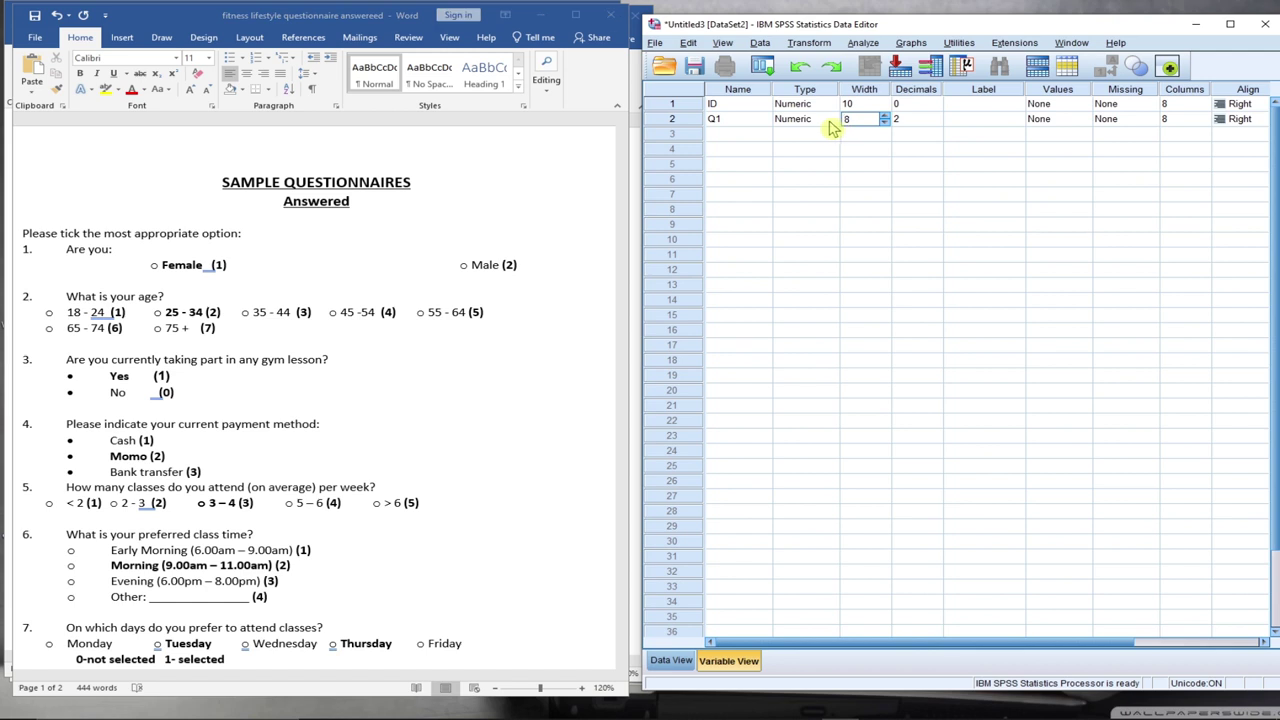
{"action": "left_click", "coordinate": [829, 120]}
{"action": "double_click", "coordinate": [1082, 311]}
{"action": "type", "text": "0"}
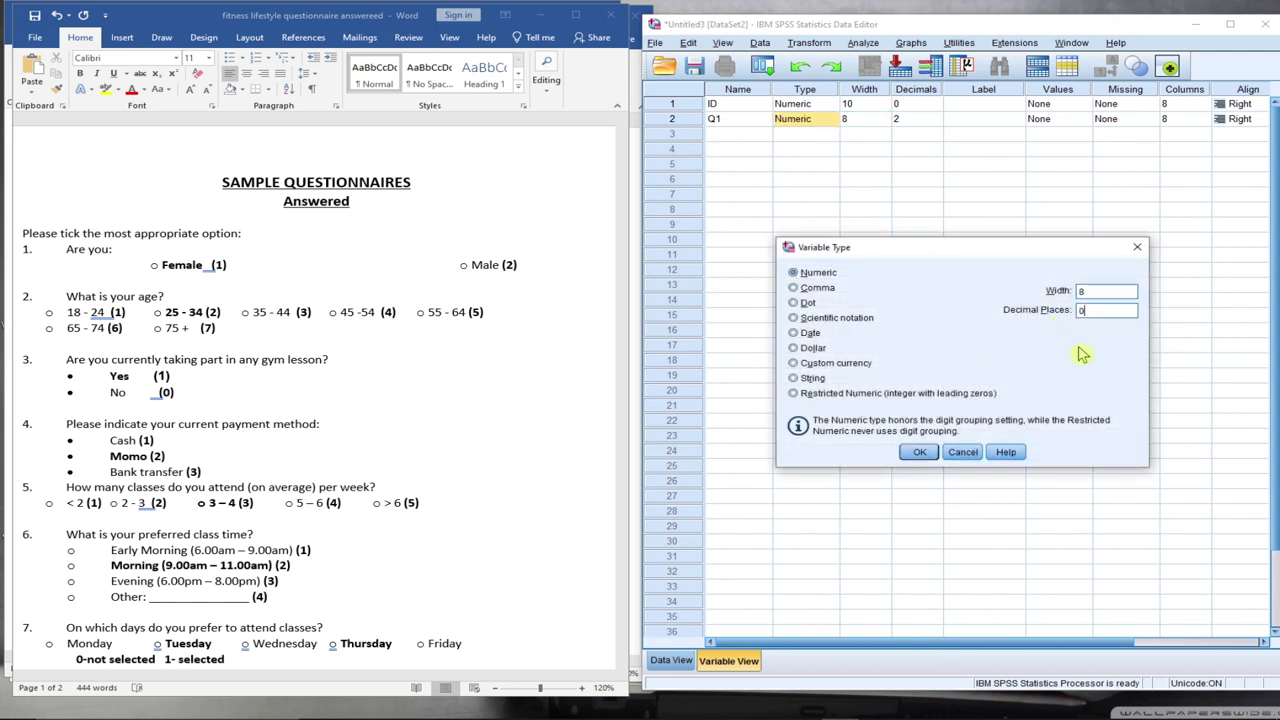
{"action": "left_click", "coordinate": [918, 454]}
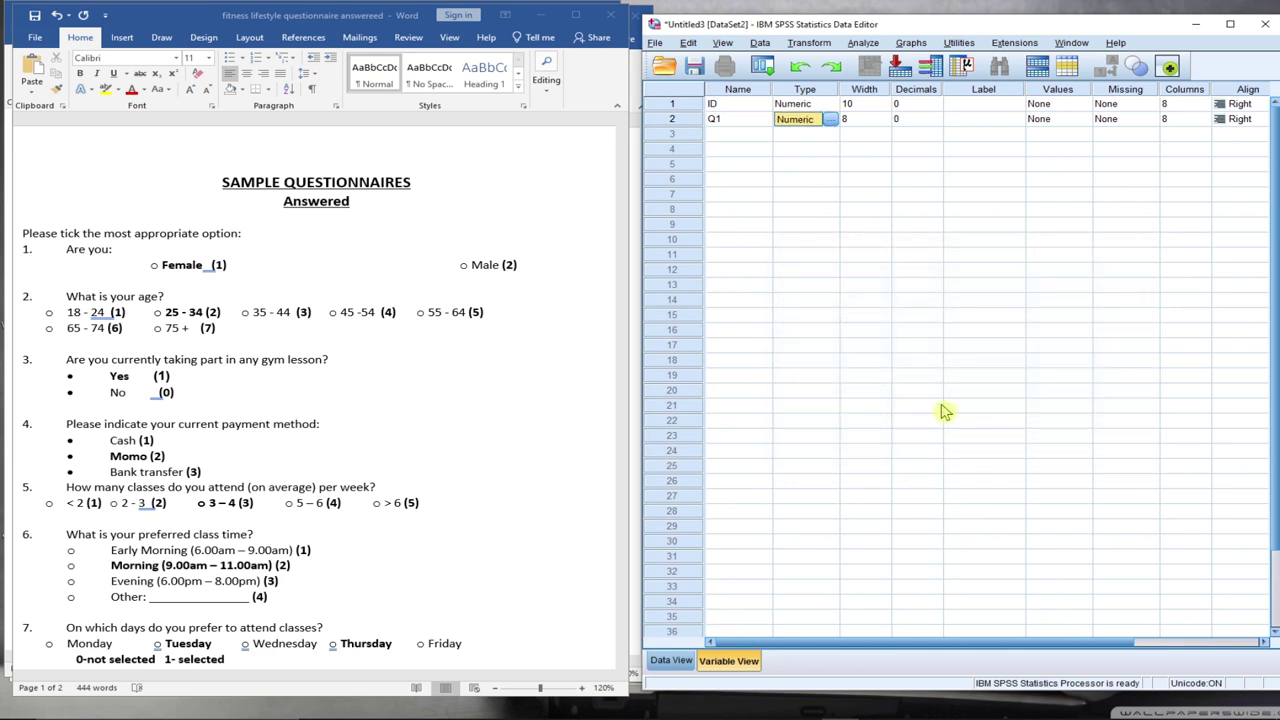
Give the Q1 variable the label "Gender"
{"action": "left_click", "coordinate": [984, 120]}
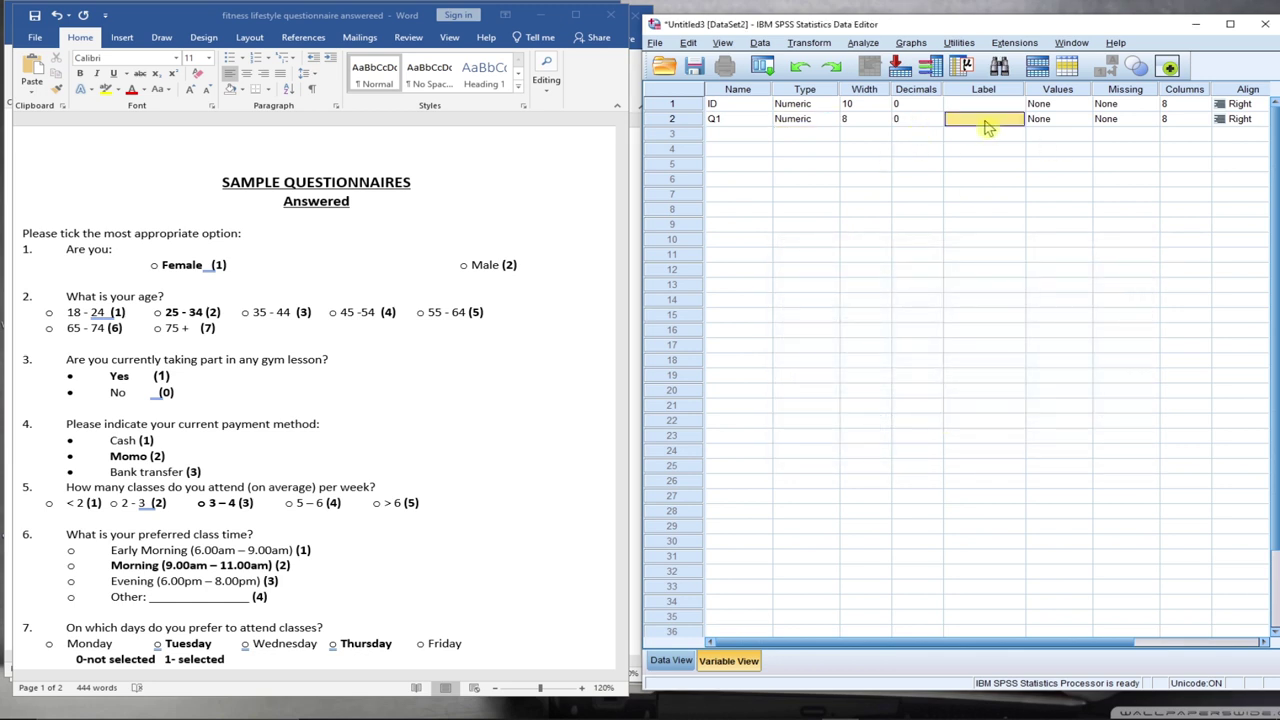
{"action": "left_click", "coordinate": [984, 120]}
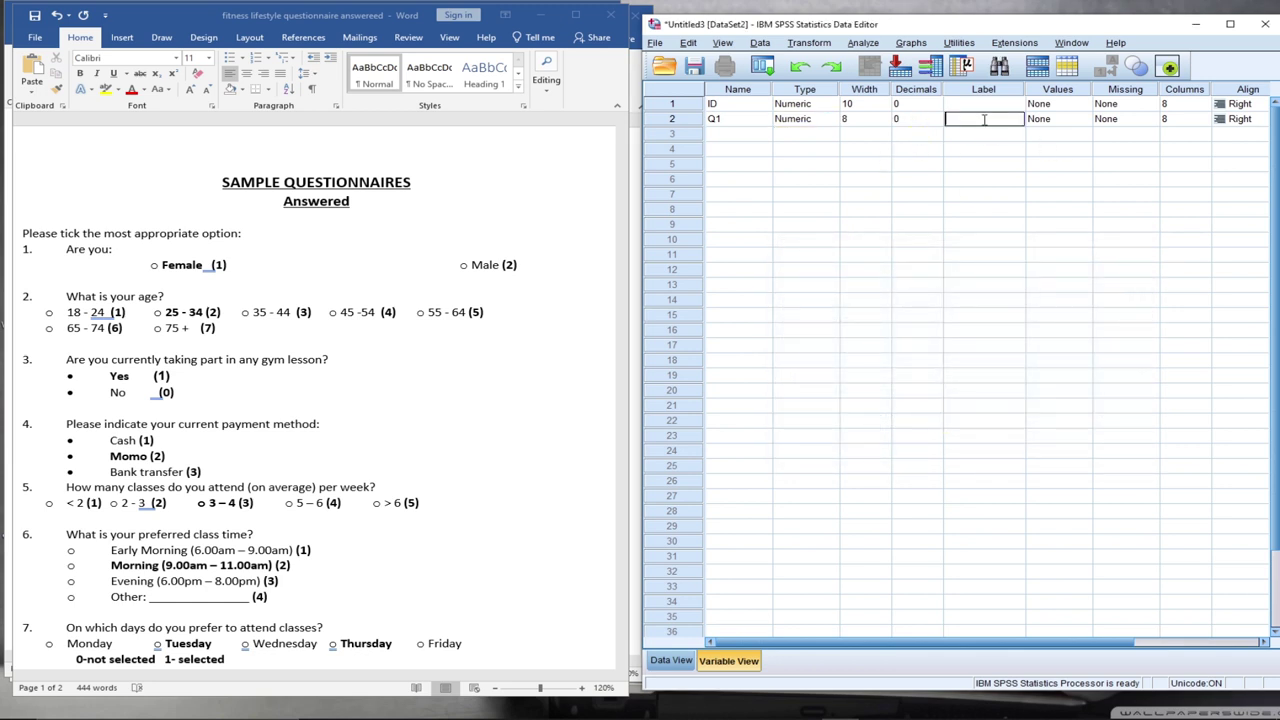
{"action": "type", "text": "Gender"}
{"action": "key", "text": "Return"}
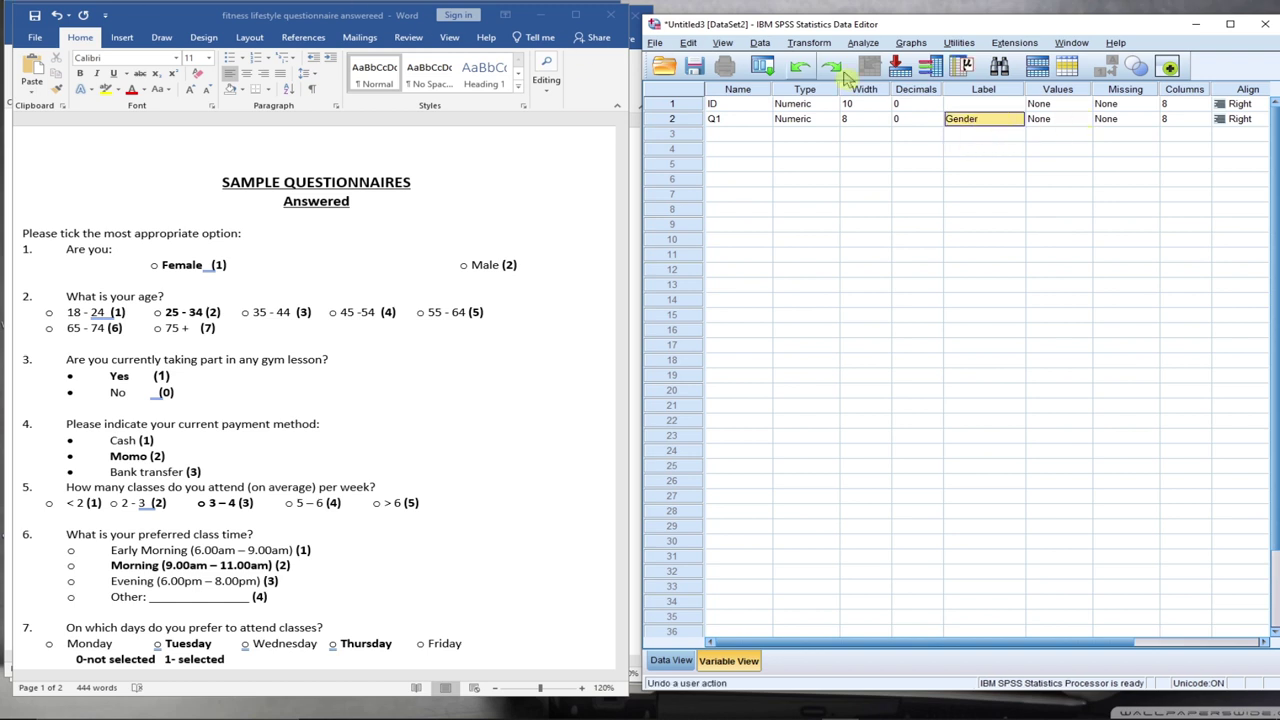
Add a value label to the Q1 variable that defines 1 as "Female"
{"action": "left_click", "coordinate": [1050, 122]}
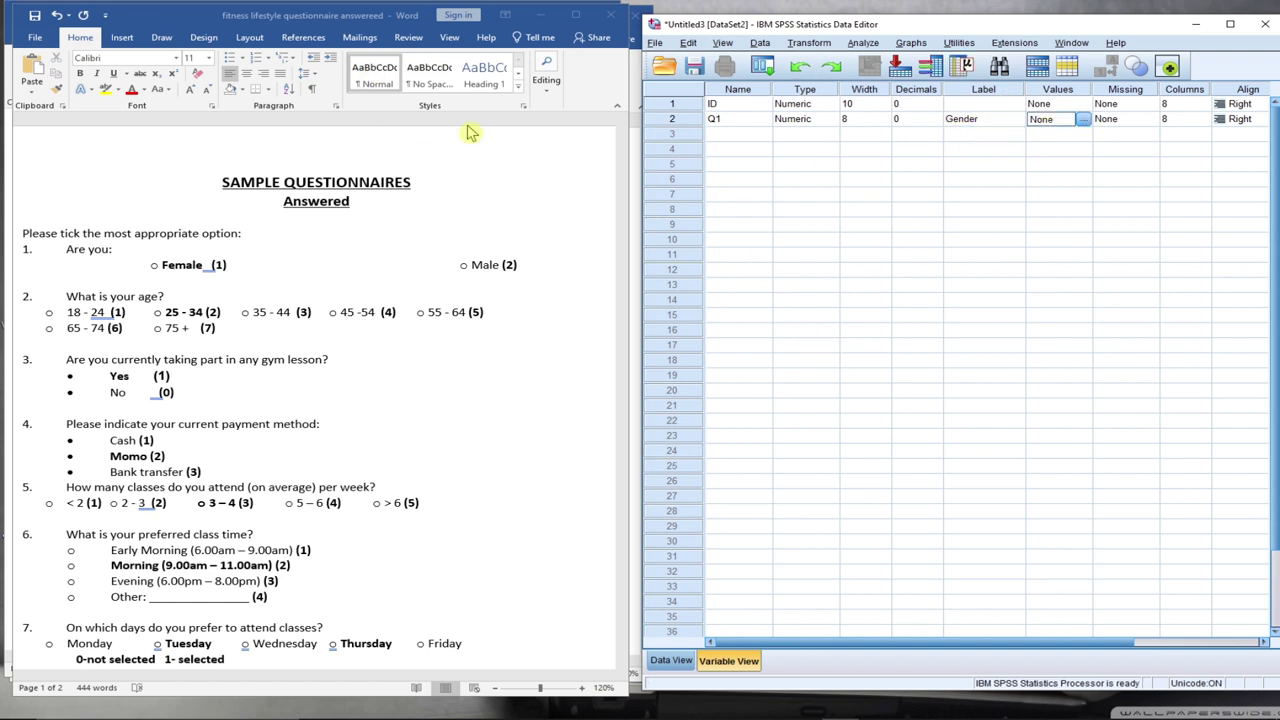
{"action": "left_click", "coordinate": [1083, 119]}
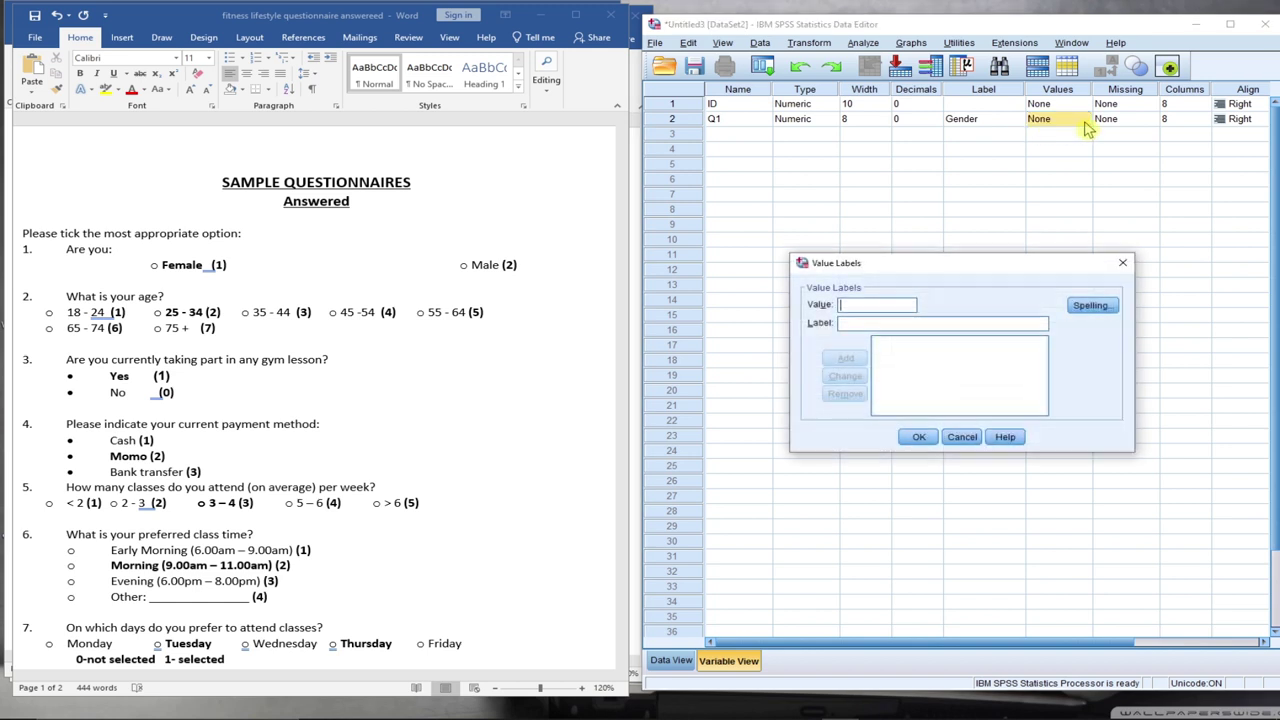
{"action": "type", "text": "1"}
{"action": "left_click", "coordinate": [873, 325]}
{"action": "type", "text": "Female"}
{"action": "left_click", "coordinate": [862, 357]}
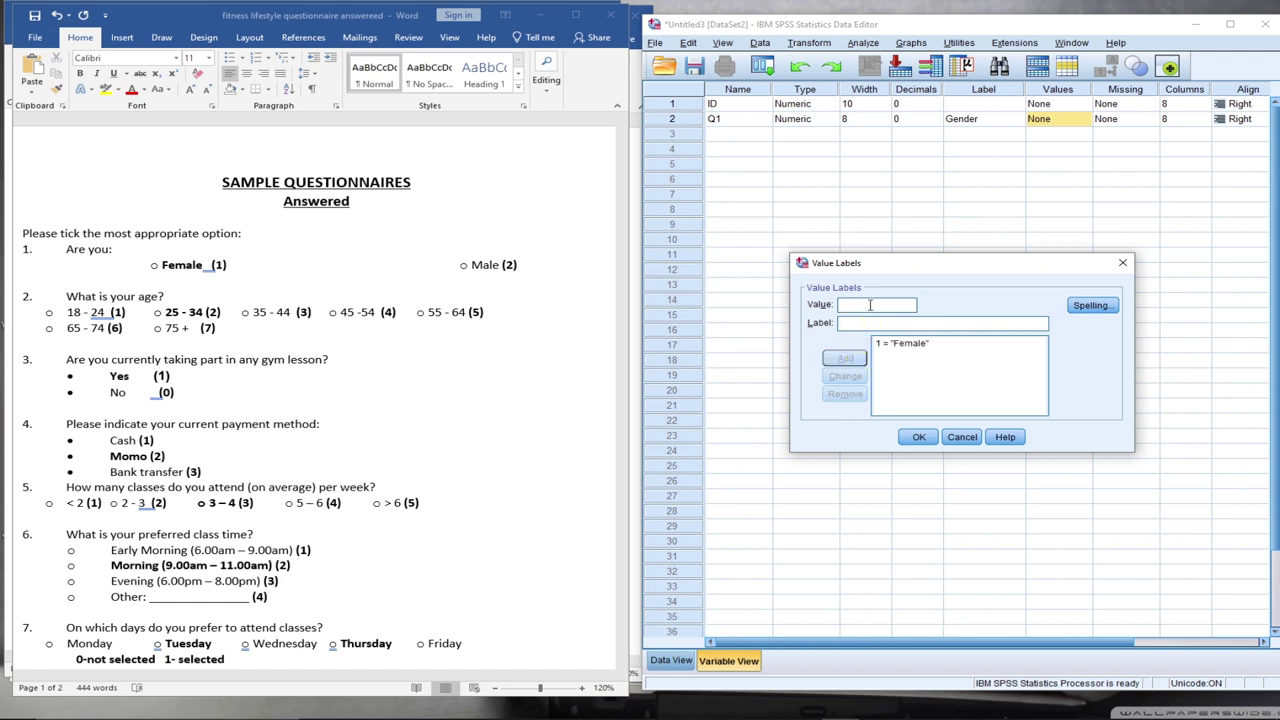
Add a value label defining 2 as "Male" to the Q1 variable and check the defined variables in the data view
{"action": "type", "text": "2"}
{"action": "left_click", "coordinate": [873, 323]}
{"action": "type", "text": "Male"}
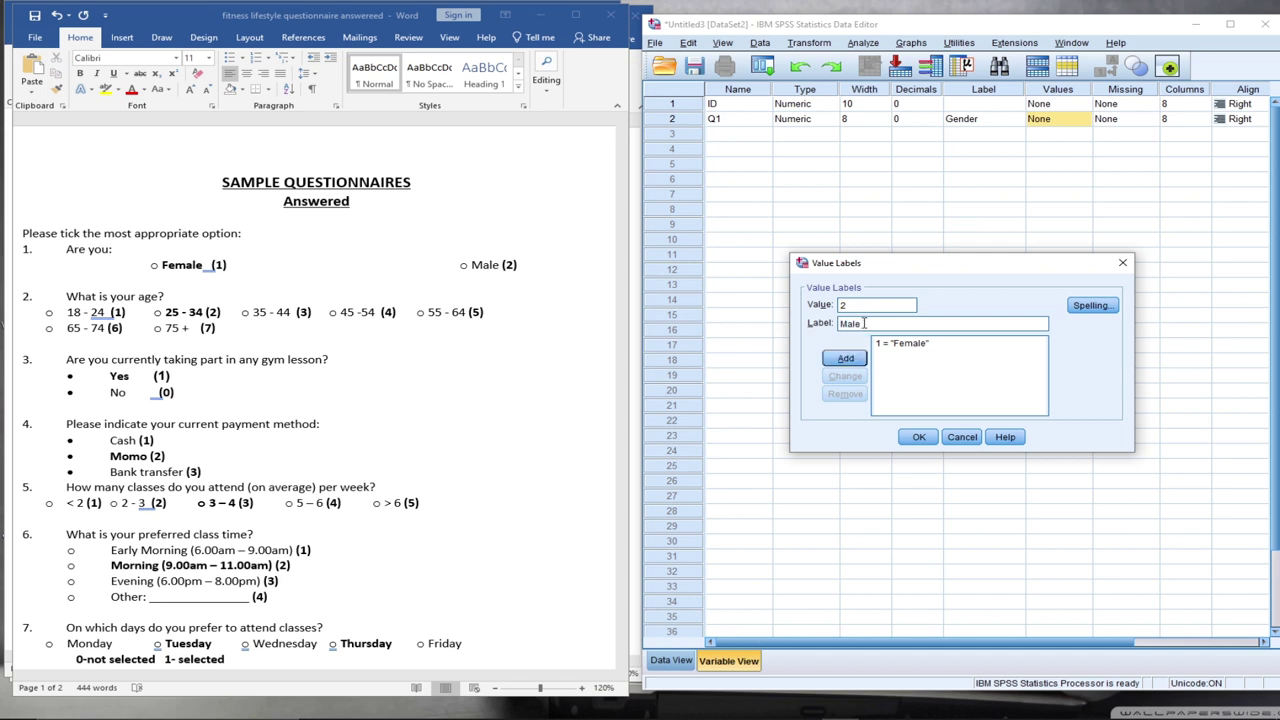
{"action": "left_click", "coordinate": [848, 360]}
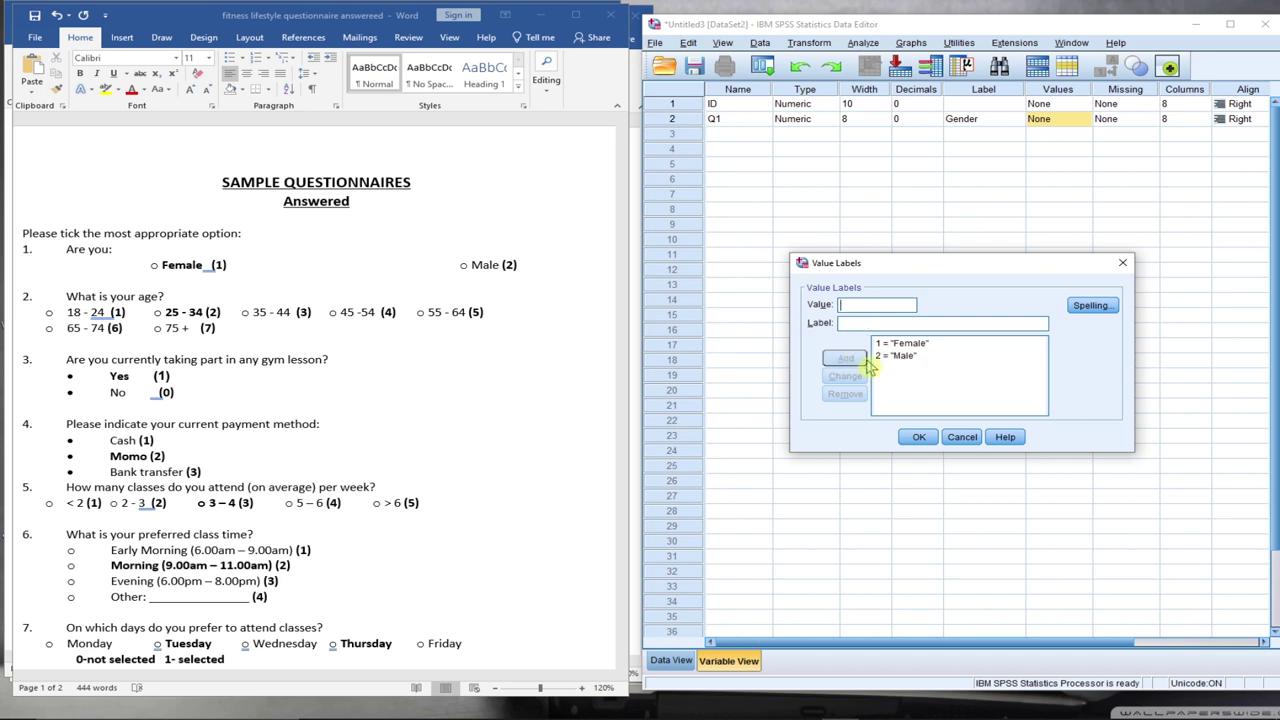
{"action": "left_click", "coordinate": [919, 437]}
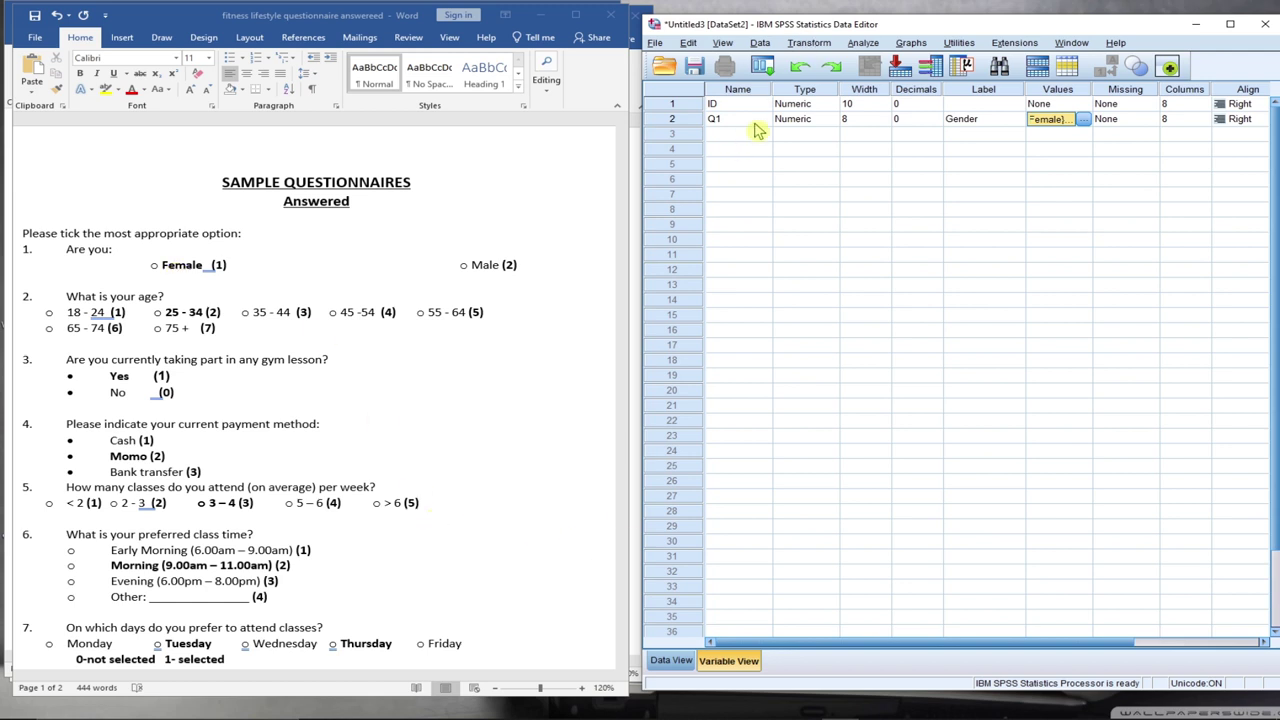
{"action": "left_click", "coordinate": [665, 664]}
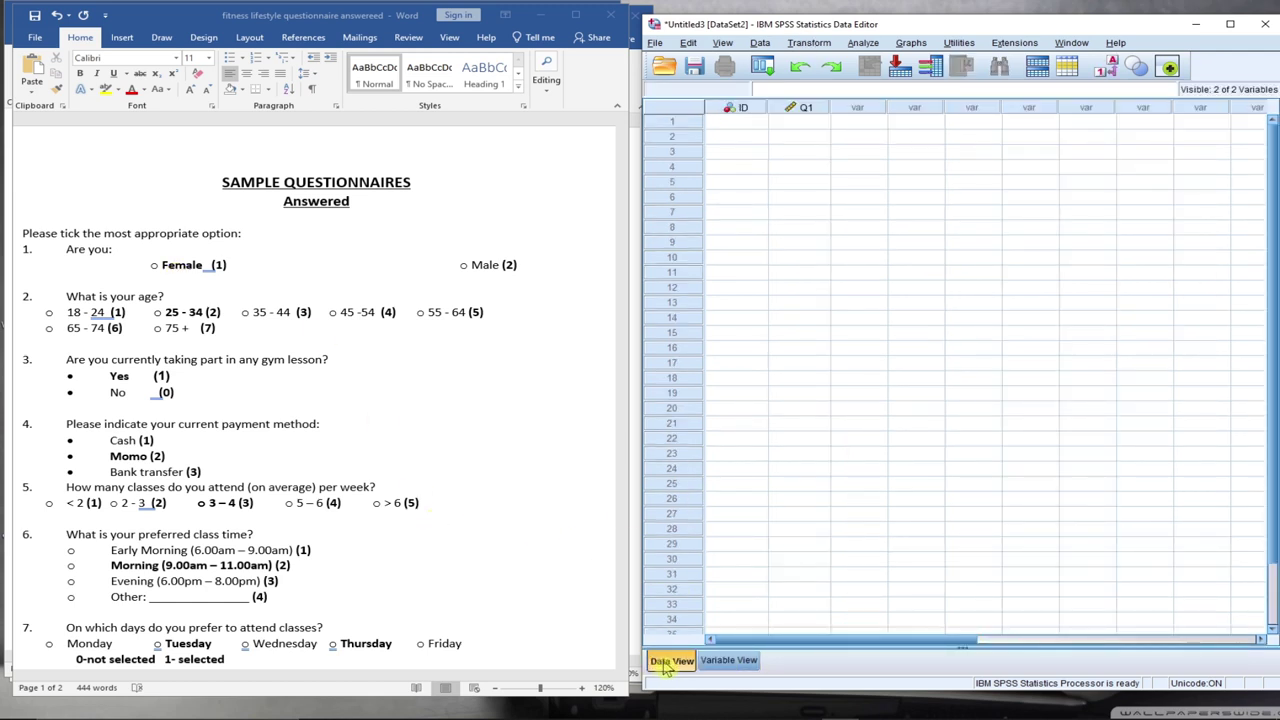
{"action": "left_click", "coordinate": [732, 662]}
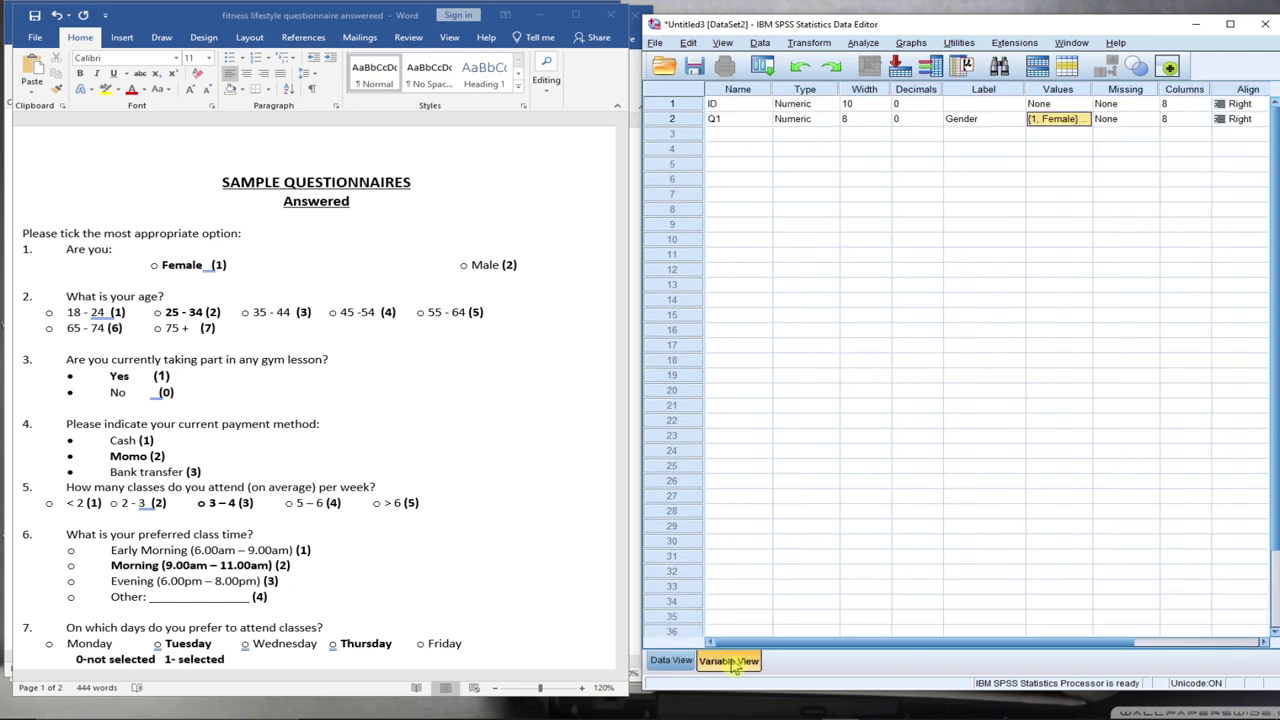
Add a numeric variable named Q2 in row 3 and set its decimal places to 0
{"action": "left_click", "coordinate": [731, 138]}
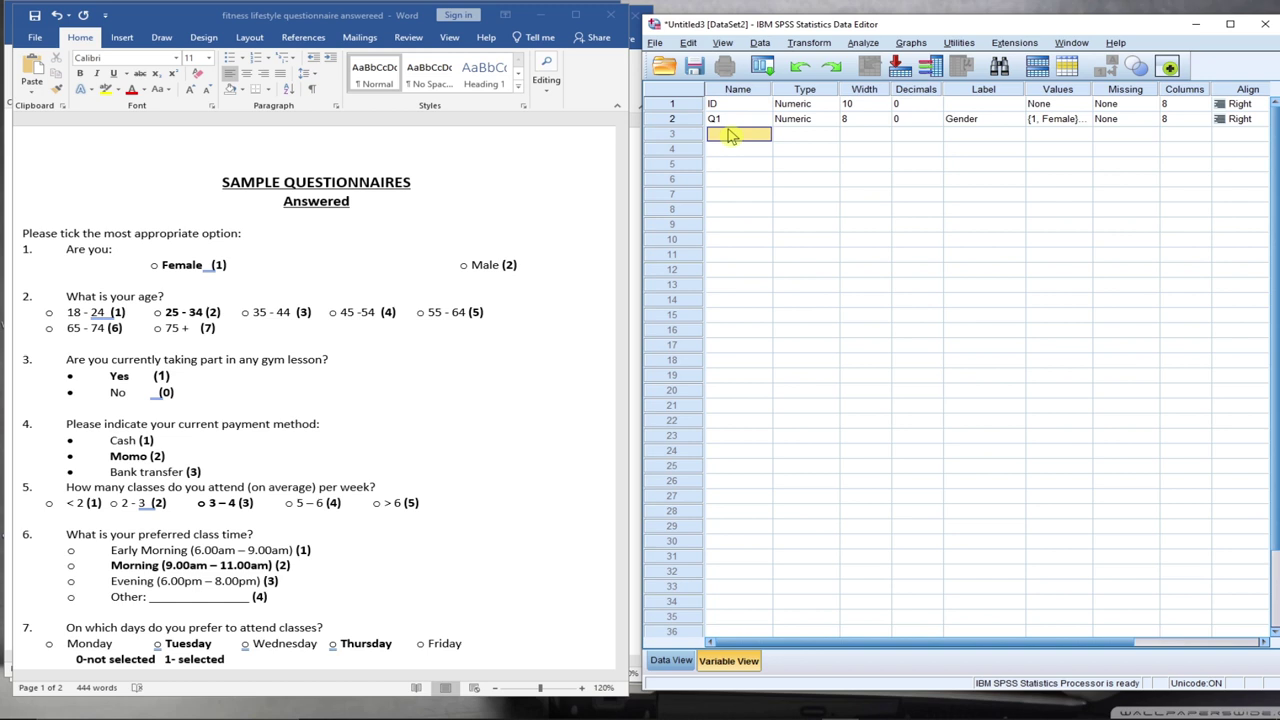
{"action": "type", "text": "Q2"}
{"action": "left_click", "coordinate": [800, 138]}
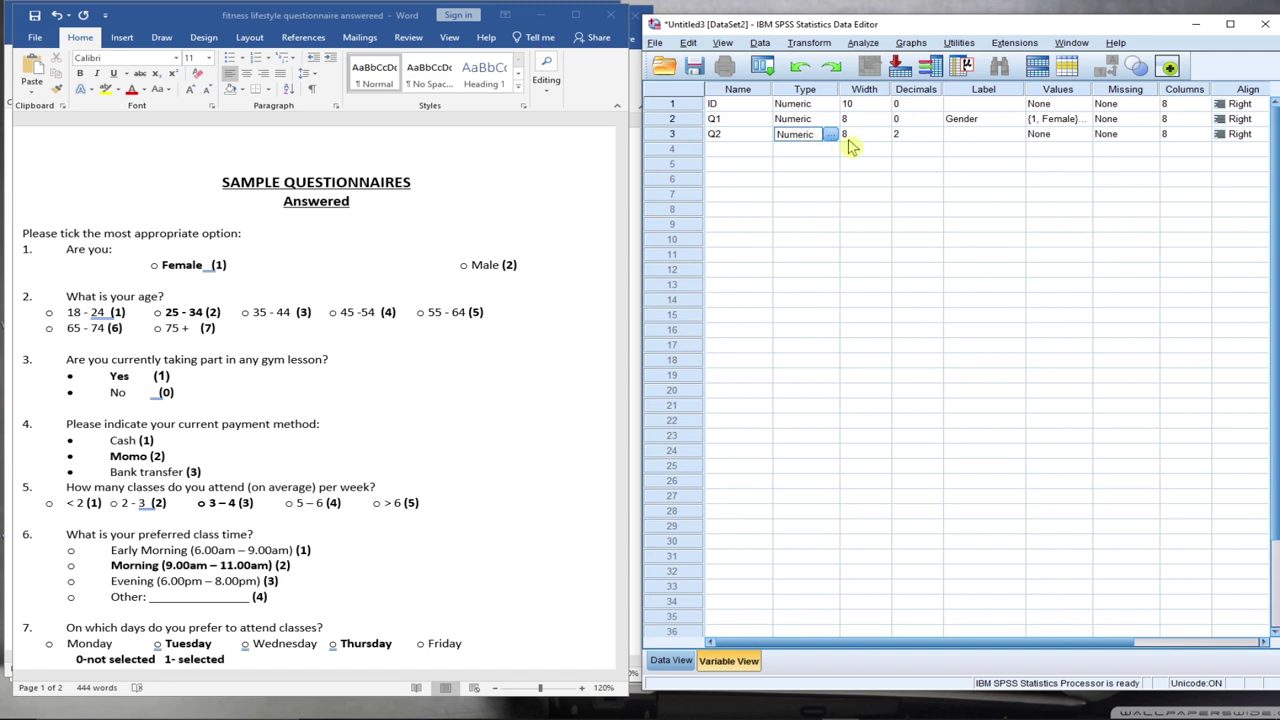
{"action": "left_click", "coordinate": [829, 136]}
{"action": "double_click", "coordinate": [1082, 311]}
{"action": "type", "text": "0"}
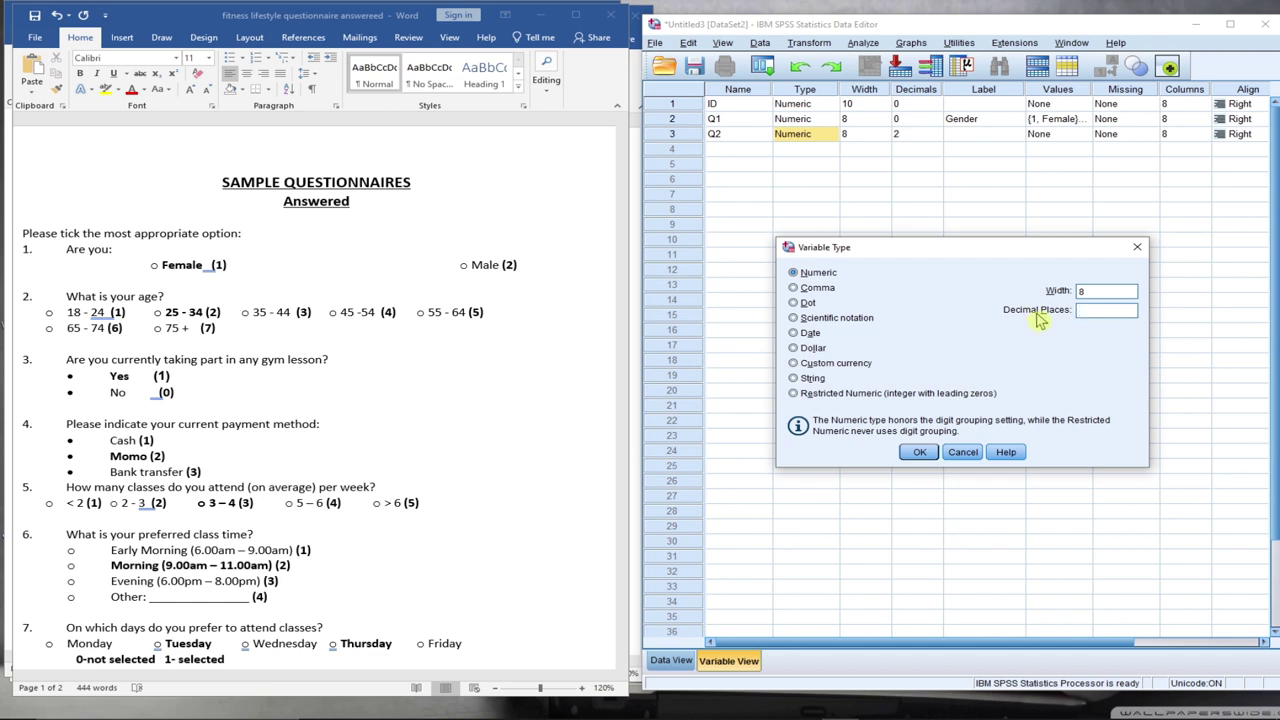
{"action": "left_click", "coordinate": [919, 452]}
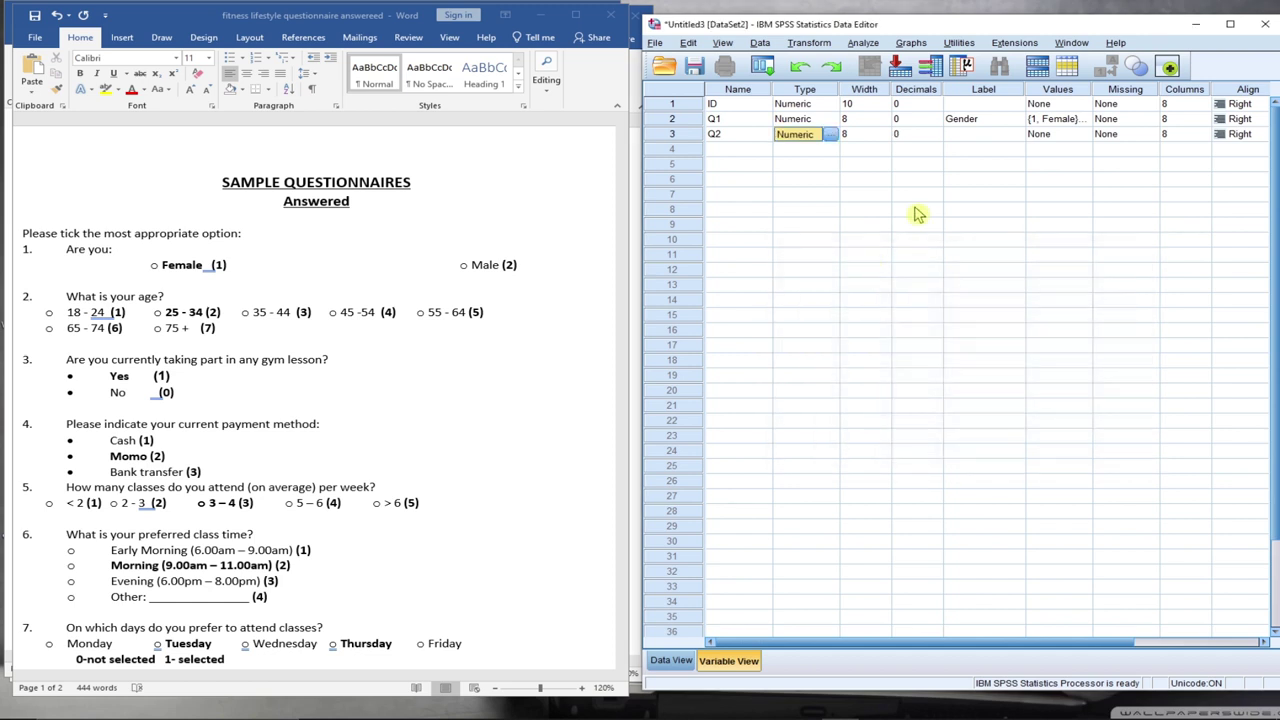
Give the Q2 variable the label "Age"
{"action": "left_click", "coordinate": [965, 140]}
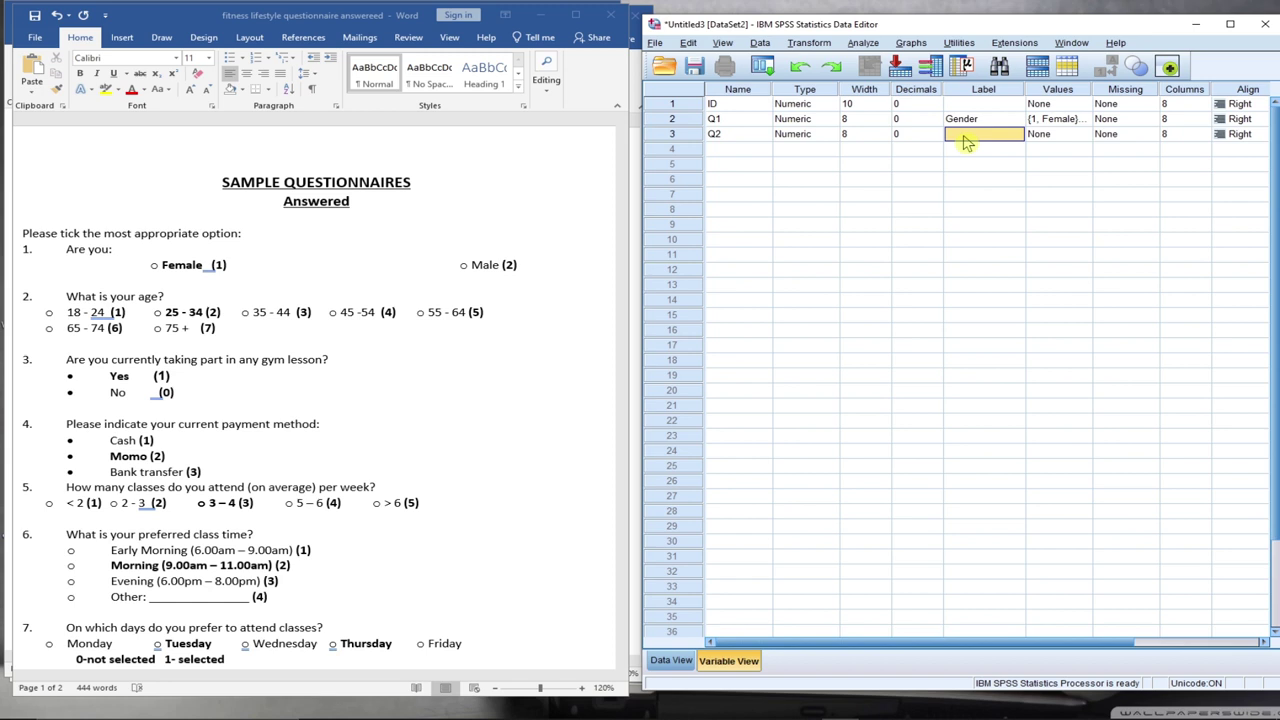
{"action": "type", "text": "AGe"}
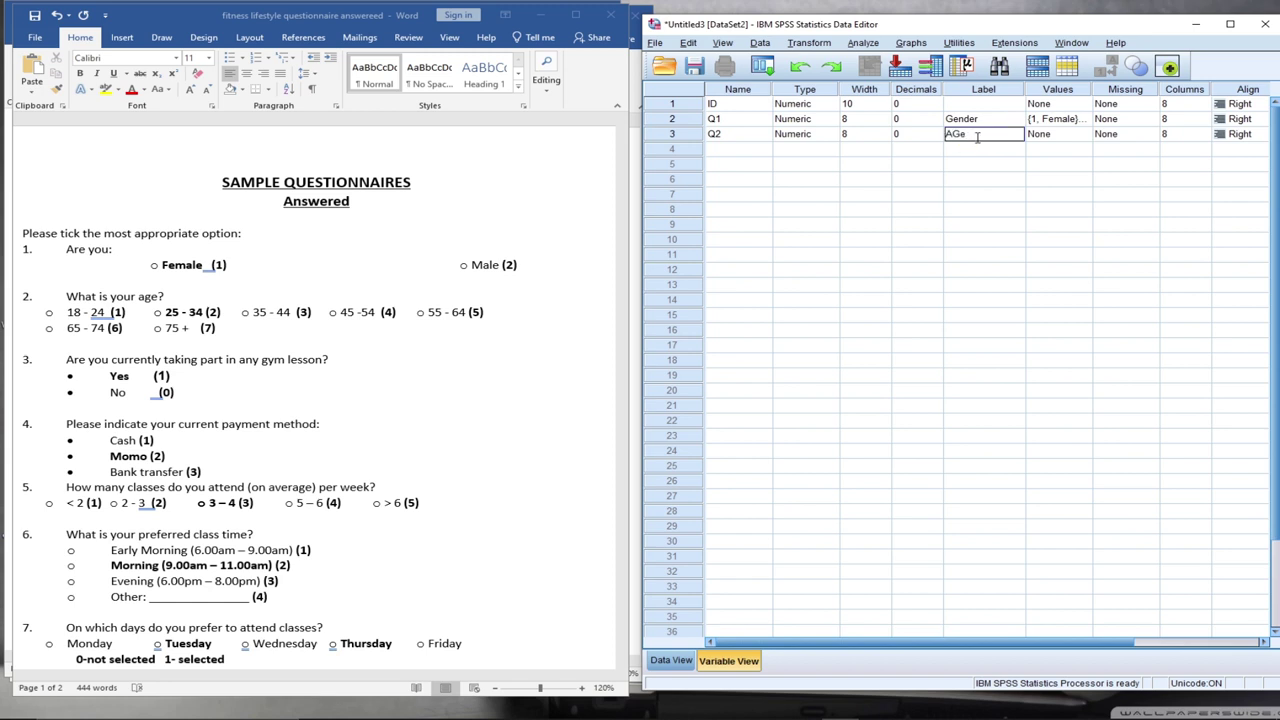
{"action": "key", "text": "BackSpace"}
{"action": "key", "text": "BackSpace"}
{"action": "type", "text": "ge"}
Add value labels to the Q2 variable that define 1 as "18-24" and 2 as "25-34"
{"action": "left_click", "coordinate": [1052, 136]}
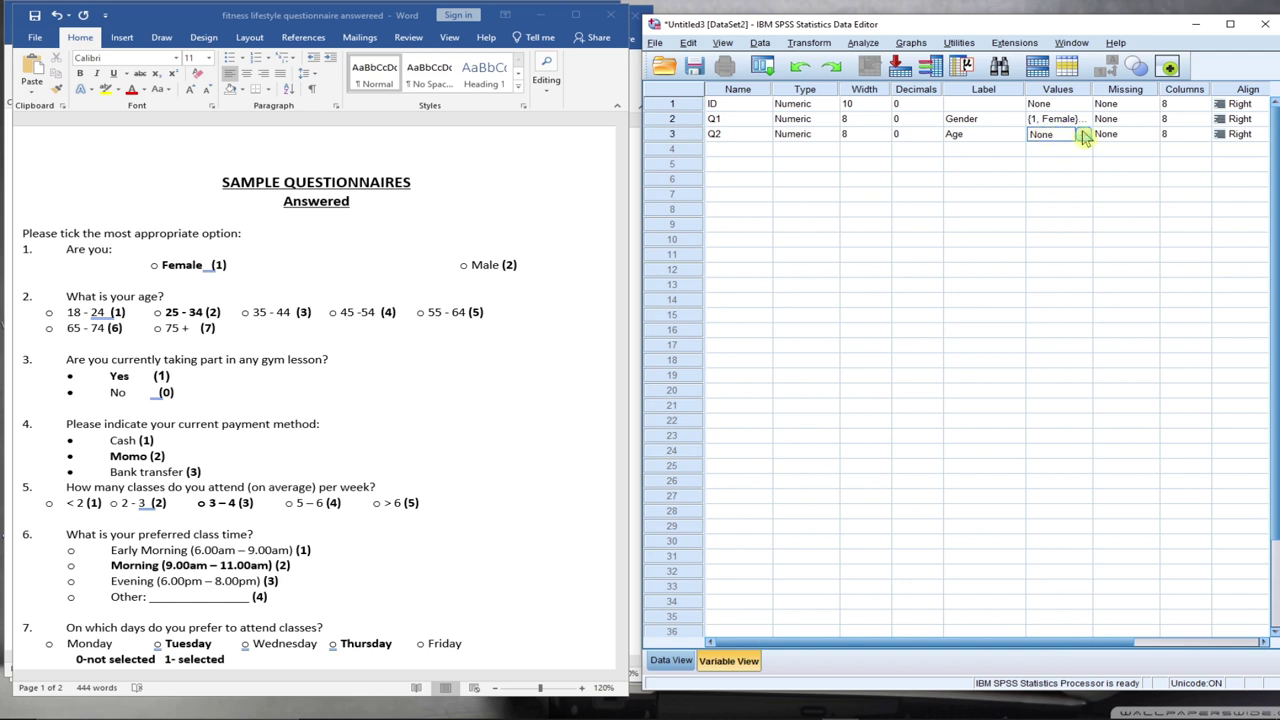
{"action": "left_click", "coordinate": [1083, 134]}
{"action": "left_click", "coordinate": [861, 303]}
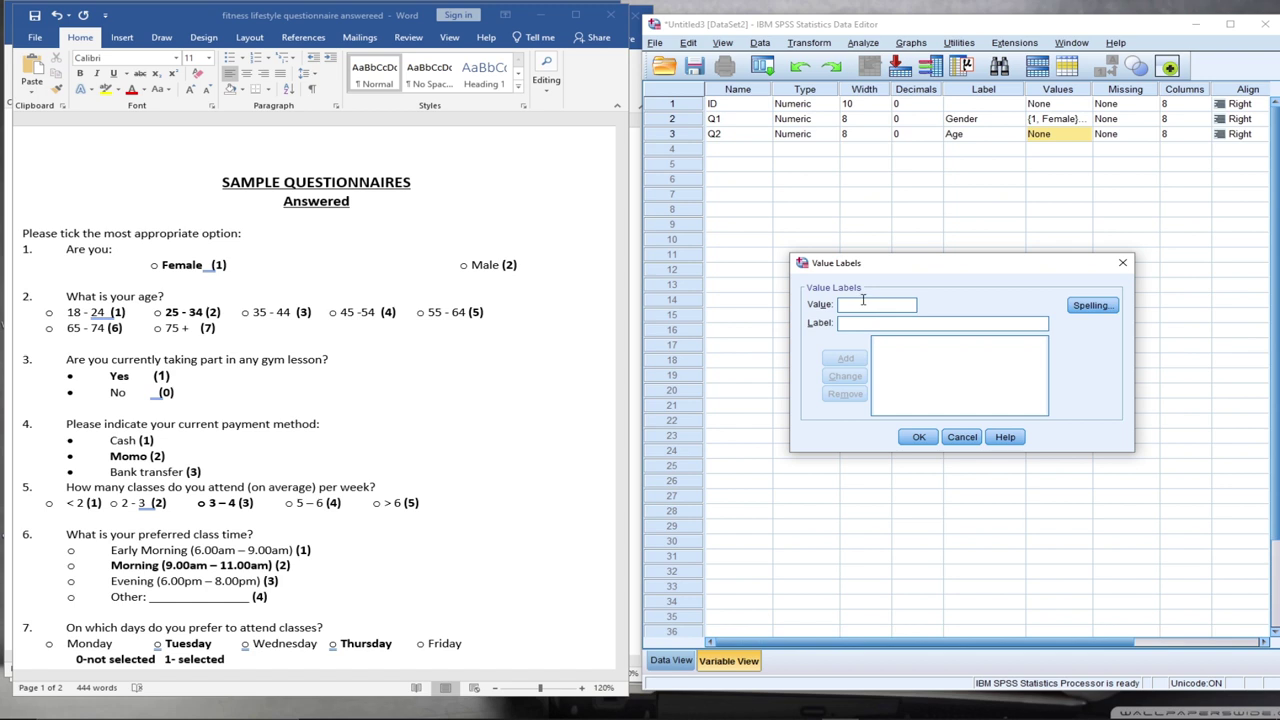
{"action": "type", "text": "1"}
{"action": "left_click", "coordinate": [862, 323]}
{"action": "type", "text": "18-"}
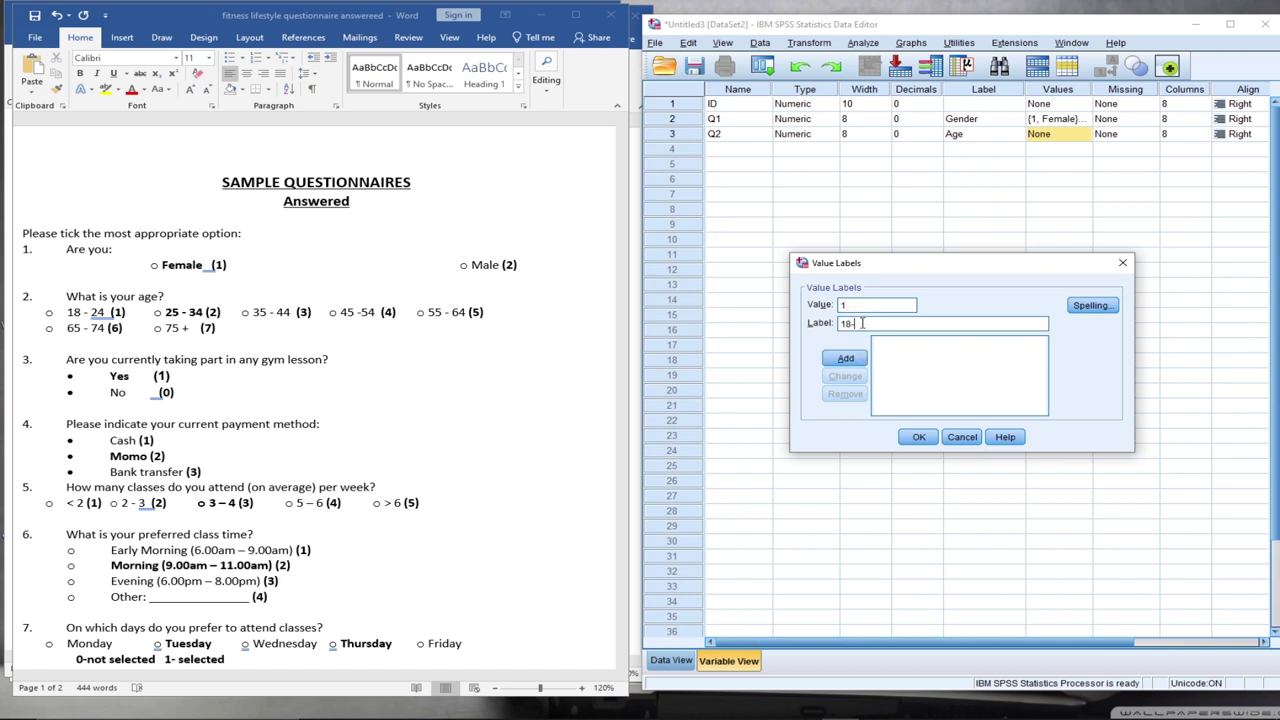
{"action": "type", "text": "24"}
{"action": "left_click", "coordinate": [846, 358]}
{"action": "left_click", "coordinate": [855, 304]}
{"action": "type", "text": "2"}
{"action": "left_click", "coordinate": [853, 322]}
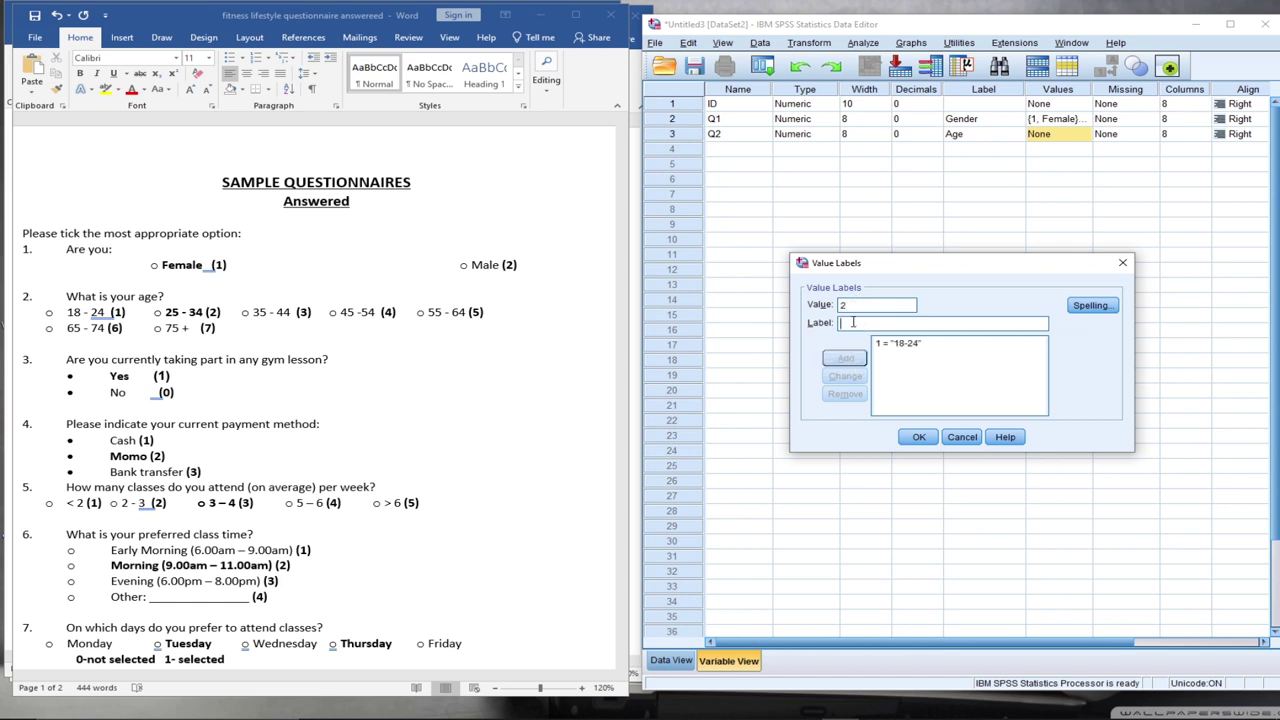
{"action": "type", "text": "25-34"}
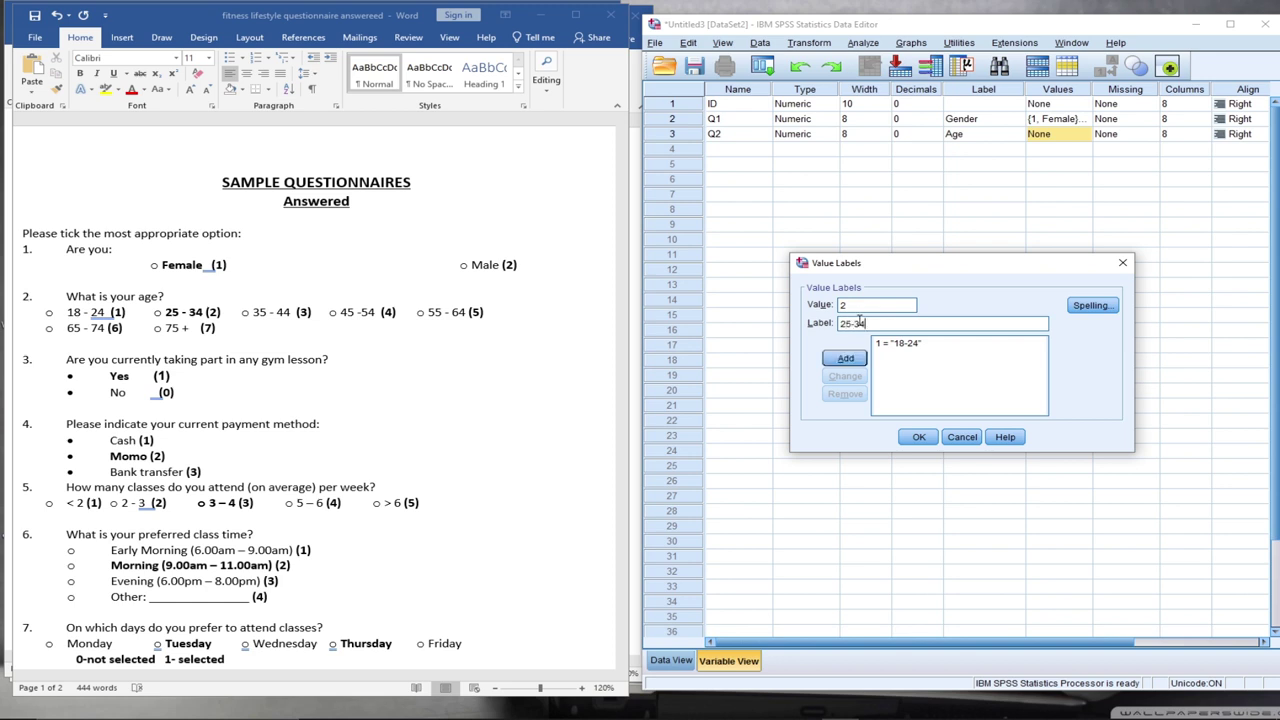
{"action": "left_click", "coordinate": [845, 358]}
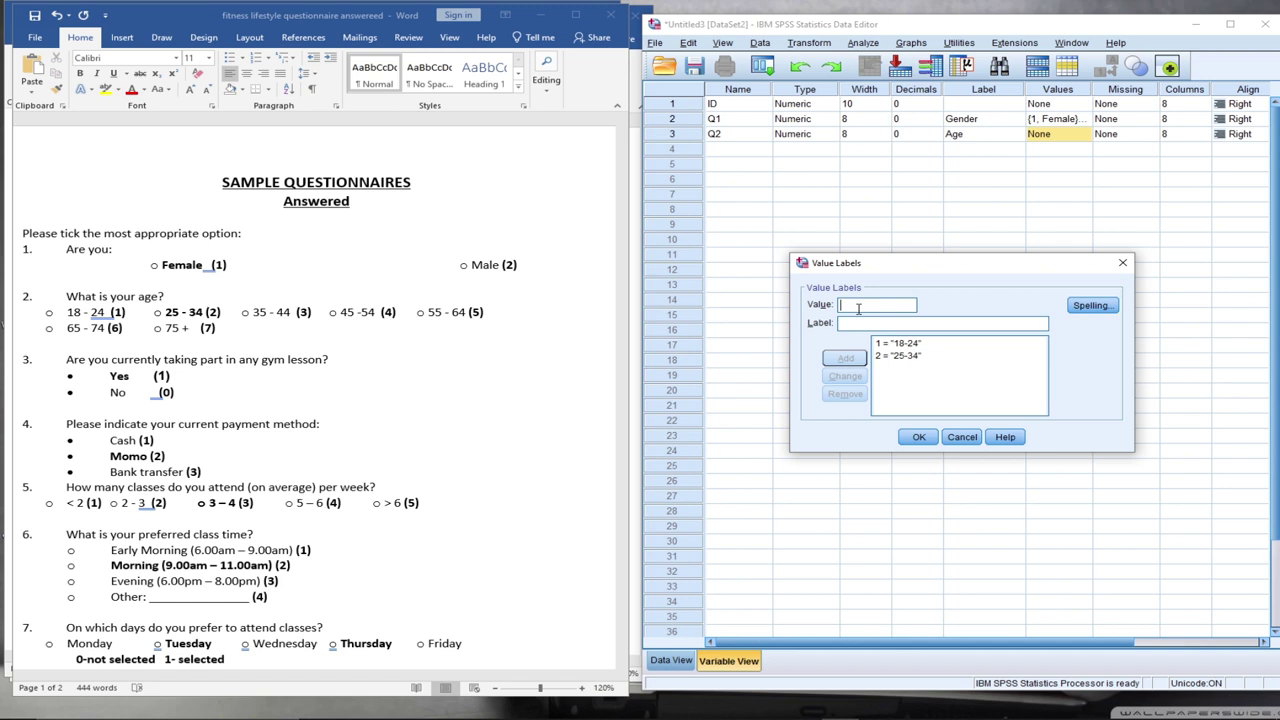
Add Q2 value labels that define 3 as "35-44" and 4 as "45-54"
{"action": "type", "text": "3"}
{"action": "left_click", "coordinate": [864, 324]}
{"action": "type", "text": "35-44"}
{"action": "left_click", "coordinate": [845, 358]}
{"action": "type", "text": "4"}
{"action": "left_click", "coordinate": [855, 322]}
{"action": "type", "text": "45"}
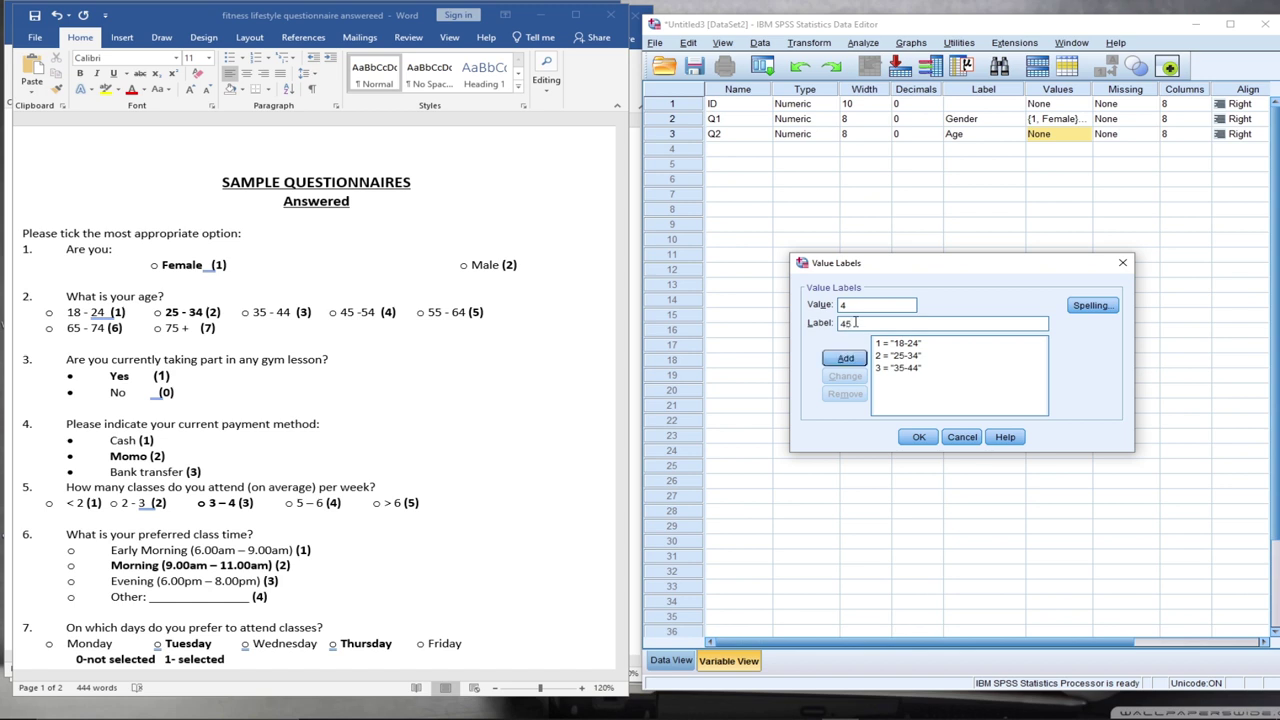
{"action": "type", "text": "-545"}
{"action": "left_click", "coordinate": [850, 360]}
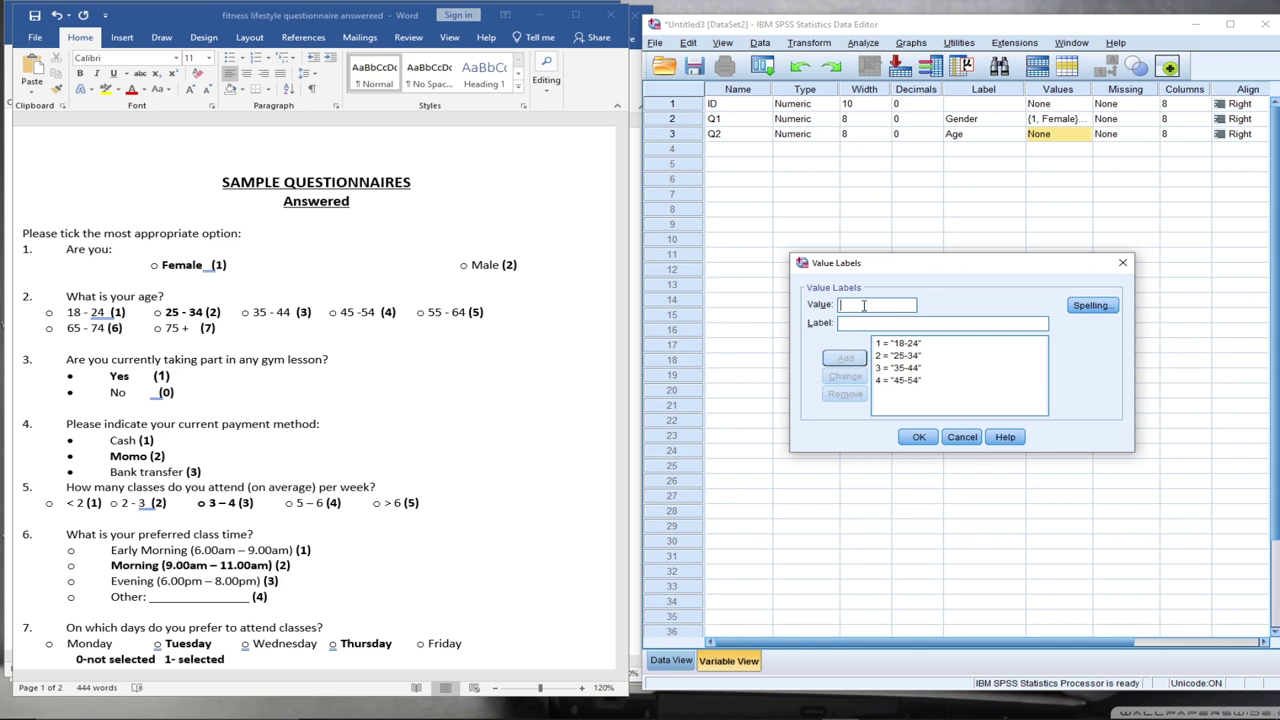
Add Q2 value labels that define 5 as "55-64" and 6 as "65-74"
{"action": "type", "text": "5"}
{"action": "left_click", "coordinate": [858, 322]}
{"action": "type", "text": "55"}
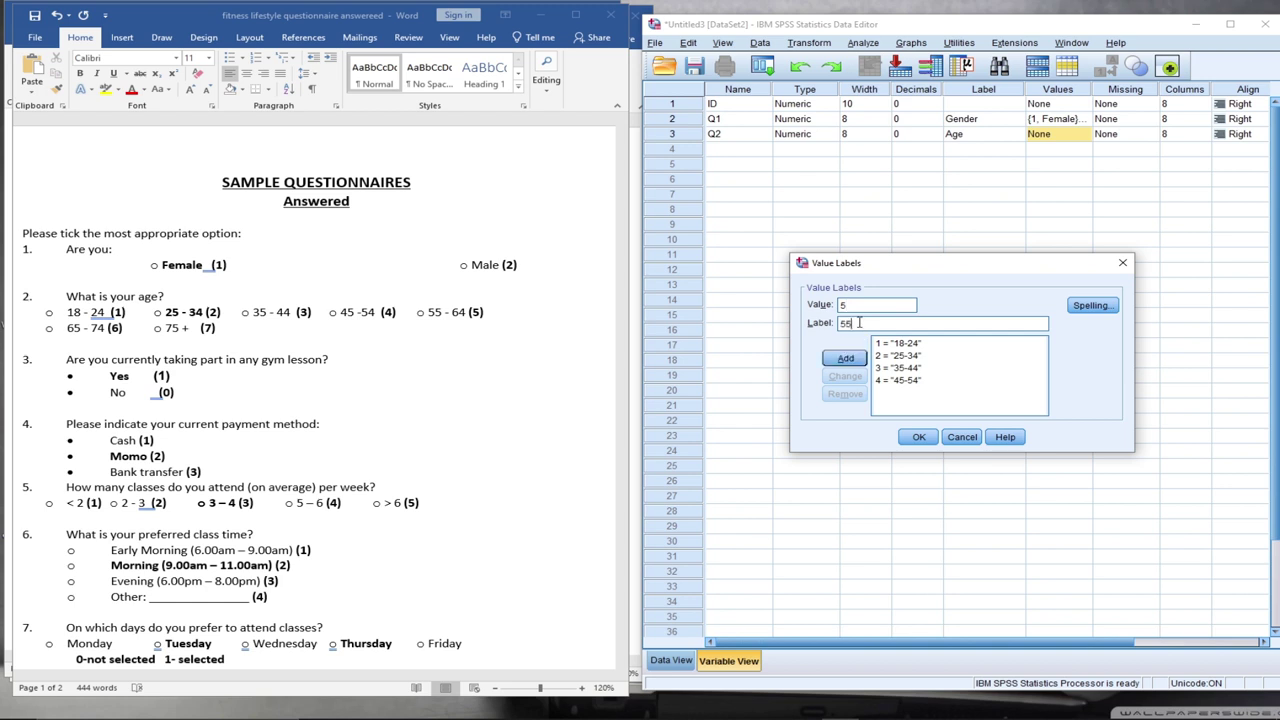
{"action": "type", "text": "-64"}
{"action": "left_click", "coordinate": [847, 360]}
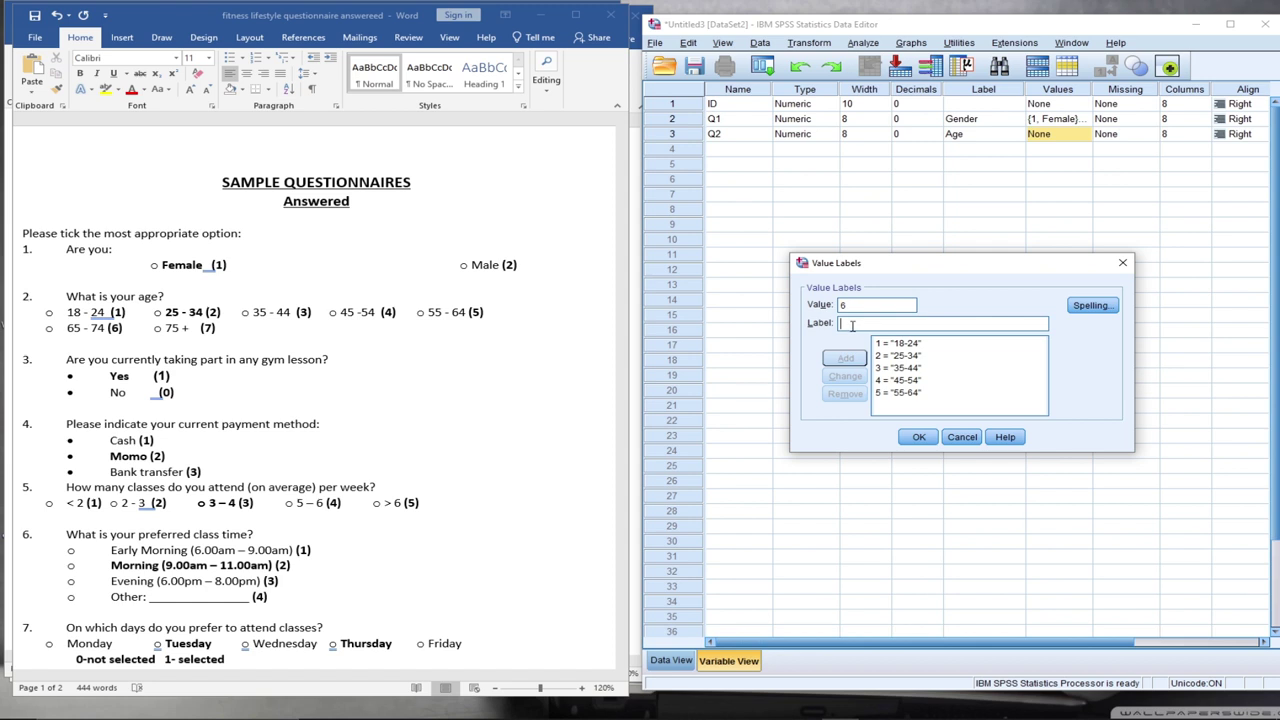
{"action": "type", "text": "65-74"}
{"action": "left_click", "coordinate": [846, 356]}
Define 7 as "75+" for the Q2 variable and apply its value labels
{"action": "type", "text": "7"}
{"action": "left_click", "coordinate": [859, 322]}
{"action": "type", "text": "7"}
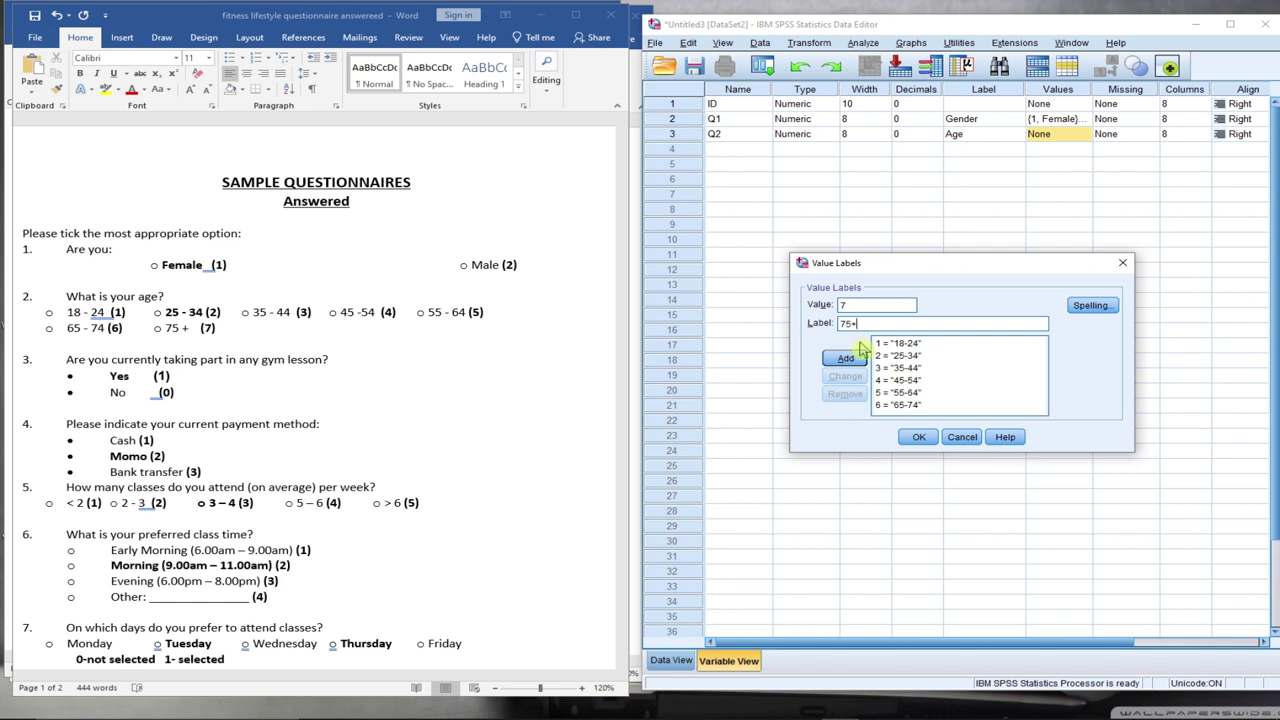
{"action": "left_click", "coordinate": [843, 359]}
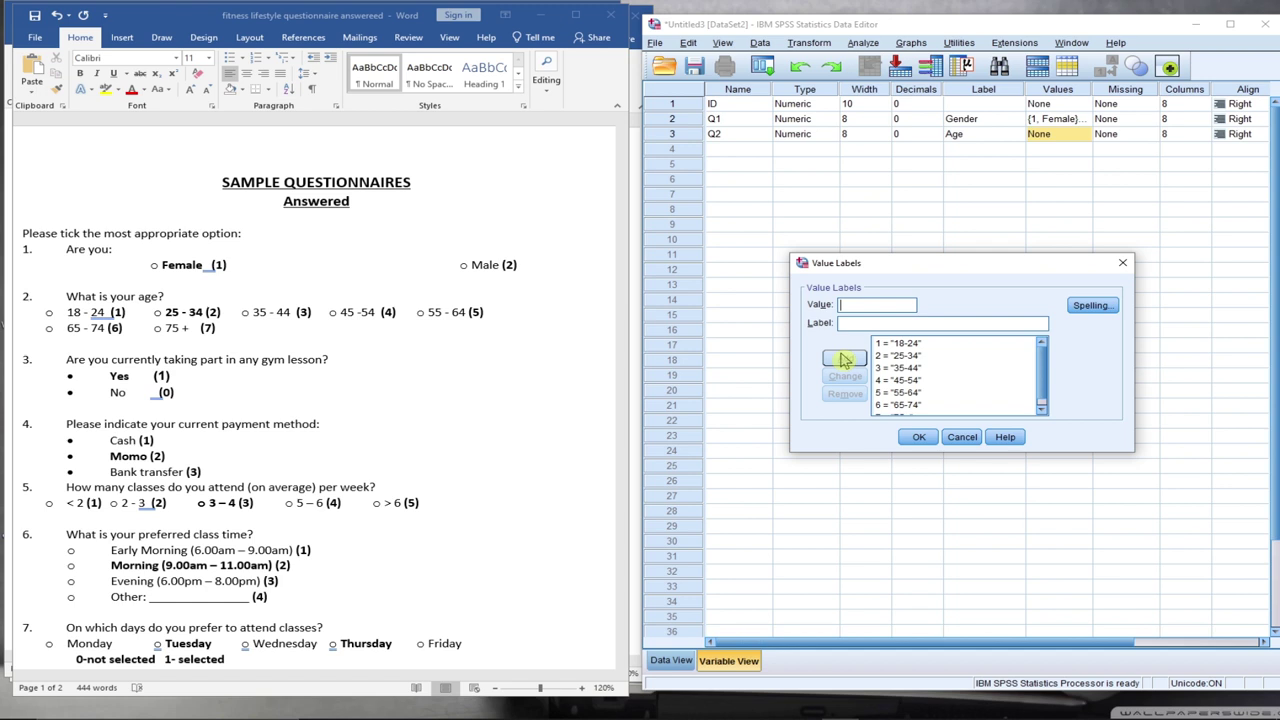
{"action": "left_click", "coordinate": [918, 437]}
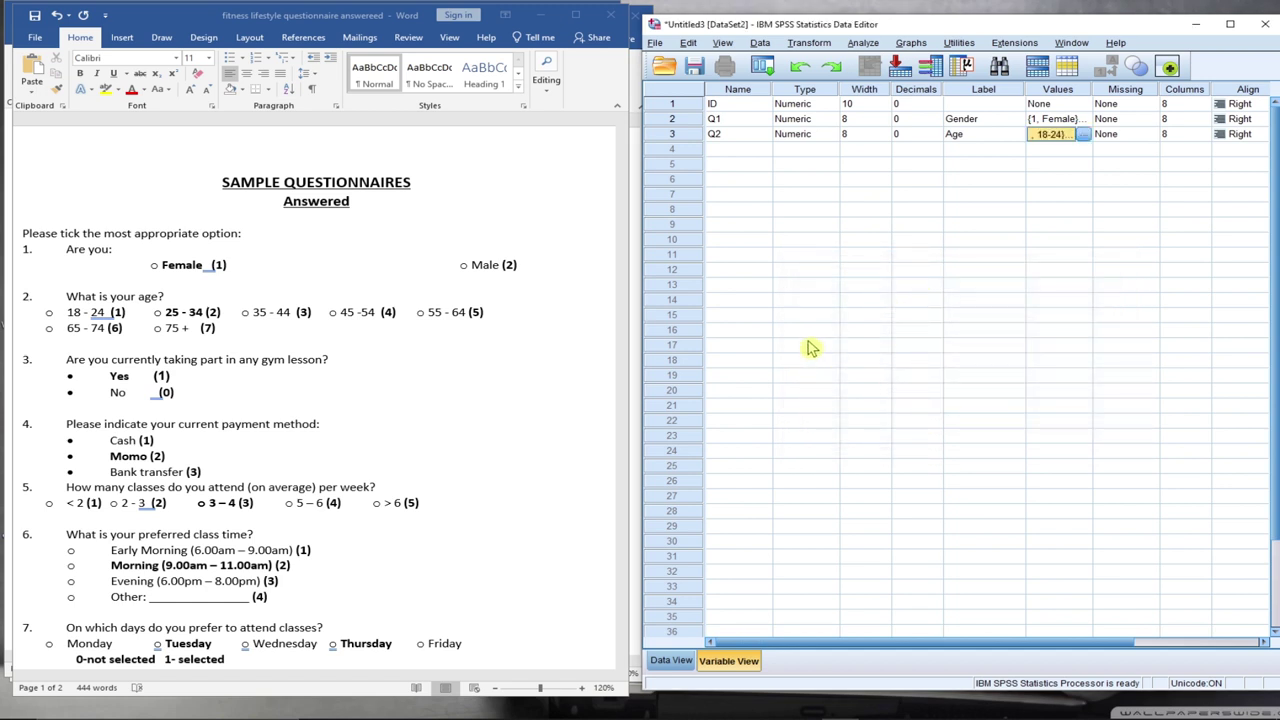
Enter "age" as the name of a new variable in row 4
{"action": "left_click", "coordinate": [737, 150]}
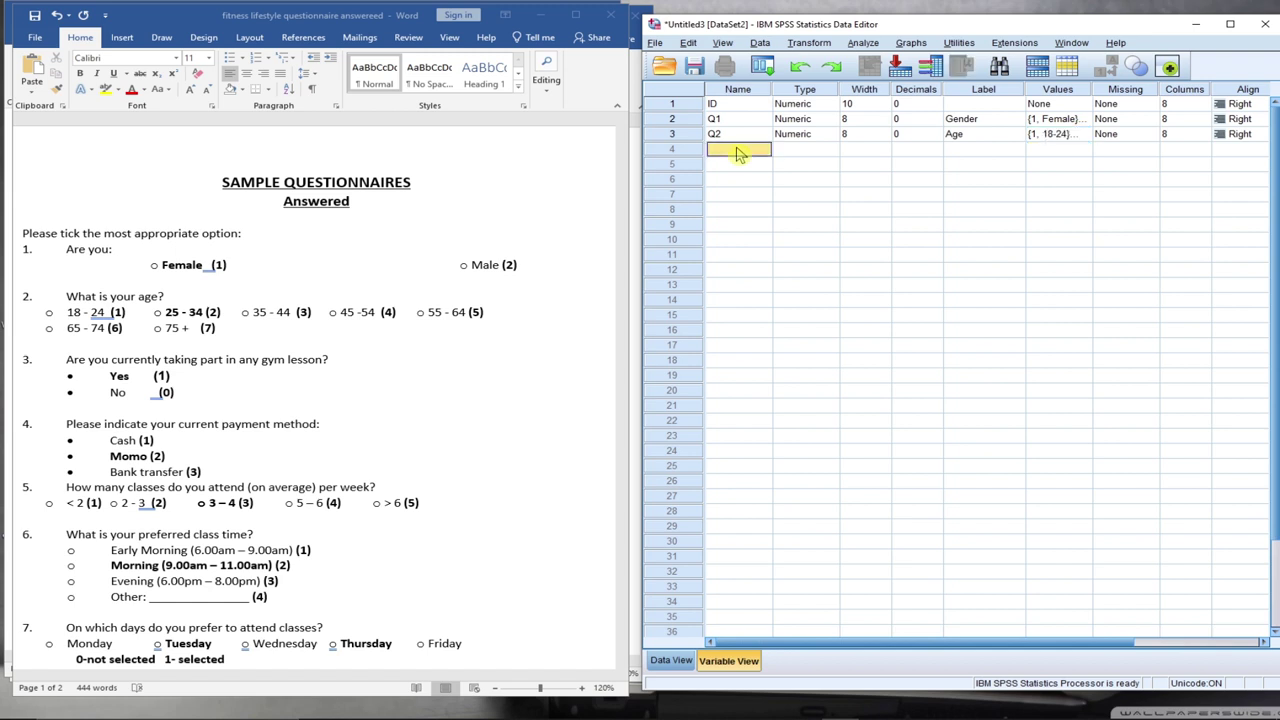
{"action": "left_click", "coordinate": [718, 132]}
{"action": "left_click", "coordinate": [721, 149]}
{"action": "type", "text": "ab"}
{"action": "type", "text": "ge"}
{"action": "key", "text": "Return"}
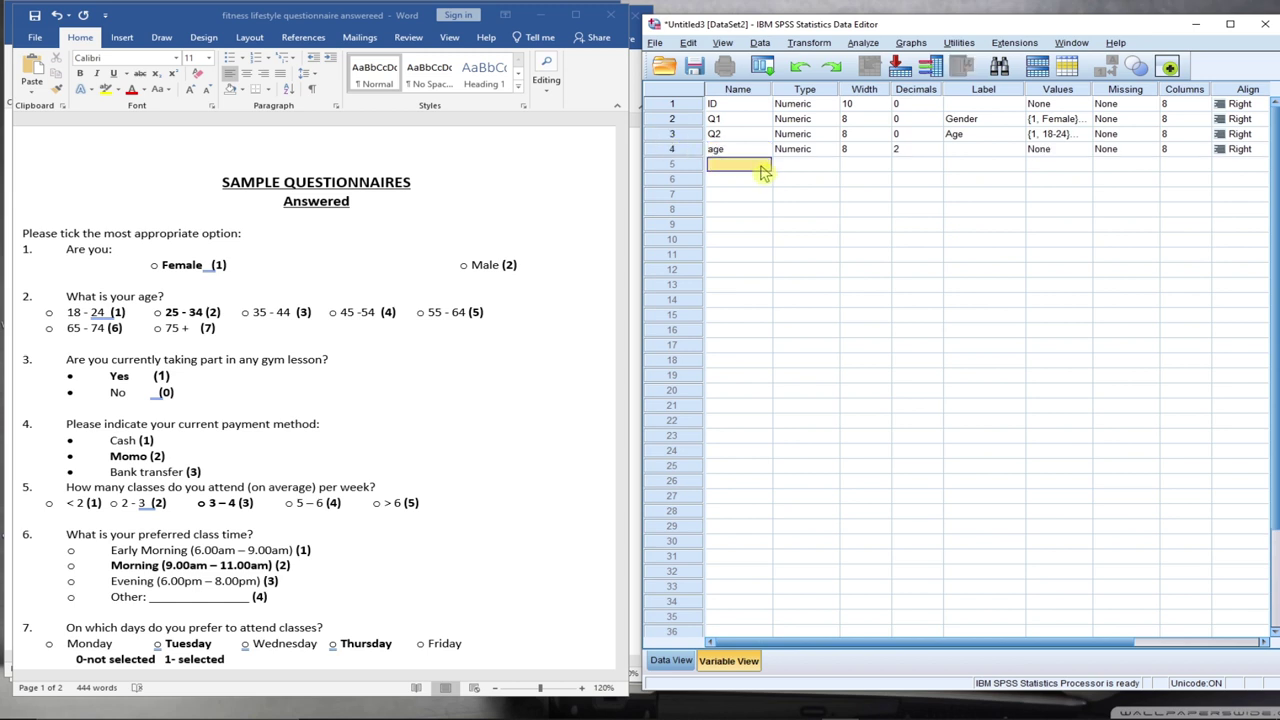
Name the variable in row 4 Q3 and set its decimal places to 0
{"action": "left_click", "coordinate": [731, 150]}
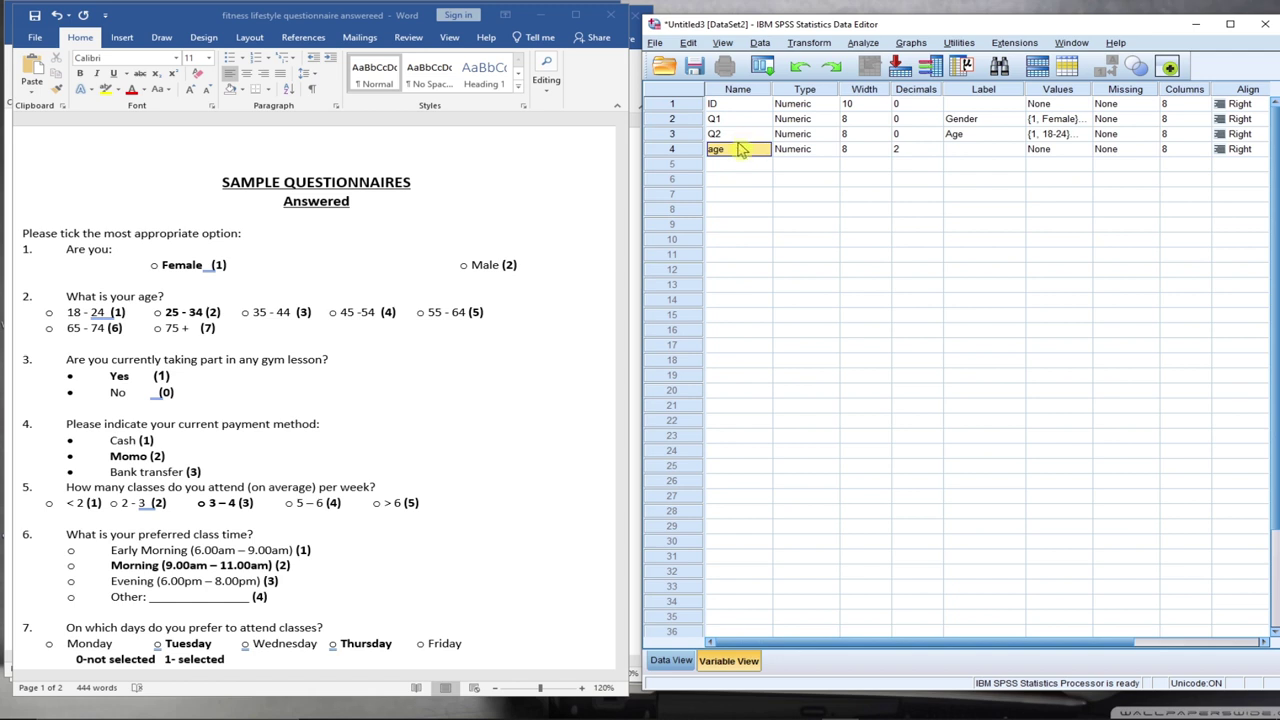
{"action": "type", "text": "Q3"}
{"action": "left_click", "coordinate": [803, 152]}
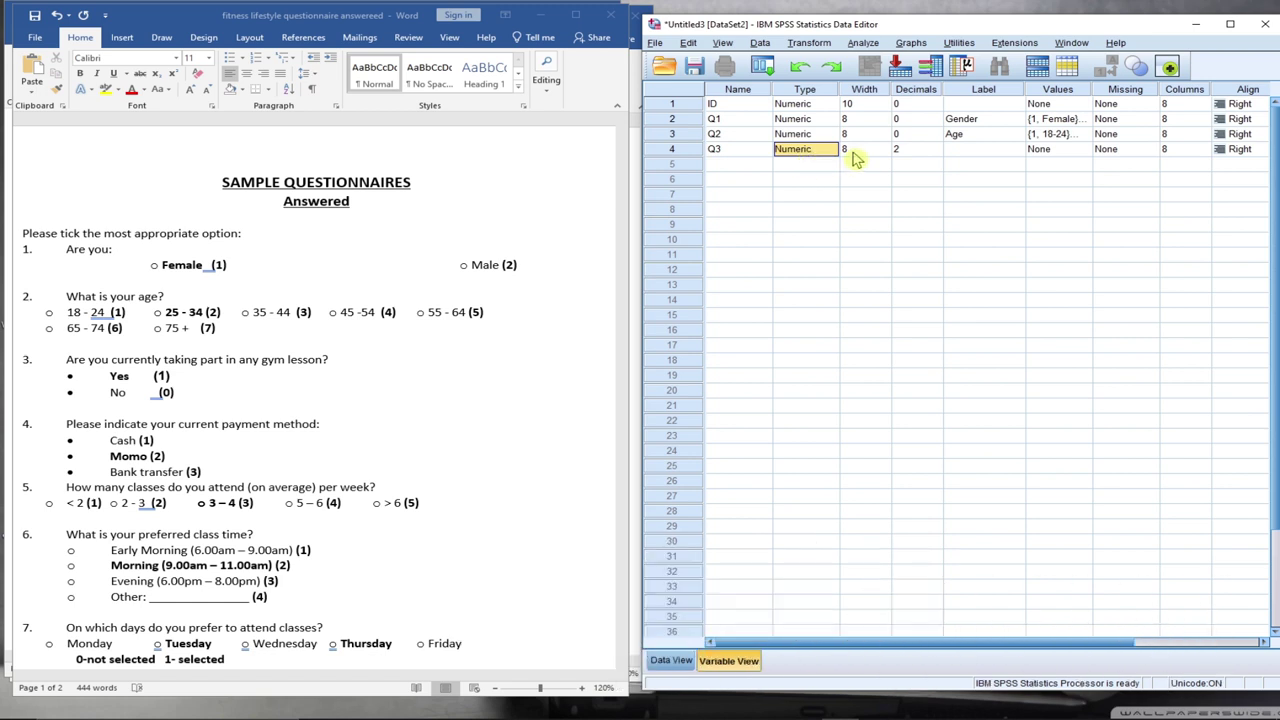
{"action": "left_click", "coordinate": [834, 152]}
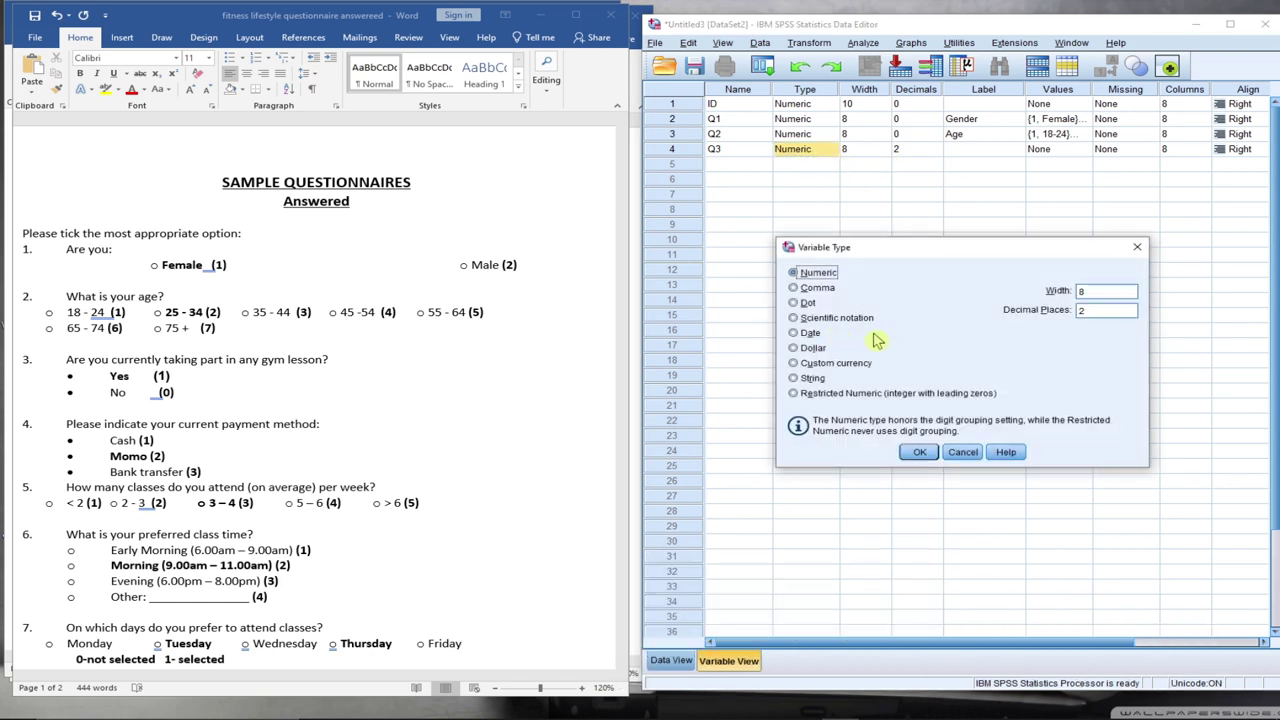
{"action": "double_click", "coordinate": [1080, 311]}
{"action": "key", "text": "BackSpace"}
{"action": "type", "text": "0"}
{"action": "left_click", "coordinate": [920, 452]}
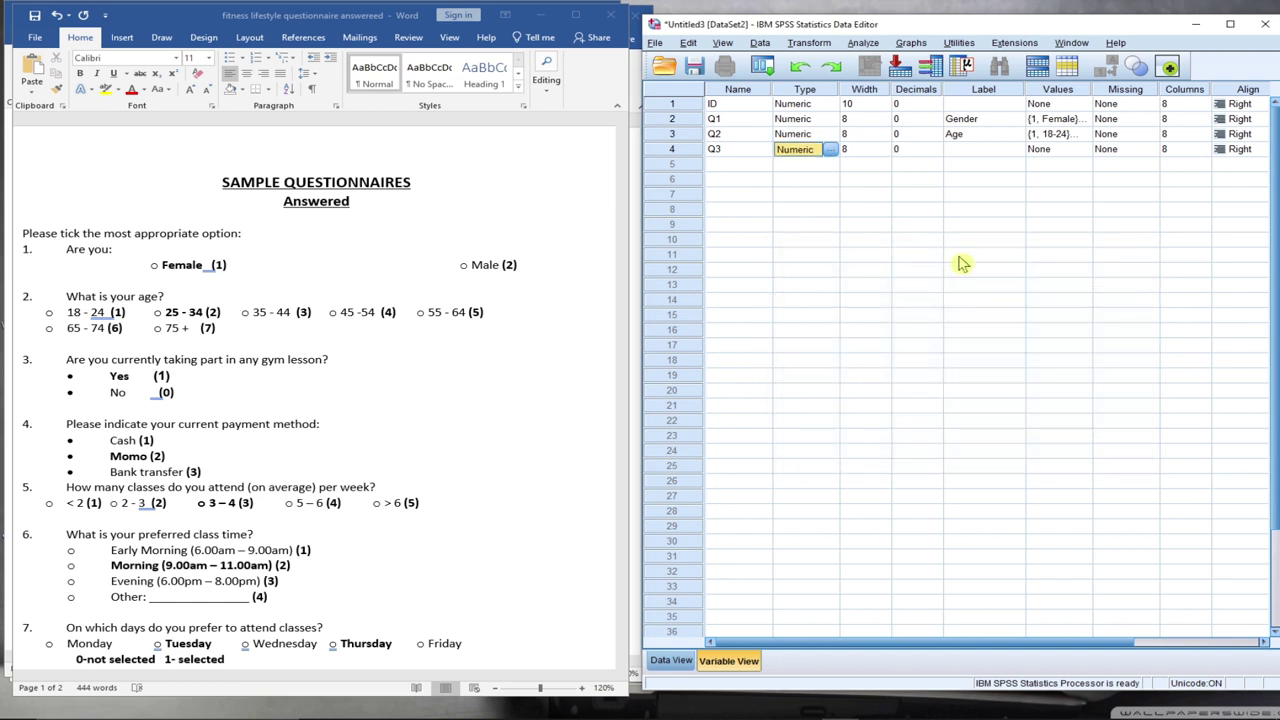
Give the Q3 variable the label "Taking gym lesson" and add a value label defining 1 as "Yes"
{"action": "left_click", "coordinate": [970, 151]}
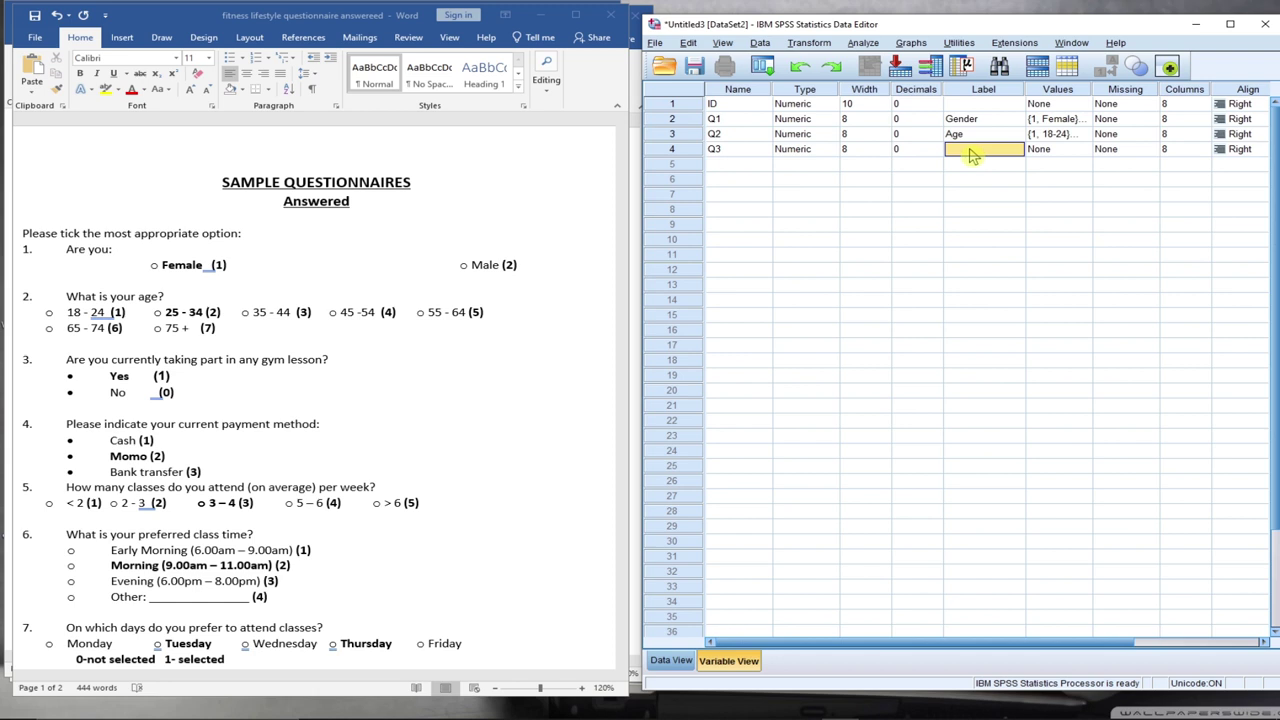
{"action": "type", "text": "Taking gym lesson"}
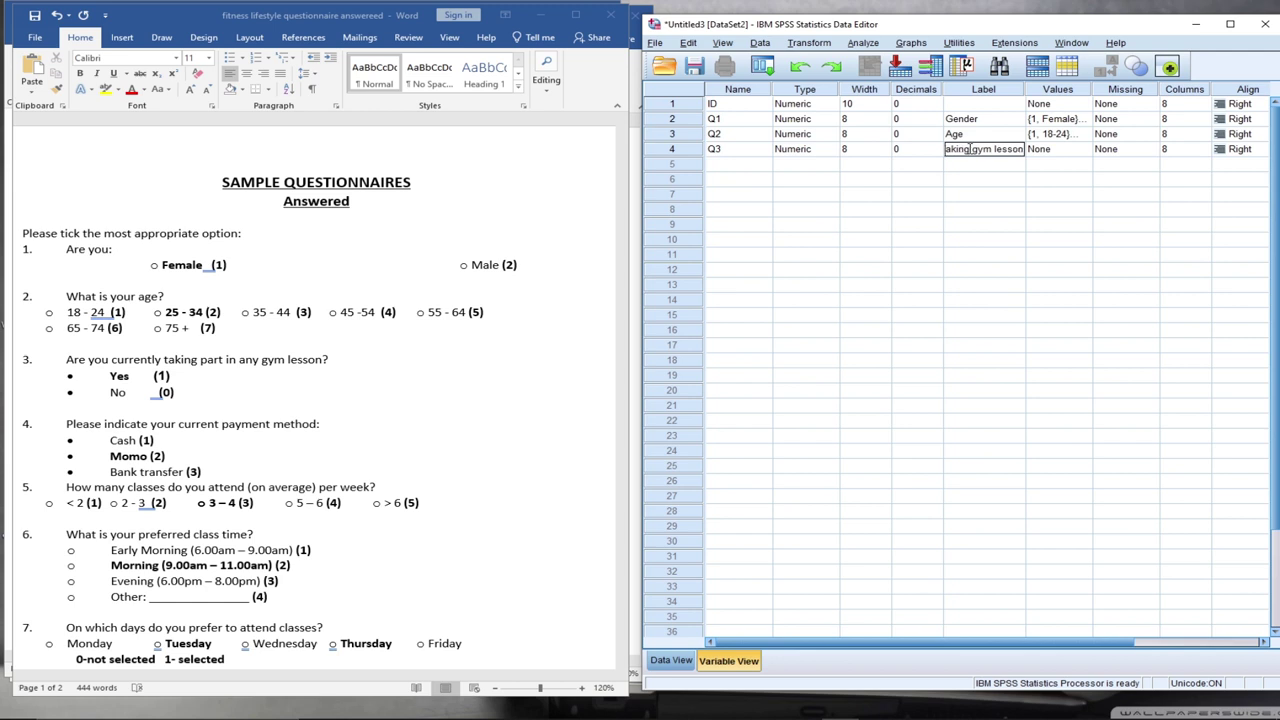
{"action": "left_click", "coordinate": [1057, 155]}
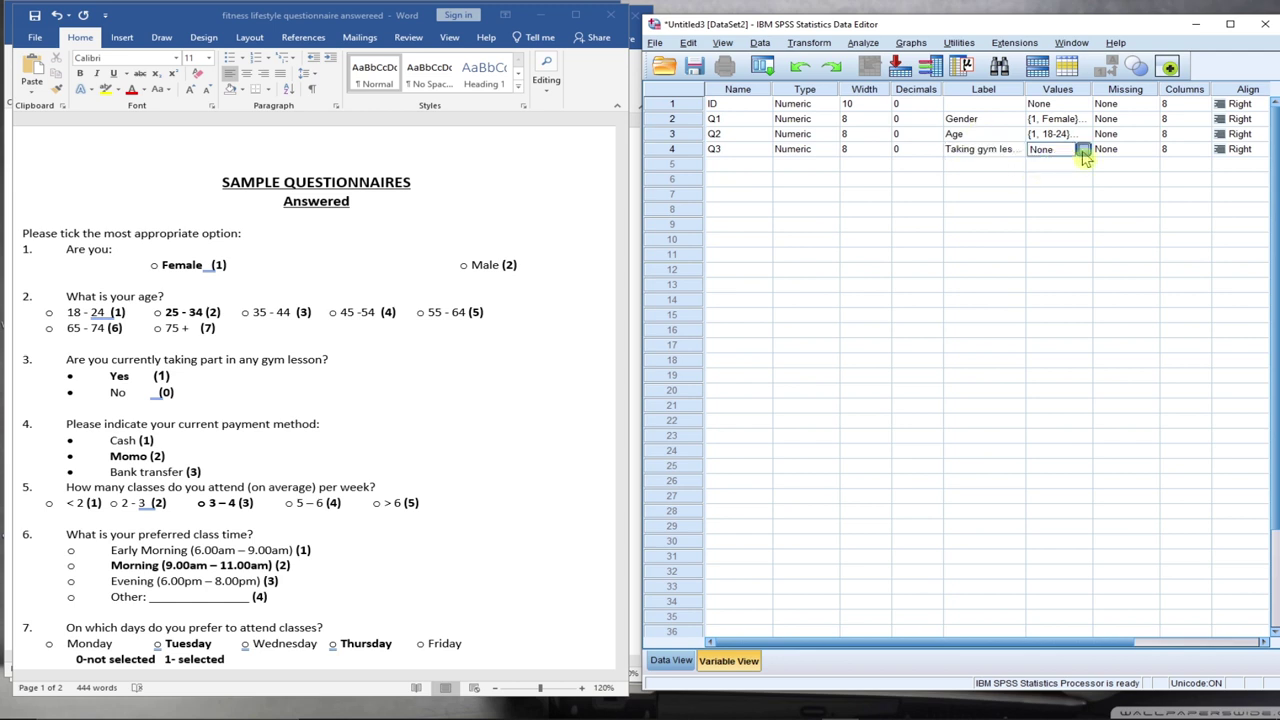
{"action": "left_click", "coordinate": [1084, 150]}
{"action": "type", "text": "1"}
{"action": "left_click", "coordinate": [877, 323]}
{"action": "type", "text": "Yes"}
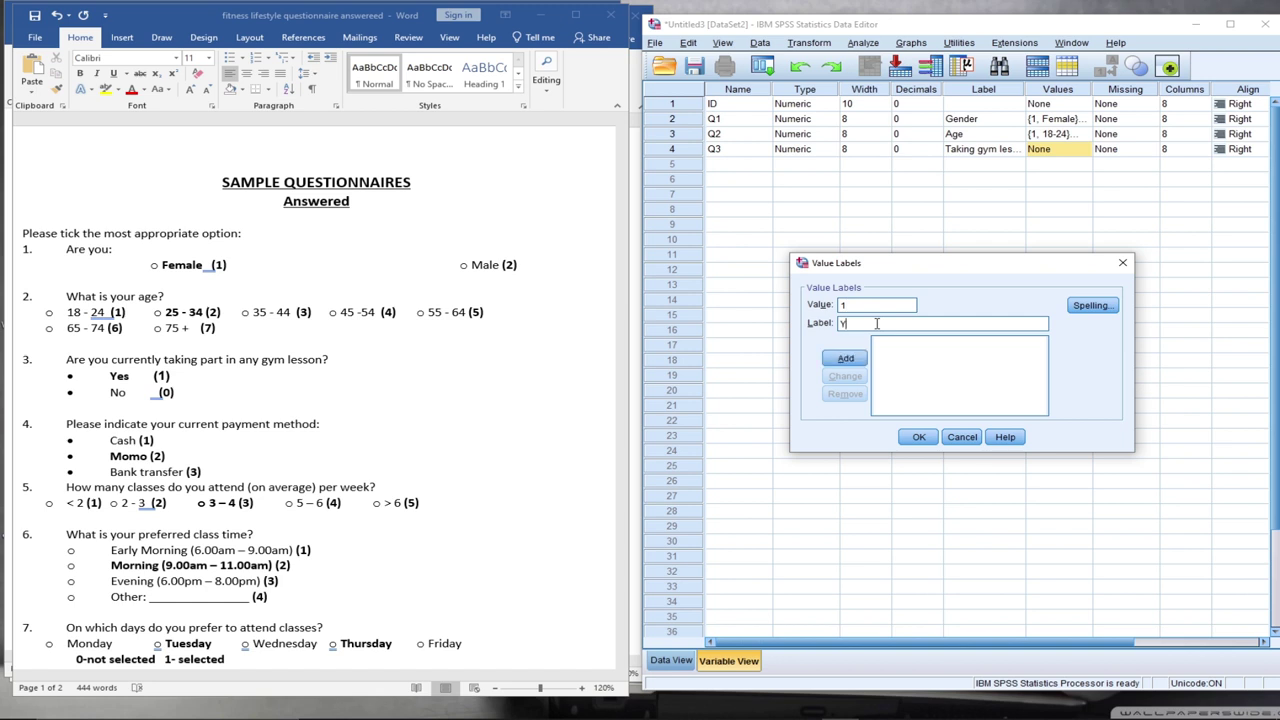
{"action": "left_click", "coordinate": [845, 358]}
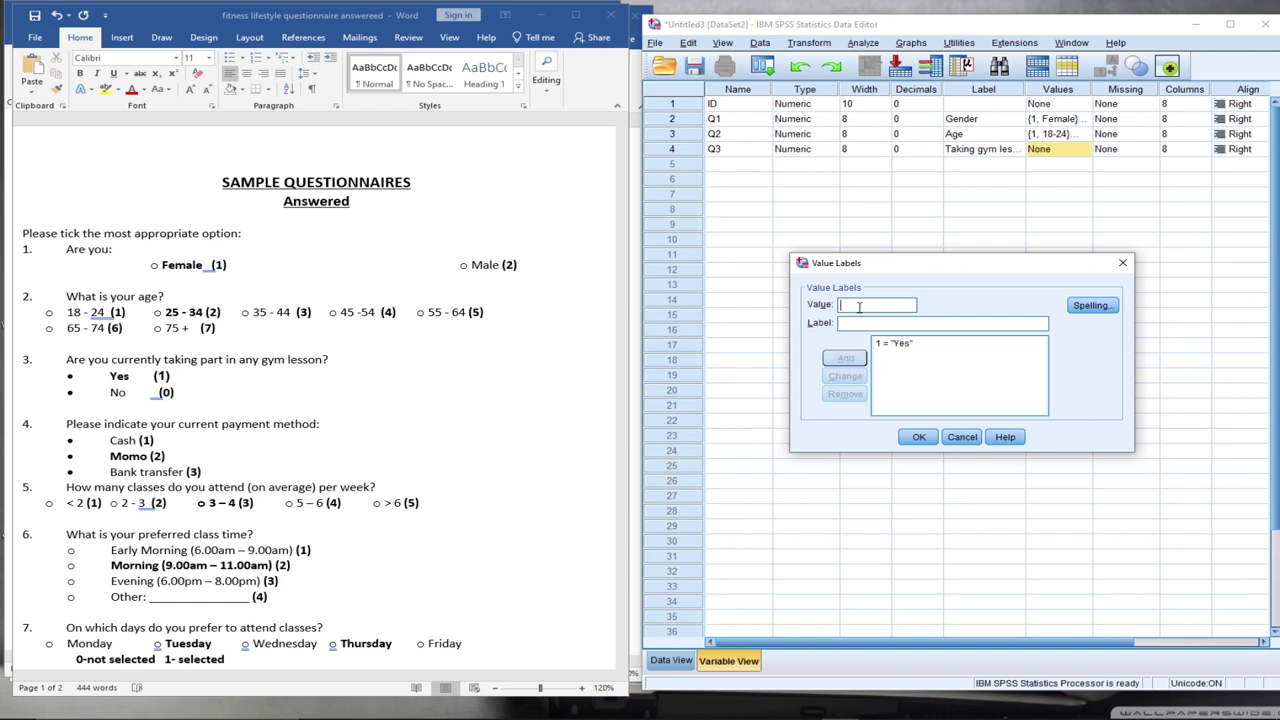
Define 0 as "No" for the Q3 variable and apply its value labels
{"action": "type", "text": "0"}
{"action": "left_click", "coordinate": [845, 321]}
{"action": "type", "text": "No"}
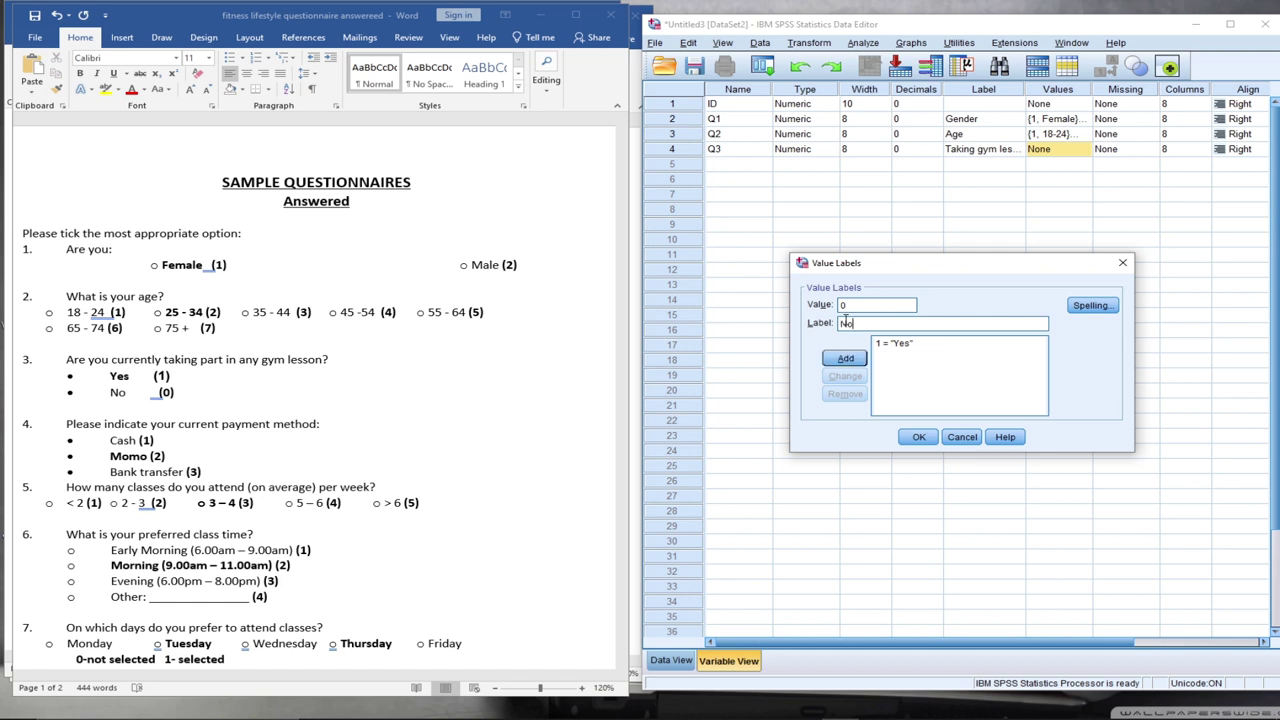
{"action": "left_click", "coordinate": [846, 359]}
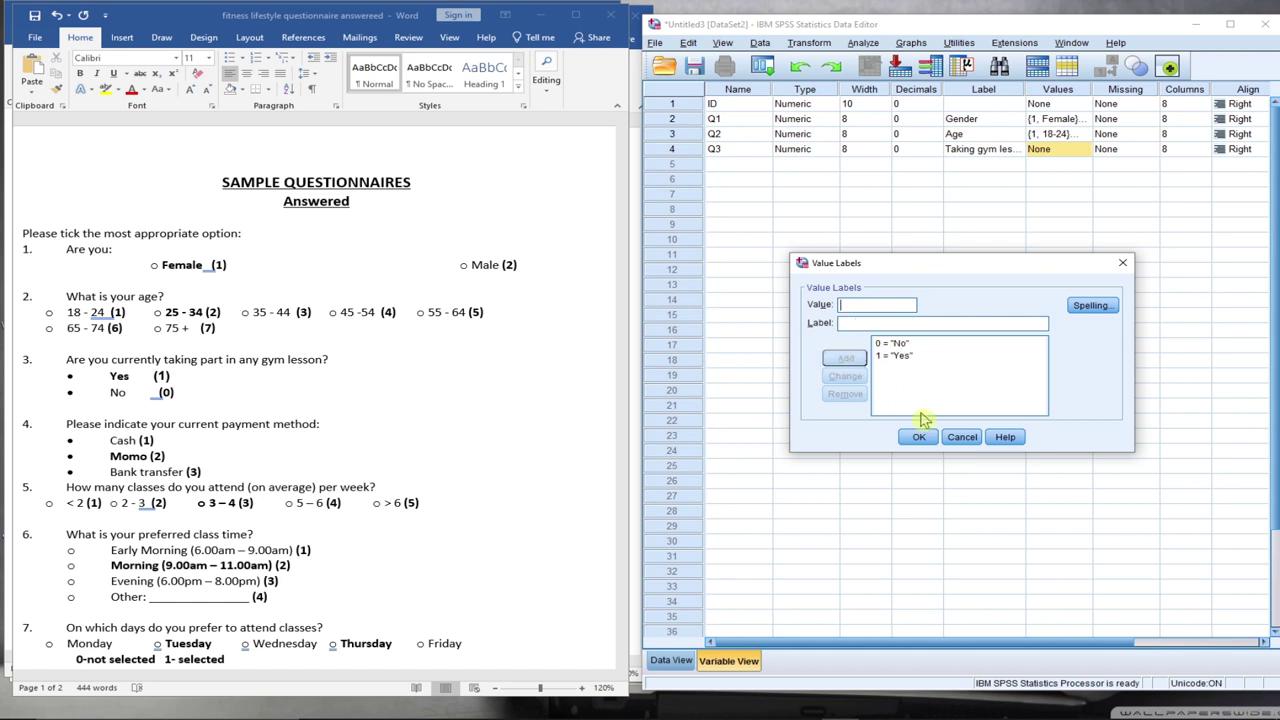
{"action": "left_click", "coordinate": [918, 437]}
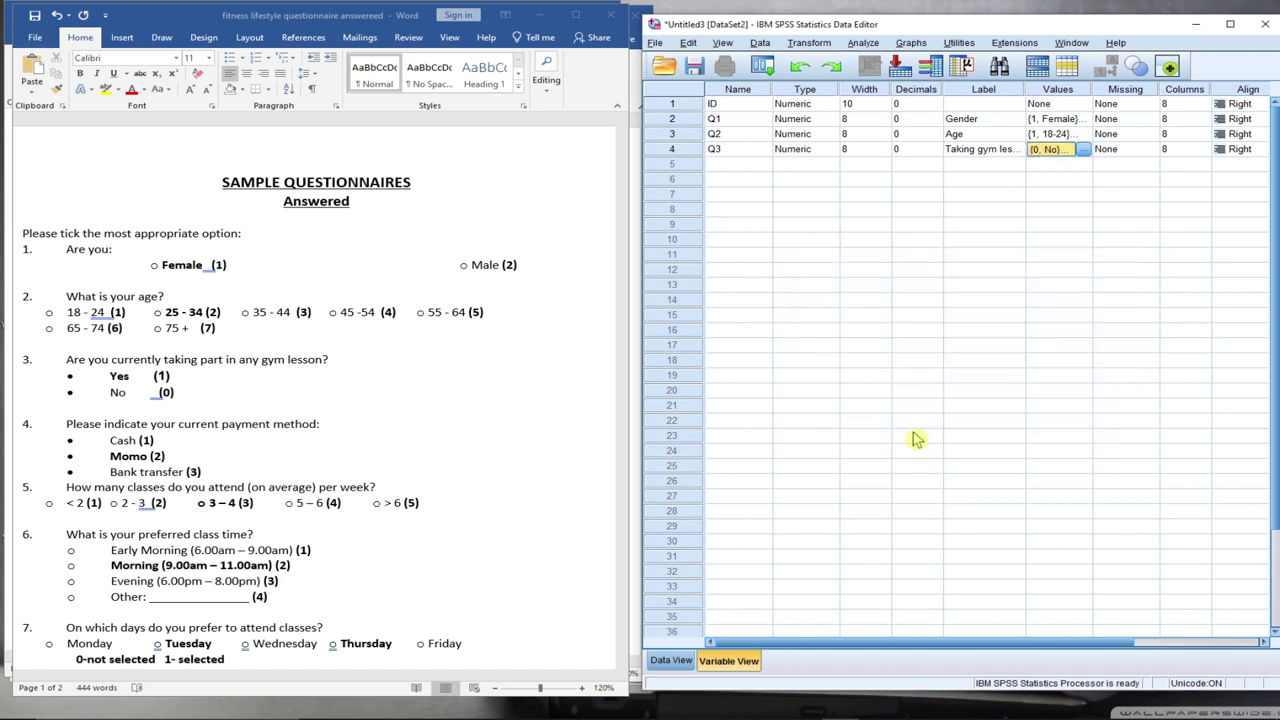
Add a variable named Q4 in row 5 and set its decimal places to 0
{"action": "left_click", "coordinate": [725, 166]}
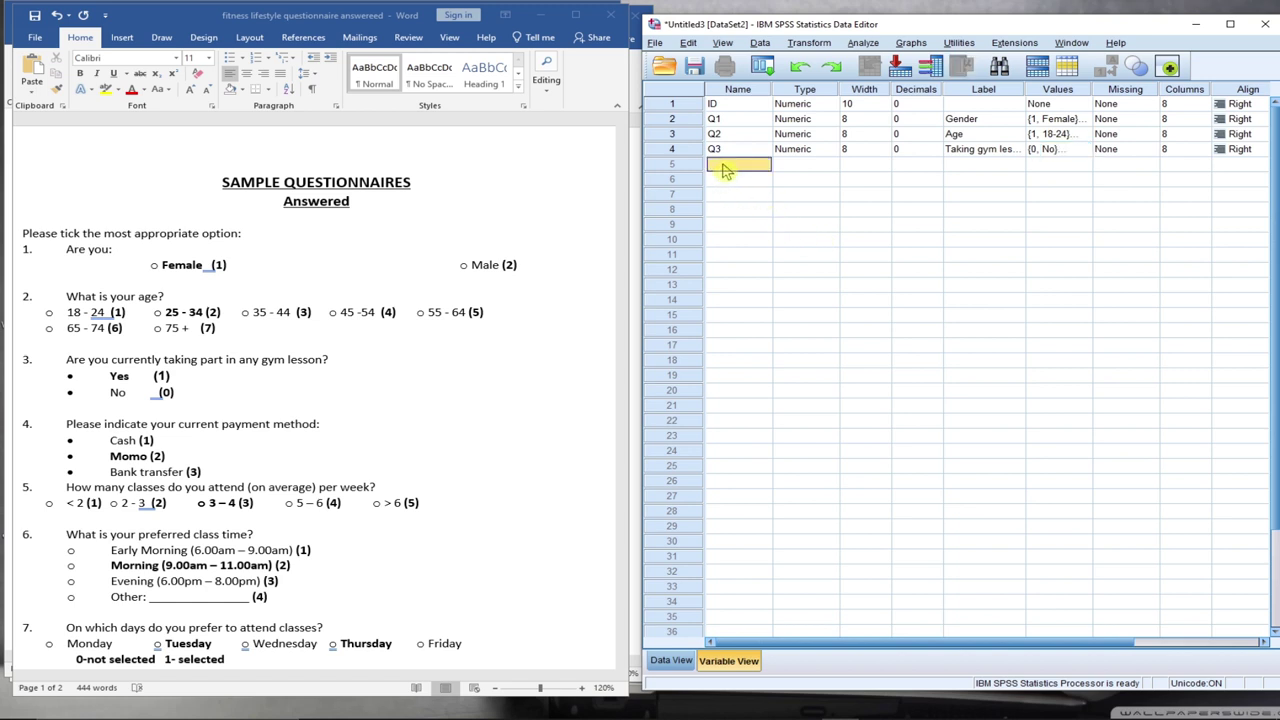
{"action": "type", "text": "Q4"}
{"action": "left_click", "coordinate": [787, 168]}
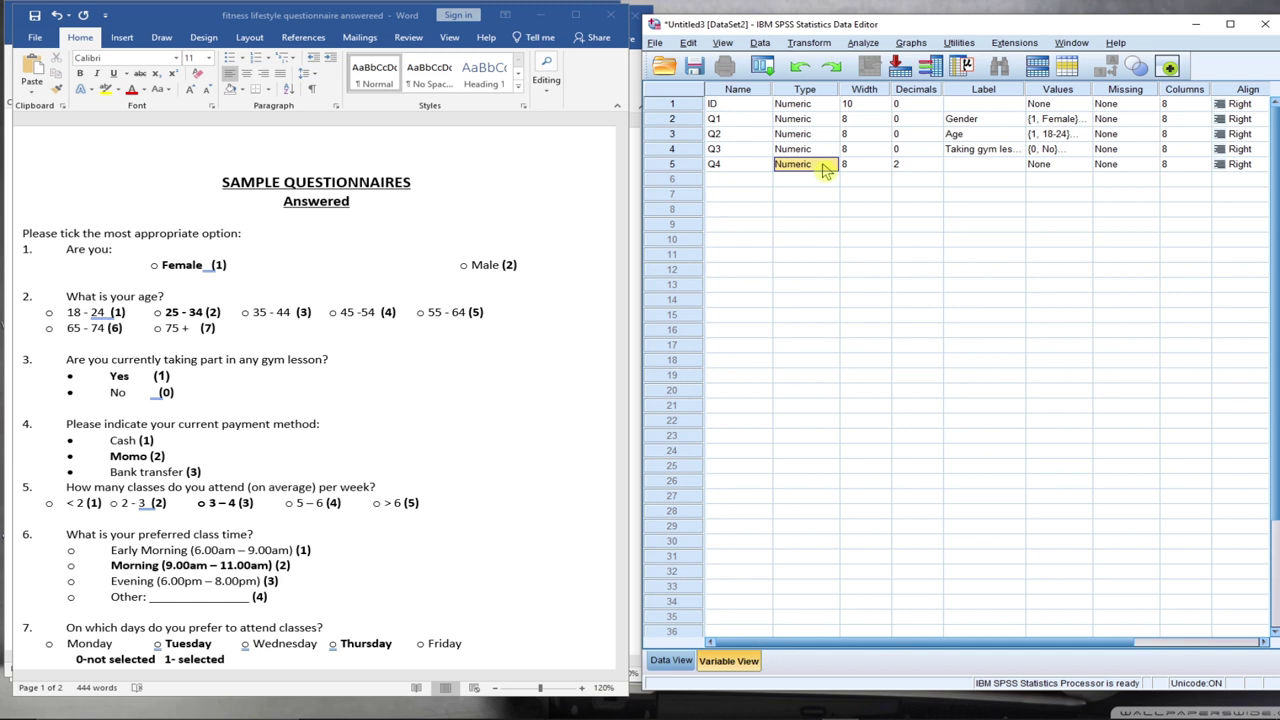
{"action": "left_click", "coordinate": [836, 166]}
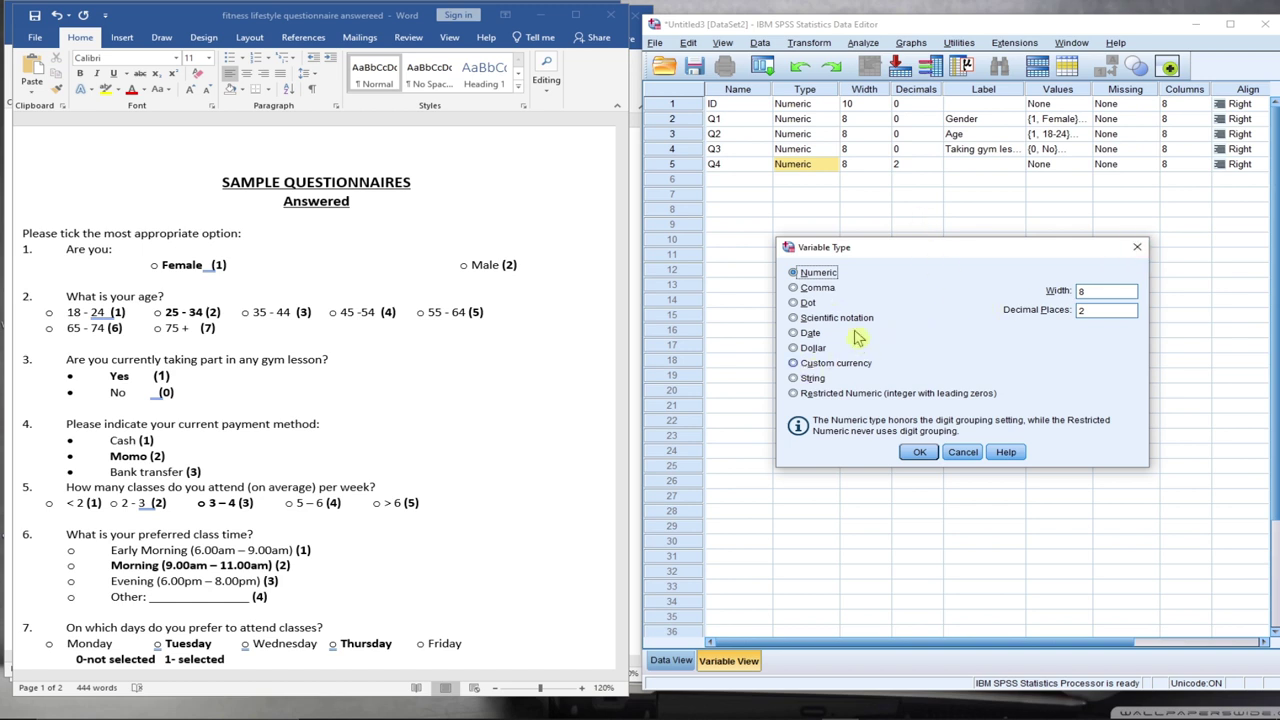
{"action": "left_click", "coordinate": [1095, 310]}
{"action": "key", "text": "BackSpace"}
{"action": "type", "text": "0"}
{"action": "left_click", "coordinate": [917, 452]}
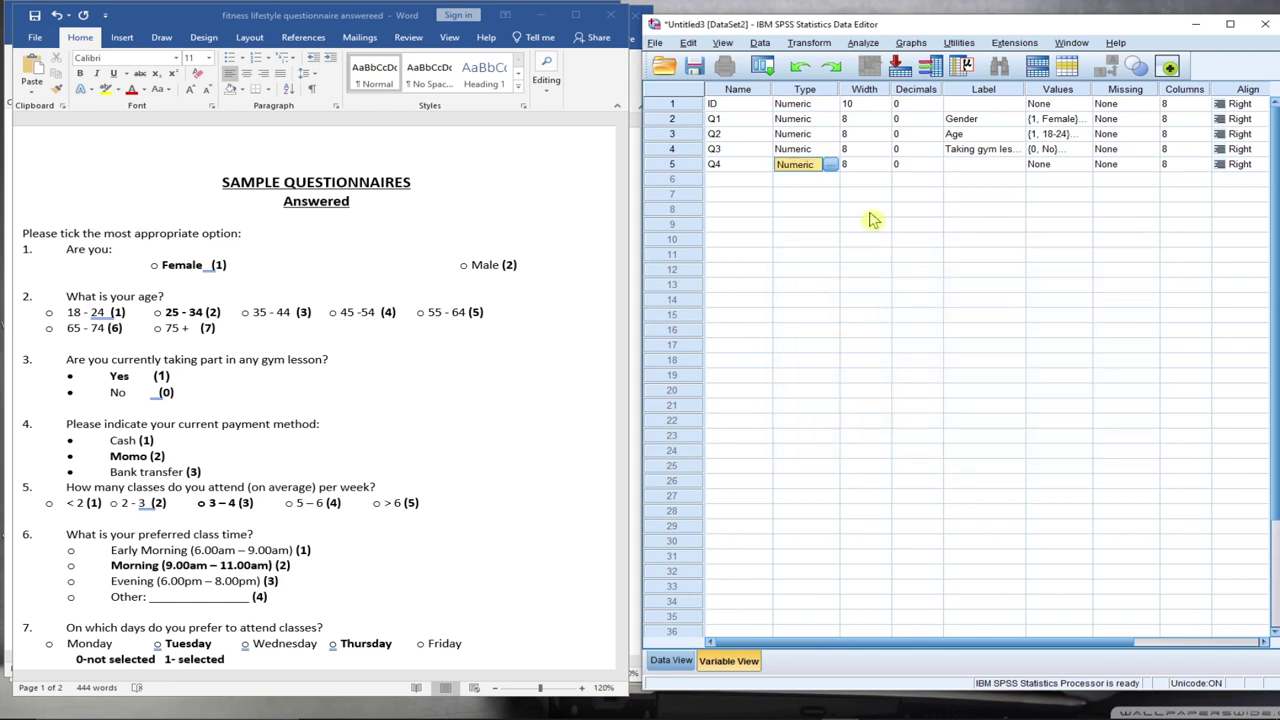
Give the Q4 variable the label "Mode of payment"
{"action": "left_click", "coordinate": [984, 165]}
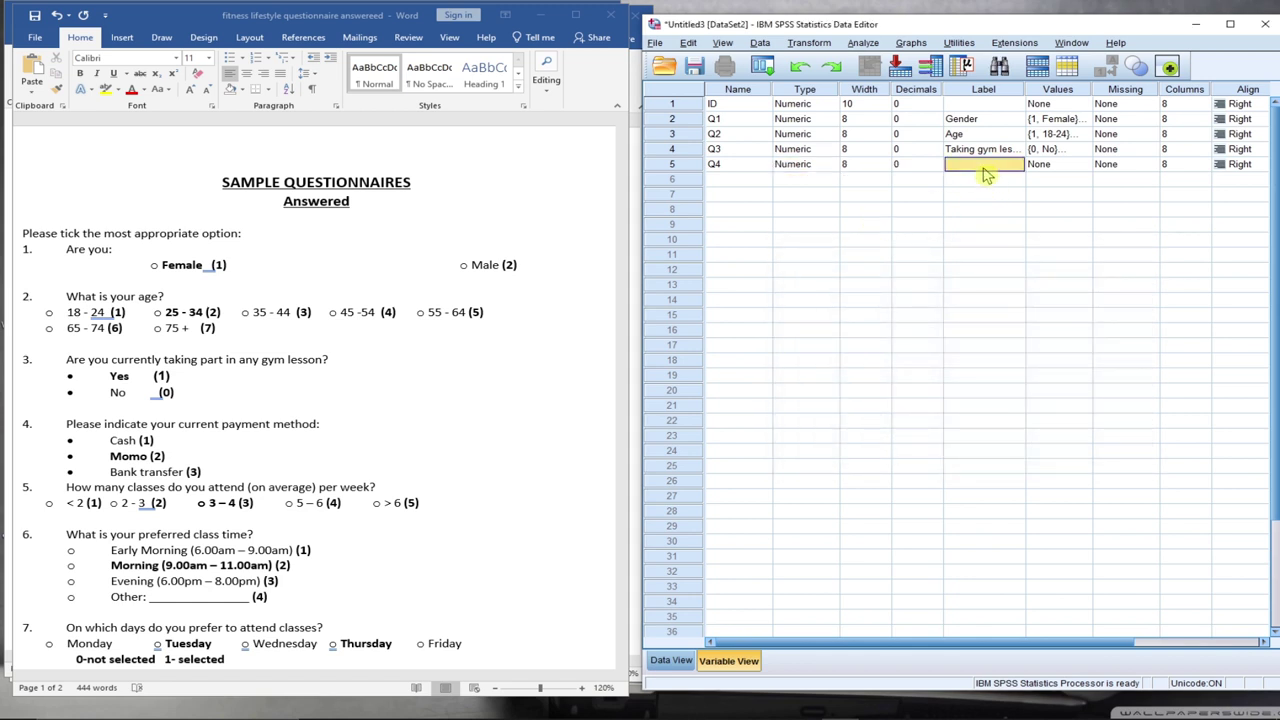
{"action": "type", "text": "Mofde of"}
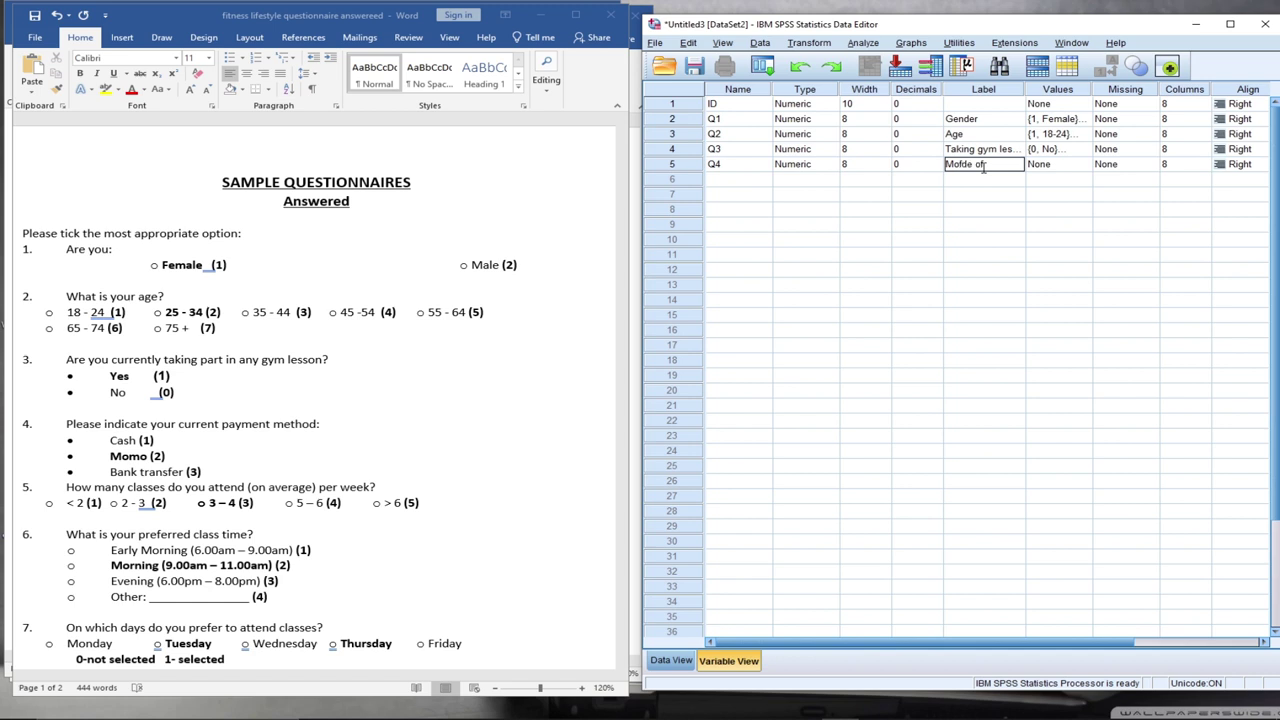
{"action": "key", "text": "BackSpace"}
{"action": "key", "text": "BackSpace"}
{"action": "type", "text": "de of mpayment"}
Add a value label for the Q4 variable defining 1 as "cash"
{"action": "left_click", "coordinate": [1068, 165]}
{"action": "left_click", "coordinate": [1081, 166]}
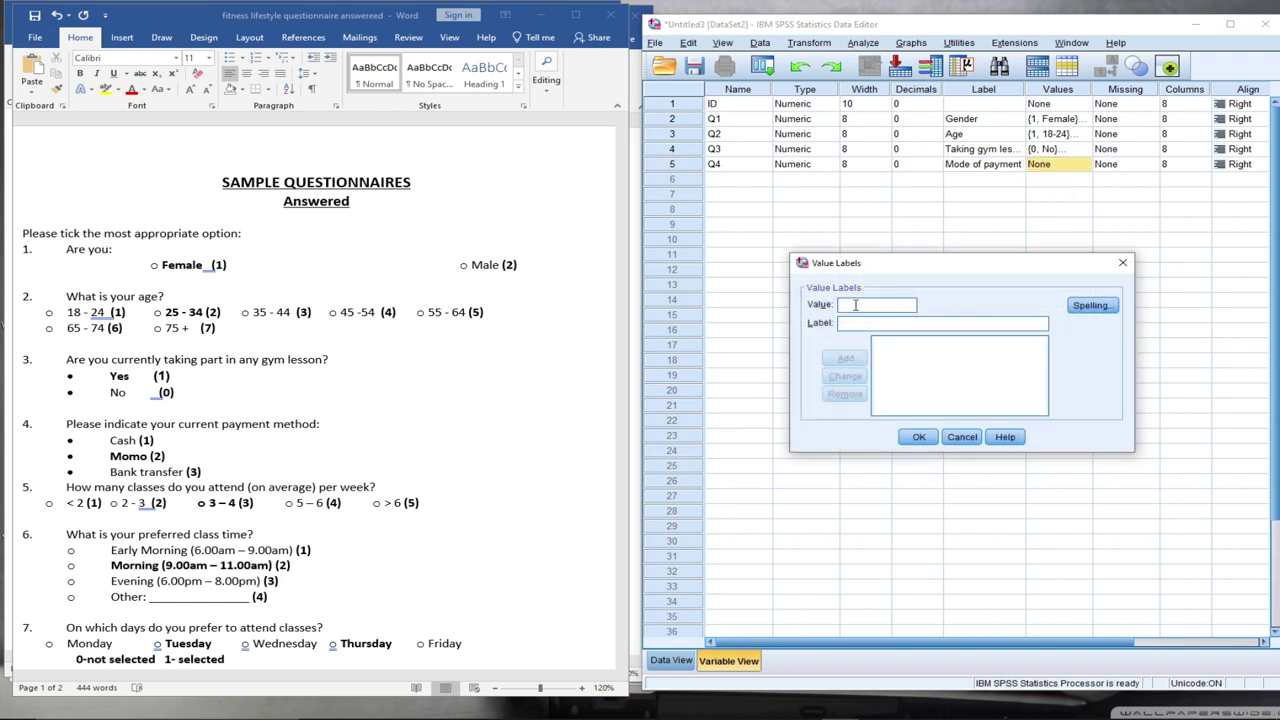
{"action": "type", "text": "1"}
{"action": "left_click", "coordinate": [849, 323]}
{"action": "type", "text": "Ca"}
{"action": "key", "text": "BackSpace"}
{"action": "key", "text": "BackSpace"}
{"action": "type", "text": "cah"}
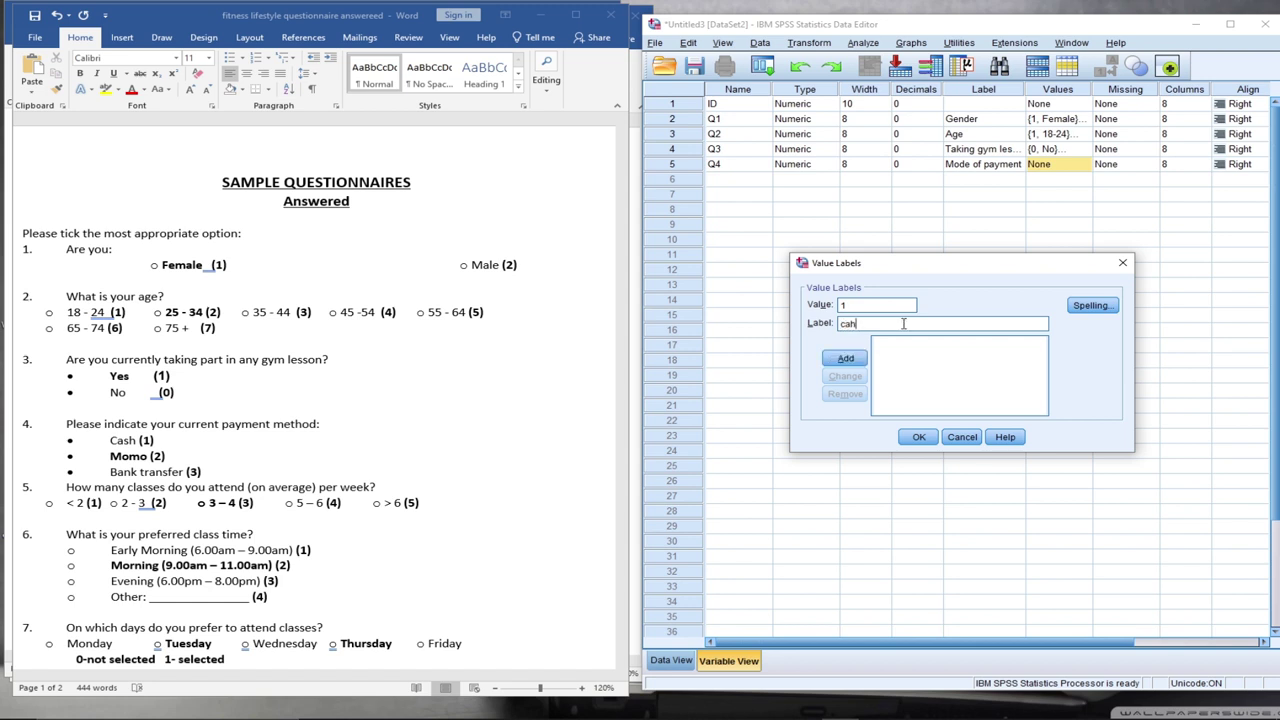
{"action": "key", "text": "BackSpace"}
{"action": "type", "text": "sh"}
{"action": "left_click", "coordinate": [846, 358]}
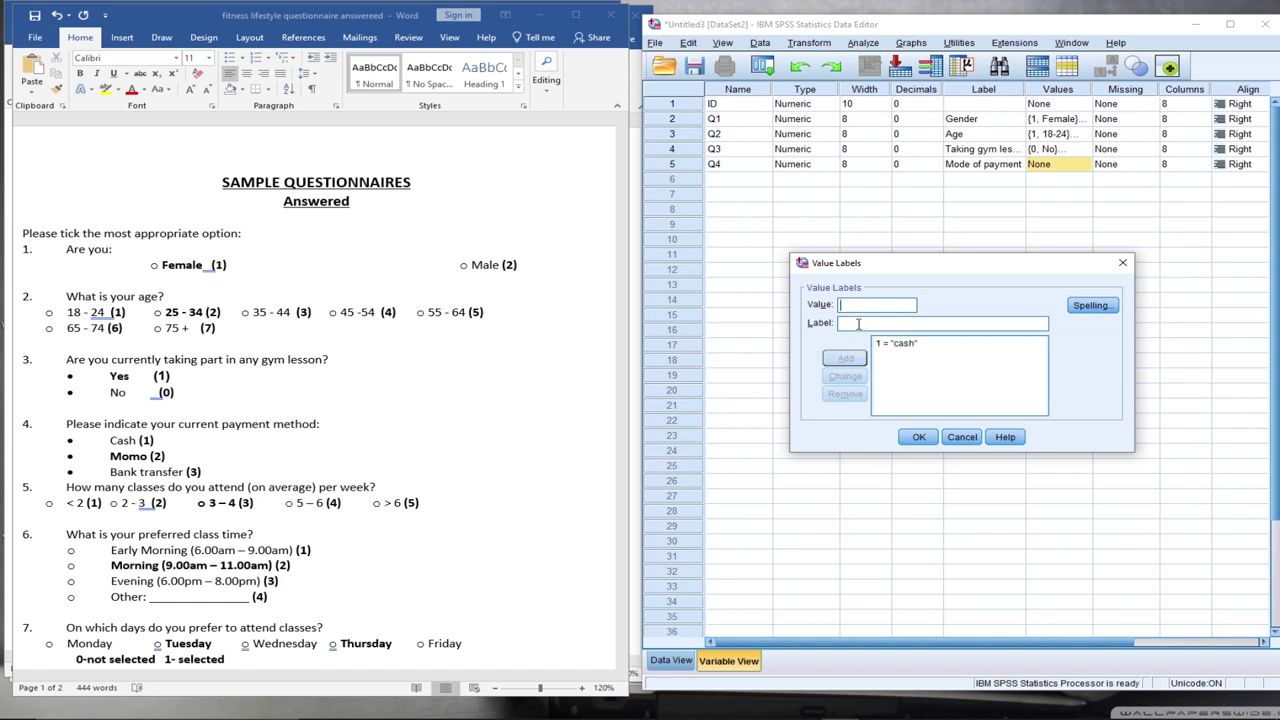
Define 2 as "Momo" and 3 as "Bank Transfer" for the Q4 variable and apply its value labels
{"action": "type", "text": "2"}
{"action": "left_click", "coordinate": [852, 323]}
{"action": "type", "text": "Momo"}
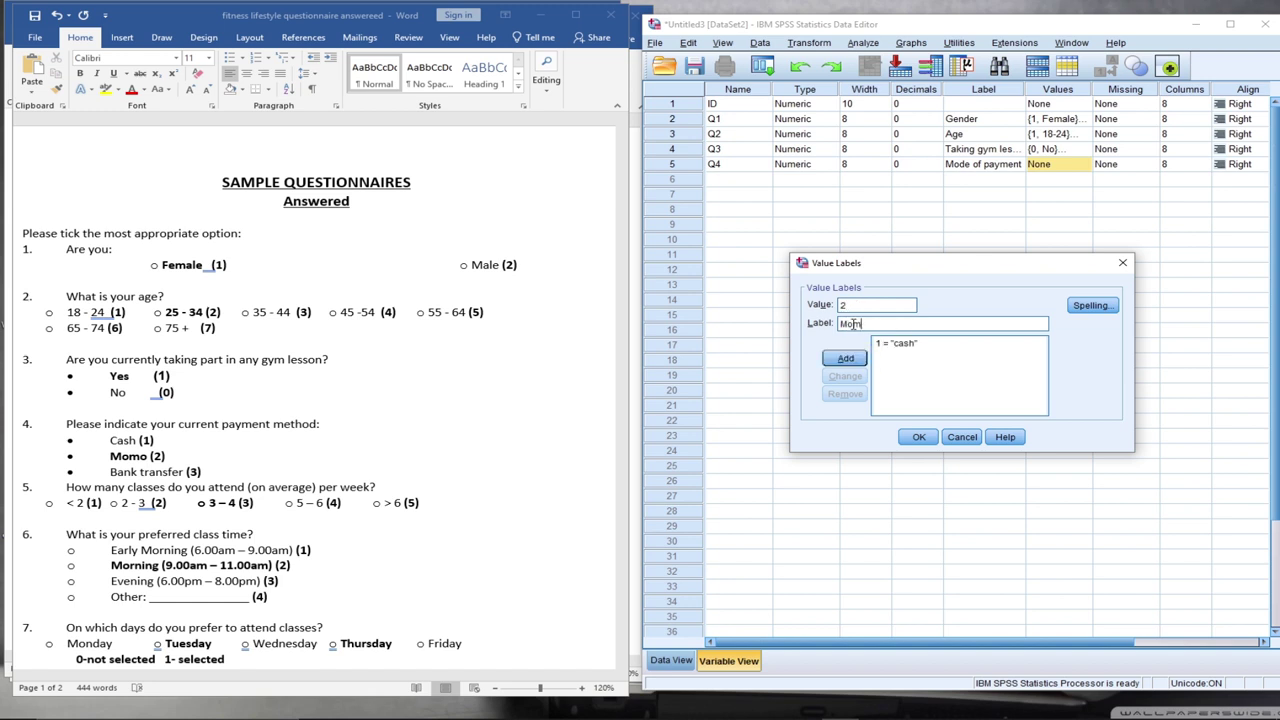
{"action": "left_click", "coordinate": [848, 360]}
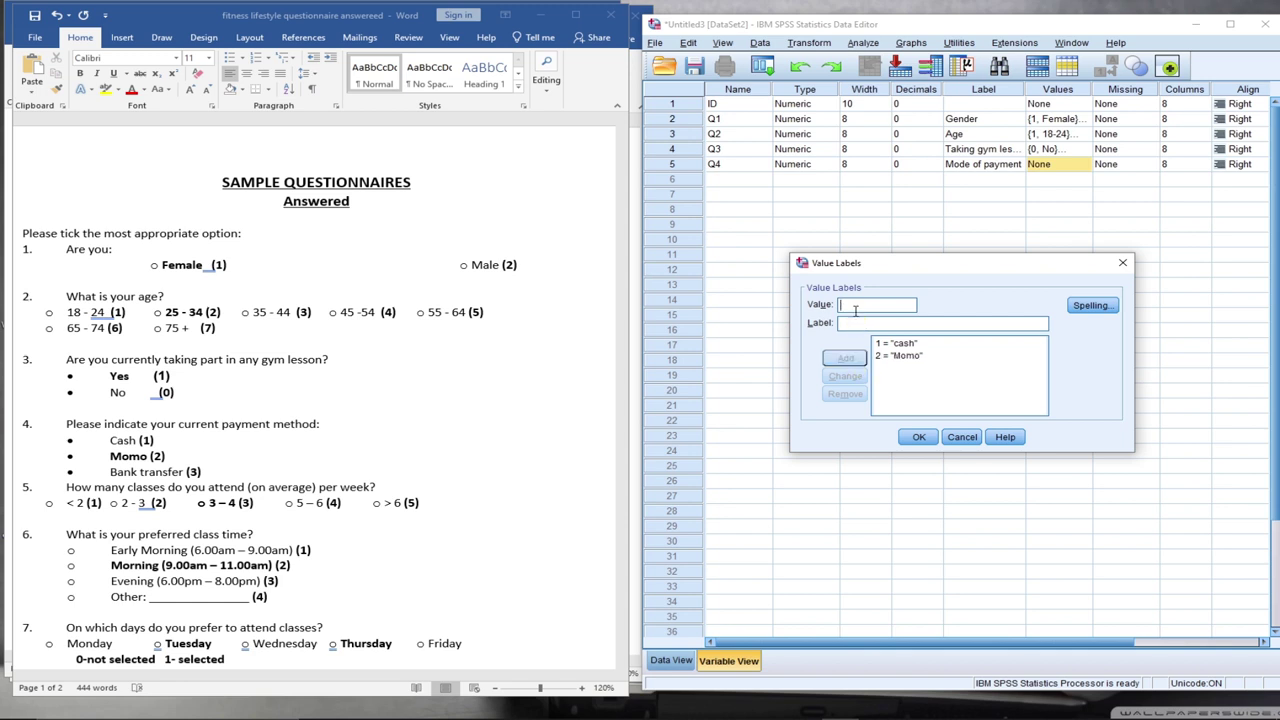
{"action": "type", "text": "3"}
{"action": "left_click", "coordinate": [852, 322]}
{"action": "type", "text": "Bank Transfer"}
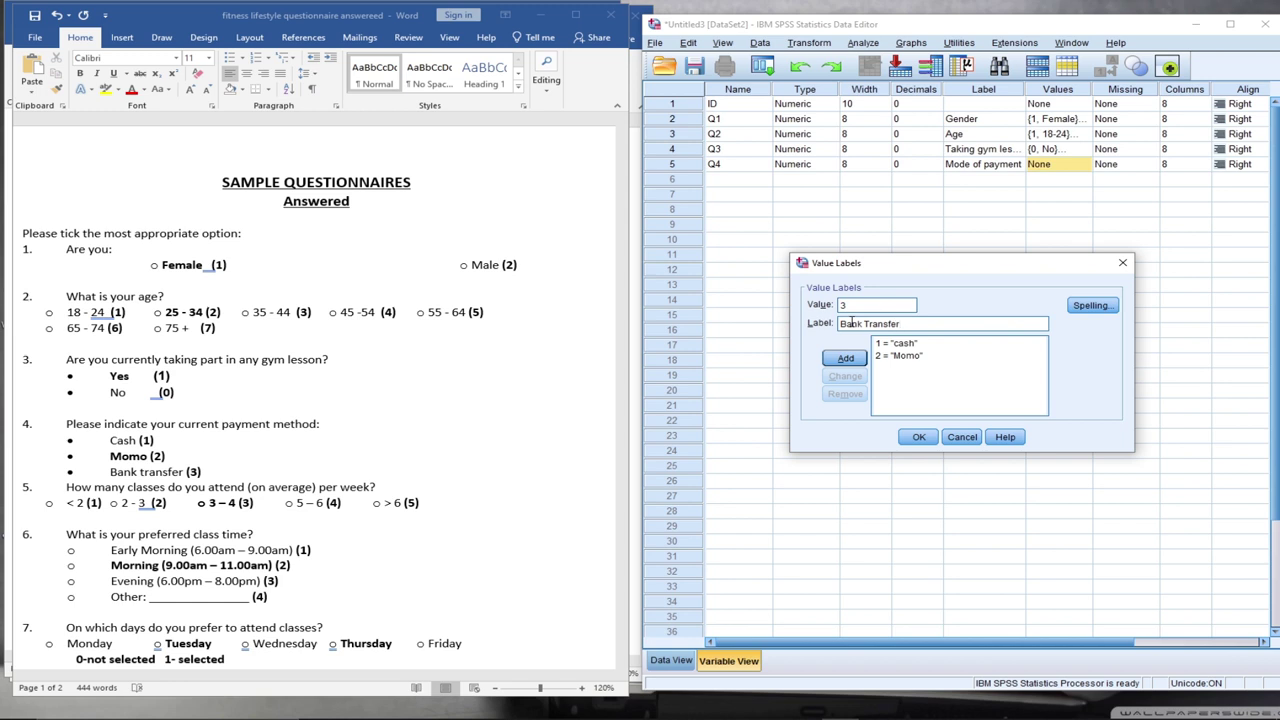
{"action": "left_click", "coordinate": [845, 358]}
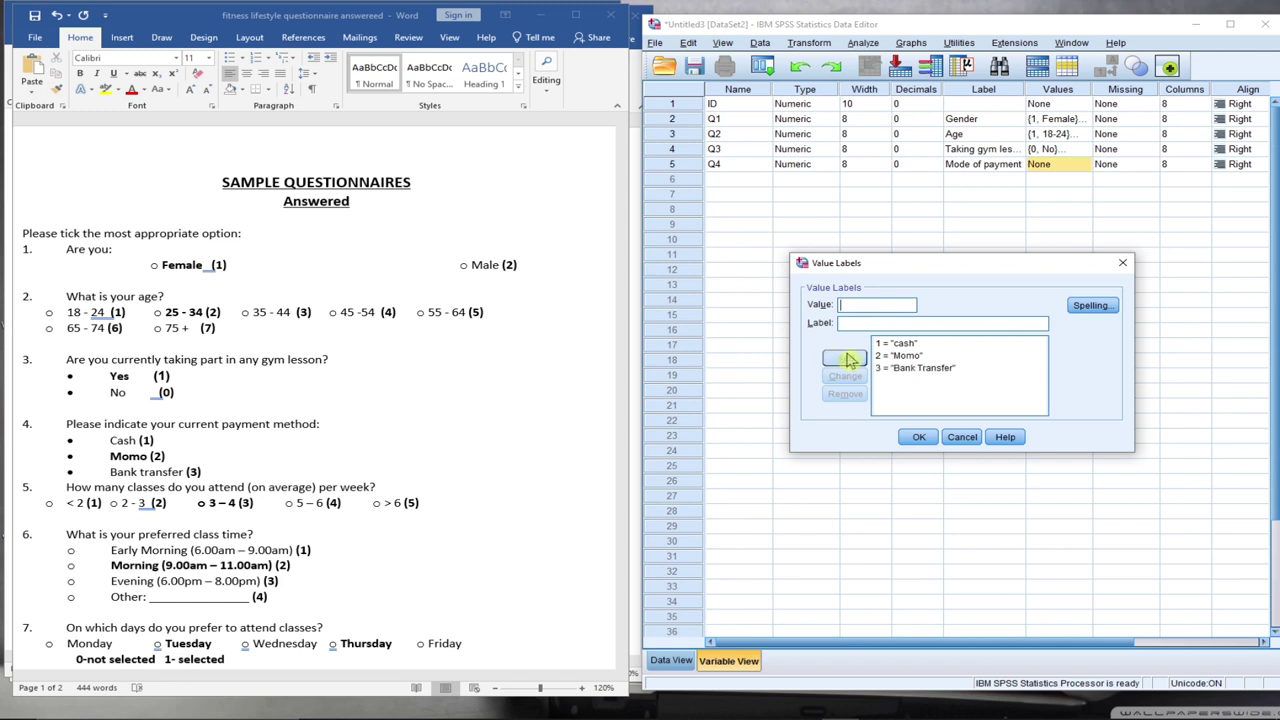
{"action": "left_click", "coordinate": [917, 439]}
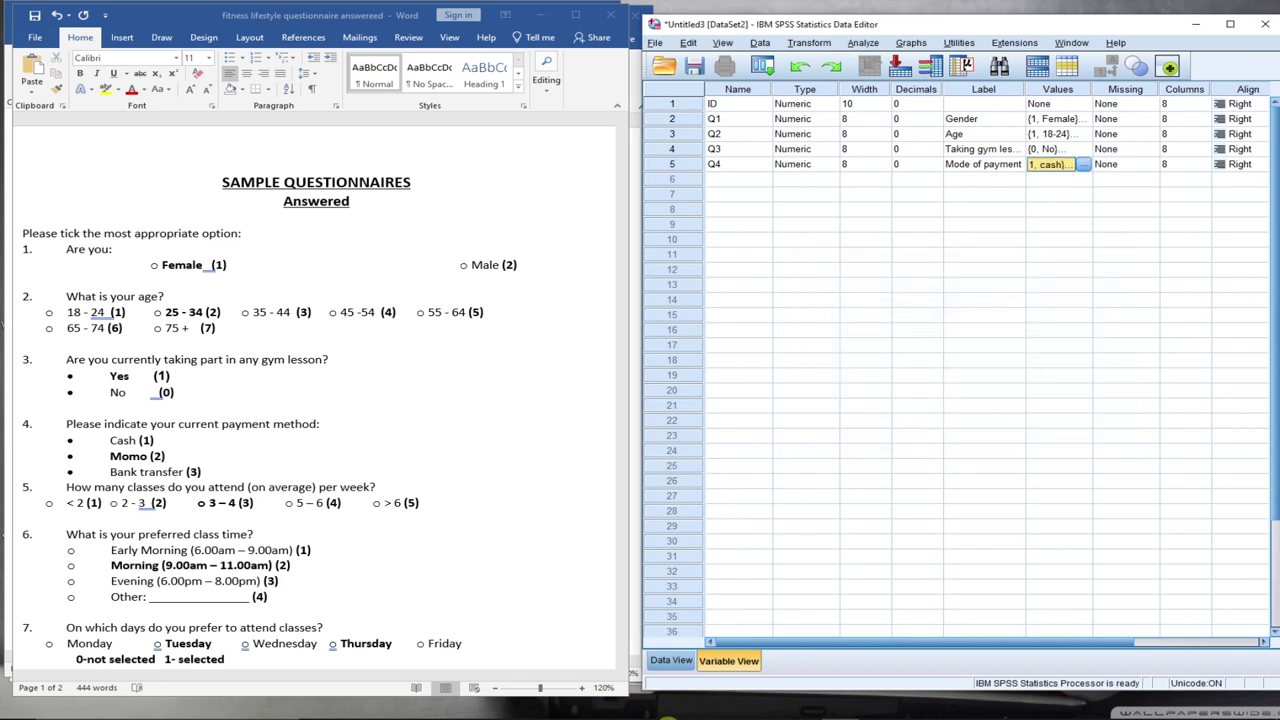
{"action": "left_click", "coordinate": [728, 706]}
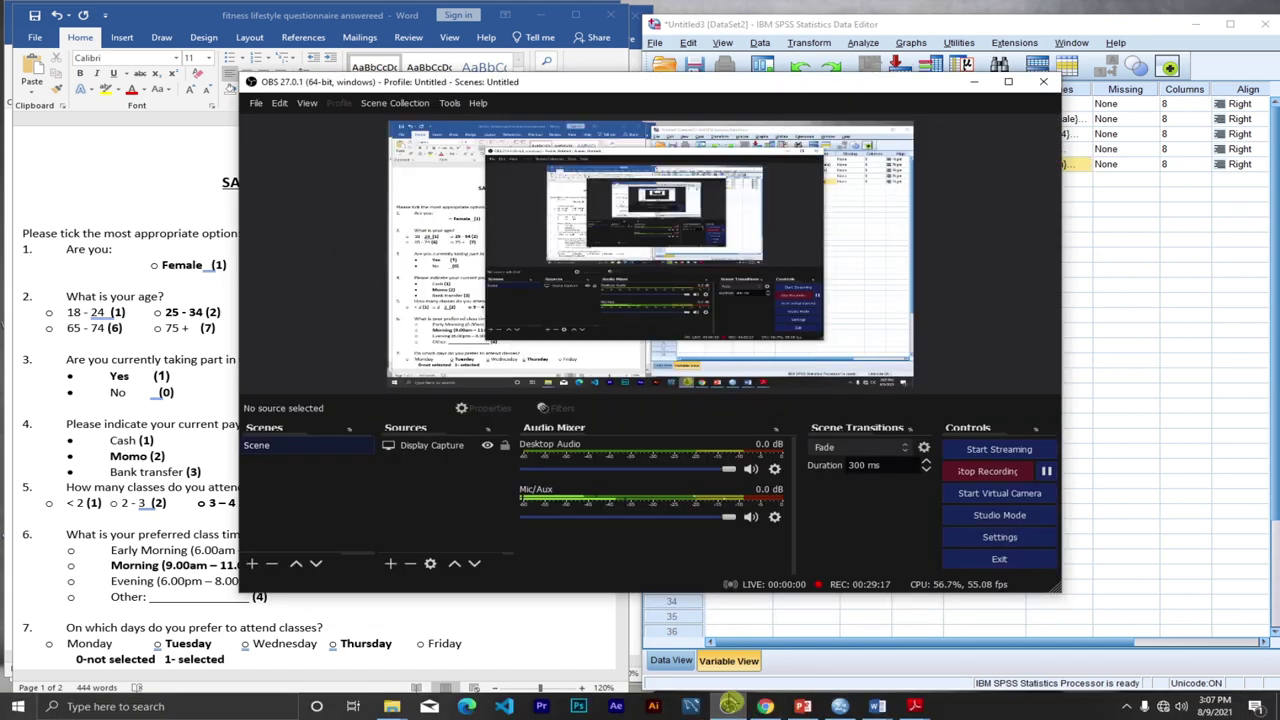
{"action": "left_click", "coordinate": [974, 84]}
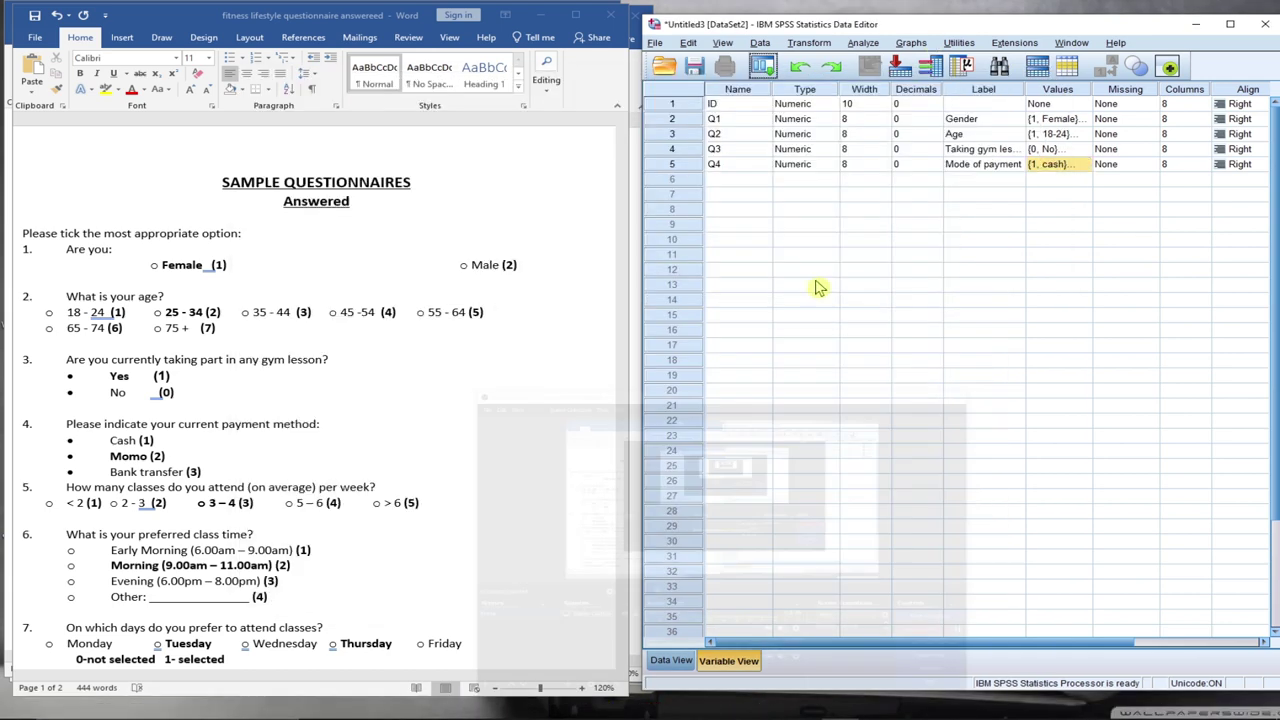
Add a variable named Q5 in row 6 and set its decimal places to 0
{"action": "left_click", "coordinate": [730, 180]}
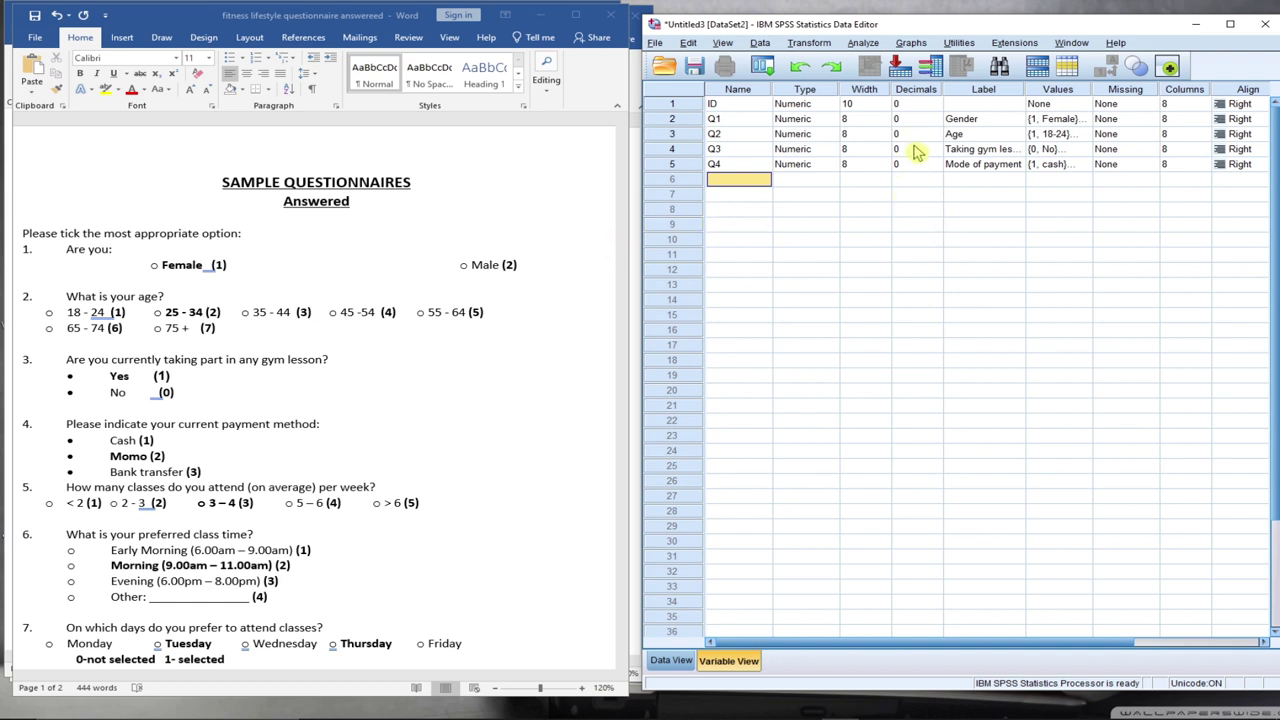
{"action": "type", "text": "Q5"}
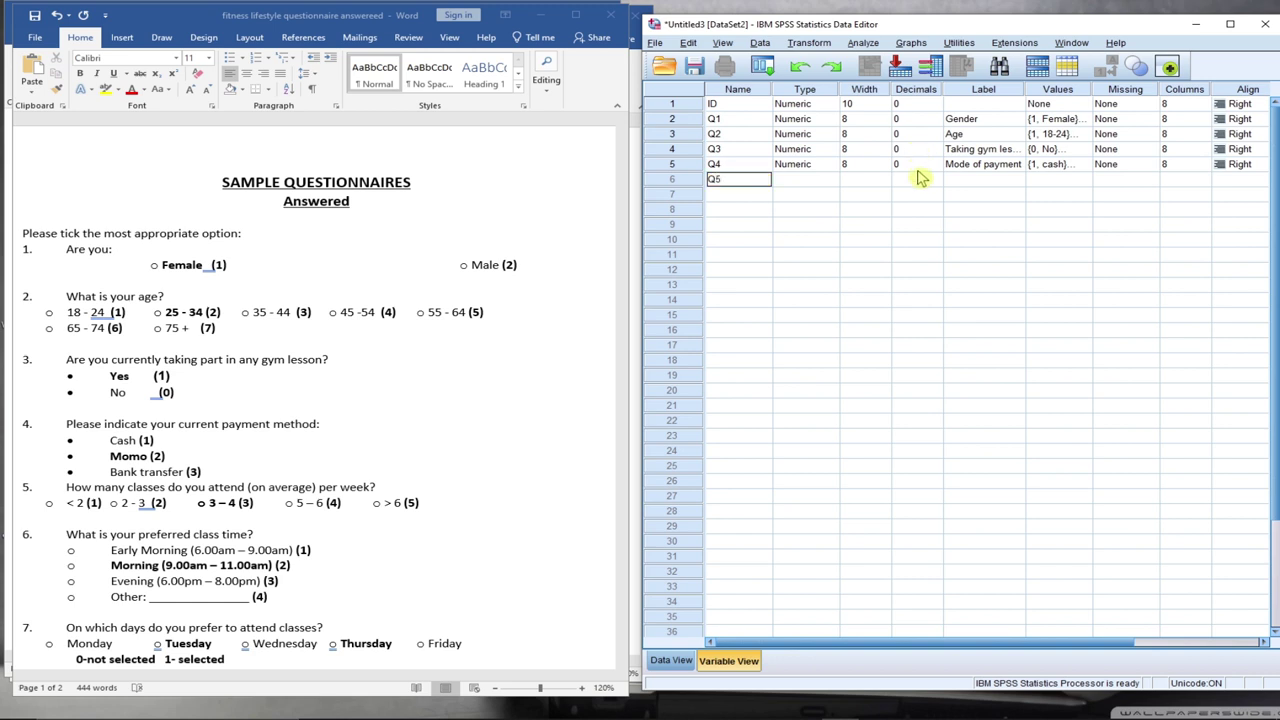
{"action": "left_click", "coordinate": [806, 182]}
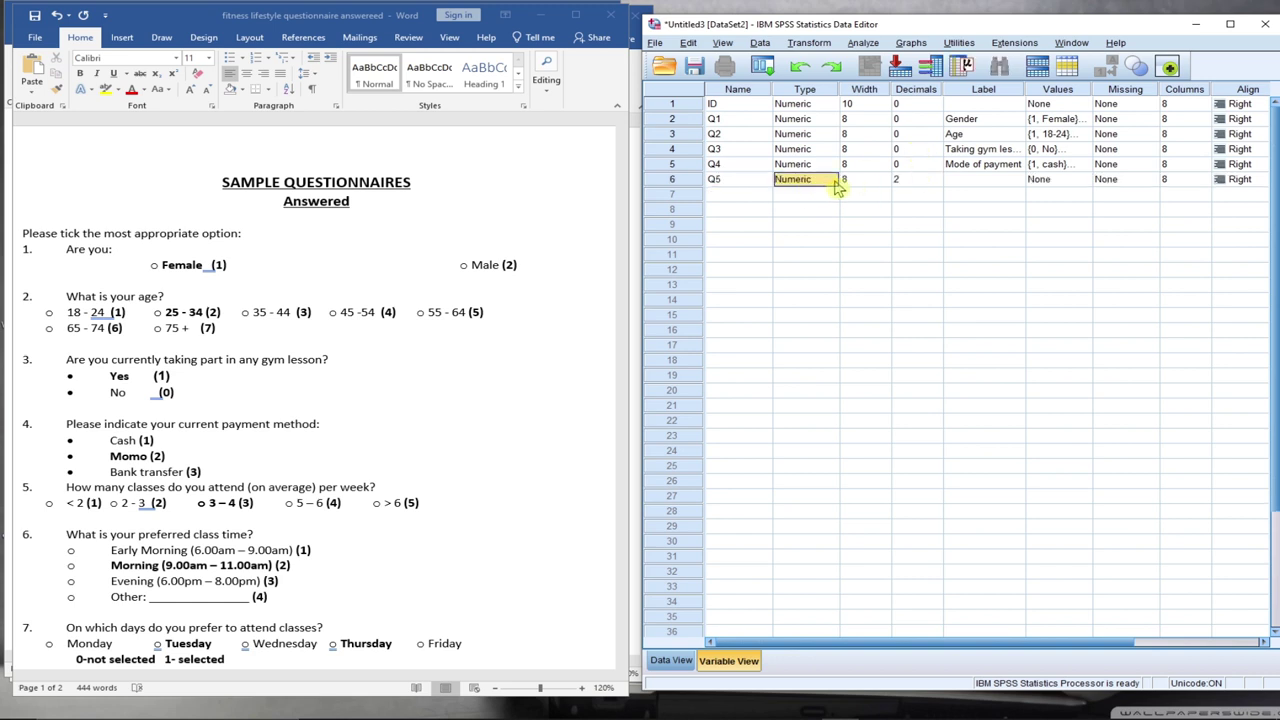
{"action": "left_click", "coordinate": [833, 180]}
{"action": "double_click", "coordinate": [1100, 310]}
{"action": "key", "text": "BackSpace"}
{"action": "type", "text": "0"}
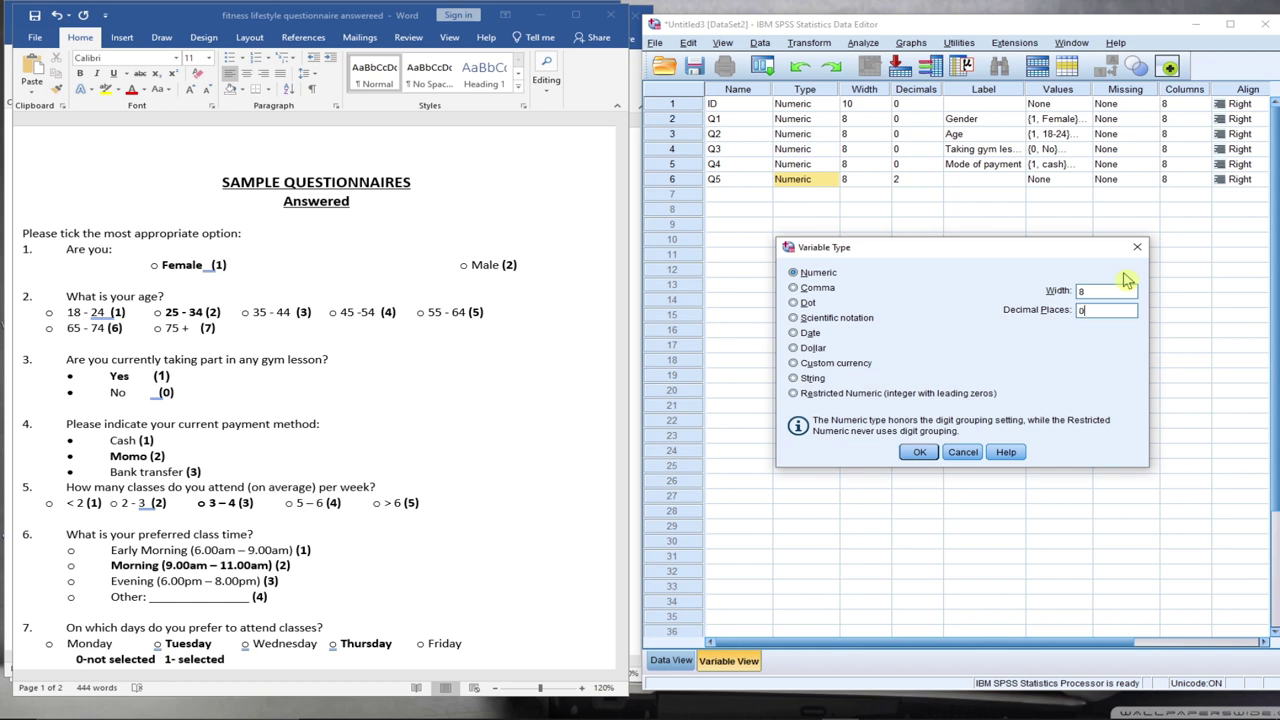
{"action": "left_click", "coordinate": [918, 452]}
Give the Q5 variable the label "Classes per week" and add a value label defining 1 as "<2"
{"action": "left_click", "coordinate": [970, 179]}
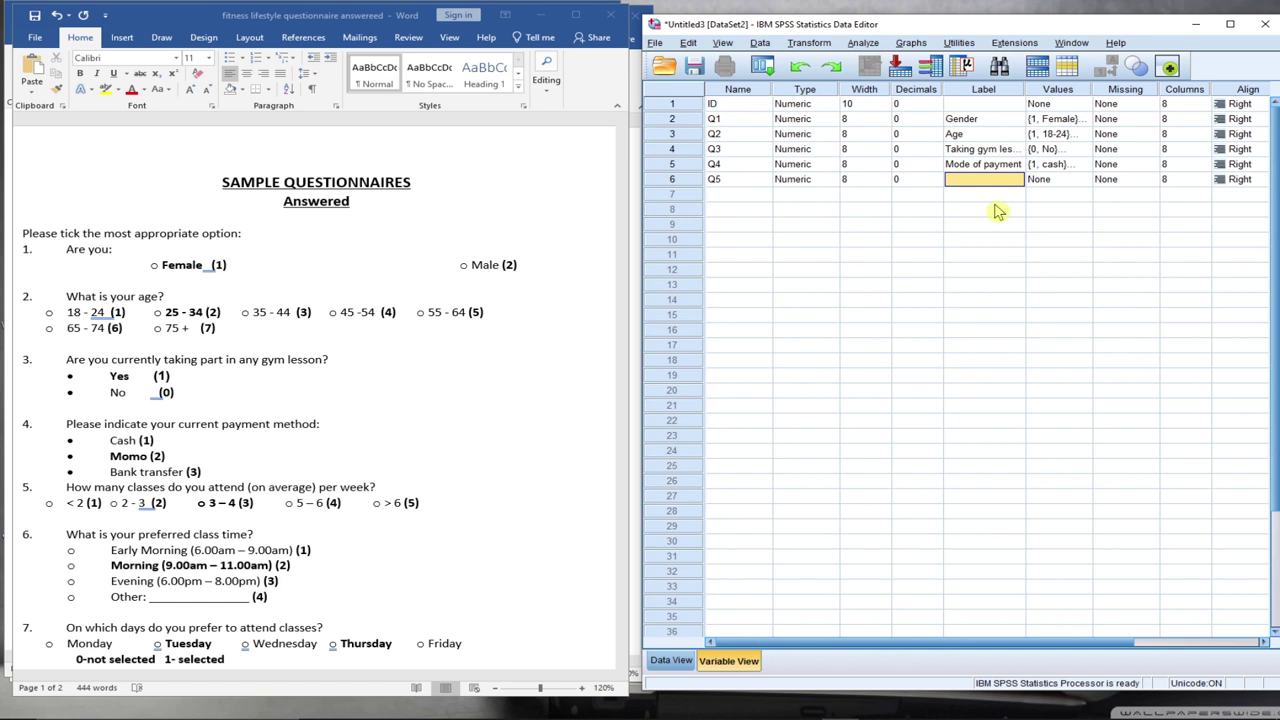
{"action": "type", "text": "Classes per week"}
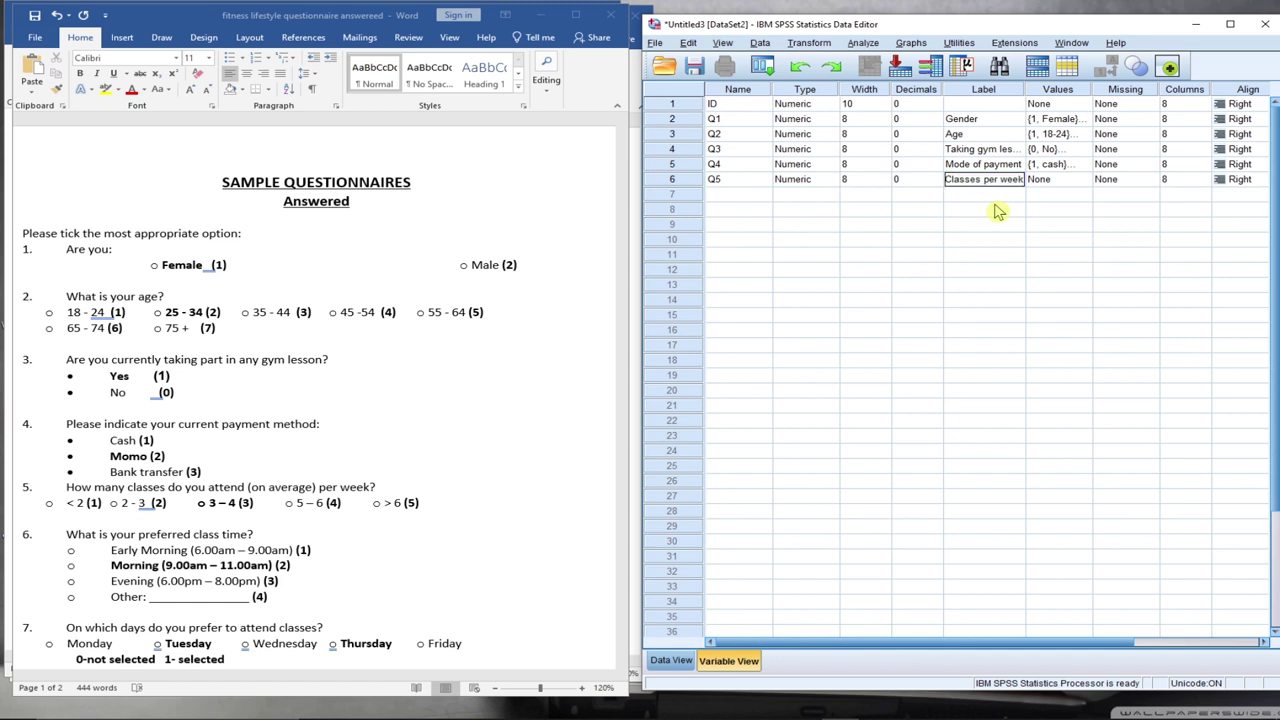
{"action": "left_click", "coordinate": [1068, 180]}
{"action": "left_click", "coordinate": [1085, 180]}
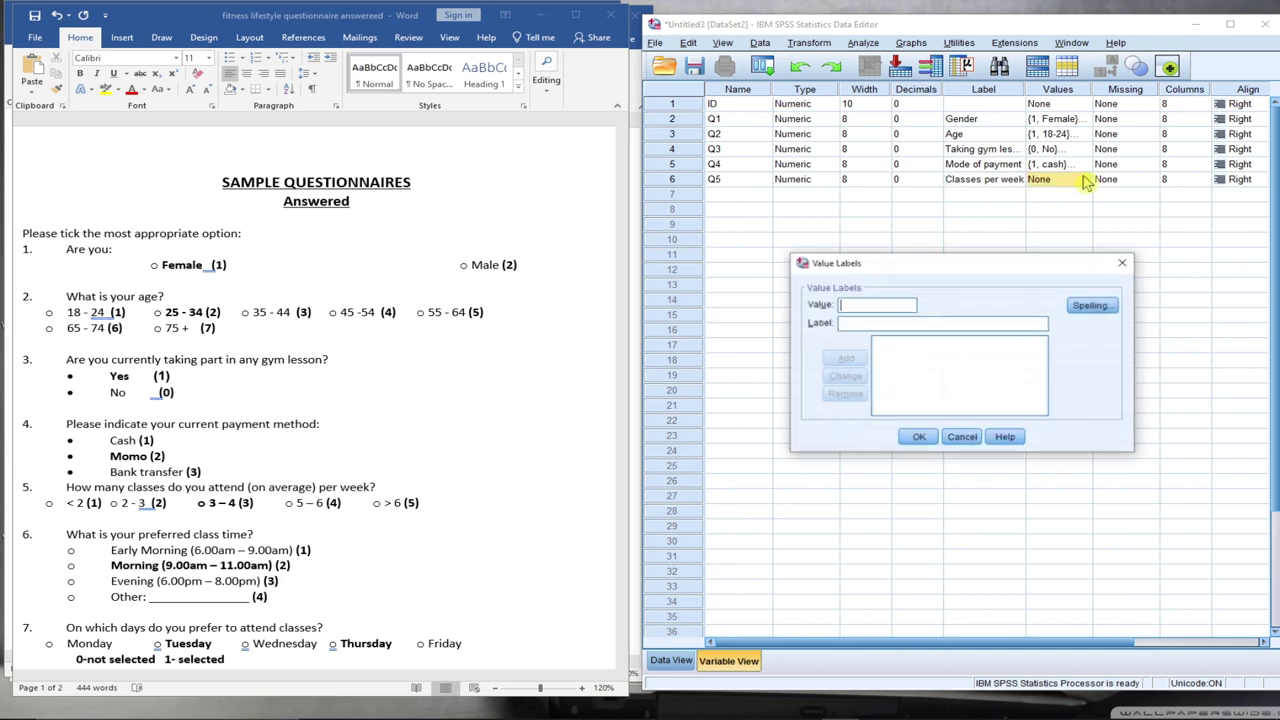
{"action": "type", "text": "1"}
{"action": "left_click", "coordinate": [864, 323]}
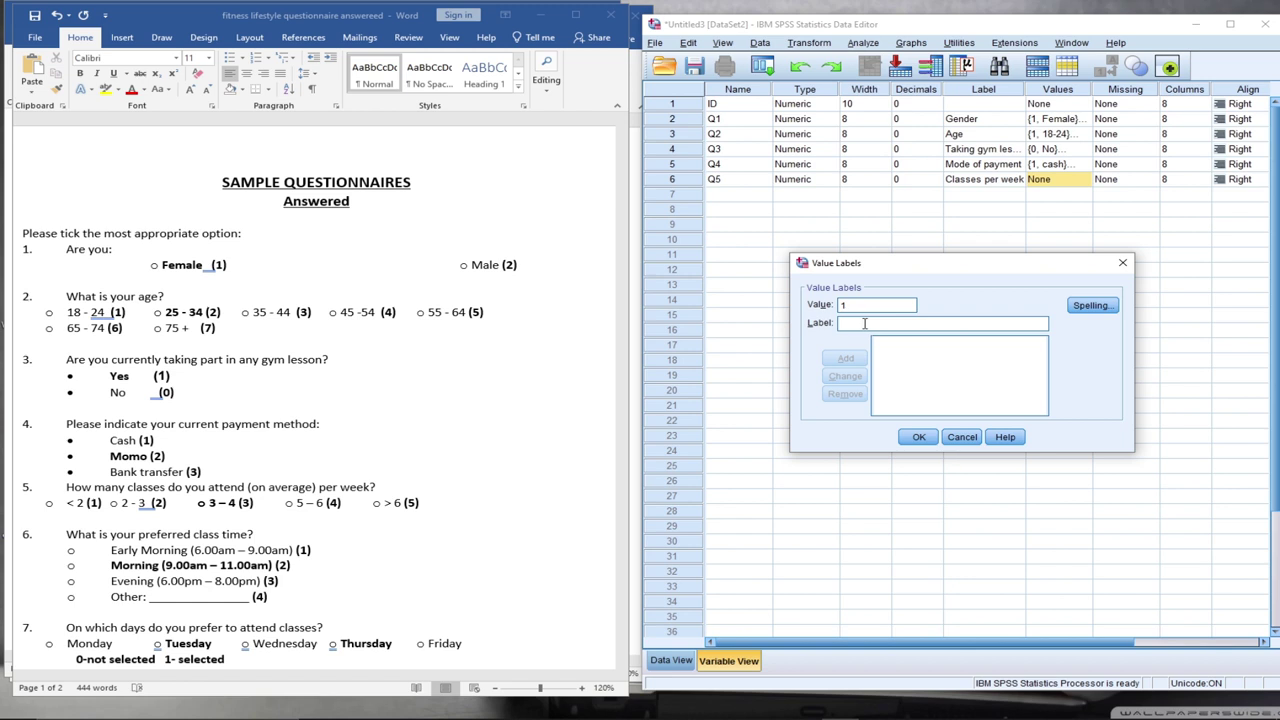
{"action": "type", "text": "<"}
{"action": "type", "text": "2"}
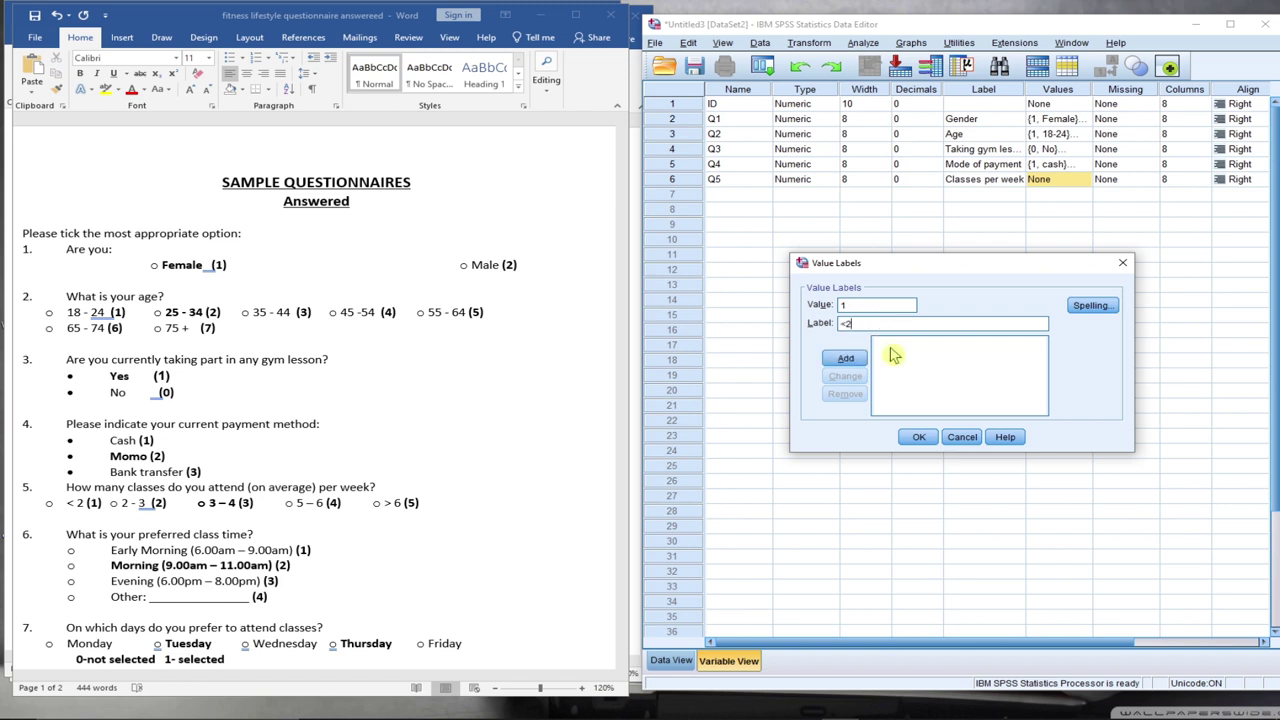
{"action": "left_click", "coordinate": [845, 358]}
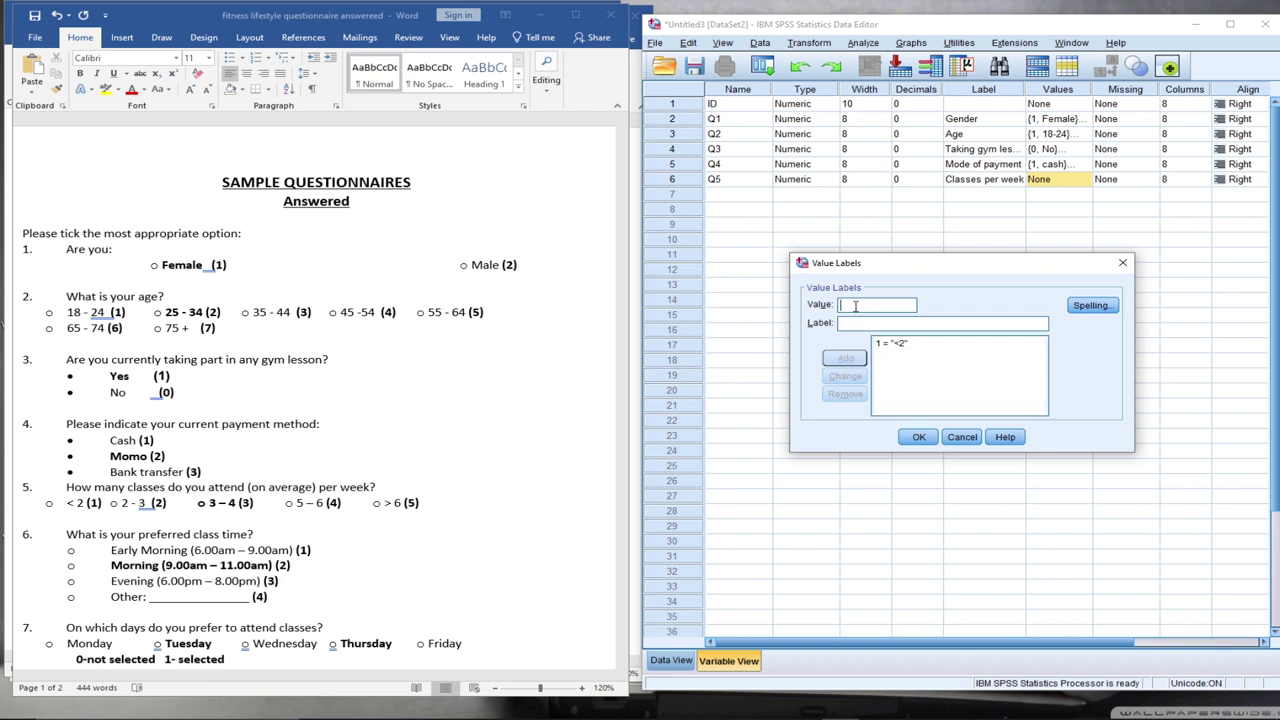
Add value labels for the Q5 variable defining 2 as "2-3" and 3 as "3-4"
{"action": "left_click", "coordinate": [855, 306]}
{"action": "type", "text": "2"}
{"action": "left_click", "coordinate": [848, 321]}
{"action": "type", "text": "2"}
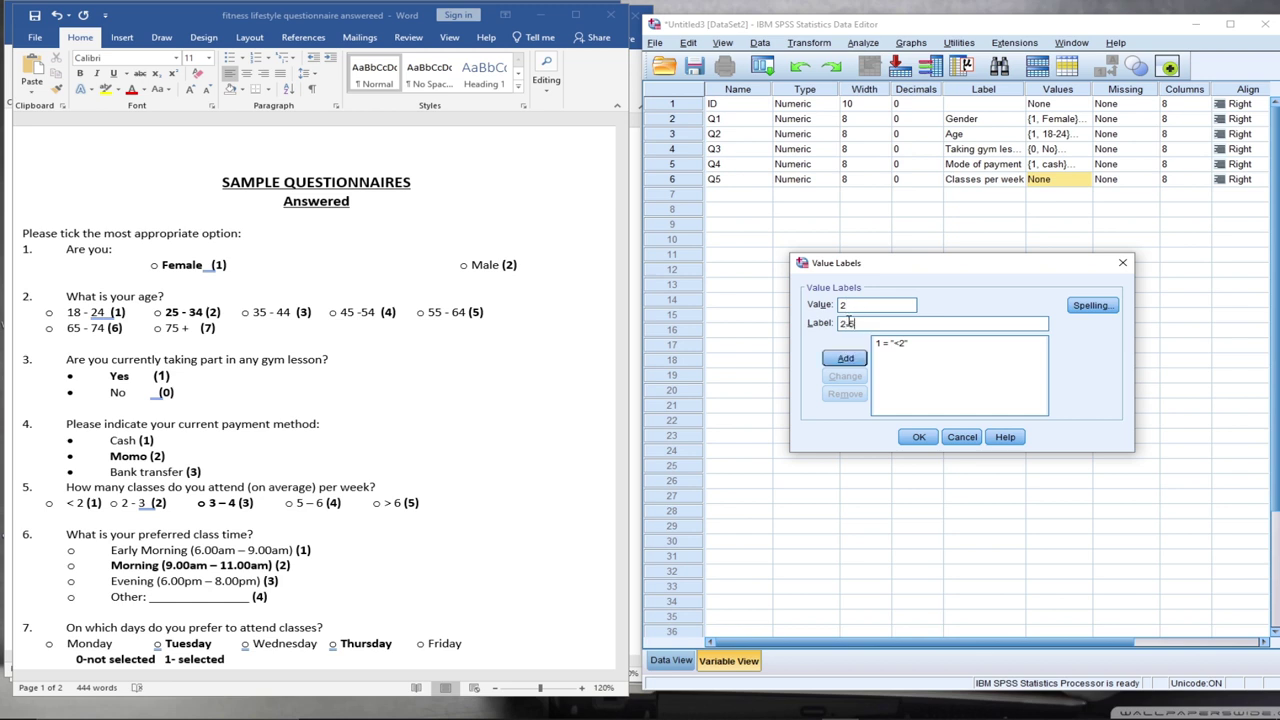
{"action": "type", "text": "-3"}
{"action": "left_click", "coordinate": [845, 358]}
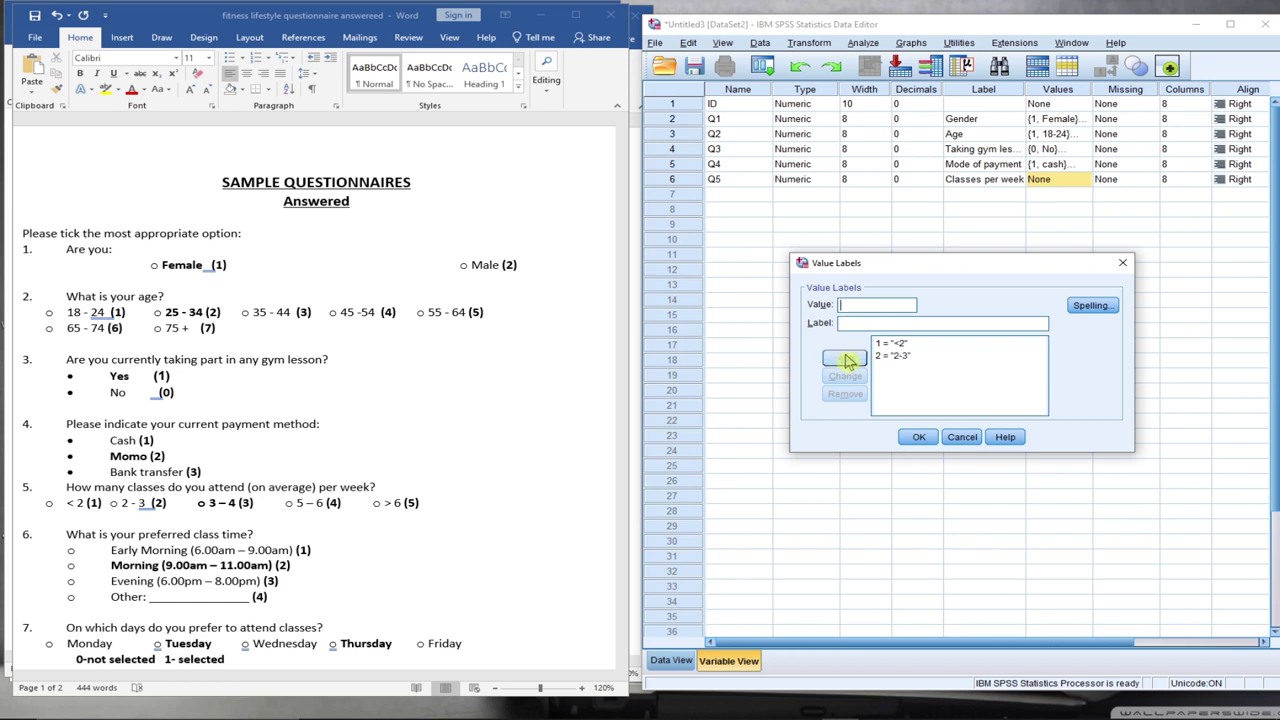
{"action": "left_click", "coordinate": [860, 305]}
{"action": "type", "text": "3 = \""}
{"action": "type", "text": "3"}
{"action": "type", "text": "-4"}
{"action": "left_click", "coordinate": [845, 358]}
Add value labels for the Q5 variable defining 4 as "5-6" and 5 as ">6"
{"action": "left_click", "coordinate": [848, 306]}
{"action": "type", "text": "4"}
{"action": "left_click", "coordinate": [848, 324]}
{"action": "type", "text": "5-6"}
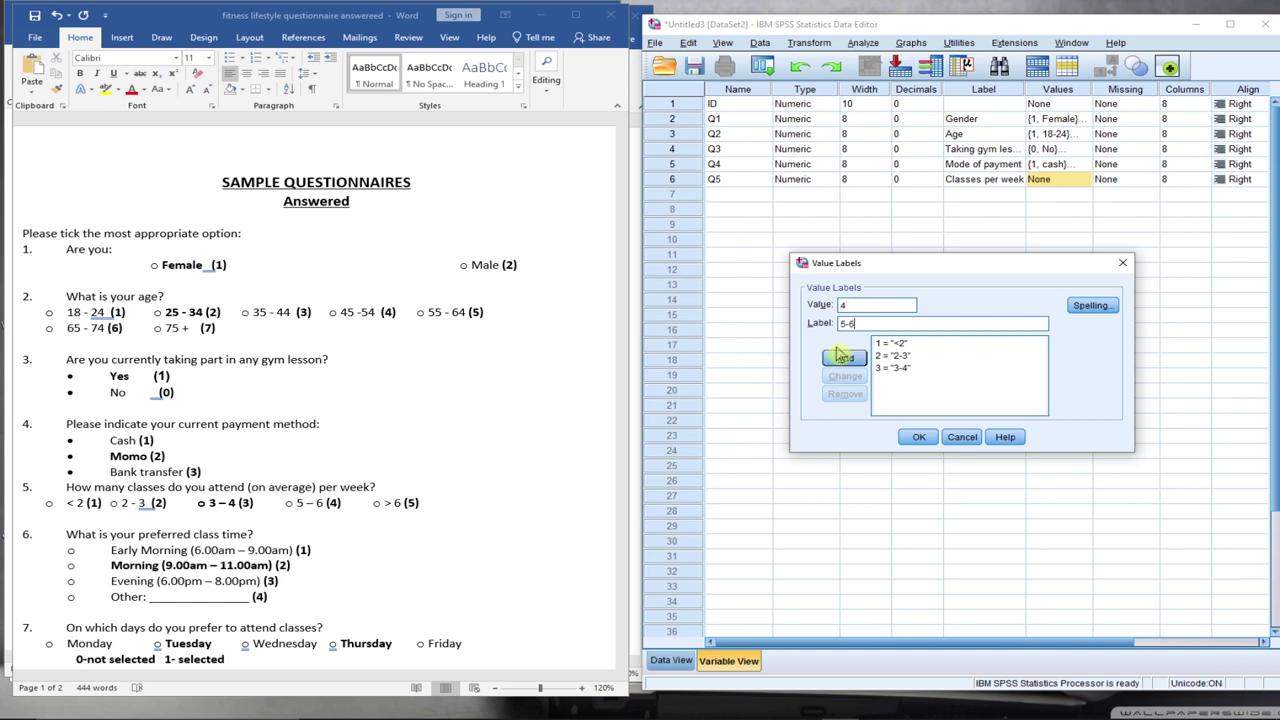
{"action": "left_click", "coordinate": [845, 358]}
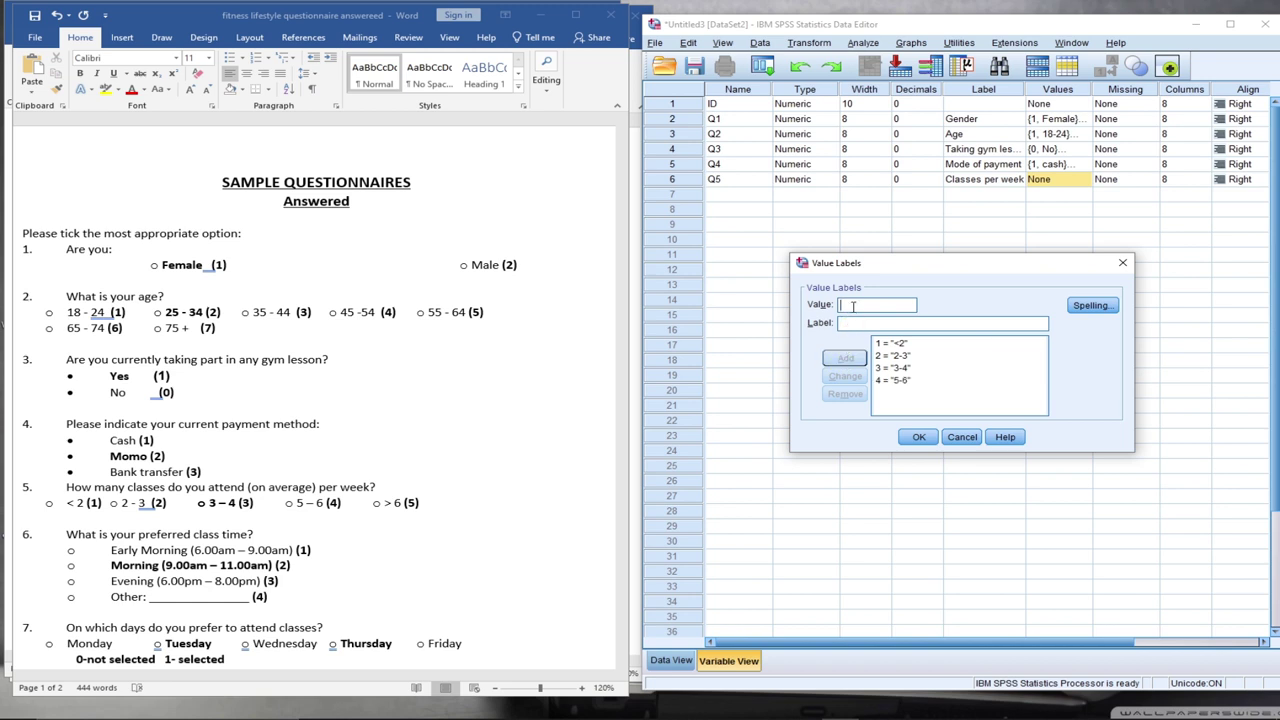
{"action": "type", "text": "5-"}
{"action": "type", "text": "6"}
{"action": "left_click", "coordinate": [850, 322]}
{"action": "left_click_drag", "start_coordinate": [860, 306], "coordinate": [842, 305]}
{"action": "type", "text": "5 = \">6"}
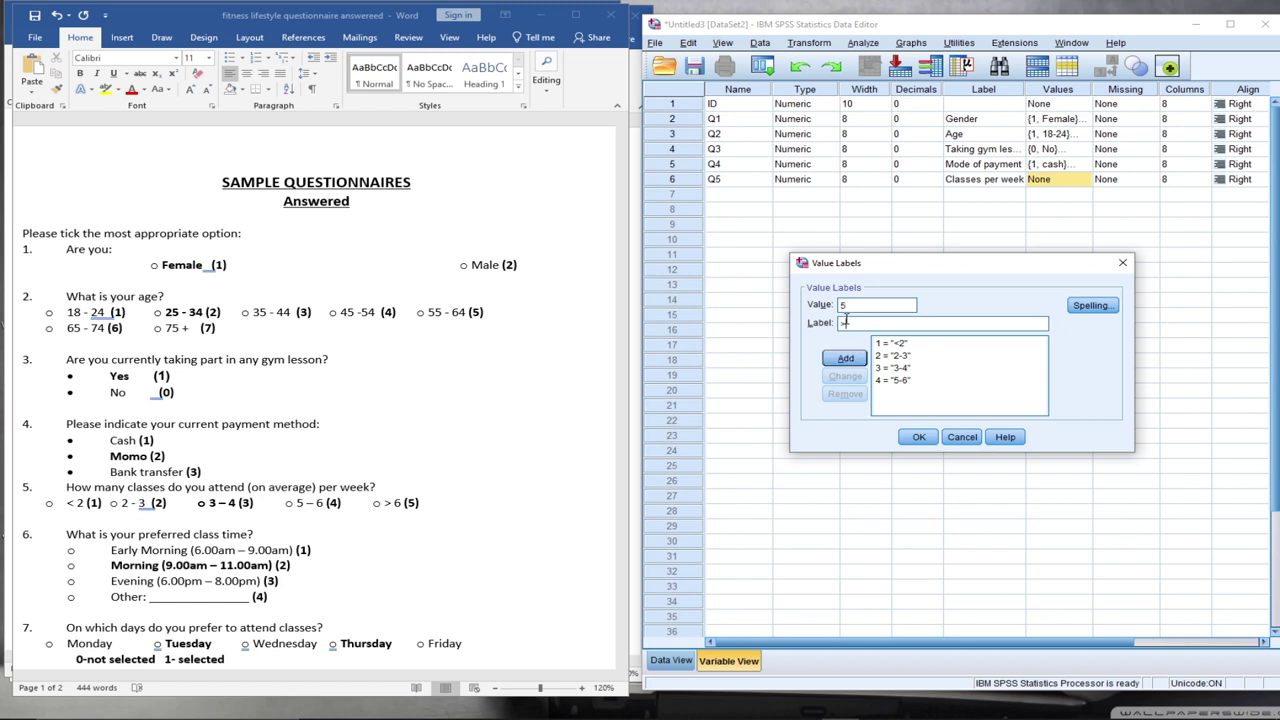
{"action": "left_click", "coordinate": [845, 358]}
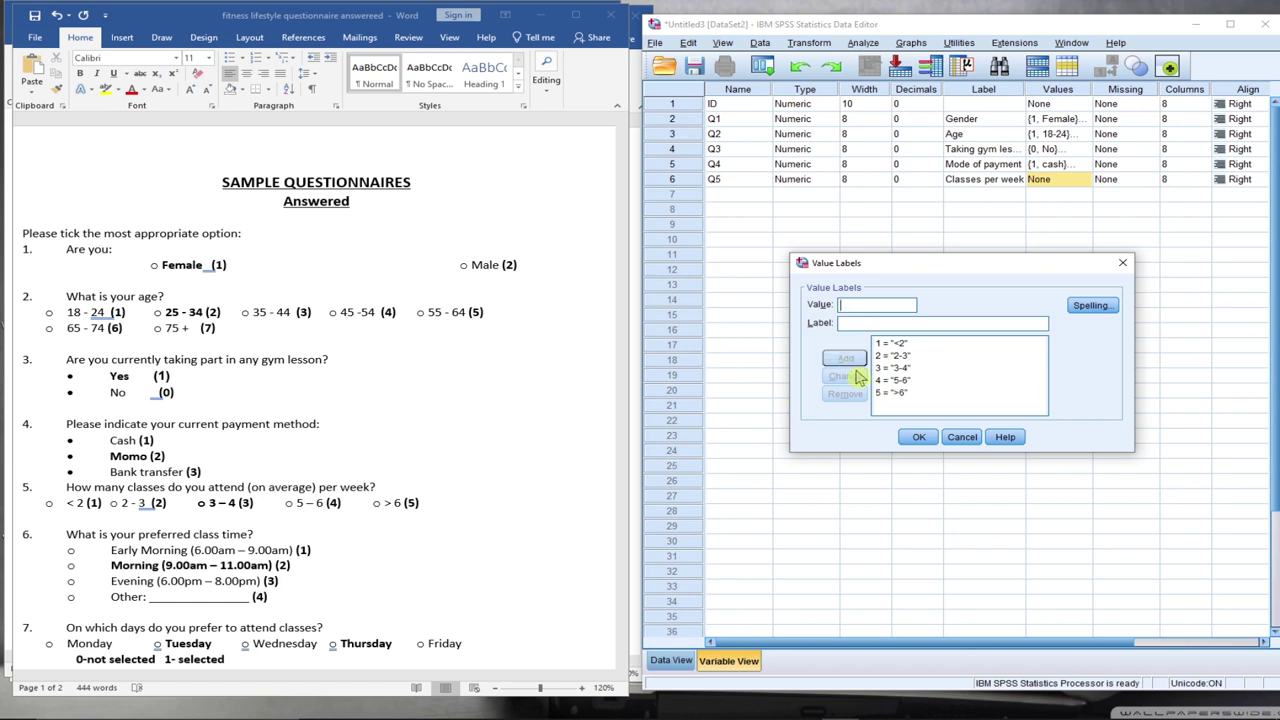
Apply the Q5 value labels and add a variable named Q6 in row 7
{"action": "left_click", "coordinate": [918, 437]}
{"action": "left_click", "coordinate": [740, 196]}
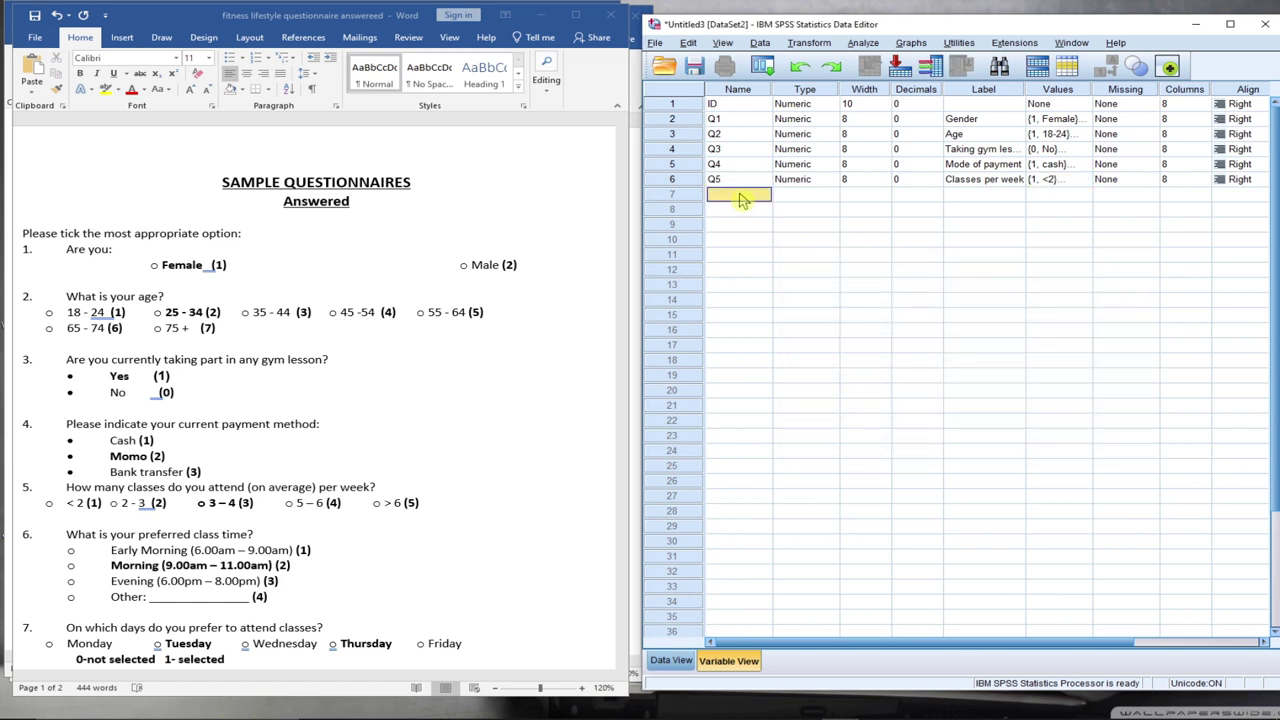
{"action": "scroll", "coordinate": [190, 490], "scroll_direction": "down", "scroll_amount": 3}
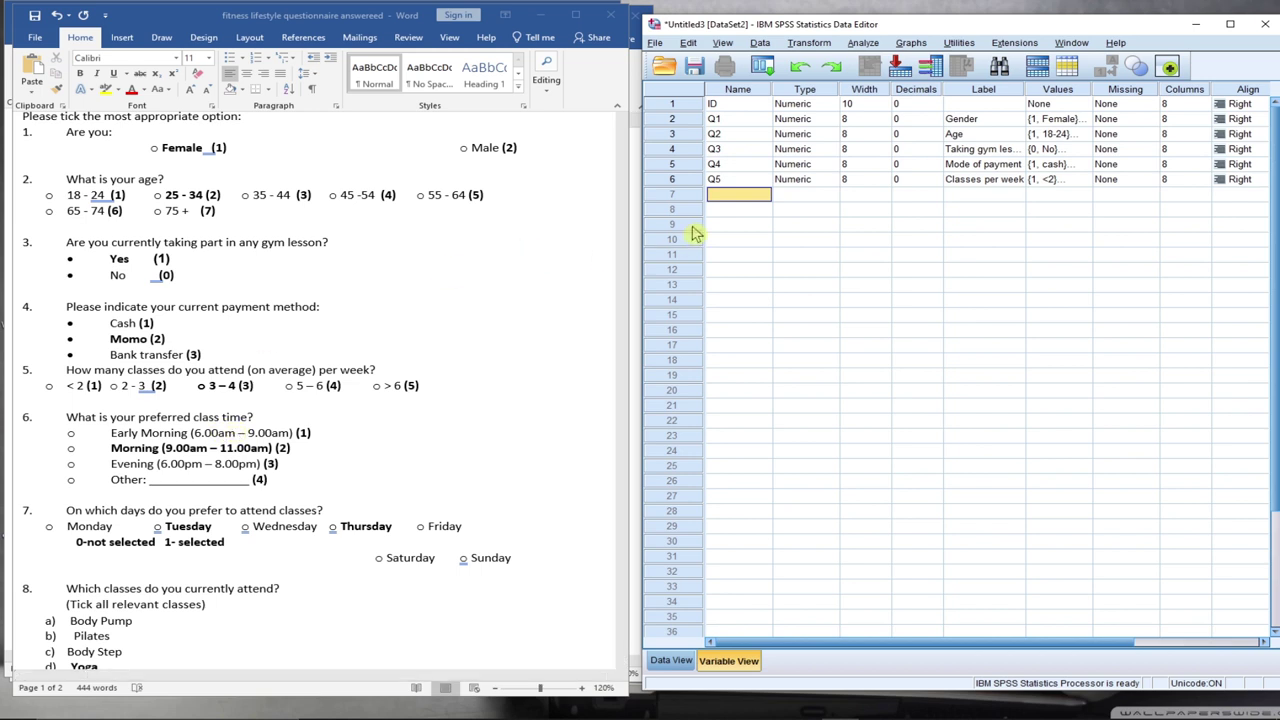
{"action": "type", "text": "@"}
{"action": "key", "text": "BackSpace"}
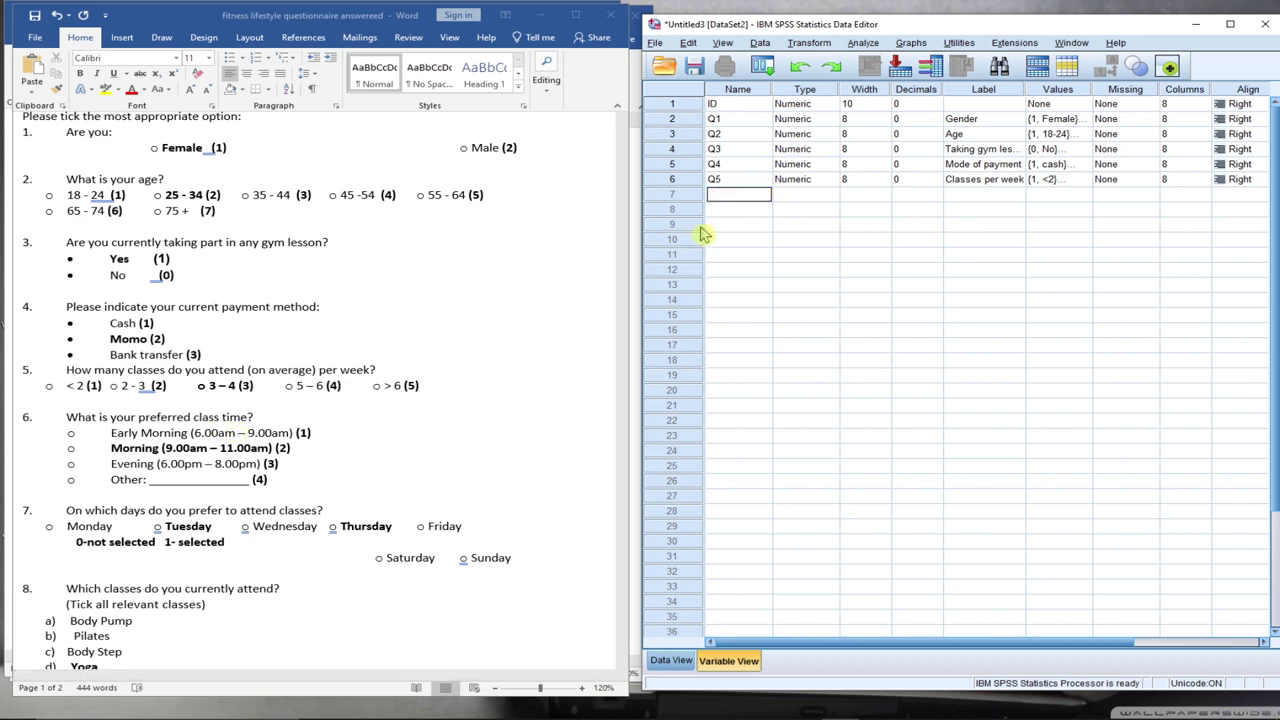
{"action": "type", "text": "Q6"}
Set the Q6 variable's decimal places to 0
{"action": "left_click", "coordinate": [797, 196]}
{"action": "left_click", "coordinate": [831, 196]}
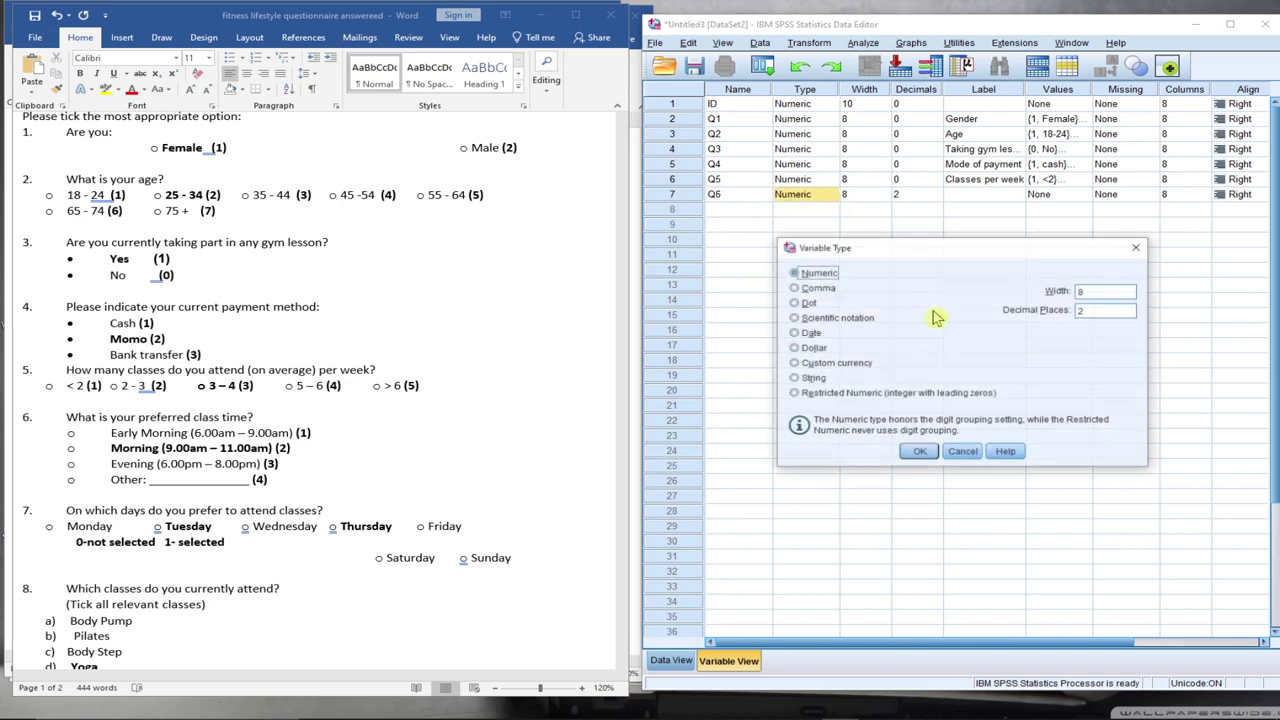
{"action": "left_click", "coordinate": [1084, 311]}
{"action": "key", "text": "BackSpace"}
{"action": "type", "text": "0"}
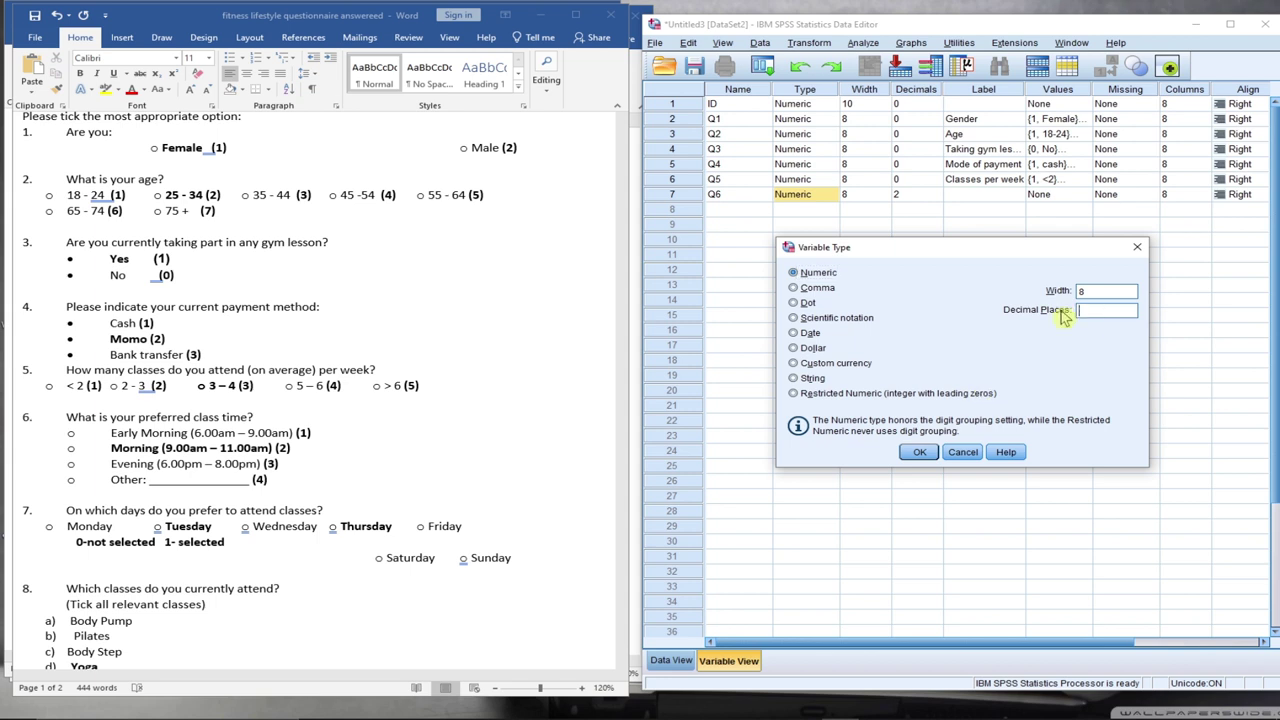
{"action": "left_click", "coordinate": [919, 457]}
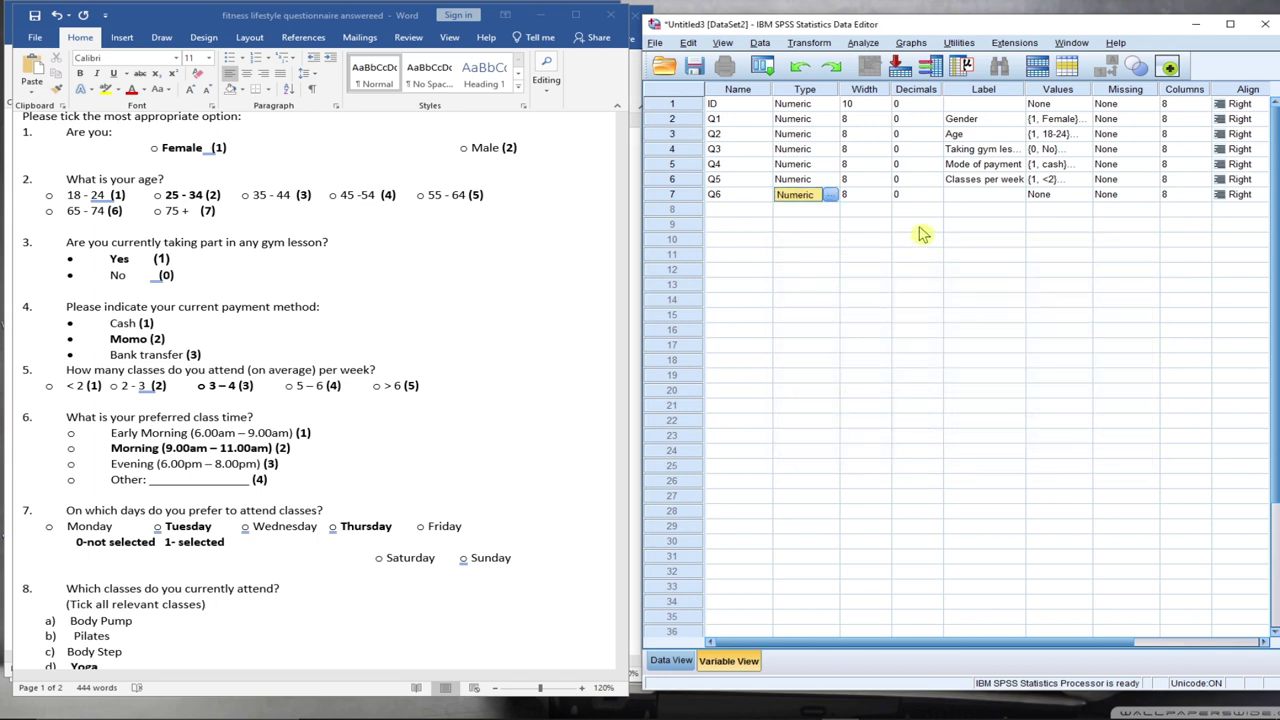
Give the Q6 variable the label "Class time"
{"action": "left_click", "coordinate": [958, 200]}
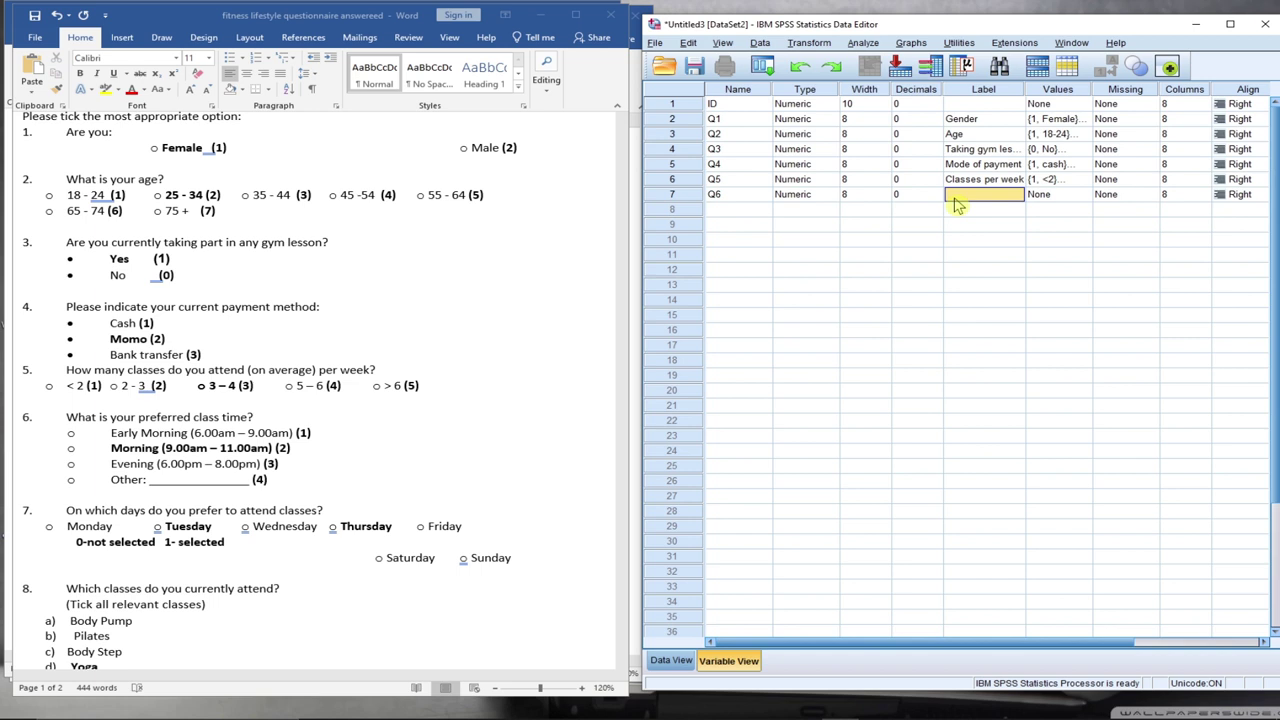
{"action": "type", "text": "C"}
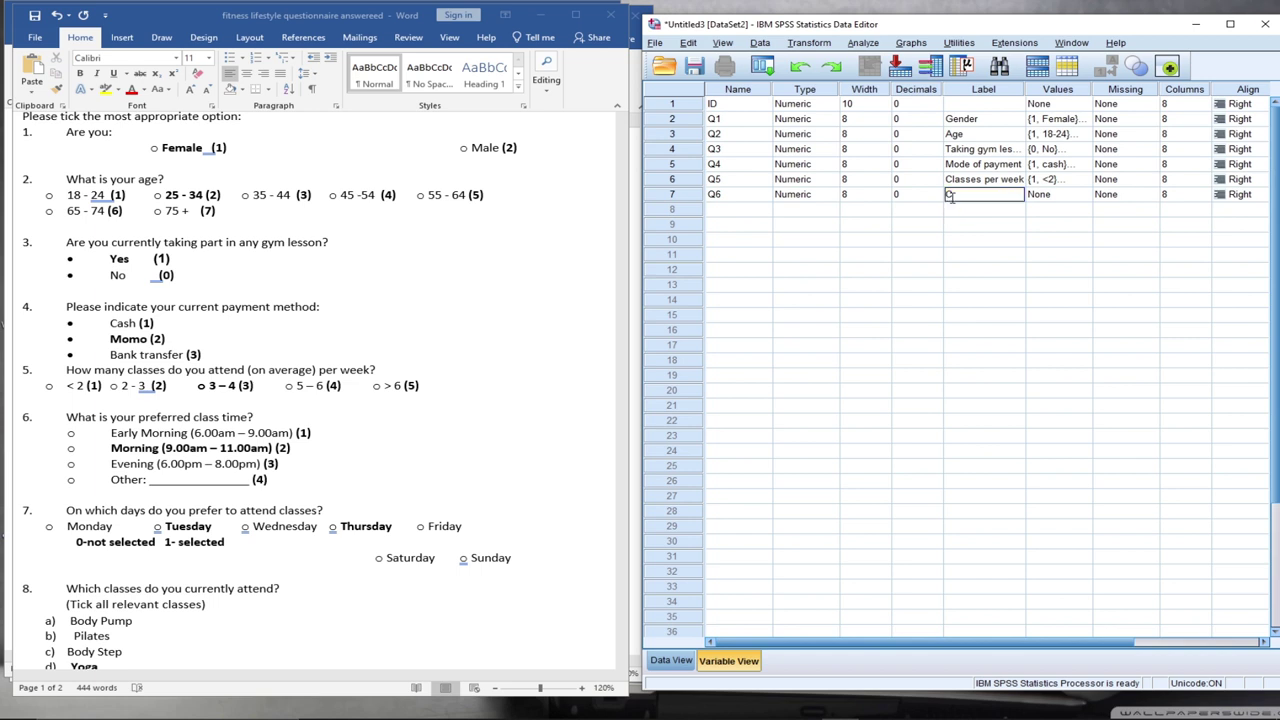
{"action": "type", "text": "lass time"}
Add a value label for the Q6 variable defining 1 as "Early Morning (6-9am)"
{"action": "left_click", "coordinate": [1050, 196]}
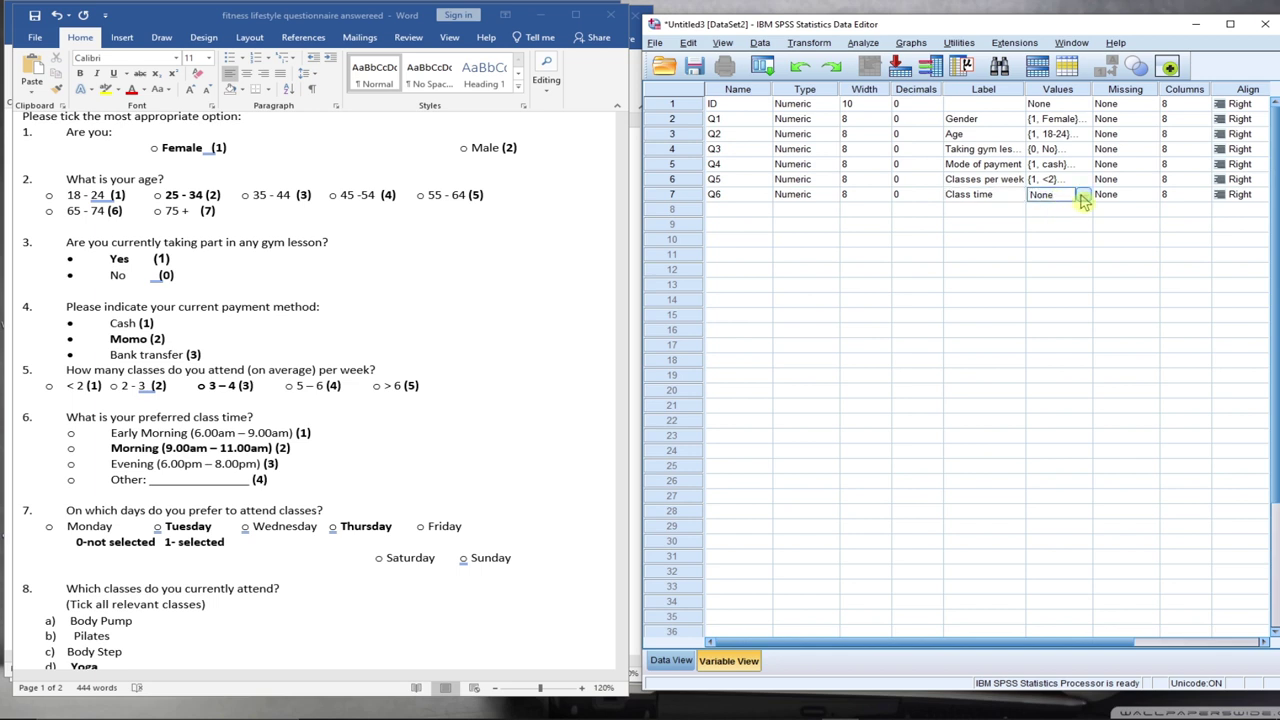
{"action": "left_click", "coordinate": [1082, 196]}
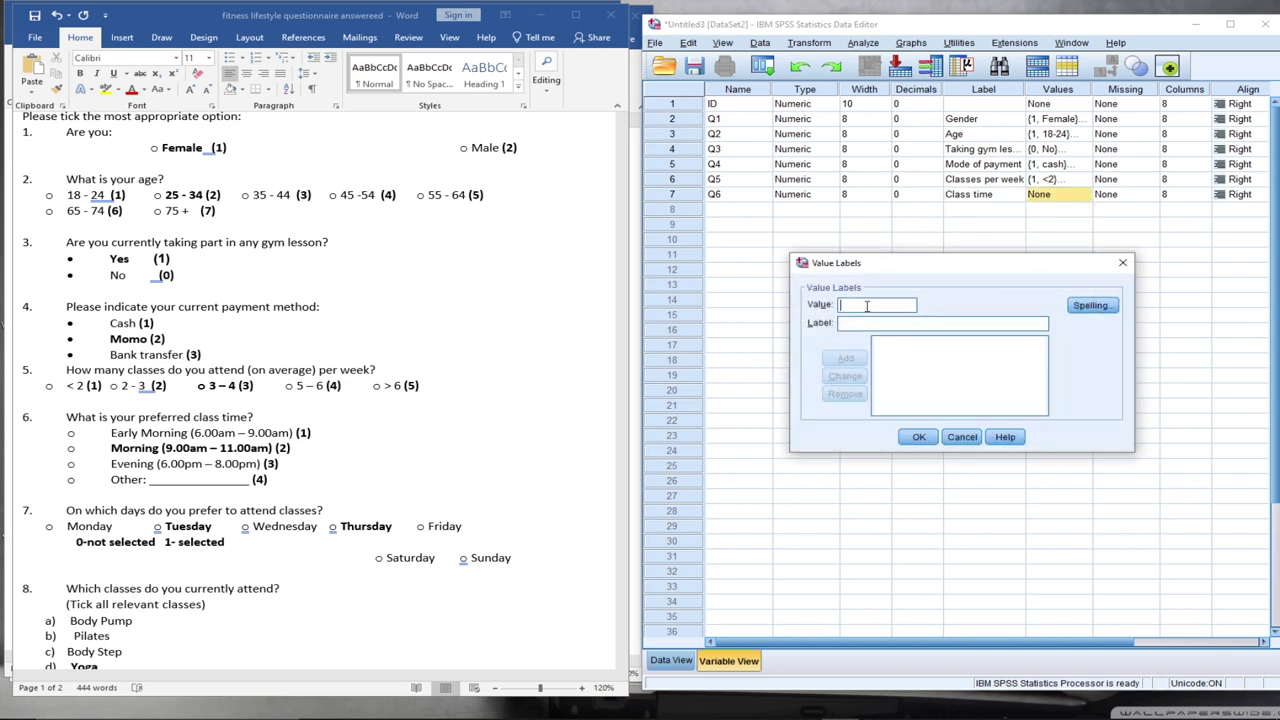
{"action": "type", "text": "1"}
{"action": "left_click", "coordinate": [862, 324]}
{"action": "type", "text": "Easa"}
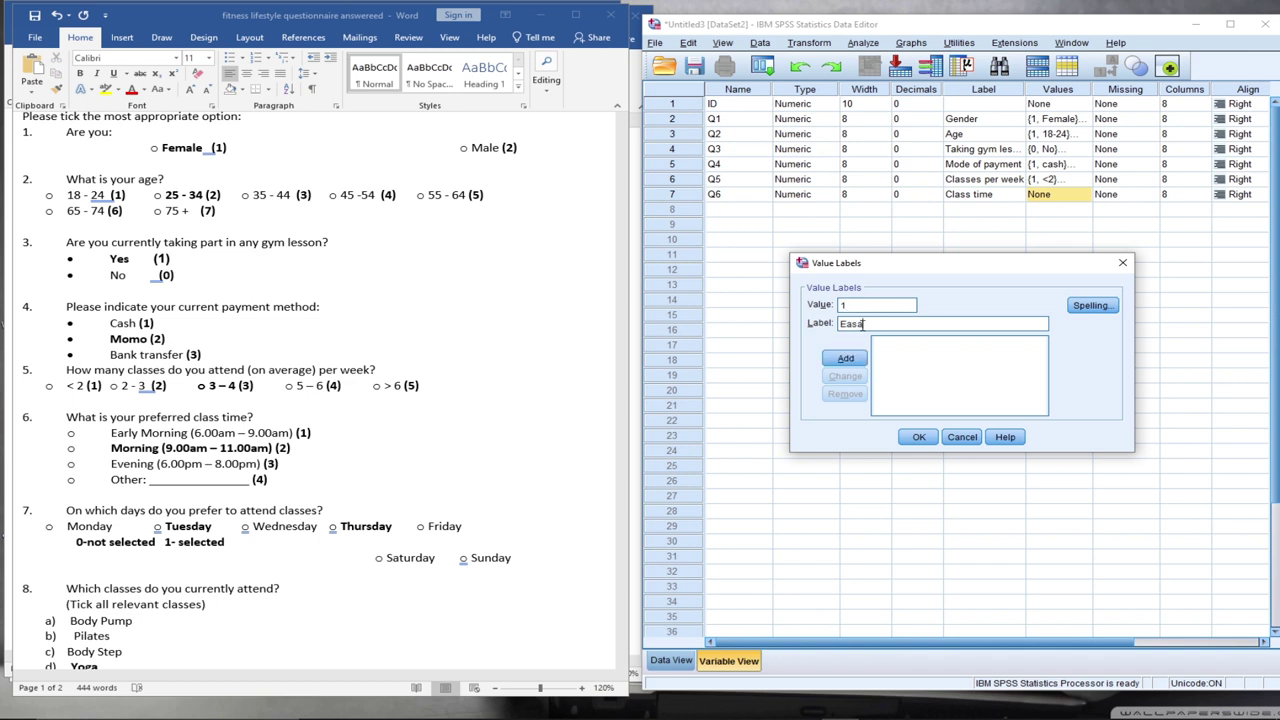
{"action": "key", "text": "BackSpace"}
{"action": "key", "text": "BackSpace"}
{"action": "type", "text": "rly Morning (6-9am)"}
{"action": "left_click", "coordinate": [843, 360]}
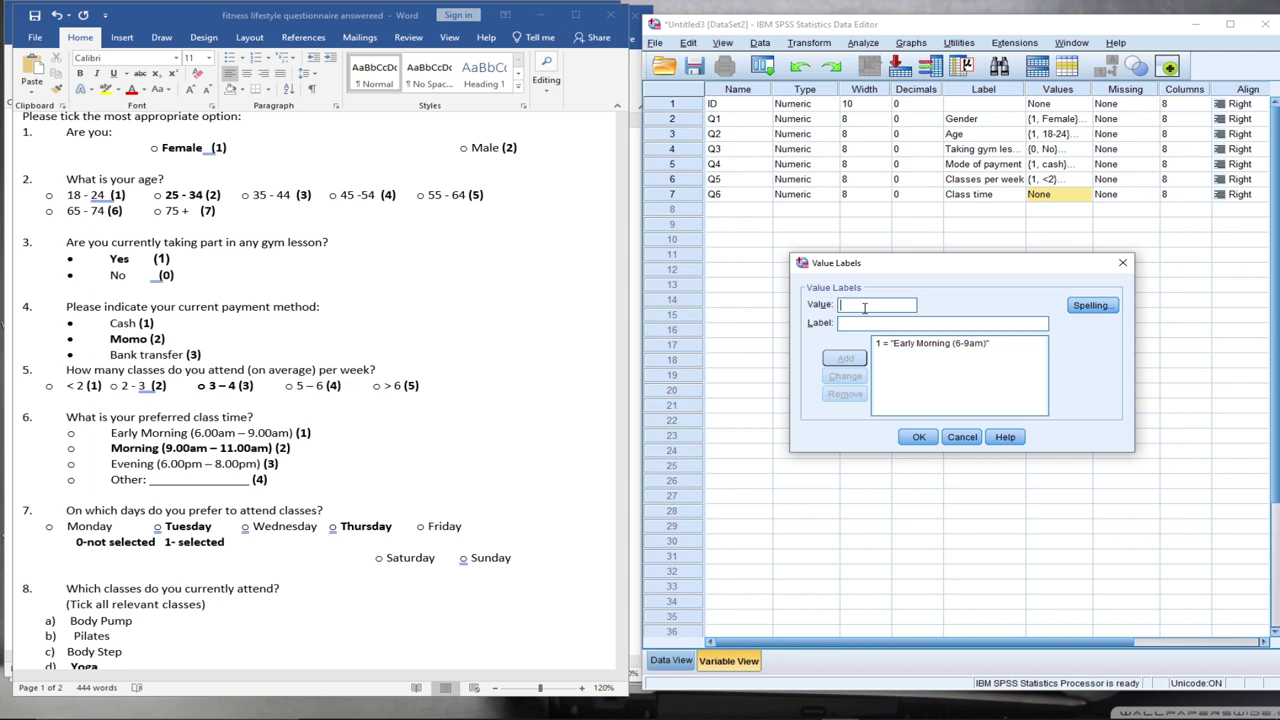
Add a value label for the Q6 variable defining 2 as "Morning(9-11am)"
{"action": "type", "text": "2"}
{"action": "left_click", "coordinate": [865, 324]}
{"action": "type", "text": "Morning"}
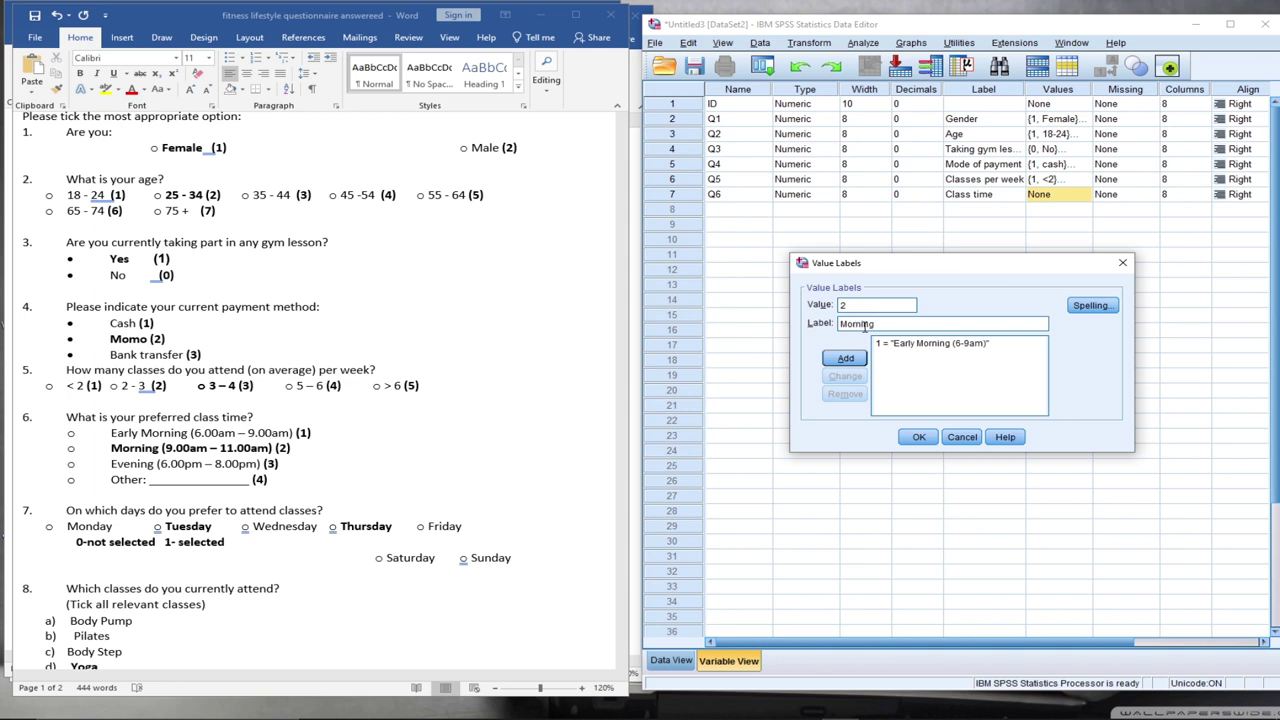
{"action": "type", "text": "()"}
{"action": "key", "text": "Left"}
{"action": "type", "text": "9-11am"}
{"action": "left_click", "coordinate": [845, 360]}
Add a value label for the Q6 variable defining 3 as "Evening (6-8pm)"
{"action": "type", "text": "3"}
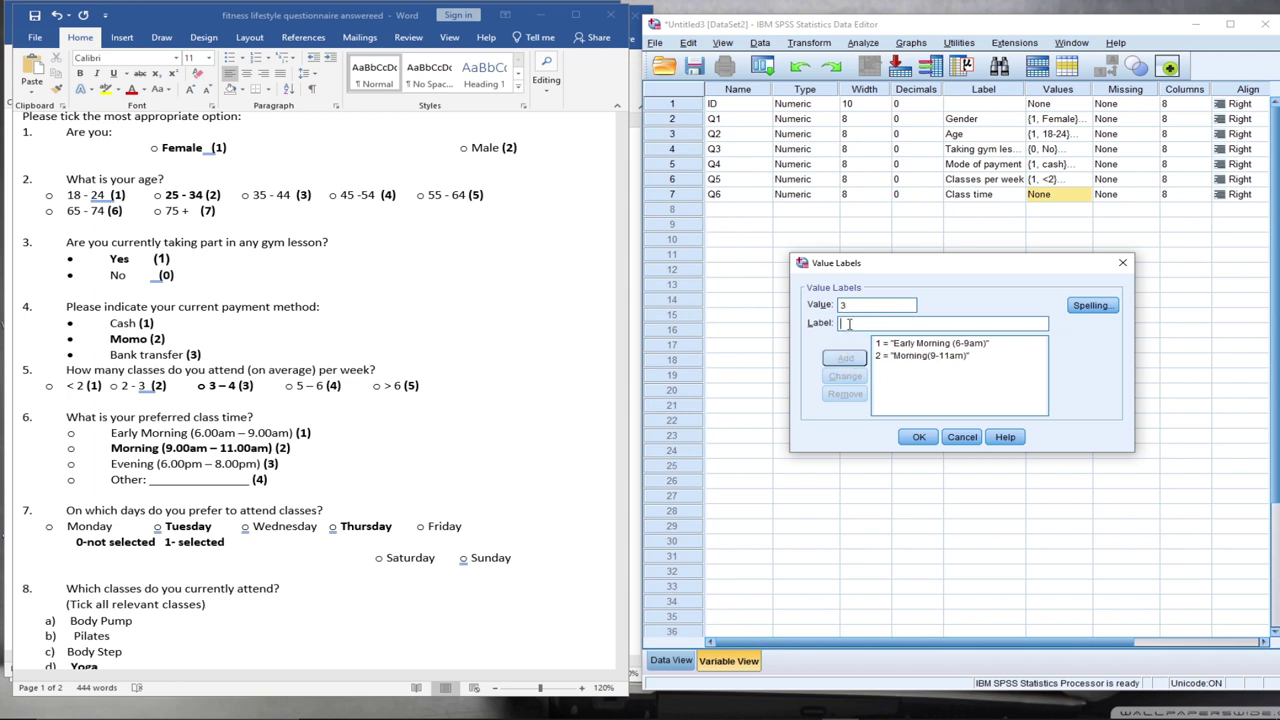
{"action": "type", "text": " = \"Evening"}
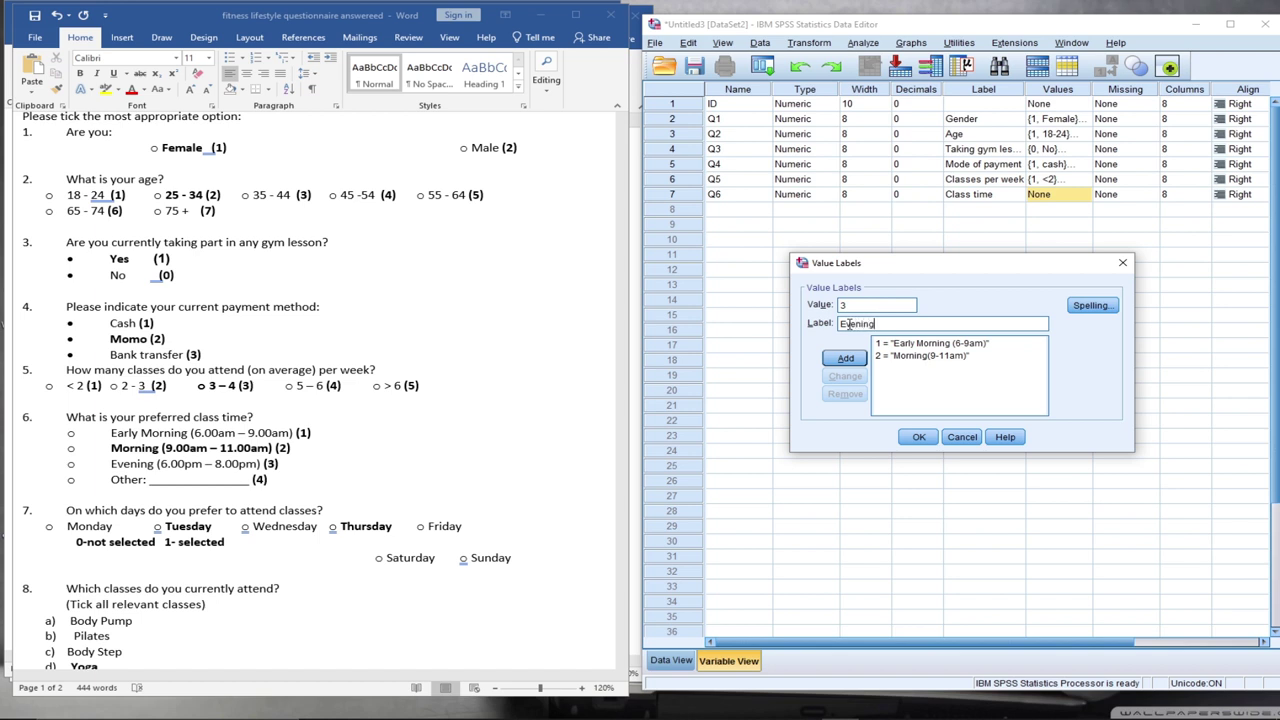
{"action": "type", "text": " (6-8pm)"}
{"action": "left_click", "coordinate": [845, 358]}
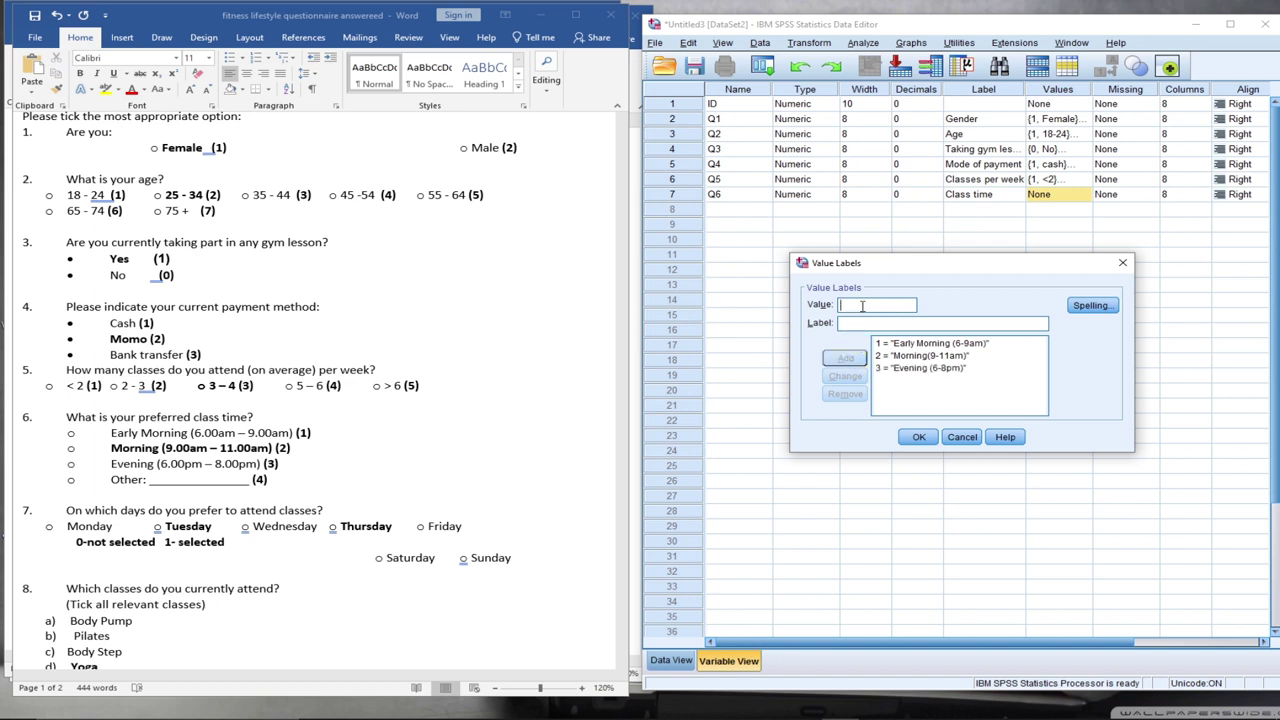
Add a value label defining 4 as "Other" and apply the value labels to the Q6 variable
{"action": "type", "text": "4"}
{"action": "type", "text": "Other"}
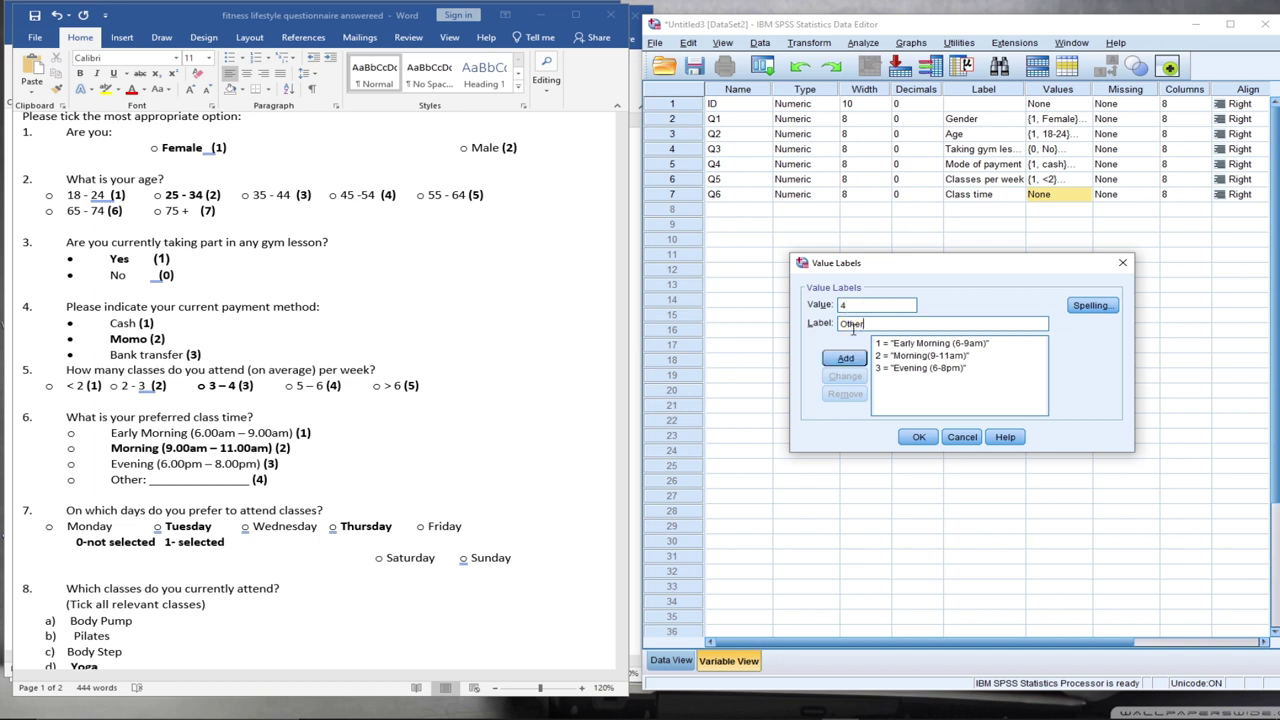
{"action": "left_click", "coordinate": [845, 358]}
{"action": "left_click", "coordinate": [917, 439]}
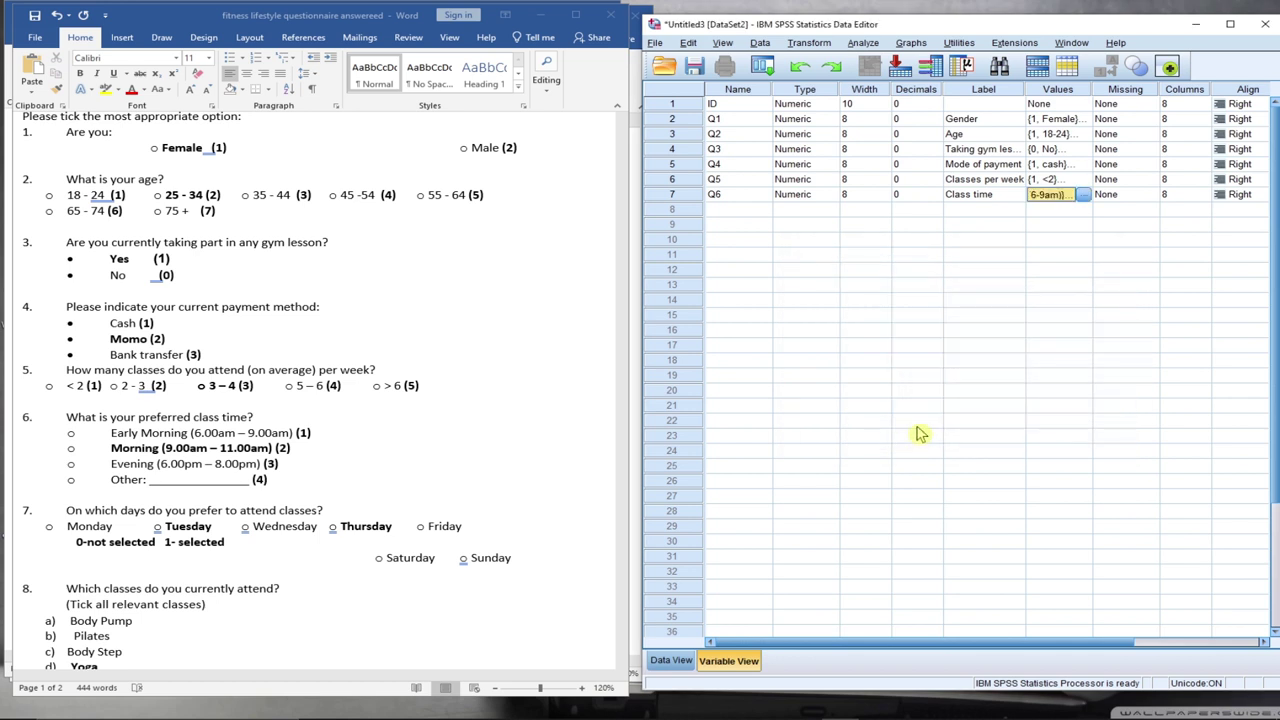
Add a variable named Q in row 8, below Q6
{"action": "left_click", "coordinate": [729, 212]}
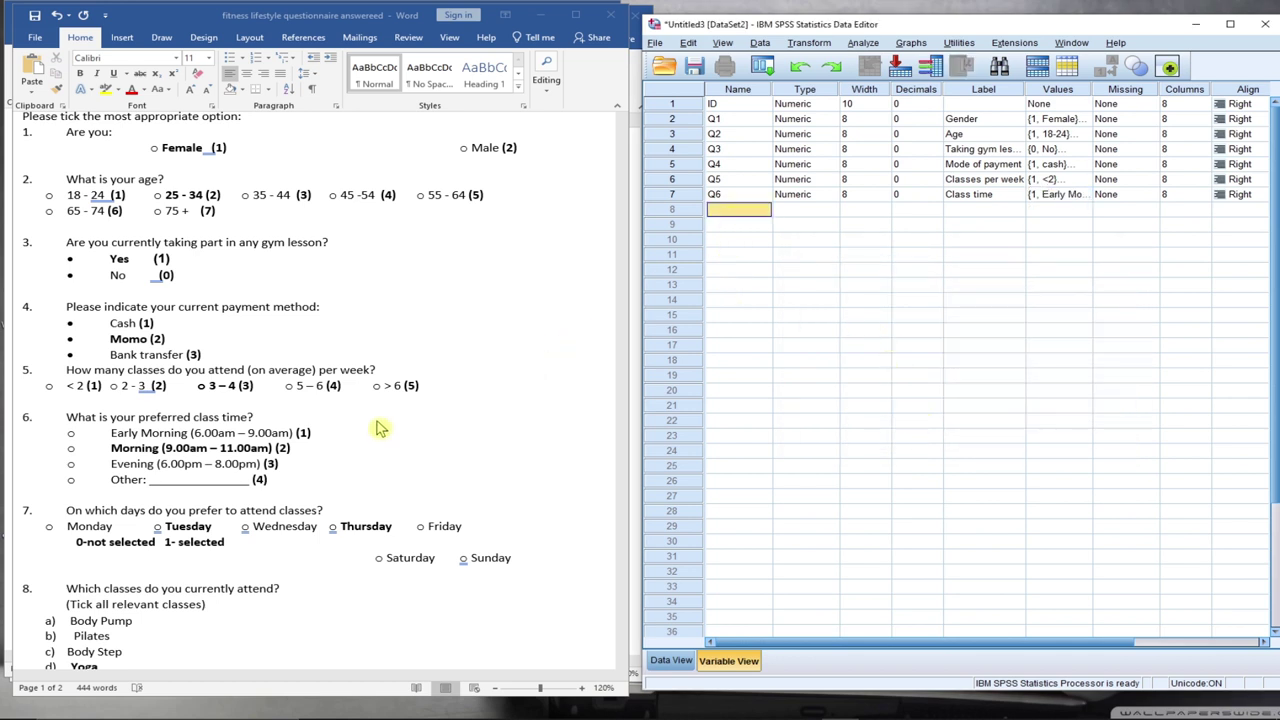
{"action": "scroll", "coordinate": [337, 452], "scroll_direction": "down", "scroll_amount": 3}
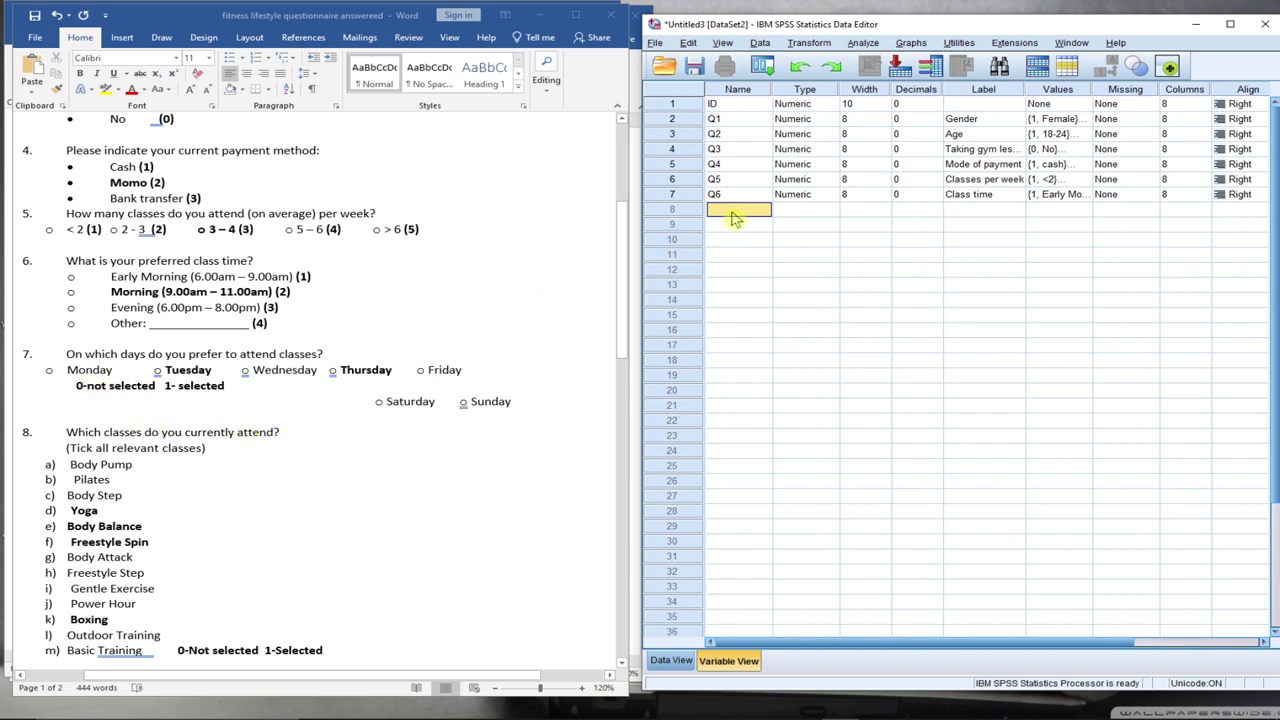
{"action": "type", "text": "Q"}
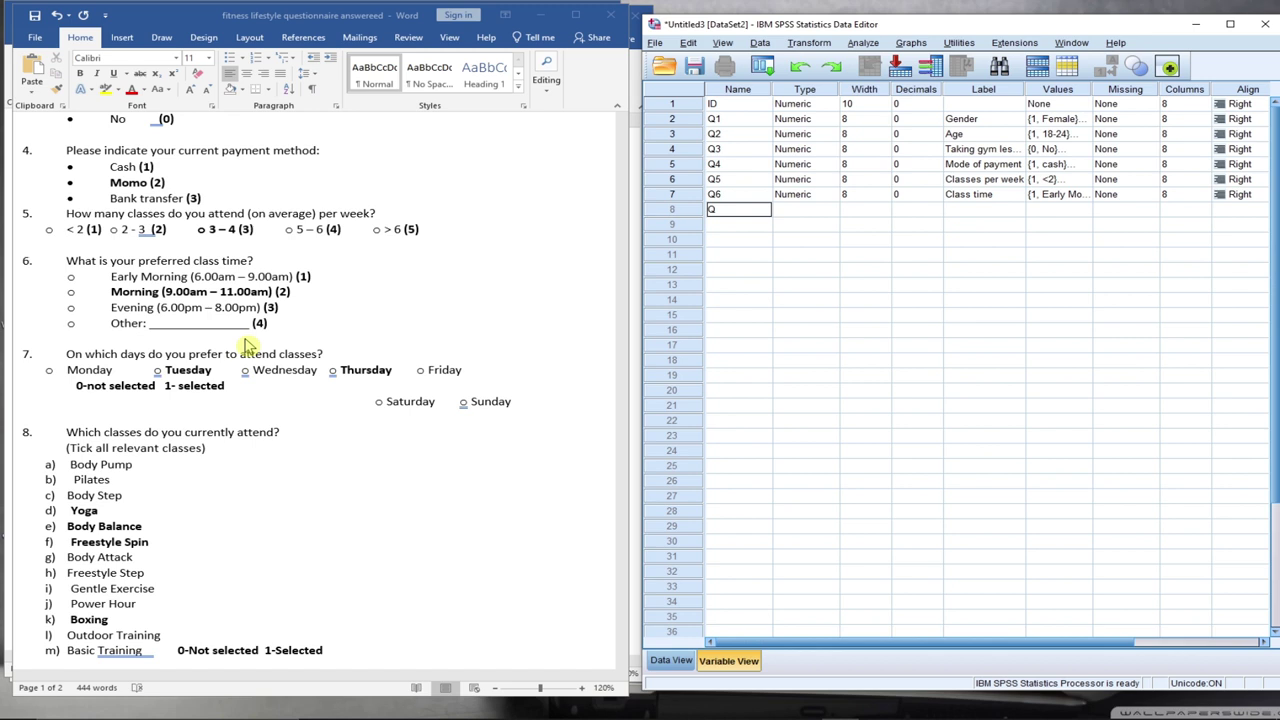
{"action": "left_click", "coordinate": [116, 370]}
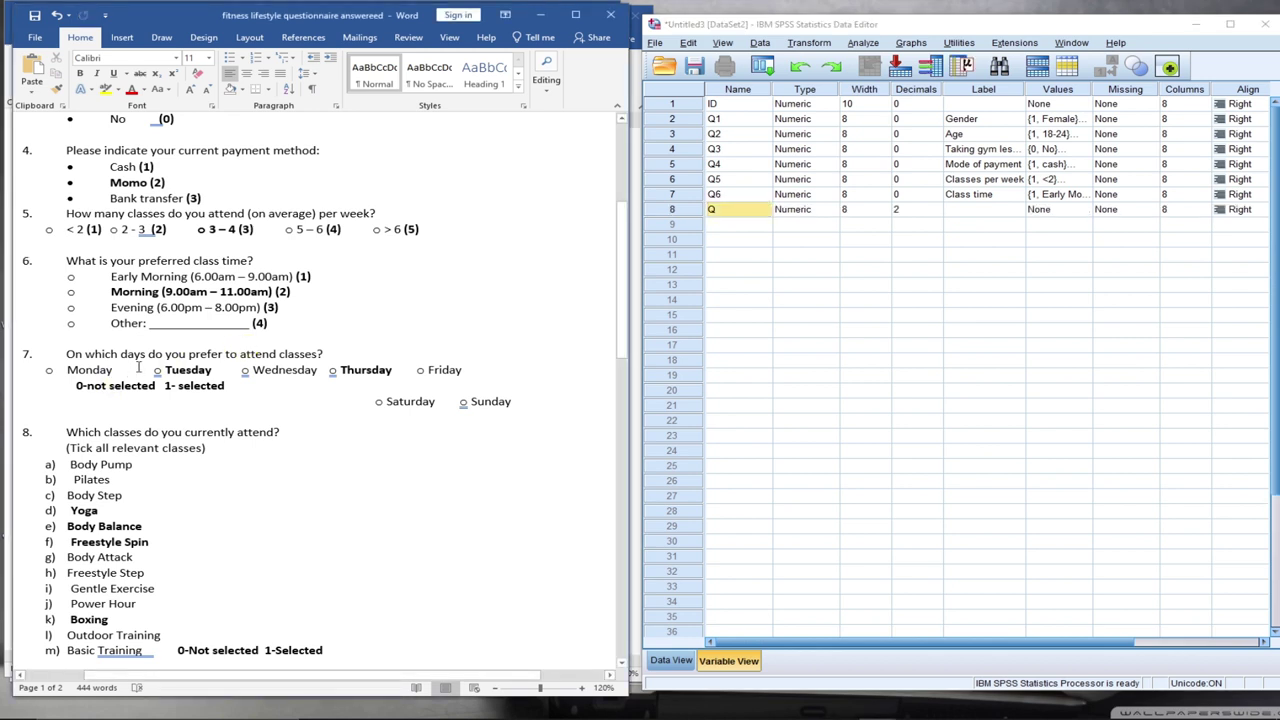
{"action": "left_click", "coordinate": [70, 372]}
{"action": "type", "text": "a"}
{"action": "key", "text": "BackSpace"}
{"action": "type", "text": "A)"}
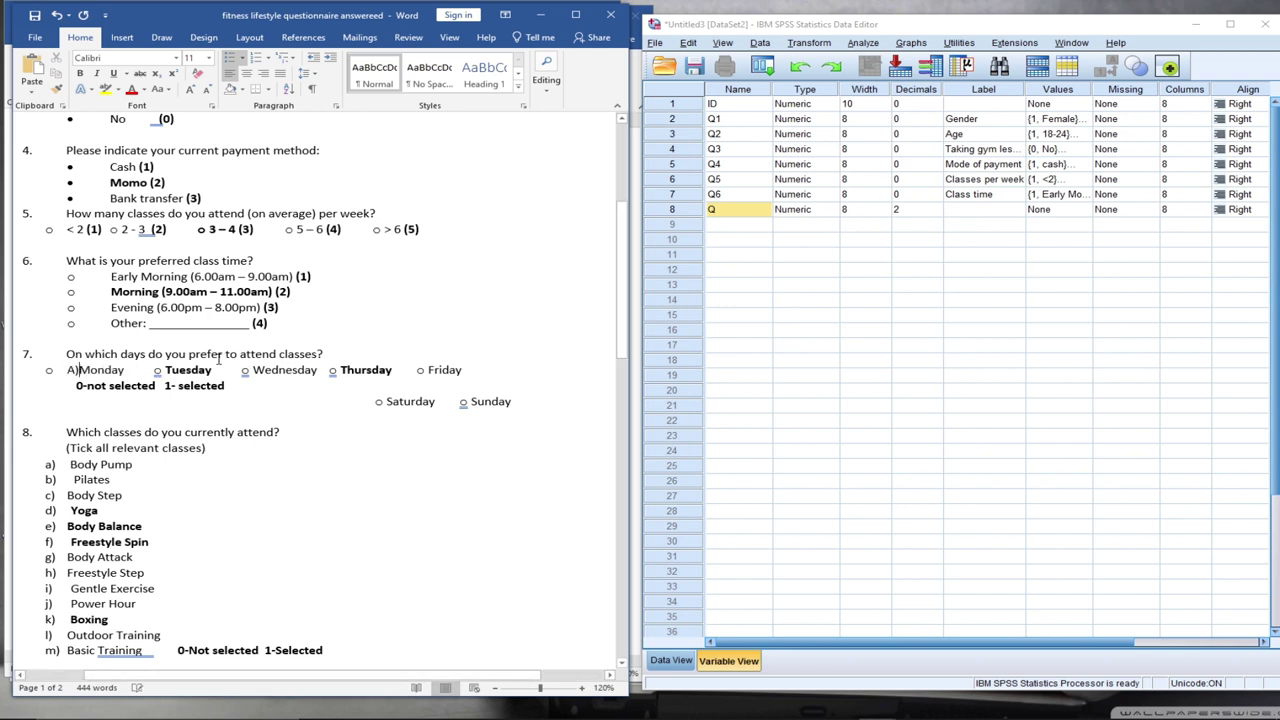
{"action": "key", "text": "BackSpace"}
{"action": "key", "text": "BackSpace"}
Name the variable in row 8 Q7a and set its decimal places to 0
{"action": "left_click", "coordinate": [723, 210]}
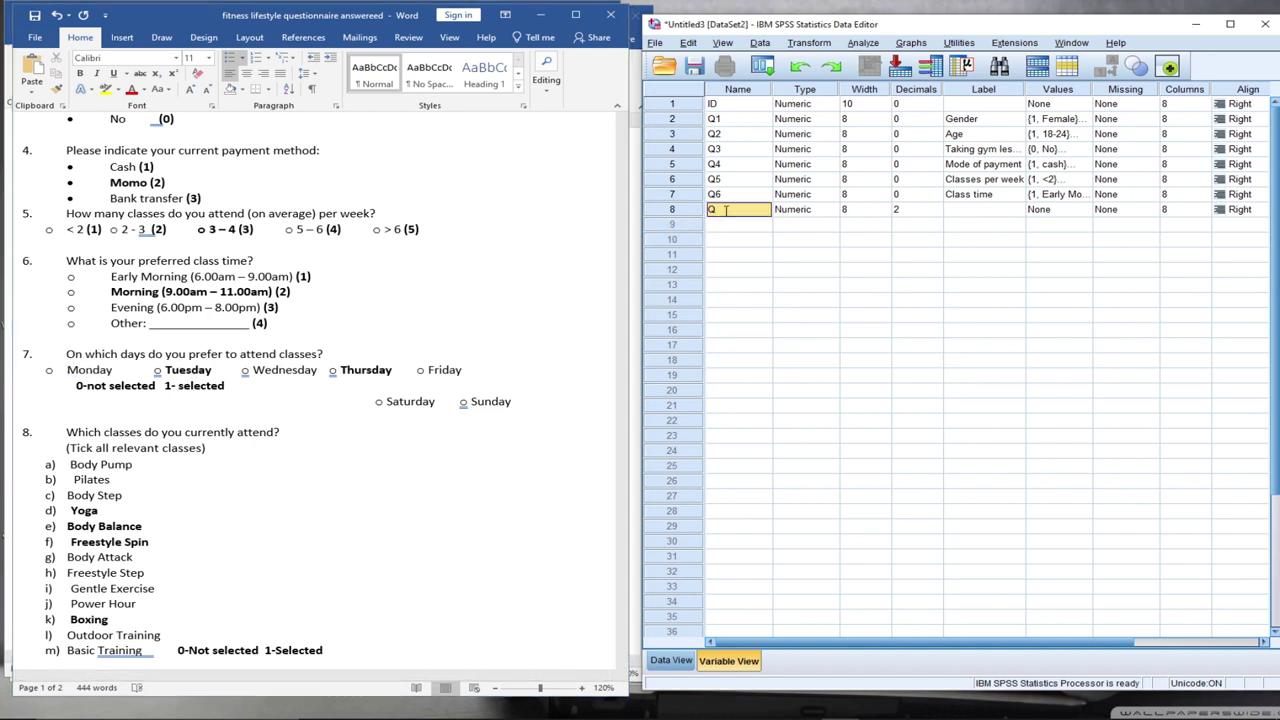
{"action": "type", "text": "Q7a"}
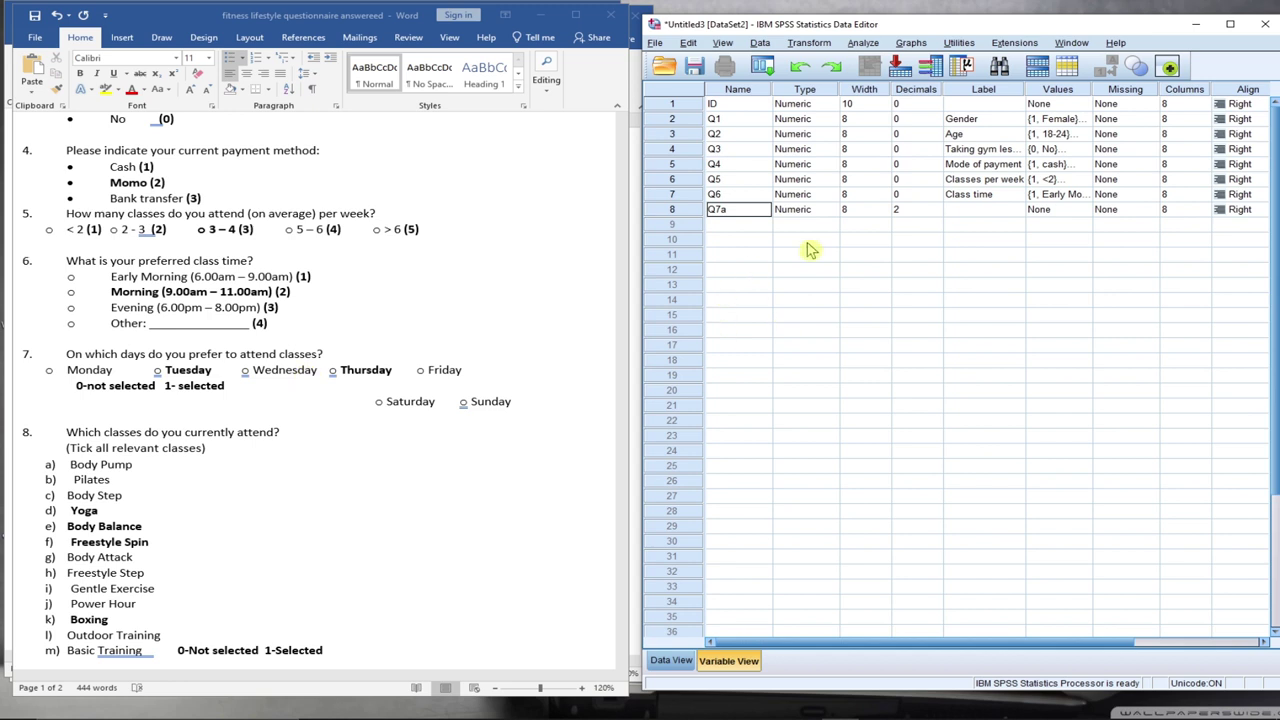
{"action": "left_click", "coordinate": [838, 212]}
{"action": "left_click", "coordinate": [834, 211]}
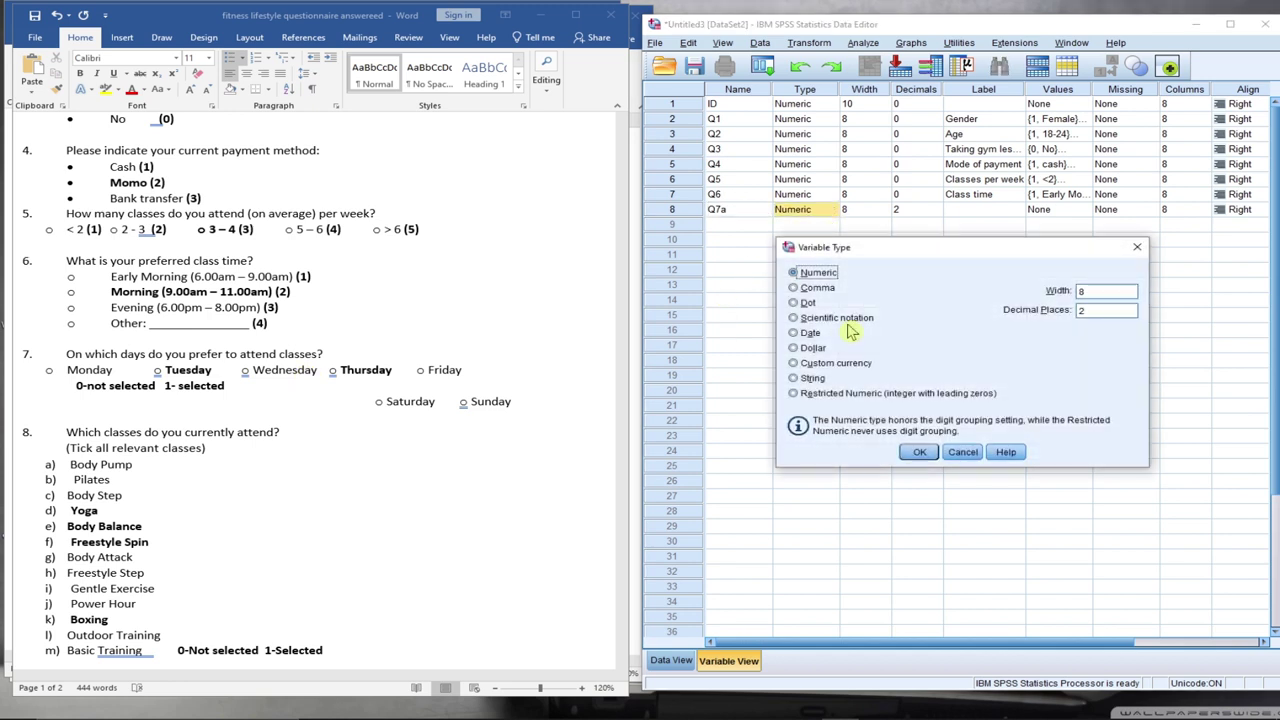
{"action": "left_click_drag", "start_coordinate": [1103, 309], "coordinate": [1070, 315]}
{"action": "type", "text": "0"}
{"action": "left_click", "coordinate": [920, 454]}
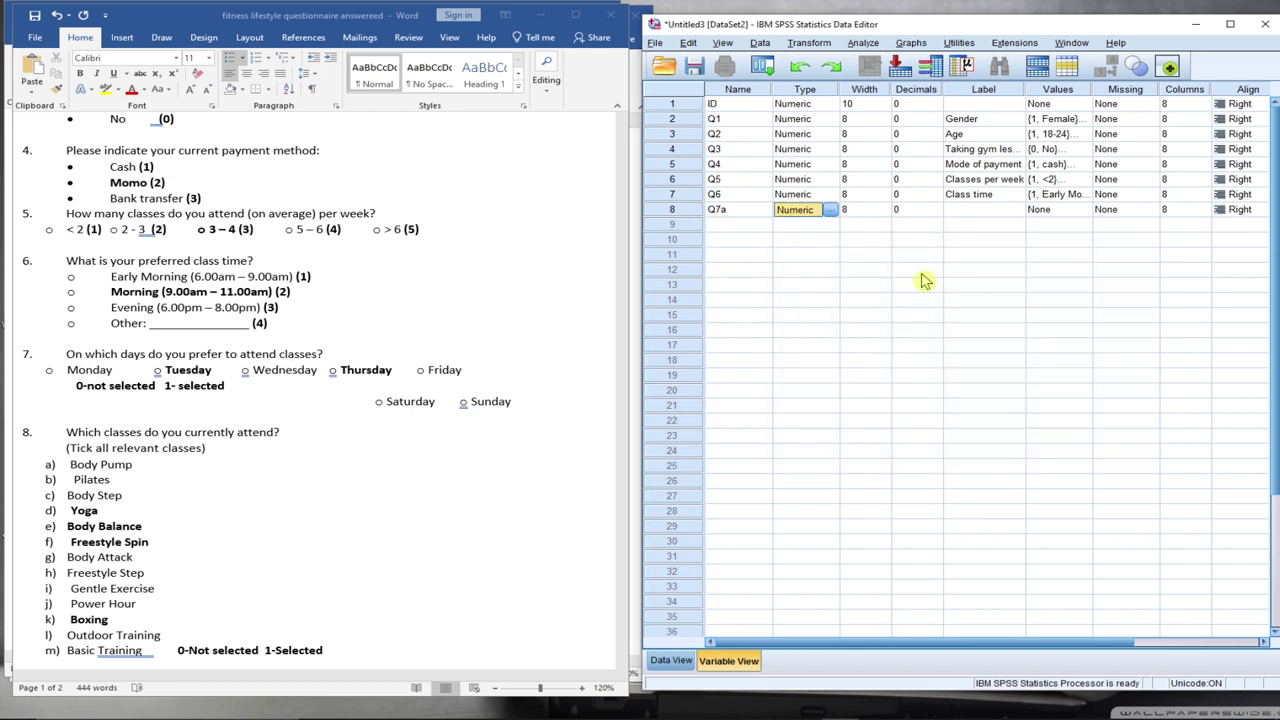
Give the Q7a variable the label "Days of attending class"
{"action": "left_click", "coordinate": [971, 214]}
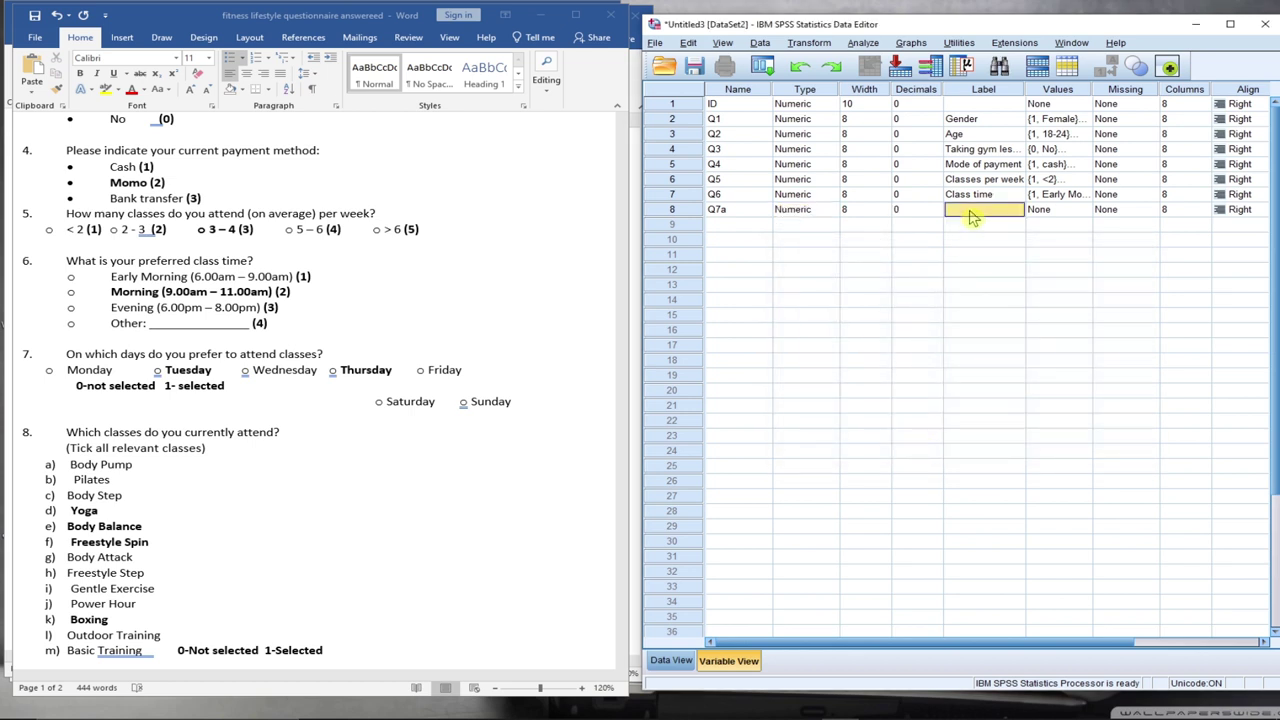
{"action": "type", "text": "Days of"}
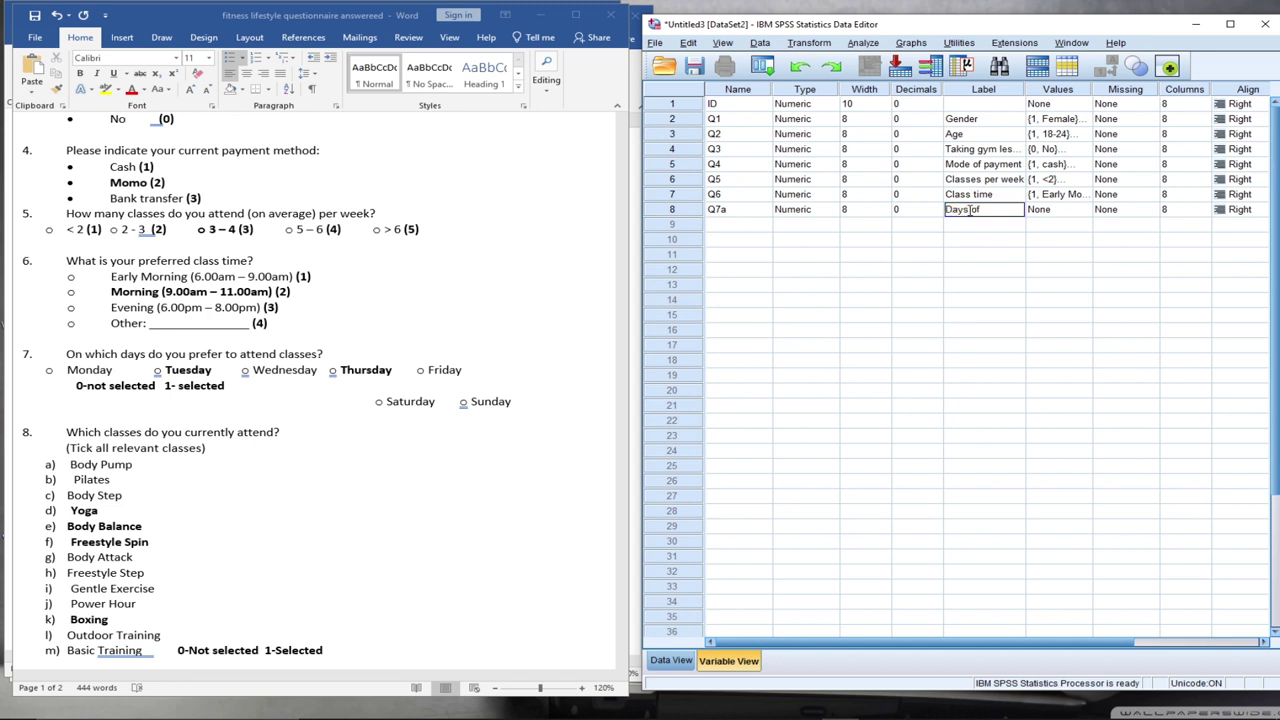
{"action": "type", "text": " attending class"}
Add a value label for the Q7a variable defining 1 as "Selected"
{"action": "left_click", "coordinate": [1050, 212]}
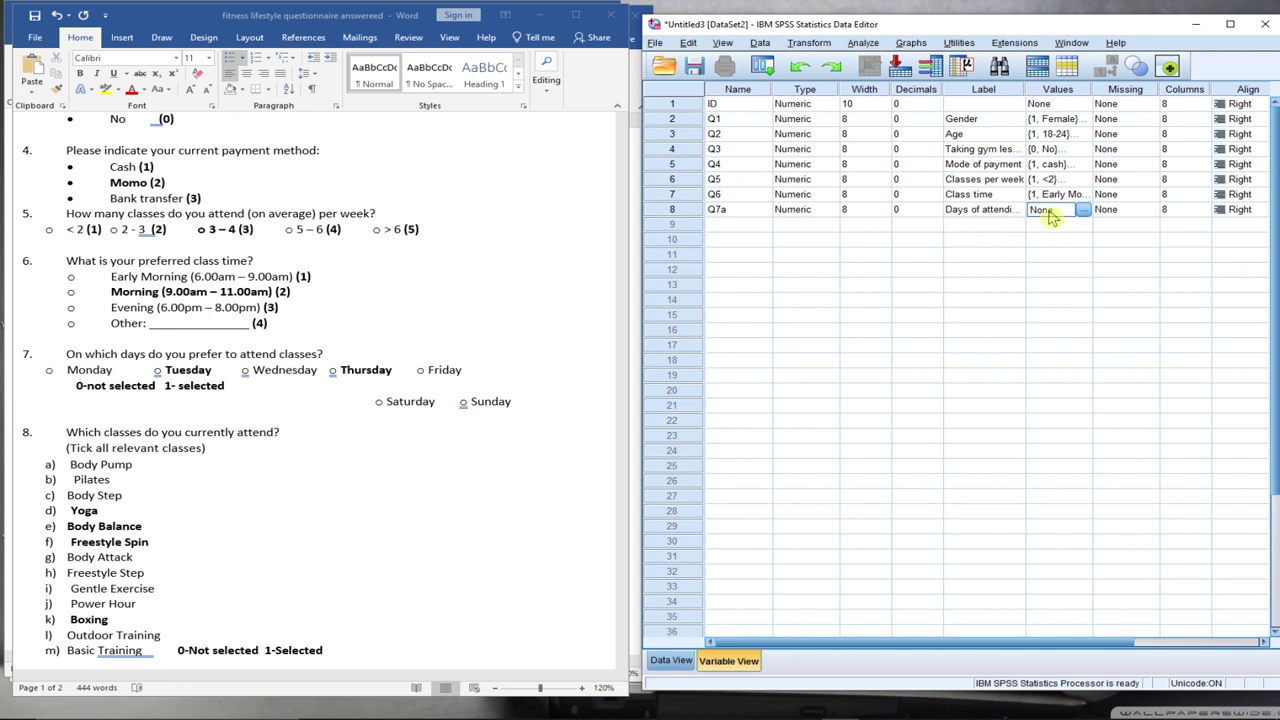
{"action": "left_click", "coordinate": [1084, 212]}
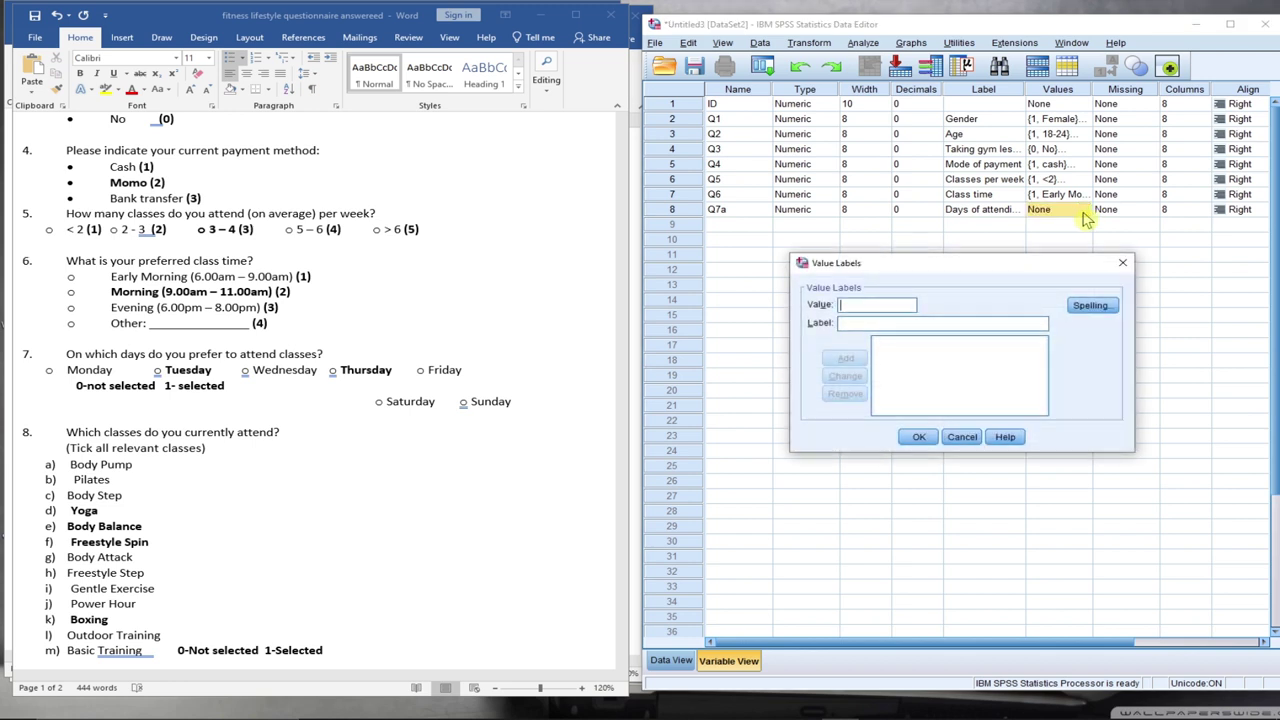
{"action": "left_click", "coordinate": [853, 322]}
{"action": "type", "text": "Selected"}
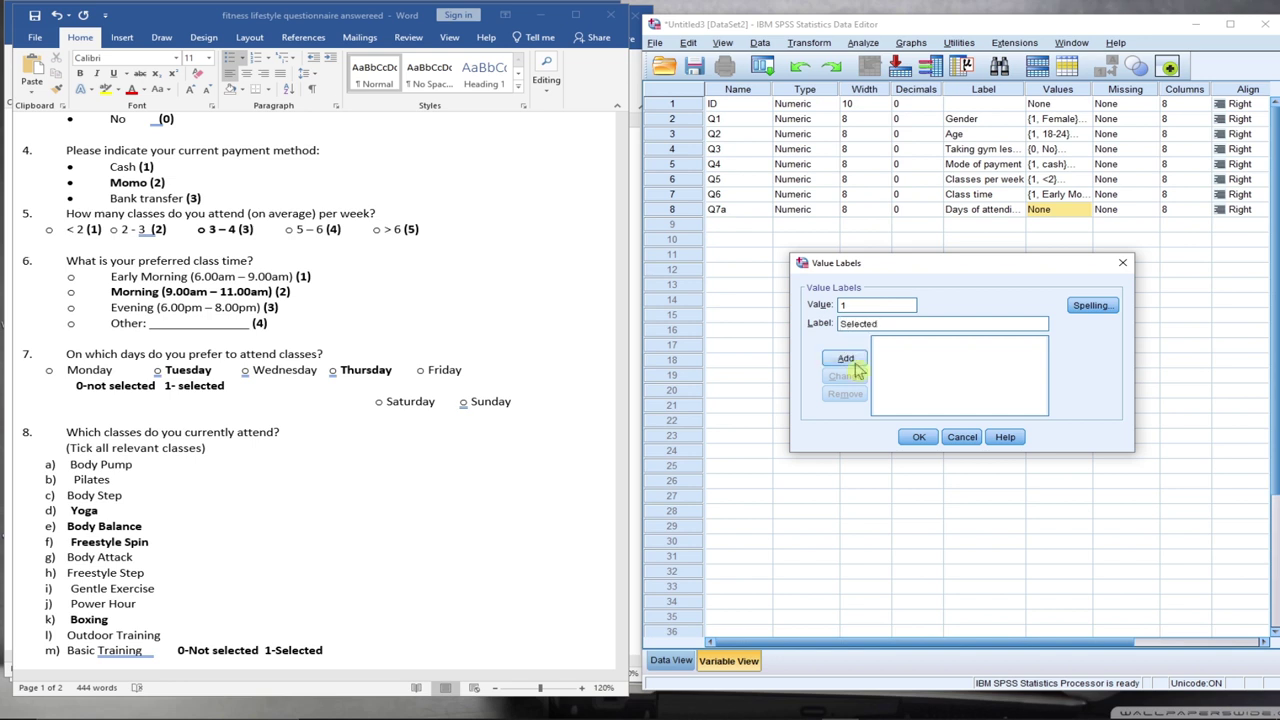
{"action": "left_click", "coordinate": [845, 358]}
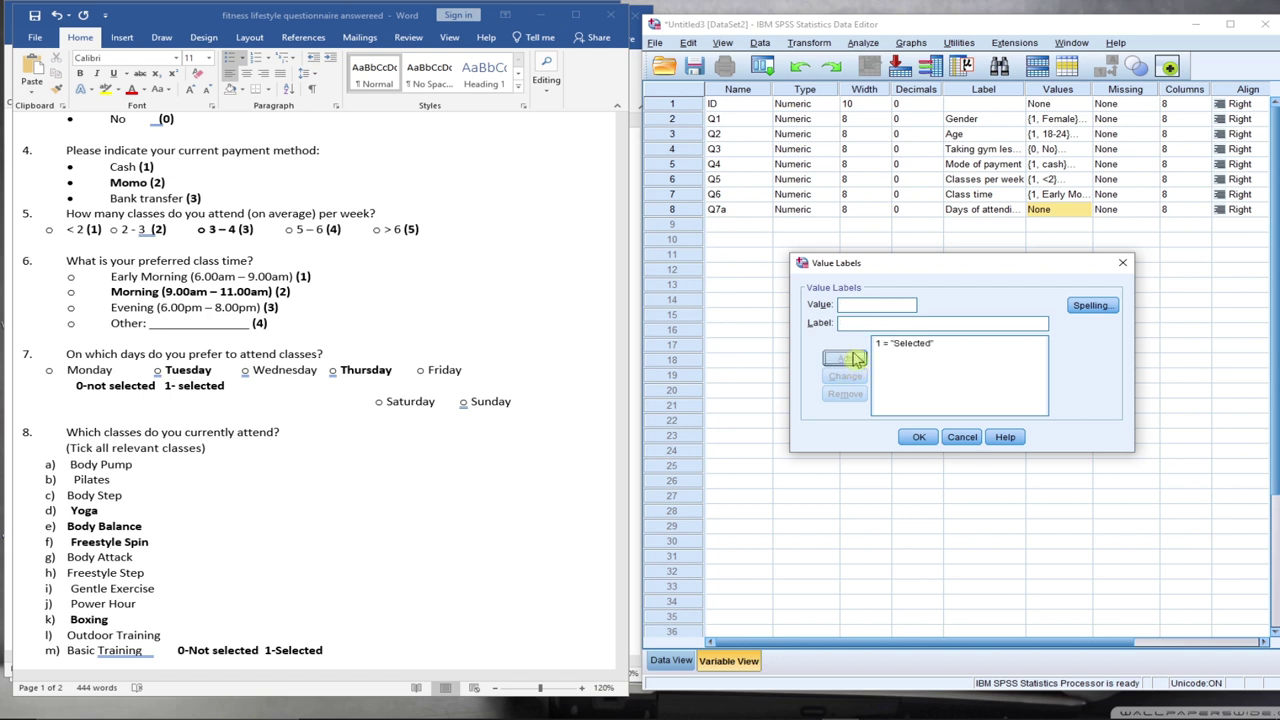
Add a value label defining 0 as "Not selected" and apply the value labels to the Q7a variable
{"action": "type", "text": "0"}
{"action": "left_click", "coordinate": [848, 321]}
{"action": "type", "text": "Not selected"}
{"action": "left_click", "coordinate": [845, 360]}
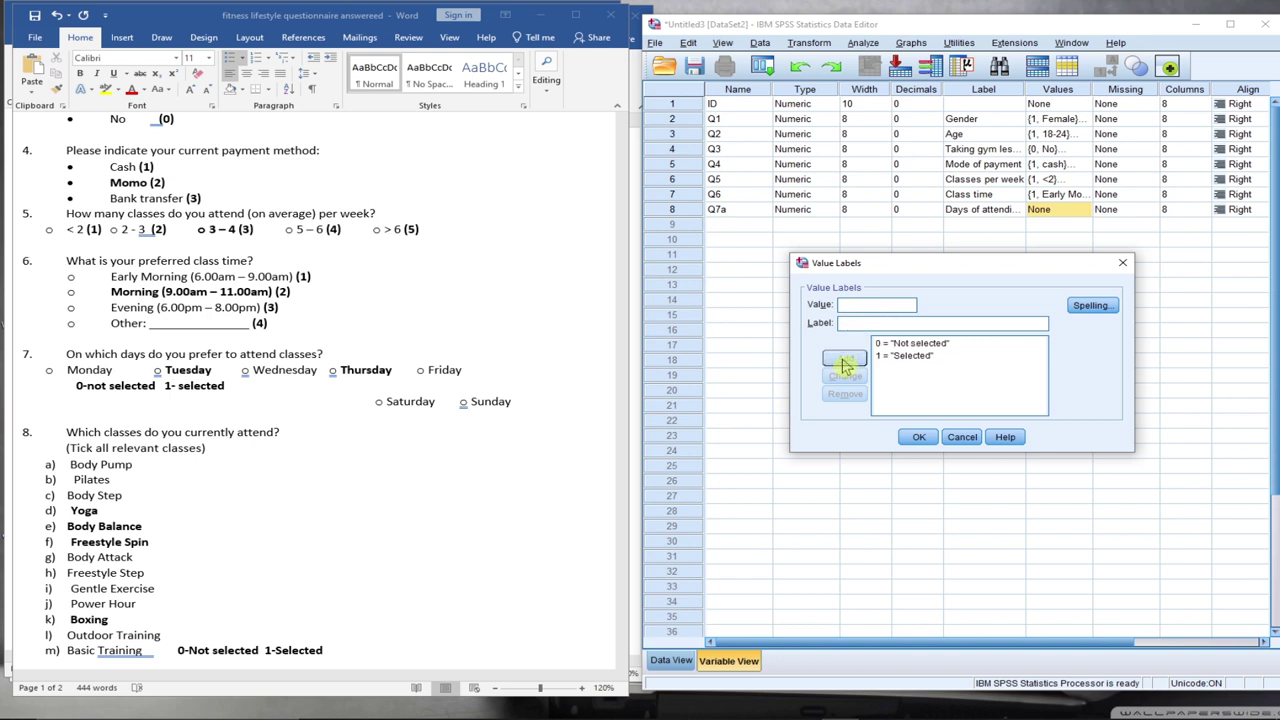
{"action": "left_click", "coordinate": [919, 438]}
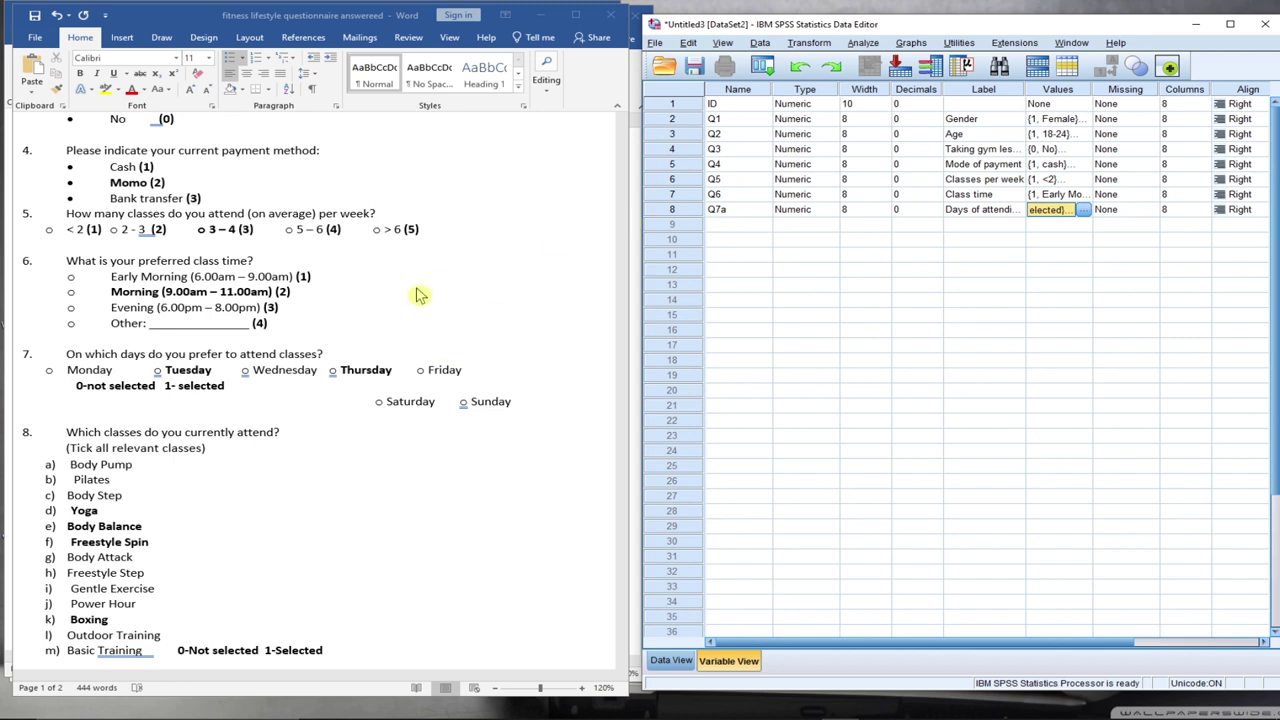
Name the variable in row 9 Q7b and set its decimal places to 0
{"action": "left_click", "coordinate": [720, 228]}
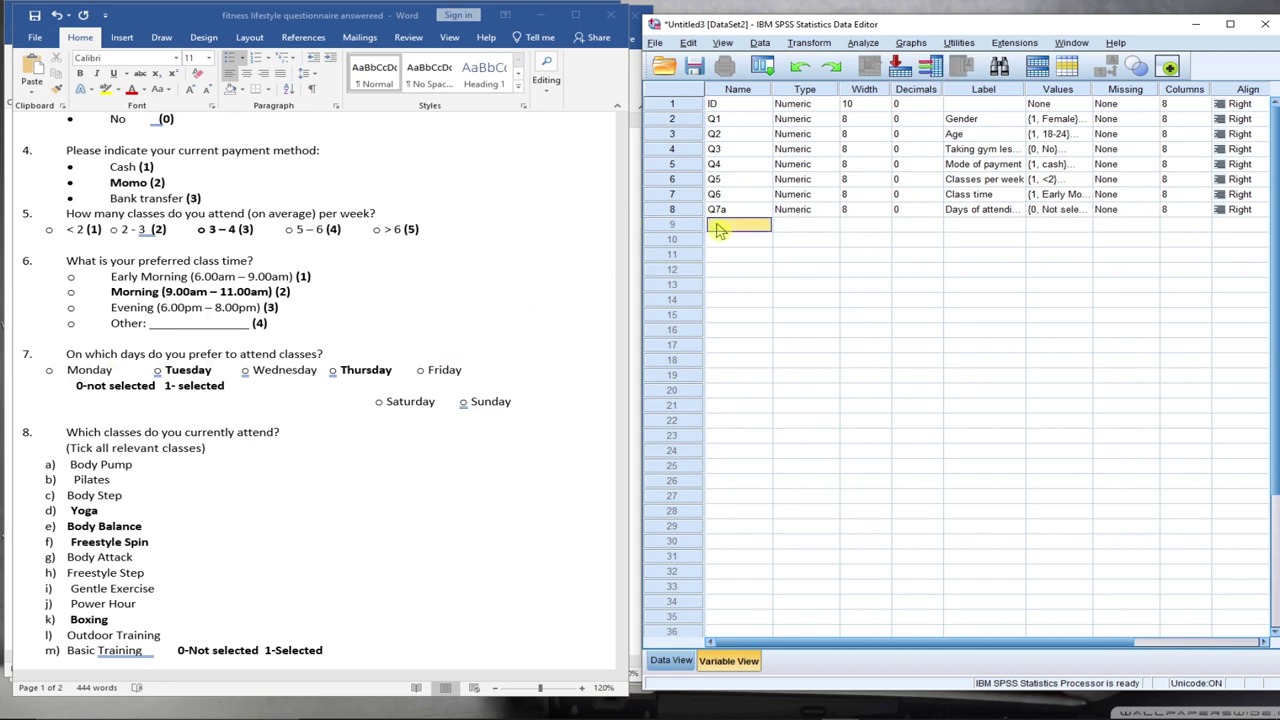
{"action": "type", "text": "Q"}
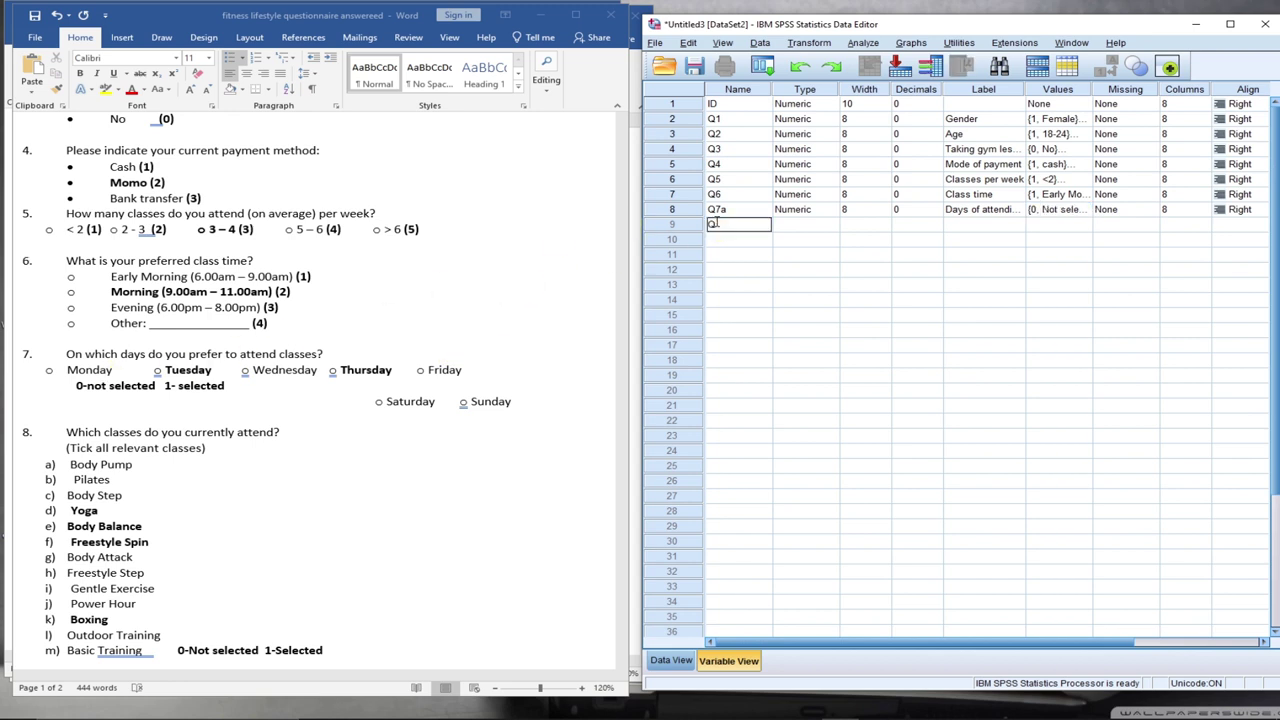
{"action": "type", "text": "7b"}
{"action": "left_click", "coordinate": [790, 229]}
{"action": "left_click", "coordinate": [829, 224]}
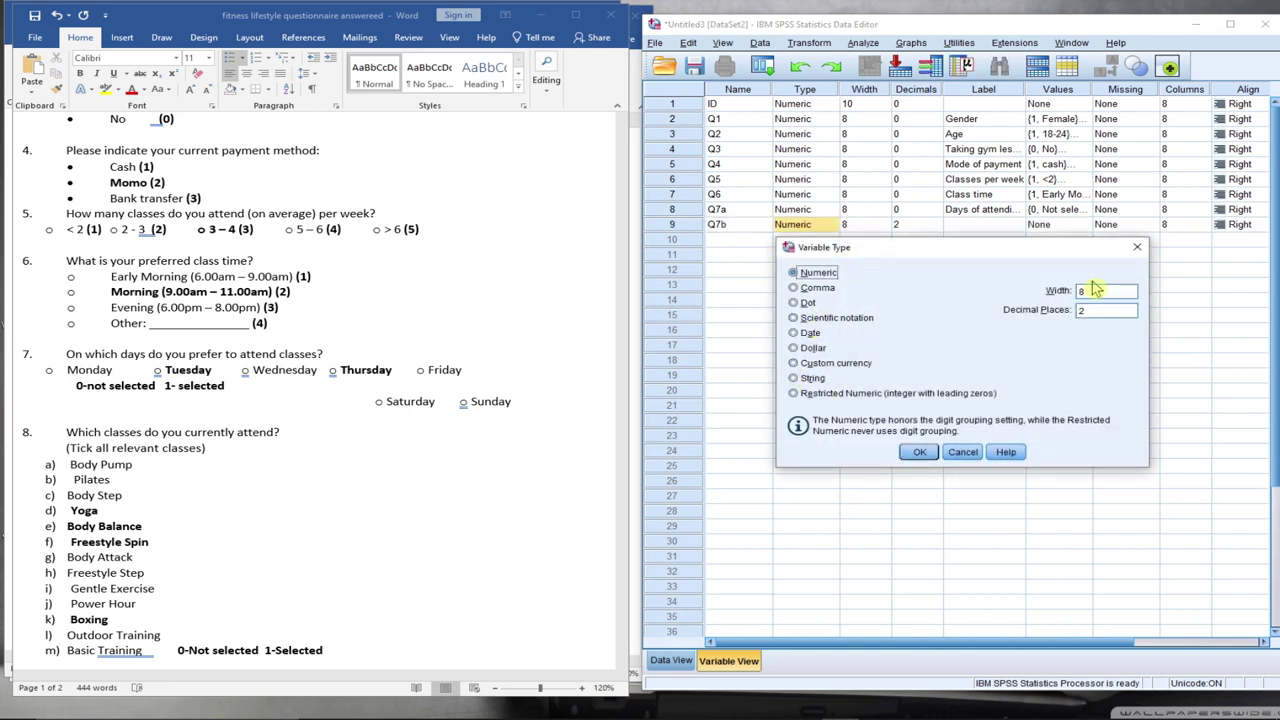
{"action": "double_click", "coordinate": [1090, 310]}
{"action": "type", "text": "0"}
{"action": "left_click", "coordinate": [918, 455]}
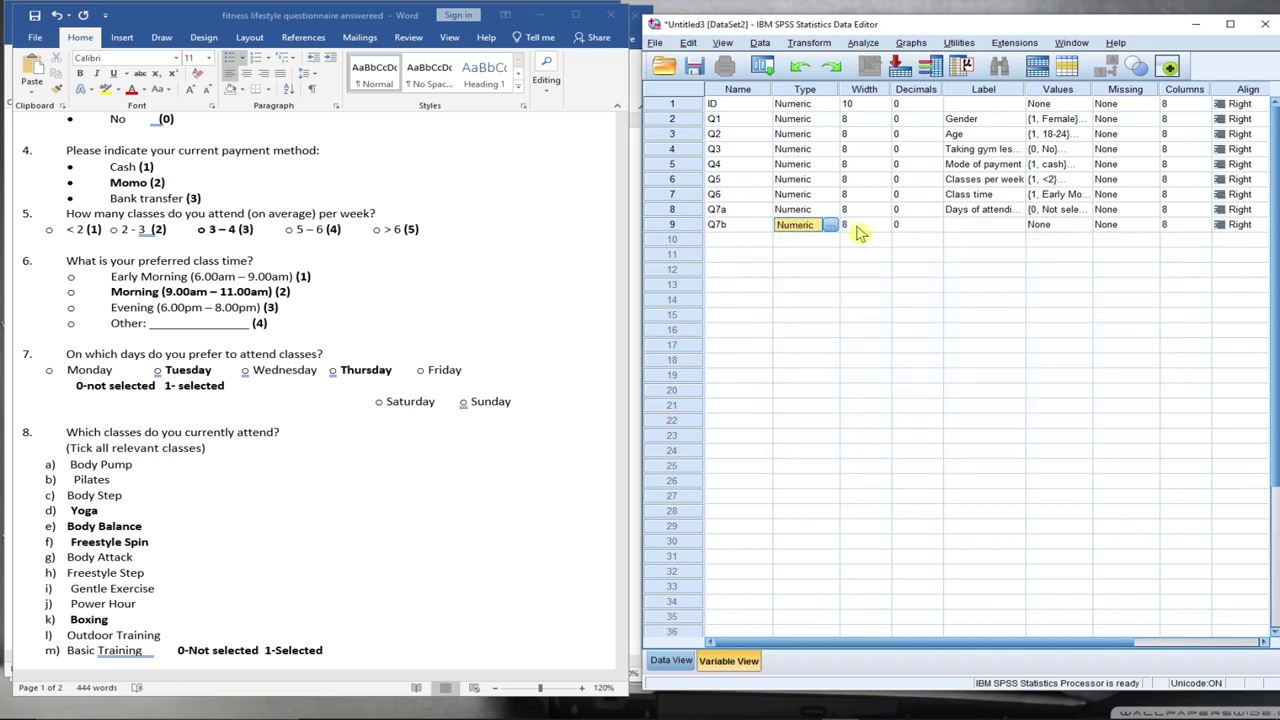
Copy the variable label of Q7a and paste it into the label of Q7b
{"action": "left_click", "coordinate": [990, 229]}
{"action": "left_click", "coordinate": [970, 211]}
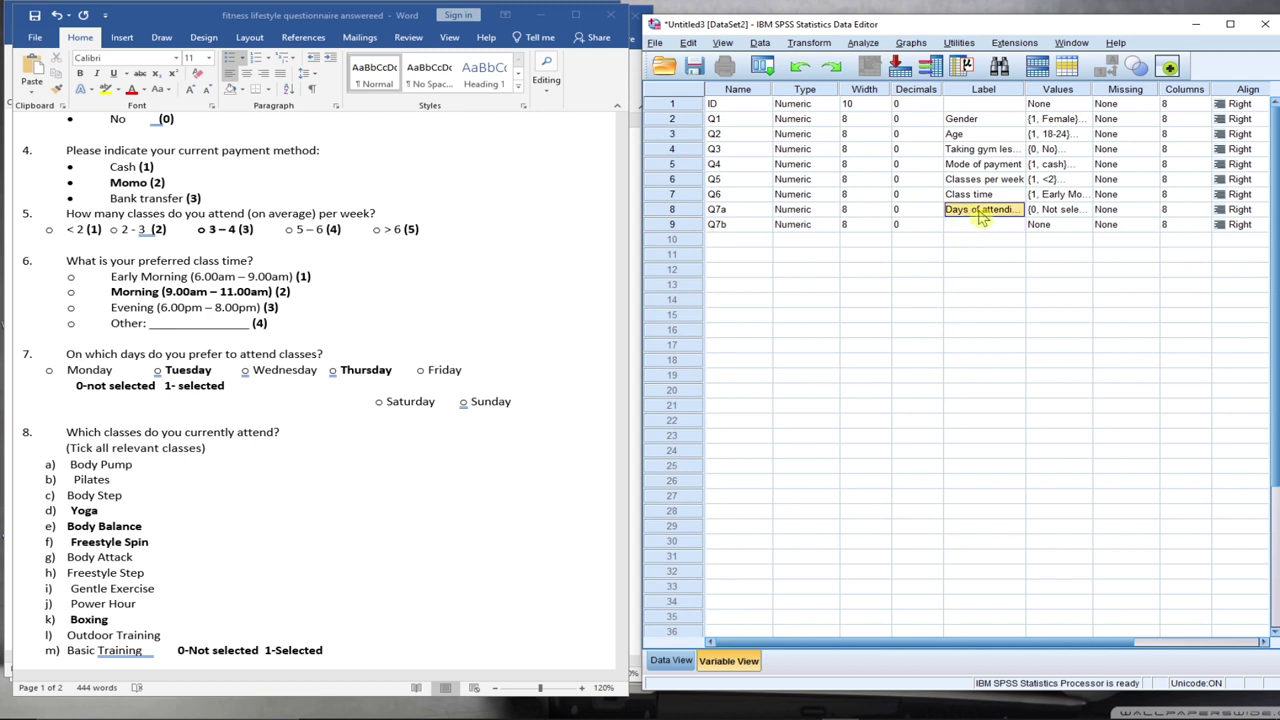
{"action": "right_click", "coordinate": [983, 217]}
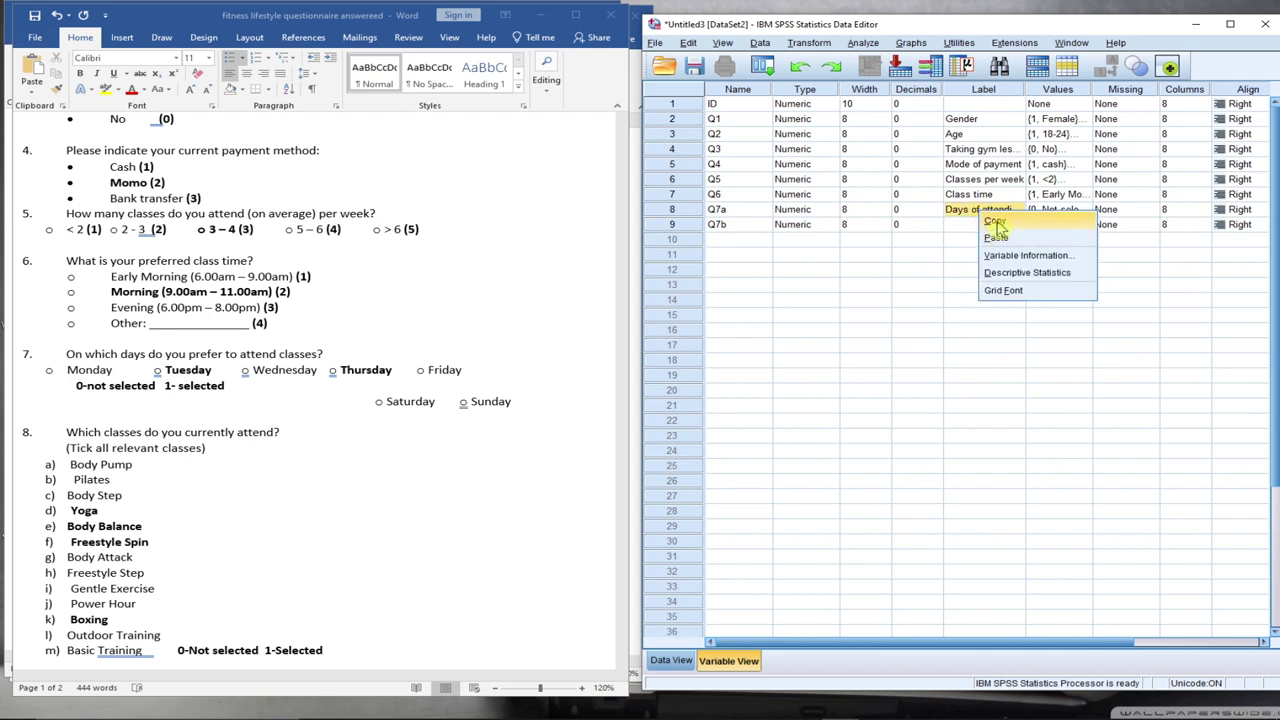
{"action": "left_click", "coordinate": [990, 232]}
{"action": "left_click", "coordinate": [983, 227]}
{"action": "right_click", "coordinate": [980, 230]}
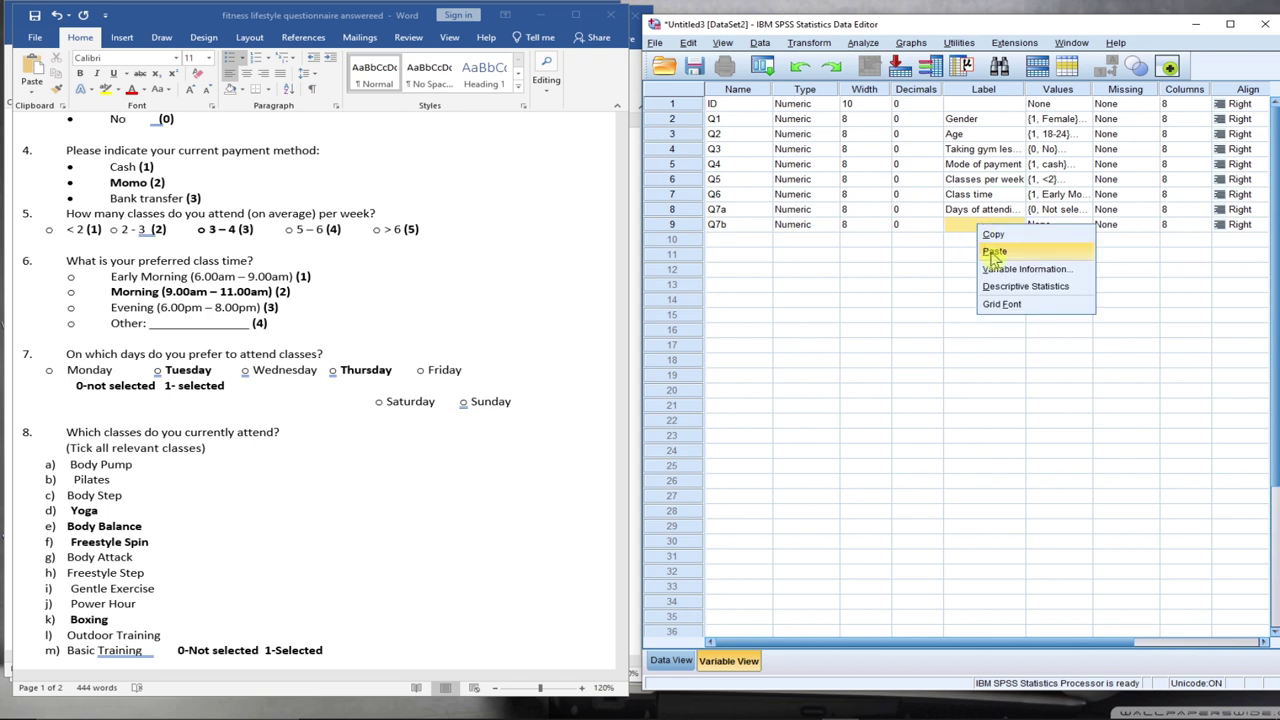
{"action": "left_click", "coordinate": [995, 252]}
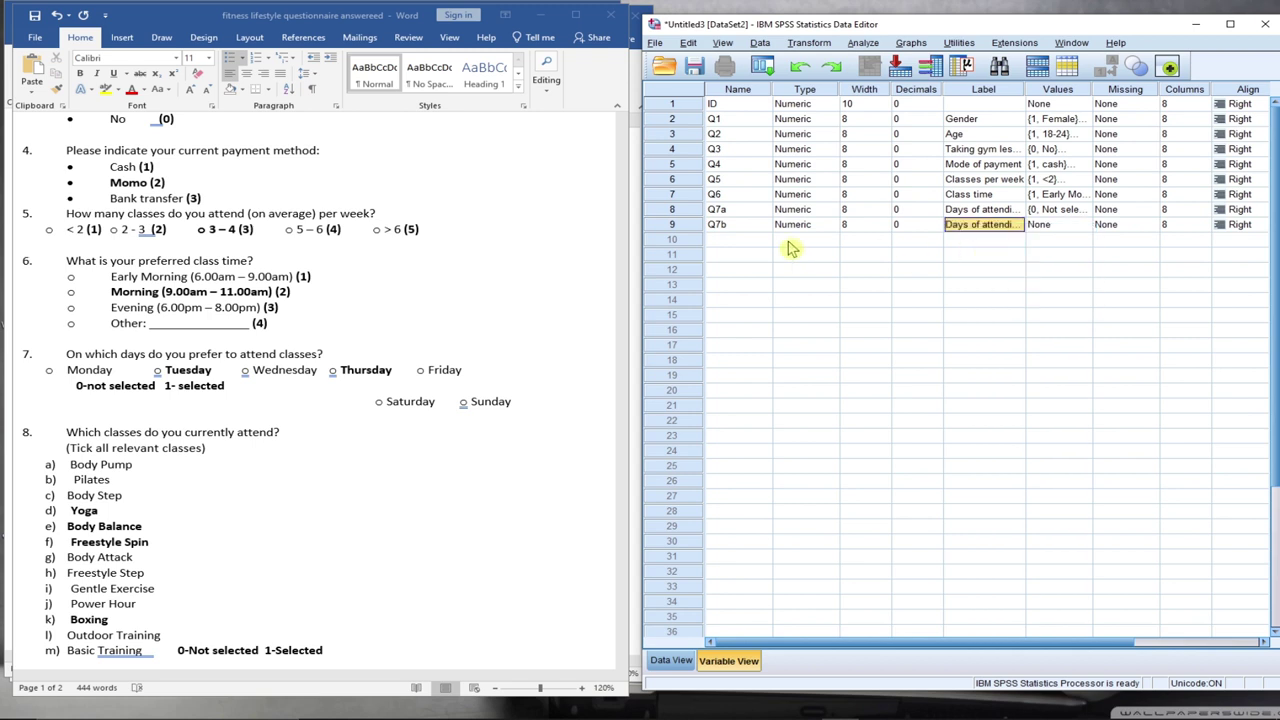
Copy the value labels of Q7a and paste them into the values of Q7b
{"action": "left_click", "coordinate": [1048, 213]}
{"action": "right_click", "coordinate": [1048, 213]}
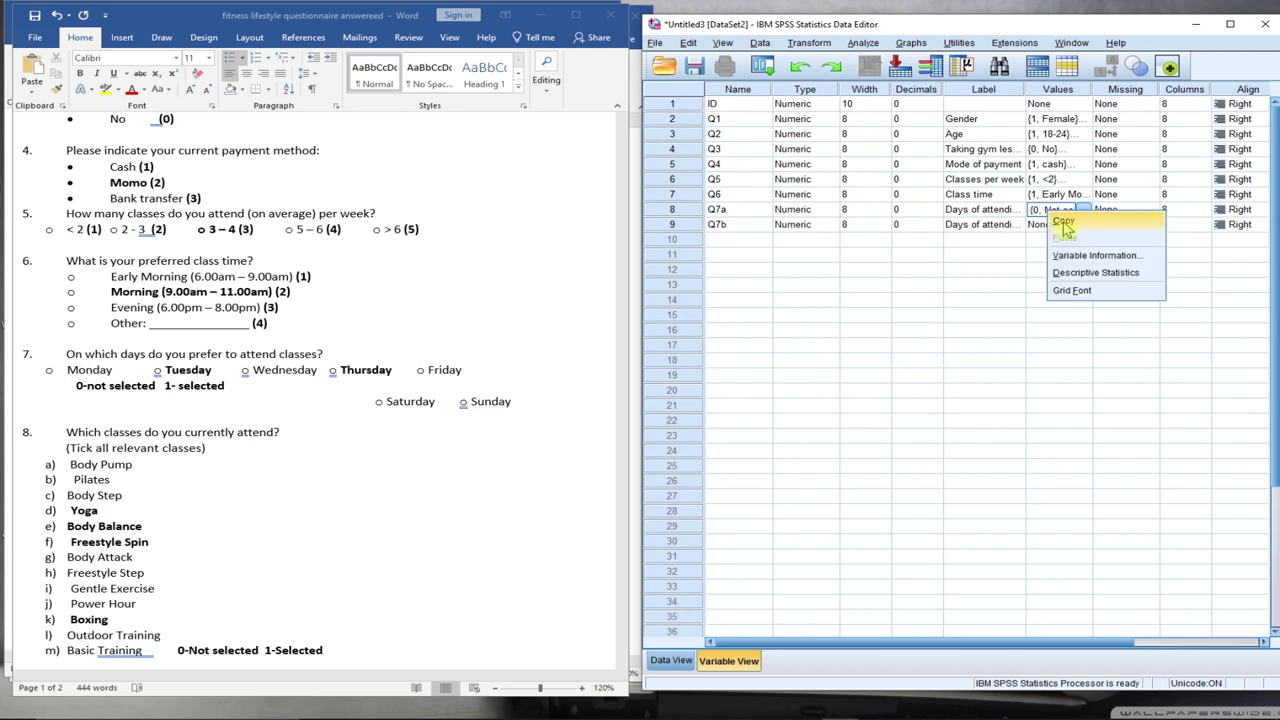
{"action": "left_click", "coordinate": [1060, 220]}
{"action": "left_click", "coordinate": [1062, 228]}
{"action": "right_click", "coordinate": [1063, 230]}
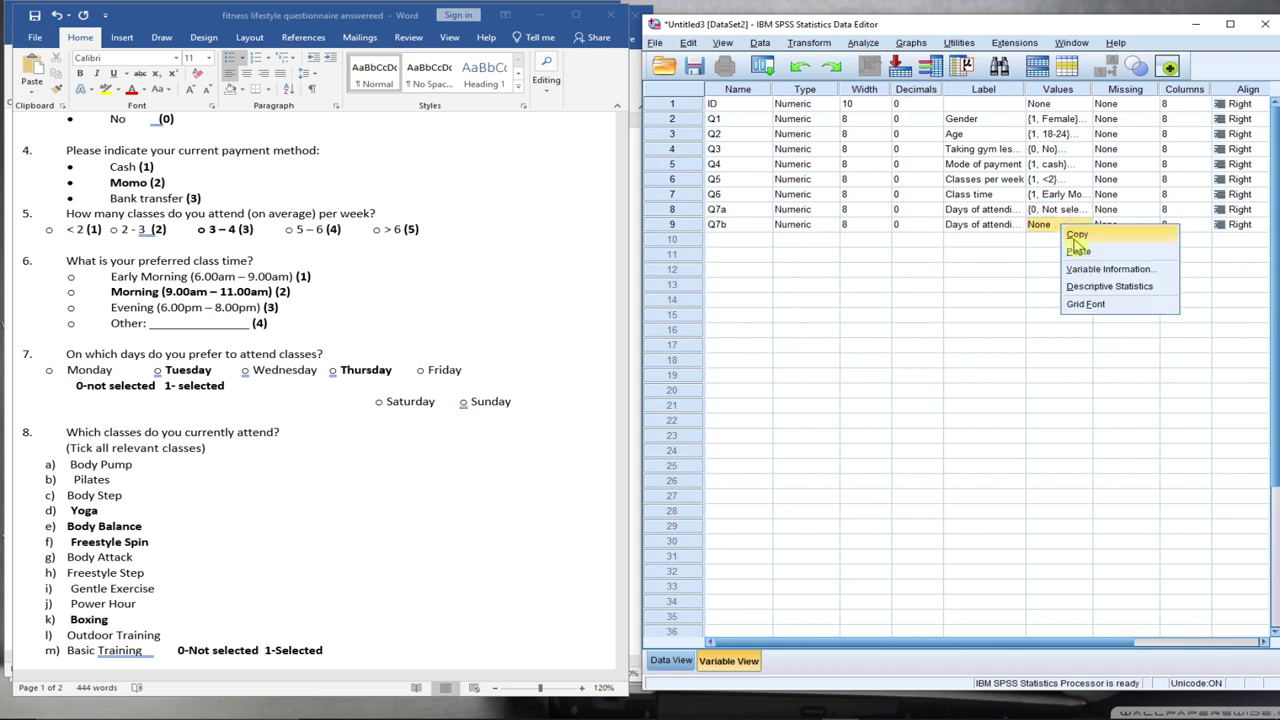
{"action": "left_click", "coordinate": [1077, 255]}
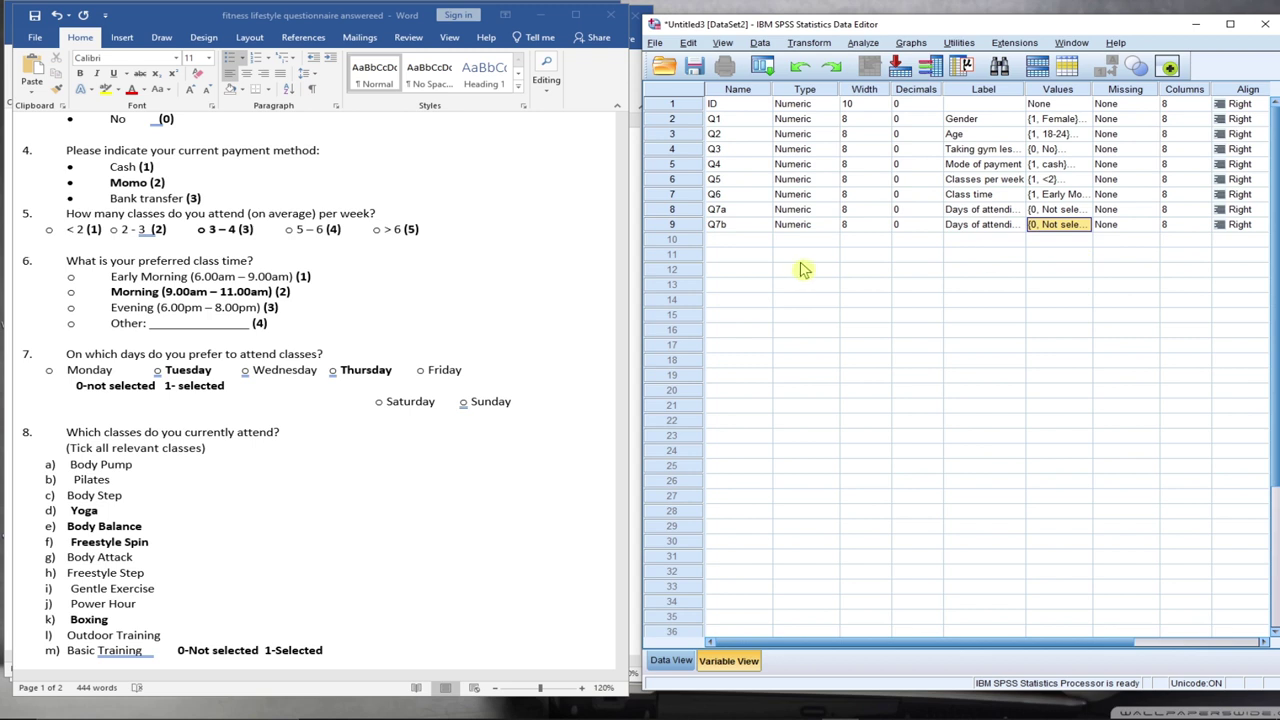
{"action": "left_click", "coordinate": [737, 241]}
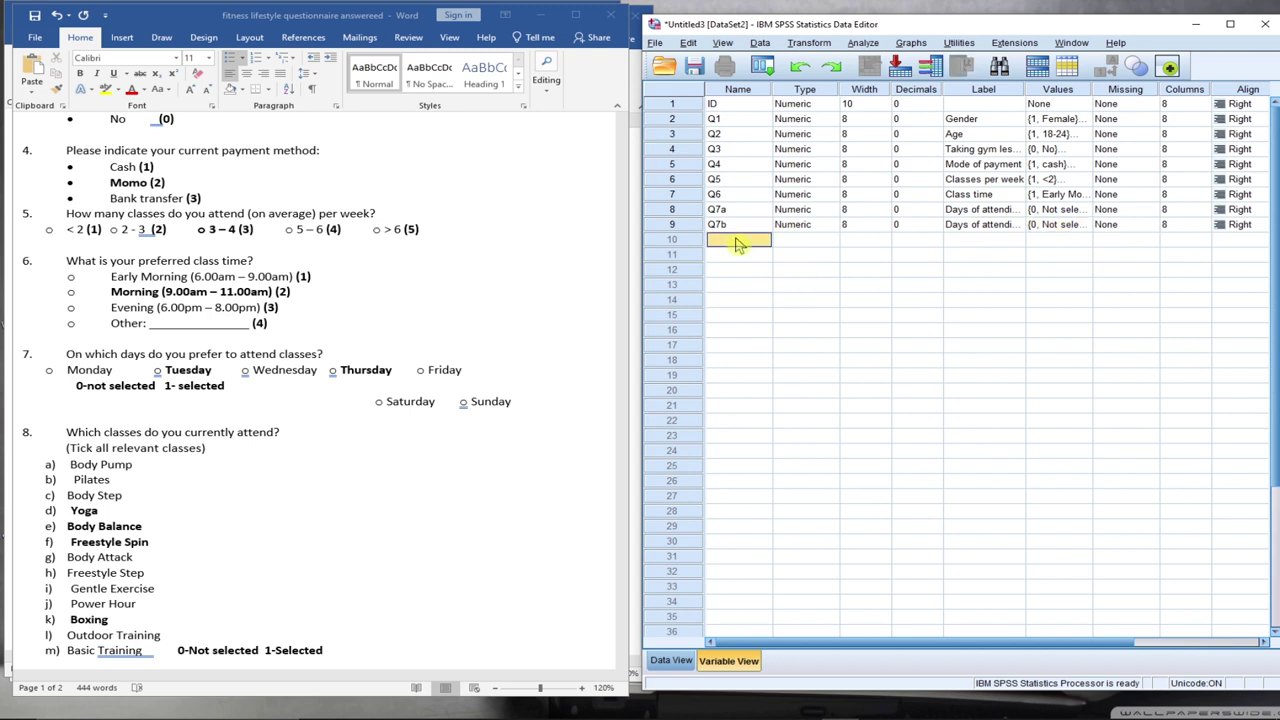
{"action": "left_click", "coordinate": [733, 227]}
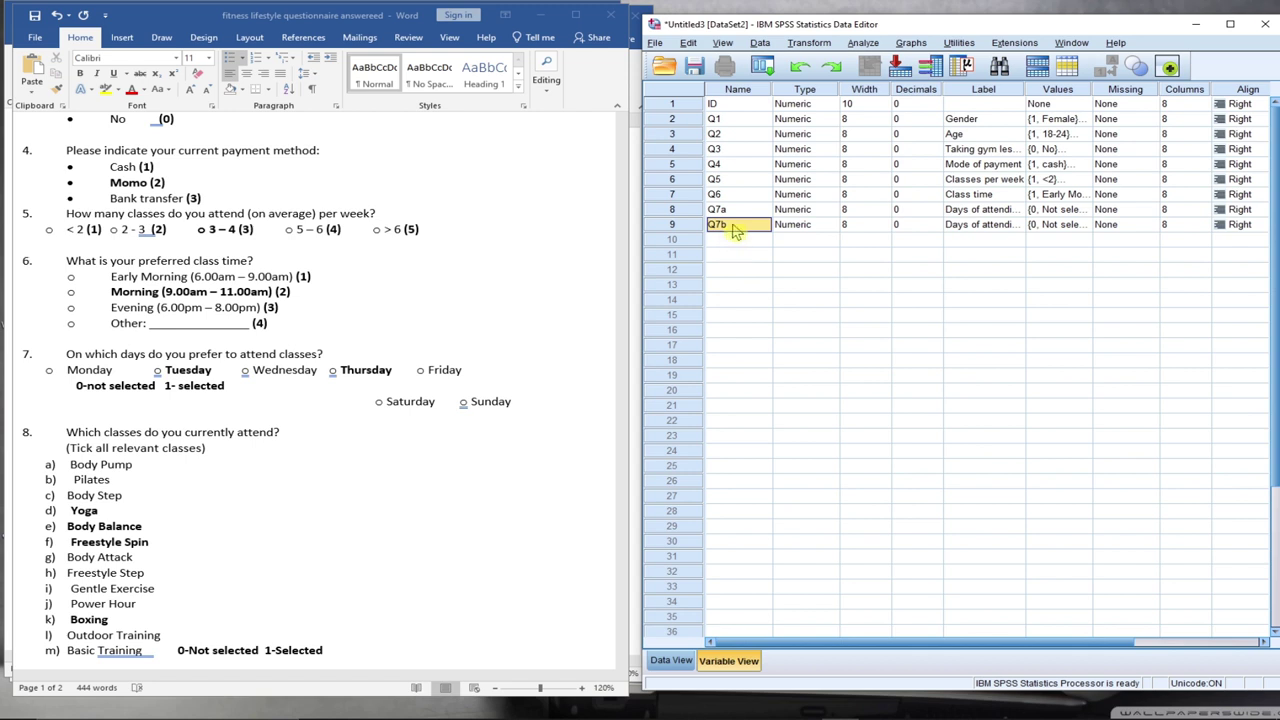
{"action": "right_click", "coordinate": [733, 228]}
{"action": "left_click", "coordinate": [748, 240]}
Name the variable in row 10 Q7c and set its decimal places to 0
{"action": "left_click", "coordinate": [750, 241]}
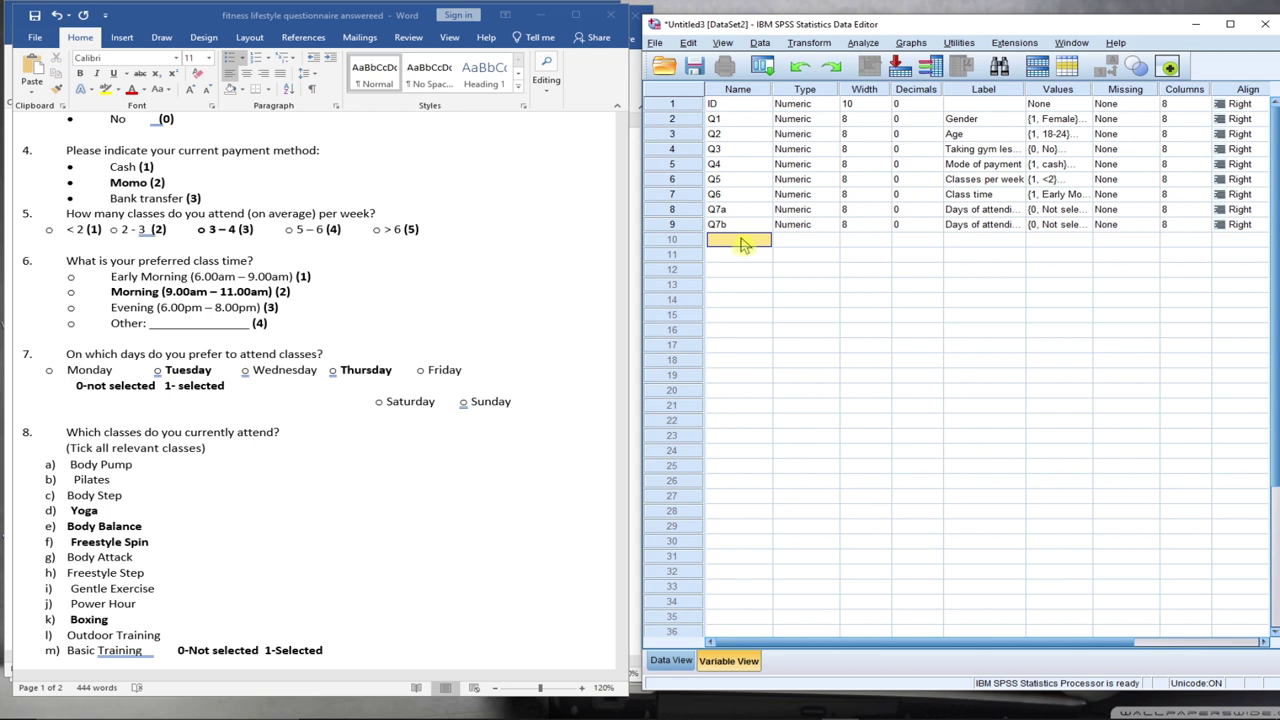
{"action": "type", "text": "Q7c"}
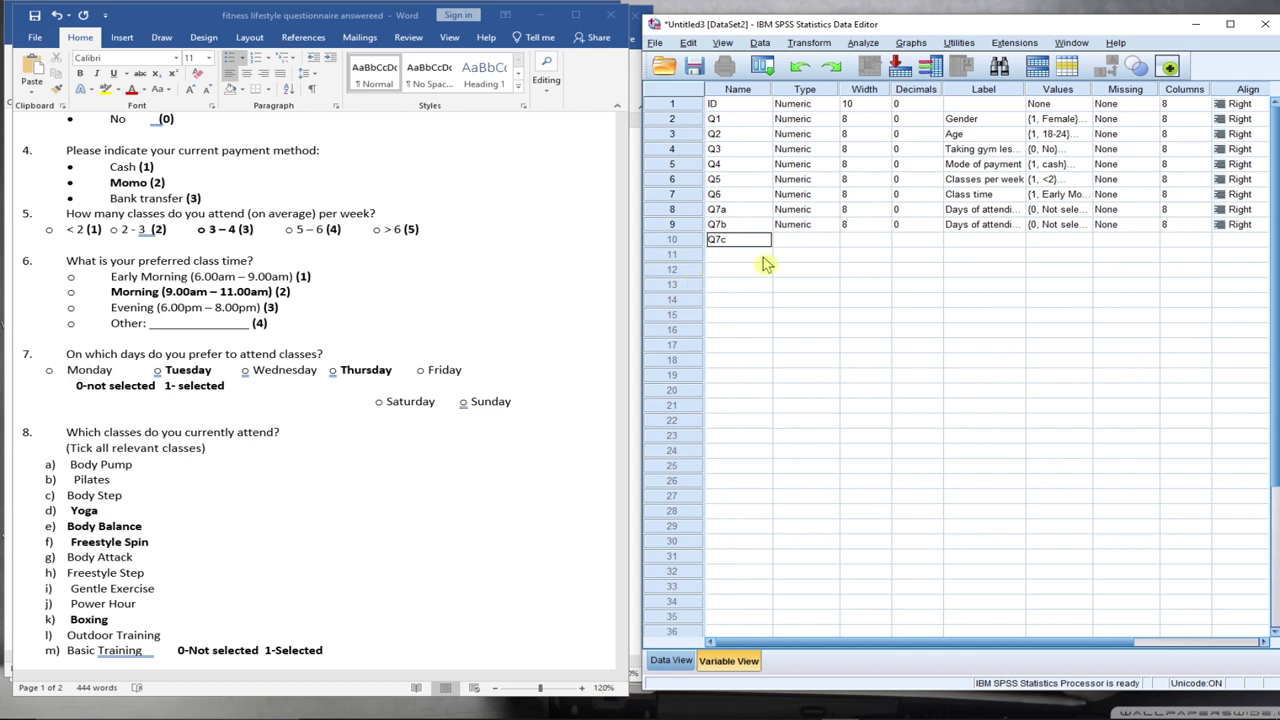
{"action": "left_click", "coordinate": [808, 246]}
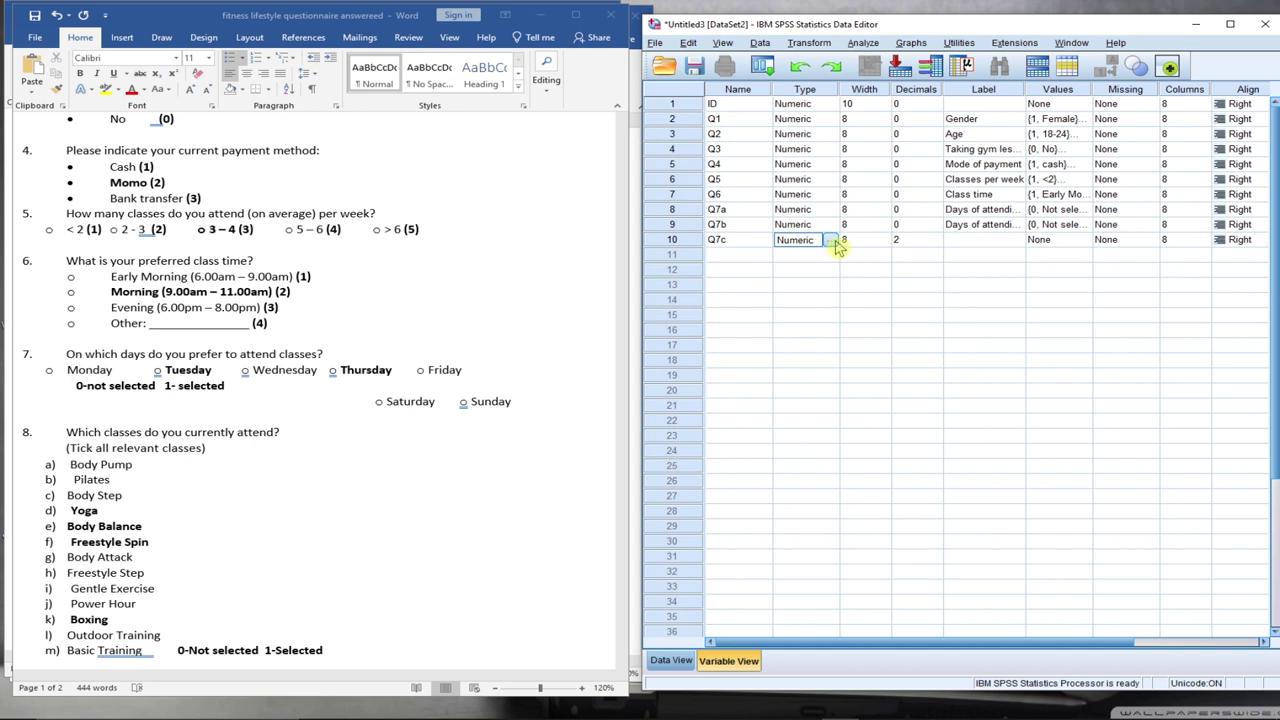
{"action": "left_click", "coordinate": [831, 240]}
{"action": "double_click", "coordinate": [1087, 315]}
{"action": "type", "text": "0"}
{"action": "left_click", "coordinate": [921, 452]}
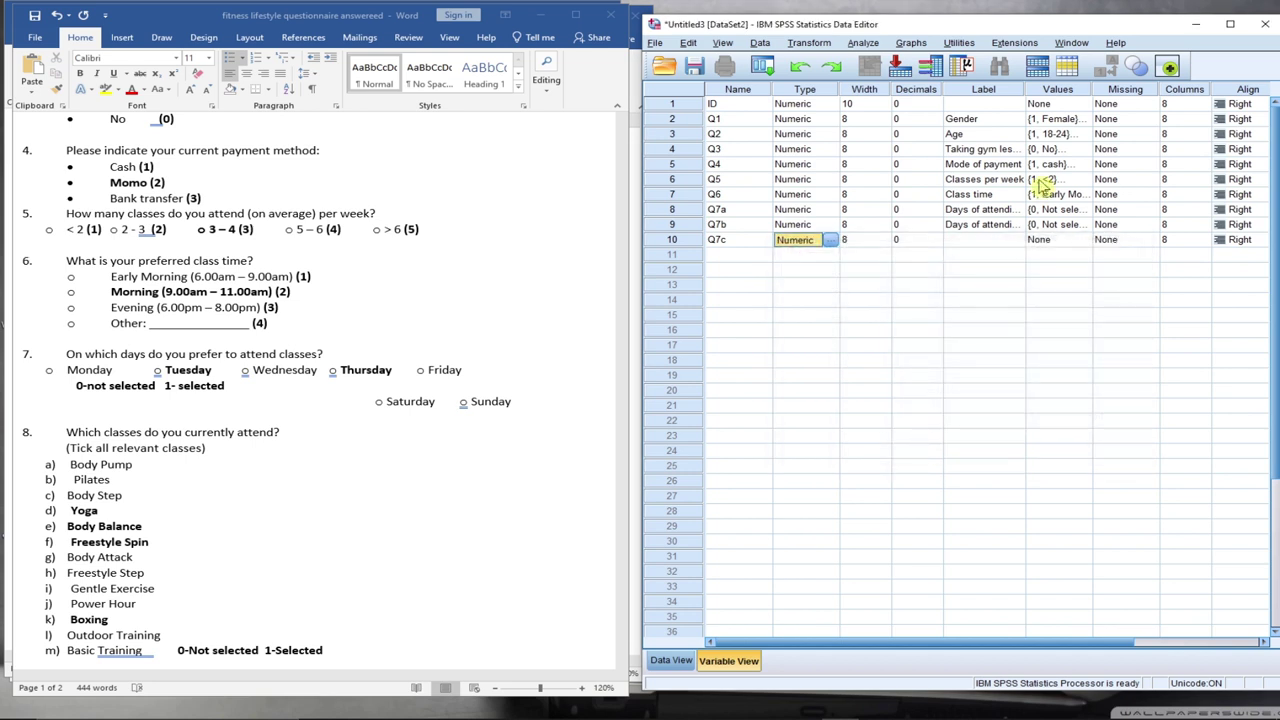
Copy the variable label of Q7b and paste it into the label of Q7c
{"action": "left_click", "coordinate": [980, 226]}
{"action": "right_click", "coordinate": [980, 226]}
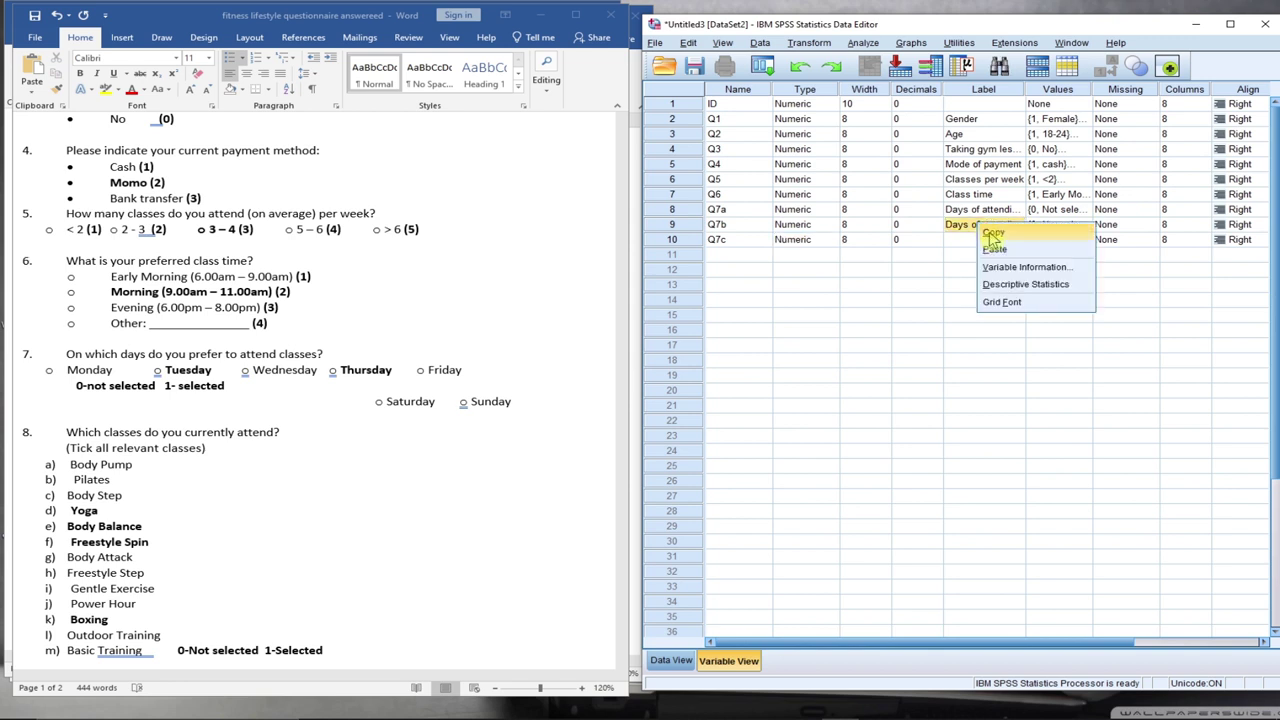
{"action": "left_click", "coordinate": [995, 245]}
{"action": "left_click", "coordinate": [979, 242]}
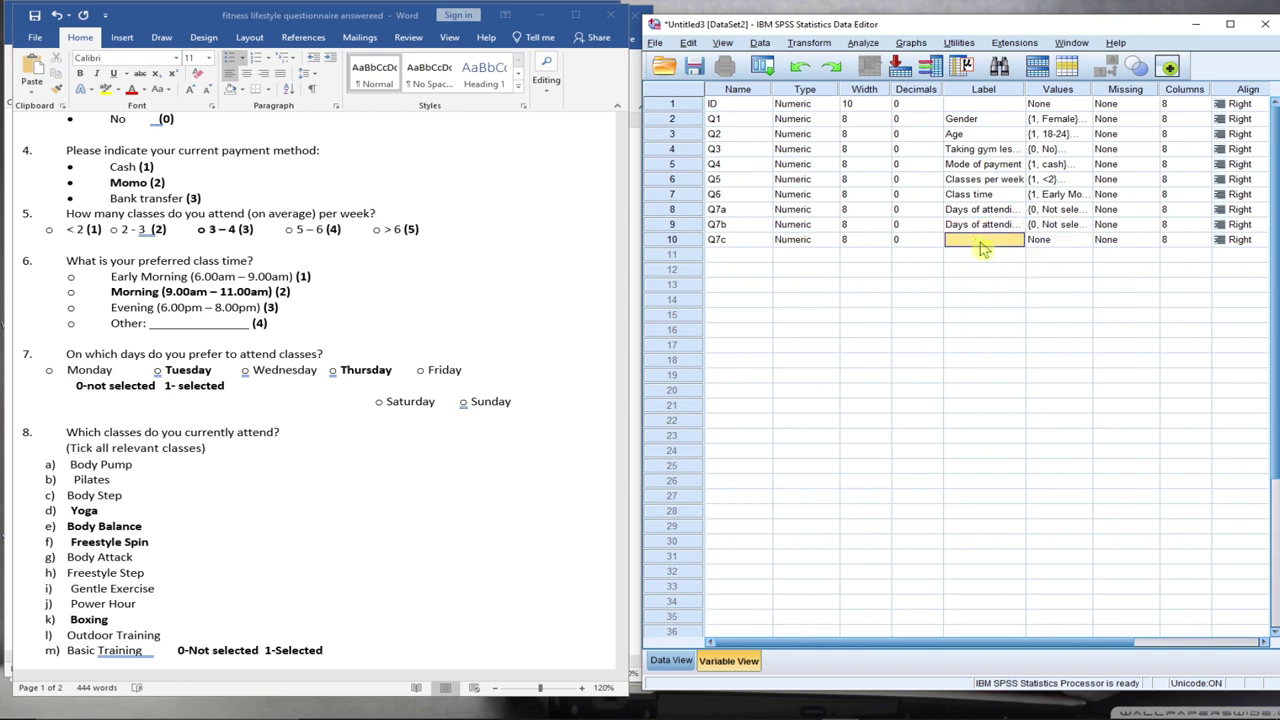
{"action": "right_click", "coordinate": [990, 247]}
{"action": "left_click", "coordinate": [1002, 272]}
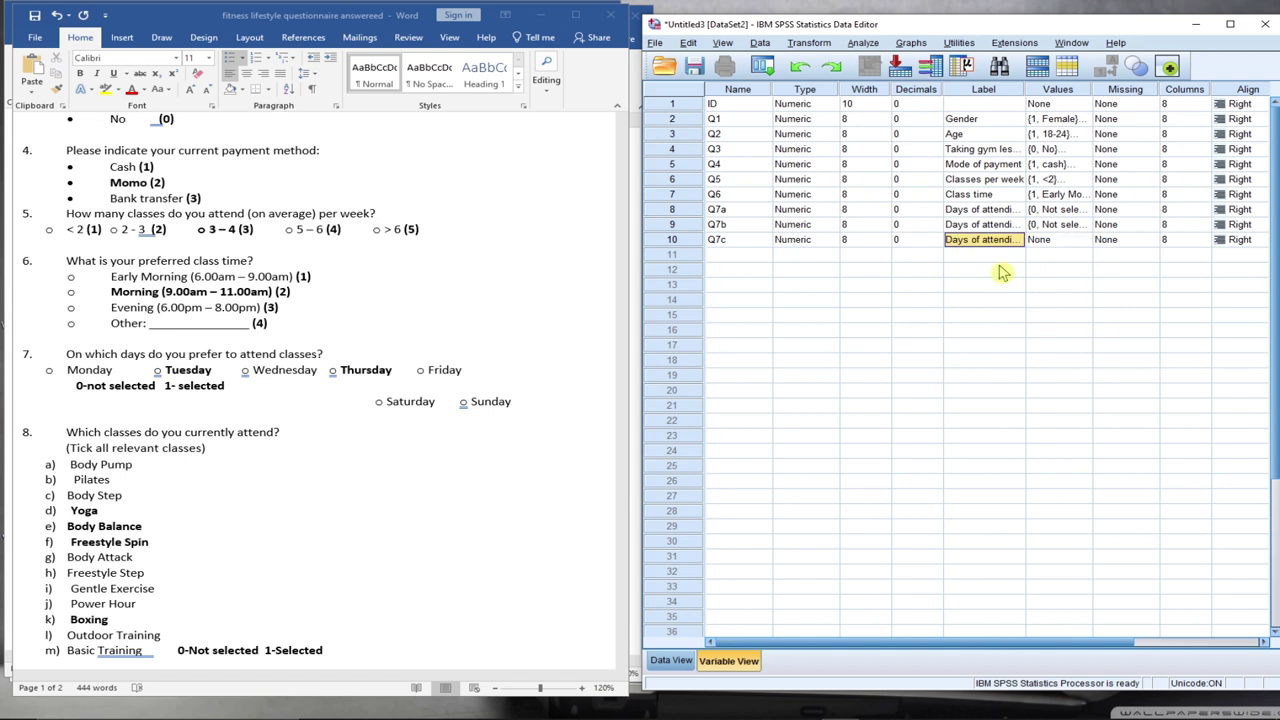
Copy the value labels of Q7b and paste them into the values of Q7c
{"action": "left_click", "coordinate": [1057, 228]}
{"action": "right_click", "coordinate": [1057, 228]}
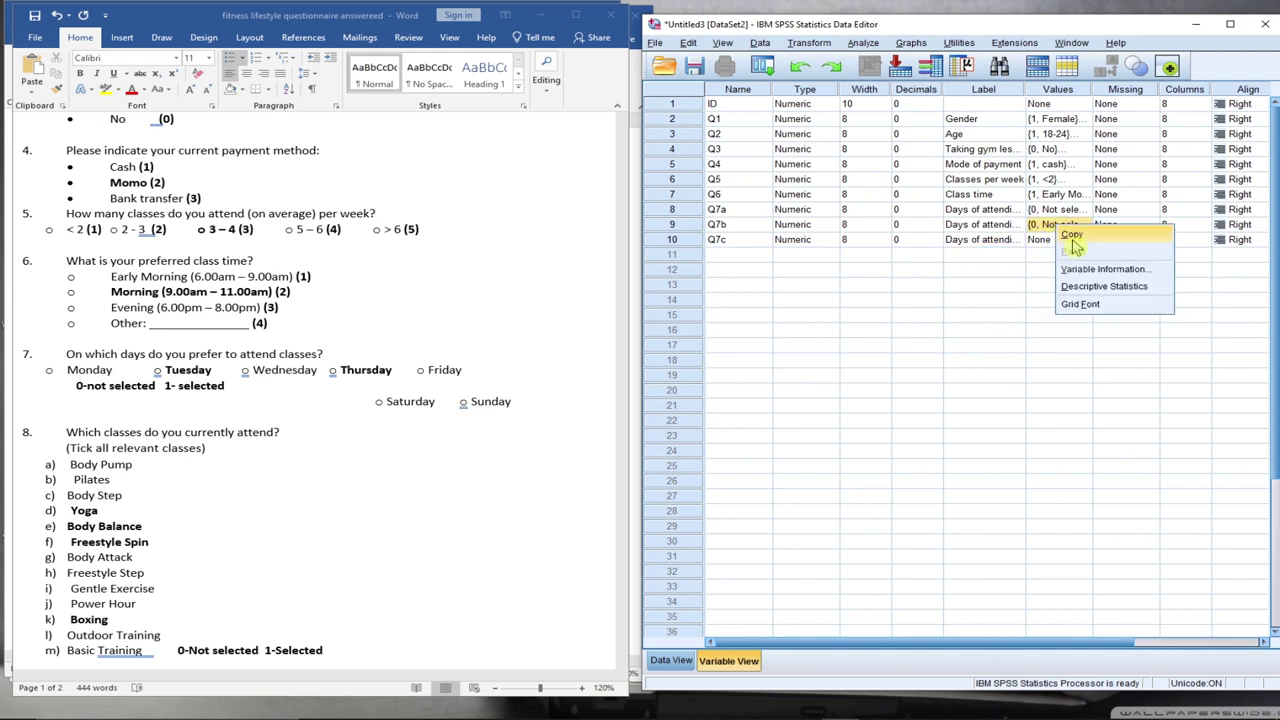
{"action": "left_click", "coordinate": [1055, 238]}
{"action": "left_click", "coordinate": [1062, 242]}
{"action": "right_click", "coordinate": [1062, 244]}
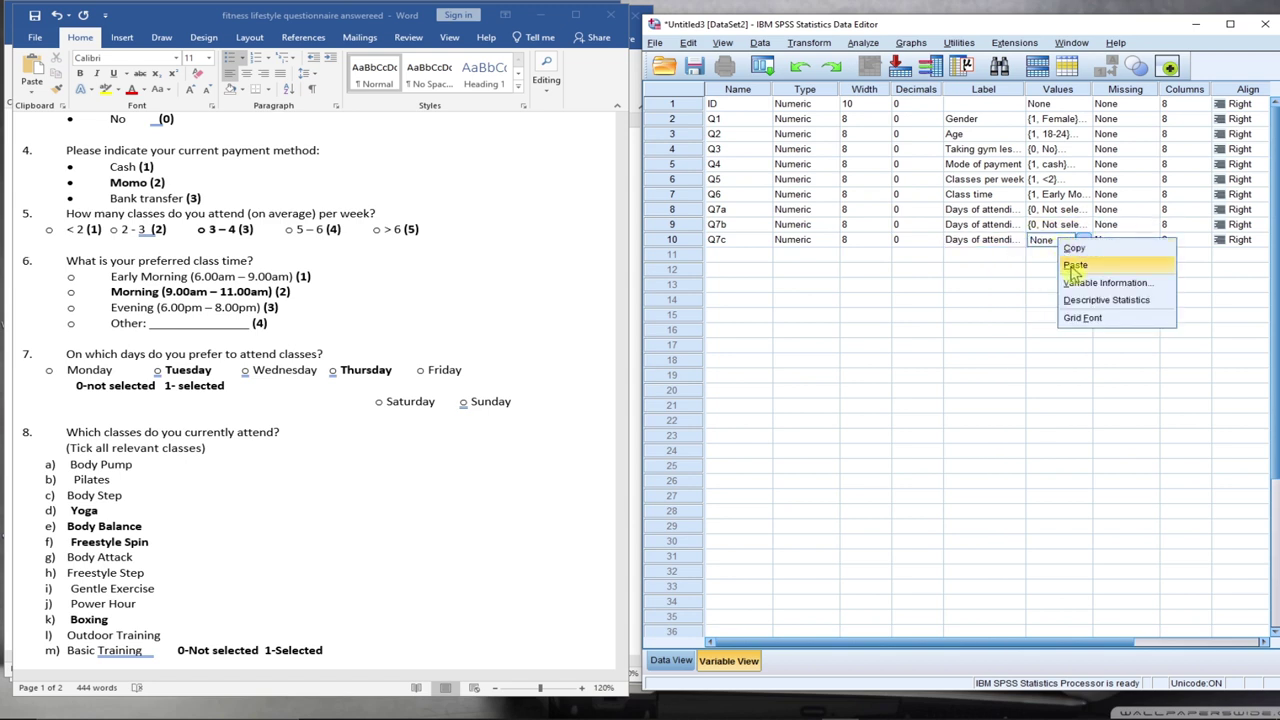
{"action": "left_click", "coordinate": [1073, 271]}
Name the variable in row 11 Q7d and set its decimal places to 0
{"action": "left_click", "coordinate": [735, 255]}
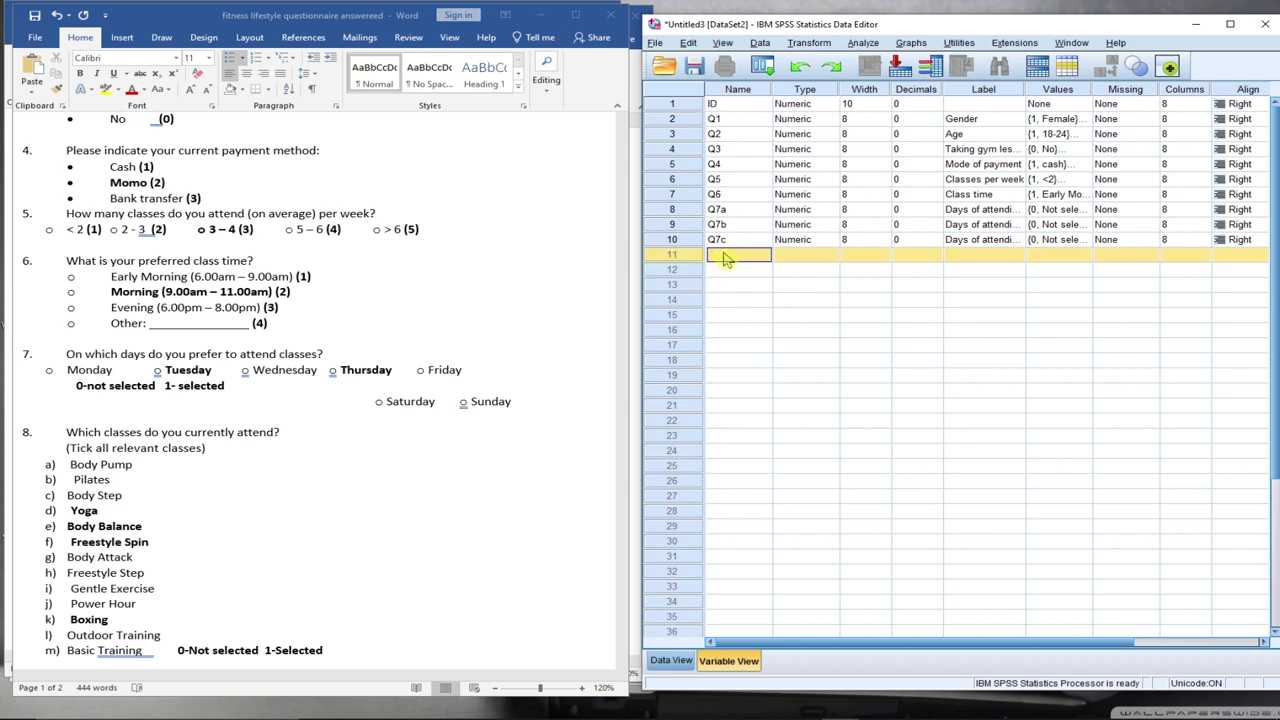
{"action": "type", "text": "Q7"}
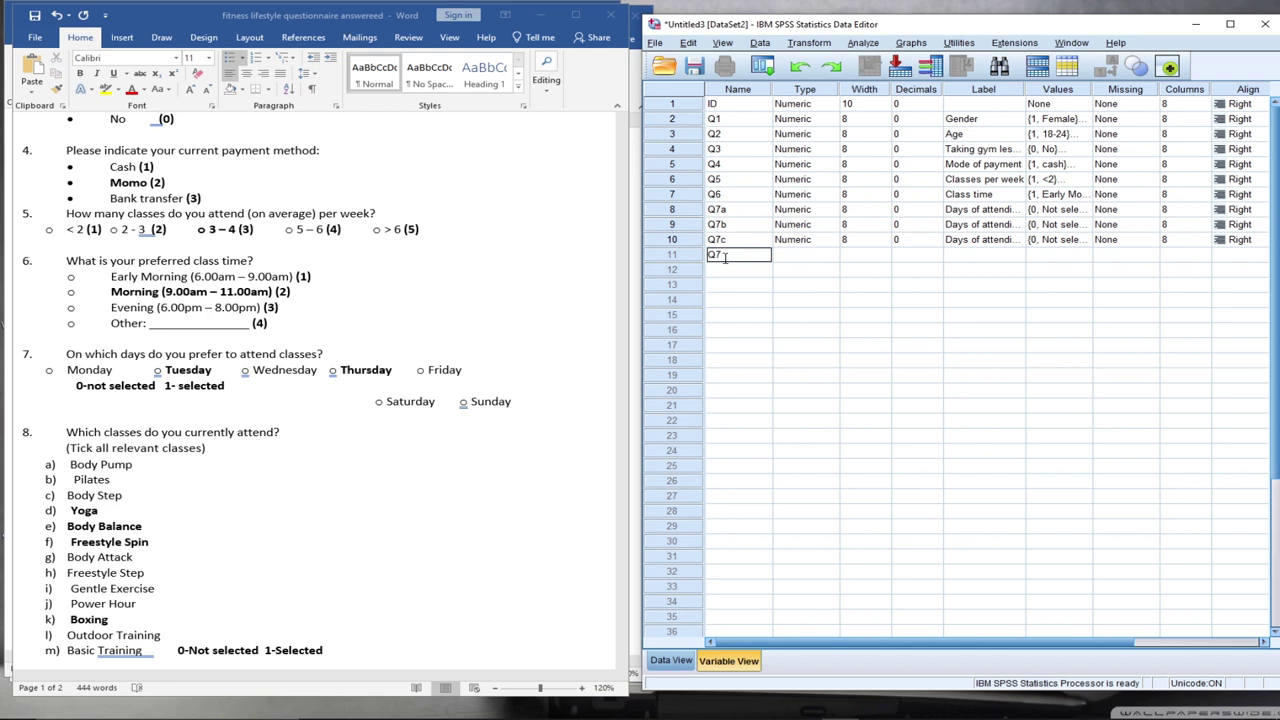
{"action": "type", "text": "d"}
{"action": "left_click", "coordinate": [798, 257]}
{"action": "left_click", "coordinate": [830, 256]}
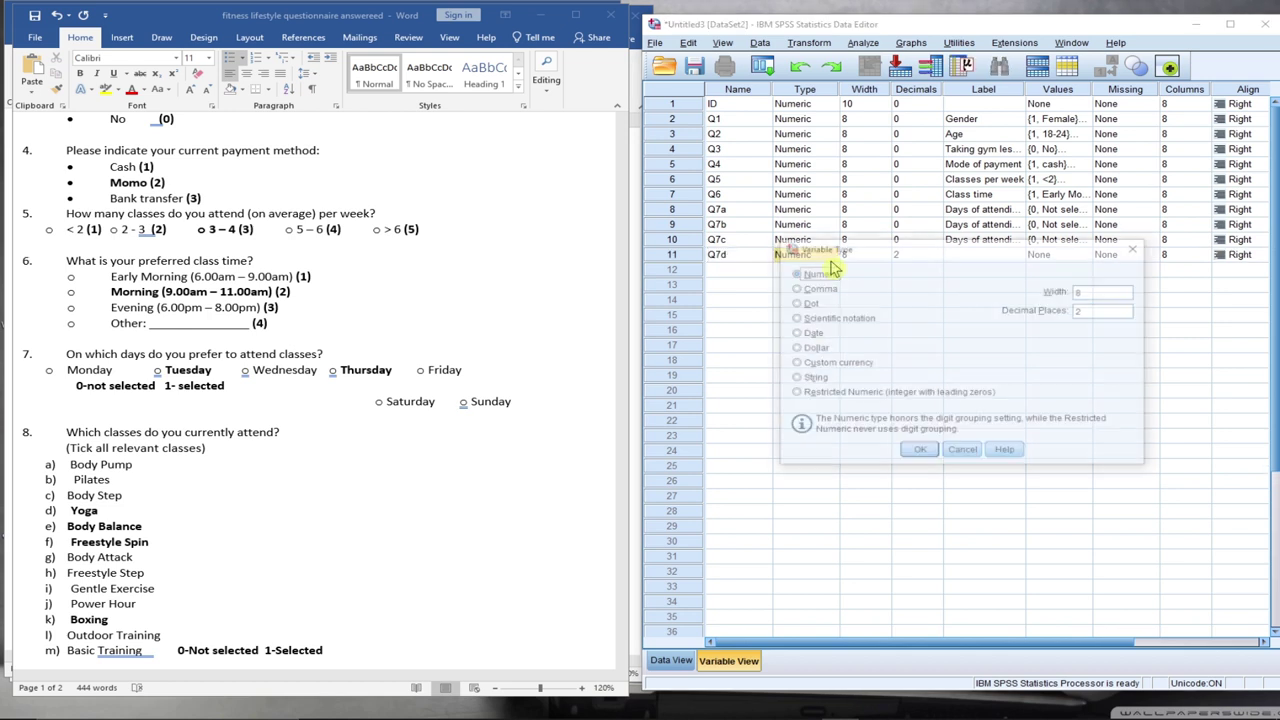
{"action": "double_click", "coordinate": [1082, 311]}
{"action": "type", "text": "0"}
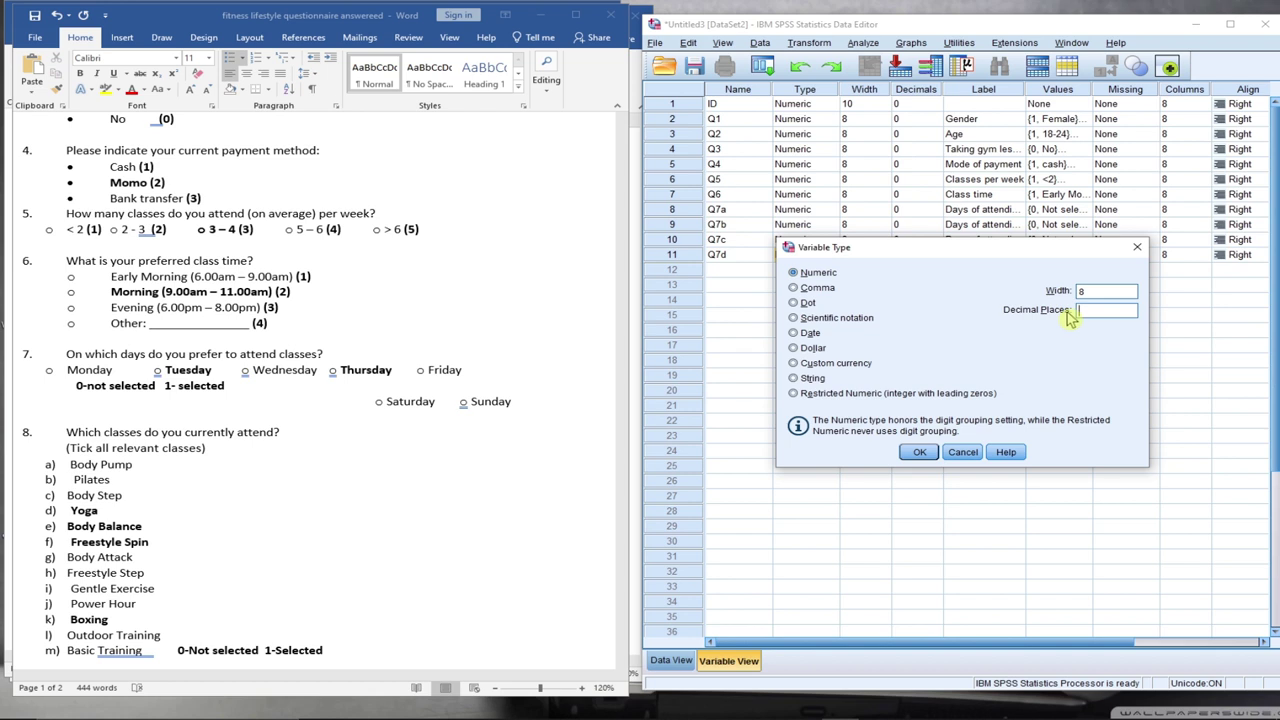
{"action": "left_click", "coordinate": [919, 452]}
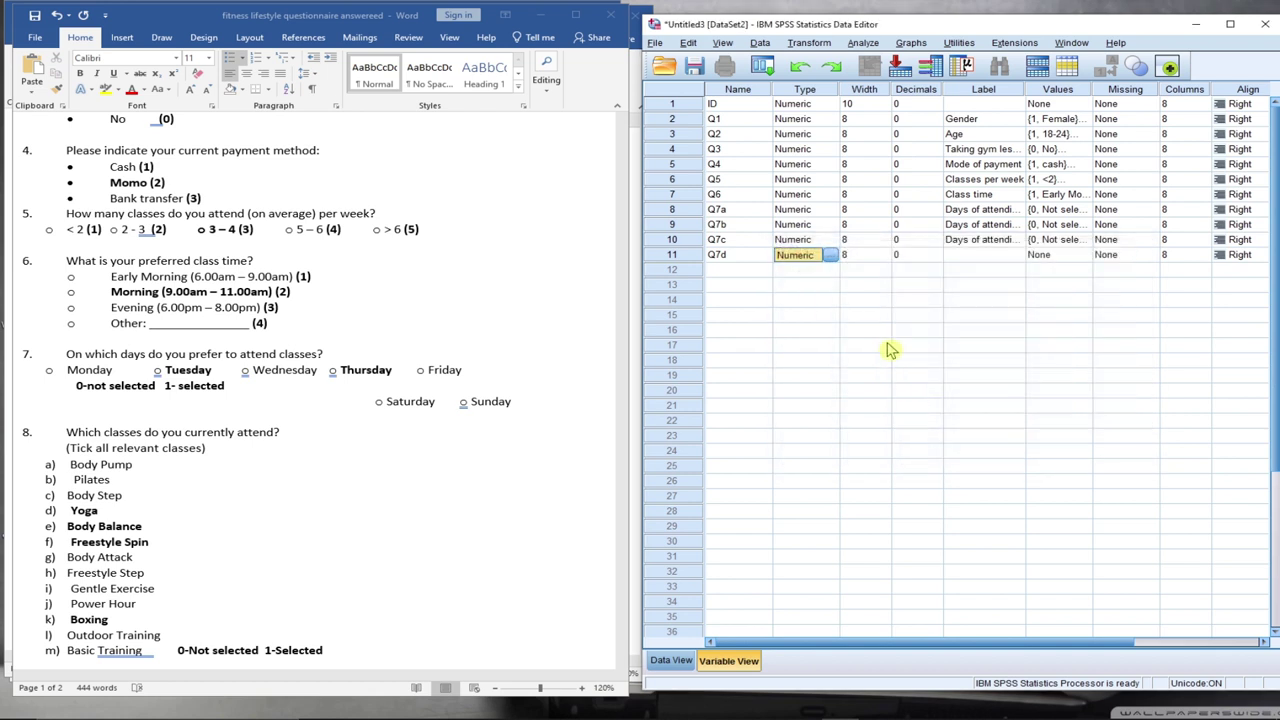
Copy the variable label of Q7c and paste it into the label of Q7d
{"action": "left_click", "coordinate": [960, 257]}
{"action": "left_click", "coordinate": [966, 241]}
{"action": "right_click", "coordinate": [966, 241]}
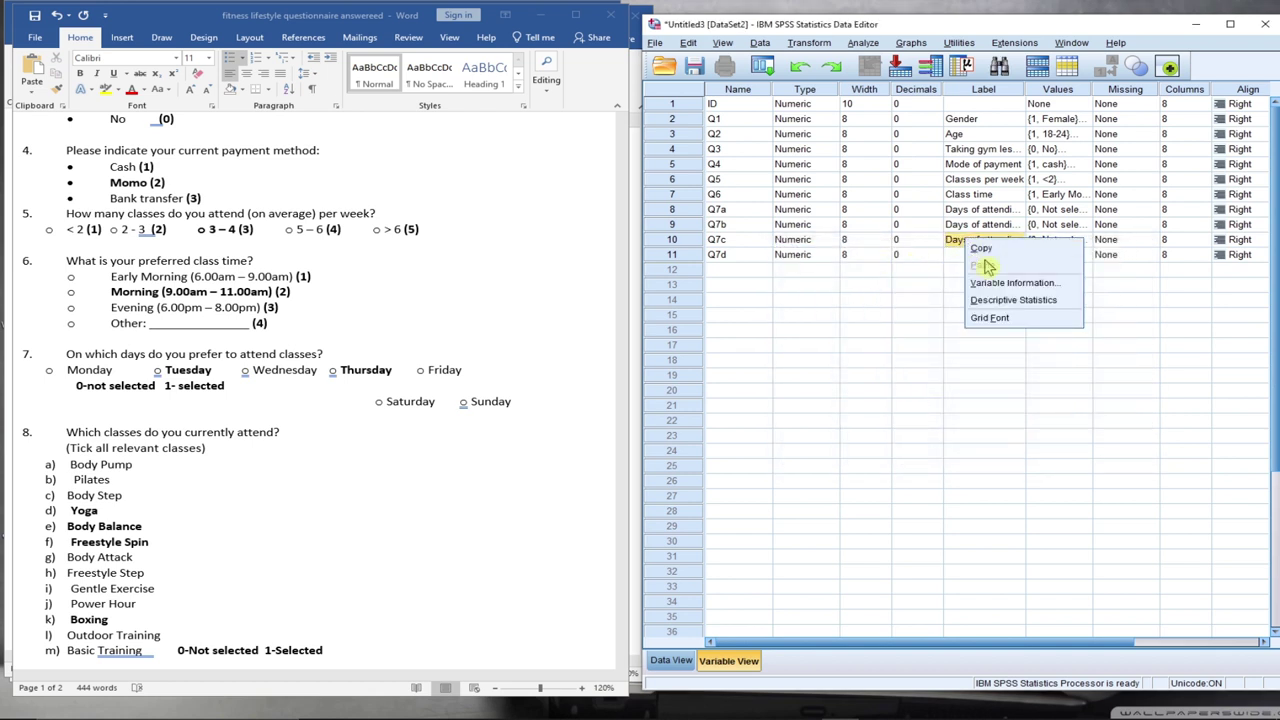
{"action": "left_click", "coordinate": [978, 256]}
{"action": "left_click", "coordinate": [978, 257]}
{"action": "right_click", "coordinate": [978, 257]}
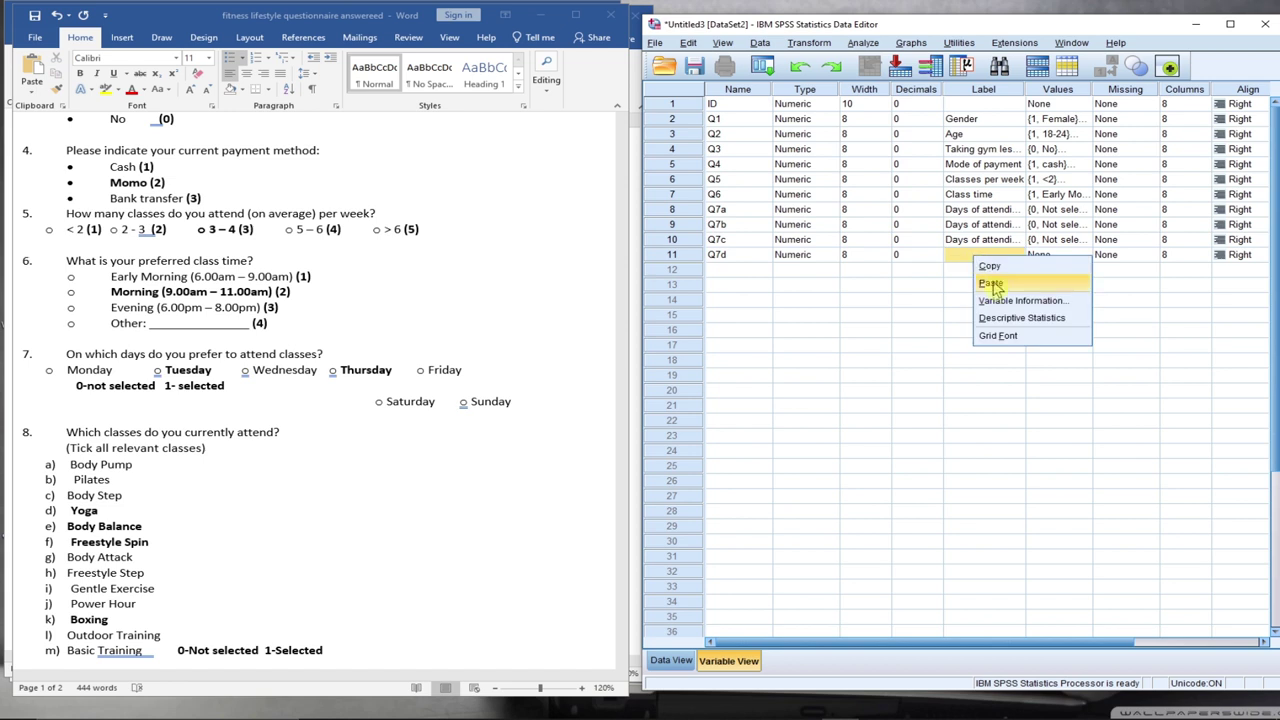
{"action": "left_click", "coordinate": [995, 284]}
Copy the value labels of Q7c and paste them into the values of Q7d
{"action": "left_click", "coordinate": [1058, 241]}
{"action": "right_click", "coordinate": [1058, 246]}
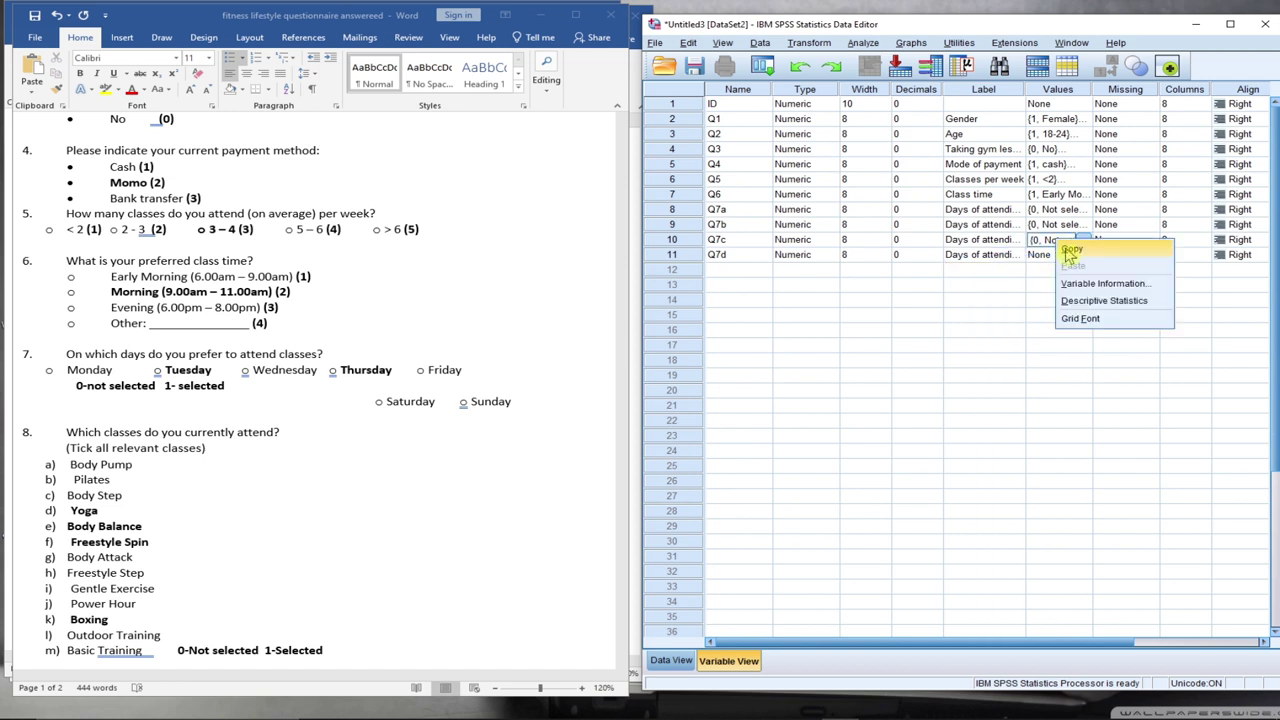
{"action": "left_click", "coordinate": [1069, 251]}
{"action": "left_click", "coordinate": [1058, 256]}
{"action": "right_click", "coordinate": [1058, 256]}
{"action": "left_click", "coordinate": [1070, 274]}
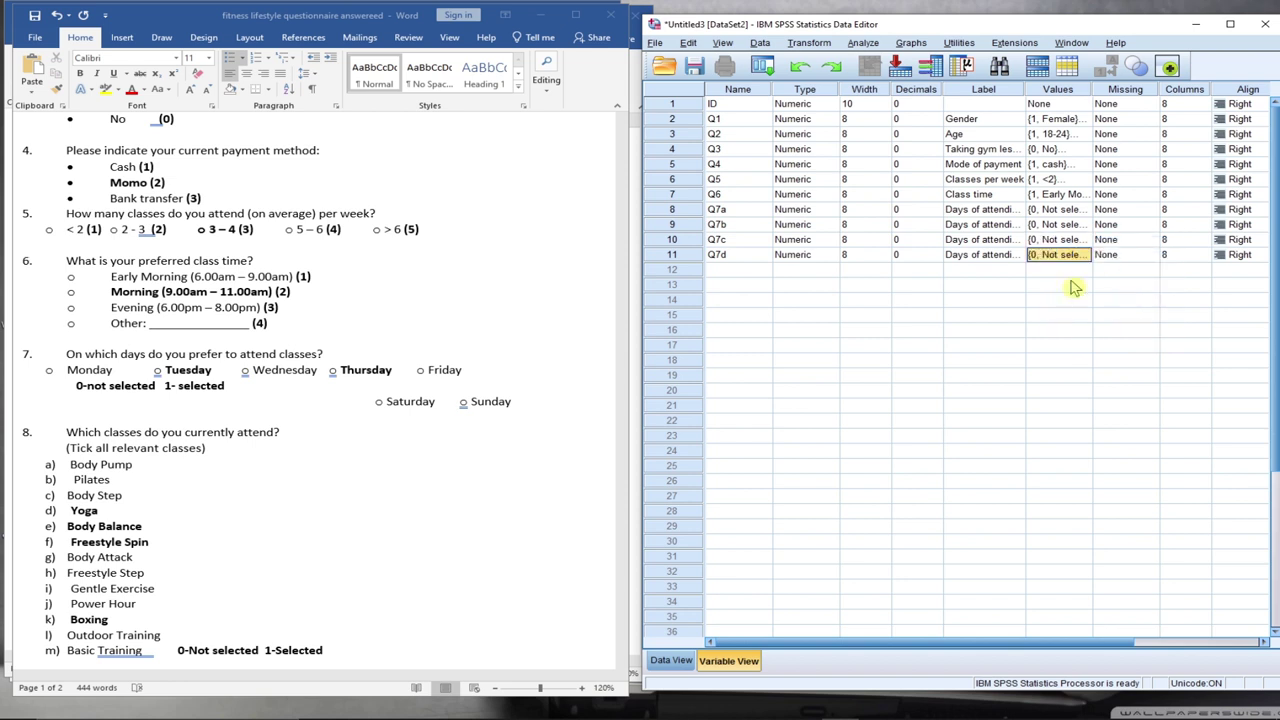
Name the variable in row 12 Q7e and set its decimal places to 0
{"action": "left_click", "coordinate": [736, 272]}
{"action": "type", "text": "Q7"}
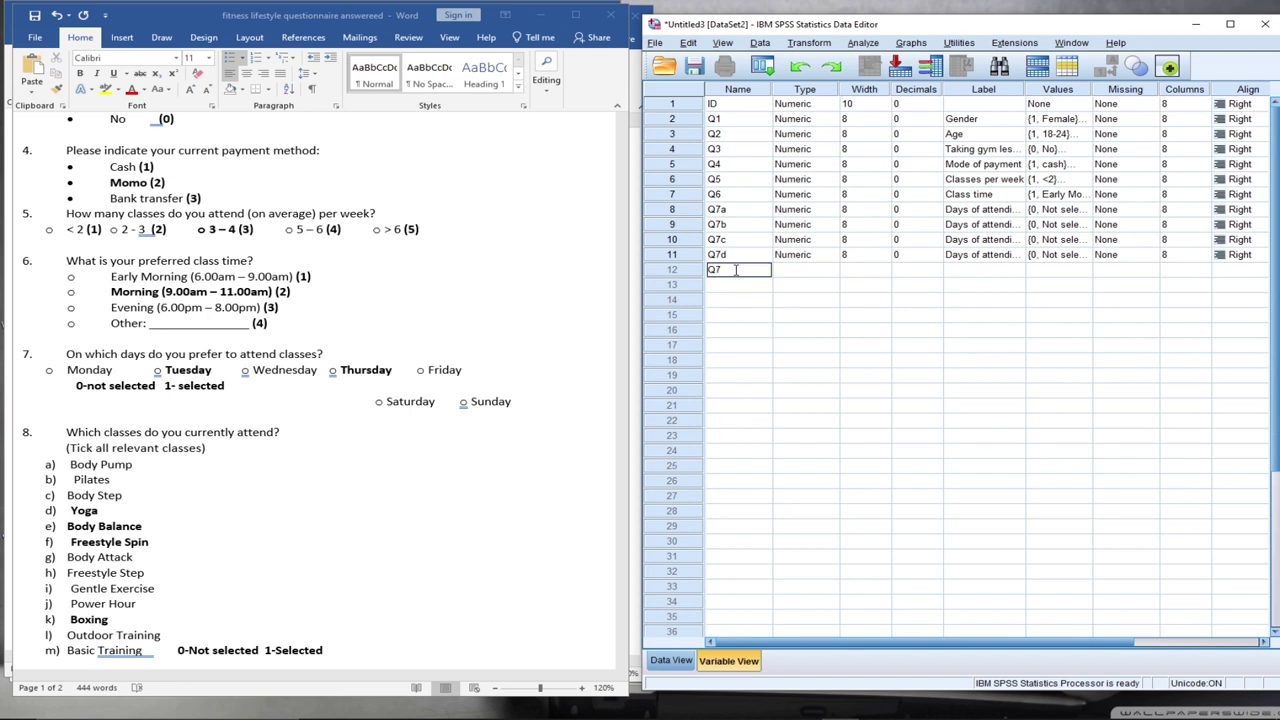
{"action": "type", "text": "e"}
{"action": "left_click", "coordinate": [792, 270]}
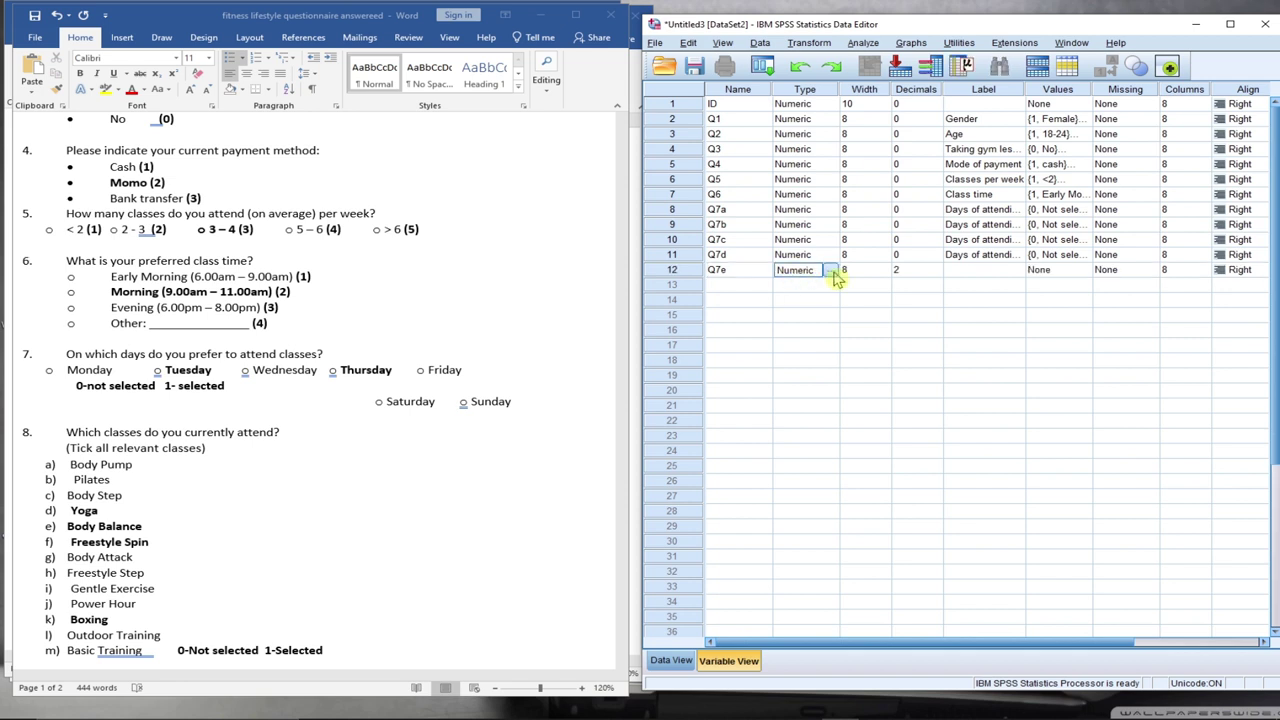
{"action": "left_click", "coordinate": [834, 270]}
{"action": "double_click", "coordinate": [1090, 311]}
{"action": "key", "text": "BackSpace"}
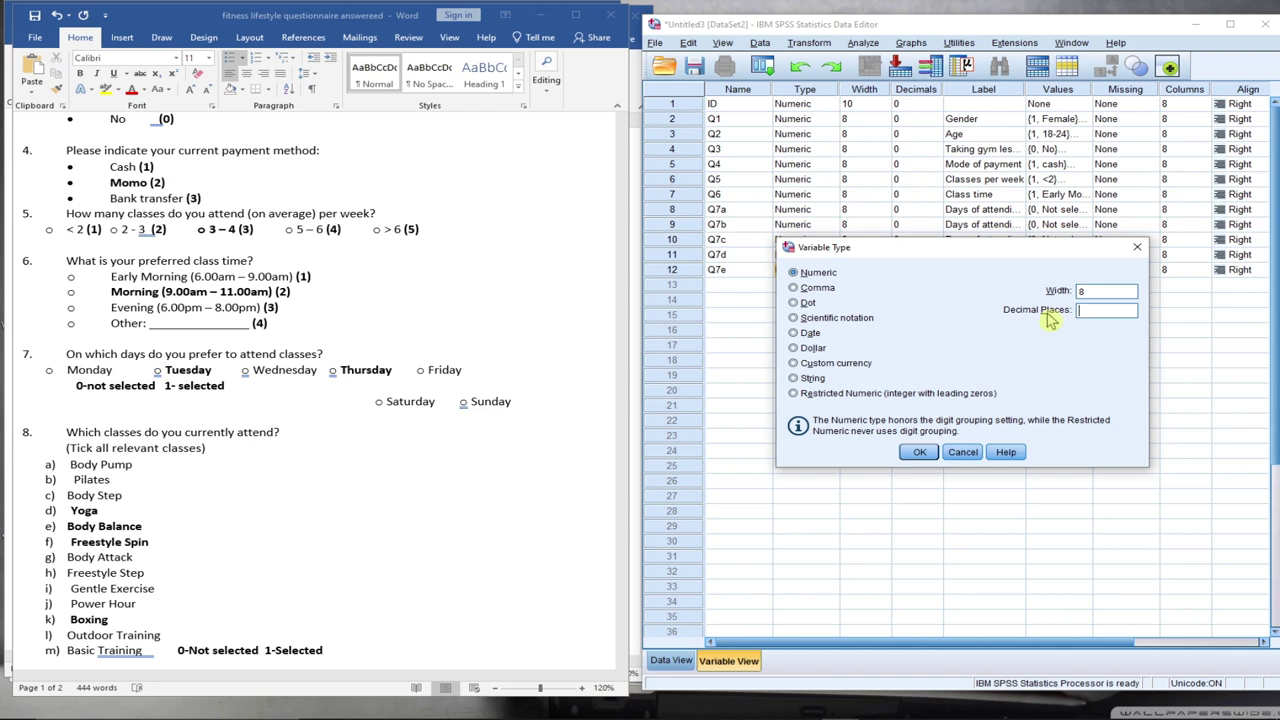
{"action": "left_click", "coordinate": [920, 452]}
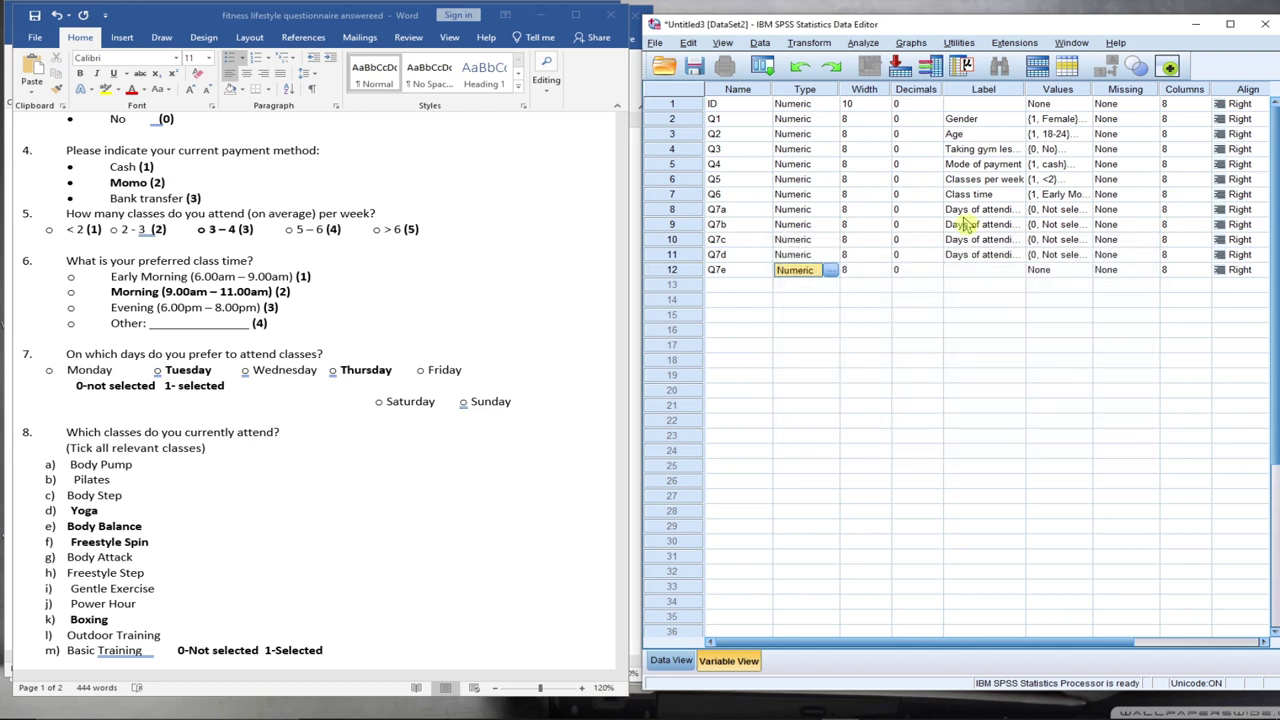
Copy the variable label of Q7d and paste it into the label of Q7e
{"action": "left_click", "coordinate": [972, 268]}
{"action": "right_click", "coordinate": [972, 268]}
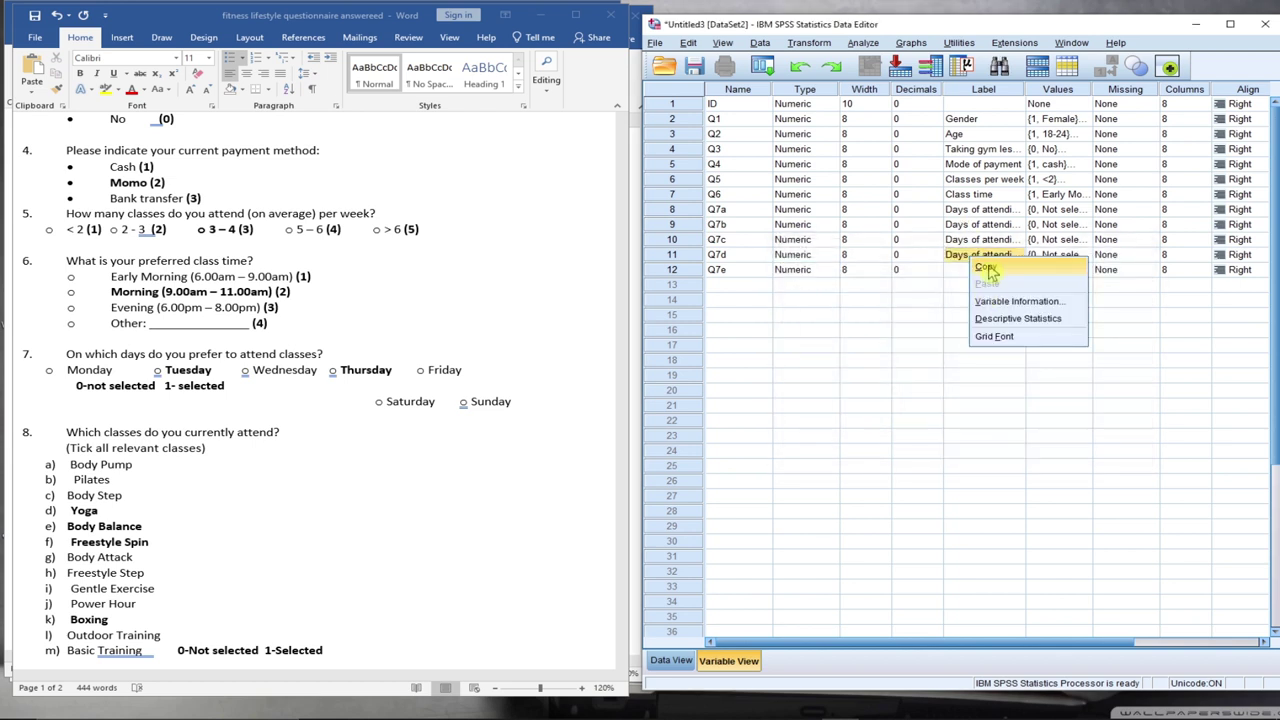
{"action": "left_click", "coordinate": [975, 278]}
{"action": "right_click", "coordinate": [975, 278]}
{"action": "left_click", "coordinate": [982, 297]}
Copy the value labels of Q7d and paste them into the values of Q7e
{"action": "left_click", "coordinate": [1058, 255]}
{"action": "right_click", "coordinate": [1062, 258]}
{"action": "left_click", "coordinate": [1068, 264]}
{"action": "left_click", "coordinate": [1060, 270]}
{"action": "right_click", "coordinate": [1055, 271]}
{"action": "left_click", "coordinate": [1069, 298]}
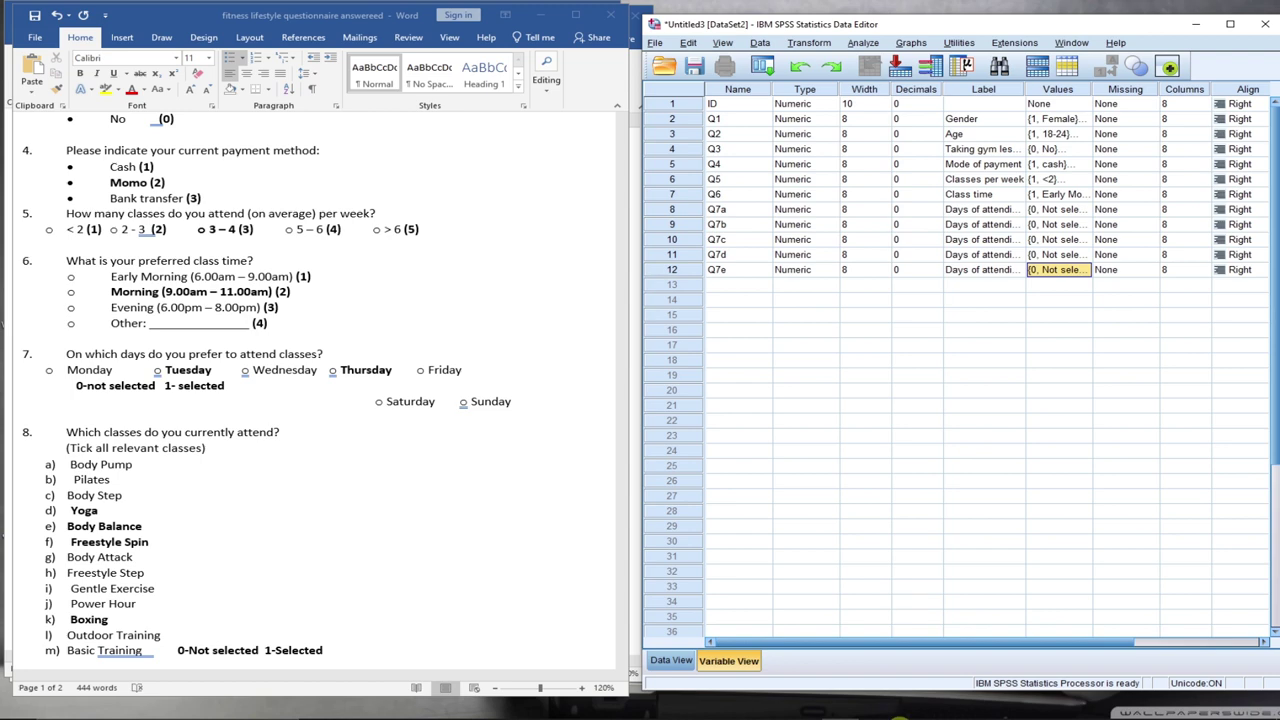
{"action": "left_click", "coordinate": [727, 706]}
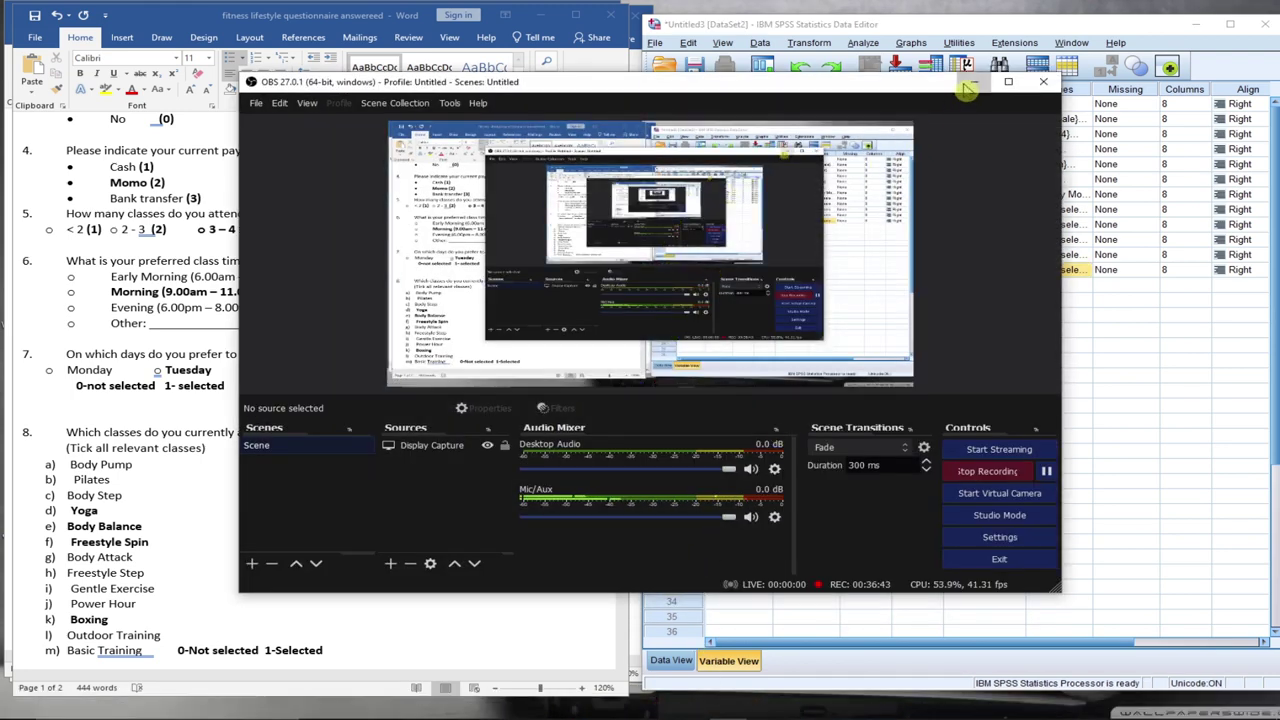
{"action": "left_click", "coordinate": [975, 82]}
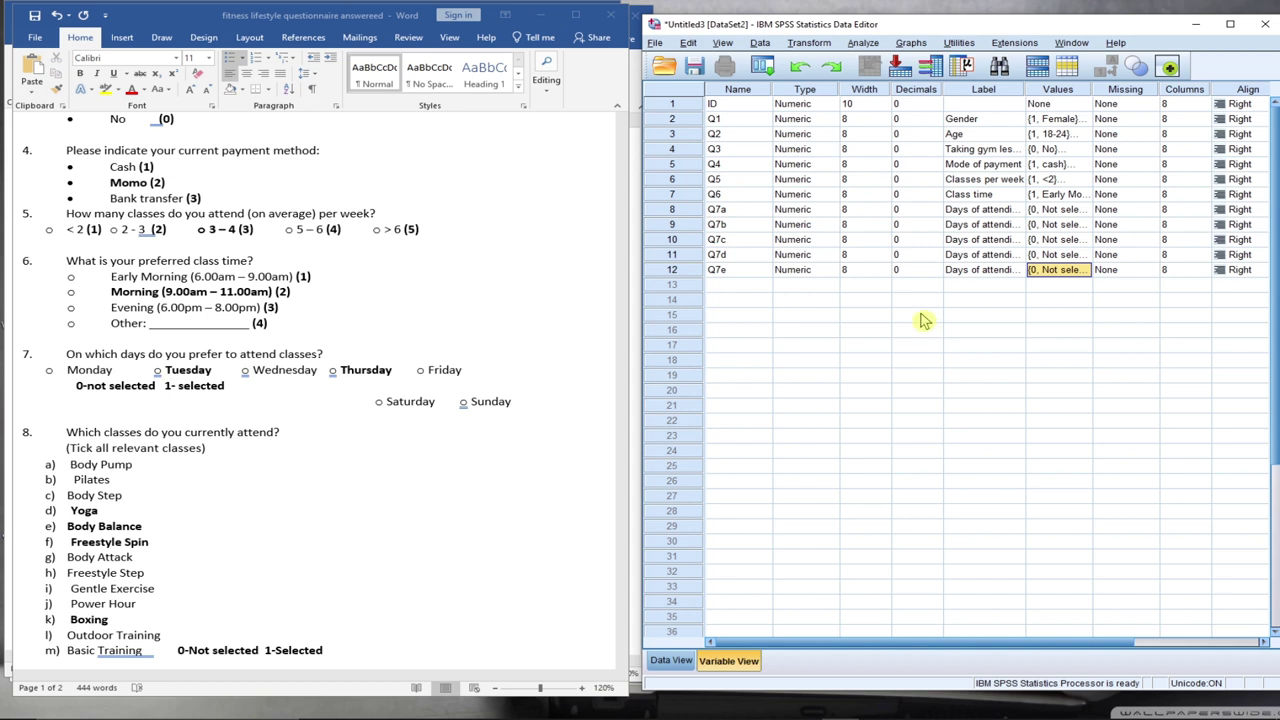
Name the variable in row 13 Q7f and set its decimal places to 0
{"action": "left_click", "coordinate": [724, 287]}
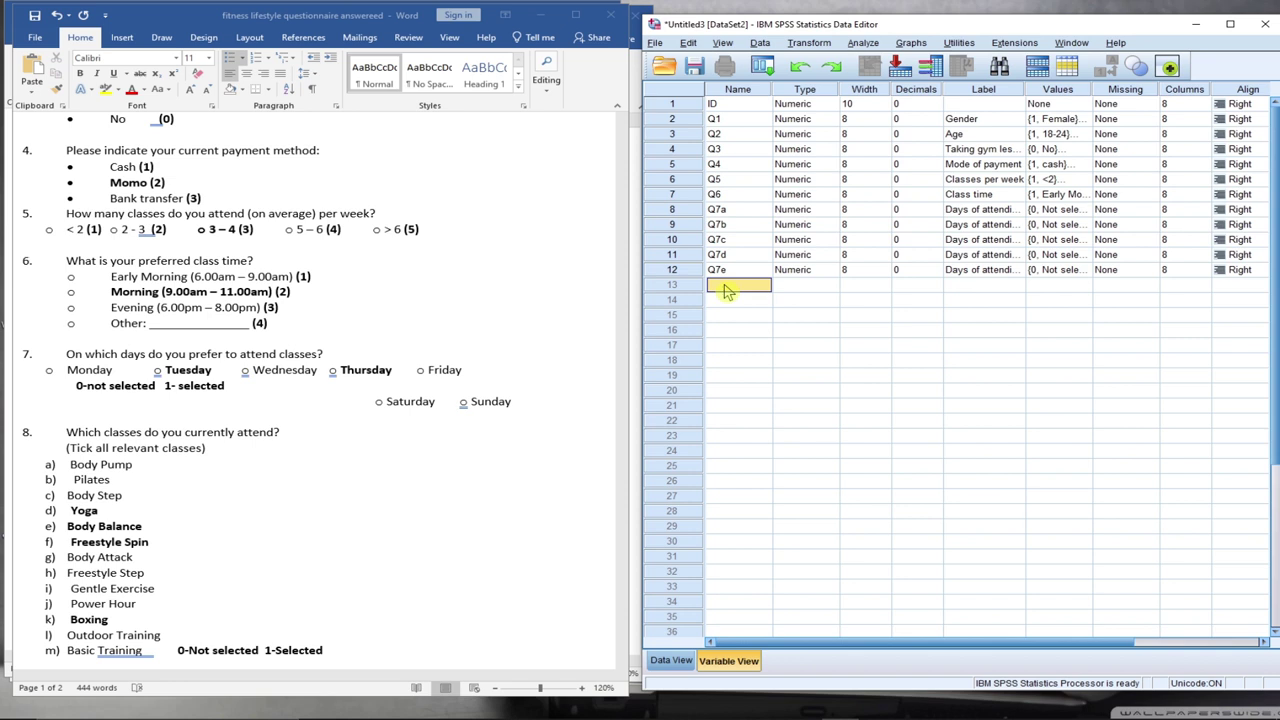
{"action": "type", "text": "Q"}
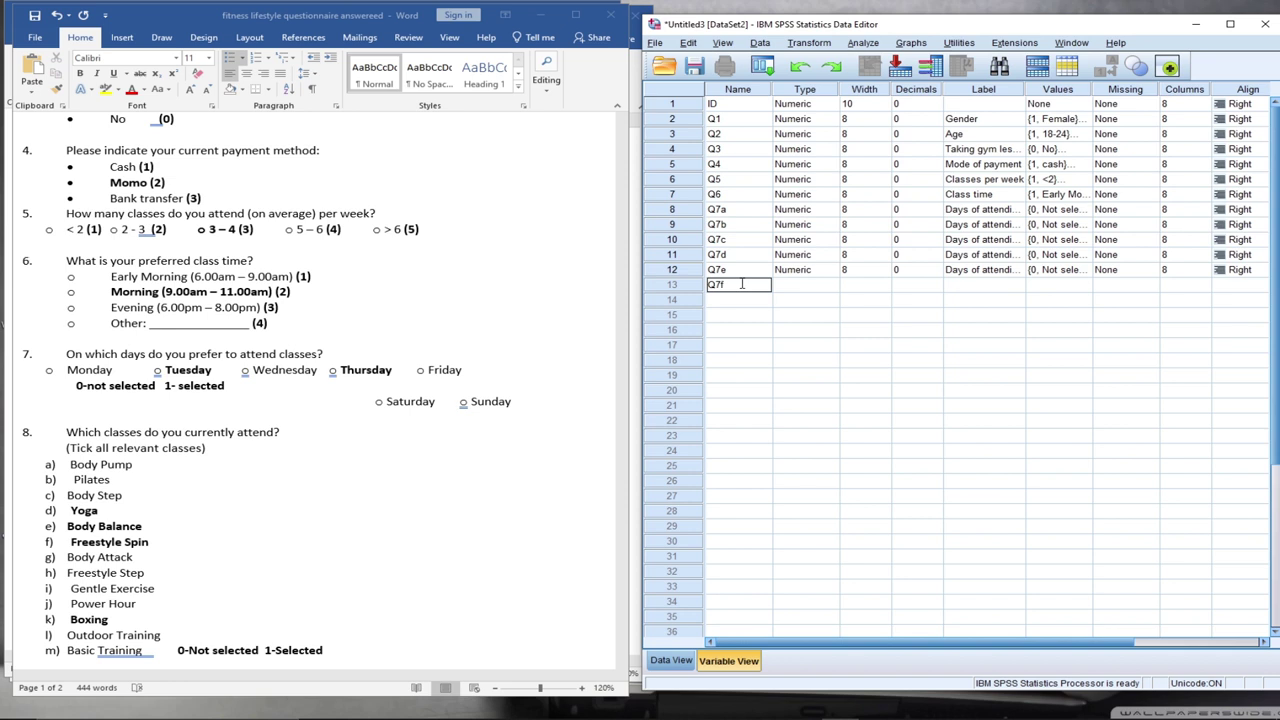
{"action": "type", "text": "7f"}
{"action": "left_click", "coordinate": [788, 286]}
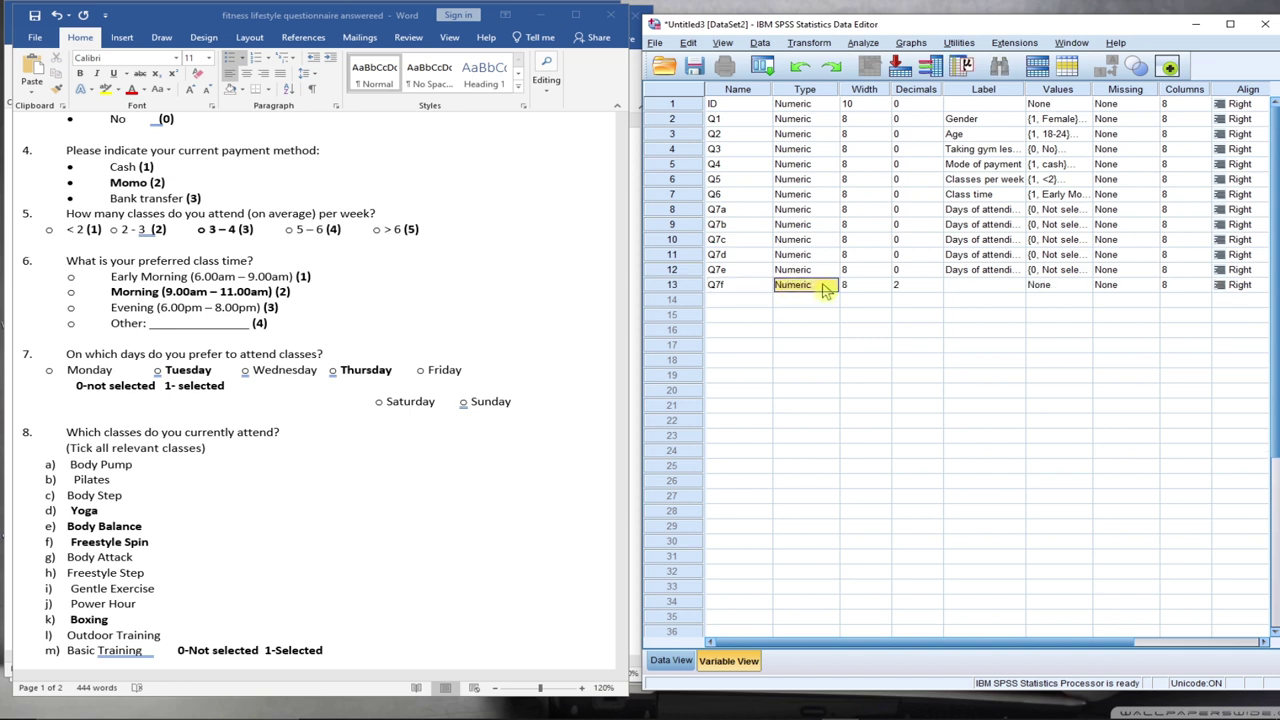
{"action": "left_click", "coordinate": [820, 290]}
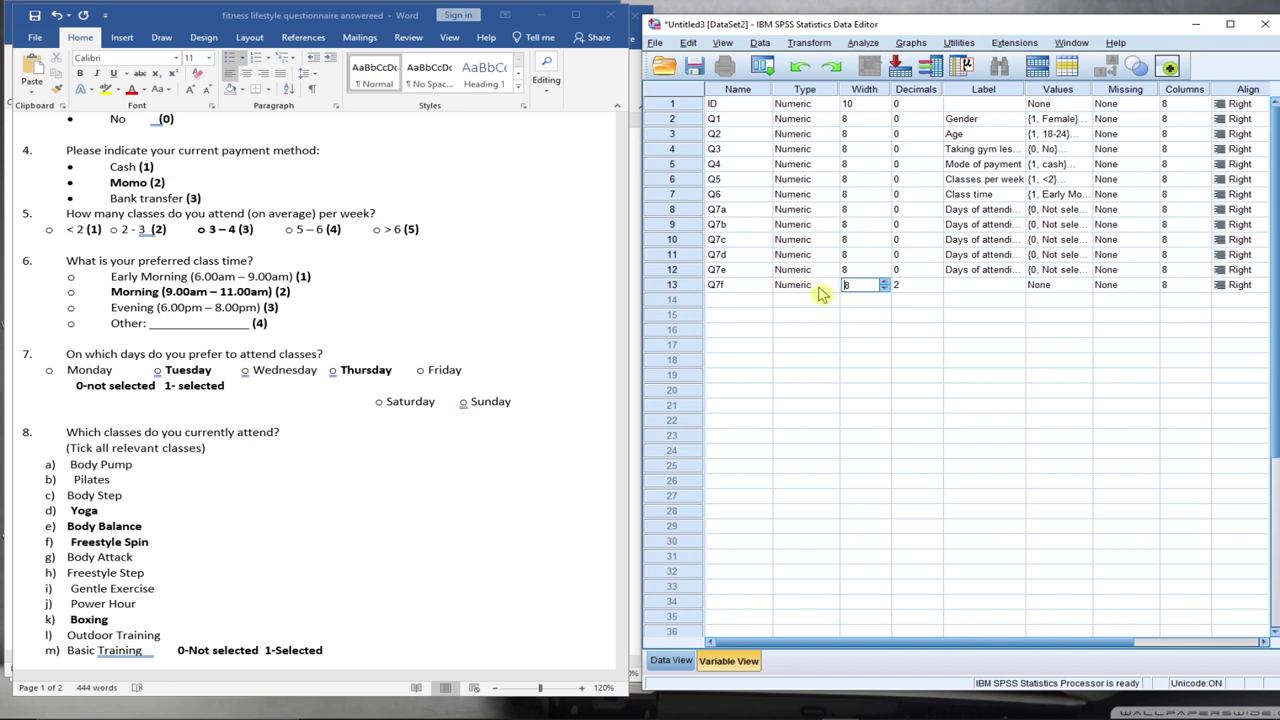
{"action": "left_click", "coordinate": [830, 287]}
{"action": "left_click", "coordinate": [1070, 311]}
{"action": "type", "text": "0"}
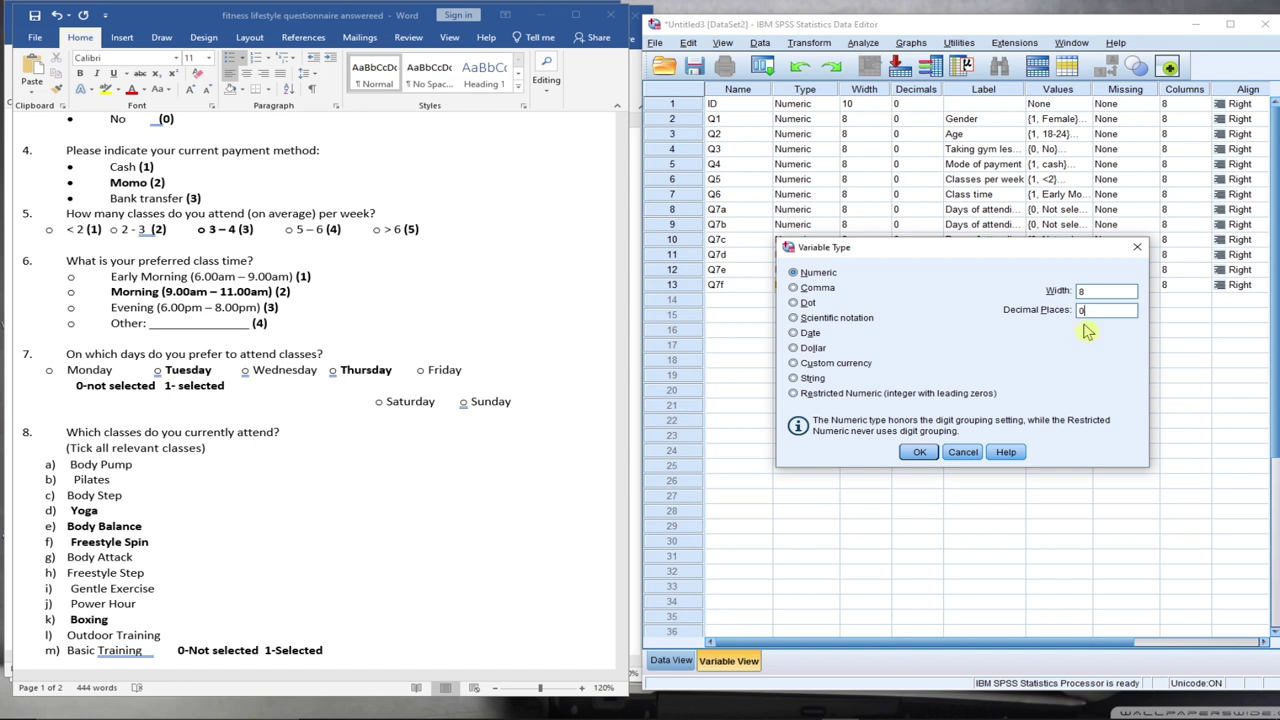
{"action": "left_click", "coordinate": [920, 453]}
Copy the variable label of Q7e and paste it into the label of Q7f
{"action": "left_click", "coordinate": [968, 272]}
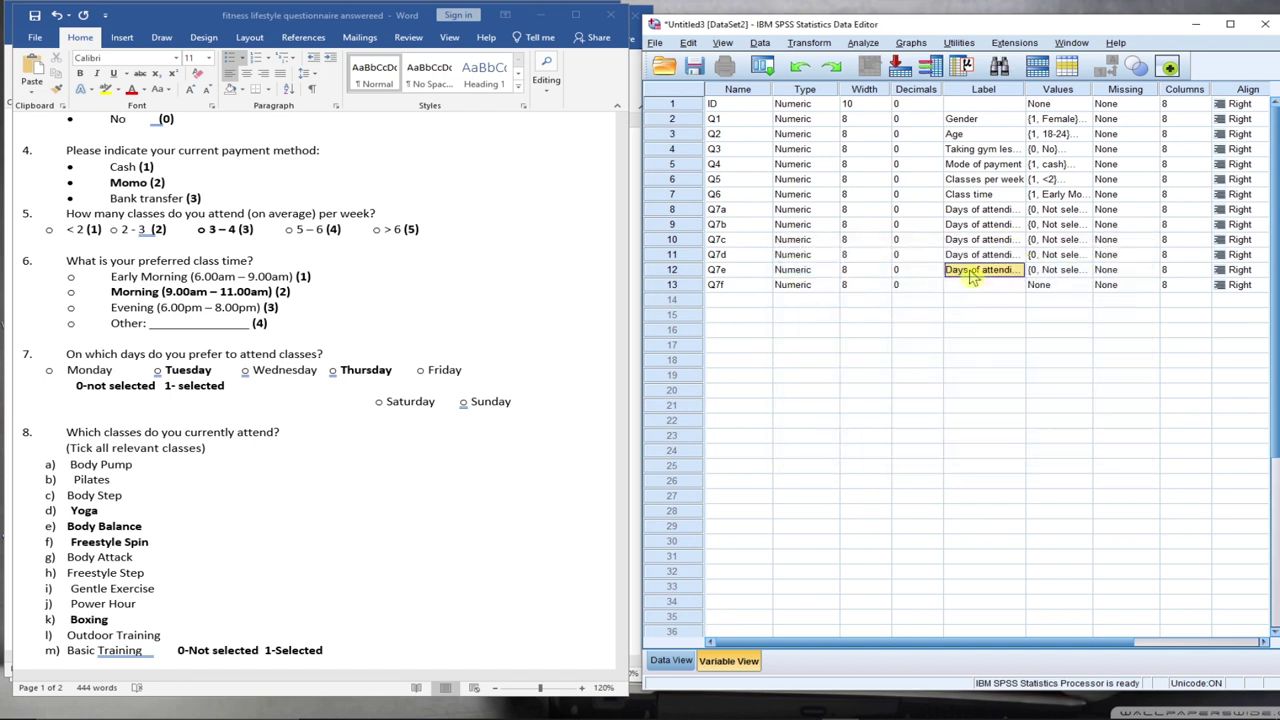
{"action": "right_click", "coordinate": [970, 275]}
{"action": "left_click", "coordinate": [990, 283]}
{"action": "left_click", "coordinate": [987, 290]}
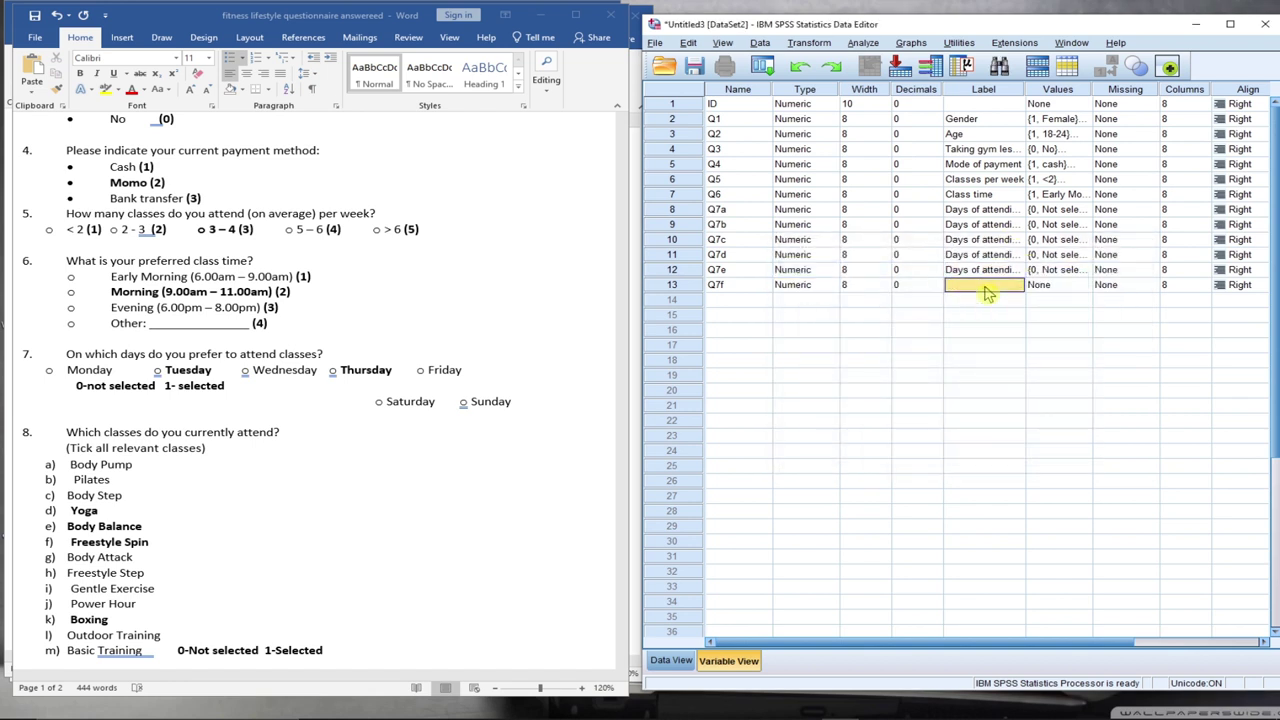
{"action": "right_click", "coordinate": [987, 292]}
{"action": "left_click", "coordinate": [1000, 318]}
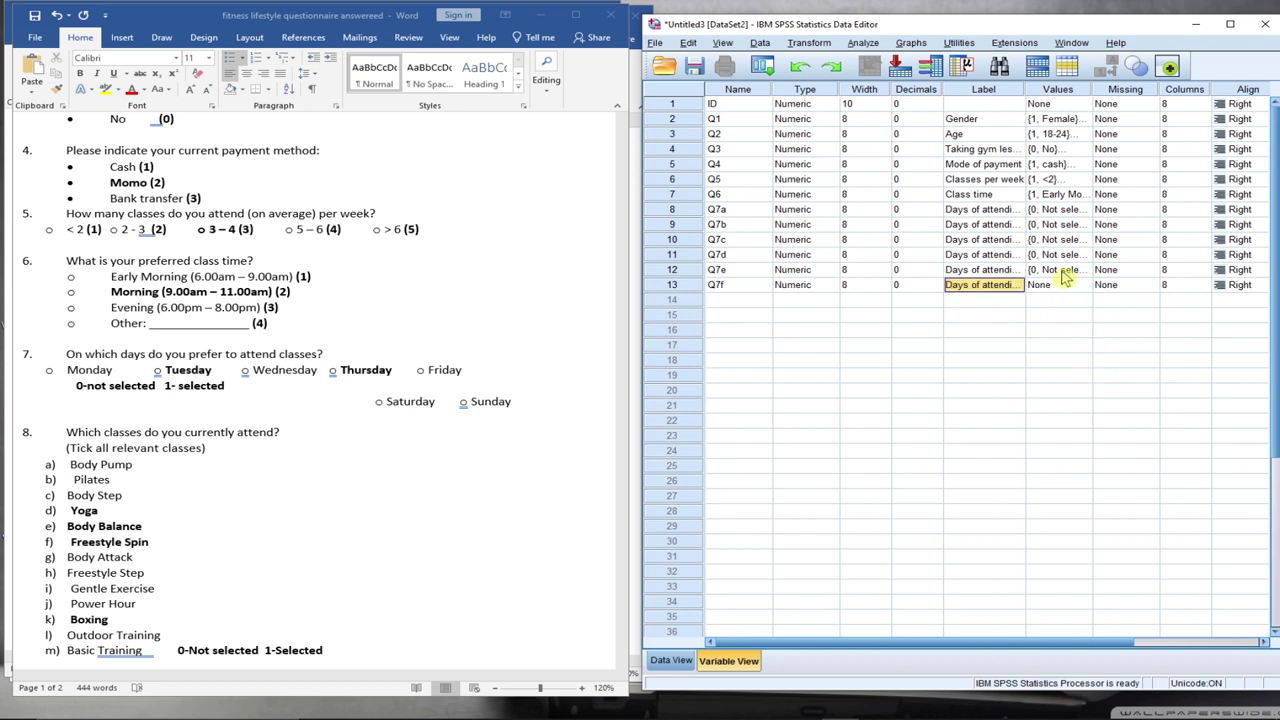
Copy the value labels of Q7e and paste them into the values of Q7f
{"action": "right_click", "coordinate": [1063, 275]}
{"action": "left_click", "coordinate": [1076, 281]}
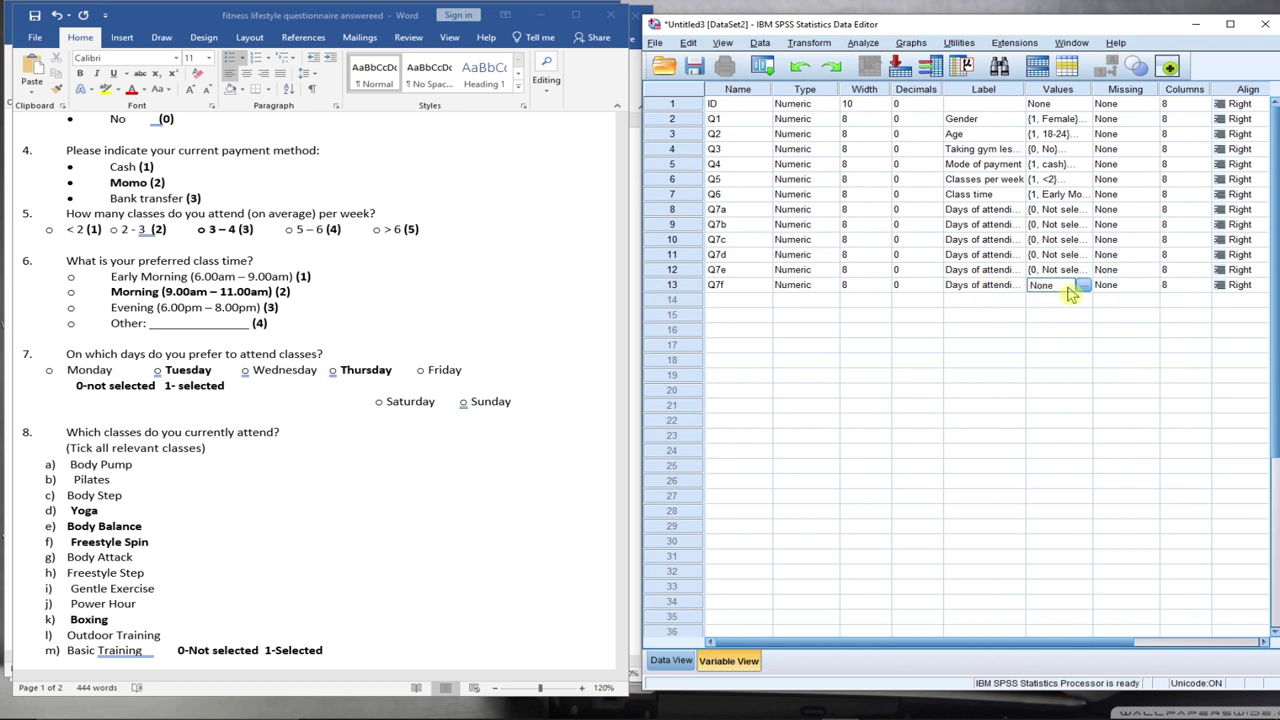
{"action": "right_click", "coordinate": [1068, 287]}
{"action": "left_click", "coordinate": [1084, 314]}
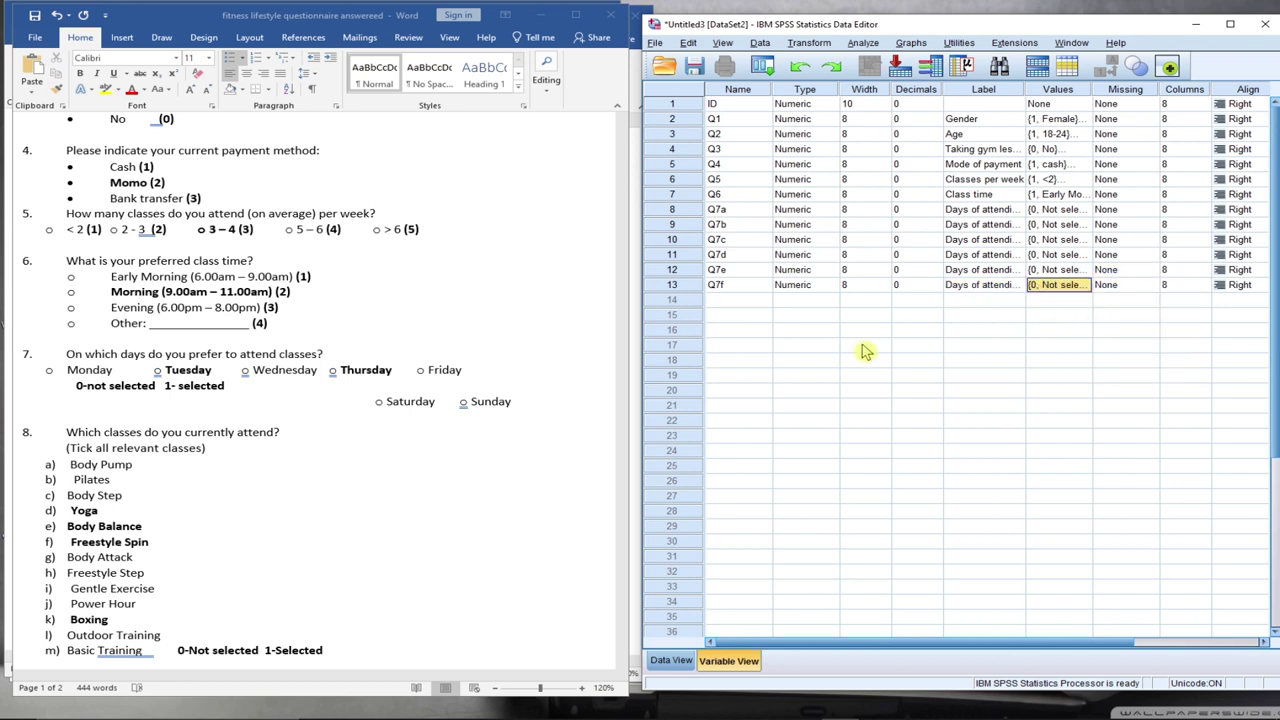
Name the variable in row 14 Q7g and set its decimal places to 0
{"action": "left_click", "coordinate": [730, 303]}
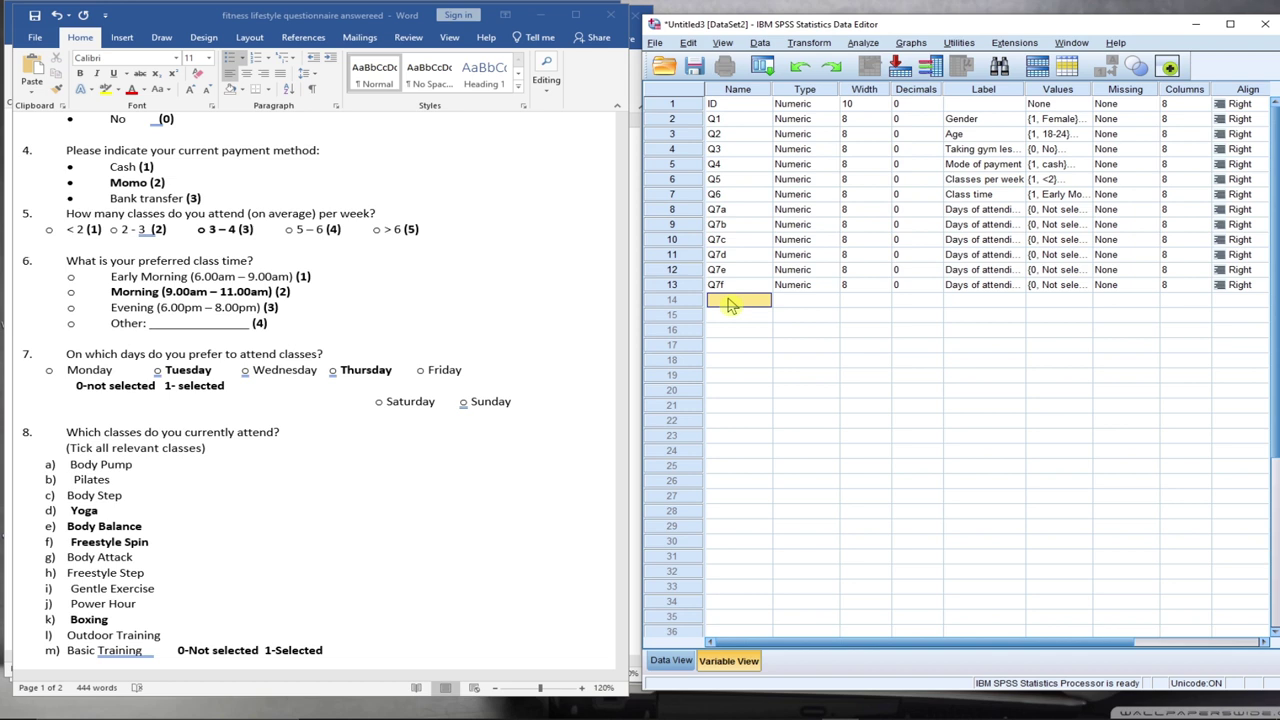
{"action": "type", "text": "Q7g"}
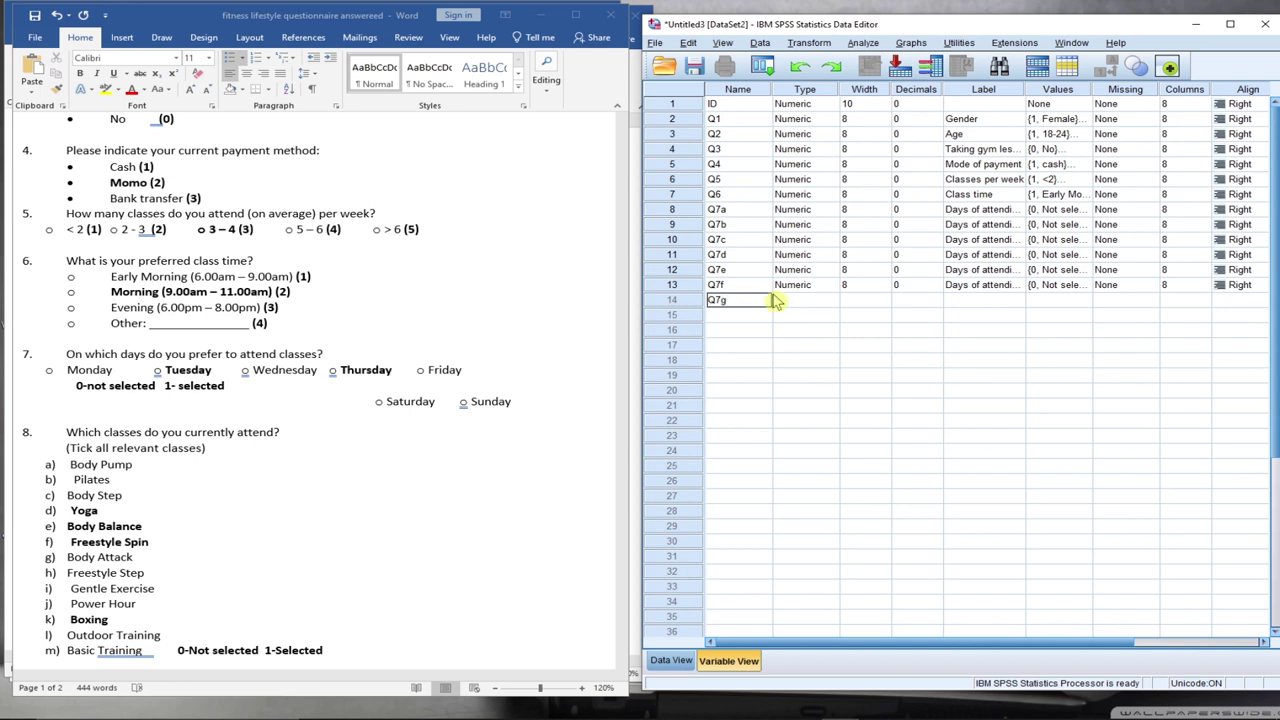
{"action": "left_click", "coordinate": [805, 304]}
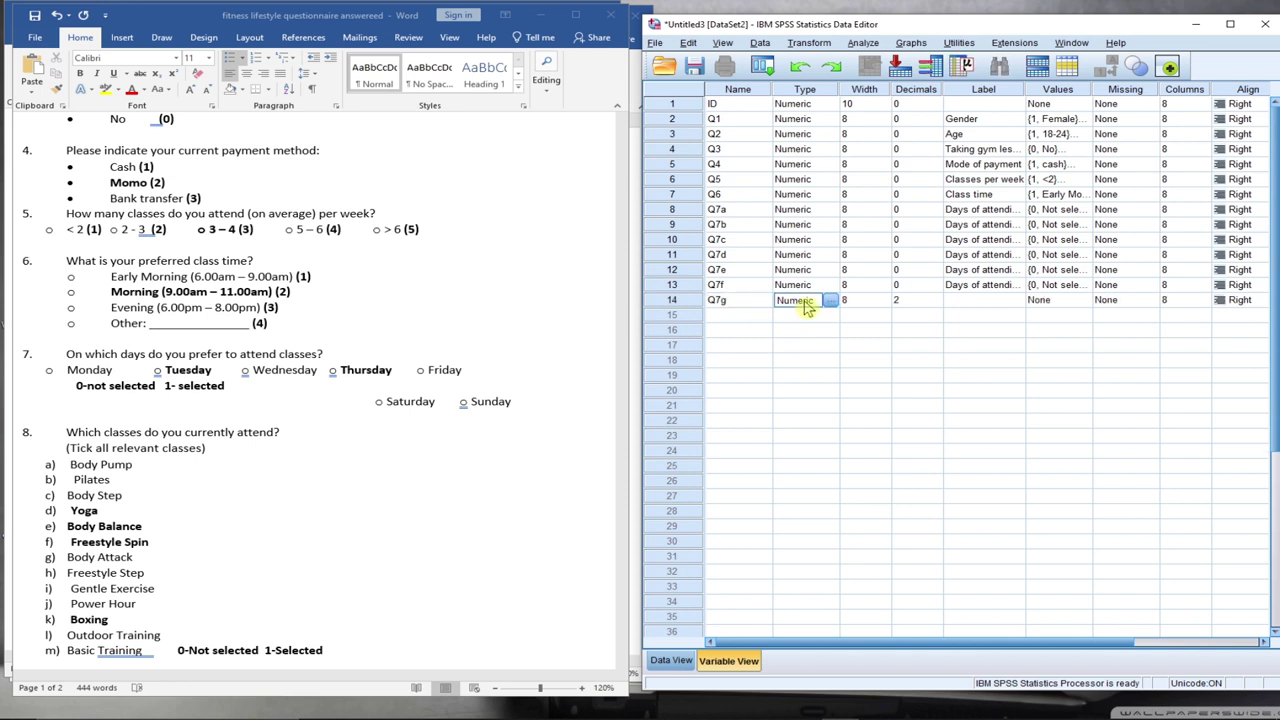
{"action": "left_click", "coordinate": [909, 305]}
{"action": "type", "text": "0"}
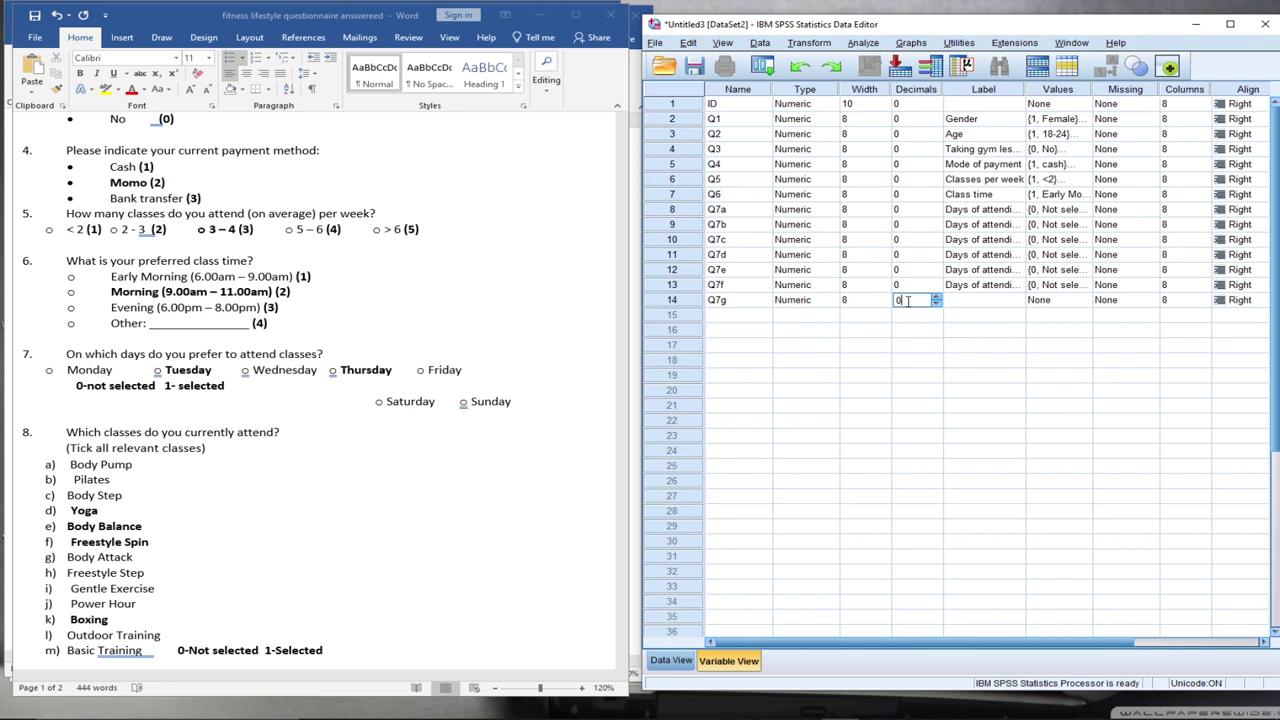
{"action": "left_click", "coordinate": [913, 323]}
{"action": "left_click", "coordinate": [911, 297]}
Copy the variable label of Q7f and paste it into the label of Q7g
{"action": "left_click", "coordinate": [998, 287]}
{"action": "right_click", "coordinate": [998, 287]}
{"action": "left_click", "coordinate": [1003, 304]}
{"action": "left_click", "coordinate": [999, 302]}
{"action": "right_click", "coordinate": [1000, 305]}
{"action": "left_click", "coordinate": [1010, 321]}
Copy the value labels of Q7f and paste them into the values of Q7g
{"action": "left_click", "coordinate": [1065, 287]}
{"action": "right_click", "coordinate": [1070, 290]}
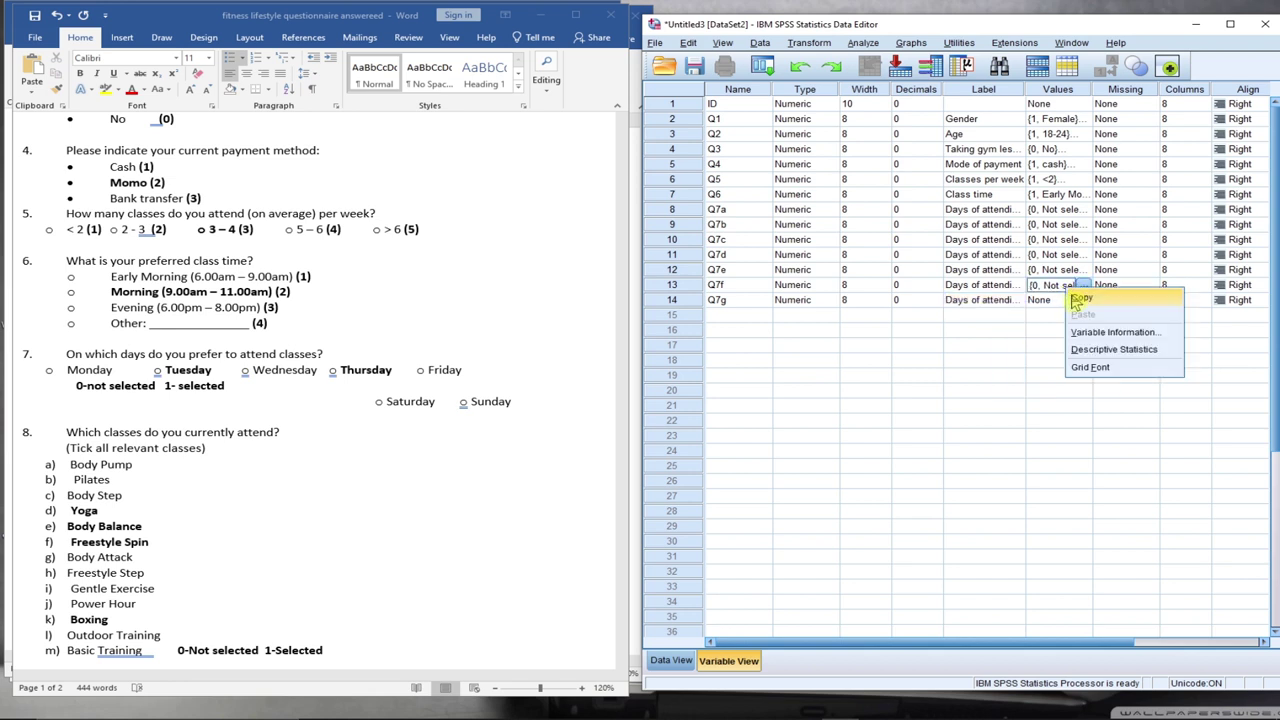
{"action": "left_click", "coordinate": [1074, 297]}
{"action": "left_click", "coordinate": [1064, 300]}
{"action": "right_click", "coordinate": [1063, 301]}
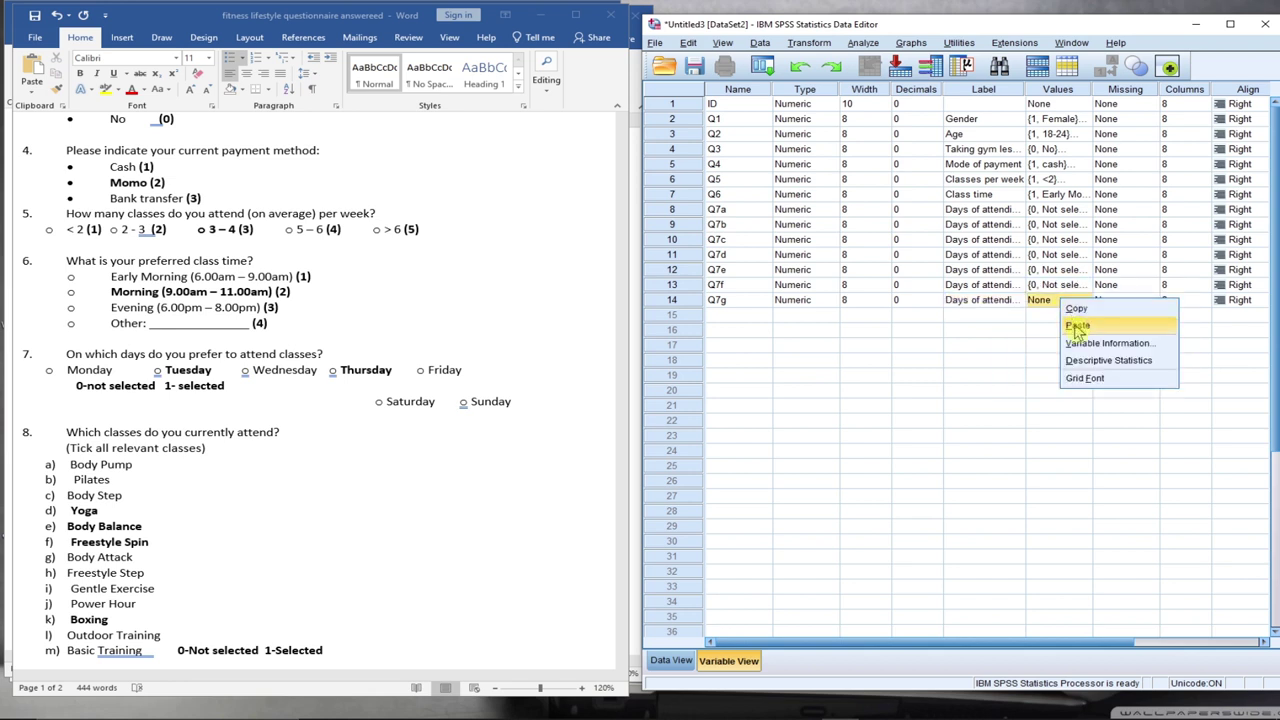
{"action": "left_click", "coordinate": [1078, 325]}
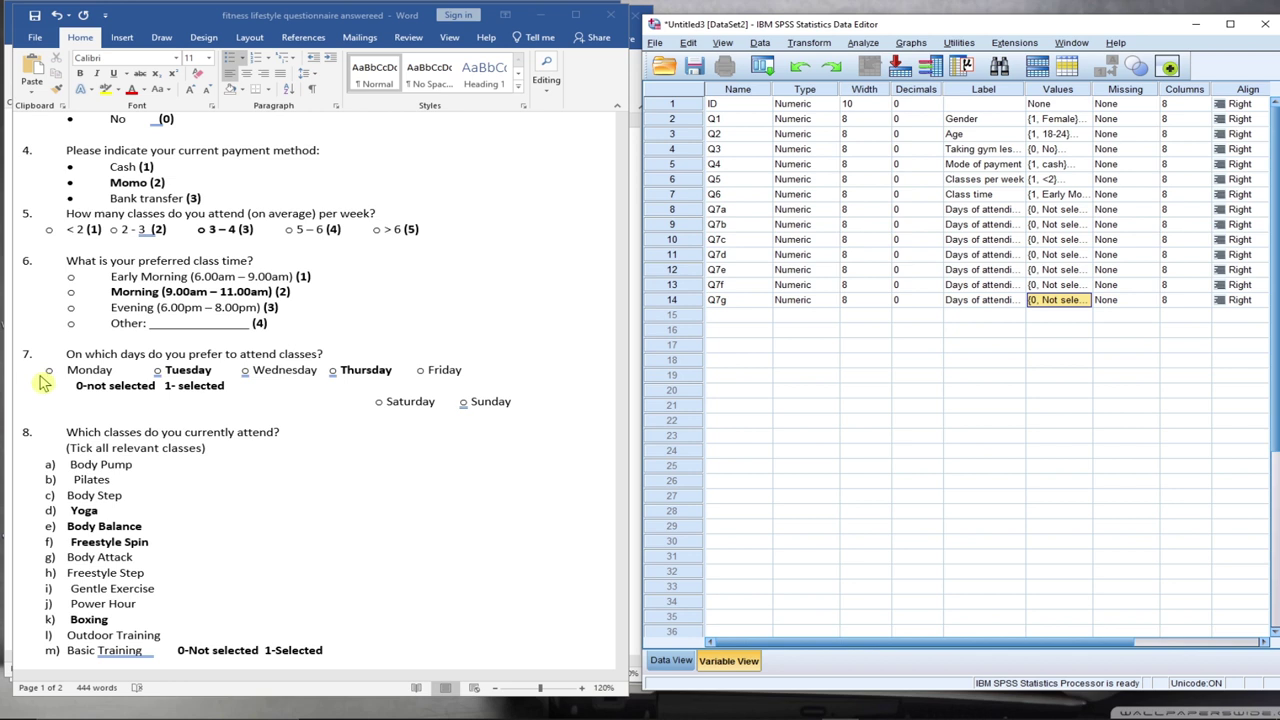
Name the variable in row 15 Q8a for the first class option of question 8 and set its decimal places to 0
{"action": "scroll", "coordinate": [55, 420], "scroll_direction": "down", "scroll_amount": 2}
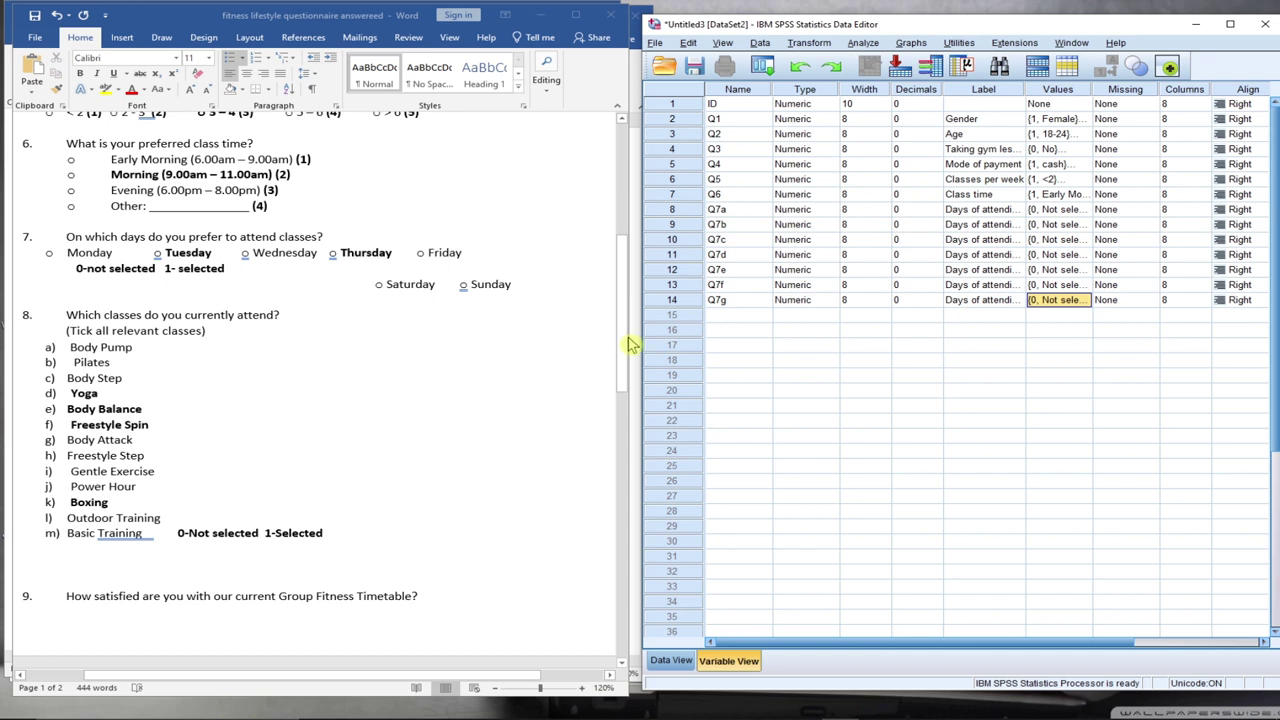
{"action": "left_click", "coordinate": [724, 318]}
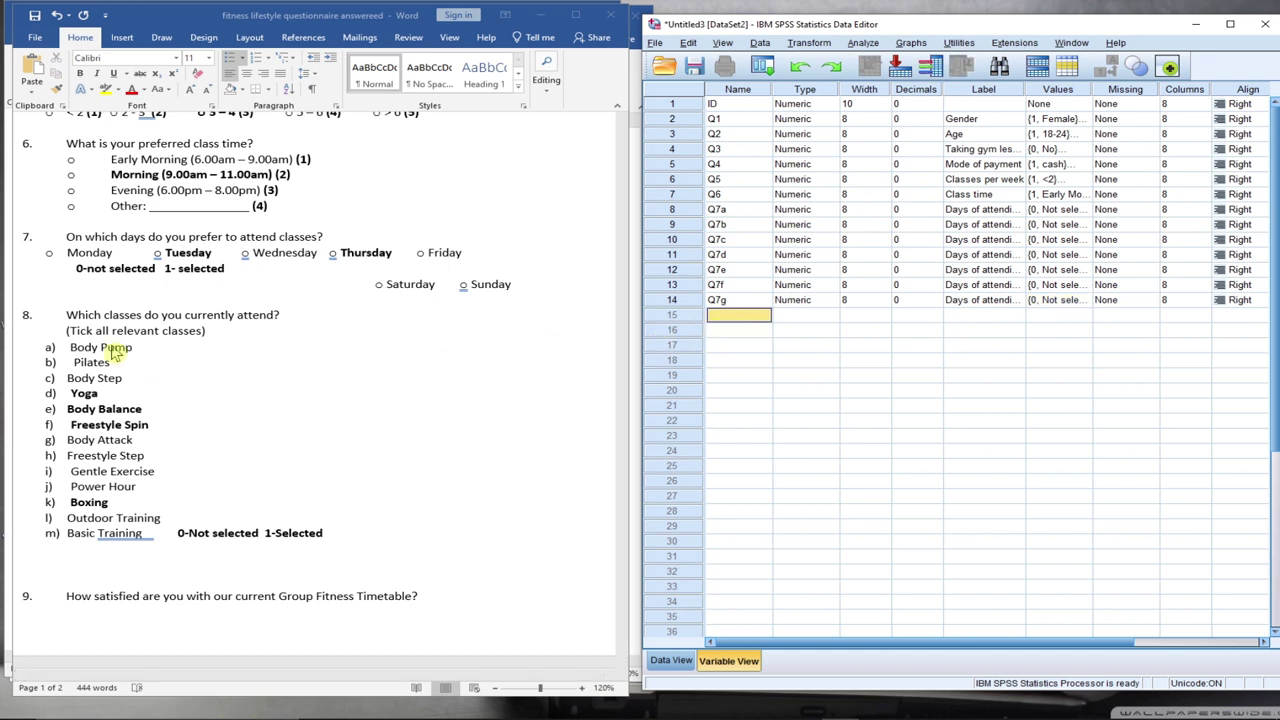
{"action": "type", "text": "A"}
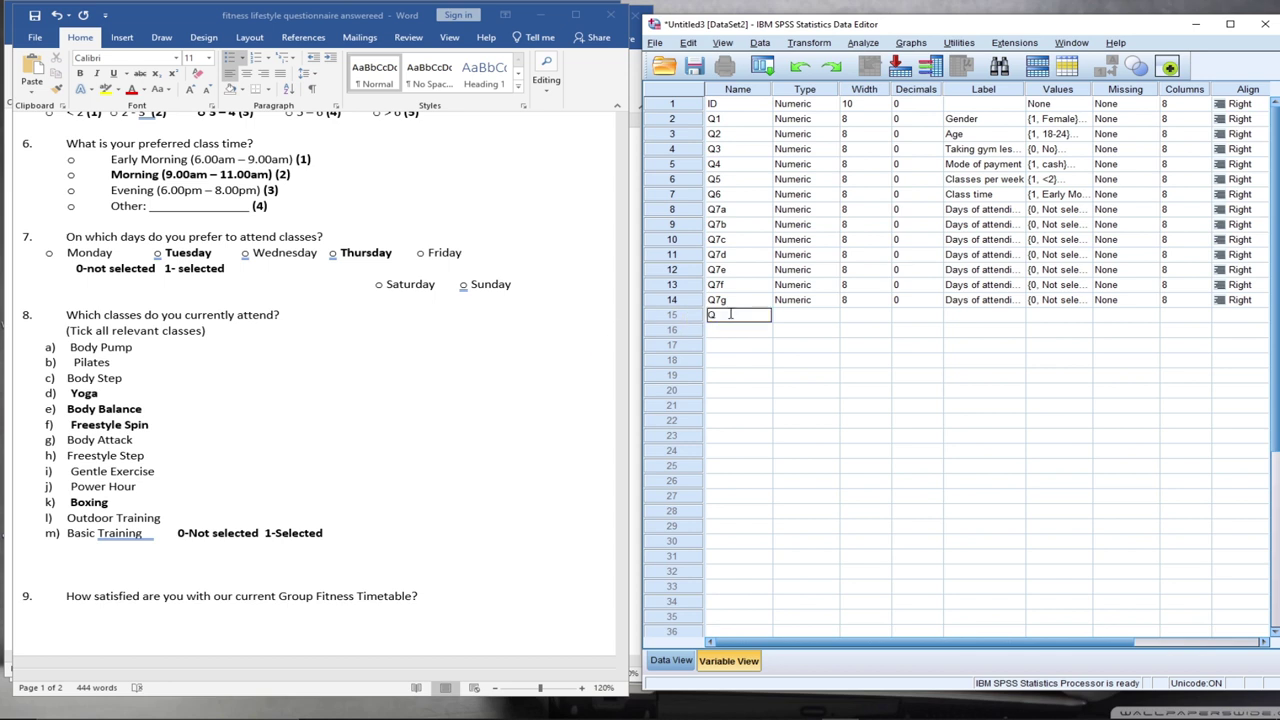
{"action": "type", "text": "8"}
{"action": "type", "text": "a"}
{"action": "left_click", "coordinate": [788, 316]}
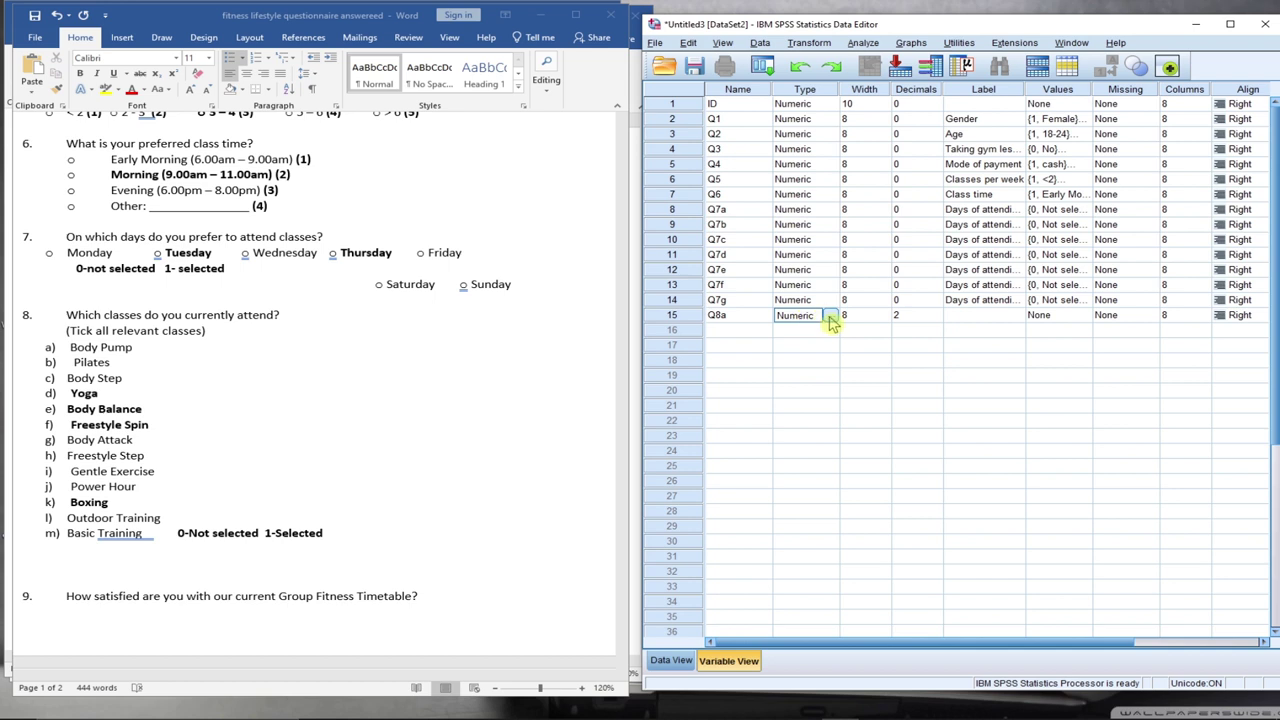
{"action": "left_click", "coordinate": [830, 318]}
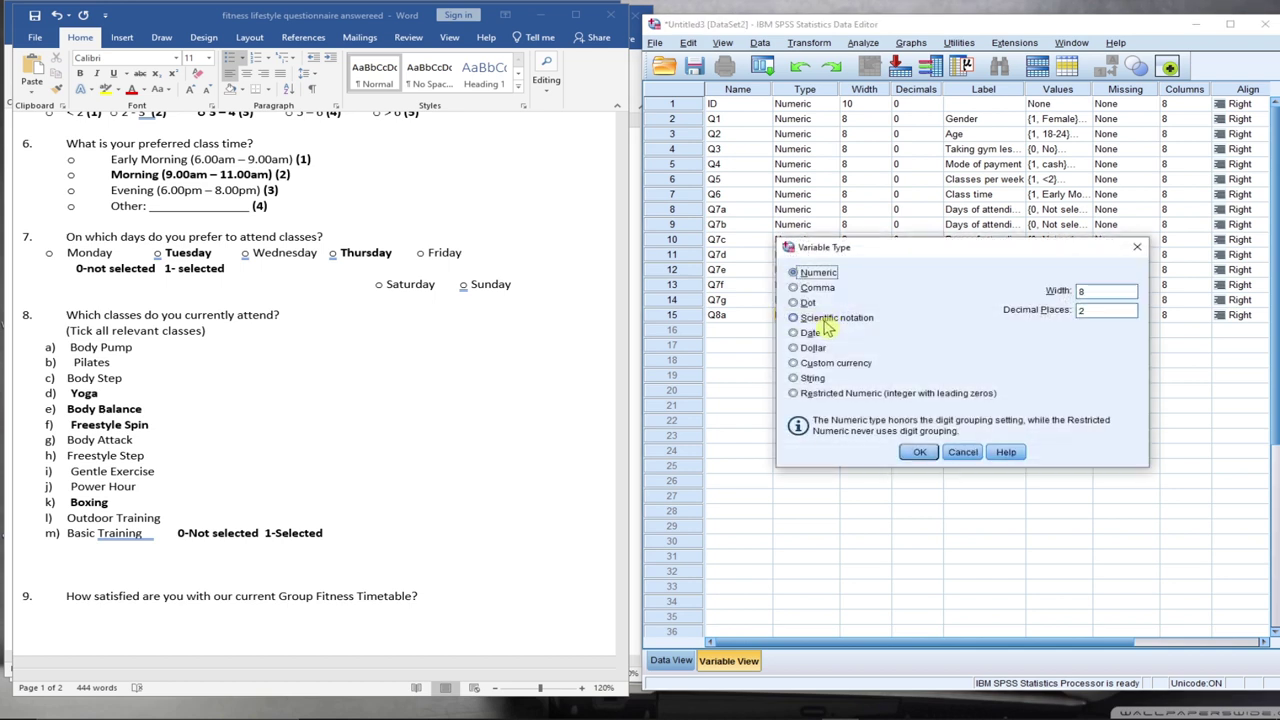
{"action": "left_click", "coordinate": [1133, 250]}
{"action": "left_click", "coordinate": [914, 316]}
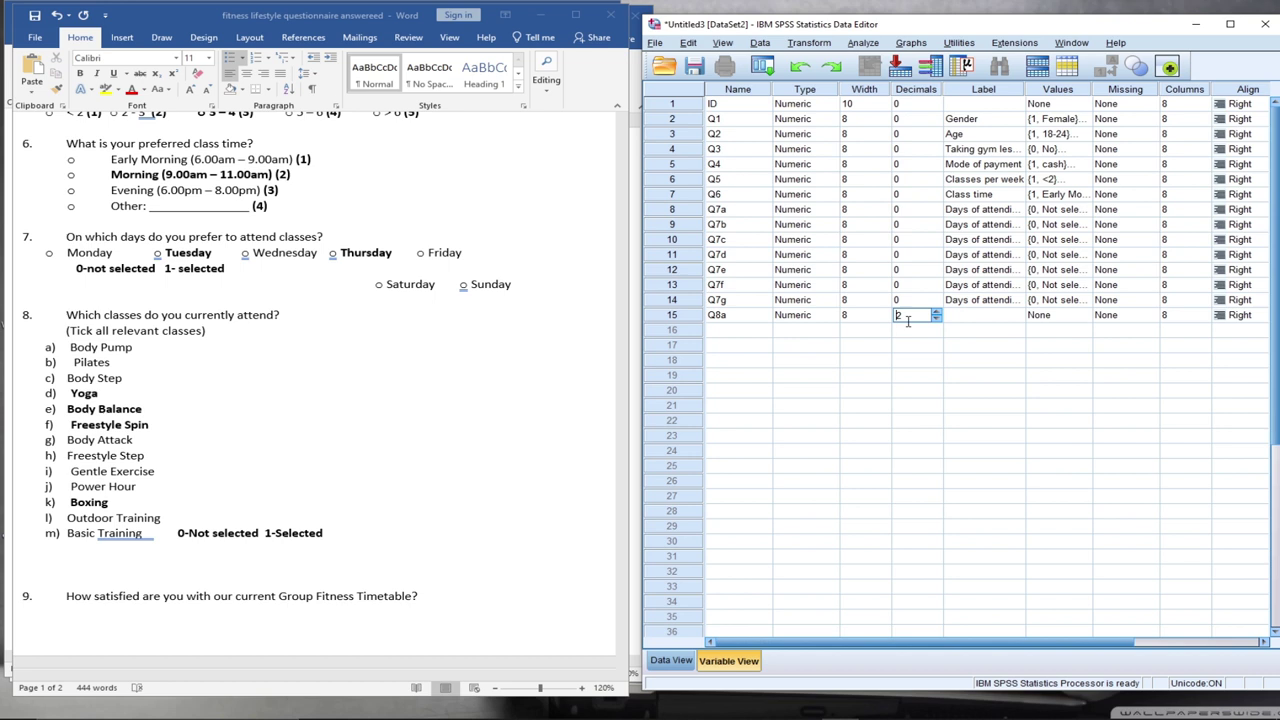
{"action": "key", "text": "BackSpace"}
{"action": "type", "text": "0"}
Copy the variable label of Q7g and paste it into the label of Q8a
{"action": "left_click", "coordinate": [975, 316]}
{"action": "right_click", "coordinate": [983, 302]}
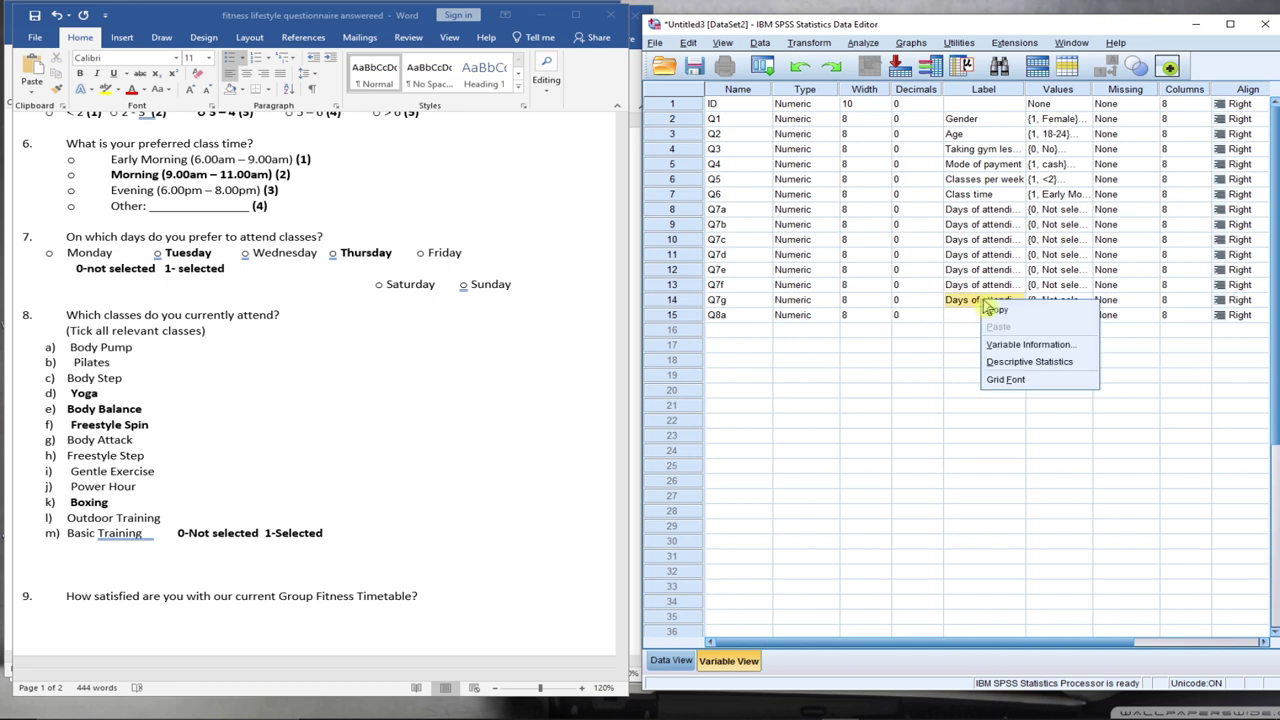
{"action": "left_click", "coordinate": [992, 310]}
{"action": "left_click", "coordinate": [985, 316]}
{"action": "right_click", "coordinate": [990, 318]}
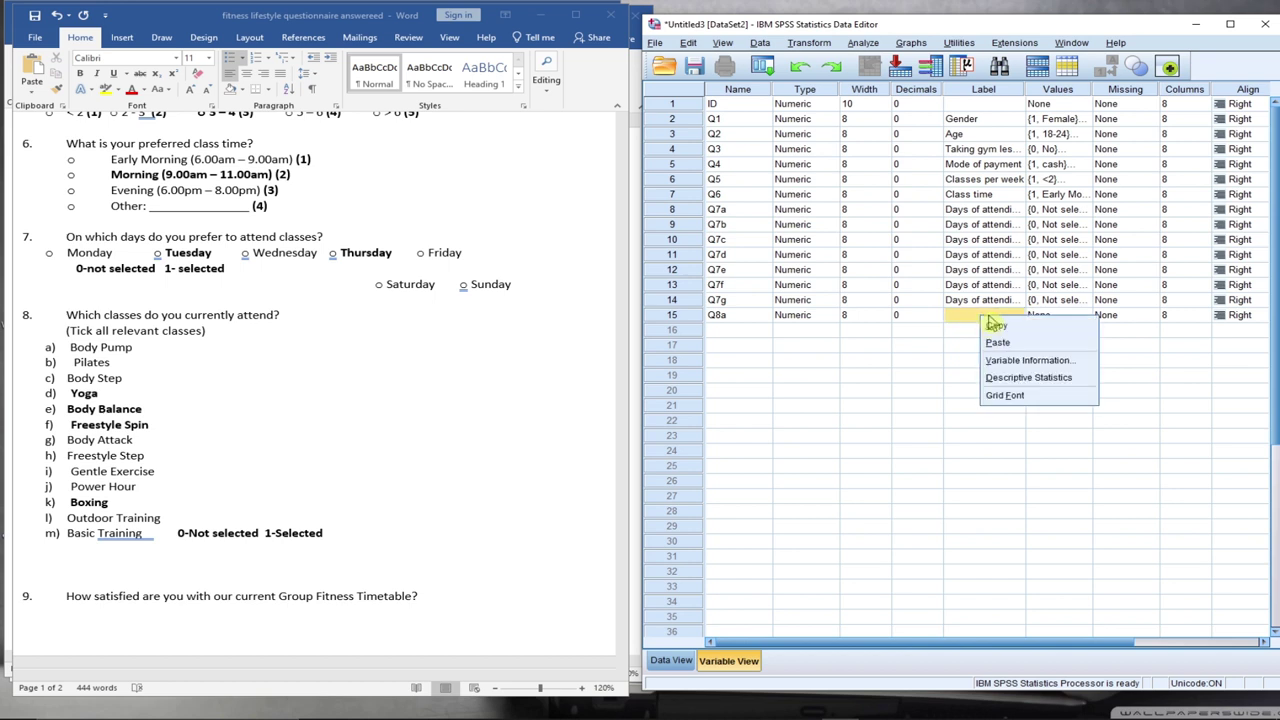
{"action": "left_click", "coordinate": [997, 342]}
Copy the value labels of Q7g and paste them into the values of Q8a
{"action": "left_click", "coordinate": [1055, 301]}
{"action": "right_click", "coordinate": [1055, 303]}
{"action": "left_click", "coordinate": [1062, 308]}
{"action": "left_click", "coordinate": [1055, 316]}
{"action": "right_click", "coordinate": [1058, 318]}
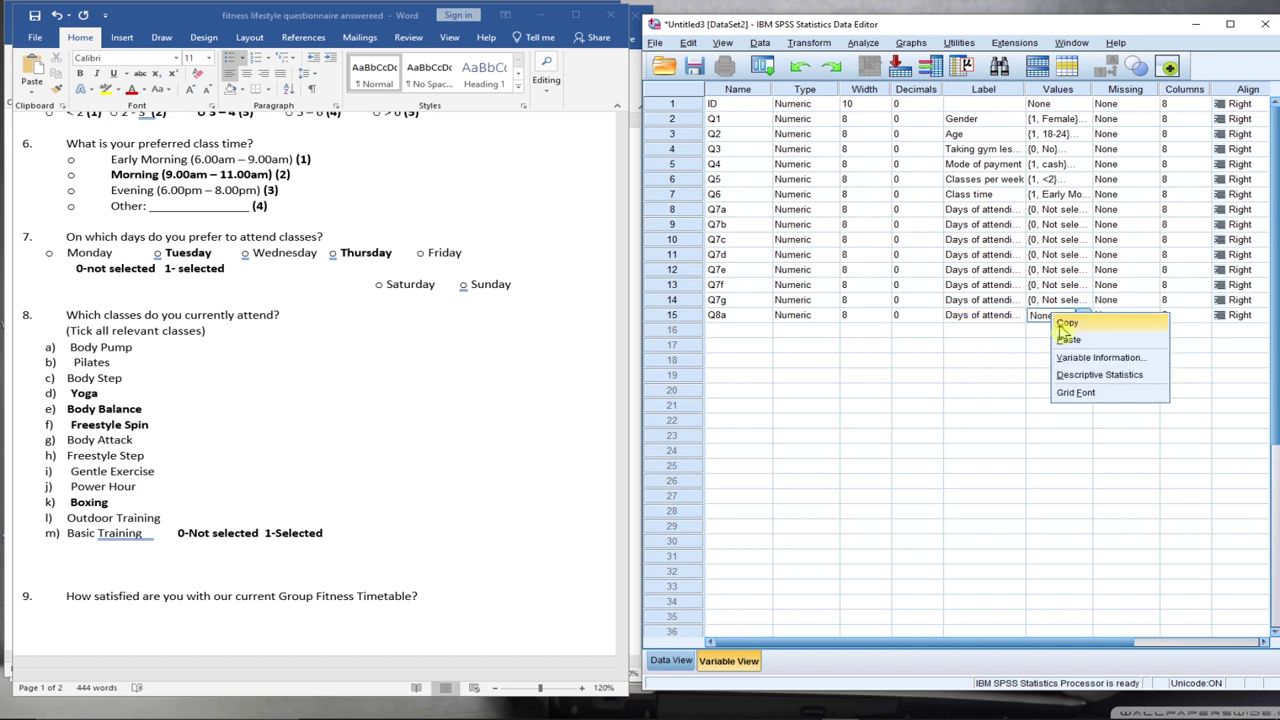
{"action": "left_click", "coordinate": [1068, 340]}
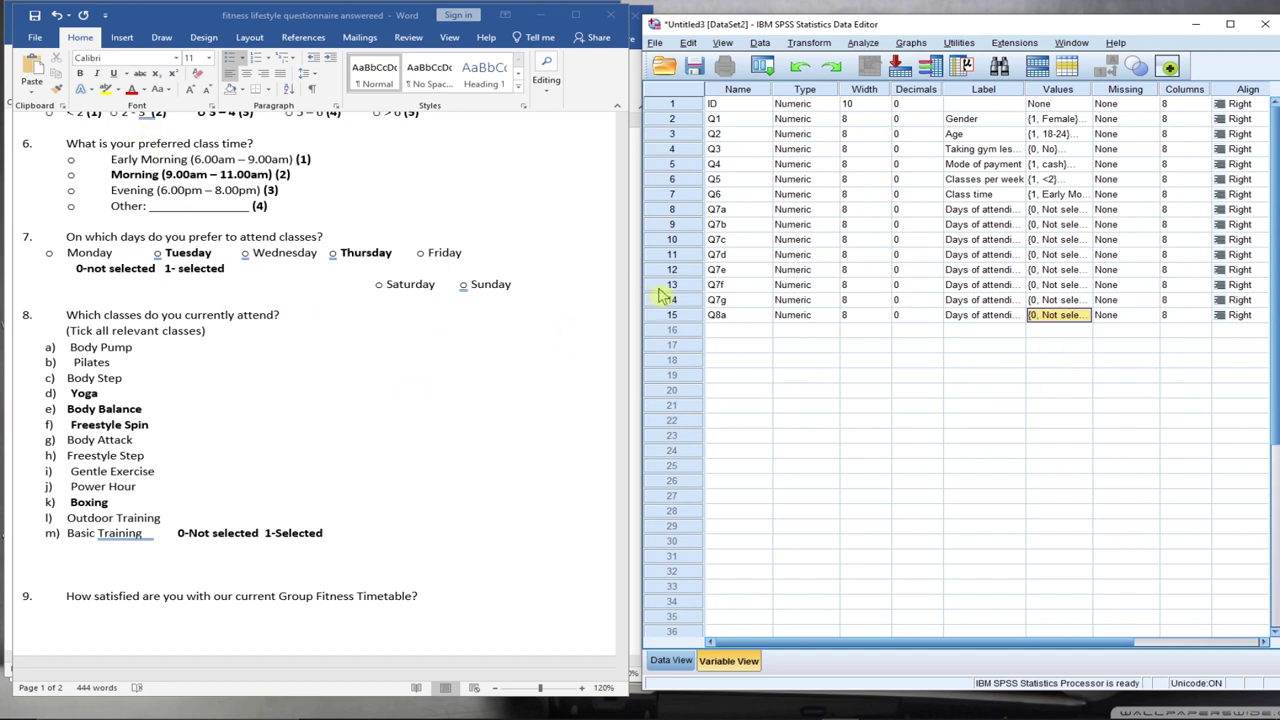
Name the variable in row 16 Q8b and set its decimal places to 0
{"action": "left_click", "coordinate": [720, 332]}
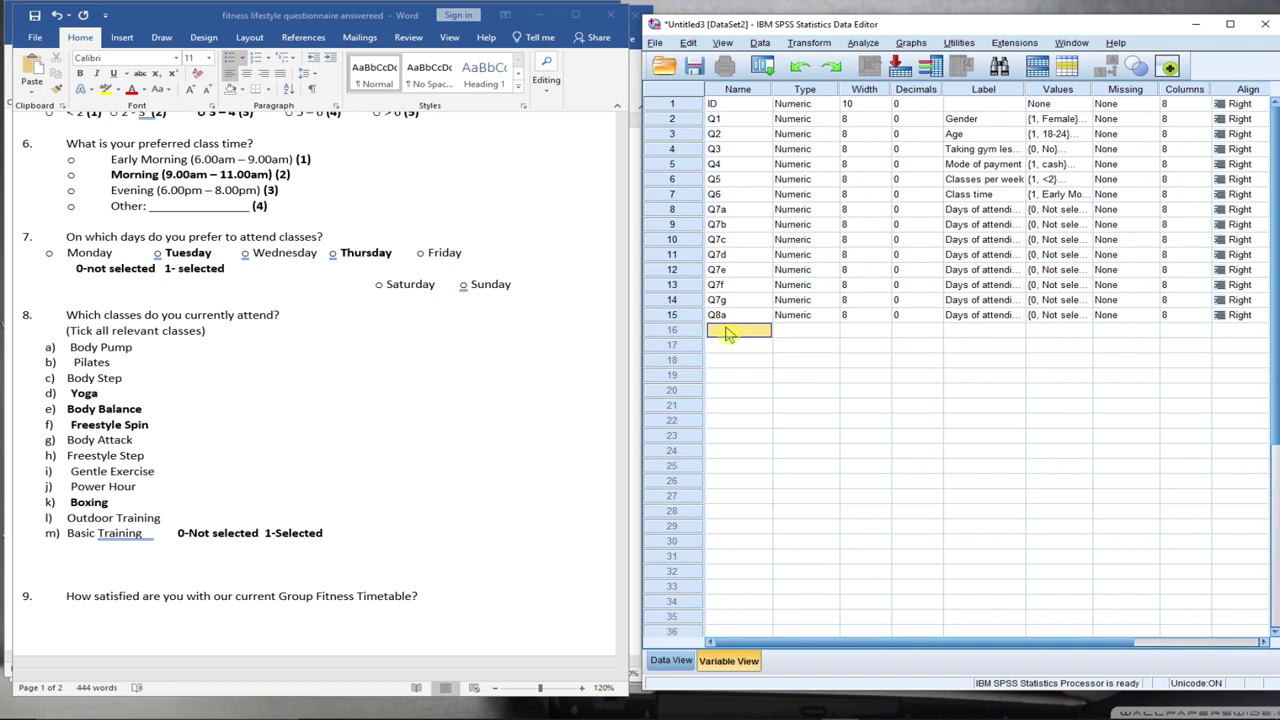
{"action": "type", "text": "Q8"}
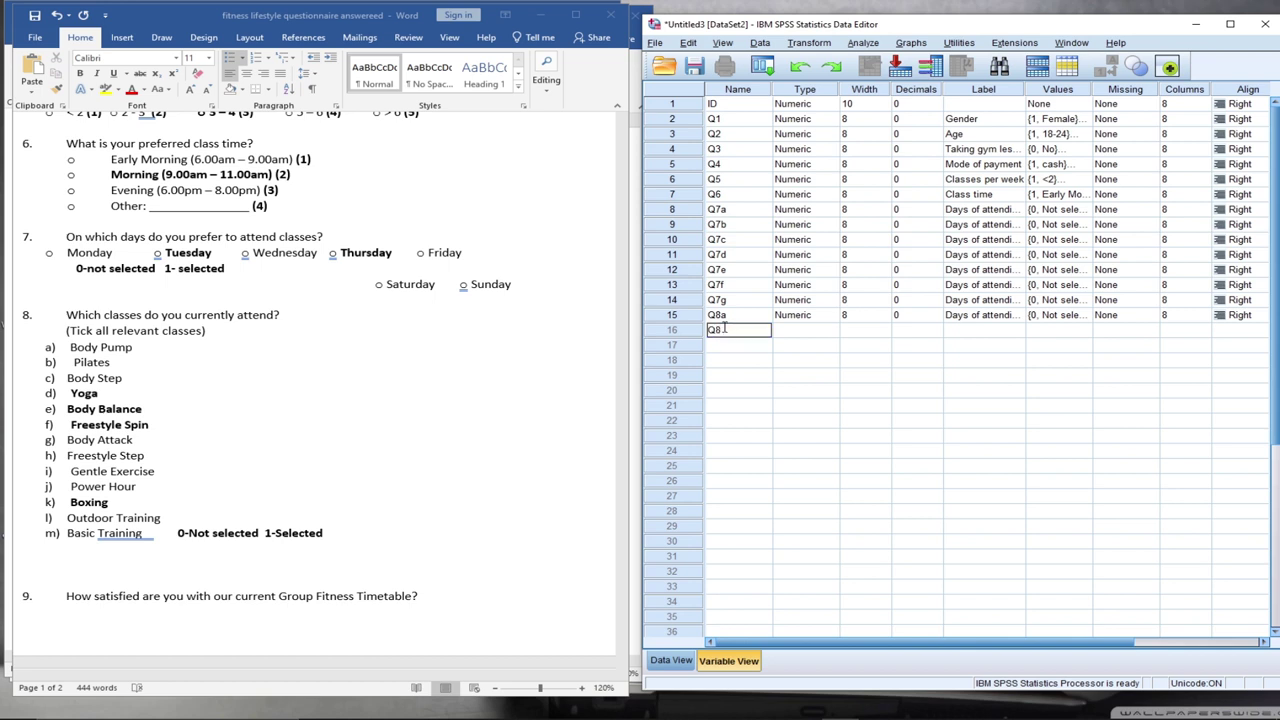
{"action": "type", "text": "b"}
{"action": "left_click", "coordinate": [795, 332]}
{"action": "left_click", "coordinate": [897, 330]}
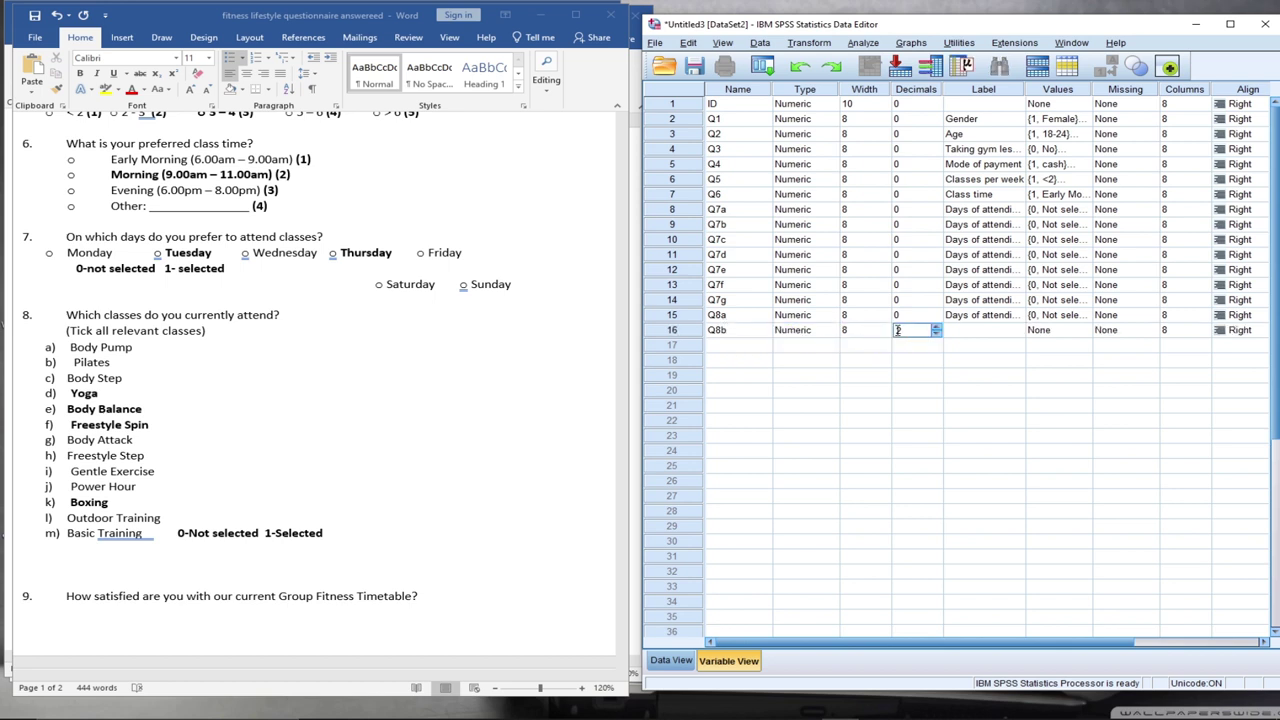
{"action": "type", "text": "0"}
Replace the variable label of Q8a with "Currently attend"
{"action": "left_click", "coordinate": [981, 331]}
{"action": "left_click", "coordinate": [983, 316]}
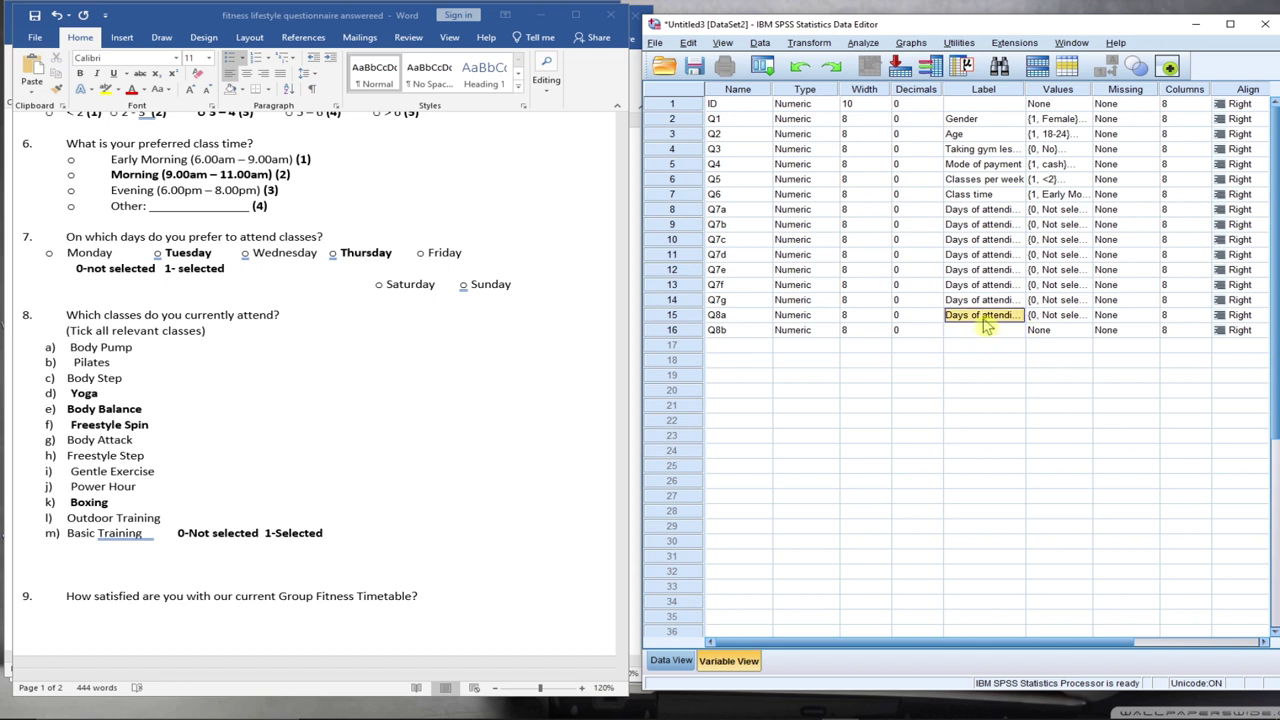
{"action": "right_click", "coordinate": [984, 318]}
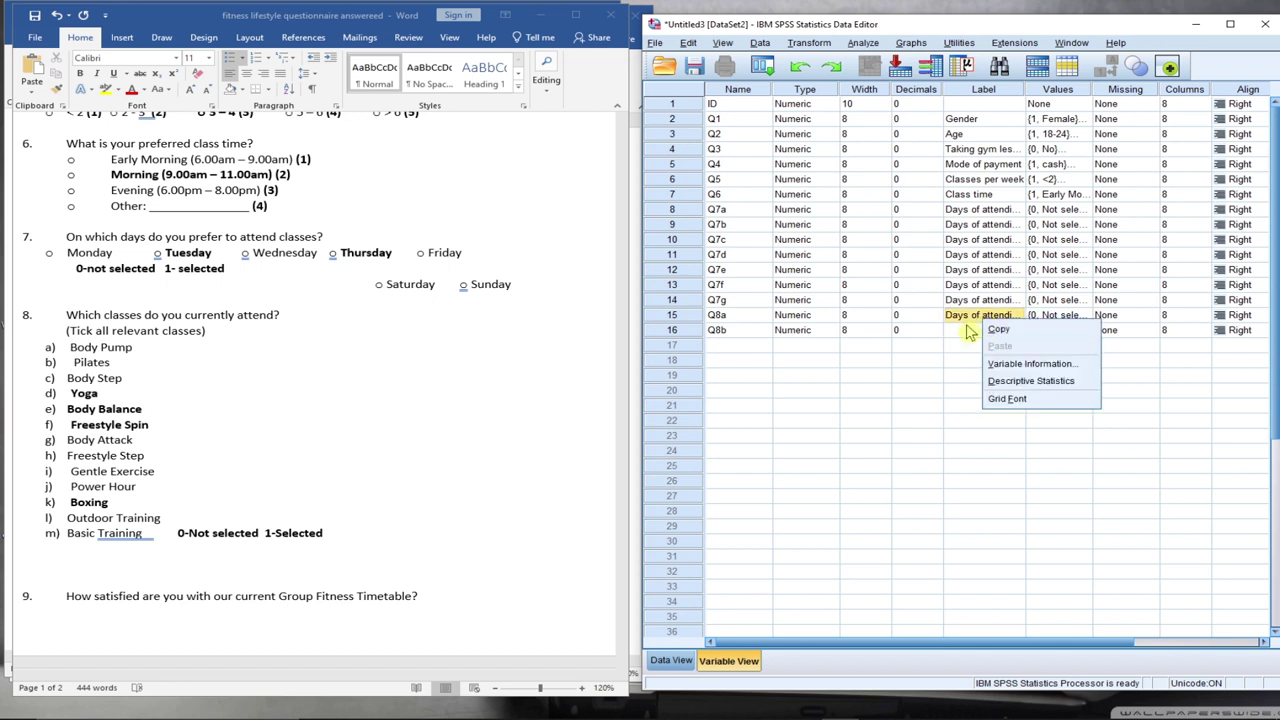
{"action": "left_click", "coordinate": [710, 318]}
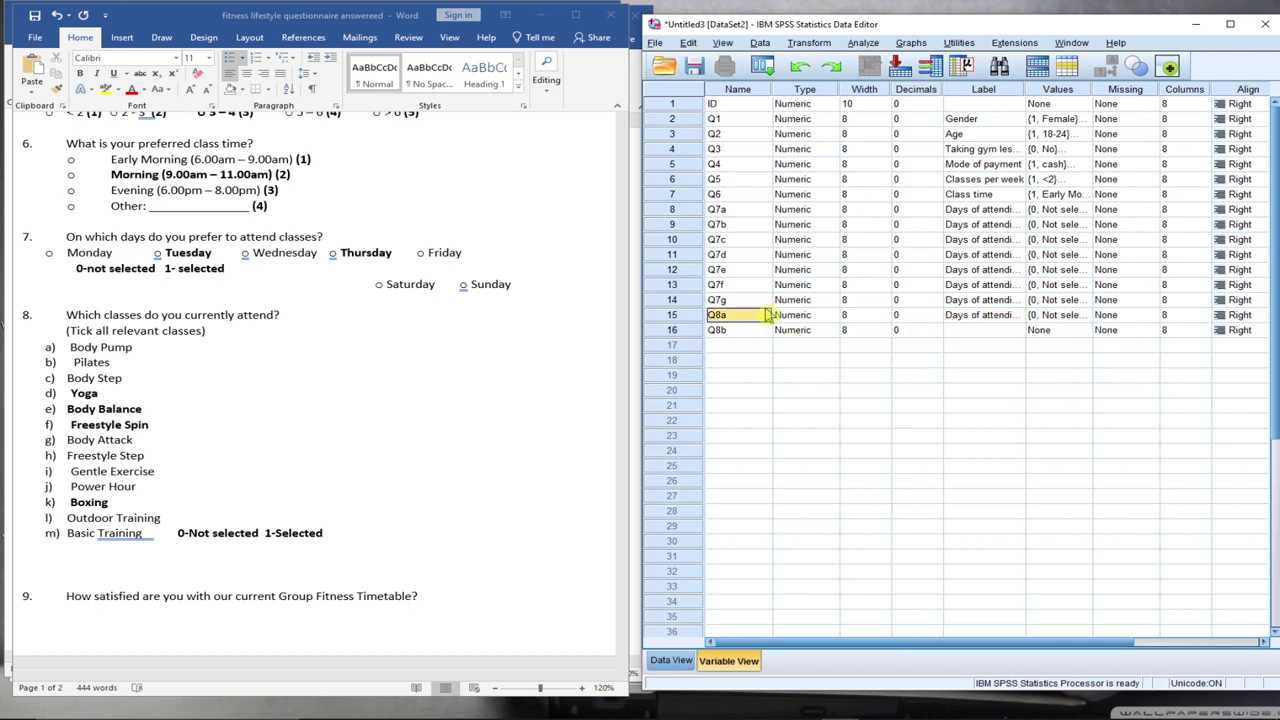
{"action": "left_click", "coordinate": [968, 318]}
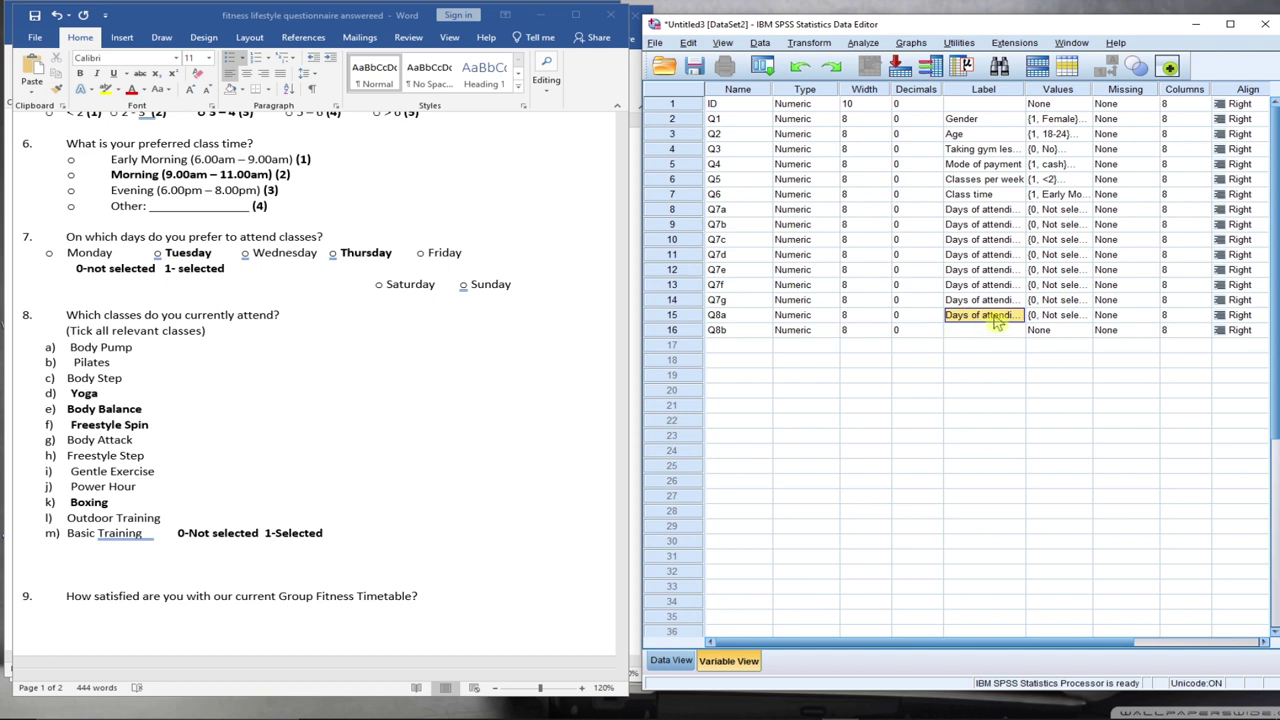
{"action": "type", "text": "Currently a"}
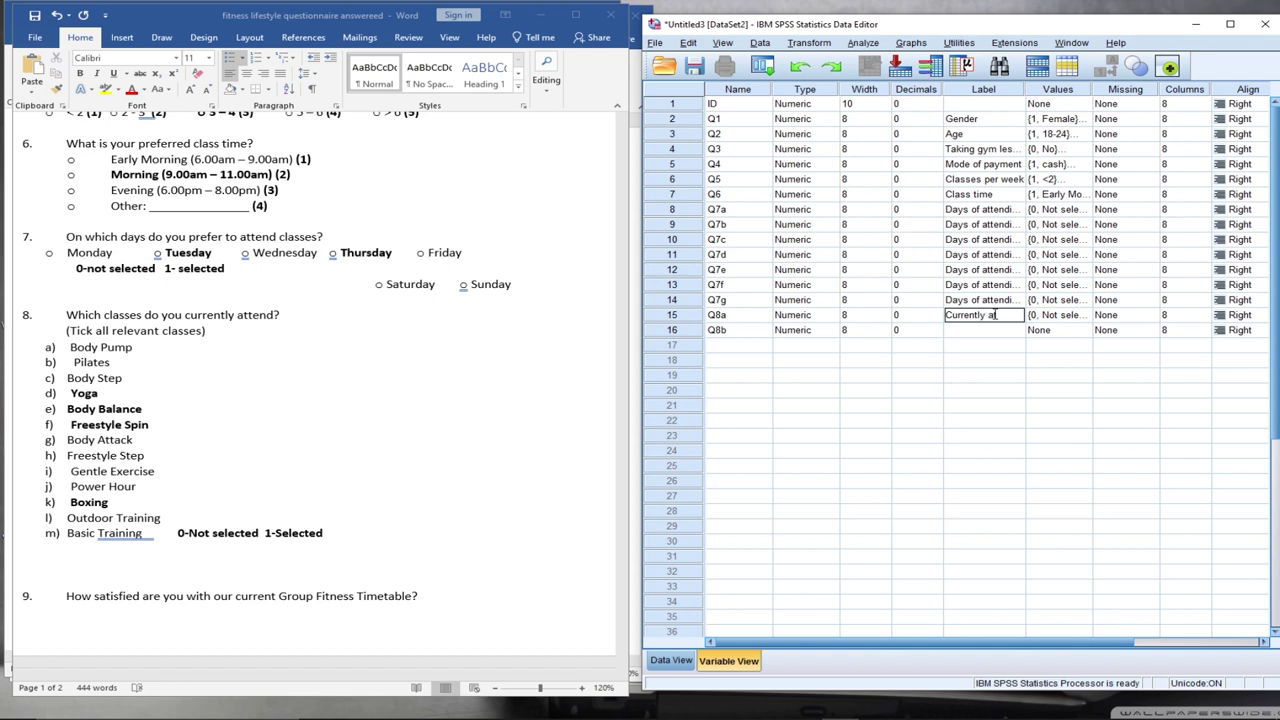
{"action": "type", "text": "ttend"}
{"action": "key", "text": "Return"}
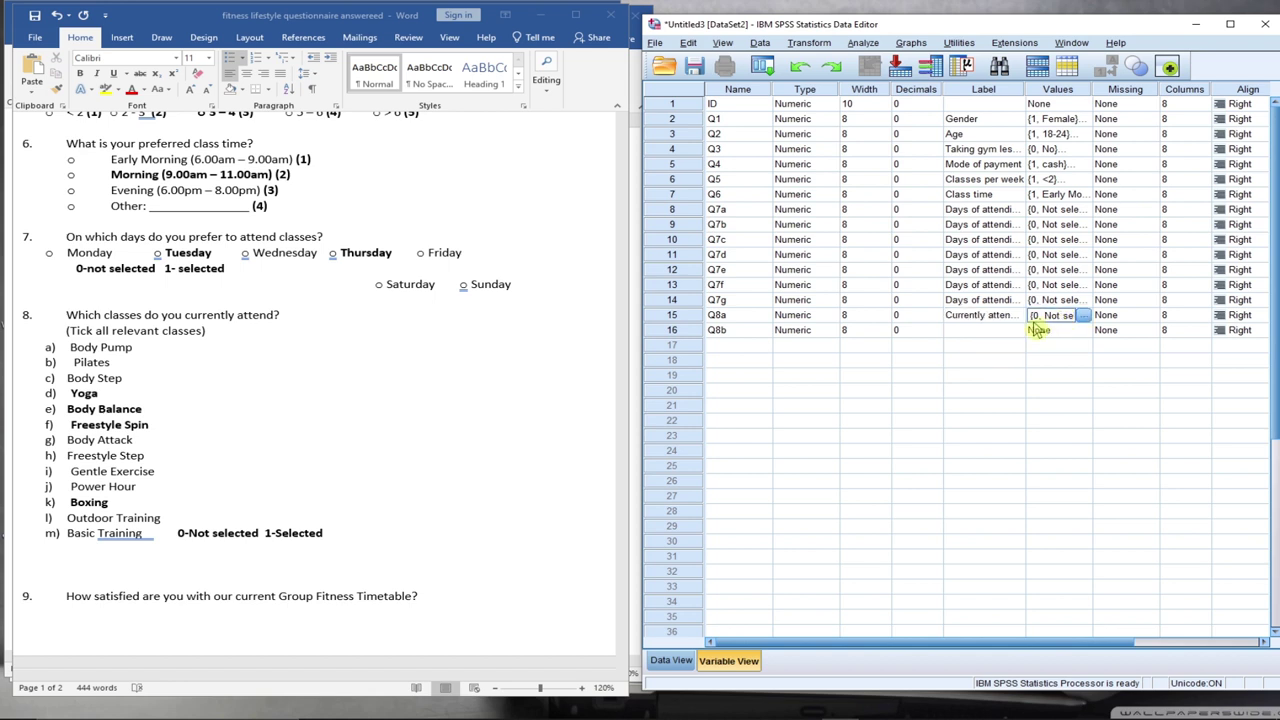
Copy the variable label of Q8a and paste it into the label of Q8b
{"action": "left_click", "coordinate": [988, 318]}
{"action": "right_click", "coordinate": [990, 323]}
{"action": "left_click", "coordinate": [988, 330]}
{"action": "left_click", "coordinate": [988, 330]}
{"action": "right_click", "coordinate": [990, 332]}
{"action": "left_click", "coordinate": [1000, 357]}
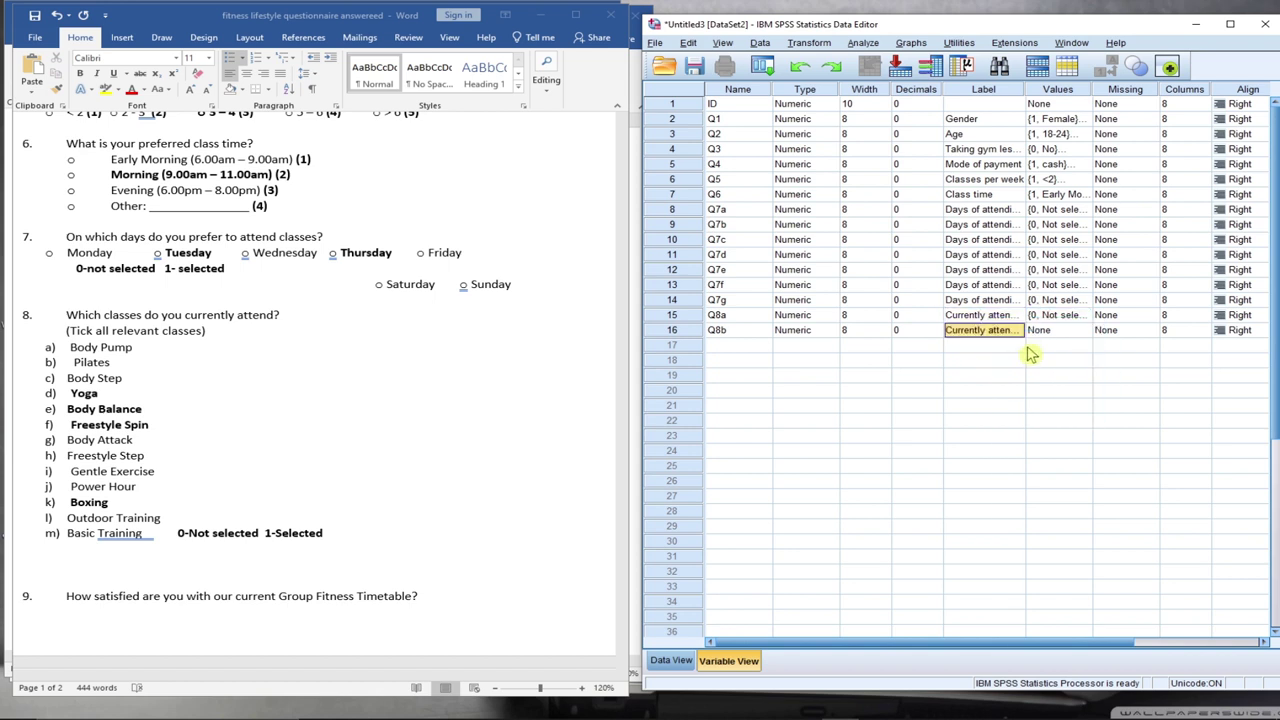
Copy the value labels of Q8a and paste them into the values of Q8b
{"action": "left_click", "coordinate": [1050, 316]}
{"action": "right_click", "coordinate": [1050, 318]}
{"action": "left_click", "coordinate": [1062, 324]}
{"action": "left_click", "coordinate": [1050, 330]}
{"action": "right_click", "coordinate": [1052, 331]}
{"action": "left_click", "coordinate": [1066, 356]}
Name the variable in row 17 Q8c and set its decimal places to 0
{"action": "left_click", "coordinate": [730, 346]}
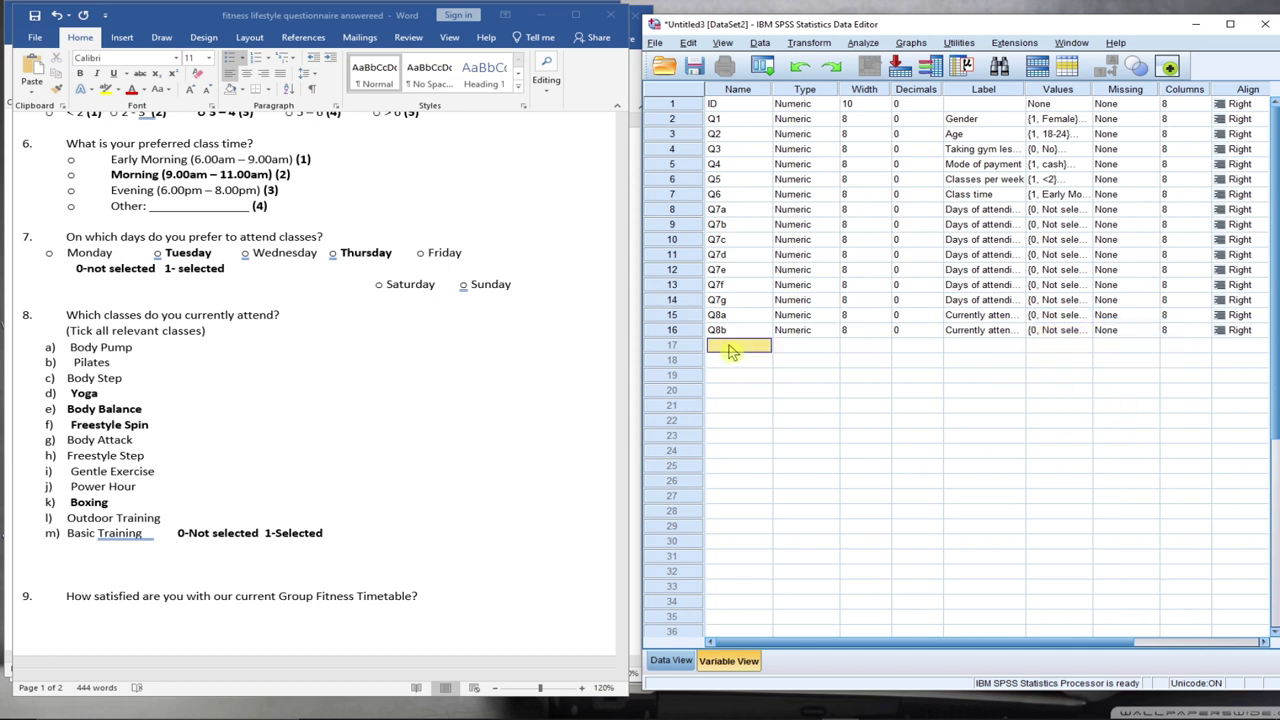
{"action": "type", "text": "Q"}
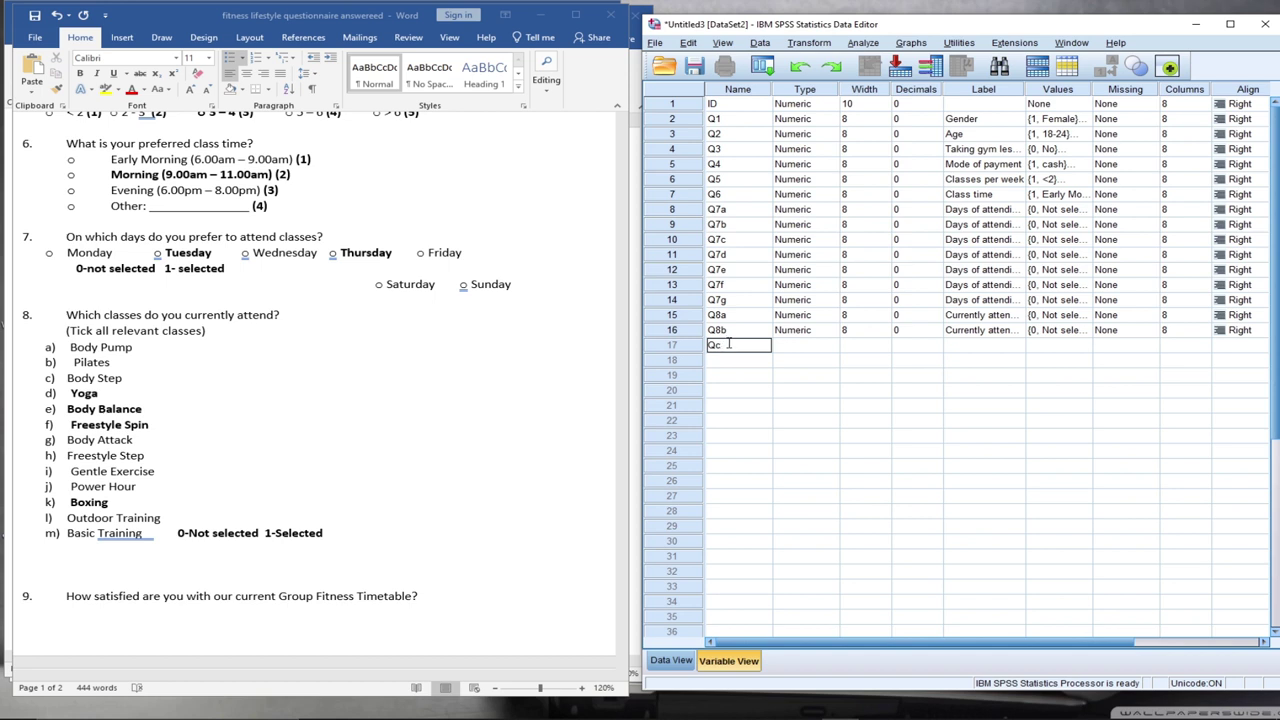
{"action": "type", "text": "8c"}
{"action": "key", "text": "BackSpace"}
{"action": "type", "text": "c"}
{"action": "left_click", "coordinate": [786, 345]}
{"action": "left_click", "coordinate": [899, 346]}
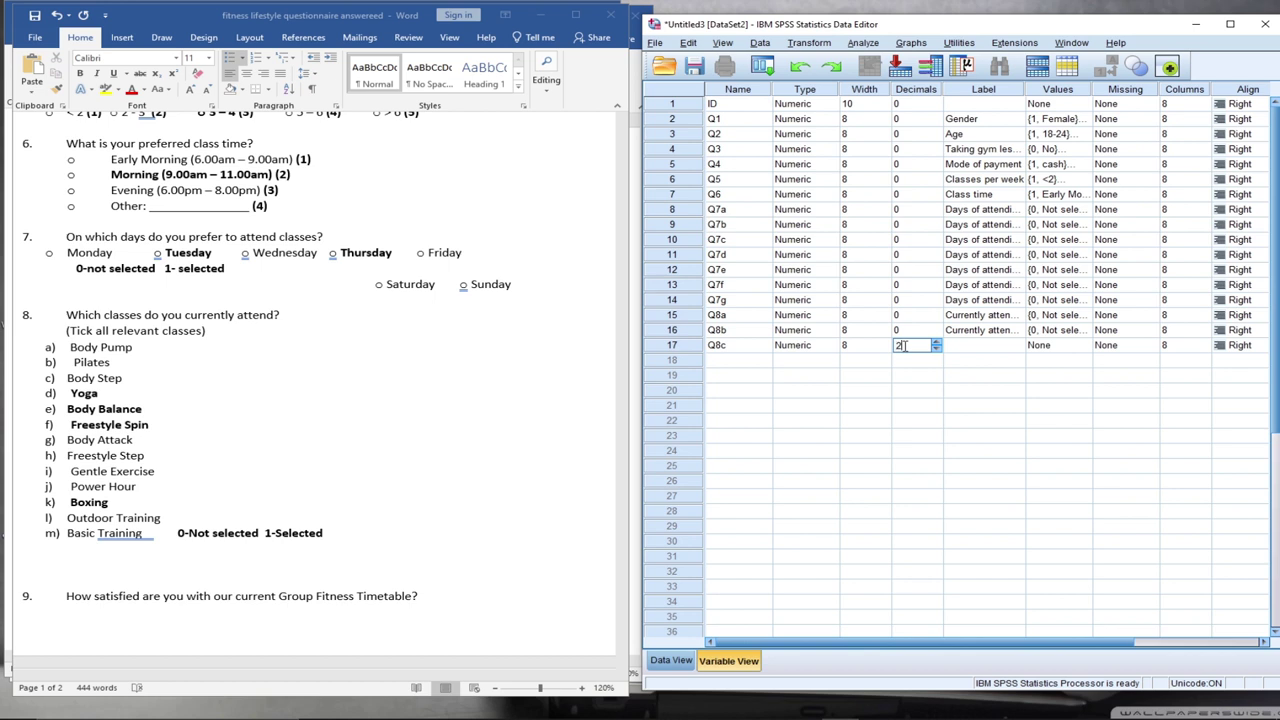
{"action": "key", "text": "BackSpace"}
{"action": "type", "text": "0"}
Copy the variable label of Q8b and paste it into the label of Q8c
{"action": "left_click", "coordinate": [986, 333]}
{"action": "right_click", "coordinate": [988, 335]}
{"action": "left_click", "coordinate": [1005, 341]}
{"action": "left_click", "coordinate": [988, 346]}
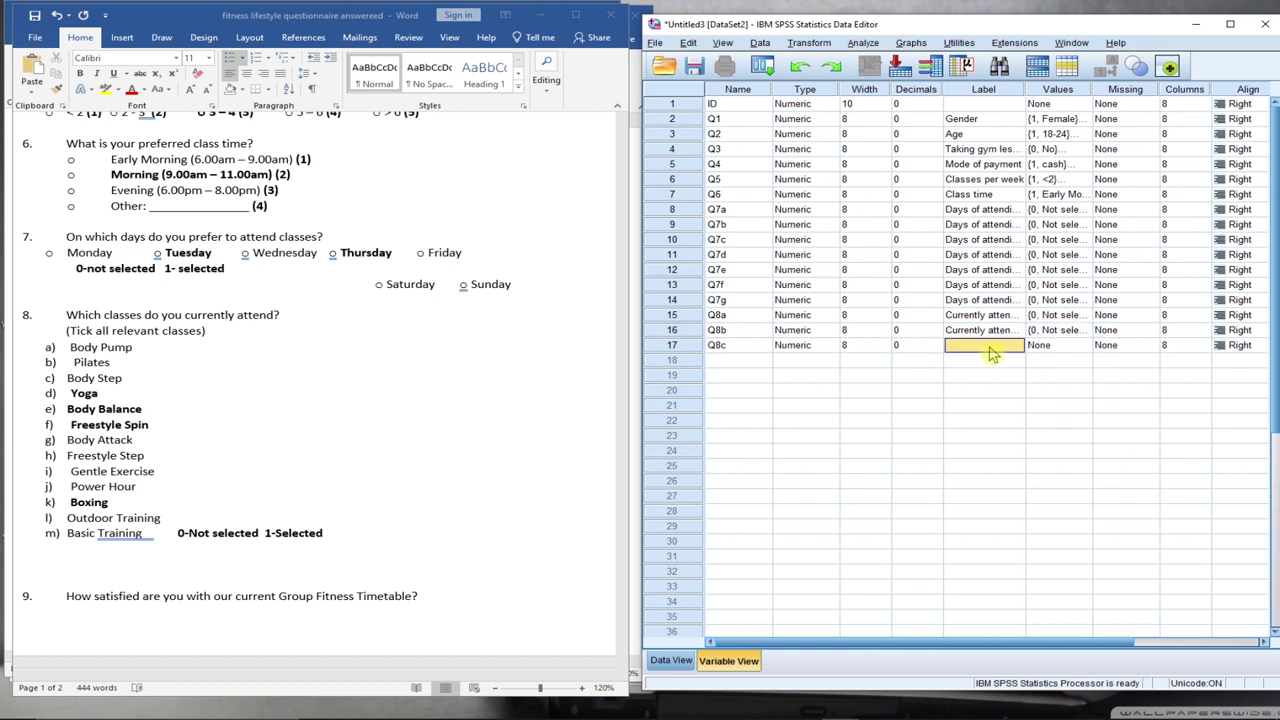
{"action": "right_click", "coordinate": [990, 349]}
{"action": "left_click", "coordinate": [1006, 373]}
Copy the value labels of Q8b and paste them into the values of Q8c
{"action": "left_click", "coordinate": [1052, 331]}
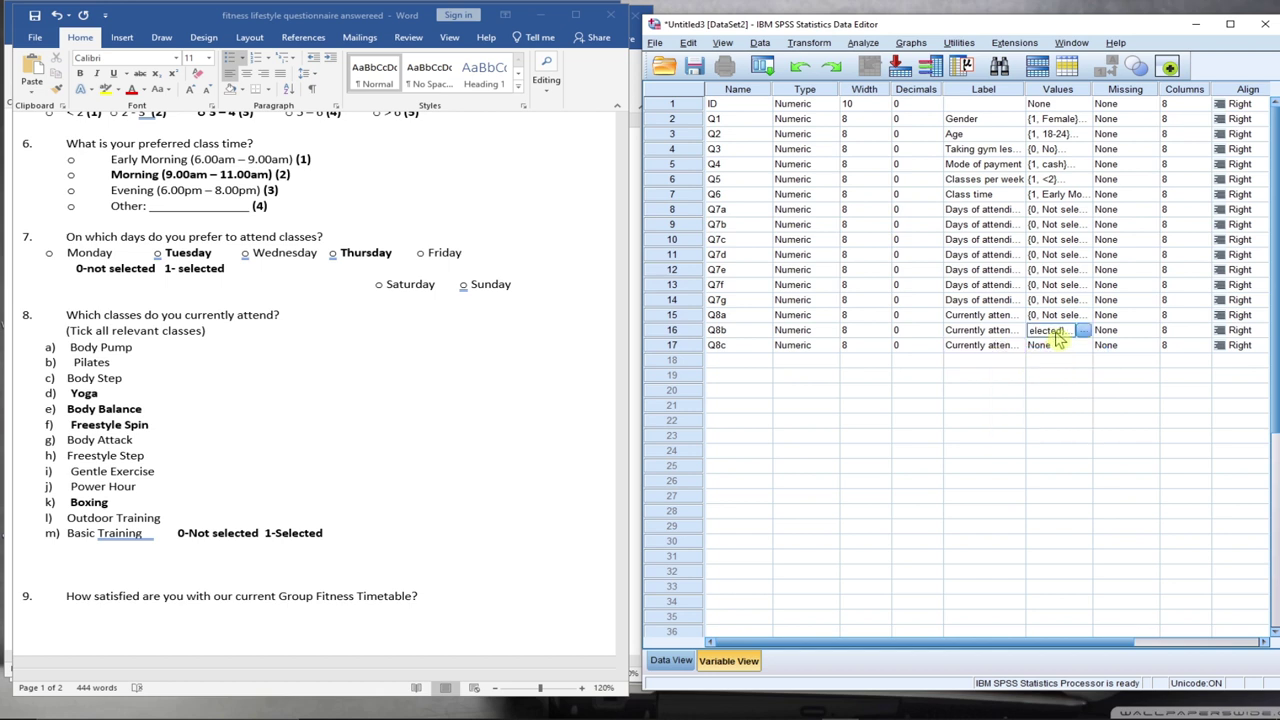
{"action": "right_click", "coordinate": [1060, 335]}
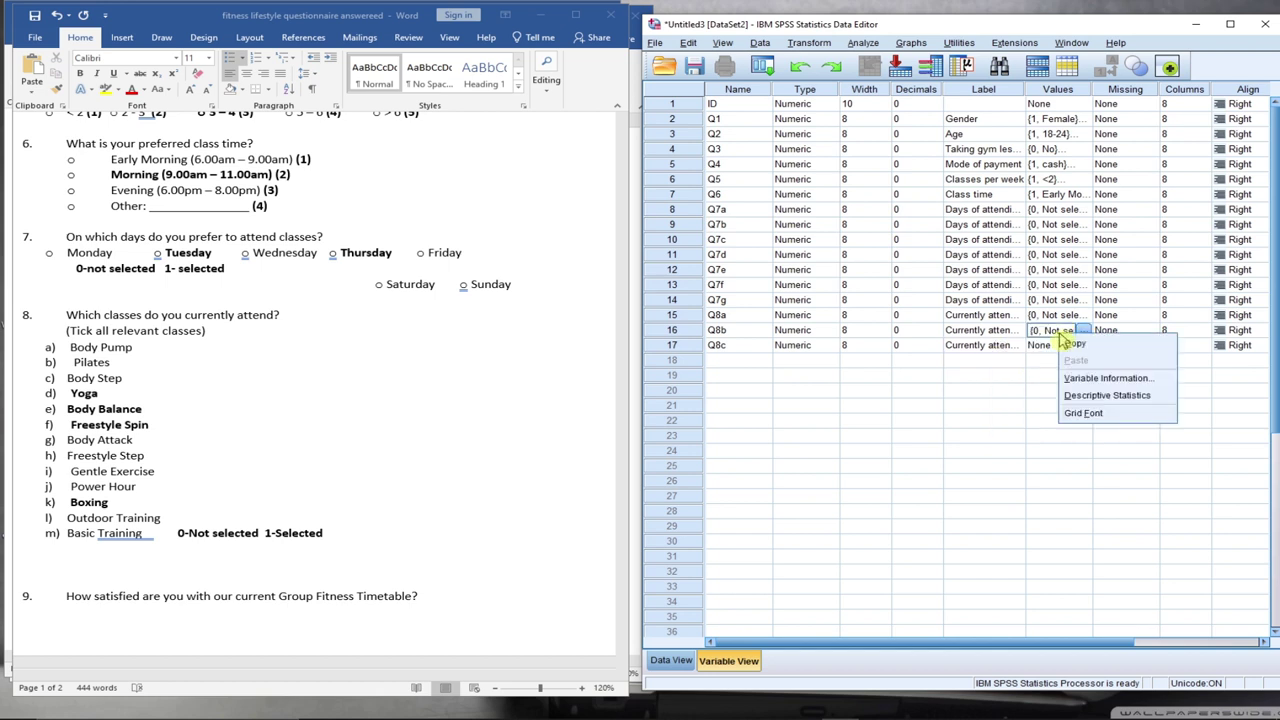
{"action": "left_click", "coordinate": [1074, 345]}
{"action": "left_click", "coordinate": [1060, 346]}
{"action": "right_click", "coordinate": [1063, 346]}
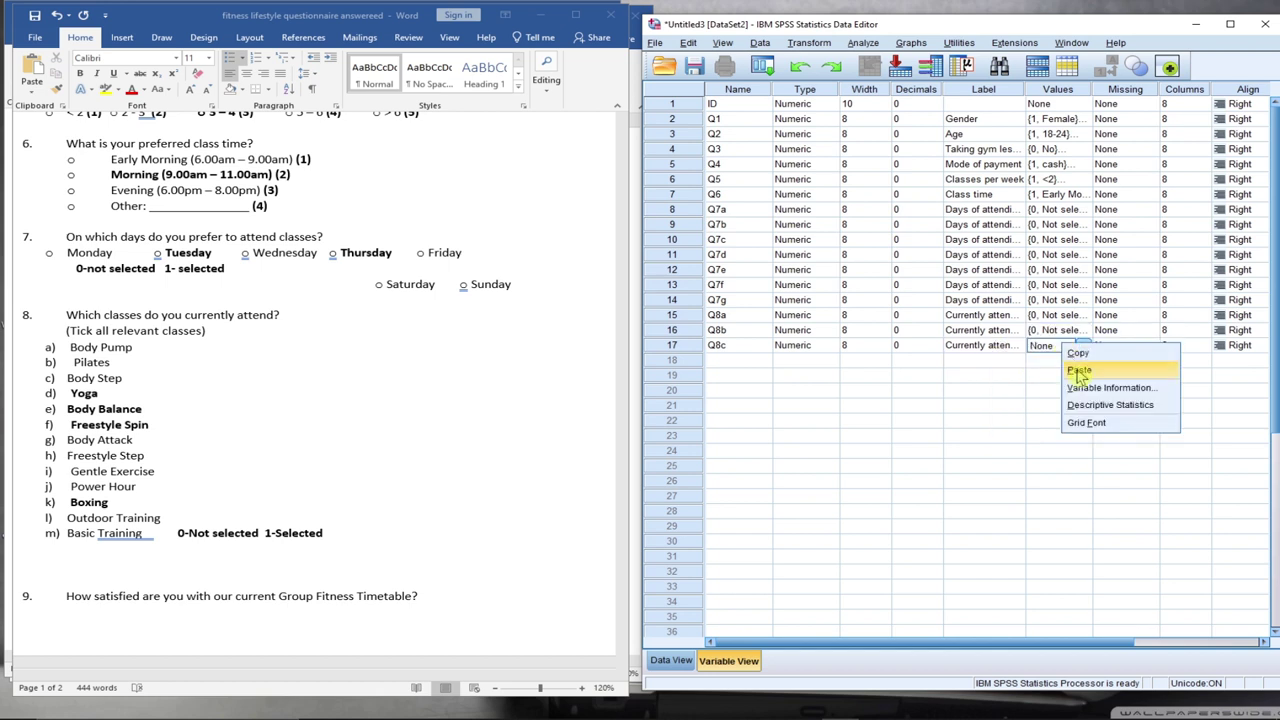
{"action": "left_click", "coordinate": [1074, 368]}
Name the variable in row 18 Q8d and set its decimal places to 0
{"action": "left_click", "coordinate": [733, 362]}
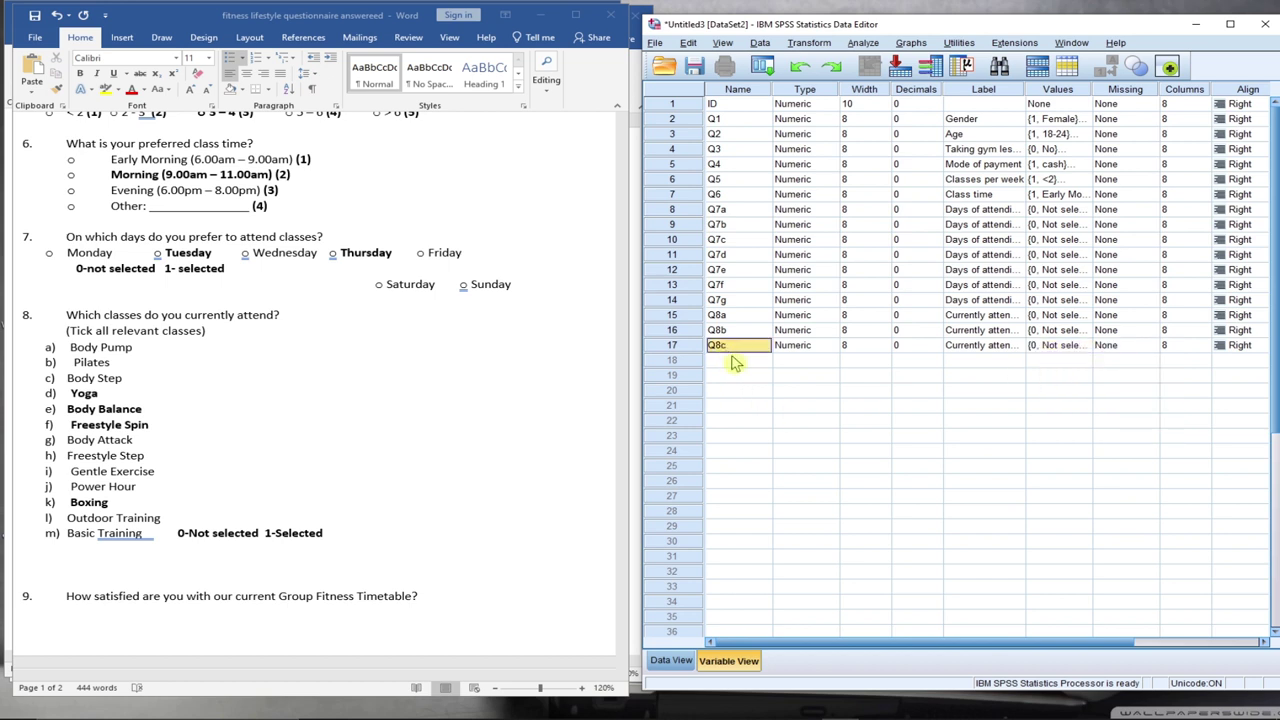
{"action": "type", "text": "Q8d"}
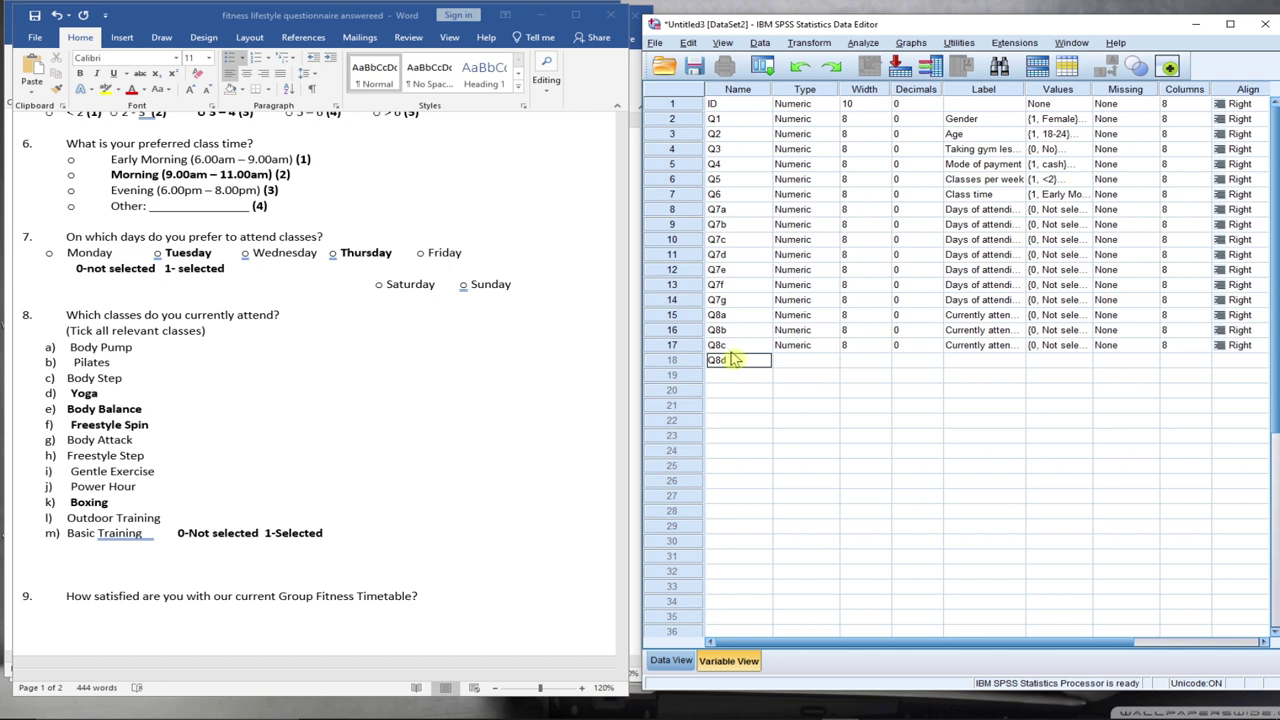
{"action": "left_click", "coordinate": [790, 351]}
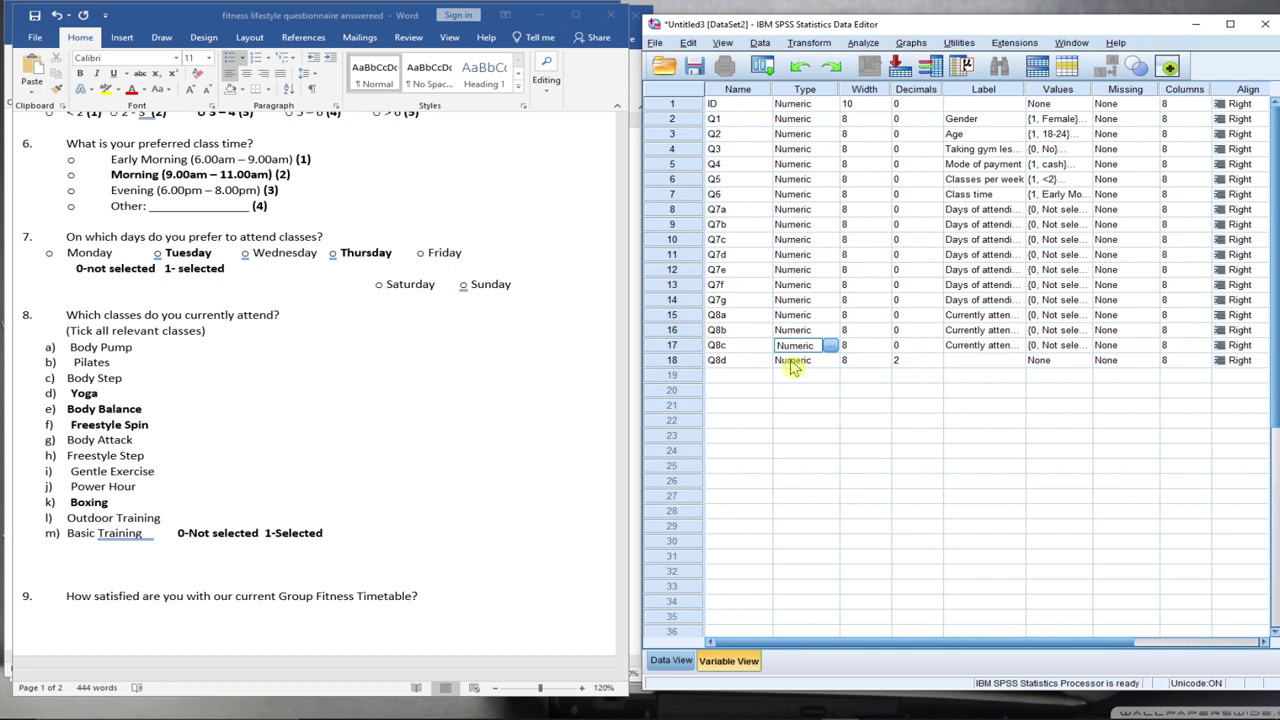
{"action": "left_click", "coordinate": [792, 362]}
{"action": "left_click", "coordinate": [908, 360]}
{"action": "key", "text": "BackSpace"}
{"action": "type", "text": "0"}
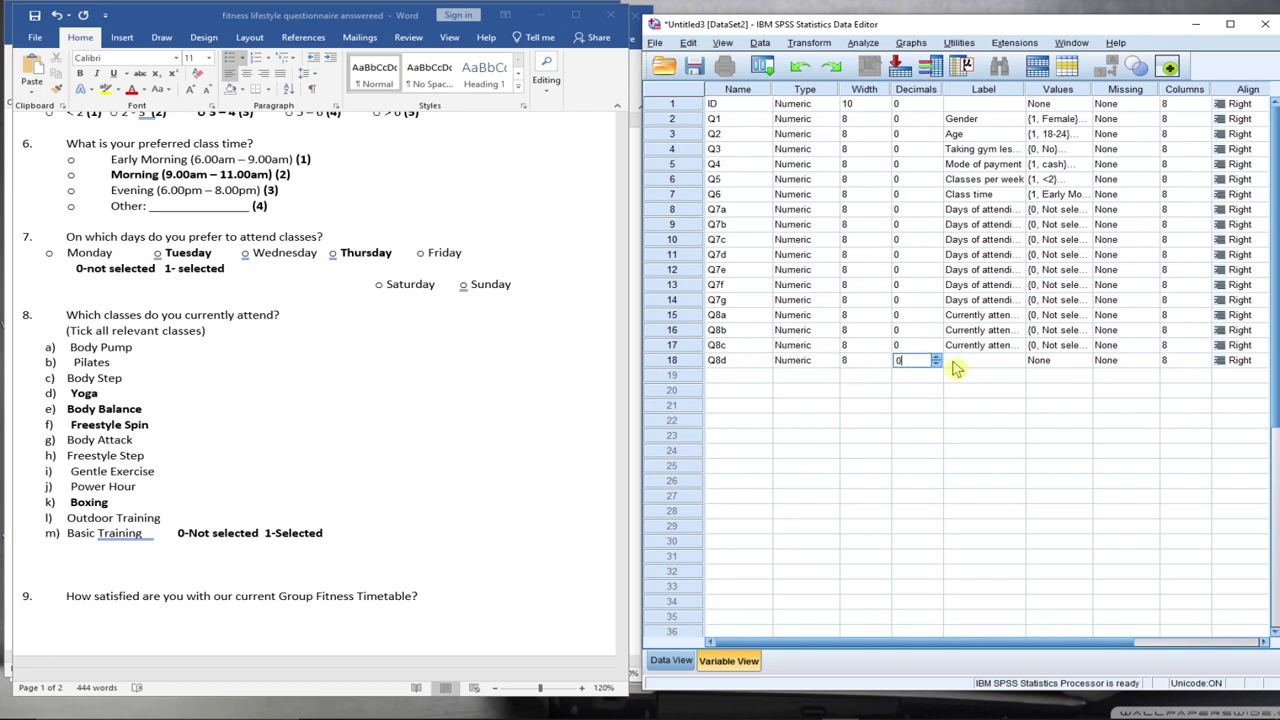
Copy the variable label of Q8c and paste it into the label of Q8d
{"action": "left_click", "coordinate": [972, 350]}
{"action": "right_click", "coordinate": [972, 349]}
{"action": "left_click", "coordinate": [980, 357]}
{"action": "left_click", "coordinate": [973, 362]}
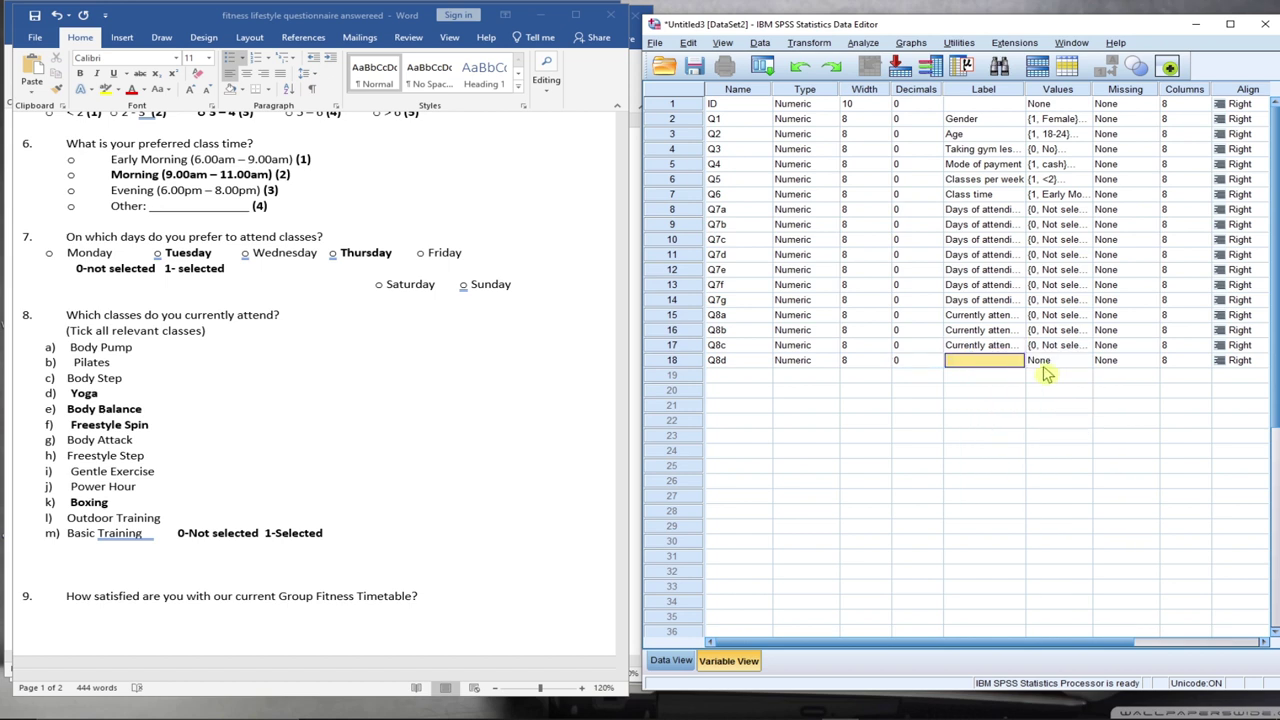
{"action": "right_click", "coordinate": [1006, 363]}
{"action": "left_click", "coordinate": [1020, 390]}
Copy the value labels of Q8c and paste them into the values of Q8d
{"action": "left_click", "coordinate": [1048, 347]}
{"action": "right_click", "coordinate": [1046, 347]}
{"action": "left_click", "coordinate": [1058, 360]}
{"action": "left_click", "coordinate": [1058, 362]}
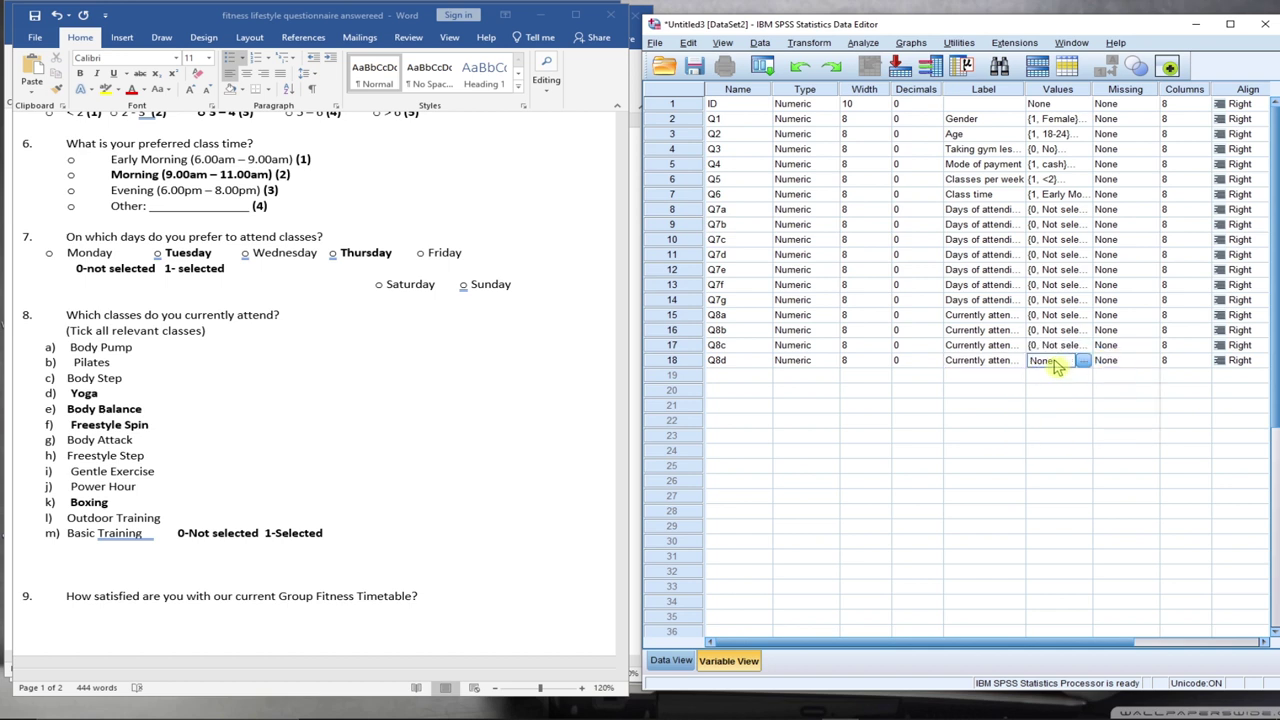
{"action": "right_click", "coordinate": [1057, 361]}
{"action": "left_click", "coordinate": [1068, 390]}
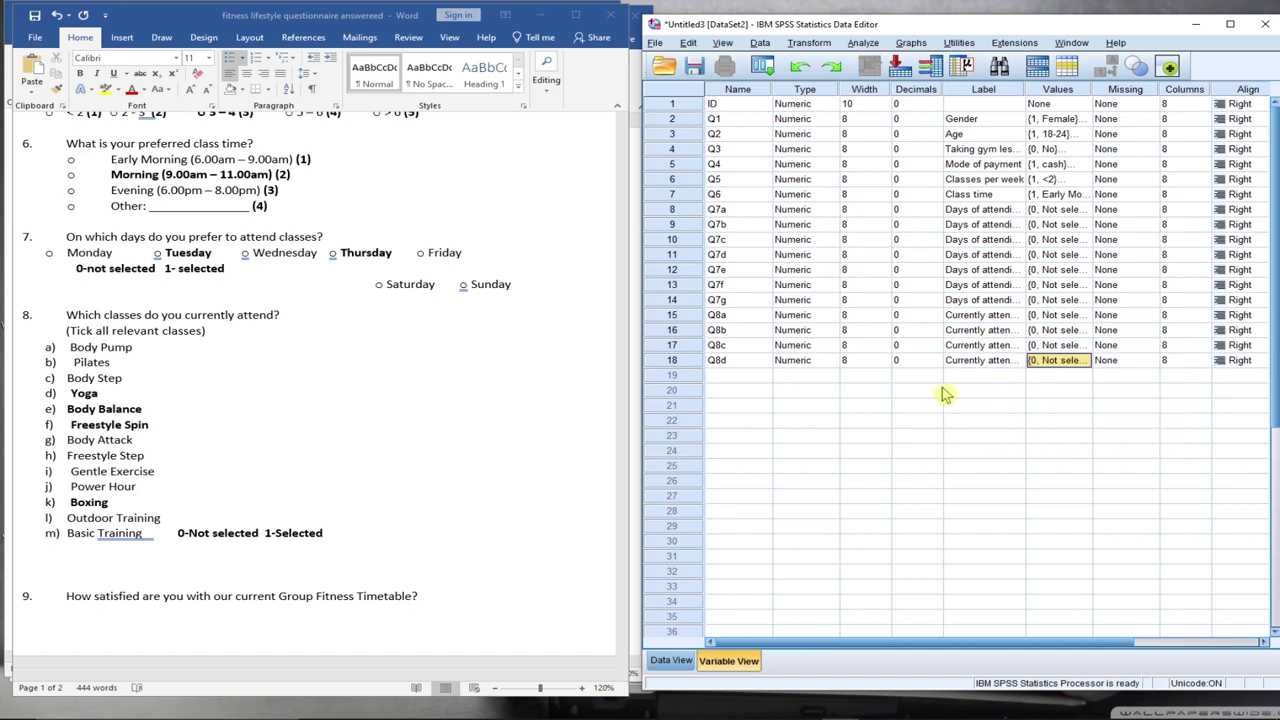
Name the variable in row 19 Q8e for the fifth class option of question 8
{"action": "left_click", "coordinate": [746, 379]}
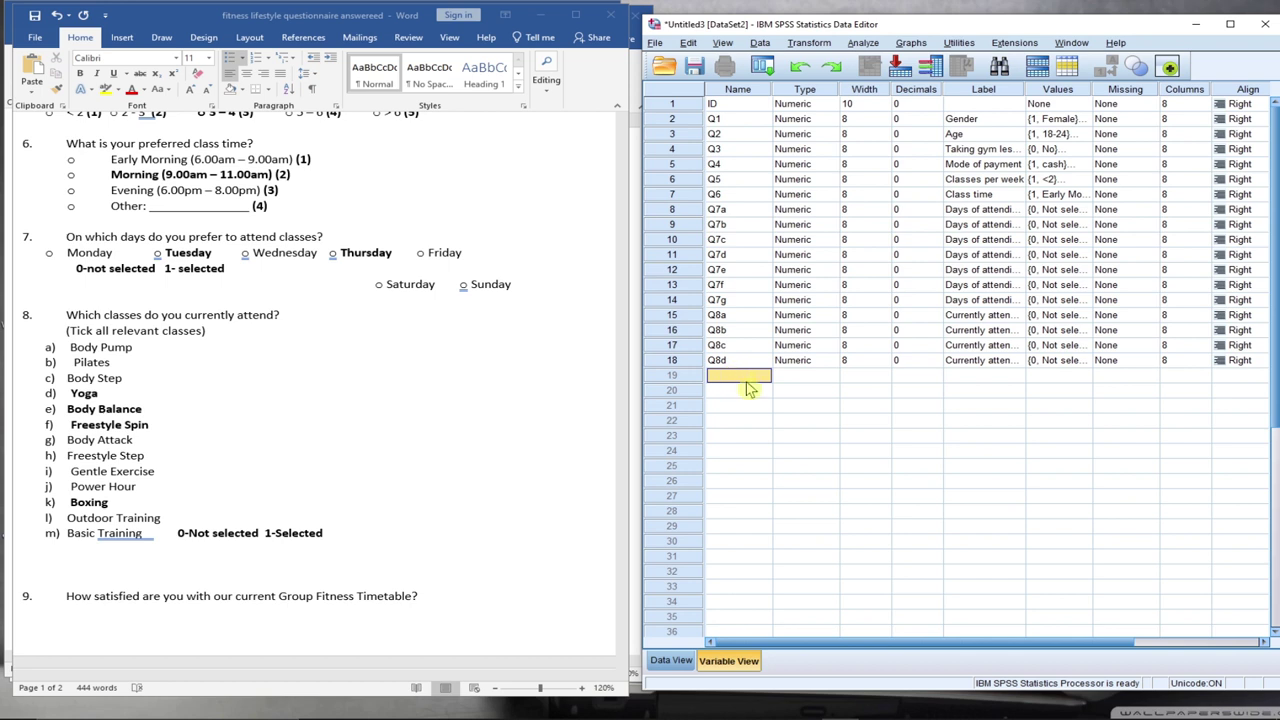
{"action": "left_click", "coordinate": [722, 362]}
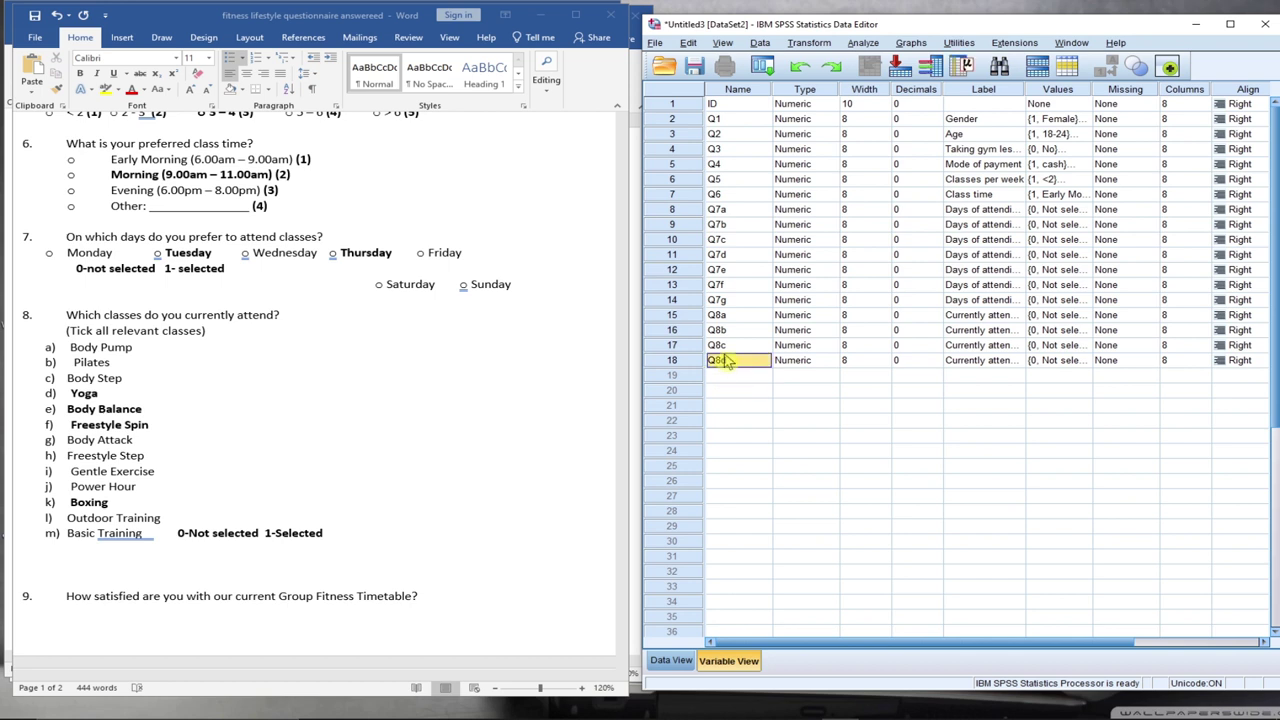
{"action": "left_click", "coordinate": [725, 378]}
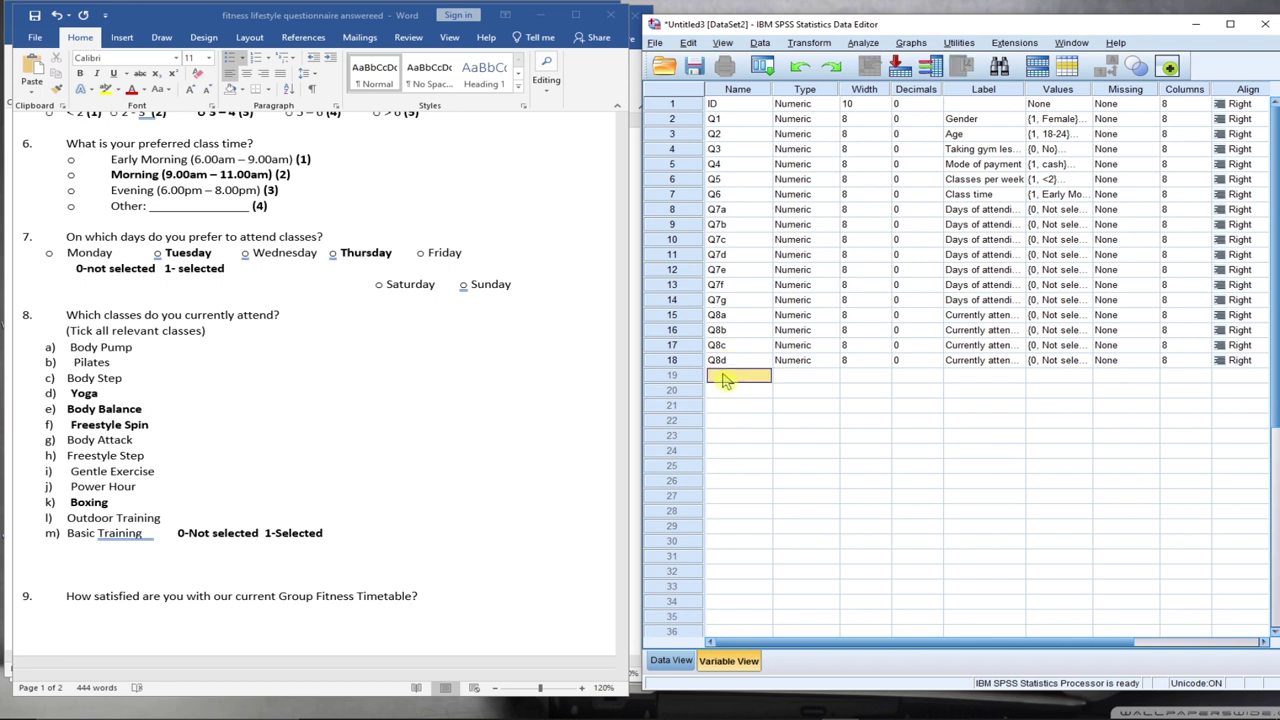
{"action": "type", "text": "Q8"}
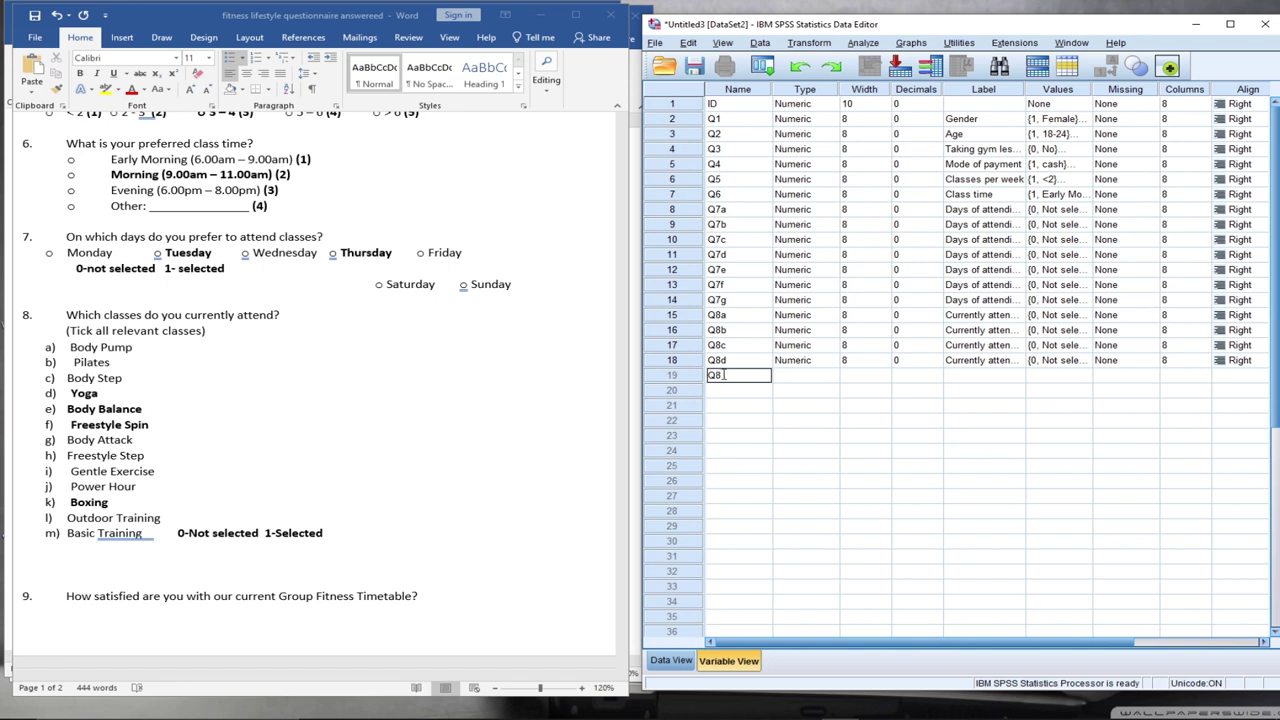
{"action": "type", "text": "e"}
{"action": "left_click", "coordinate": [812, 381]}
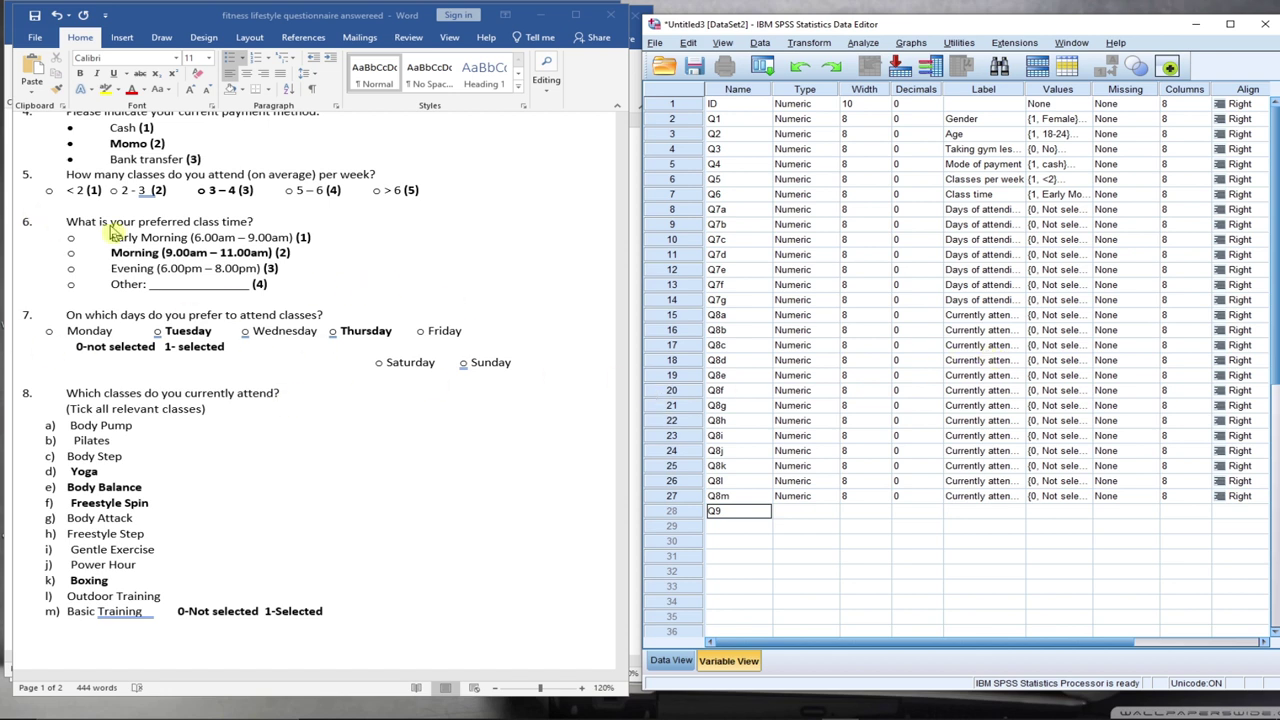
Replace the variable label of Q7a with Monday, the first day option of question 7
{"action": "scroll", "coordinate": [118, 232], "scroll_direction": "up", "scroll_amount": 2}
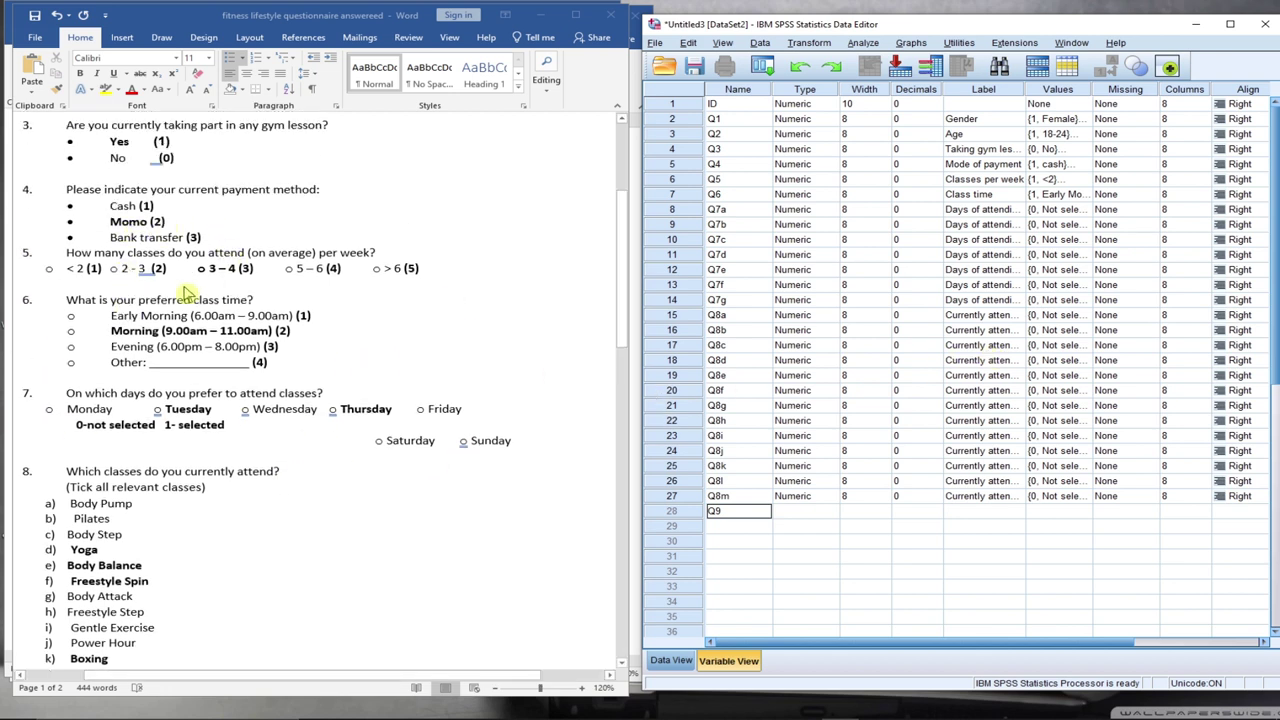
{"action": "scroll", "coordinate": [172, 276], "scroll_direction": "down", "scroll_amount": 2}
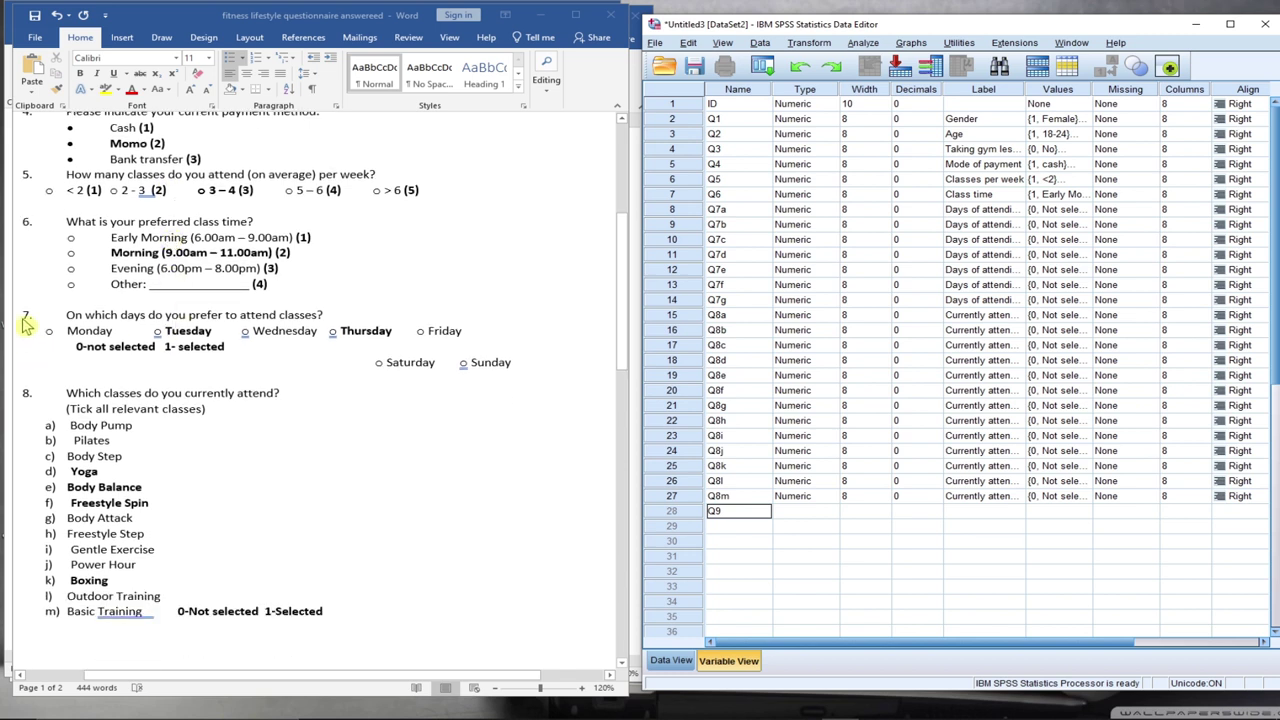
{"action": "left_click", "coordinate": [729, 241]}
{"action": "left_click", "coordinate": [730, 209]}
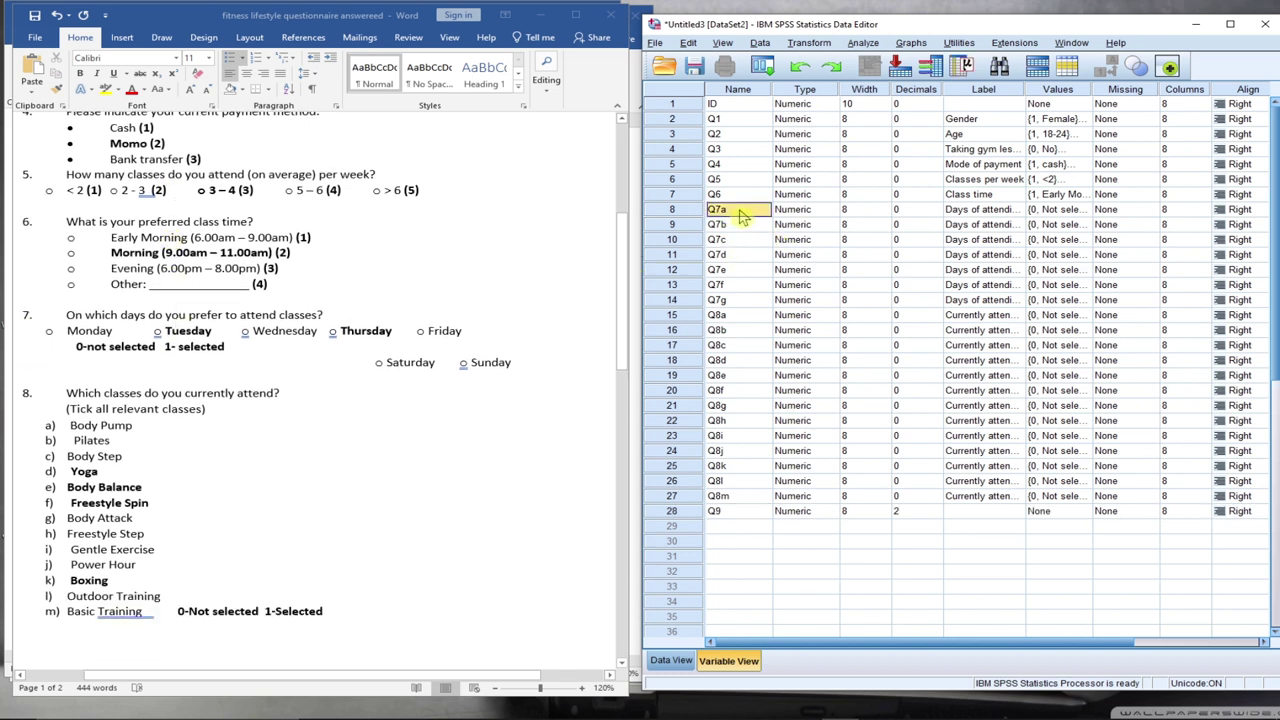
{"action": "left_click", "coordinate": [995, 217]}
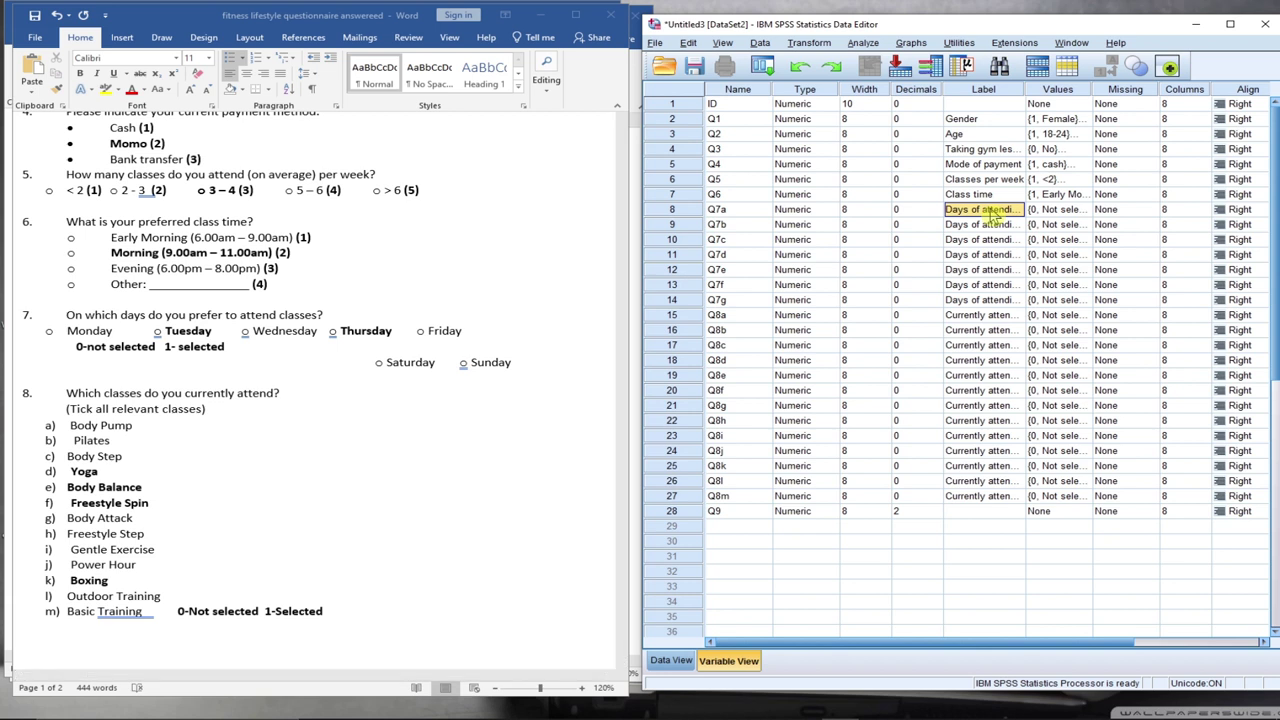
{"action": "type", "text": "M"}
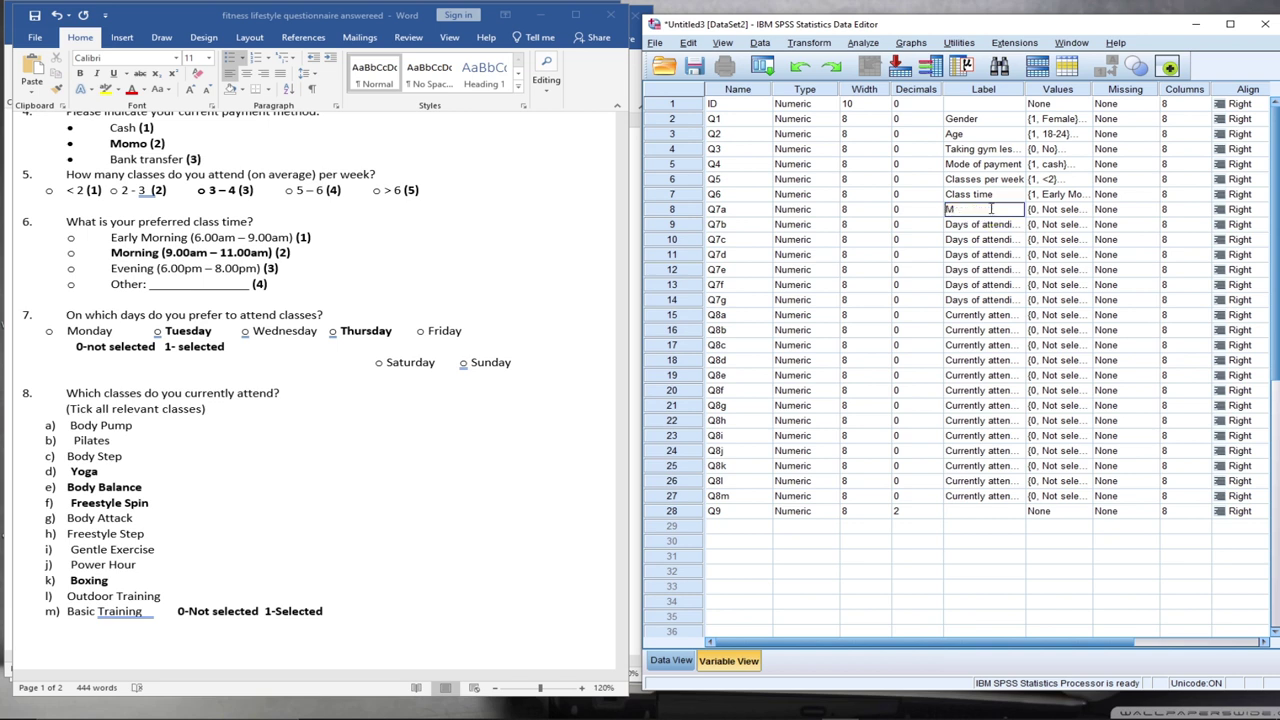
{"action": "type", "text": "onfayda"}
{"action": "key", "text": "BackSpace"}
{"action": "key", "text": "BackSpace"}
{"action": "type", "text": "day"}
Replace the variable labels of Q7b and Q7c with Tuesday and Wednesday
{"action": "left_click", "coordinate": [1003, 227]}
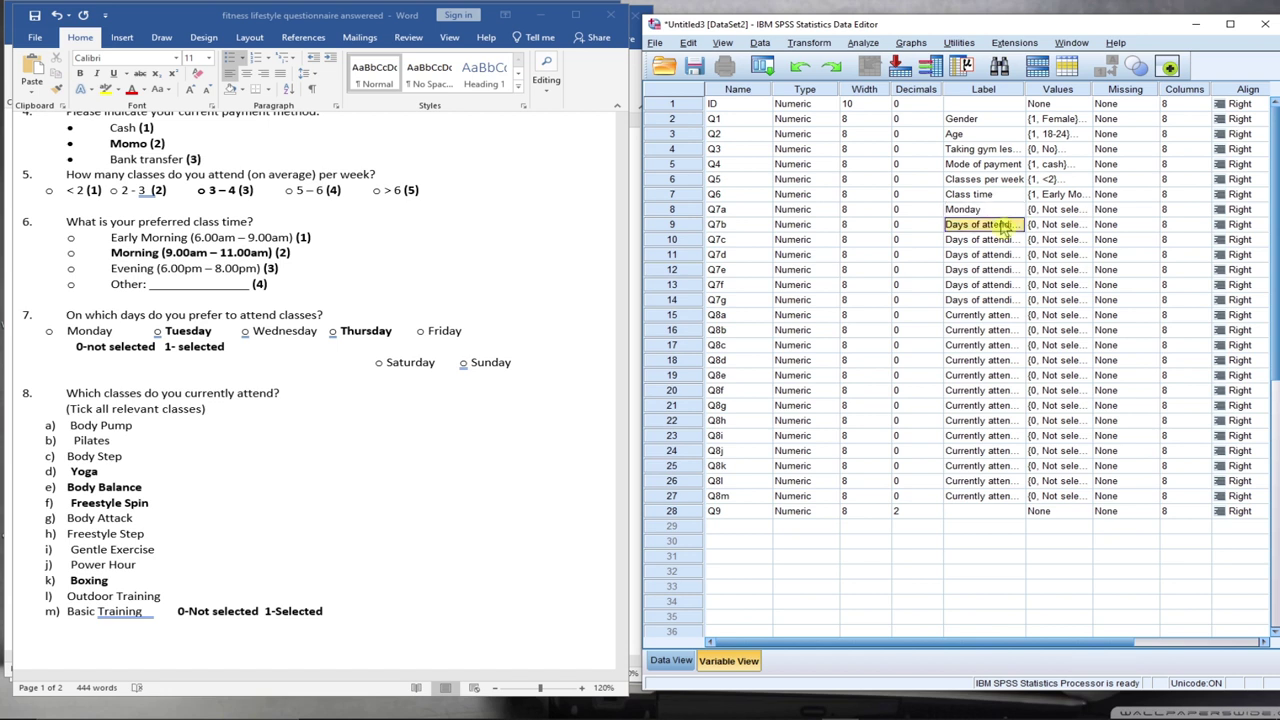
{"action": "type", "text": "Tu"}
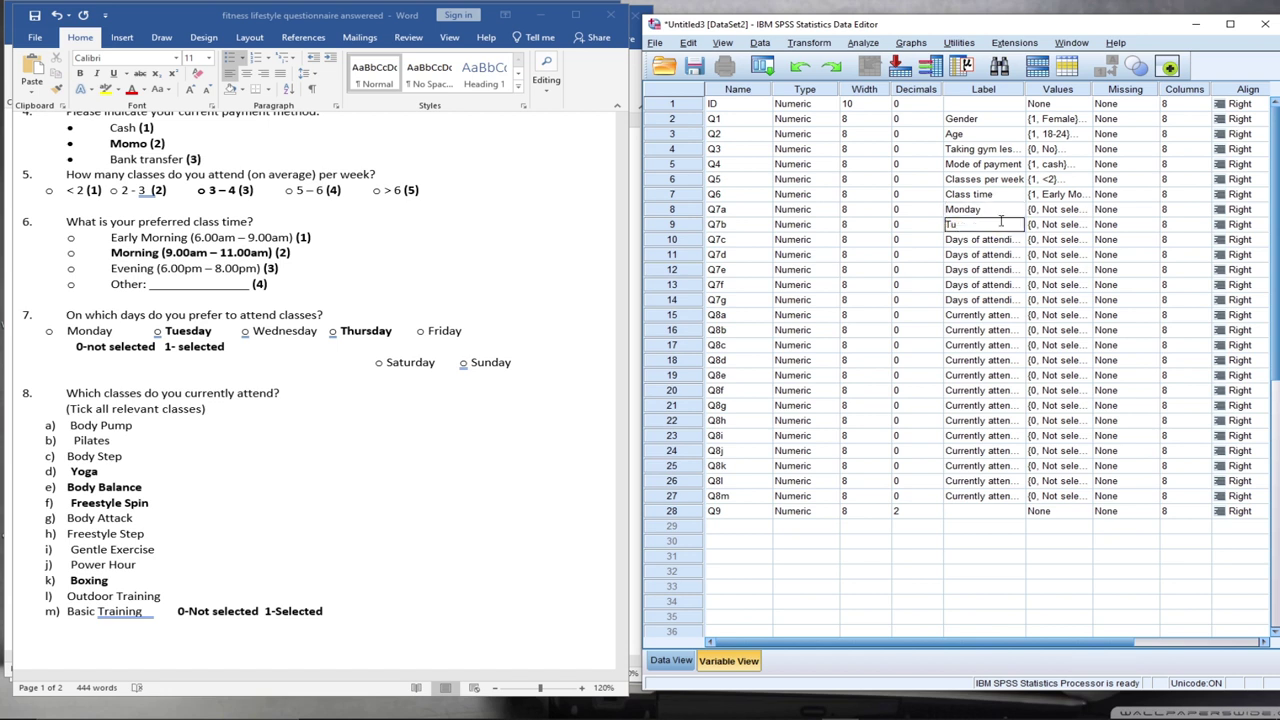
{"action": "type", "text": "esday"}
{"action": "left_click", "coordinate": [1002, 244]}
{"action": "type", "text": "Wednesday"}
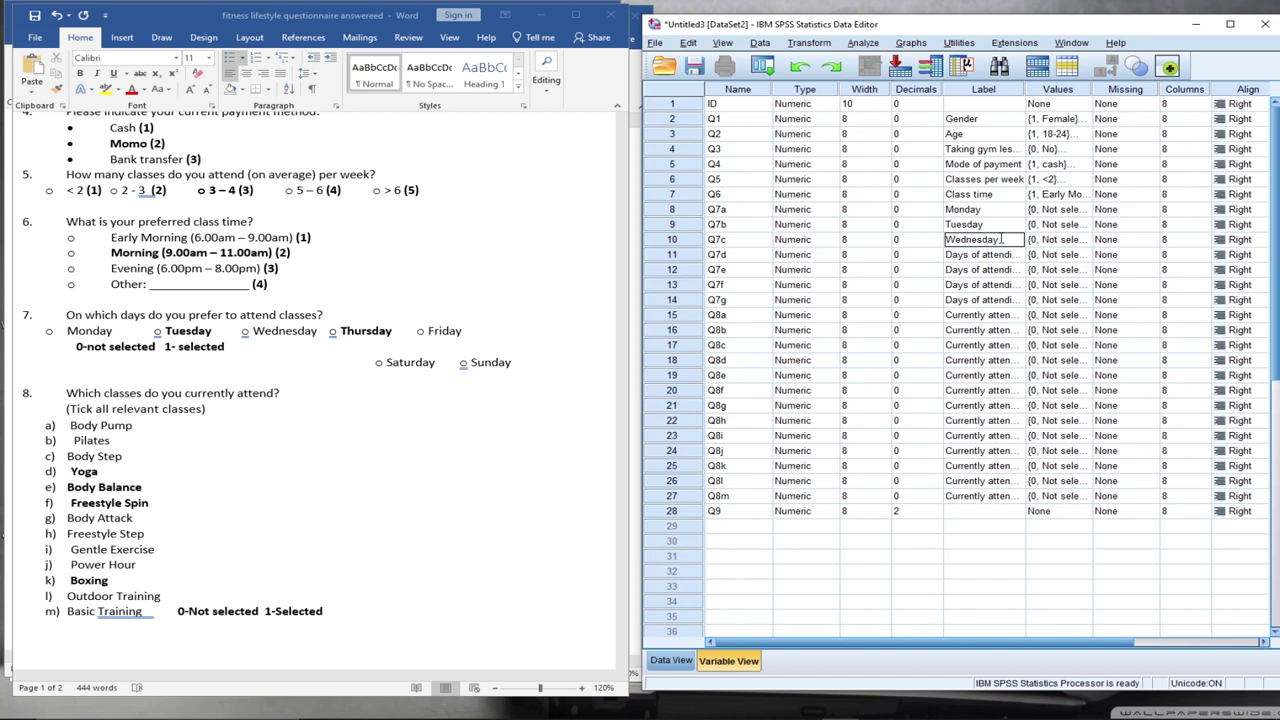
{"action": "left_click", "coordinate": [986, 256]}
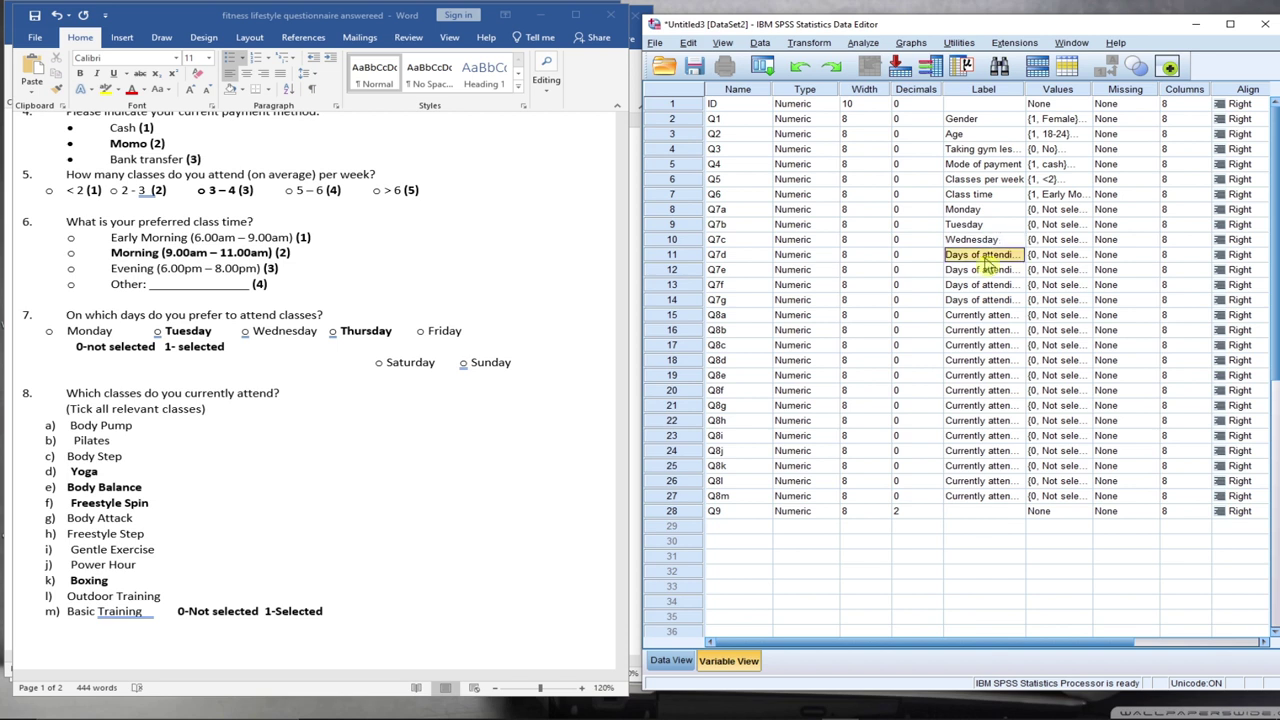
Replace the variable labels of Q7d and Q7e with Thursday and Friday
{"action": "type", "text": "Thursday"}
{"action": "left_click", "coordinate": [980, 272]}
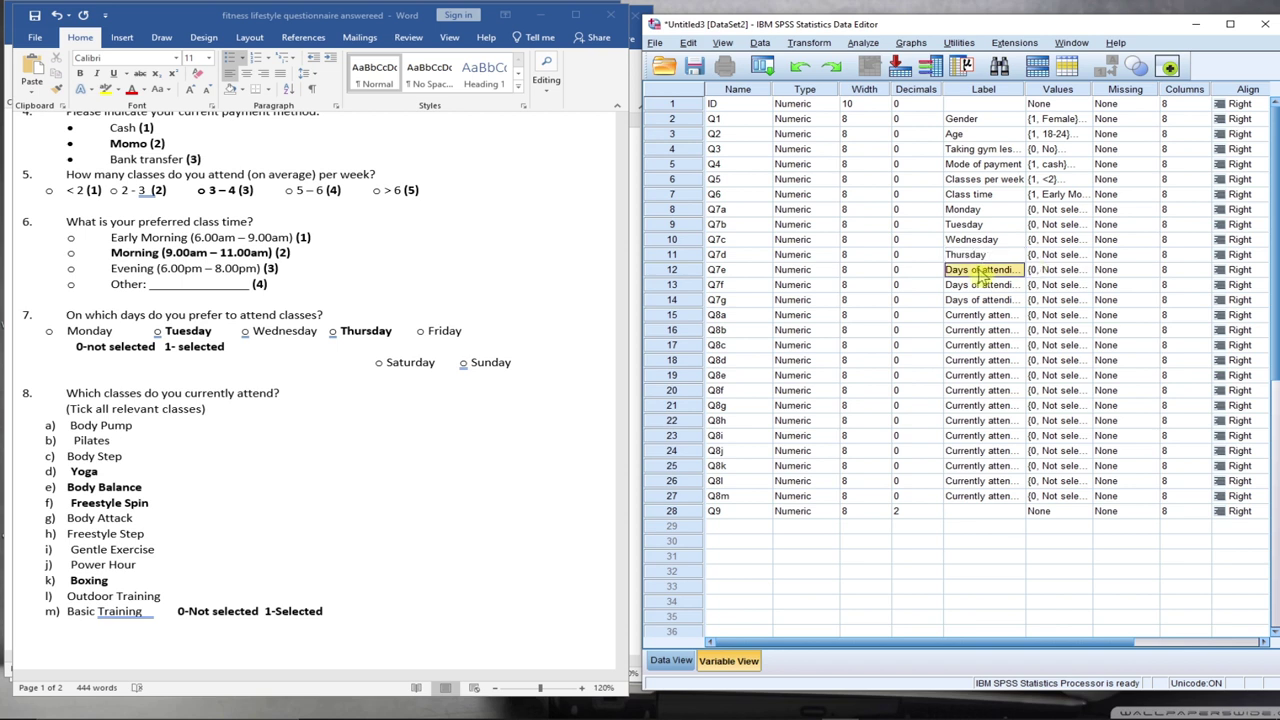
{"action": "type", "text": "Friday"}
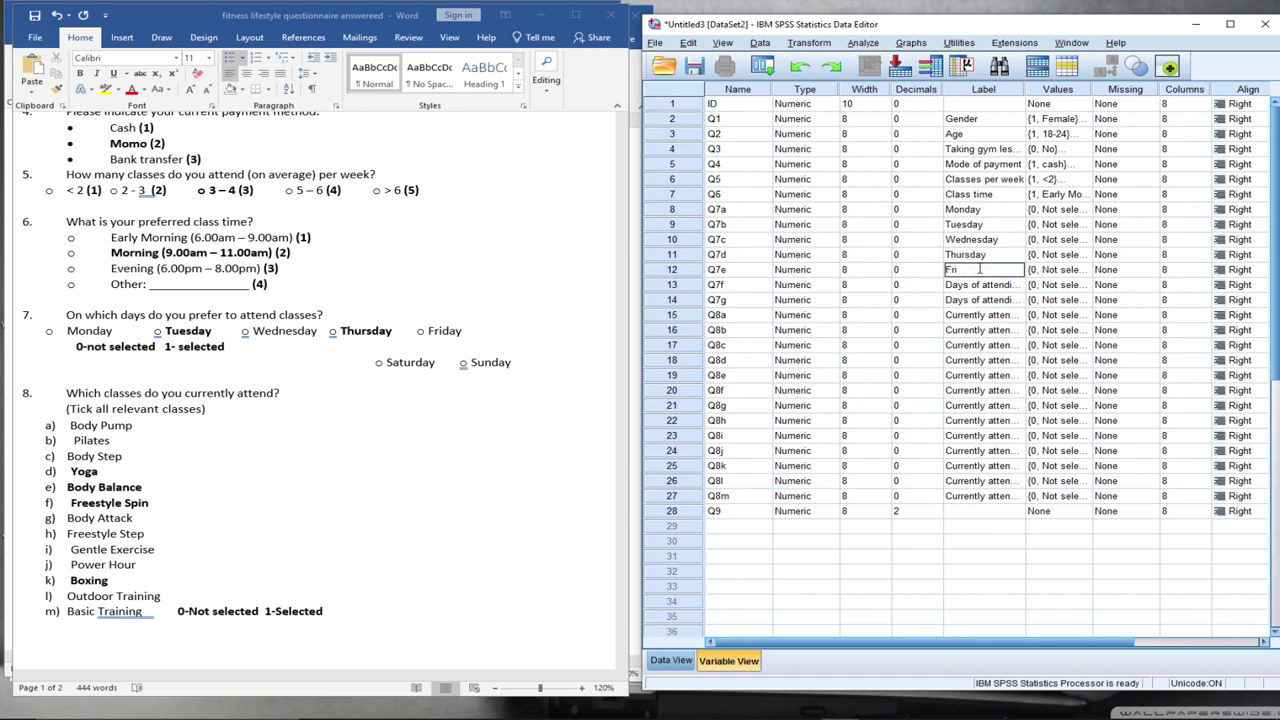
Replace the variable labels of Q7f and Q7g with Saturaday and Sunday, the weekend options of question 7
{"action": "left_click", "coordinate": [988, 285]}
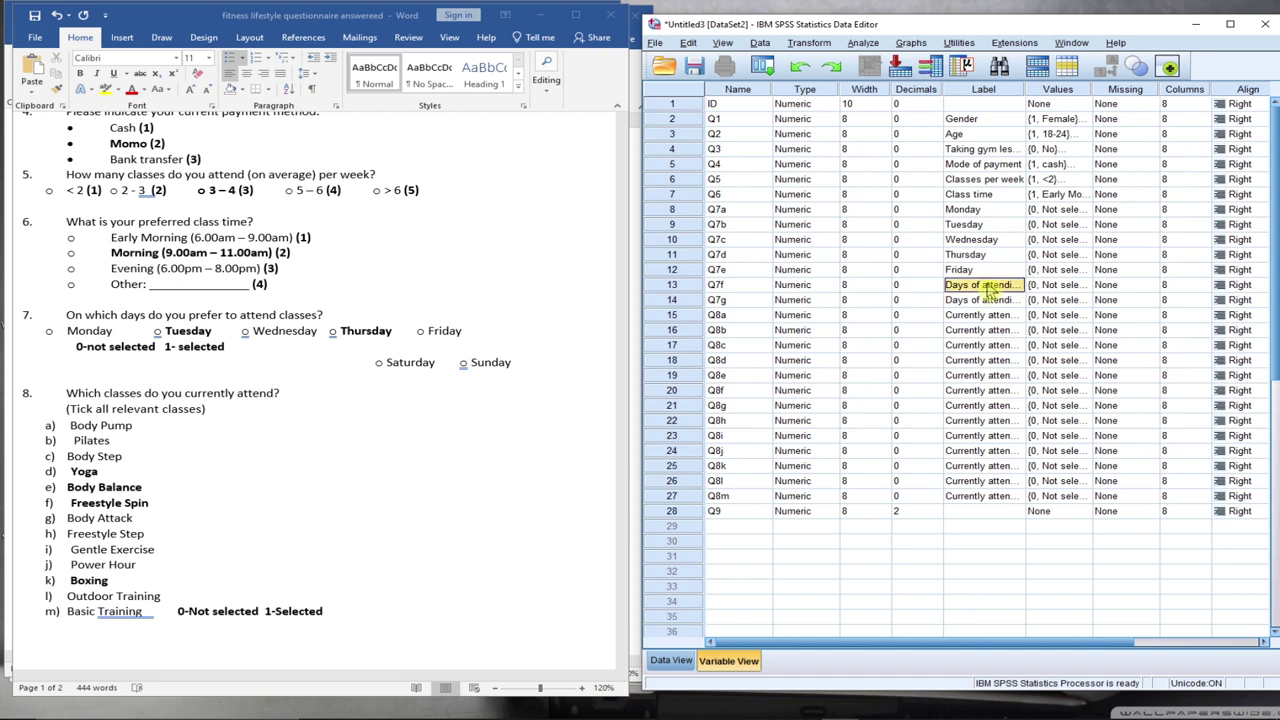
{"action": "type", "text": "Sa"}
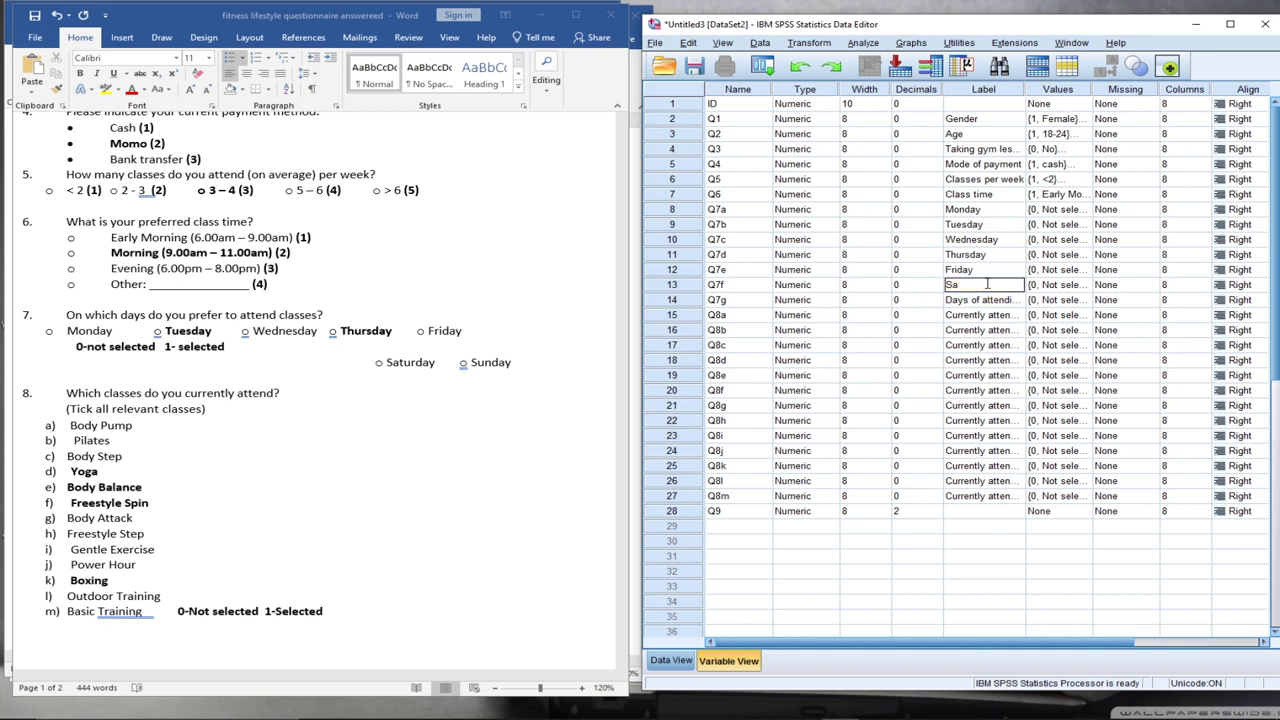
{"action": "type", "text": "turaday"}
{"action": "left_click", "coordinate": [988, 302]}
{"action": "type", "text": "Sun"}
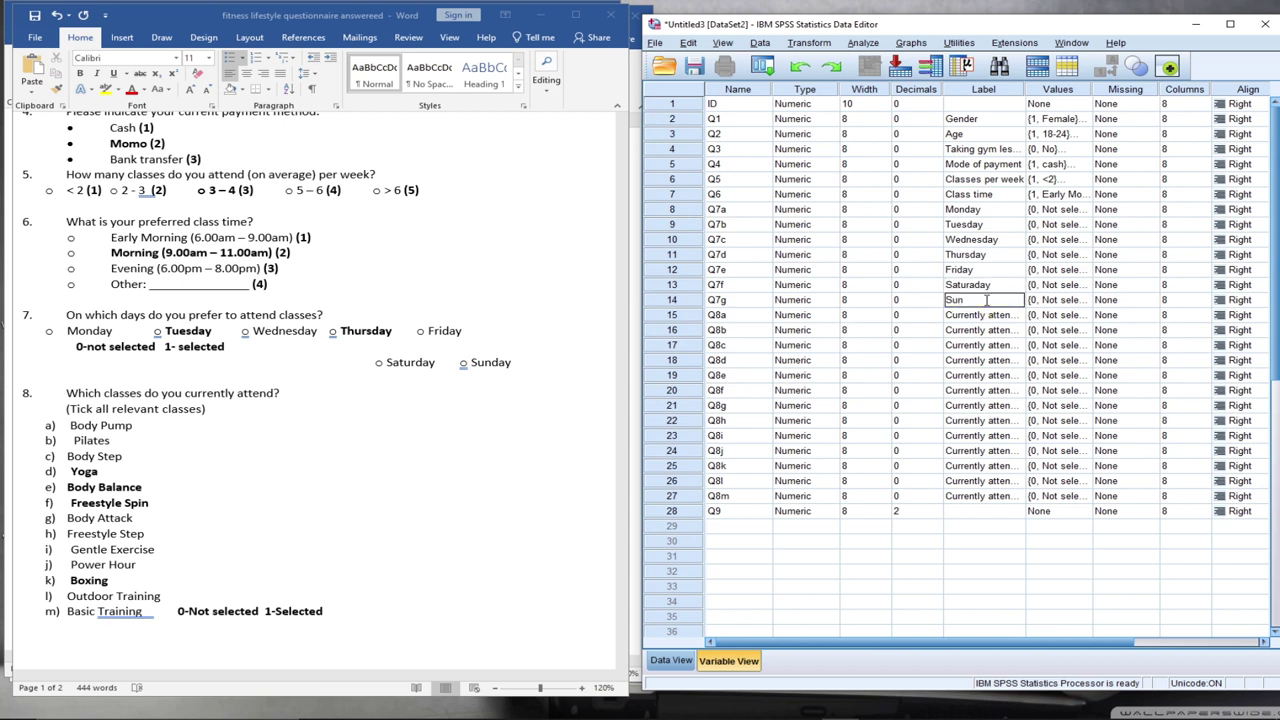
{"action": "type", "text": "day"}
Replace the variable labels of Q8a and Q8b with Body pump and pilates, the first two classes of question 8
{"action": "left_click", "coordinate": [972, 316]}
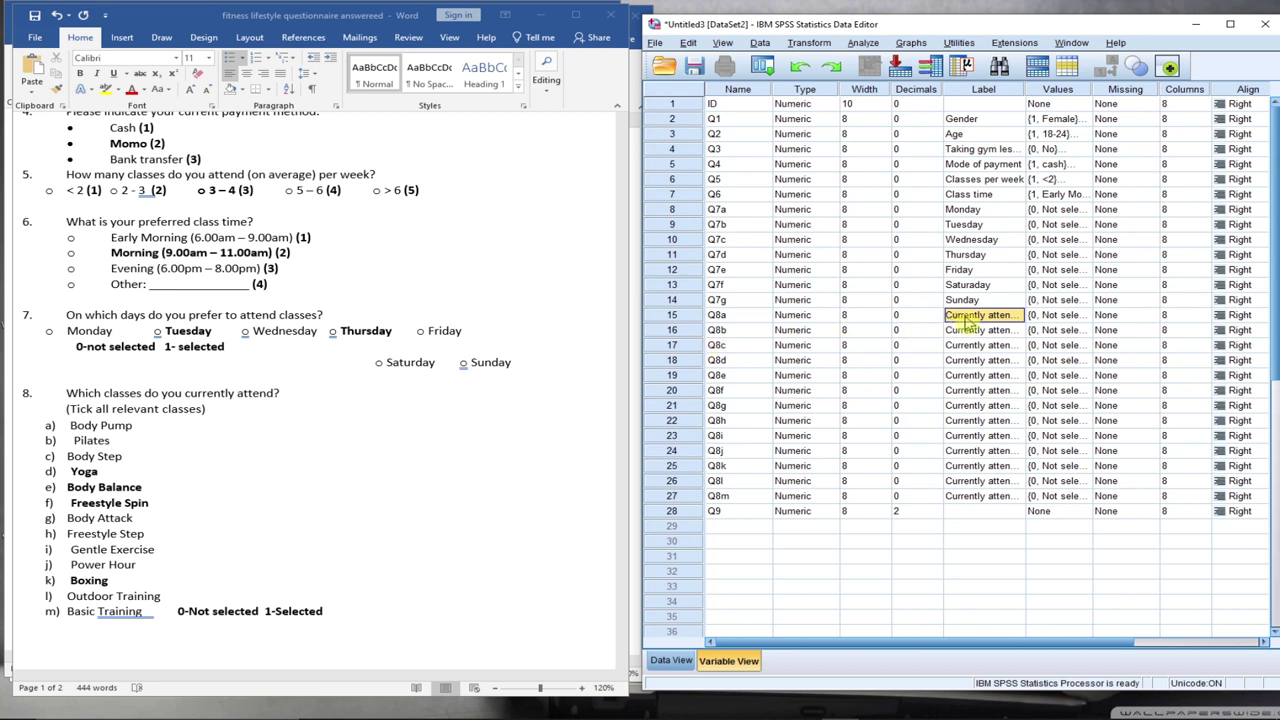
{"action": "type", "text": "Body"}
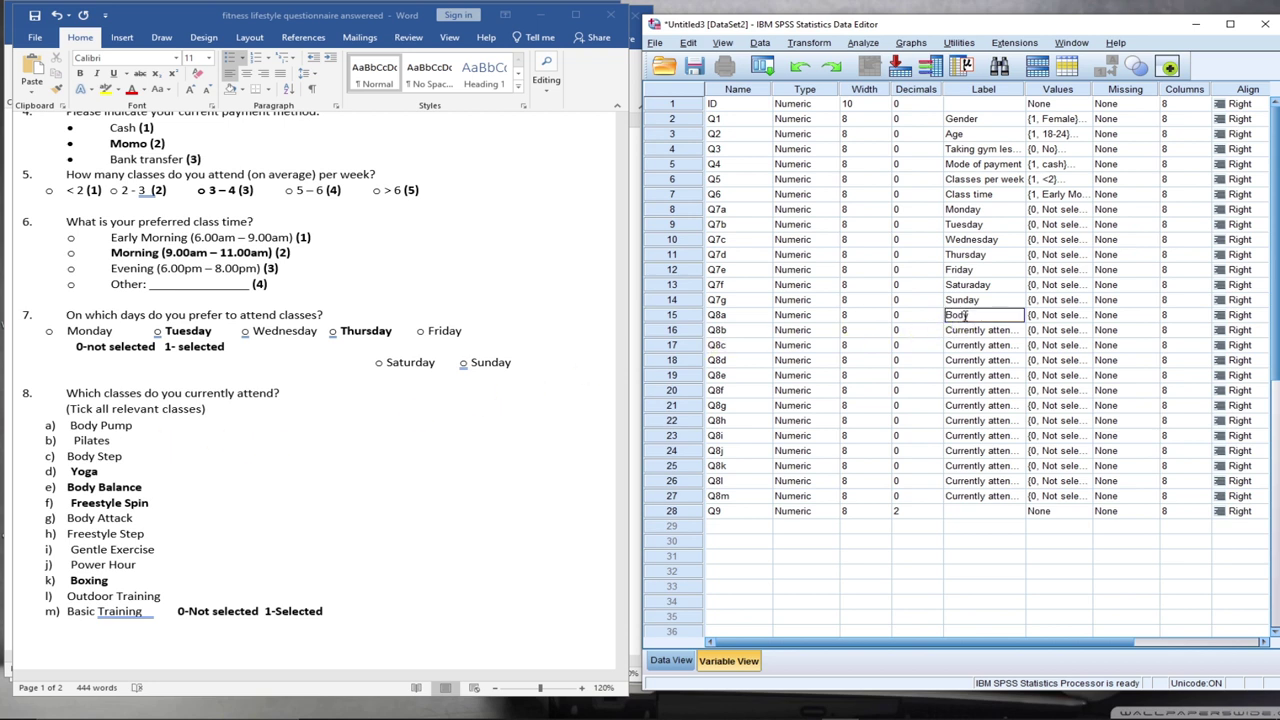
{"action": "type", "text": " pump"}
{"action": "left_click", "coordinate": [972, 337]}
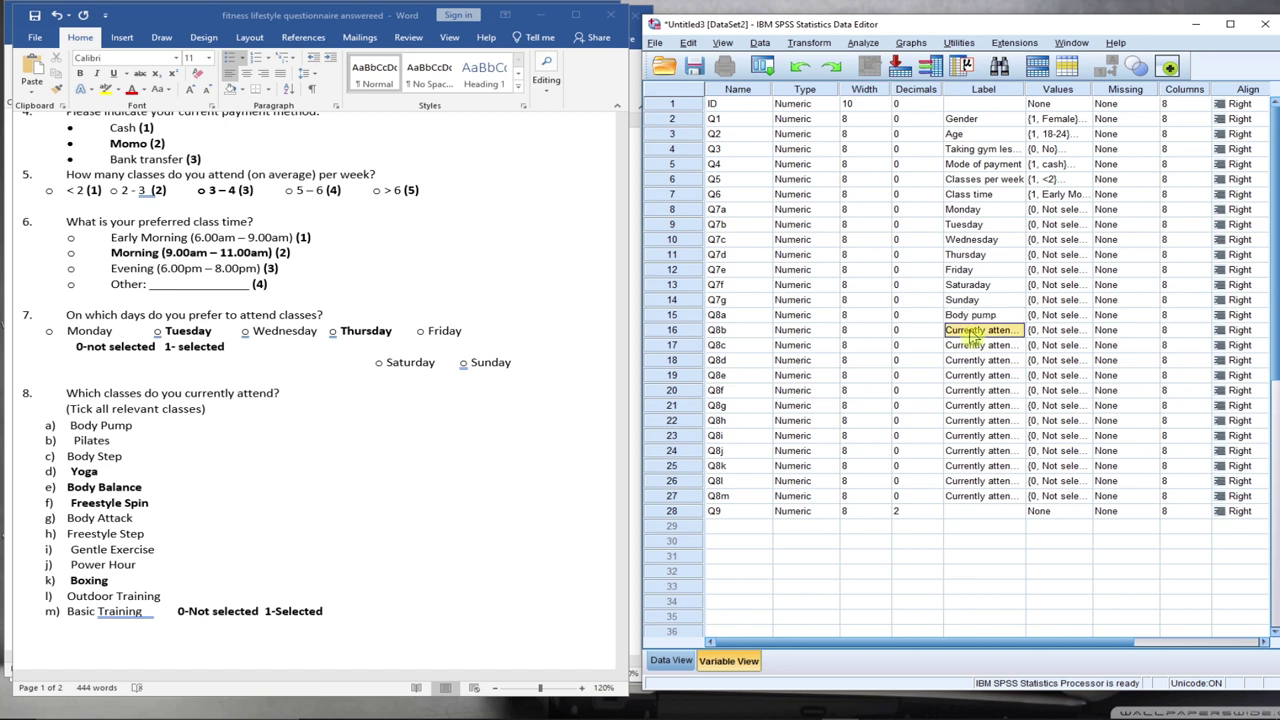
{"action": "type", "text": "pli"}
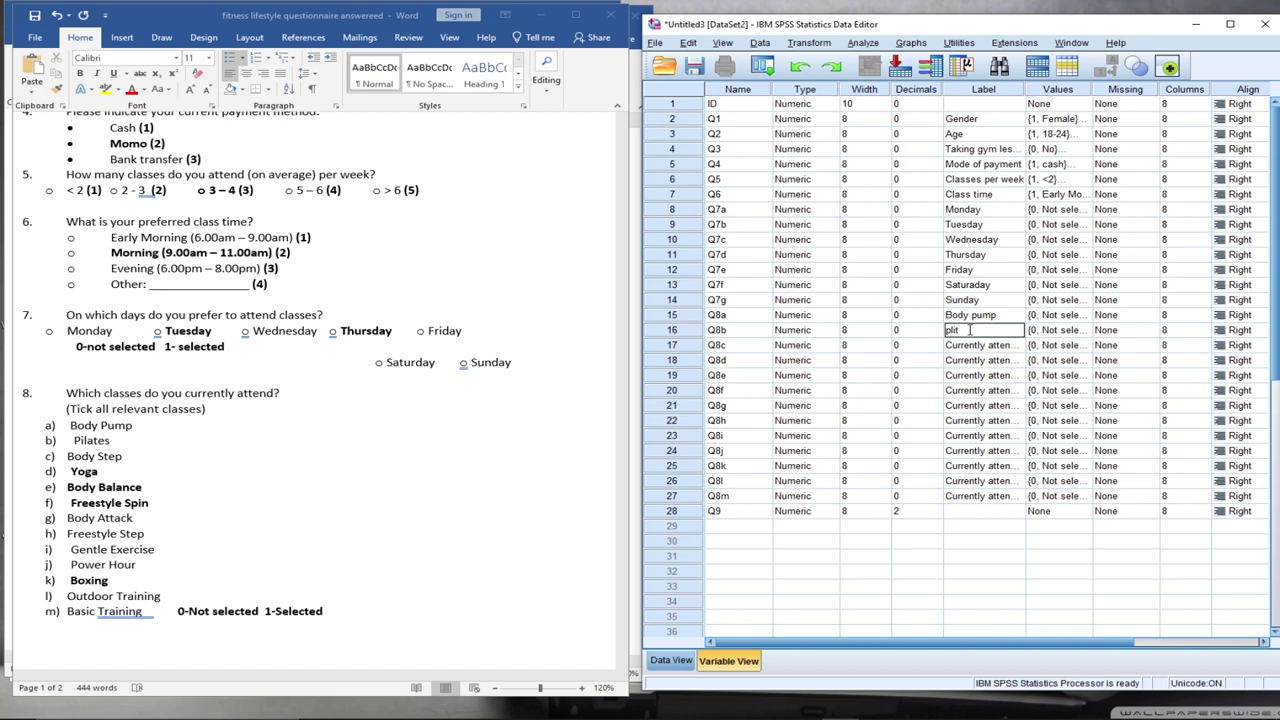
{"action": "type", "text": "lates"}
Replace the variable labels of Q8c and Q8d with body step and Yoga
{"action": "left_click", "coordinate": [972, 347]}
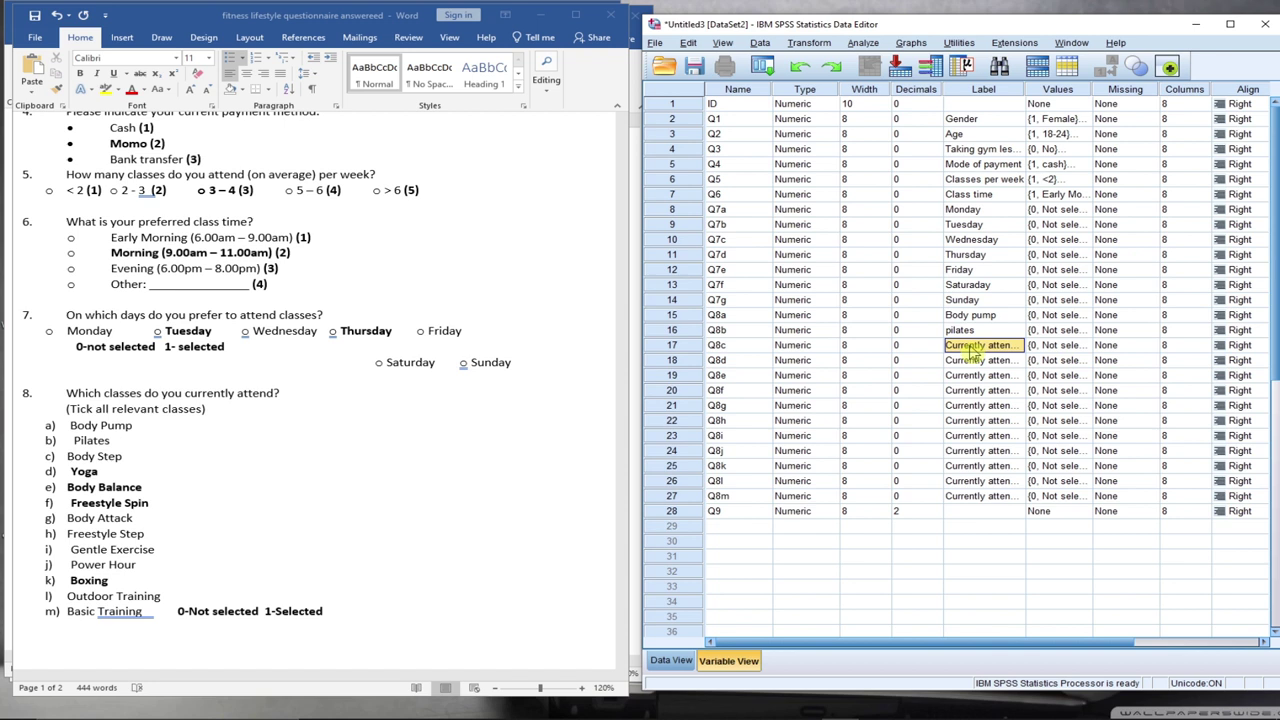
{"action": "type", "text": "body step"}
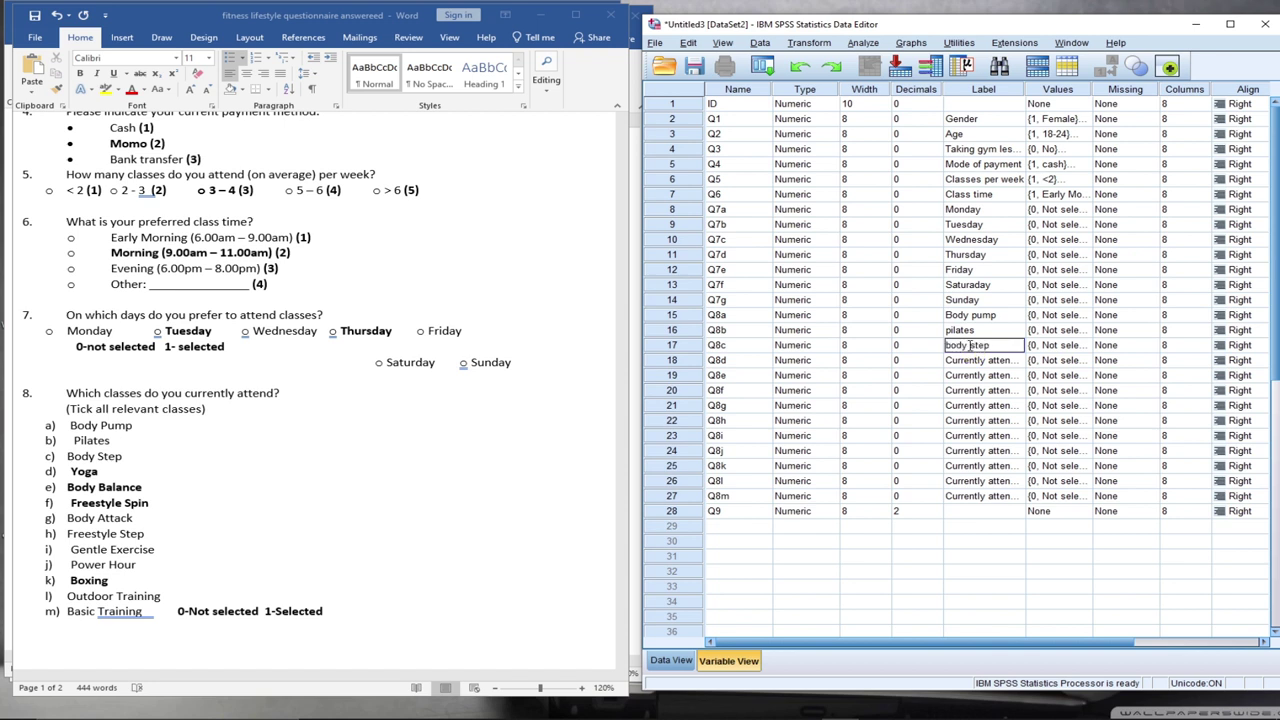
{"action": "left_click", "coordinate": [975, 363]}
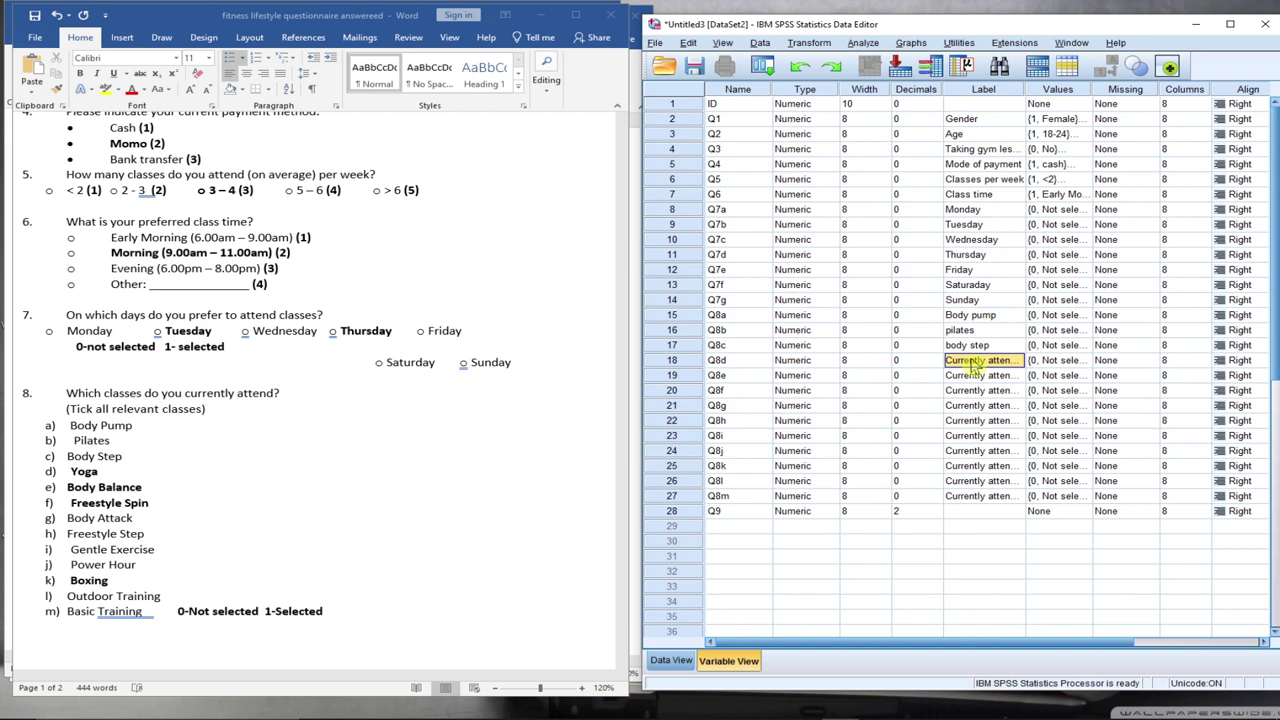
{"action": "type", "text": "Yoga"}
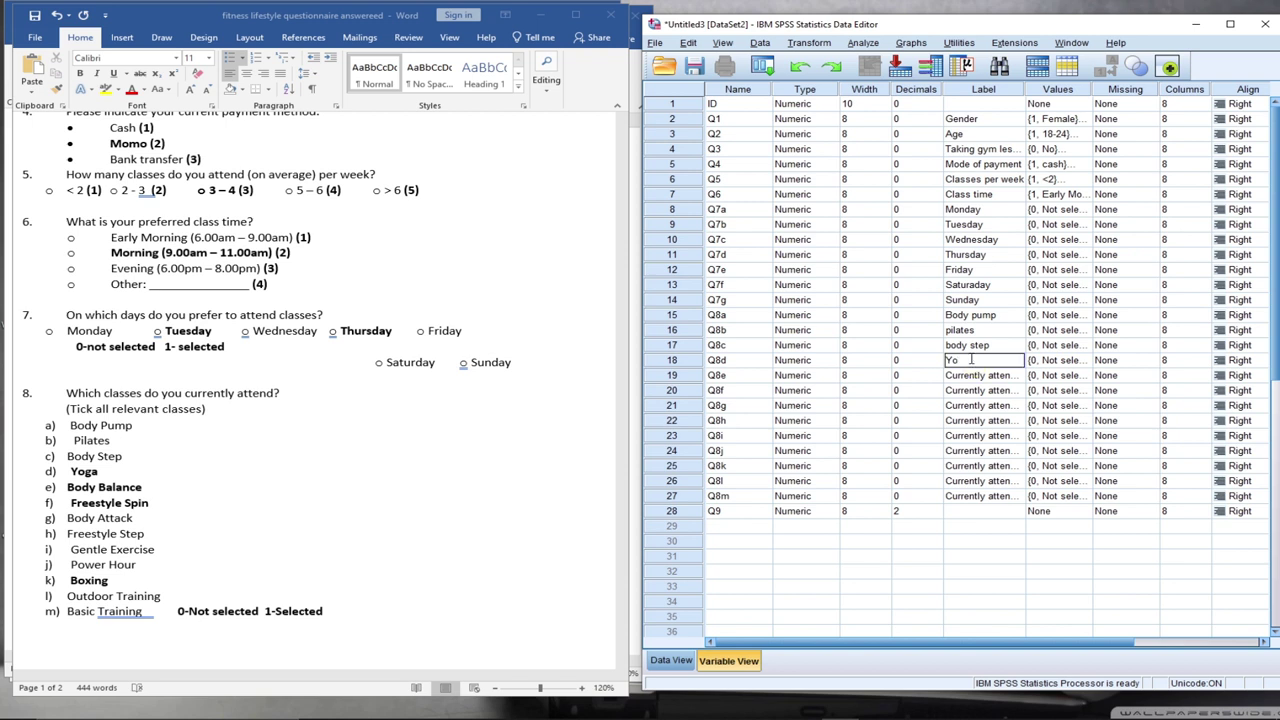
Replace the variable label of Q8e with Body balance, correcting the spelling to a single l
{"action": "left_click", "coordinate": [985, 376]}
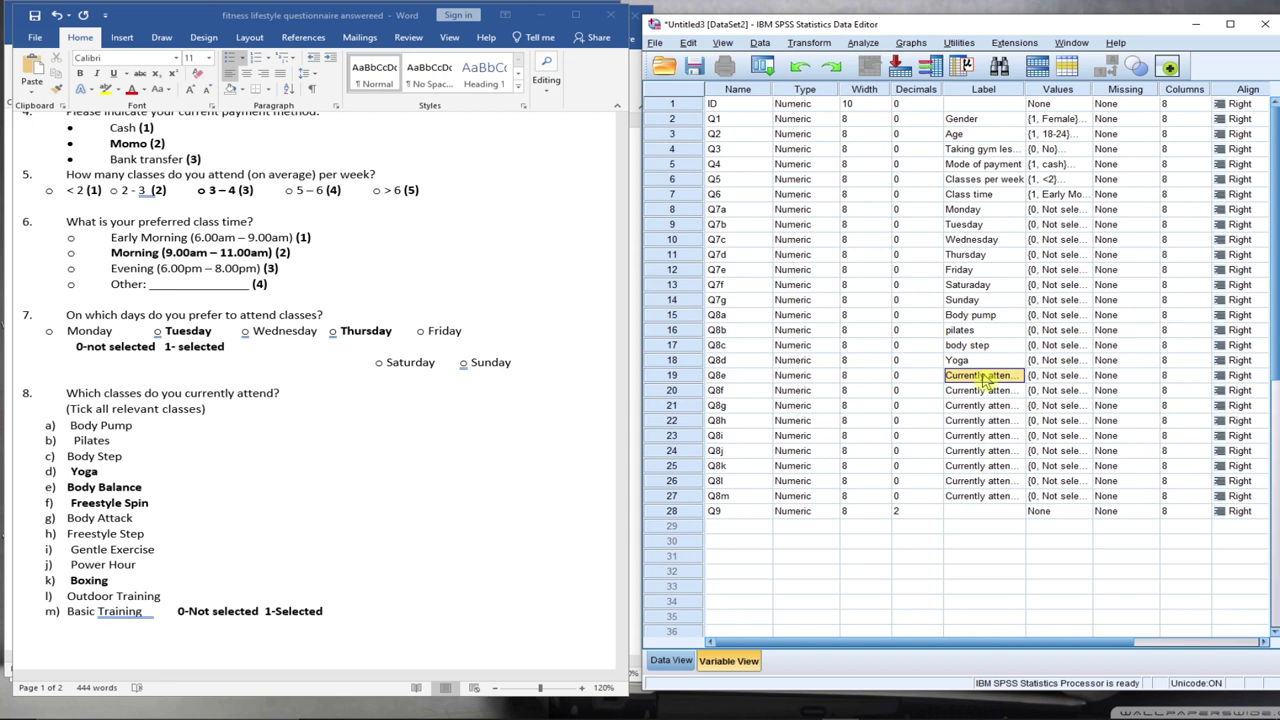
{"action": "type", "text": "Body"}
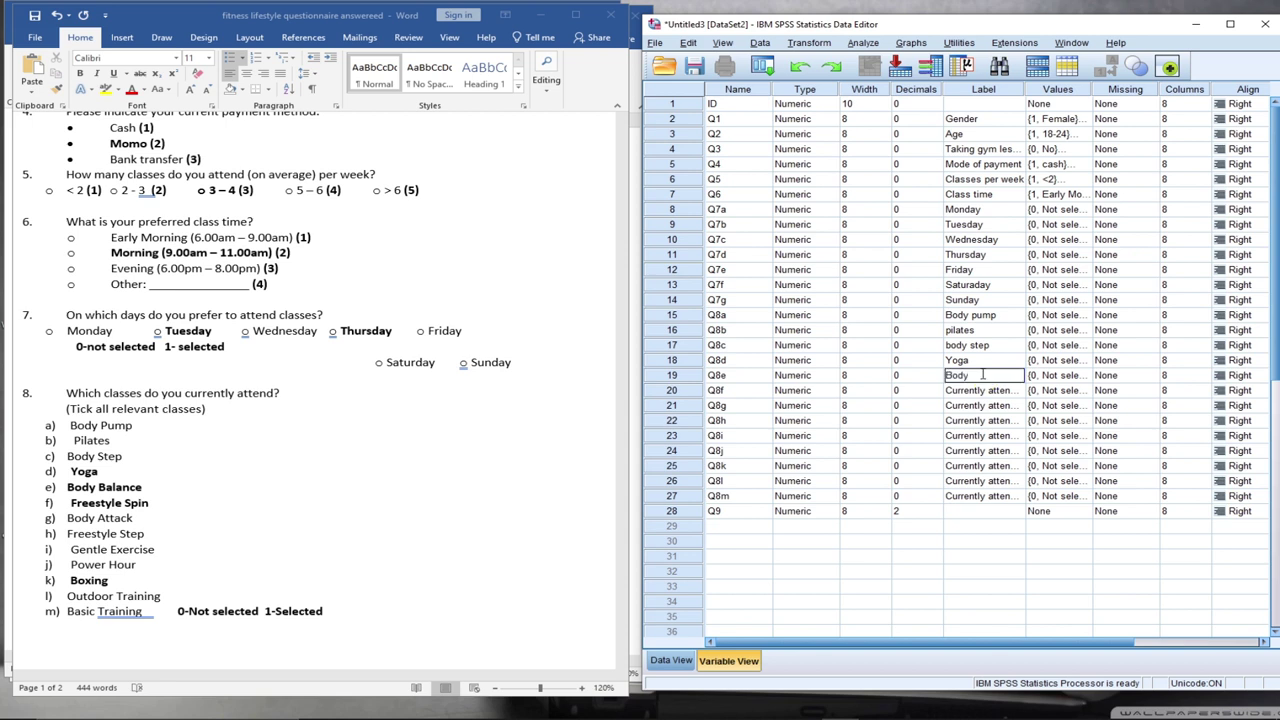
{"action": "type", "text": " ballance"}
{"action": "left_click", "coordinate": [985, 391]}
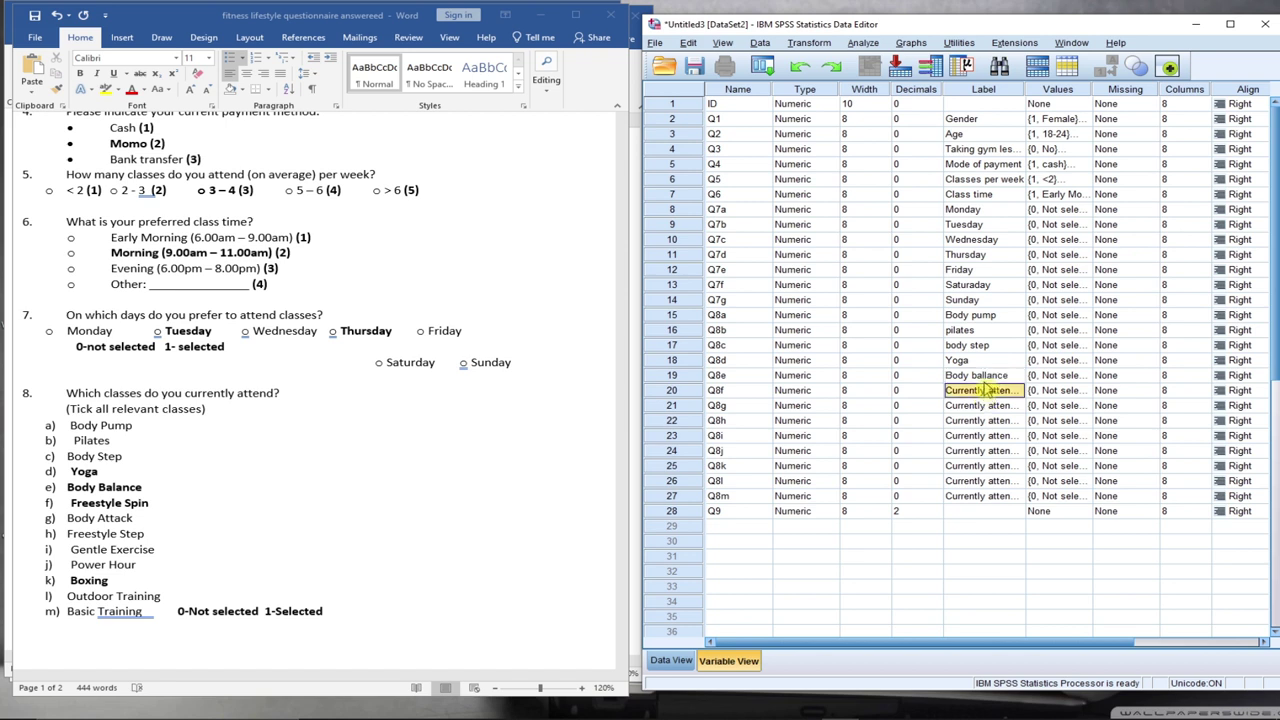
{"action": "left_click", "coordinate": [980, 375]}
{"action": "double_click", "coordinate": [985, 376]}
{"action": "key", "text": "BackSpace"}
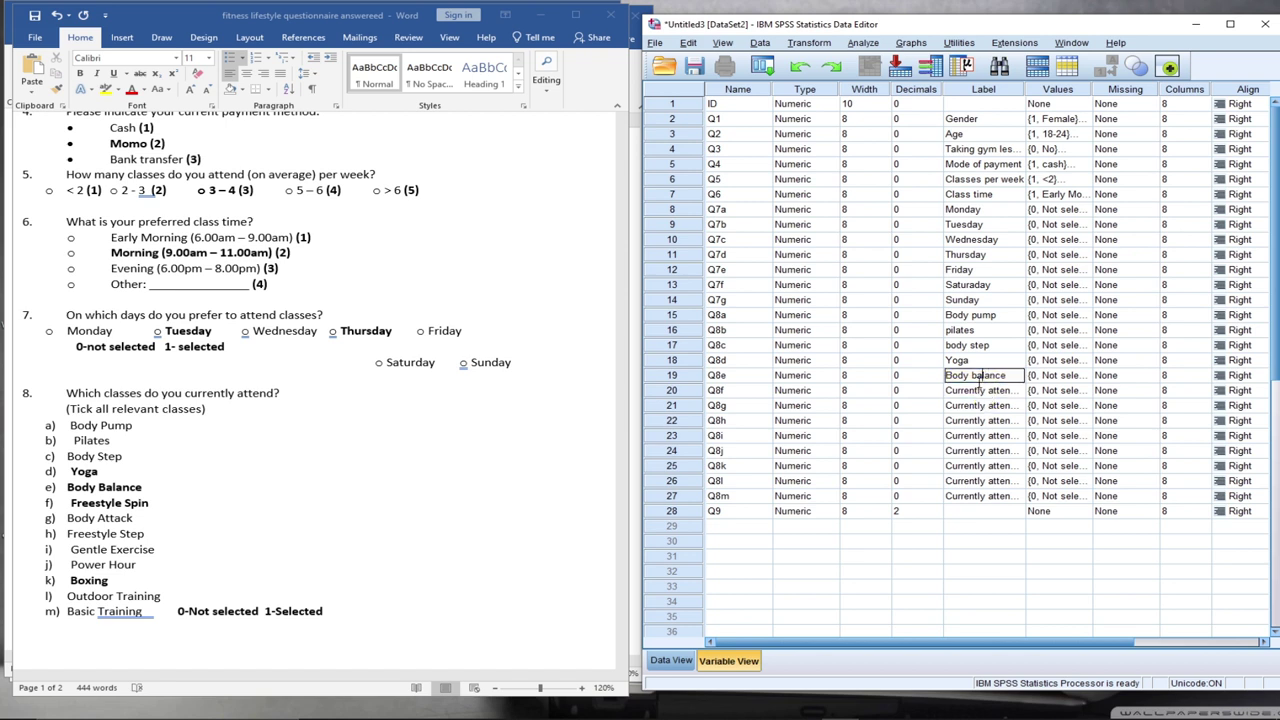
Label variable Q8f as "Freestyle spin" and variable Q8g as "body attack"
{"action": "left_click", "coordinate": [971, 392]}
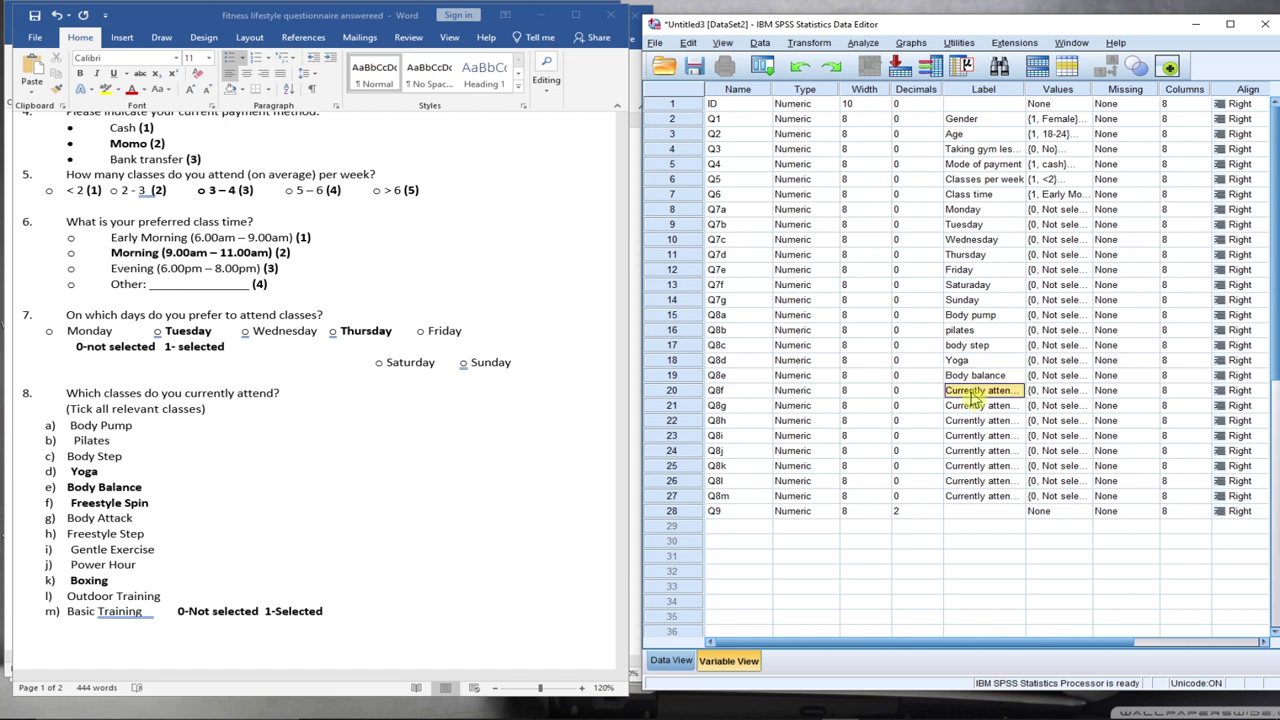
{"action": "type", "text": "Frees"}
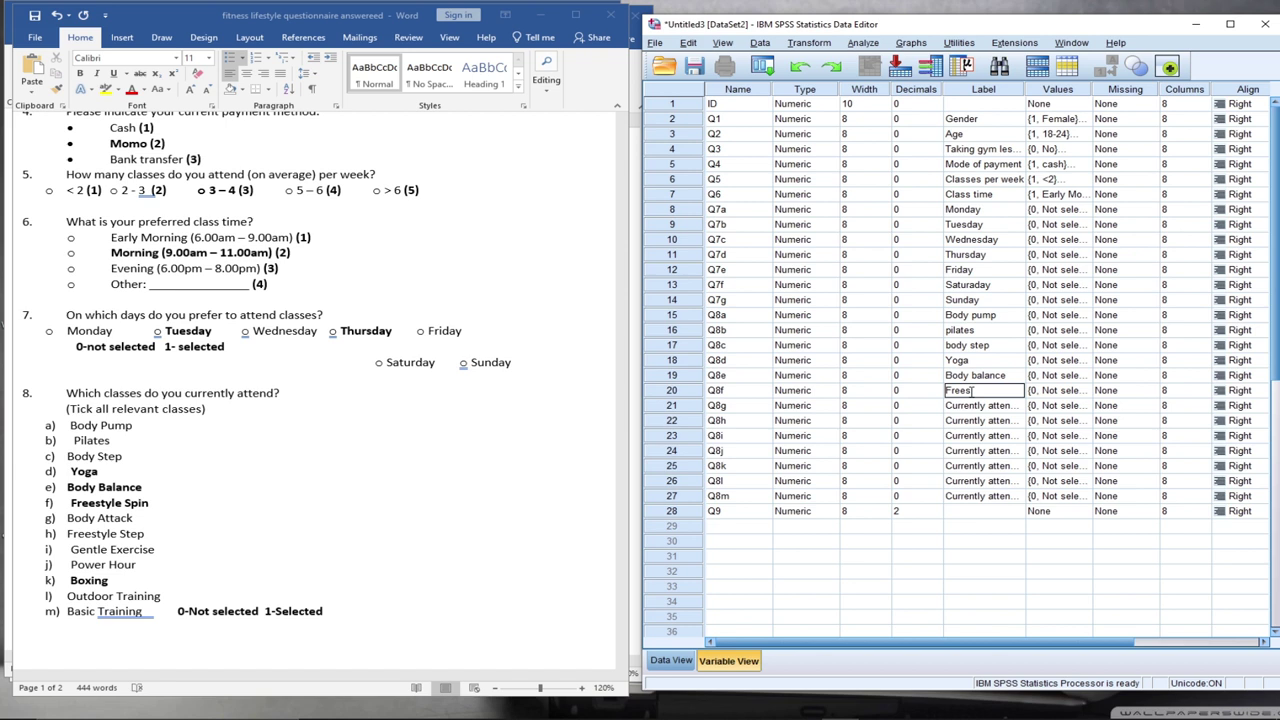
{"action": "type", "text": "tyle spin"}
{"action": "left_click", "coordinate": [975, 407]}
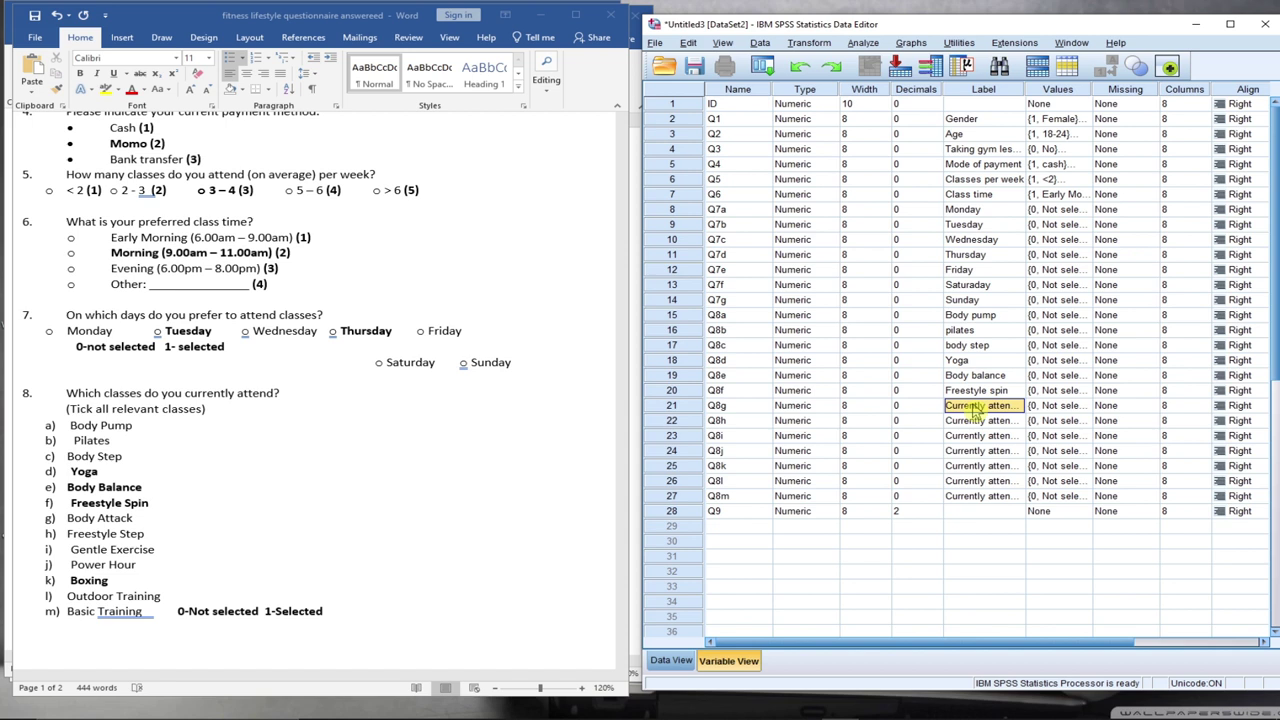
{"action": "type", "text": "body attack"}
Label variable Q8h as "freestyle step" and variable Q8i as "gentle exercise"
{"action": "left_click", "coordinate": [978, 421]}
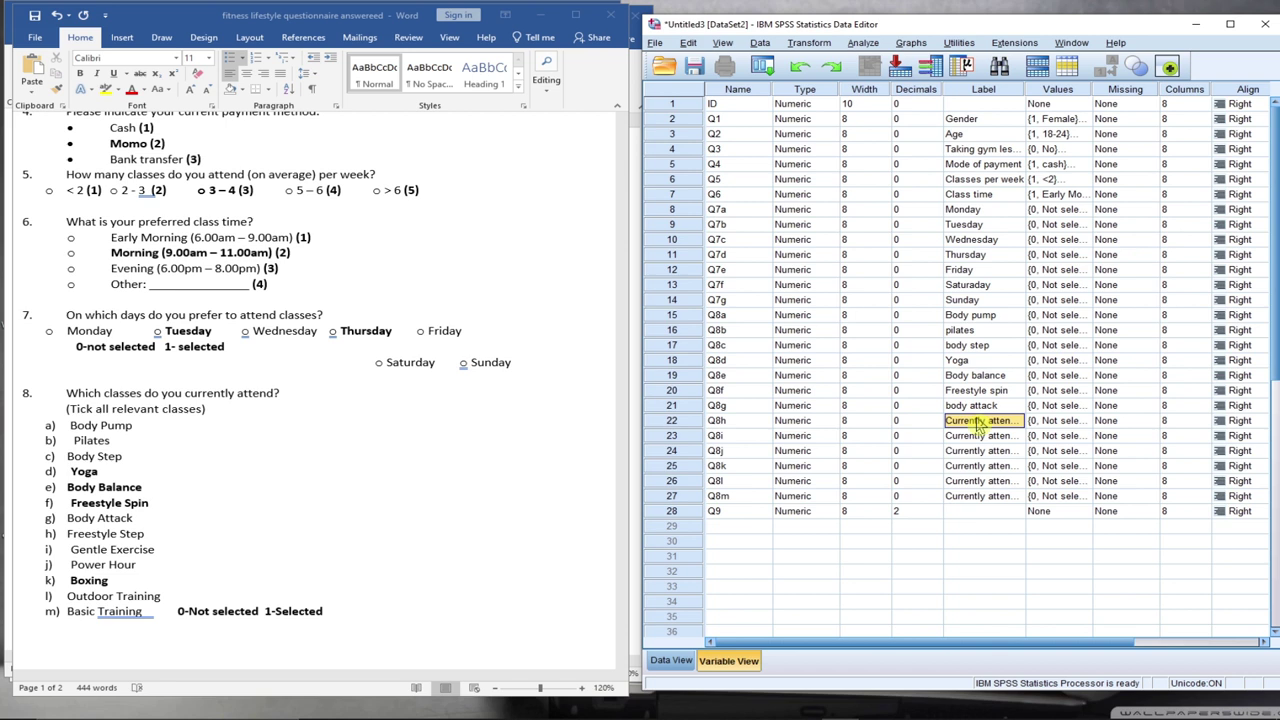
{"action": "type", "text": "free"}
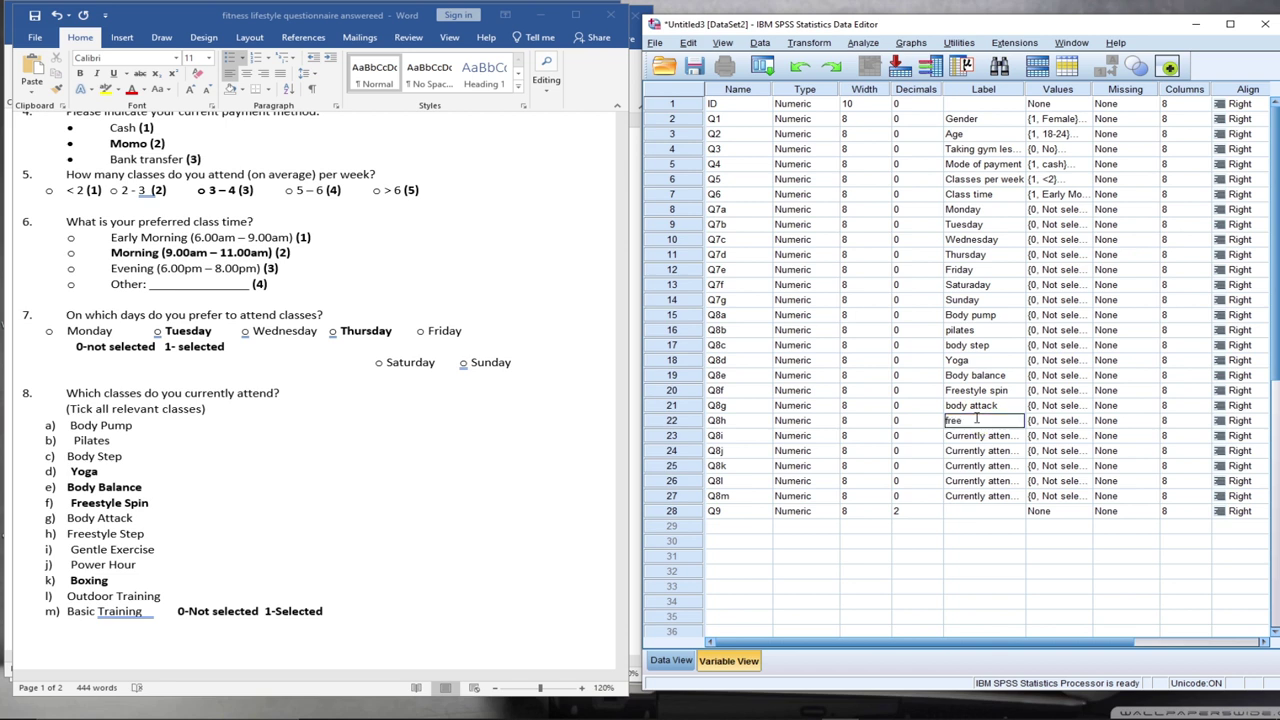
{"action": "type", "text": "style step"}
{"action": "left_click", "coordinate": [988, 438]}
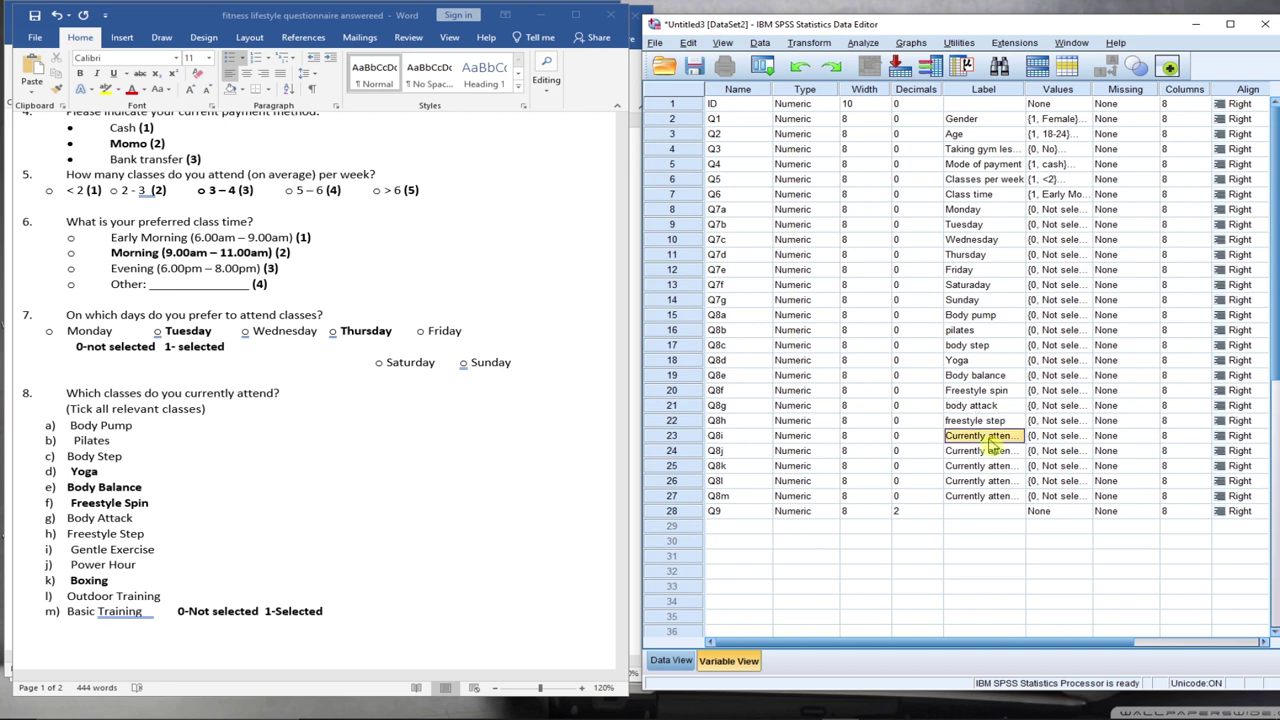
{"action": "type", "text": "gentle"}
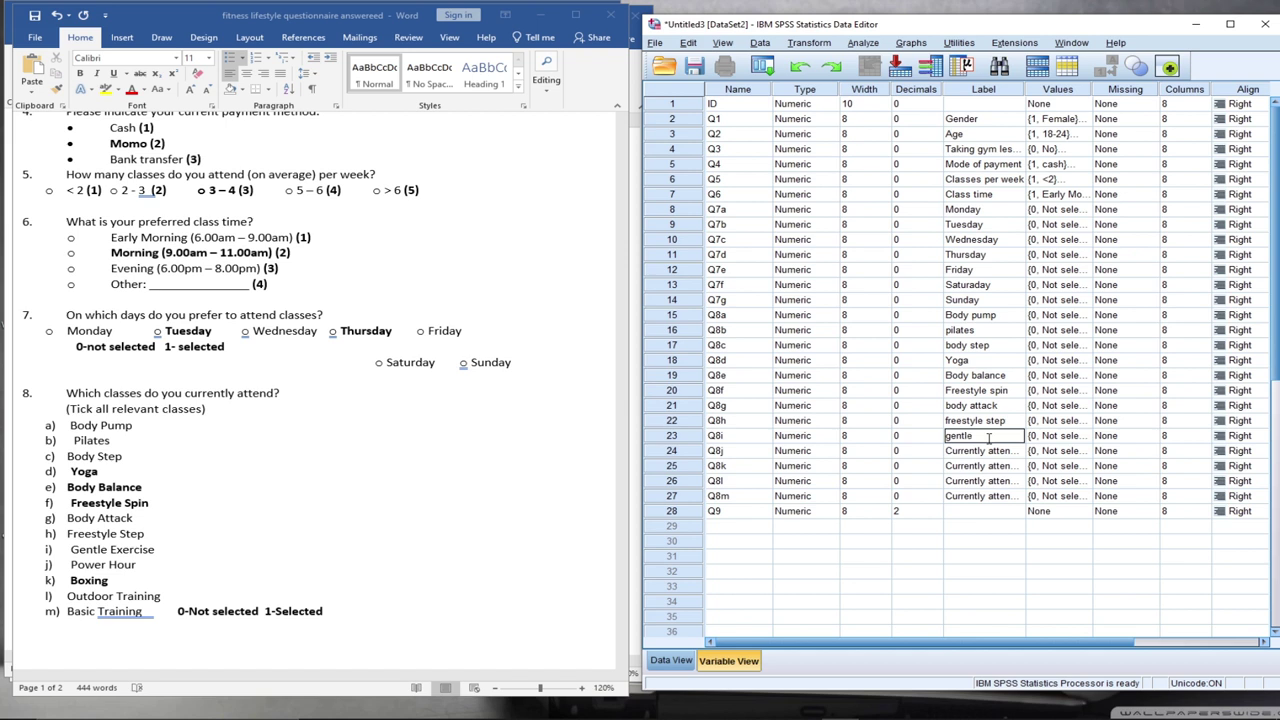
{"action": "type", "text": " exercise"}
Label variable Q8j as "power hour" and variable Q8k as "boxing"
{"action": "left_click", "coordinate": [980, 450]}
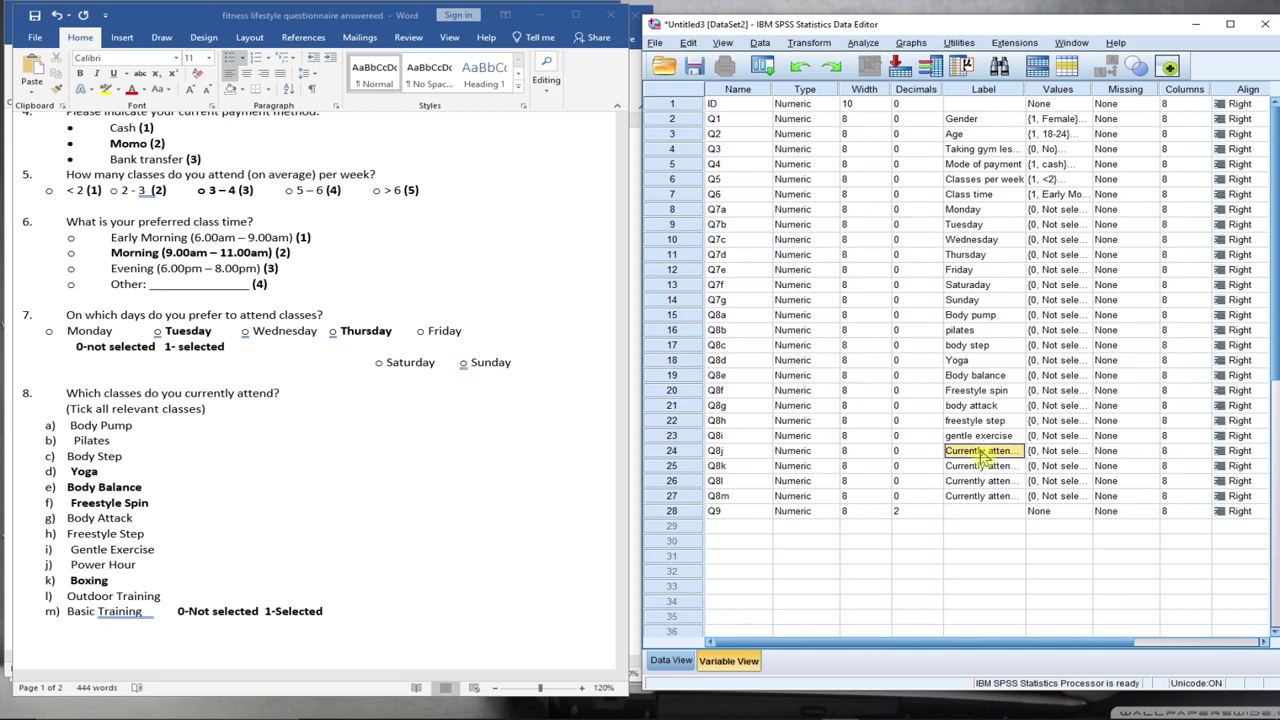
{"action": "type", "text": "poewr"}
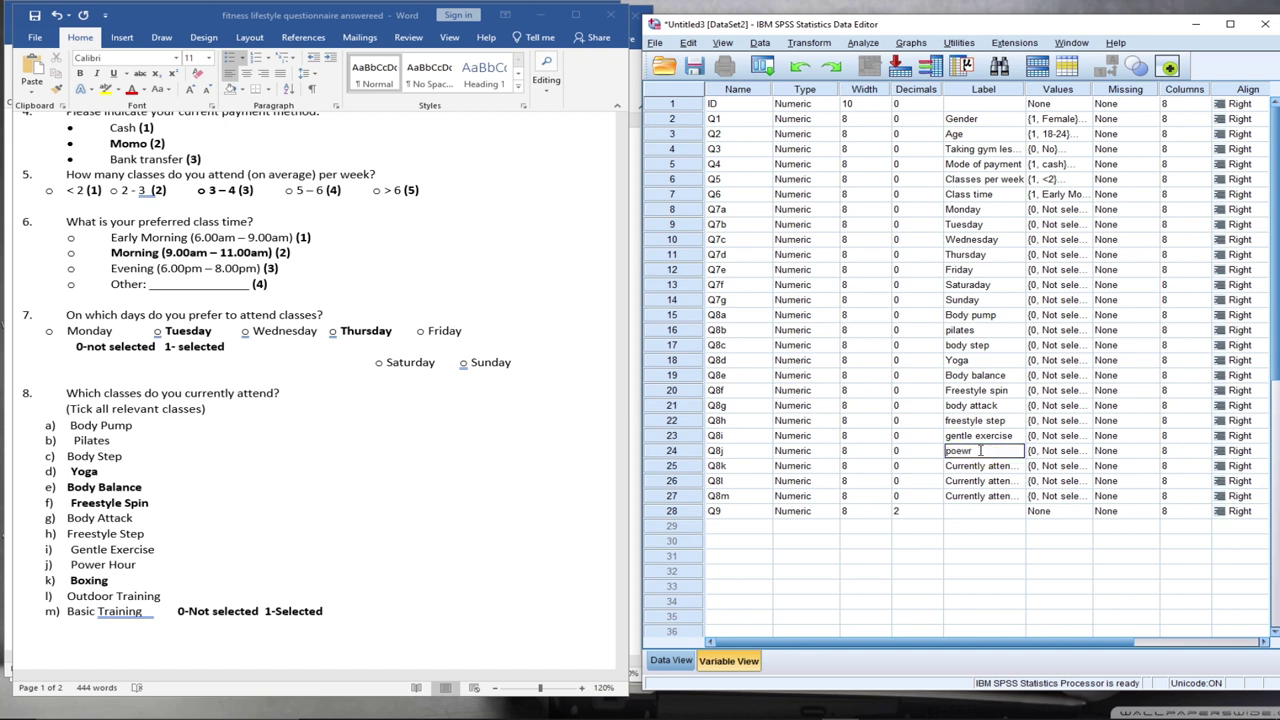
{"action": "key", "text": "BackSpace"}
{"action": "key", "text": "BackSpace"}
{"action": "key", "text": "BackSpace"}
{"action": "type", "text": "wer hour"}
{"action": "left_click", "coordinate": [993, 470]}
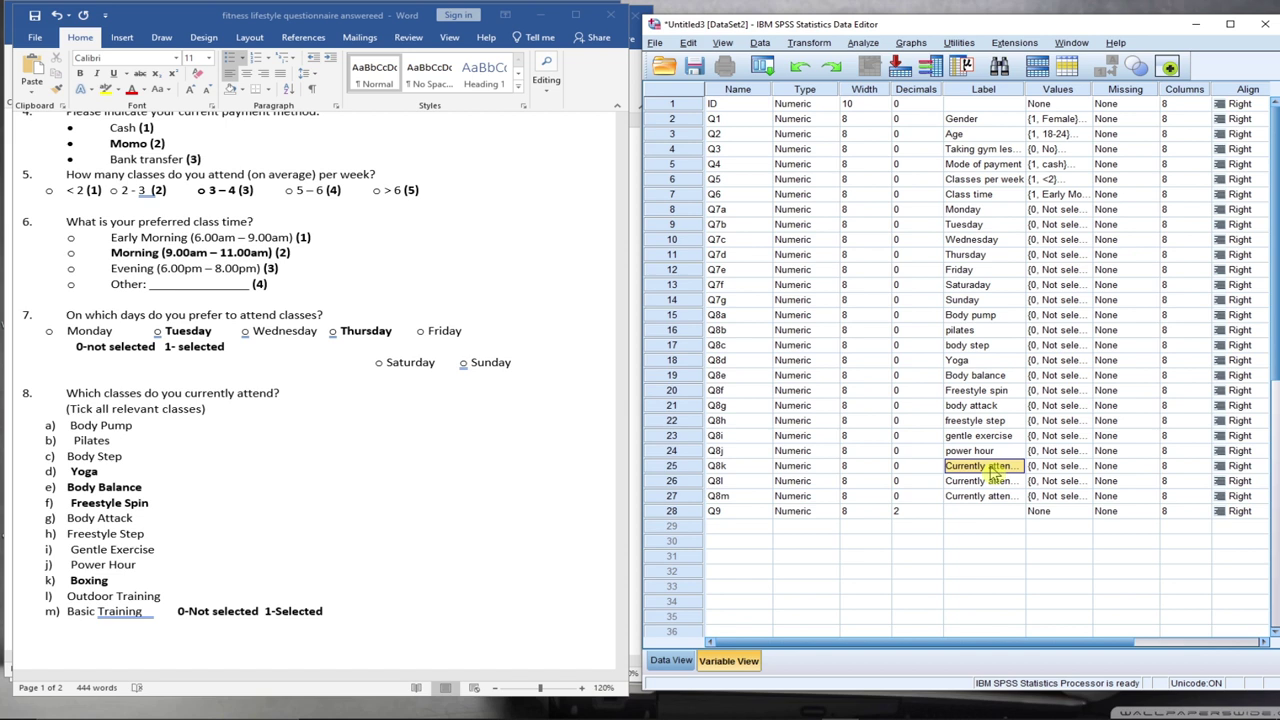
{"action": "type", "text": "boxing"}
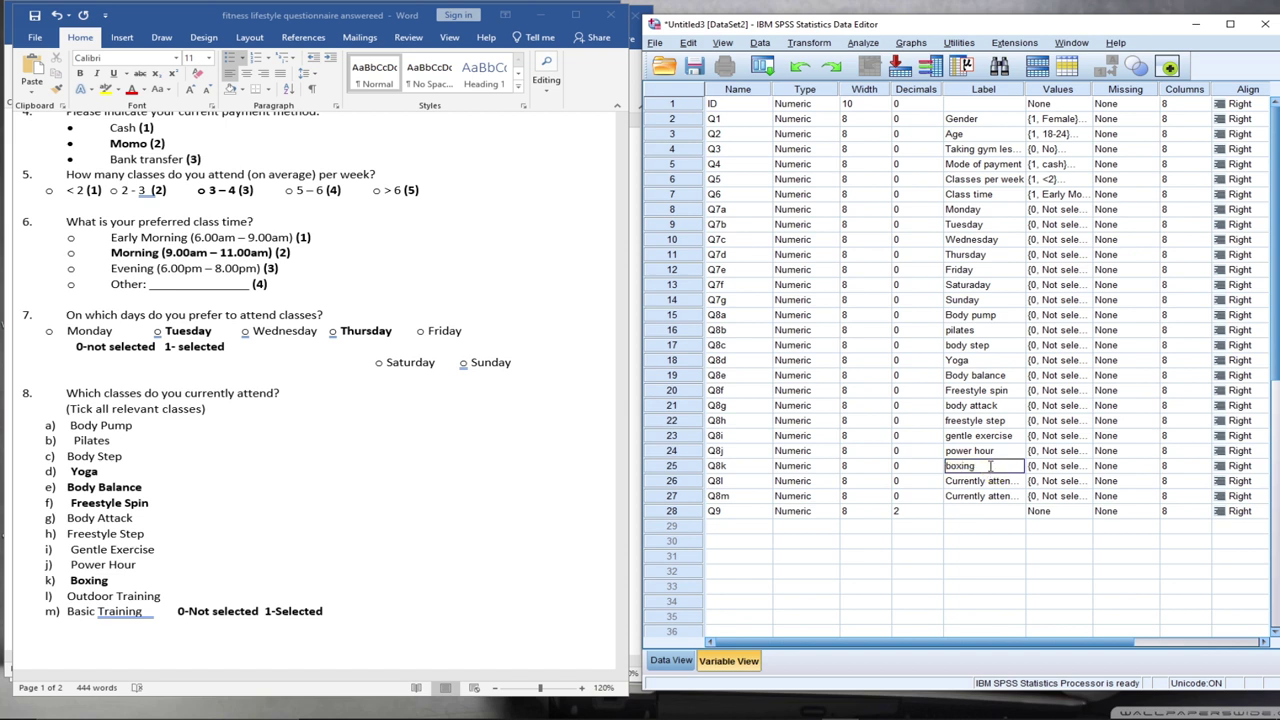
Label variable Q8l as "outdoor training" and variable Q8m as "basic training"
{"action": "left_click", "coordinate": [985, 484]}
{"action": "type", "text": "outd"}
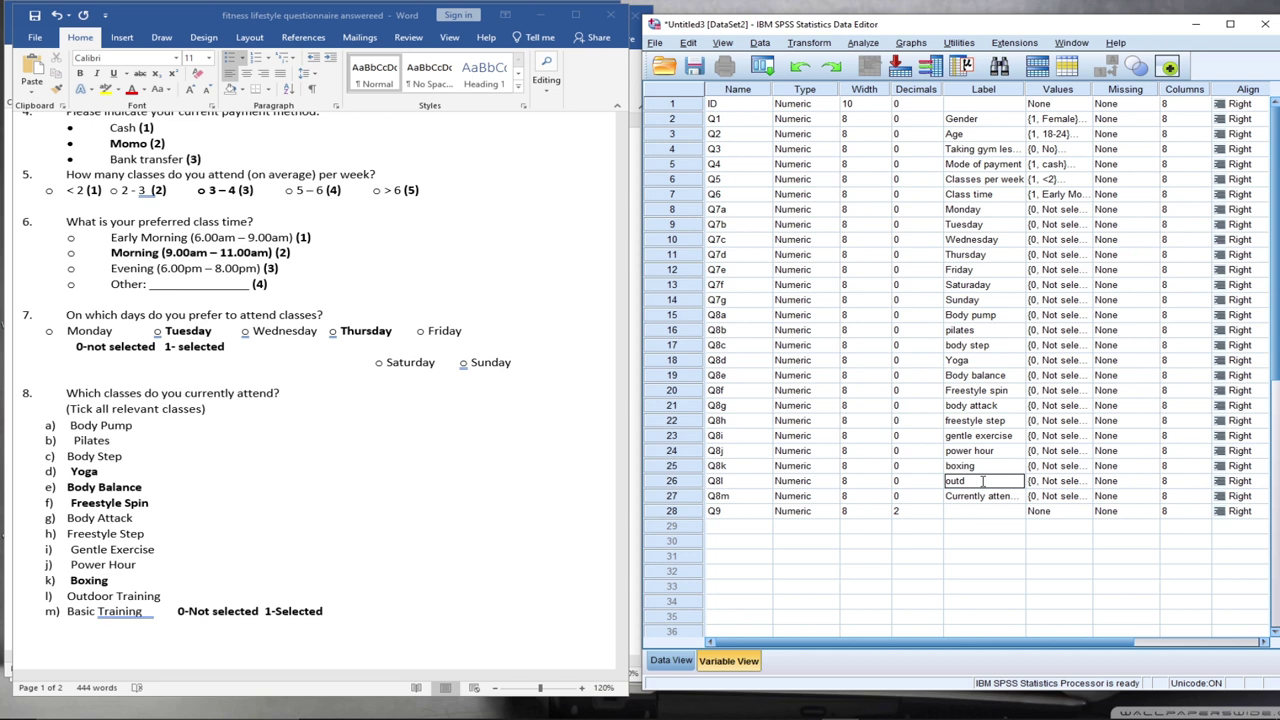
{"action": "type", "text": "oor training"}
{"action": "left_click", "coordinate": [997, 500]}
{"action": "type", "text": "basic t"}
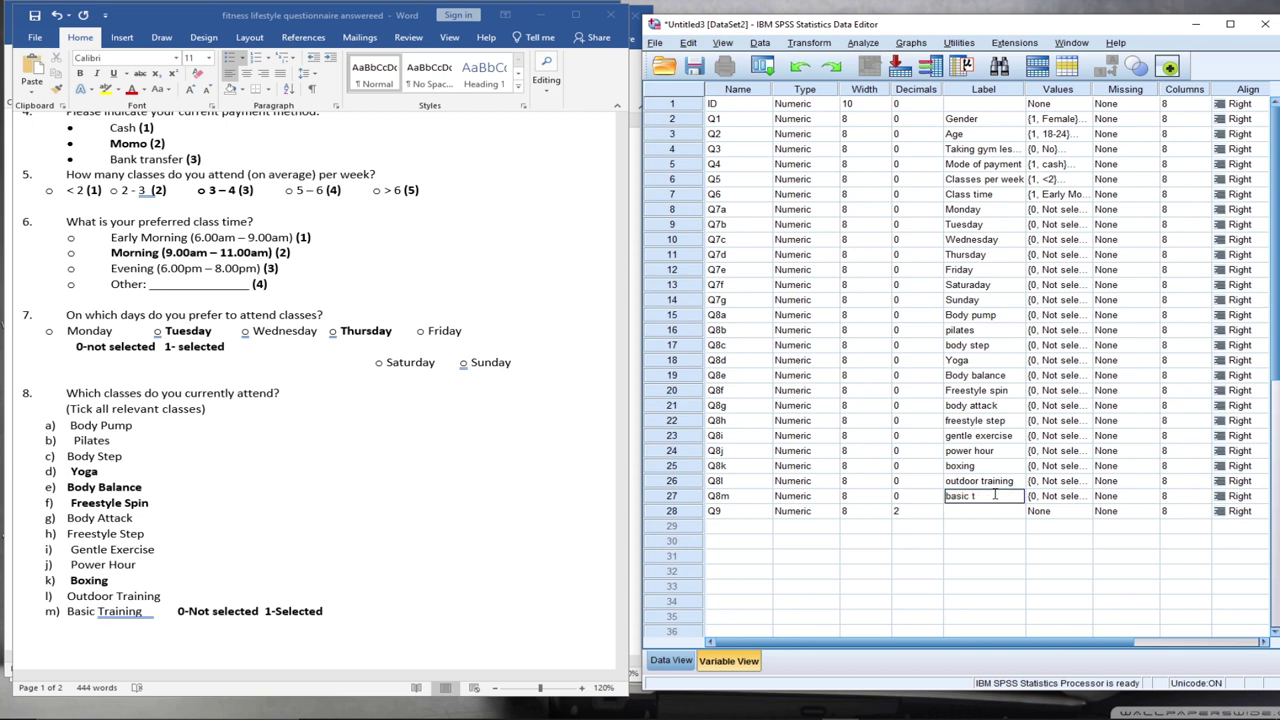
{"action": "type", "text": "raining"}
{"action": "left_click", "coordinate": [980, 515]}
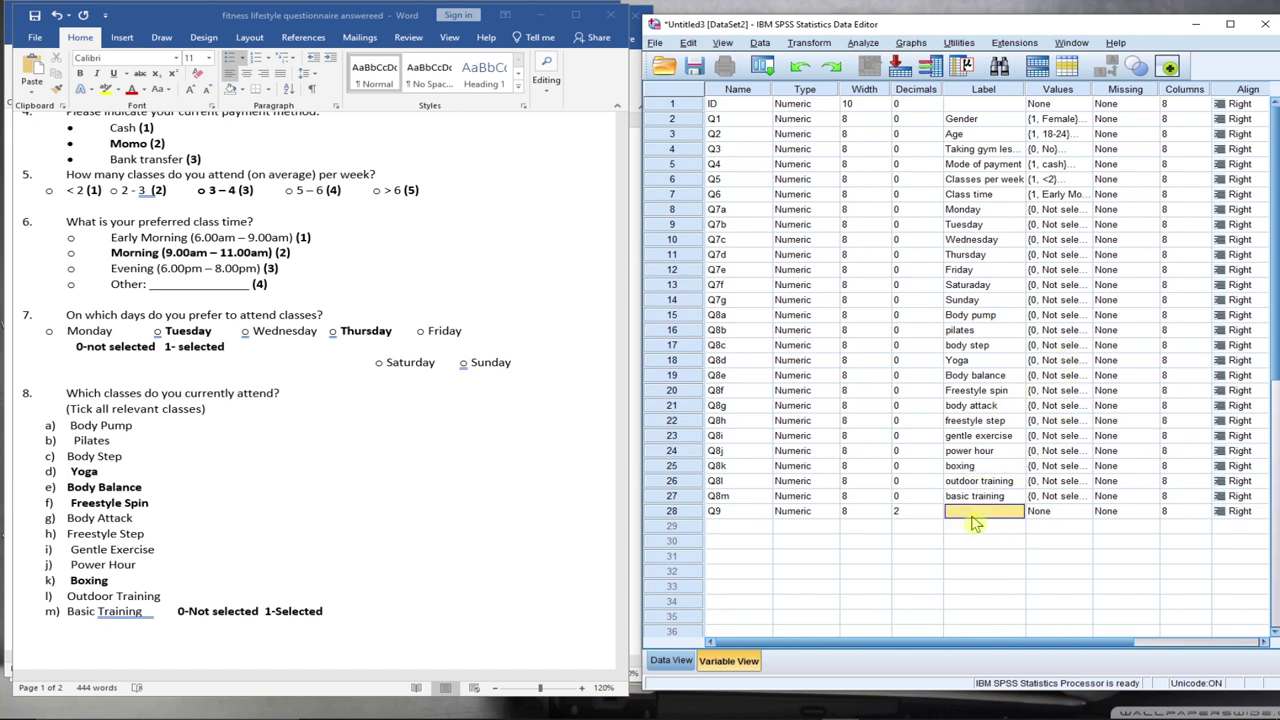
Consult question 9 in the questionnaire, rename variable Q9 to Q9a and set its decimals to 0
{"action": "scroll", "coordinate": [312, 500], "scroll_direction": "down", "scroll_amount": 5}
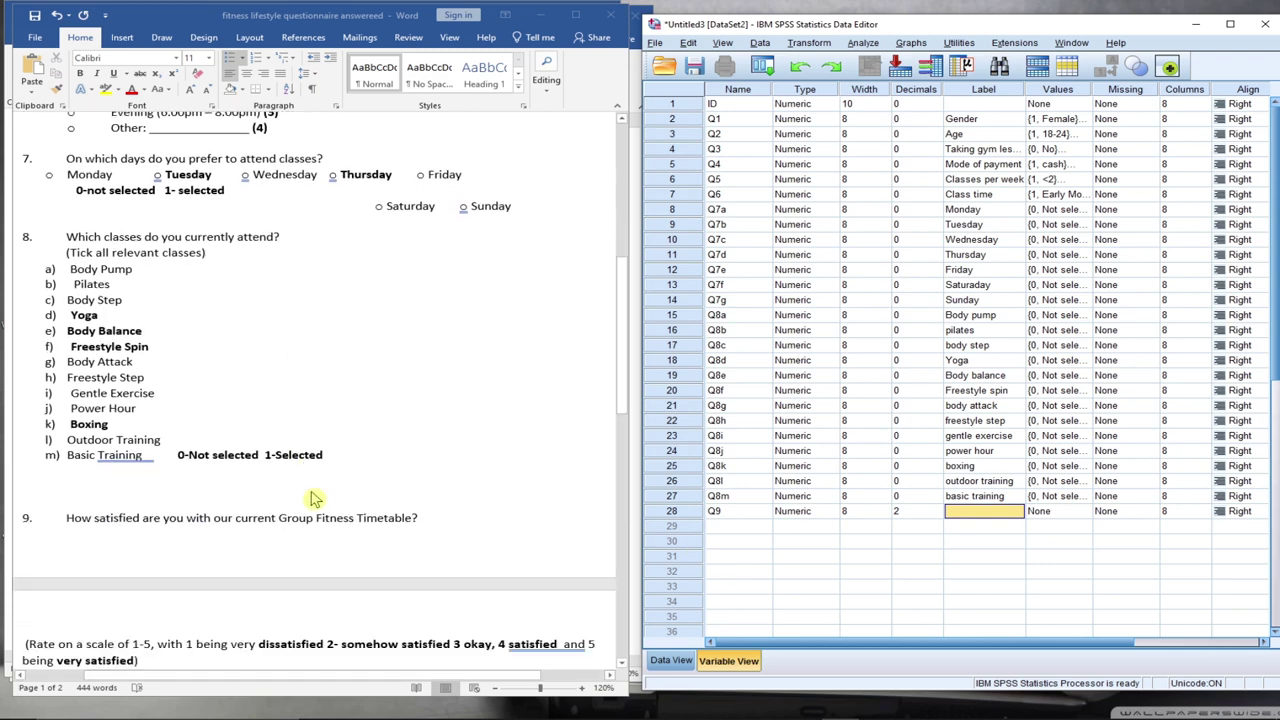
{"action": "scroll", "coordinate": [312, 497], "scroll_direction": "down", "scroll_amount": 4}
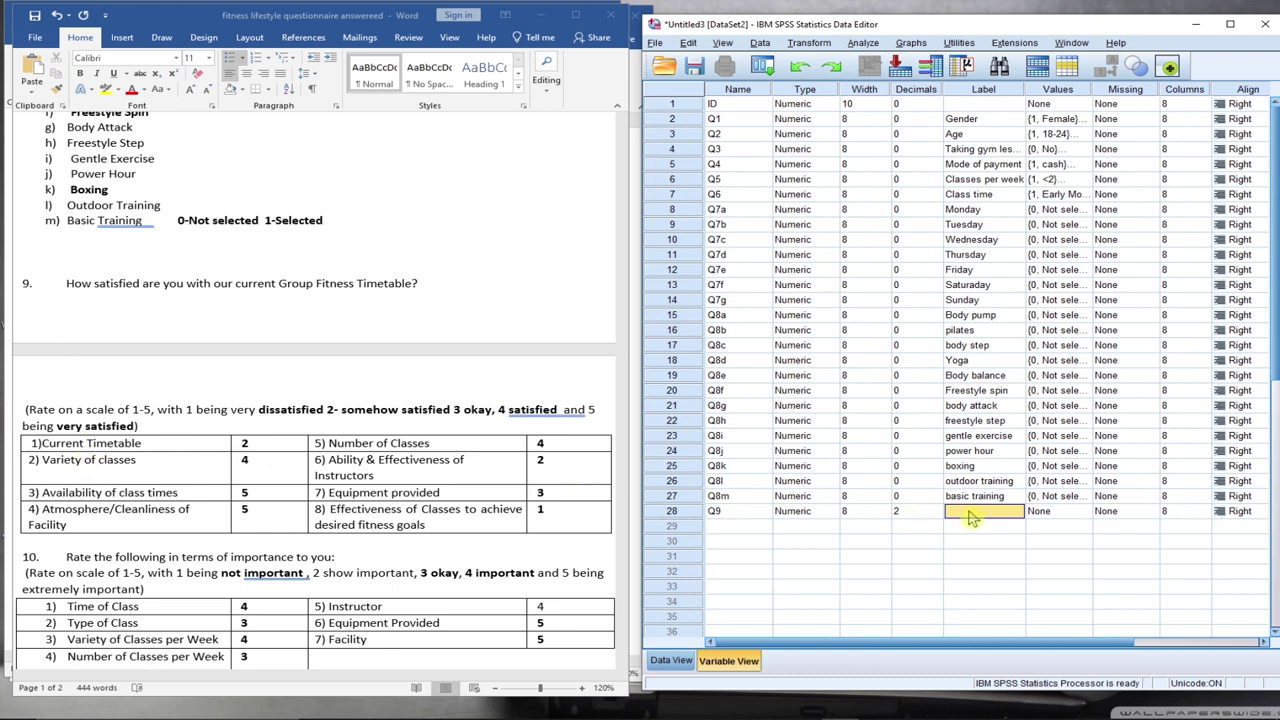
{"action": "double_click", "coordinate": [730, 512]}
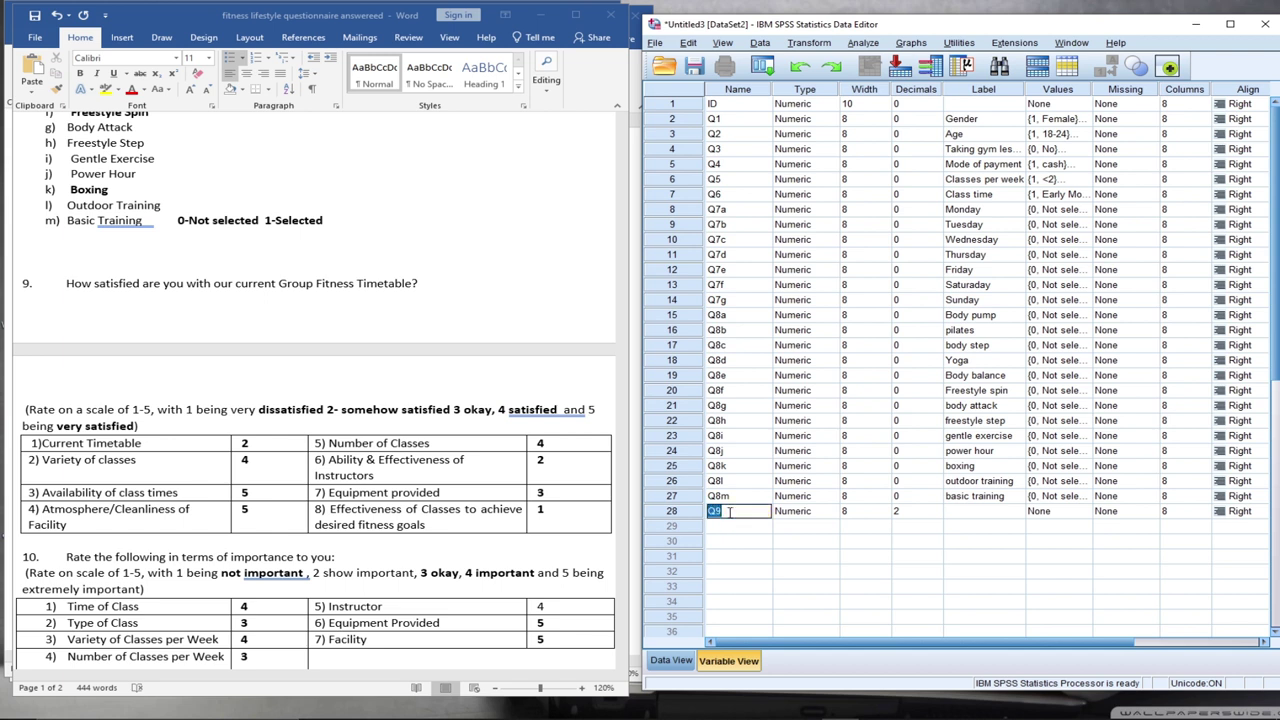
{"action": "left_click", "coordinate": [729, 512]}
{"action": "type", "text": "1"}
{"action": "key", "text": "BackSpace"}
{"action": "type", "text": "a"}
{"action": "left_click", "coordinate": [912, 511]}
{"action": "type", "text": "0"}
Label variable Q9a as "Current timetable"
{"action": "left_click", "coordinate": [985, 515]}
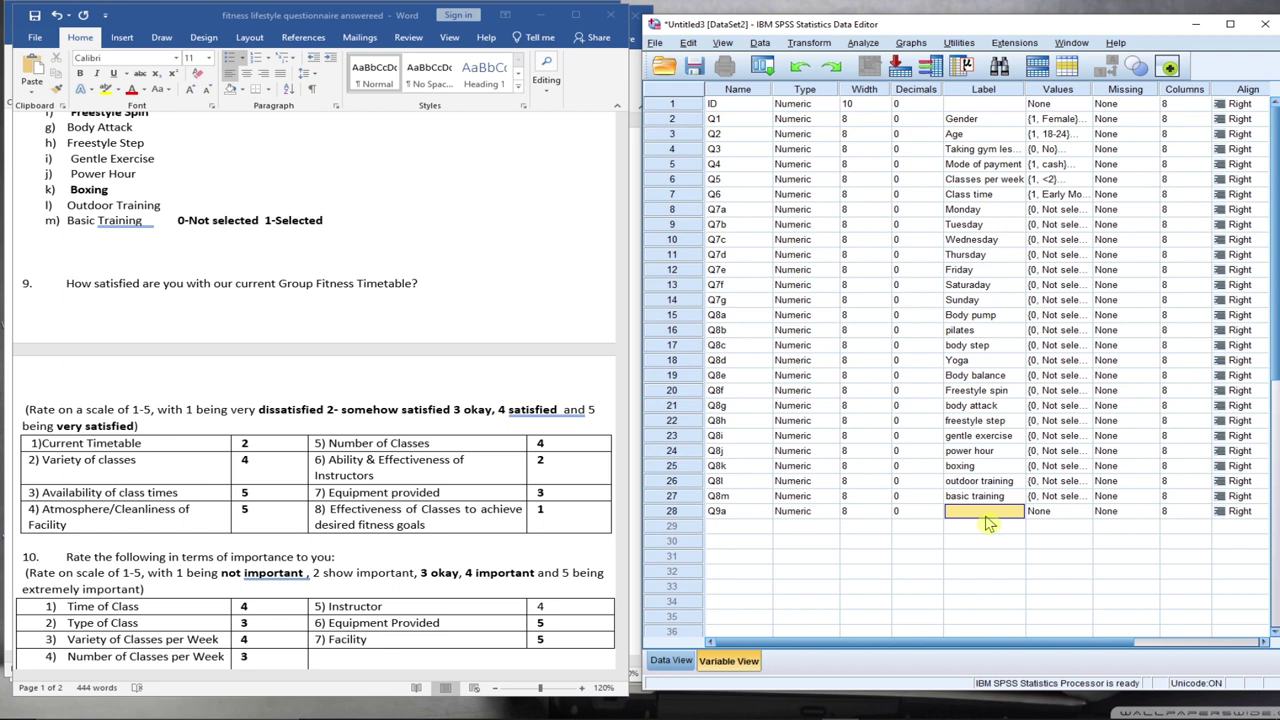
{"action": "type", "text": "C"}
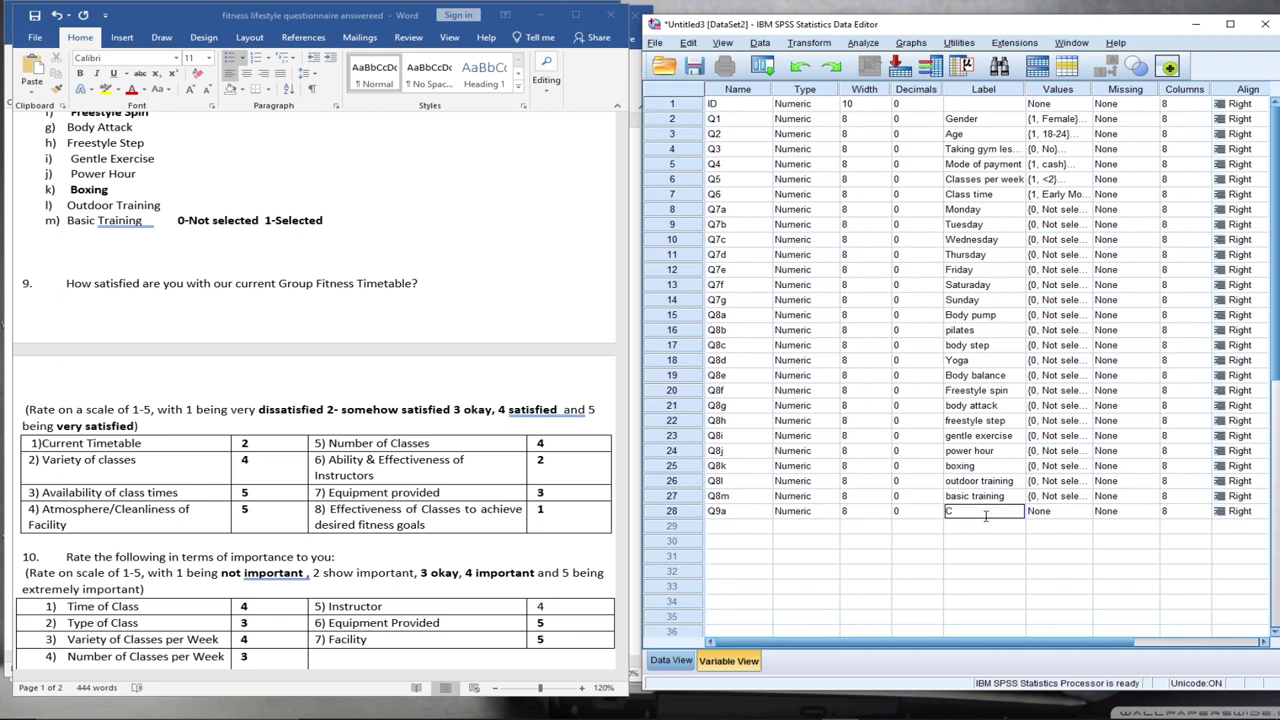
{"action": "type", "text": "urrent timeetable"}
{"action": "left_click", "coordinate": [986, 530]}
{"action": "left_click", "coordinate": [985, 513]}
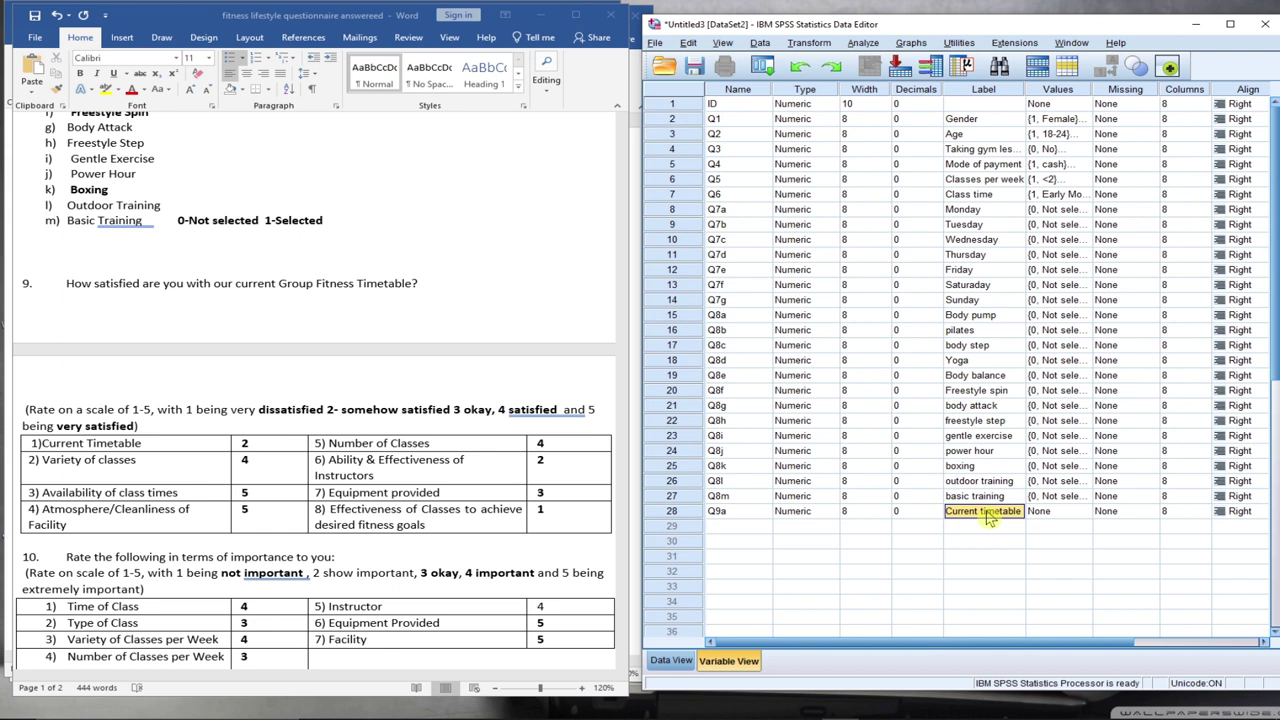
Open the value labels of Q9a and add value 1 as "Dissatisfied"
{"action": "left_click", "coordinate": [1065, 511]}
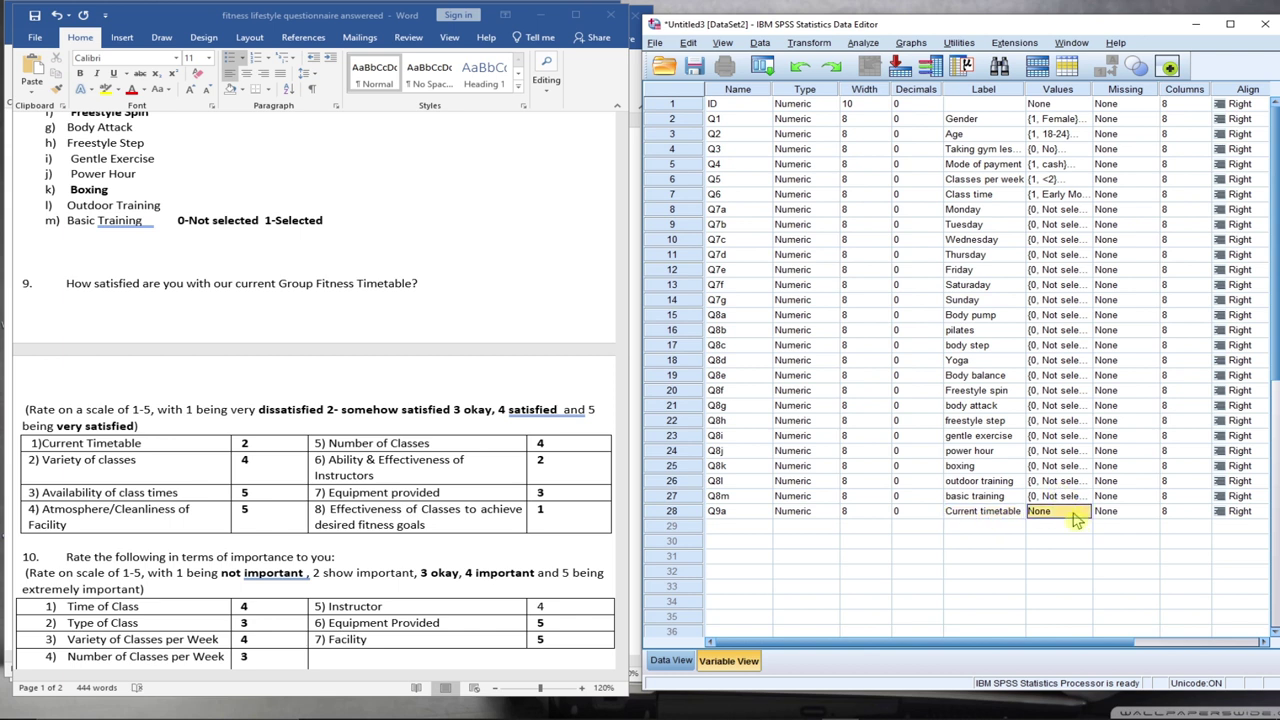
{"action": "left_click", "coordinate": [1083, 512]}
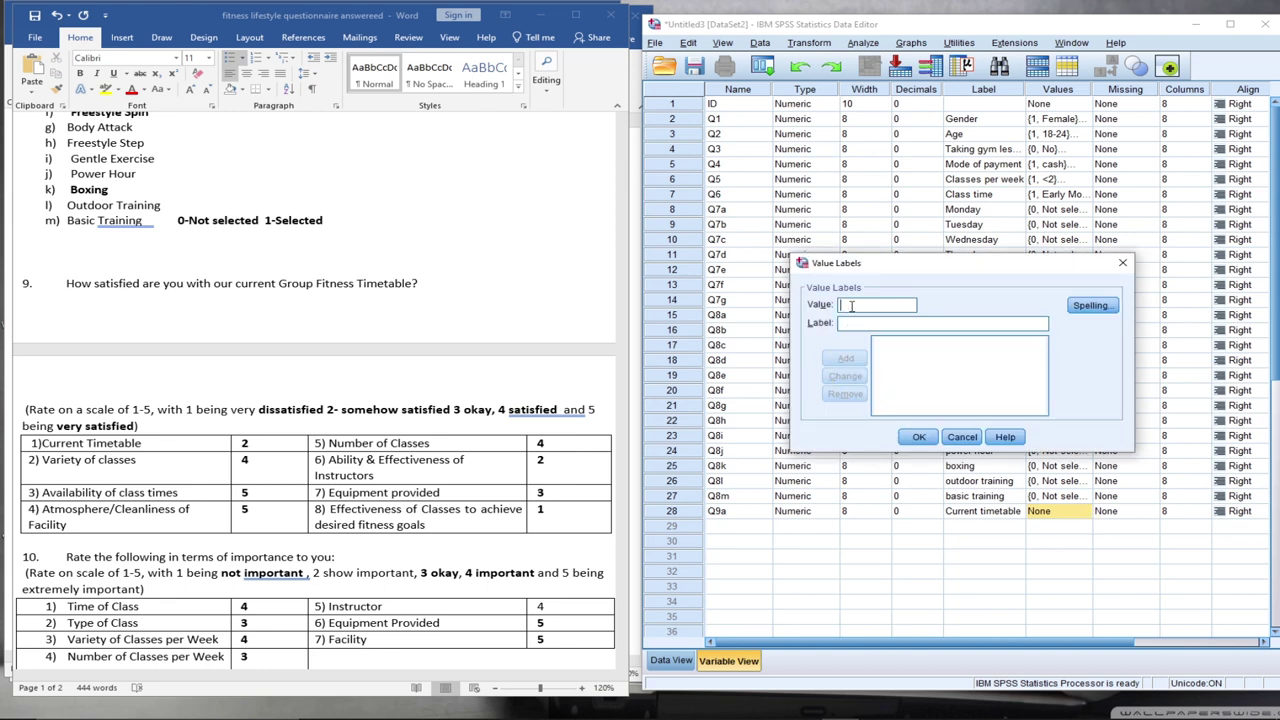
{"action": "type", "text": "1"}
{"action": "left_click", "coordinate": [845, 323]}
{"action": "type", "text": "Dis"}
{"action": "type", "text": "a"}
{"action": "type", "text": "ati"}
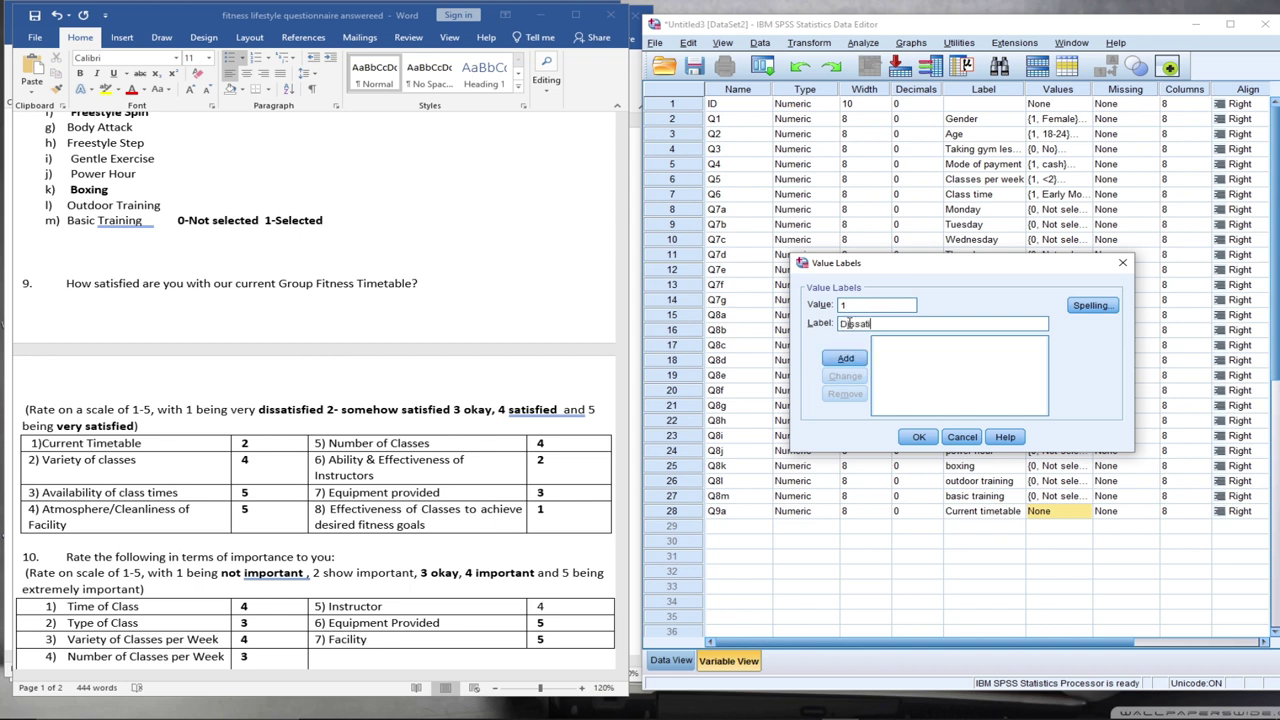
{"action": "type", "text": "sfied"}
{"action": "left_click", "coordinate": [845, 360]}
Add value 2 as "Somehow satisfied" to the value labels of Q9a
{"action": "left_click", "coordinate": [850, 306]}
{"action": "type", "text": "2"}
{"action": "left_click", "coordinate": [856, 323]}
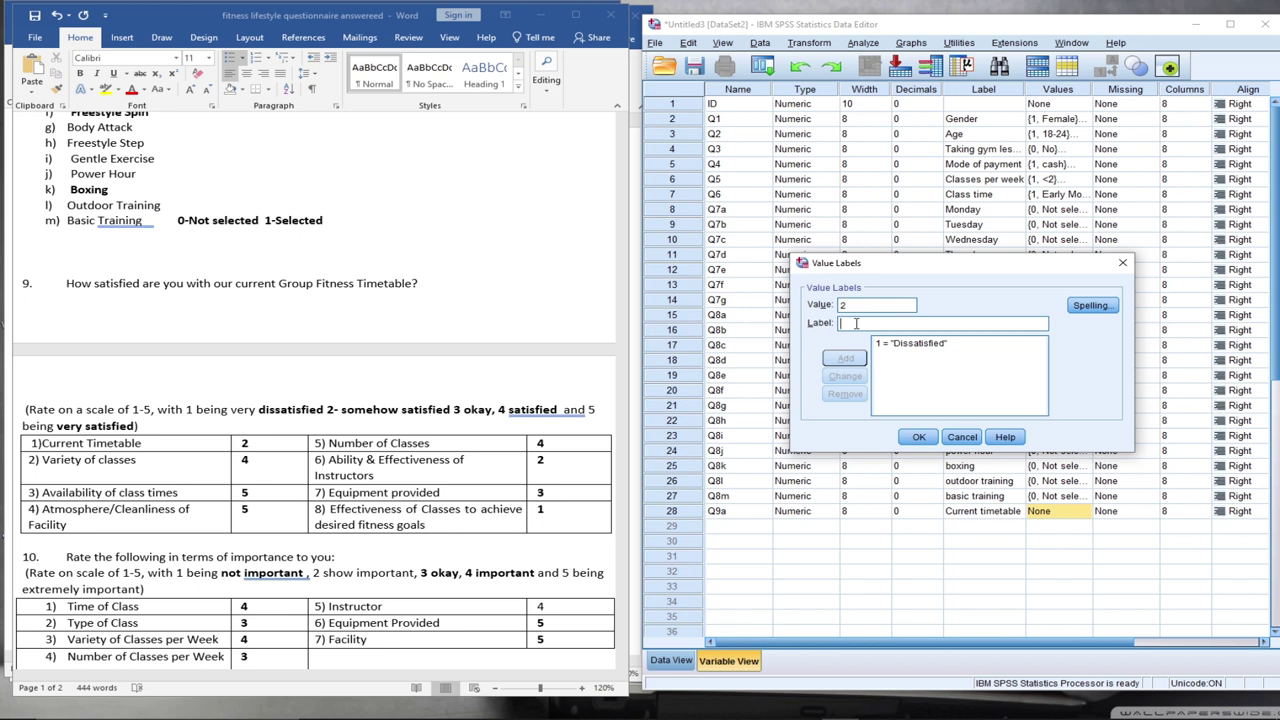
{"action": "type", "text": "Som"}
{"action": "type", "text": "ehowe"}
{"action": "type", "text": "ver"}
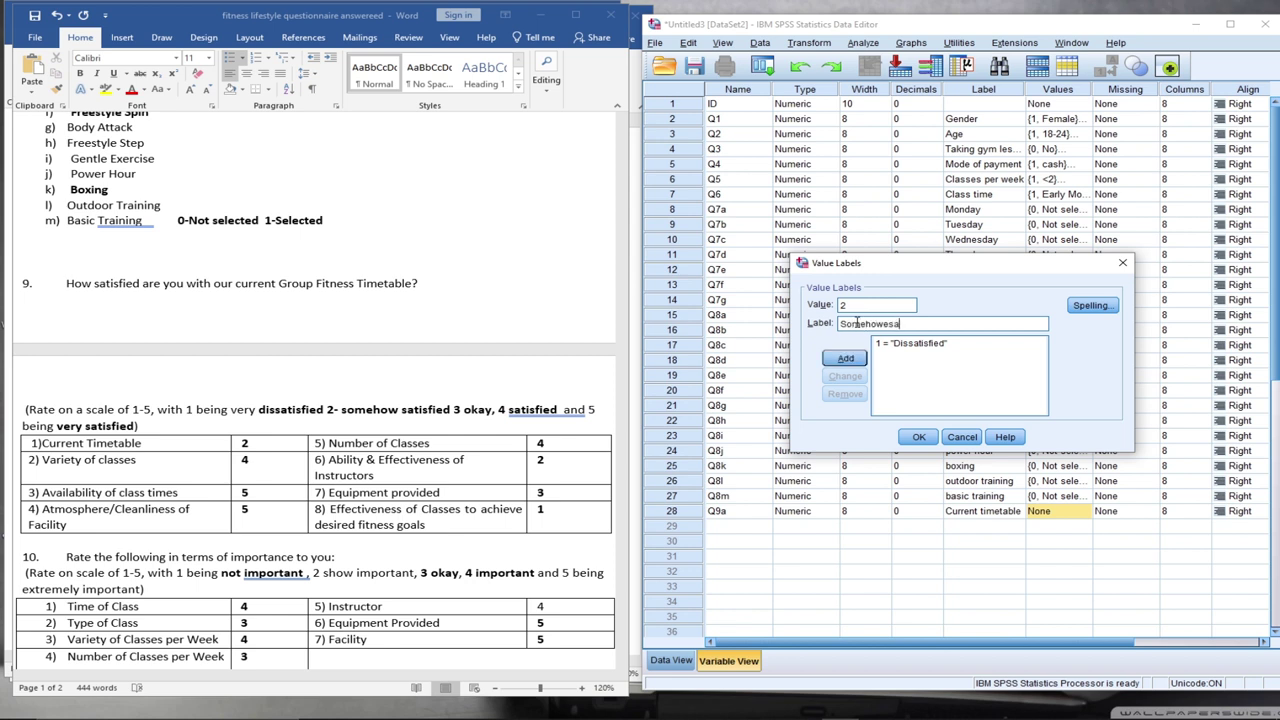
{"action": "key", "text": "BackSpace"}
{"action": "key", "text": "BackSpace"}
{"action": "key", "text": "BackSpace"}
{"action": "key", "text": "BackSpace"}
{"action": "type", "text": "satisfied"}
{"action": "left_click", "coordinate": [845, 358]}
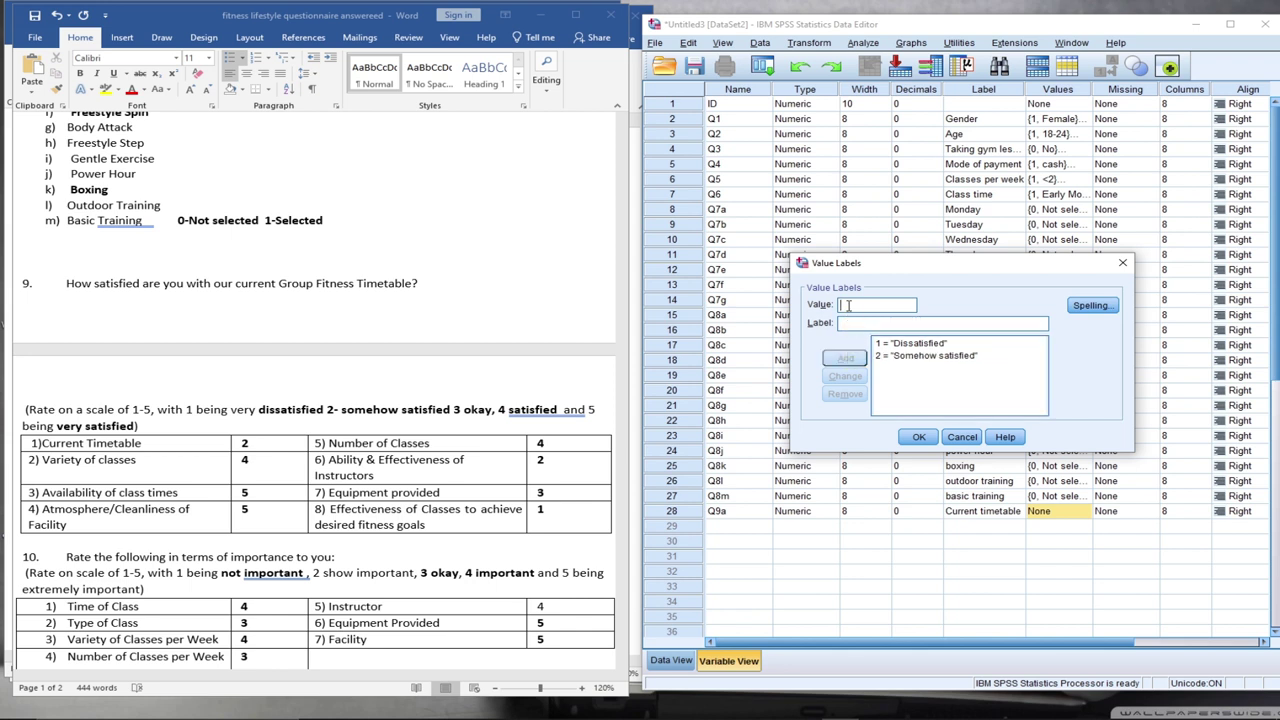
Add value 3 as "Okay" and value 4 as "Satisfied" to the value labels of Q9a
{"action": "type", "text": "3"}
{"action": "left_click", "coordinate": [853, 325]}
{"action": "type", "text": "Okay"}
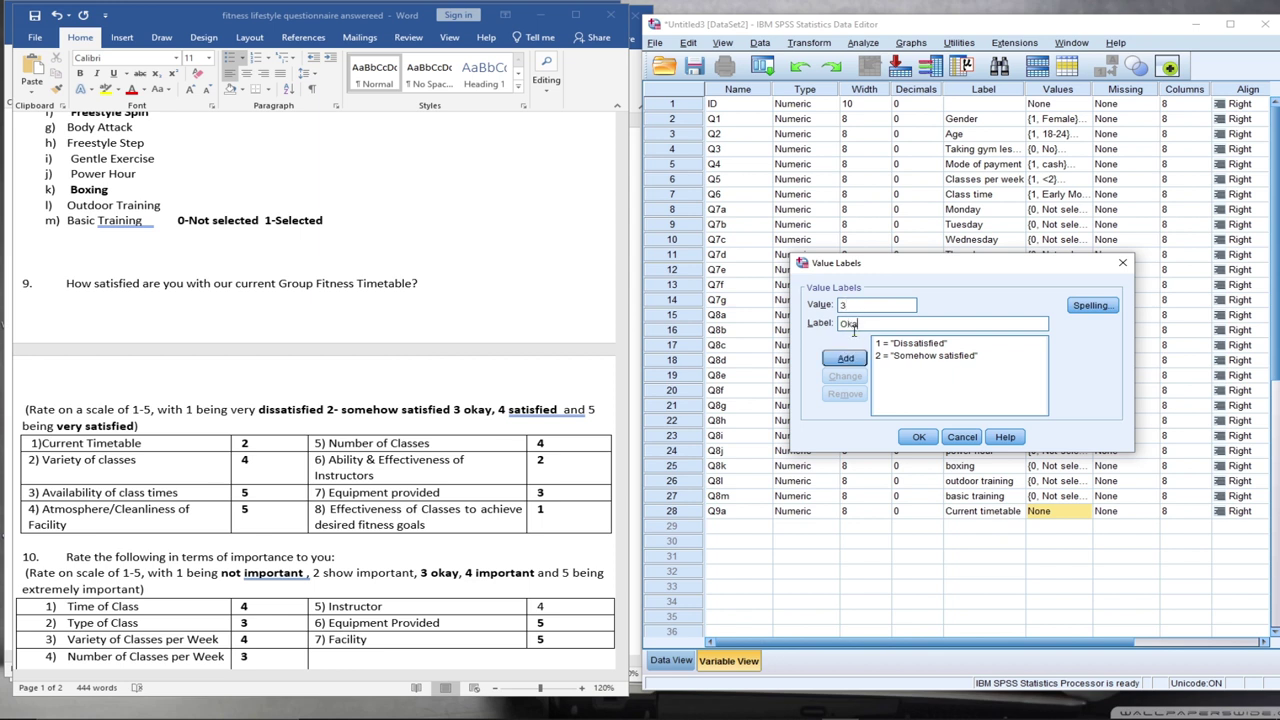
{"action": "left_click", "coordinate": [845, 362]}
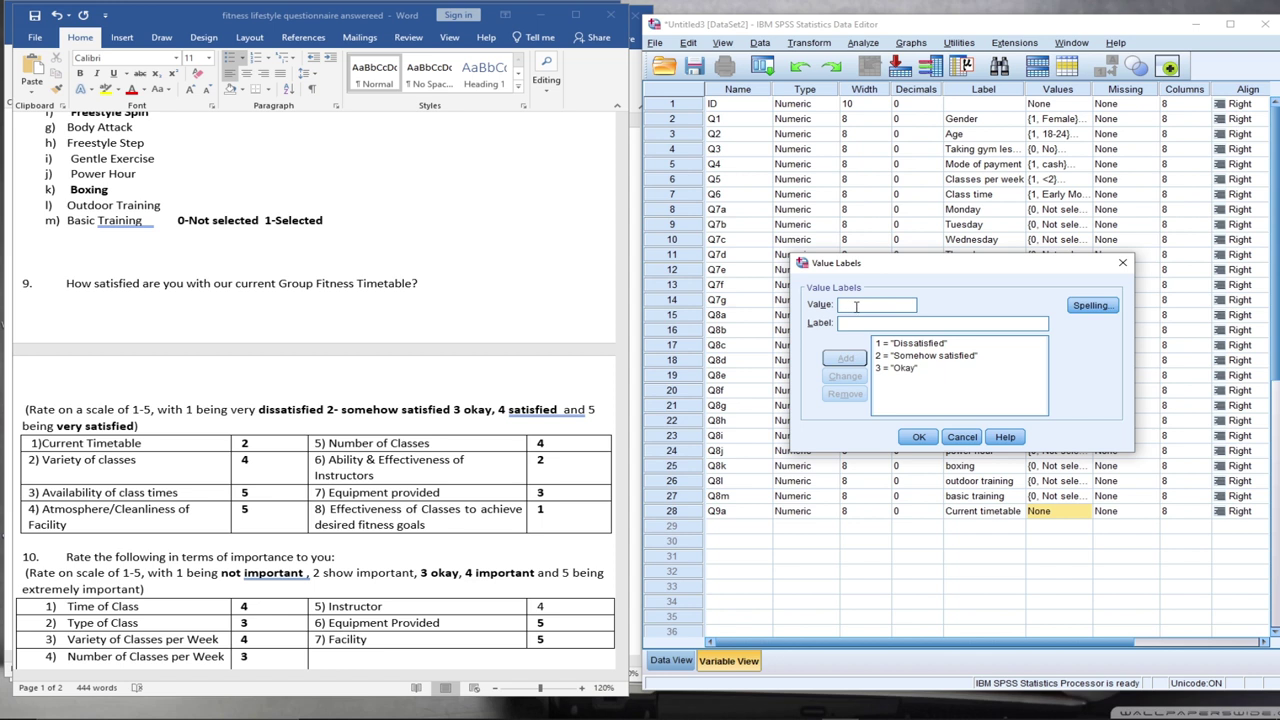
{"action": "type", "text": "4"}
{"action": "left_click", "coordinate": [858, 323]}
{"action": "type", "text": "Sat"}
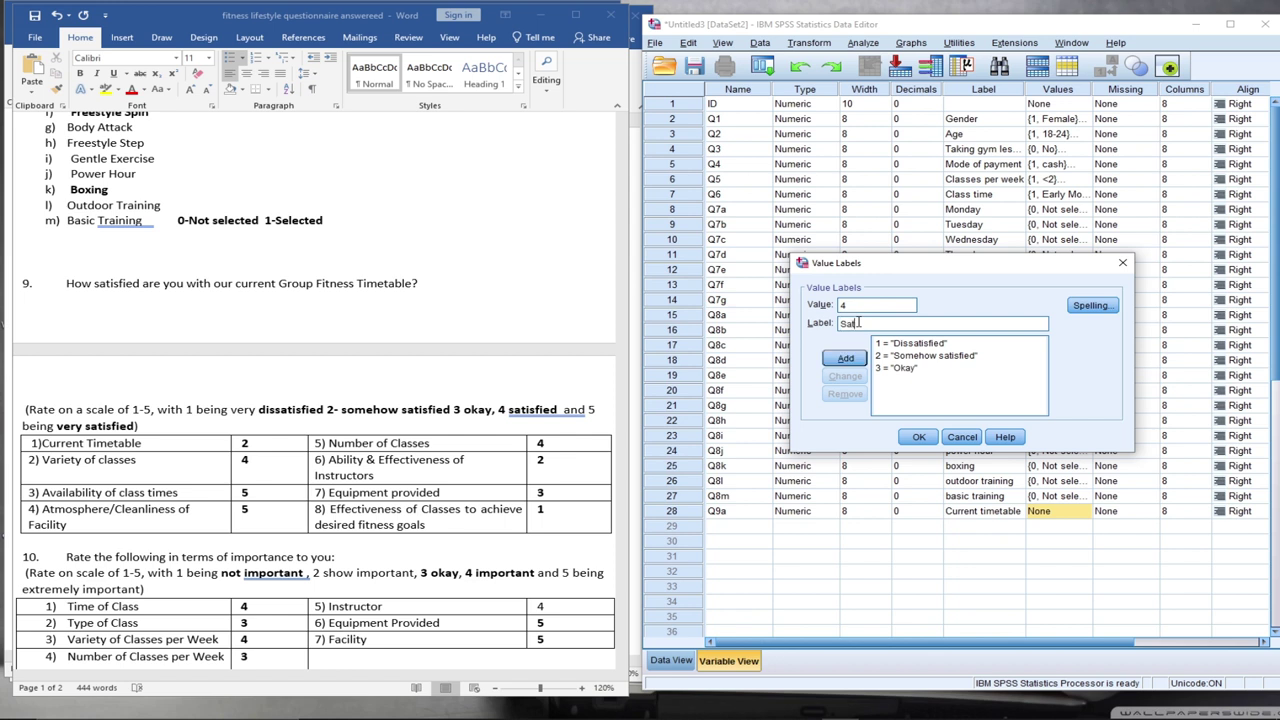
{"action": "type", "text": "isfied"}
{"action": "left_click", "coordinate": [846, 359]}
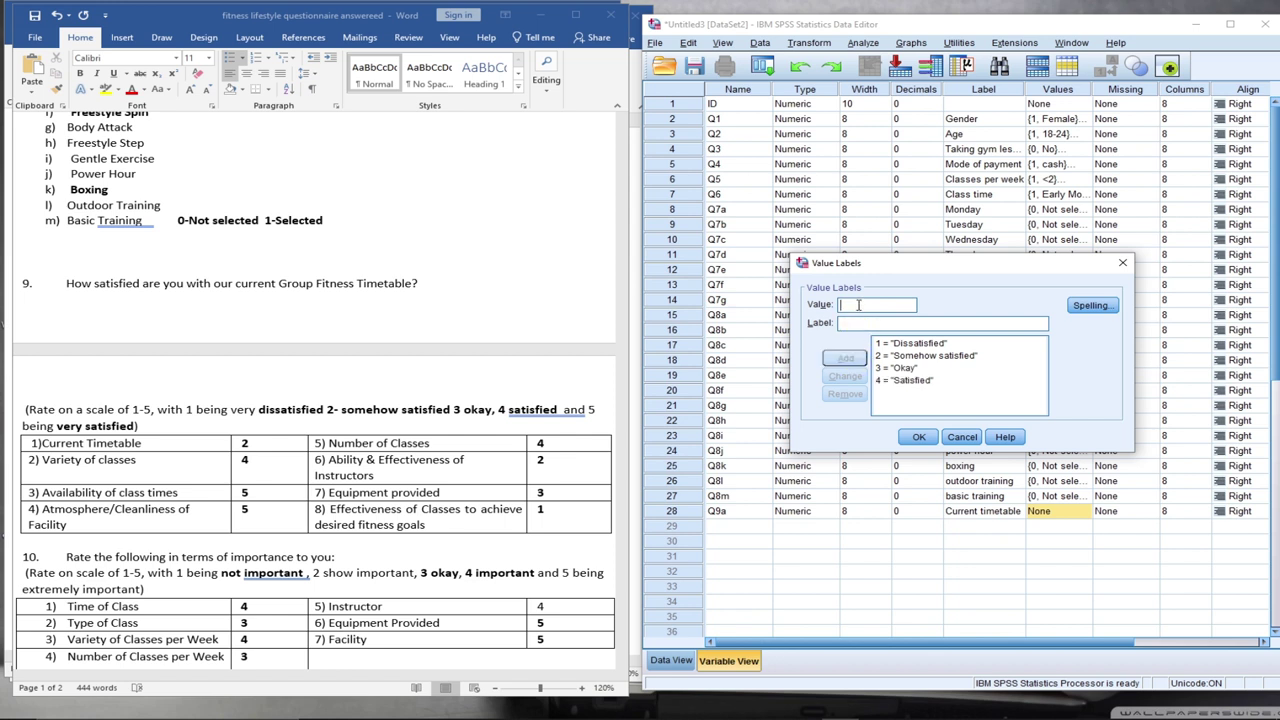
Add value 5 as "Very satisfied" to the value labels of Q9a and apply the set
{"action": "type", "text": "5"}
{"action": "type", "text": "Very"}
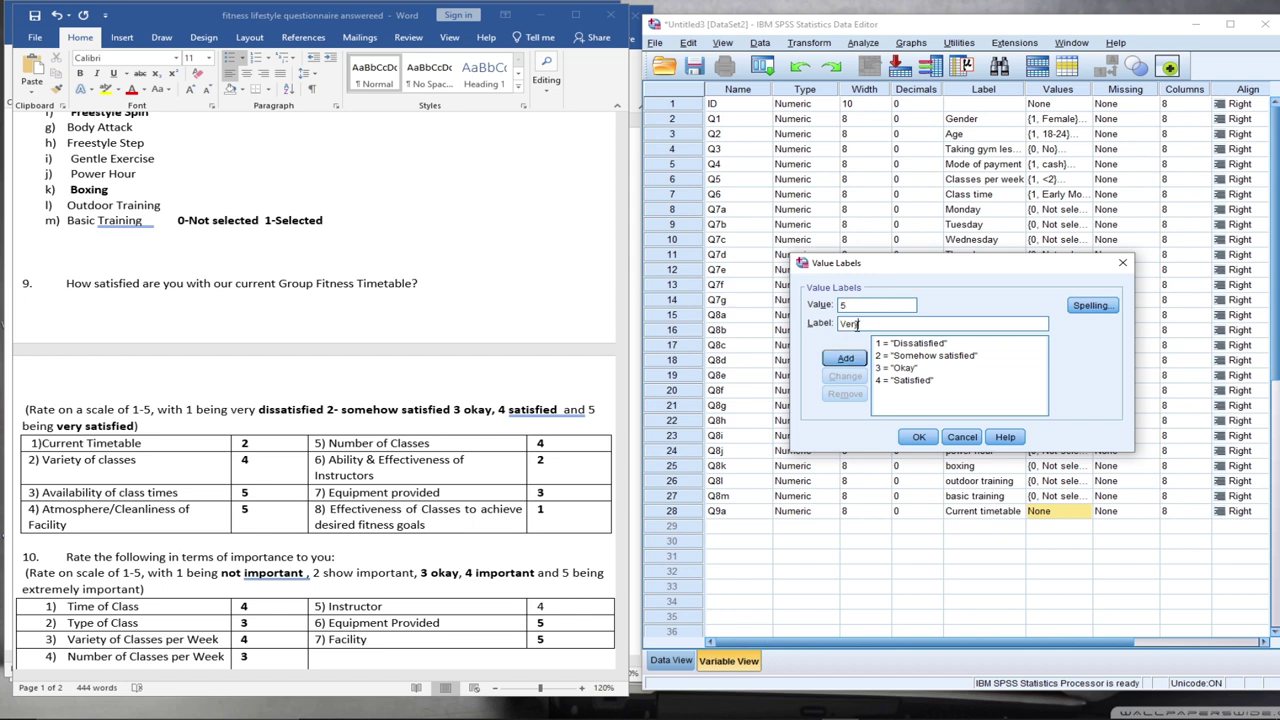
{"action": "type", "text": " satisfied"}
{"action": "left_click", "coordinate": [845, 358]}
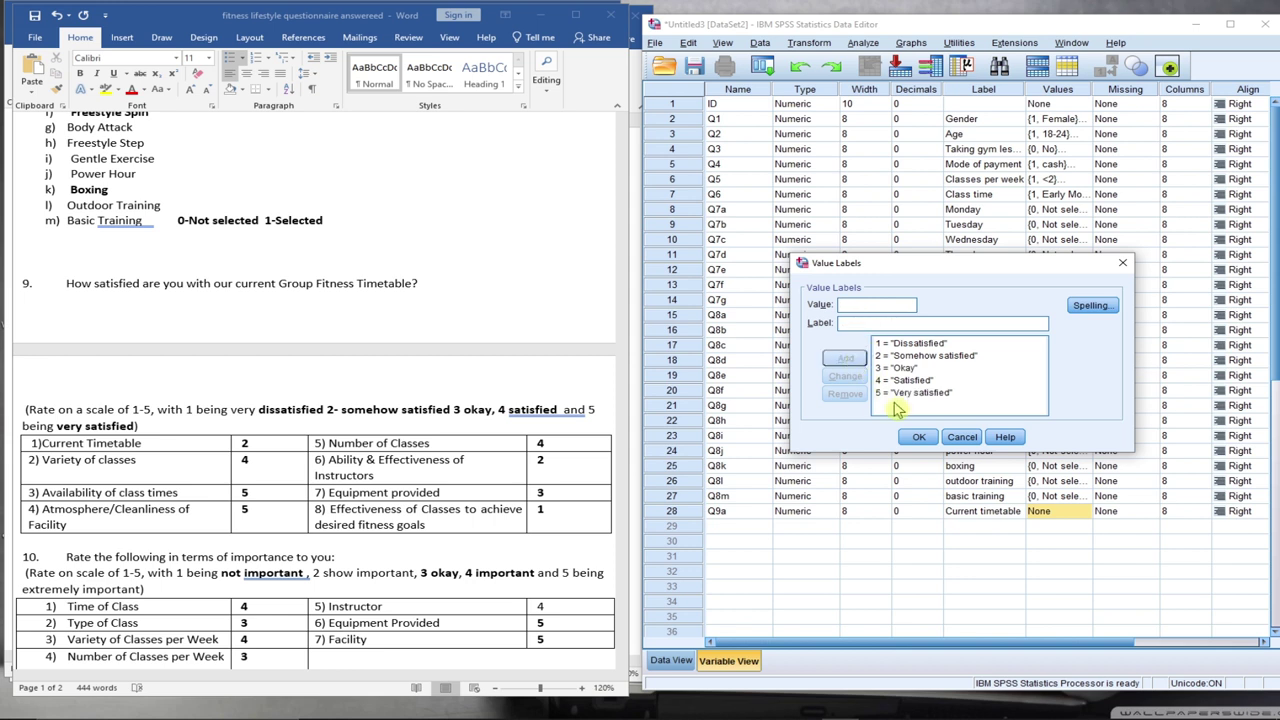
{"action": "left_click", "coordinate": [924, 445]}
Add variable Q9b in row 29 with 0 decimals and the label "Variety of classes"
{"action": "scroll", "coordinate": [825, 555], "scroll_direction": "down", "scroll_amount": 2}
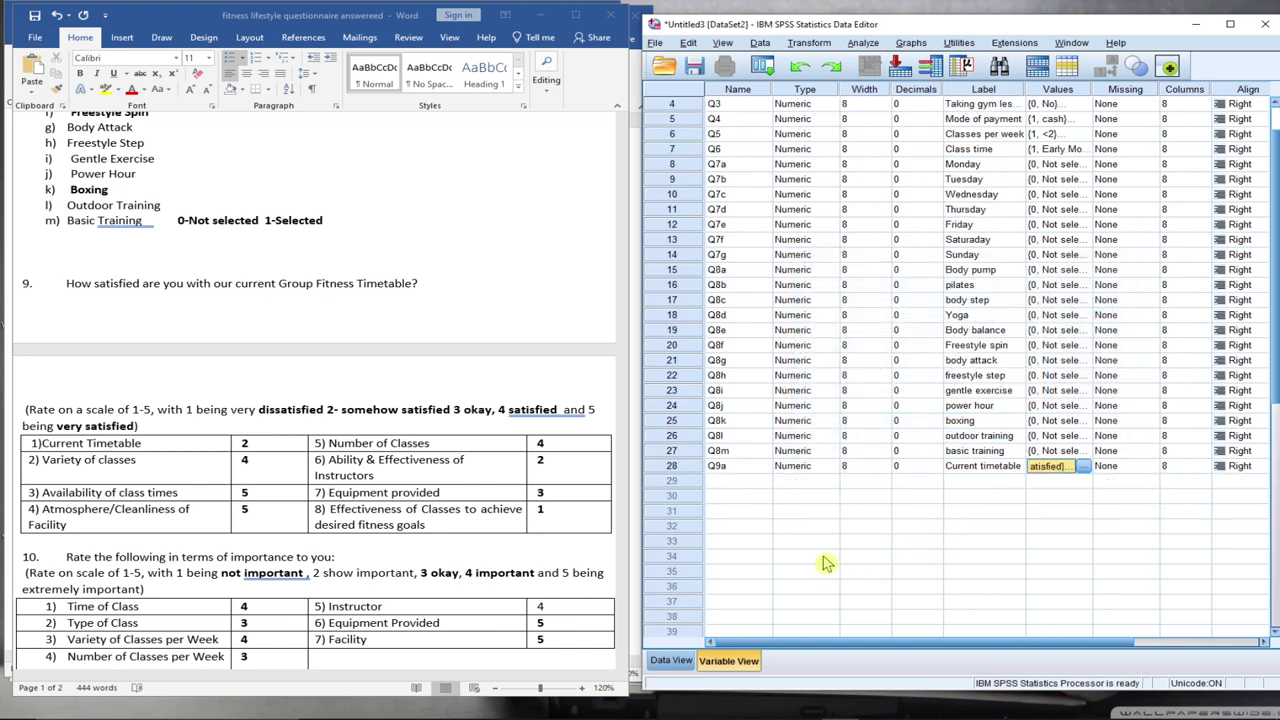
{"action": "left_click", "coordinate": [720, 437]}
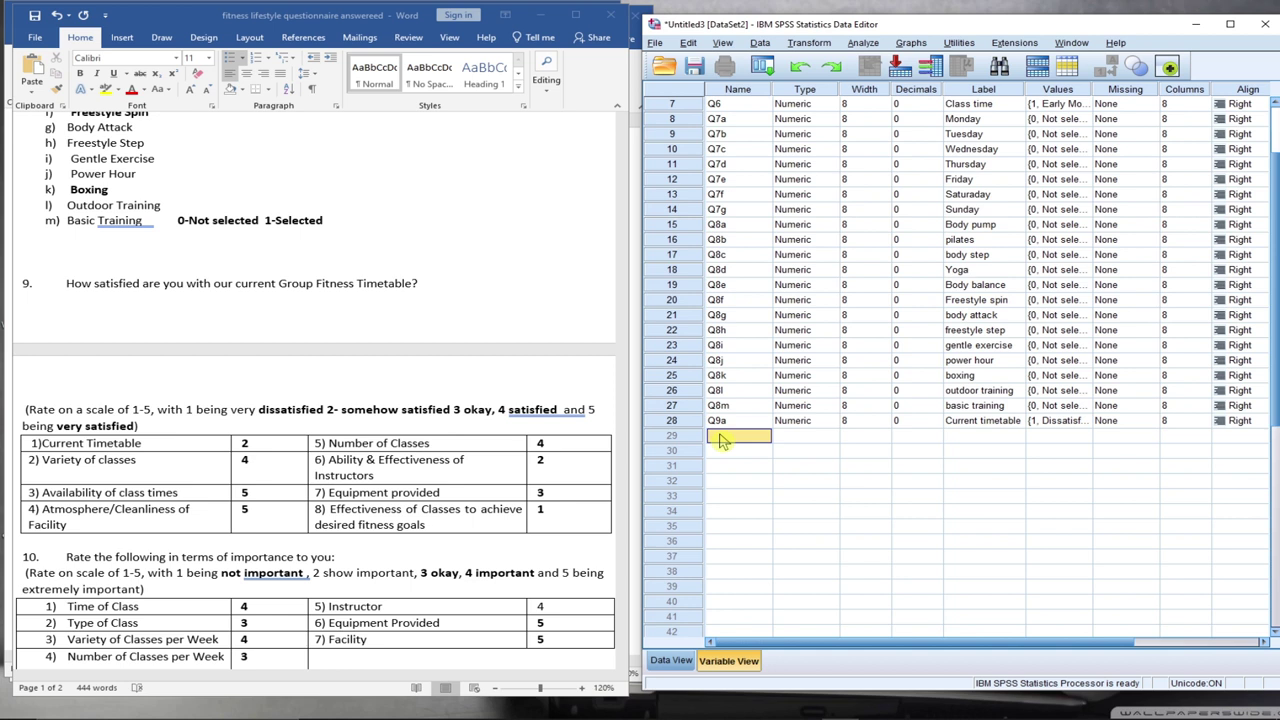
{"action": "type", "text": "Q9"}
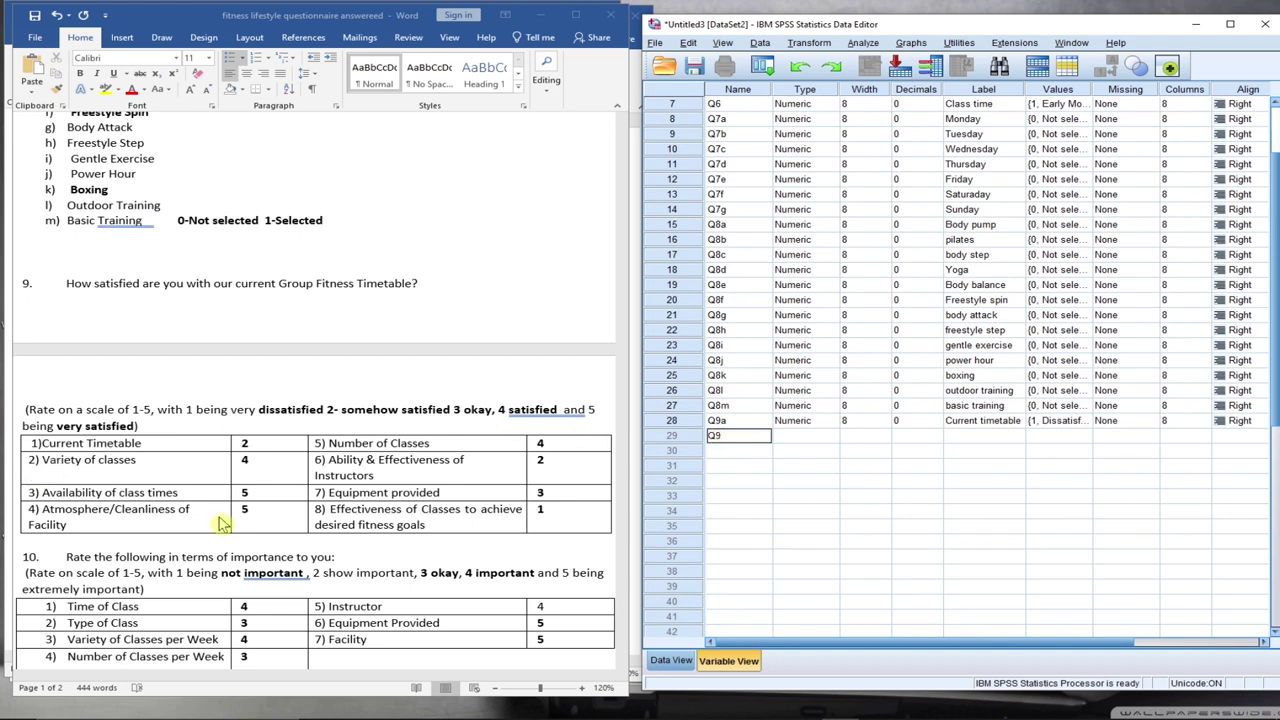
{"action": "type", "text": "b"}
{"action": "left_click", "coordinate": [975, 437]}
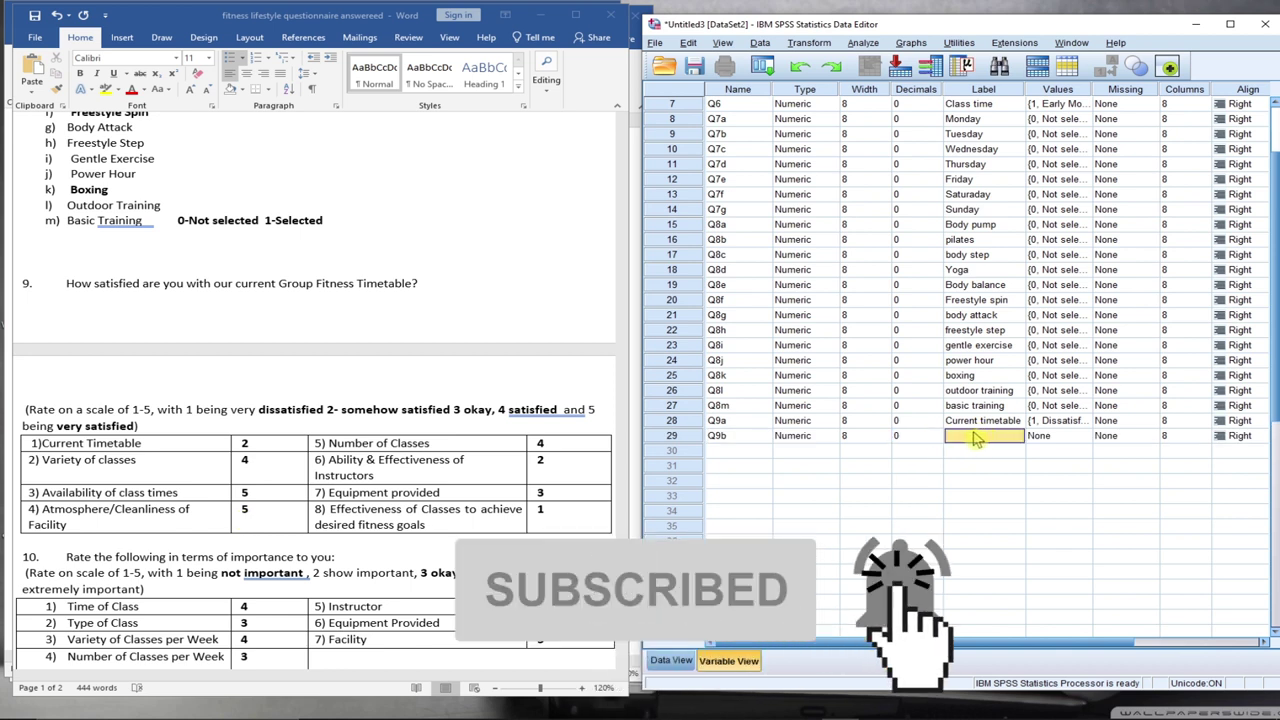
{"action": "type", "text": "Var"}
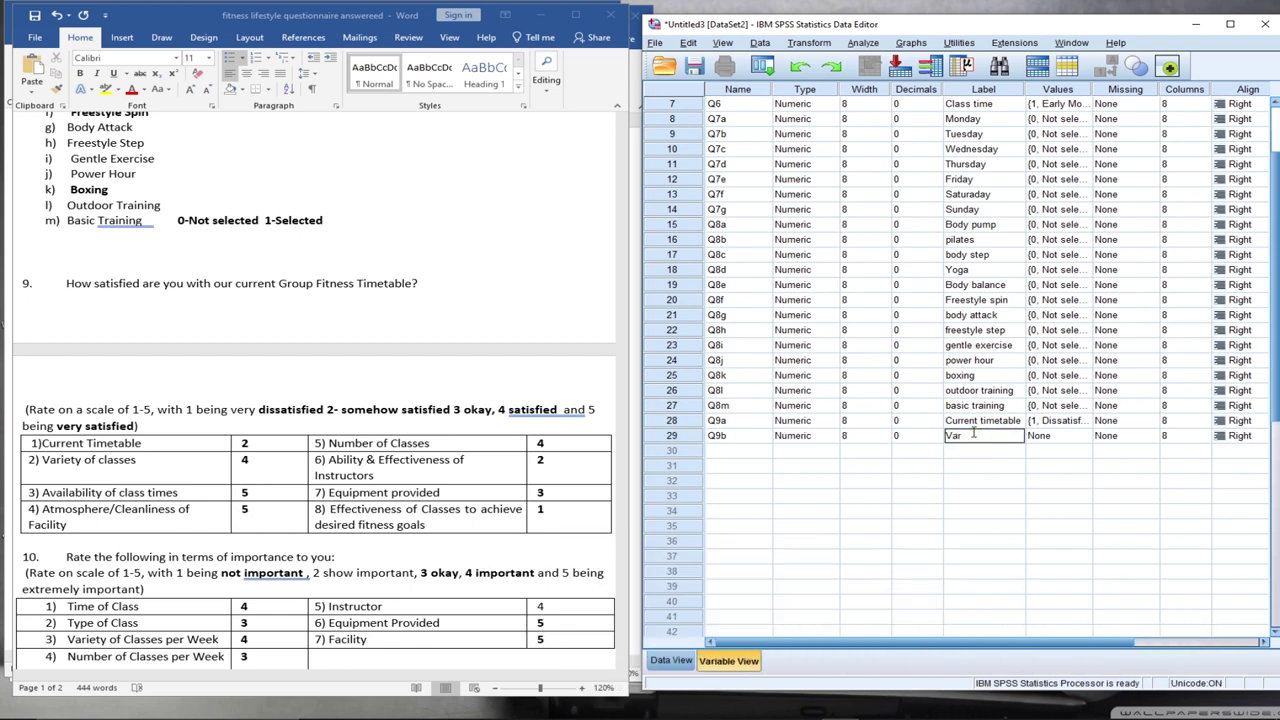
{"action": "type", "text": "iety of classes"}
Copy the value labels of Q9a and paste them into the value labels of Q9b
{"action": "left_click", "coordinate": [1066, 424]}
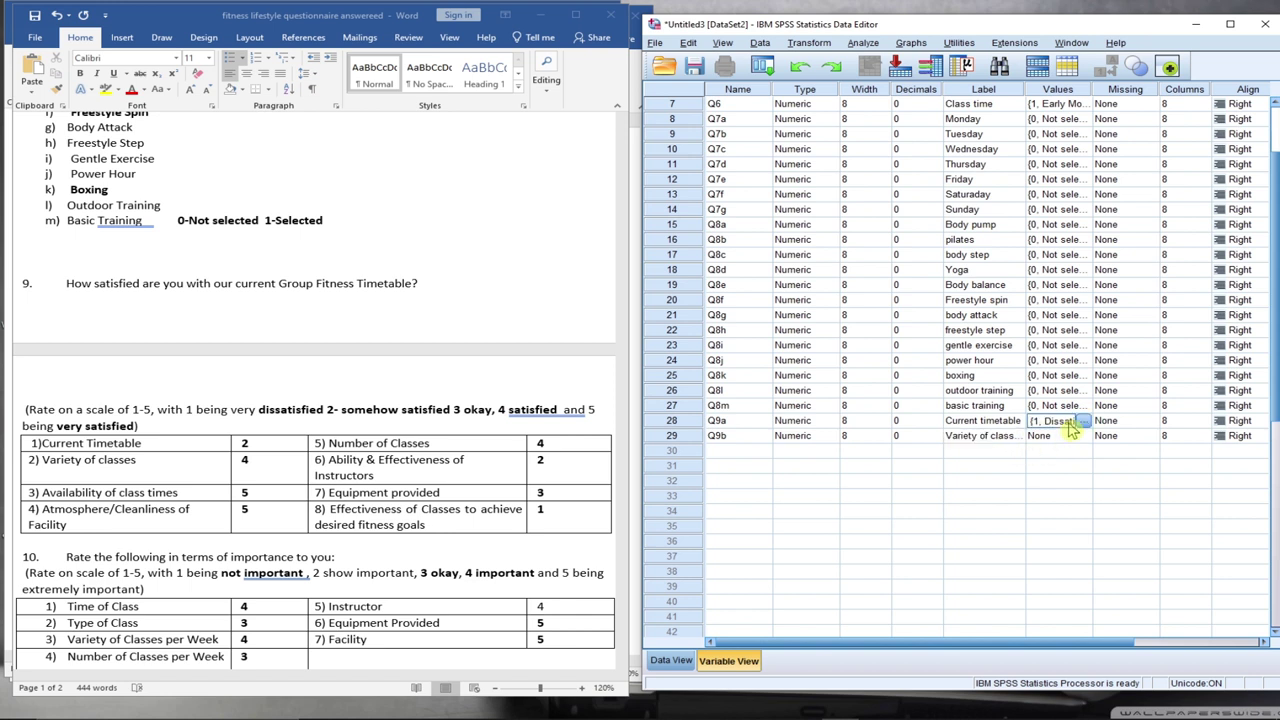
{"action": "right_click", "coordinate": [1067, 425]}
{"action": "left_click", "coordinate": [1082, 432]}
{"action": "left_click", "coordinate": [1076, 436]}
{"action": "right_click", "coordinate": [1078, 437]}
{"action": "left_click", "coordinate": [1089, 462]}
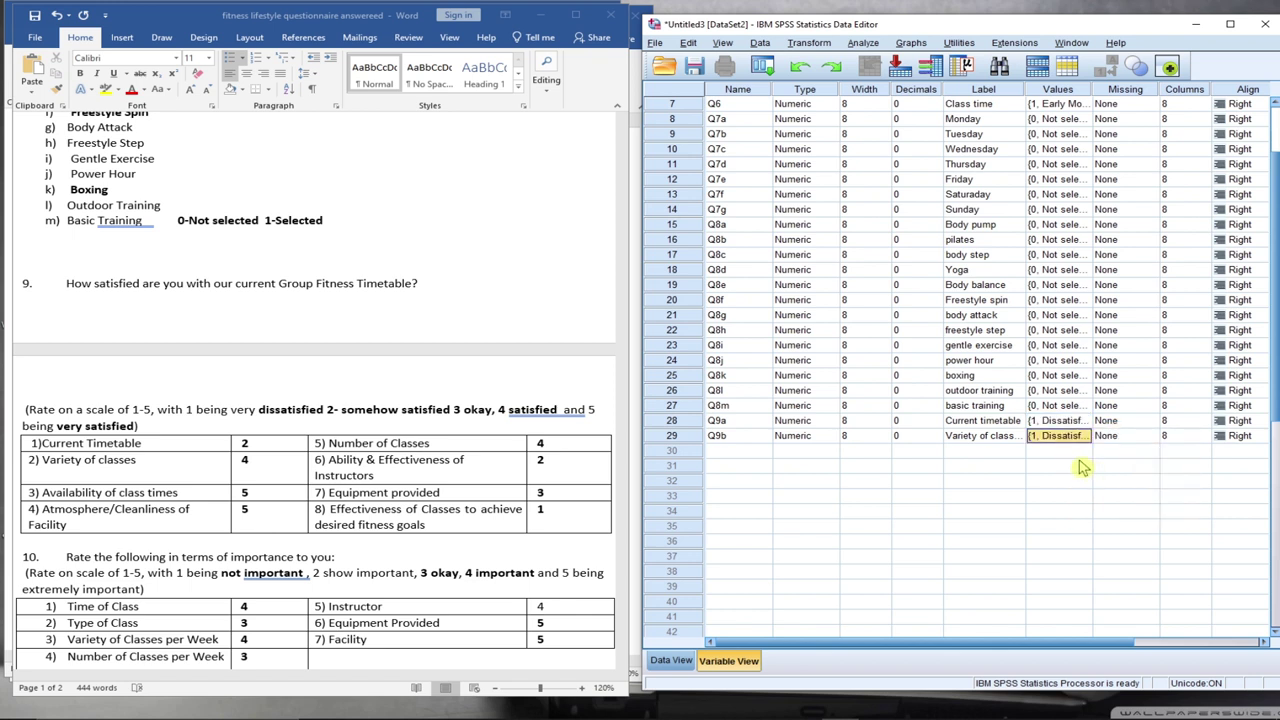
Add variable Q9c in row 30 and set its decimals to 0
{"action": "left_click", "coordinate": [733, 455]}
{"action": "type", "text": "Q9"}
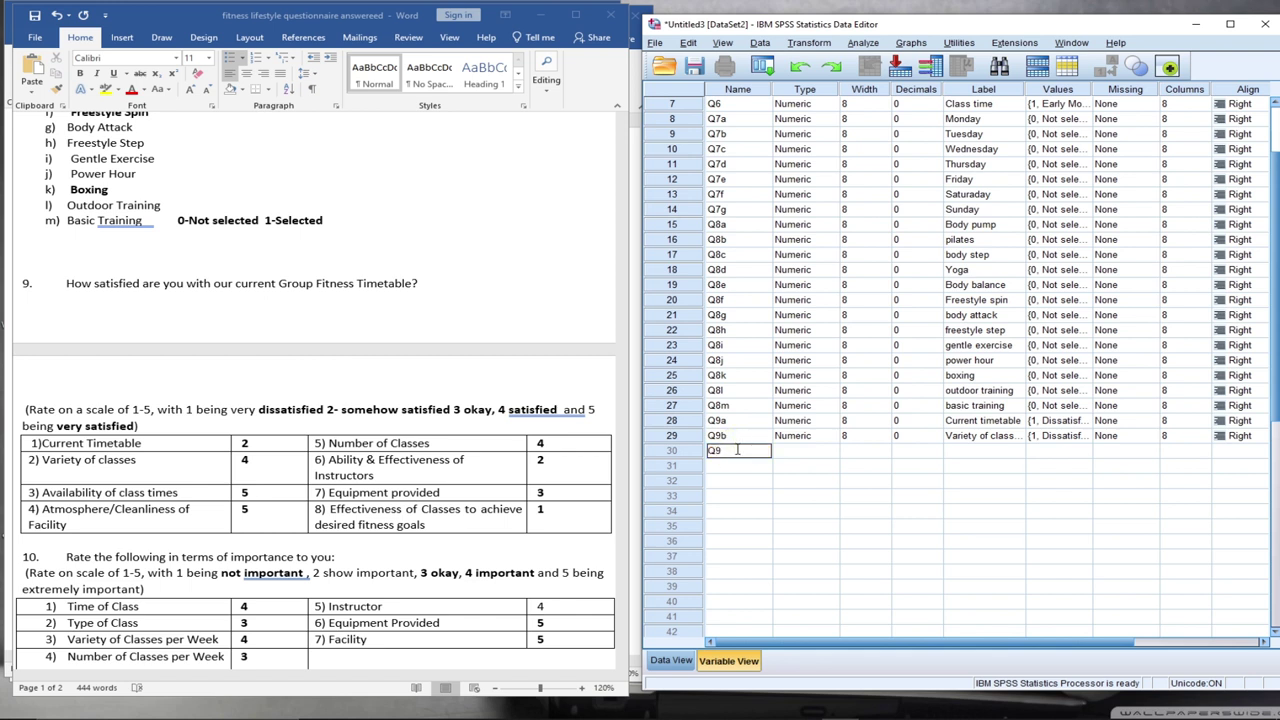
{"action": "type", "text": "c"}
{"action": "left_click", "coordinate": [809, 451]}
{"action": "left_click", "coordinate": [899, 452]}
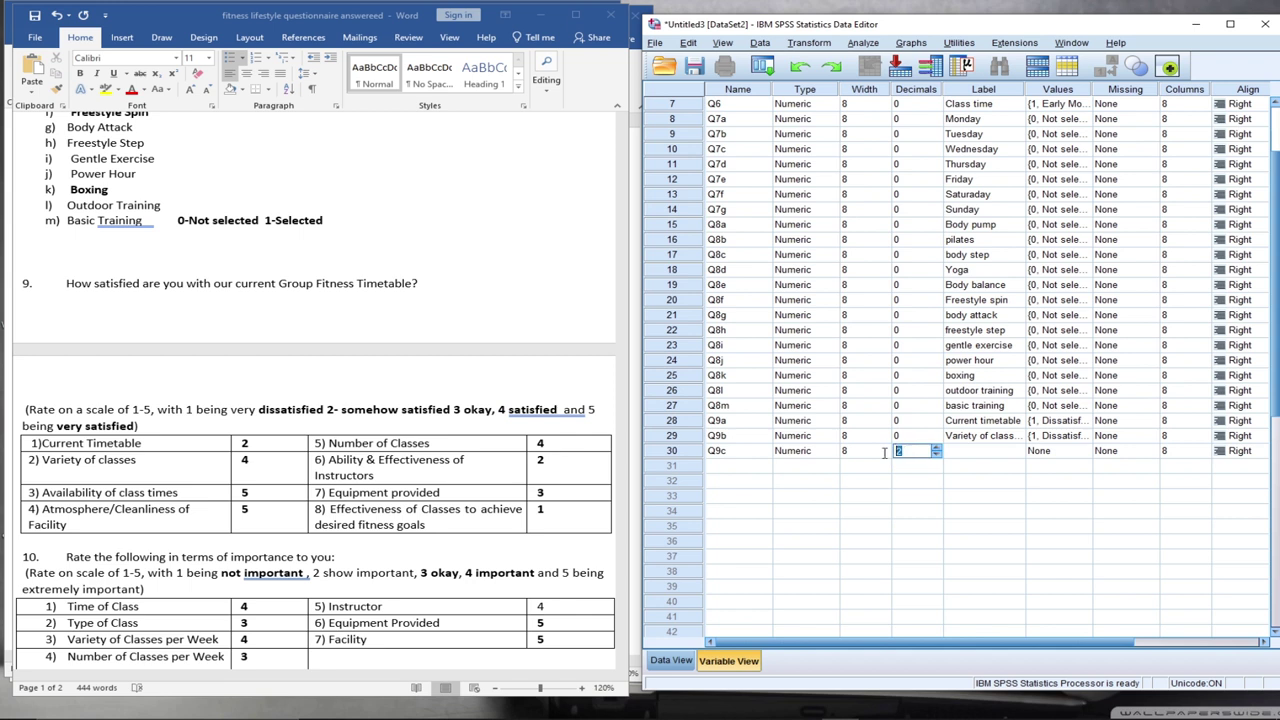
{"action": "type", "text": "0"}
Enter "Availability of class times" as the label of Q9c
{"action": "left_click", "coordinate": [978, 457]}
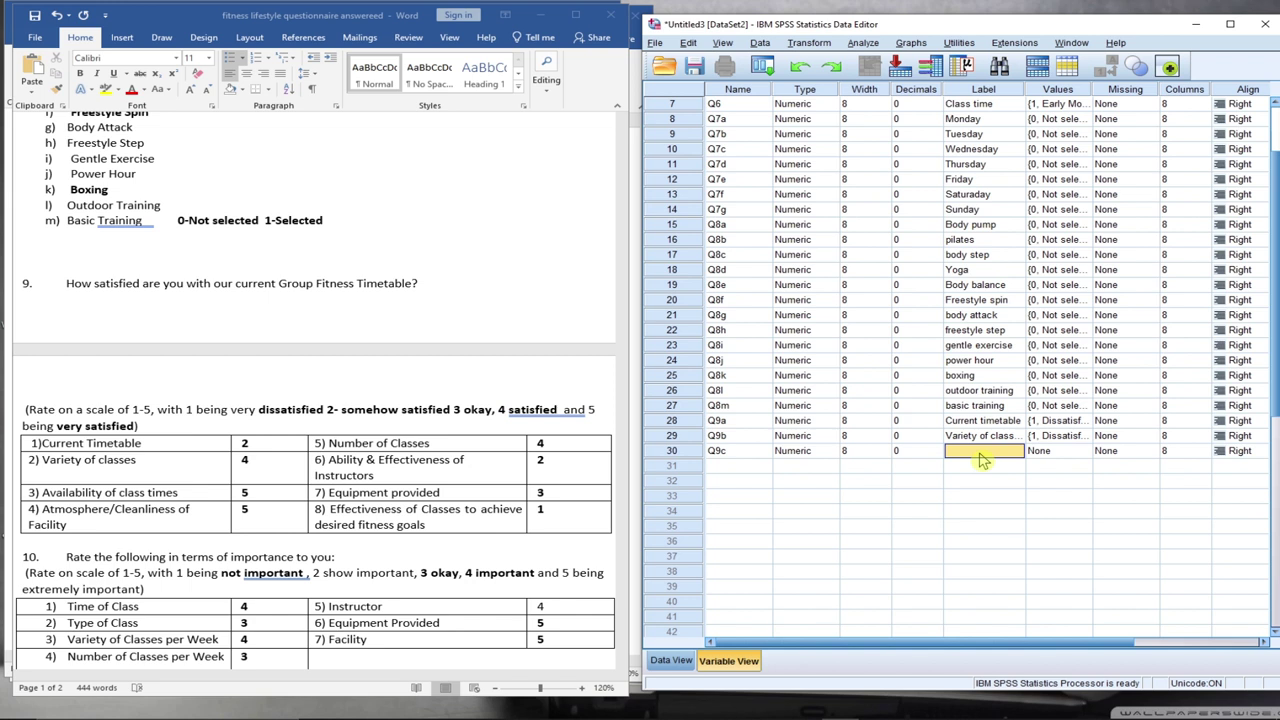
{"action": "type", "text": "Availabi"}
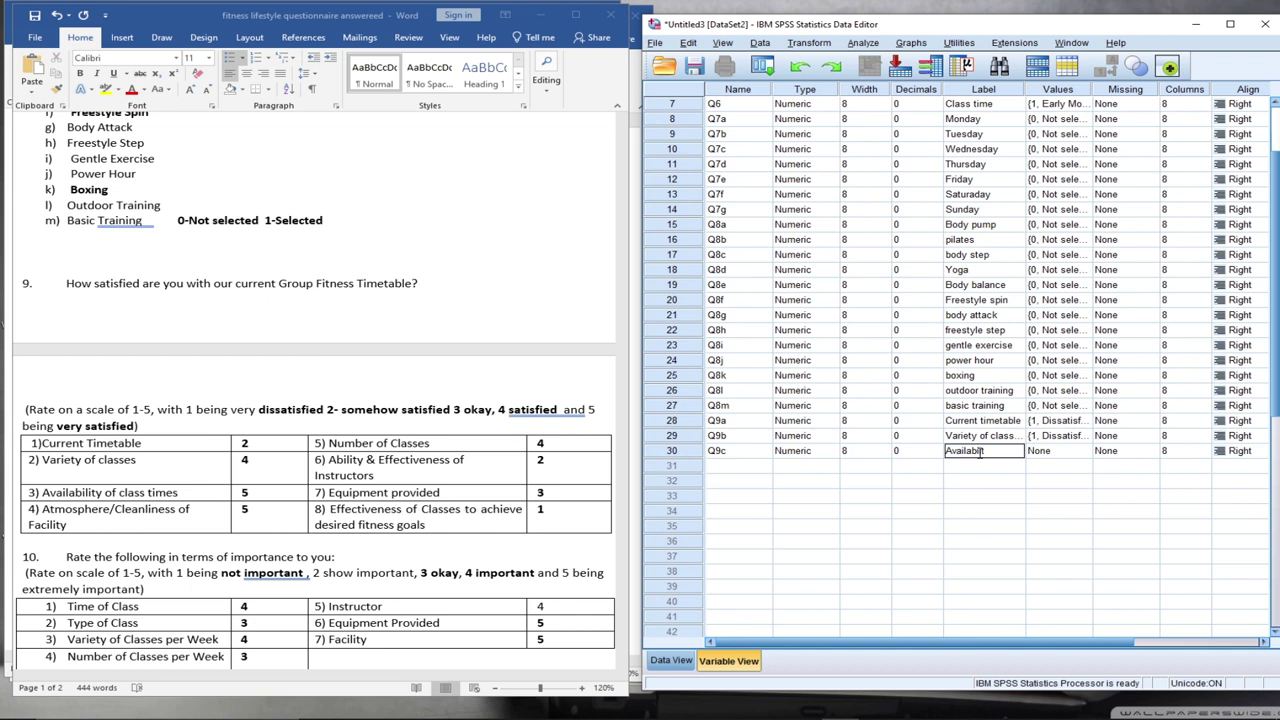
{"action": "scroll", "coordinate": [1040, 460], "scroll_direction": "down", "scroll_amount": 2}
{"action": "type", "text": "ili"}
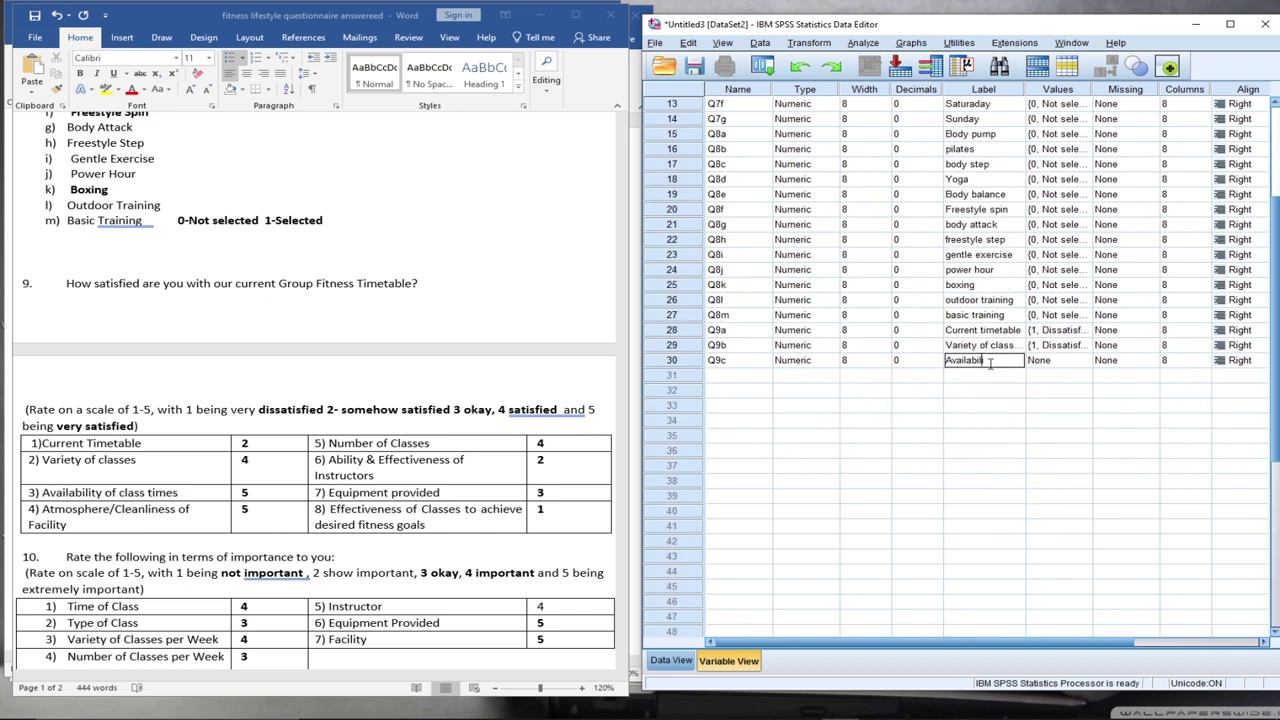
{"action": "type", "text": "ty of class"}
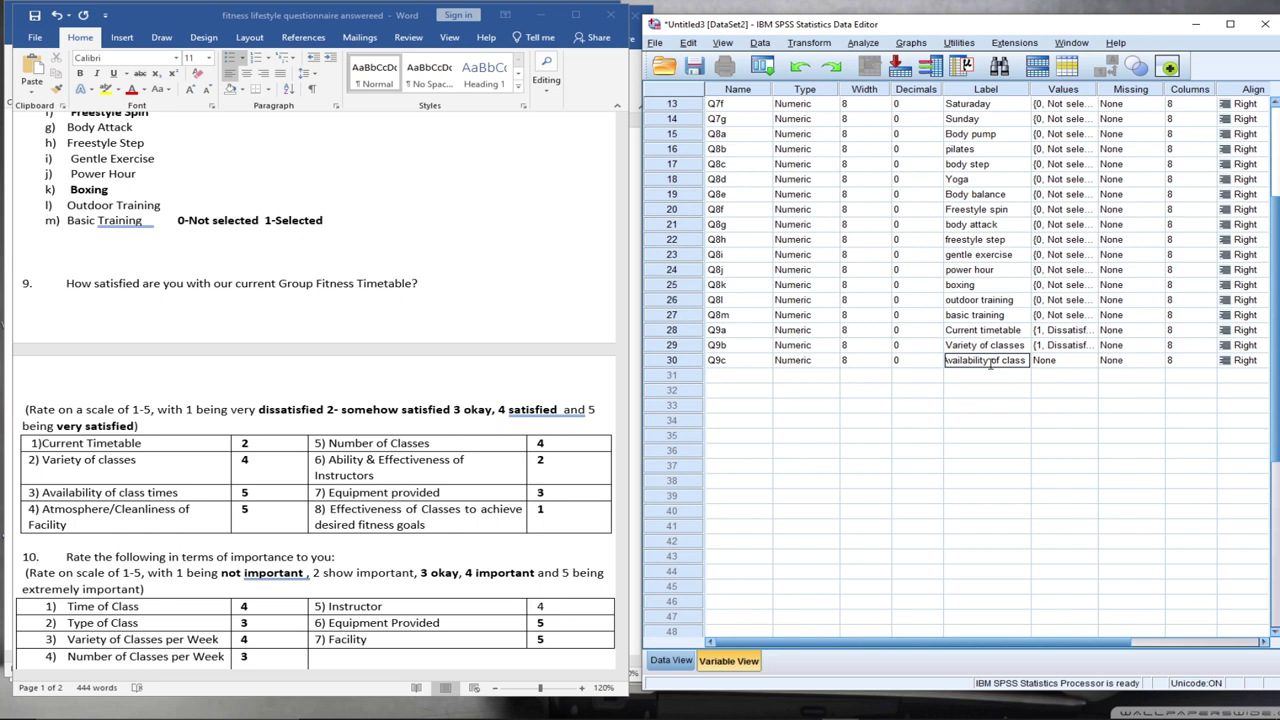
{"action": "type", "text": " times"}
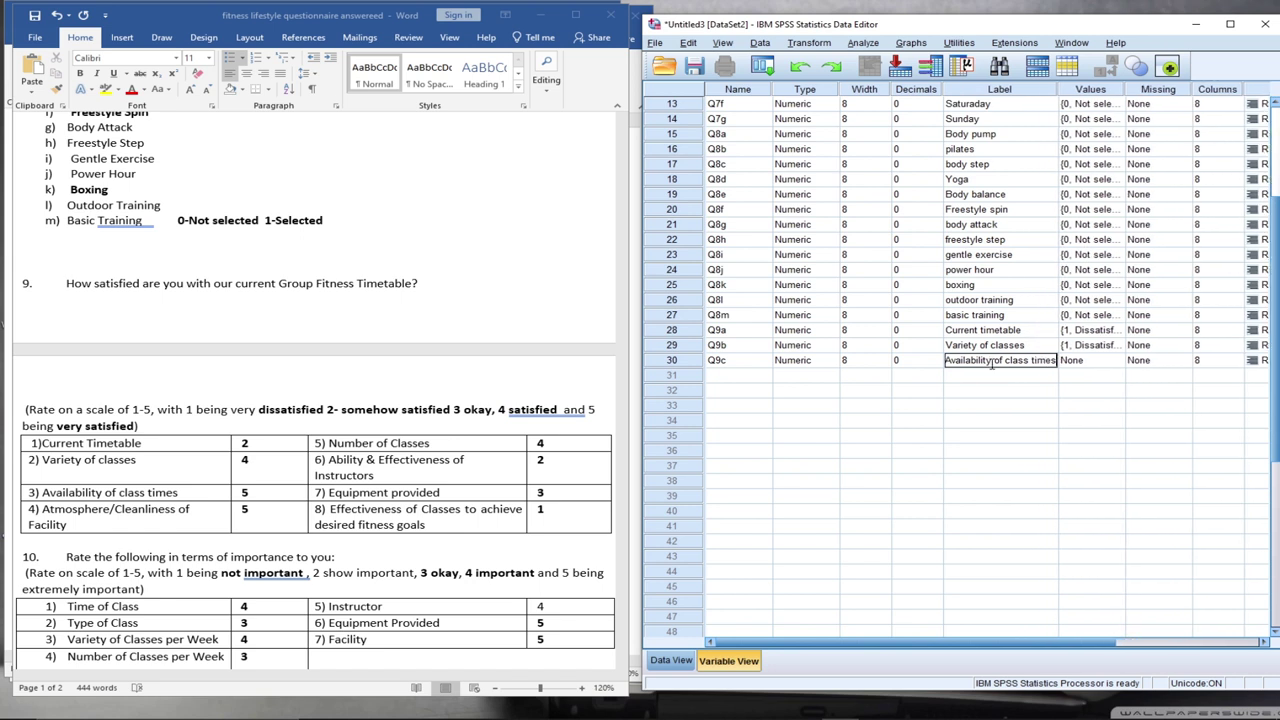
Paste the copied satisfaction value labels into Q9c
{"action": "left_click", "coordinate": [1105, 364]}
{"action": "left_click", "coordinate": [1100, 346]}
{"action": "left_click", "coordinate": [1090, 361]}
{"action": "right_click", "coordinate": [1093, 363]}
{"action": "left_click", "coordinate": [1110, 389]}
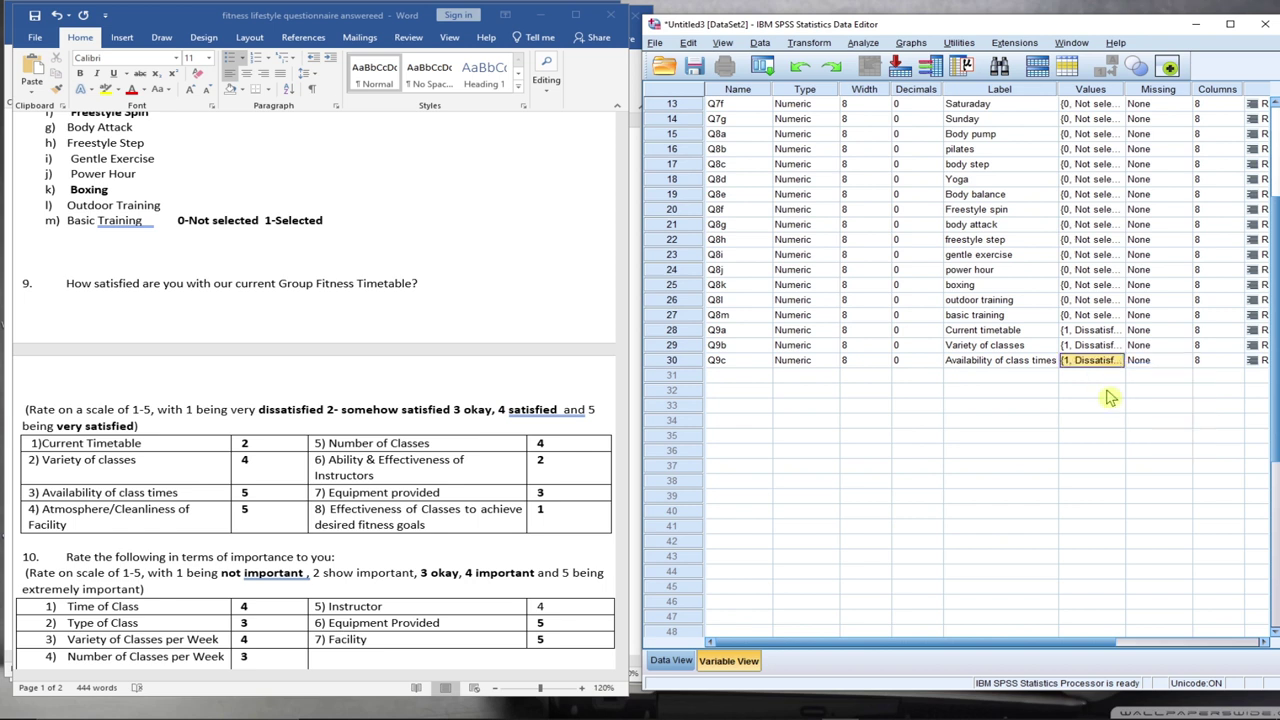
Add variable Q9d in row 31 and set its decimals to 0
{"action": "left_click", "coordinate": [728, 377]}
{"action": "type", "text": "Q9"}
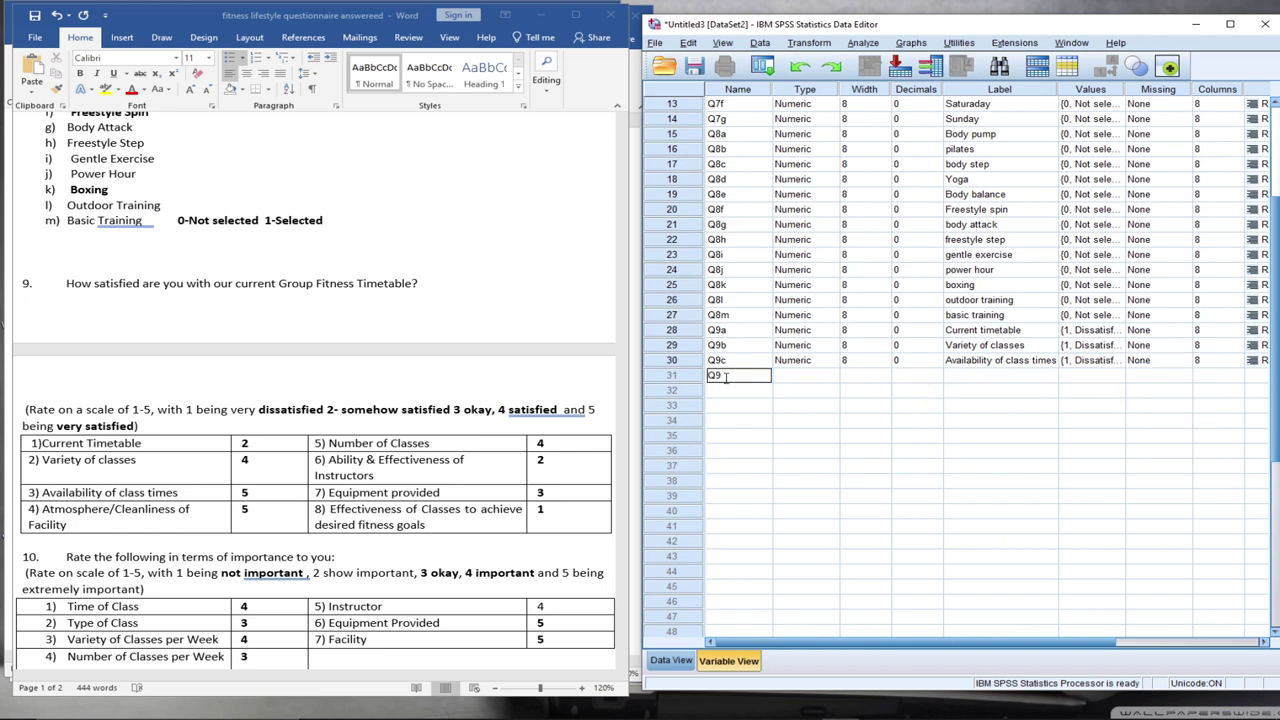
{"action": "type", "text": "d"}
{"action": "left_click", "coordinate": [808, 375]}
{"action": "left_click", "coordinate": [901, 375]}
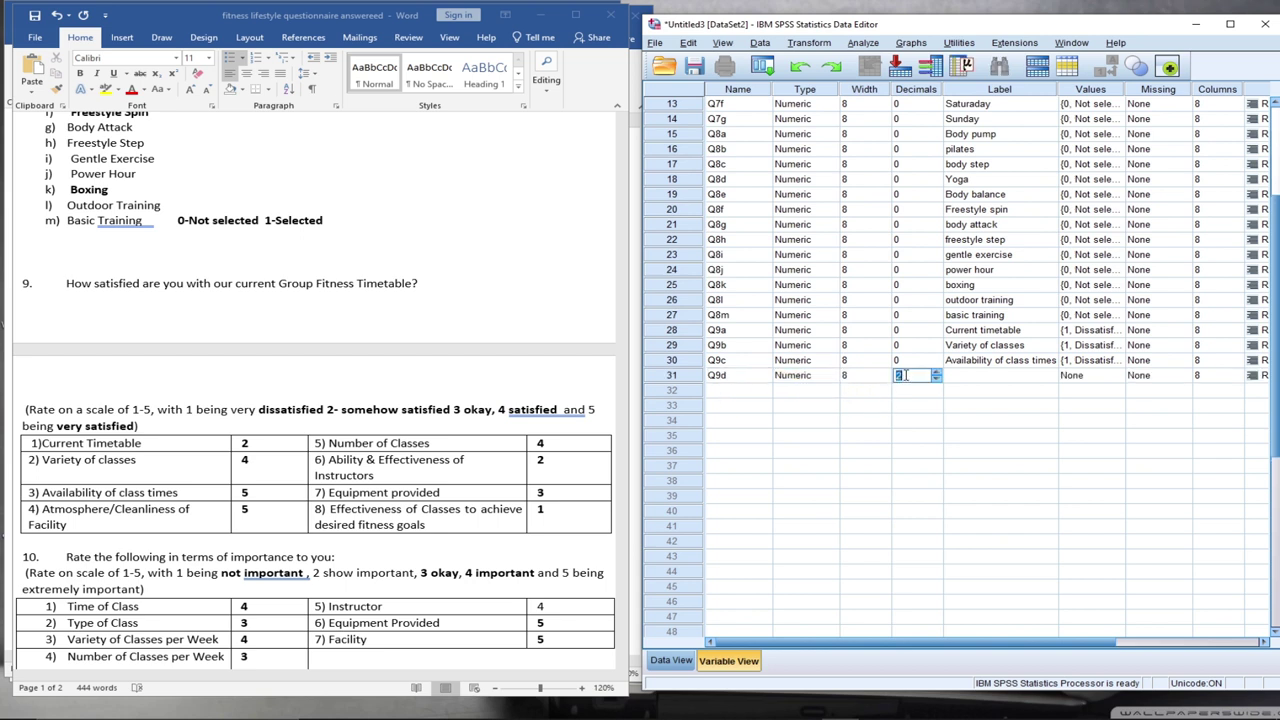
Enter "Atmosphere/Cleanliness of facility" as the label of Q9d
{"action": "left_click", "coordinate": [960, 377]}
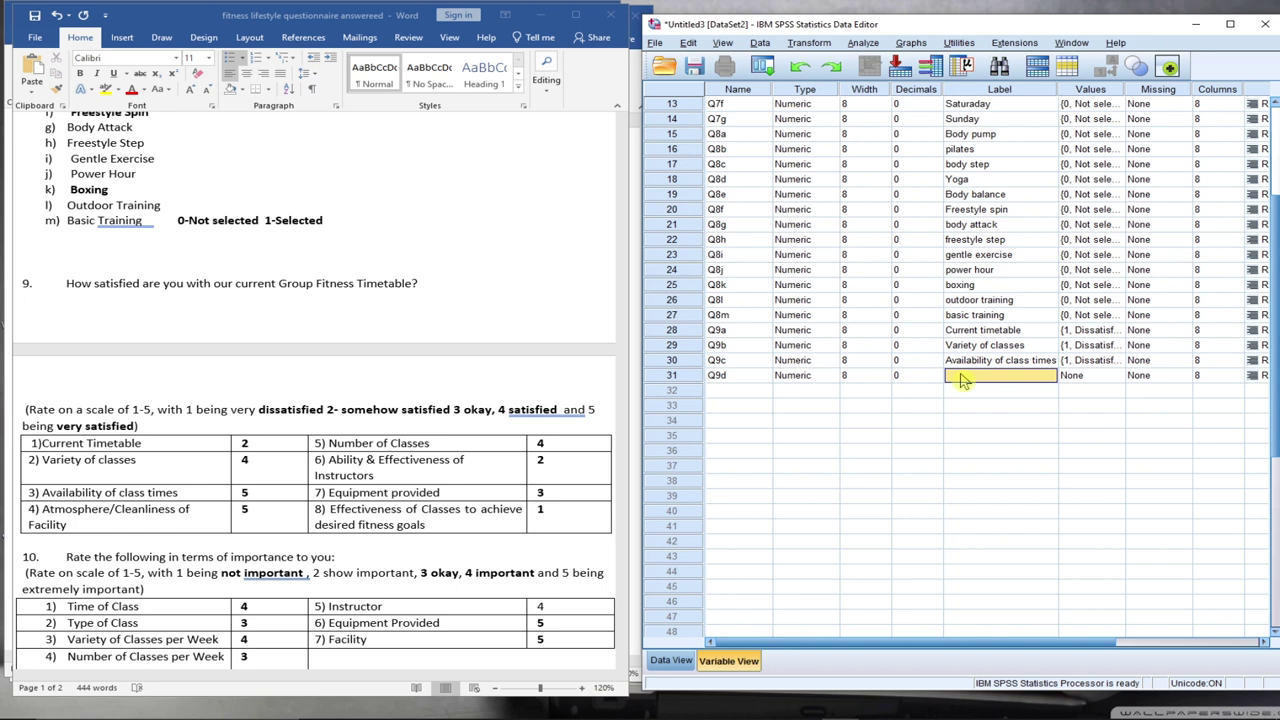
{"action": "type", "text": "Atm"}
{"action": "key", "text": "BackSpace"}
{"action": "key", "text": "BackSpace"}
{"action": "type", "text": "mosphere"}
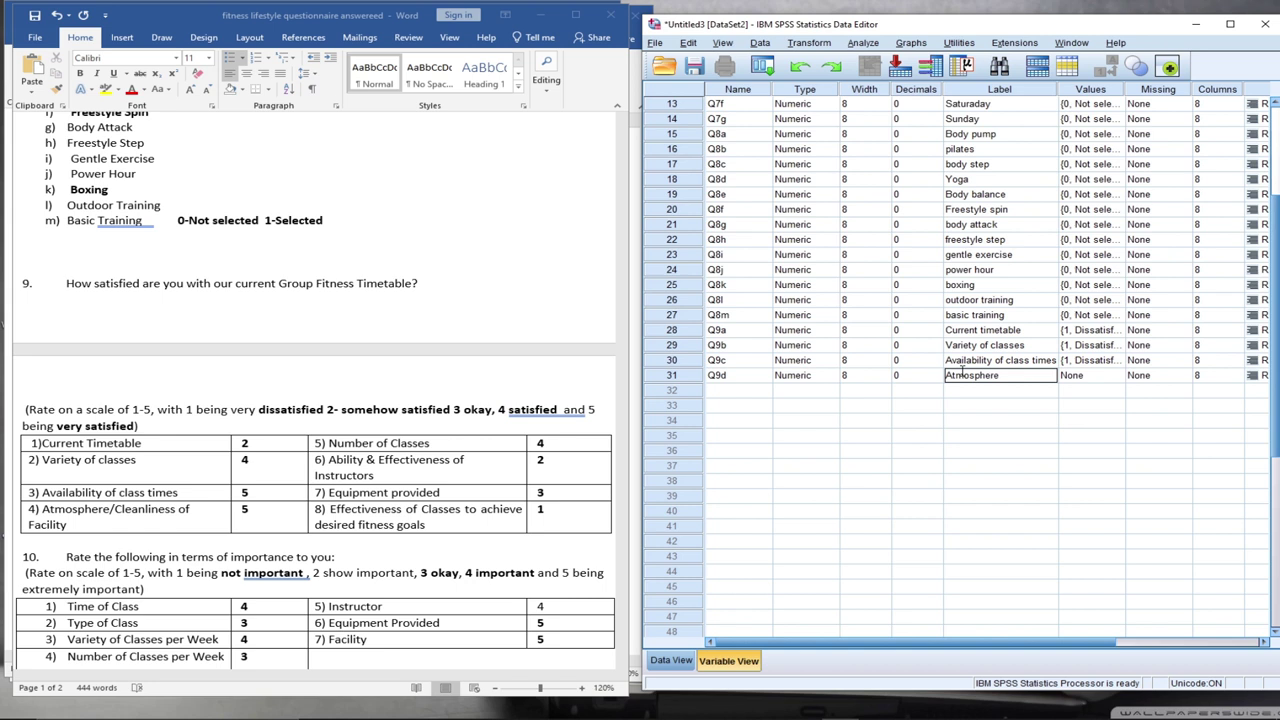
{"action": "type", "text": "/Clea"}
{"action": "type", "text": "nliness of fac"}
{"action": "type", "text": "i"}
{"action": "type", "text": "lity"}
Paste the copied satisfaction value labels into Q9d
{"action": "left_click", "coordinate": [1085, 377]}
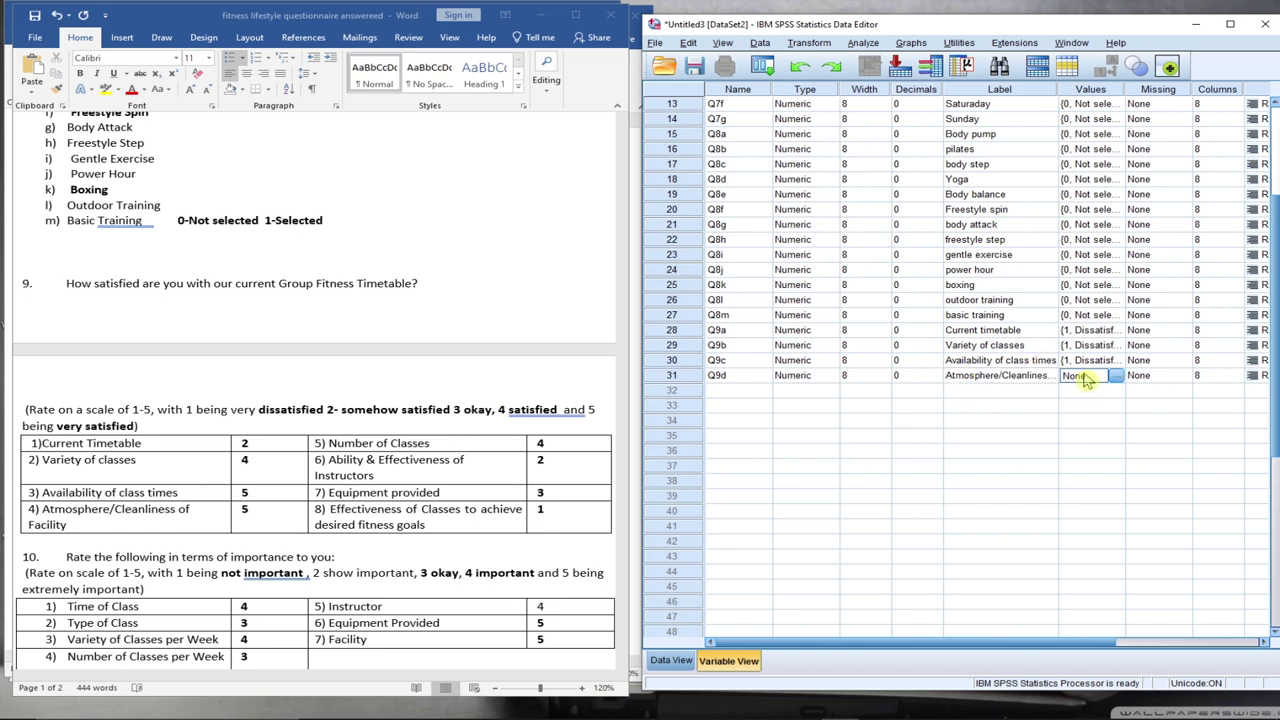
{"action": "right_click", "coordinate": [1084, 375]}
{"action": "left_click", "coordinate": [1106, 402]}
Add variable Q9e in row 32 and set its decimals to 0
{"action": "left_click", "coordinate": [737, 390]}
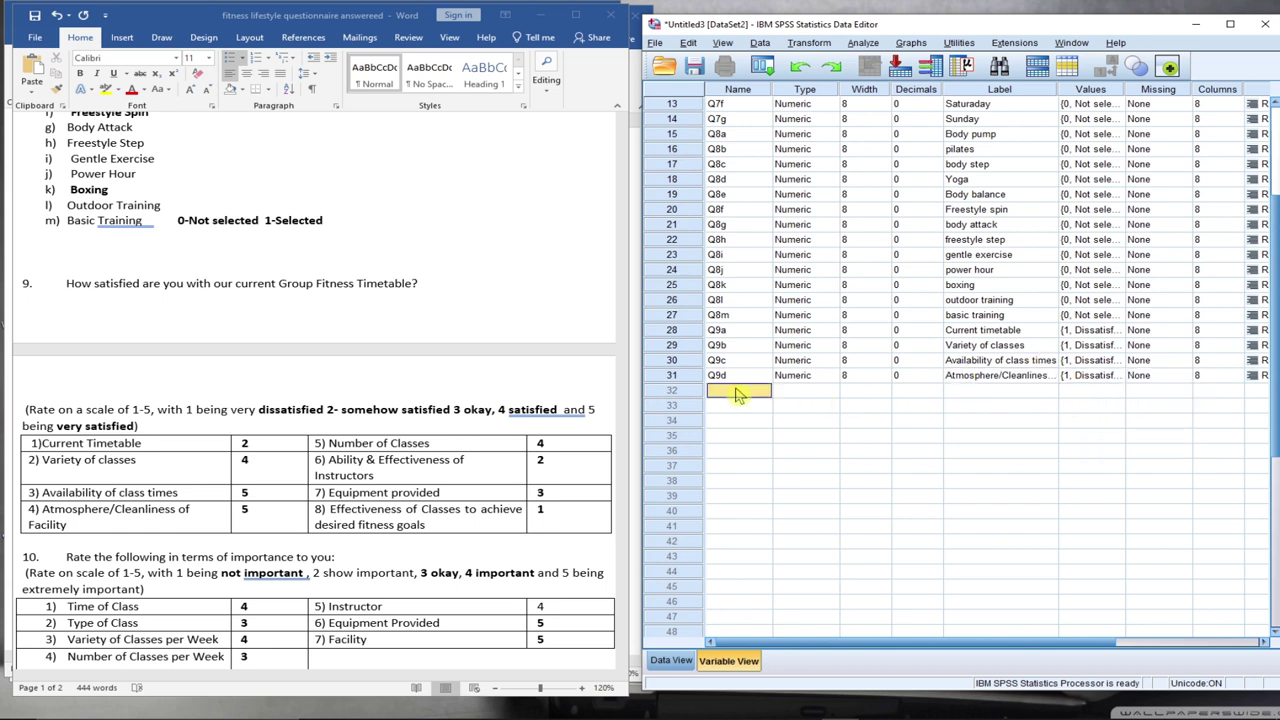
{"action": "type", "text": "Q9"}
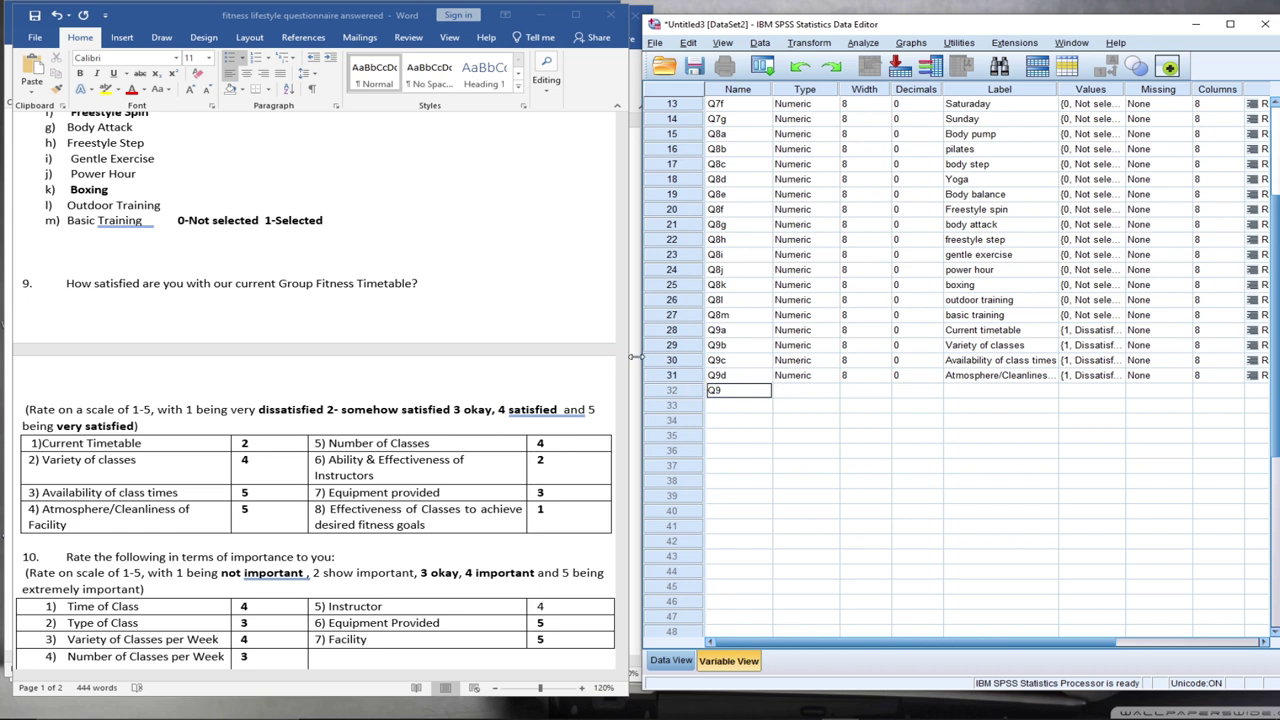
{"action": "type", "text": "e"}
{"action": "left_click", "coordinate": [800, 392]}
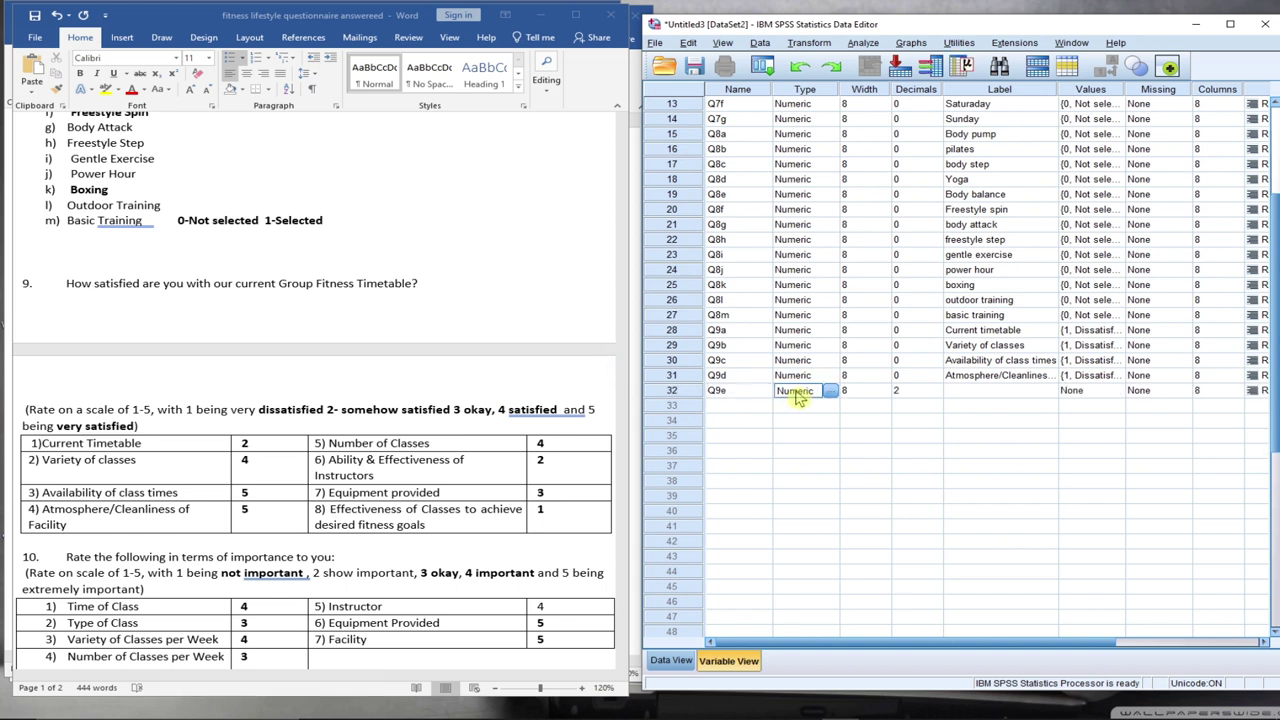
{"action": "left_click", "coordinate": [905, 390]}
{"action": "type", "text": "0"}
Label Q9e "Number of classes" and paste the copied satisfaction value labels into it
{"action": "left_click", "coordinate": [997, 392]}
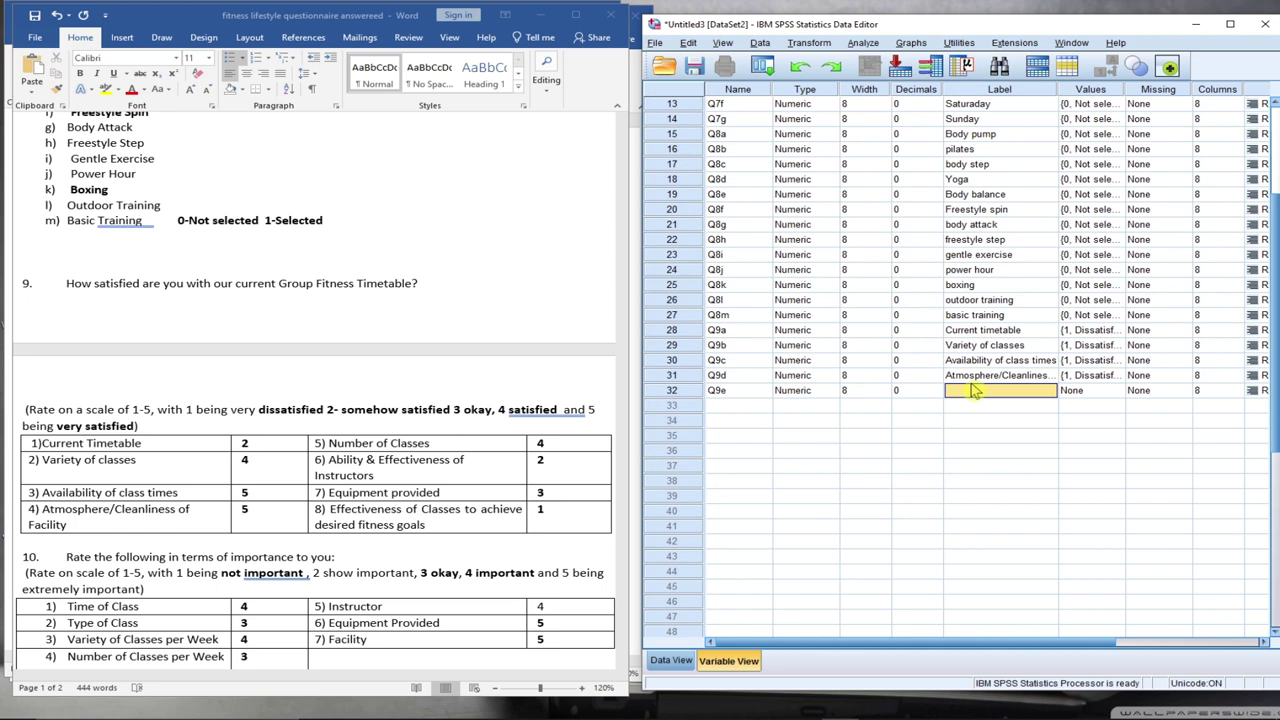
{"action": "type", "text": "Nu"}
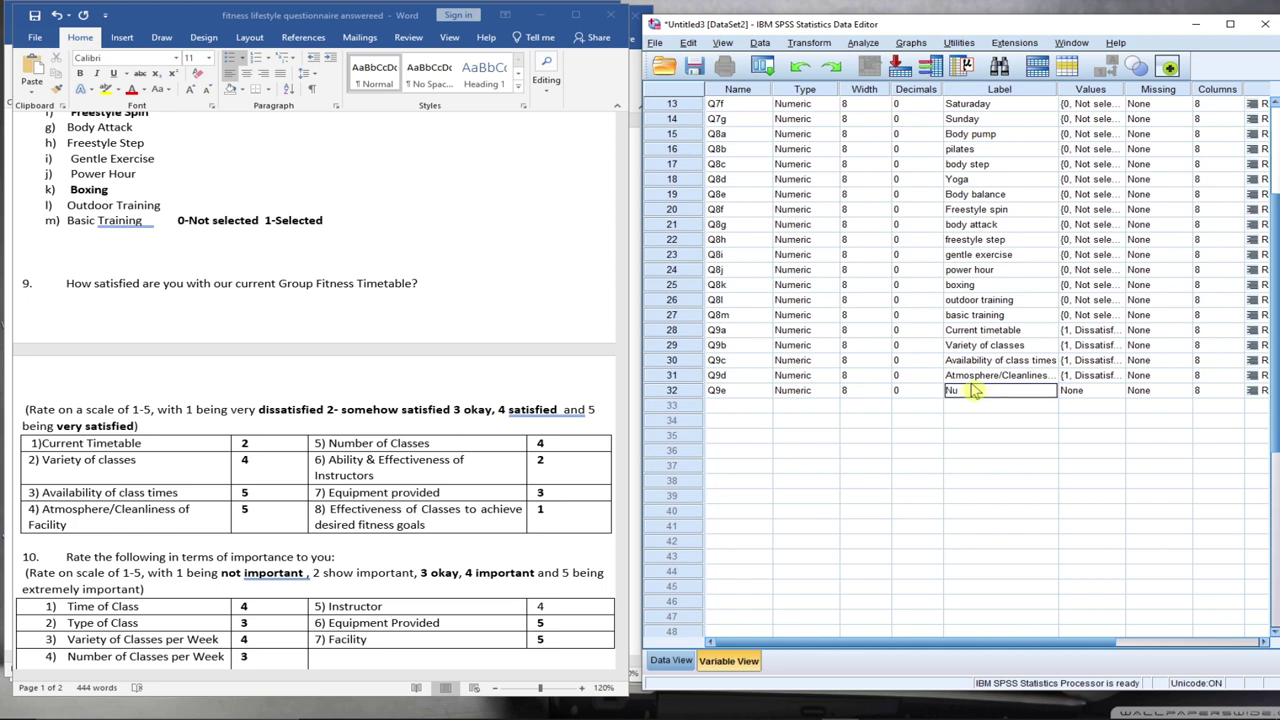
{"action": "type", "text": "mber of classes"}
{"action": "left_click", "coordinate": [1090, 395]}
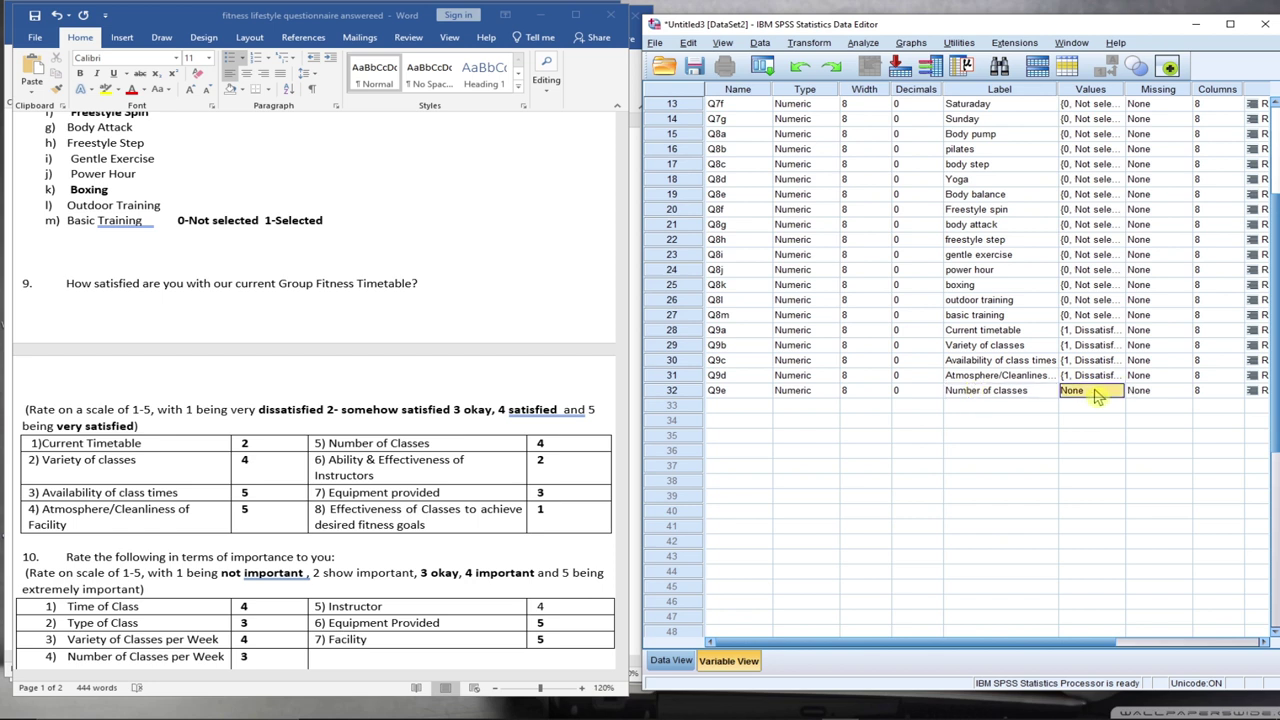
{"action": "right_click", "coordinate": [1096, 394]}
{"action": "left_click", "coordinate": [1111, 417]}
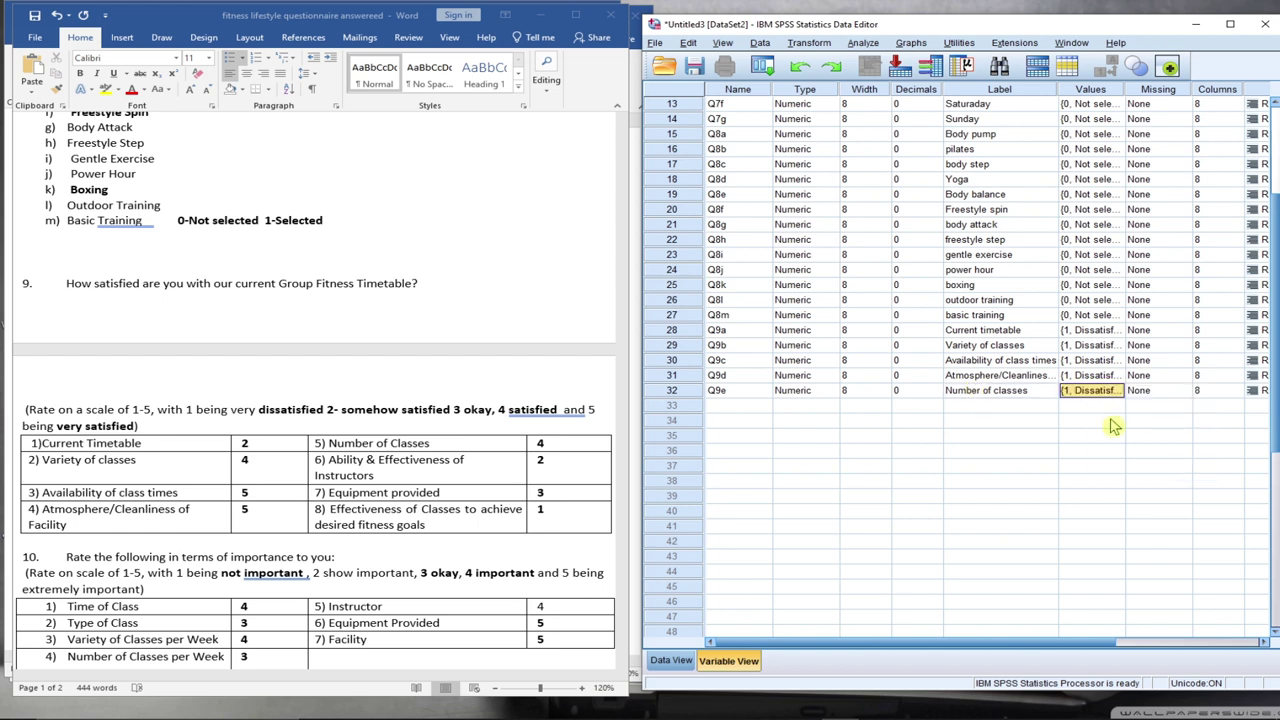
Add variable Q9f in row 33 and set its decimals to 0
{"action": "left_click", "coordinate": [734, 411]}
{"action": "type", "text": "Q9f"}
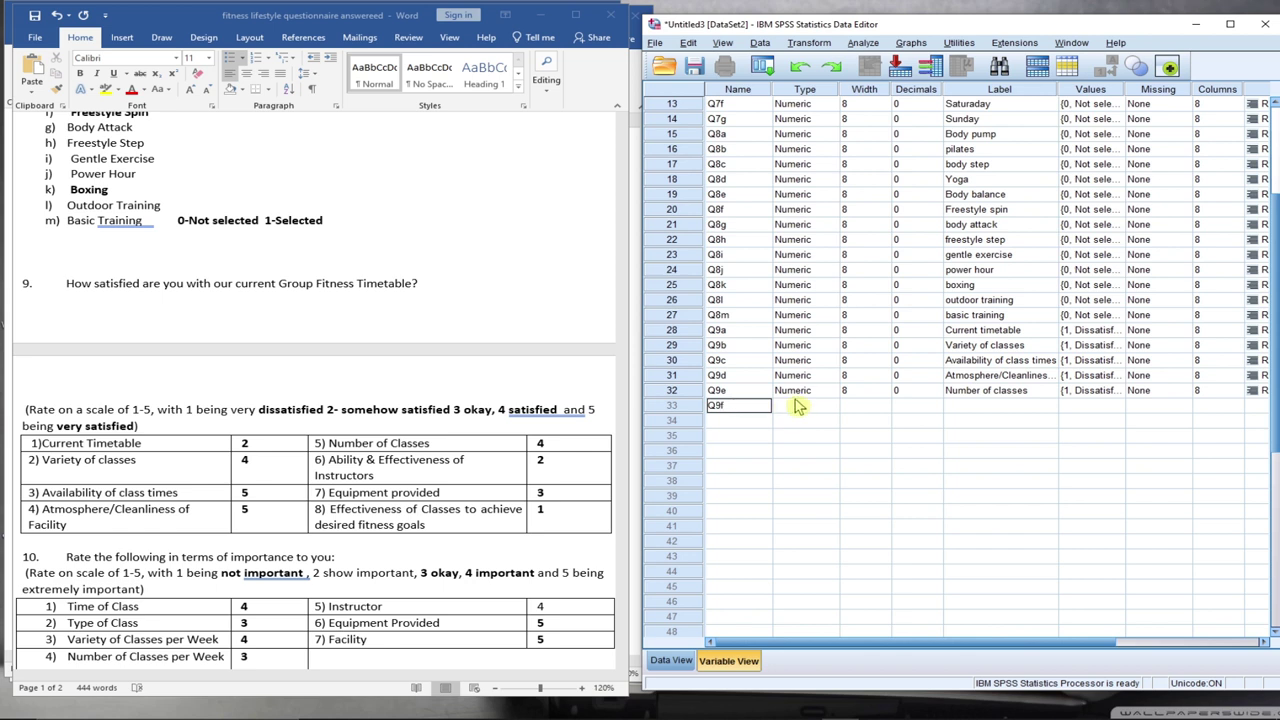
{"action": "key", "text": "Tab"}
{"action": "left_click", "coordinate": [899, 405]}
{"action": "type", "text": "0"}
Label Q9f "Ability & effecitiveness of instructors" and paste the copied satisfaction value labels into it
{"action": "left_click", "coordinate": [978, 408]}
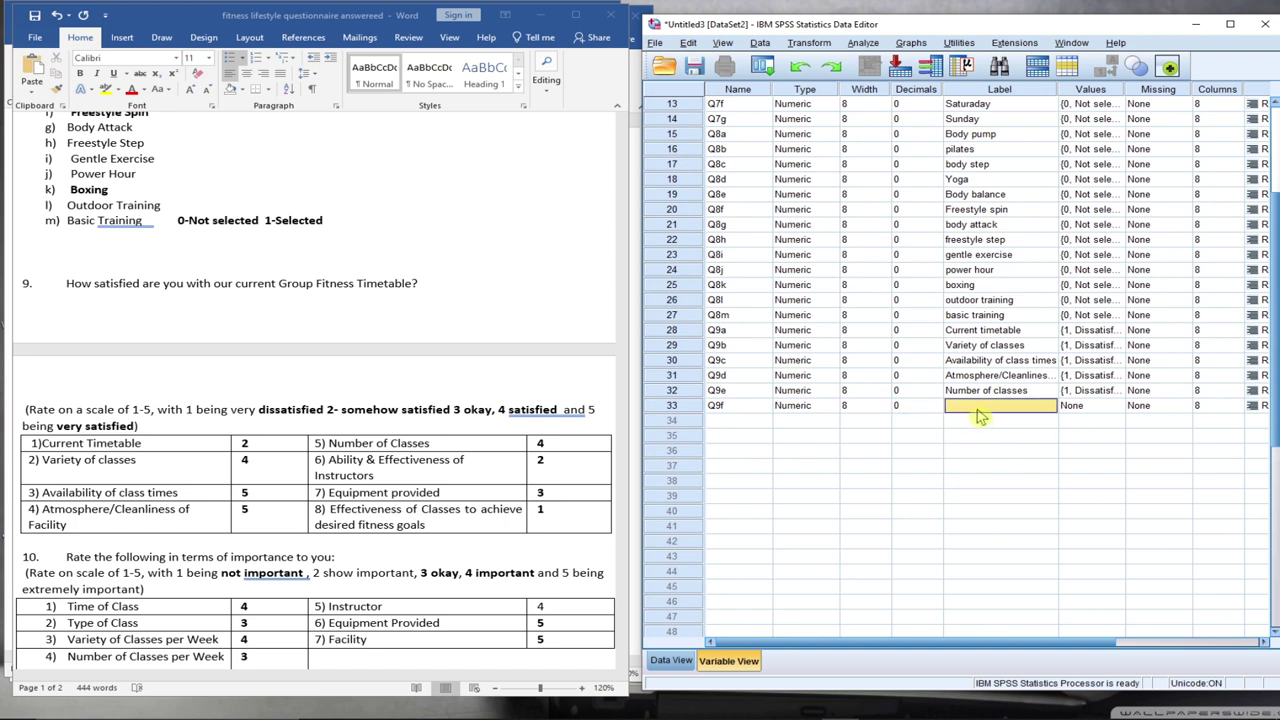
{"action": "type", "text": "Abi"}
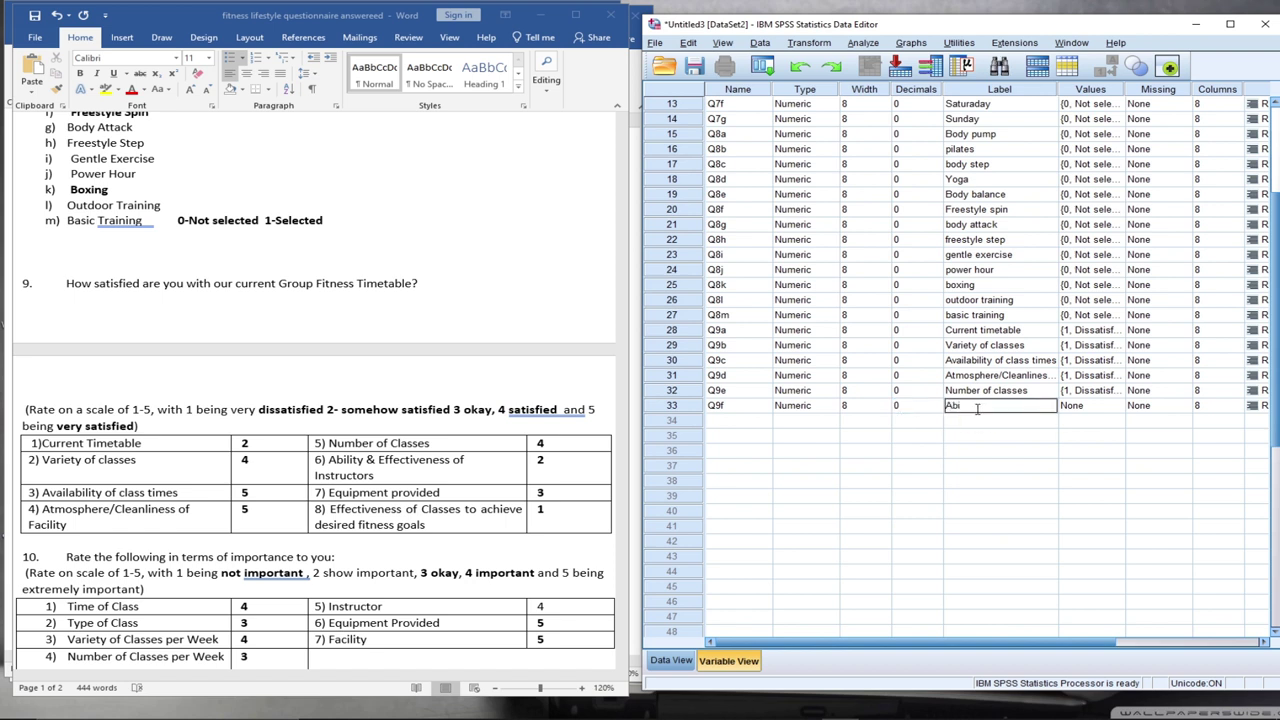
{"action": "type", "text": "lity & effectiveness of instructors"}
{"action": "left_click", "coordinate": [1076, 418]}
{"action": "right_click", "coordinate": [1090, 416]}
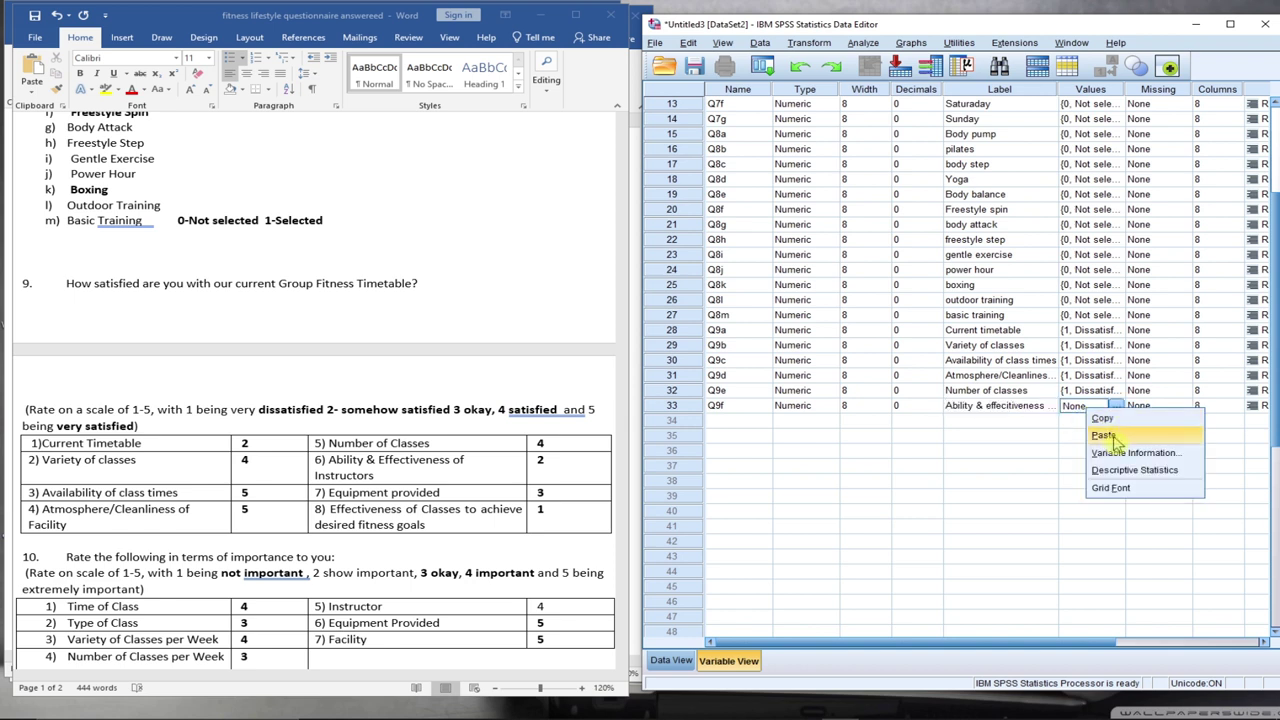
{"action": "left_click", "coordinate": [1096, 442]}
Add variable Q9g in row 34 and set its decimals to 0
{"action": "left_click", "coordinate": [727, 425]}
{"action": "type", "text": "Q9"}
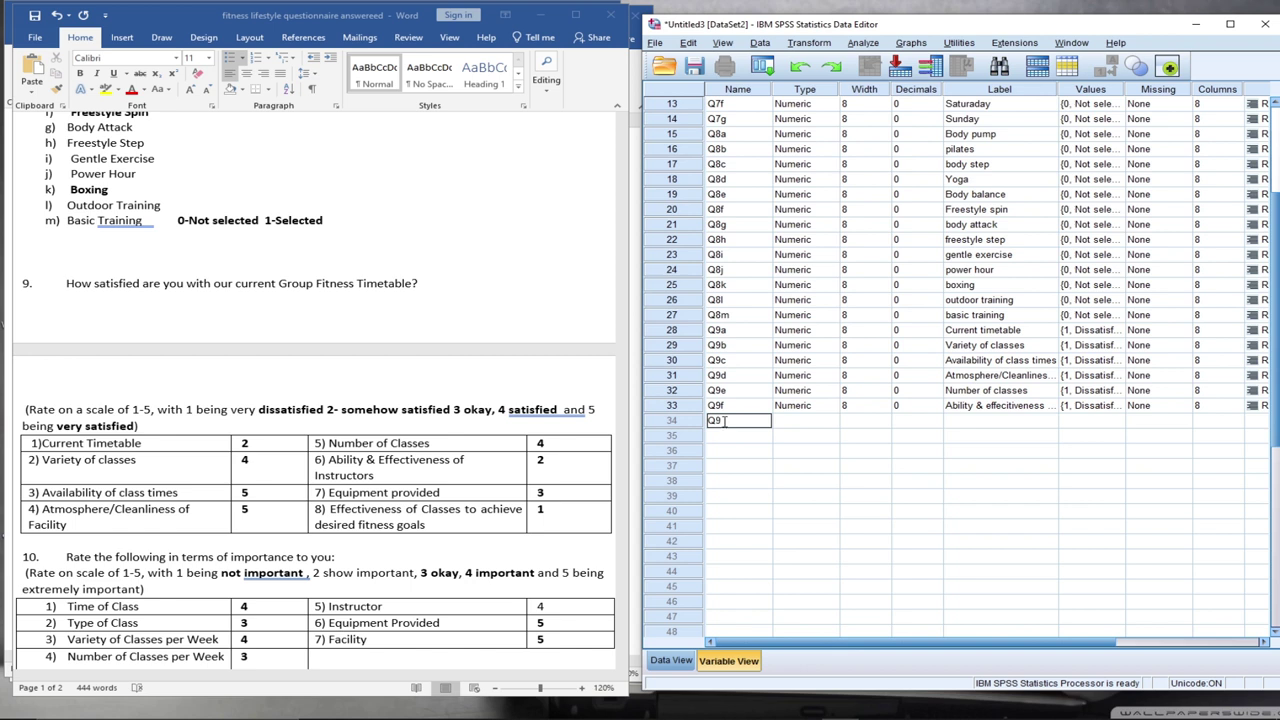
{"action": "type", "text": "g"}
{"action": "left_click", "coordinate": [798, 424]}
{"action": "left_click", "coordinate": [910, 421]}
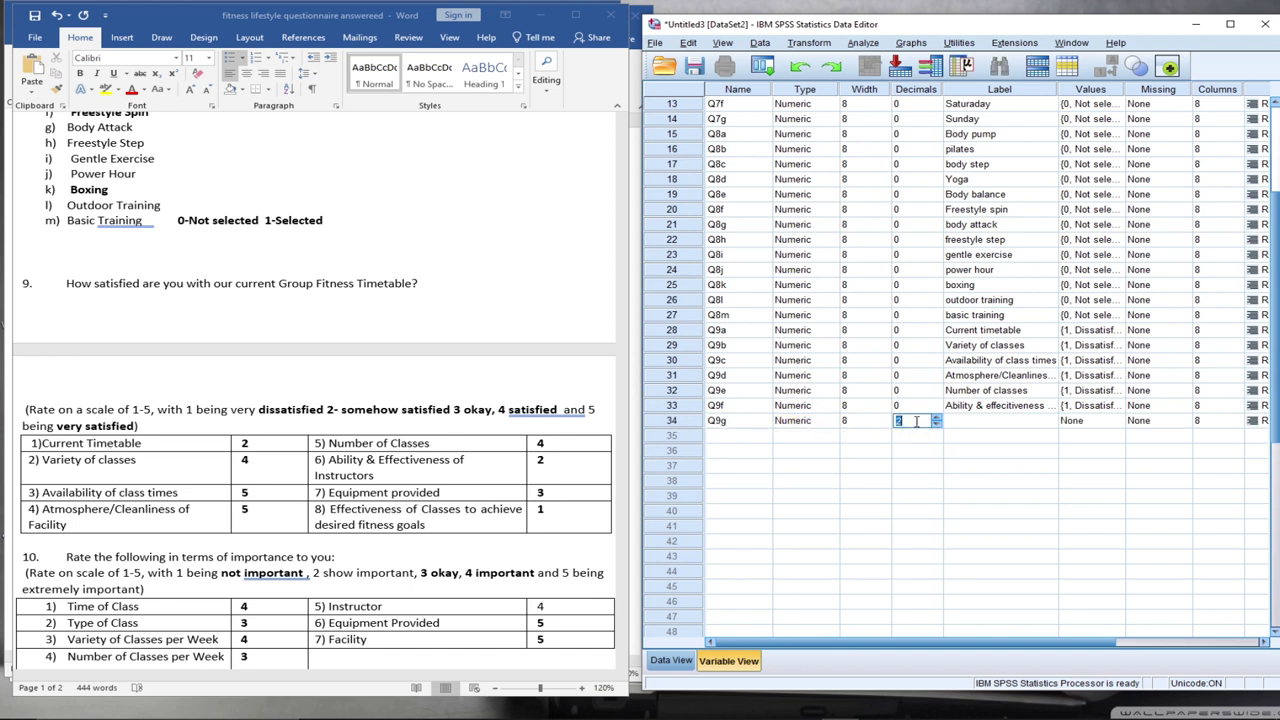
{"action": "type", "text": "0"}
Label Q9g "Equipment provided" and copy the satisfaction value labels from Q9f into it
{"action": "left_click", "coordinate": [993, 421]}
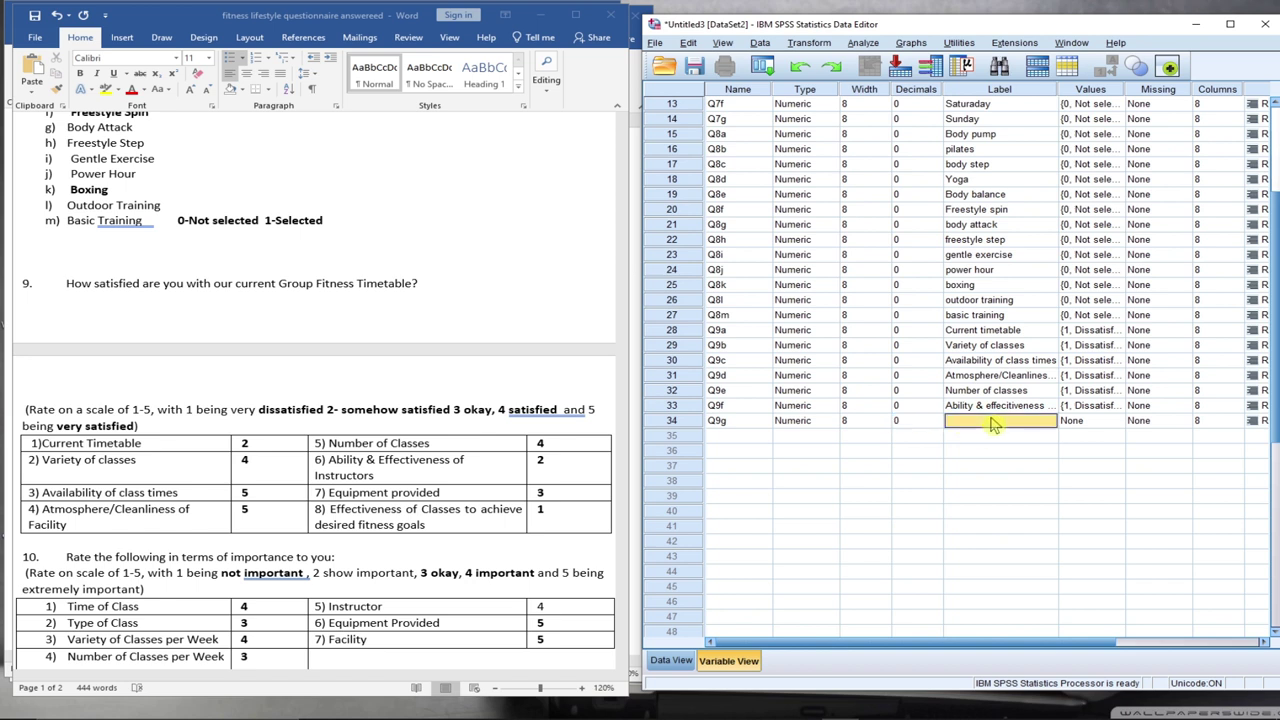
{"action": "type", "text": "Eq"}
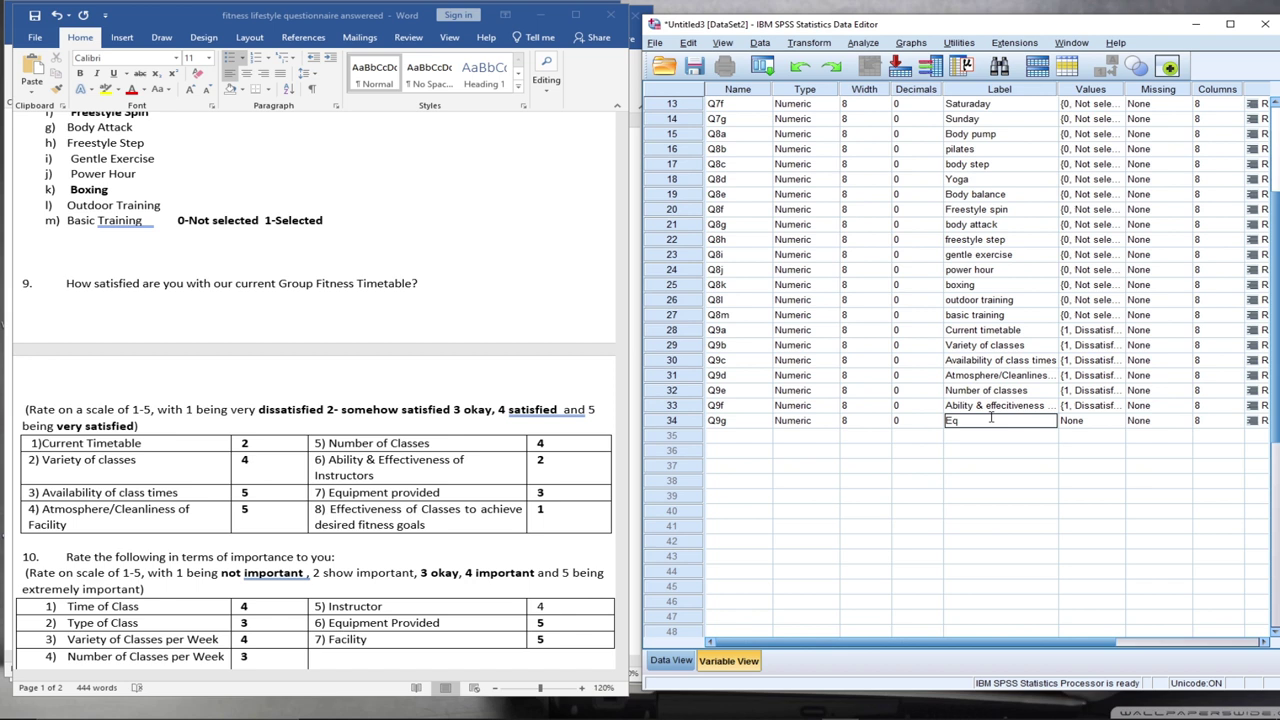
{"action": "type", "text": "uipment provided"}
{"action": "left_click", "coordinate": [1085, 405]}
{"action": "right_click", "coordinate": [1088, 406]}
{"action": "left_click", "coordinate": [1108, 417]}
{"action": "left_click", "coordinate": [1092, 420]}
{"action": "right_click", "coordinate": [1096, 421]}
{"action": "left_click", "coordinate": [1112, 447]}
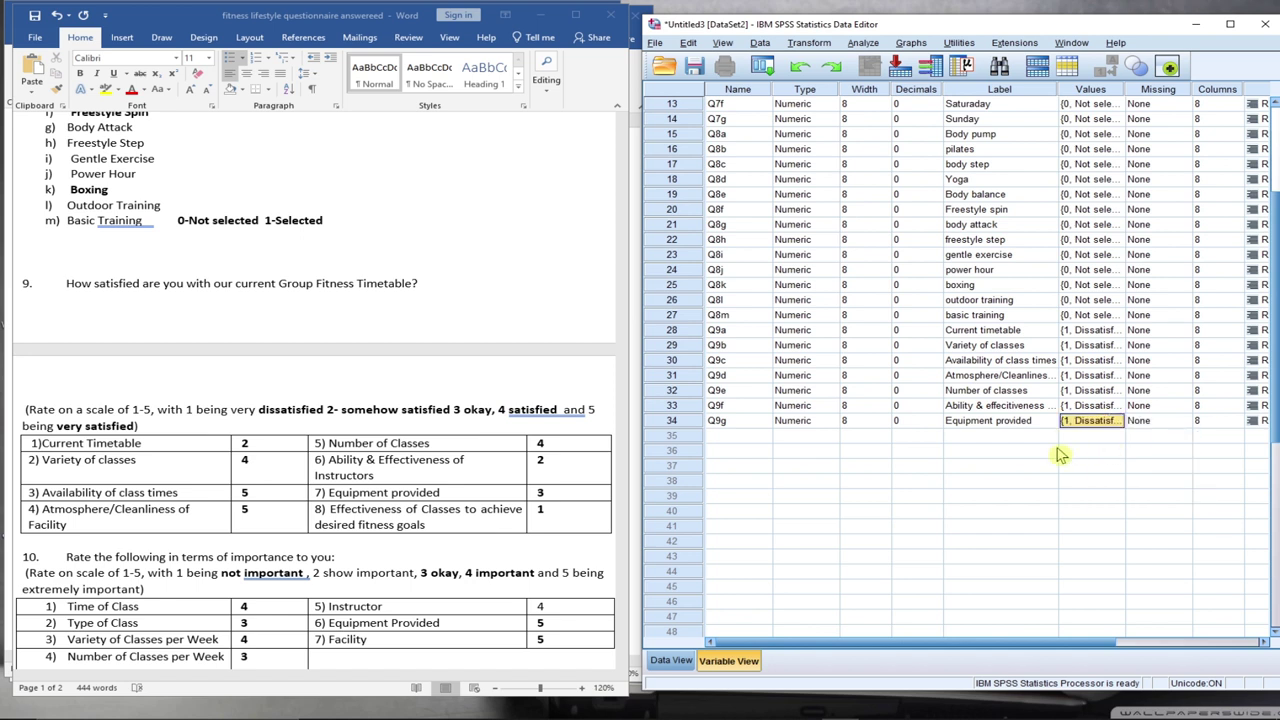
Add variable Q9h in row 35 and set its decimals to 0
{"action": "left_click", "coordinate": [742, 438]}
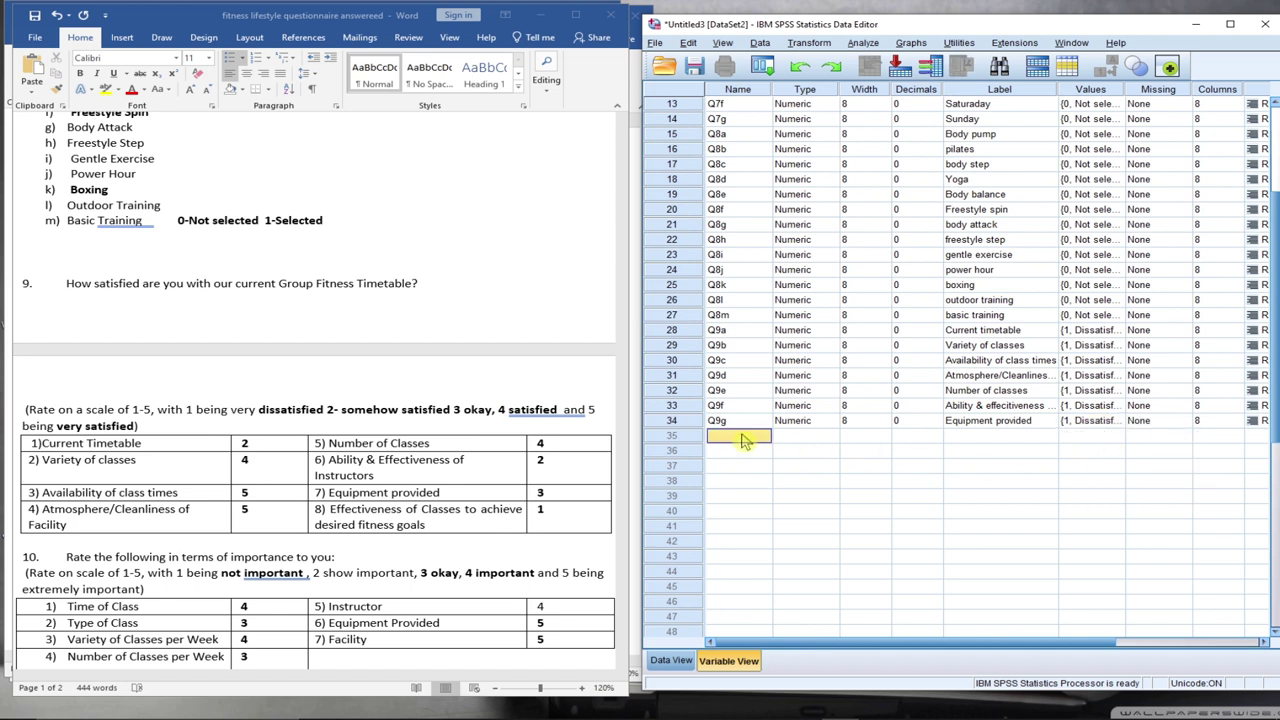
{"action": "type", "text": "Q9"}
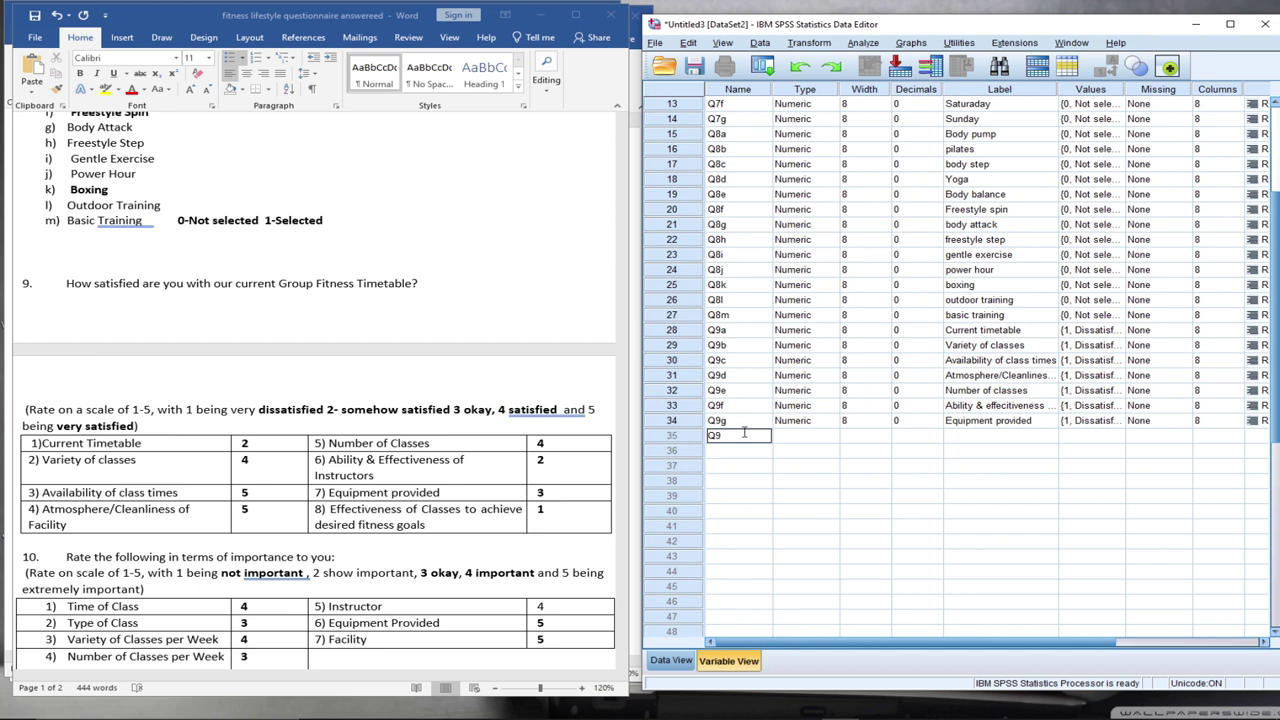
{"action": "type", "text": "h"}
{"action": "left_click", "coordinate": [805, 436]}
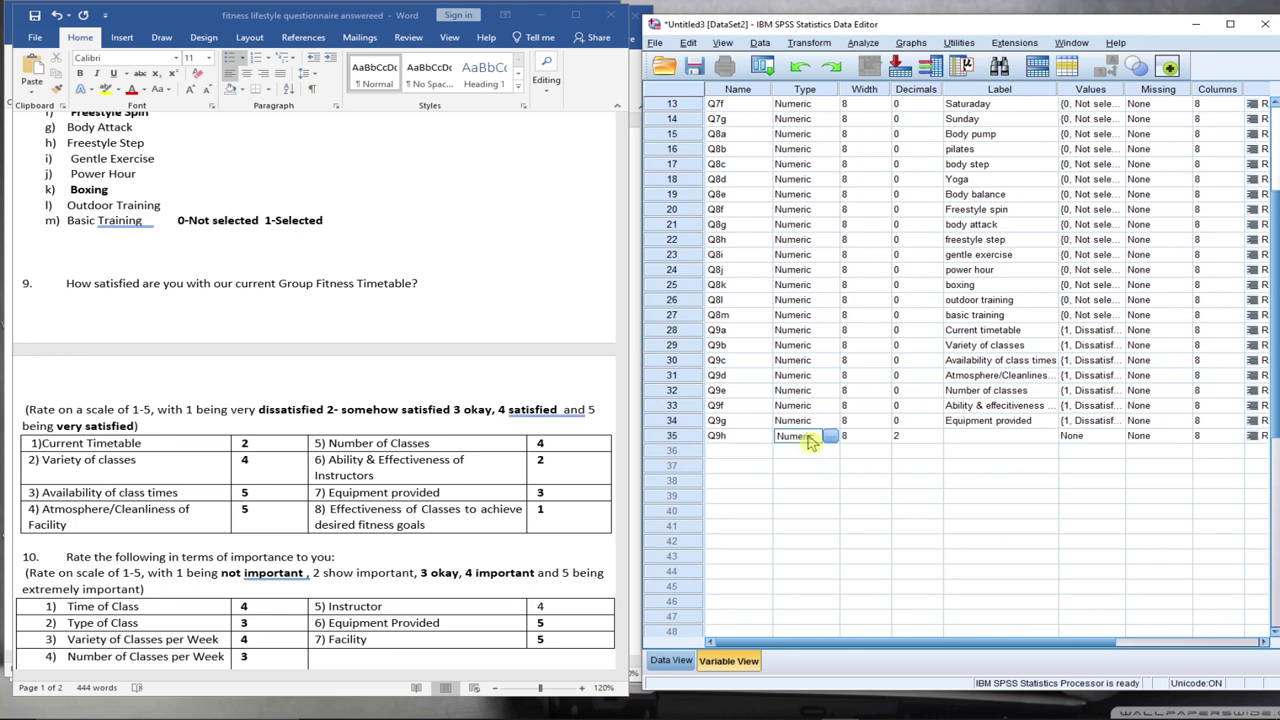
{"action": "left_click", "coordinate": [912, 437]}
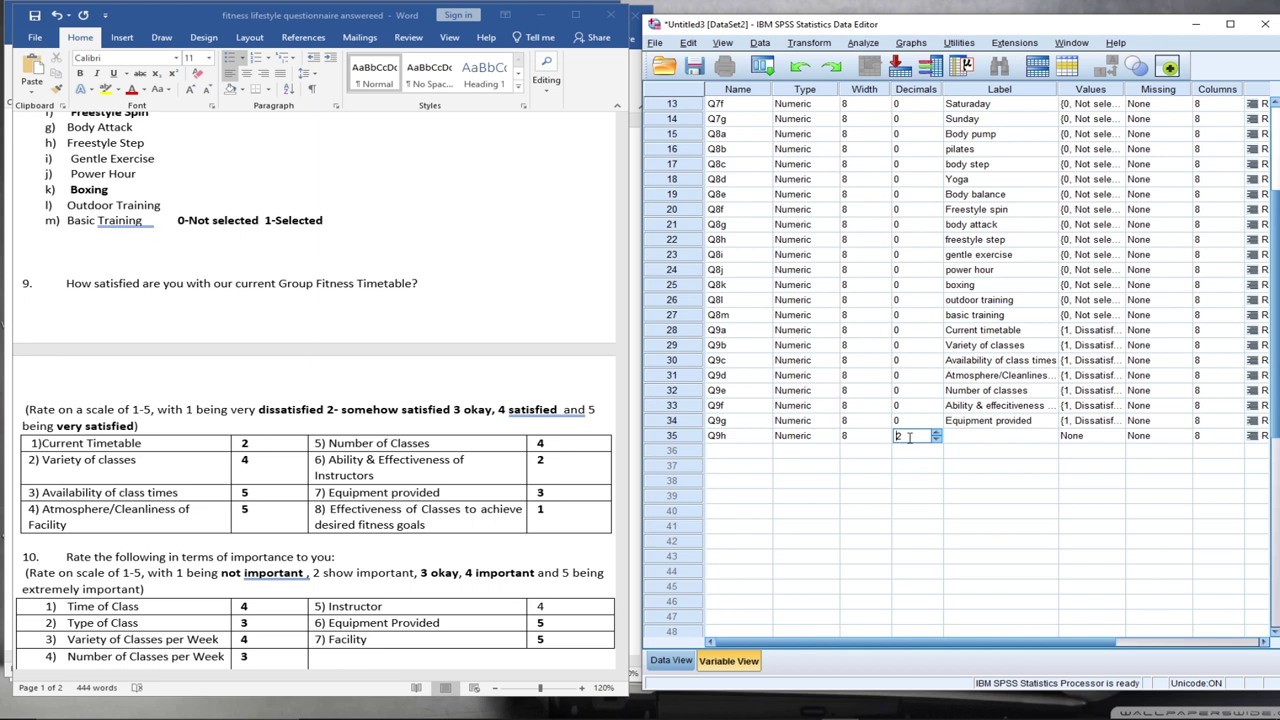
{"action": "double_click", "coordinate": [898, 437]}
{"action": "type", "text": "0"}
Label Q9h "Effectiveness of classes to achieve desired fitness goals" and paste the copied satisfaction value labels into it
{"action": "left_click", "coordinate": [970, 437]}
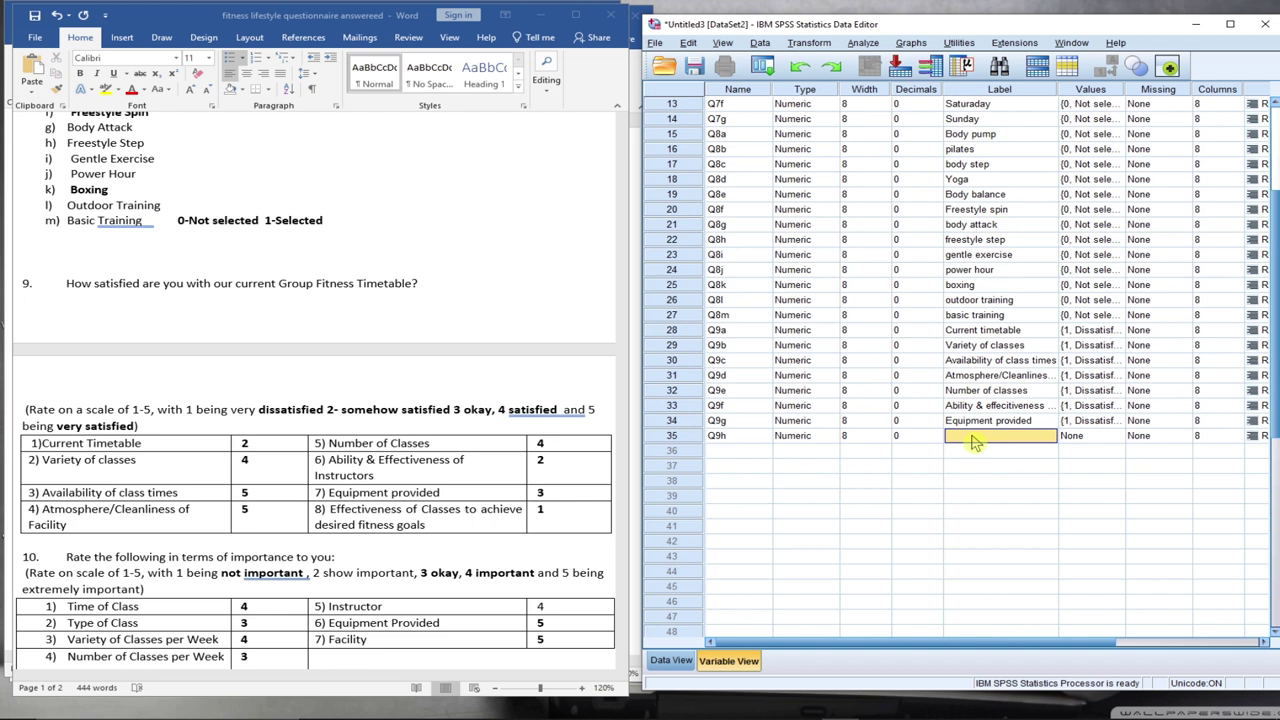
{"action": "type", "text": "E"}
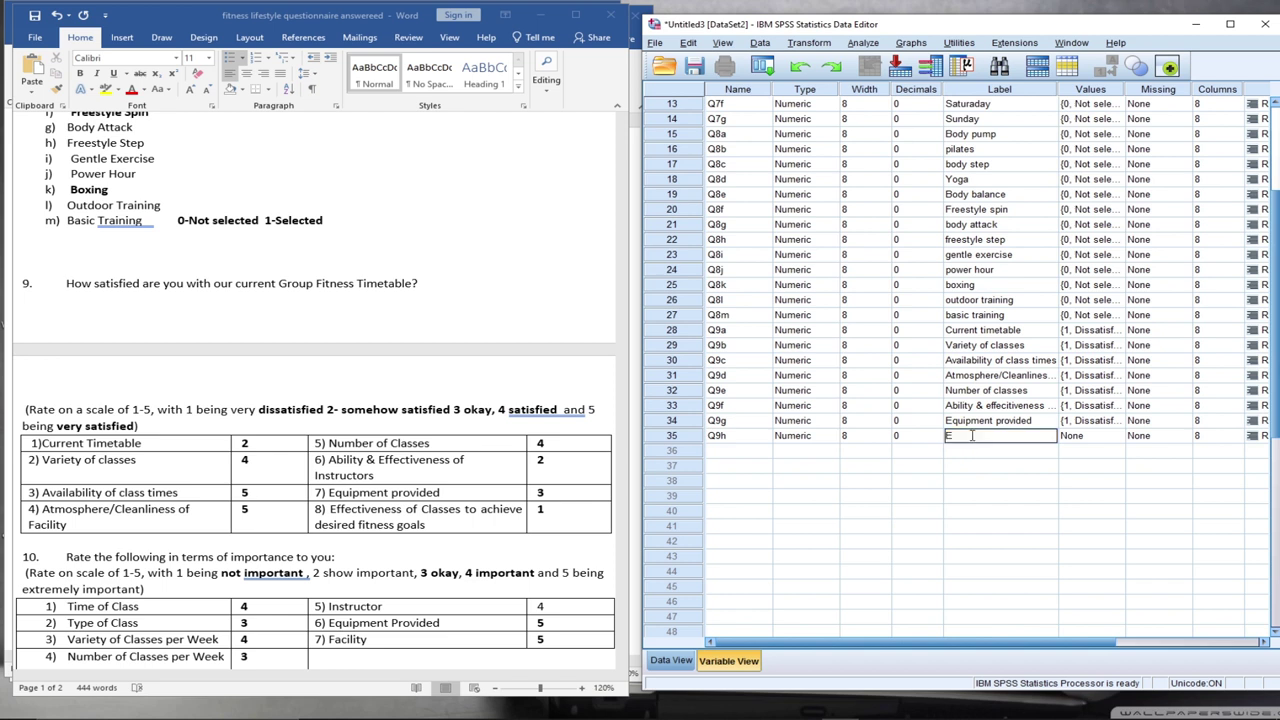
{"action": "type", "text": "ffectiveness of classes to achieve desired fitness goals"}
{"action": "left_click", "coordinate": [1080, 437]}
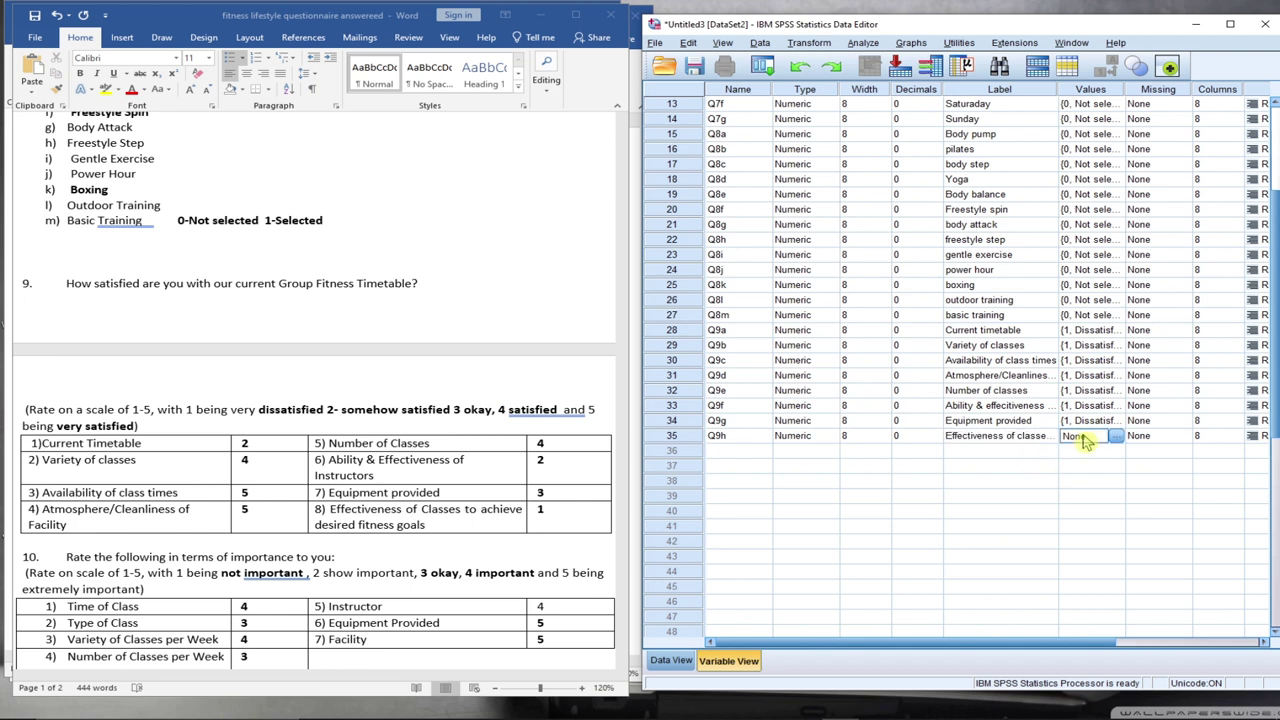
{"action": "right_click", "coordinate": [1081, 437]}
{"action": "left_click", "coordinate": [1099, 462]}
{"action": "left_click", "coordinate": [727, 455]}
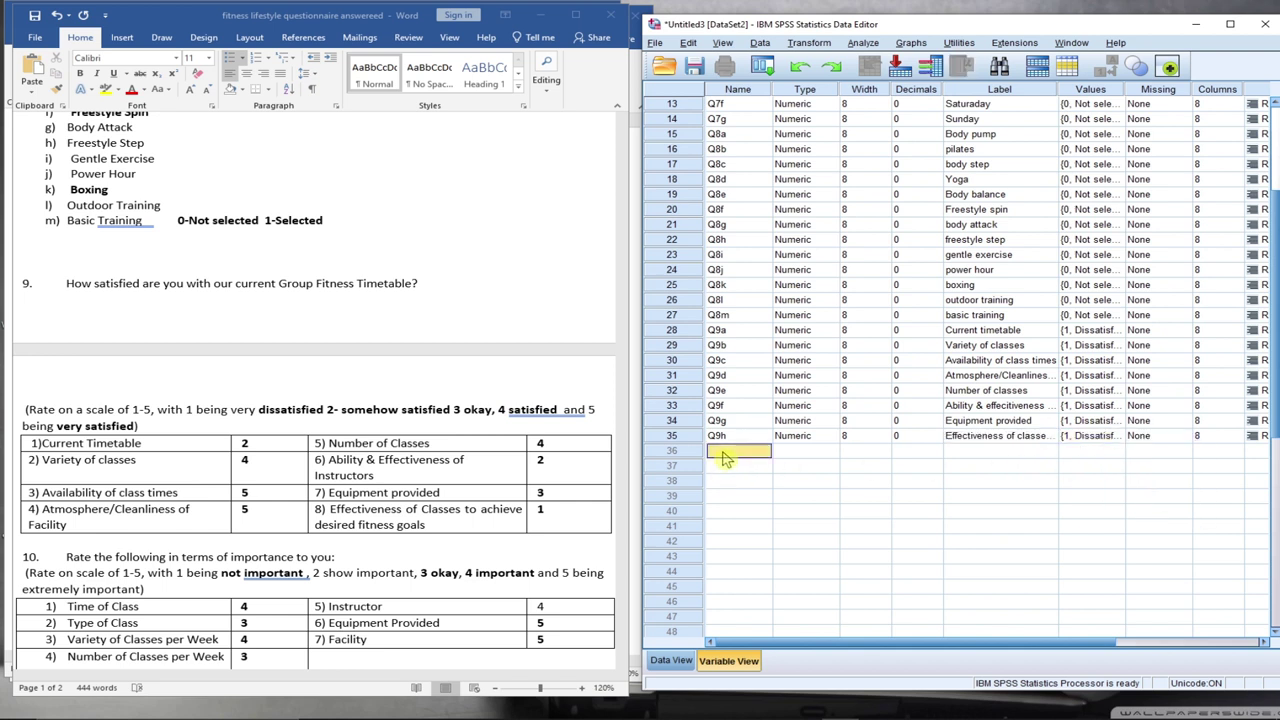
{"action": "type", "text": "Q9"}
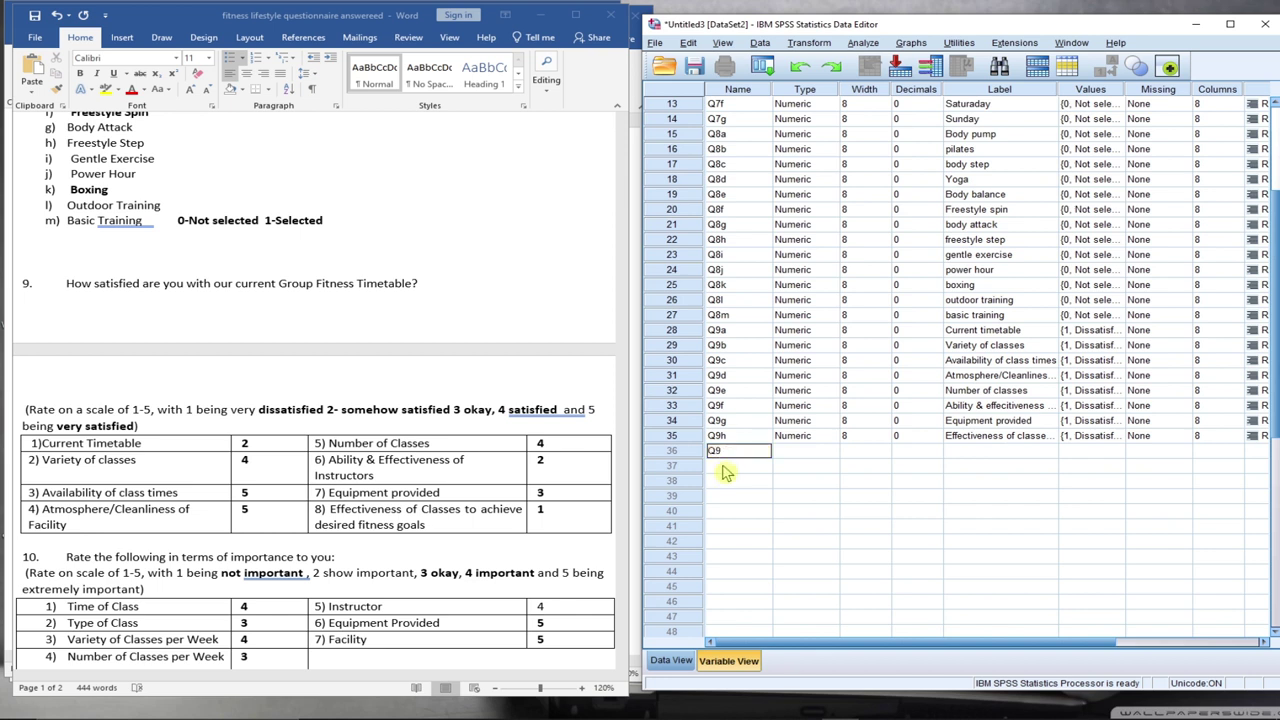
{"action": "key", "text": "BackSpace"}
{"action": "key", "text": "BackSpace"}
{"action": "left_click", "coordinate": [806, 481]}
{"action": "left_click", "coordinate": [832, 481]}
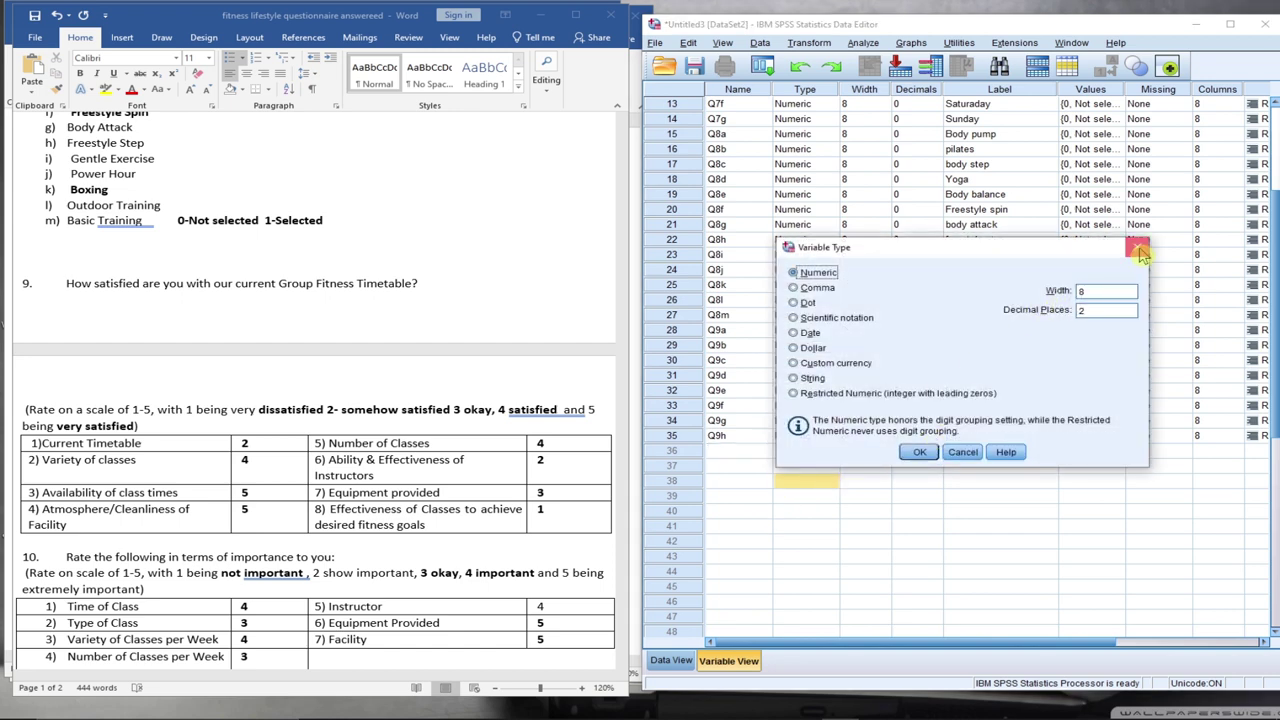
{"action": "left_click", "coordinate": [1137, 247]}
Save the dataset in Documents as "sample question" in SPSS Statistics format and close the output window
{"action": "left_click", "coordinate": [697, 68]}
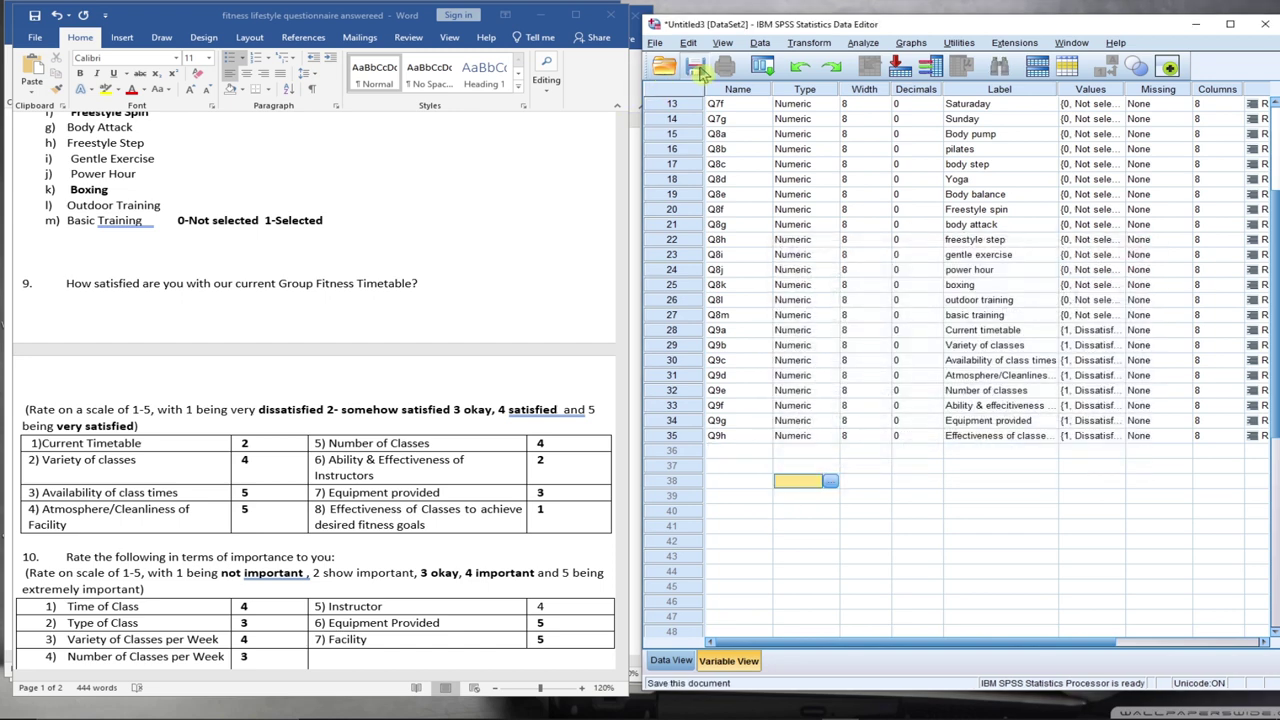
{"action": "type", "text": "q"}
{"action": "key", "text": "BackSpace"}
{"action": "type", "text": "sample "}
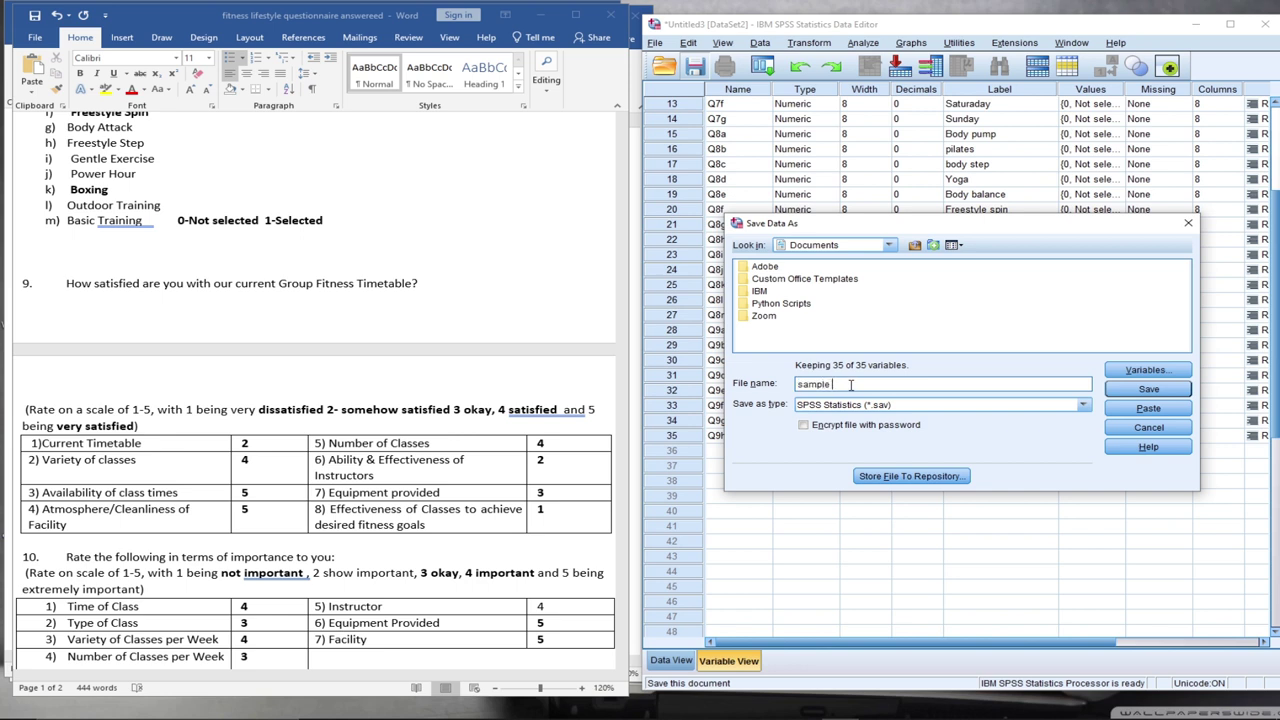
{"action": "type", "text": "question"}
{"action": "left_click", "coordinate": [1146, 390]}
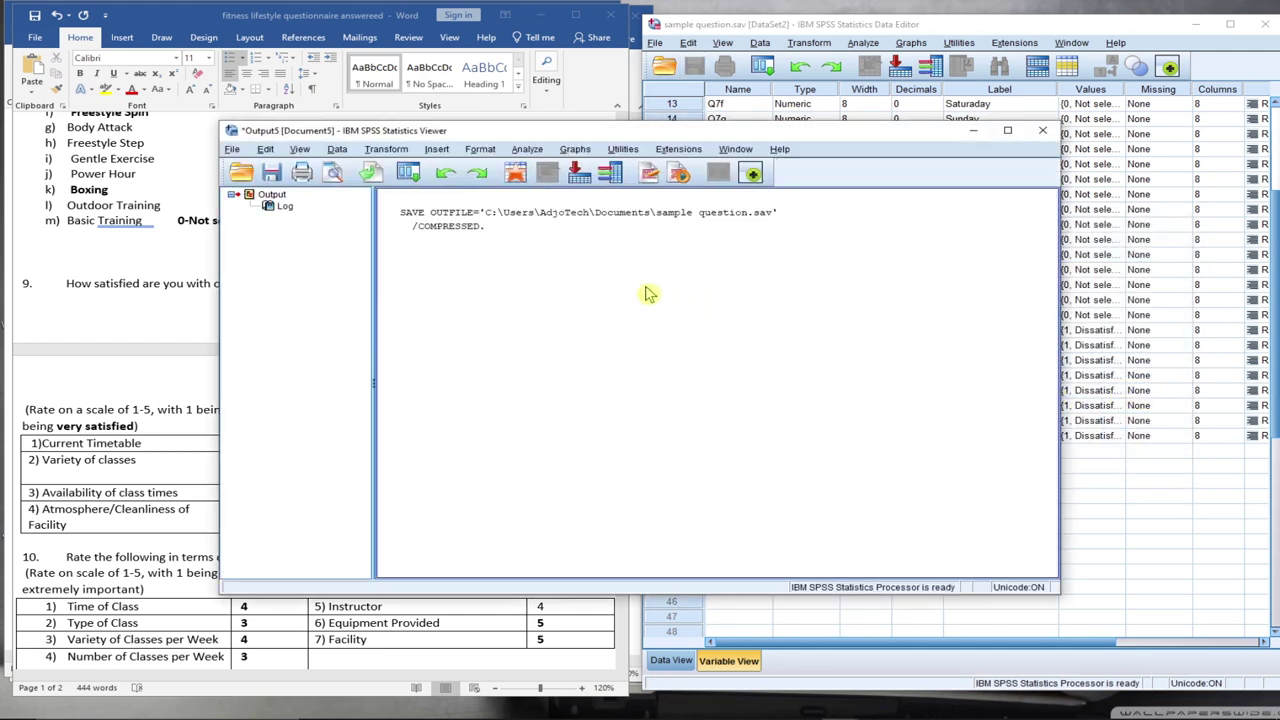
{"action": "left_click", "coordinate": [1042, 130]}
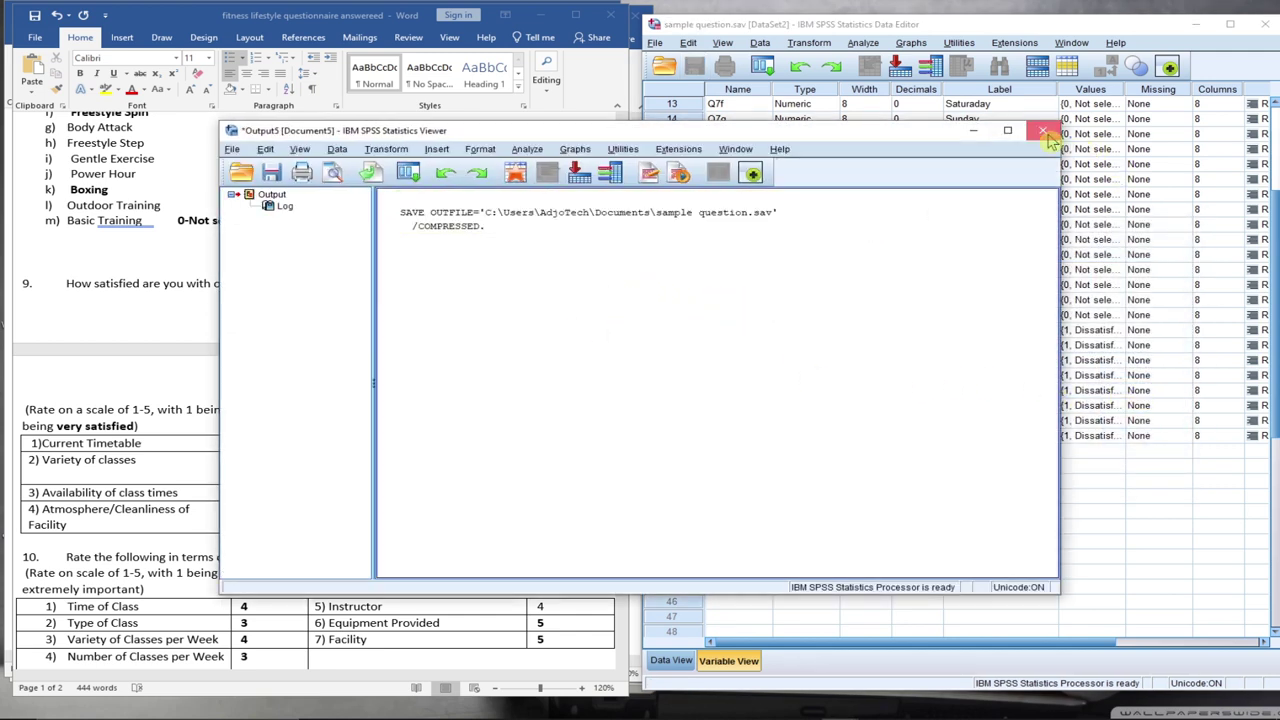
{"action": "left_click", "coordinate": [645, 386]}
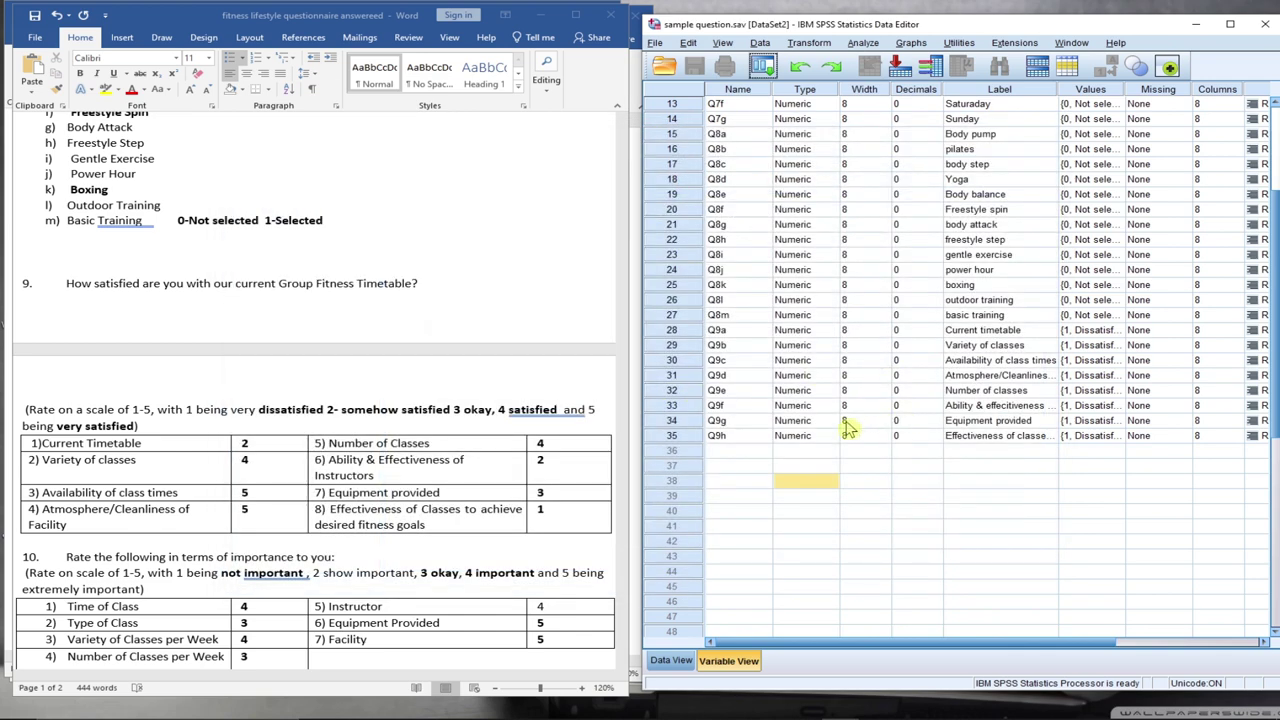
Add variable Q10a in row 36 for the first part of question 10 and set its decimals to 0
{"action": "left_click", "coordinate": [742, 451]}
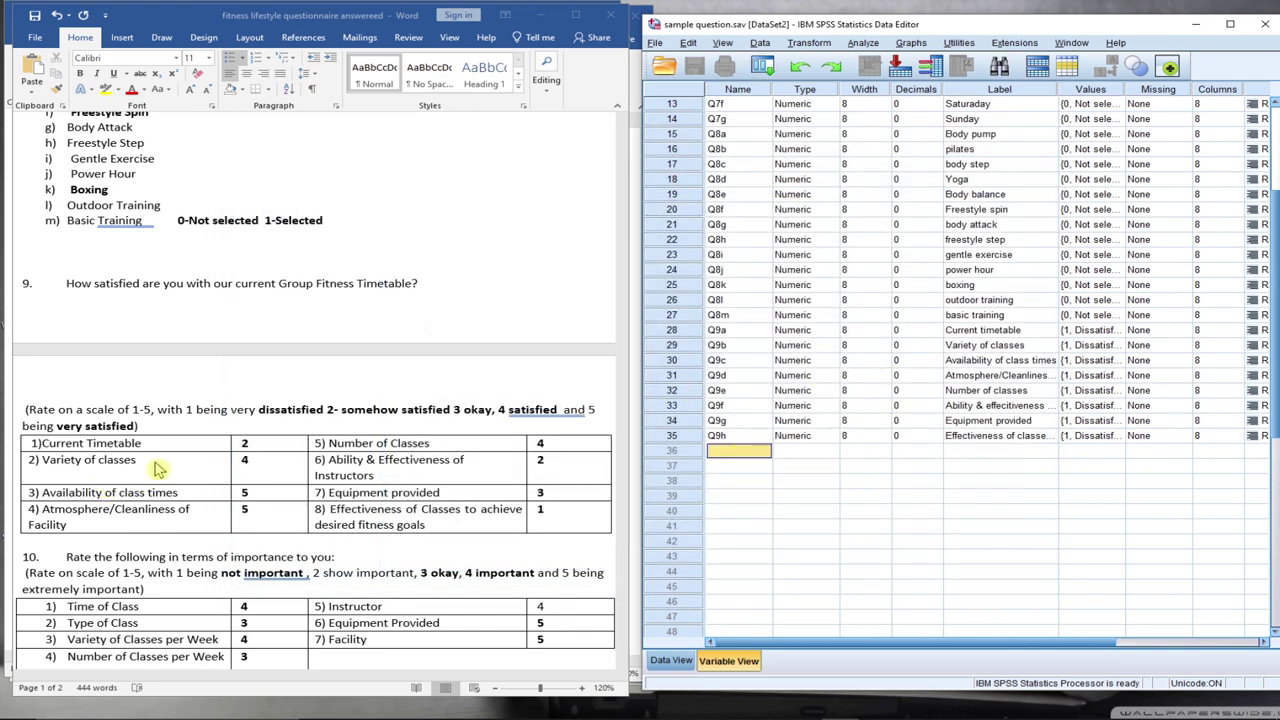
{"action": "scroll", "coordinate": [166, 456], "scroll_direction": "down", "scroll_amount": 3}
{"action": "scroll", "coordinate": [168, 453], "scroll_direction": "down", "scroll_amount": 3}
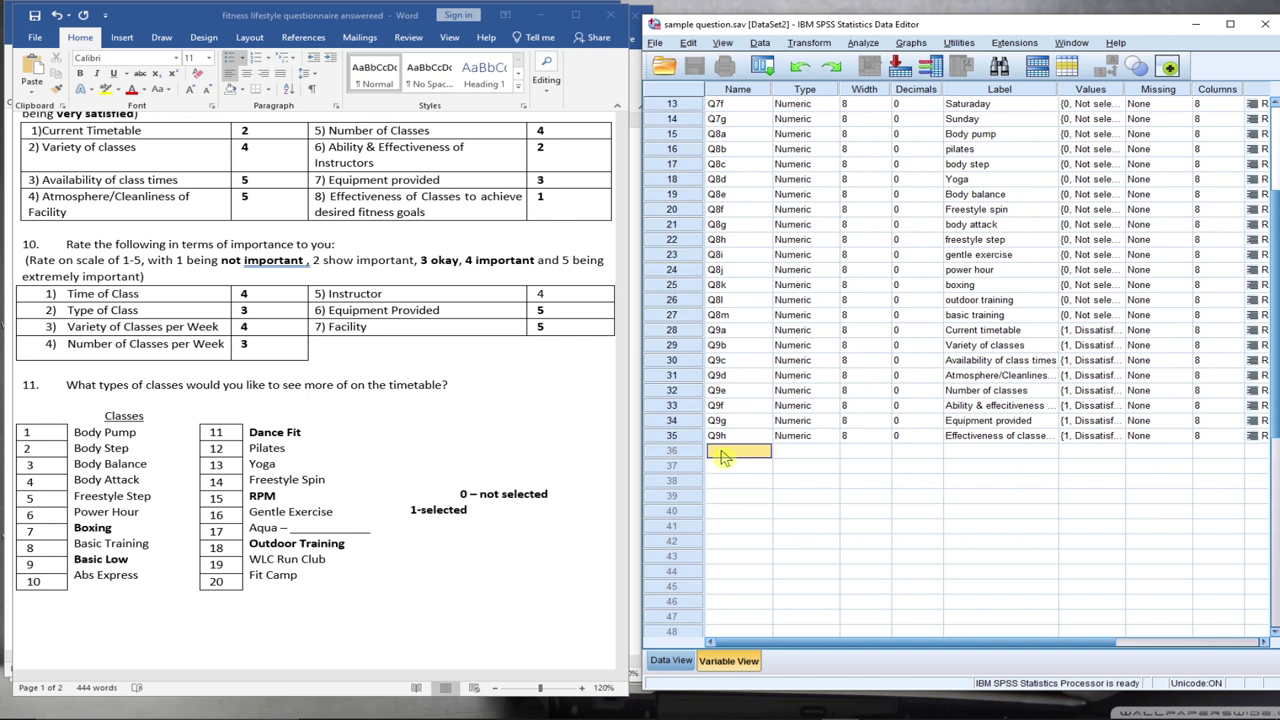
{"action": "type", "text": "Q10"}
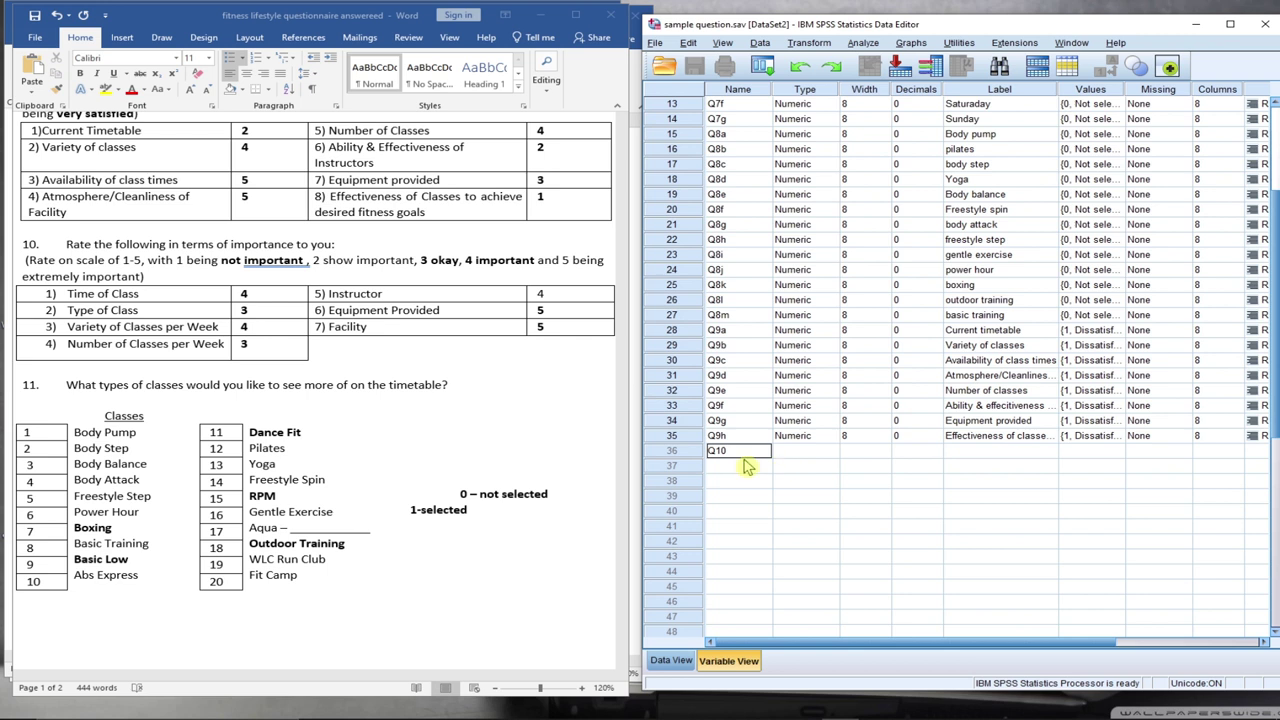
{"action": "type", "text": "a"}
{"action": "left_click", "coordinate": [800, 455]}
{"action": "left_click", "coordinate": [900, 452]}
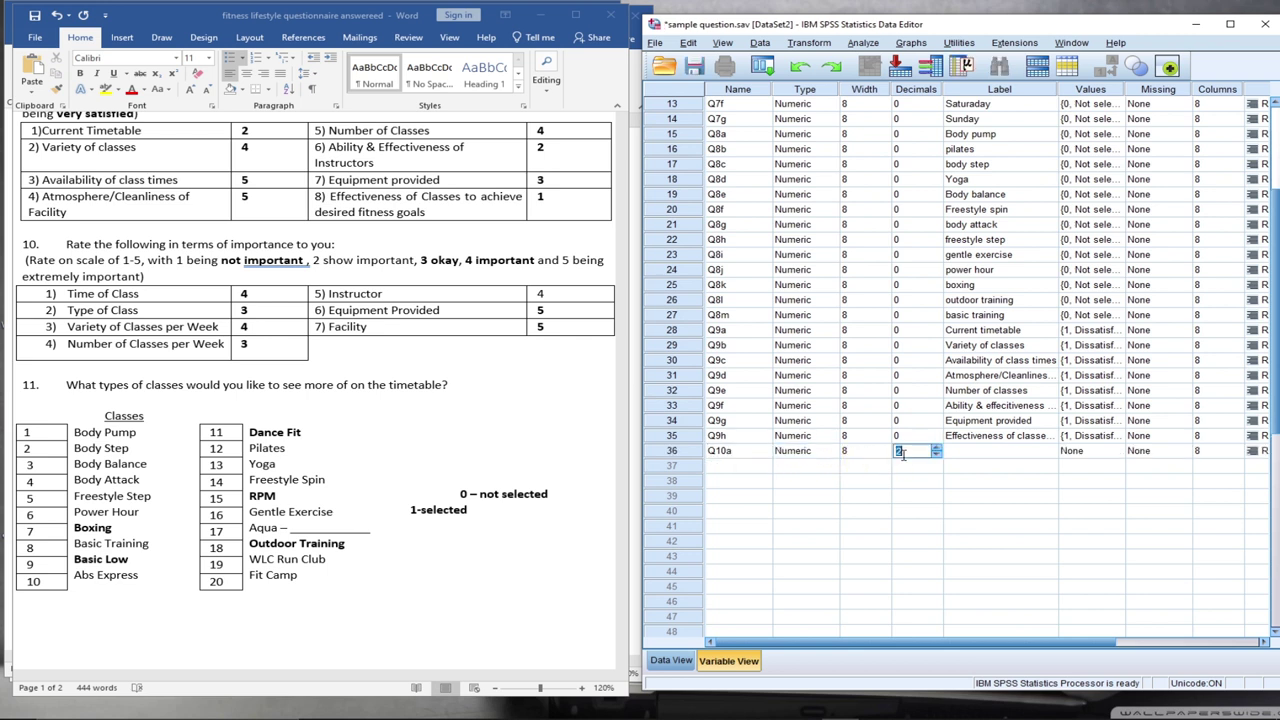
{"action": "type", "text": "0"}
Label variable Q10a "Times of class"
{"action": "left_click", "coordinate": [988, 453]}
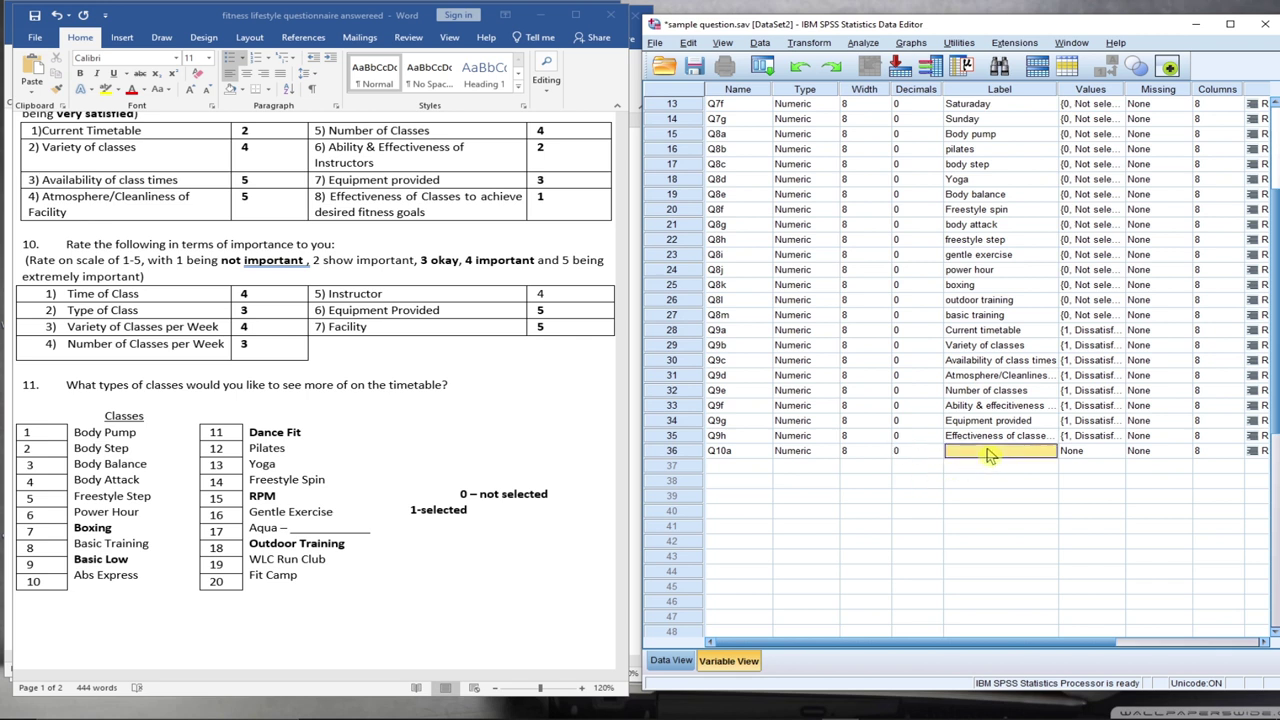
{"action": "type", "text": "tim"}
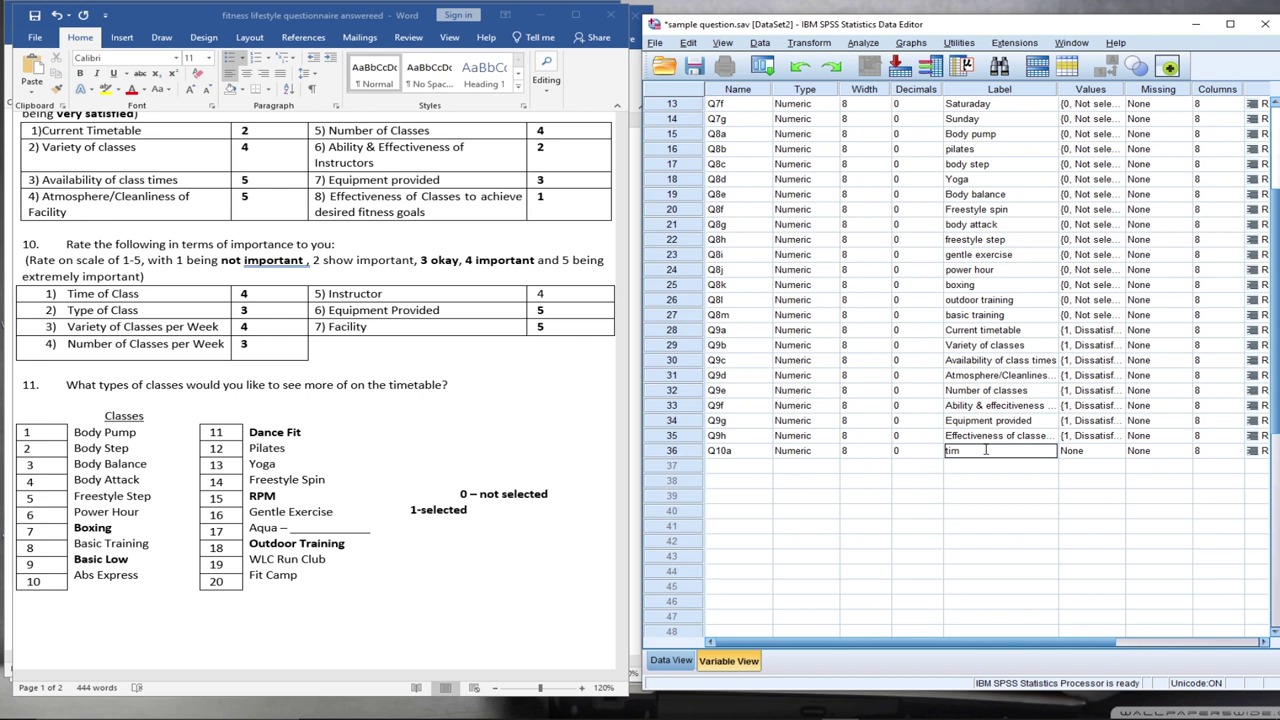
{"action": "key", "text": "BackSpace"}
{"action": "key", "text": "BackSpace"}
{"action": "type", "text": "Times of class"}
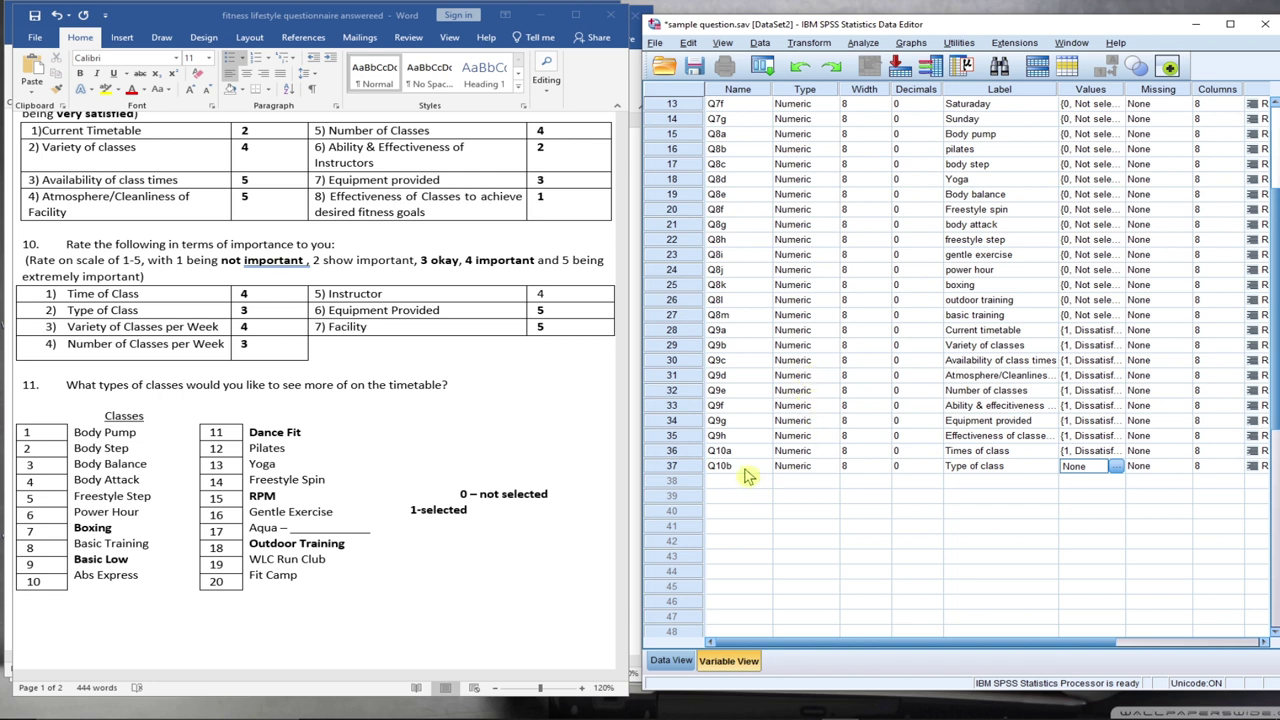
{"action": "key", "text": "Up"}
{"action": "left_click", "coordinate": [968, 453]}
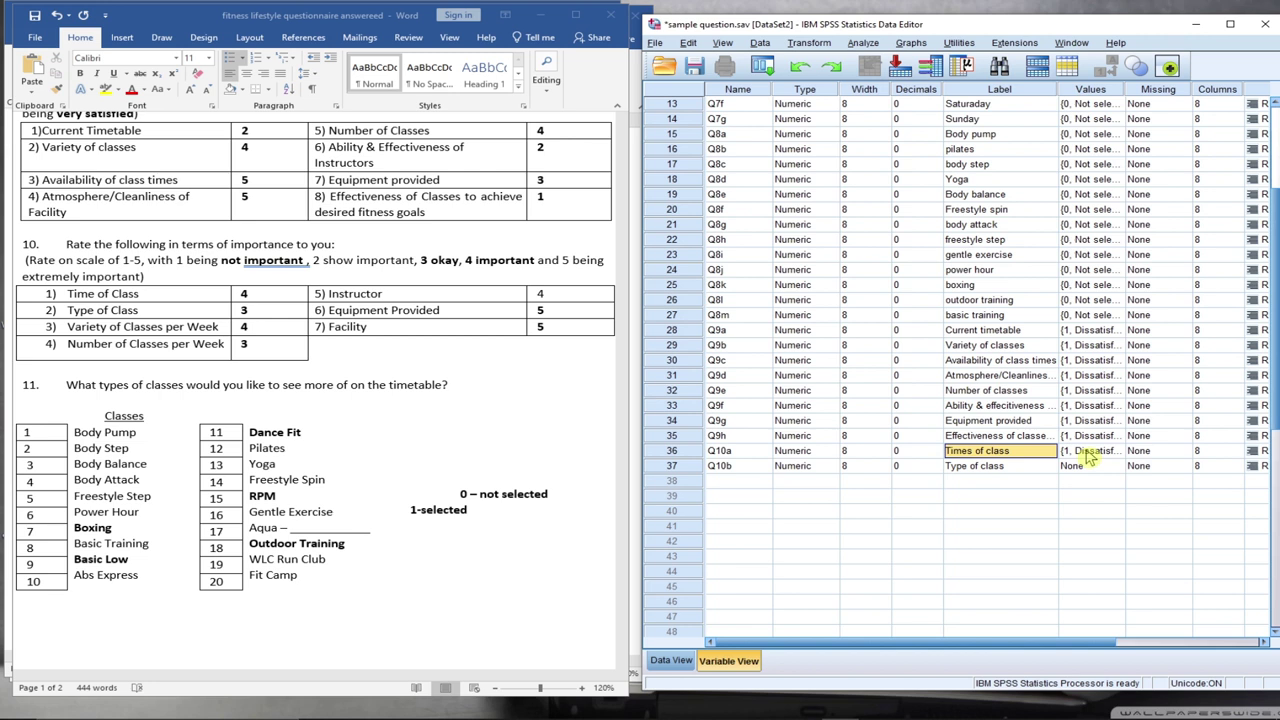
Switch to the Word questionnaire and correct the rating 2 wording in question 10 to "somehow important"
{"action": "left_click", "coordinate": [353, 260]}
{"action": "key", "text": "BackSpace"}
{"action": "key", "text": "BackSpace"}
{"action": "key", "text": "BackSpace"}
{"action": "type", "text": "omehow"}
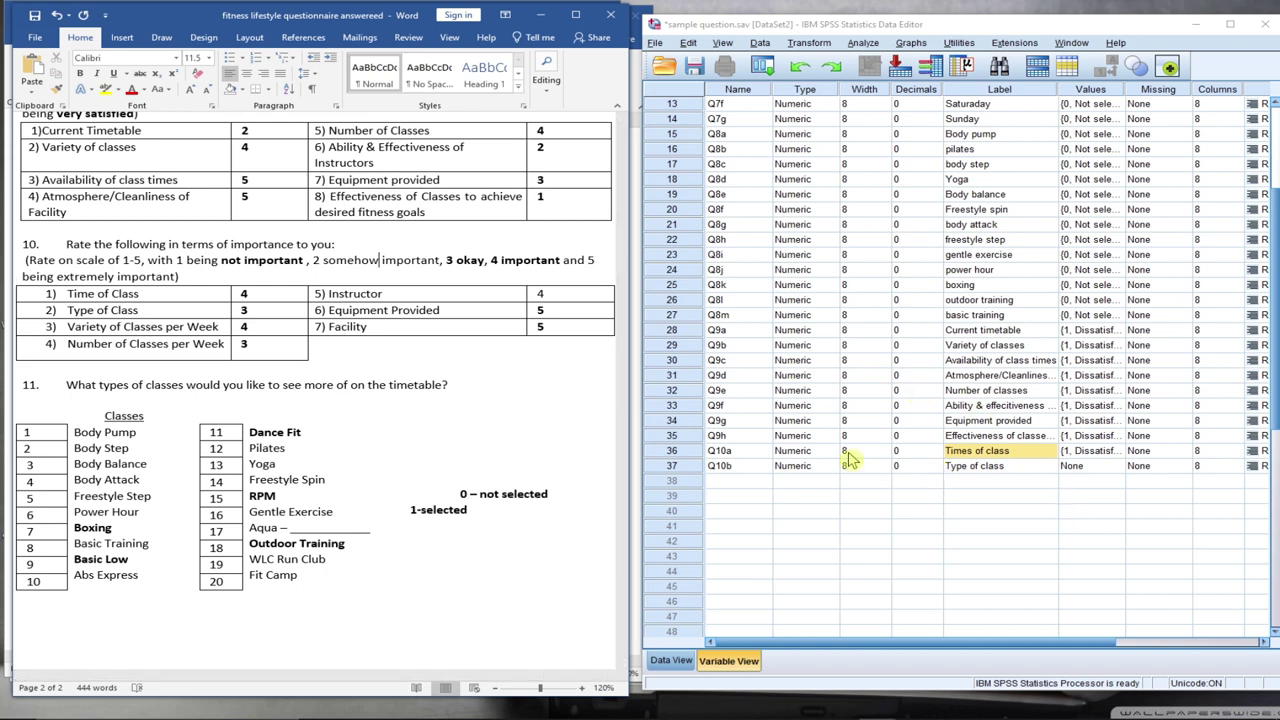
Back in SPSS, open Q10a's value labels and change the label of value 1 to "Not important"
{"action": "left_click", "coordinate": [1105, 452]}
{"action": "left_click", "coordinate": [1118, 451]}
{"action": "left_click", "coordinate": [935, 346]}
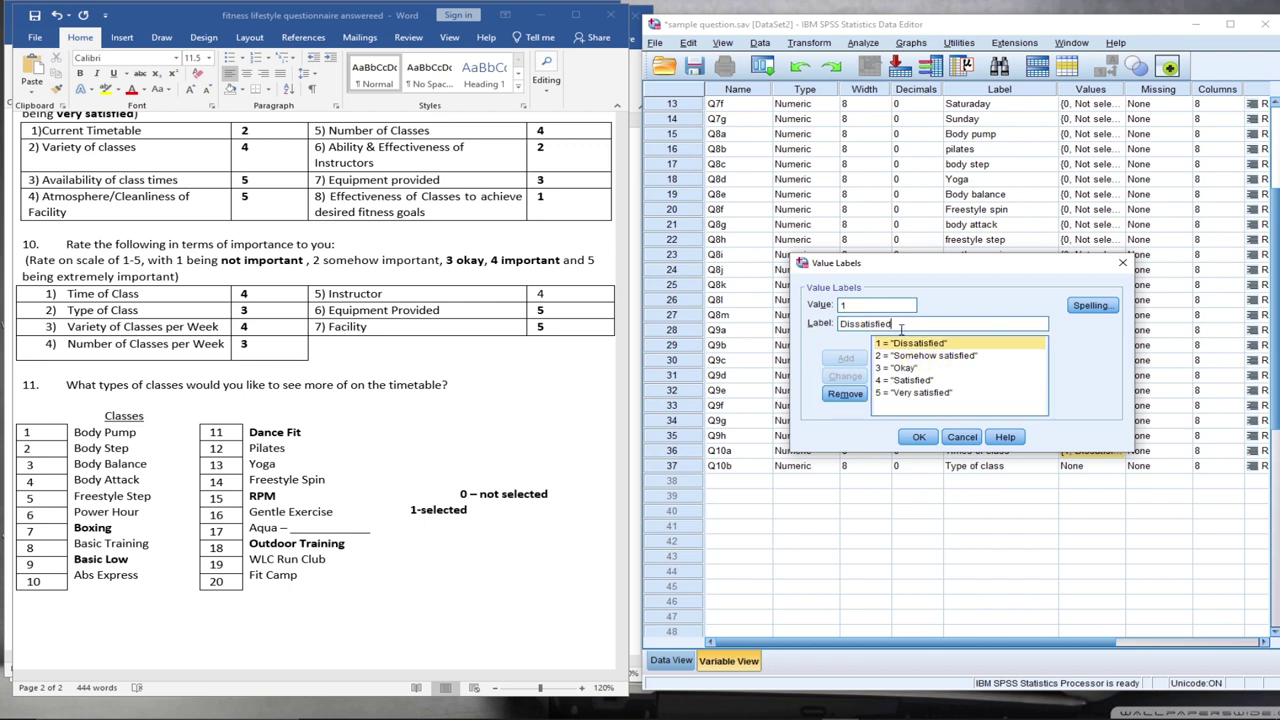
{"action": "left_click_drag", "start_coordinate": [898, 326], "coordinate": [828, 333]}
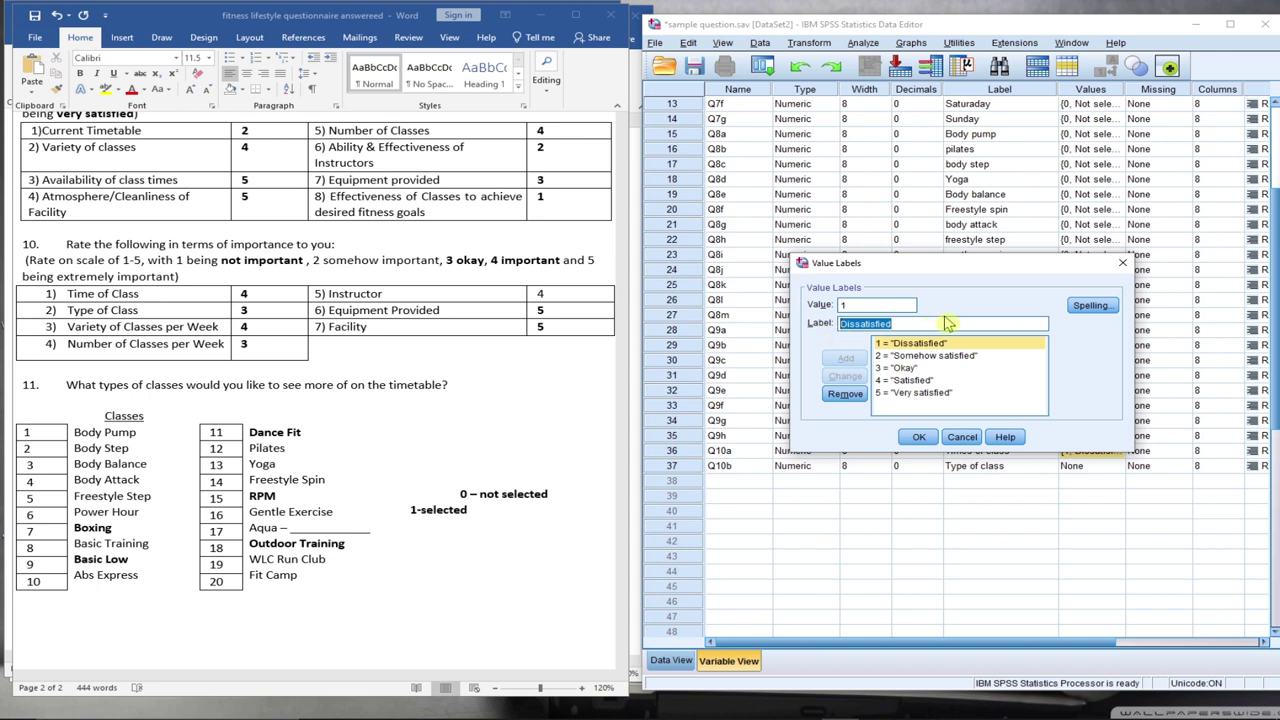
{"action": "type", "text": "Not i"}
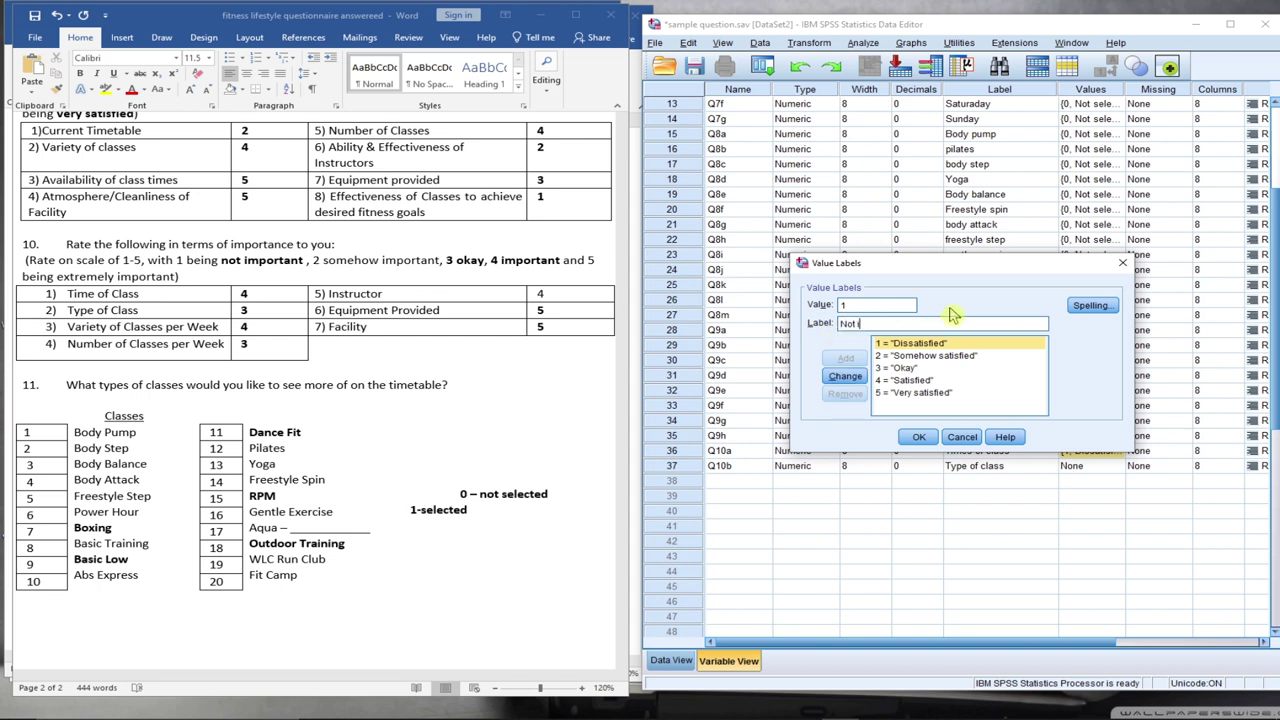
{"action": "type", "text": "mportant"}
{"action": "left_click", "coordinate": [852, 378]}
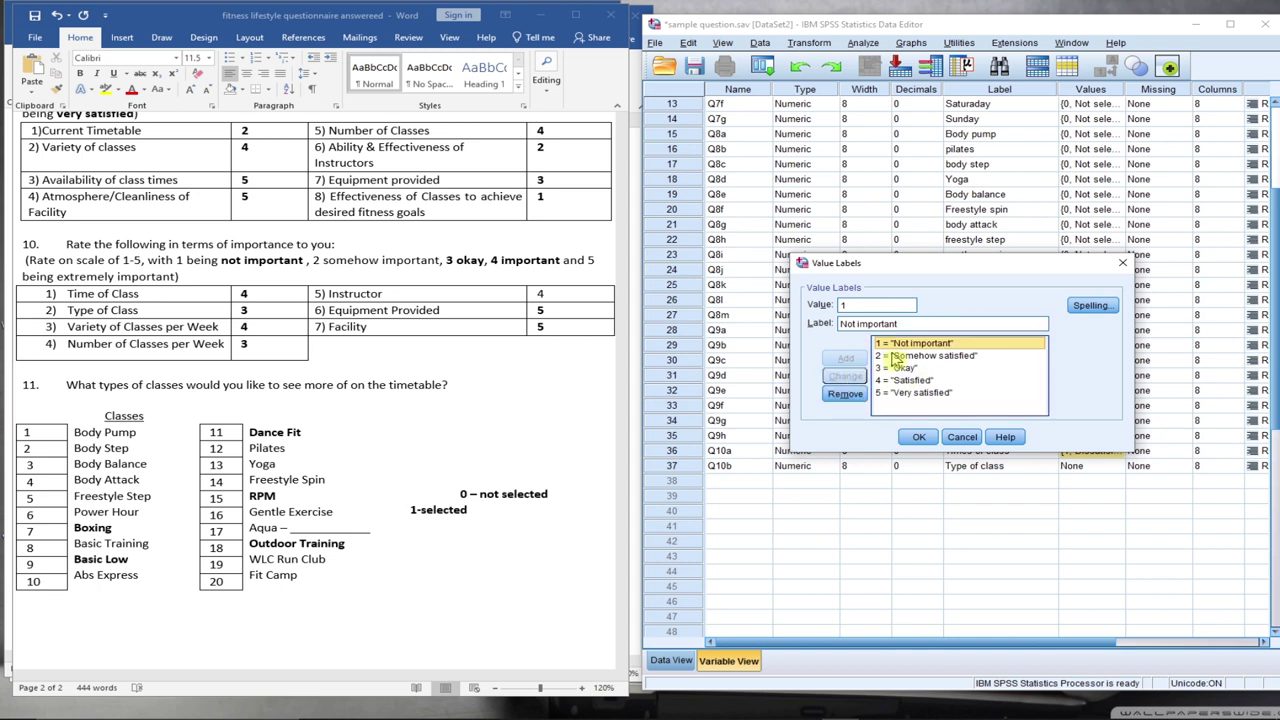
Change the label of value 2 in Q10a's value labels to "Somehow important"
{"action": "left_click", "coordinate": [893, 357]}
{"action": "left_click", "coordinate": [830, 322]}
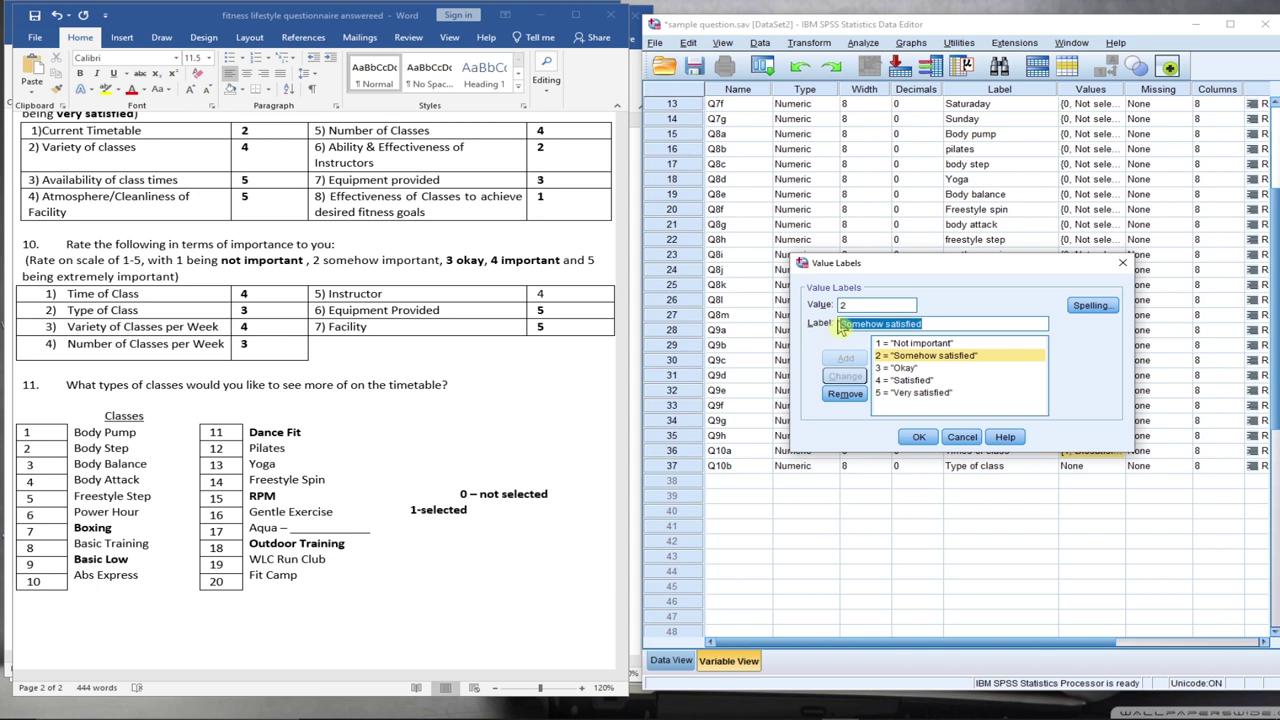
{"action": "left_click", "coordinate": [936, 324]}
{"action": "key", "text": "BackSpace"}
{"action": "key", "text": "BackSpace"}
{"action": "key", "text": "BackSpace"}
{"action": "key", "text": "BackSpace"}
{"action": "key", "text": "BackSpace"}
{"action": "key", "text": "BackSpace"}
{"action": "key", "text": "BackSpace"}
{"action": "key", "text": "BackSpace"}
{"action": "key", "text": "BackSpace"}
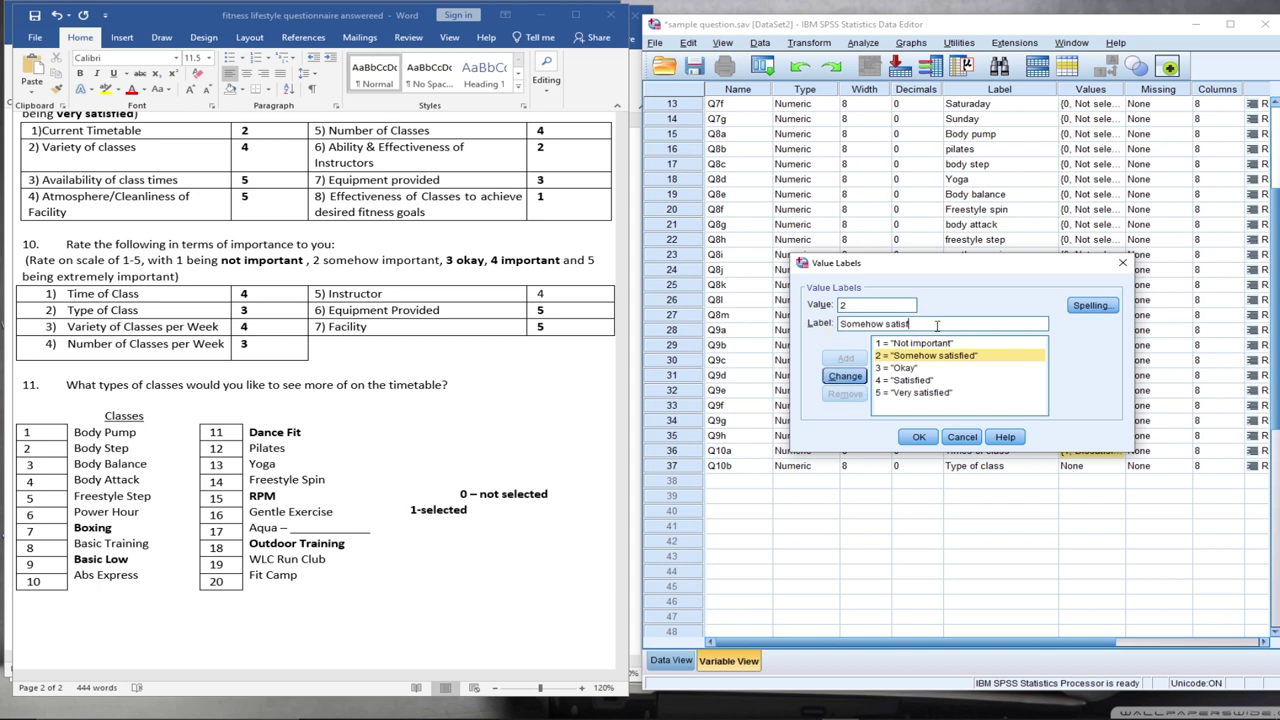
{"action": "type", "text": "important"}
{"action": "left_click", "coordinate": [845, 376]}
Change the label of value 4 in Q10a's value labels to "Important"
{"action": "left_click", "coordinate": [903, 369]}
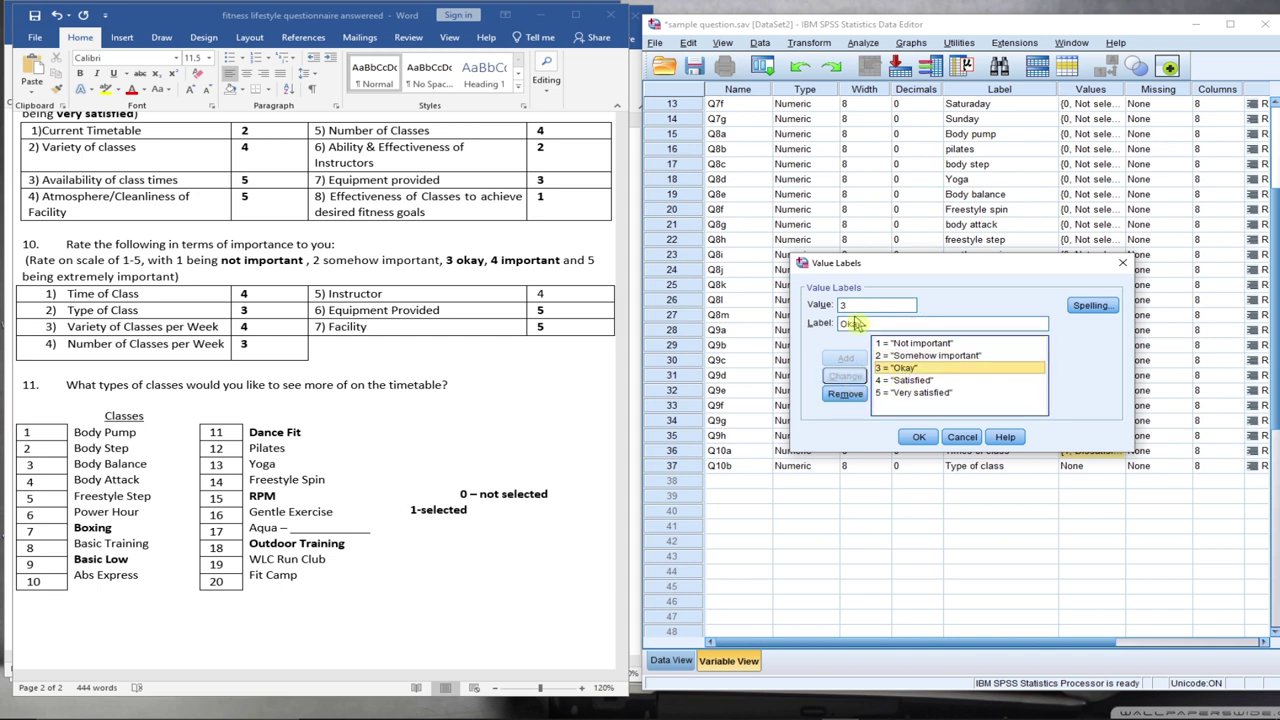
{"action": "left_click", "coordinate": [902, 381]}
{"action": "double_click", "coordinate": [880, 323]}
{"action": "type", "text": "Important"}
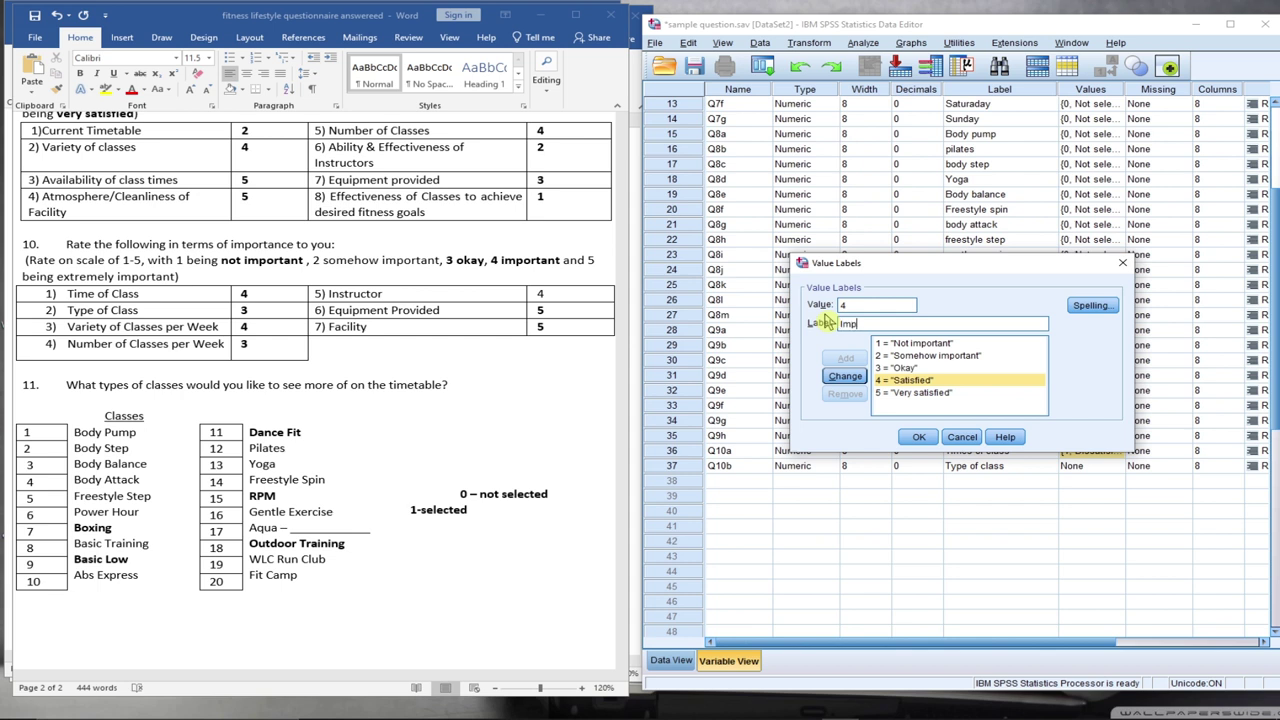
{"action": "left_click", "coordinate": [845, 376]}
Change the label of value 5 to "extremely important" and accept Q10a's value labels
{"action": "left_click", "coordinate": [912, 392]}
{"action": "left_click_drag", "start_coordinate": [906, 324], "coordinate": [860, 324]}
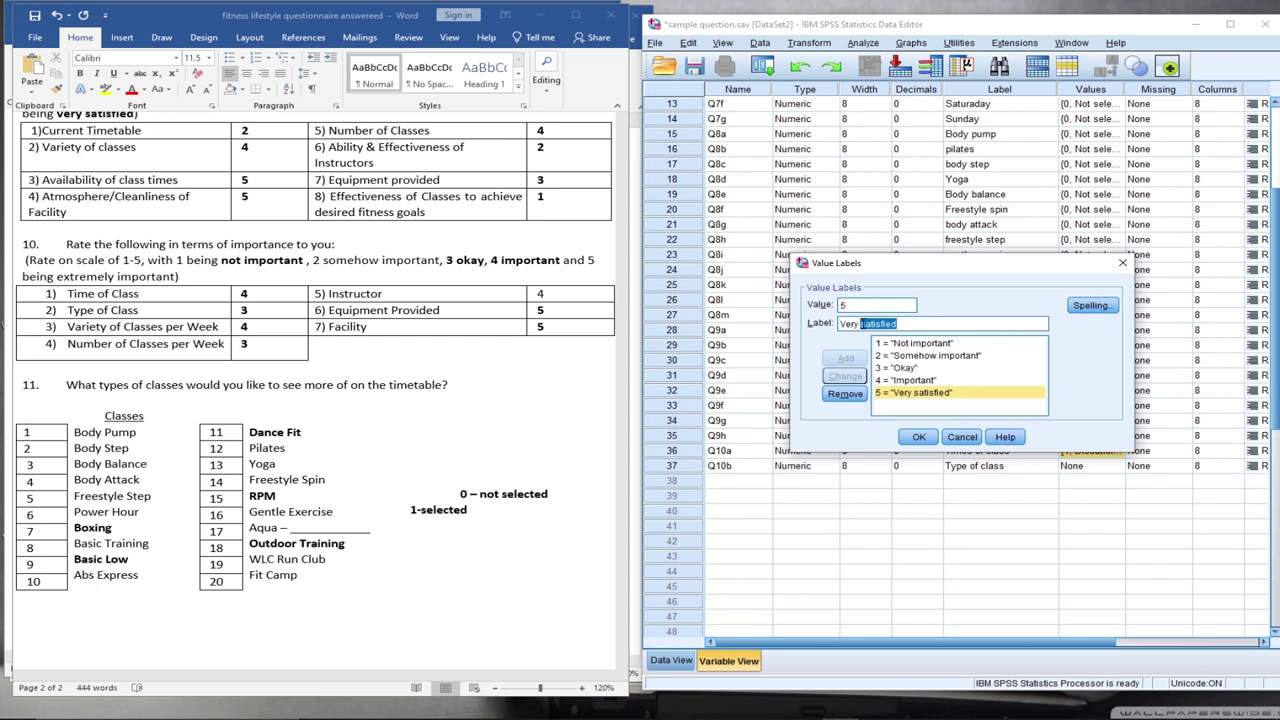
{"action": "key", "text": "BackSpace"}
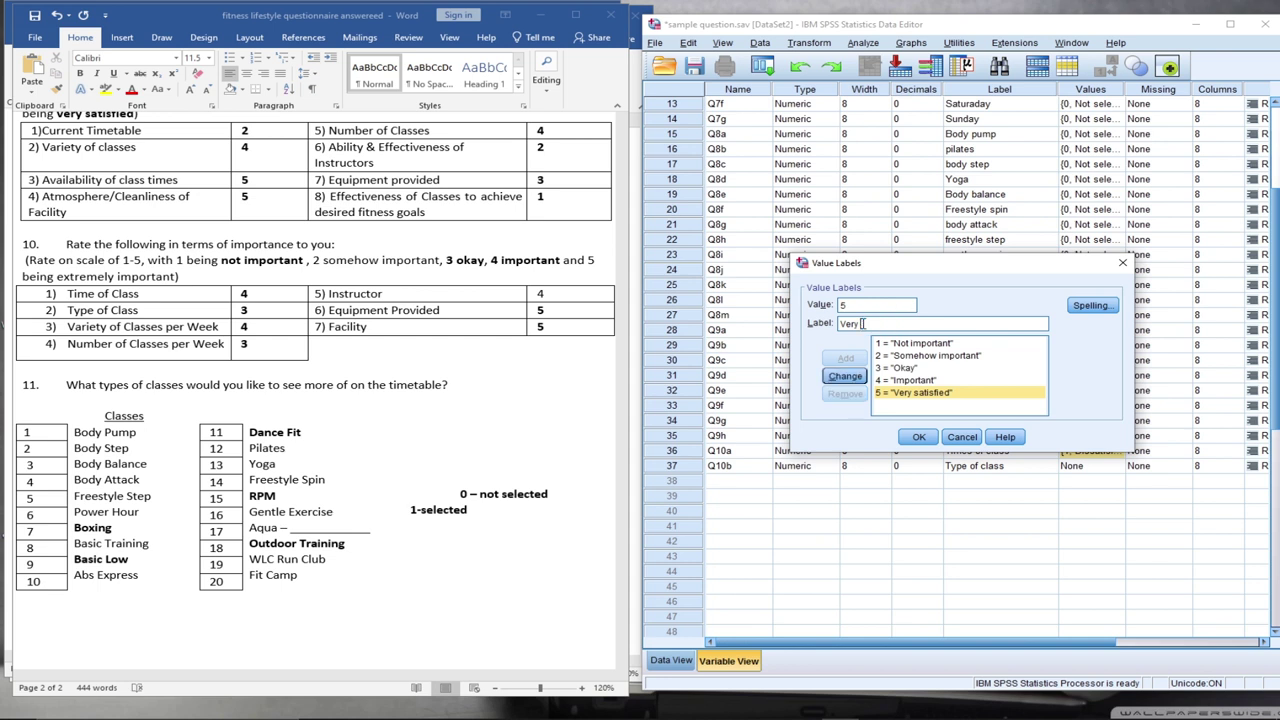
{"action": "key", "text": "BackSpace"}
{"action": "key", "text": "BackSpace"}
{"action": "type", "text": "extremely important"}
{"action": "left_click", "coordinate": [845, 376]}
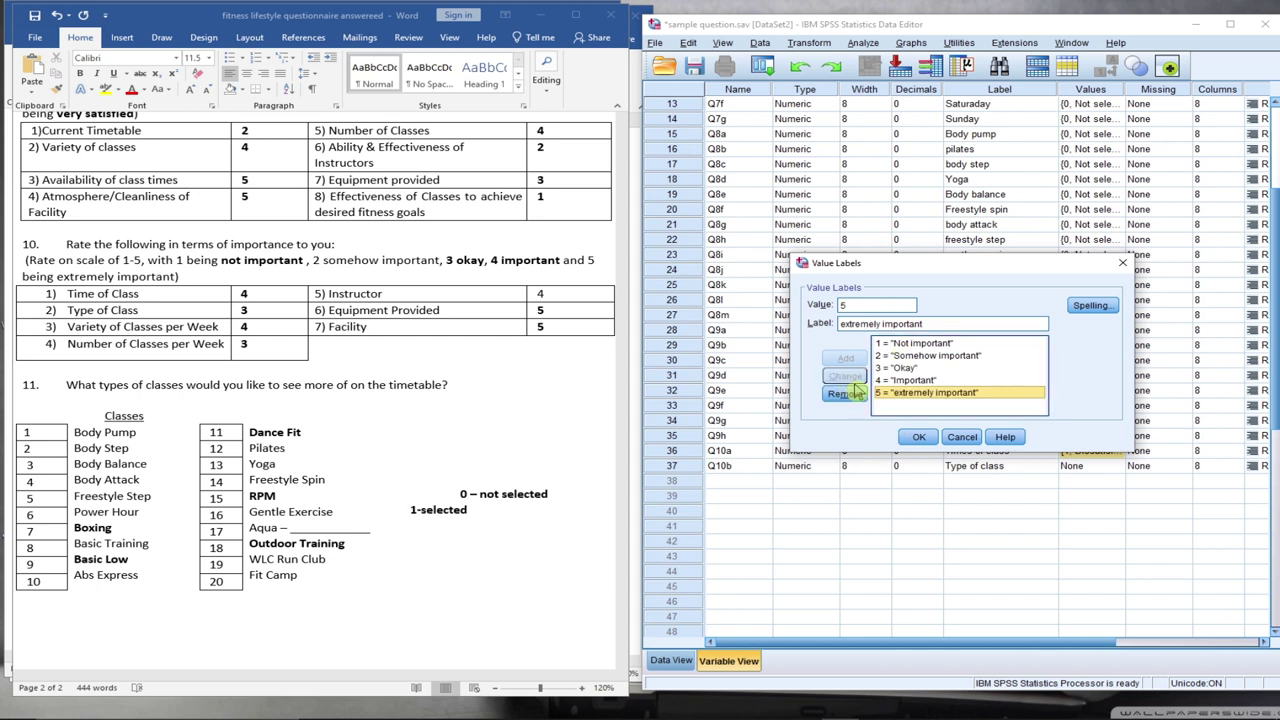
{"action": "left_click", "coordinate": [919, 437]}
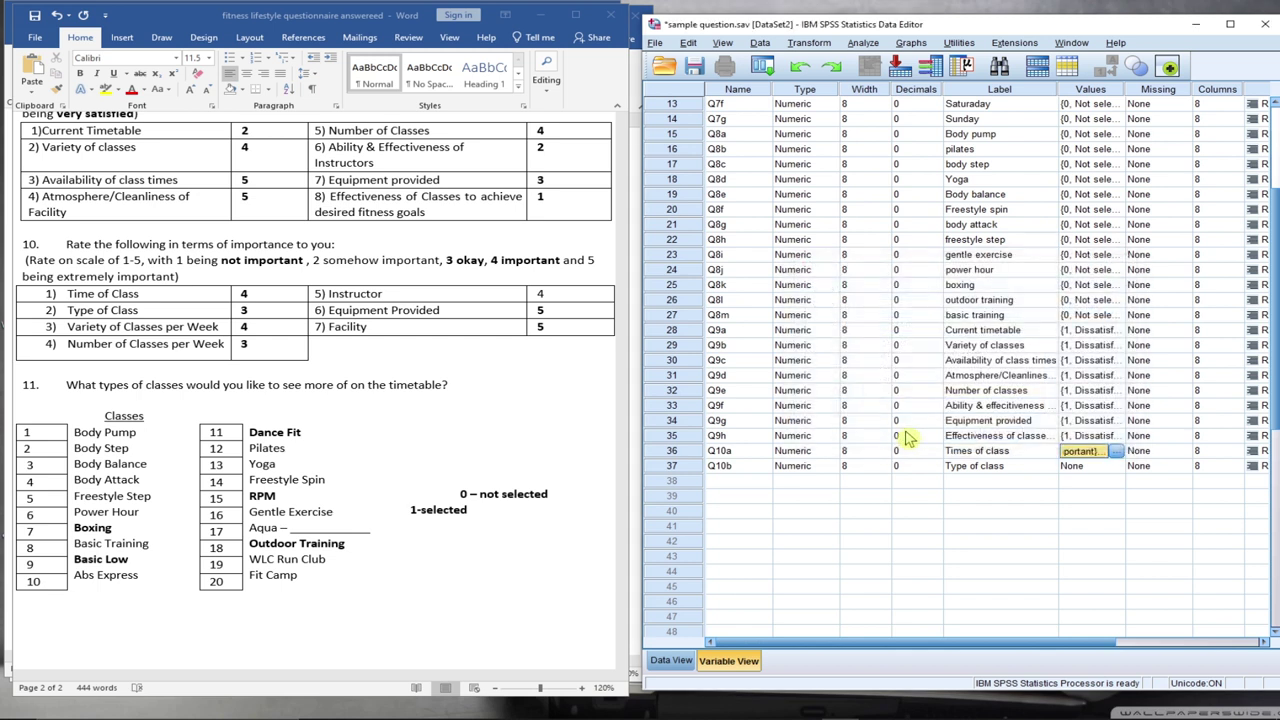
Copy the value labels of Q10a to Q10b
{"action": "right_click", "coordinate": [1077, 456]}
{"action": "left_click", "coordinate": [1091, 466]}
{"action": "left_click", "coordinate": [1076, 468]}
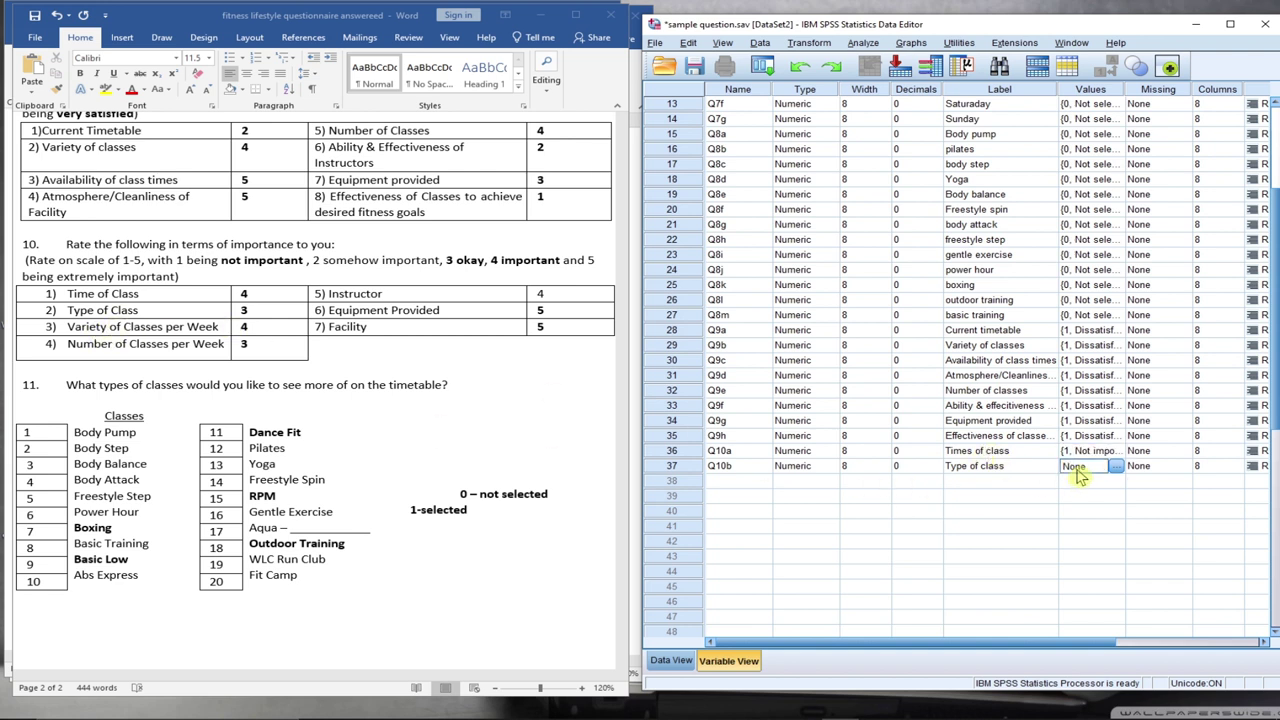
{"action": "right_click", "coordinate": [1076, 468]}
{"action": "left_click", "coordinate": [1096, 502]}
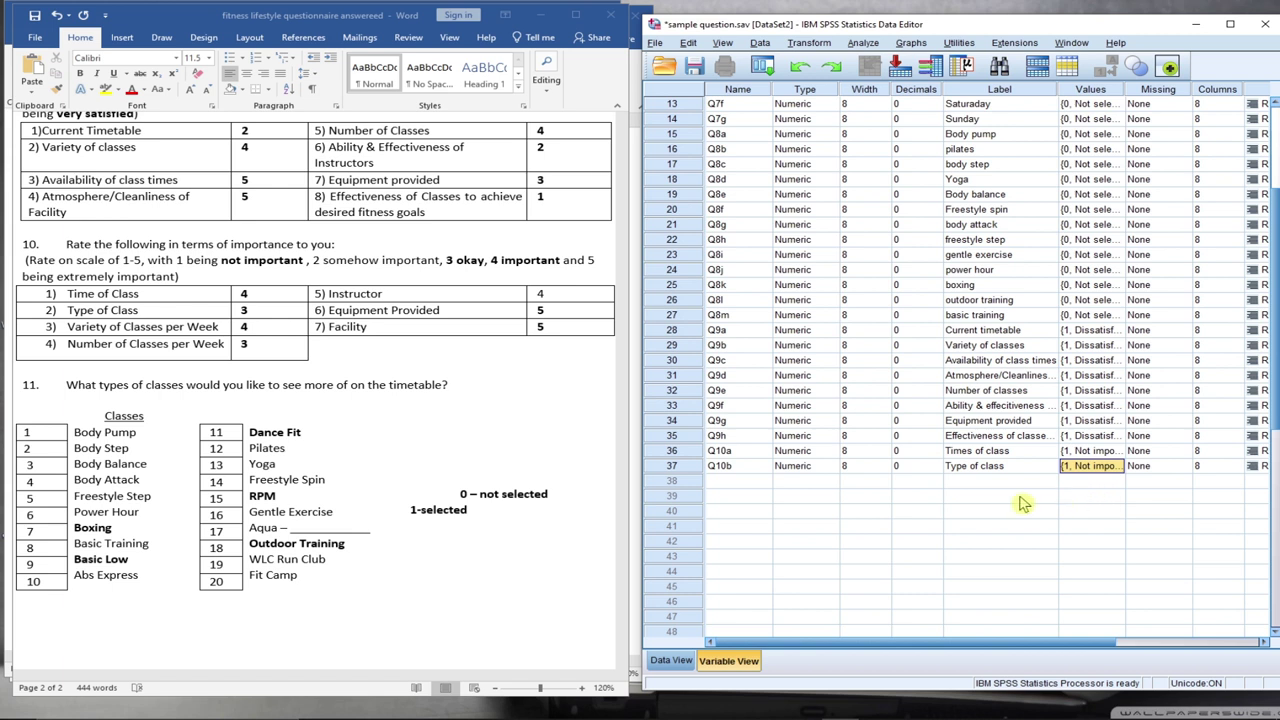
Add variable Q10c in row 38 and set its decimals to 0
{"action": "left_click", "coordinate": [732, 482]}
{"action": "type", "text": "Q10"}
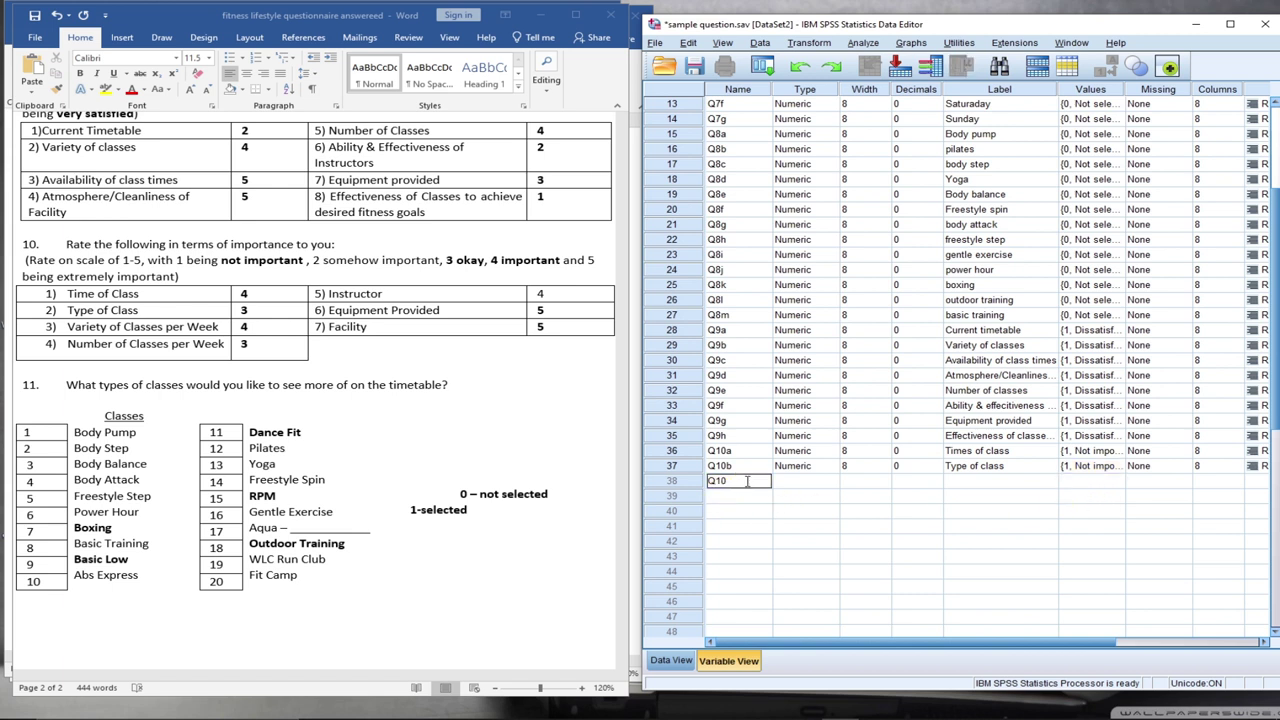
{"action": "type", "text": "c"}
{"action": "key", "text": "Tab"}
{"action": "left_click", "coordinate": [908, 481]}
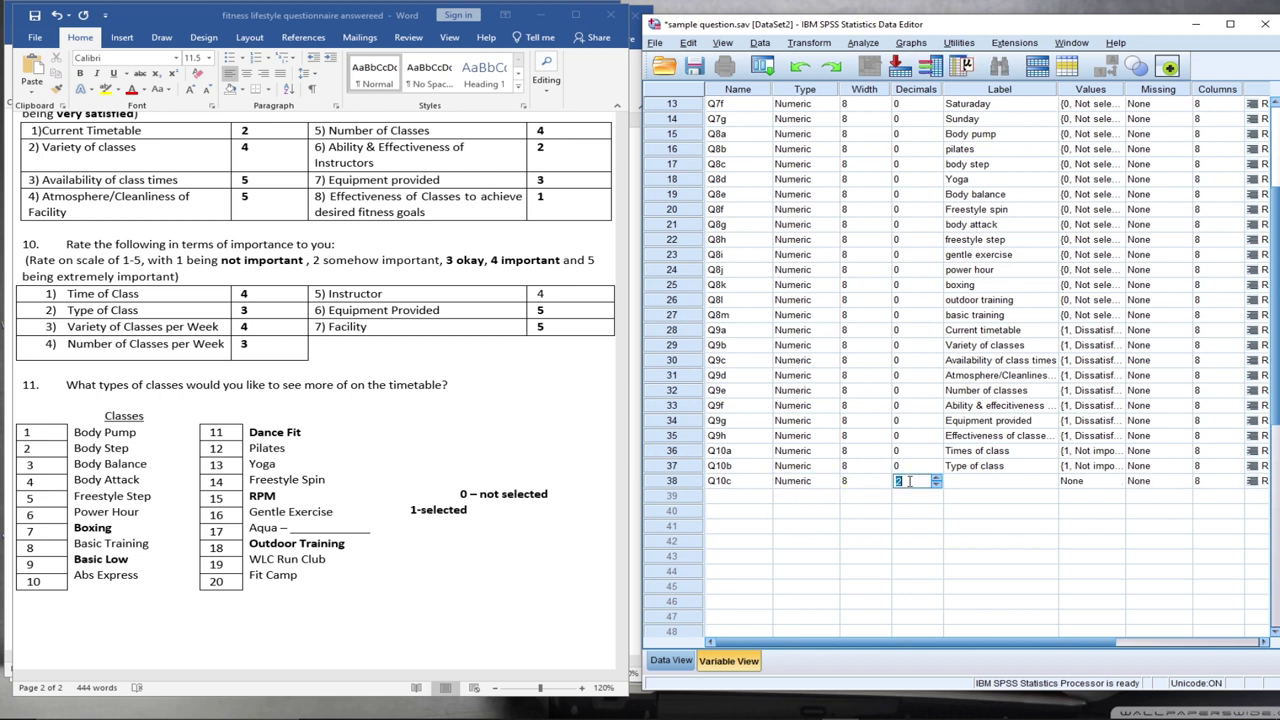
{"action": "type", "text": "0"}
Label variable Q10c "Variety of classses per week" and paste the copied importance value labels into it
{"action": "left_click", "coordinate": [981, 484]}
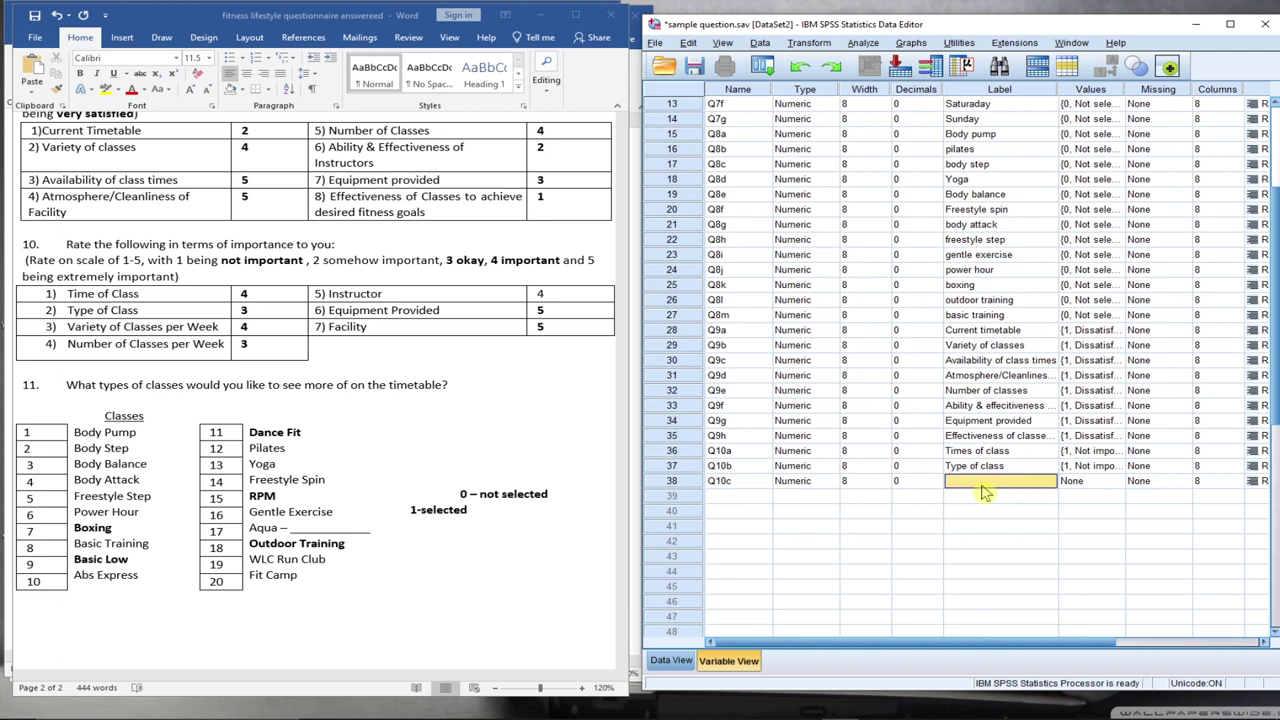
{"action": "type", "text": "Variety"}
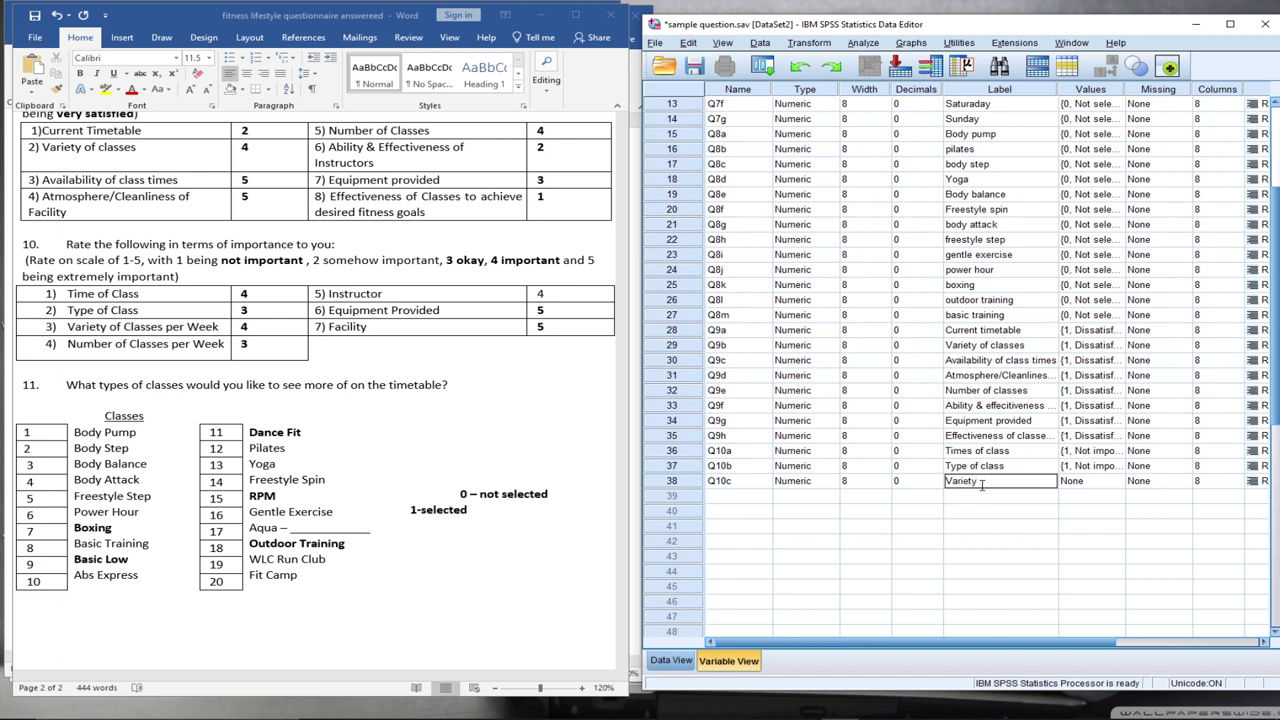
{"action": "type", "text": " of classses per week"}
{"action": "left_click", "coordinate": [1096, 484]}
{"action": "right_click", "coordinate": [1098, 484]}
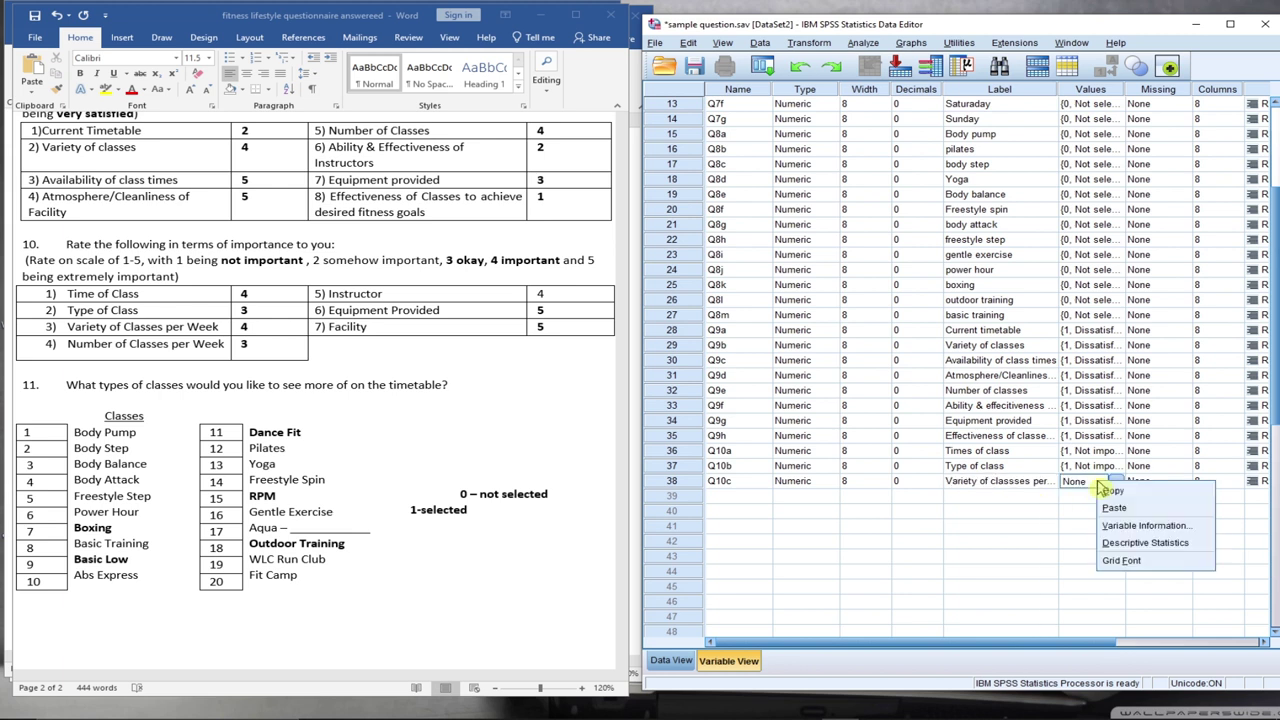
{"action": "left_click", "coordinate": [1114, 509]}
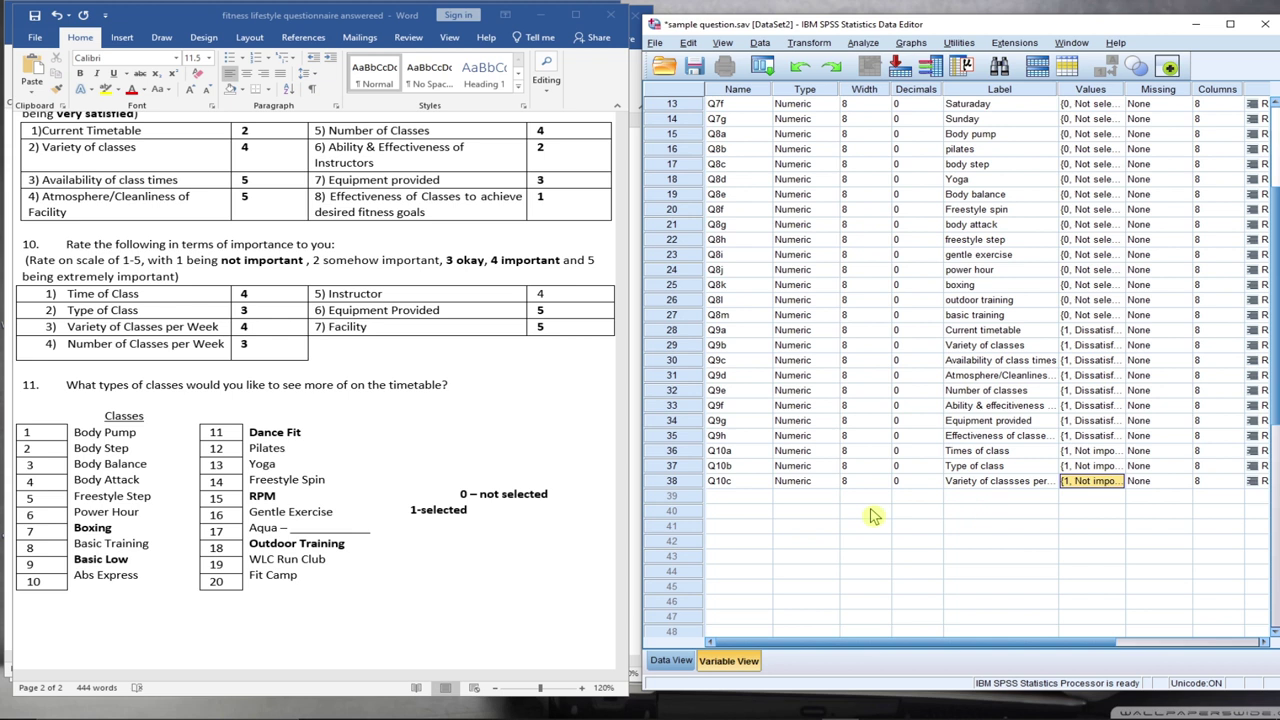
Add variable Q10d in row 39 and set its decimals to 0
{"action": "left_click", "coordinate": [720, 496]}
{"action": "type", "text": "Q"}
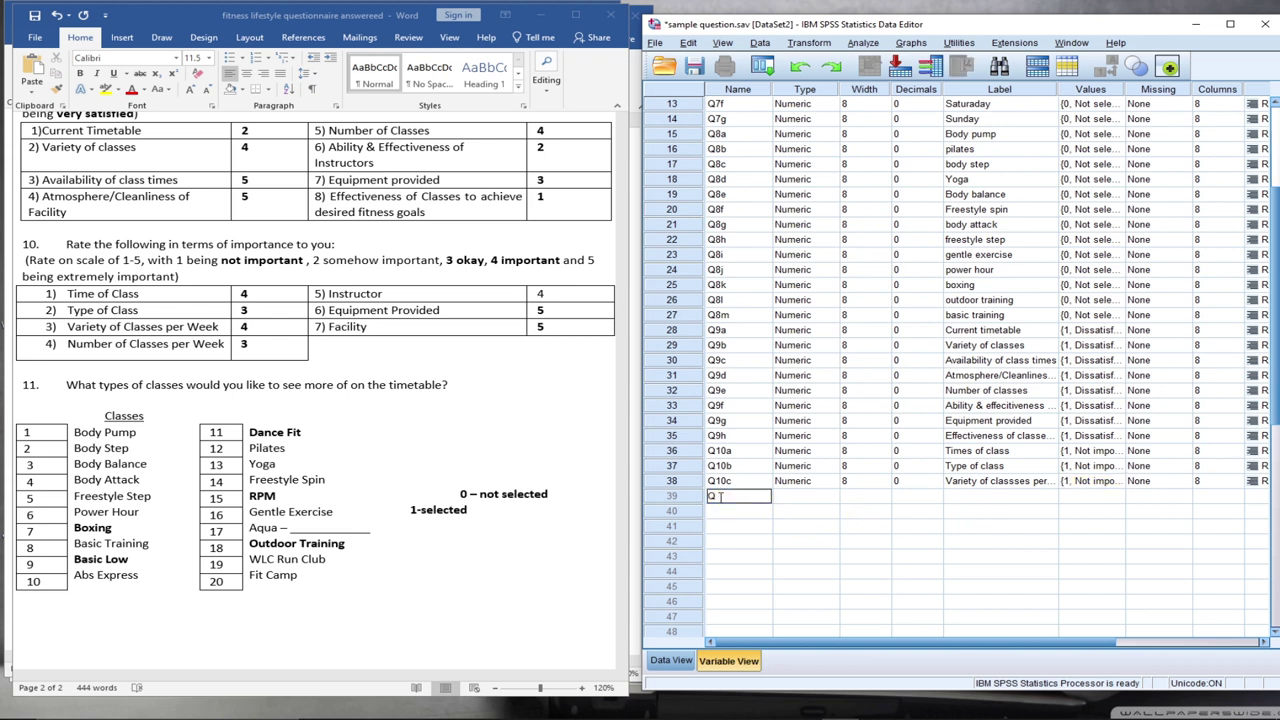
{"action": "type", "text": "10d"}
{"action": "left_click", "coordinate": [908, 496]}
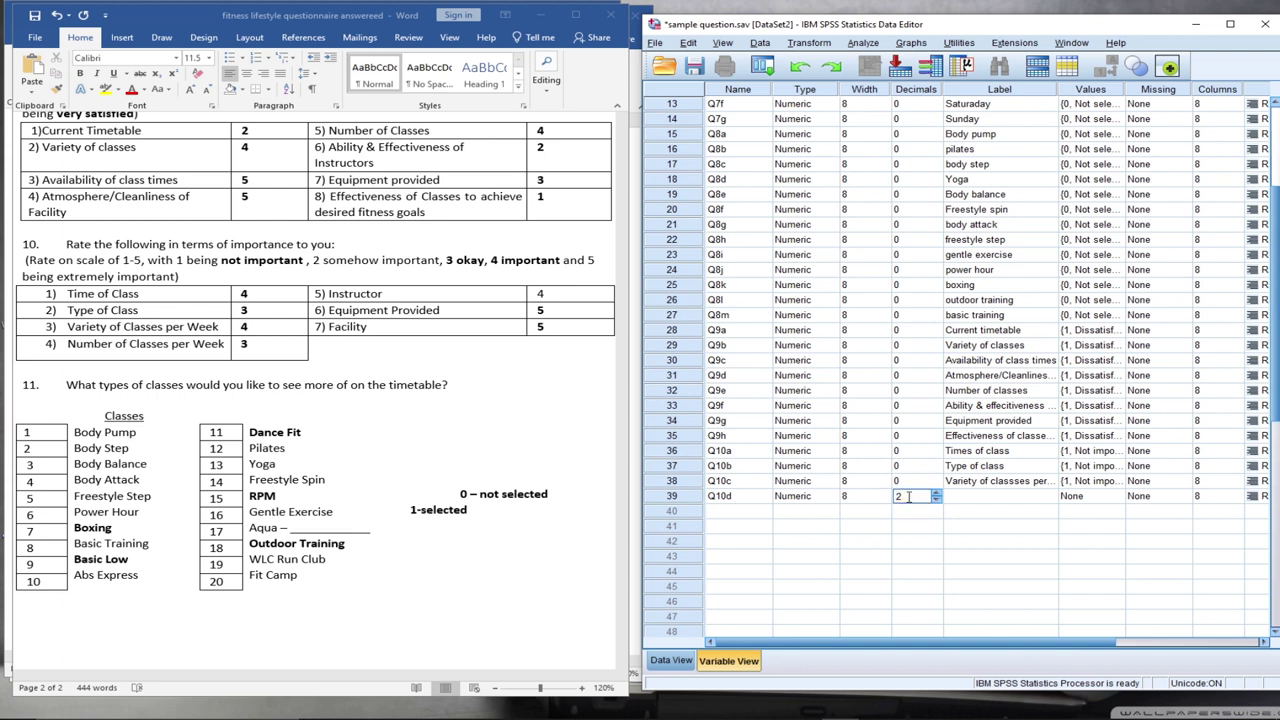
{"action": "type", "text": "0"}
Label variable Q10d "Number of classes per week" and paste the copied importance value labels into it
{"action": "left_click", "coordinate": [962, 498]}
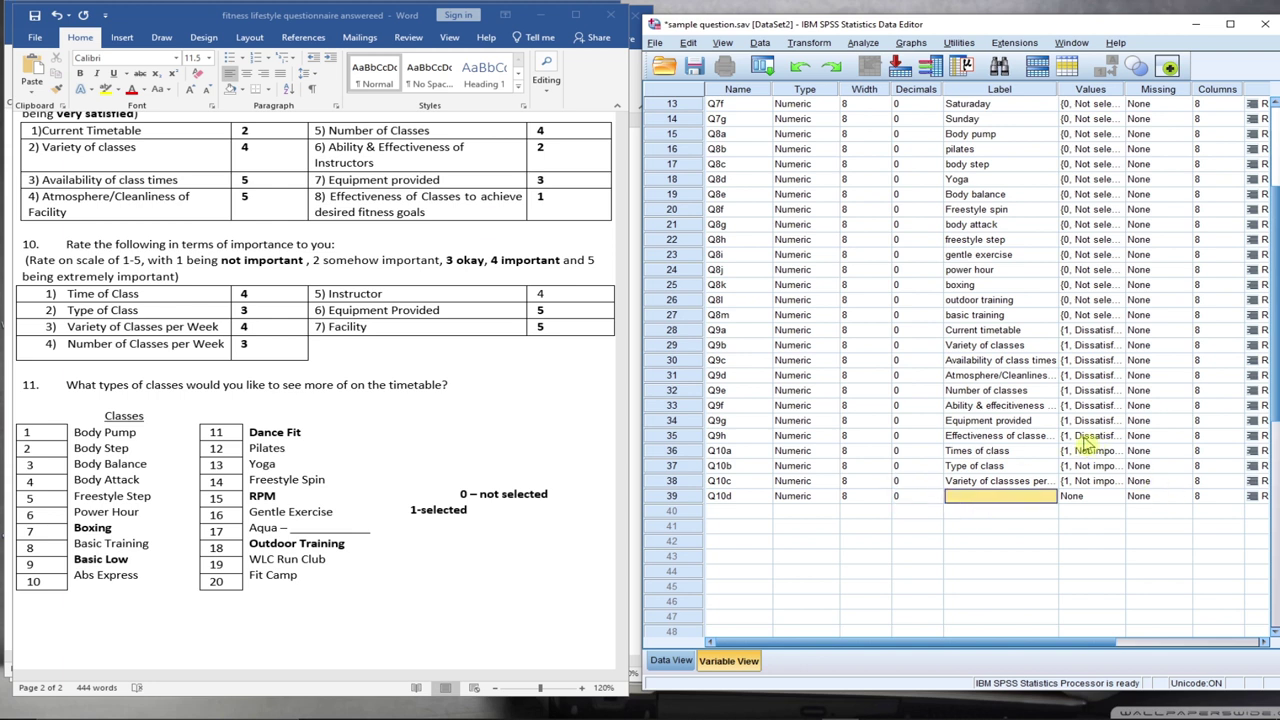
{"action": "type", "text": "Nu"}
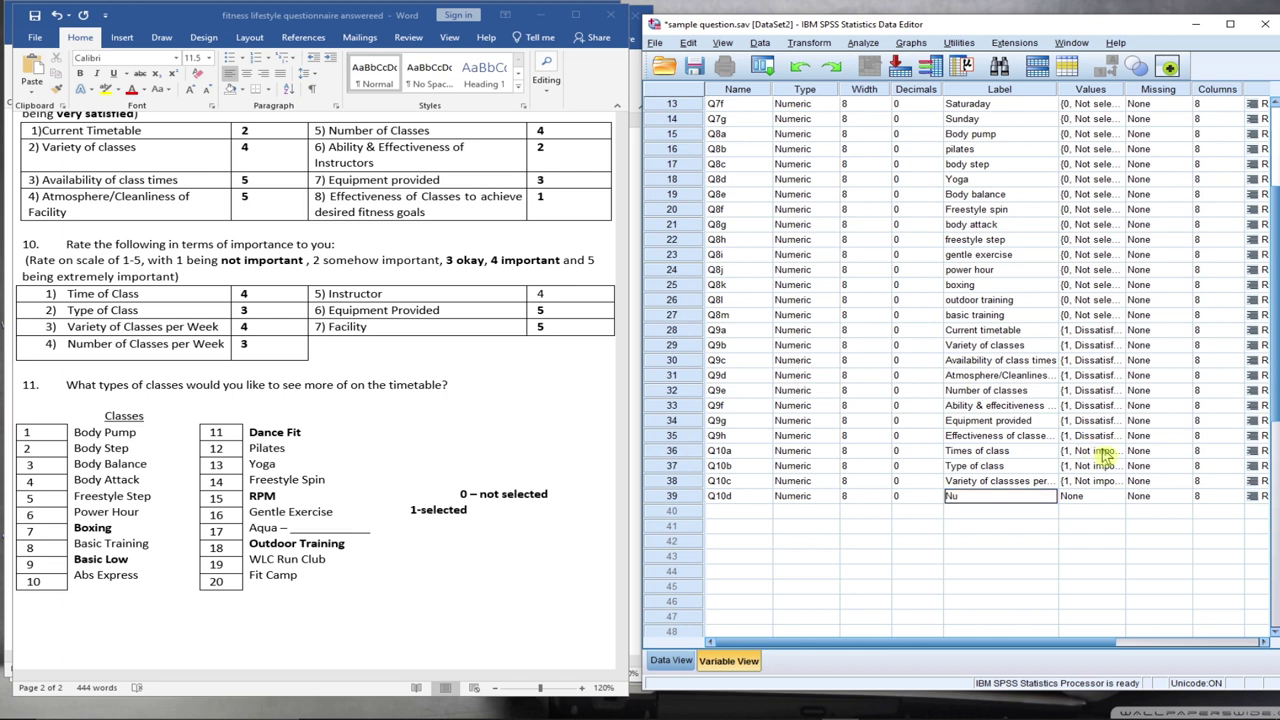
{"action": "type", "text": "mber of classes per week"}
{"action": "left_click", "coordinate": [1098, 497]}
{"action": "right_click", "coordinate": [1100, 498]}
{"action": "left_click", "coordinate": [1117, 525]}
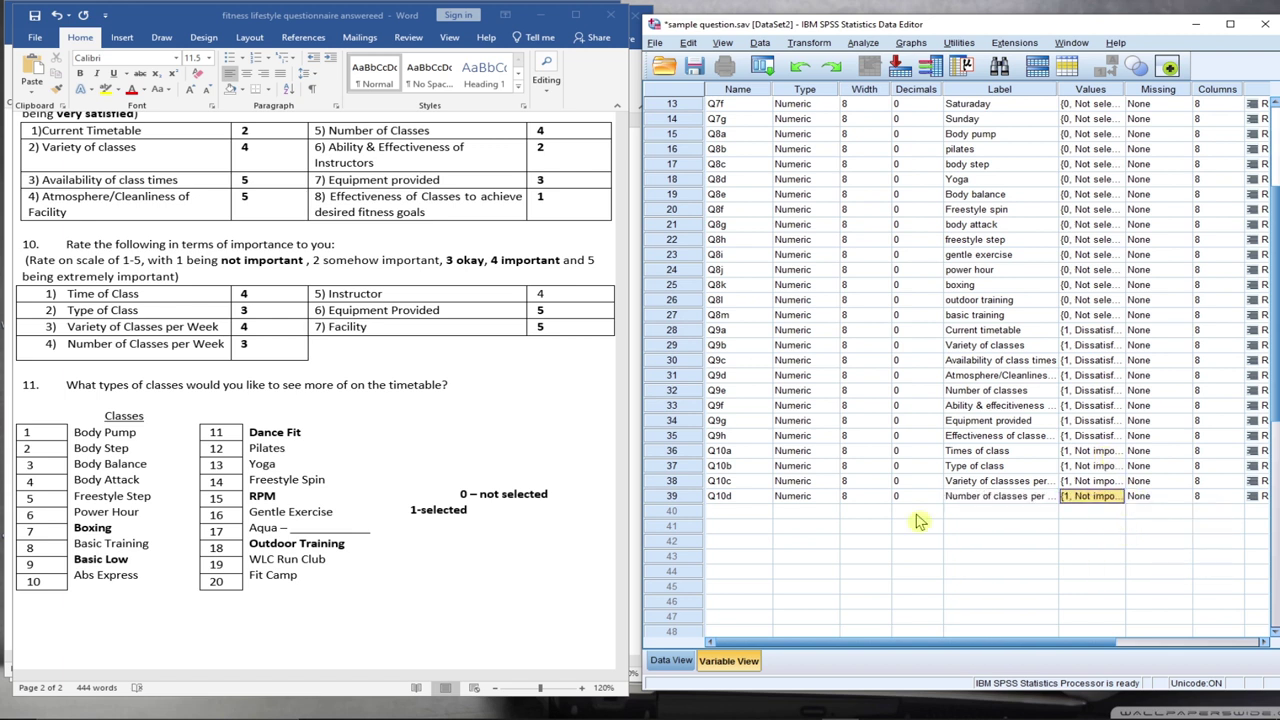
Add variable Q10e in row 40 and set its decimals to 0
{"action": "left_click", "coordinate": [726, 512]}
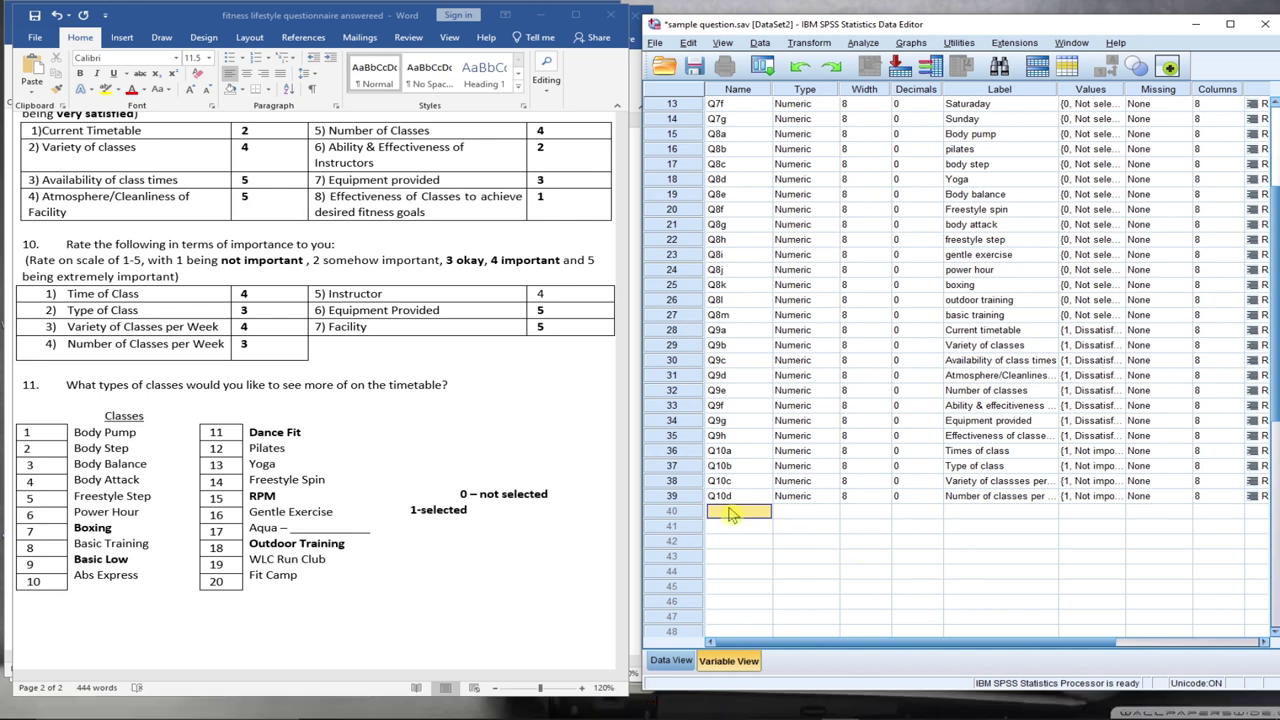
{"action": "type", "text": "Q"}
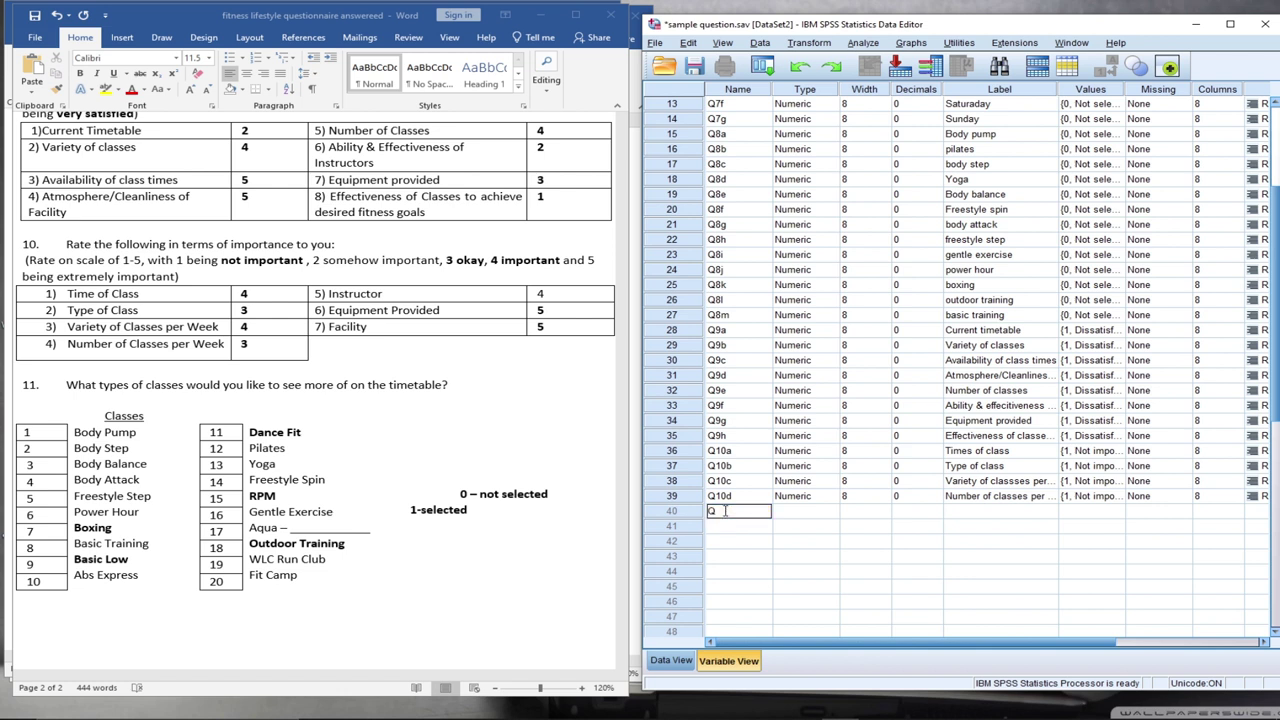
{"action": "type", "text": "10e"}
{"action": "left_click", "coordinate": [806, 514]}
{"action": "left_click", "coordinate": [909, 514]}
{"action": "type", "text": "0"}
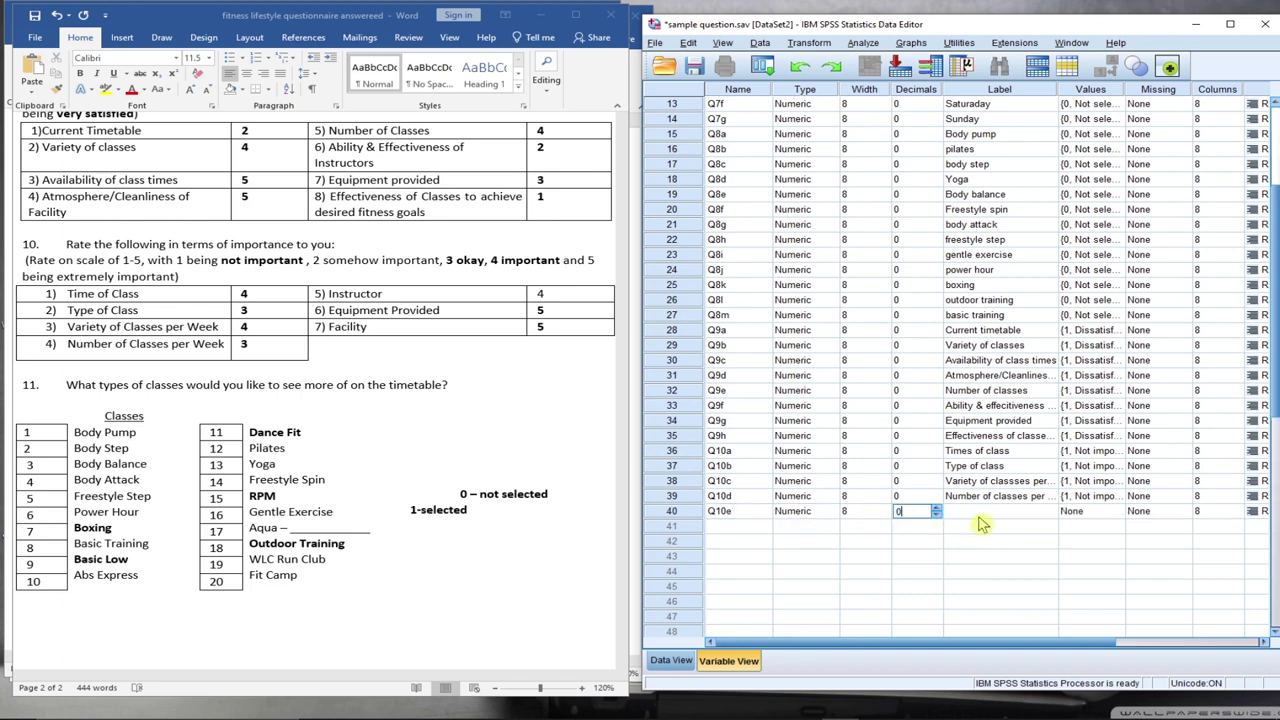
Label variable Q10e "Instructor" and paste the copied importance value labels into it
{"action": "left_click", "coordinate": [982, 518]}
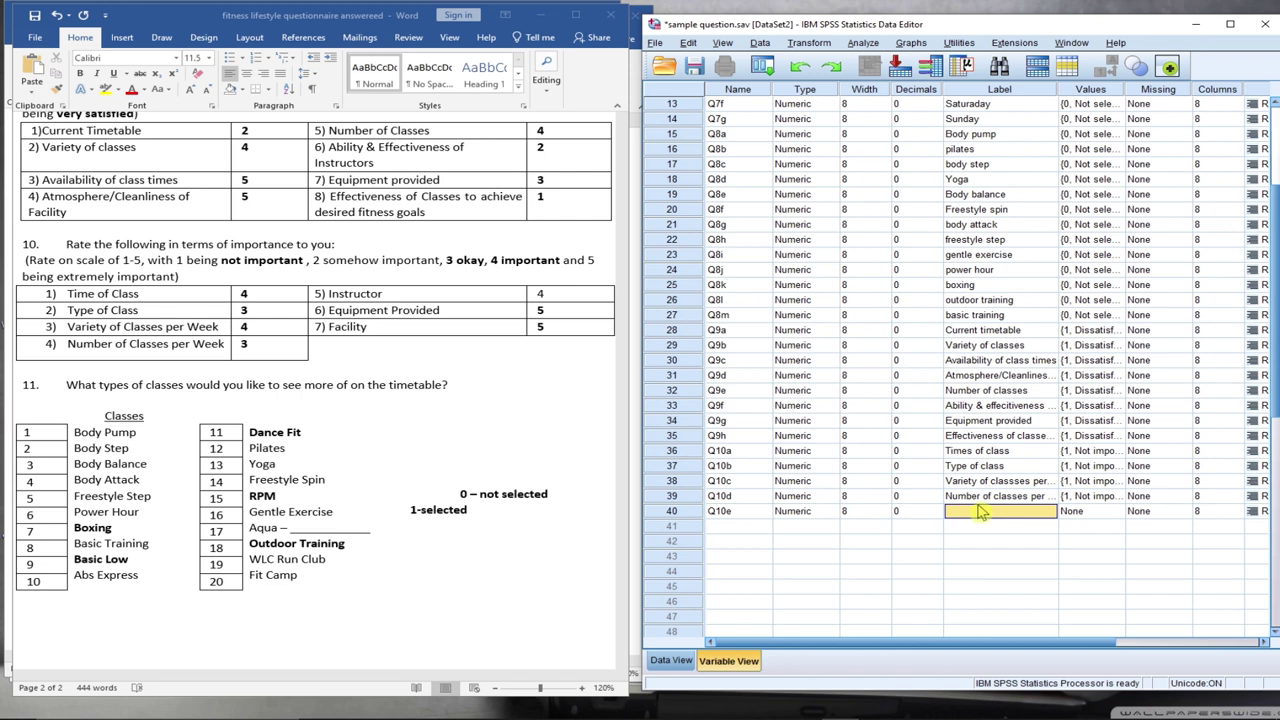
{"action": "left_click", "coordinate": [981, 512]}
{"action": "type", "text": "Instructor"}
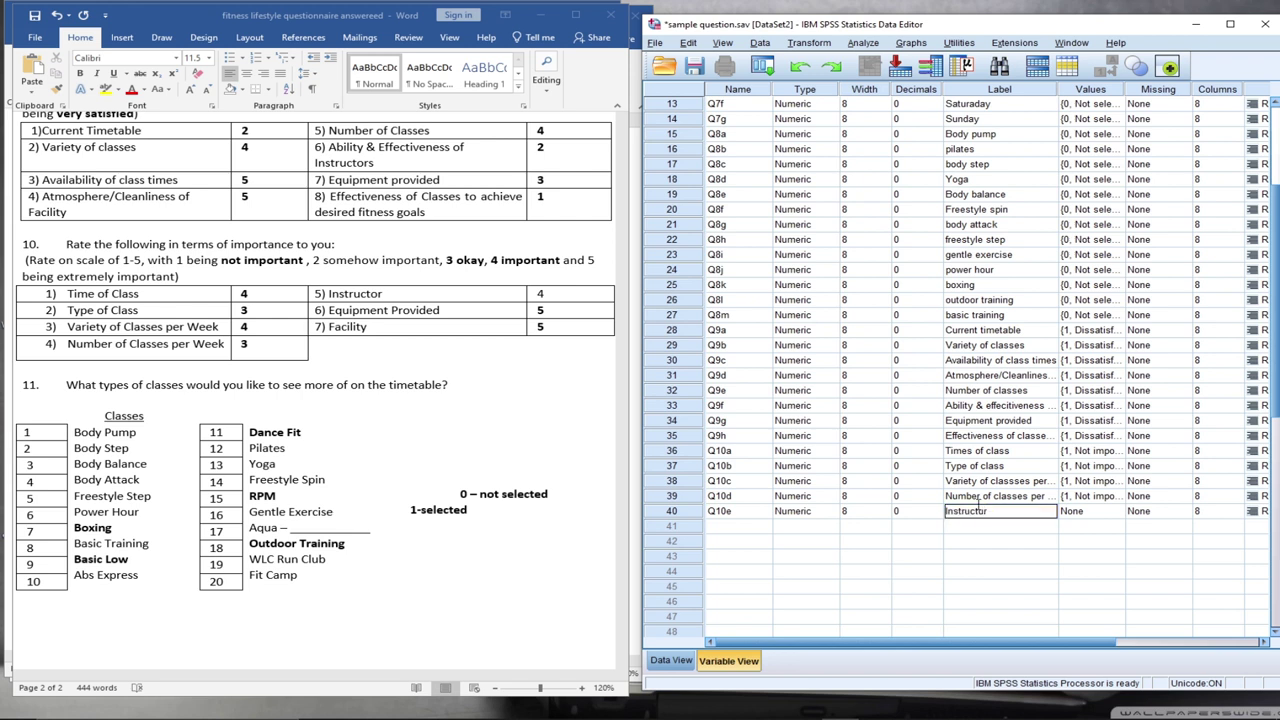
{"action": "key", "text": "BackSpace"}
{"action": "left_click", "coordinate": [1092, 509]}
{"action": "right_click", "coordinate": [1092, 510]}
{"action": "left_click", "coordinate": [1107, 540]}
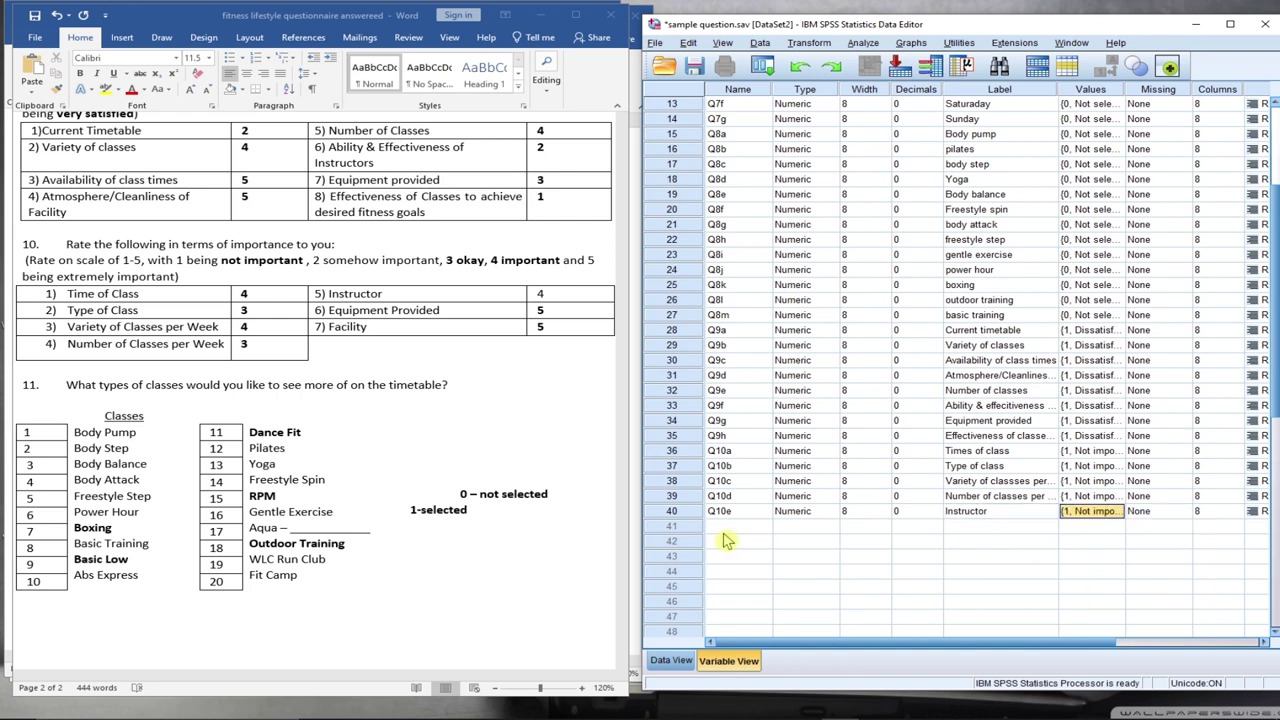
Add variable Q10f in row 41 and set its decimals to 0
{"action": "left_click", "coordinate": [724, 528]}
{"action": "type", "text": "Q"}
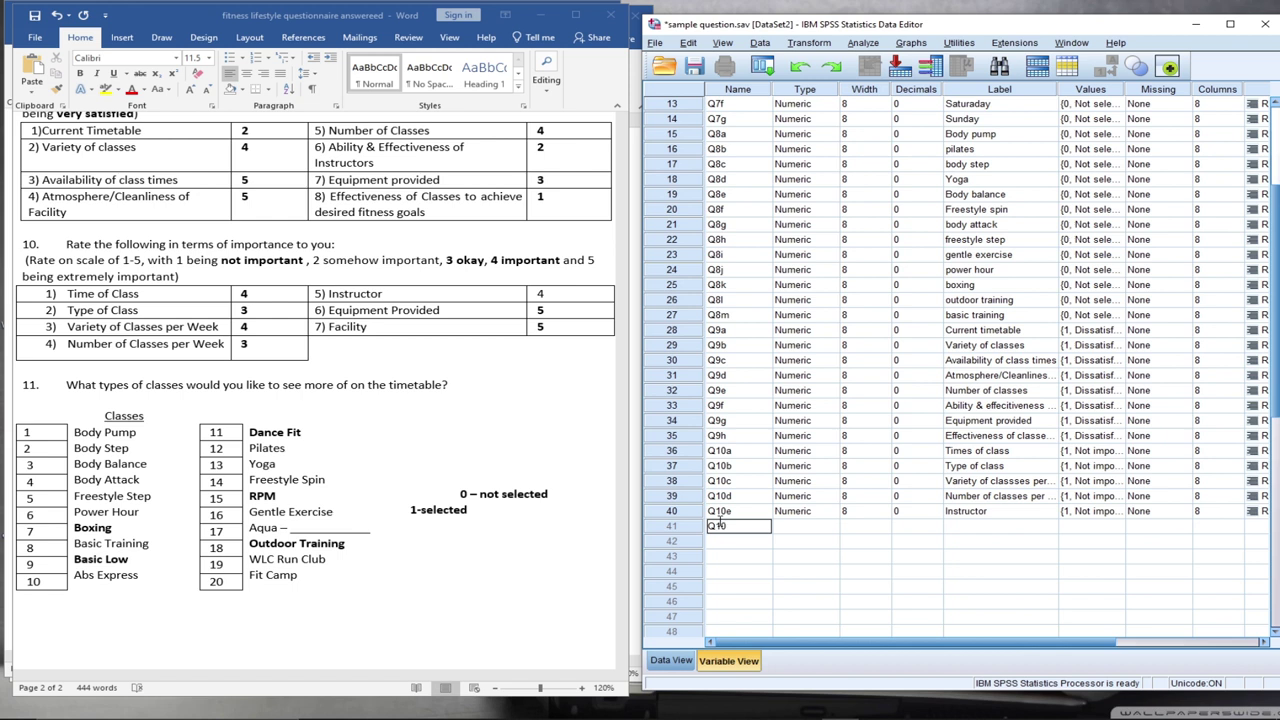
{"action": "type", "text": "10f"}
{"action": "key", "text": "Tab"}
{"action": "left_click", "coordinate": [898, 526]}
{"action": "type", "text": "0"}
Label variable Q10f "Equipment provided" and paste the copied importance value labels into it
{"action": "left_click", "coordinate": [987, 531]}
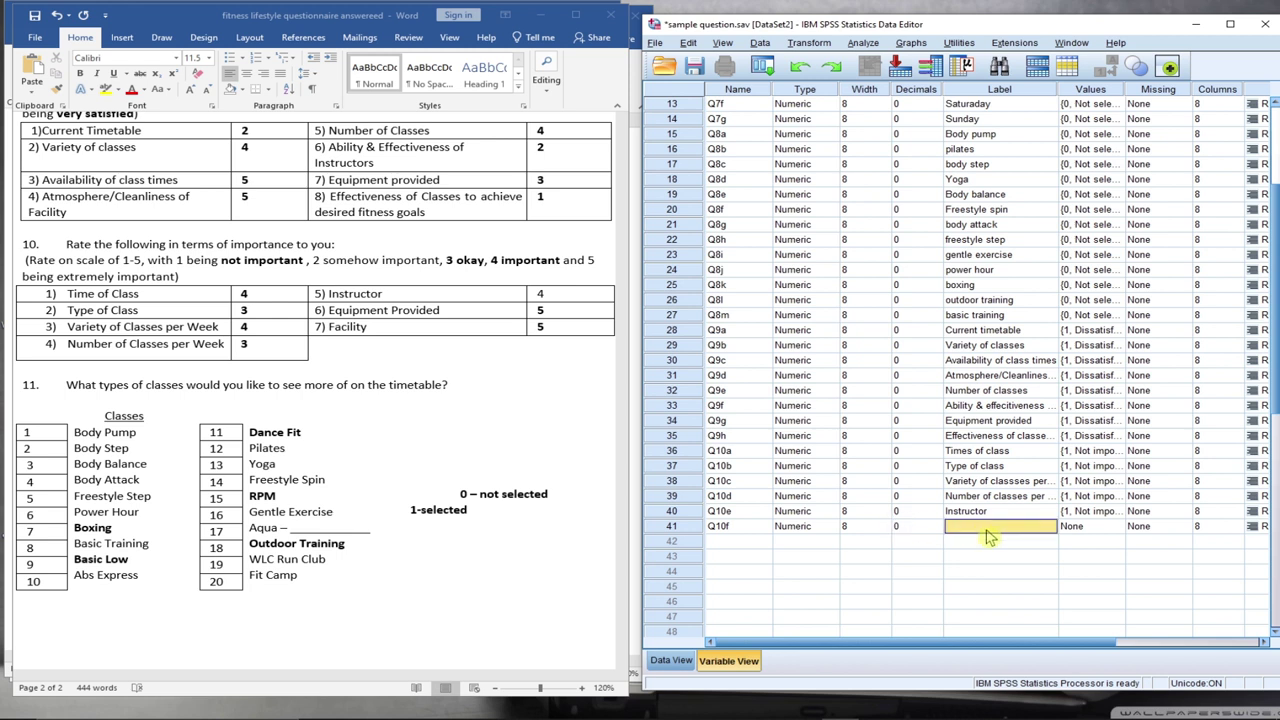
{"action": "type", "text": "E"}
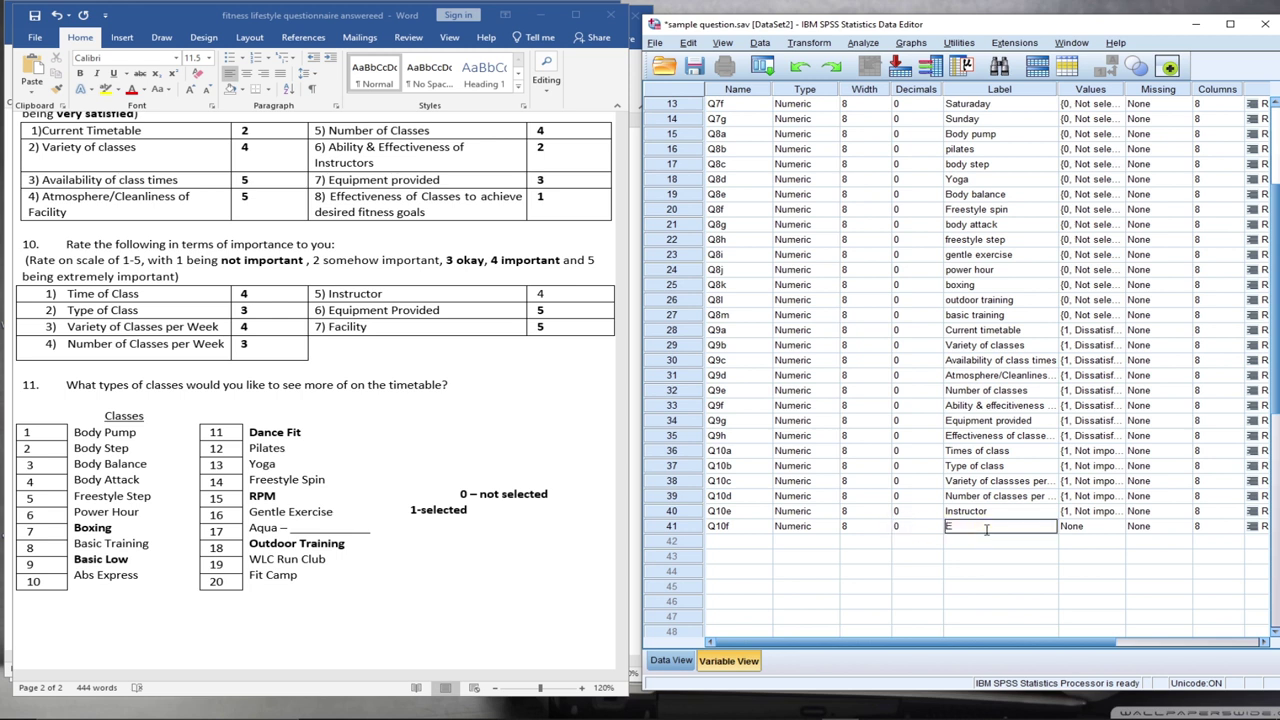
{"action": "type", "text": "quipment provided"}
{"action": "left_click", "coordinate": [1083, 531]}
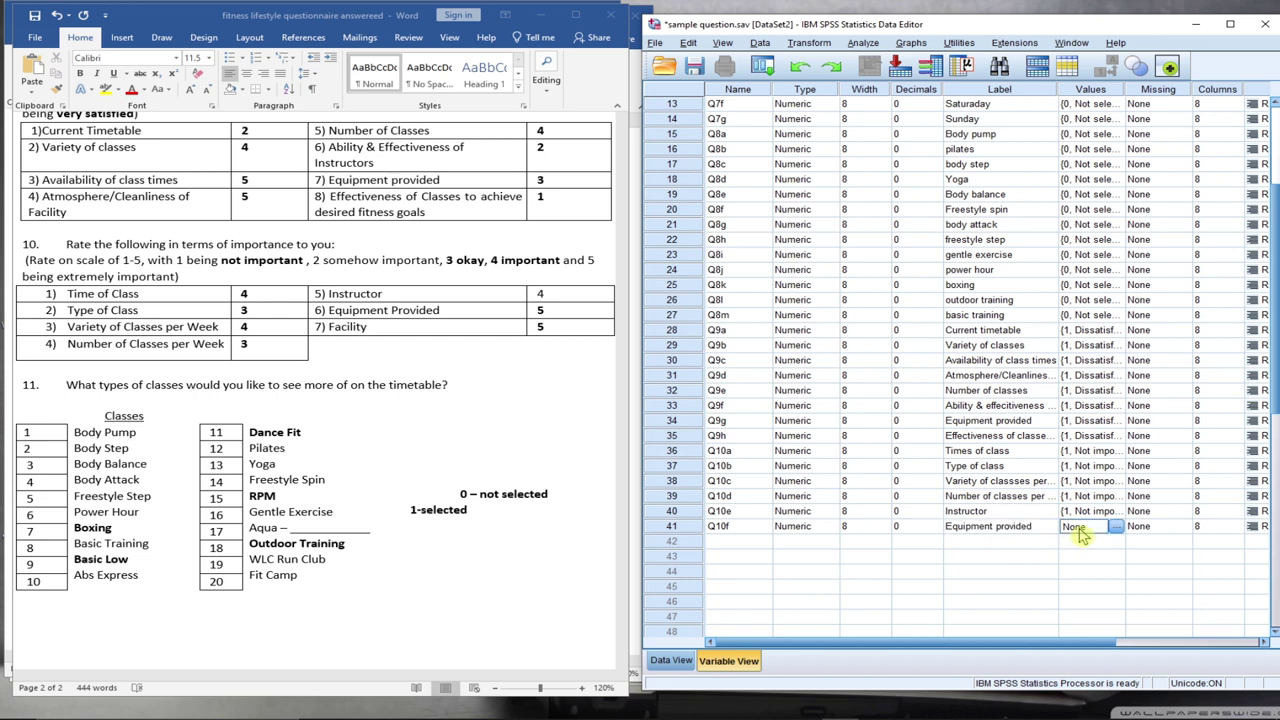
{"action": "right_click", "coordinate": [1083, 531]}
{"action": "left_click", "coordinate": [1096, 558]}
Add variable Q10g in row 42 and set its decimals to 0
{"action": "left_click", "coordinate": [733, 544]}
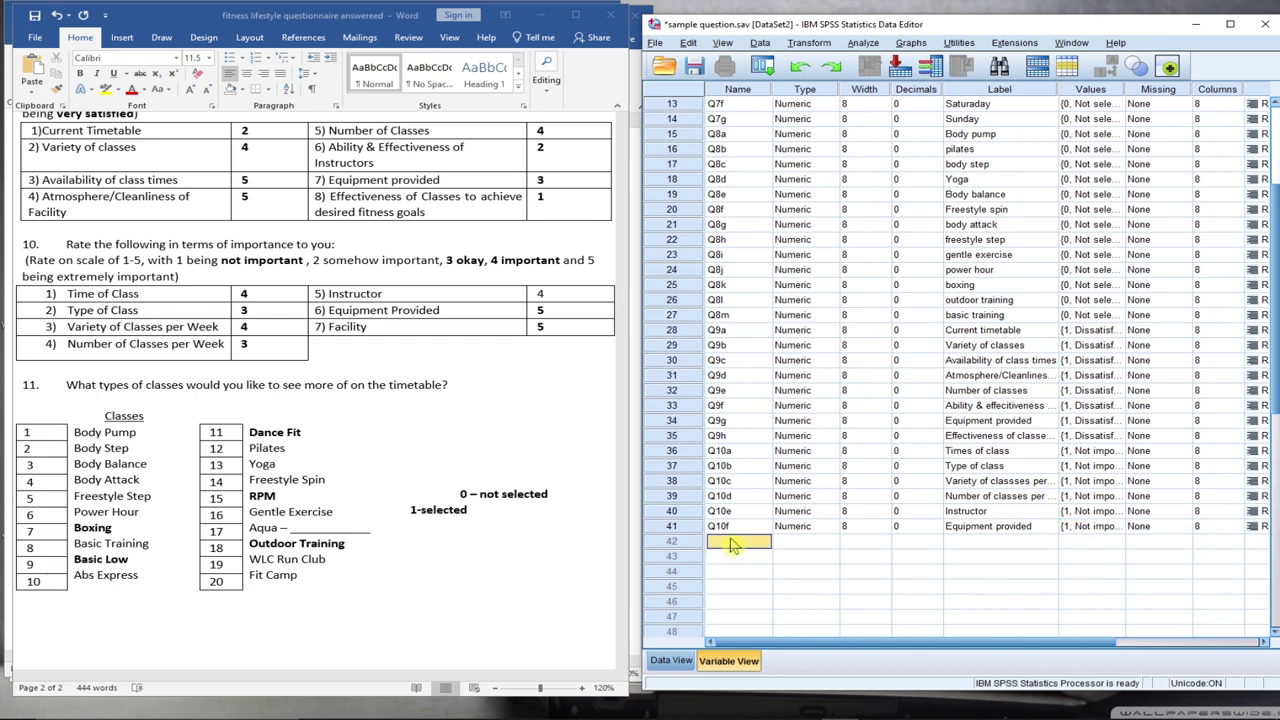
{"action": "type", "text": "Q10"}
{"action": "type", "text": "g"}
{"action": "left_click", "coordinate": [806, 543]}
{"action": "left_click", "coordinate": [906, 541]}
{"action": "double_click", "coordinate": [936, 545]}
Label variable Q10g "Facility" and paste the copied importance value labels into it
{"action": "left_click", "coordinate": [982, 549]}
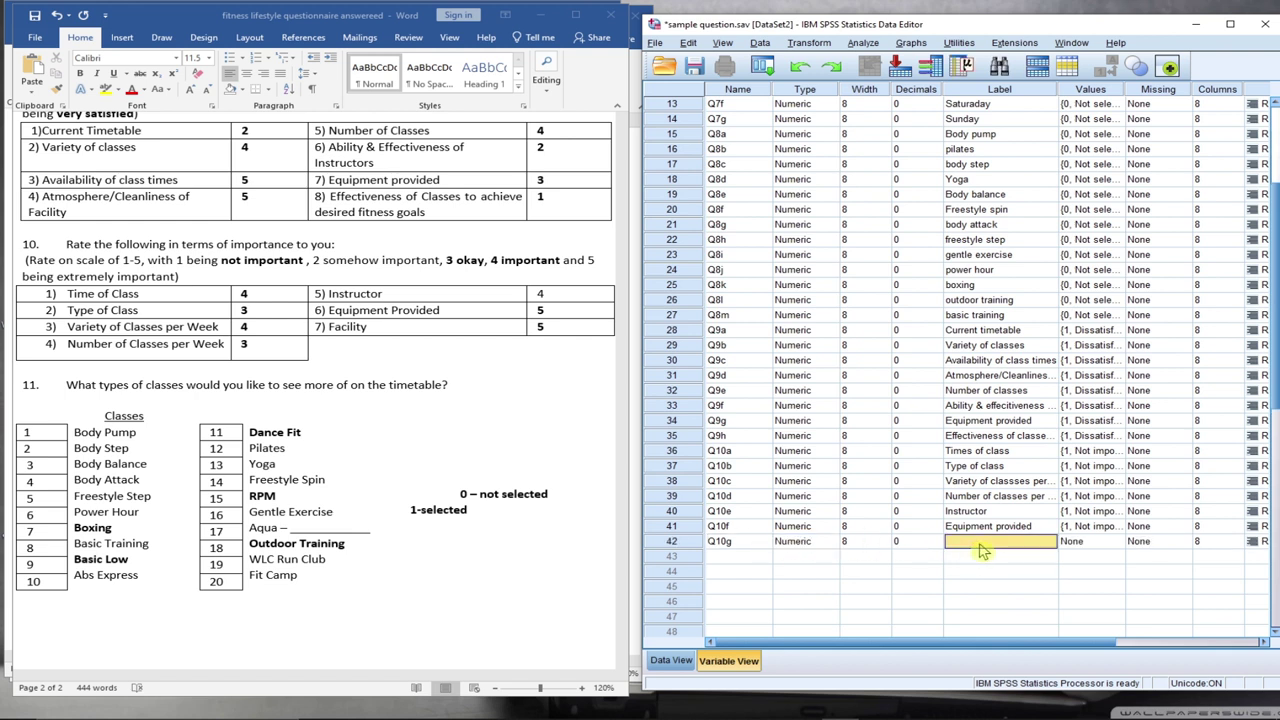
{"action": "type", "text": "Fac"}
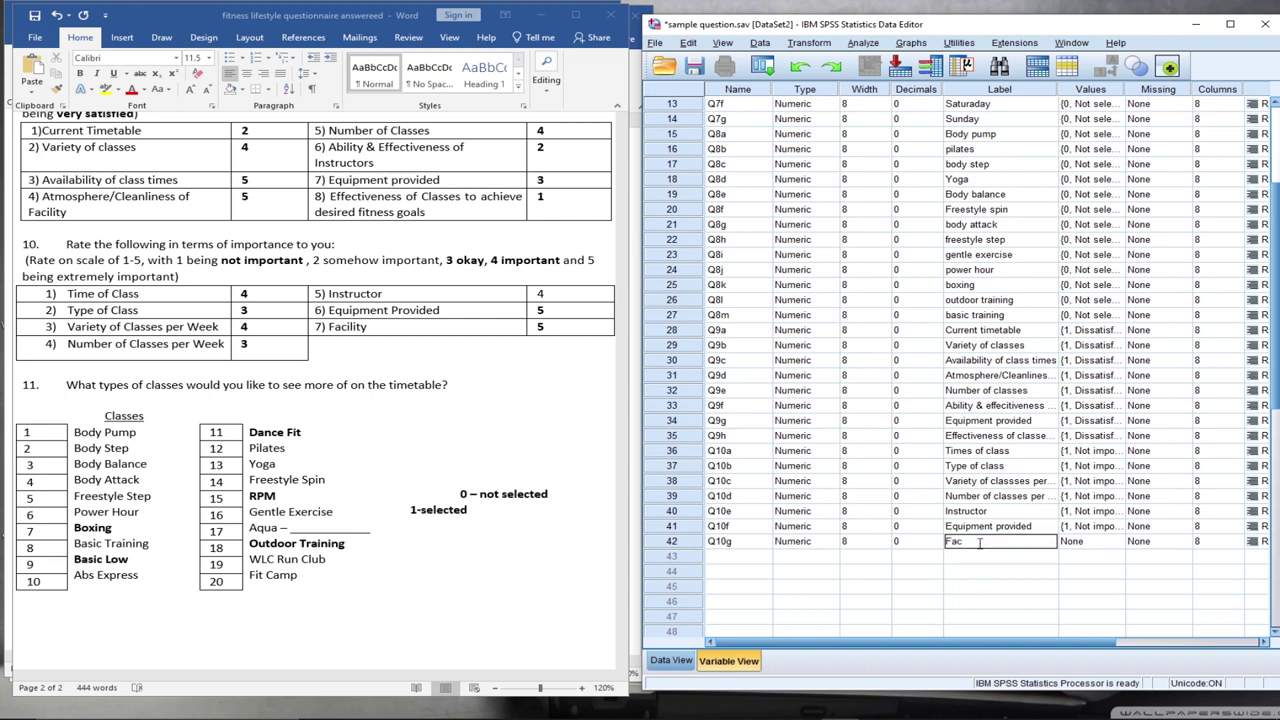
{"action": "type", "text": "ility"}
{"action": "left_click", "coordinate": [1090, 543]}
{"action": "right_click", "coordinate": [1091, 546]}
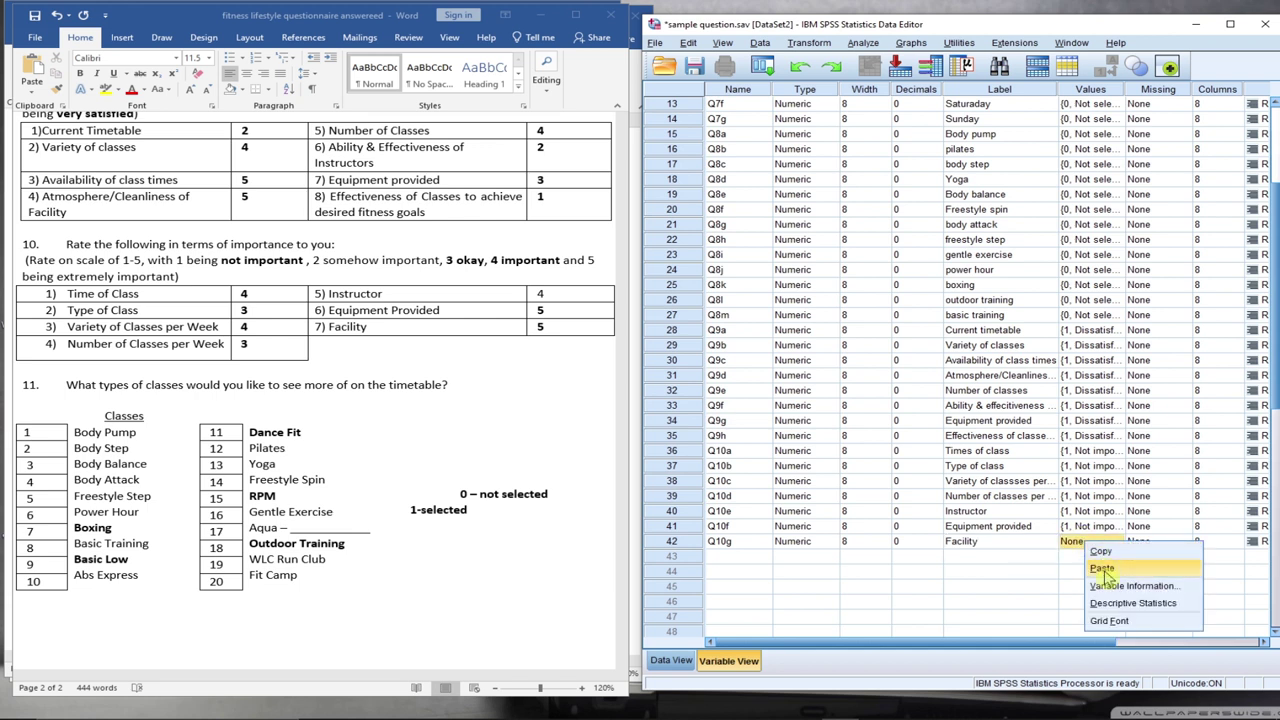
{"action": "left_click", "coordinate": [1101, 567]}
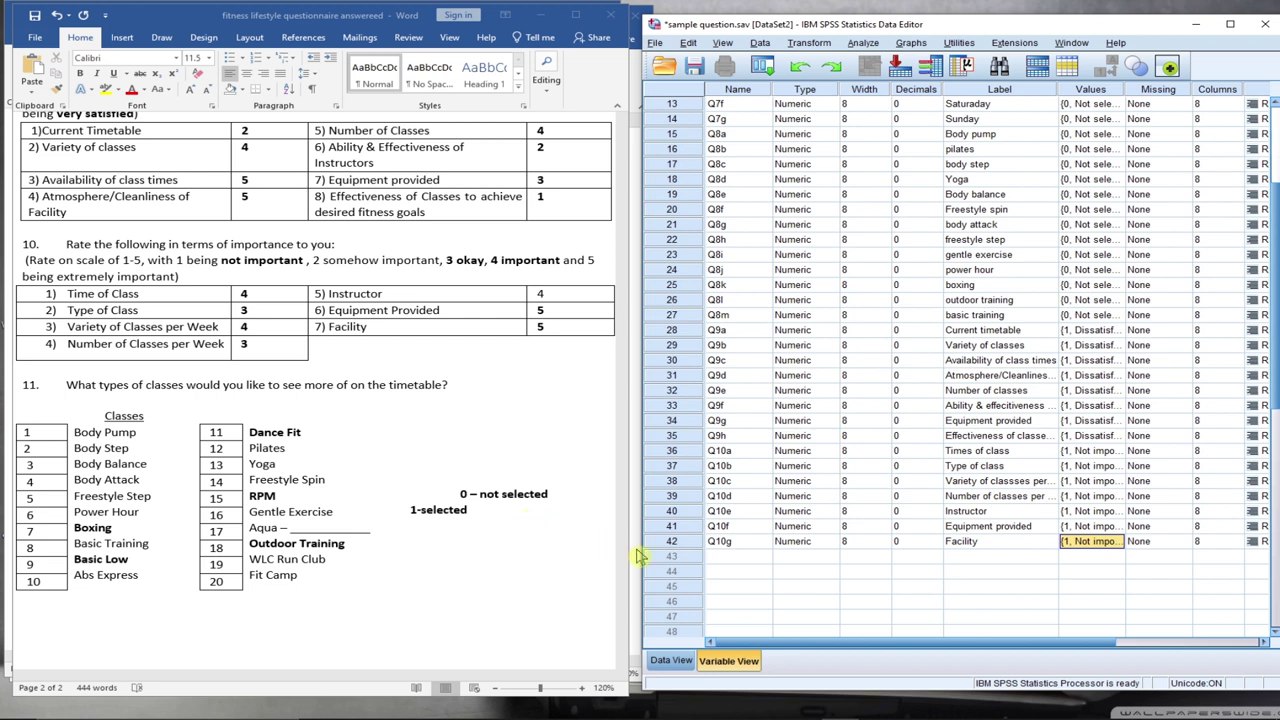
Review the points on defining variables and inputting data on the PowerPoint slide "4 steps to Manually input data", and return to SPSS
{"action": "scroll", "coordinate": [893, 569], "scroll_direction": "down", "scroll_amount": 2}
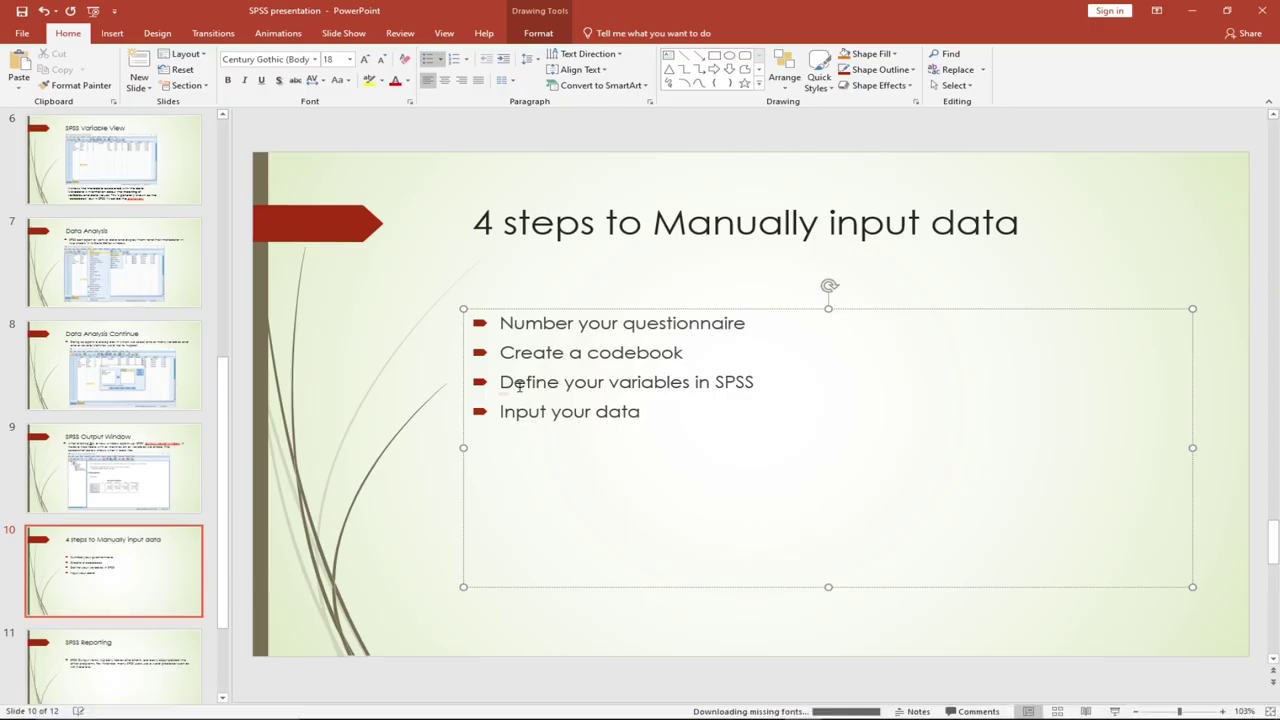
{"action": "left_click", "coordinate": [512, 381]}
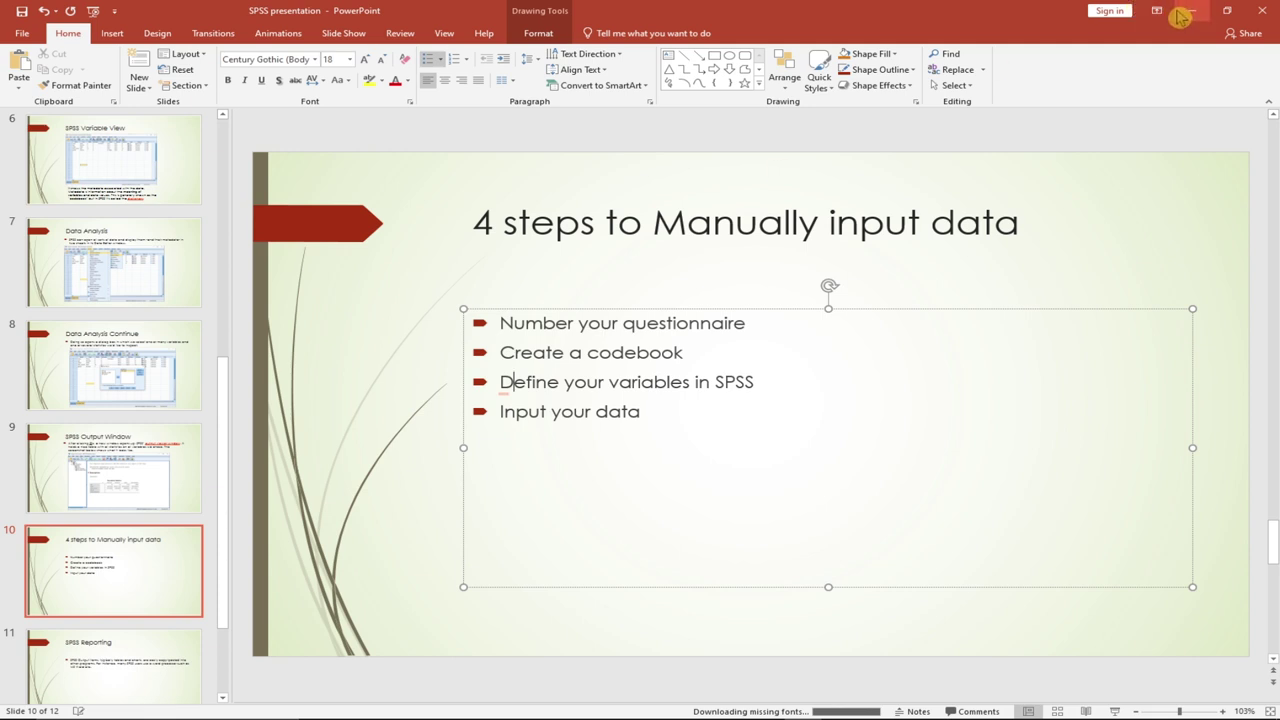
{"action": "left_click", "coordinate": [517, 411]}
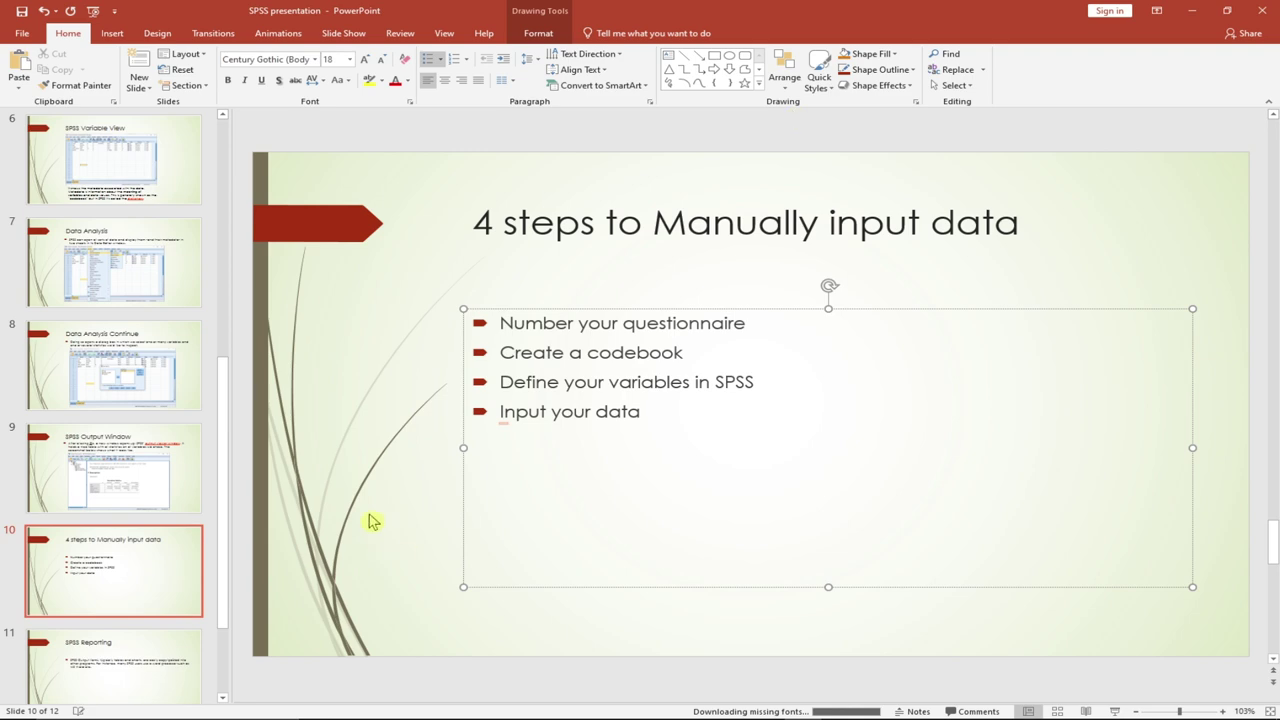
{"action": "left_click", "coordinate": [372, 446]}
{"action": "left_click", "coordinate": [1192, 10]}
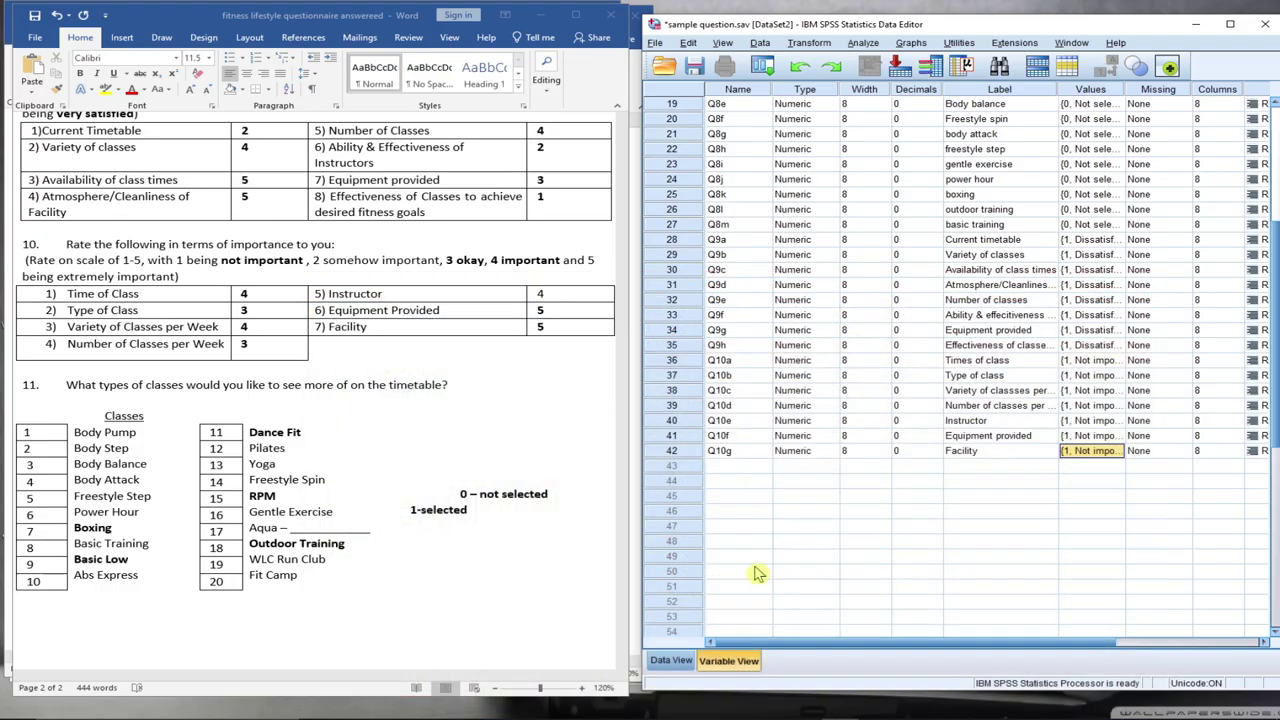
Add variable Q11a in row 43 and set its decimals to 0
{"action": "left_click", "coordinate": [737, 466]}
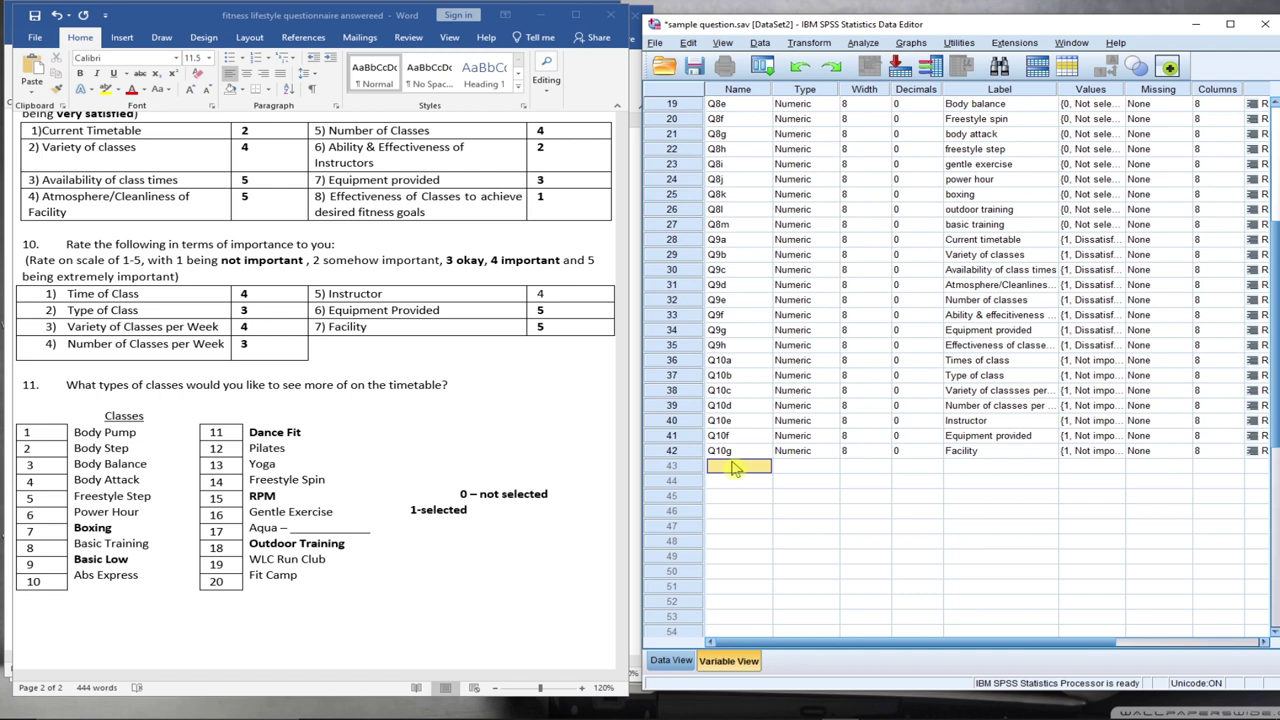
{"action": "type", "text": "Q11a"}
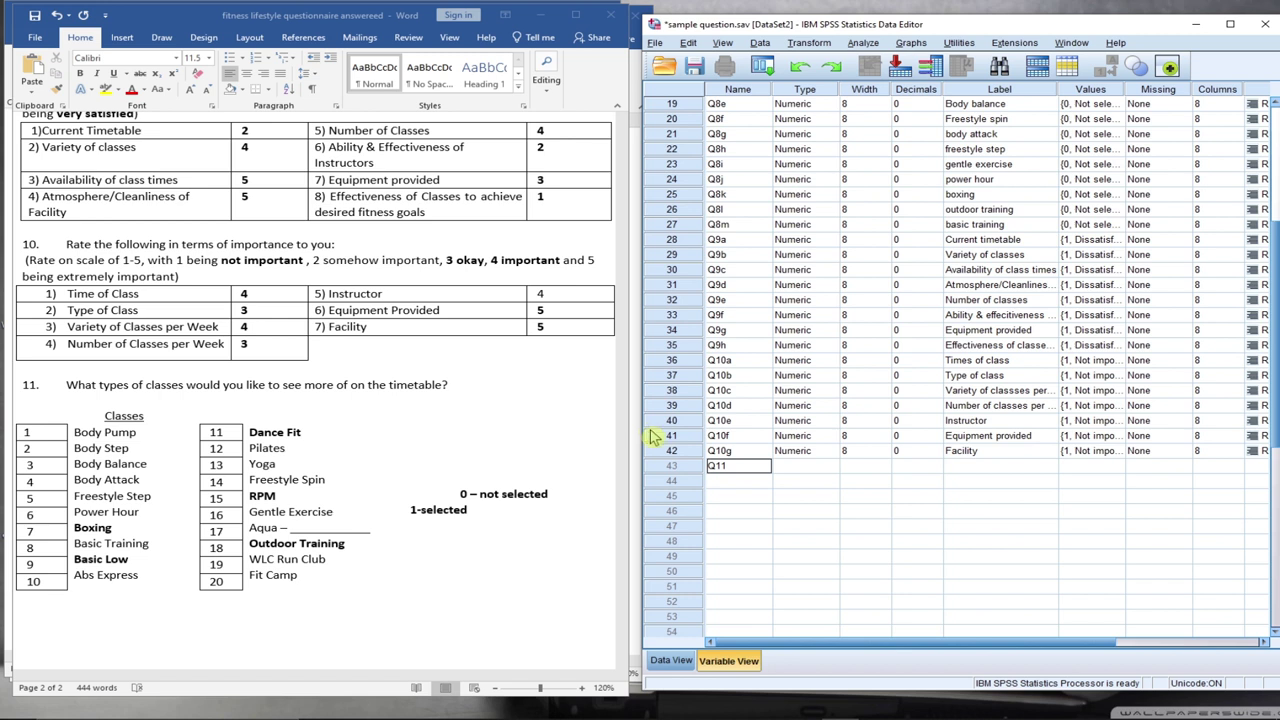
{"action": "type", "text": "a"}
{"action": "left_click", "coordinate": [800, 466]}
{"action": "left_click", "coordinate": [909, 466]}
{"action": "type", "text": "0"}
Label variable Q11a "Body pump" and copy the "Not selected" value labels from Q8l into it
{"action": "left_click", "coordinate": [980, 467]}
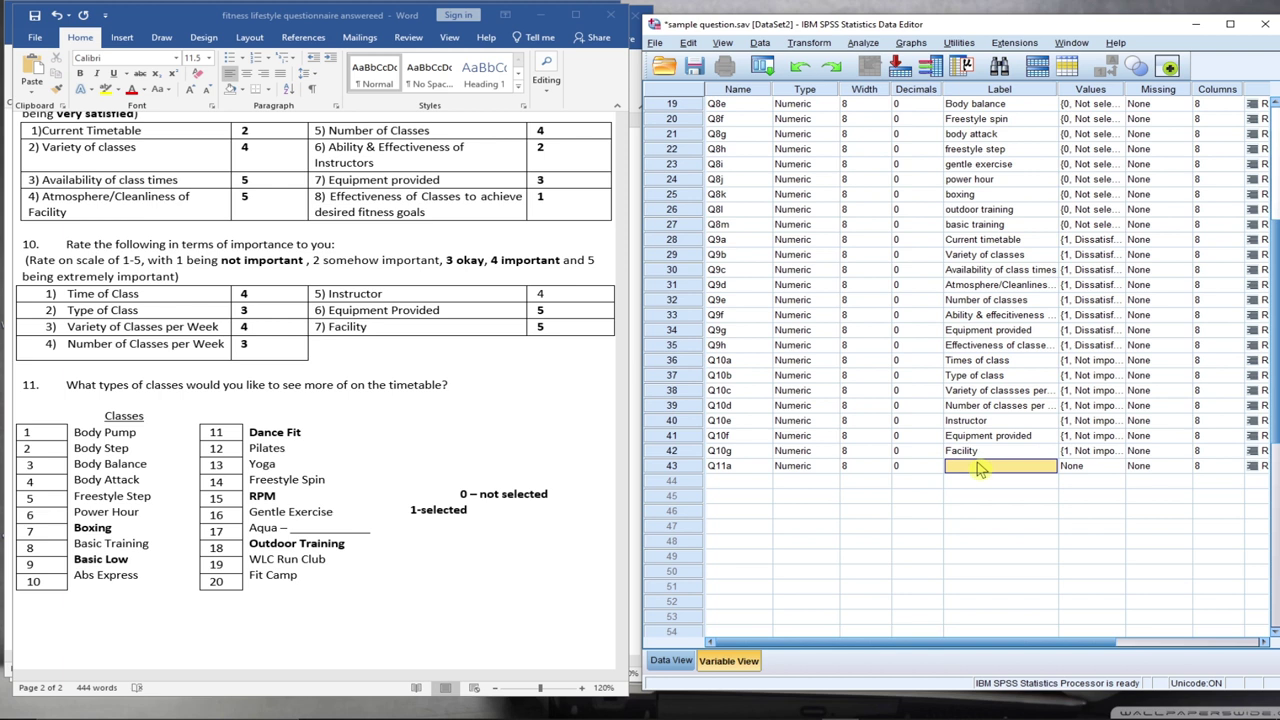
{"action": "left_click", "coordinate": [978, 466]}
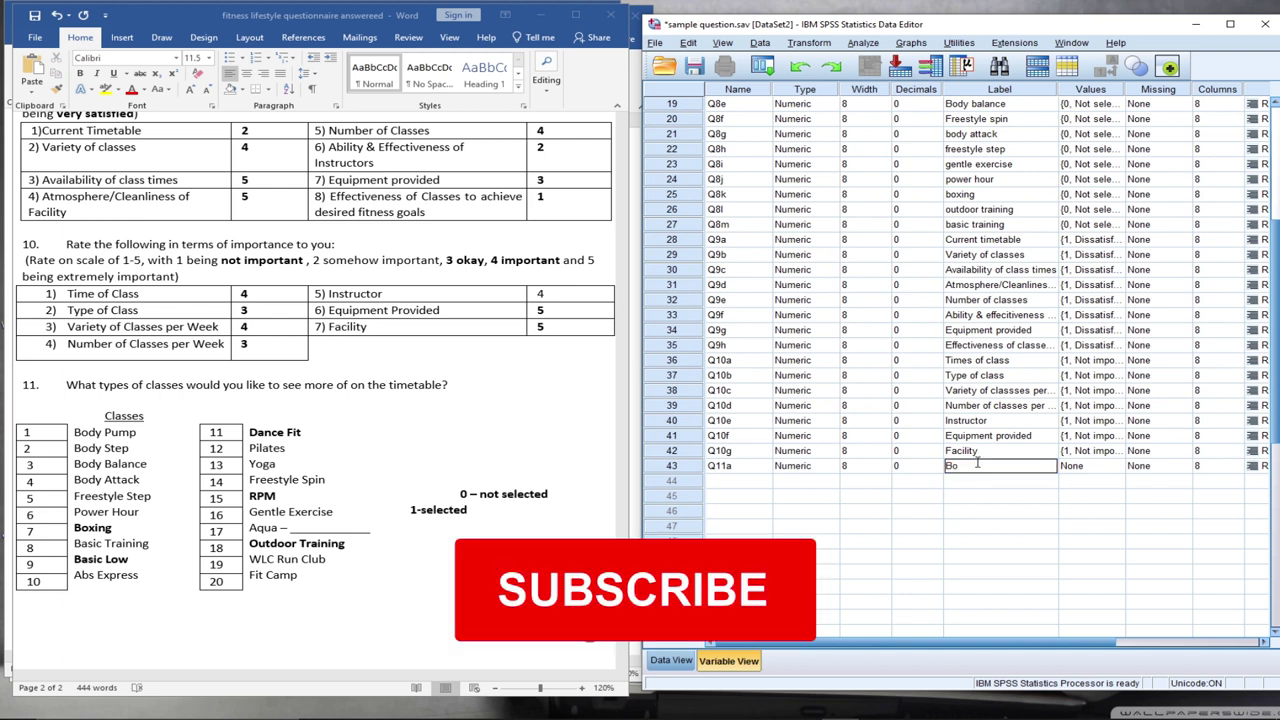
{"action": "type", "text": "Body pump"}
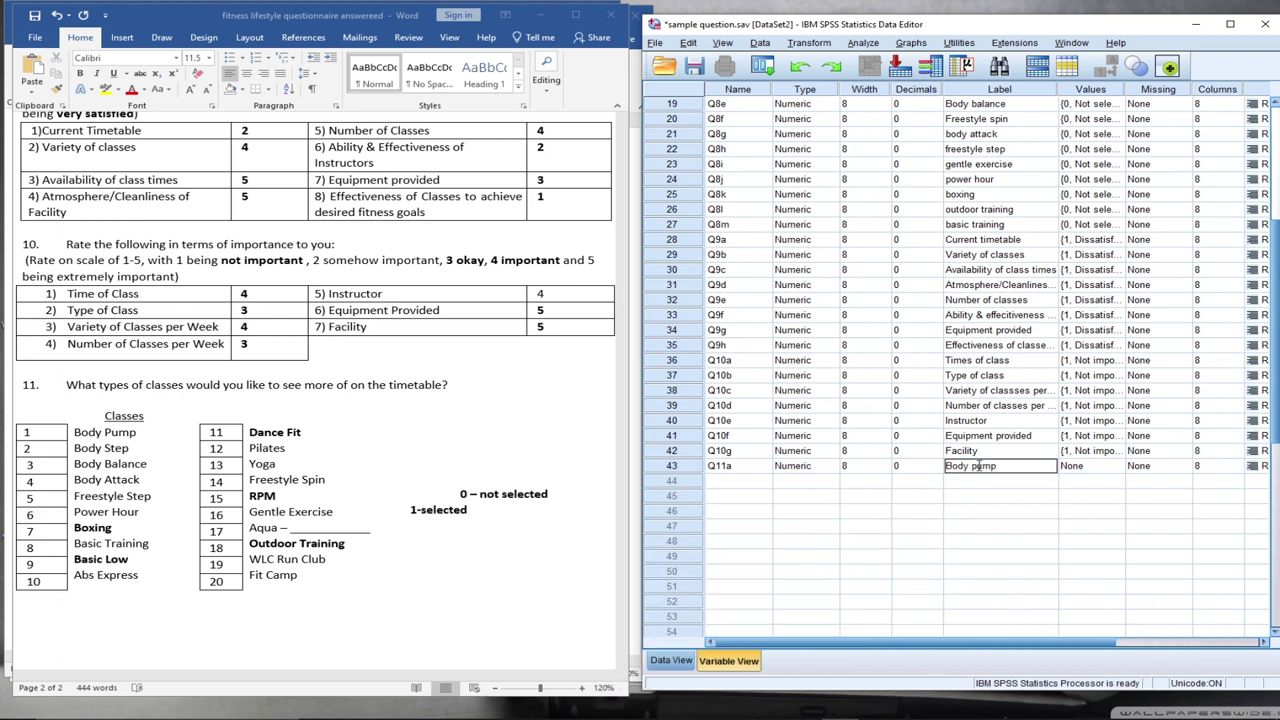
{"action": "left_click", "coordinate": [1098, 467]}
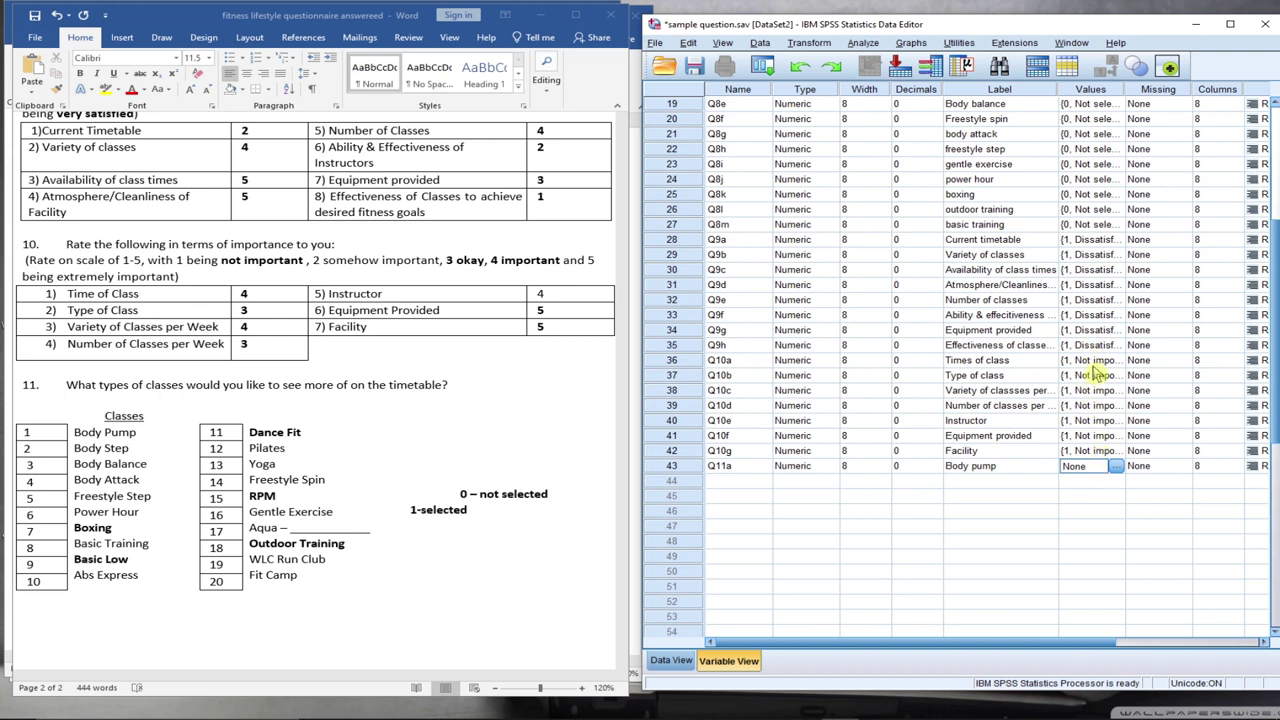
{"action": "left_click", "coordinate": [1097, 212]}
{"action": "right_click", "coordinate": [1097, 212]}
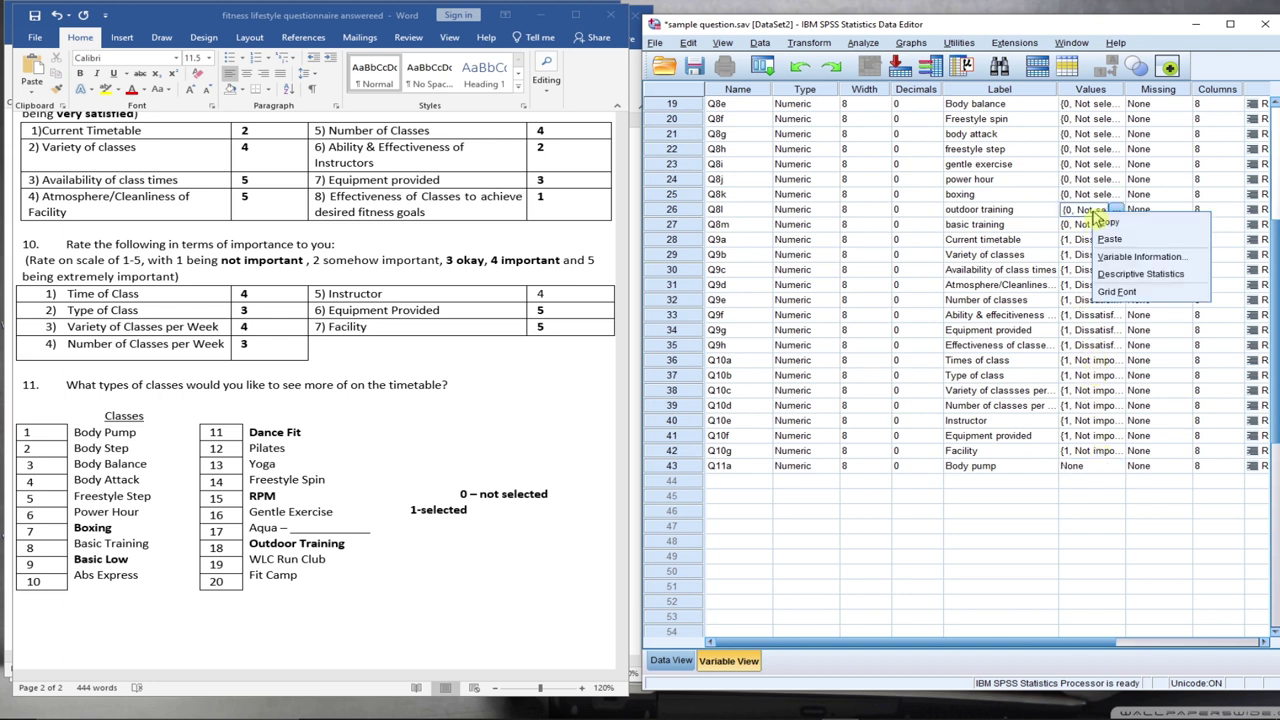
{"action": "left_click", "coordinate": [1118, 230]}
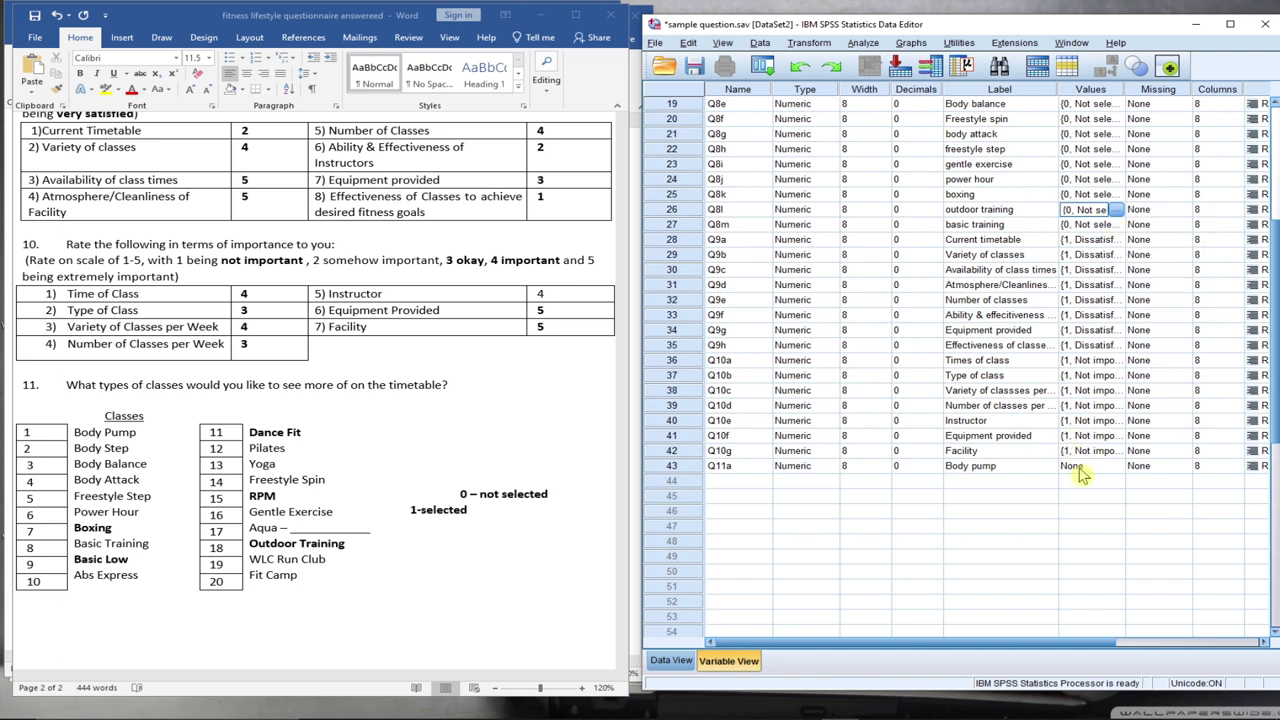
{"action": "left_click", "coordinate": [1074, 466]}
{"action": "right_click", "coordinate": [1076, 467]}
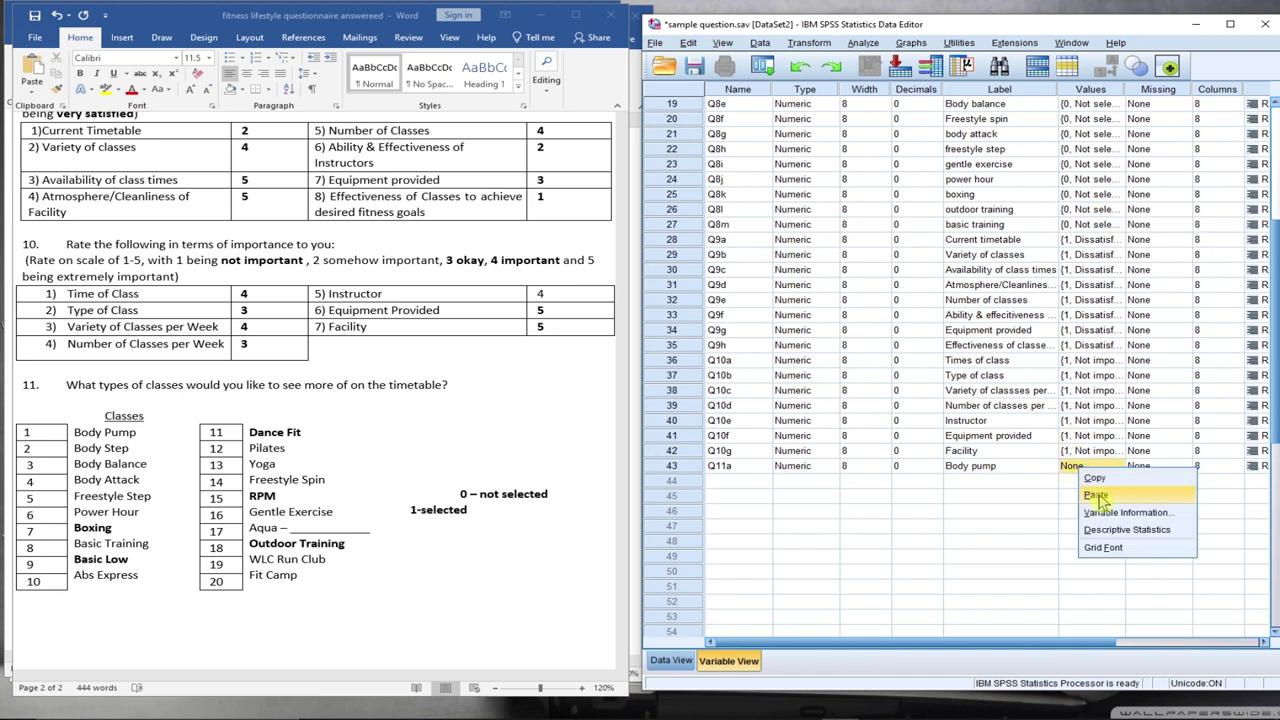
{"action": "left_click", "coordinate": [1097, 496]}
Add variable Q11b in row 44 and set its decimals to 0
{"action": "left_click", "coordinate": [715, 480]}
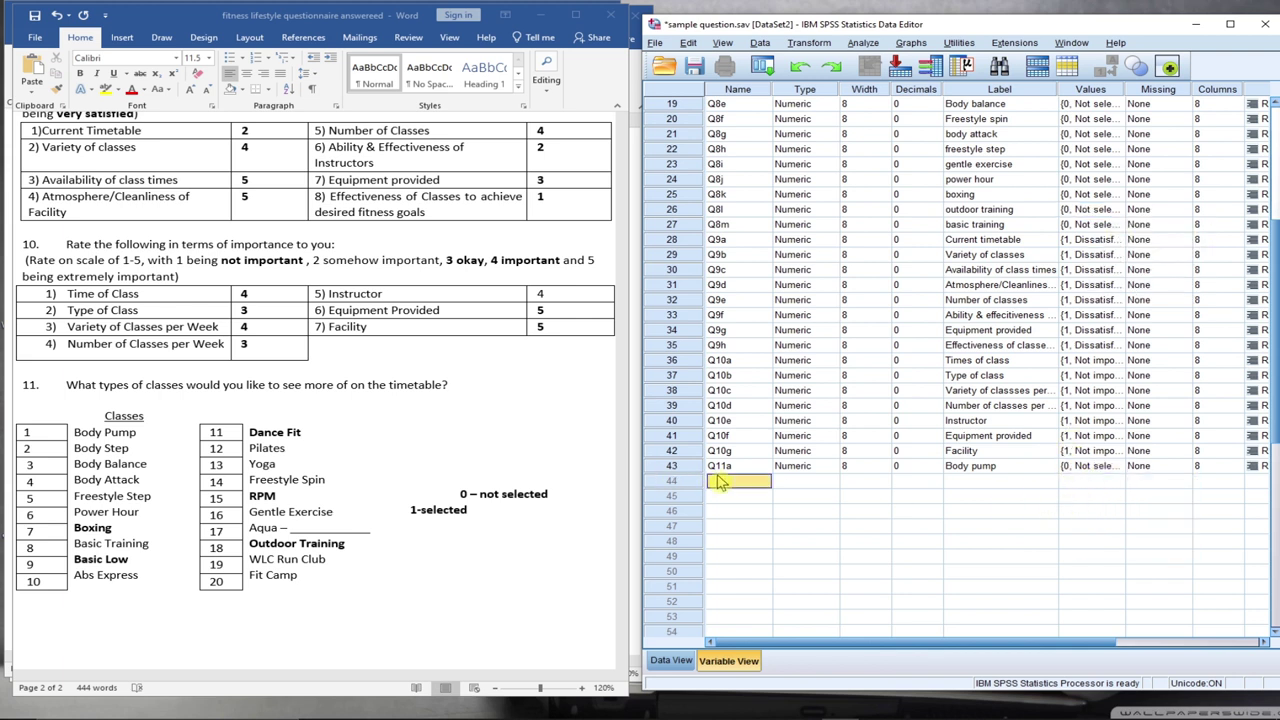
{"action": "type", "text": "Q11"}
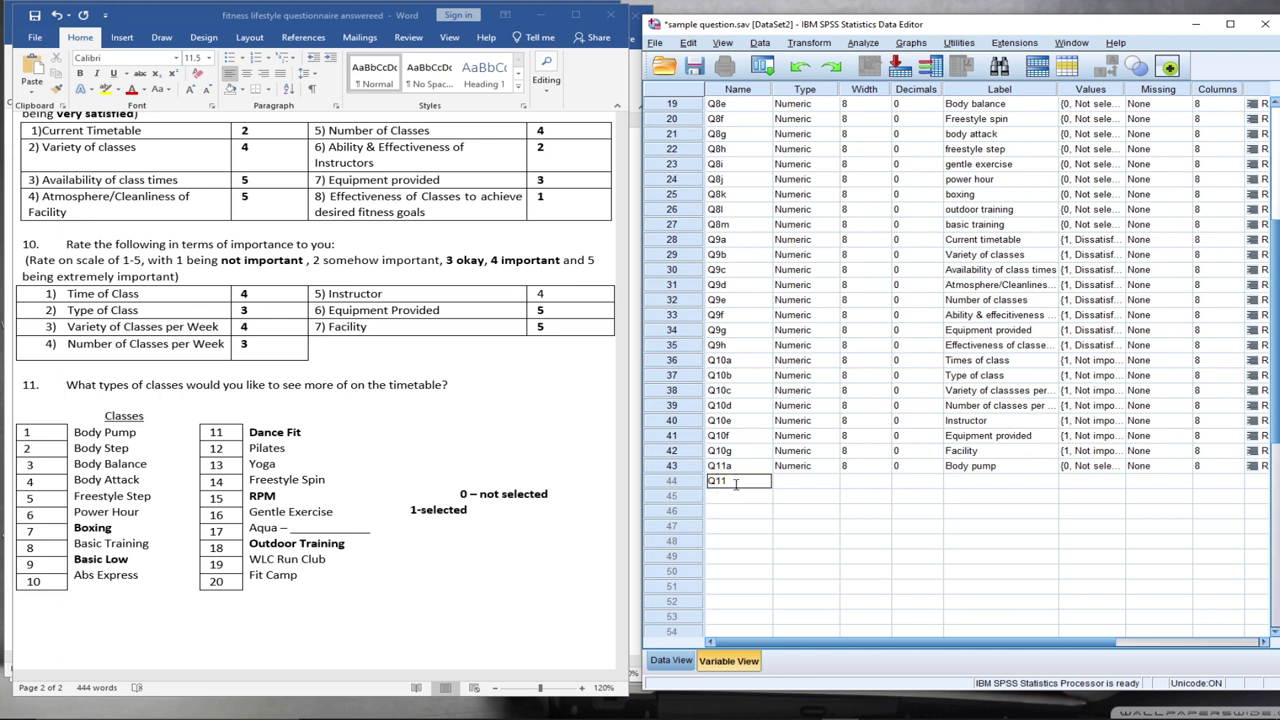
{"action": "type", "text": "b"}
{"action": "key", "text": "Tab"}
{"action": "left_click", "coordinate": [913, 480]}
{"action": "type", "text": "0"}
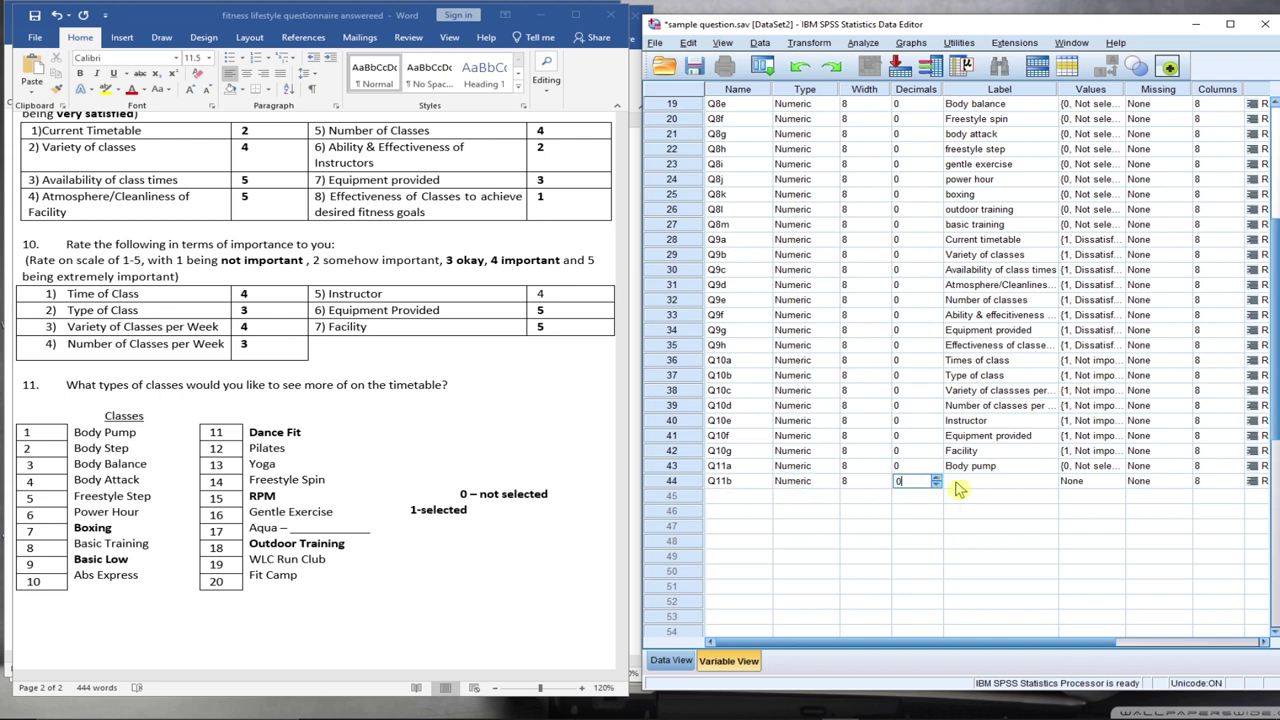
Label variable Q11b "Body step" and paste the value labels copied from Q8l into it
{"action": "left_click", "coordinate": [983, 484]}
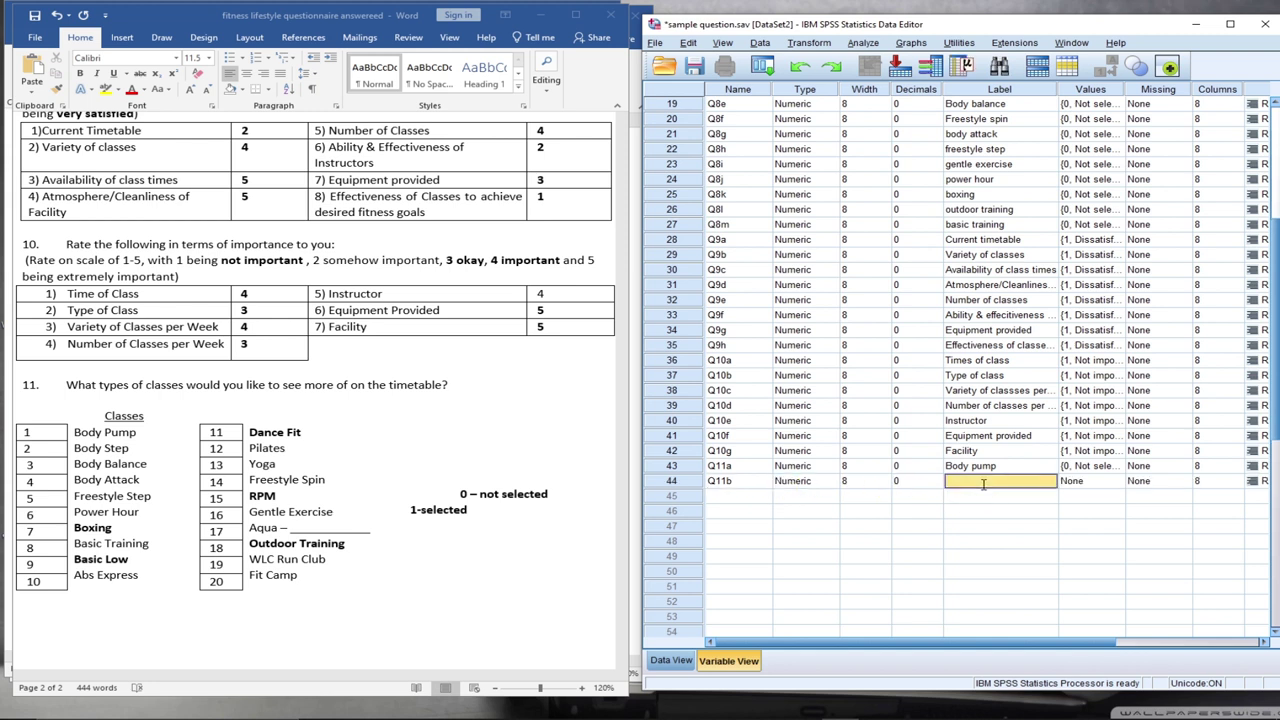
{"action": "type", "text": "Body"}
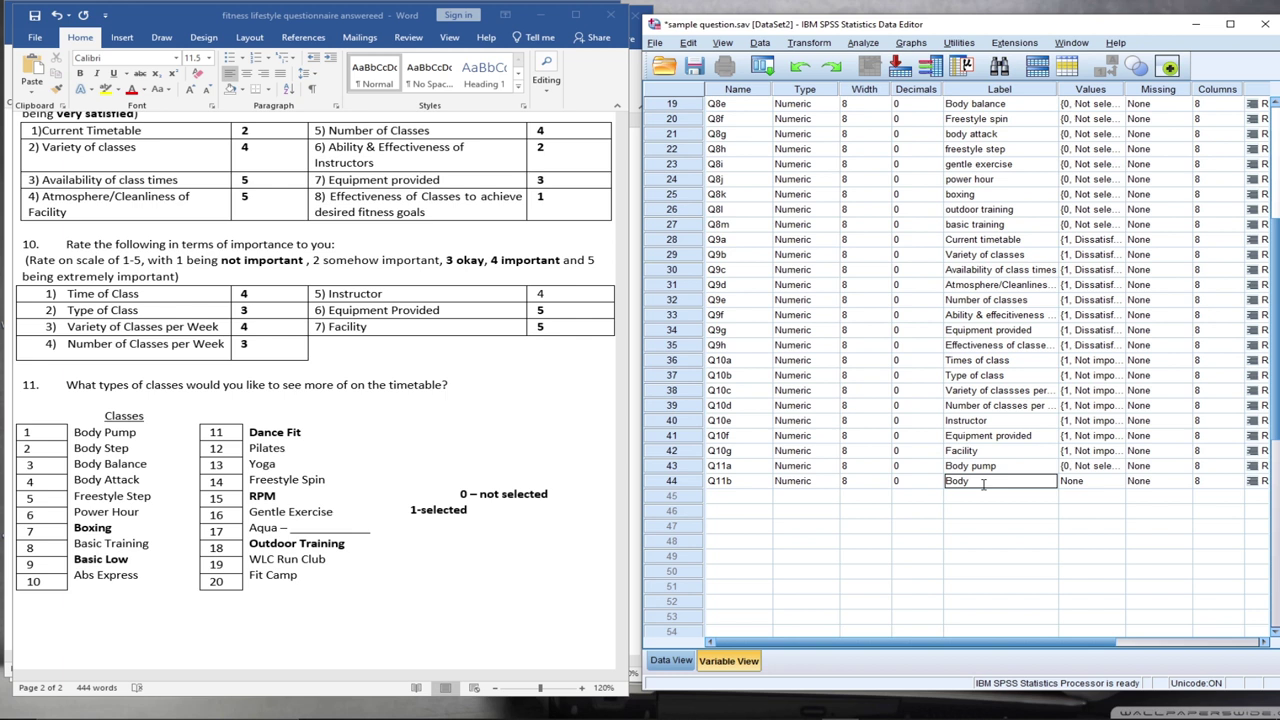
{"action": "type", "text": "step"}
{"action": "left_click", "coordinate": [1078, 486]}
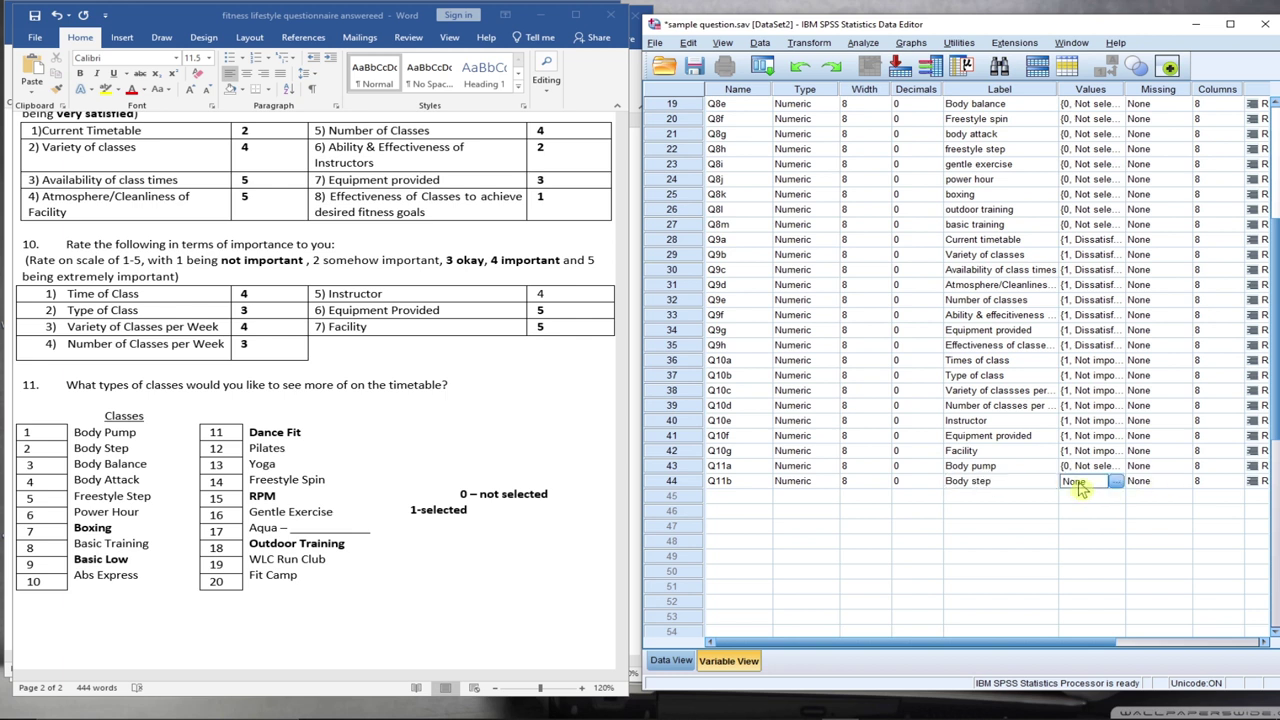
{"action": "right_click", "coordinate": [1078, 488]}
{"action": "left_click", "coordinate": [1105, 516]}
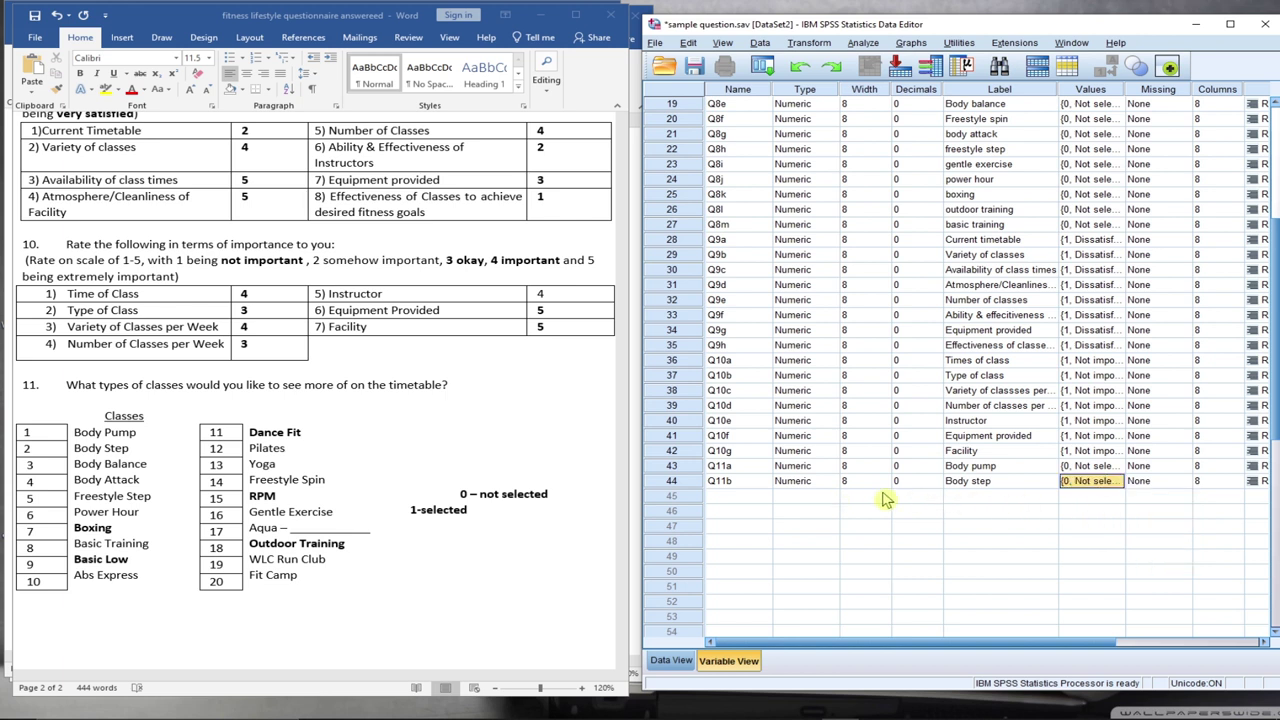
Add variable Q11c in row 45 and set its decimals to 0
{"action": "left_click", "coordinate": [718, 497]}
{"action": "type", "text": "Q"}
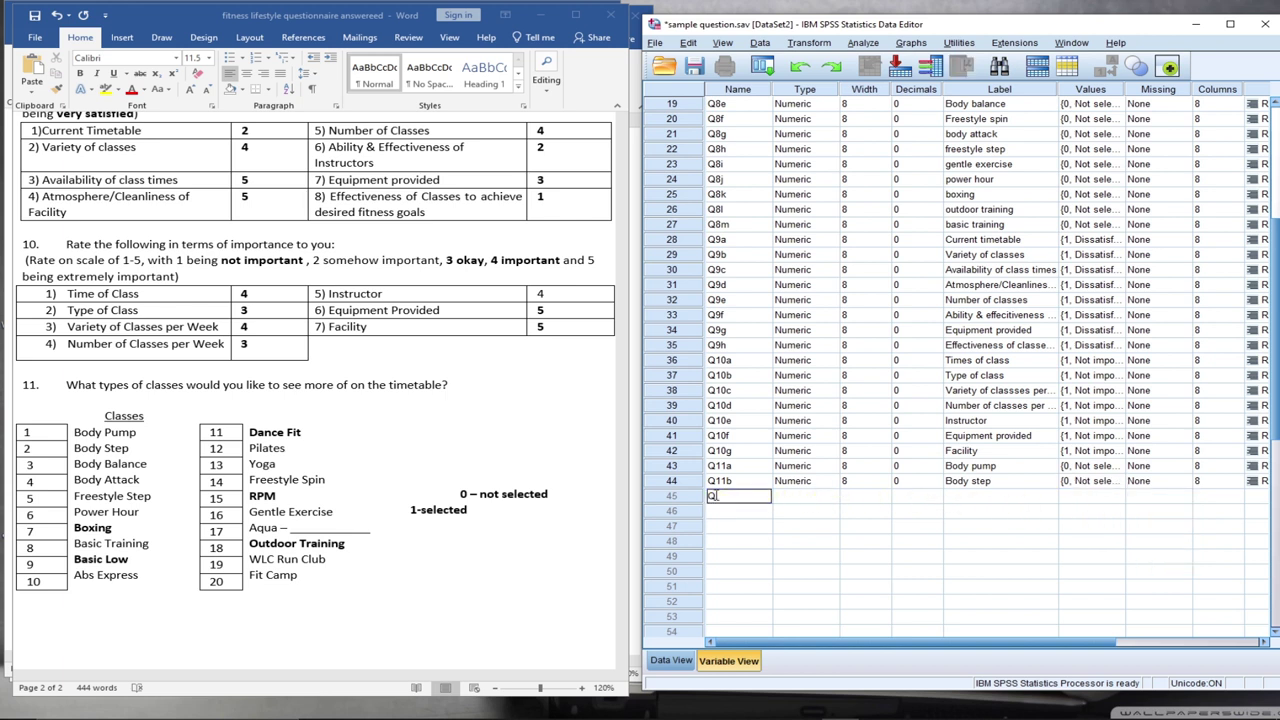
{"action": "type", "text": "11c"}
{"action": "left_click", "coordinate": [903, 497]}
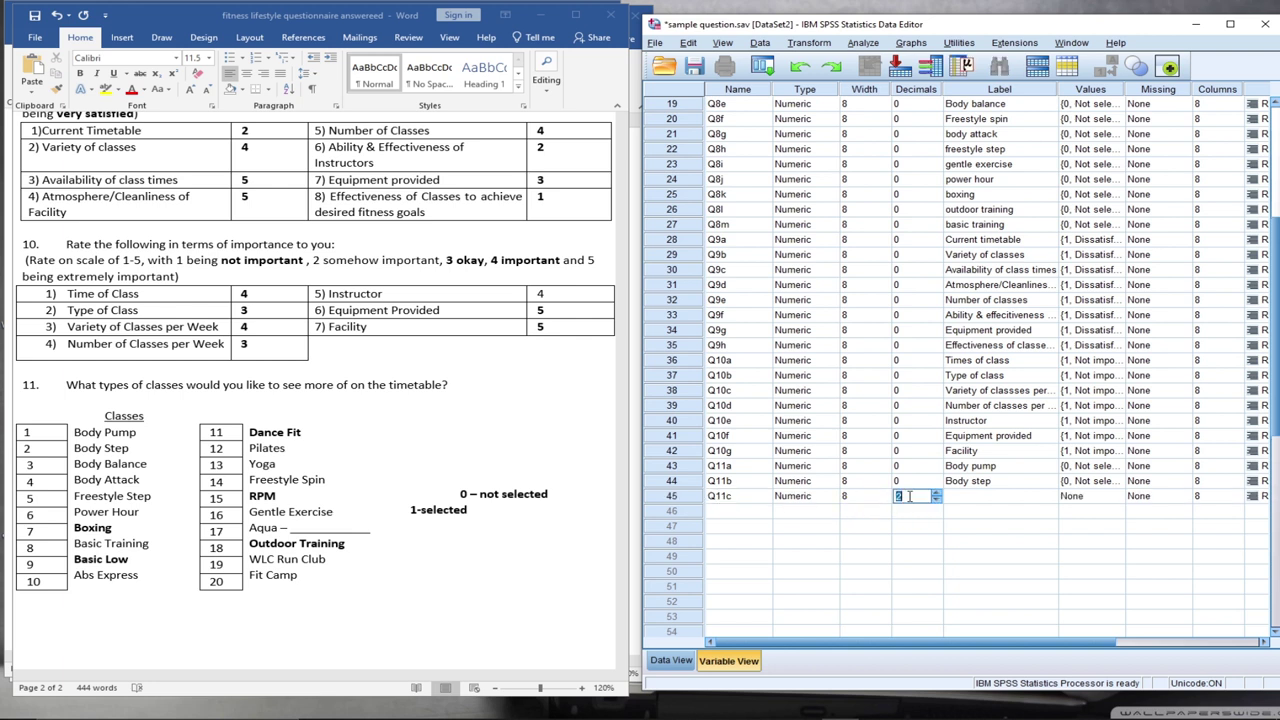
{"action": "type", "text": "0"}
Label variable Q11c "Body balance" and paste the value labels copied from Q8l into it
{"action": "left_click", "coordinate": [978, 502]}
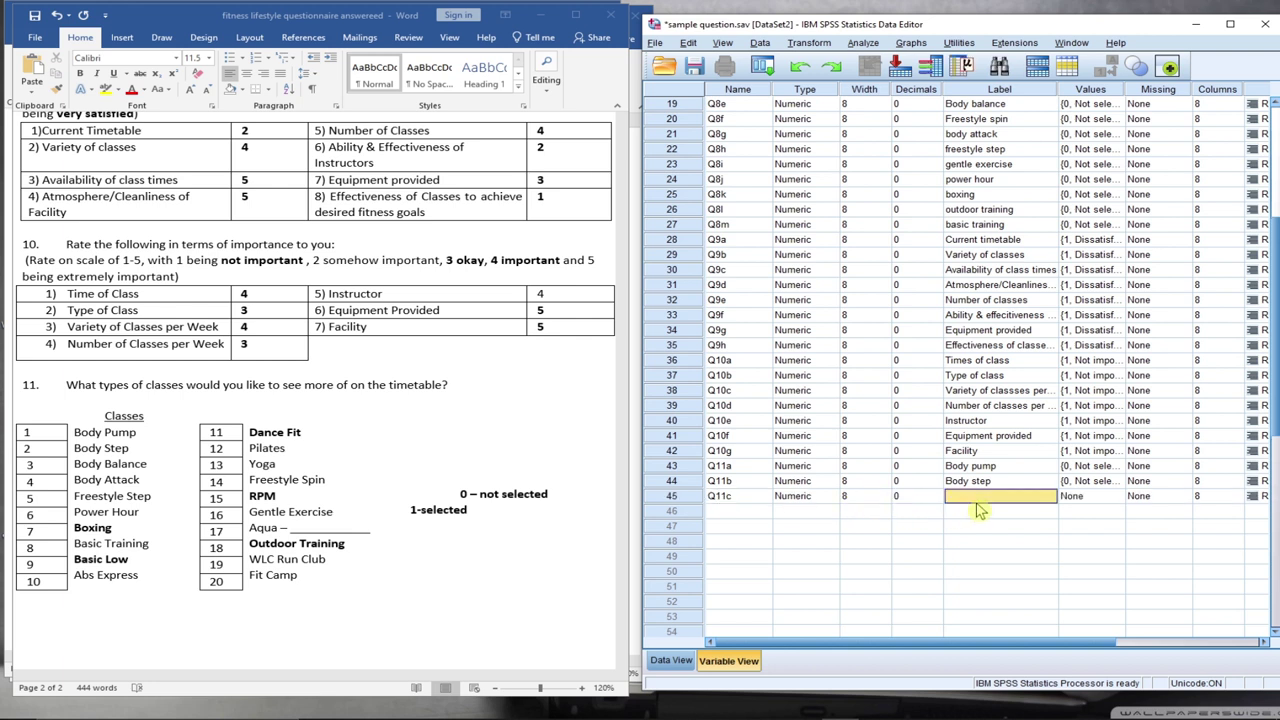
{"action": "type", "text": "Body balance"}
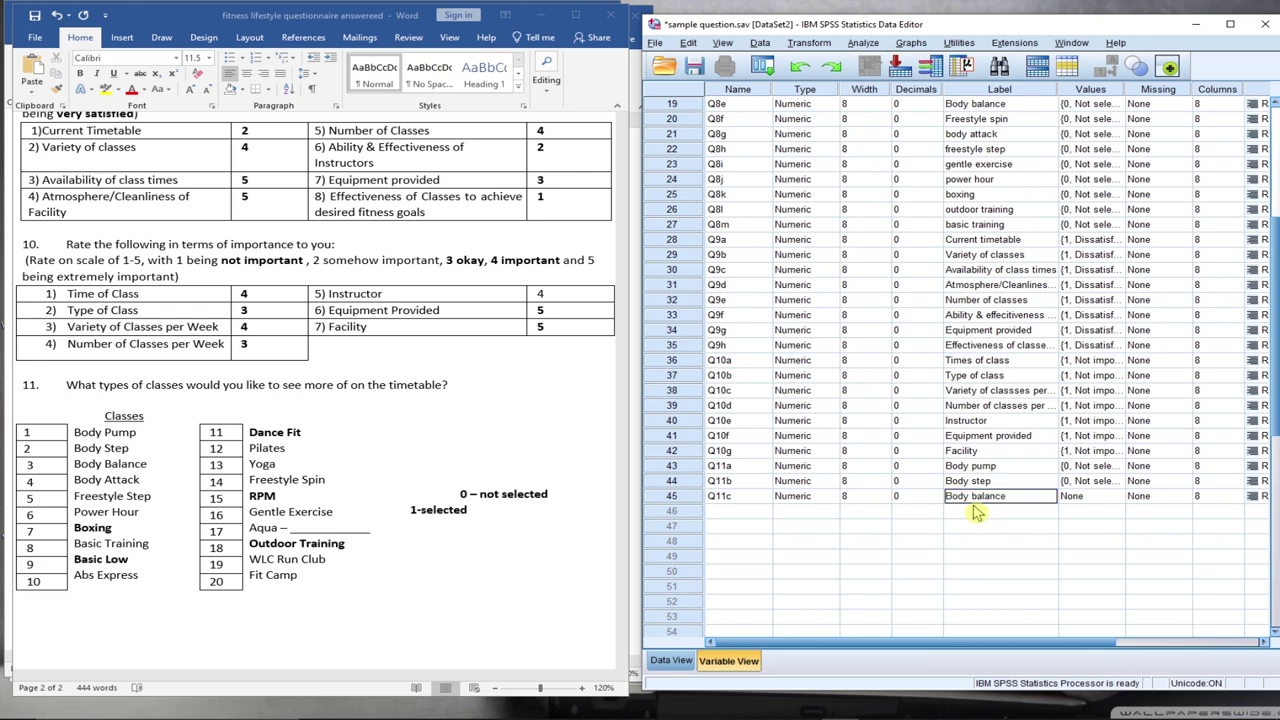
{"action": "left_click", "coordinate": [1090, 500]}
{"action": "right_click", "coordinate": [1092, 502]}
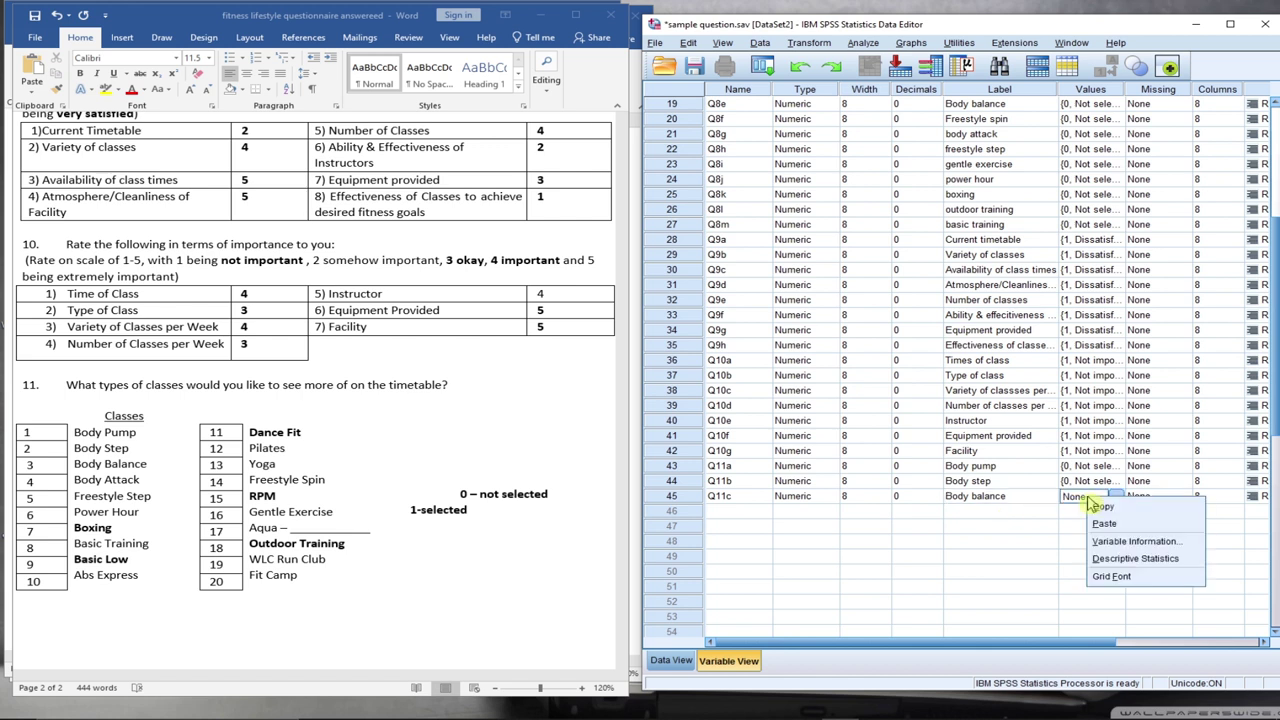
{"action": "left_click", "coordinate": [1105, 524]}
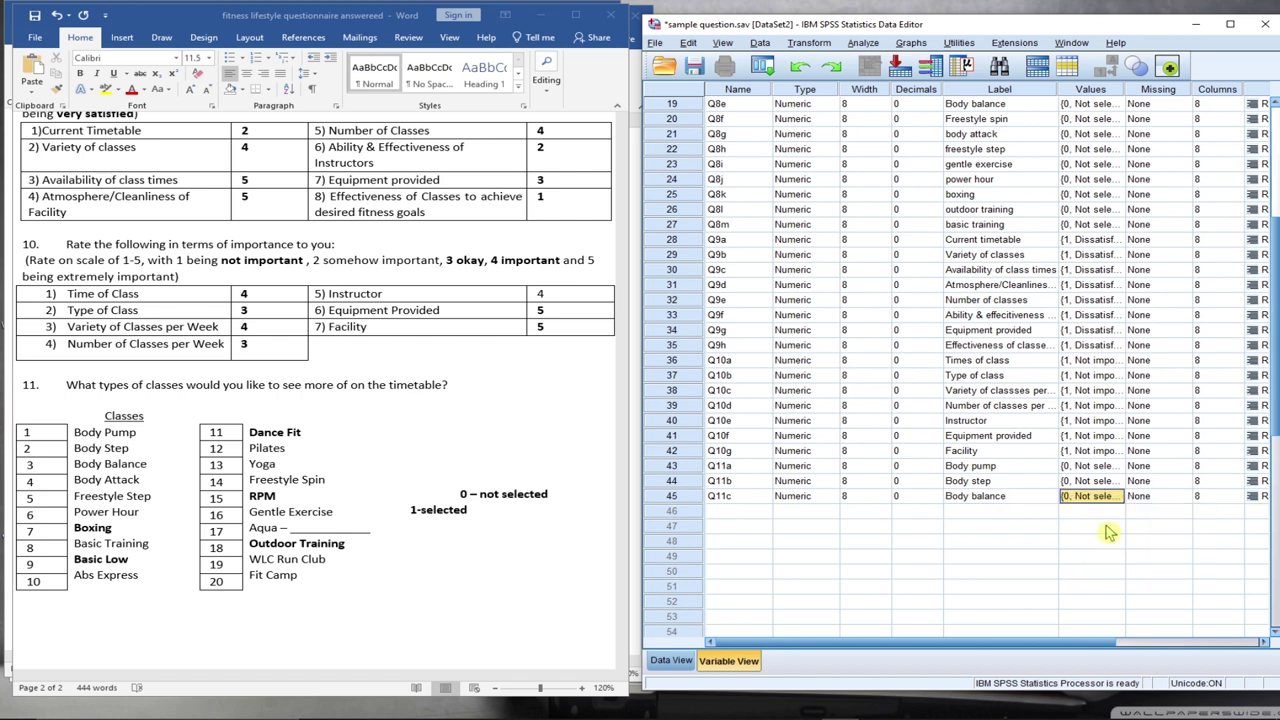
Add variable Q11d in row 46 and set its decimals to 0
{"action": "left_click", "coordinate": [727, 515]}
{"action": "type", "text": "Q"}
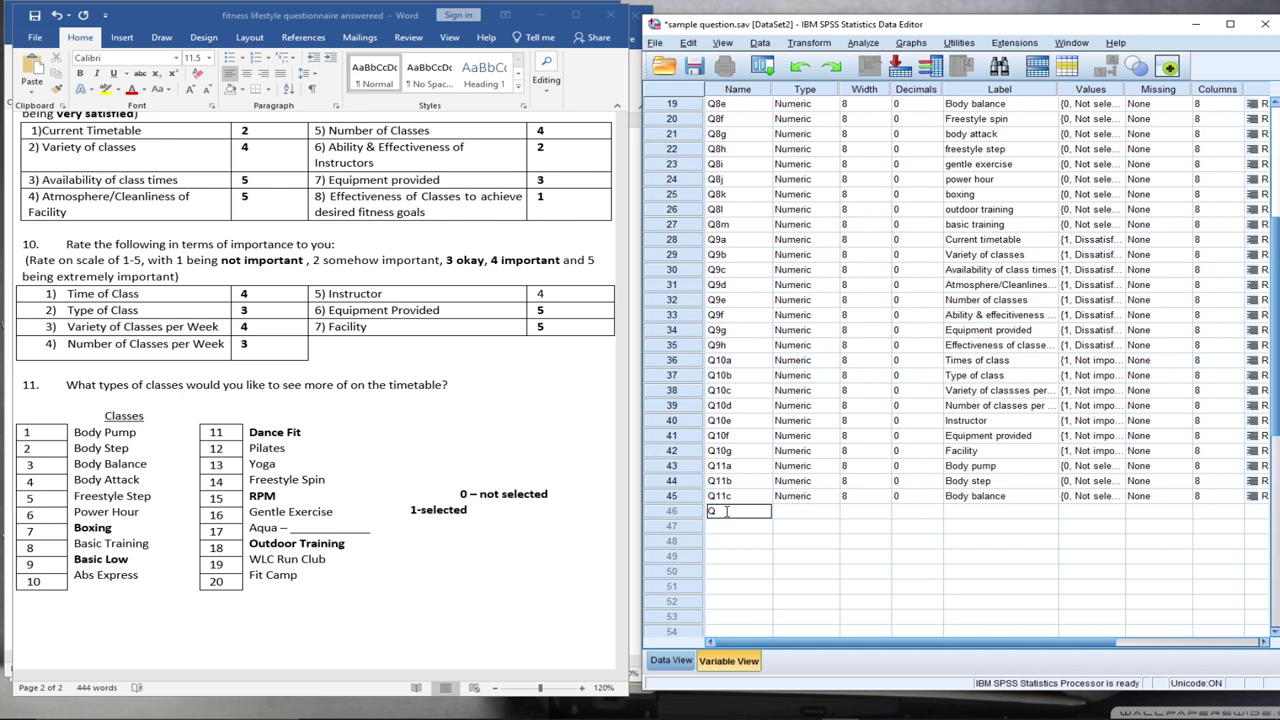
{"action": "type", "text": "11d"}
{"action": "key", "text": "Tab"}
{"action": "left_click", "coordinate": [915, 512]}
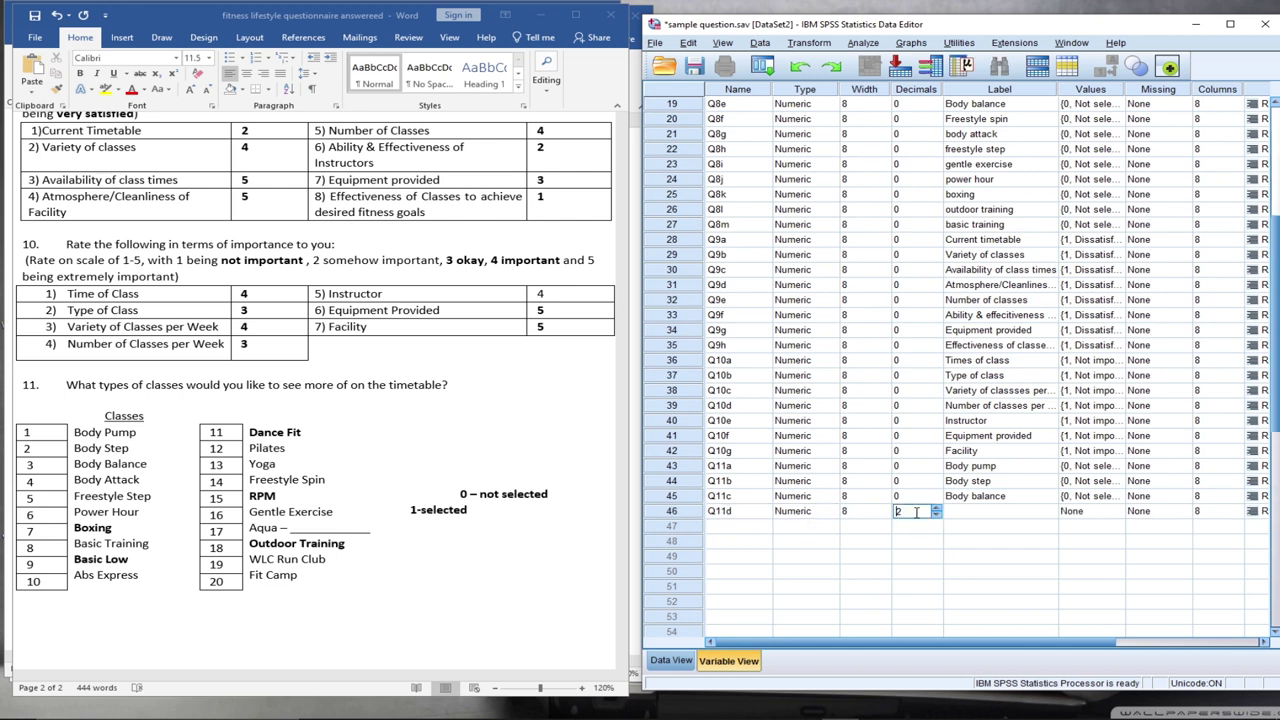
{"action": "left_click_drag", "start_coordinate": [916, 512], "coordinate": [897, 512]}
{"action": "type", "text": "0"}
Label variable Q11d "body attack" and paste the value labels copied from Q8l into it
{"action": "left_click", "coordinate": [968, 517]}
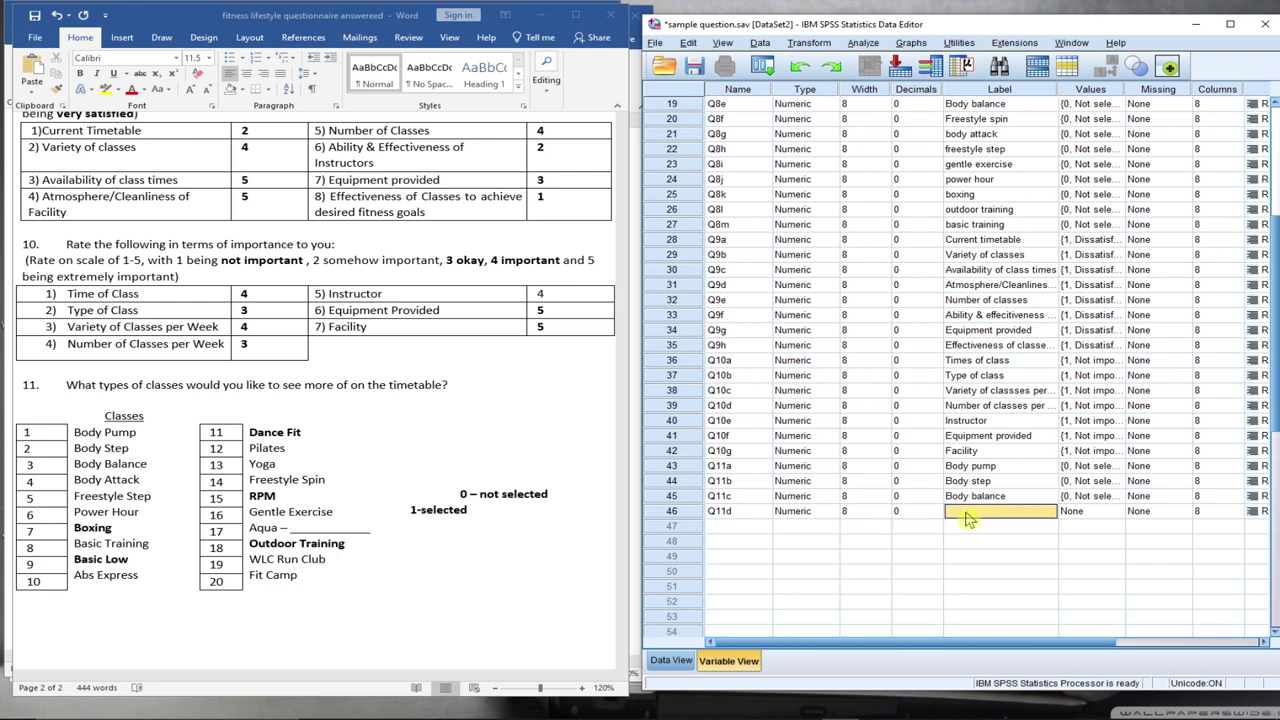
{"action": "type", "text": "bod"}
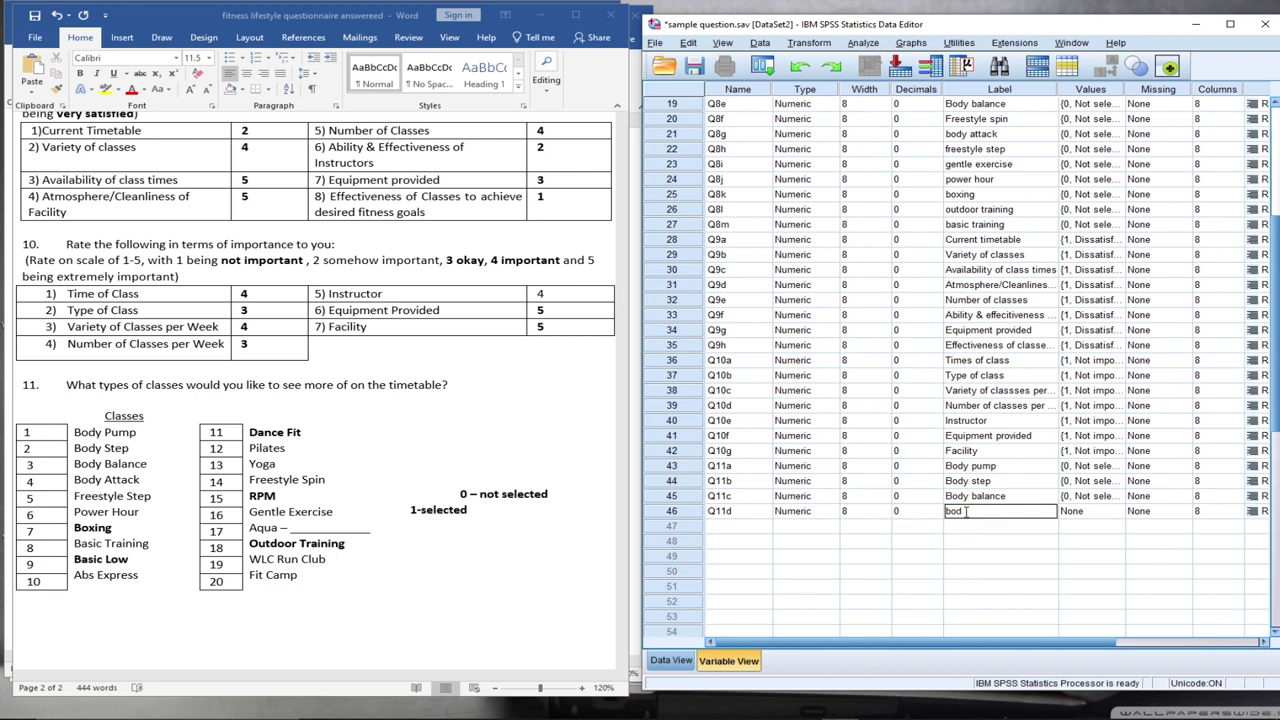
{"action": "type", "text": "y ba"}
{"action": "key", "text": "BackSpace"}
{"action": "key", "text": "BackSpace"}
{"action": "key", "text": "BackSpace"}
{"action": "type", "text": "attck"}
{"action": "key", "text": "BackSpace"}
{"action": "key", "text": "BackSpace"}
{"action": "type", "text": "ack"}
{"action": "left_click", "coordinate": [1068, 520]}
{"action": "right_click", "coordinate": [1090, 514]}
{"action": "left_click", "coordinate": [1107, 541]}
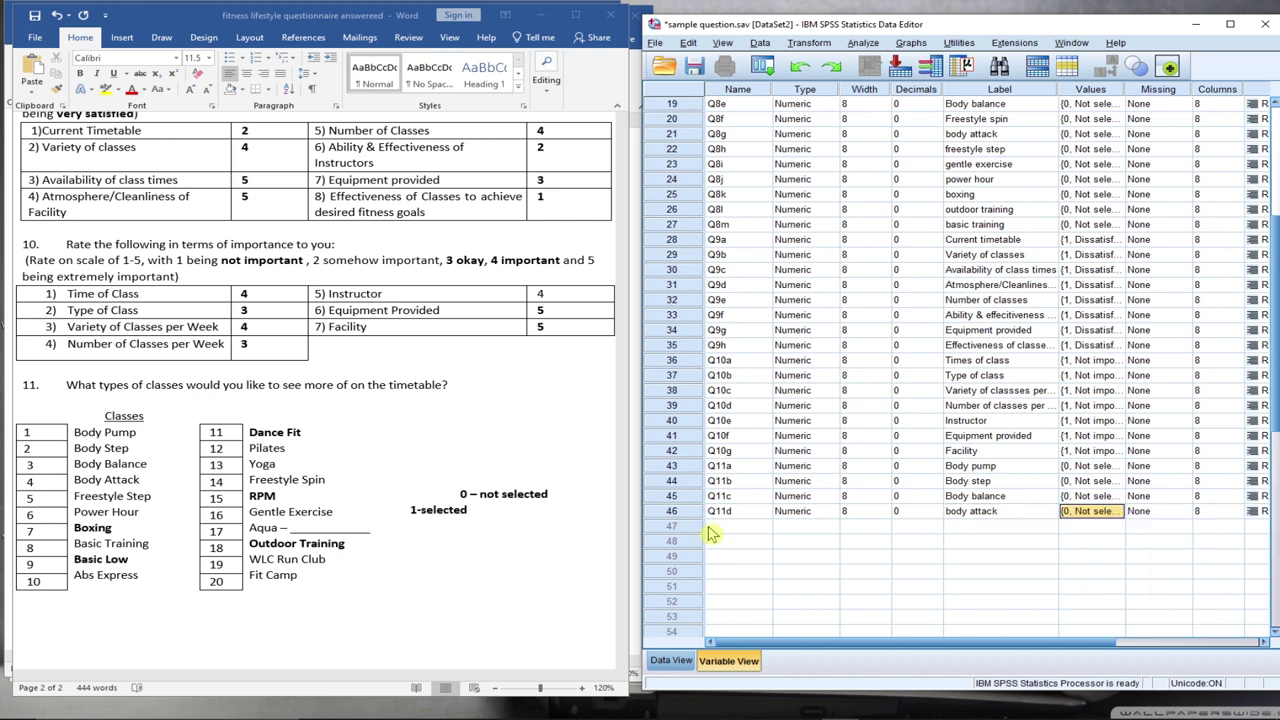
Add variable Q11e in row 47 and set its decimals to 0
{"action": "left_click", "coordinate": [720, 527]}
{"action": "type", "text": "Q11"}
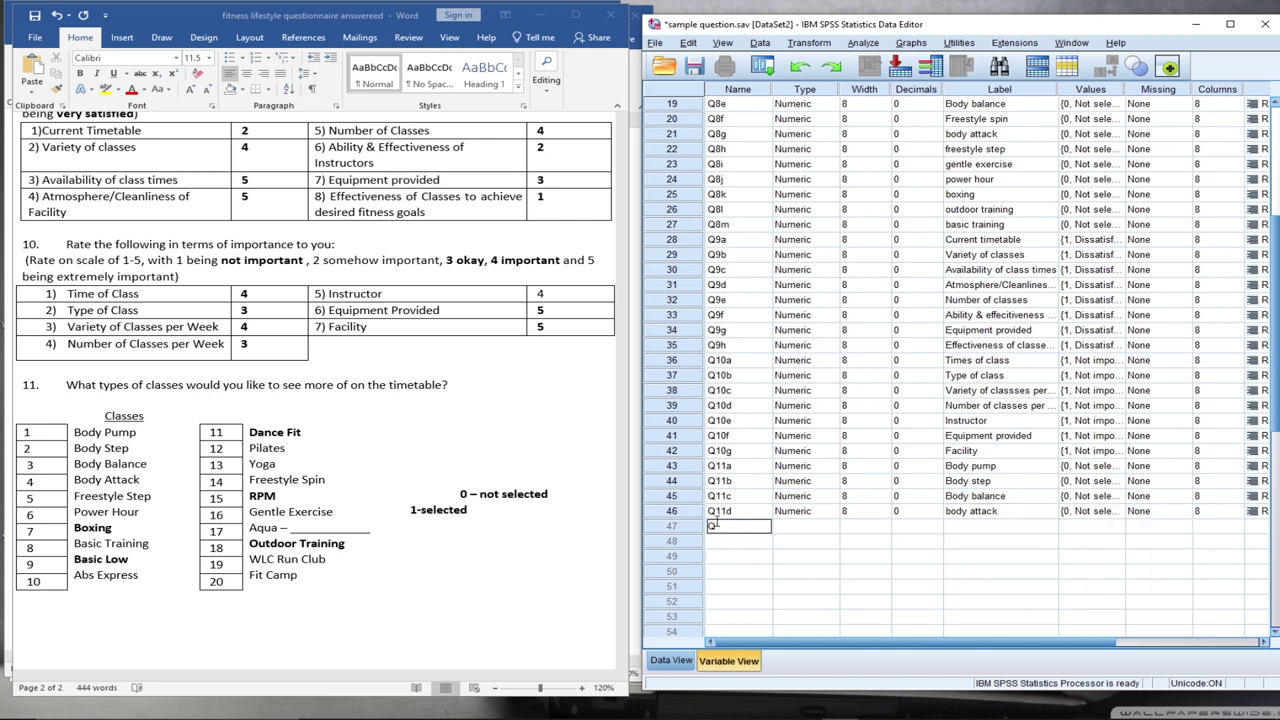
{"action": "type", "text": "e"}
{"action": "key", "text": "Tab"}
{"action": "left_click", "coordinate": [912, 526]}
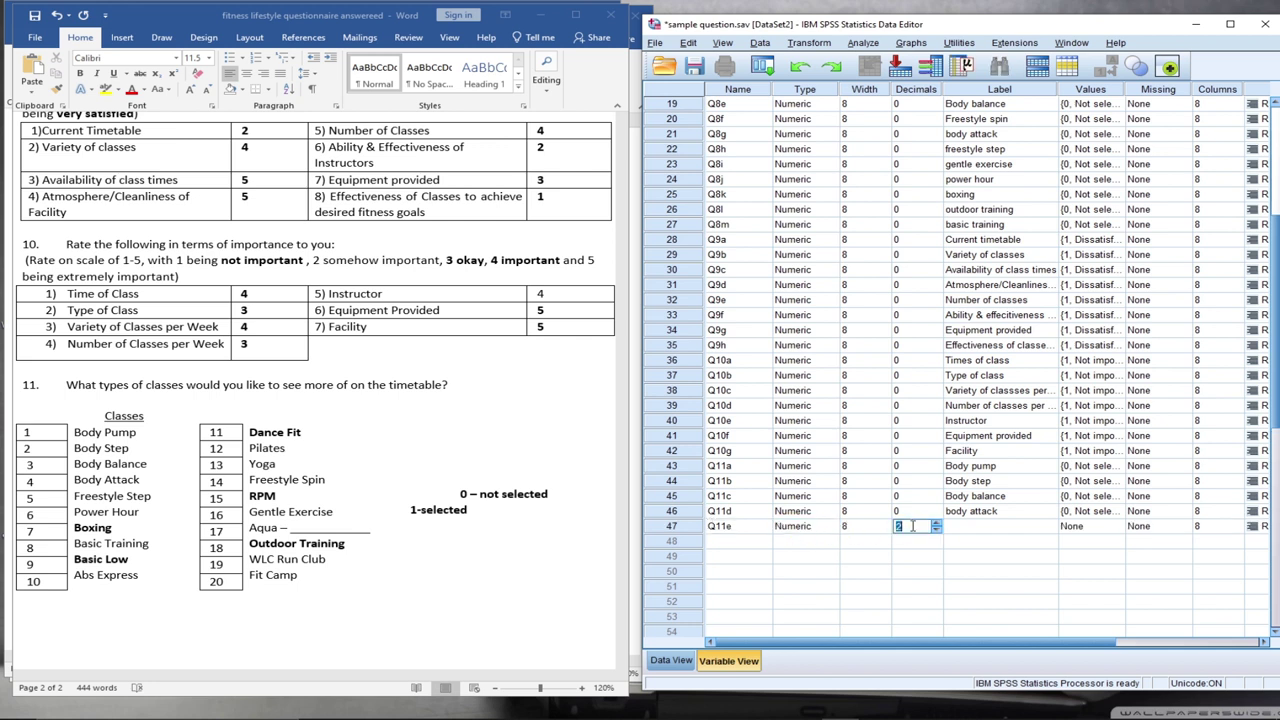
{"action": "type", "text": "0"}
Label variable Q11e "Freestyle" and paste the value labels copied from Q8l into it
{"action": "left_click", "coordinate": [985, 527]}
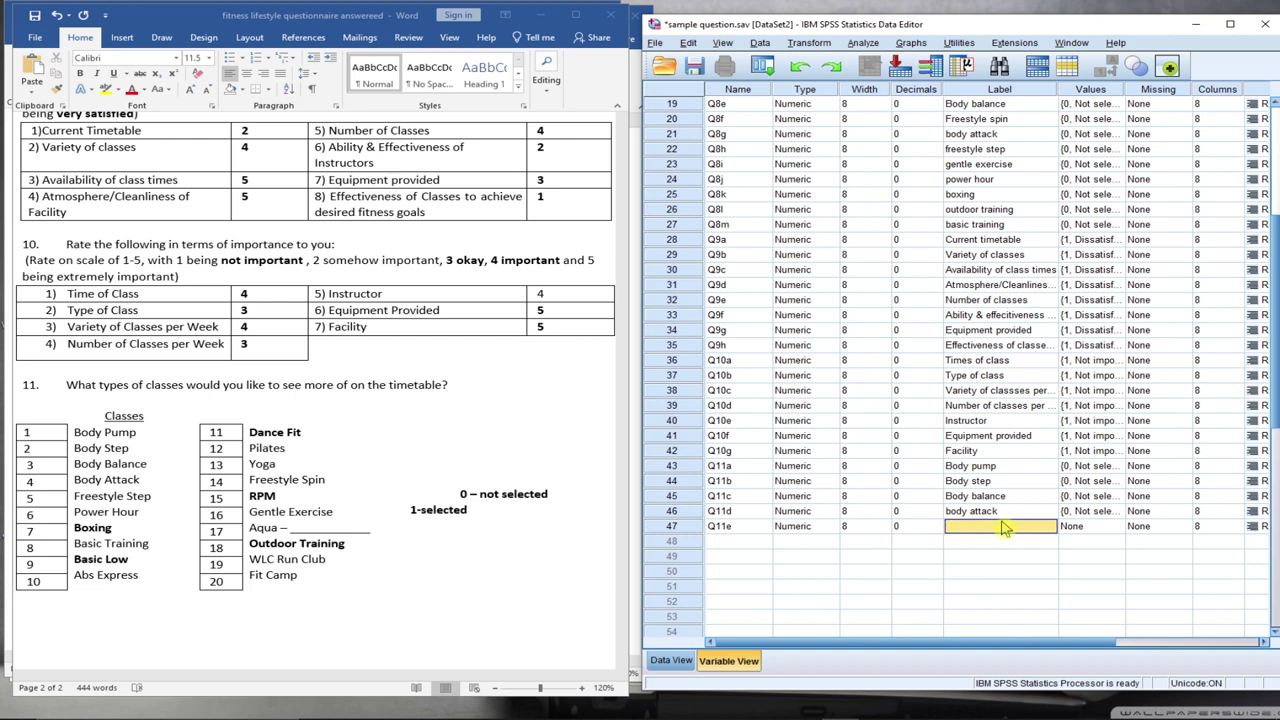
{"action": "type", "text": "F"}
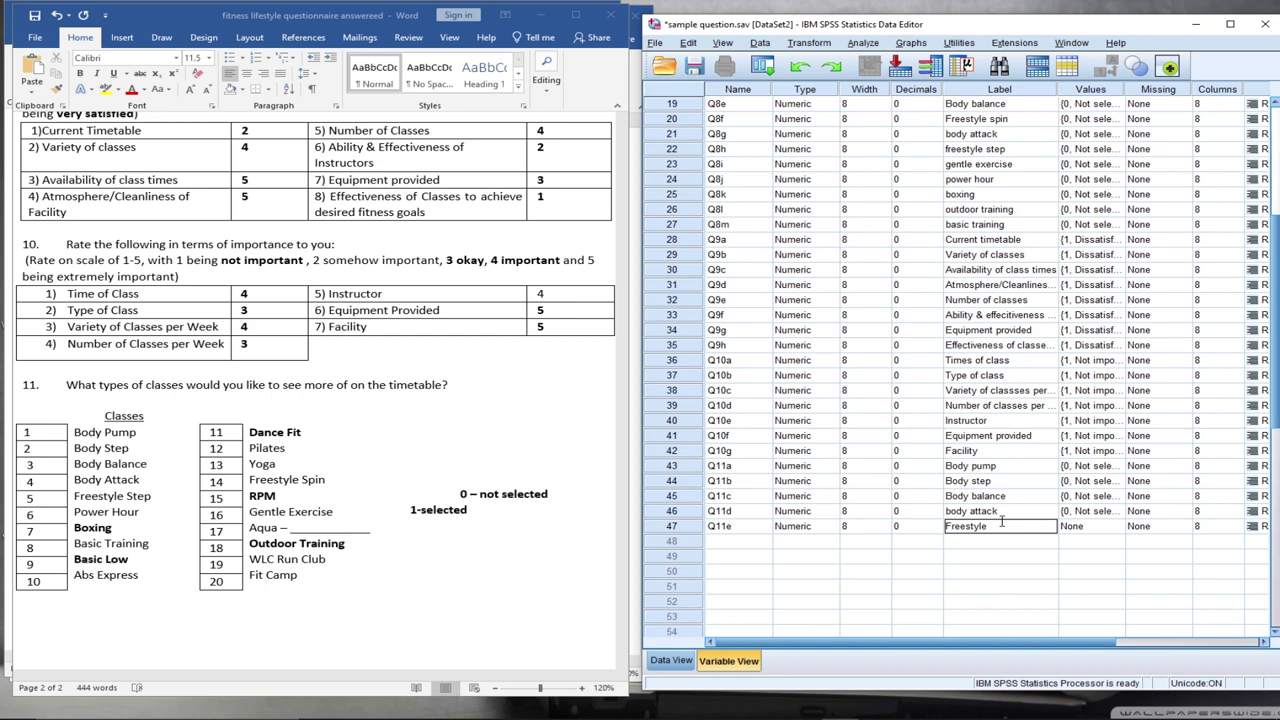
{"action": "type", "text": "reestyle"}
{"action": "left_click", "coordinate": [1076, 526]}
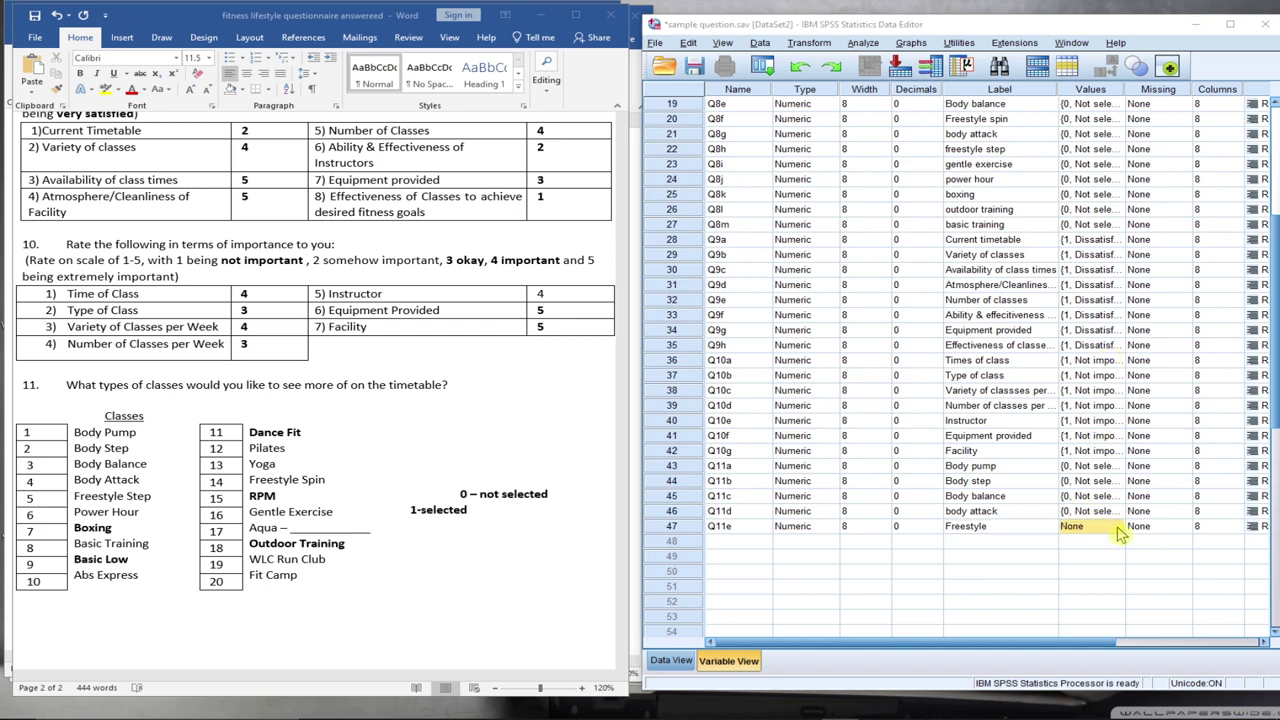
{"action": "left_click", "coordinate": [1115, 526]}
{"action": "left_click", "coordinate": [1123, 262]}
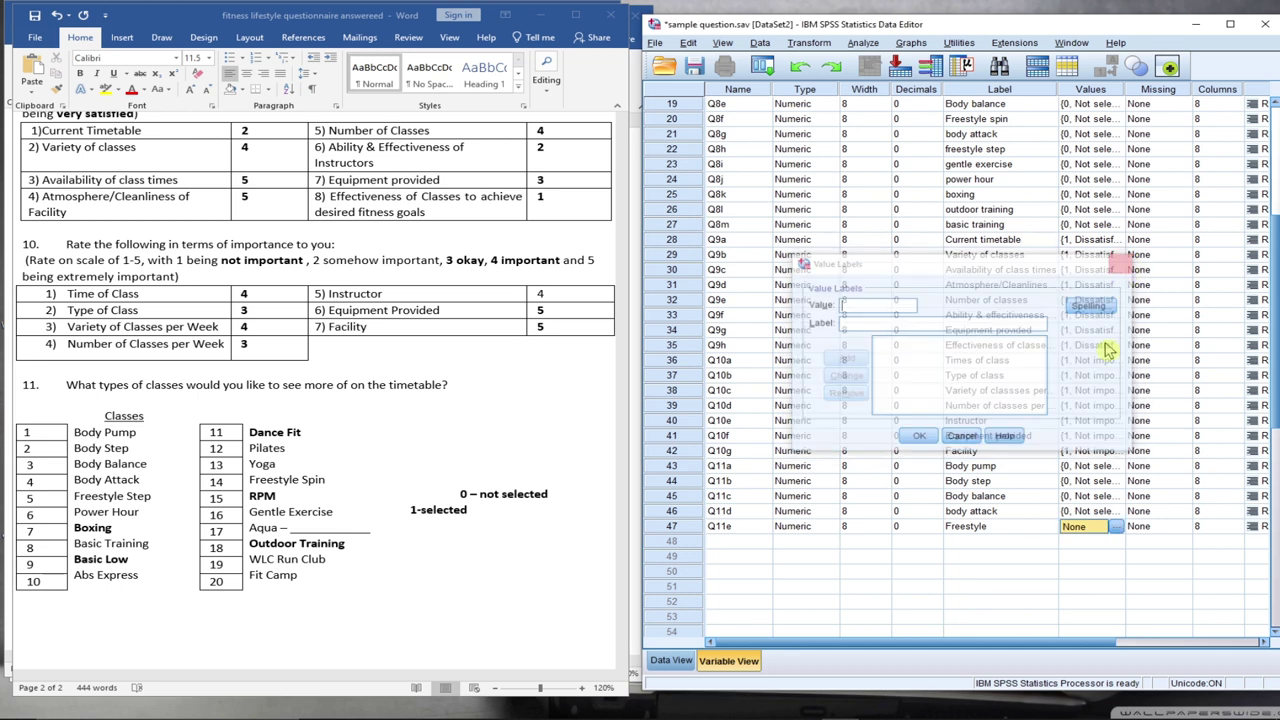
{"action": "right_click", "coordinate": [1078, 527]}
{"action": "left_click", "coordinate": [1097, 553]}
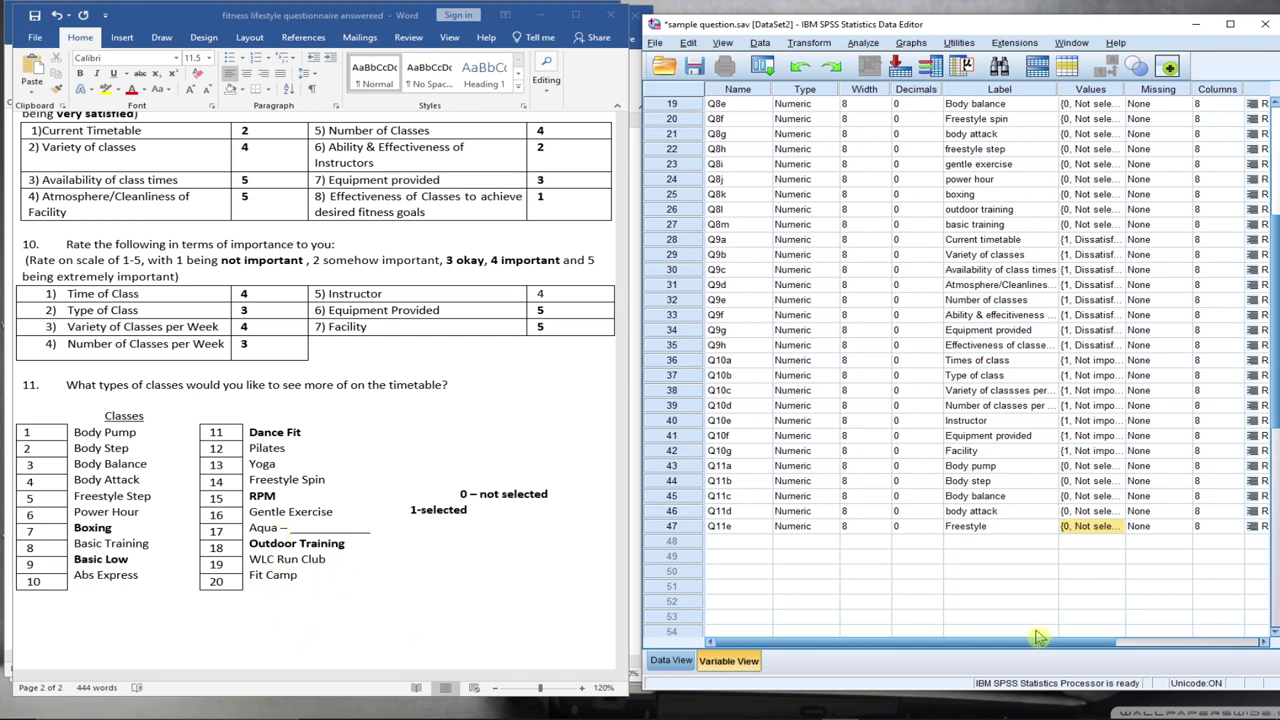
Add variable Q11f in row 48 and set its decimals to 0
{"action": "left_click", "coordinate": [728, 545]}
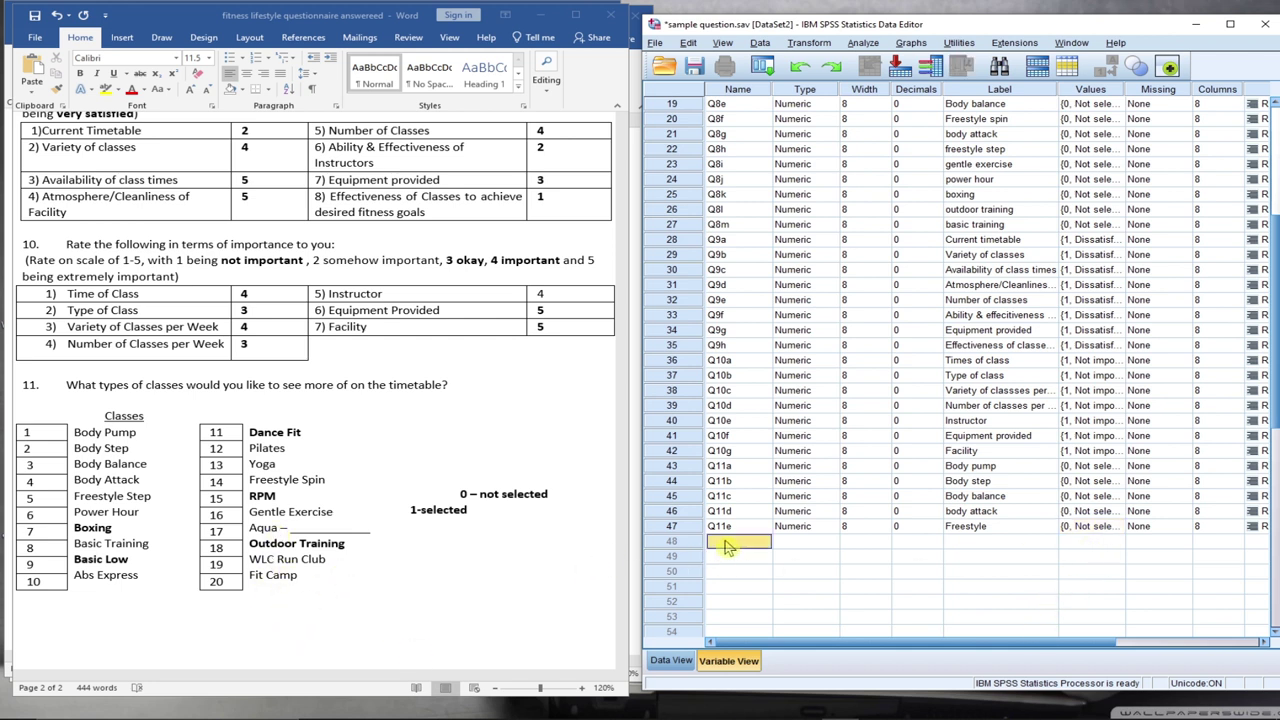
{"action": "type", "text": "Q"}
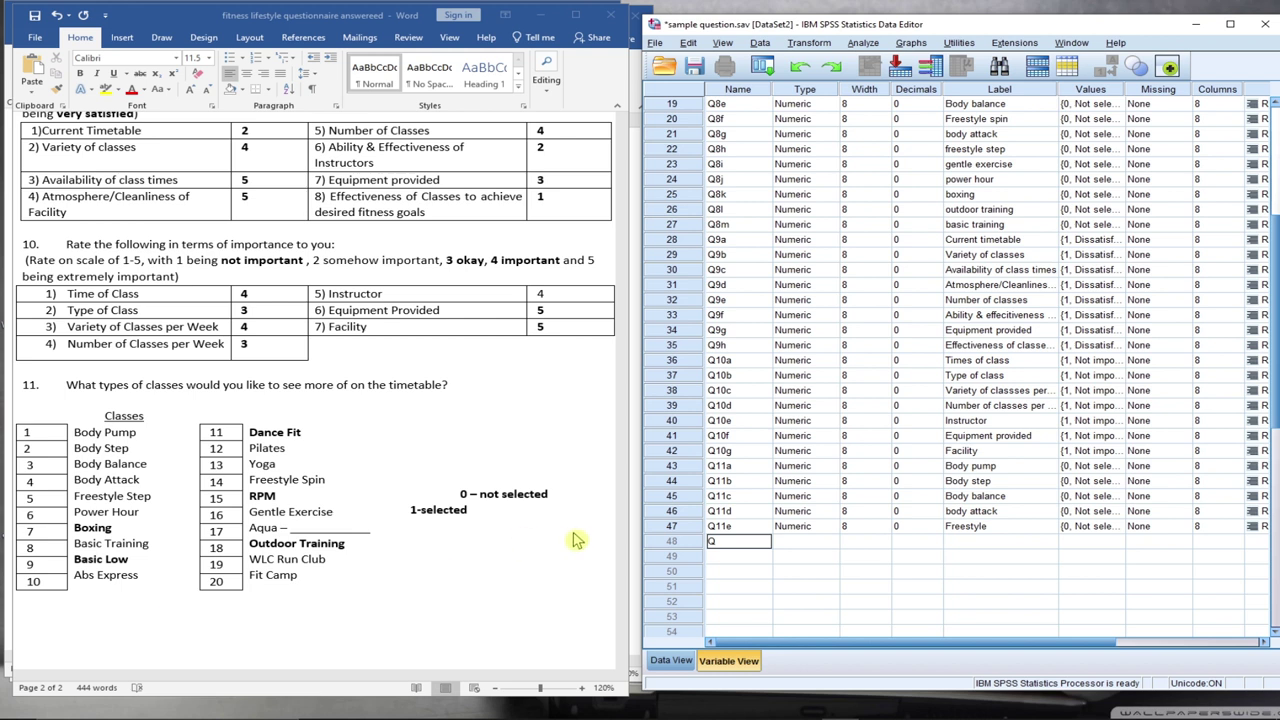
{"action": "type", "text": "11f"}
{"action": "key", "text": "Tab"}
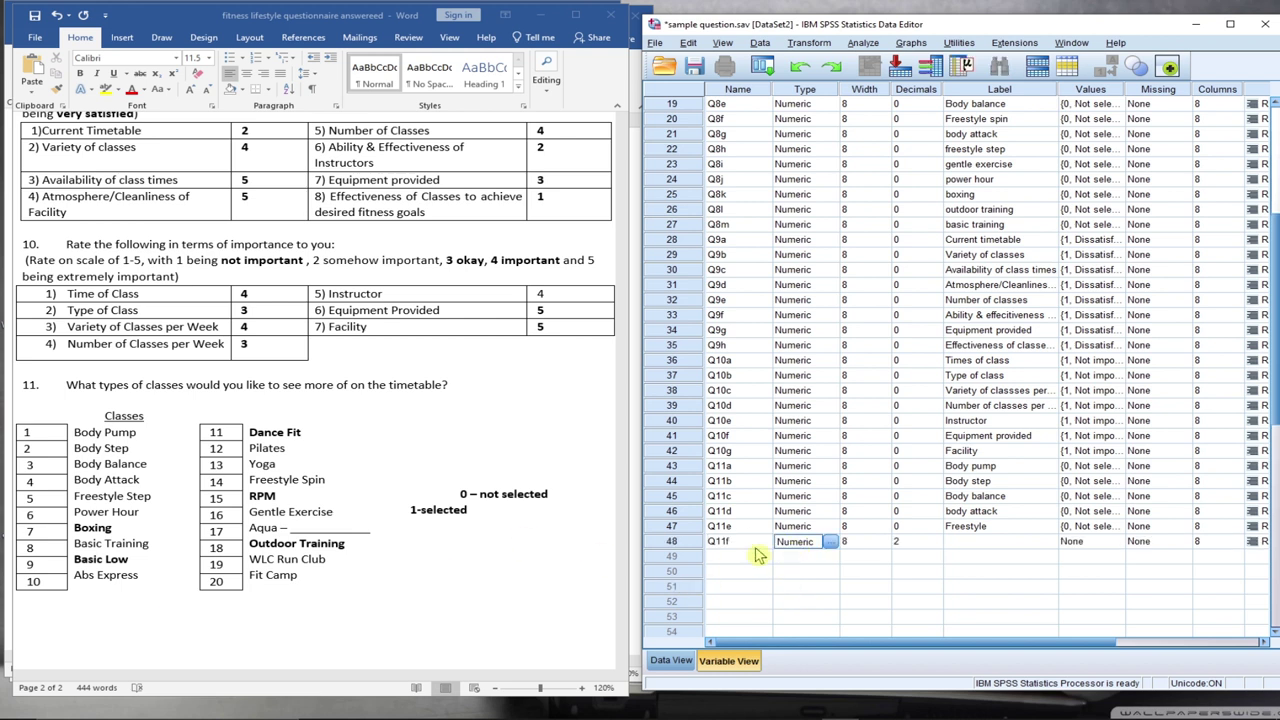
{"action": "left_click", "coordinate": [908, 542]}
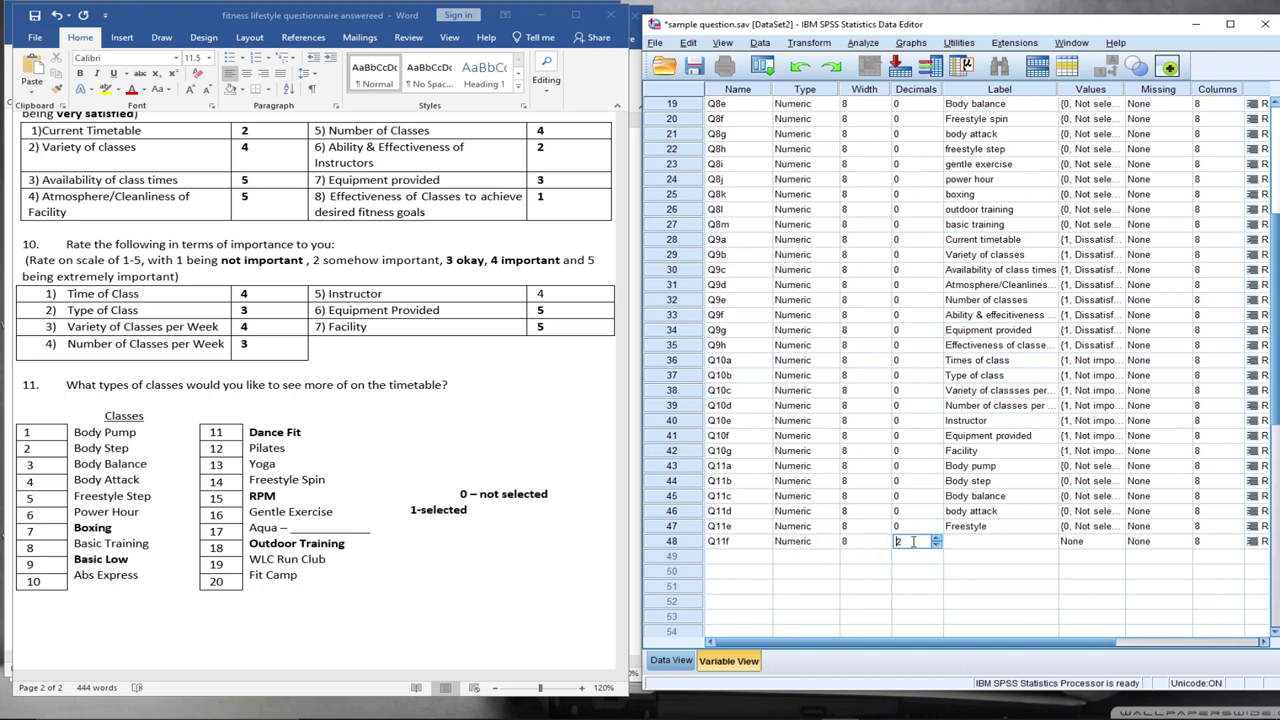
{"action": "type", "text": "0"}
{"action": "left_click", "coordinate": [1005, 542]}
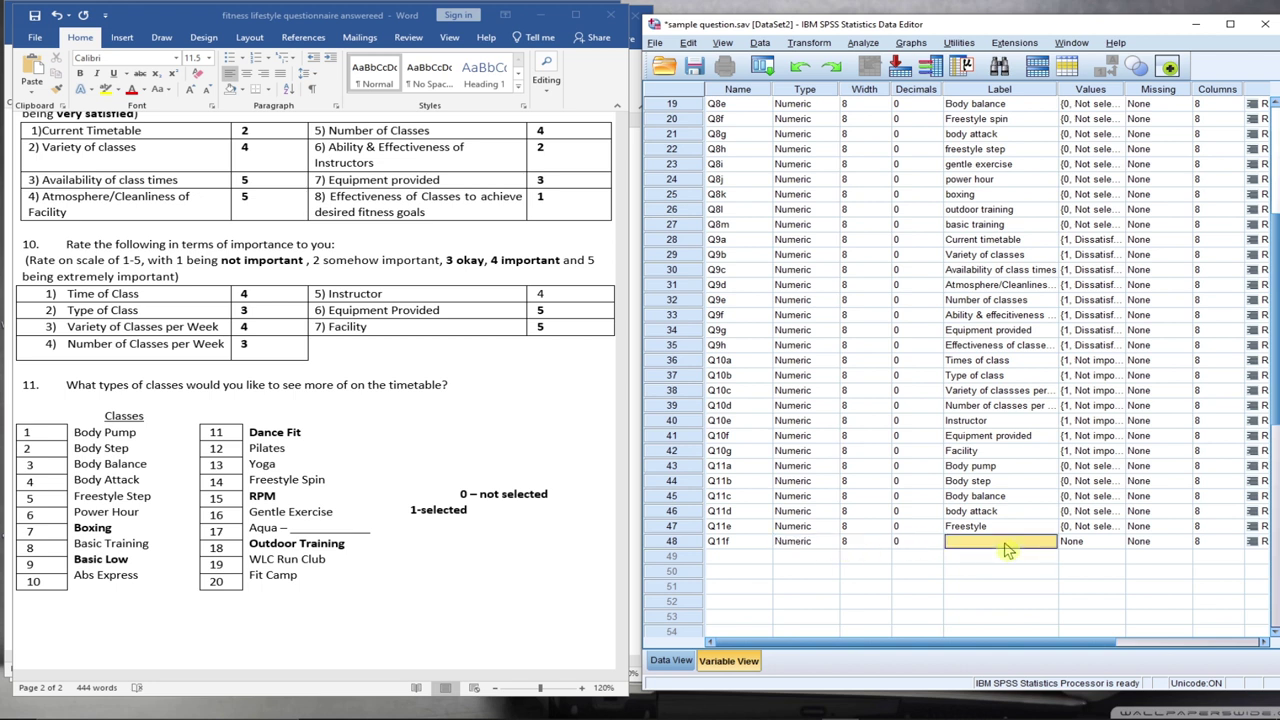
Extend the label of variable Q11e to "Freestyle step"
{"action": "double_click", "coordinate": [1001, 527]}
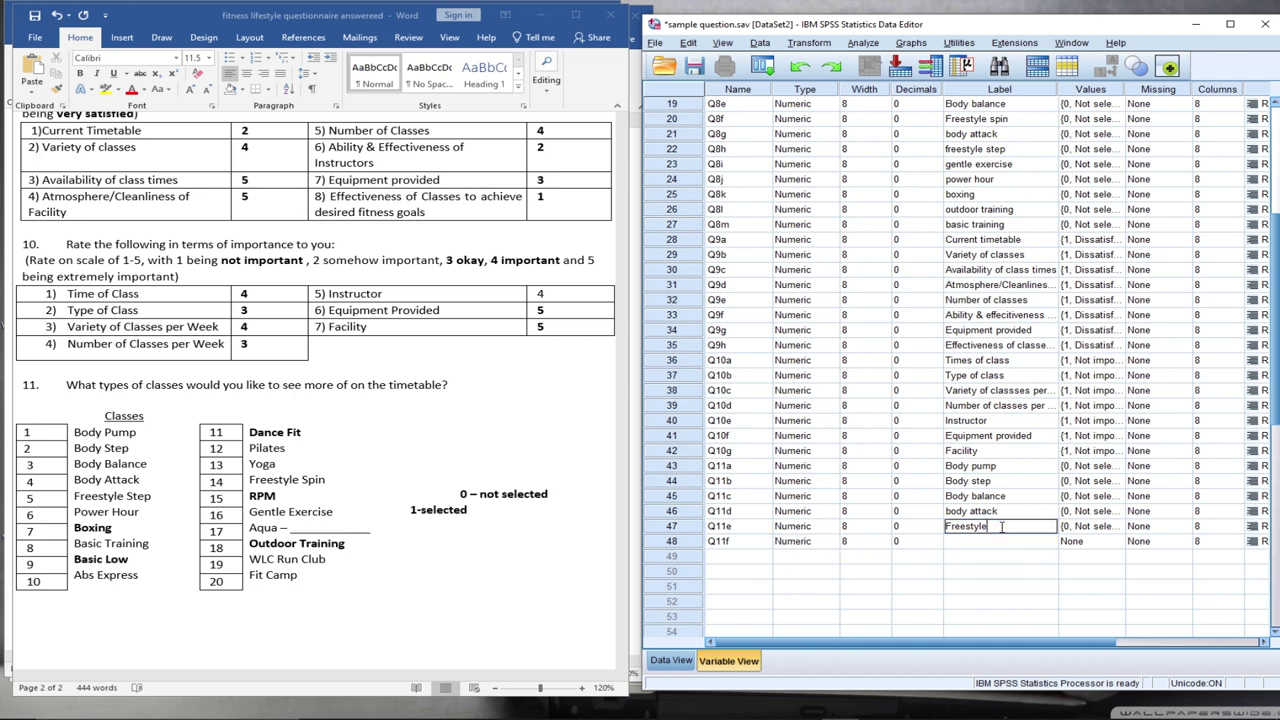
{"action": "type", "text": "sty"}
{"action": "key", "text": "BackSpace"}
{"action": "type", "text": "ep"}
{"action": "key", "text": "Return"}
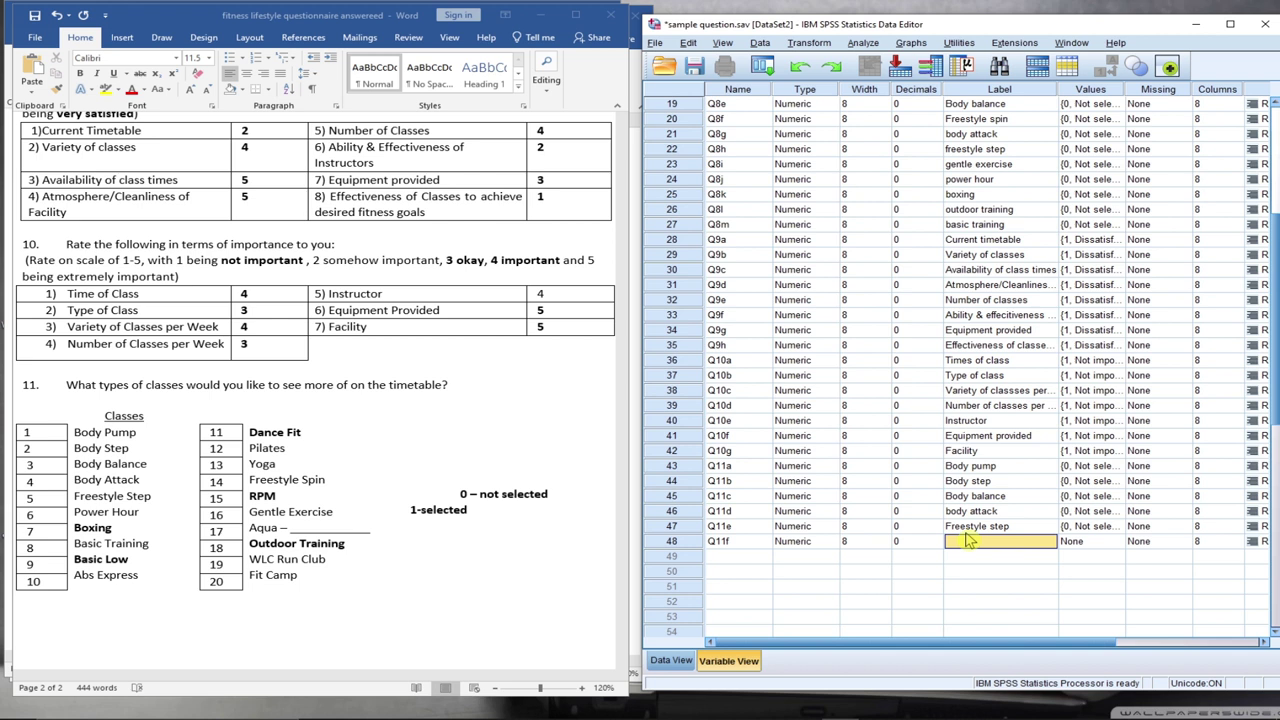
Label variable Q11f "power hour" and paste the value labels copied from Q8l into it
{"action": "type", "text": "pow"}
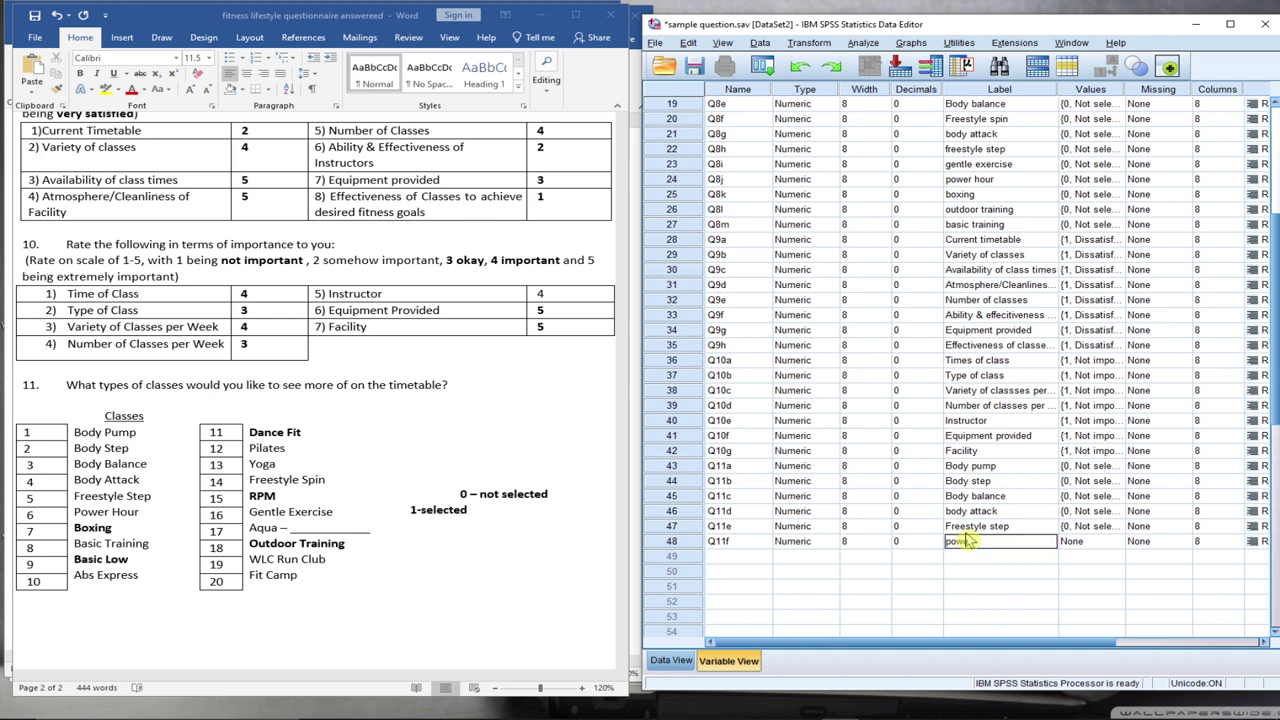
{"action": "type", "text": "er hour"}
{"action": "left_click", "coordinate": [1088, 542]}
{"action": "right_click", "coordinate": [1090, 545]}
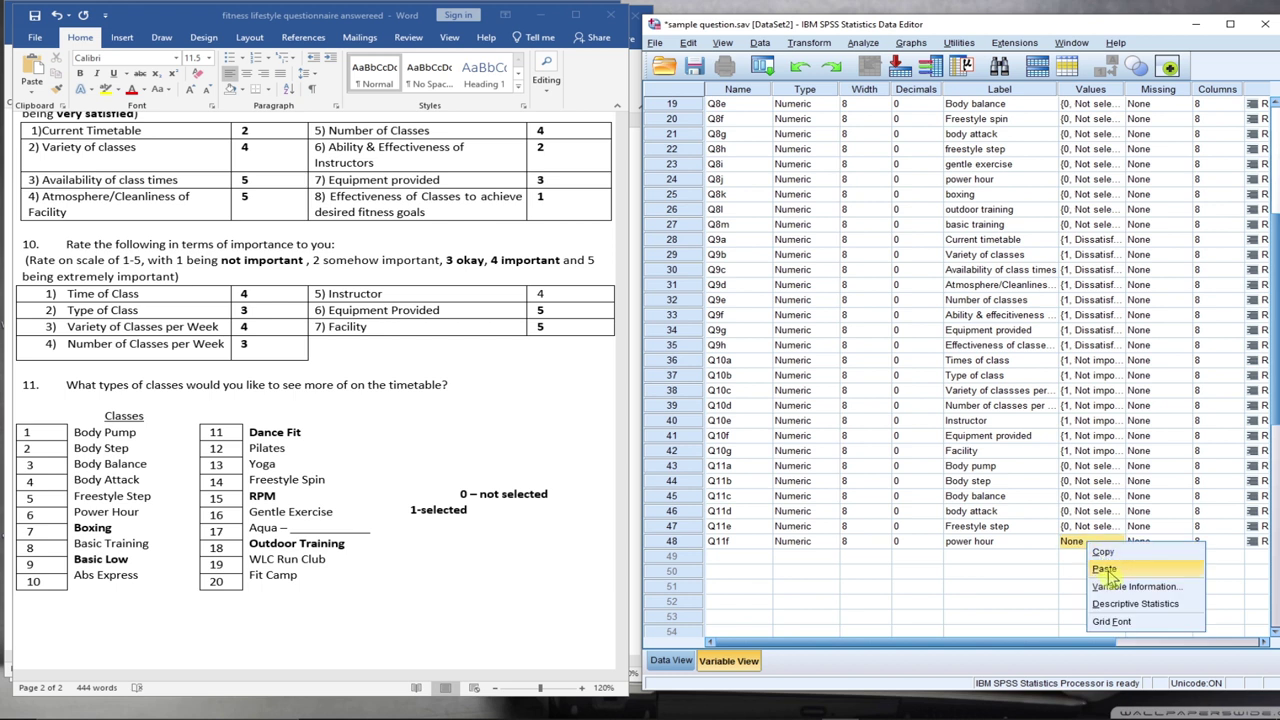
{"action": "left_click", "coordinate": [1100, 568]}
Add variable Q11g in row 49 and set its decimals to 0
{"action": "left_click", "coordinate": [751, 562]}
{"action": "type", "text": "Q11"}
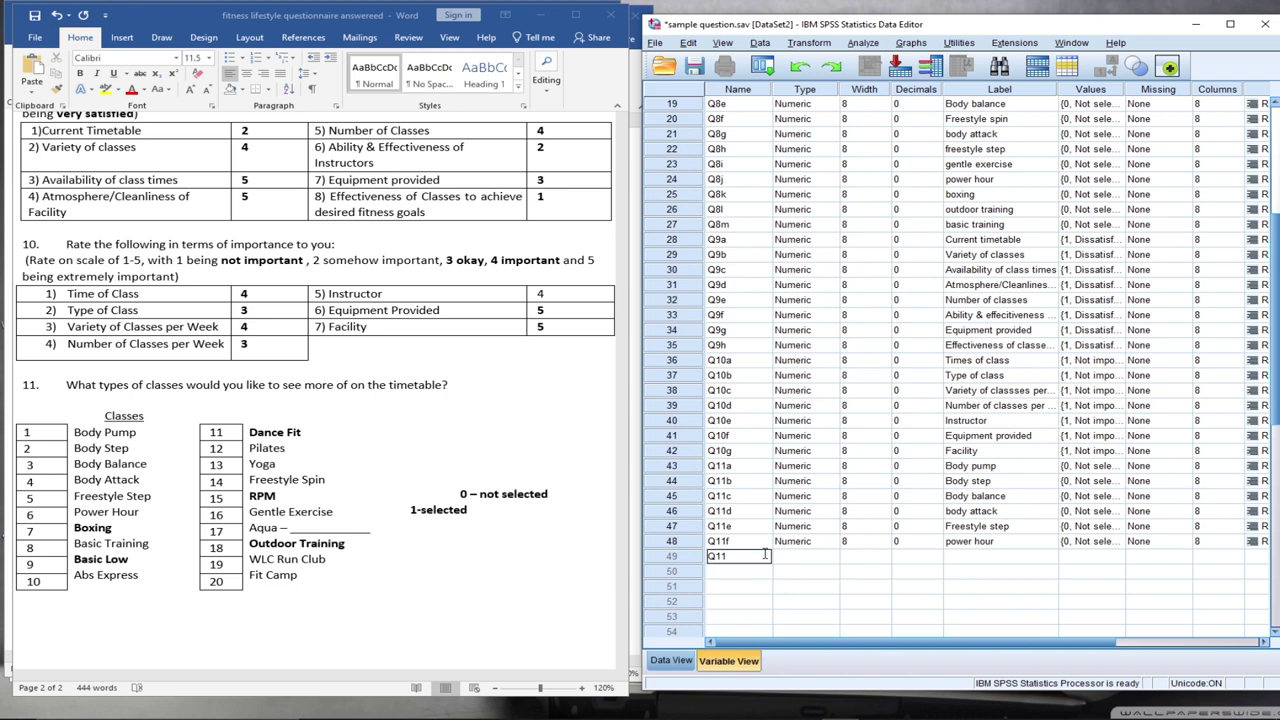
{"action": "type", "text": "g"}
{"action": "left_click", "coordinate": [930, 558]}
{"action": "left_click", "coordinate": [913, 560]}
{"action": "type", "text": "000"}
{"action": "key", "text": "BackSpace"}
{"action": "key", "text": "BackSpace"}
{"action": "key", "text": "BackSpace"}
{"action": "key", "text": "BackSpace"}
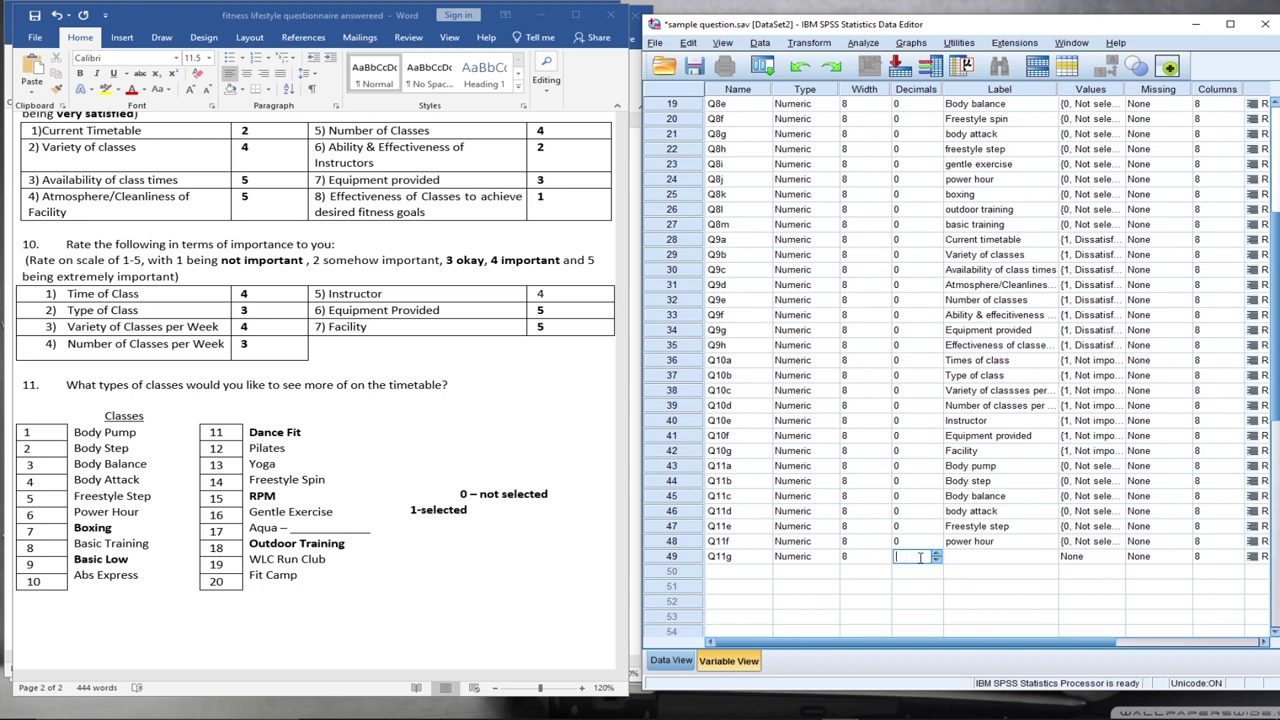
Label variable Q11g "boxing" and paste the value labels copied from Q8l into it
{"action": "left_click", "coordinate": [976, 558]}
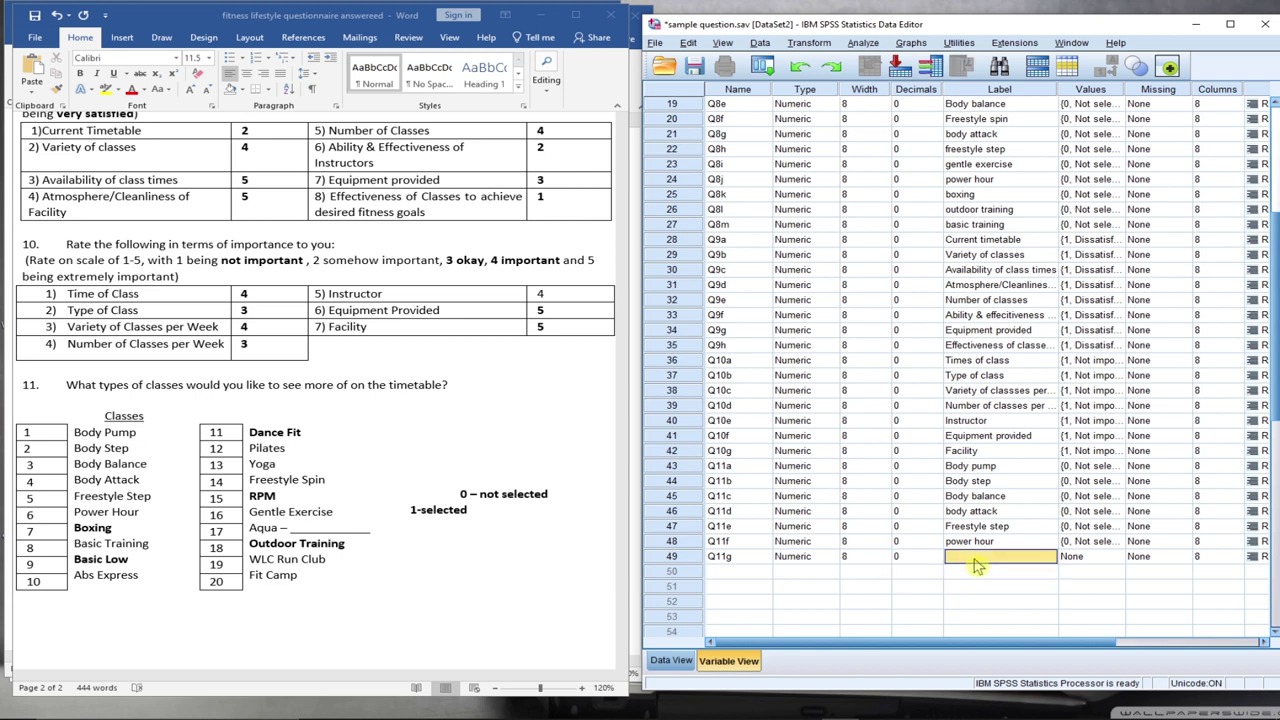
{"action": "type", "text": "b"}
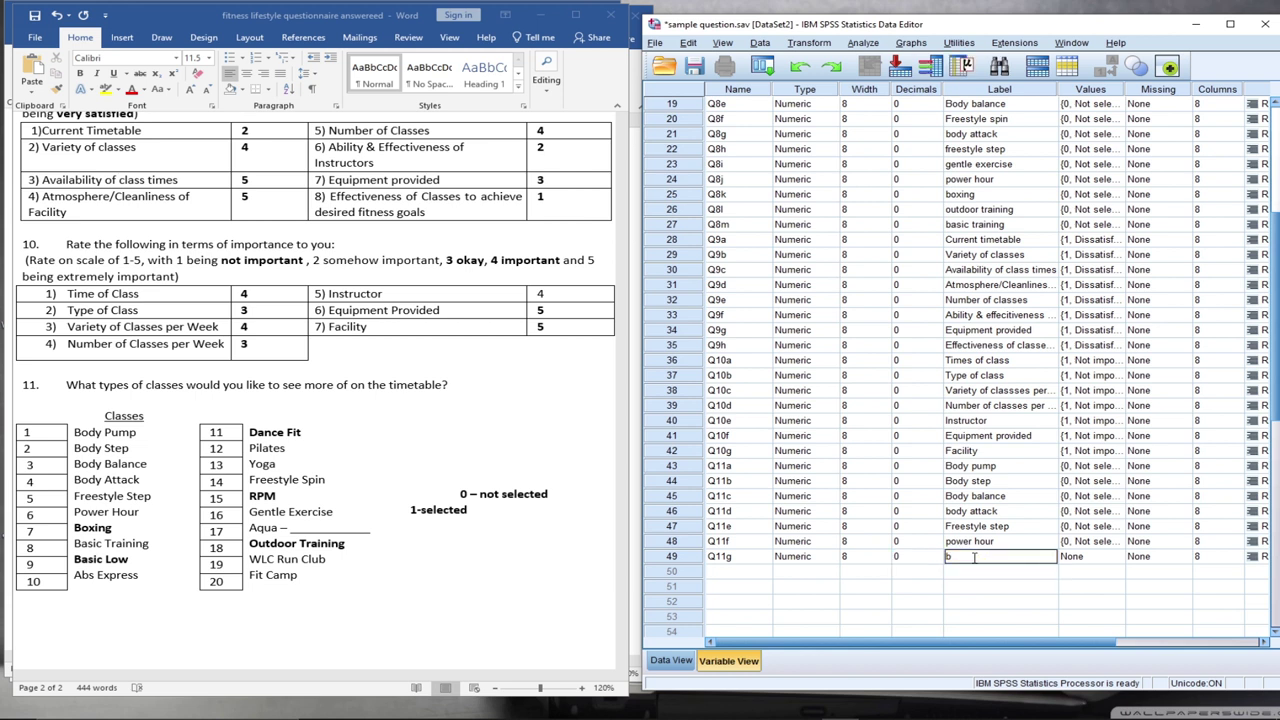
{"action": "type", "text": "oxing"}
{"action": "left_click", "coordinate": [1108, 558]}
{"action": "right_click", "coordinate": [1112, 563]}
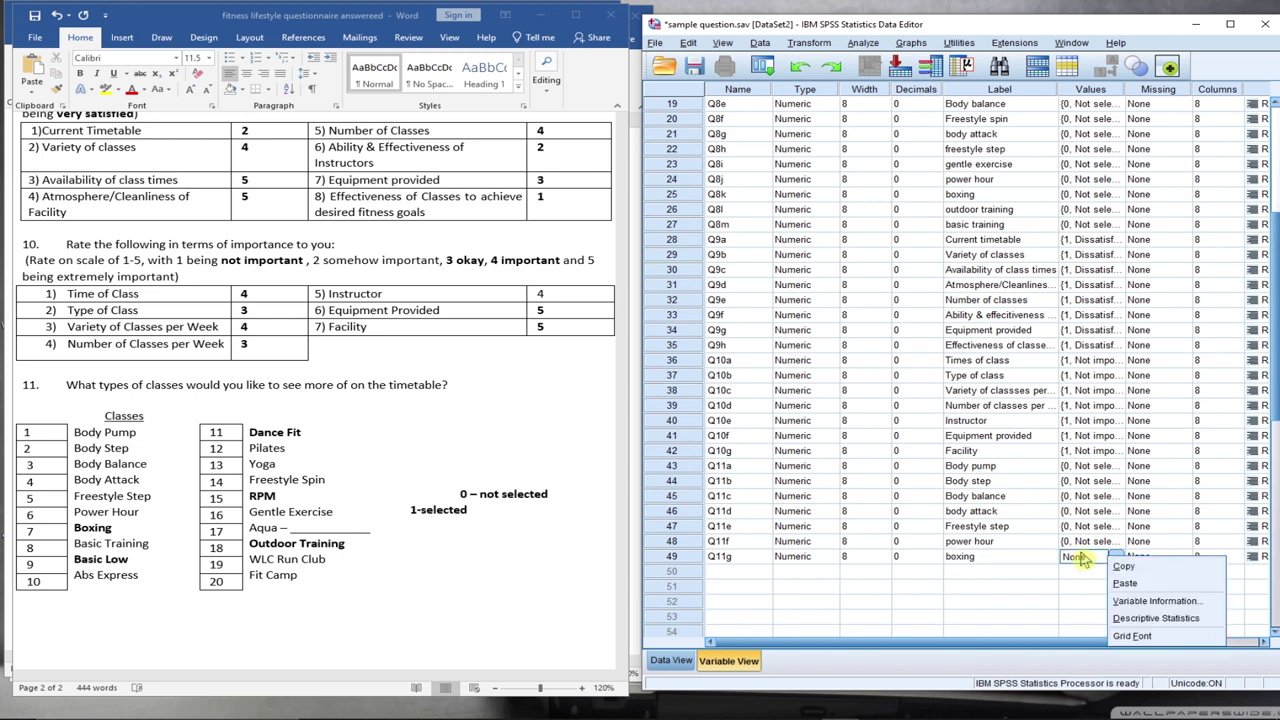
{"action": "left_click", "coordinate": [1095, 584]}
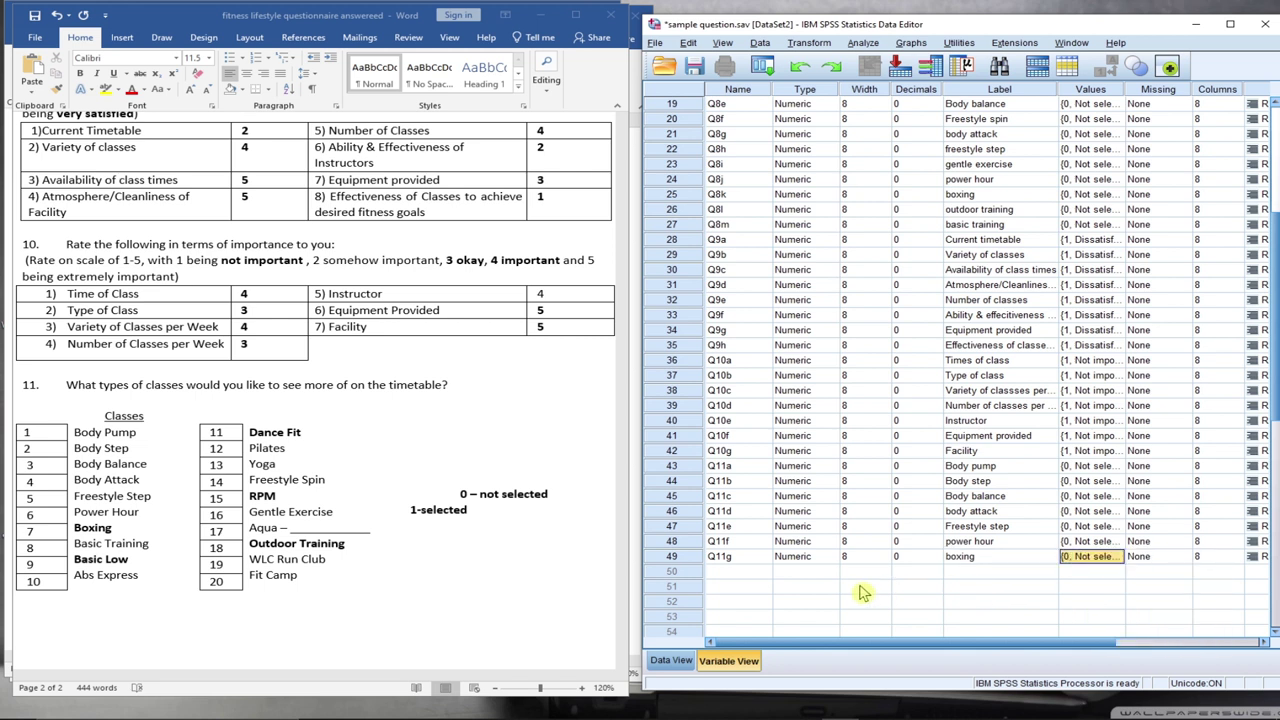
Add variable Q11h in row 50 and set its decimals to 0
{"action": "left_click", "coordinate": [716, 573]}
{"action": "double_click", "coordinate": [716, 573]}
{"action": "type", "text": "Q11h"}
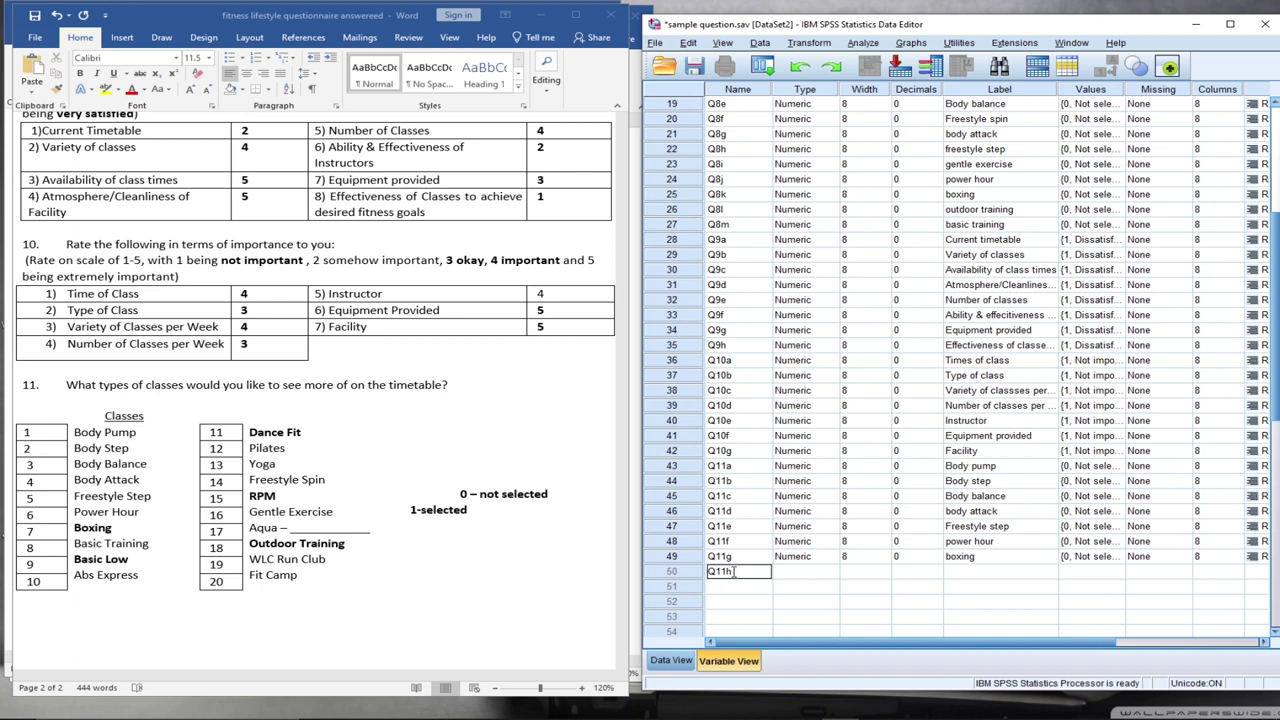
{"action": "left_click", "coordinate": [790, 572]}
{"action": "left_click", "coordinate": [903, 571]}
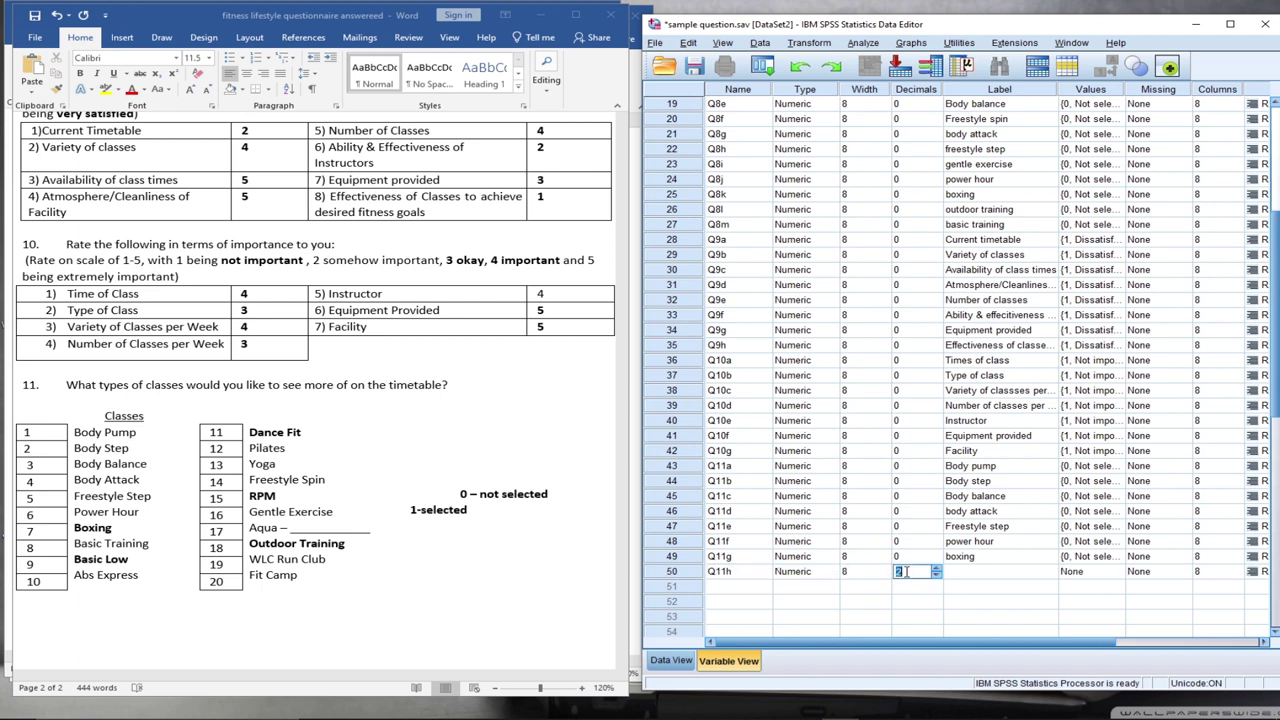
{"action": "type", "text": "0"}
Label variable Q11h "basic training" and paste the value labels copied from Q8l into it
{"action": "left_click", "coordinate": [970, 574]}
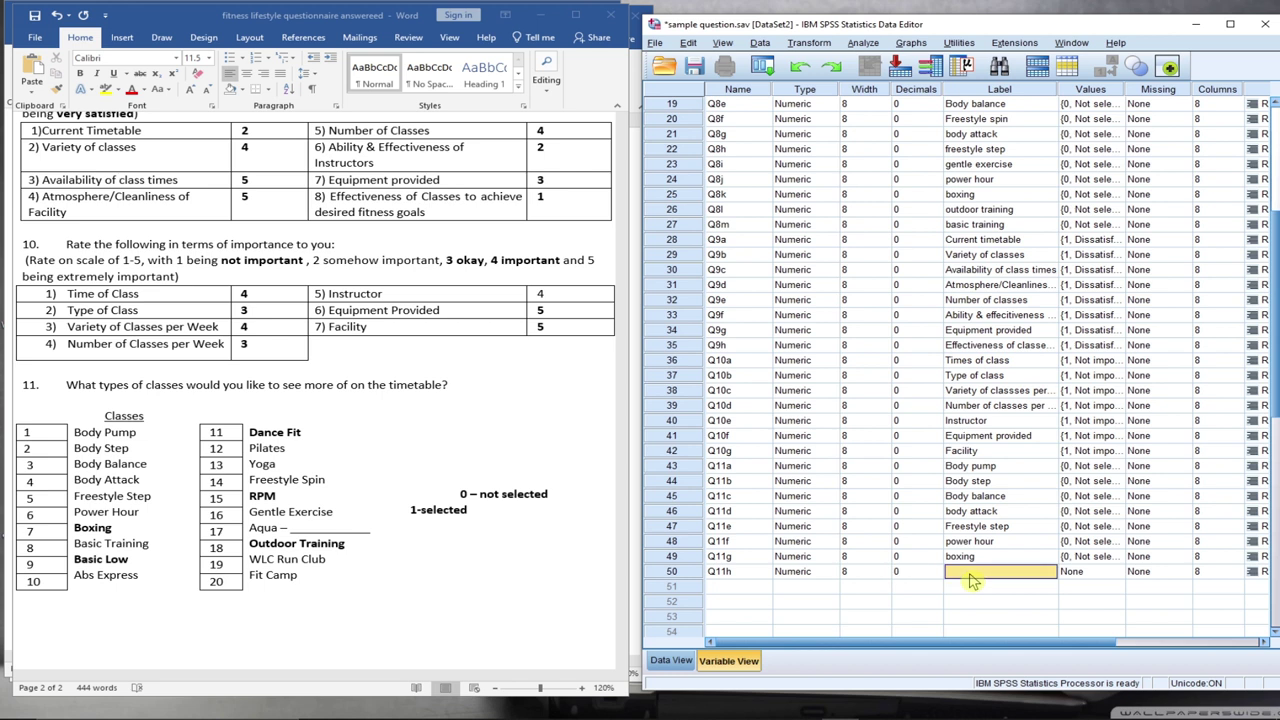
{"action": "type", "text": "basi"}
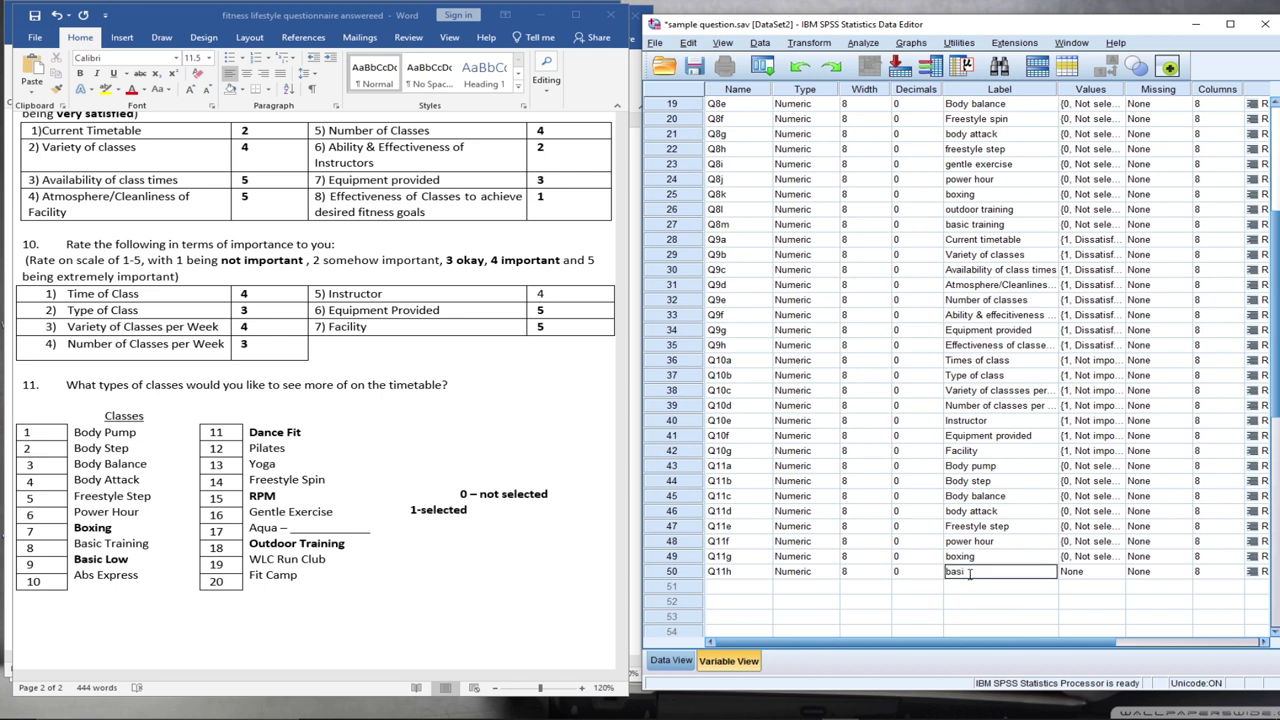
{"action": "type", "text": "c training"}
{"action": "left_click", "coordinate": [1078, 573]}
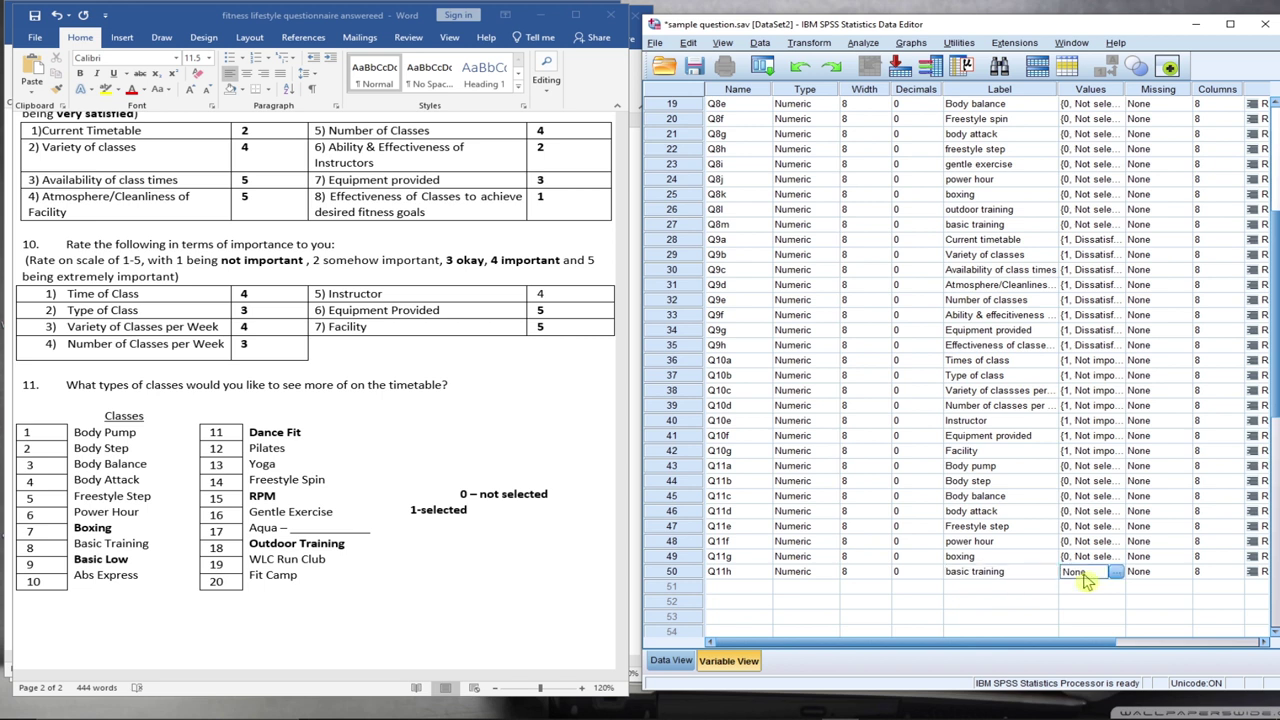
{"action": "right_click", "coordinate": [1083, 576]}
{"action": "left_click", "coordinate": [1100, 601]}
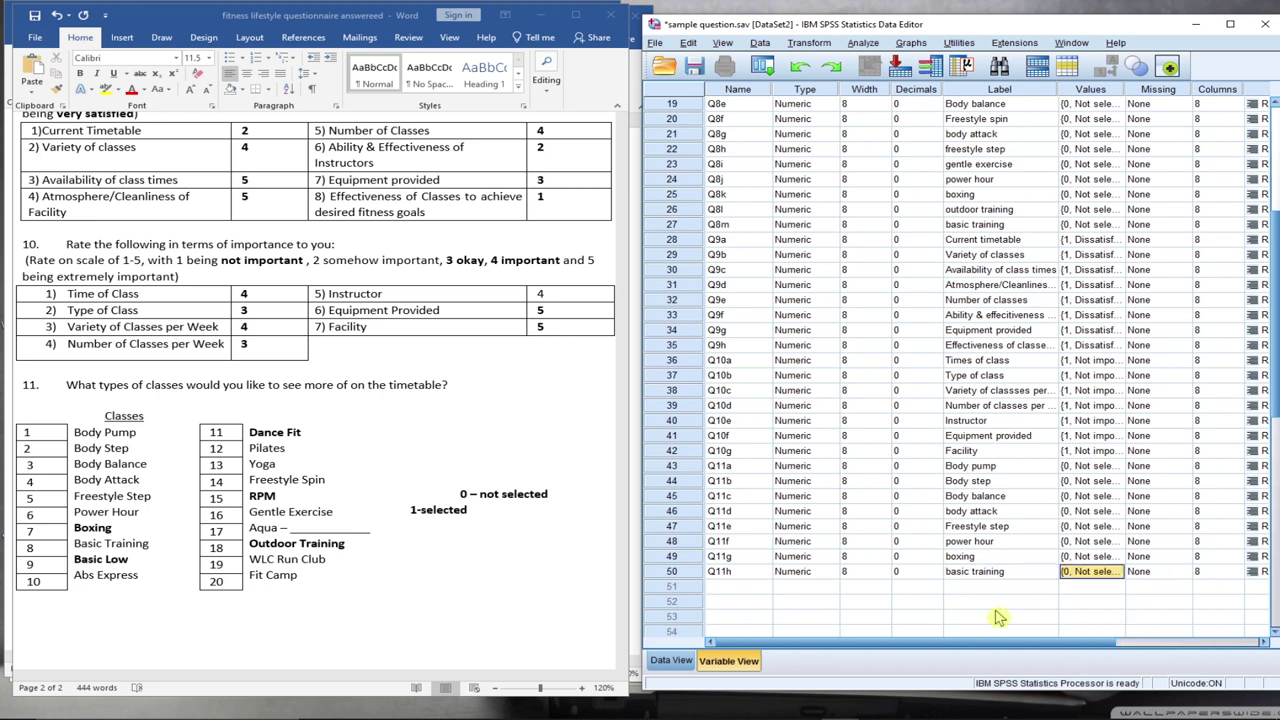
Add variable Q11i in row 51 and set its decimals to 0
{"action": "left_click", "coordinate": [735, 576]}
{"action": "left_click", "coordinate": [736, 587]}
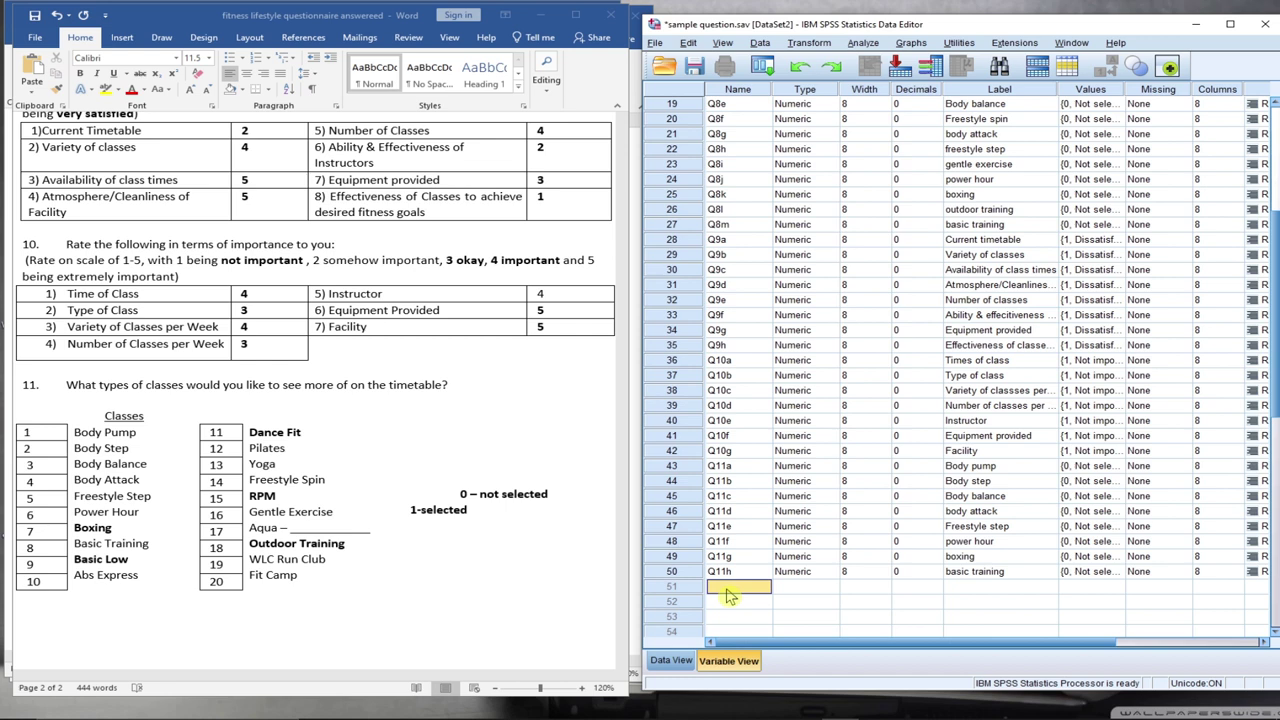
{"action": "type", "text": "Q11"}
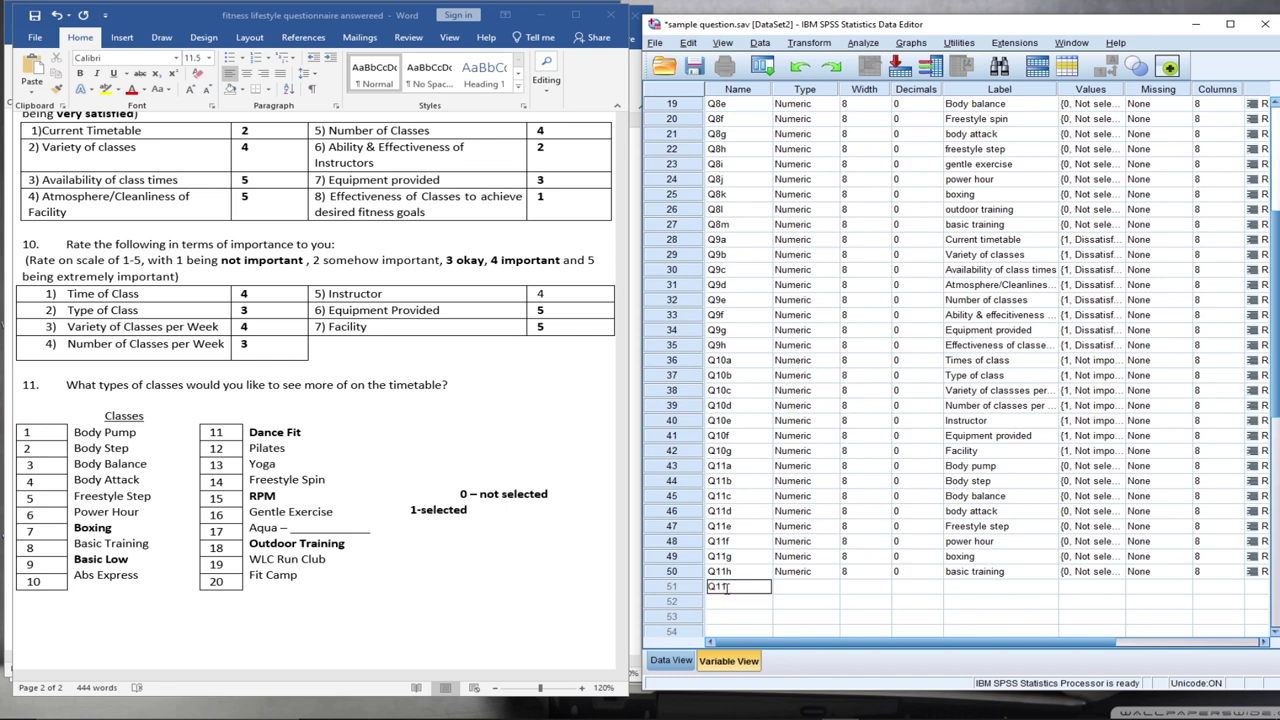
{"action": "scroll", "coordinate": [467, 465], "scroll_direction": "up", "scroll_amount": 3}
{"action": "scroll", "coordinate": [460, 490], "scroll_direction": "down", "scroll_amount": 2}
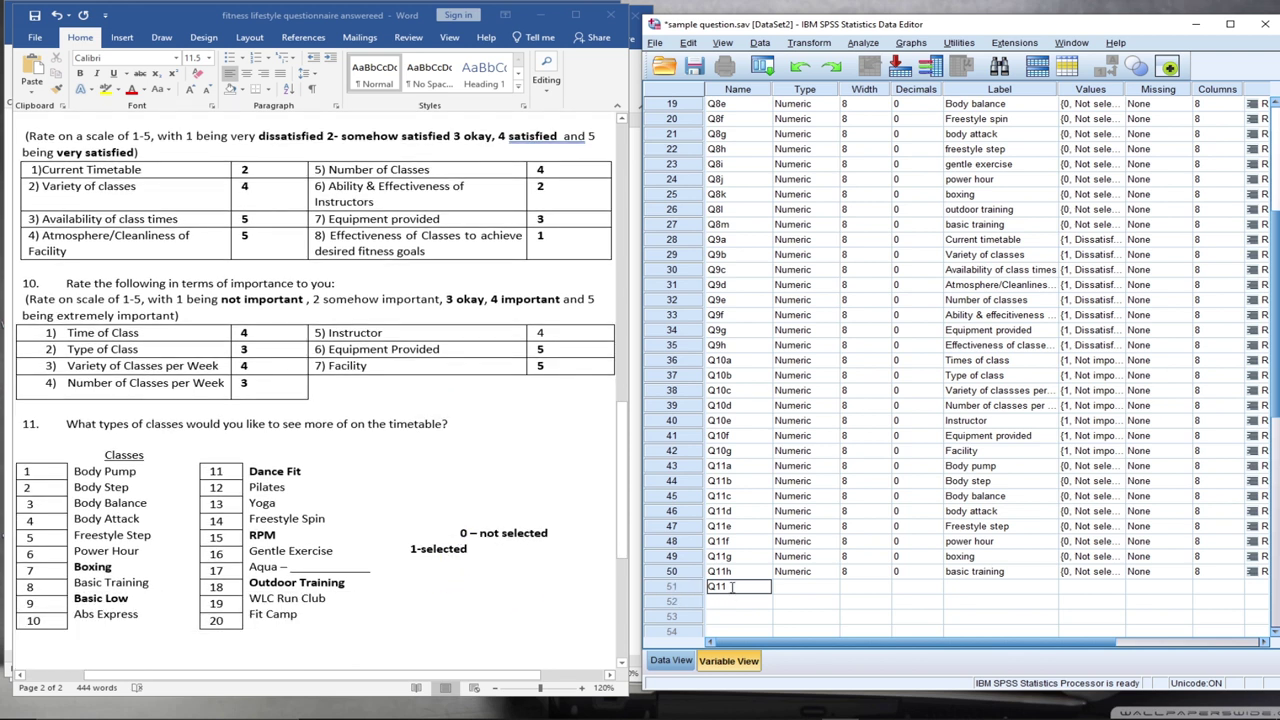
{"action": "type", "text": "i"}
{"action": "key", "text": "Tab"}
{"action": "key", "text": "Tab"}
{"action": "key", "text": "Tab"}
{"action": "type", "text": "0"}
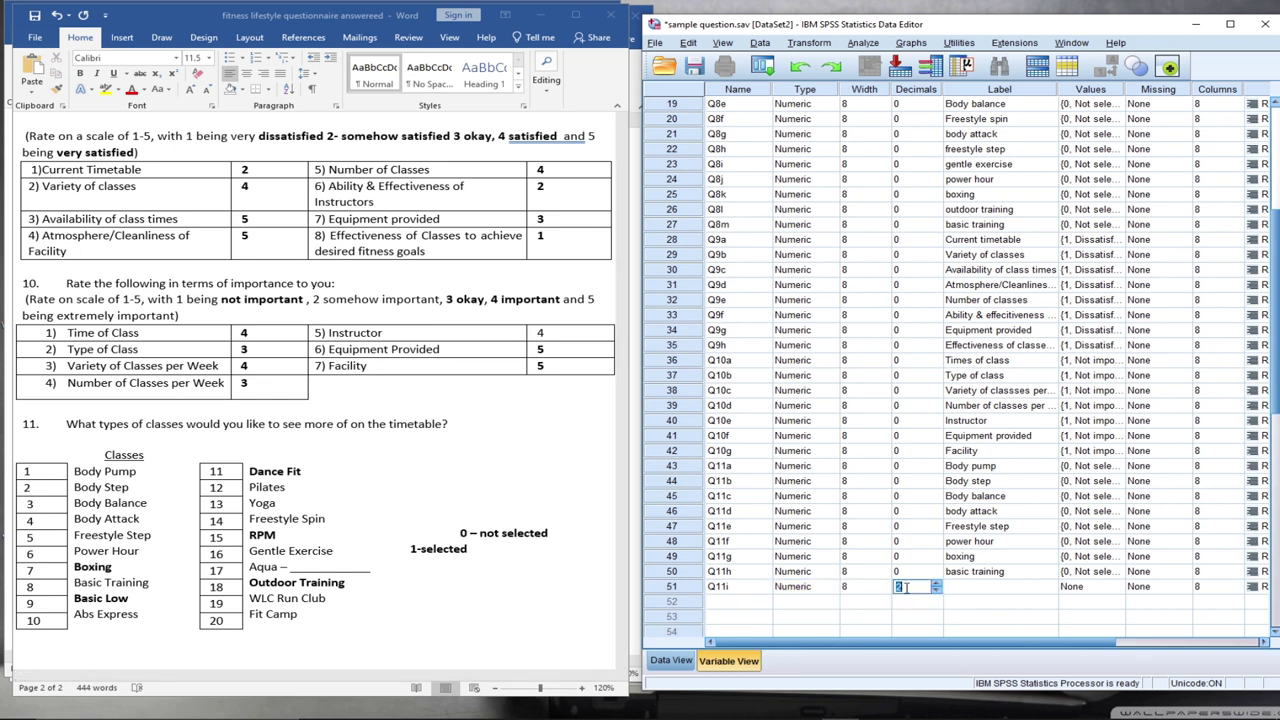
Label variable Q11i "basic low" and paste the value labels copied from Q8l into it
{"action": "left_click", "coordinate": [984, 590]}
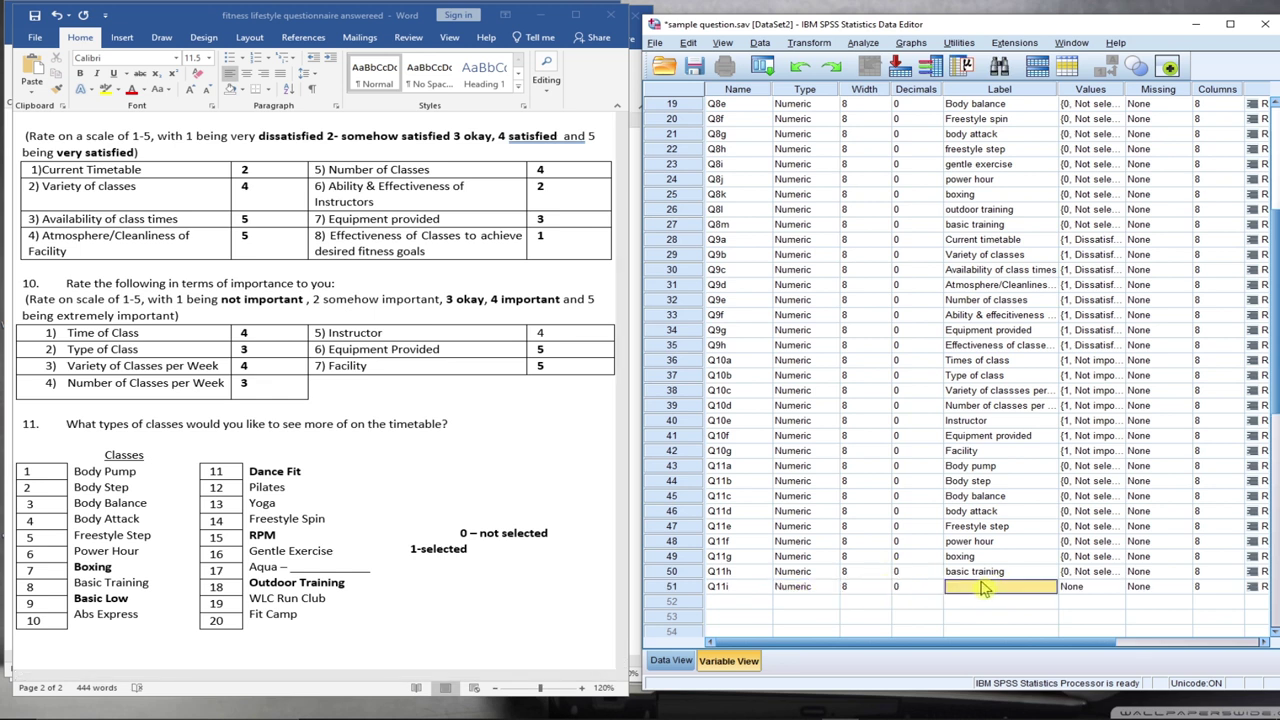
{"action": "type", "text": "ba"}
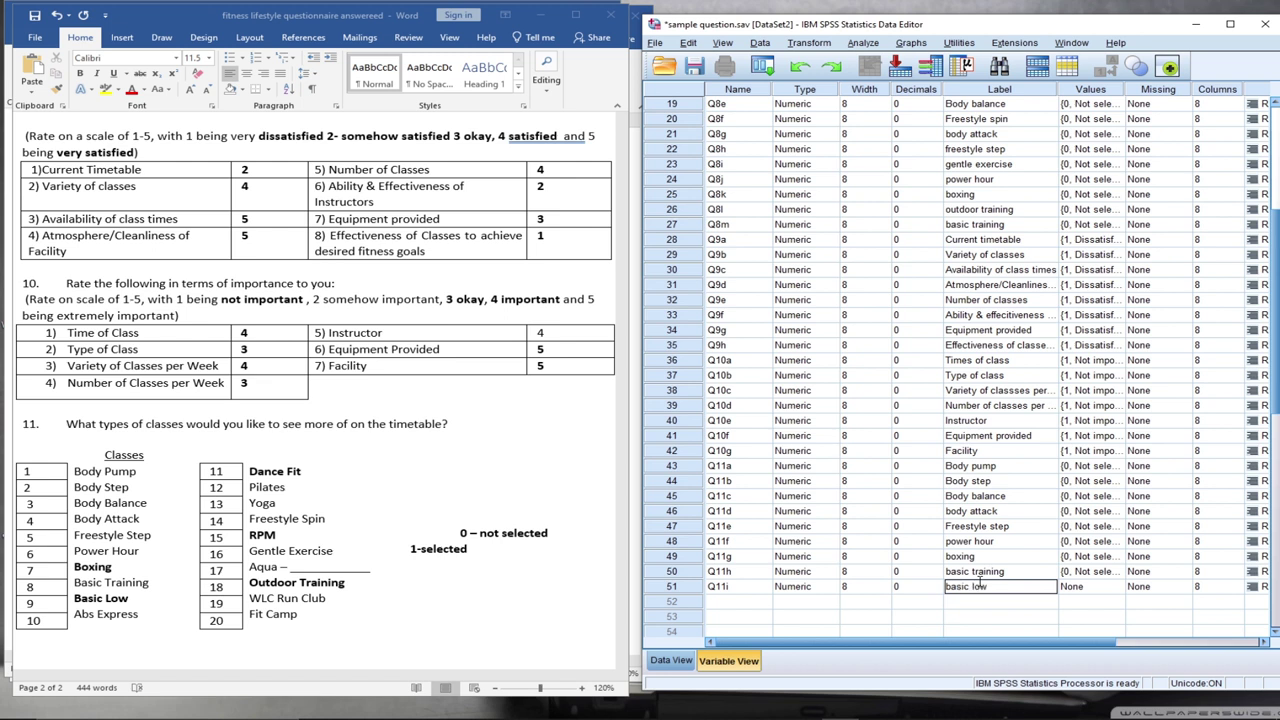
{"action": "type", "text": "sic low"}
{"action": "left_click", "coordinate": [1072, 588]}
{"action": "right_click", "coordinate": [1092, 582]}
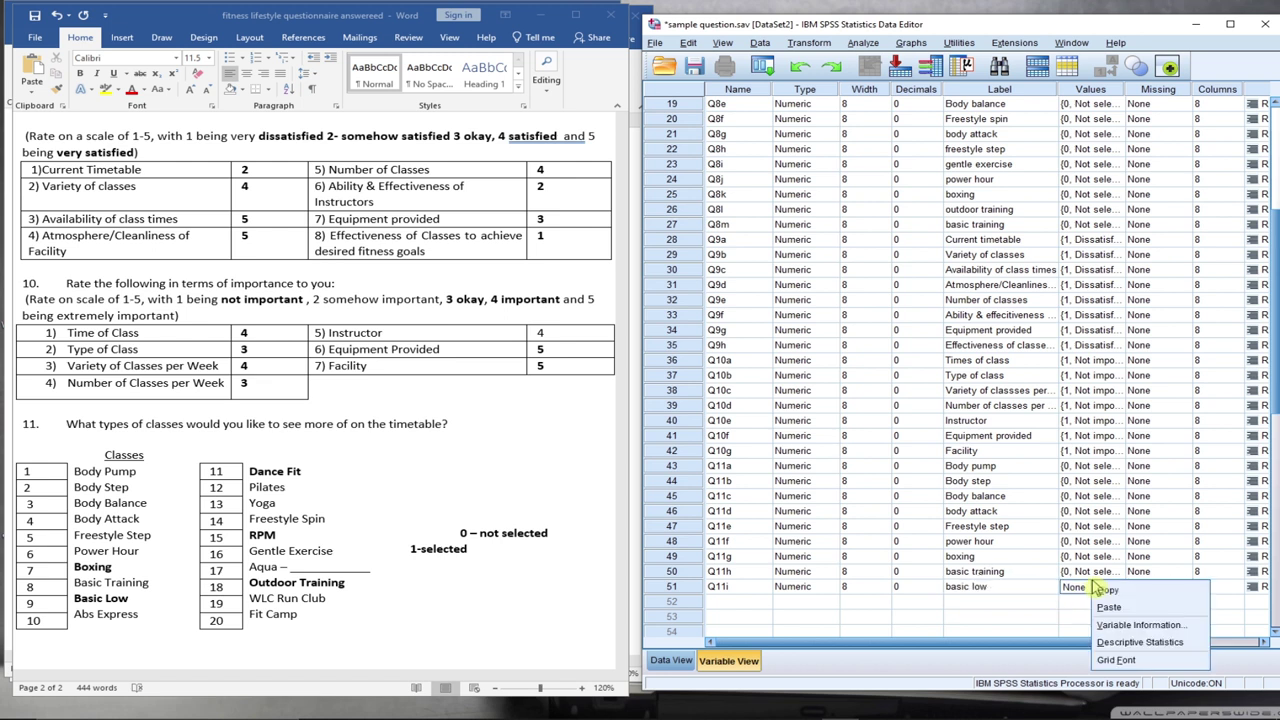
{"action": "left_click", "coordinate": [1110, 607]}
Add variable Q11j in row 52 and set its decimals to 0
{"action": "left_click", "coordinate": [731, 603]}
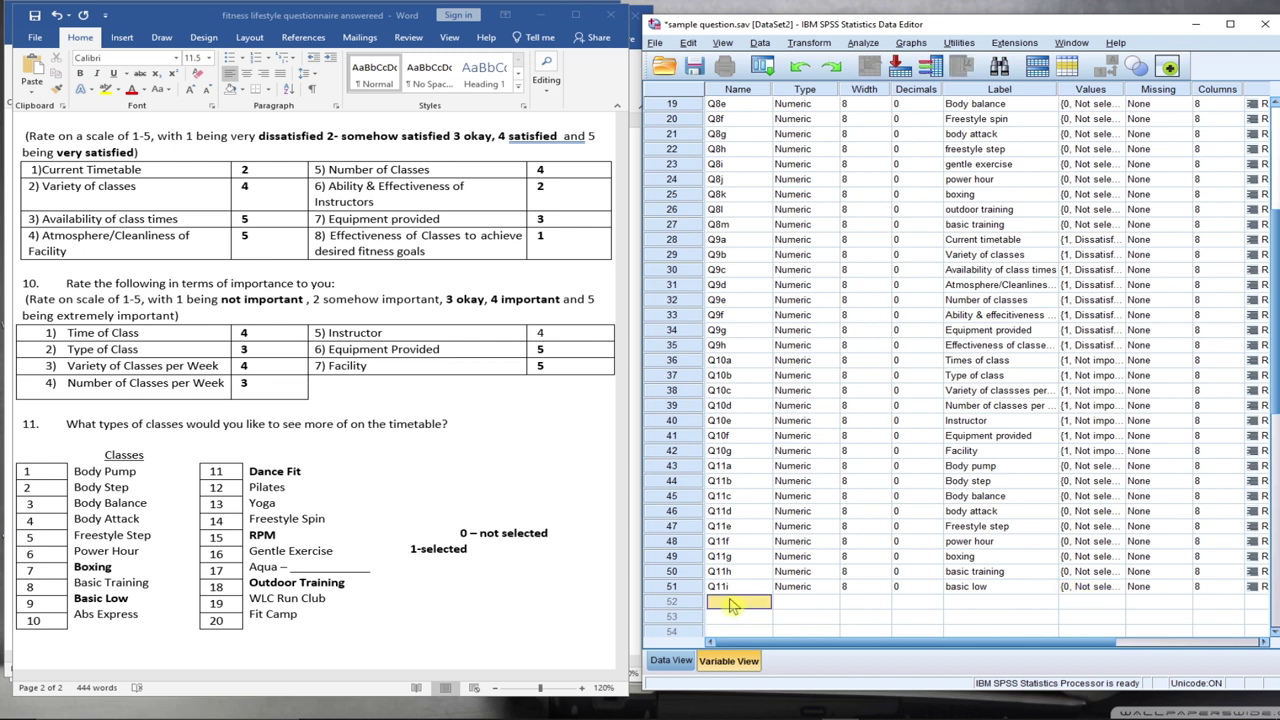
{"action": "type", "text": "Q11j"}
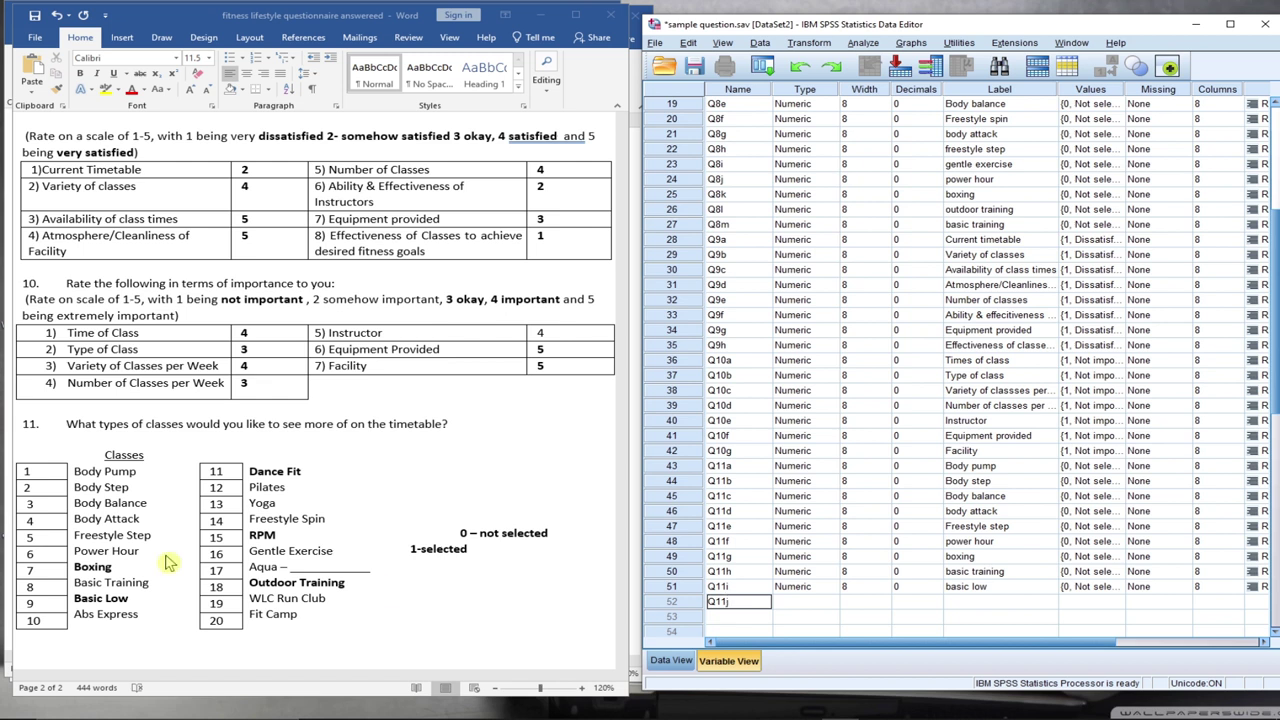
{"action": "left_click", "coordinate": [802, 602]}
{"action": "left_click", "coordinate": [900, 603]}
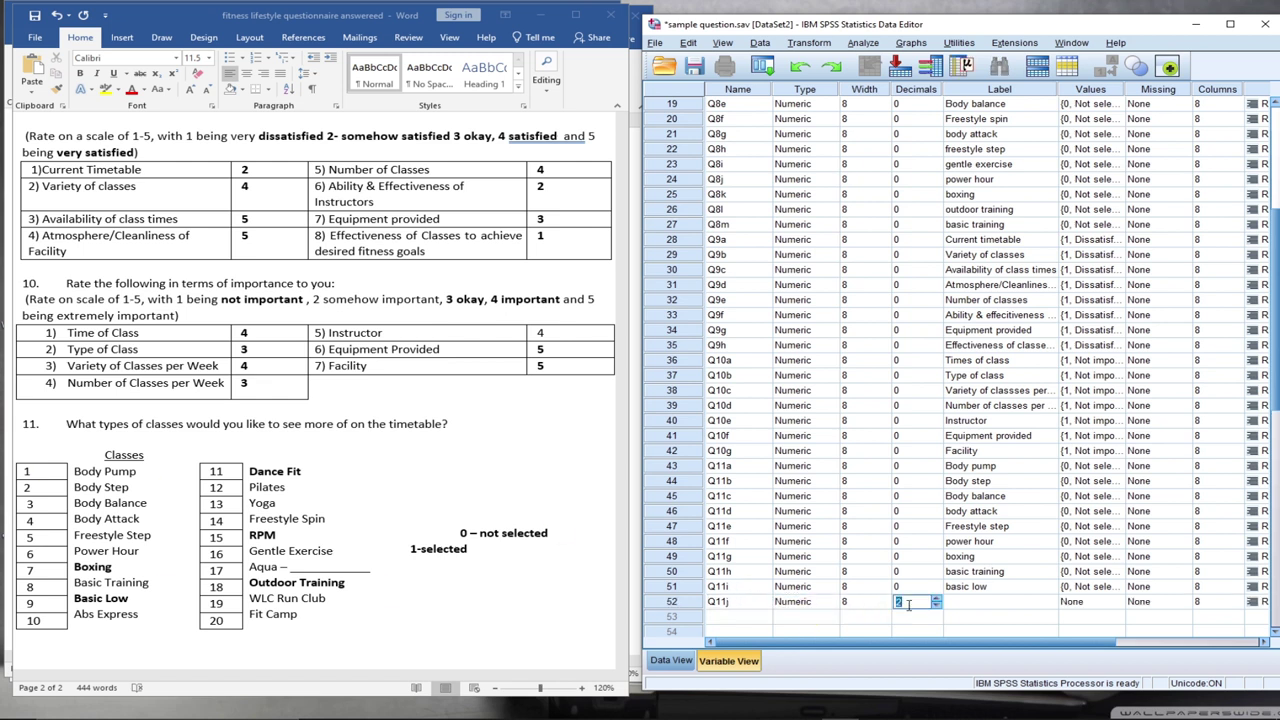
{"action": "type", "text": "0"}
Label variable Q11j "Abs express" and paste the value labels copied from Q8l into it
{"action": "left_click", "coordinate": [987, 604]}
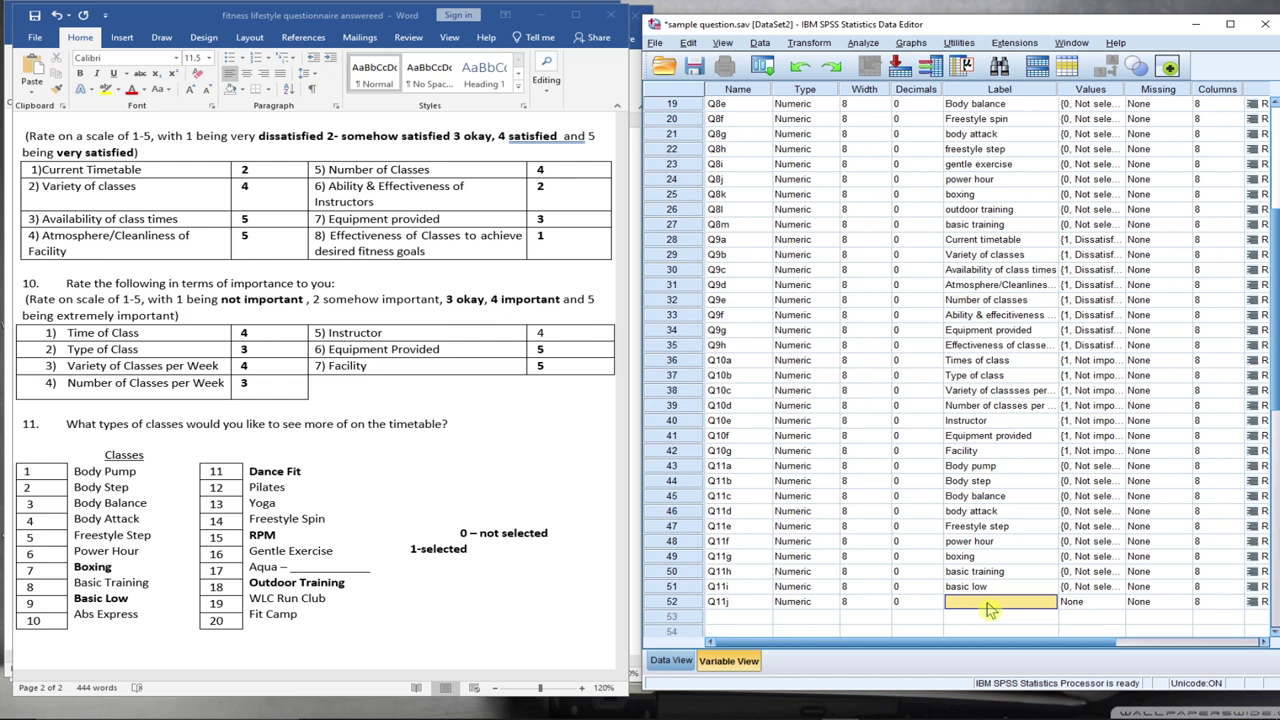
{"action": "type", "text": "Abs"}
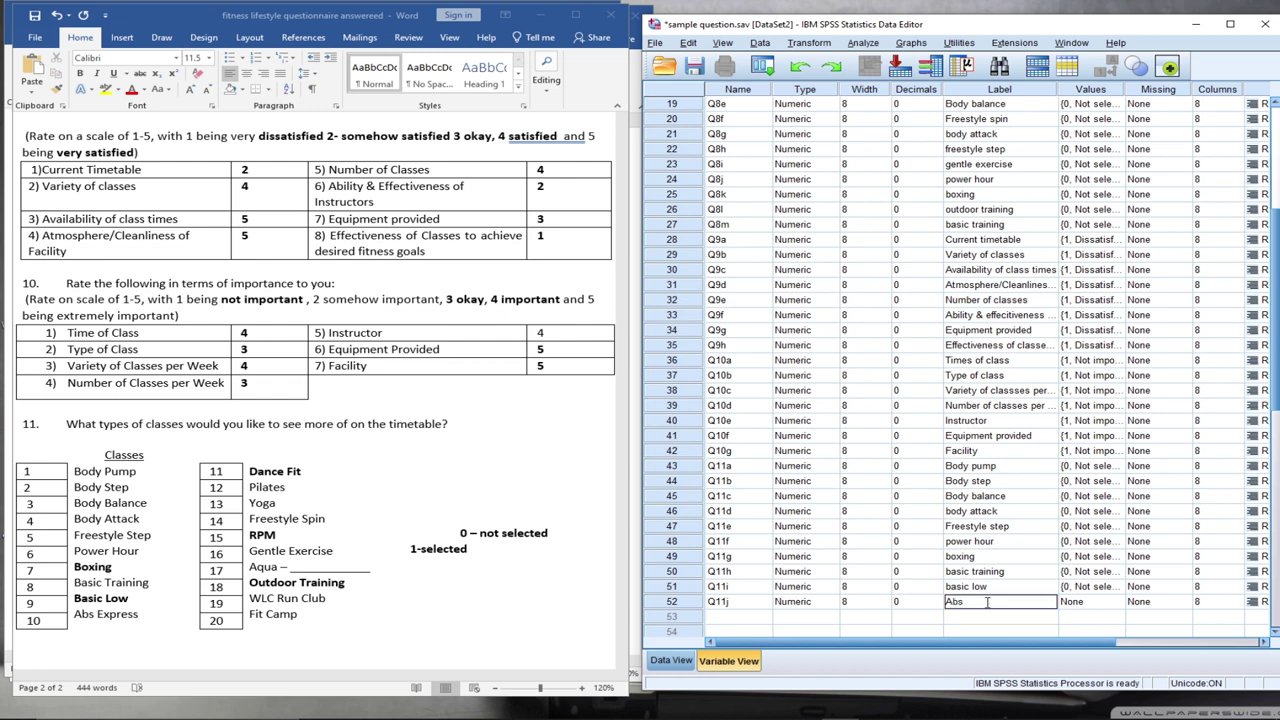
{"action": "type", "text": " expres"}
{"action": "left_click", "coordinate": [1085, 602]}
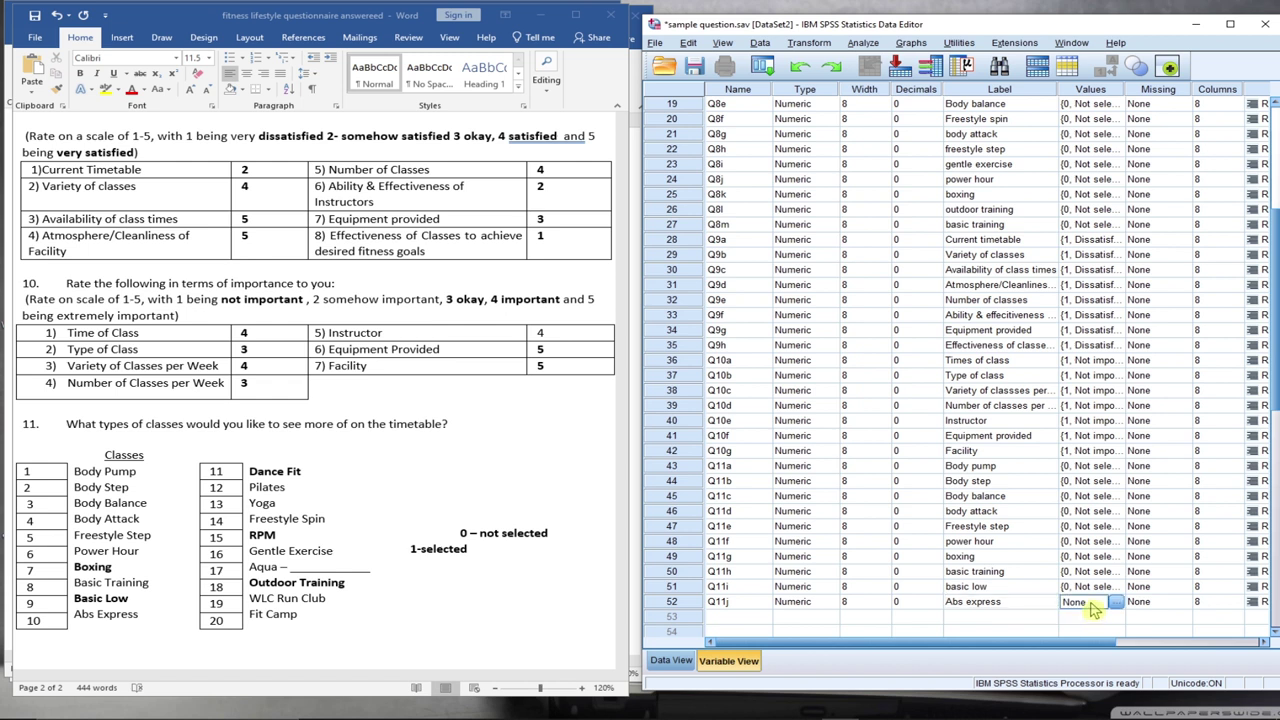
{"action": "right_click", "coordinate": [1092, 603]}
{"action": "left_click", "coordinate": [1104, 631]}
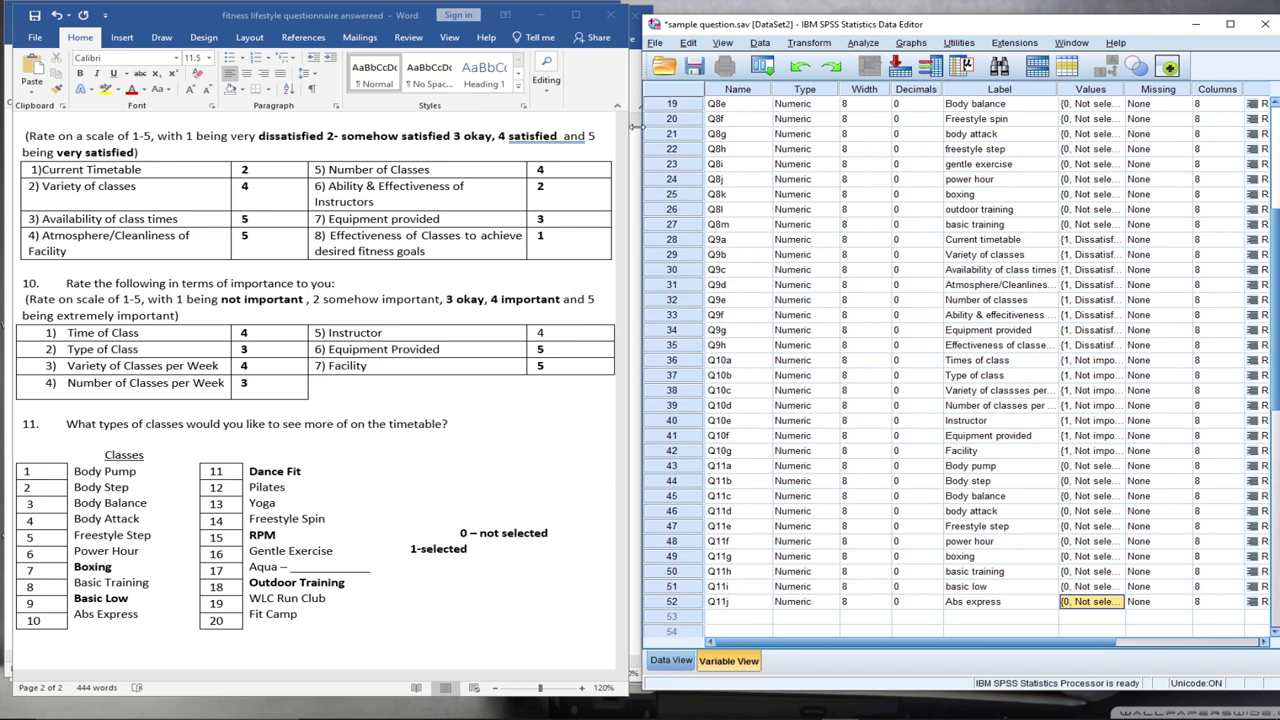
Return to the start of the answered questionnaire and show the dataset in Data View, beginning at the ID column
{"action": "scroll", "coordinate": [490, 270], "scroll_direction": "up", "scroll_amount": 4}
{"action": "scroll", "coordinate": [490, 270], "scroll_direction": "up", "scroll_amount": 15}
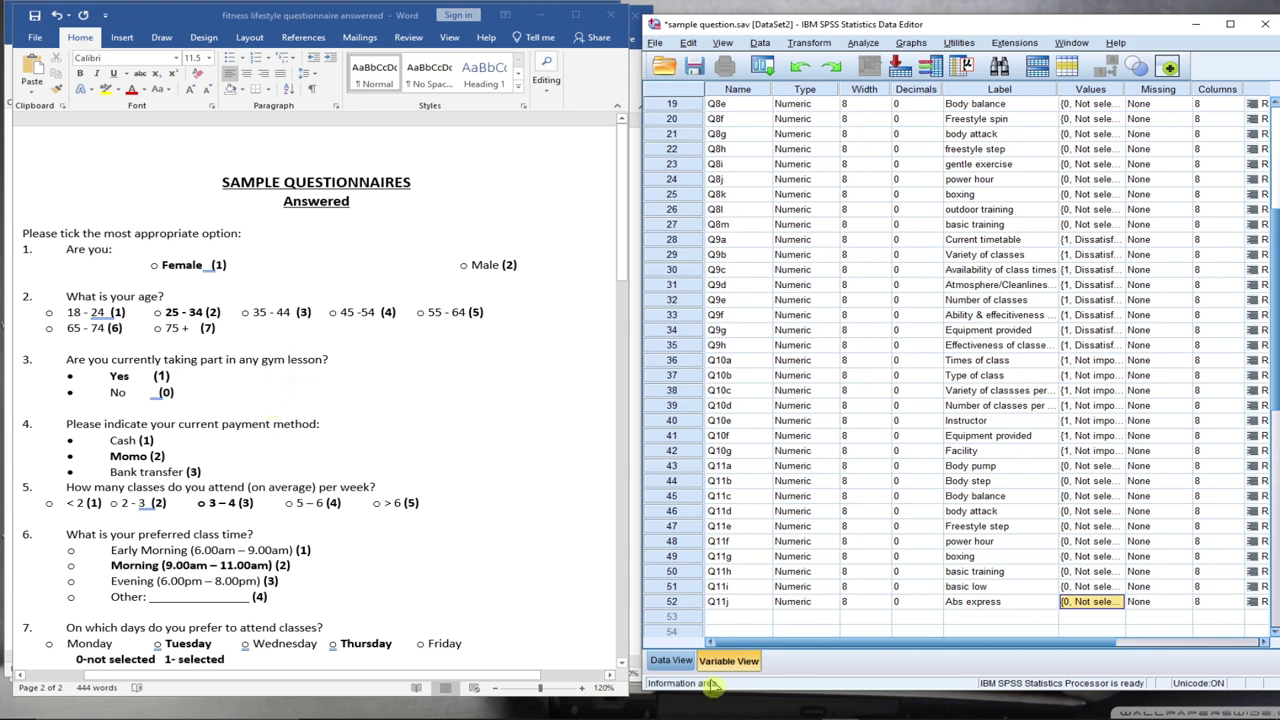
{"action": "left_click", "coordinate": [670, 661]}
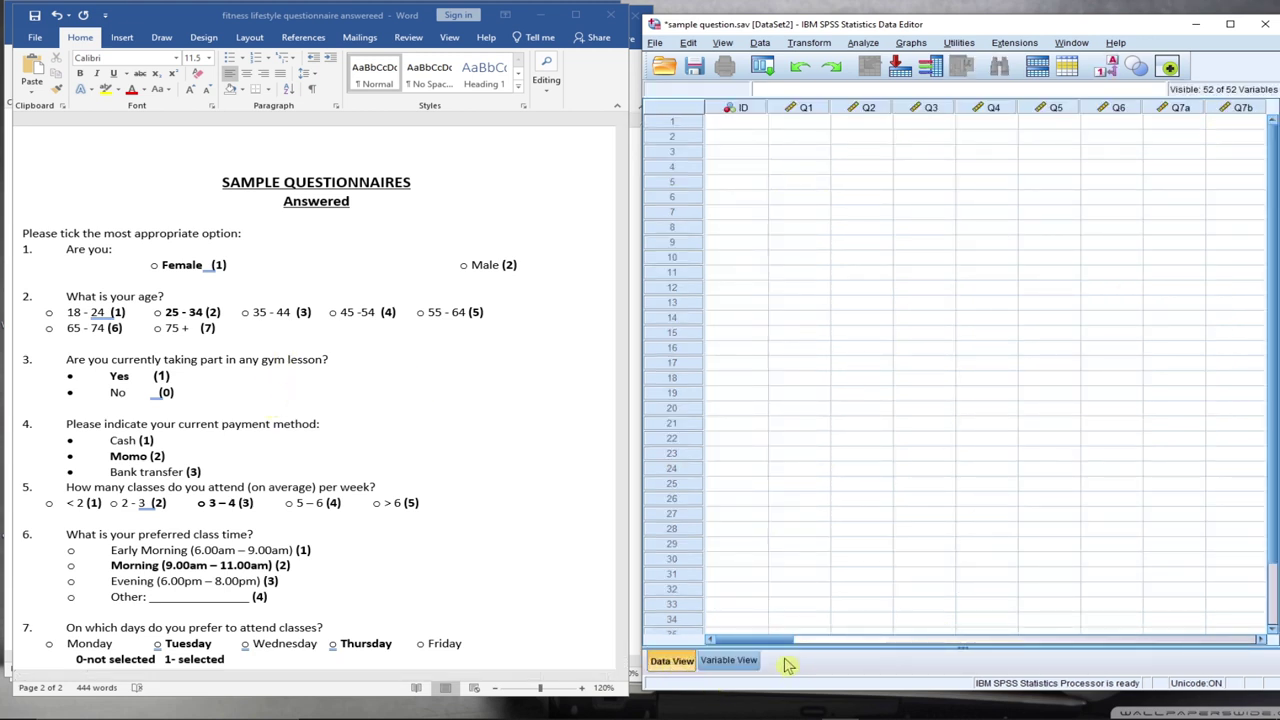
{"action": "left_click", "coordinate": [845, 641]}
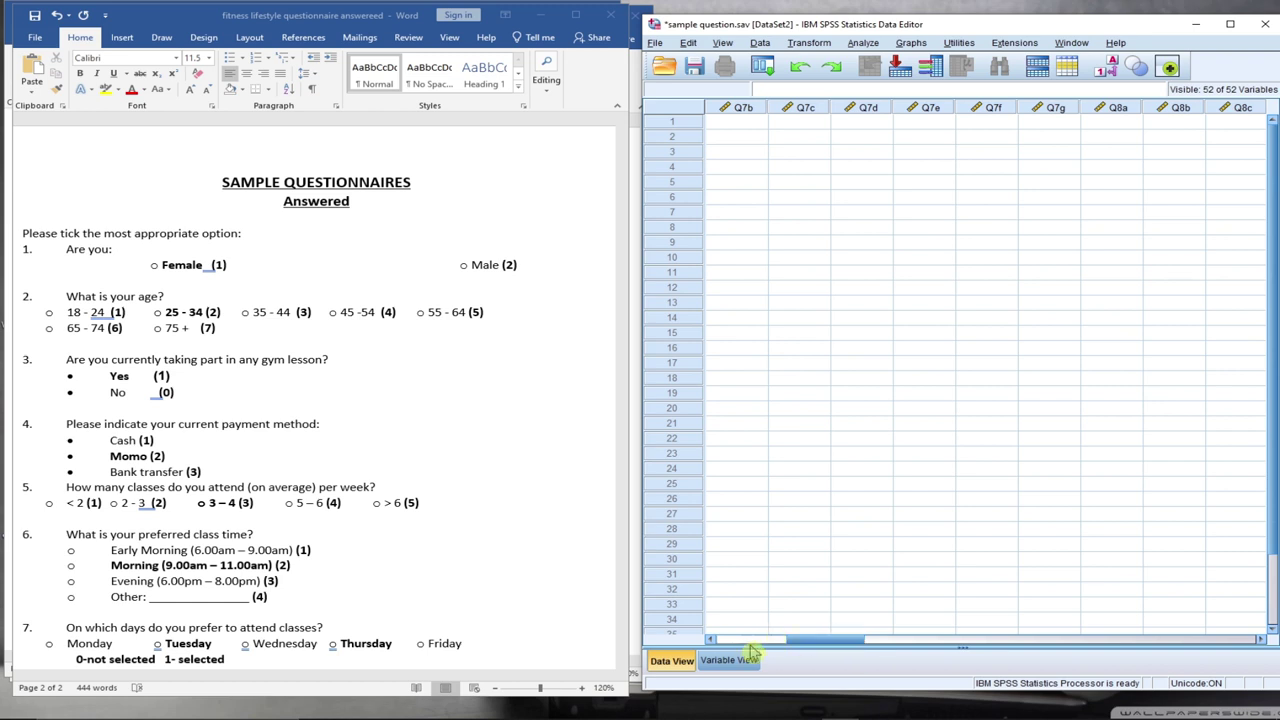
{"action": "mouse_move", "coordinate": [812, 641]}
{"action": "left_mouse_down"}
{"action": "mouse_move", "coordinate": [755, 648]}
{"action": "mouse_move", "coordinate": [805, 650]}
{"action": "left_mouse_up"}
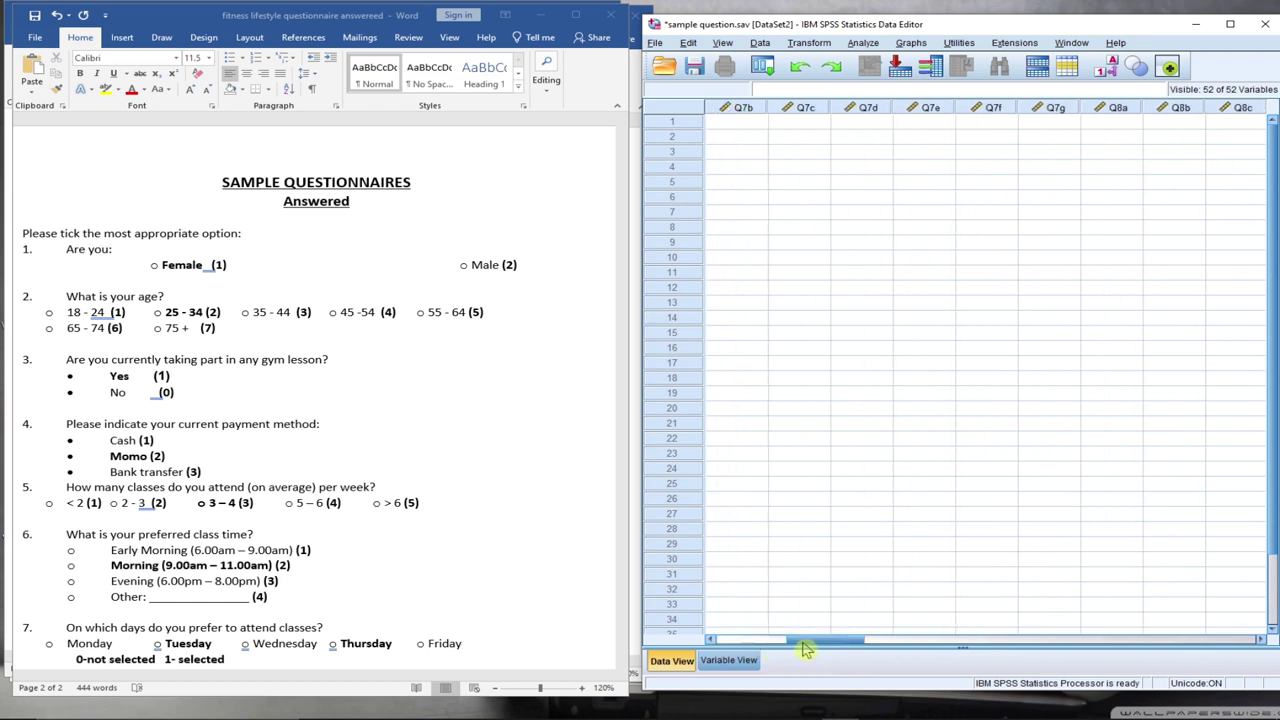
{"action": "left_click_drag", "start_coordinate": [900, 651], "coordinate": [663, 629]}
Enter 1 as the ID and 1 for Q1 in the first case
{"action": "left_click", "coordinate": [740, 124]}
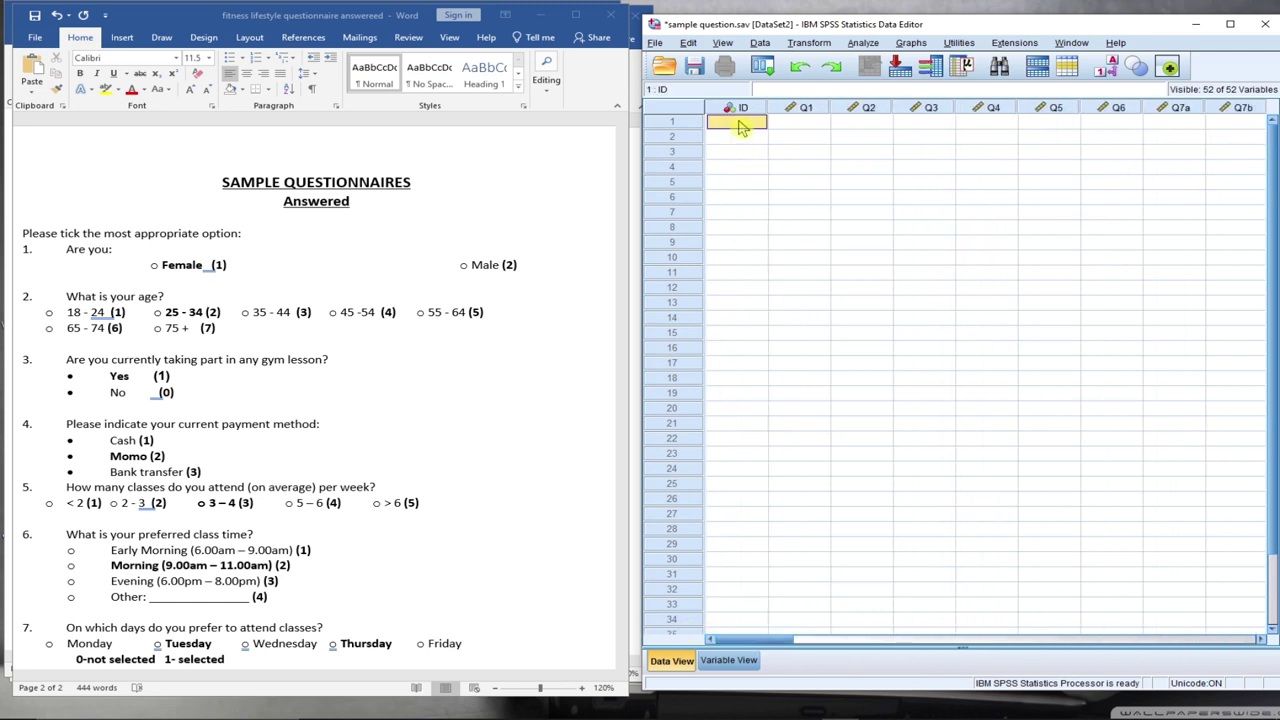
{"action": "type", "text": "1"}
{"action": "left_click", "coordinate": [800, 124]}
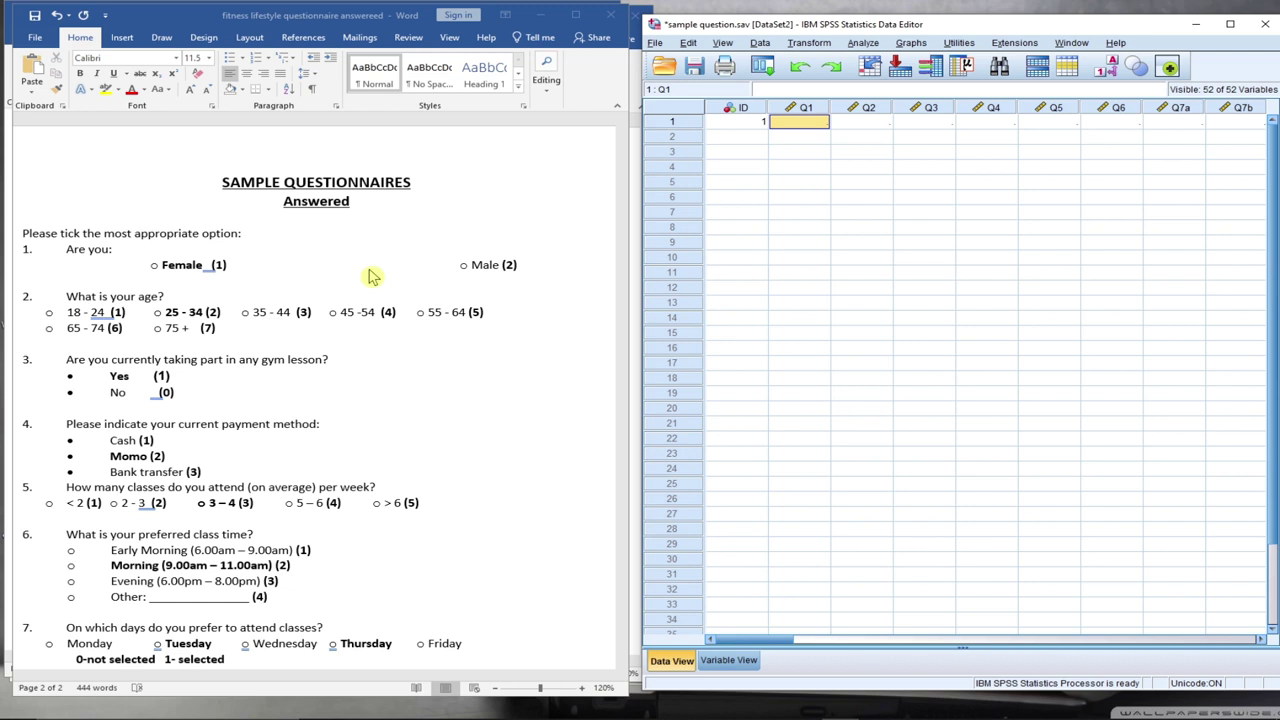
{"action": "type", "text": "1"}
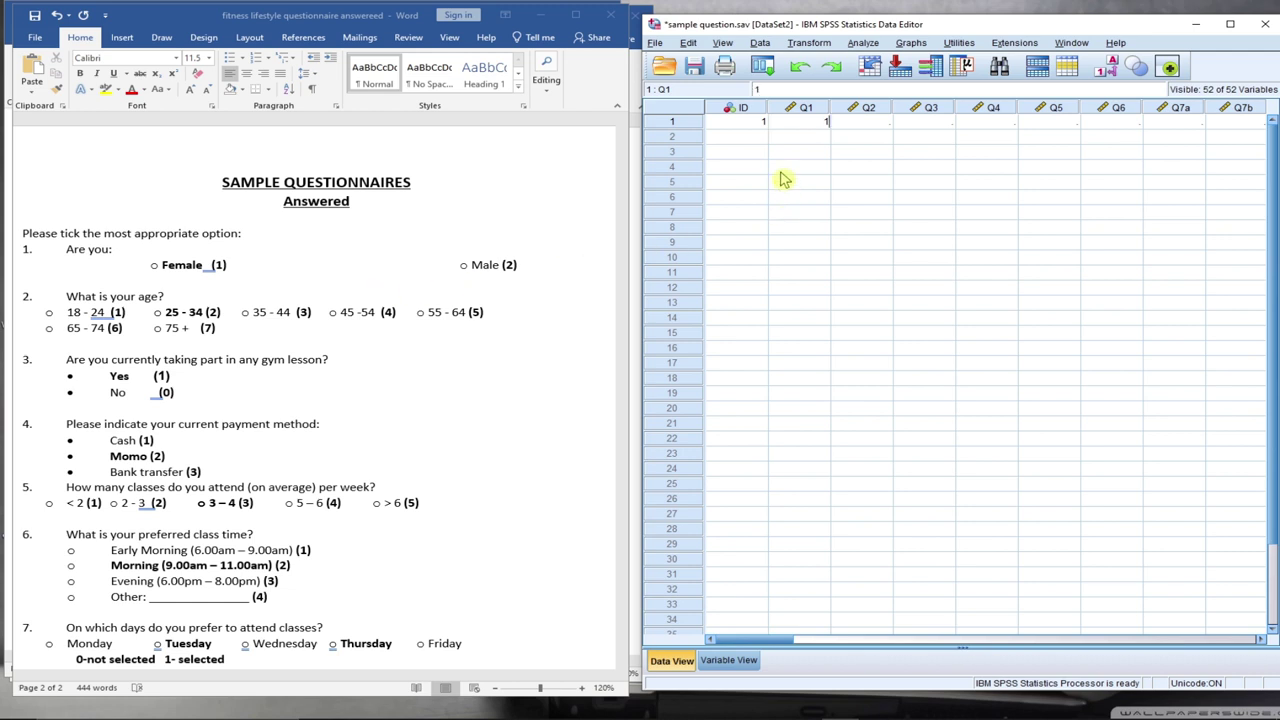
{"action": "left_click", "coordinate": [855, 127]}
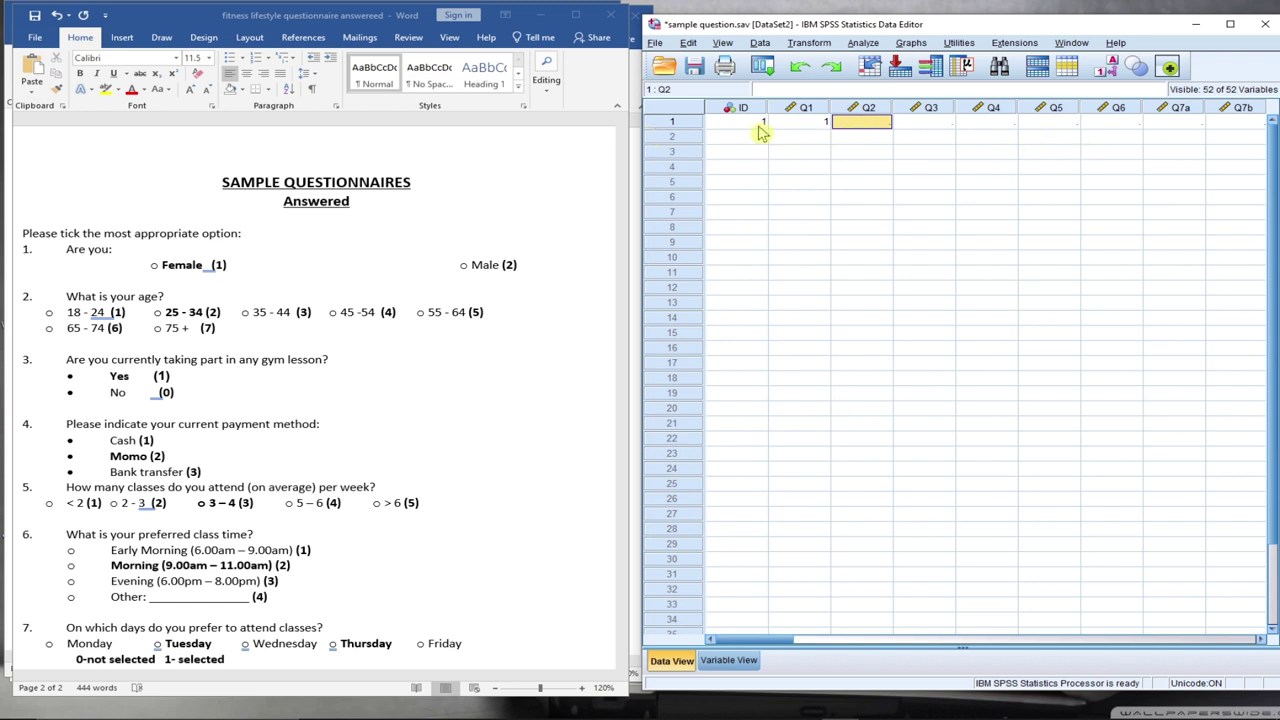
Enter 1 for Q2, 1 for Q3 and 2 for Q4 in the first case
{"action": "left_click", "coordinate": [661, 125]}
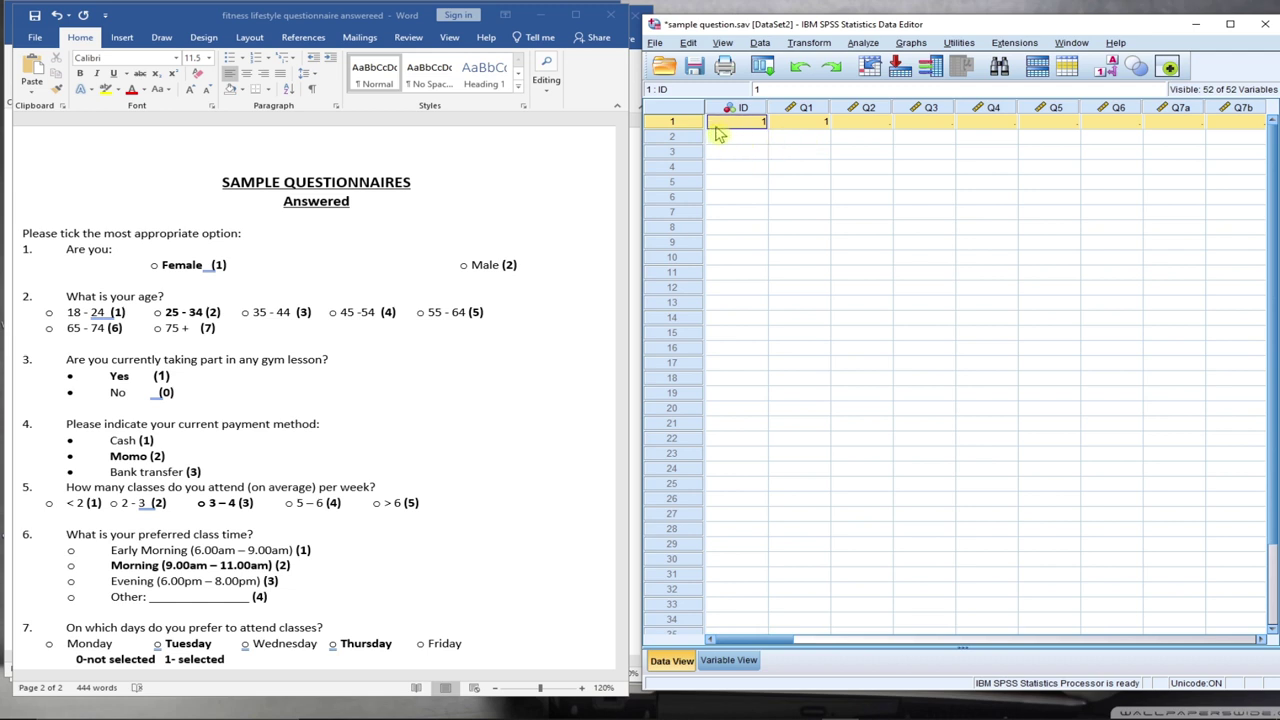
{"action": "left_click", "coordinate": [816, 128]}
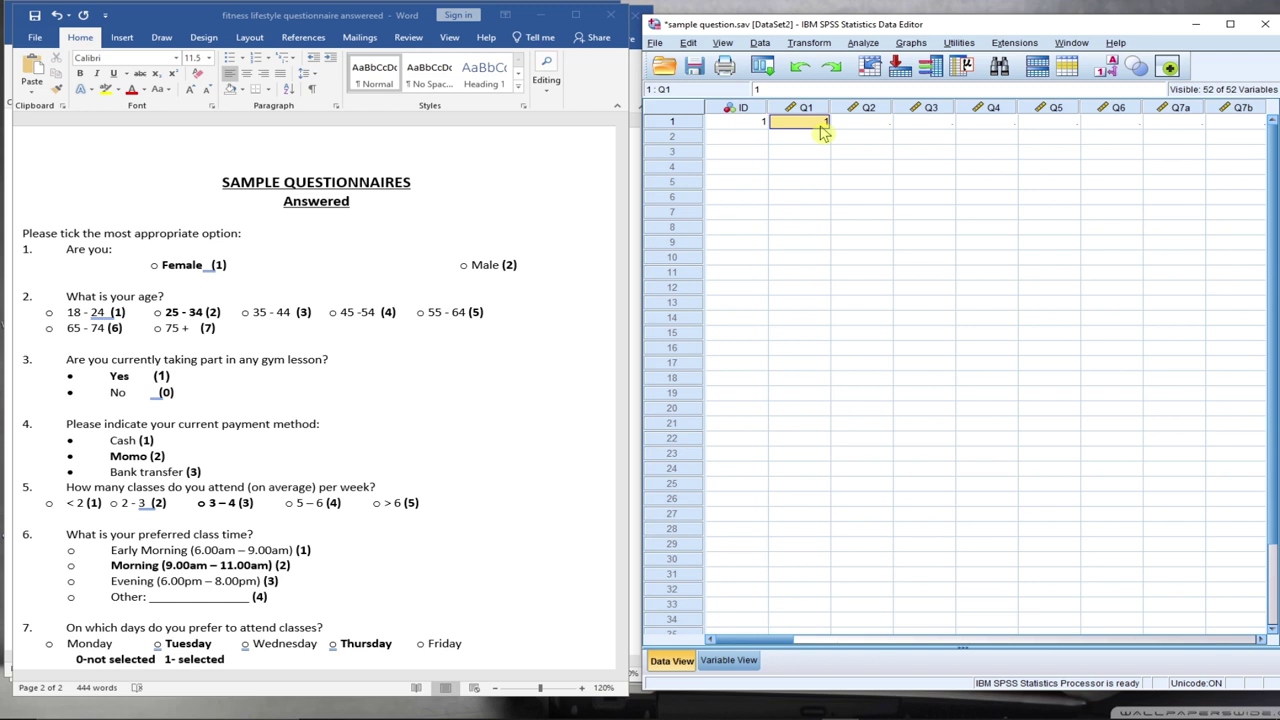
{"action": "left_click", "coordinate": [862, 126]}
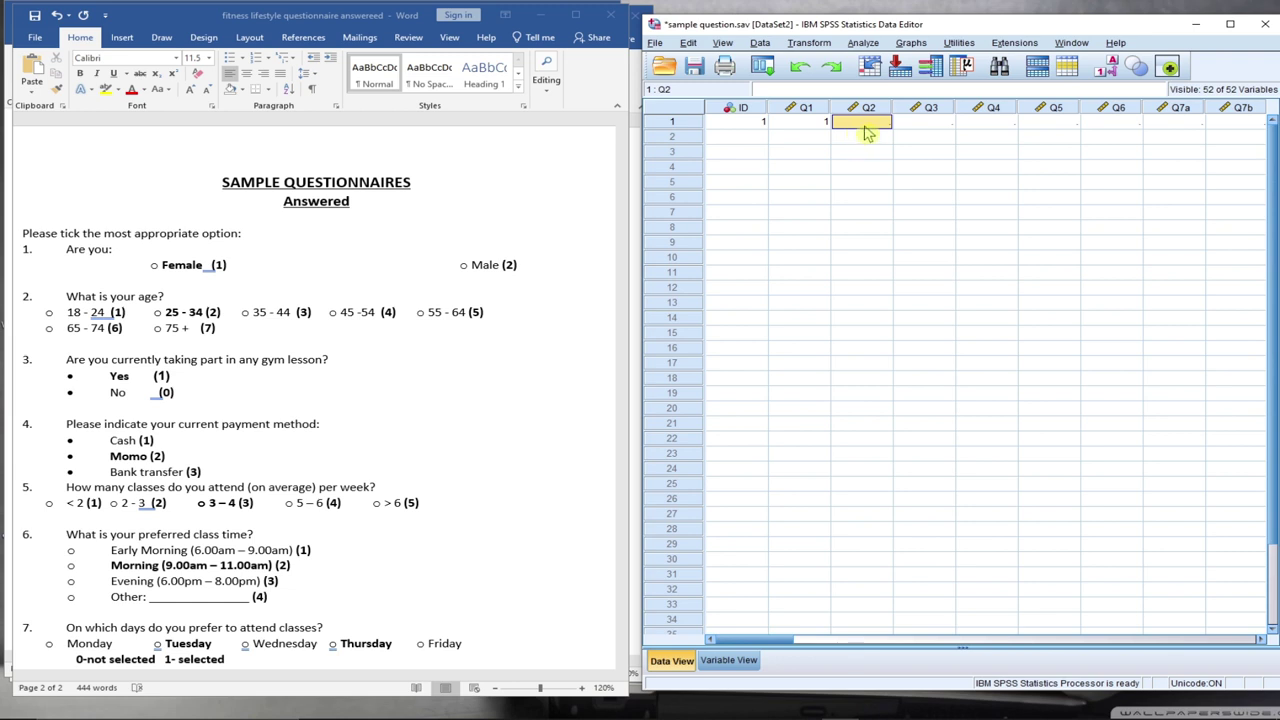
{"action": "type", "text": "1"}
{"action": "left_click", "coordinate": [925, 124]}
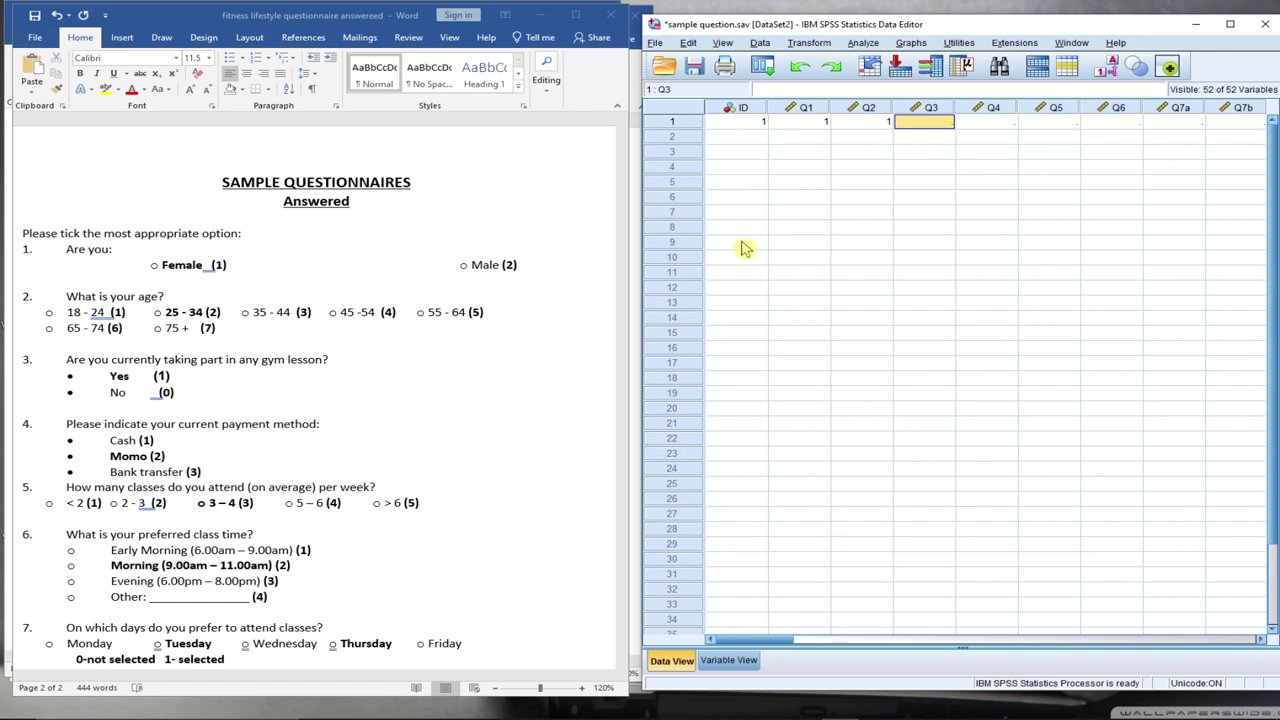
{"action": "type", "text": "1"}
{"action": "left_click", "coordinate": [990, 123]}
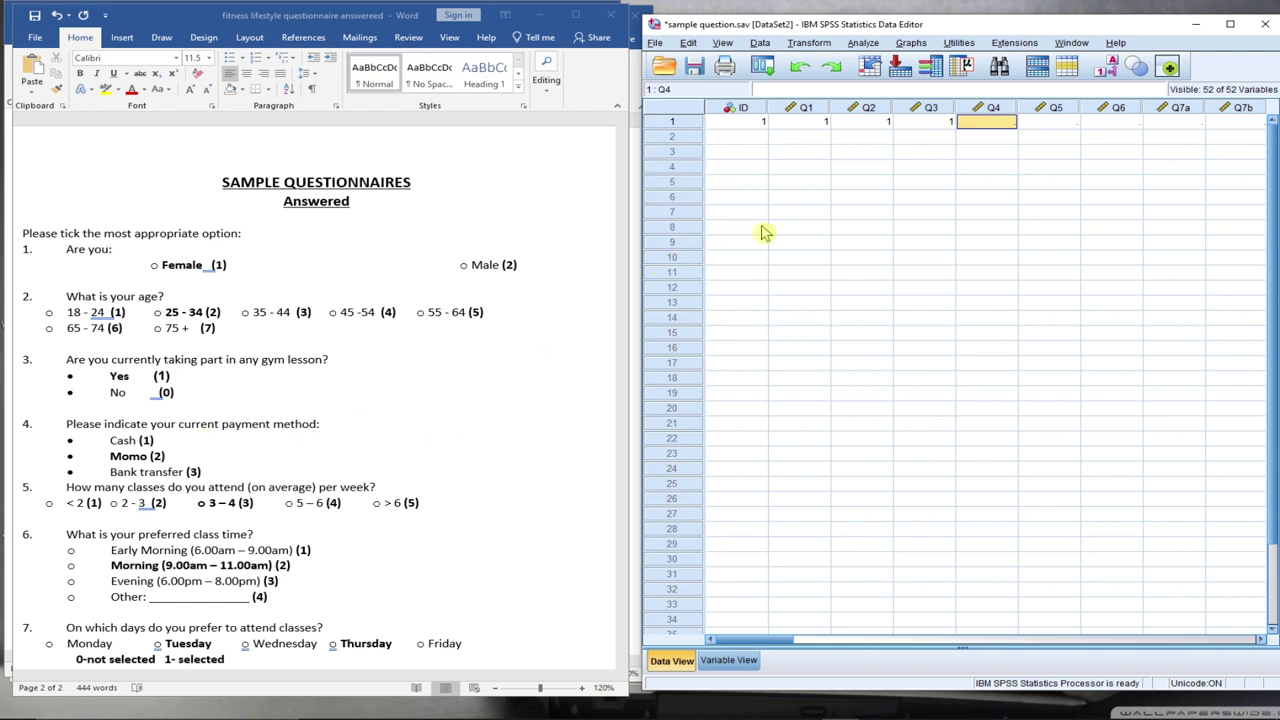
{"action": "type", "text": "2"}
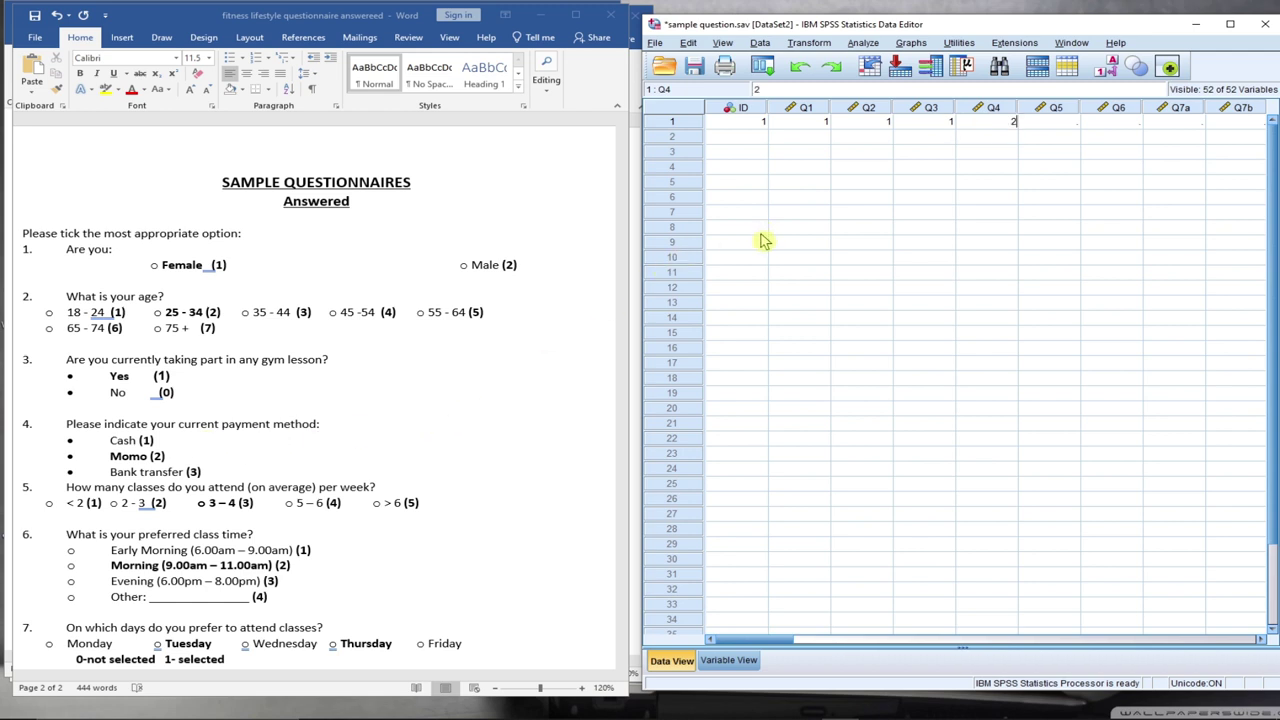
Check the first case's entries for Q1 to Q4 against the answers marked in the questionnaire
{"action": "left_click", "coordinate": [1050, 122]}
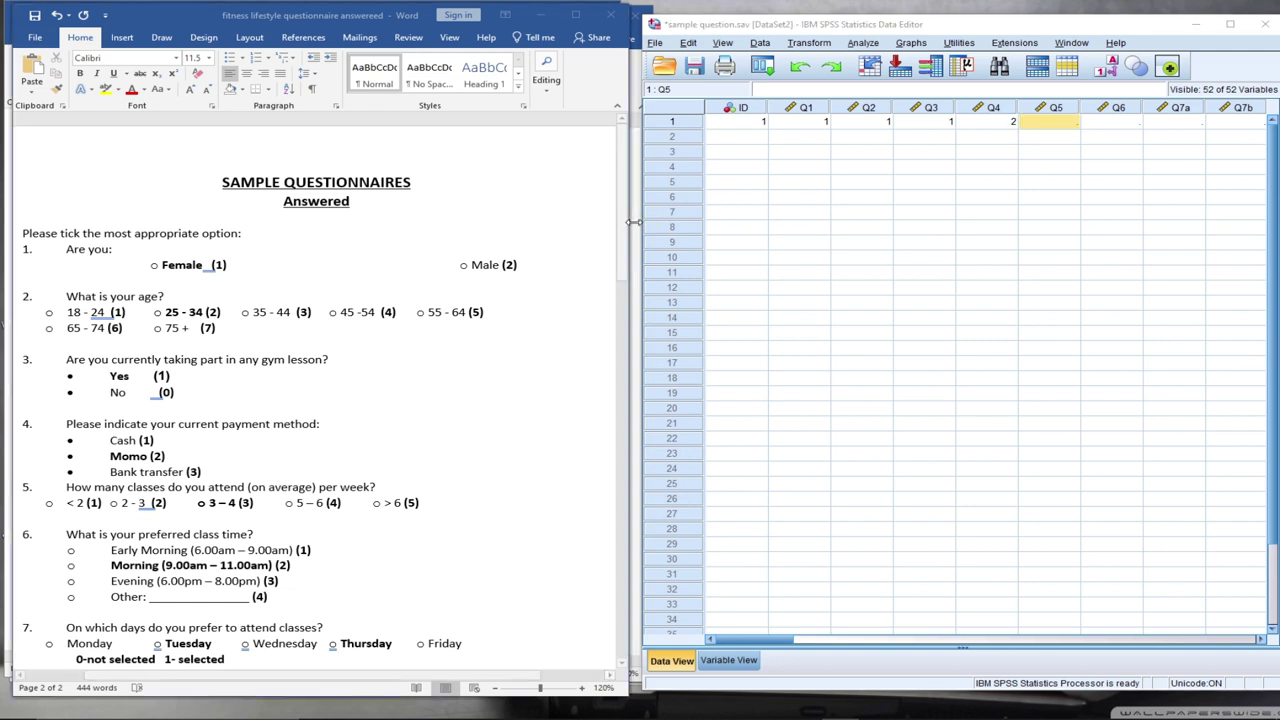
{"action": "left_click_drag", "start_coordinate": [627, 236], "coordinate": [623, 292]}
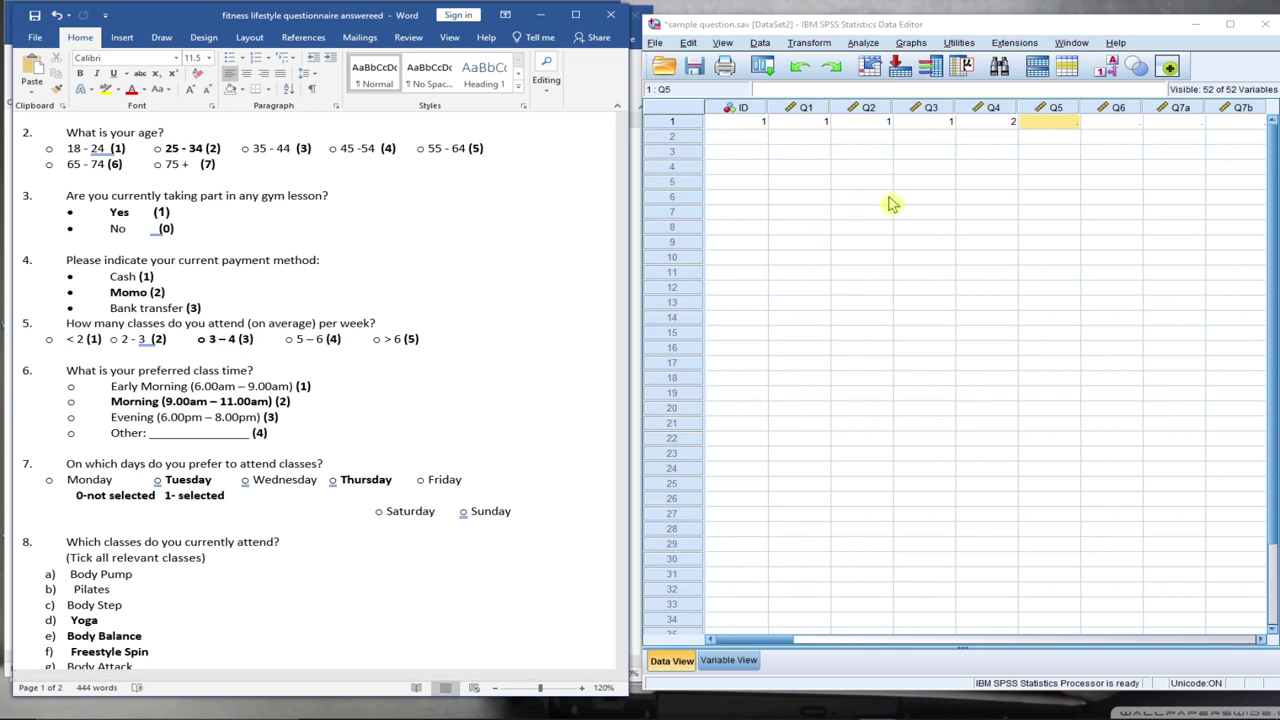
{"action": "key", "text": "Page_Down"}
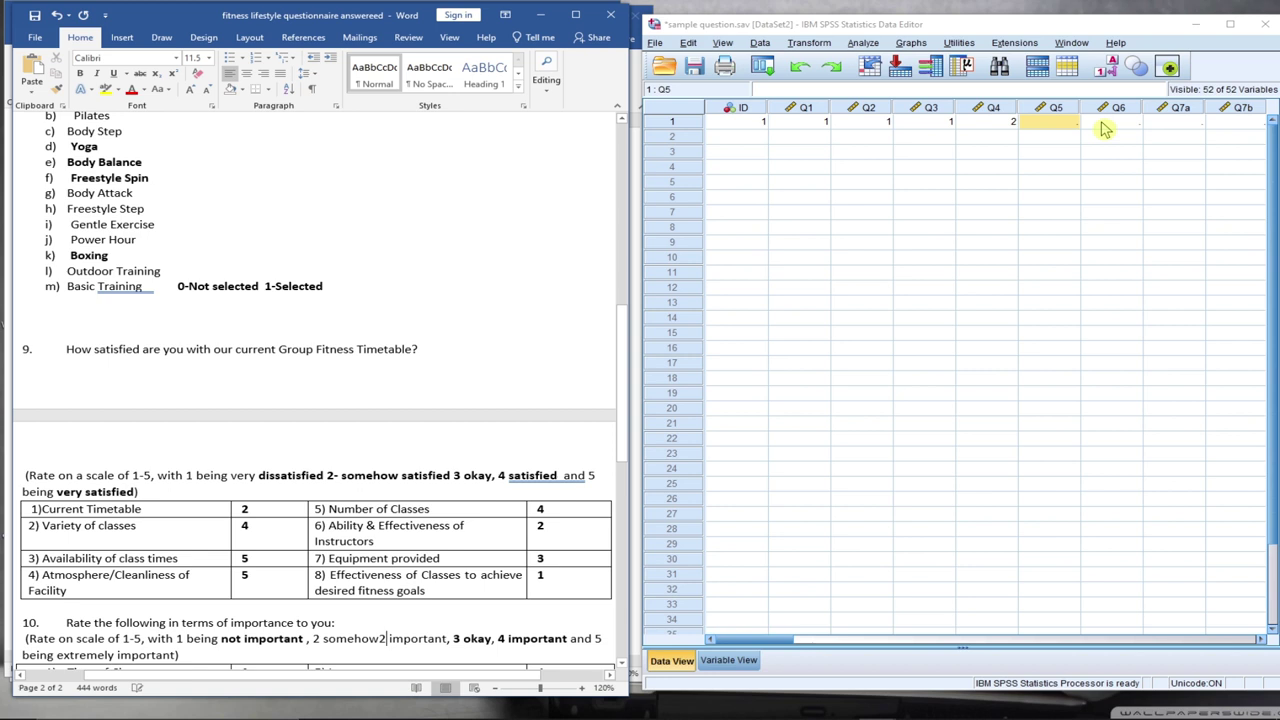
{"action": "left_click", "coordinate": [1070, 121]}
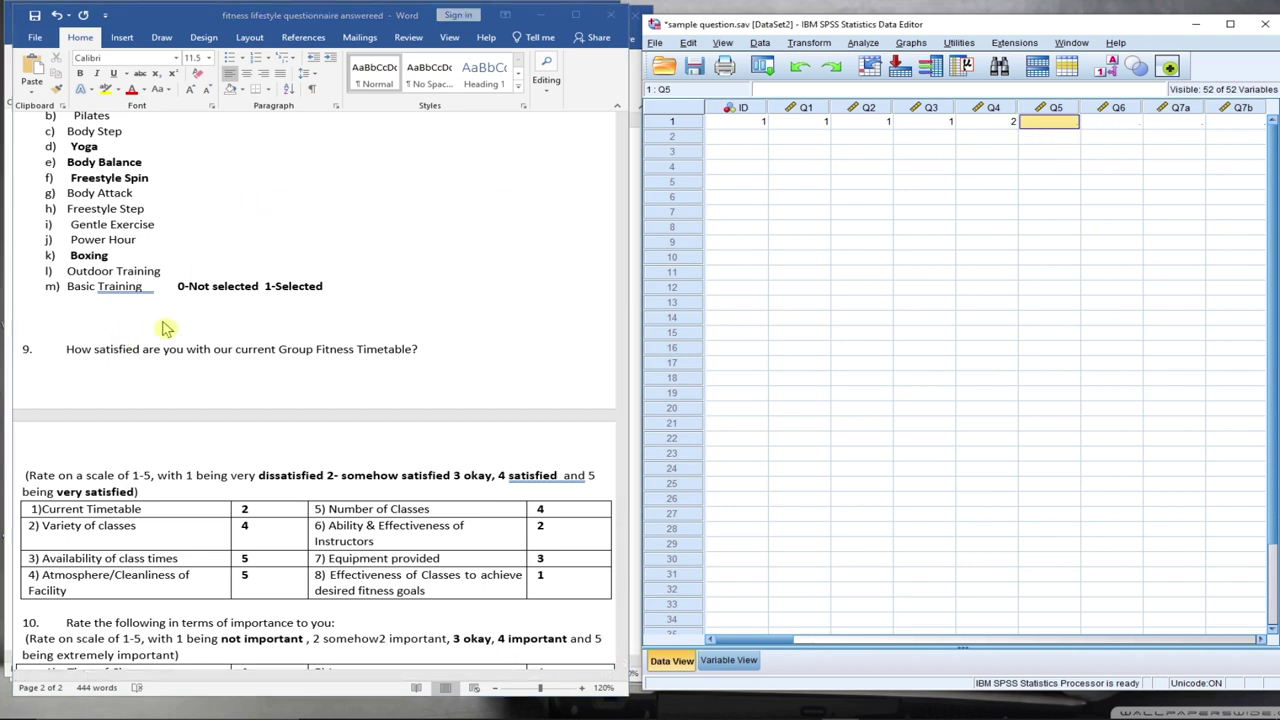
{"action": "left_click_drag", "start_coordinate": [631, 327], "coordinate": [583, 204]}
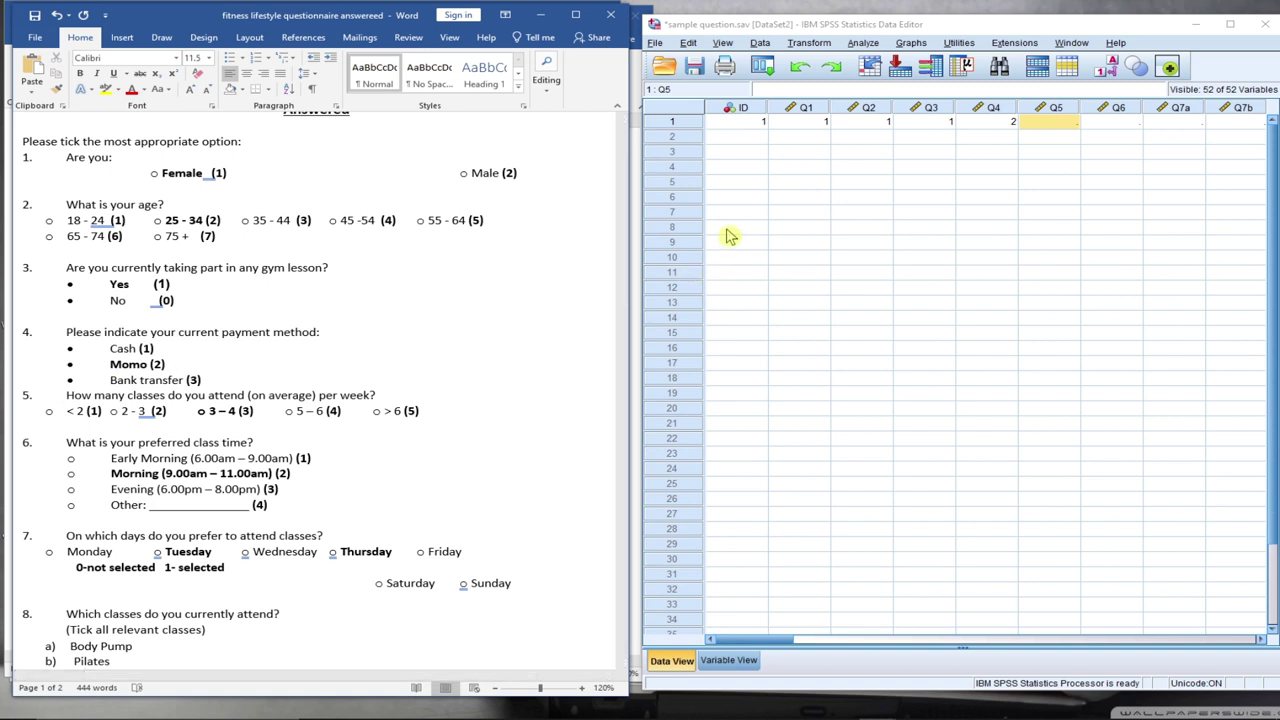
{"action": "left_click", "coordinate": [1036, 125]}
{"action": "left_click", "coordinate": [797, 124]}
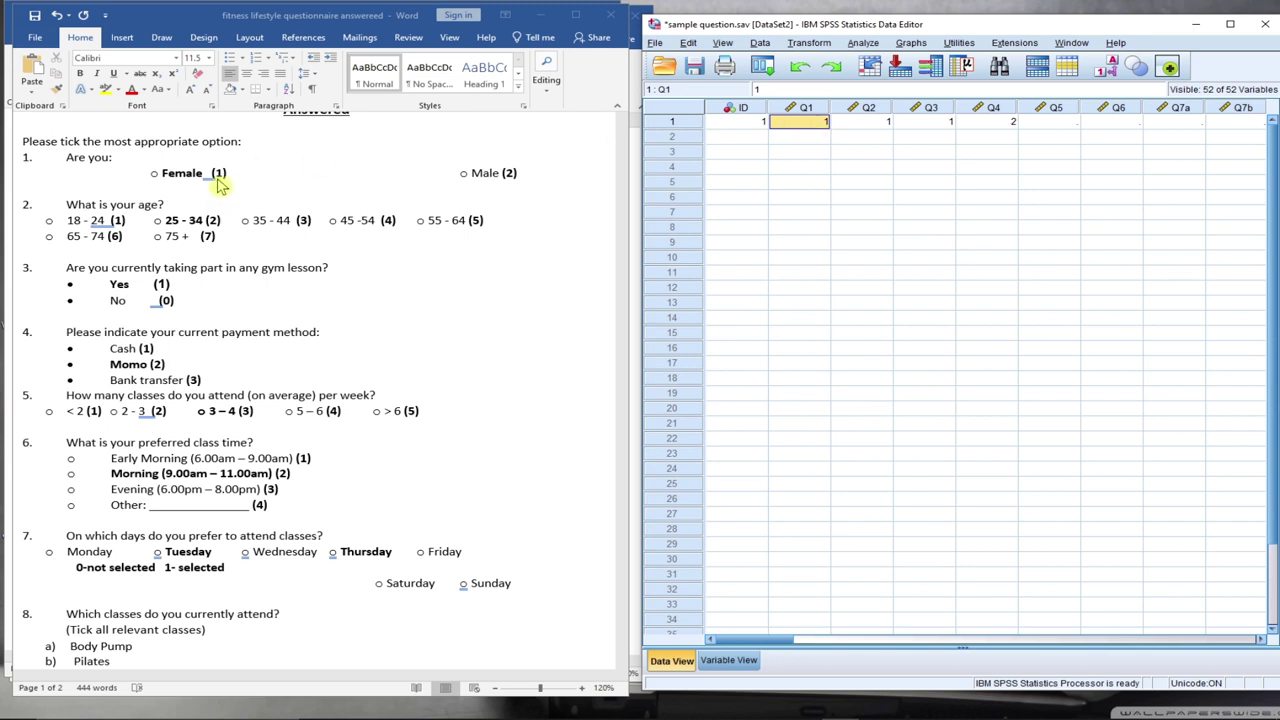
{"action": "left_click", "coordinate": [866, 125]}
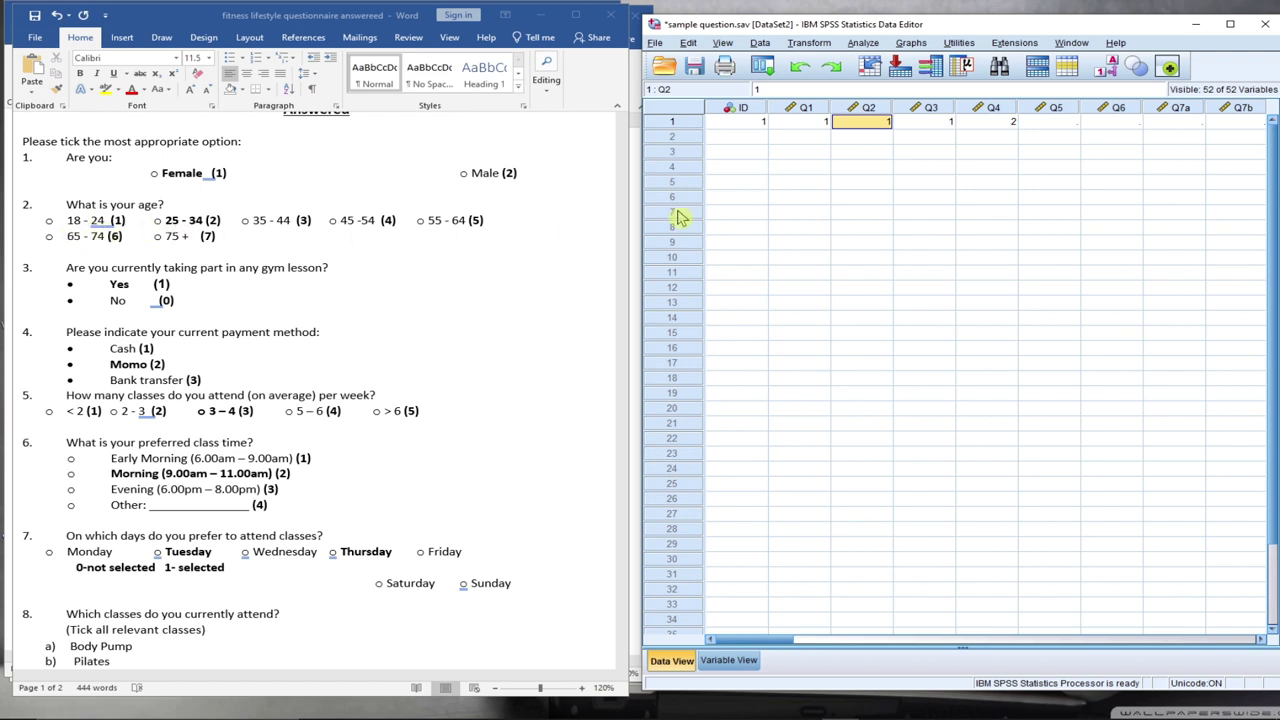
{"action": "left_click", "coordinate": [920, 123]}
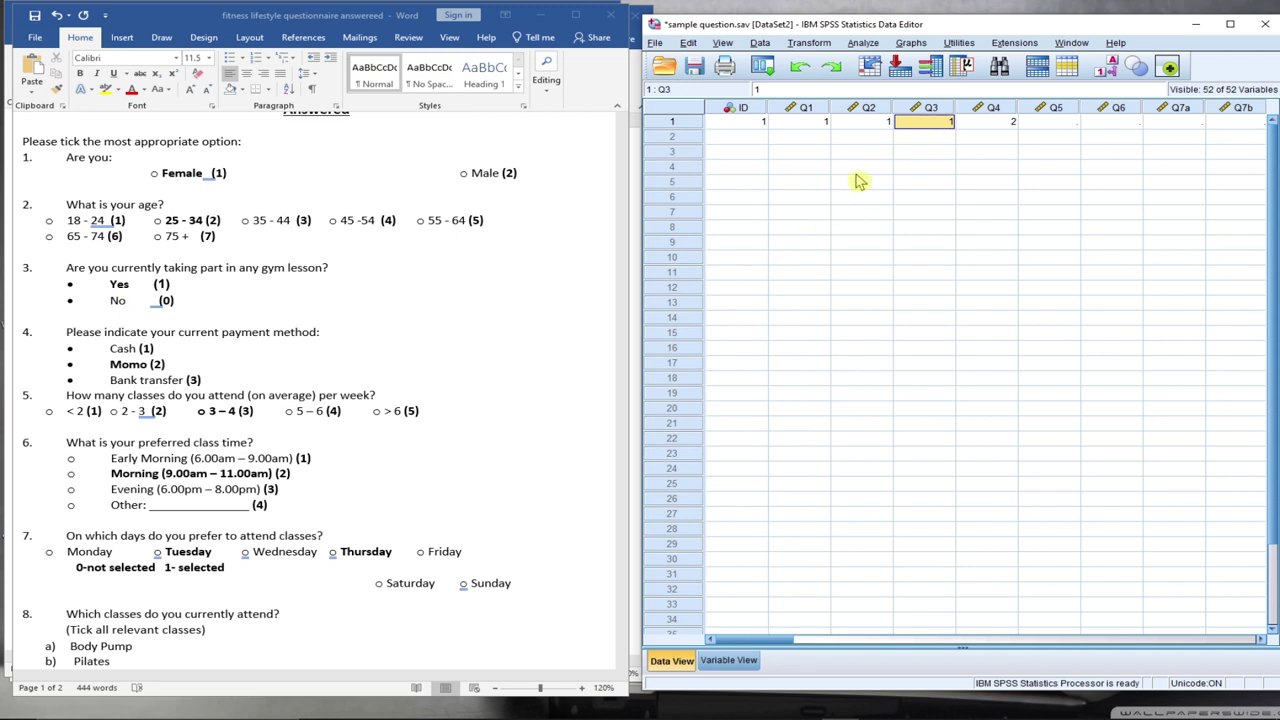
{"action": "left_click", "coordinate": [62, 340]}
{"action": "left_click", "coordinate": [978, 124]}
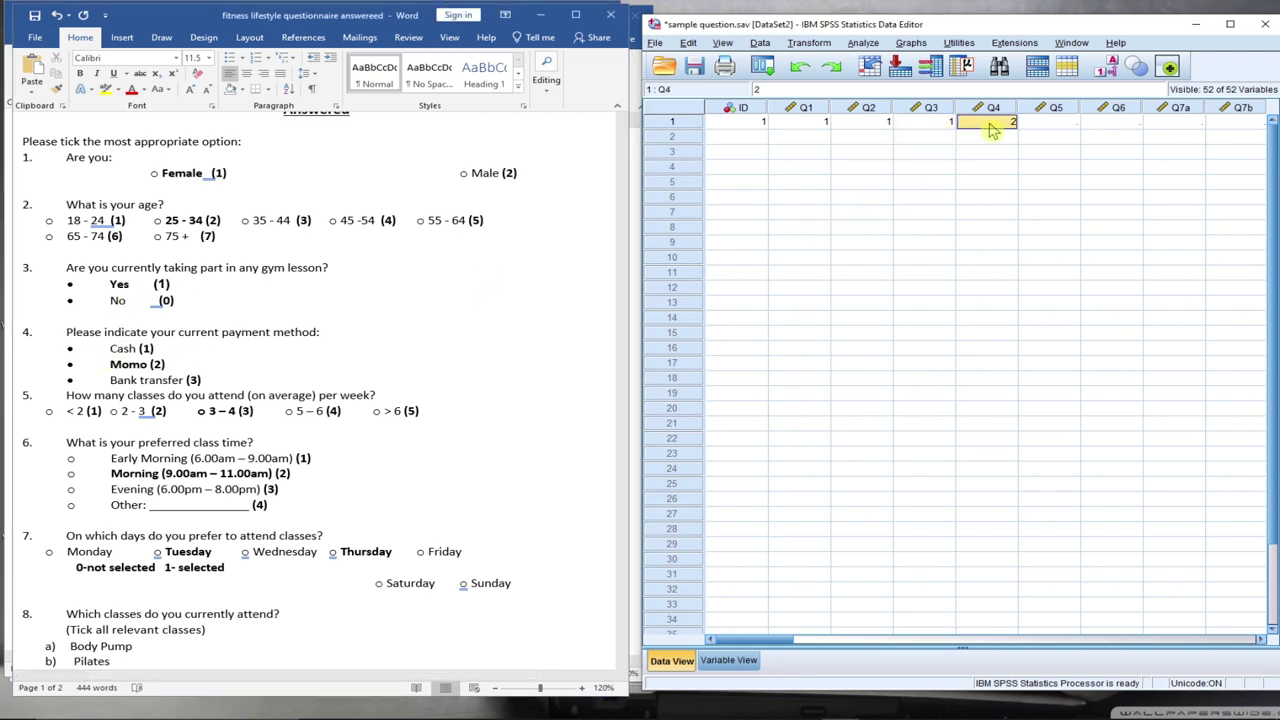
Enter 3 for Q5 in the first case
{"action": "left_click", "coordinate": [1030, 124]}
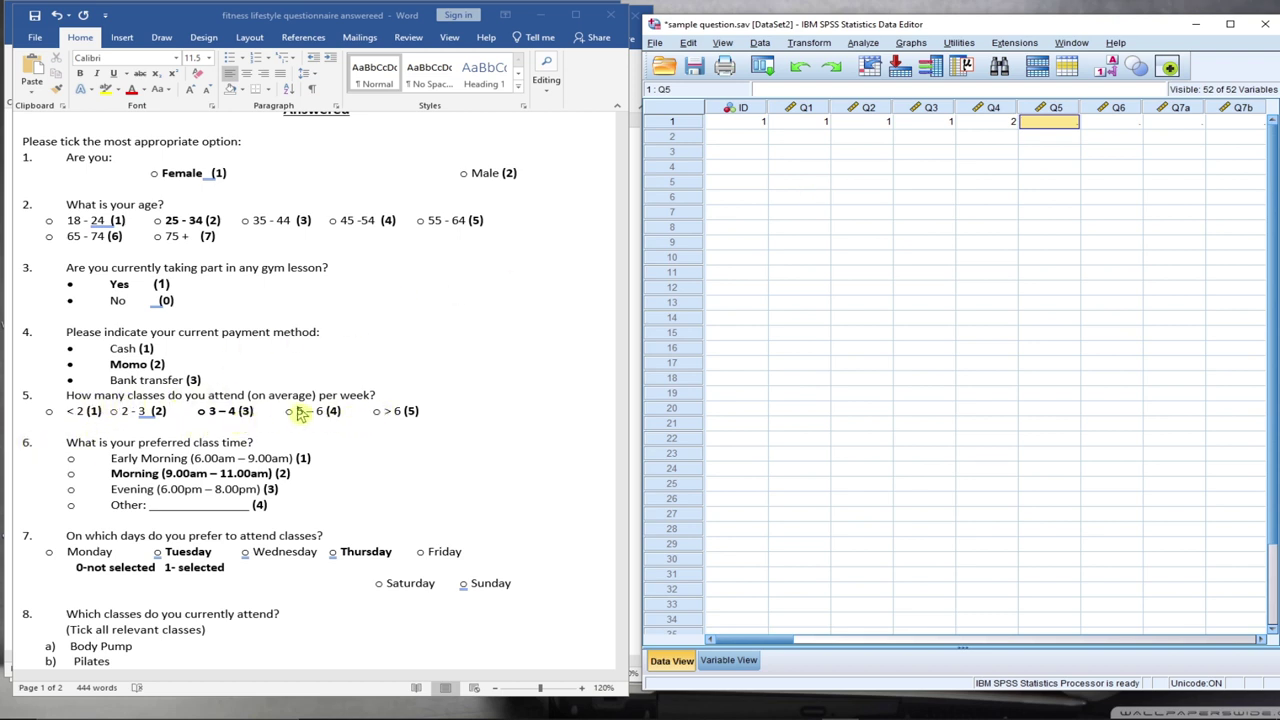
{"action": "type", "text": "3"}
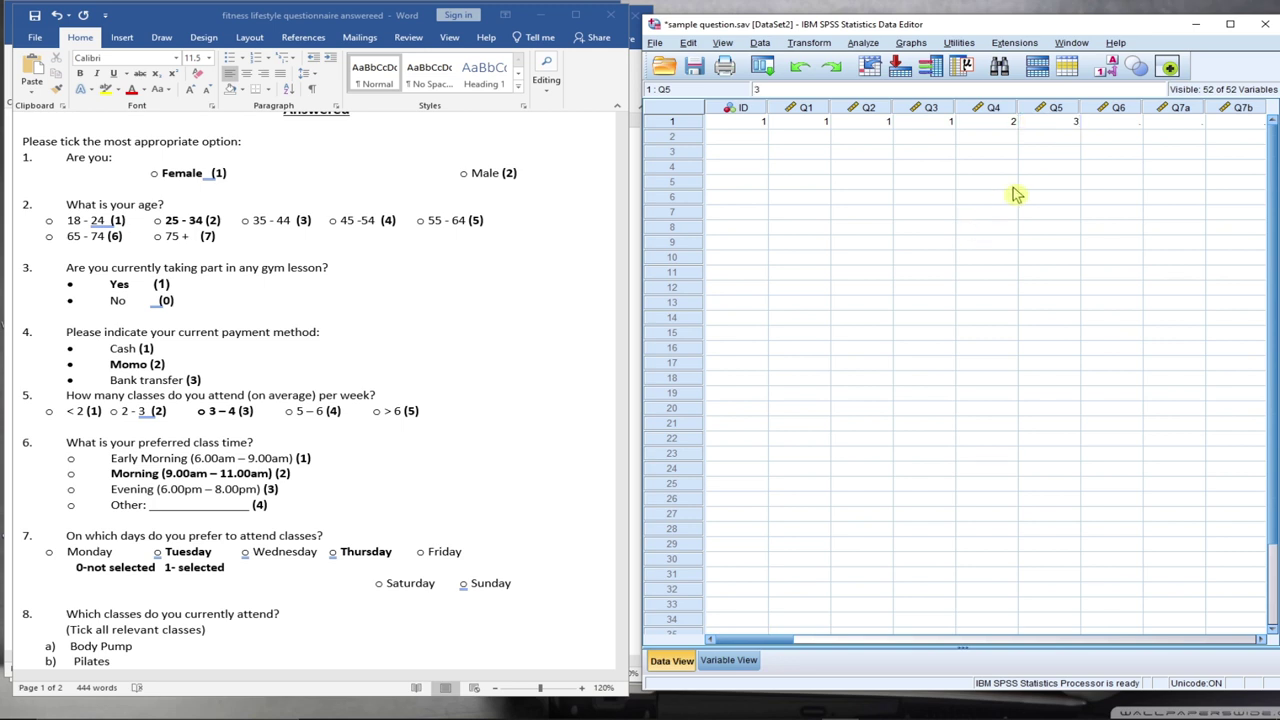
Enter 2 for Q6 in the first case and check its value label before returning the grid to numeric codes
{"action": "left_click", "coordinate": [1108, 125]}
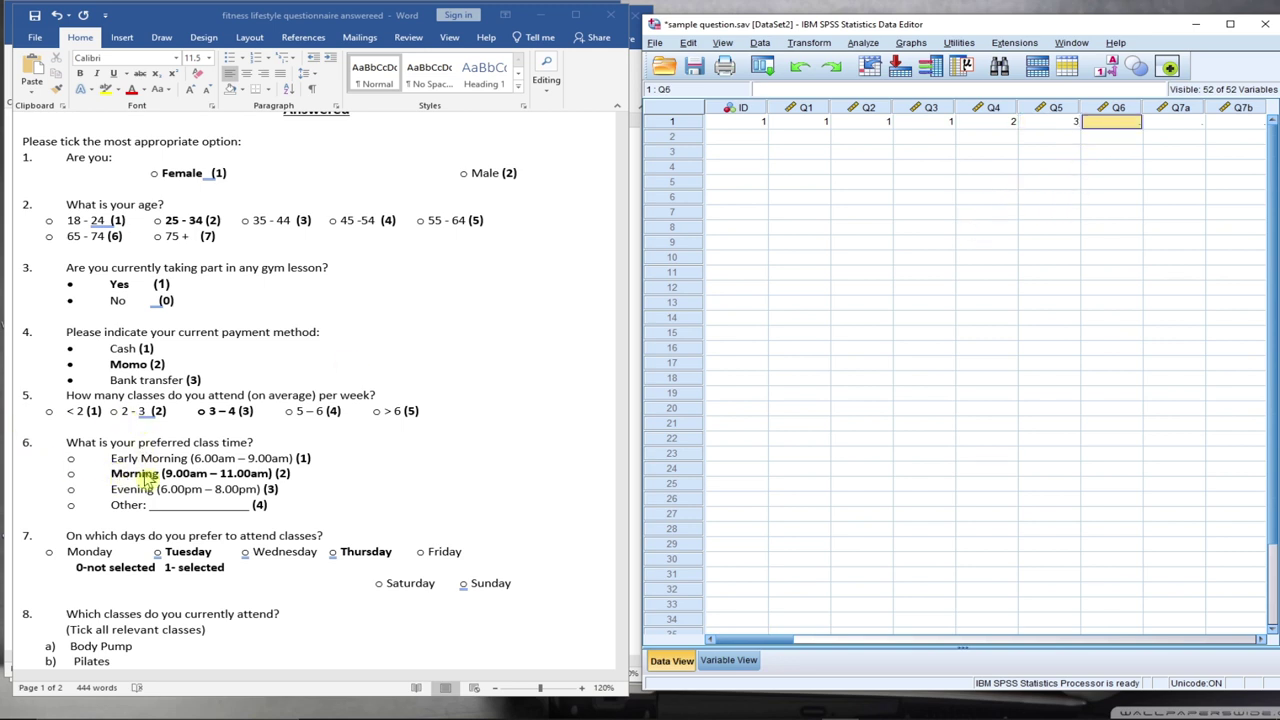
{"action": "type", "text": "2"}
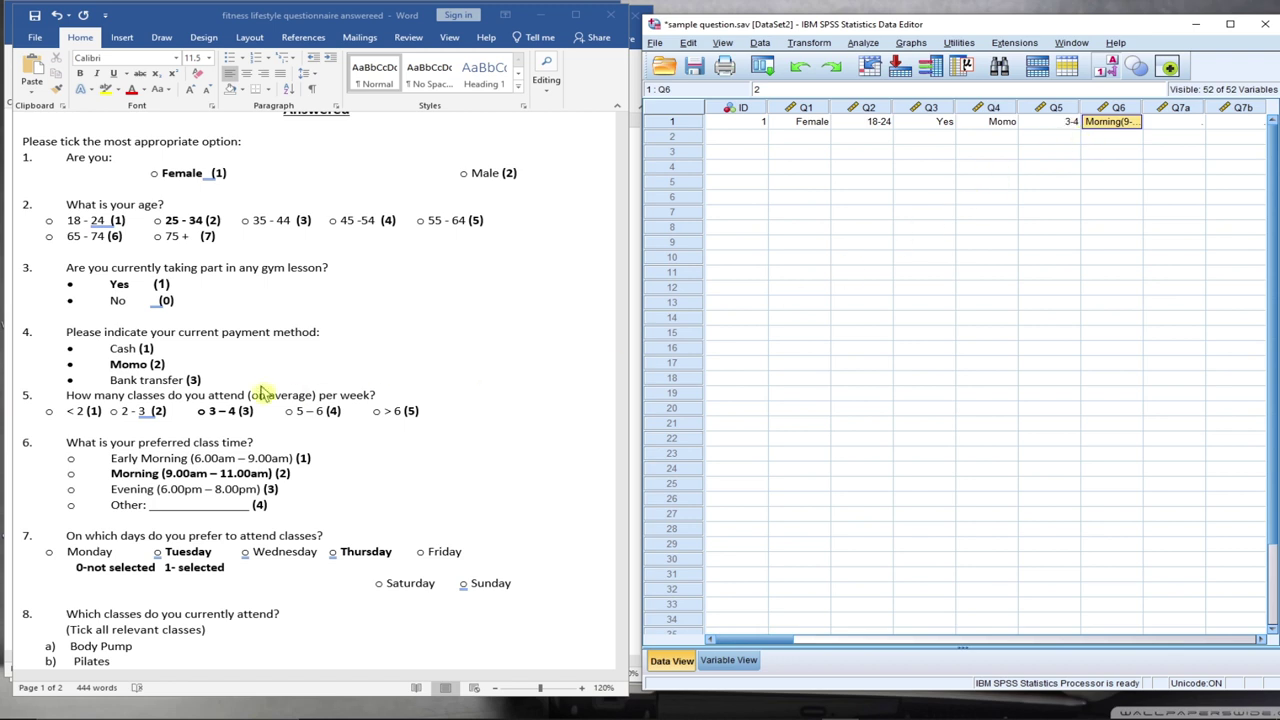
{"action": "double_click", "coordinate": [1125, 123]}
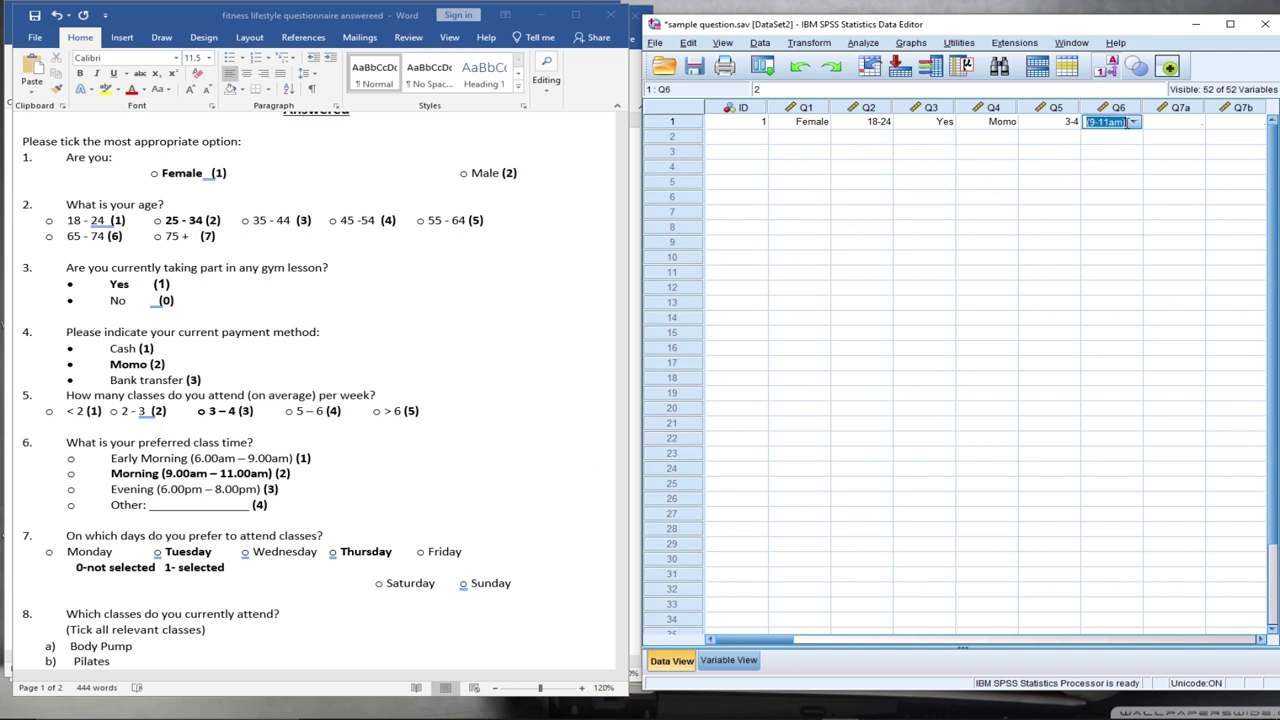
{"action": "left_click", "coordinate": [1050, 152]}
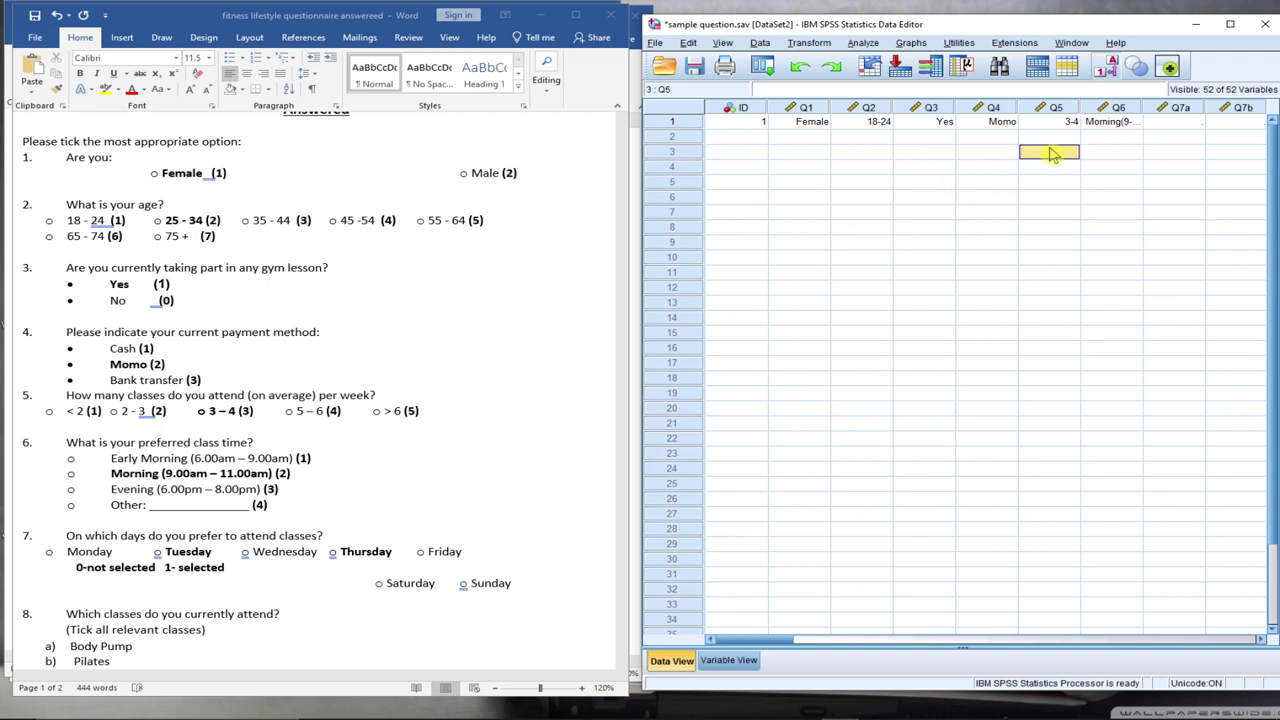
{"action": "left_click", "coordinate": [1106, 66]}
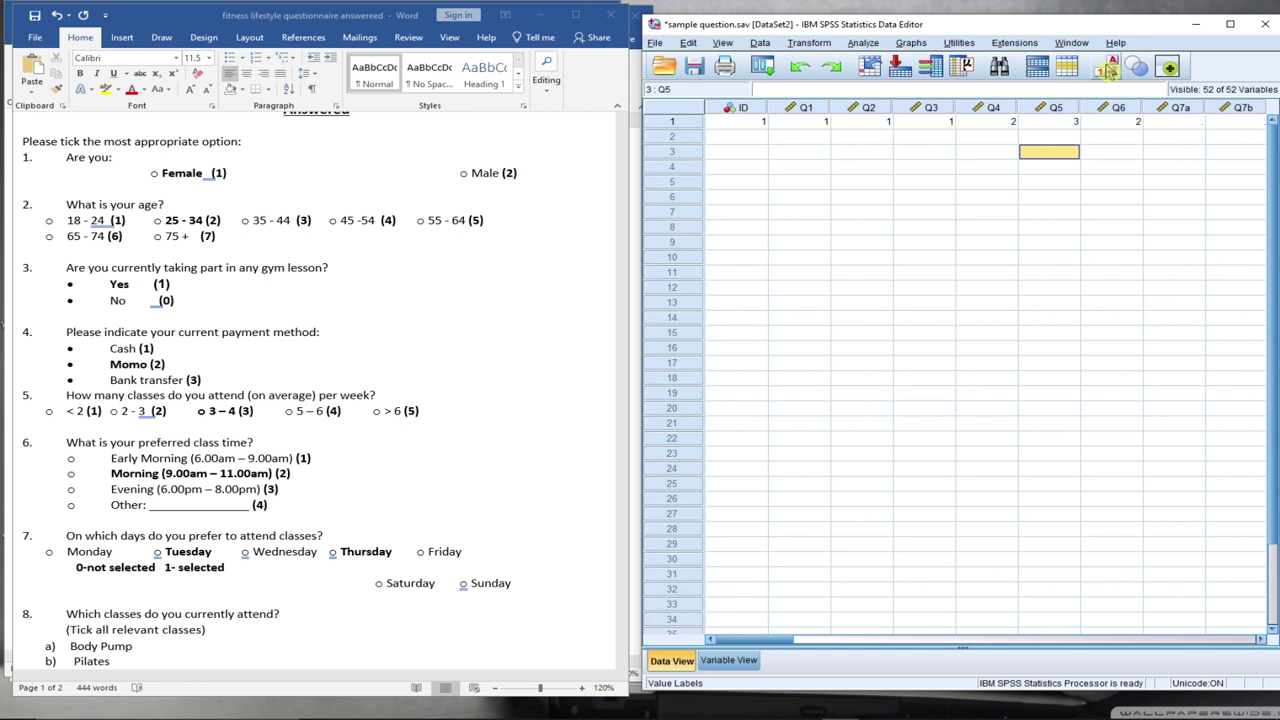
Enter 2 as the ID of the second case
{"action": "left_click", "coordinate": [745, 144]}
{"action": "type", "text": "2"}
{"action": "left_click", "coordinate": [795, 142]}
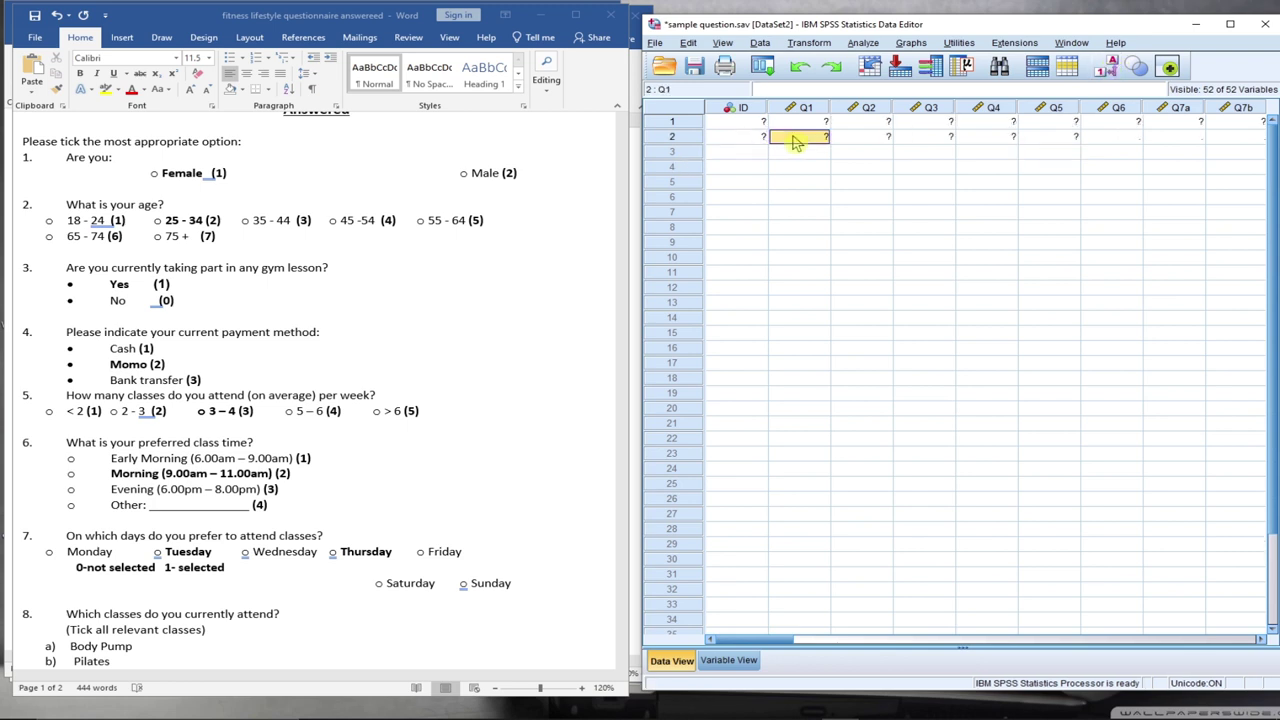
Enter 1 for Q7a and 0 for Q7b in the first case
{"action": "left_click", "coordinate": [1152, 126]}
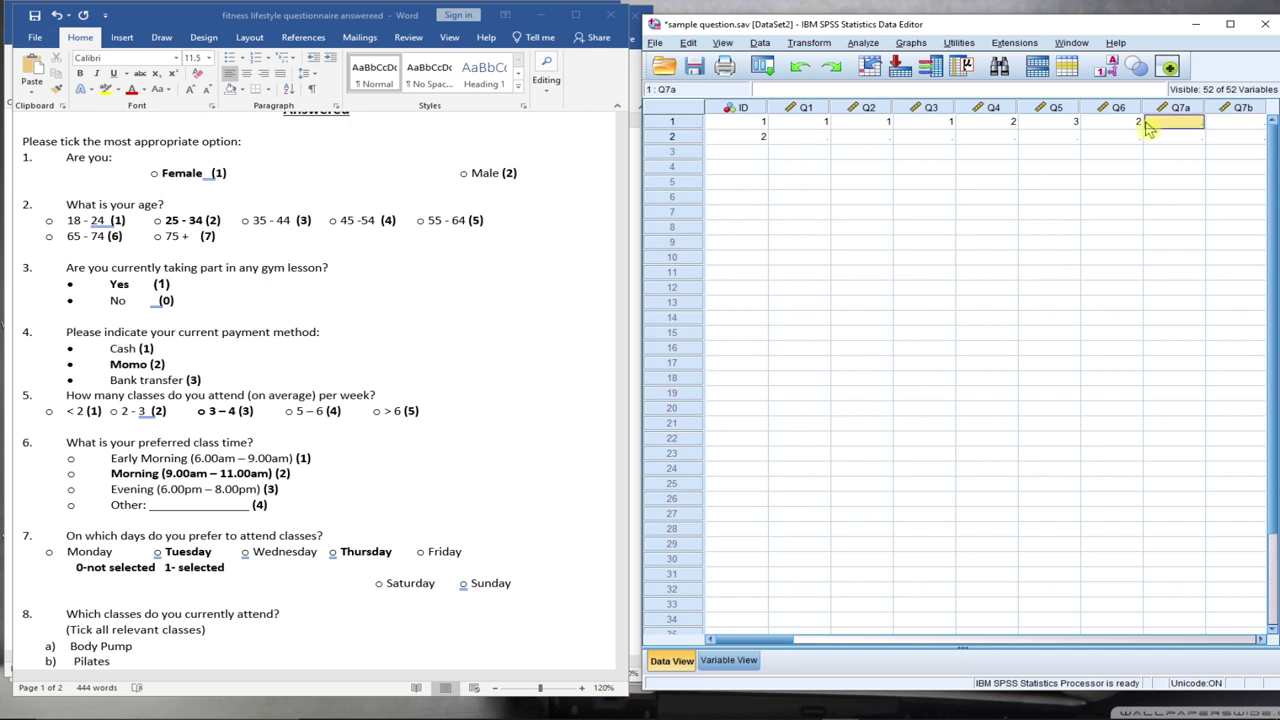
{"action": "left_click", "coordinate": [810, 643]}
{"action": "left_click_drag", "start_coordinate": [822, 648], "coordinate": [712, 646]}
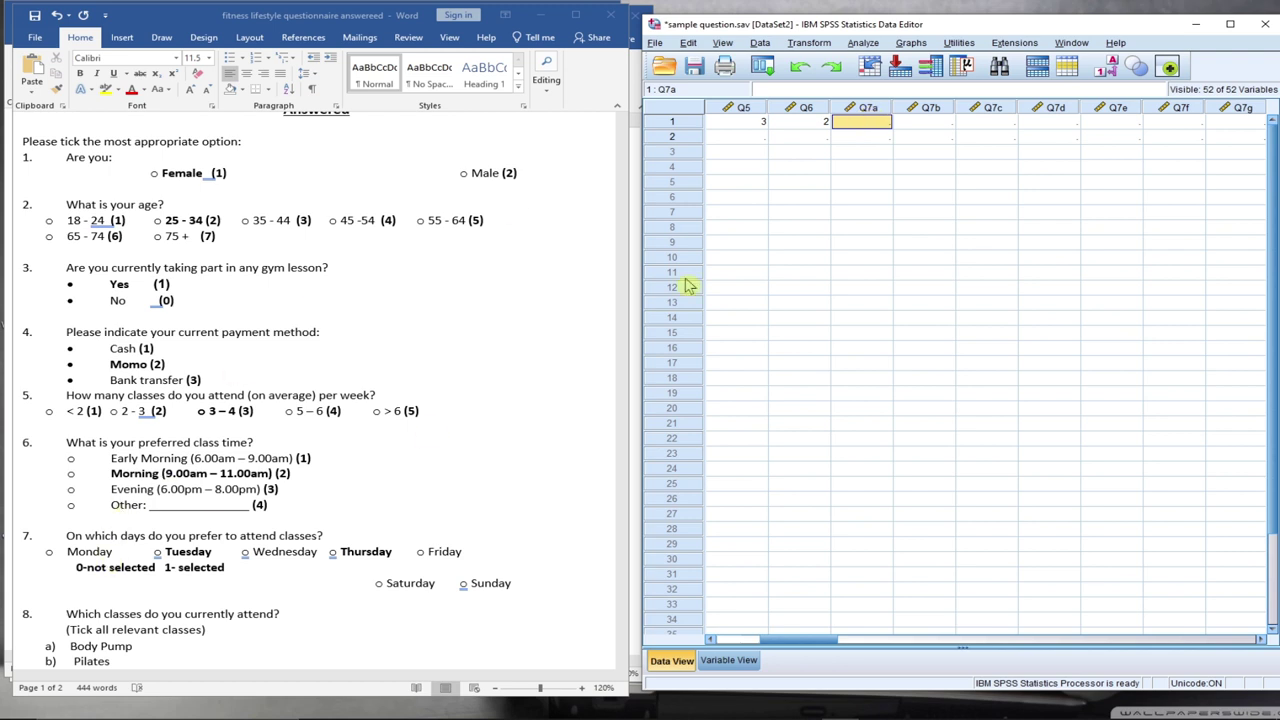
{"action": "double_click", "coordinate": [887, 121]}
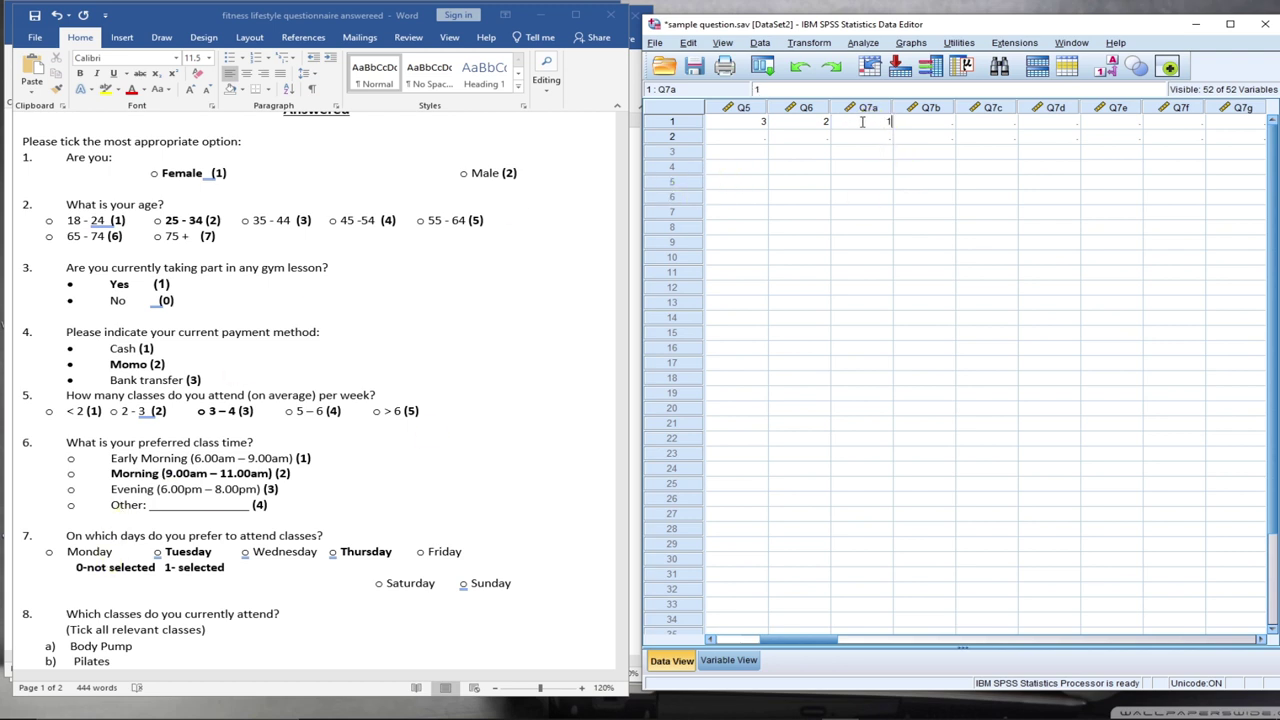
{"action": "left_click", "coordinate": [912, 125]}
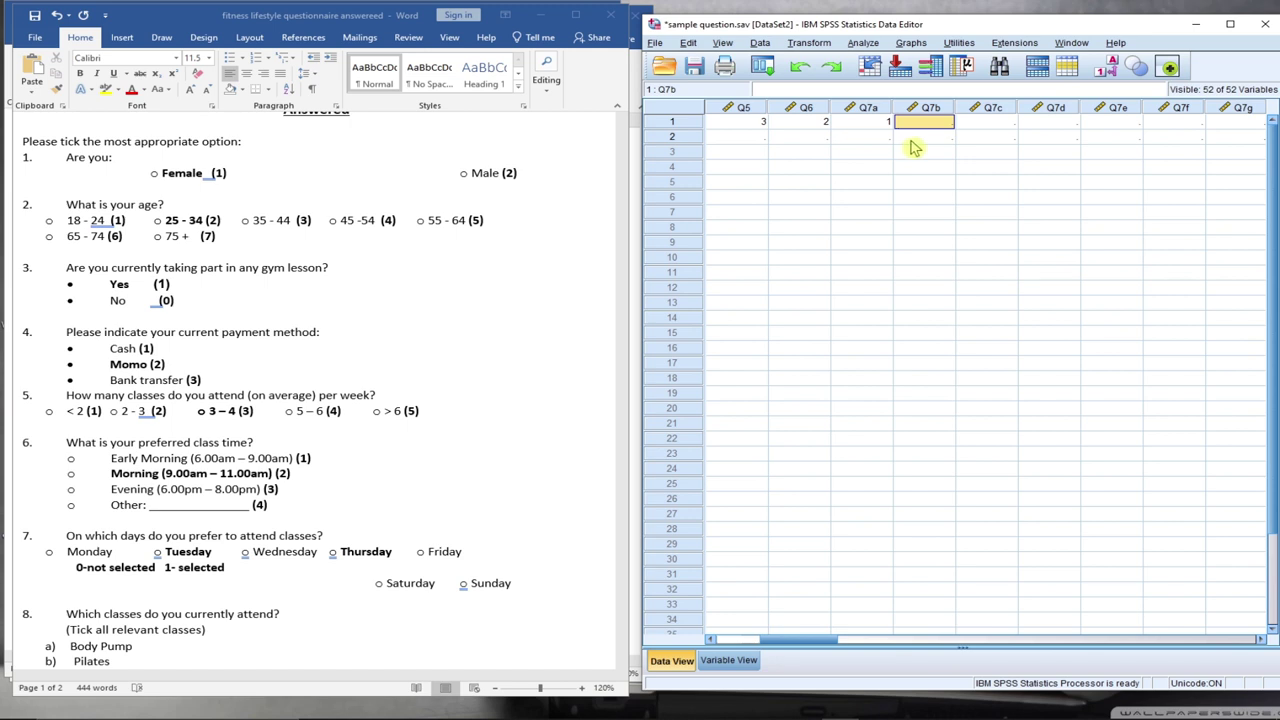
{"action": "type", "text": "0"}
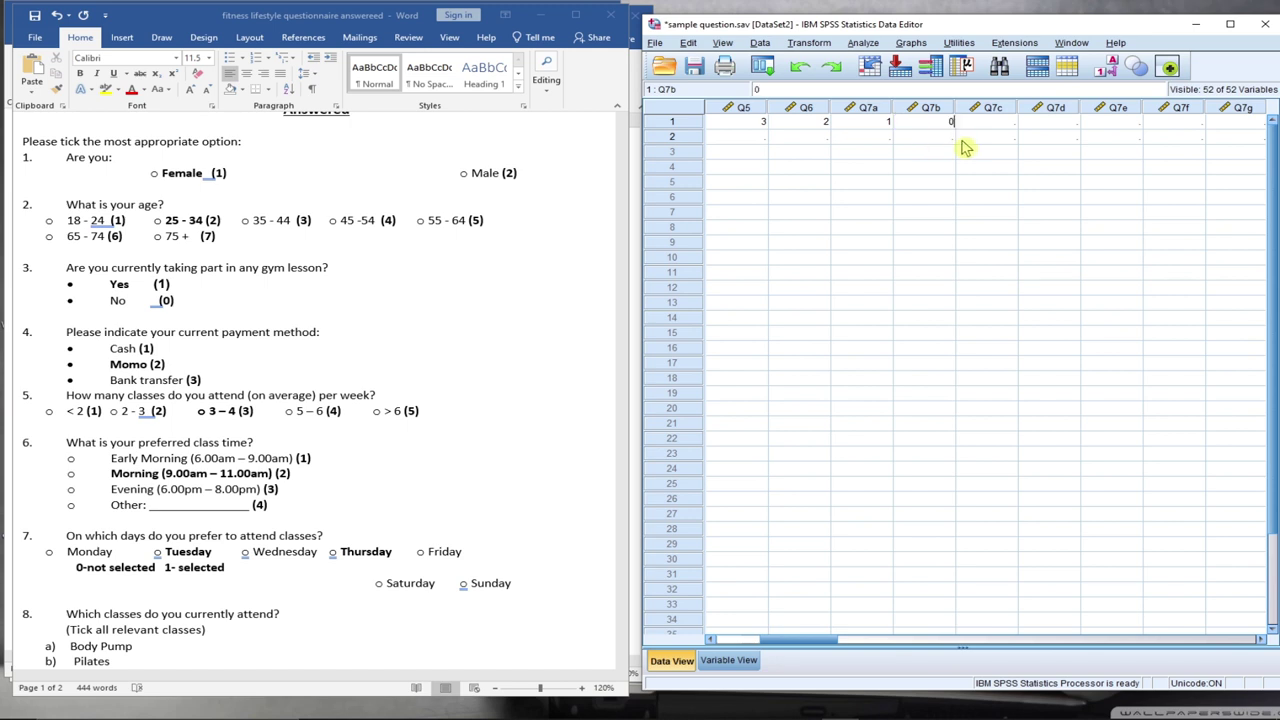
Display value labels in the data grid and set Q7c to Not selected in the first case
{"action": "left_click", "coordinate": [1108, 67]}
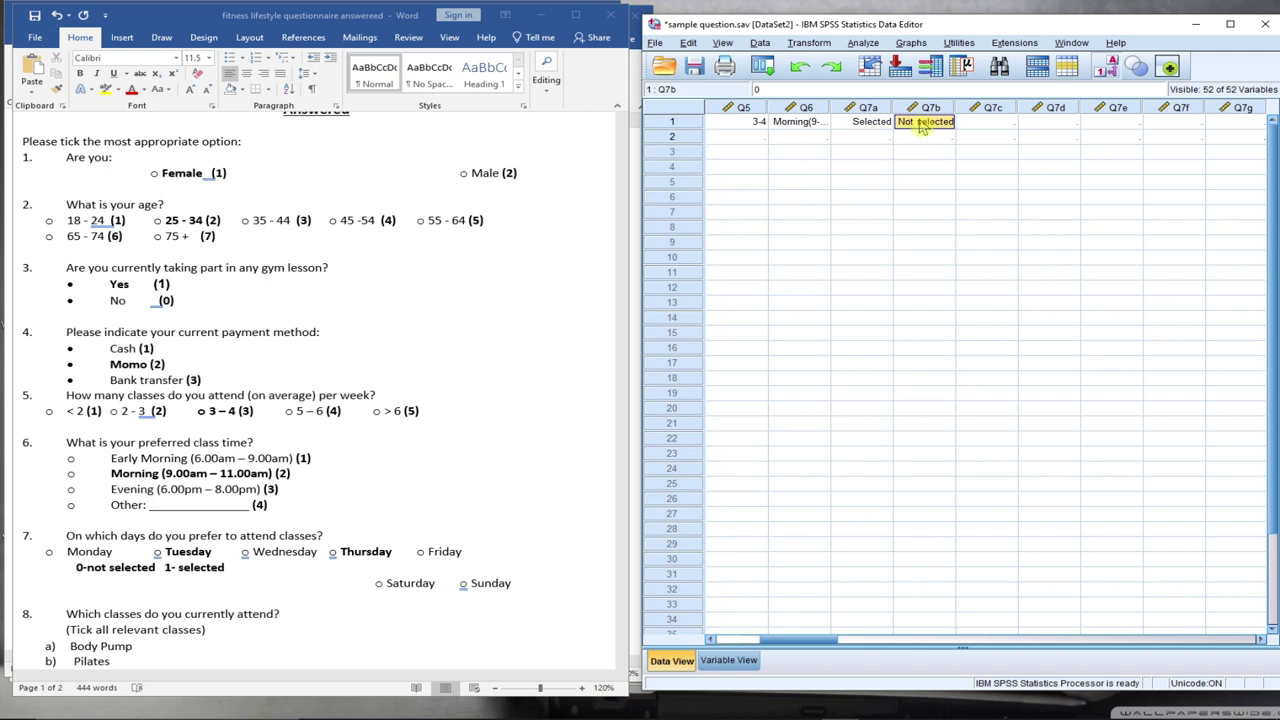
{"action": "left_click", "coordinate": [873, 125]}
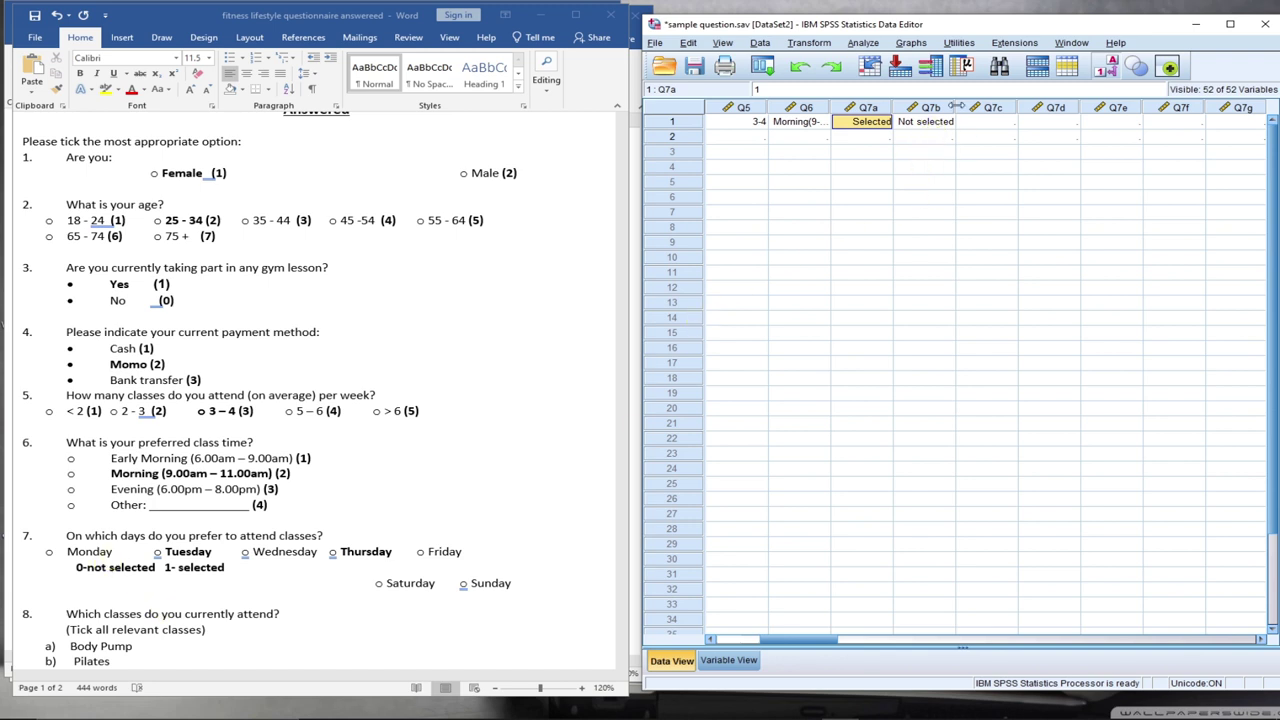
{"action": "left_click", "coordinate": [984, 122]}
{"action": "left_click", "coordinate": [998, 122]}
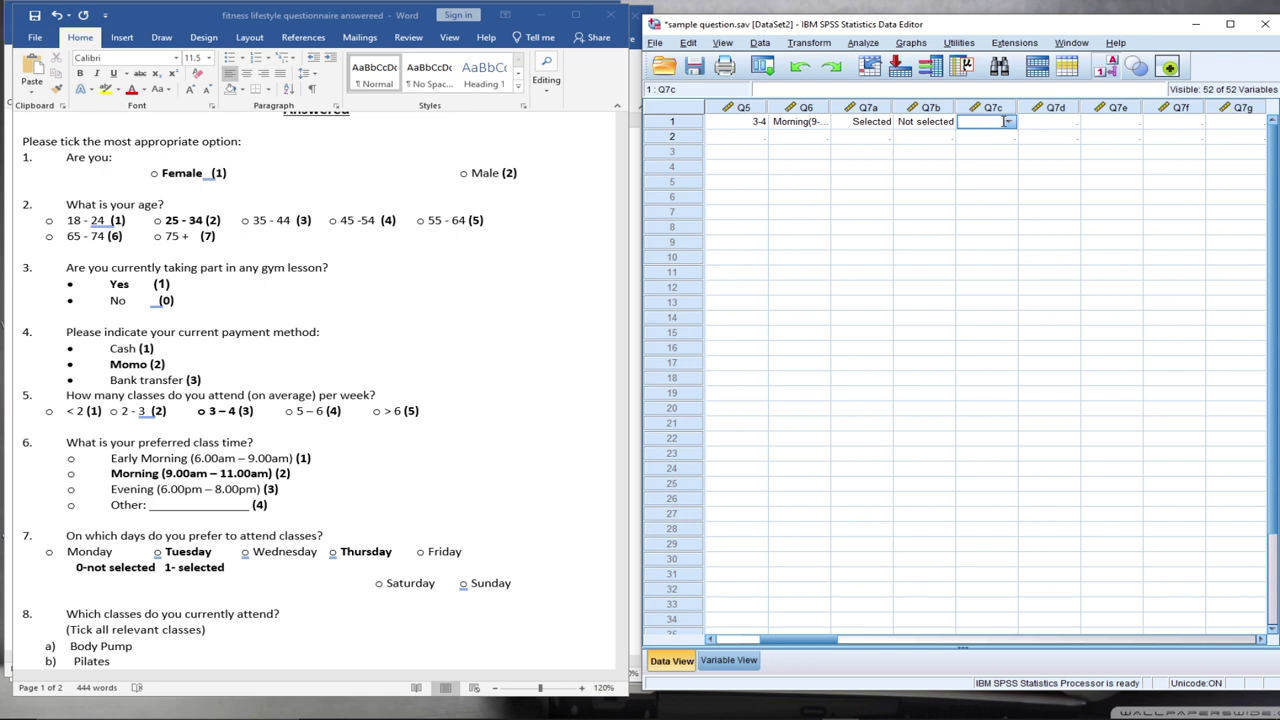
{"action": "left_click", "coordinate": [1008, 122]}
{"action": "left_click", "coordinate": [980, 150]}
Set Q7d to Selected in the first case
{"action": "left_click", "coordinate": [1053, 123]}
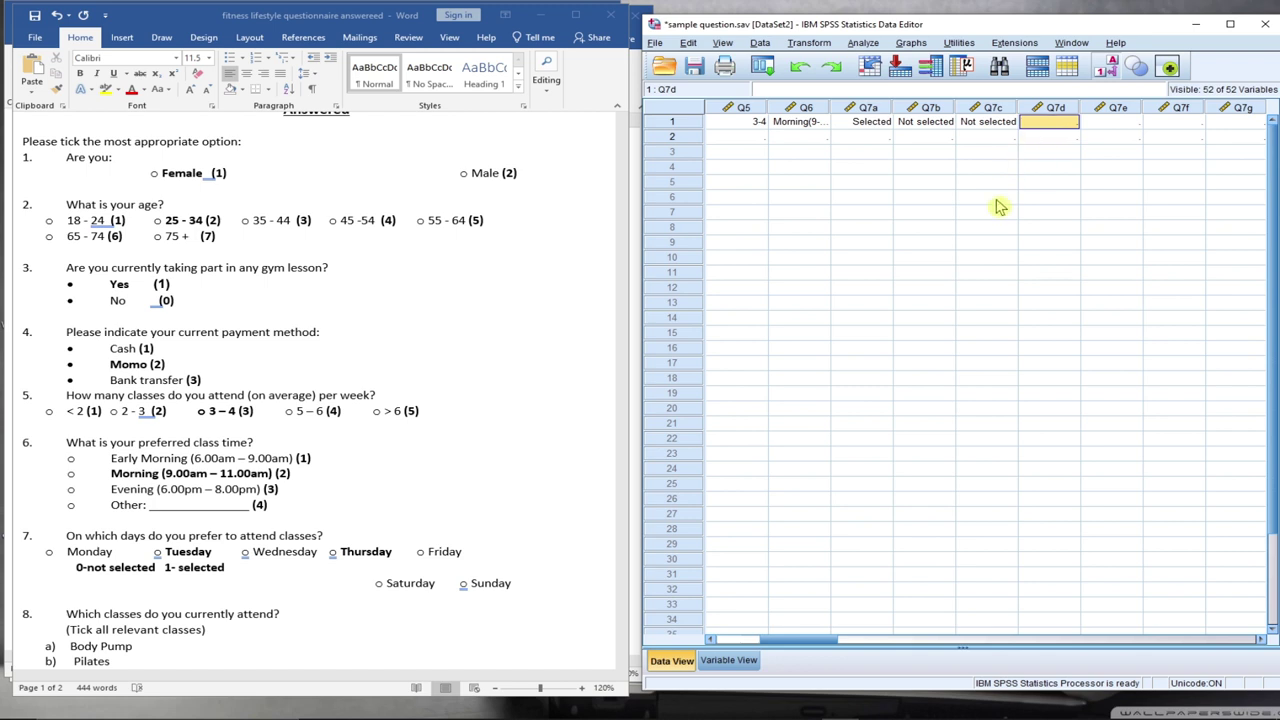
{"action": "left_click", "coordinate": [1050, 121]}
{"action": "left_click", "coordinate": [1072, 121]}
{"action": "left_click", "coordinate": [1045, 150]}
Set Q7e to Not selected in the first case, reviewing its available answer options
{"action": "left_click", "coordinate": [1110, 125]}
{"action": "left_click", "coordinate": [1110, 128]}
{"action": "left_click", "coordinate": [1136, 122]}
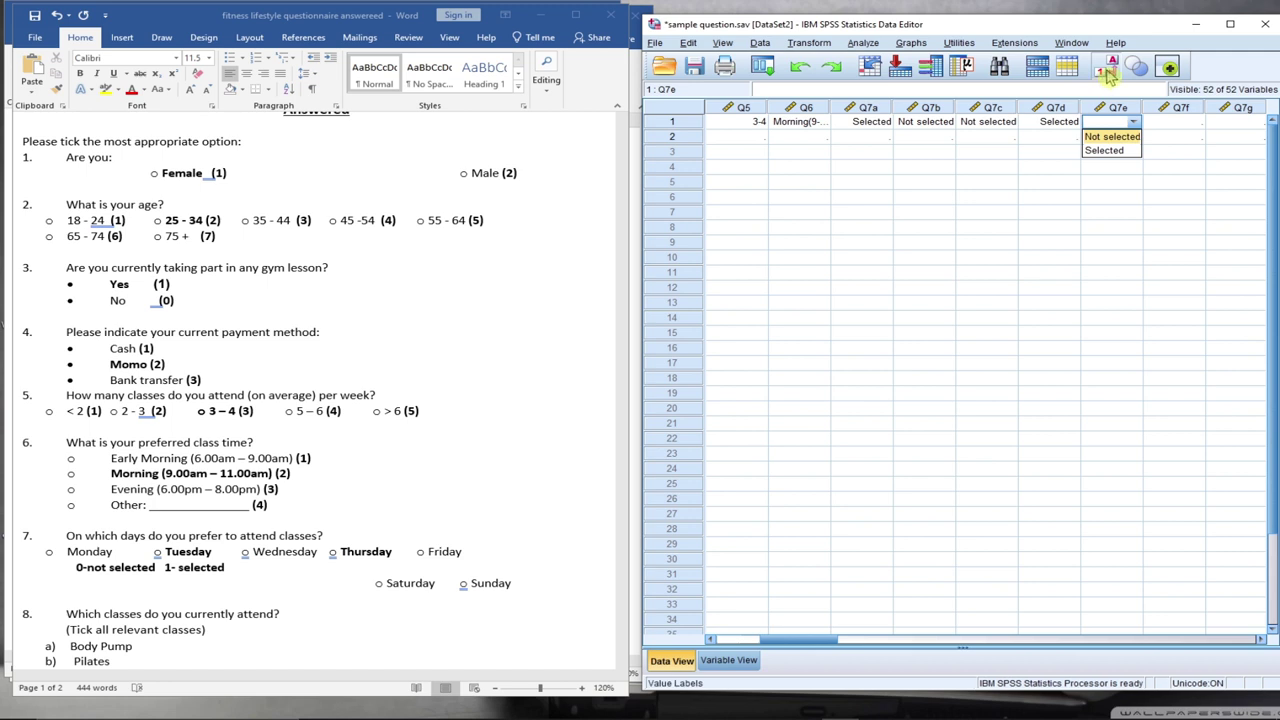
{"action": "left_click", "coordinate": [1110, 150]}
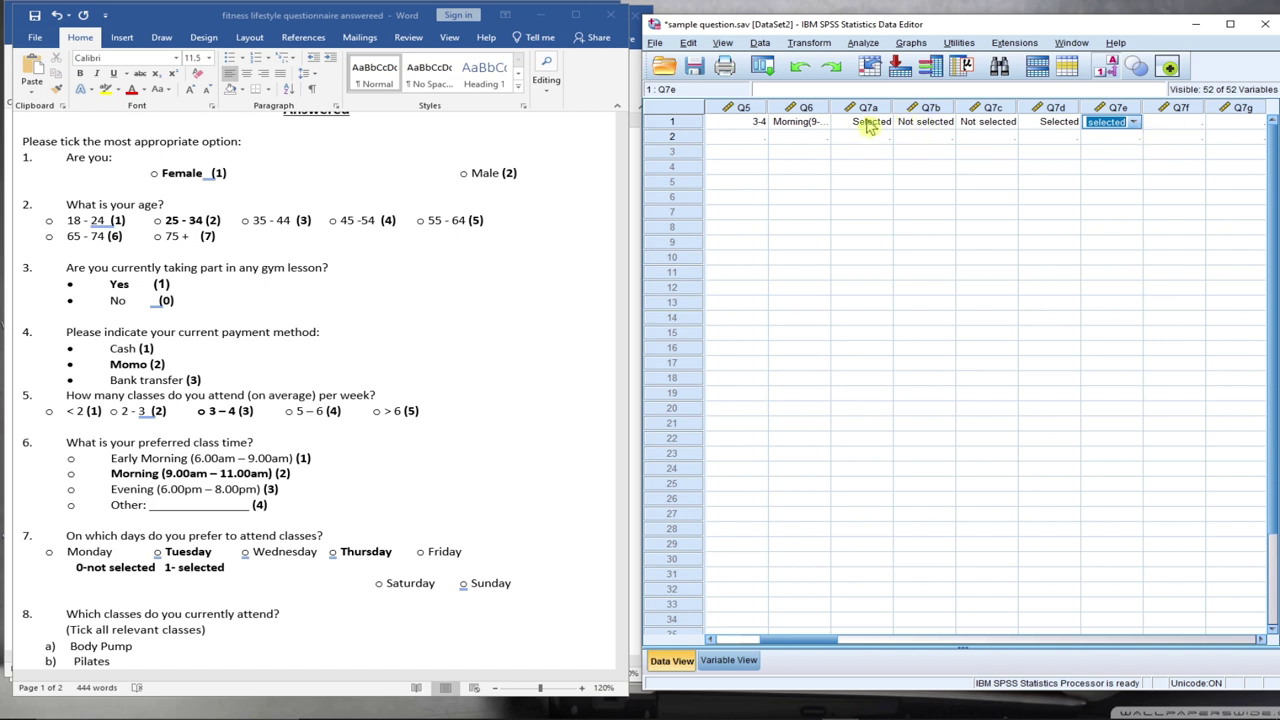
{"action": "left_click", "coordinate": [1133, 122]}
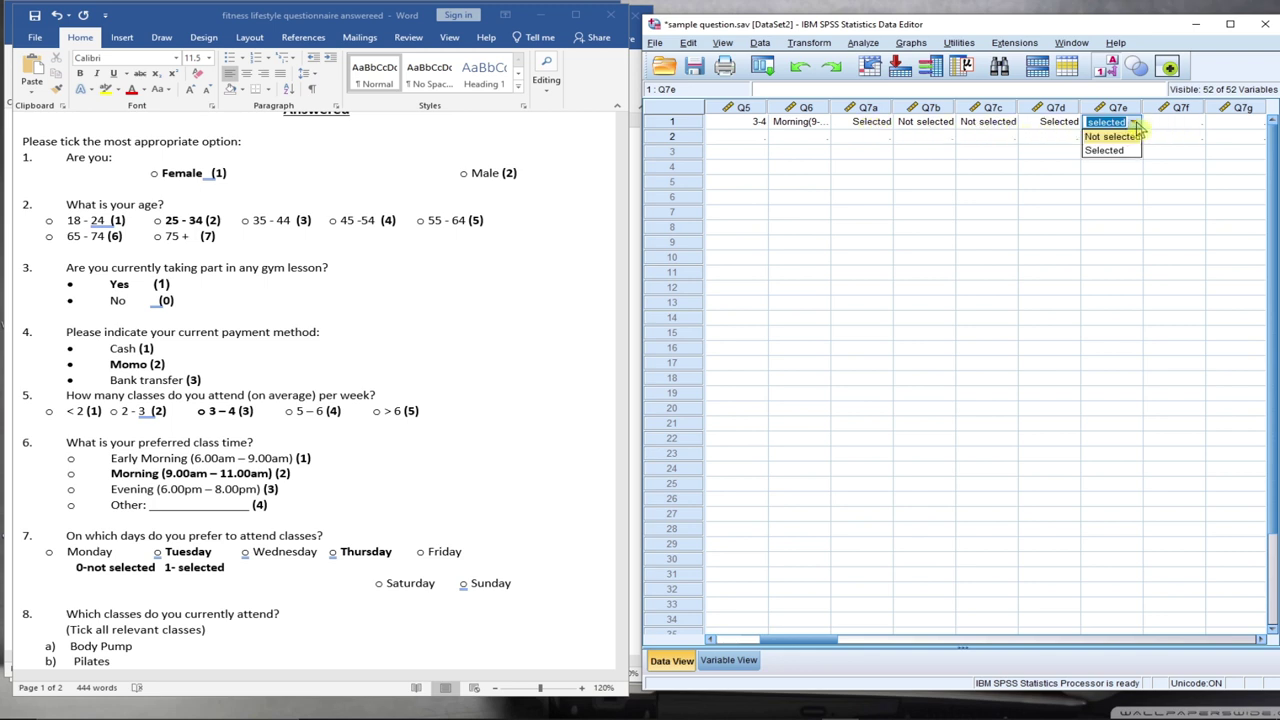
{"action": "left_click", "coordinate": [1062, 122]}
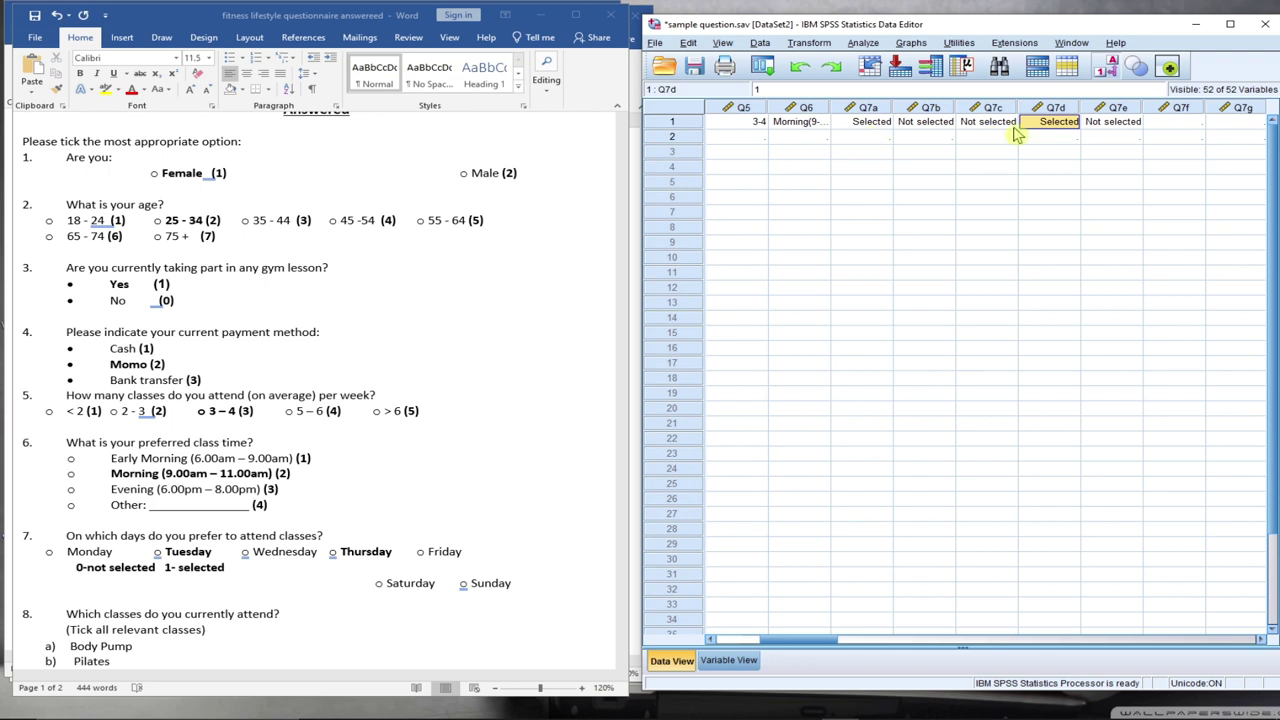
{"action": "left_click", "coordinate": [1102, 122]}
{"action": "left_click", "coordinate": [1125, 122]}
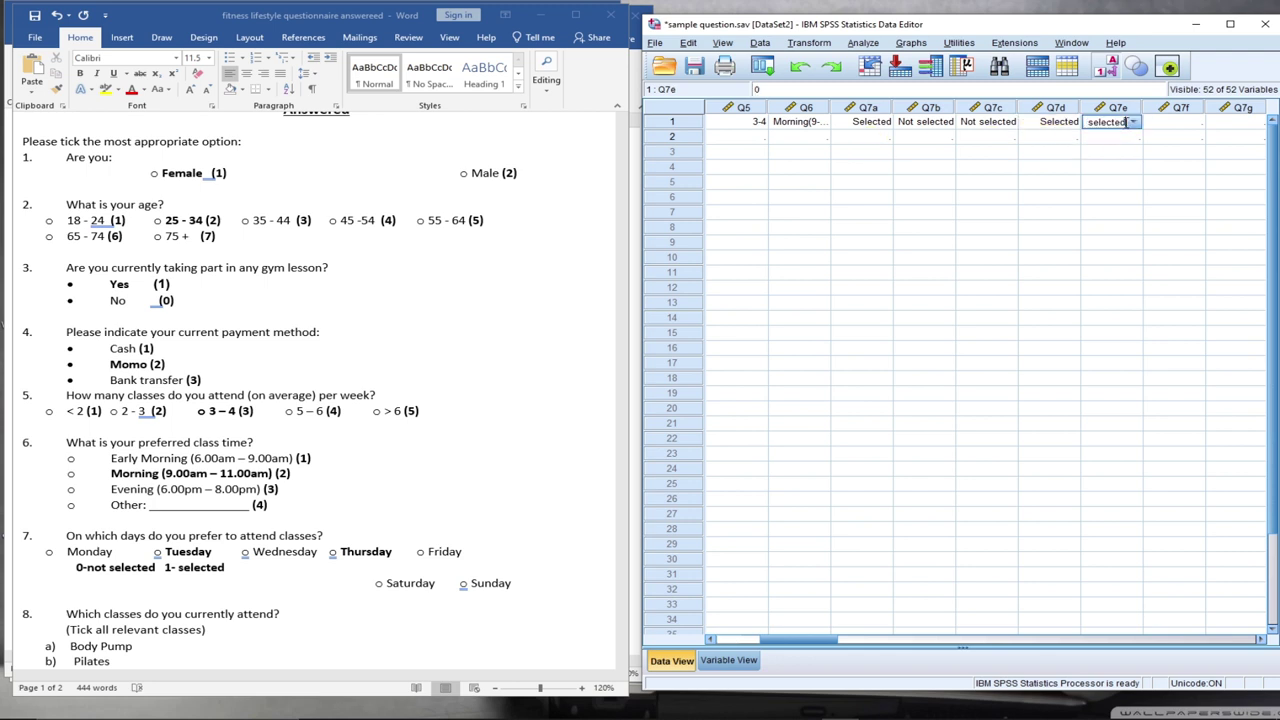
{"action": "left_click", "coordinate": [1133, 122]}
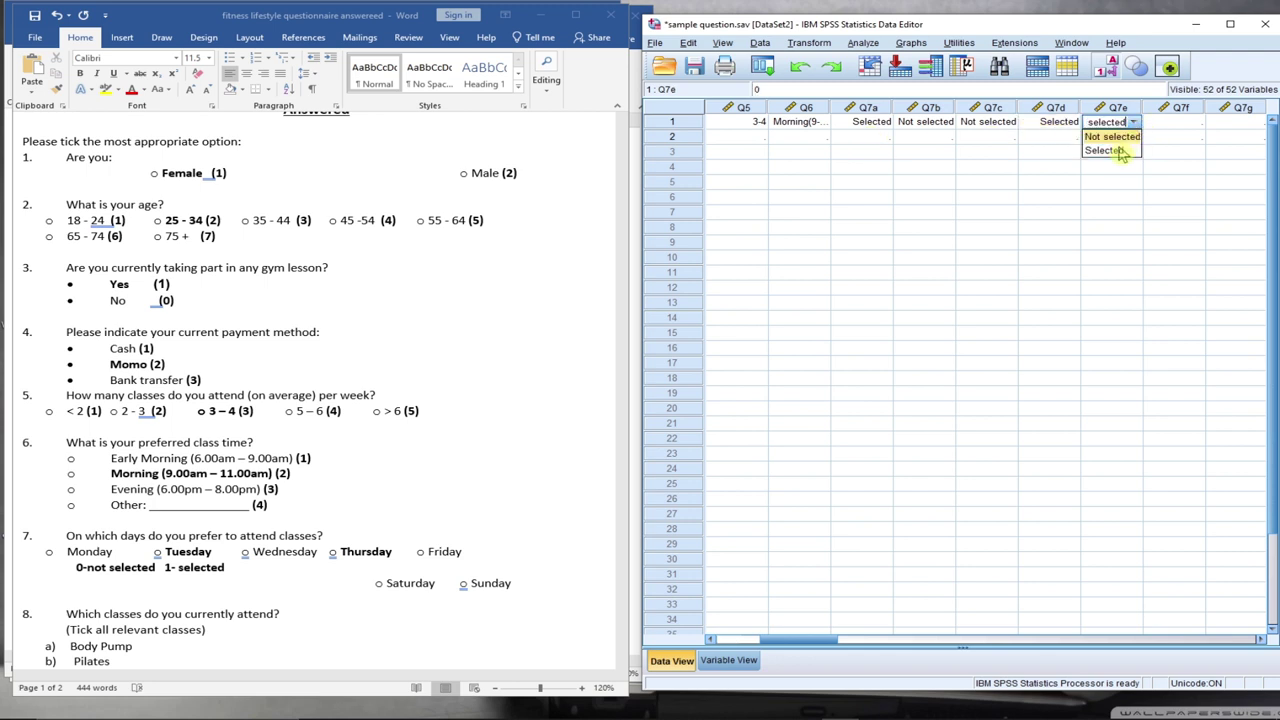
{"action": "left_click", "coordinate": [1118, 149]}
Set Q7f and Q7g to Not selected in the first case
{"action": "double_click", "coordinate": [1180, 108]}
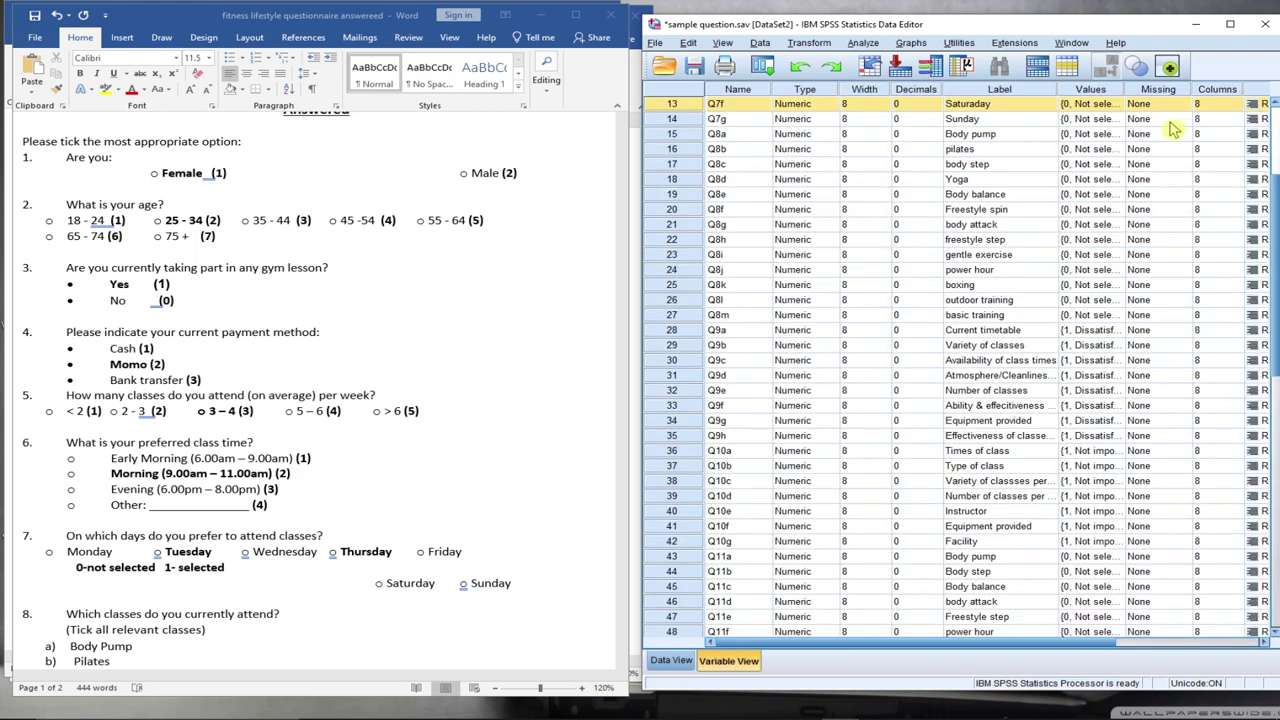
{"action": "left_click", "coordinate": [671, 661]}
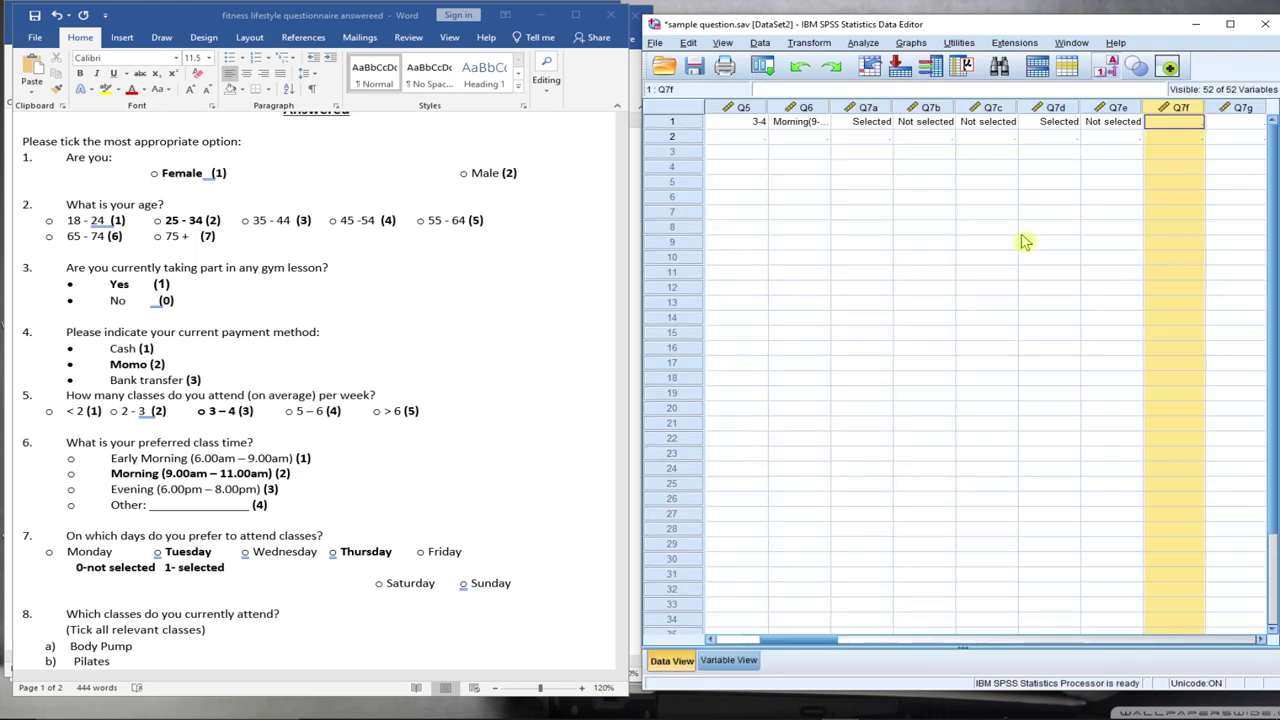
{"action": "left_click", "coordinate": [1188, 122]}
{"action": "left_click", "coordinate": [1194, 122]}
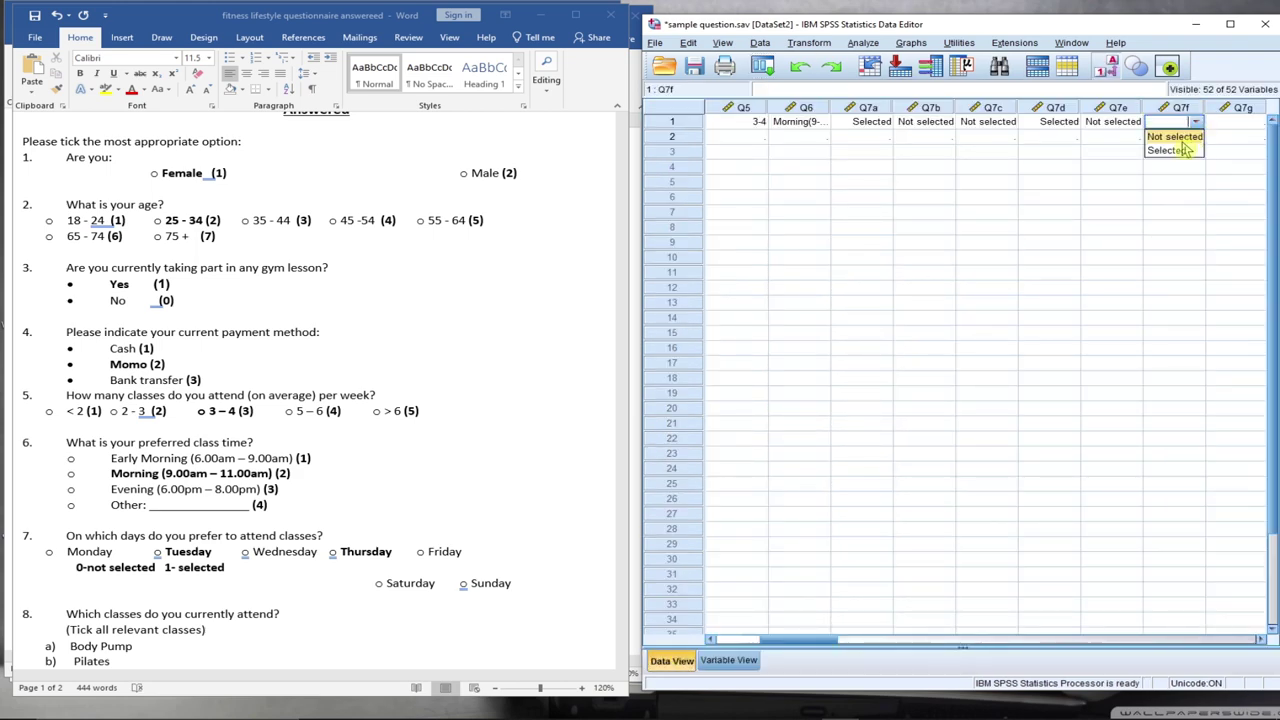
{"action": "left_click", "coordinate": [1180, 149]}
{"action": "left_click", "coordinate": [1241, 108]}
{"action": "left_click", "coordinate": [1235, 122]}
{"action": "left_click", "coordinate": [1256, 122]}
{"action": "left_click", "coordinate": [1228, 149]}
Bring up question 8 in the questionnaire and set Q8a to Selected in the first case
{"action": "left_click_drag", "start_coordinate": [823, 646], "coordinate": [857, 649]}
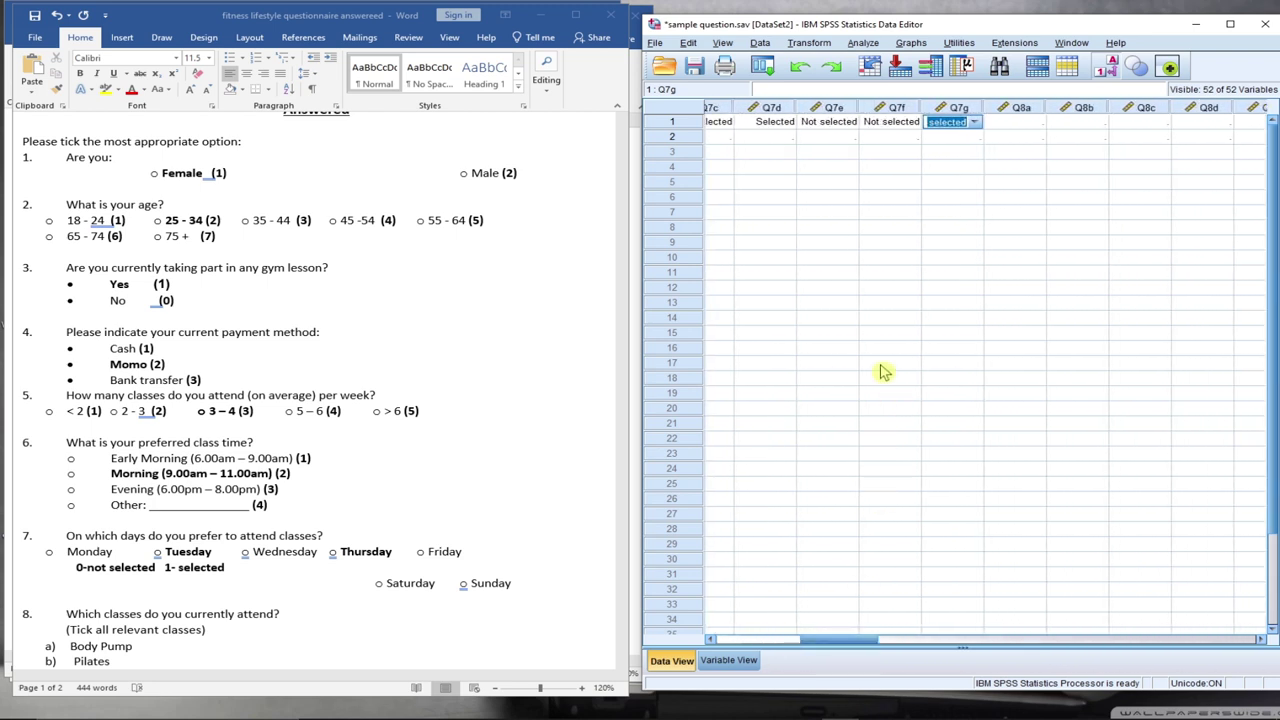
{"action": "scroll", "coordinate": [428, 531], "scroll_direction": "down", "scroll_amount": 5}
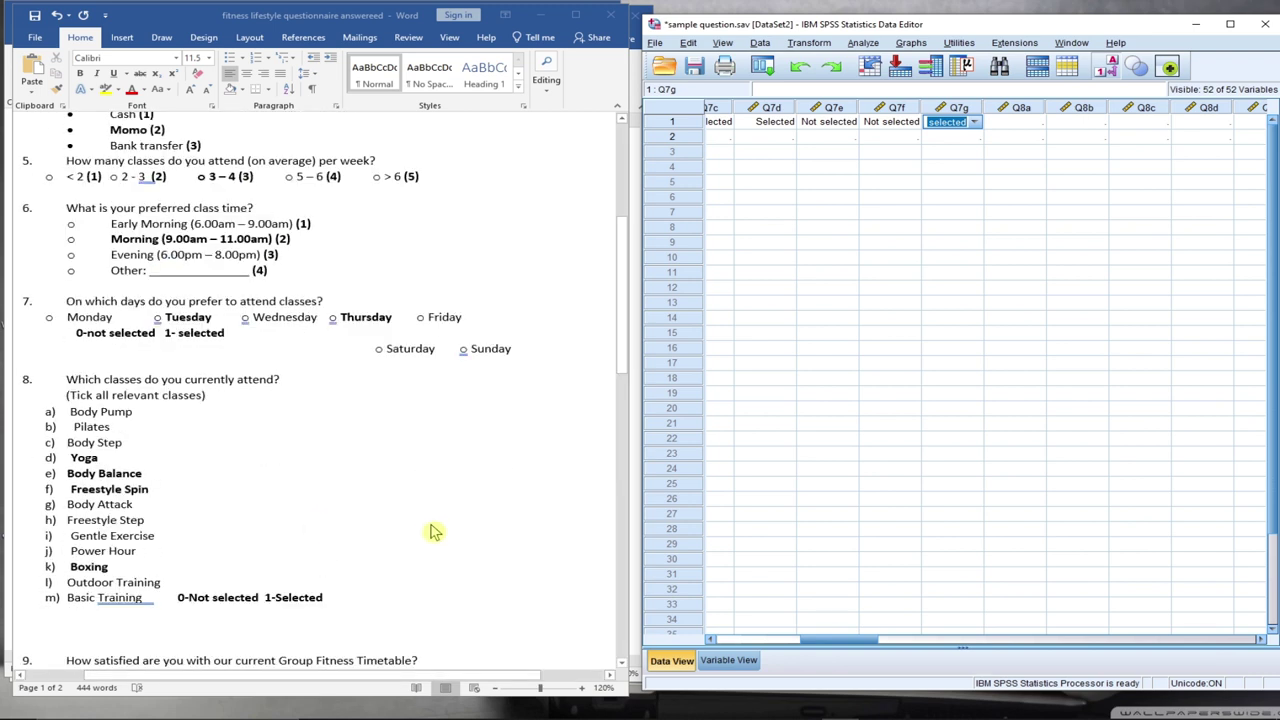
{"action": "left_click", "coordinate": [1004, 135]}
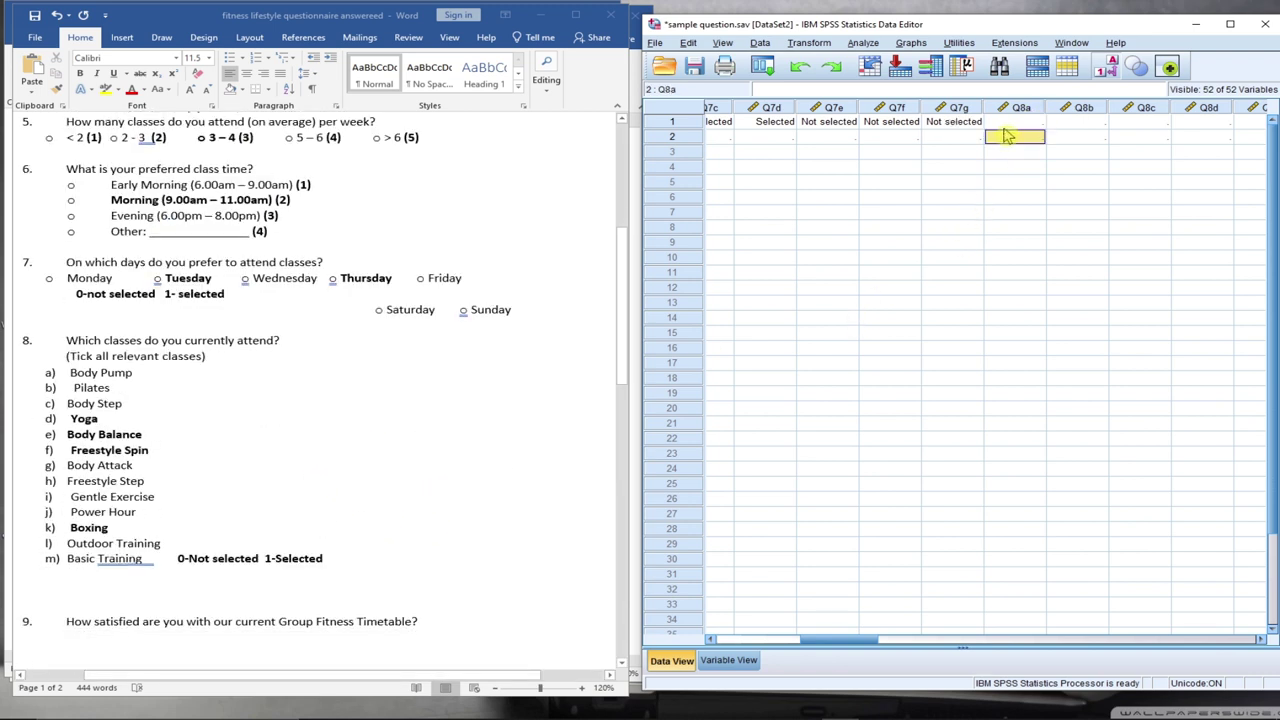
{"action": "left_click", "coordinate": [1013, 121]}
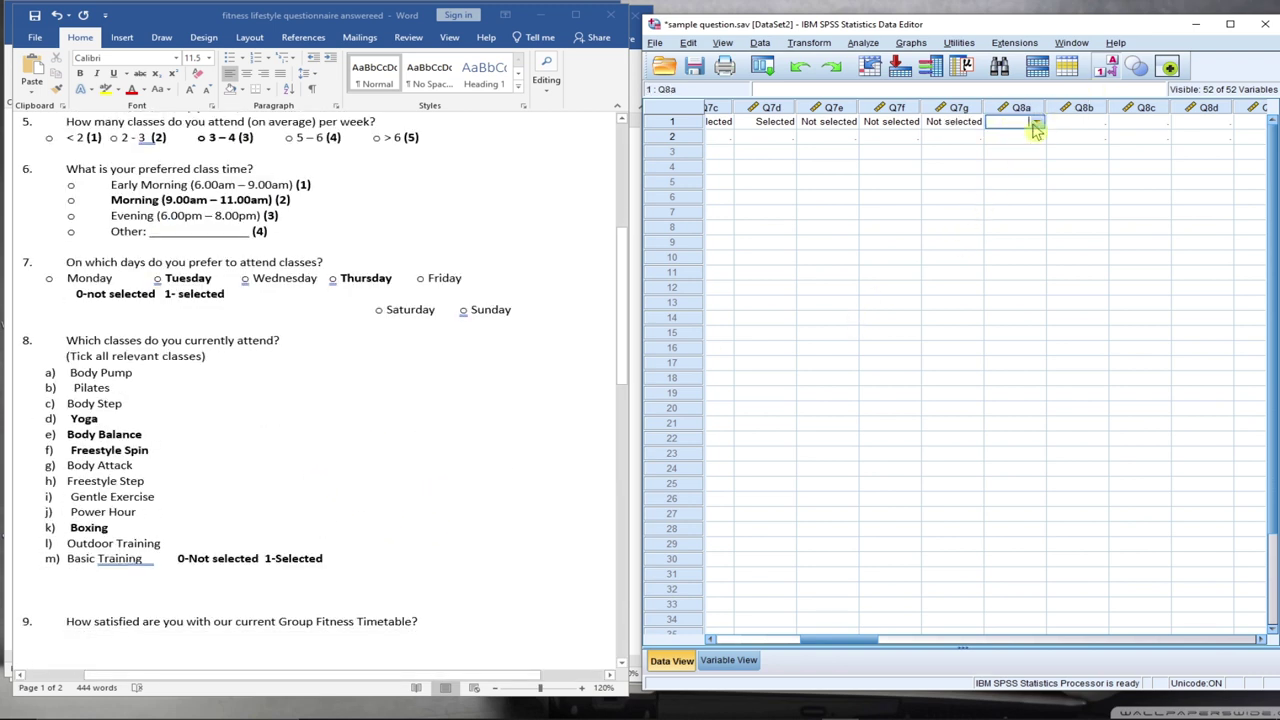
{"action": "left_click", "coordinate": [1036, 124]}
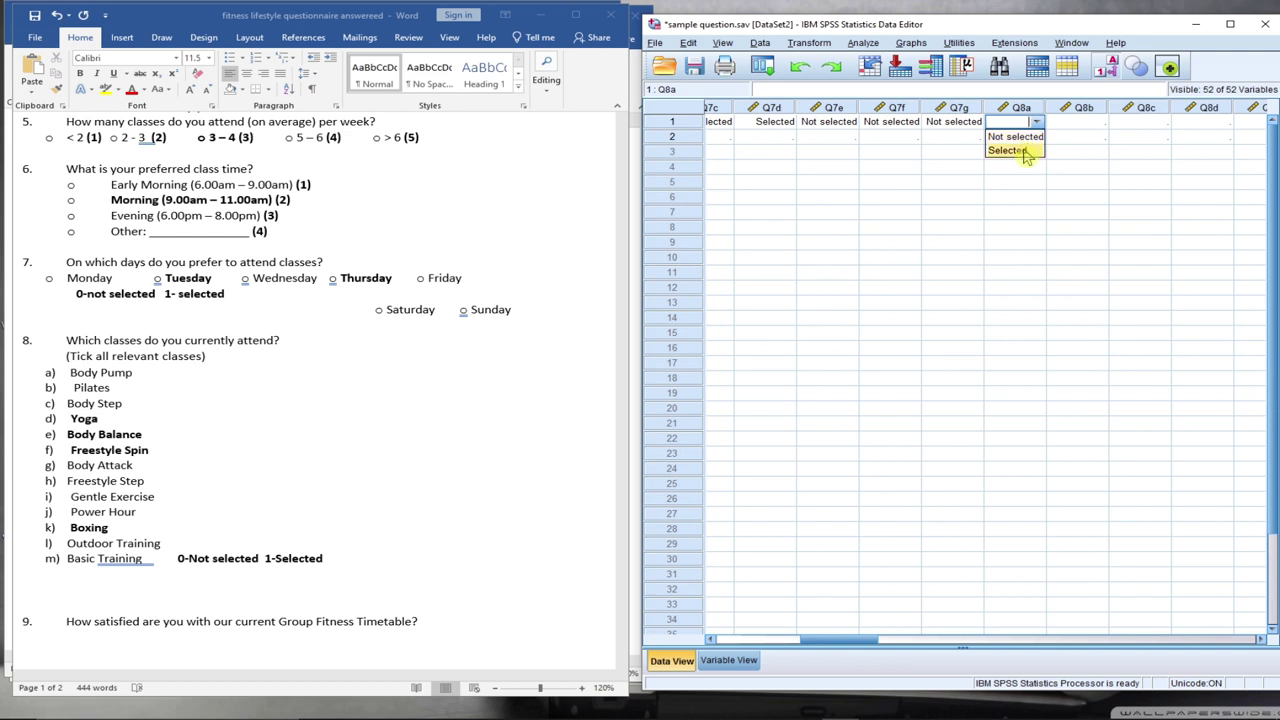
{"action": "left_click", "coordinate": [1025, 152]}
Set Q8b to Not selected and Q8c to Selected in the first case
{"action": "left_click", "coordinate": [1068, 122]}
{"action": "left_click", "coordinate": [1100, 124]}
{"action": "left_click", "coordinate": [1090, 137]}
{"action": "left_click", "coordinate": [1150, 125]}
{"action": "left_click", "coordinate": [1158, 125]}
{"action": "left_click", "coordinate": [1150, 150]}
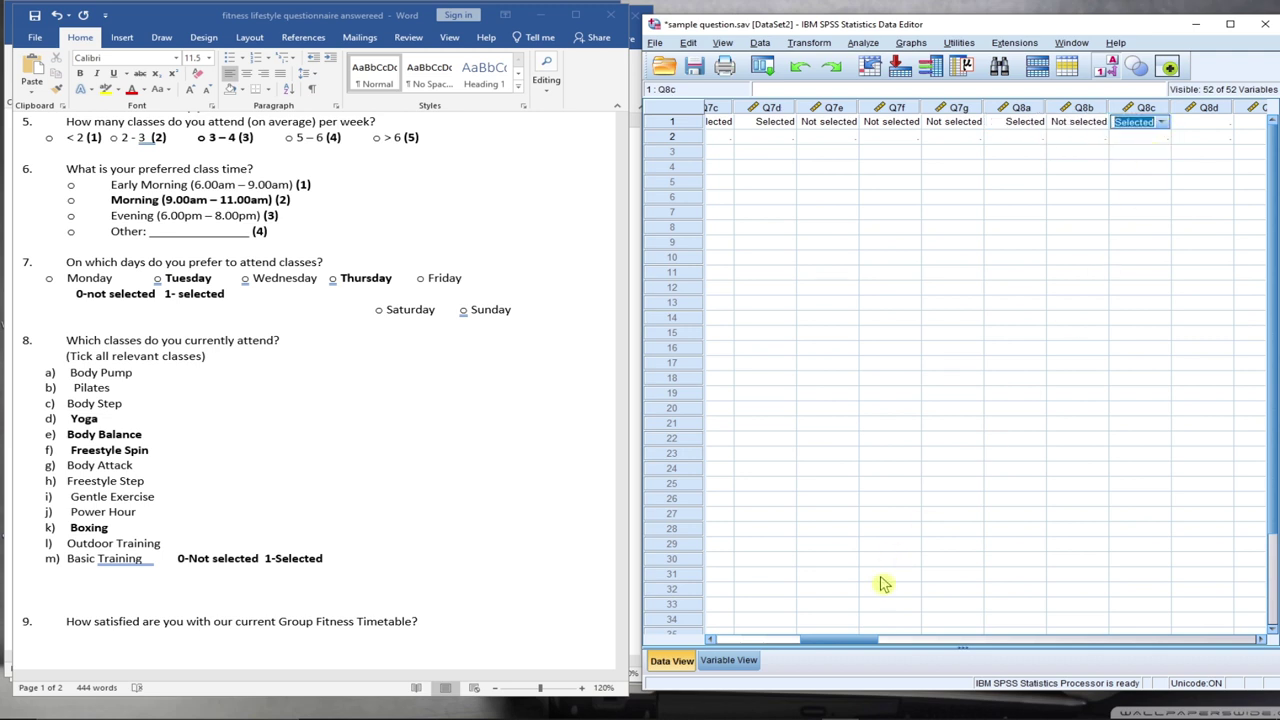
Set Q8d to Not selected and Q8e to Selected in the first case
{"action": "left_click", "coordinate": [1261, 639]}
{"action": "left_click", "coordinate": [1261, 639]}
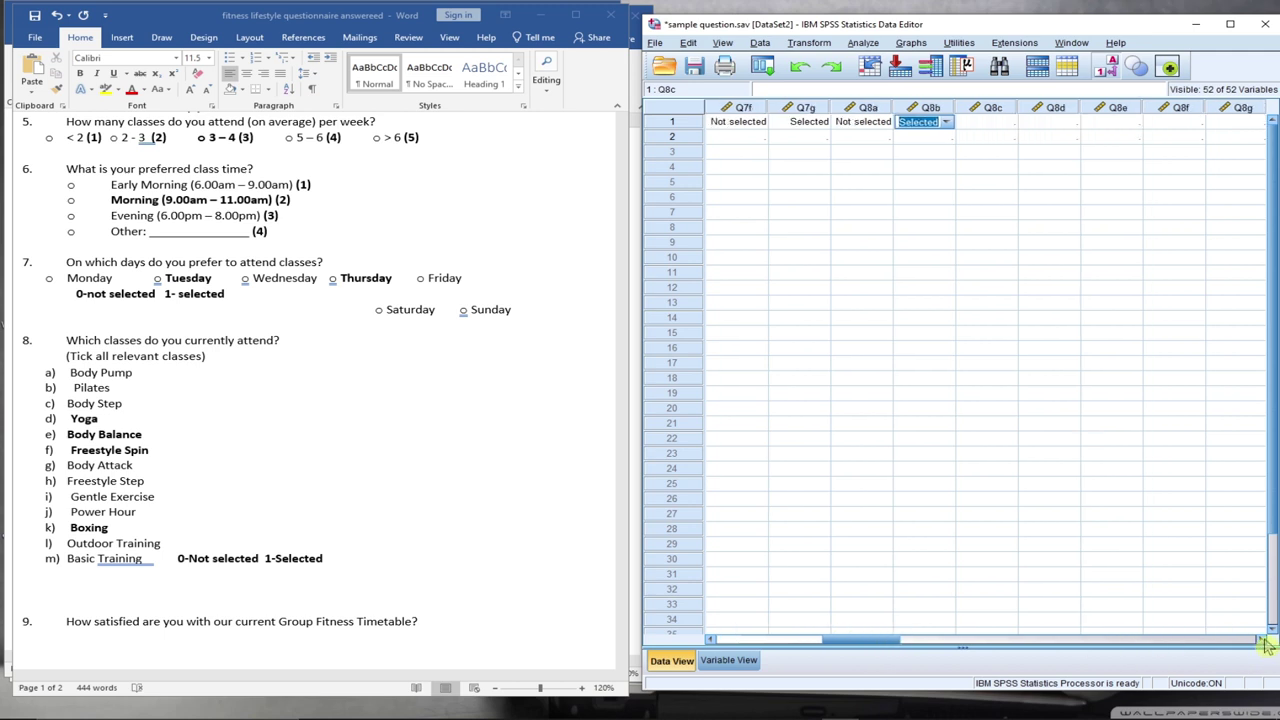
{"action": "left_click", "coordinate": [1261, 639]}
{"action": "left_click", "coordinate": [938, 124]}
{"action": "left_click", "coordinate": [945, 124]}
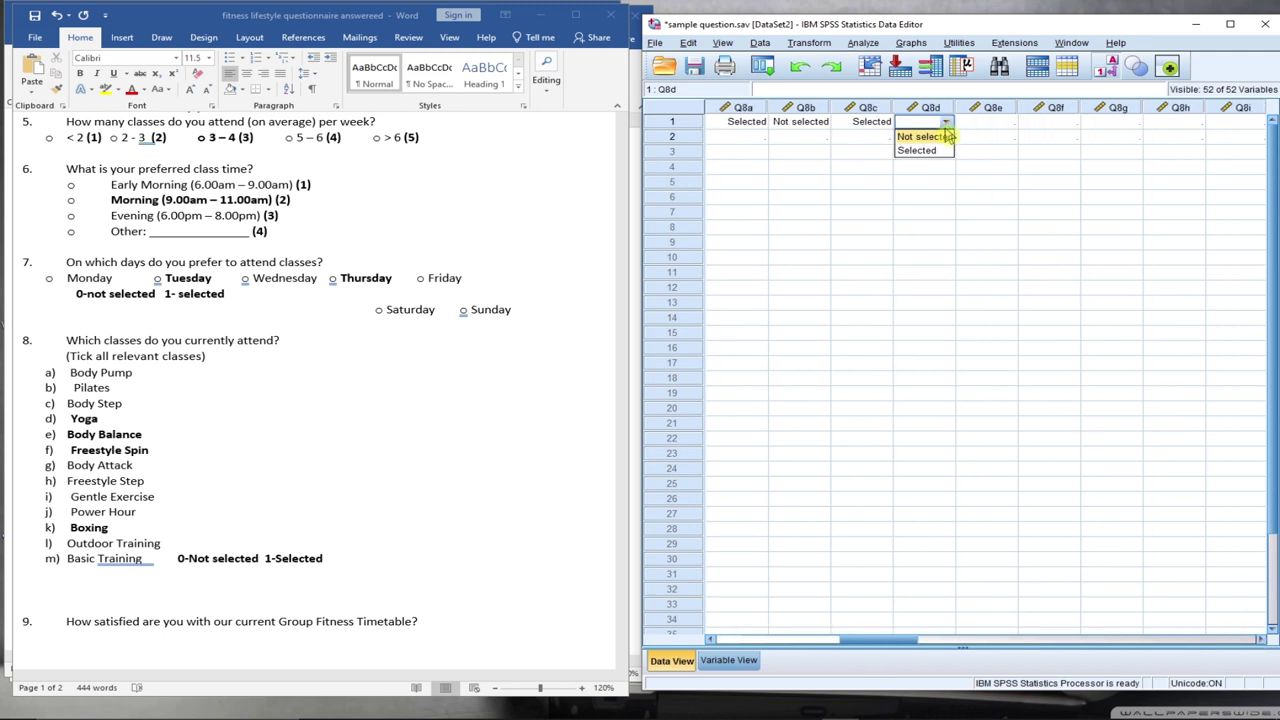
{"action": "left_click", "coordinate": [925, 151]}
{"action": "left_click", "coordinate": [986, 120]}
{"action": "left_click", "coordinate": [1008, 124]}
{"action": "left_click", "coordinate": [1005, 150]}
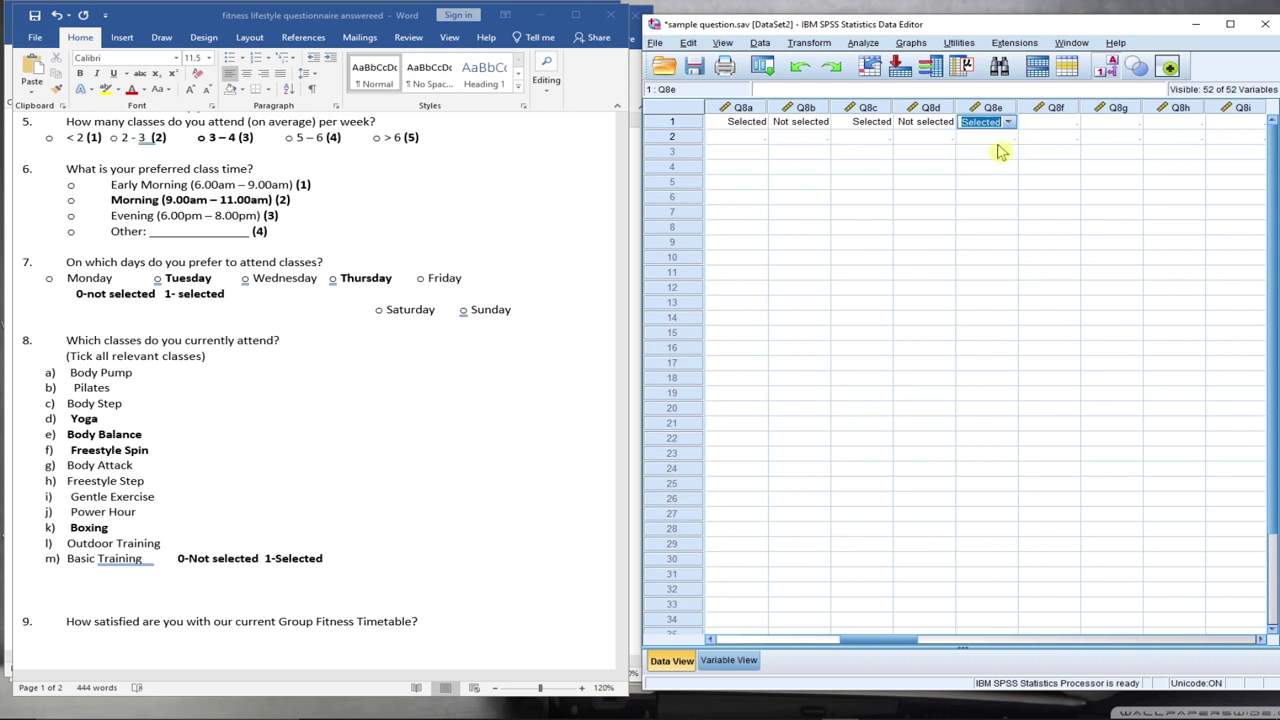
Set Q8f to Not selected and Q8g to Selected in the first case
{"action": "left_click", "coordinate": [1046, 127]}
{"action": "left_click", "coordinate": [1070, 124]}
{"action": "left_click", "coordinate": [1050, 150]}
{"action": "left_click", "coordinate": [1070, 124]}
{"action": "left_click", "coordinate": [1045, 137]}
{"action": "left_click", "coordinate": [1114, 121]}
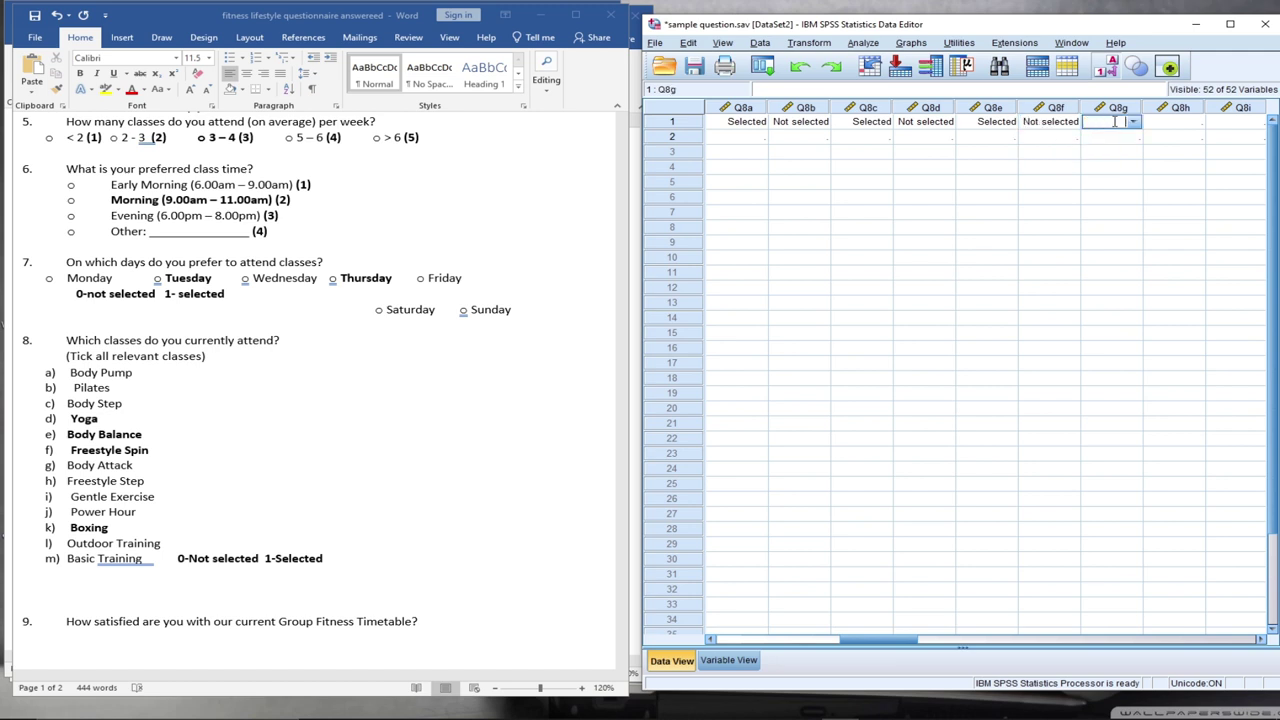
{"action": "left_click", "coordinate": [1133, 121]}
{"action": "left_click", "coordinate": [1105, 150]}
{"action": "left_click", "coordinate": [1175, 127]}
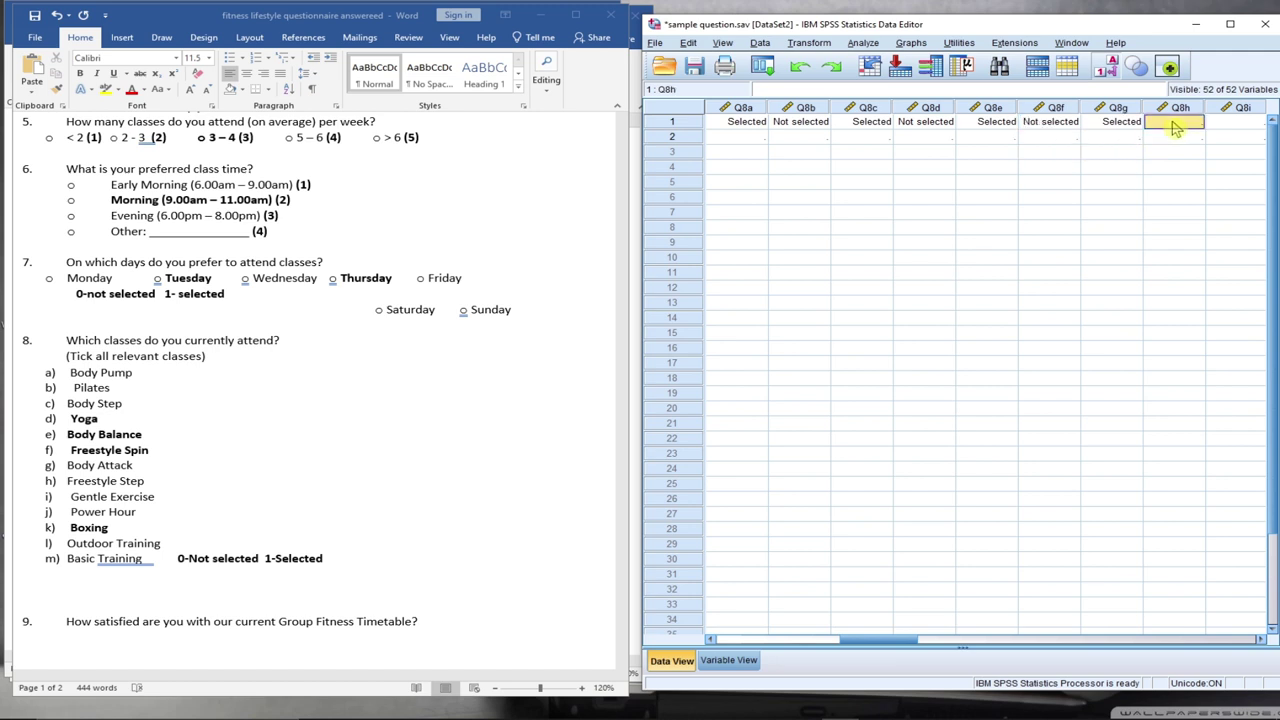
Set Q8h and Q8i to Not selected in the first case
{"action": "left_click", "coordinate": [1195, 121]}
{"action": "left_click", "coordinate": [1172, 151]}
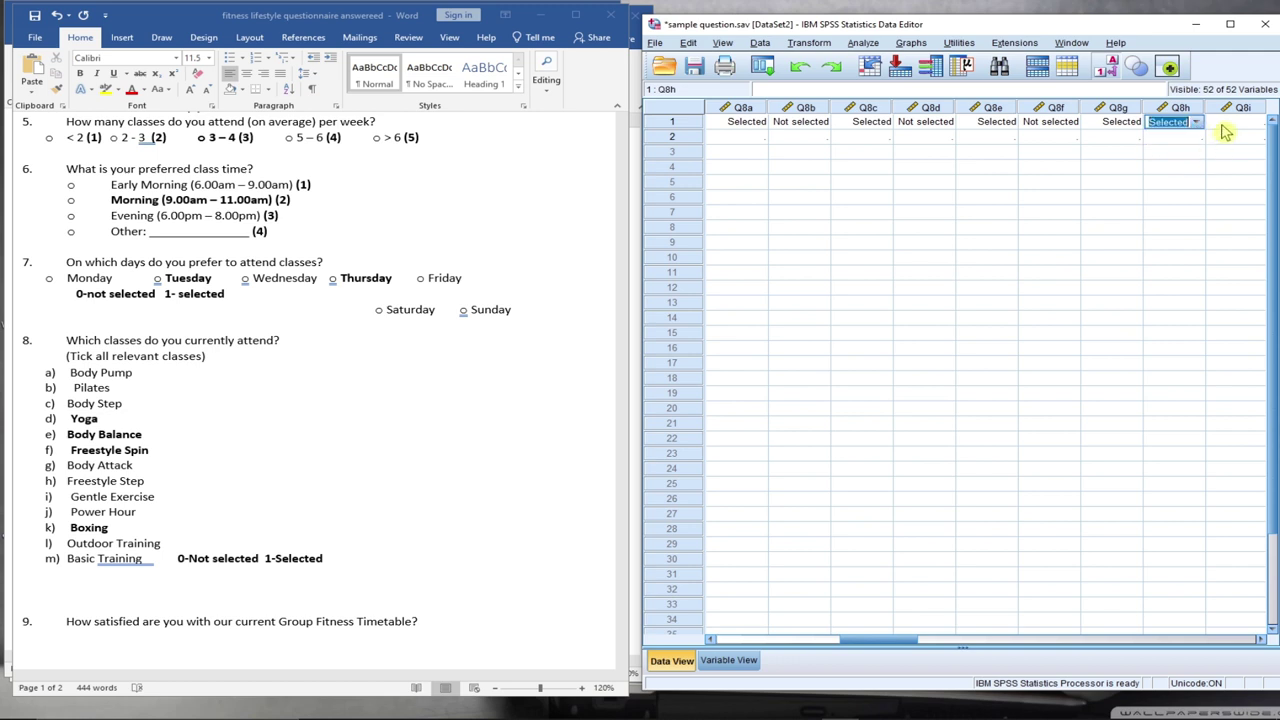
{"action": "left_click", "coordinate": [1195, 121]}
{"action": "left_click", "coordinate": [1175, 136]}
{"action": "left_click", "coordinate": [1229, 124]}
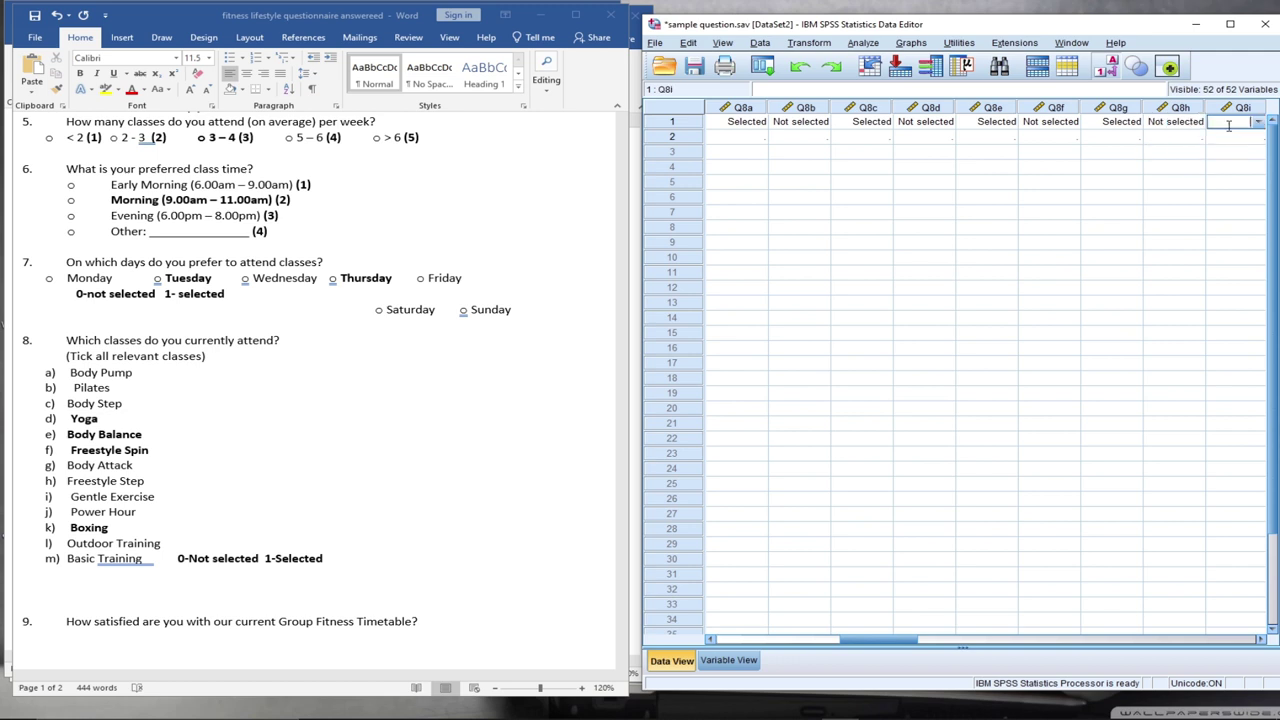
{"action": "left_click", "coordinate": [1259, 122]}
{"action": "left_click", "coordinate": [1240, 151]}
Set Q8j to Selected and Q8k to Not selected in the first case
{"action": "left_click", "coordinate": [1262, 644]}
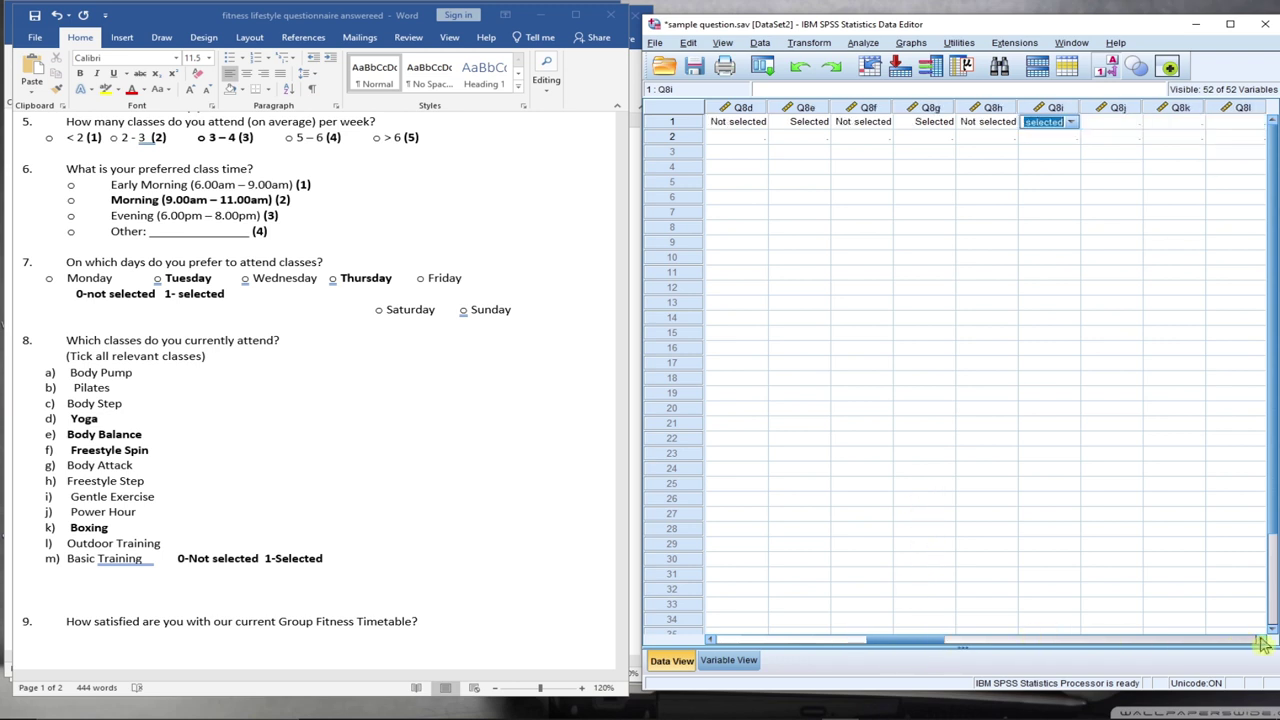
{"action": "left_click", "coordinate": [878, 121]}
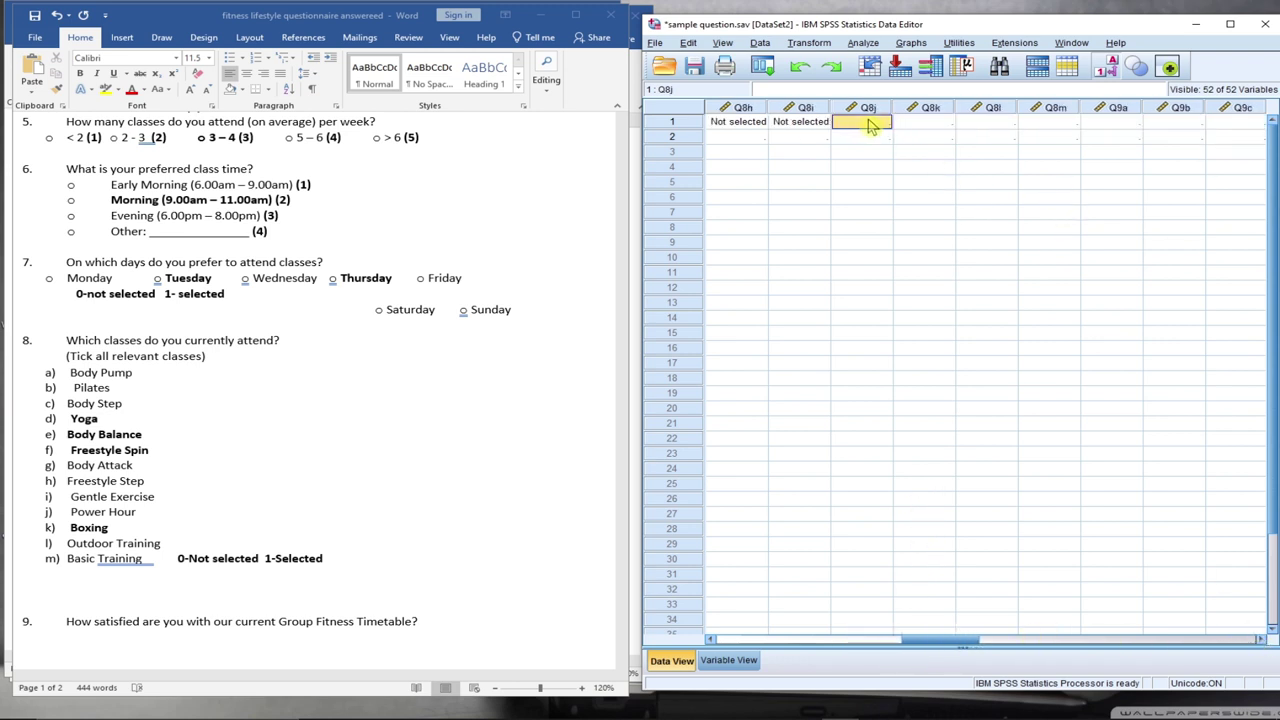
{"action": "left_click", "coordinate": [885, 122]}
{"action": "left_click", "coordinate": [900, 151]}
{"action": "left_click", "coordinate": [928, 121]}
{"action": "left_click", "coordinate": [928, 121]}
{"action": "left_click", "coordinate": [912, 137]}
Set Q8l and Q8m to Not selected in the first case
{"action": "left_click", "coordinate": [983, 121]}
{"action": "left_click", "coordinate": [1009, 122]}
{"action": "left_click", "coordinate": [995, 137]}
{"action": "left_click", "coordinate": [1055, 121]}
{"action": "left_click", "coordinate": [1070, 126]}
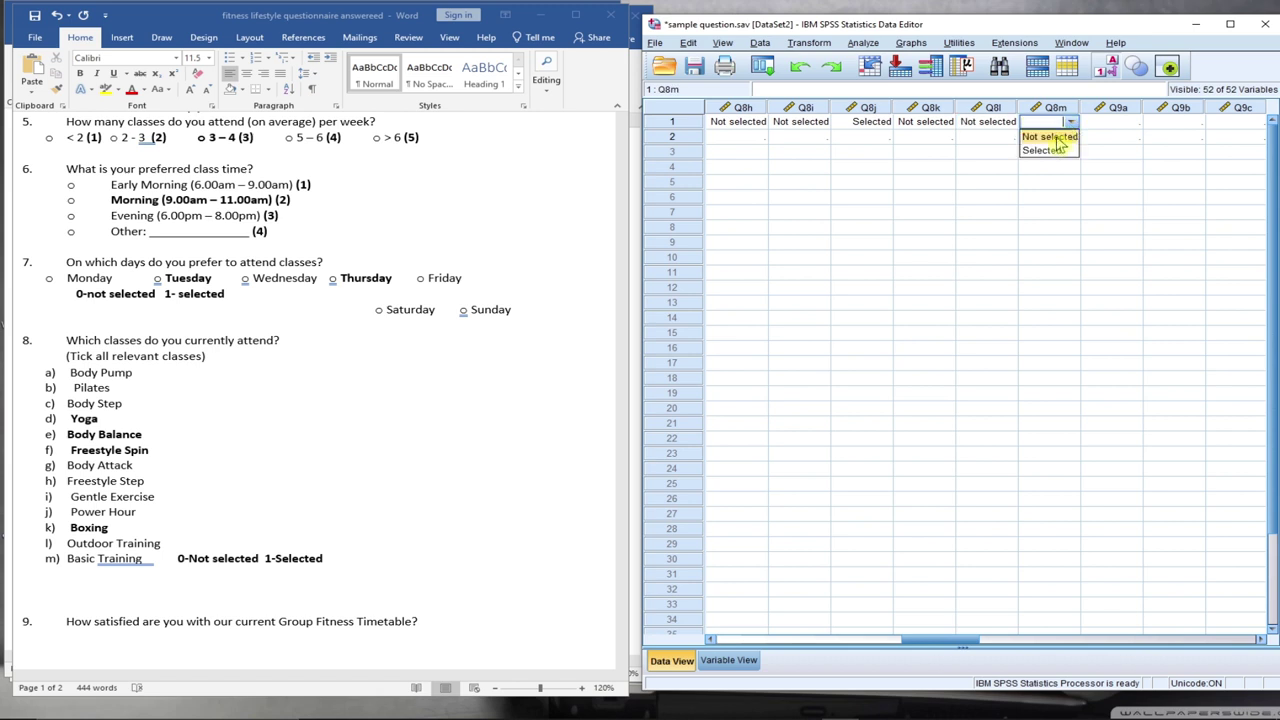
{"action": "left_click", "coordinate": [1055, 137]}
Bring up question 9's ratings in the questionnaire and set Q9a to Very satisfied in the first case
{"action": "left_click", "coordinate": [1107, 121]}
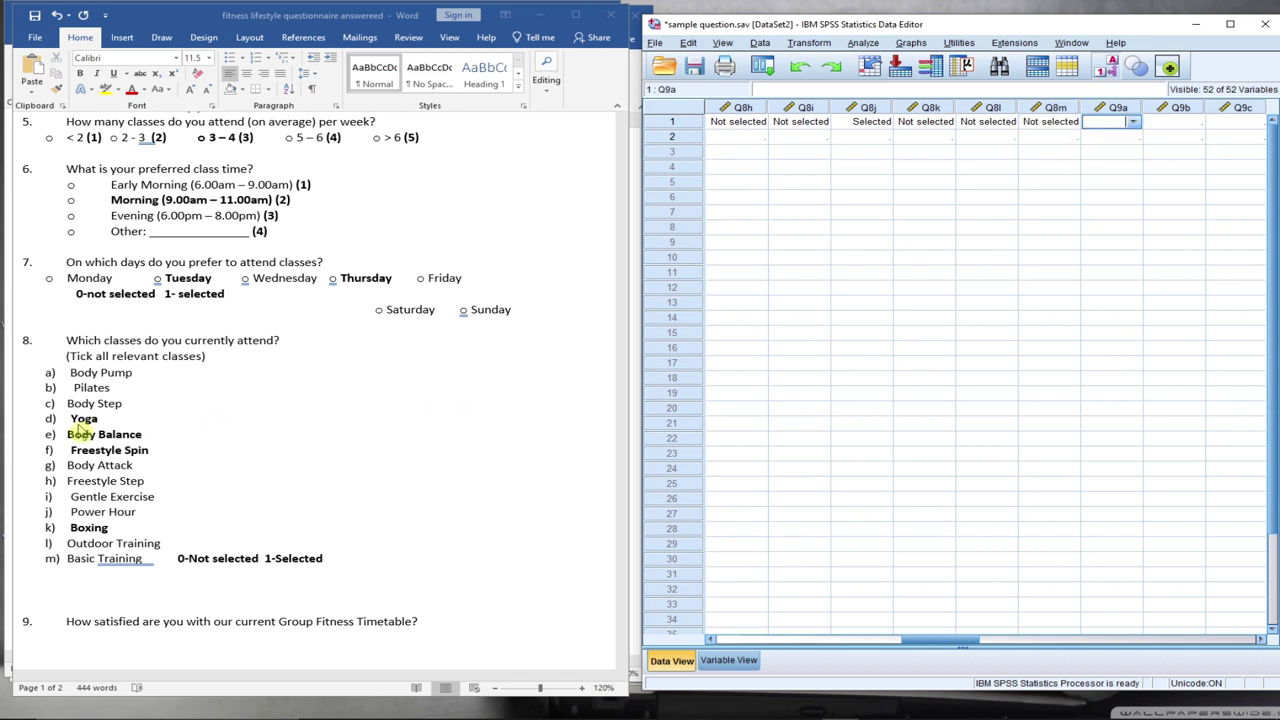
{"action": "scroll", "coordinate": [143, 456], "scroll_direction": "down", "scroll_amount": 1}
{"action": "scroll", "coordinate": [143, 456], "scroll_direction": "down", "scroll_amount": 9}
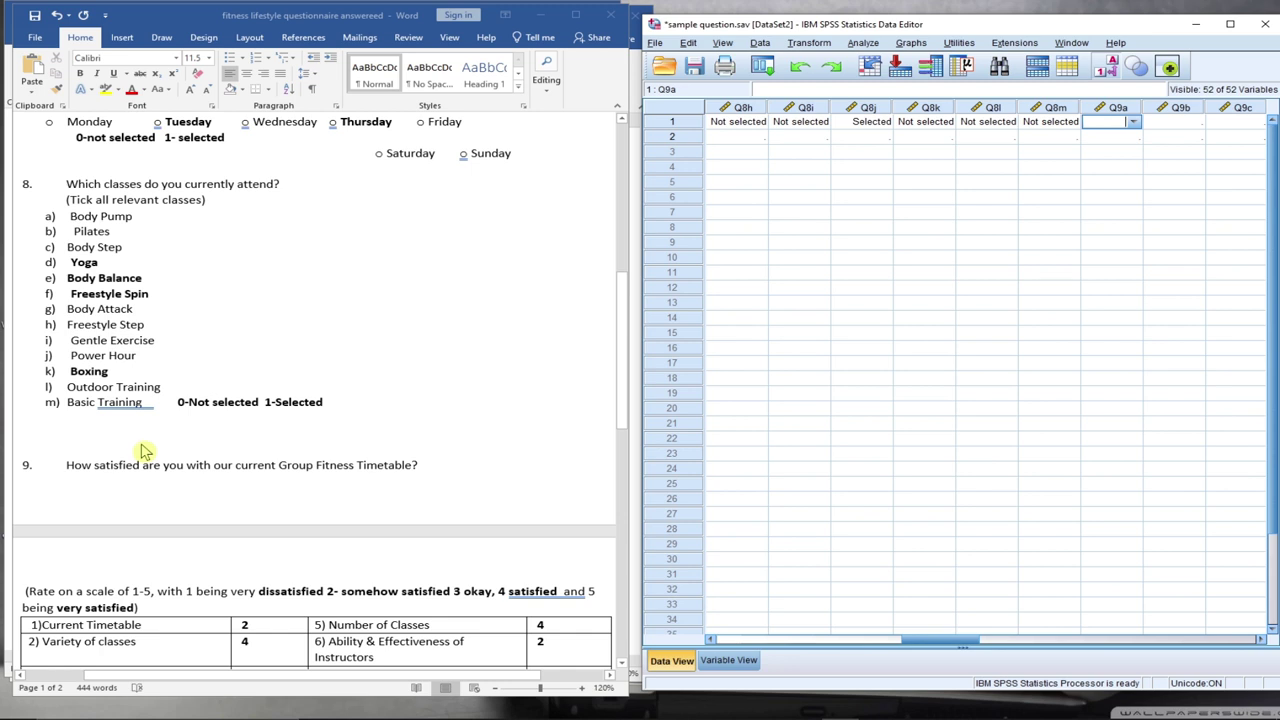
{"action": "scroll", "coordinate": [143, 450], "scroll_direction": "down", "scroll_amount": 1}
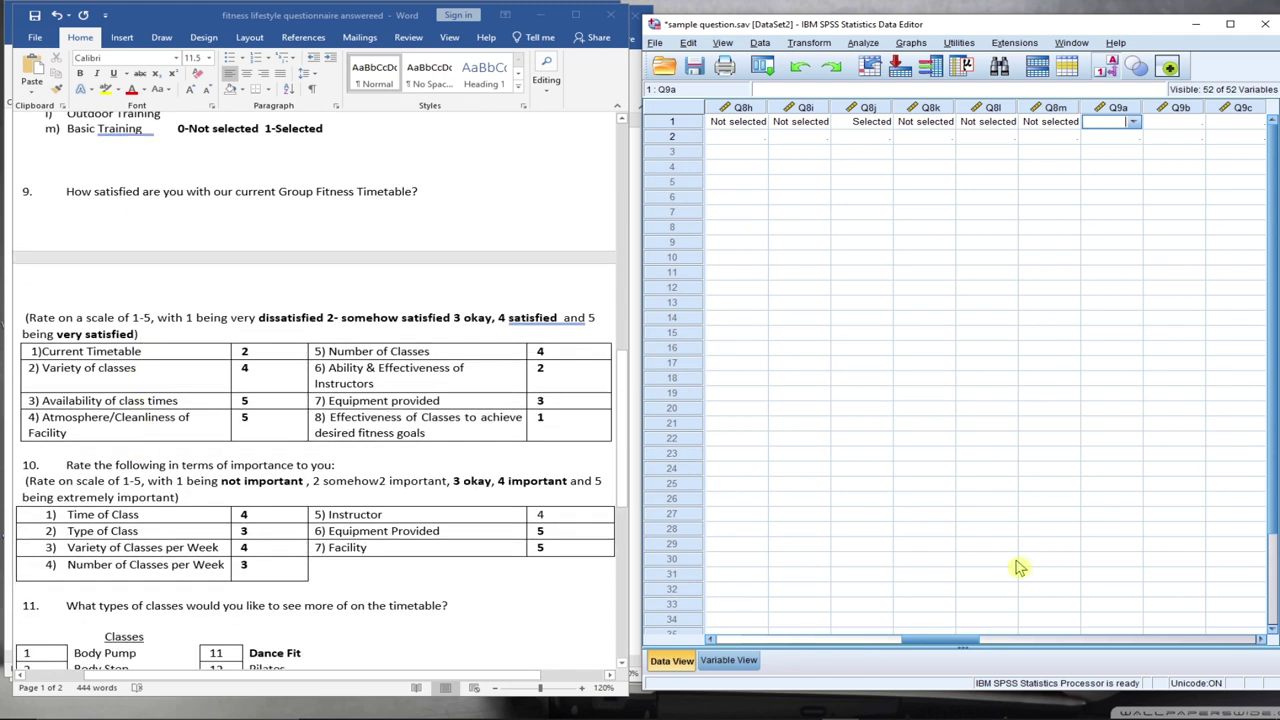
{"action": "left_click", "coordinate": [1259, 640]}
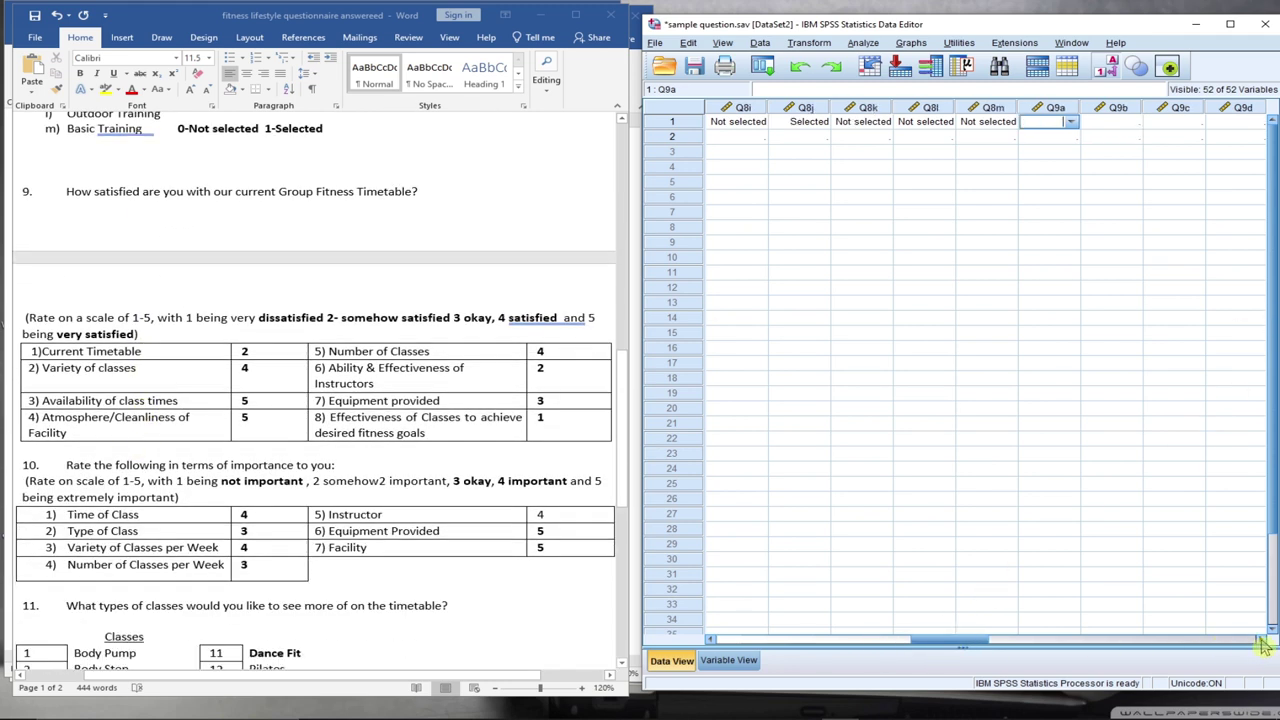
{"action": "left_click", "coordinate": [1259, 640]}
{"action": "left_click", "coordinate": [1259, 640]}
{"action": "left_click", "coordinate": [1259, 640]}
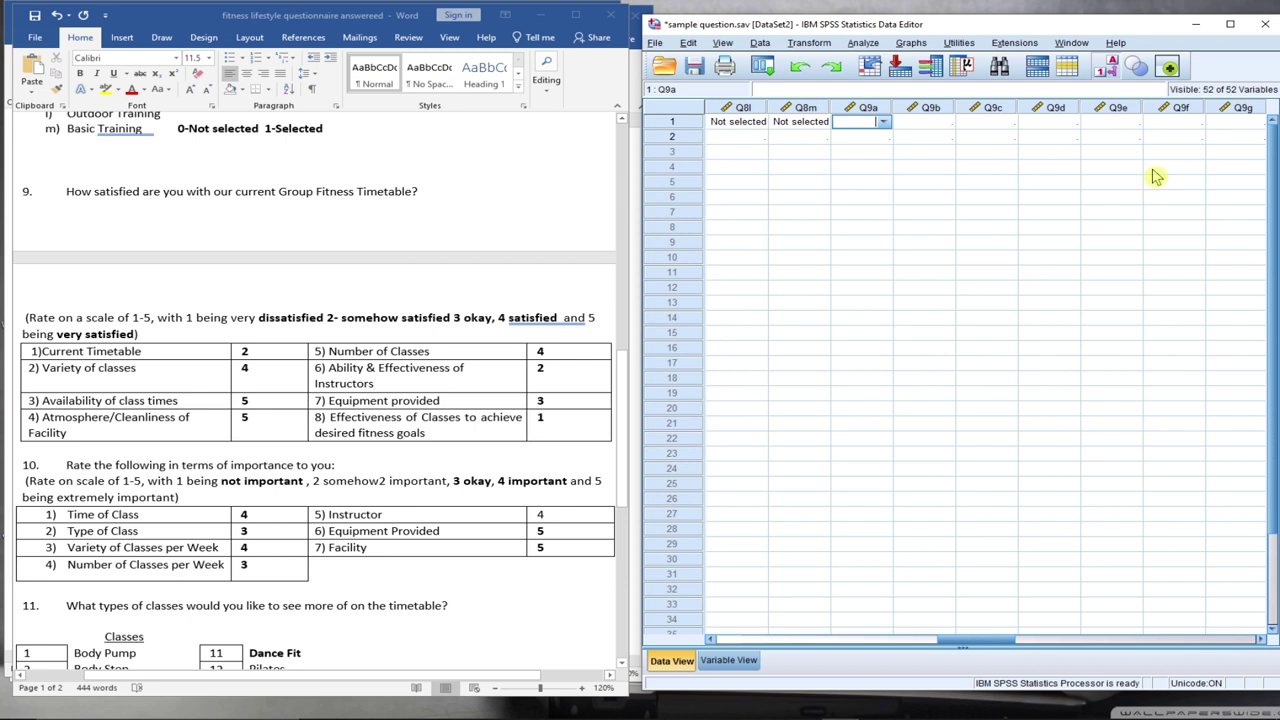
{"action": "left_click", "coordinate": [883, 121]}
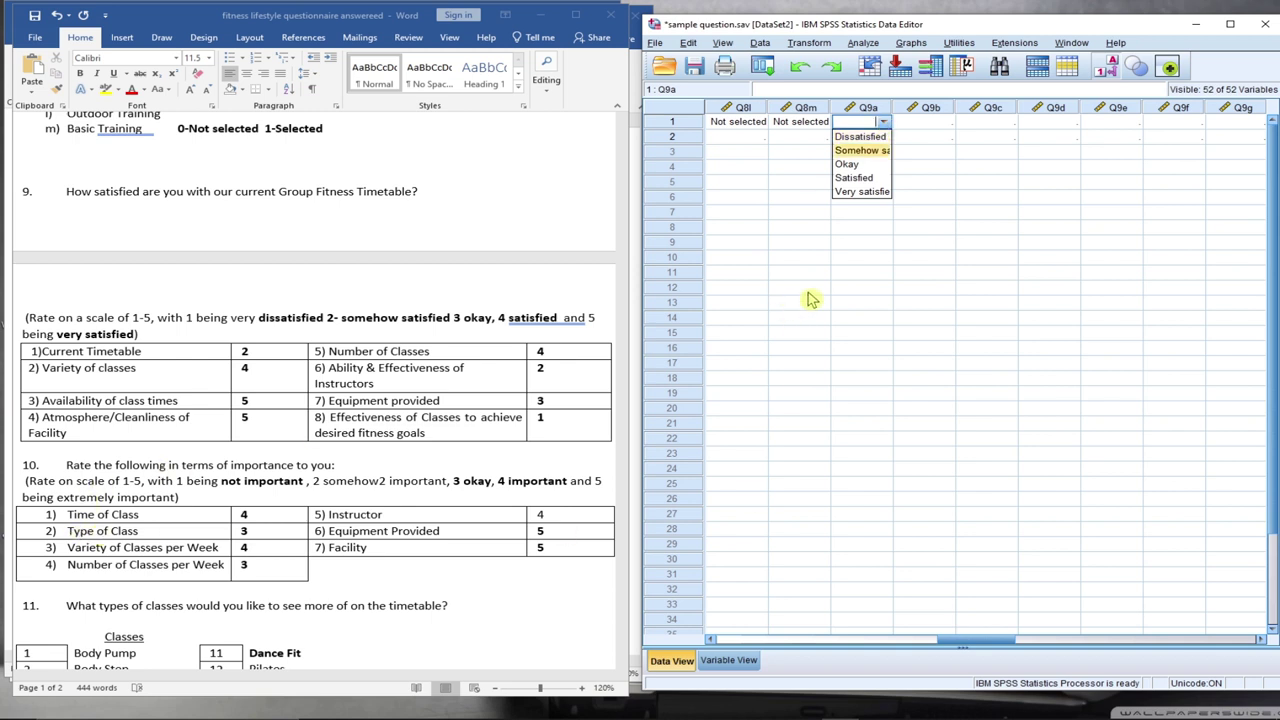
{"action": "left_click", "coordinate": [866, 193]}
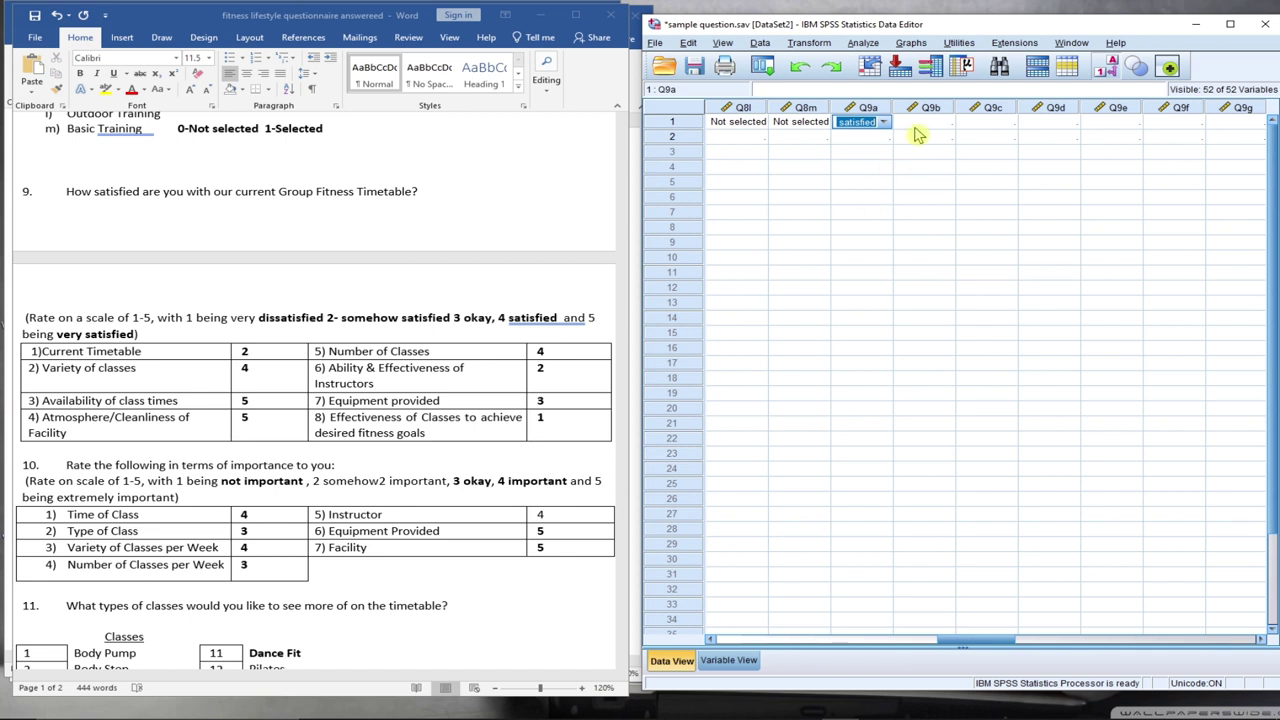
Set Q9b to Somehow satisfied and Q9c to Okay in the first case
{"action": "left_click", "coordinate": [934, 123]}
{"action": "left_click", "coordinate": [945, 123]}
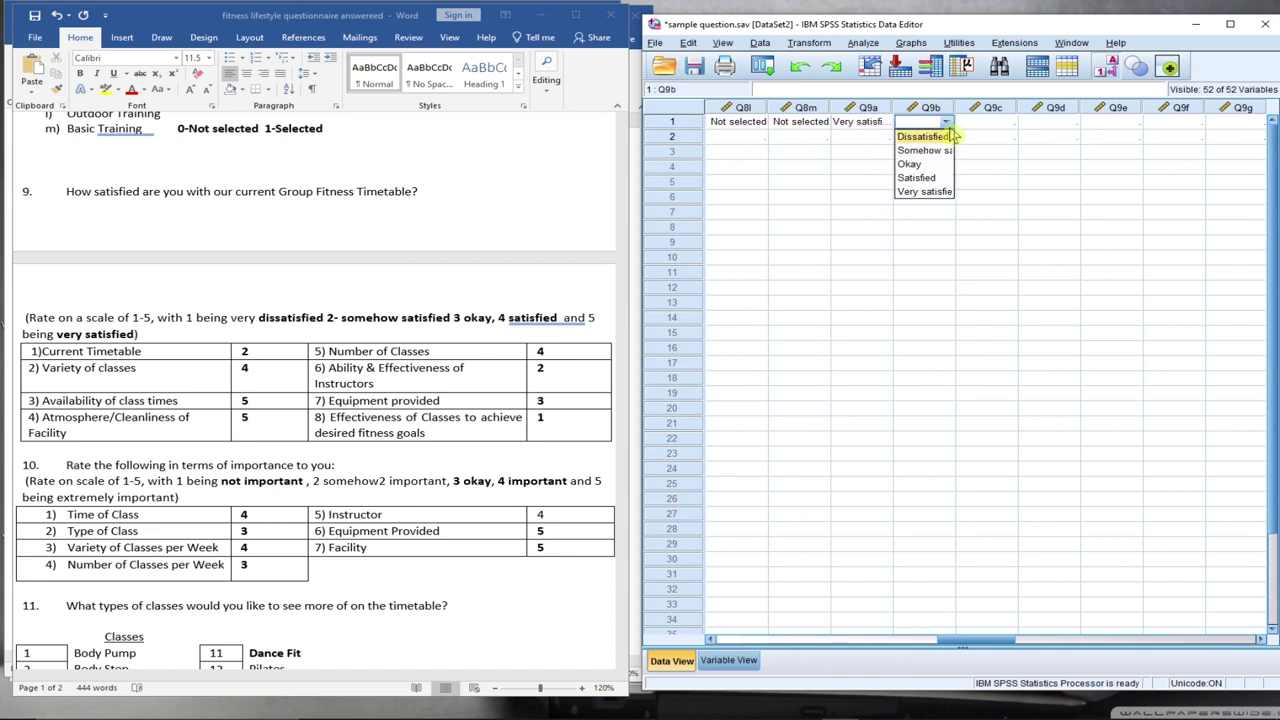
{"action": "left_click", "coordinate": [920, 150]}
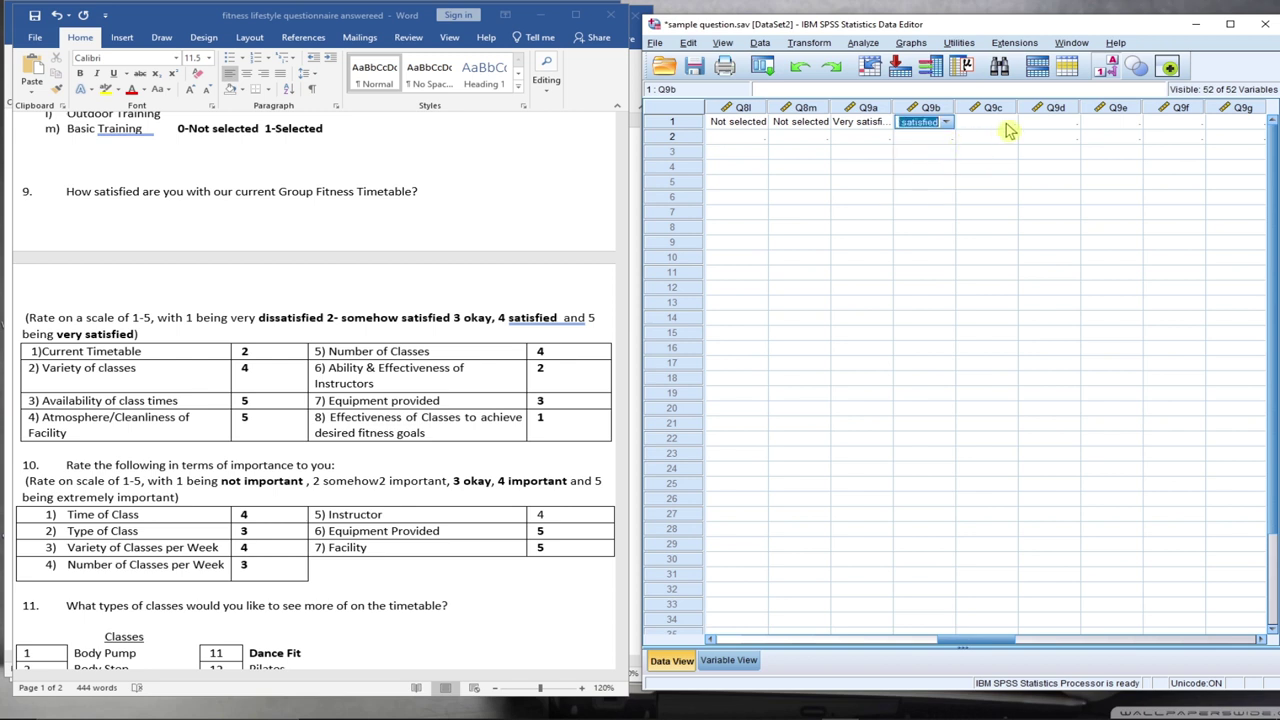
{"action": "left_click", "coordinate": [1000, 123]}
{"action": "left_click", "coordinate": [1008, 122]}
{"action": "left_click", "coordinate": [975, 164]}
Set Q9d and Q9e to Satisfied in the first case
{"action": "left_click", "coordinate": [1065, 123]}
{"action": "left_click", "coordinate": [1071, 123]}
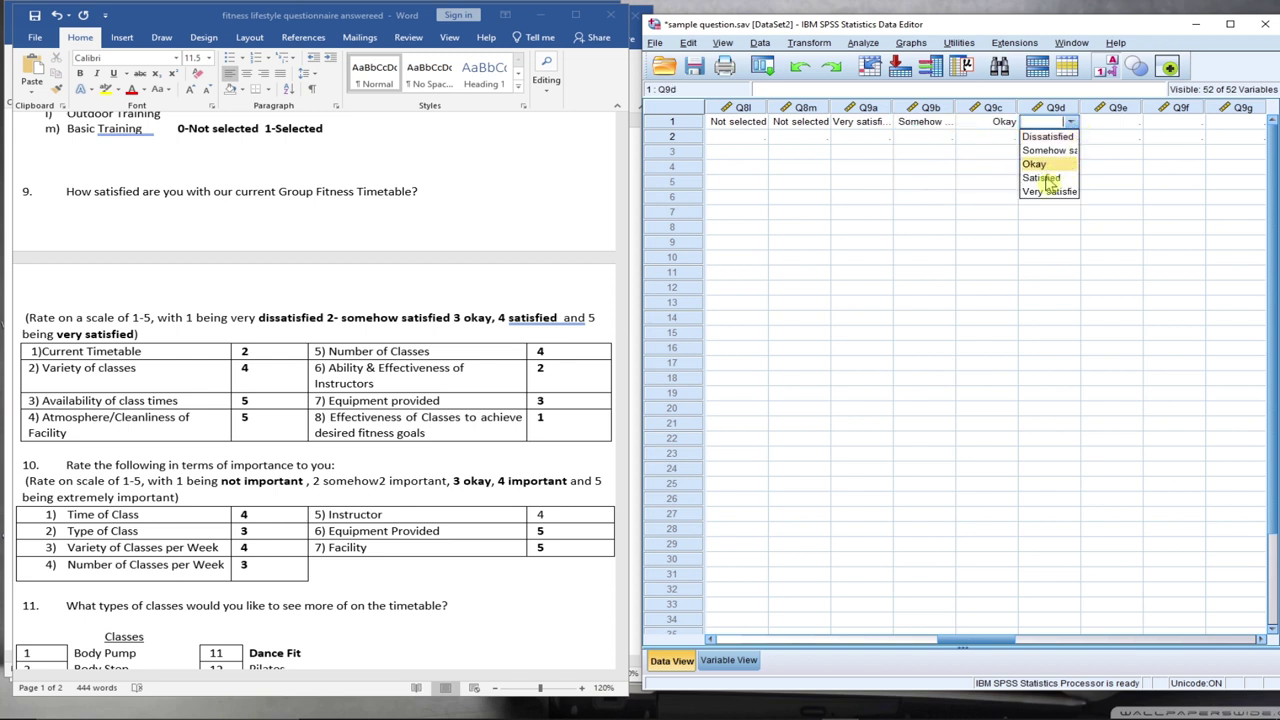
{"action": "left_click", "coordinate": [1042, 177]}
{"action": "left_click", "coordinate": [1120, 123]}
{"action": "left_click", "coordinate": [1133, 122]}
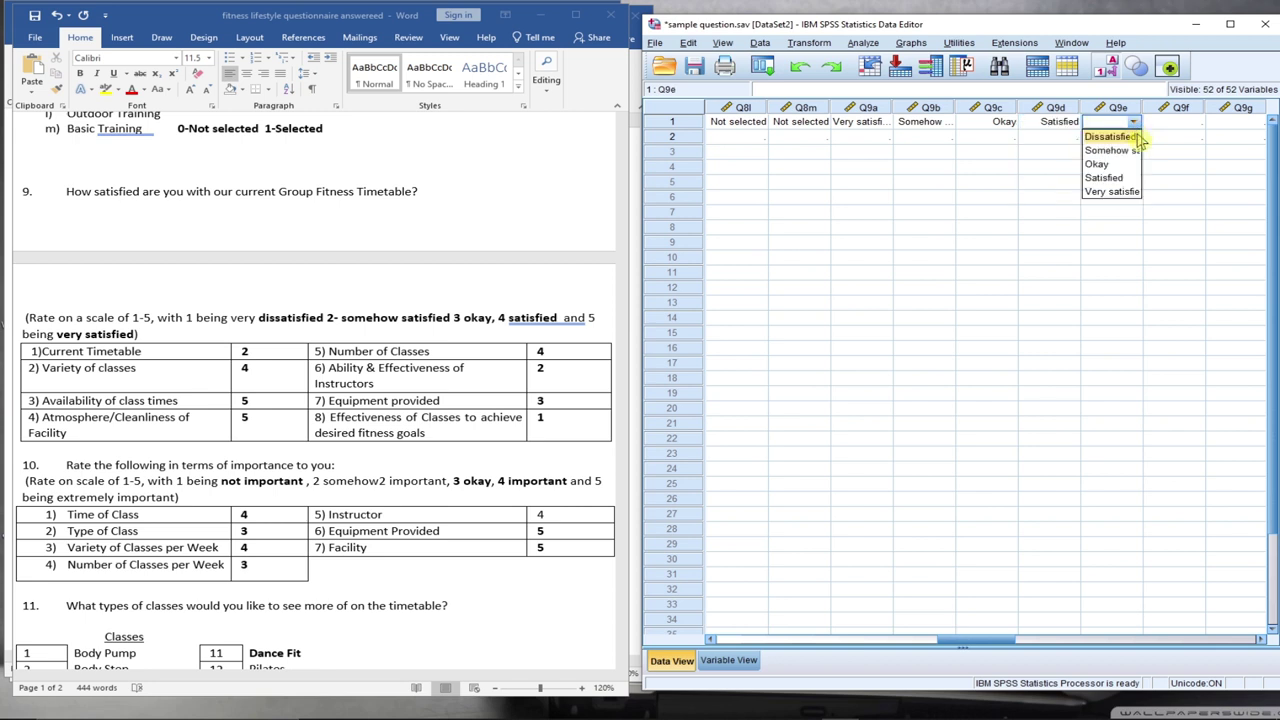
{"action": "left_click", "coordinate": [1118, 178]}
Set Q9f and Q9g to Satisfied in the first case
{"action": "left_click", "coordinate": [1177, 121]}
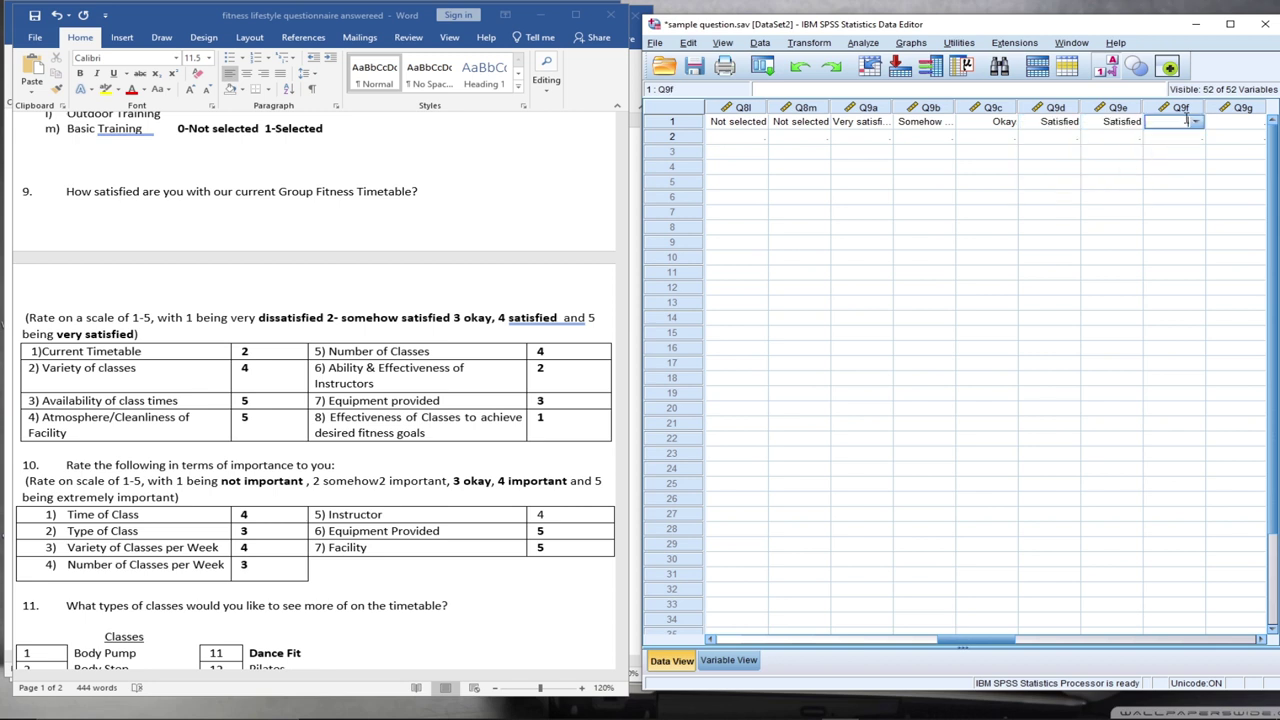
{"action": "left_click", "coordinate": [1191, 121]}
{"action": "left_click", "coordinate": [1178, 178]}
{"action": "left_click", "coordinate": [1257, 640]}
{"action": "left_click", "coordinate": [1257, 640]}
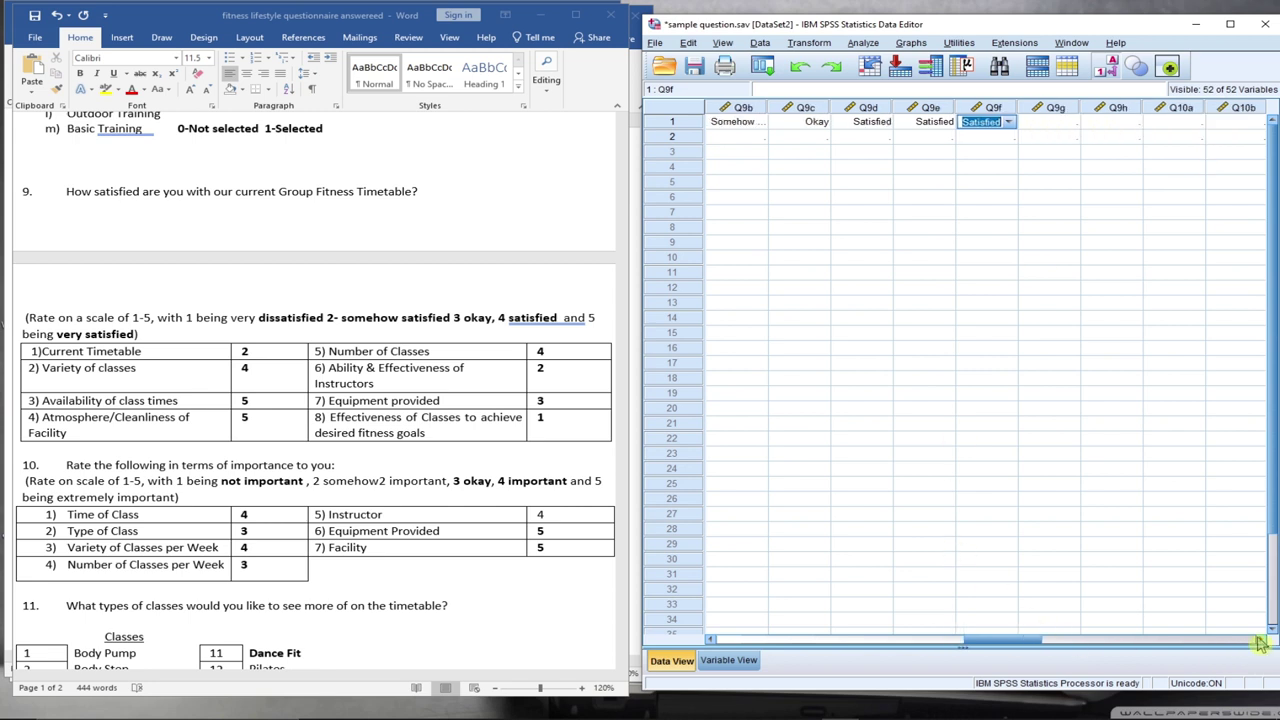
{"action": "left_click", "coordinate": [1048, 125]}
{"action": "left_click", "coordinate": [1073, 122]}
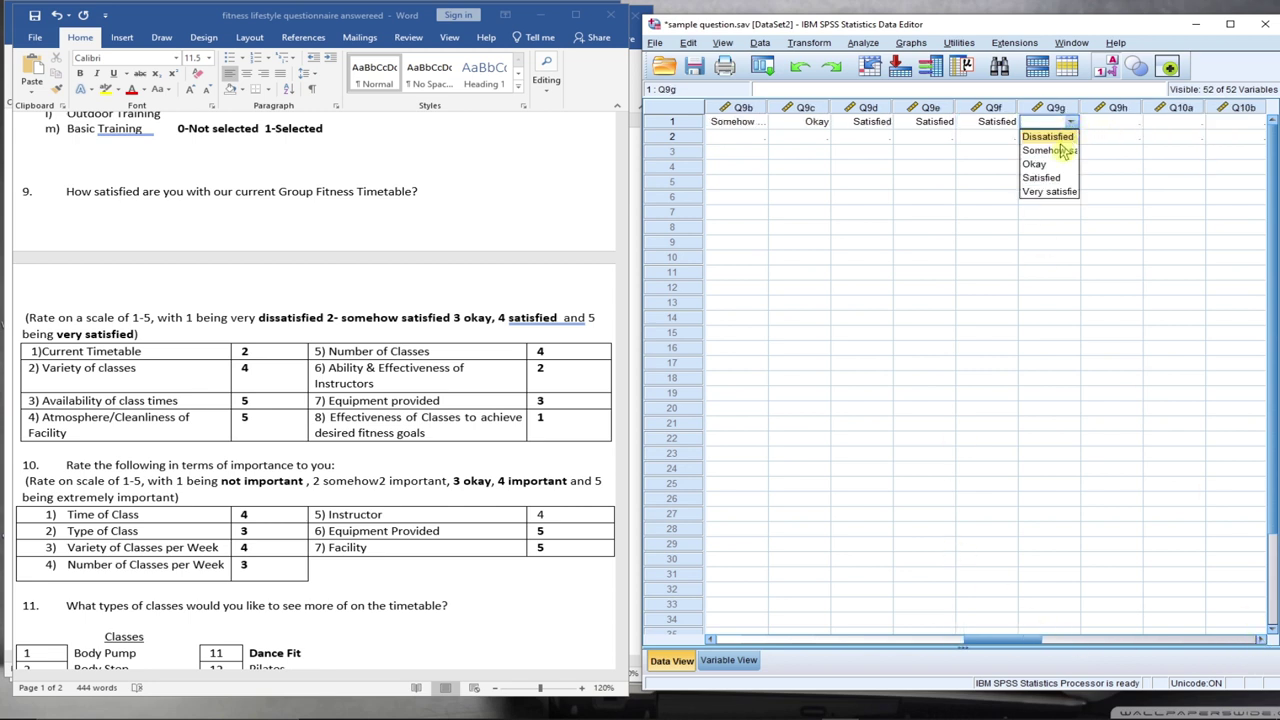
{"action": "left_click", "coordinate": [1045, 177]}
Set Q9h to Somehow satisfied in the first case
{"action": "left_click", "coordinate": [1110, 125]}
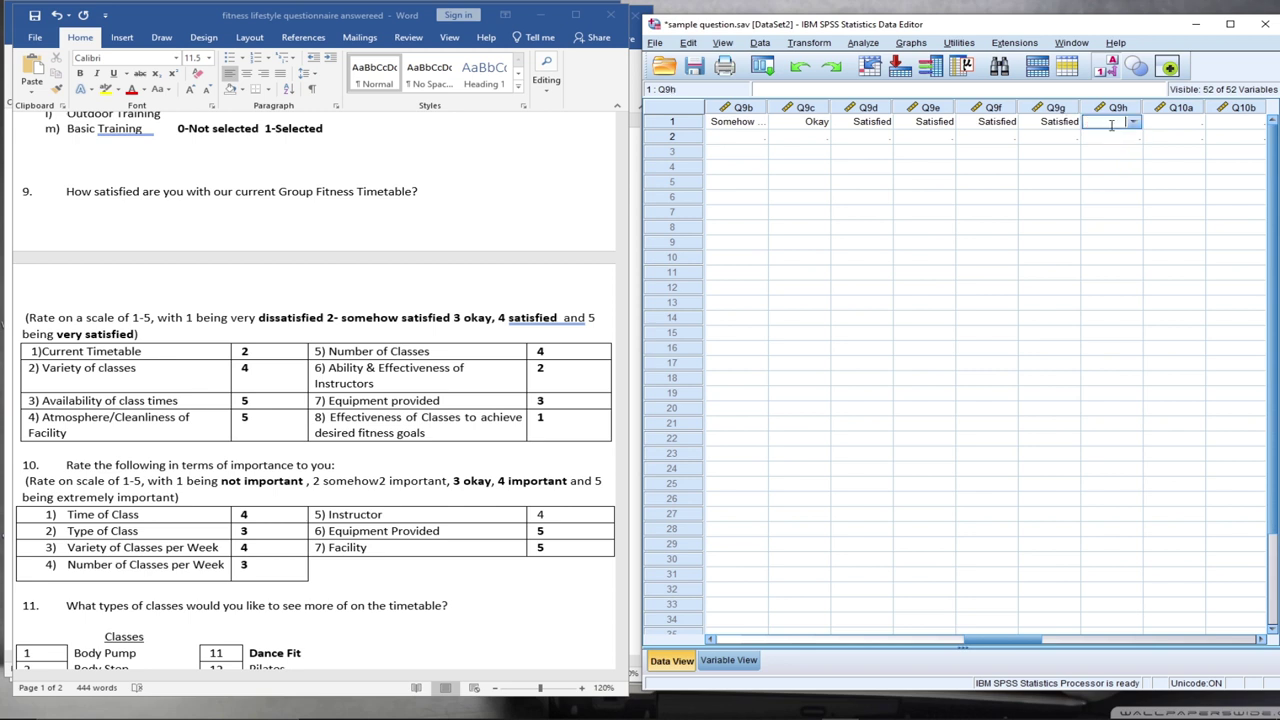
{"action": "left_click", "coordinate": [1133, 123]}
{"action": "left_click", "coordinate": [1143, 146]}
Bring up questions 10 and 11 in the questionnaire and set Q10a to Somehow important in the first case
{"action": "left_click", "coordinate": [1176, 121]}
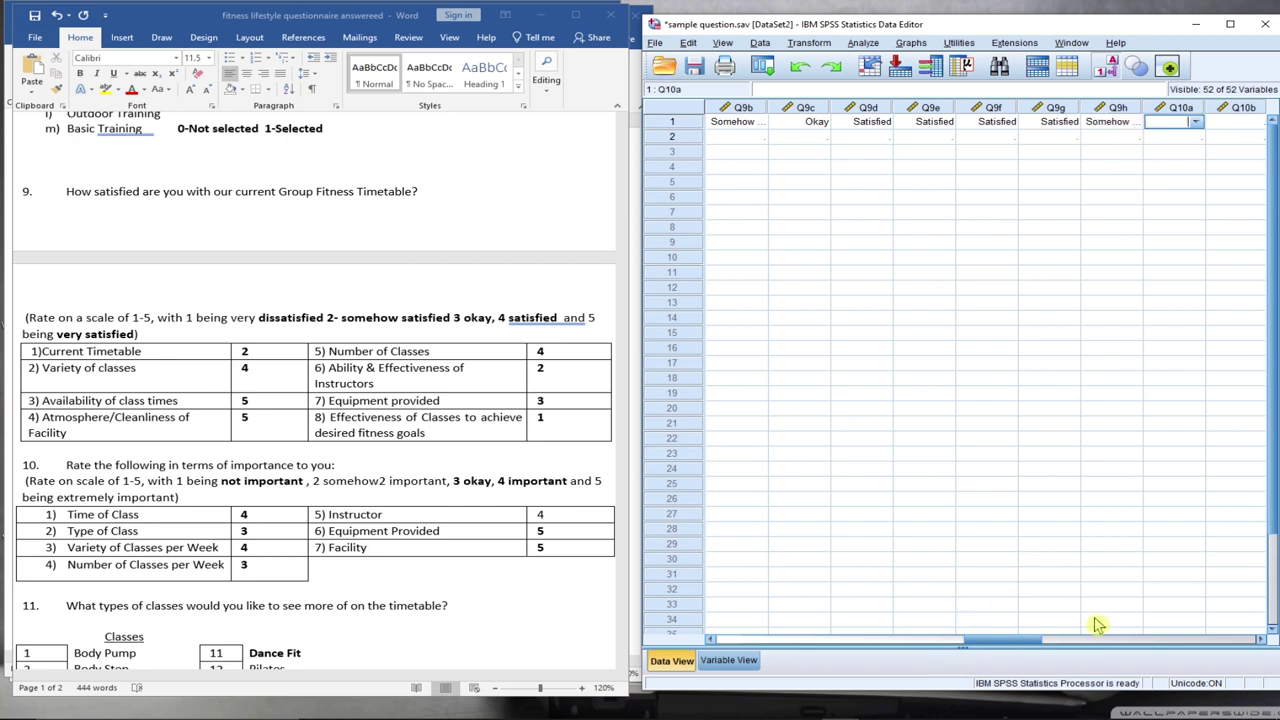
{"action": "left_click", "coordinate": [1260, 640]}
{"action": "left_click", "coordinate": [1260, 640]}
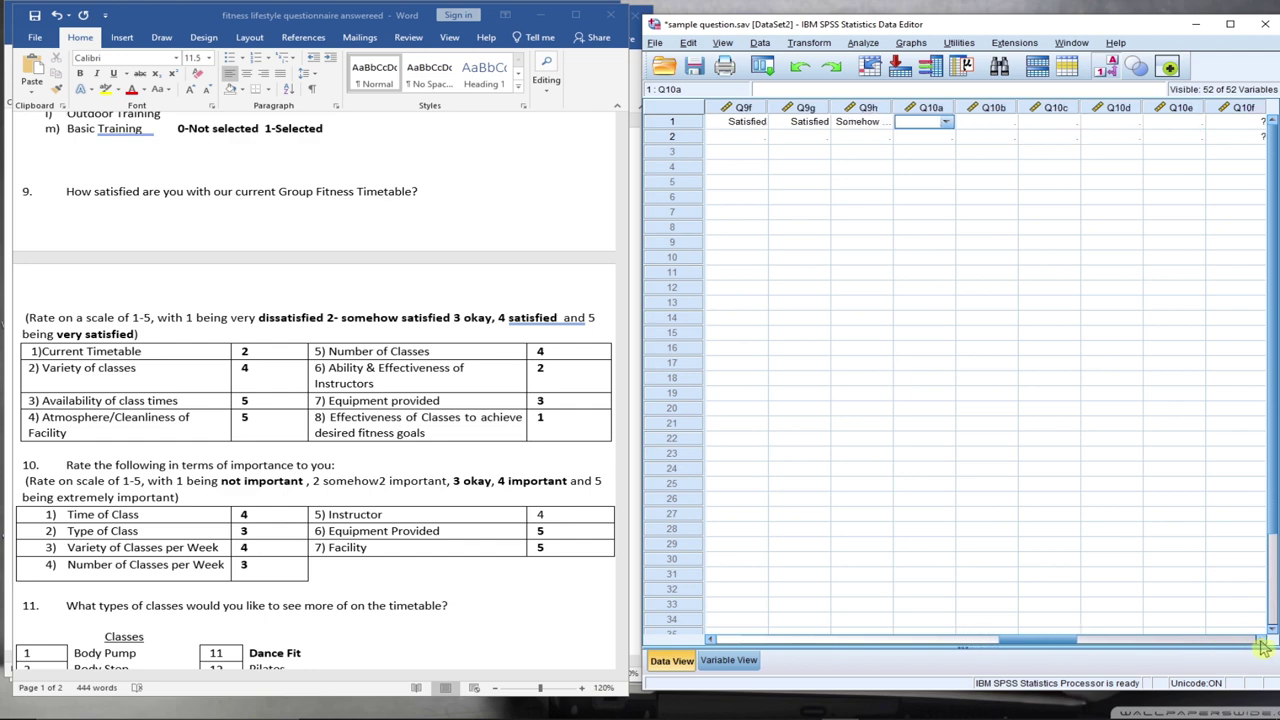
{"action": "scroll", "coordinate": [157, 490], "scroll_direction": "down", "scroll_amount": 5}
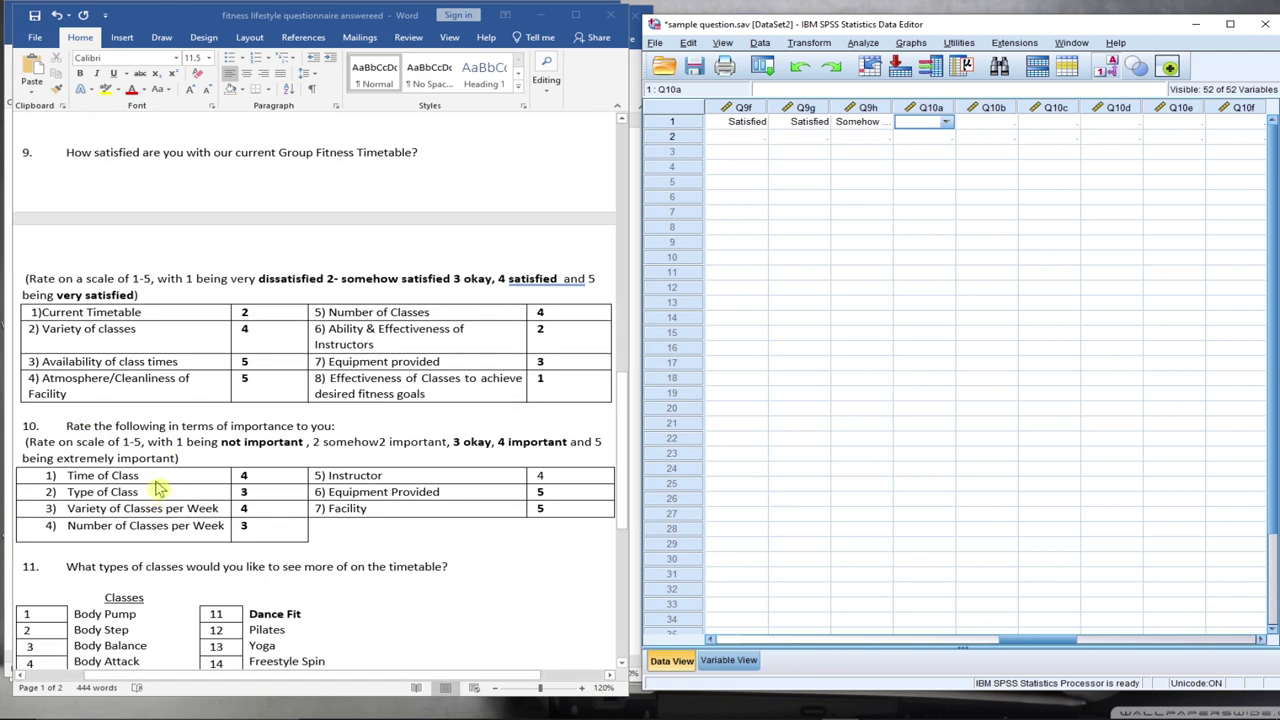
{"action": "scroll", "coordinate": [135, 432], "scroll_direction": "down", "scroll_amount": 2}
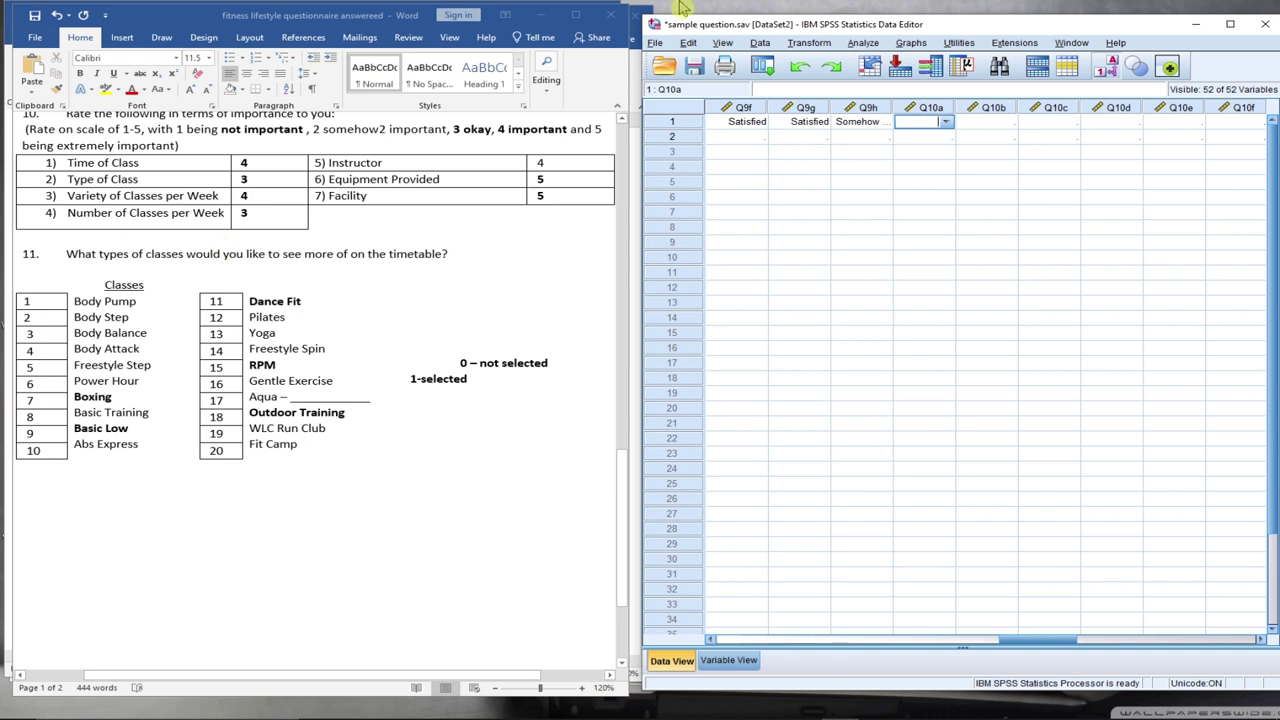
{"action": "left_click", "coordinate": [945, 121]}
{"action": "left_click", "coordinate": [935, 147]}
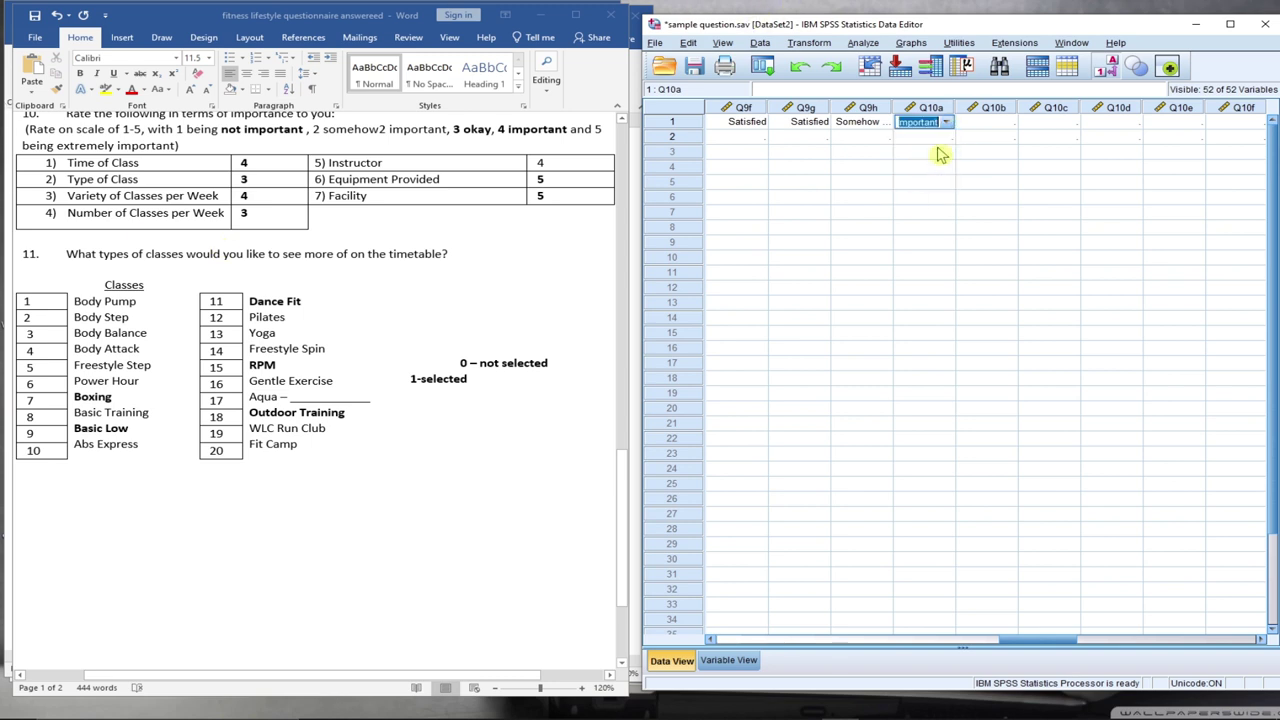
Set Q10b to Okay and Q10c to extremely important in the first case
{"action": "left_click", "coordinate": [1000, 123]}
{"action": "left_click", "coordinate": [1003, 122]}
{"action": "left_click", "coordinate": [995, 168]}
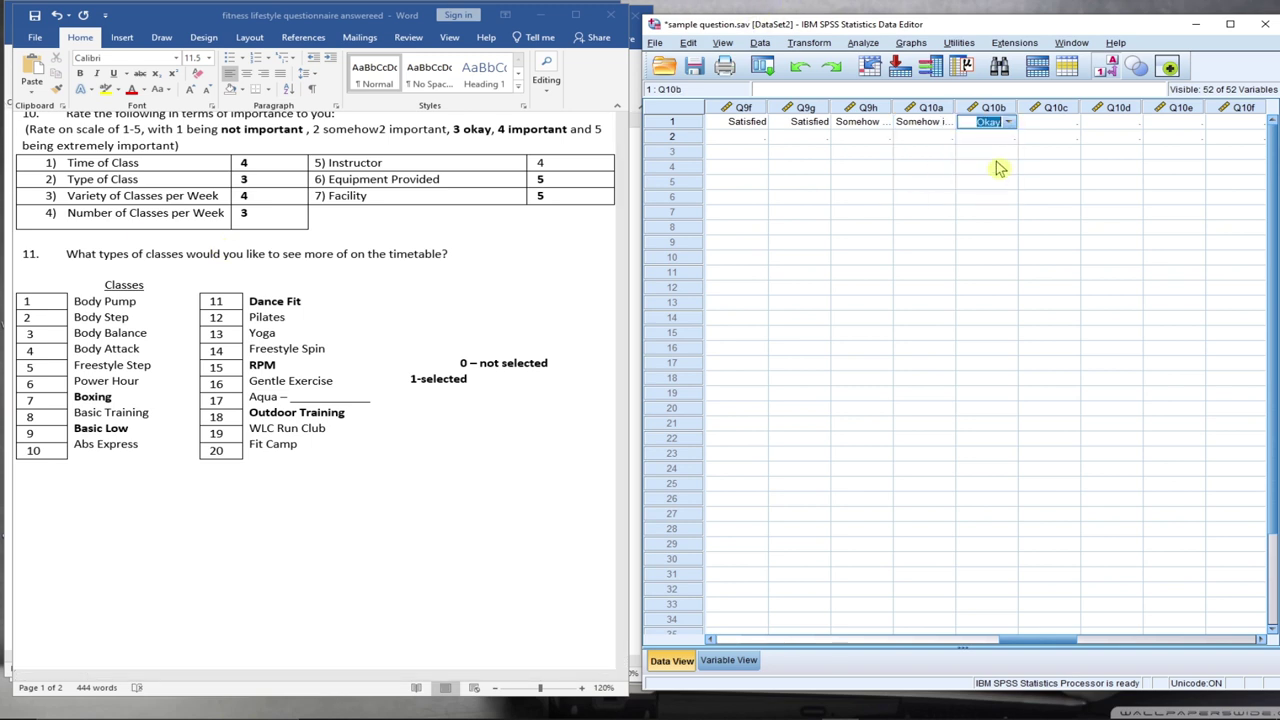
{"action": "left_click", "coordinate": [1060, 123]}
{"action": "left_click", "coordinate": [1070, 122]}
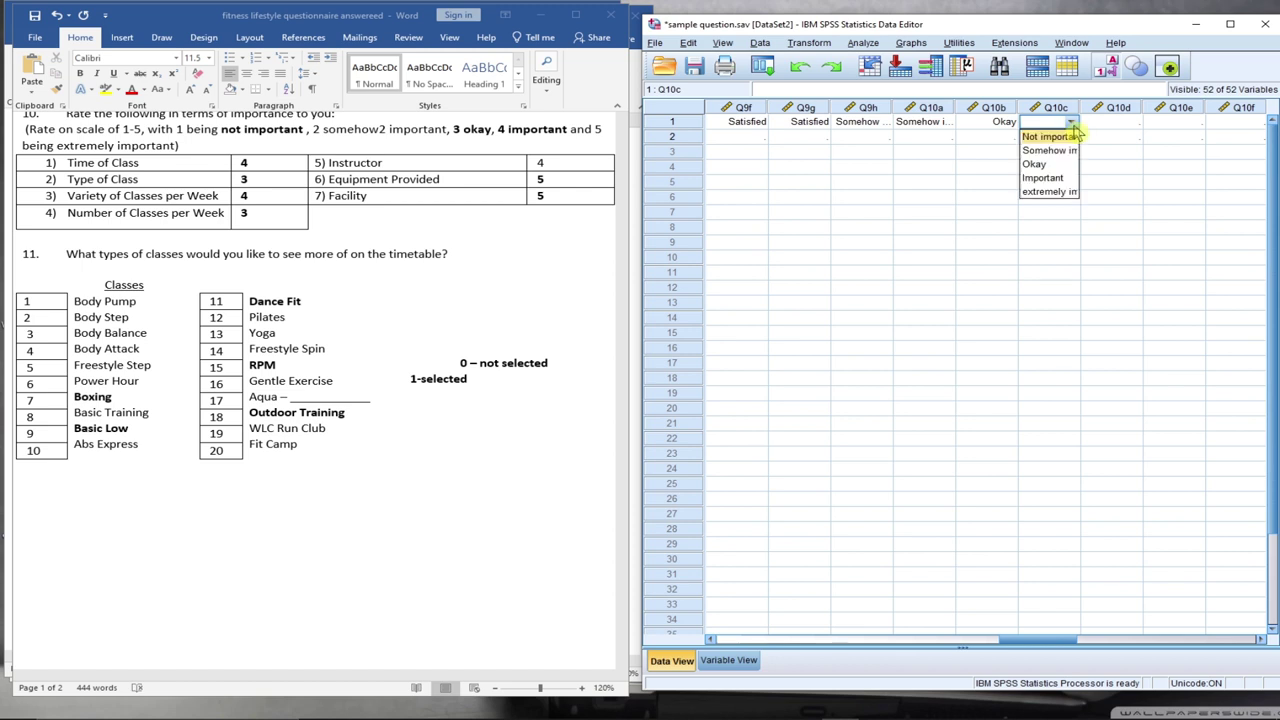
{"action": "left_click", "coordinate": [1057, 192]}
Set Q10d to Important and Q10e to Okay in the first case
{"action": "left_click", "coordinate": [1108, 122]}
{"action": "left_click", "coordinate": [1133, 122]}
{"action": "left_click", "coordinate": [1125, 178]}
{"action": "left_click", "coordinate": [1170, 122]}
{"action": "left_click", "coordinate": [1196, 122]}
{"action": "left_click", "coordinate": [1181, 167]}
Set Q10f to Okay and Q10g to extremely important in the first case
{"action": "left_click", "coordinate": [1236, 122]}
{"action": "left_click", "coordinate": [1256, 122]}
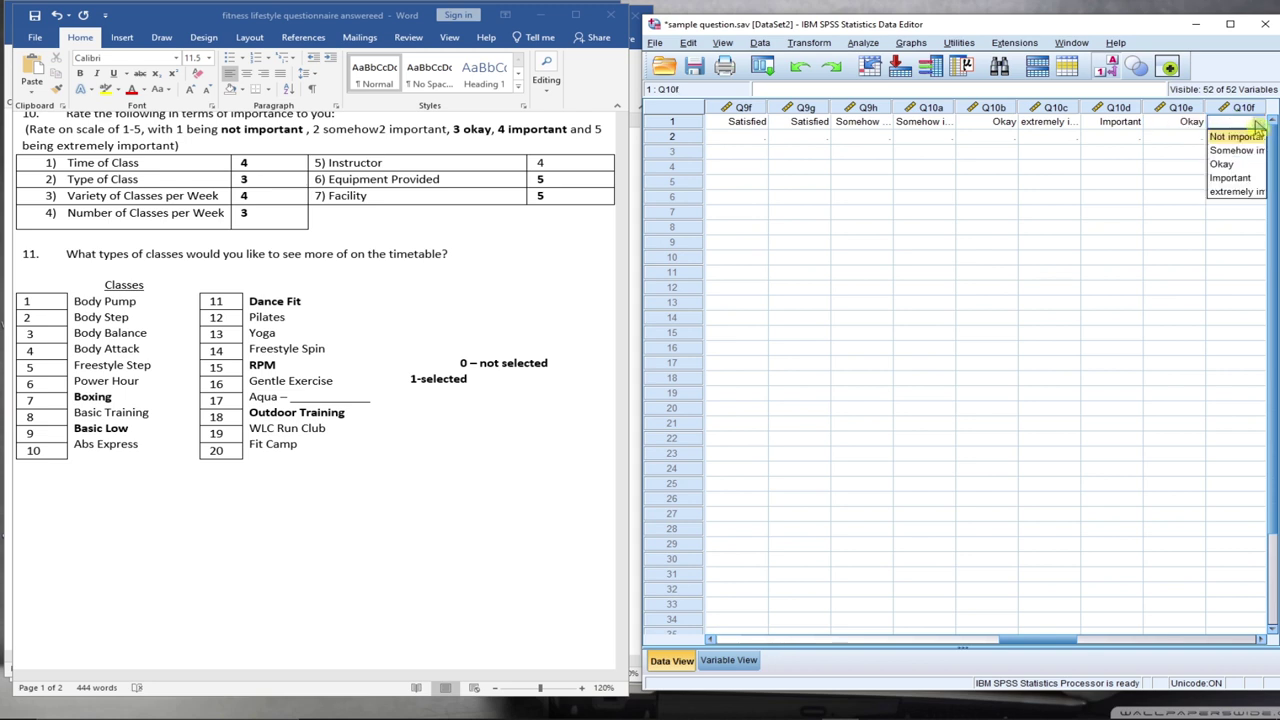
{"action": "left_click", "coordinate": [1240, 168]}
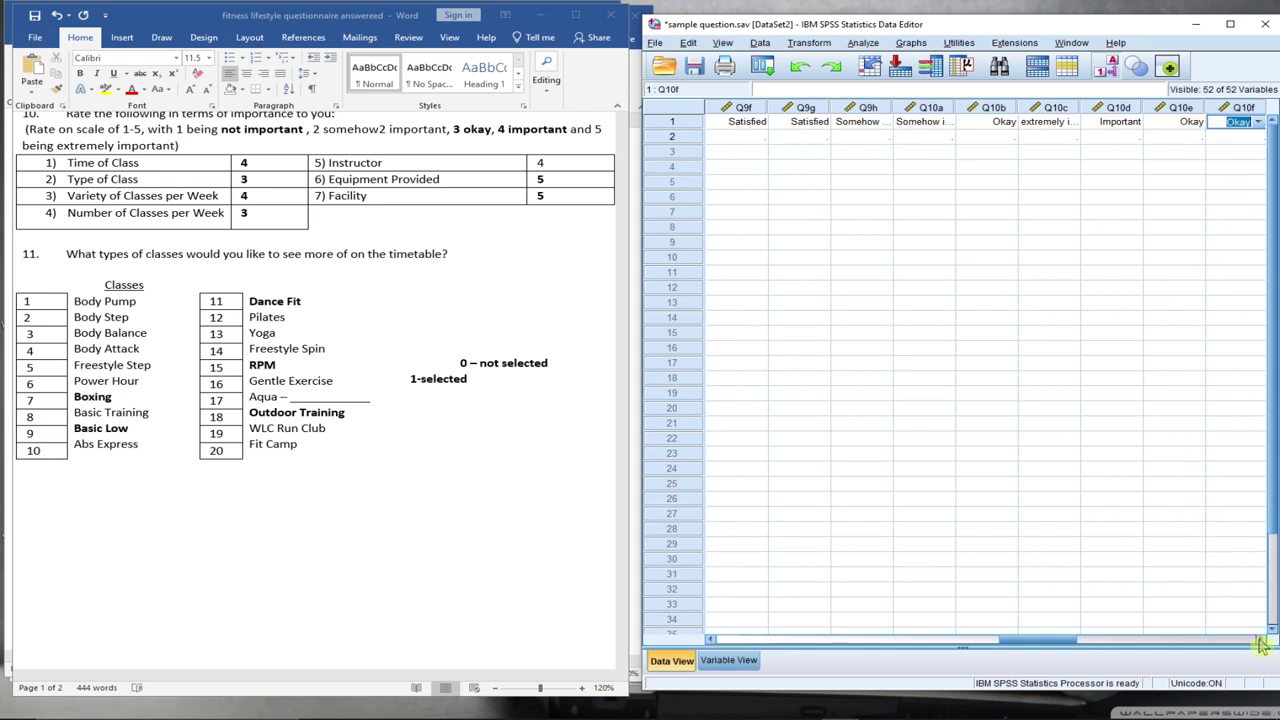
{"action": "scroll", "coordinate": [1258, 640], "scroll_direction": "right", "scroll_amount": 4}
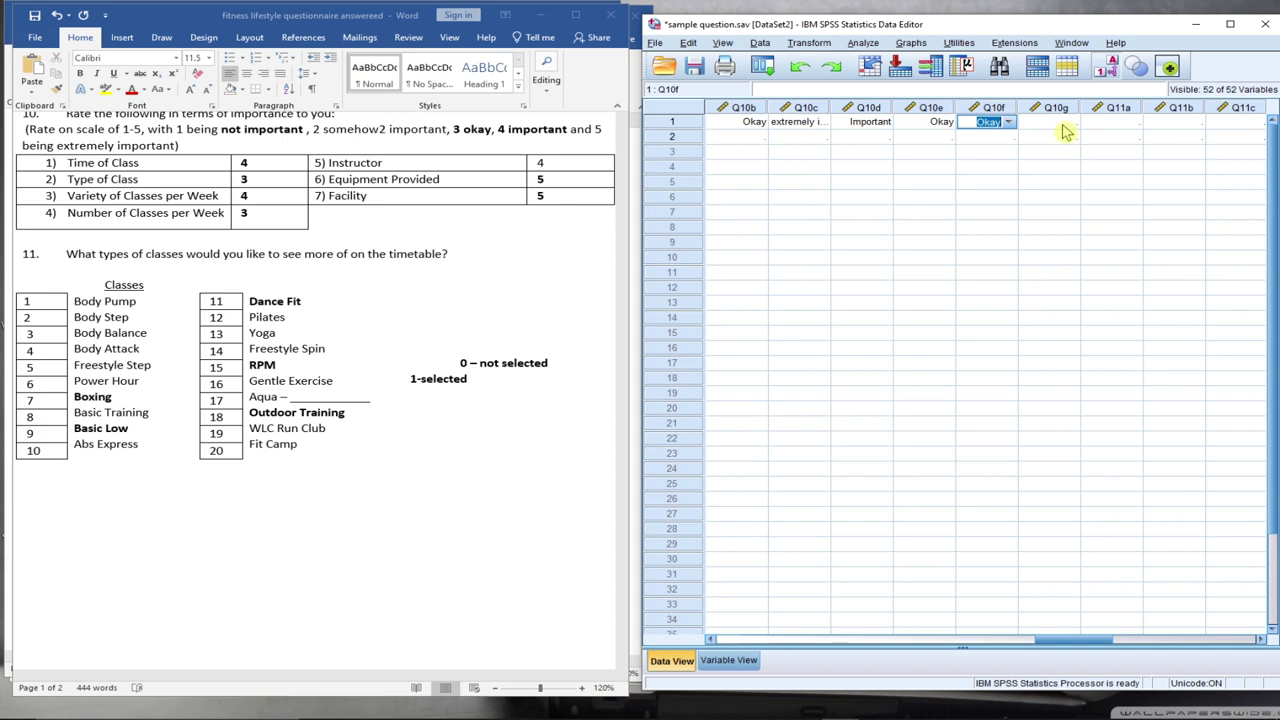
{"action": "left_click", "coordinate": [1060, 124]}
{"action": "left_click", "coordinate": [1070, 122]}
{"action": "left_click", "coordinate": [1060, 193]}
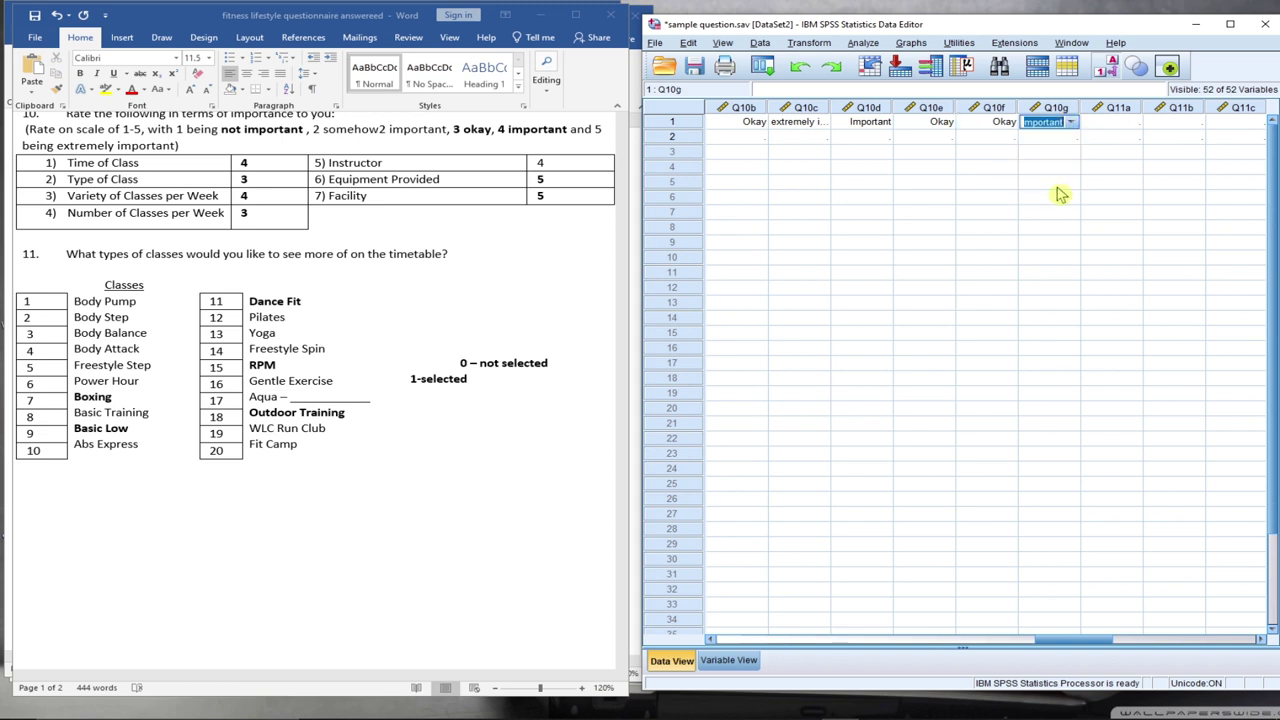
{"action": "type", "text": "5"}
Set Q11a and Q11b to Selected in the first case
{"action": "left_click", "coordinate": [1108, 124]}
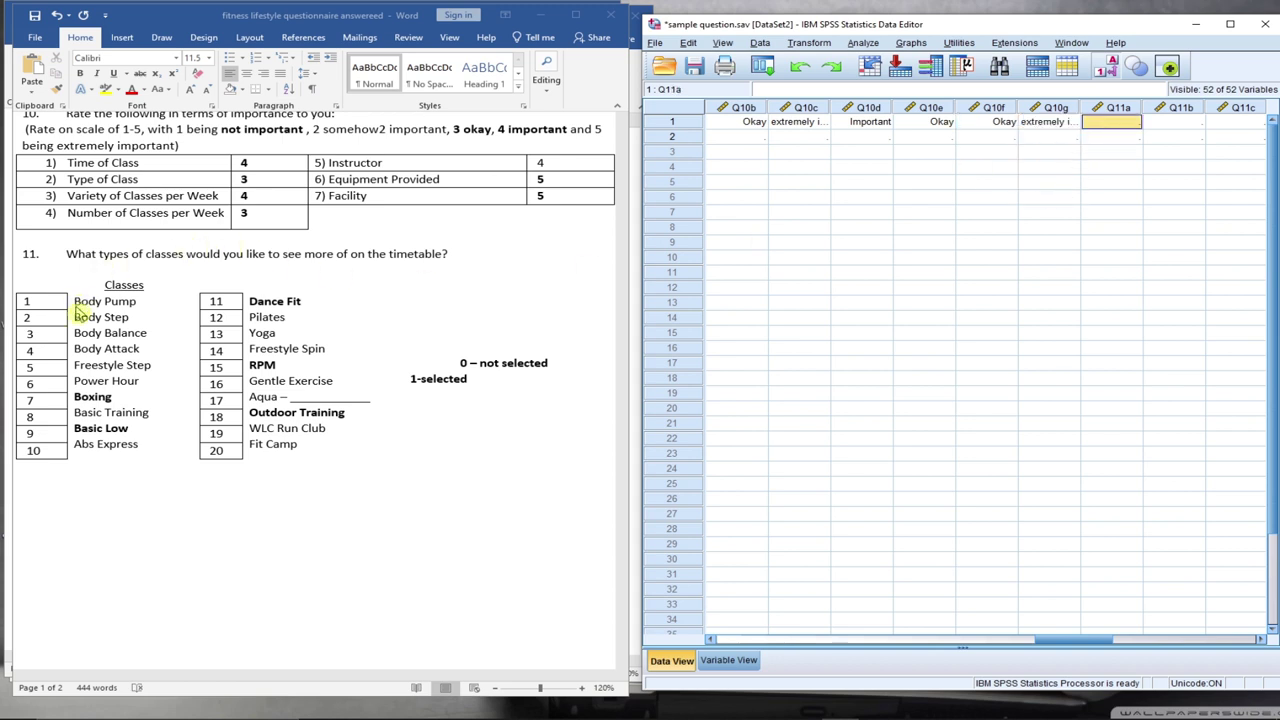
{"action": "left_click", "coordinate": [1260, 639]}
{"action": "left_click", "coordinate": [1260, 639]}
{"action": "left_click", "coordinate": [1260, 639]}
{"action": "double_click", "coordinate": [937, 125]}
{"action": "left_click", "coordinate": [946, 122]}
{"action": "left_click", "coordinate": [945, 149]}
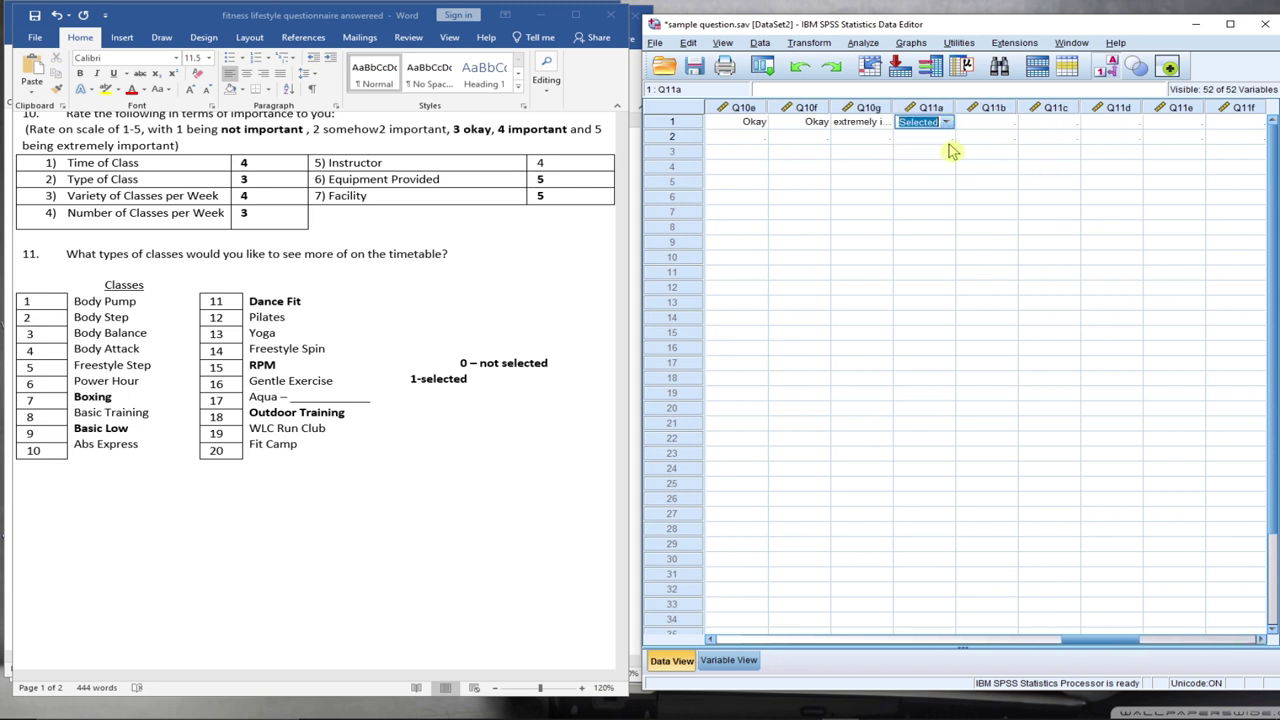
{"action": "left_click", "coordinate": [996, 121]}
{"action": "left_click", "coordinate": [996, 121]}
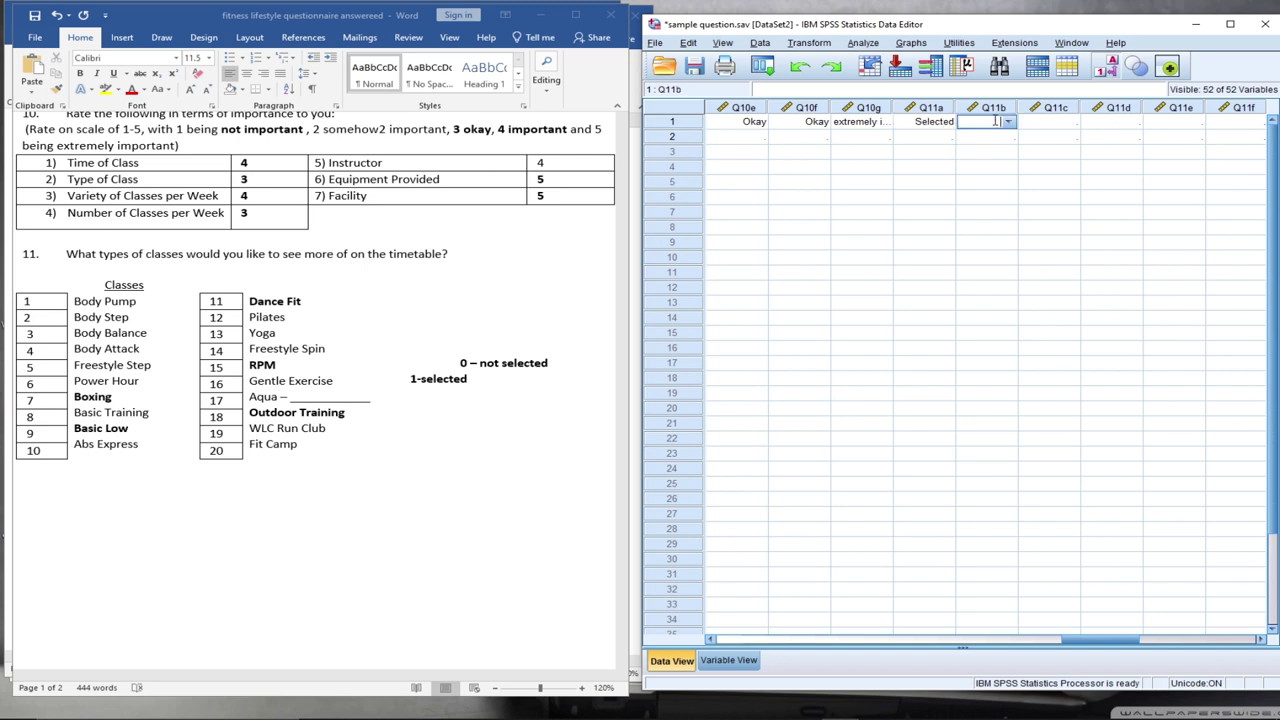
{"action": "left_click", "coordinate": [1008, 122]}
{"action": "left_click", "coordinate": [998, 150]}
Set Q11c and Q11d to Not selected in the first case
{"action": "left_click", "coordinate": [1050, 121]}
{"action": "left_click", "coordinate": [1050, 121]}
{"action": "left_click", "coordinate": [1070, 122]}
{"action": "left_click", "coordinate": [1050, 136]}
{"action": "left_click", "coordinate": [1110, 121]}
{"action": "left_click", "coordinate": [1110, 121]}
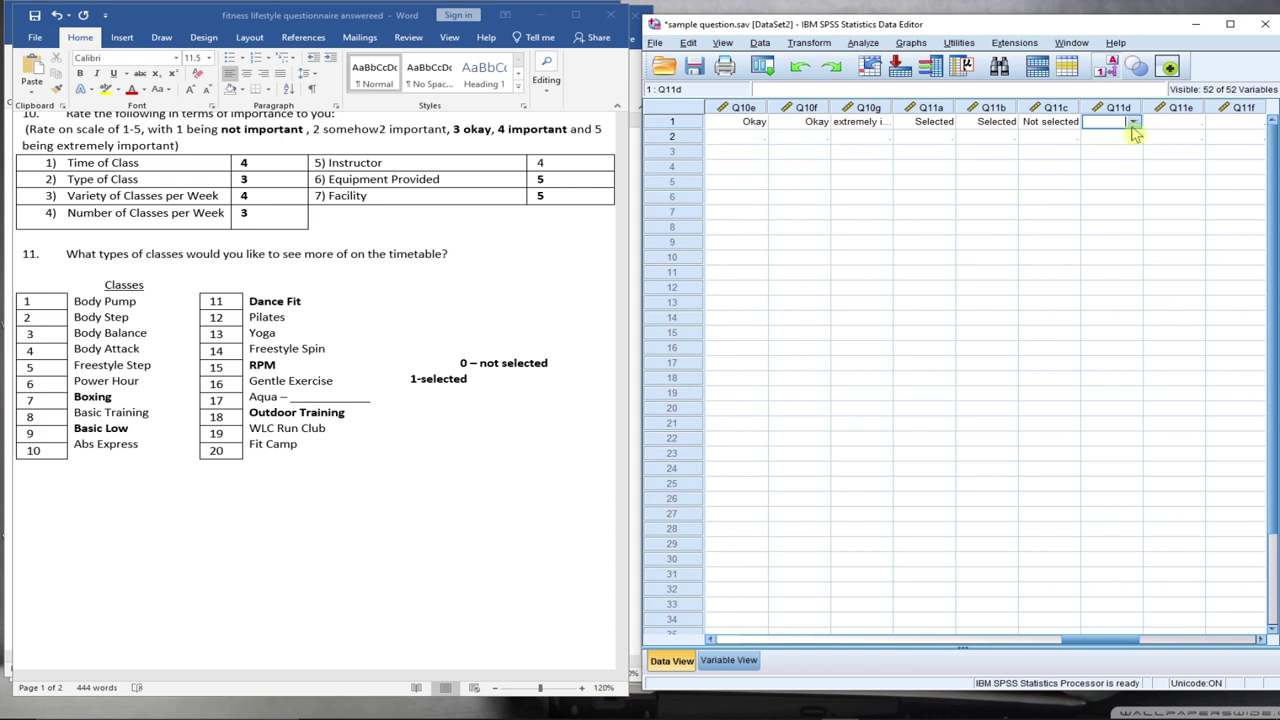
{"action": "left_click", "coordinate": [1133, 122]}
{"action": "left_click", "coordinate": [1112, 136]}
Set Q11e and Q11f to Selected in the first case
{"action": "left_click", "coordinate": [1175, 121]}
{"action": "left_click", "coordinate": [1175, 121]}
{"action": "left_click", "coordinate": [1195, 122]}
{"action": "left_click", "coordinate": [1170, 150]}
{"action": "left_click", "coordinate": [1238, 121]}
{"action": "left_click", "coordinate": [1238, 121]}
{"action": "left_click", "coordinate": [1262, 122]}
{"action": "left_click", "coordinate": [1238, 150]}
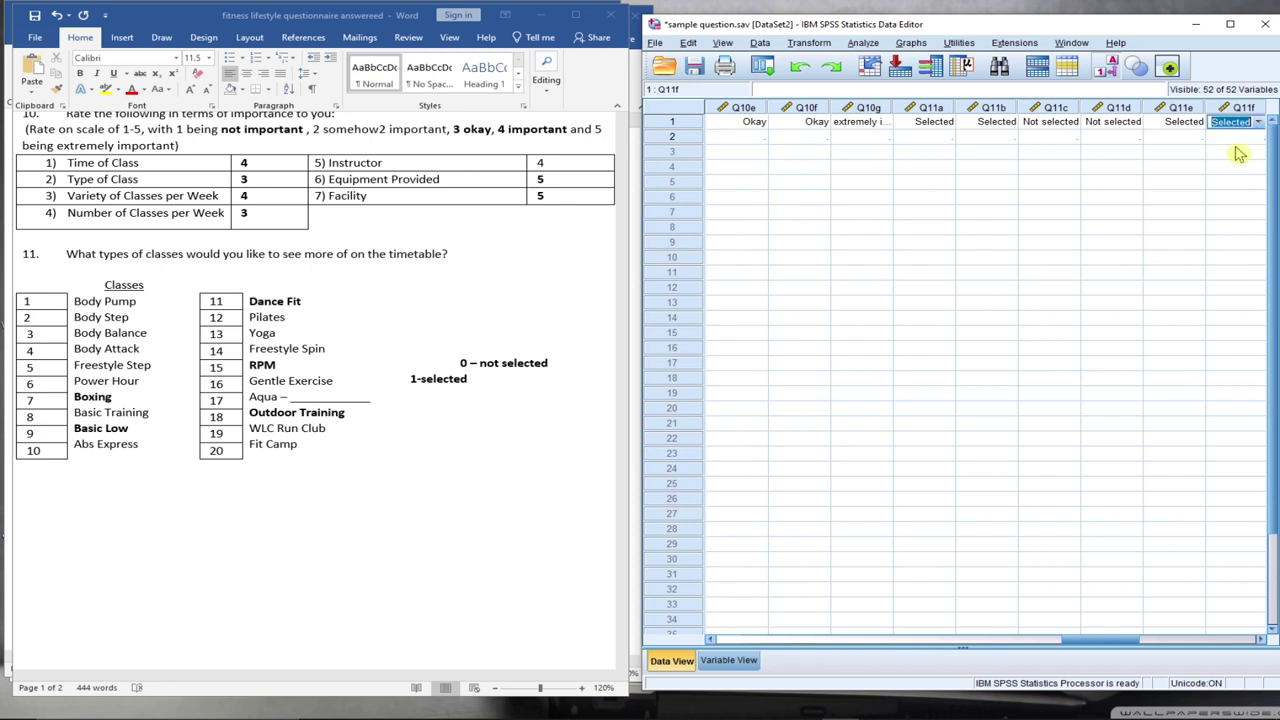
Set Q11g to Selected and Q11h to Not selected in the first case
{"action": "left_click", "coordinate": [1262, 640]}
{"action": "left_click", "coordinate": [1262, 640]}
{"action": "left_click", "coordinate": [1262, 640]}
{"action": "left_click", "coordinate": [1262, 640]}
{"action": "left_click", "coordinate": [1262, 640]}
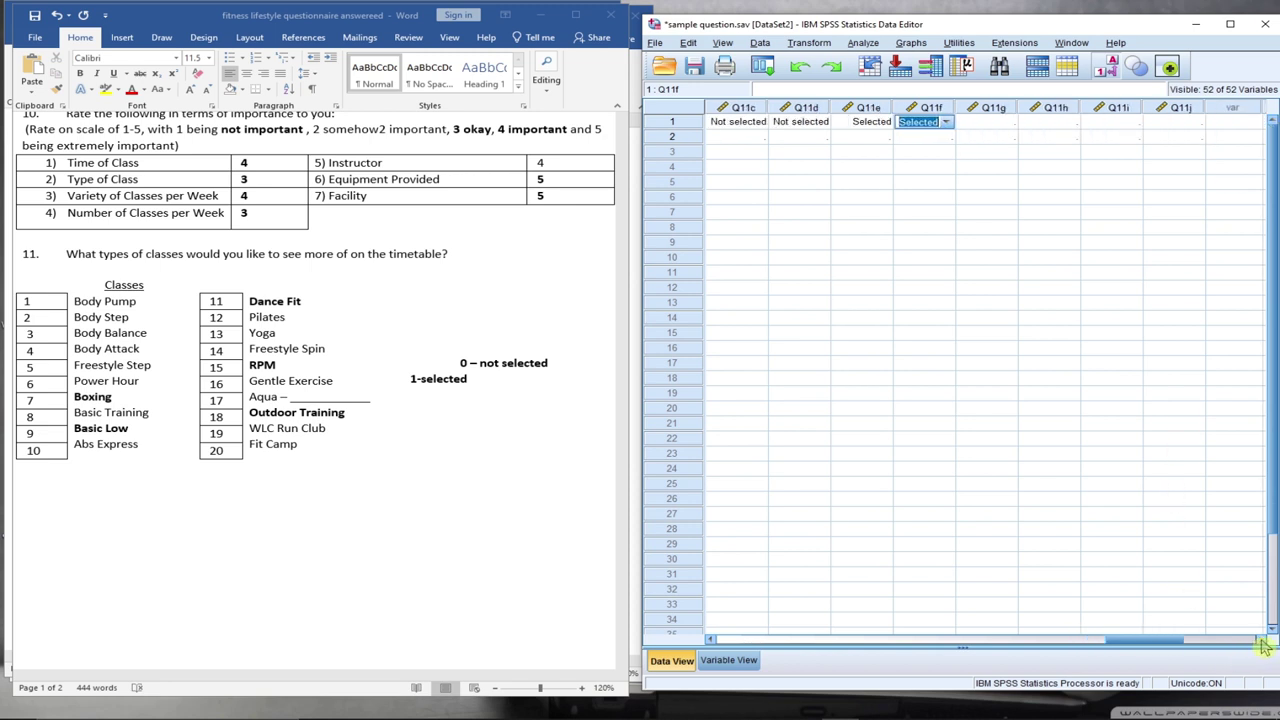
{"action": "left_click", "coordinate": [1262, 640]}
{"action": "left_click", "coordinate": [930, 125]}
{"action": "left_click", "coordinate": [940, 125]}
{"action": "left_click", "coordinate": [945, 121]}
{"action": "left_click", "coordinate": [935, 150]}
{"action": "left_click", "coordinate": [982, 122]}
{"action": "left_click", "coordinate": [1007, 121]}
{"action": "left_click", "coordinate": [994, 138]}
Set Q11i and Q11j to Not selected in the first case
{"action": "left_click", "coordinate": [1055, 121]}
{"action": "left_click", "coordinate": [1070, 124]}
{"action": "left_click", "coordinate": [1058, 136]}
{"action": "left_click", "coordinate": [1118, 122]}
{"action": "left_click", "coordinate": [1134, 122]}
{"action": "left_click", "coordinate": [1108, 150]}
Set Q1 to Male and Q2 to 45-54 in the second case
{"action": "left_click_drag", "start_coordinate": [1115, 642], "coordinate": [731, 642]}
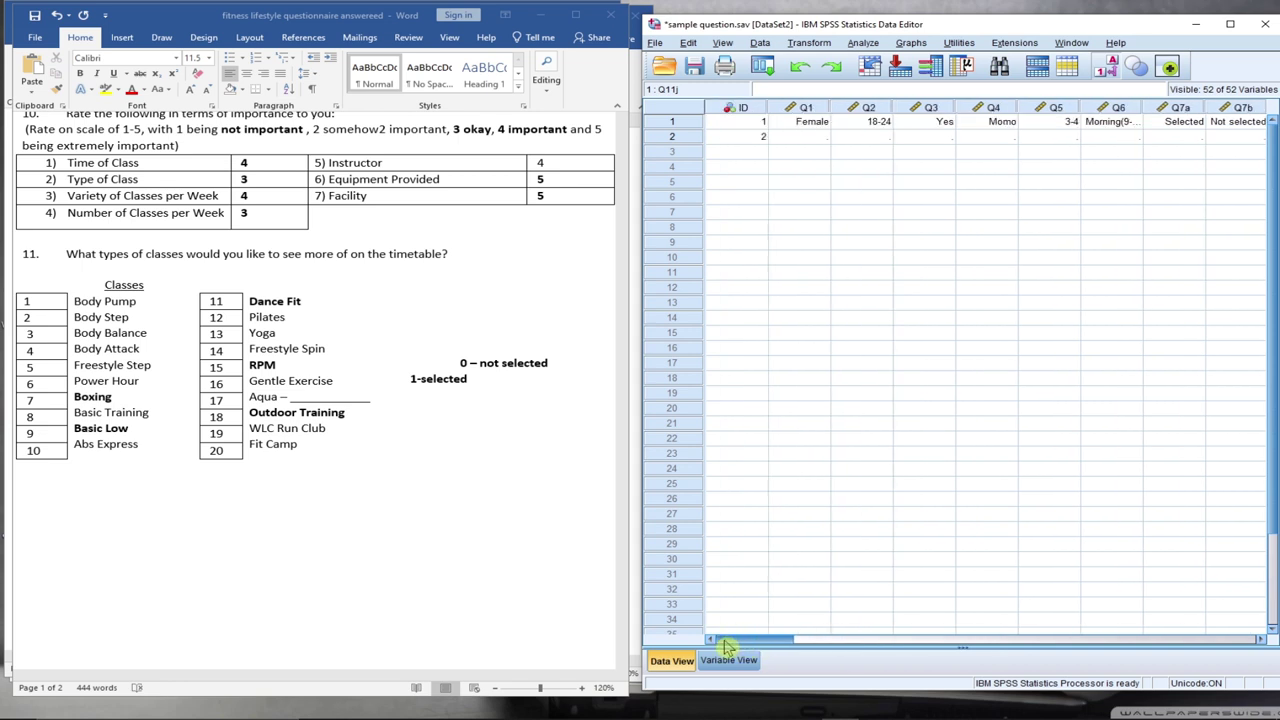
{"action": "left_click", "coordinate": [797, 141]}
{"action": "left_click", "coordinate": [801, 136]}
{"action": "left_click", "coordinate": [820, 140]}
{"action": "left_click", "coordinate": [806, 164]}
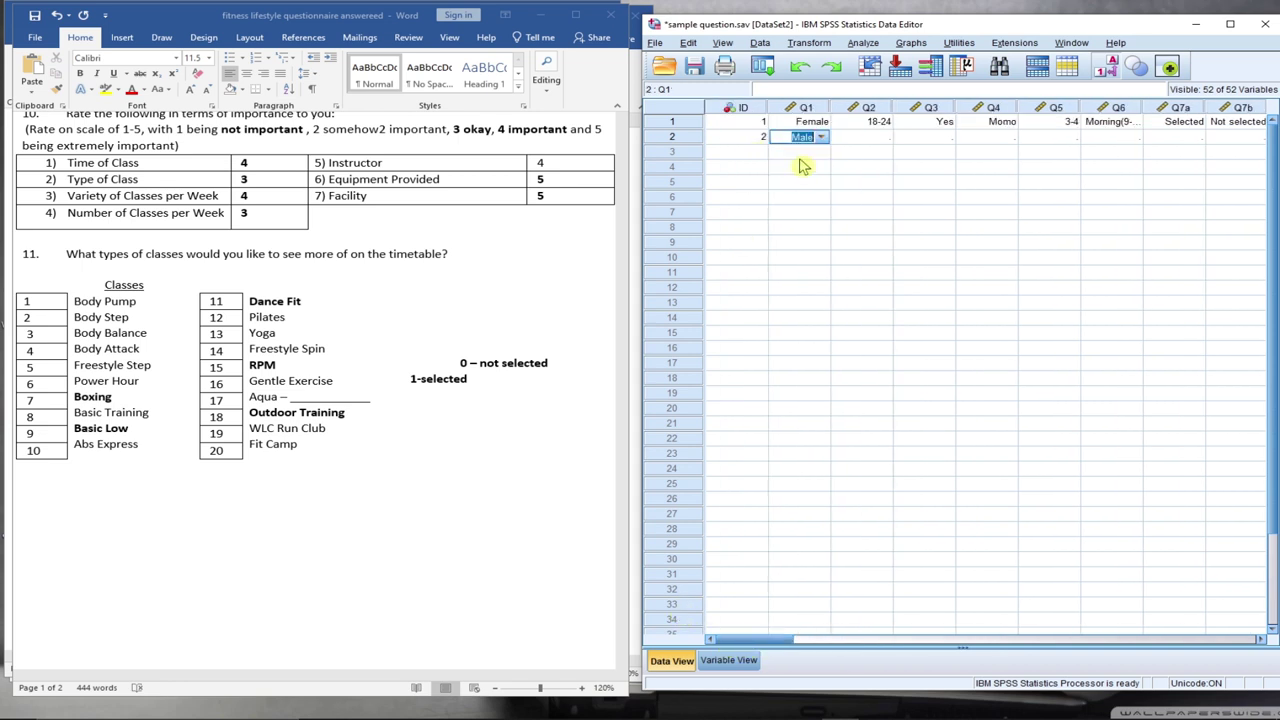
{"action": "left_click", "coordinate": [862, 137]}
{"action": "left_click", "coordinate": [884, 140]}
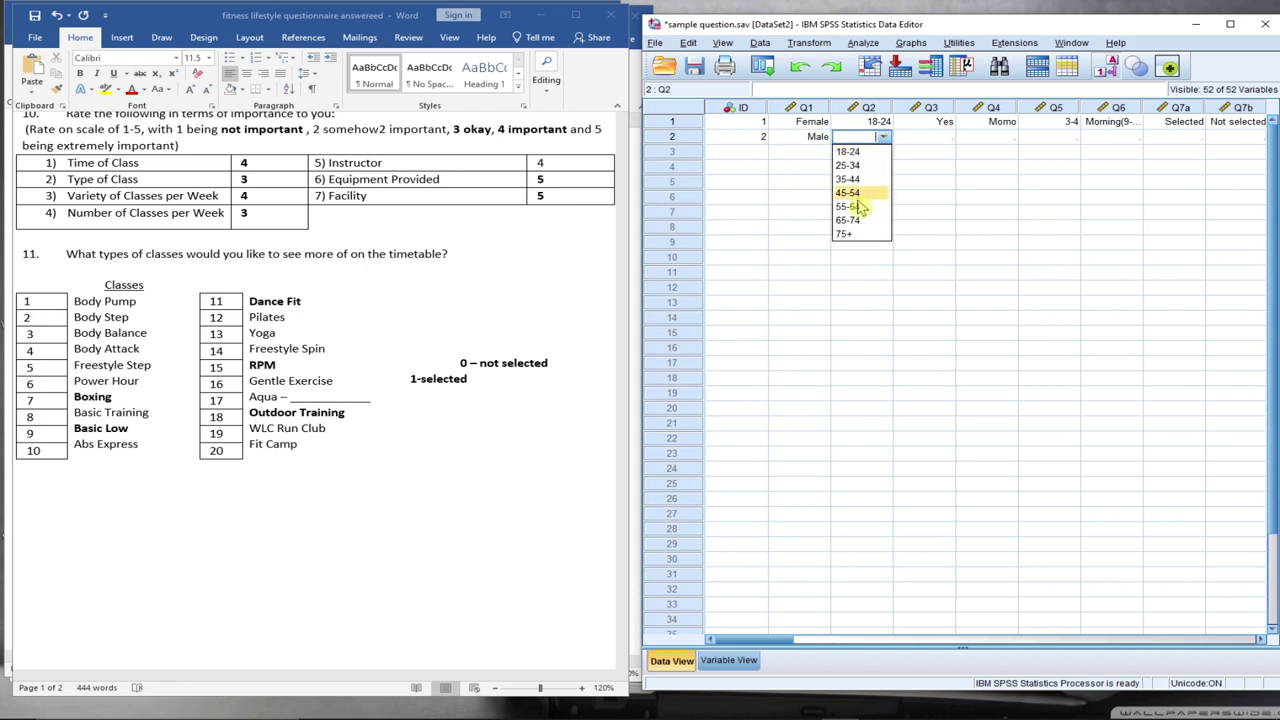
{"action": "left_click", "coordinate": [886, 209]}
Set Q3 to Yes in the second case
{"action": "left_click", "coordinate": [935, 137]}
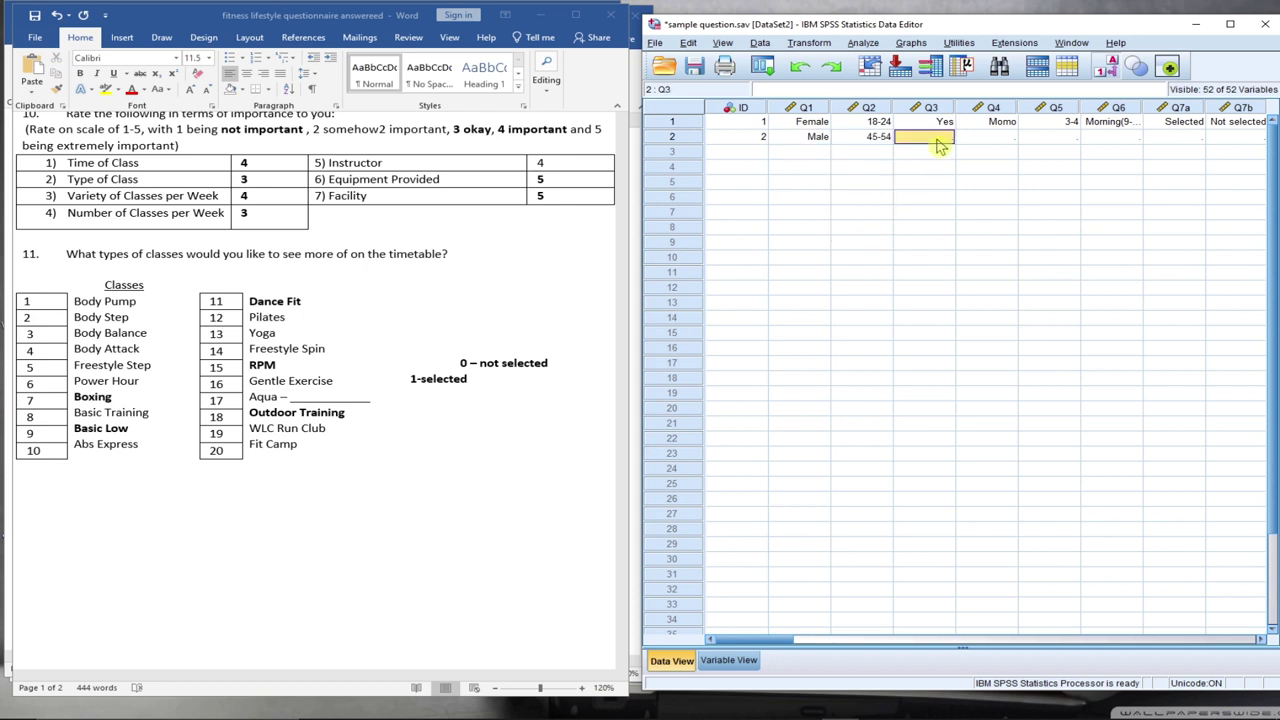
{"action": "left_click", "coordinate": [935, 137]}
{"action": "left_click", "coordinate": [946, 137]}
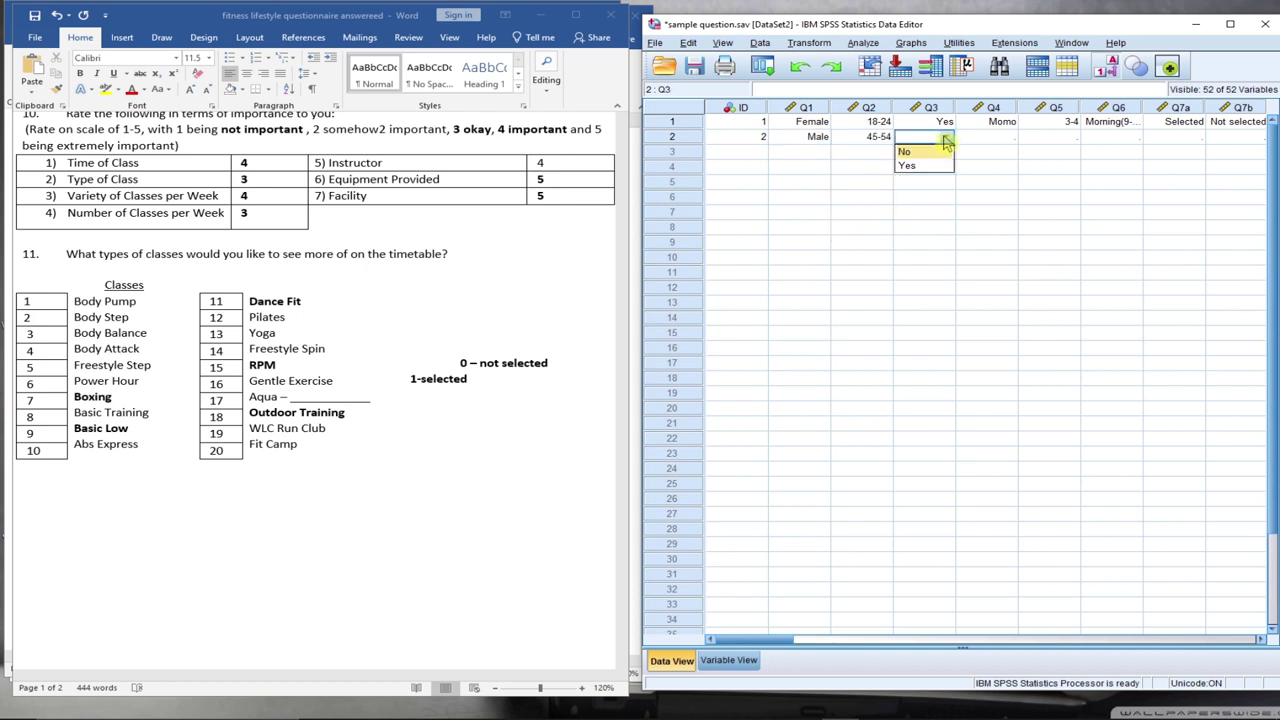
{"action": "left_click", "coordinate": [927, 166]}
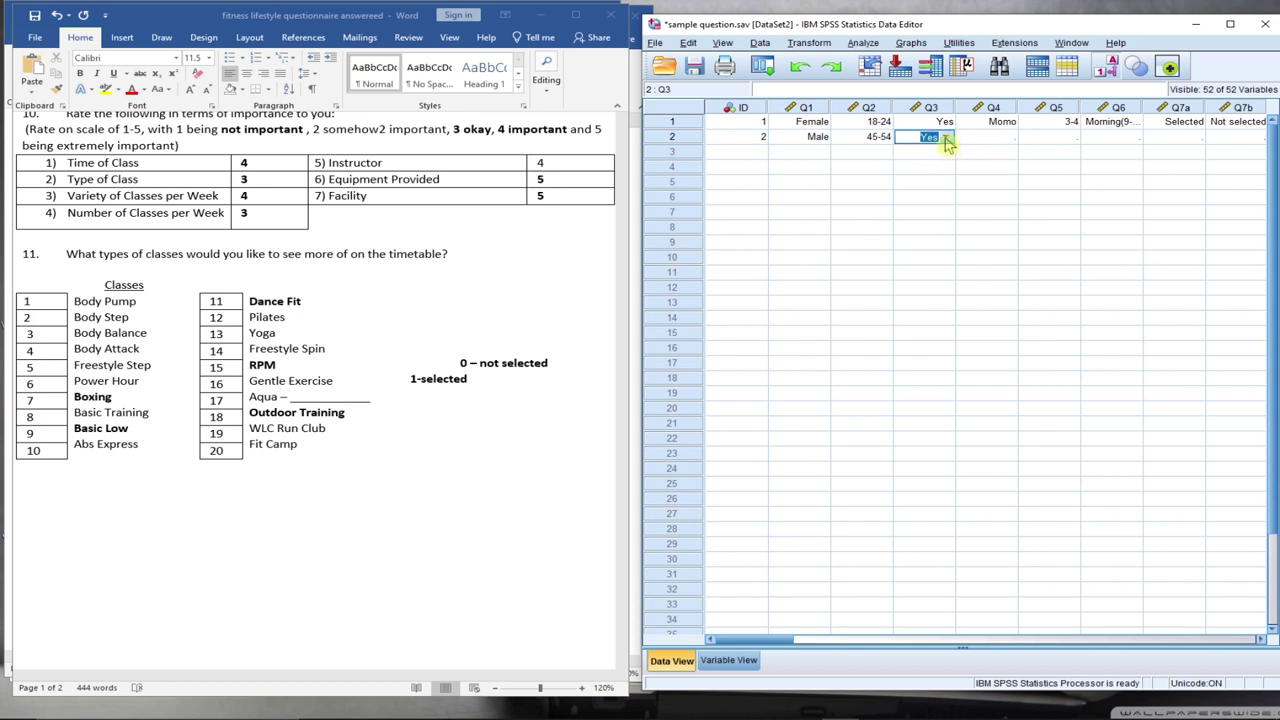
{"action": "left_click", "coordinate": [977, 136]}
{"action": "left_click", "coordinate": [977, 136]}
{"action": "left_click", "coordinate": [1011, 137]}
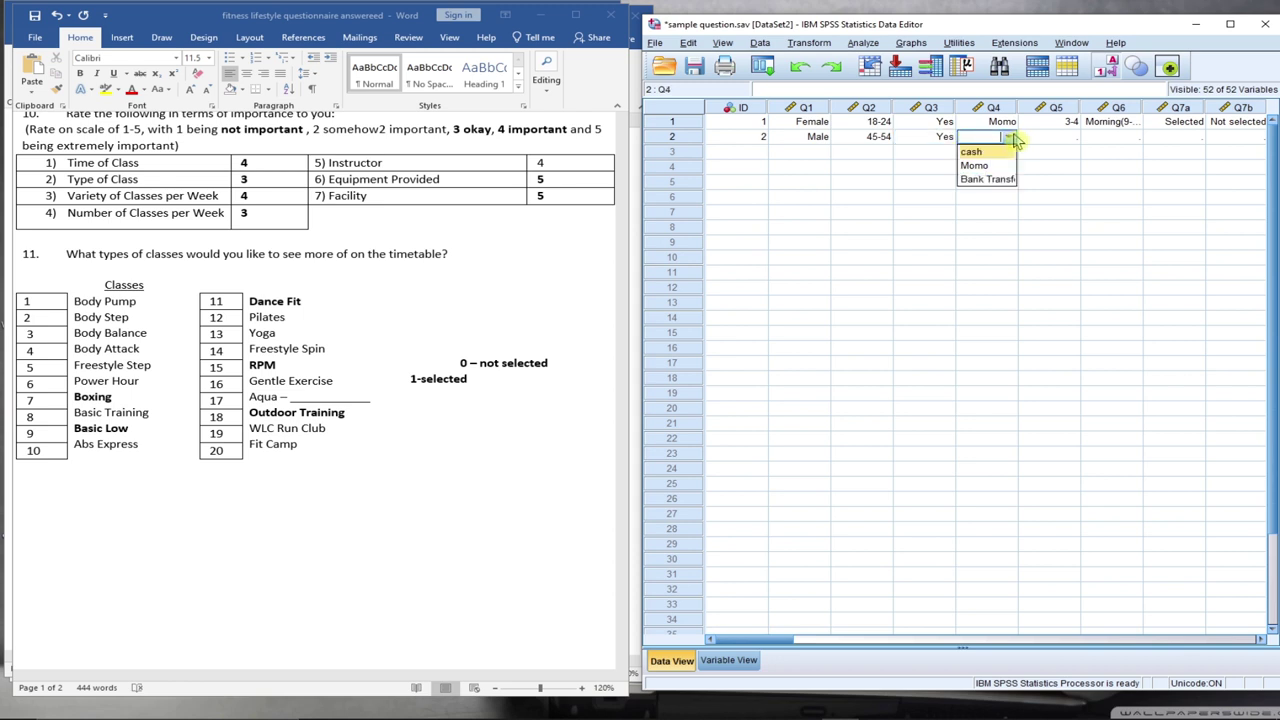
{"action": "left_click", "coordinate": [950, 140]}
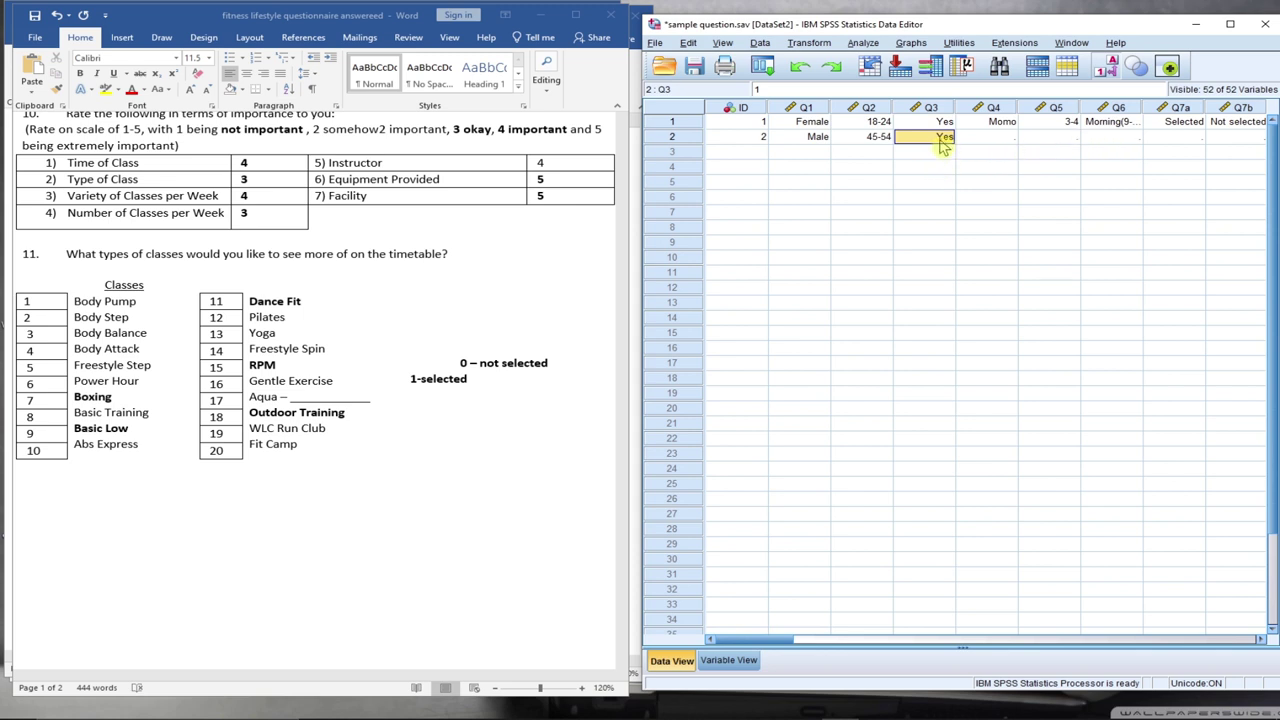
Set Q4 to Bank Transfer and Q5 to 2-3 in the second case
{"action": "left_click", "coordinate": [990, 138]}
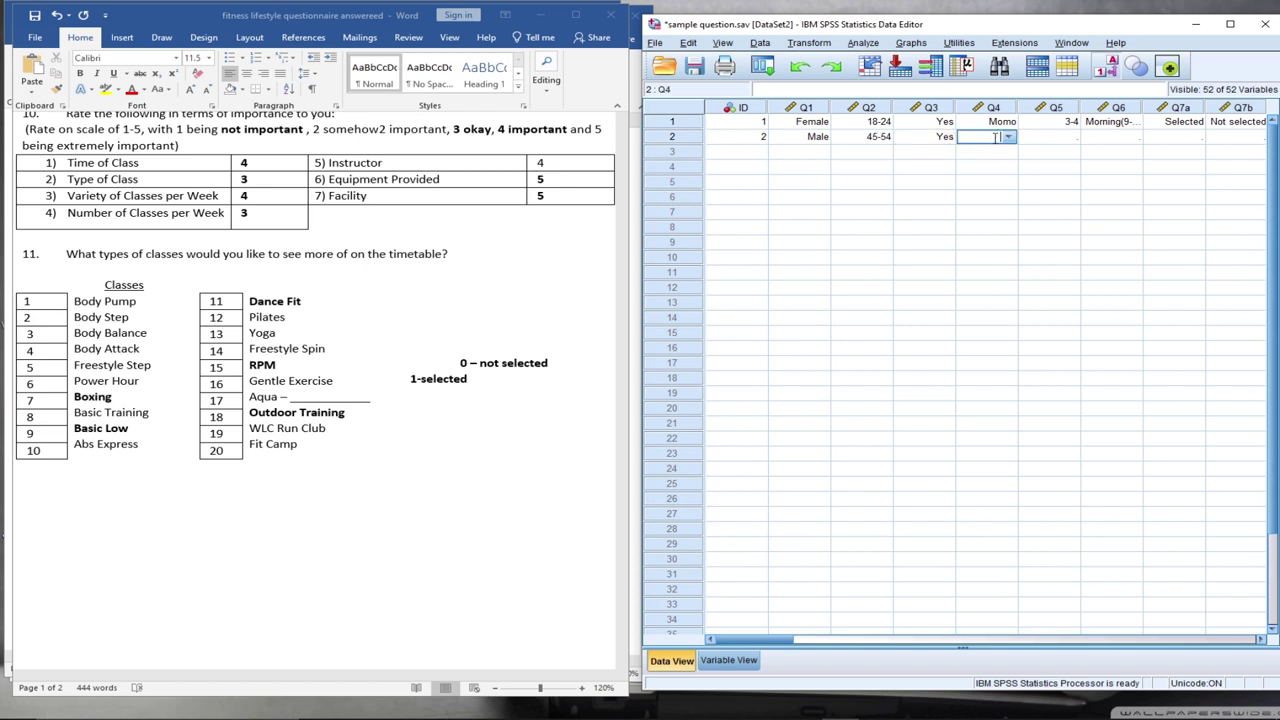
{"action": "left_click", "coordinate": [1010, 139]}
{"action": "left_click", "coordinate": [995, 182]}
{"action": "left_click", "coordinate": [1045, 137]}
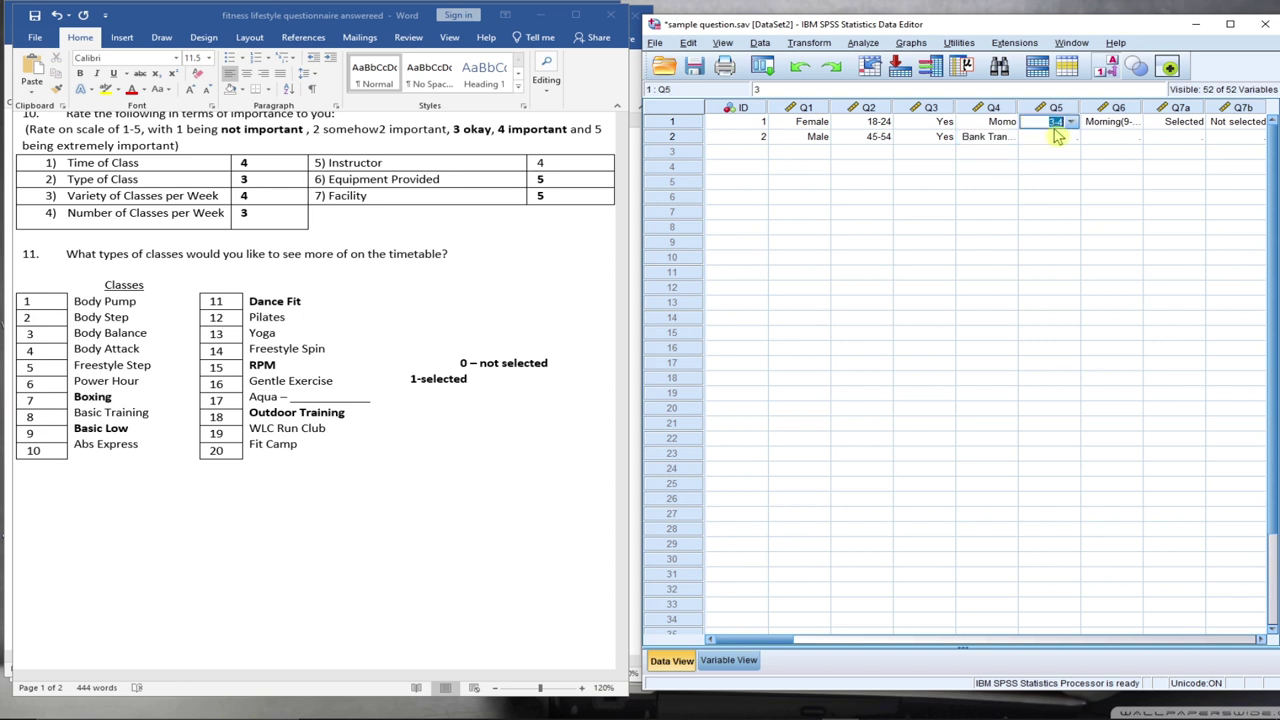
{"action": "left_click", "coordinate": [1066, 138]}
{"action": "left_click", "coordinate": [1070, 137]}
{"action": "left_click", "coordinate": [1040, 165]}
Set Q6 to Evening (6-8pm) in the second case
{"action": "left_click", "coordinate": [1110, 137]}
{"action": "left_click", "coordinate": [1120, 137]}
{"action": "left_click", "coordinate": [1133, 137]}
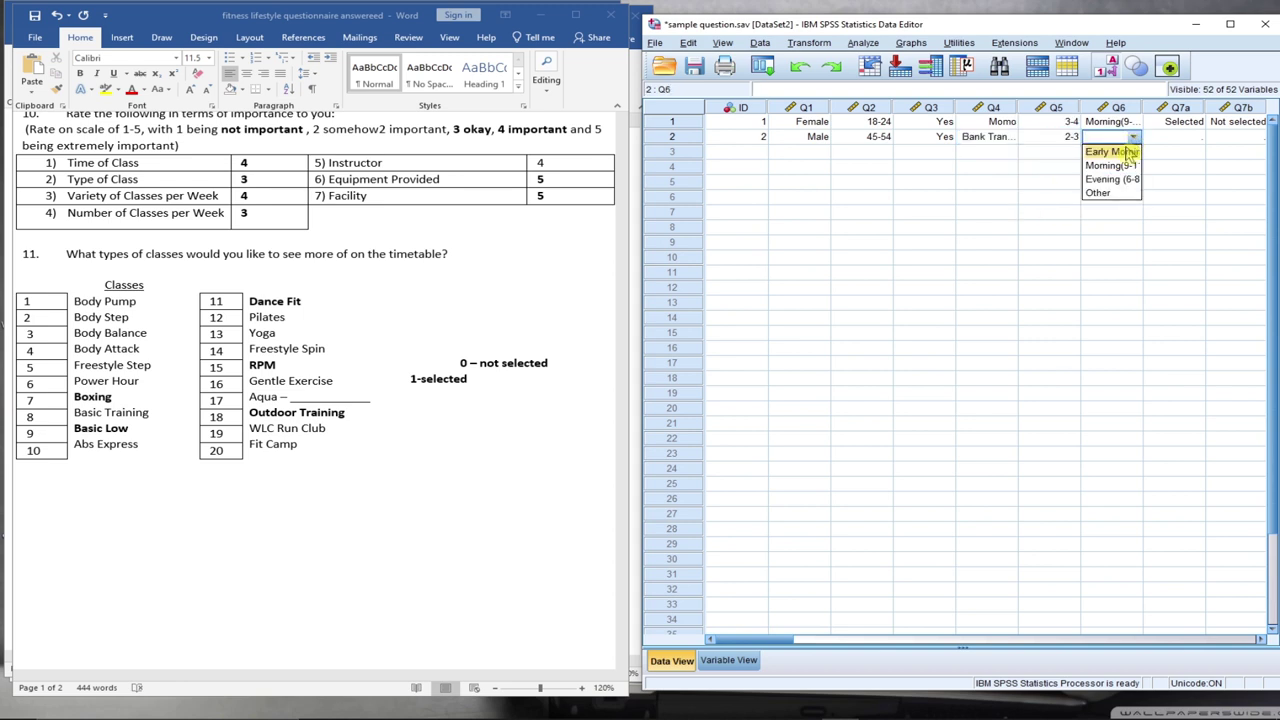
{"action": "left_click", "coordinate": [1110, 181]}
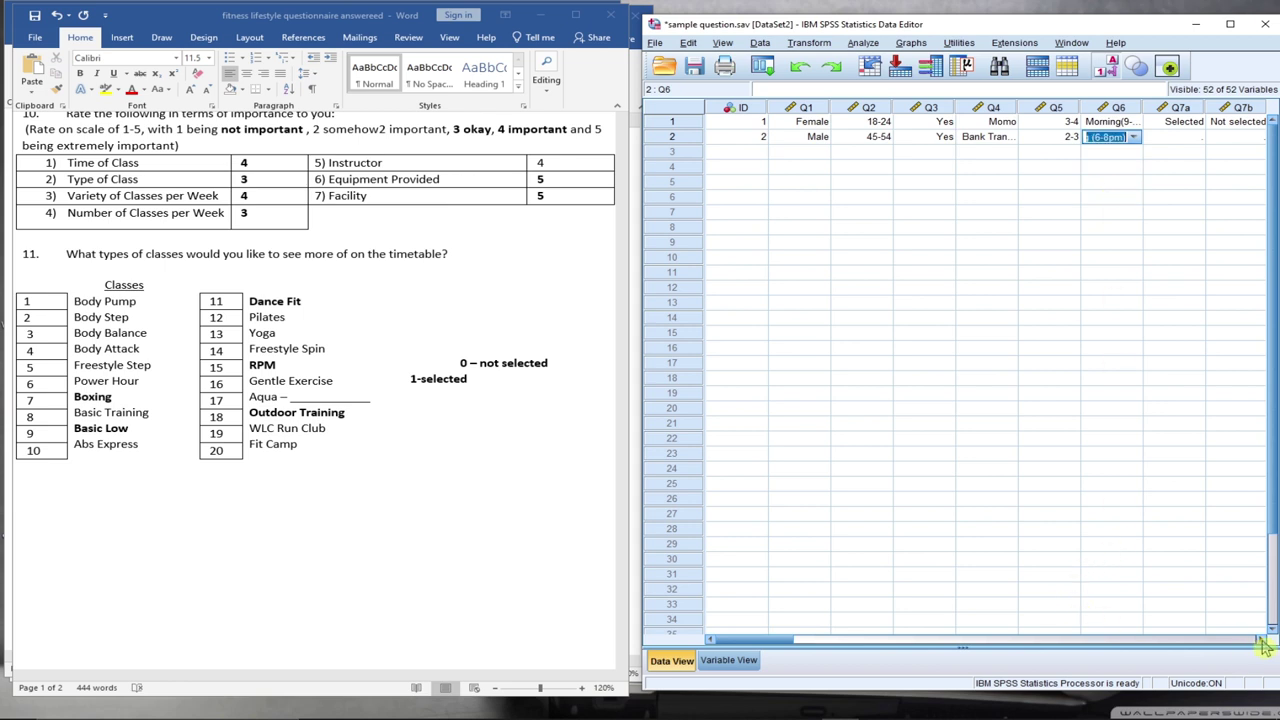
Set Q7a and Q7b to Selected in the second case
{"action": "scroll", "coordinate": [1263, 642], "scroll_direction": "right", "scroll_amount": 4}
{"action": "left_click", "coordinate": [924, 137]}
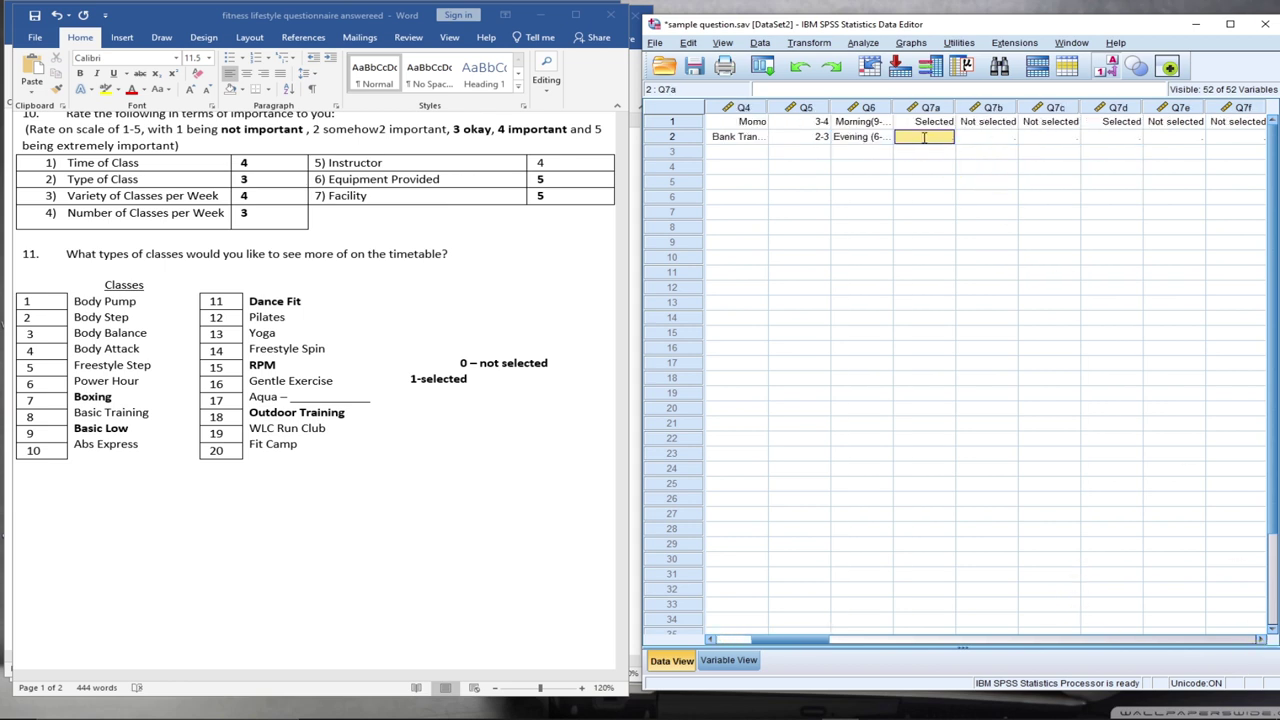
{"action": "left_click", "coordinate": [946, 137]}
{"action": "left_click", "coordinate": [930, 166]}
{"action": "left_click", "coordinate": [998, 137]}
{"action": "left_click", "coordinate": [1007, 137]}
{"action": "left_click", "coordinate": [982, 166]}
Set Q7c to Not selected and Q7d to Selected in the second case
{"action": "left_click", "coordinate": [1064, 137]}
{"action": "left_click", "coordinate": [1070, 137]}
{"action": "left_click", "coordinate": [1040, 151]}
{"action": "left_click", "coordinate": [1113, 137]}
{"action": "left_click", "coordinate": [1133, 137]}
{"action": "left_click", "coordinate": [1115, 166]}
Set Q7e and Q7f to Selected in the second case
{"action": "left_click", "coordinate": [1197, 142]}
{"action": "left_click", "coordinate": [1197, 140]}
{"action": "left_click", "coordinate": [1177, 167]}
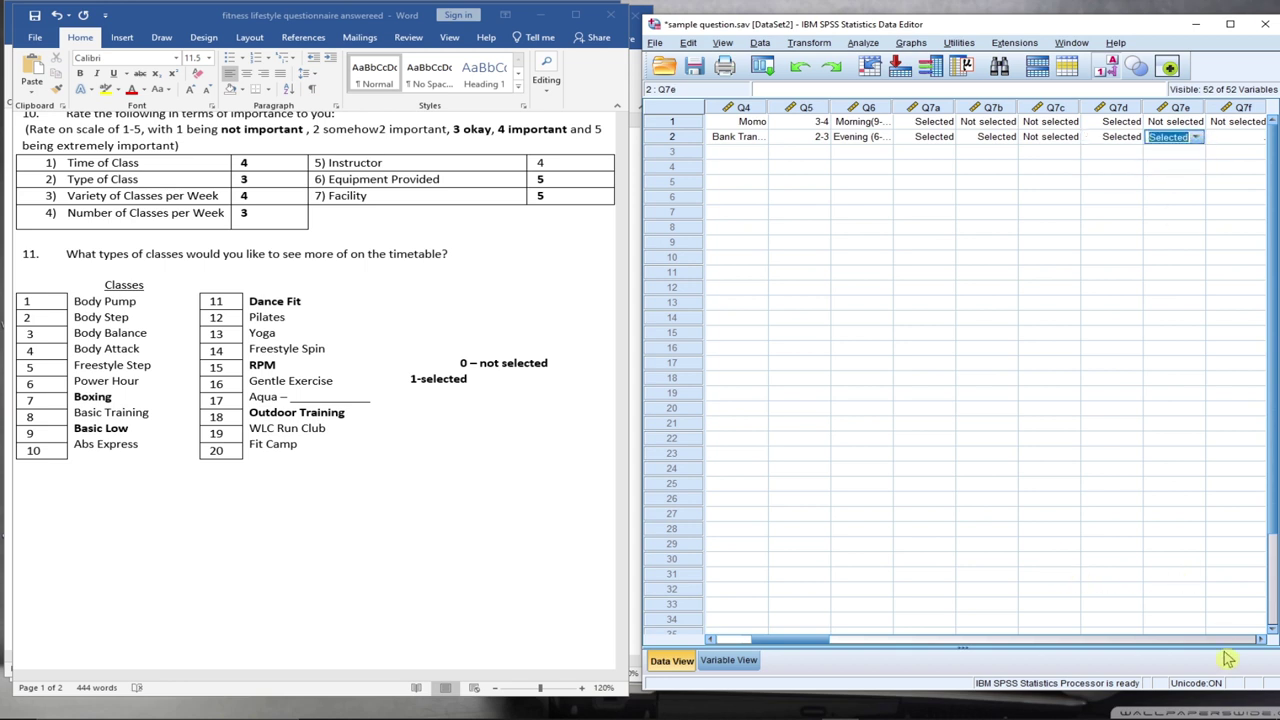
{"action": "scroll", "coordinate": [1258, 645], "scroll_direction": "right", "scroll_amount": 5}
{"action": "left_click", "coordinate": [945, 137]}
{"action": "left_click", "coordinate": [948, 137]}
{"action": "left_click", "coordinate": [914, 164]}
Set Q7g to Selected and Q8a to Not selected in the second case
{"action": "left_click", "coordinate": [1003, 142]}
{"action": "left_click", "coordinate": [1003, 140]}
{"action": "left_click", "coordinate": [1008, 137]}
{"action": "left_click", "coordinate": [998, 165]}
{"action": "left_click", "coordinate": [1068, 140]}
{"action": "left_click", "coordinate": [1070, 137]}
{"action": "left_click", "coordinate": [1045, 168]}
Set Q8b to Selected and Q8c to Not selected in the second case
{"action": "left_click", "coordinate": [1114, 138]}
{"action": "left_click", "coordinate": [1116, 138]}
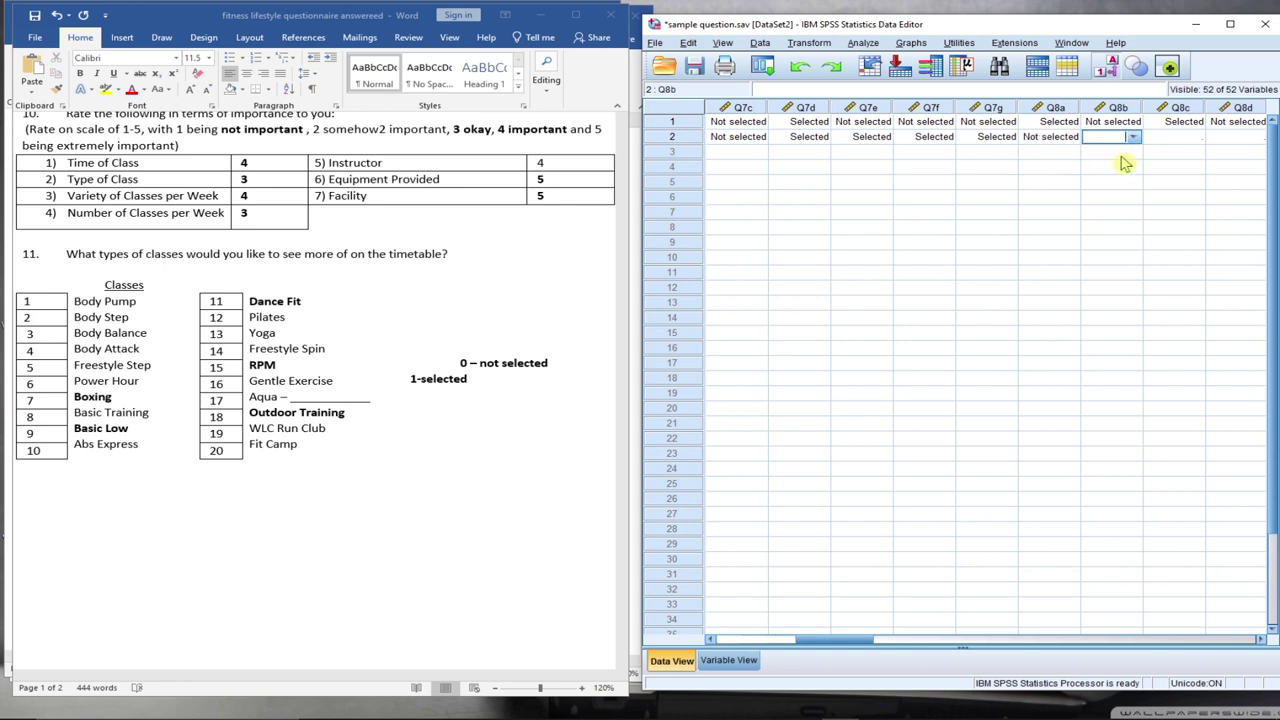
{"action": "left_click", "coordinate": [1133, 137]}
{"action": "left_click", "coordinate": [1108, 167]}
{"action": "left_click", "coordinate": [1180, 137]}
{"action": "left_click", "coordinate": [1185, 136]}
{"action": "left_click", "coordinate": [1196, 137]}
{"action": "left_click", "coordinate": [1184, 152]}
Set Q8d and Q8e to Selected in the second case
{"action": "left_click", "coordinate": [1223, 137]}
{"action": "left_click", "coordinate": [1235, 137]}
{"action": "left_click", "coordinate": [1258, 137]}
{"action": "left_click", "coordinate": [1236, 167]}
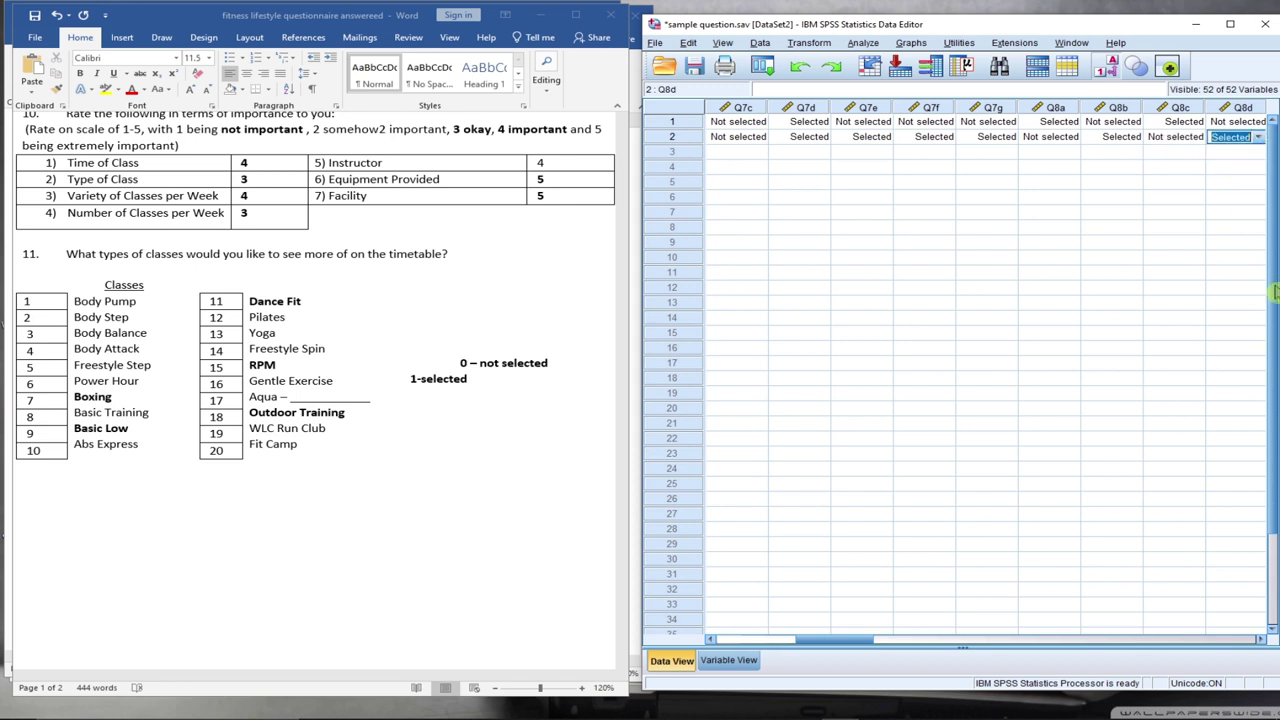
{"action": "left_click", "coordinate": [1261, 641]}
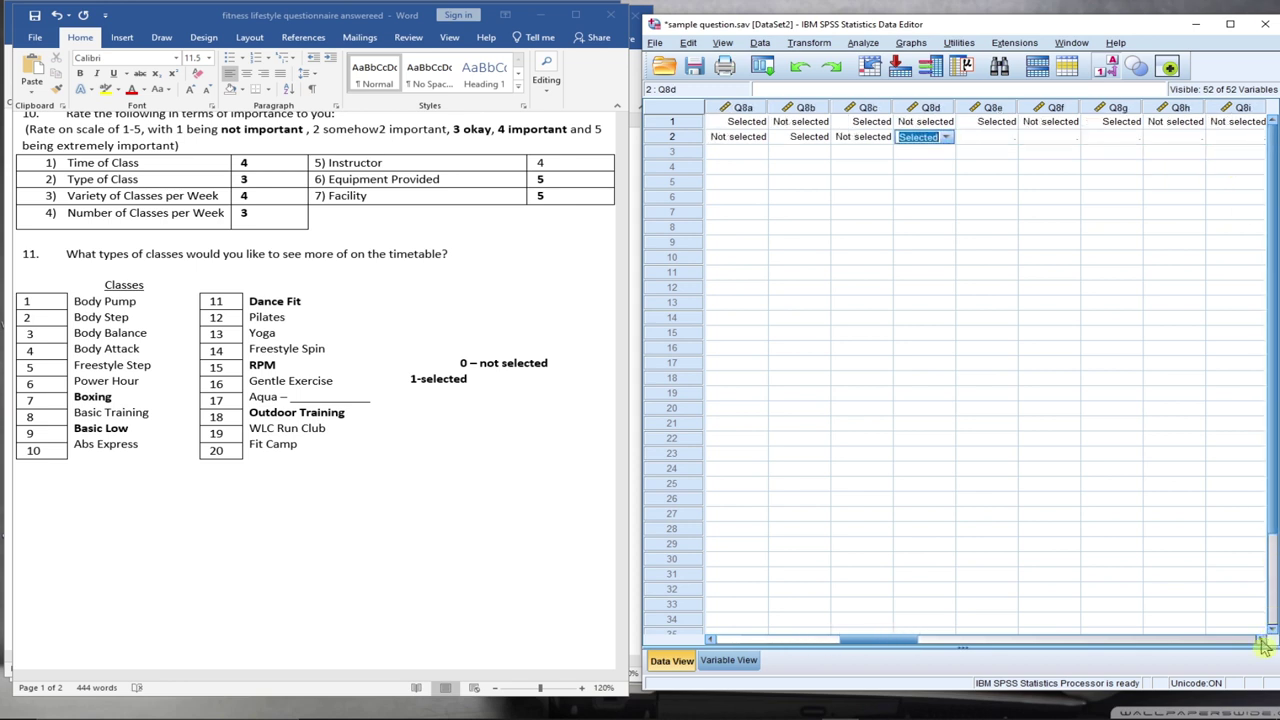
{"action": "left_click", "coordinate": [935, 140]}
{"action": "left_click", "coordinate": [935, 140]}
{"action": "left_click", "coordinate": [946, 137]}
{"action": "left_click", "coordinate": [935, 166]}
Set Q8f to Selected in the second case and open the value choices for Q8g
{"action": "left_click", "coordinate": [990, 137]}
{"action": "left_click", "coordinate": [990, 137]}
{"action": "left_click", "coordinate": [1008, 137]}
{"action": "left_click", "coordinate": [980, 166]}
{"action": "left_click", "coordinate": [1049, 137]}
{"action": "left_click", "coordinate": [1070, 137]}
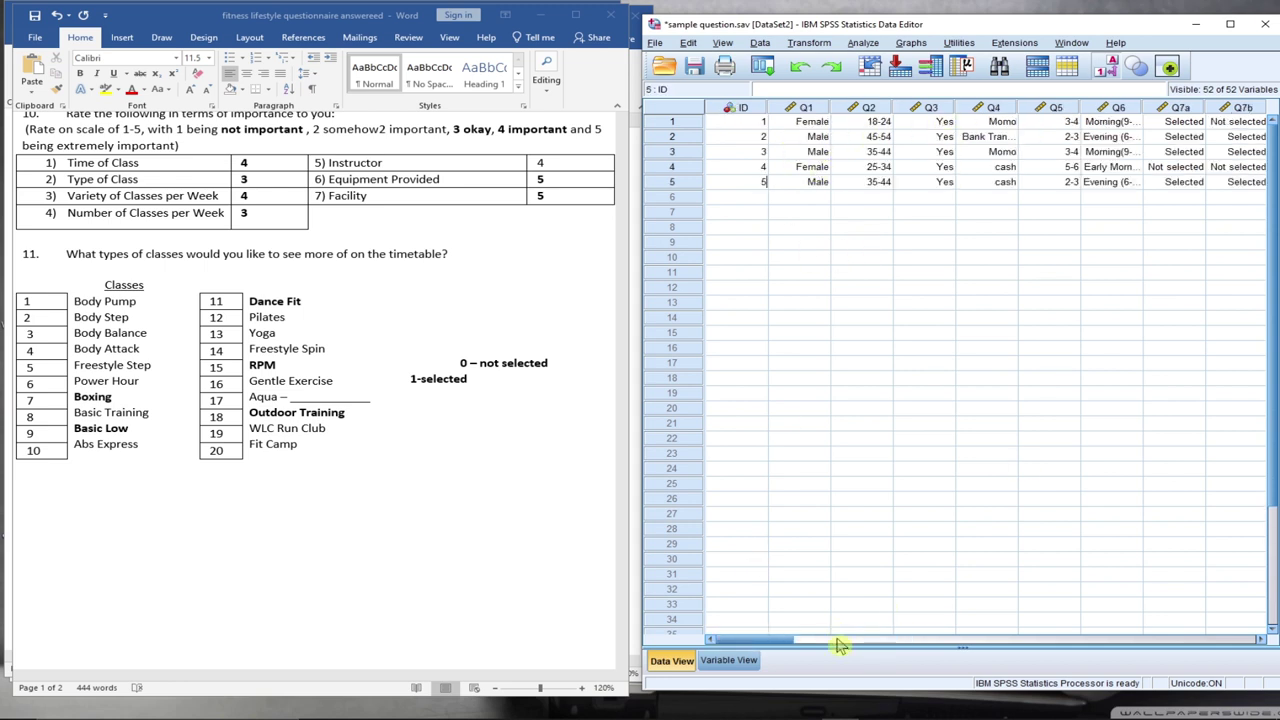
Review the entered responses of all five cases from ID through Q11j in Data View
{"action": "left_click_drag", "start_coordinate": [838, 648], "coordinate": [1172, 647]}
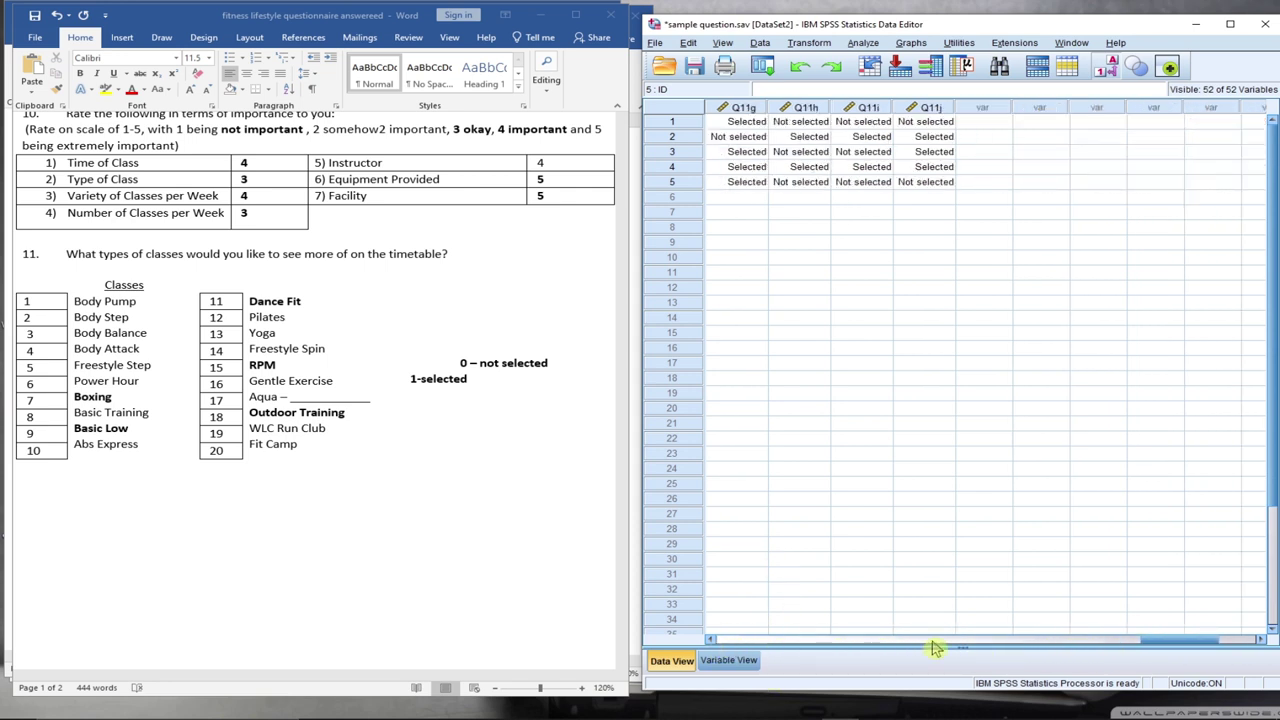
{"action": "left_click_drag", "start_coordinate": [1146, 648], "coordinate": [725, 648]}
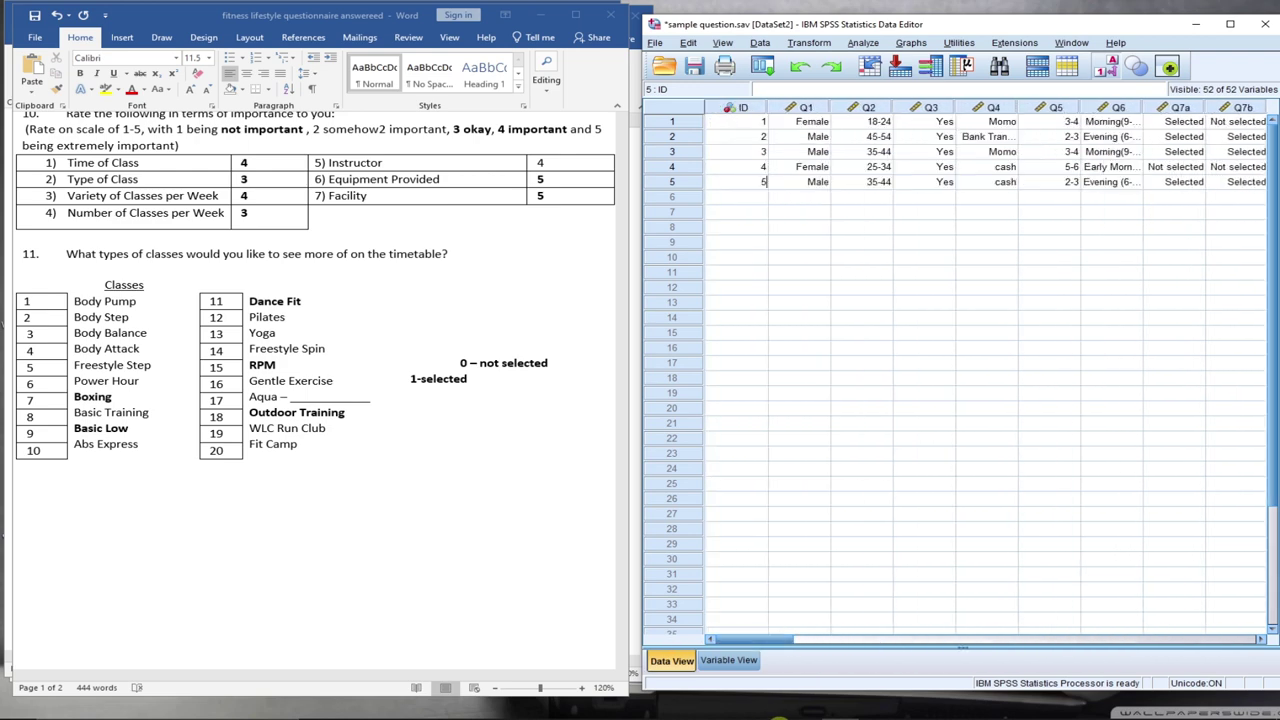
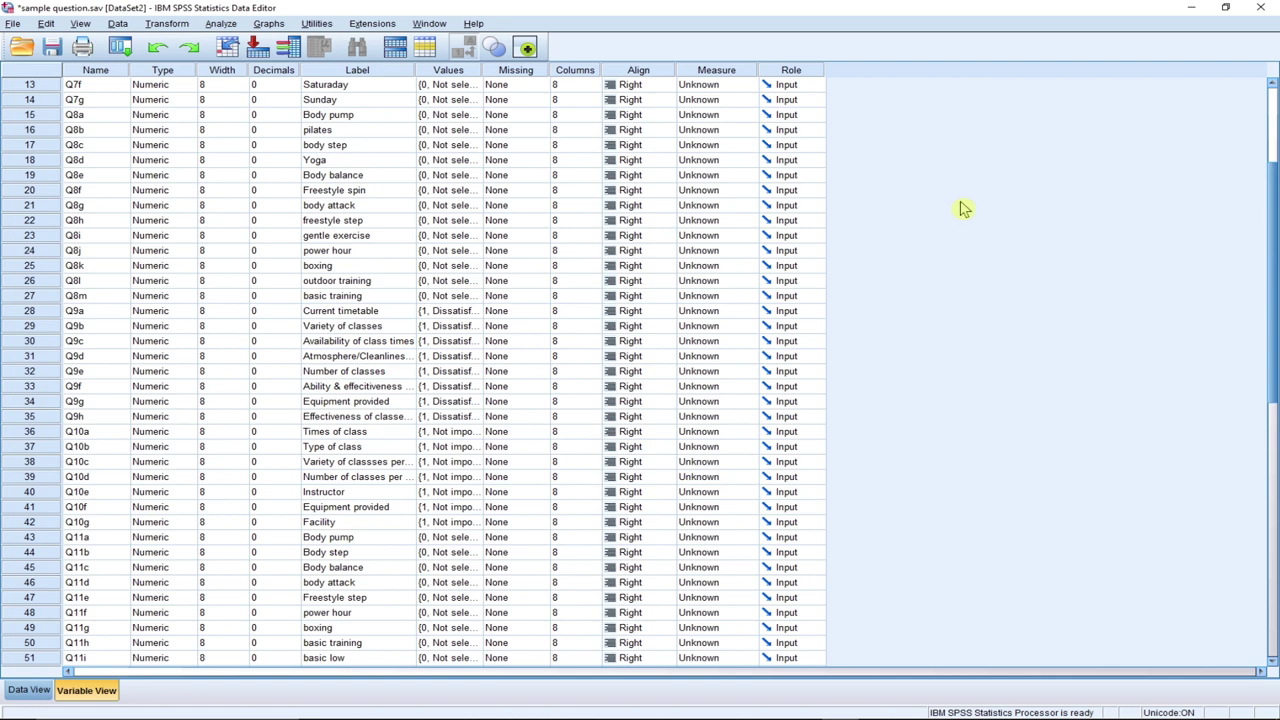
{"action": "left_click", "coordinate": [24, 694]}
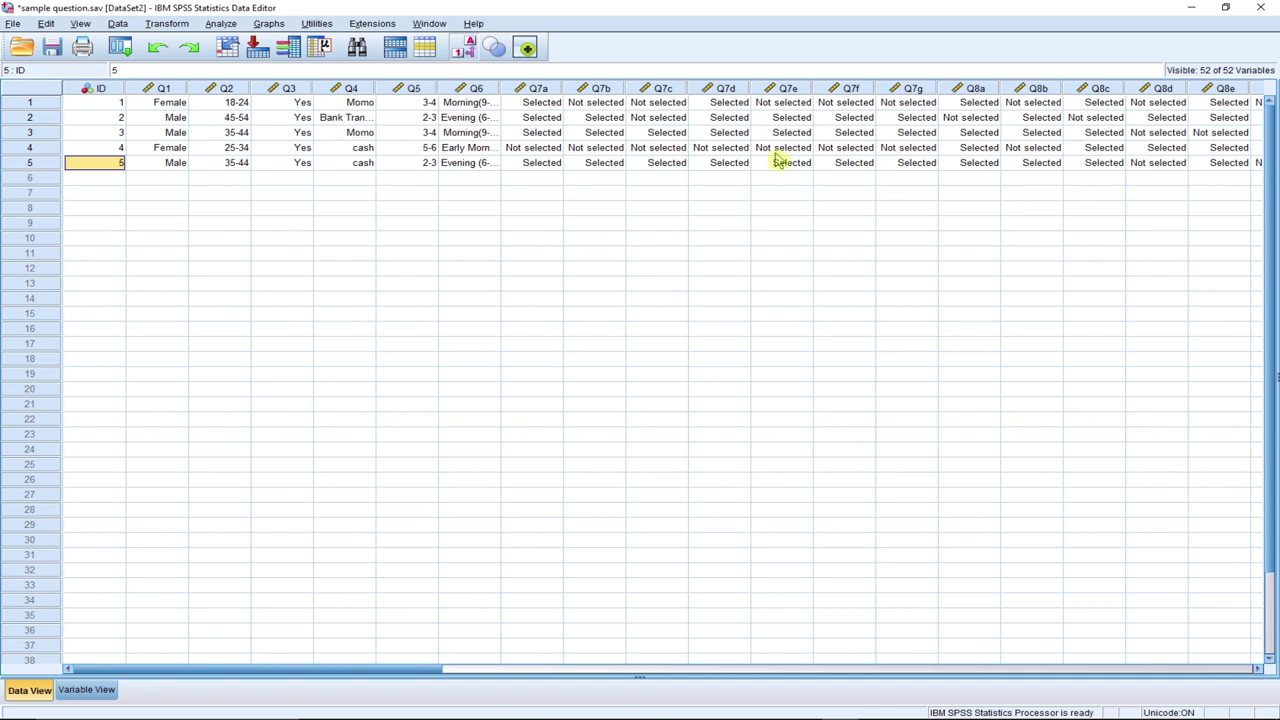
Display the responses in Data View as numeric codes instead of value labels
{"action": "left_click", "coordinate": [466, 50]}
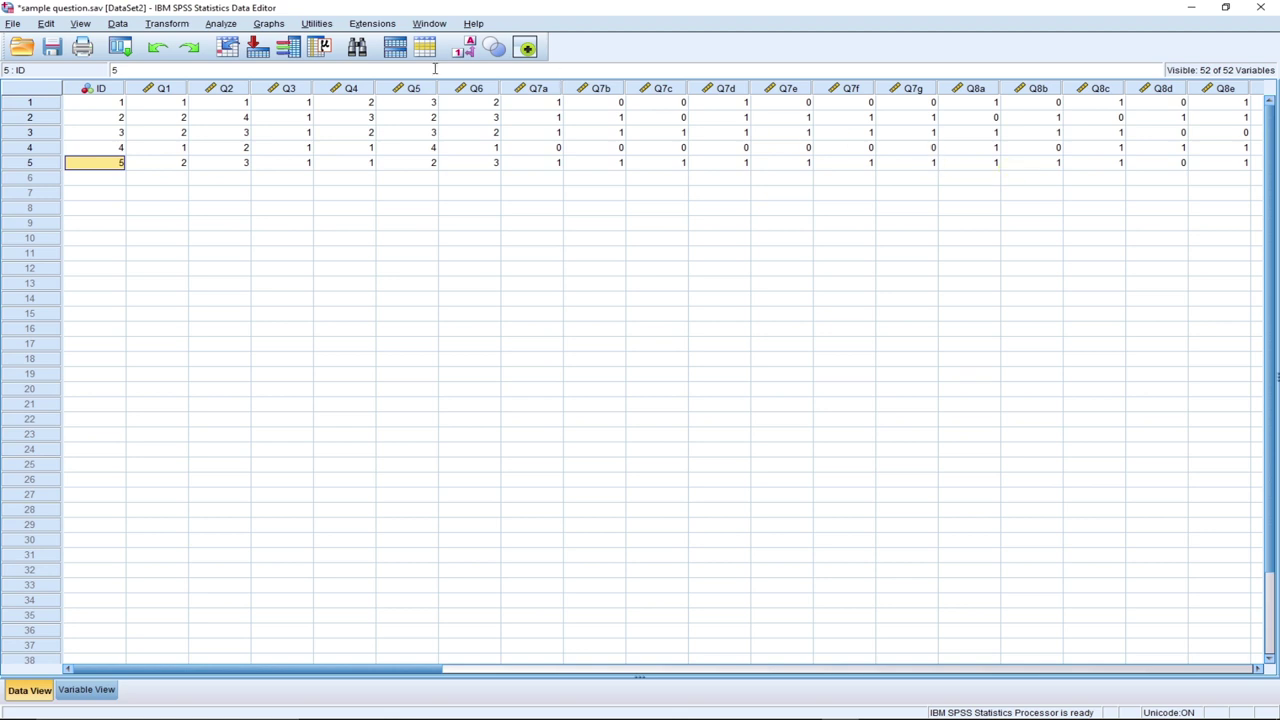
{"action": "left_click", "coordinate": [464, 52]}
{"action": "left_click", "coordinate": [464, 52]}
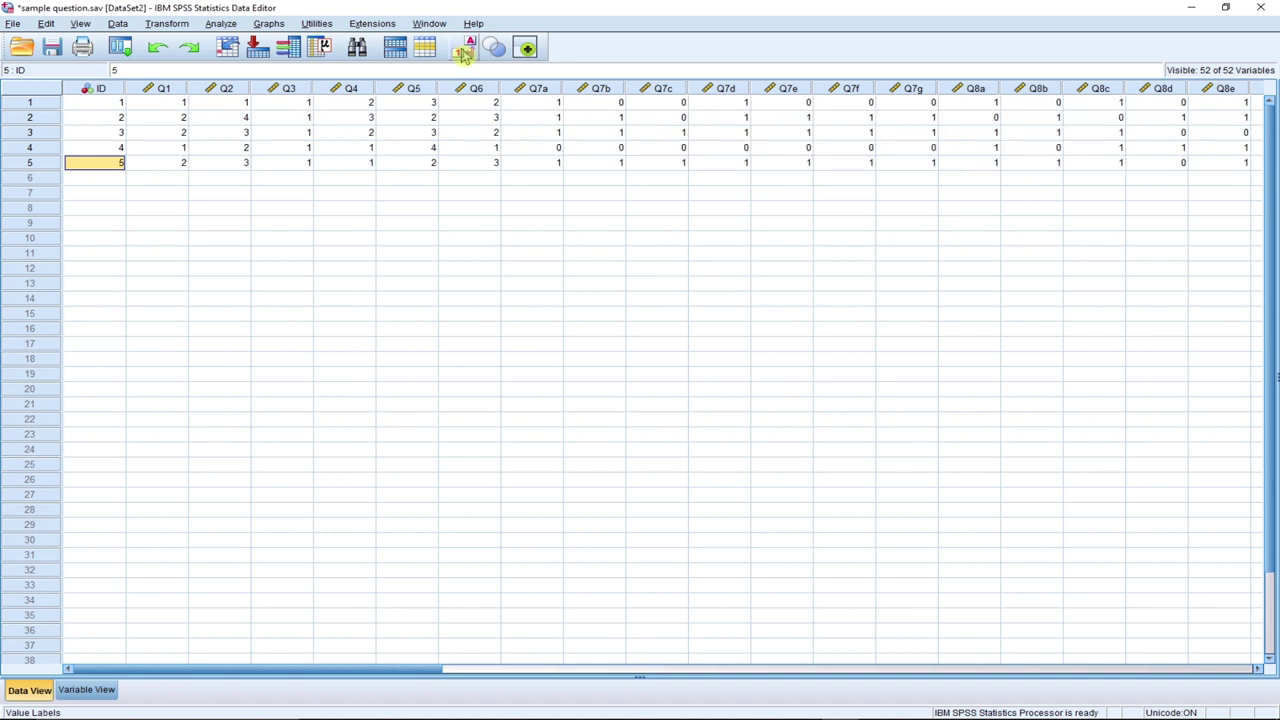
{"action": "left_click", "coordinate": [469, 268]}
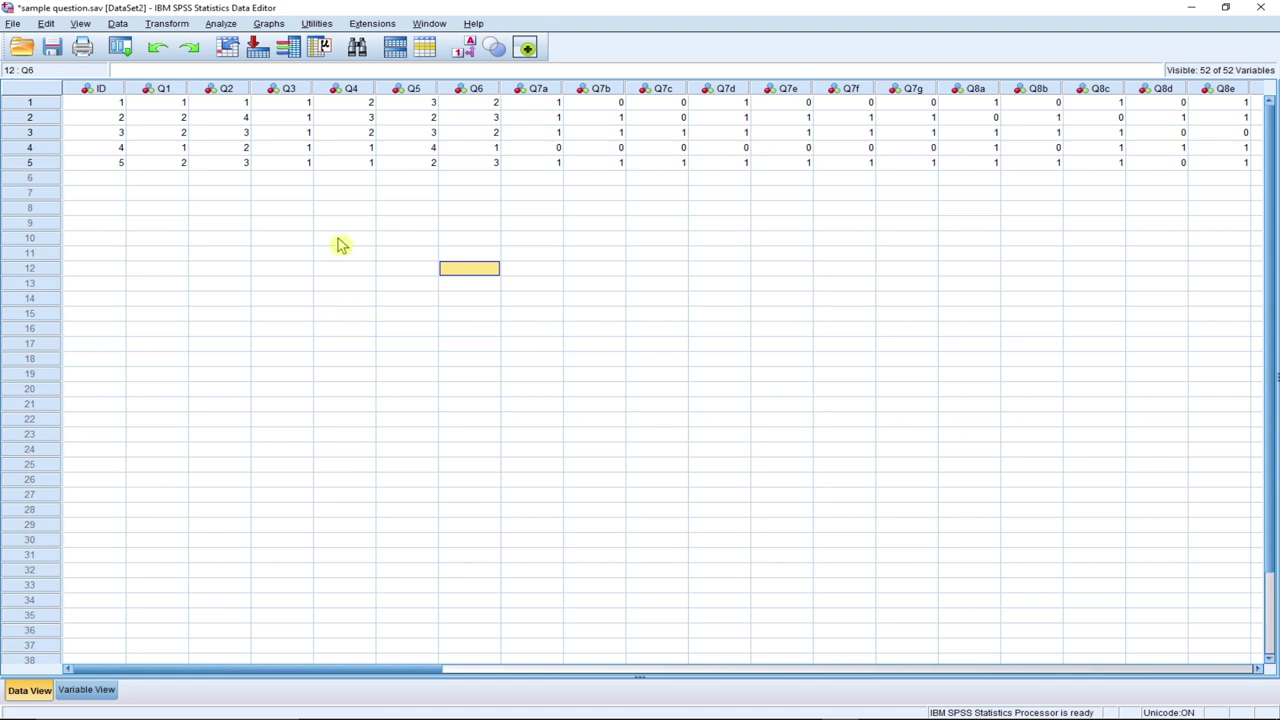
Open the Frequencies analysis and remove Gender [Q1] and Age [Q2] from its variables to analyze
{"action": "left_click", "coordinate": [229, 26]}
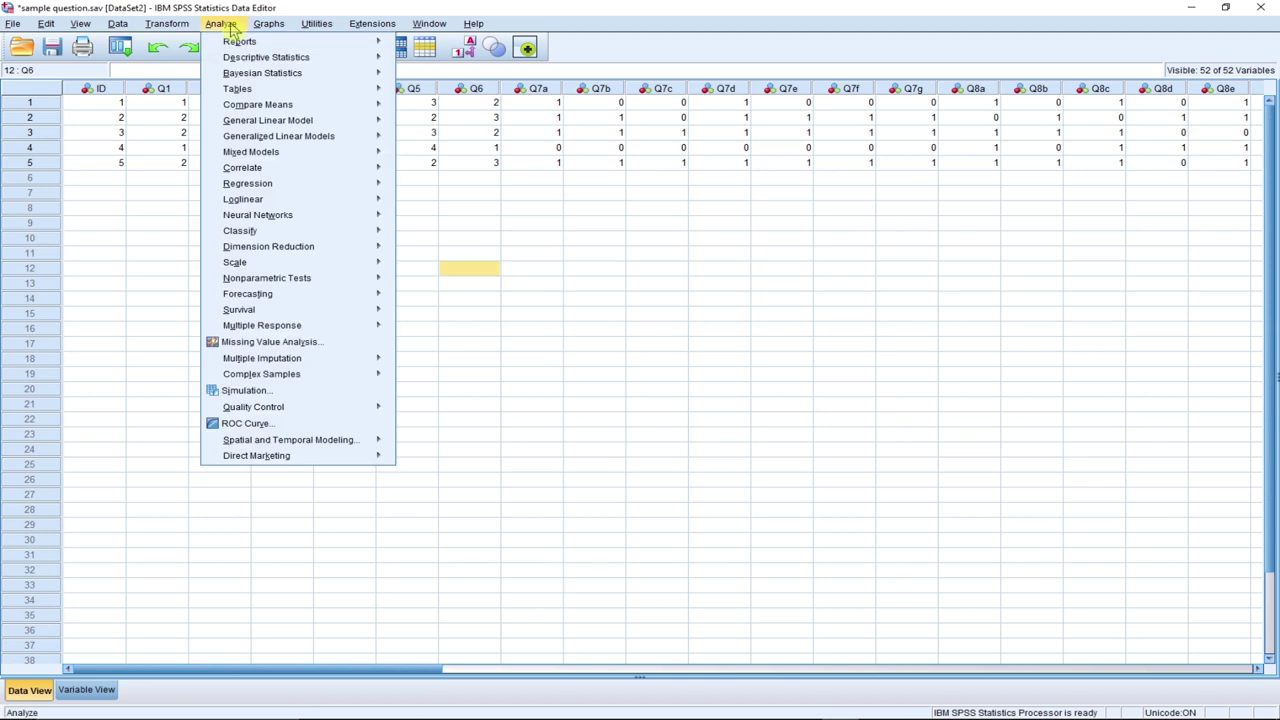
{"action": "mouse_move", "coordinate": [262, 61]}
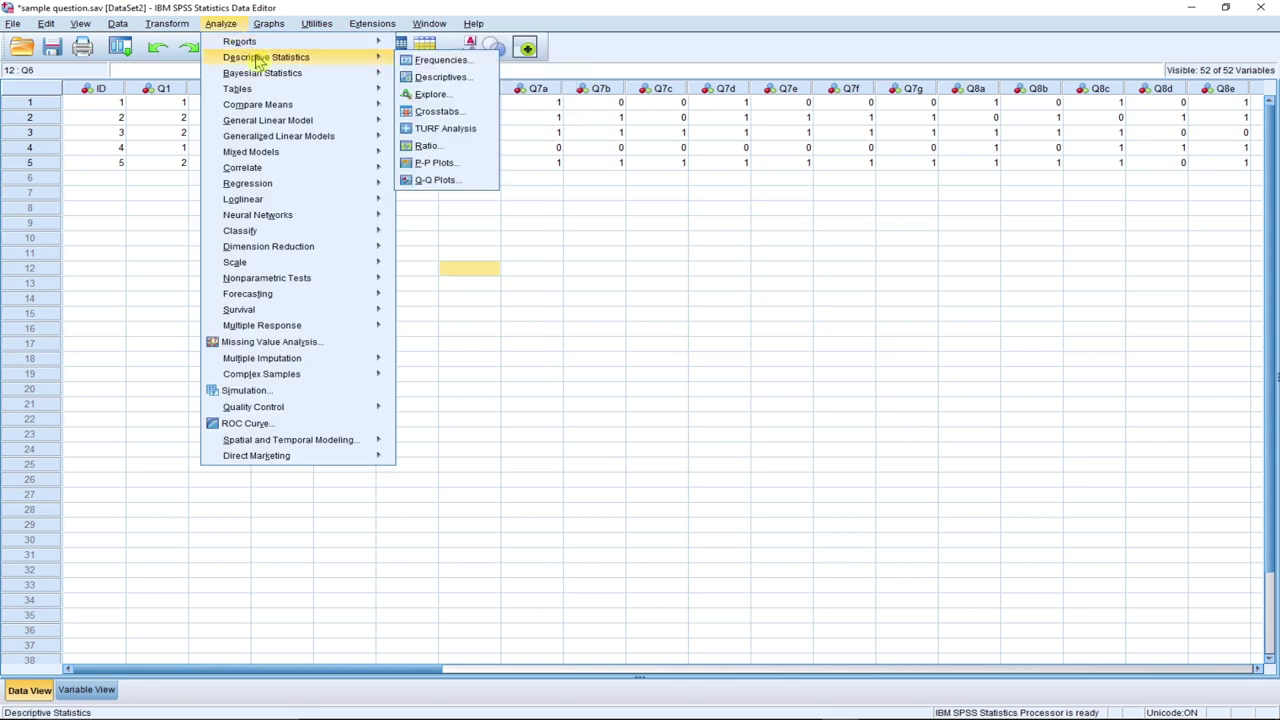
{"action": "left_click", "coordinate": [442, 61]}
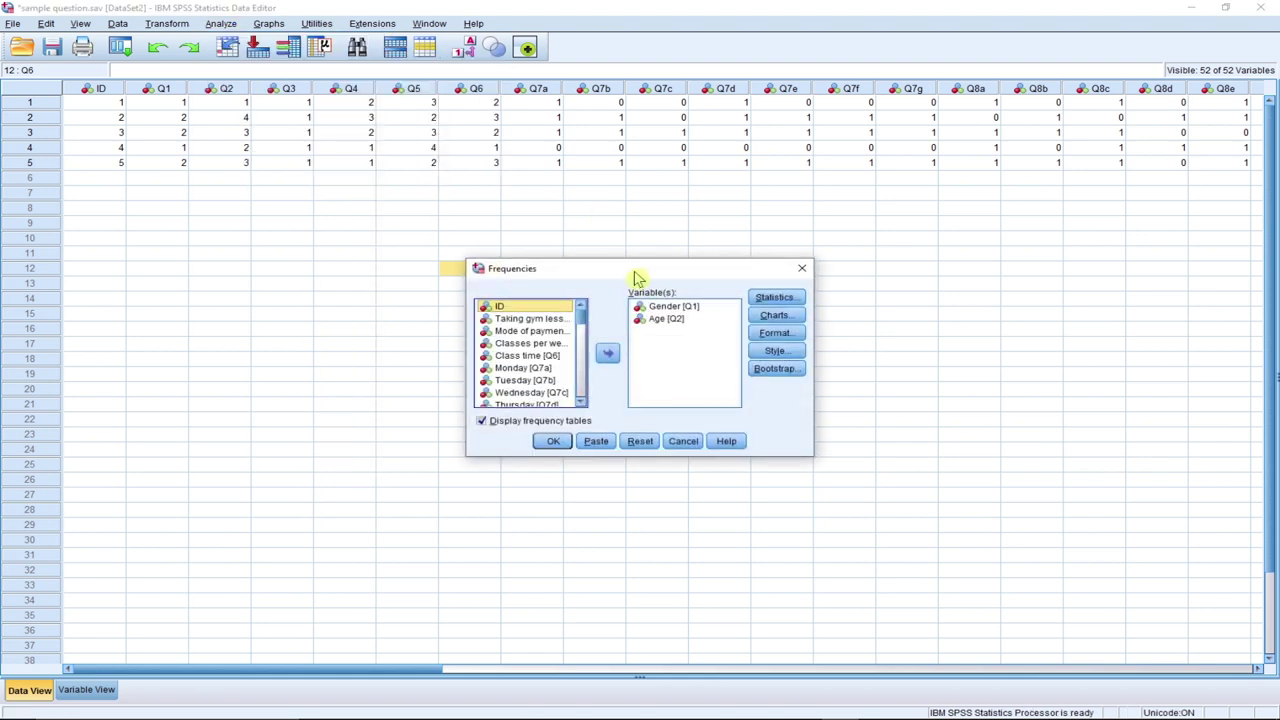
{"action": "left_click_drag", "start_coordinate": [639, 276], "coordinate": [673, 260]}
{"action": "left_click", "coordinate": [690, 291]}
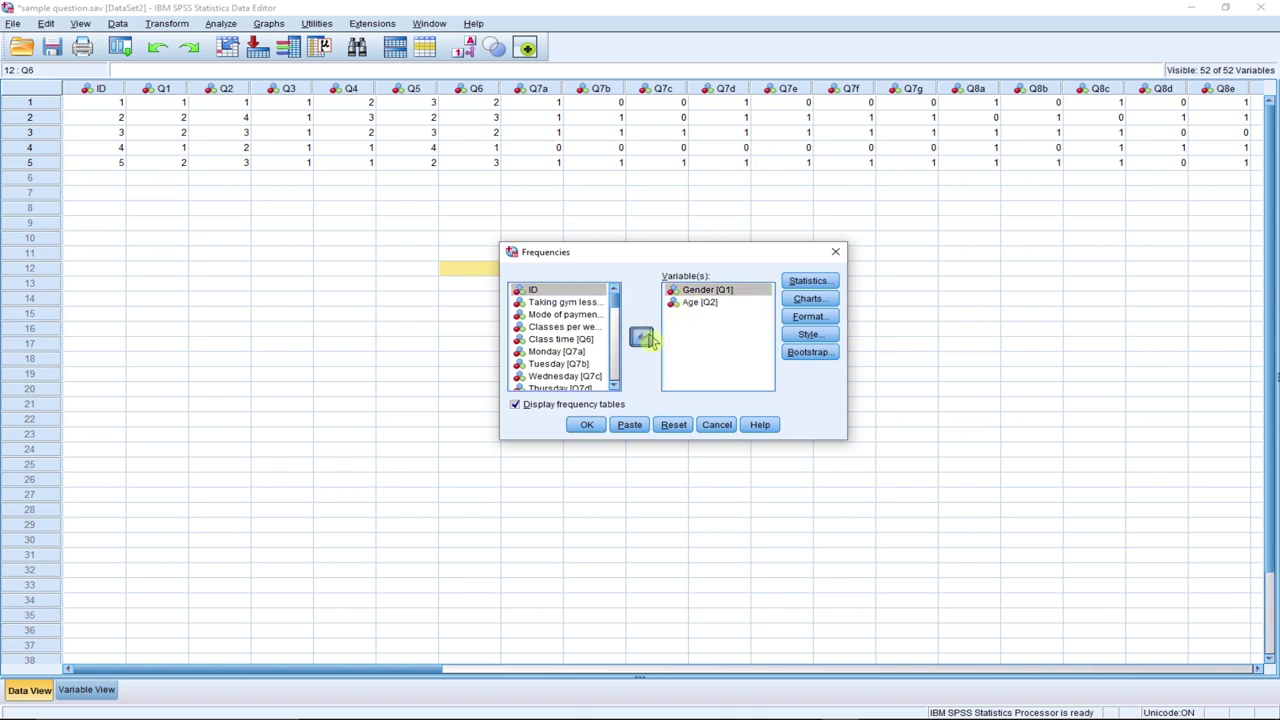
{"action": "left_click", "coordinate": [641, 336]}
{"action": "left_click", "coordinate": [692, 291]}
{"action": "left_click", "coordinate": [641, 336]}
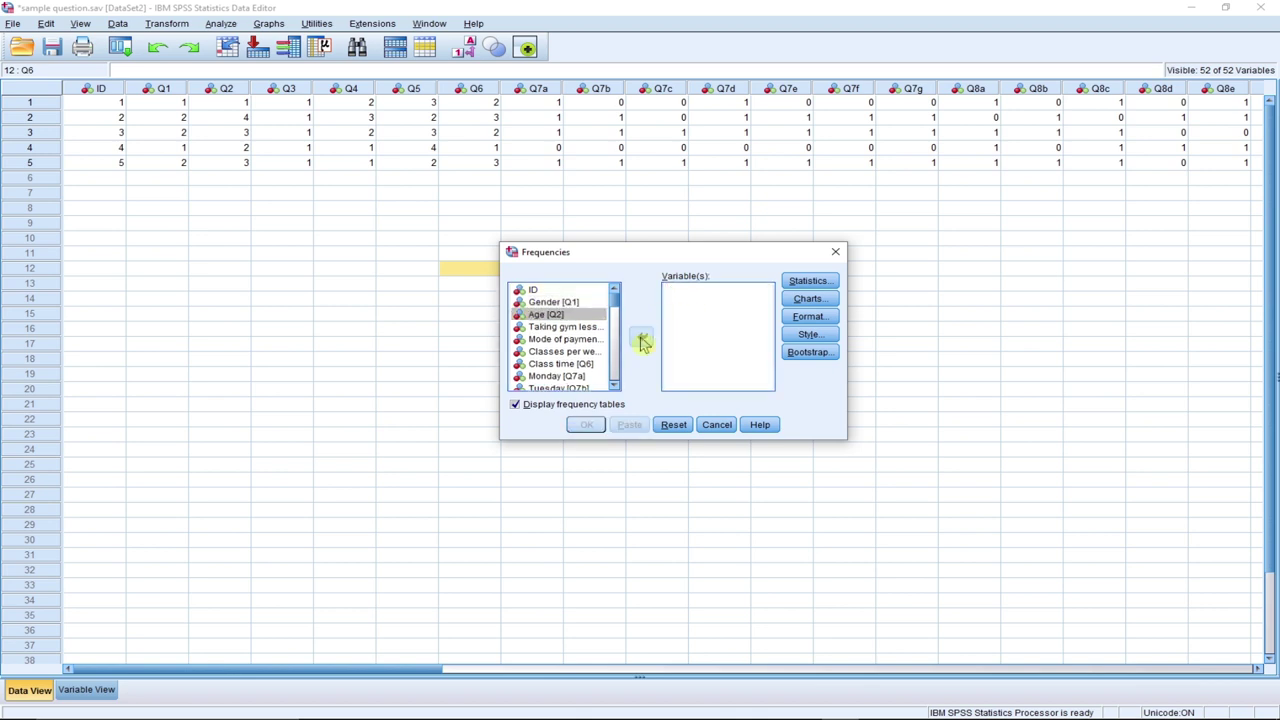
Add Gender [Q1] and Age [Q2] to the variables of the Frequencies analysis
{"action": "left_click", "coordinate": [566, 304]}
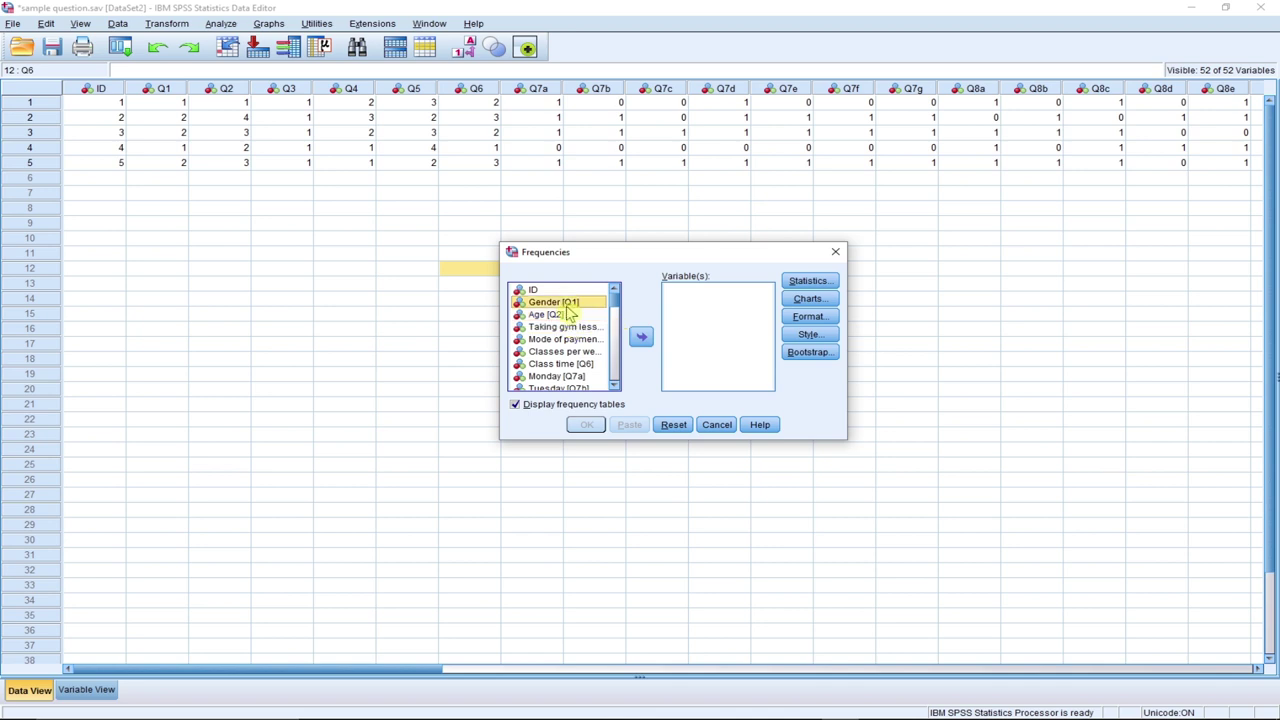
{"action": "left_click", "coordinate": [640, 336]}
{"action": "left_click", "coordinate": [553, 303]}
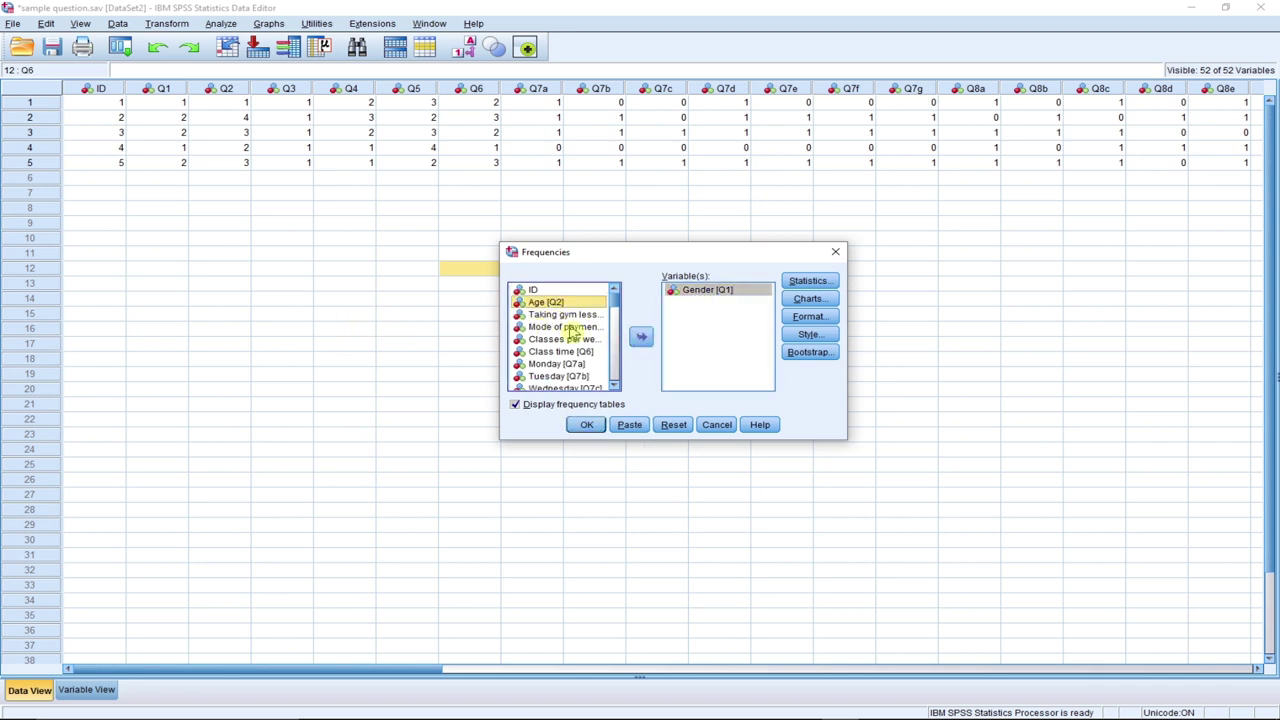
{"action": "left_click", "coordinate": [640, 338]}
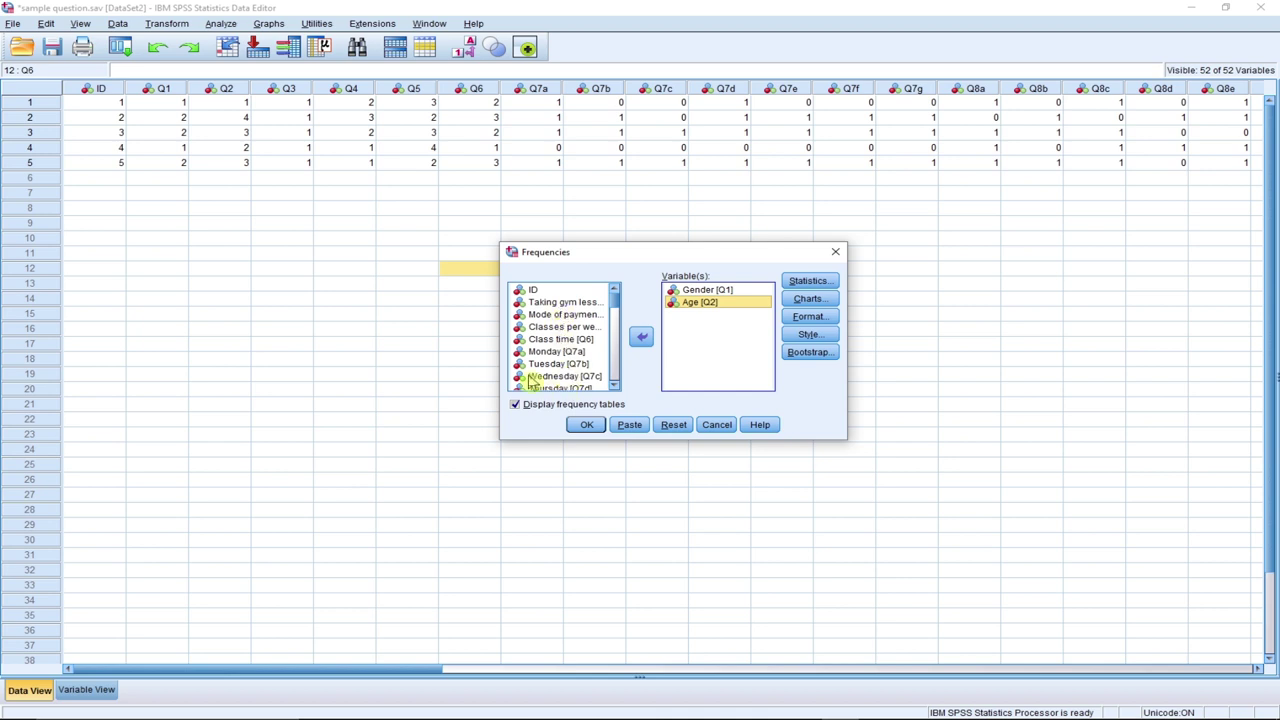
Request the mean, median, minimum and maximum as statistics for the Frequencies analysis
{"action": "left_click", "coordinate": [816, 284]}
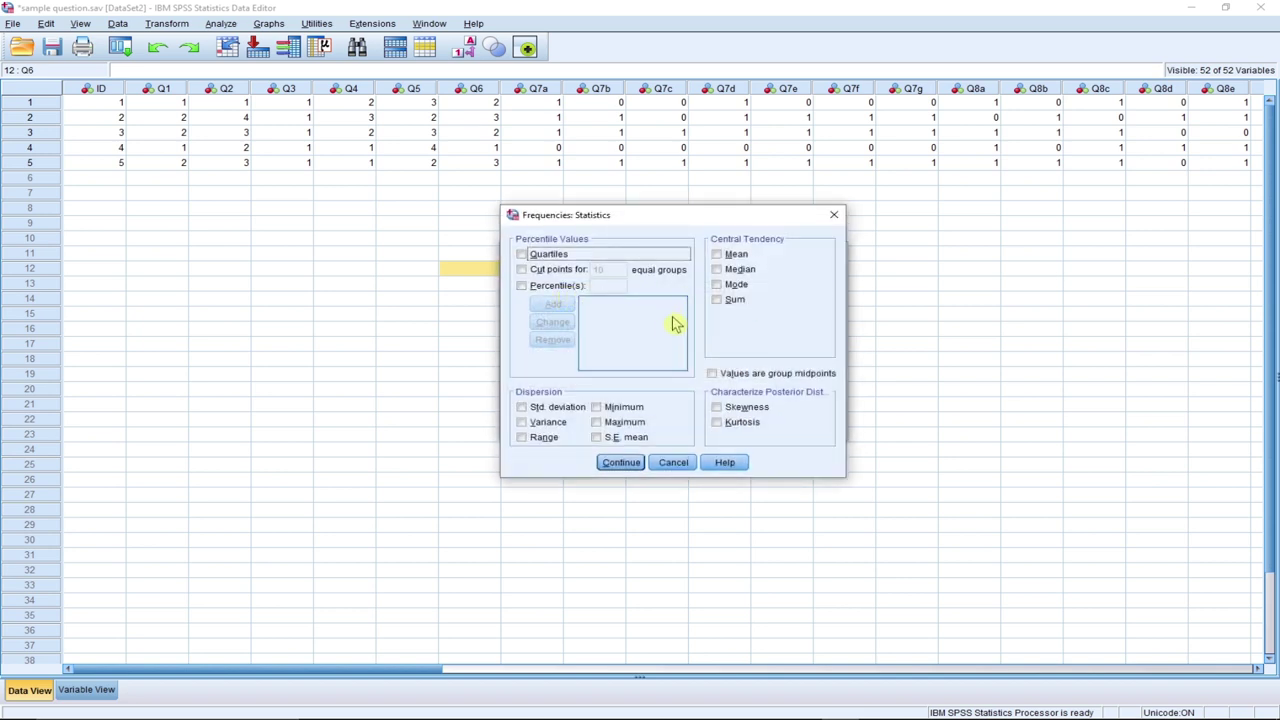
{"action": "left_click", "coordinate": [728, 255]}
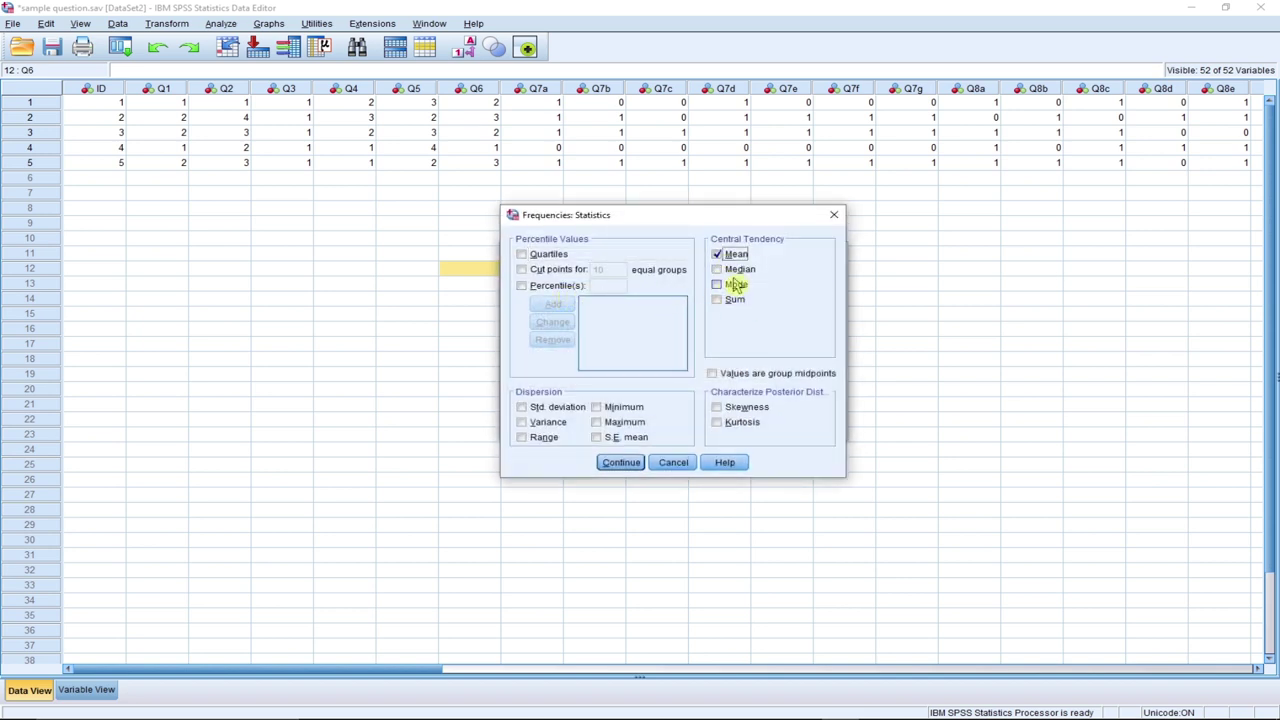
{"action": "left_click", "coordinate": [737, 269]}
{"action": "left_click", "coordinate": [599, 407]}
{"action": "left_click", "coordinate": [600, 424]}
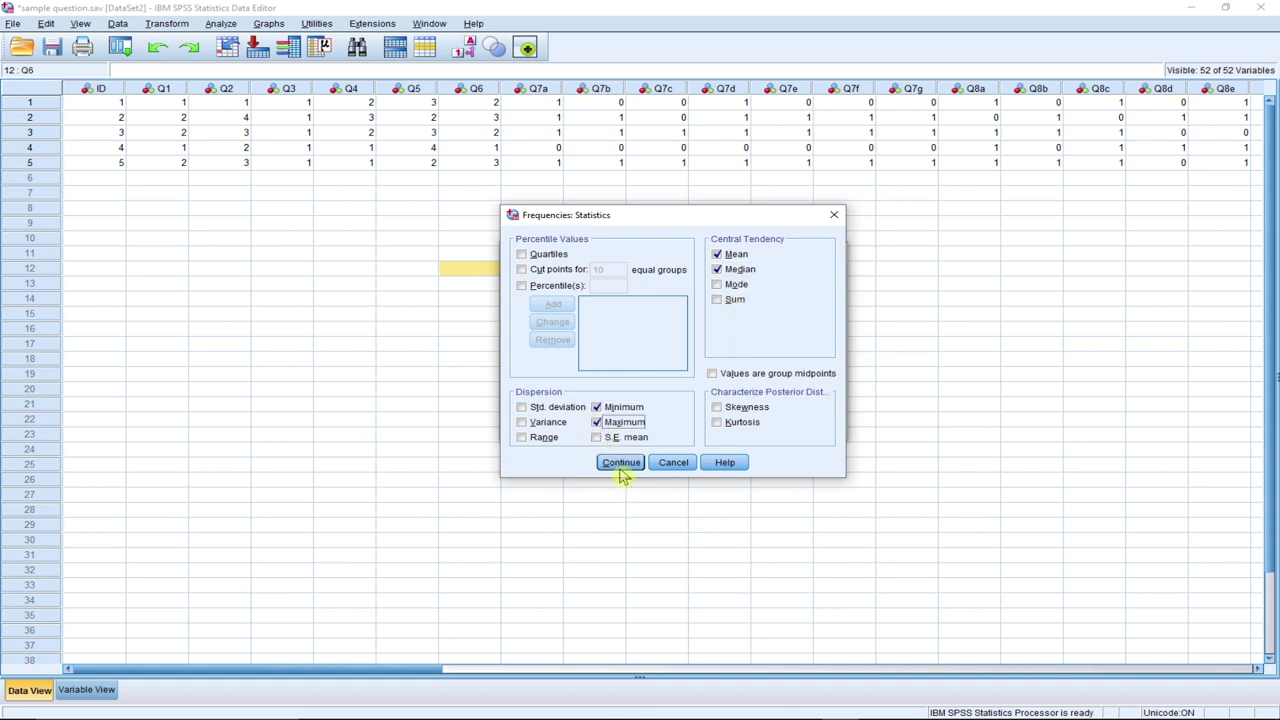
{"action": "left_click", "coordinate": [621, 463]}
Choose pie charts as the chart type and run the Frequencies analysis for Gender and Age
{"action": "left_click", "coordinate": [808, 299]}
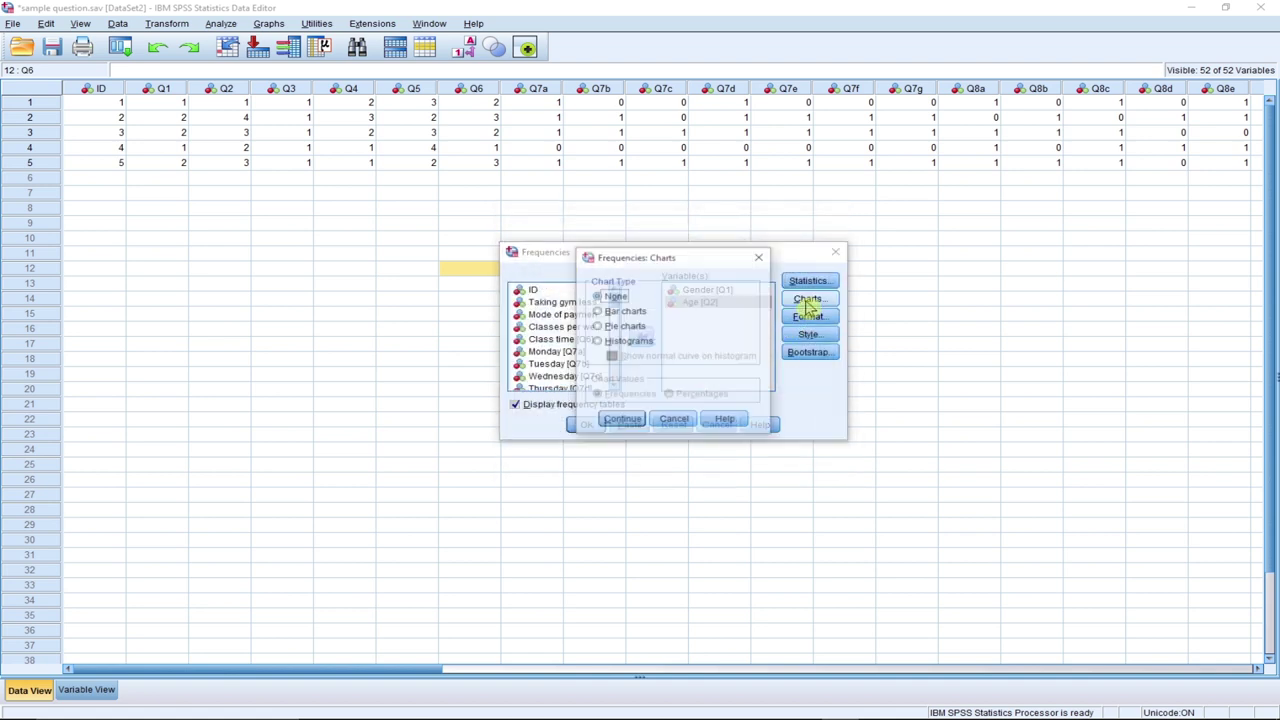
{"action": "left_click", "coordinate": [620, 327]}
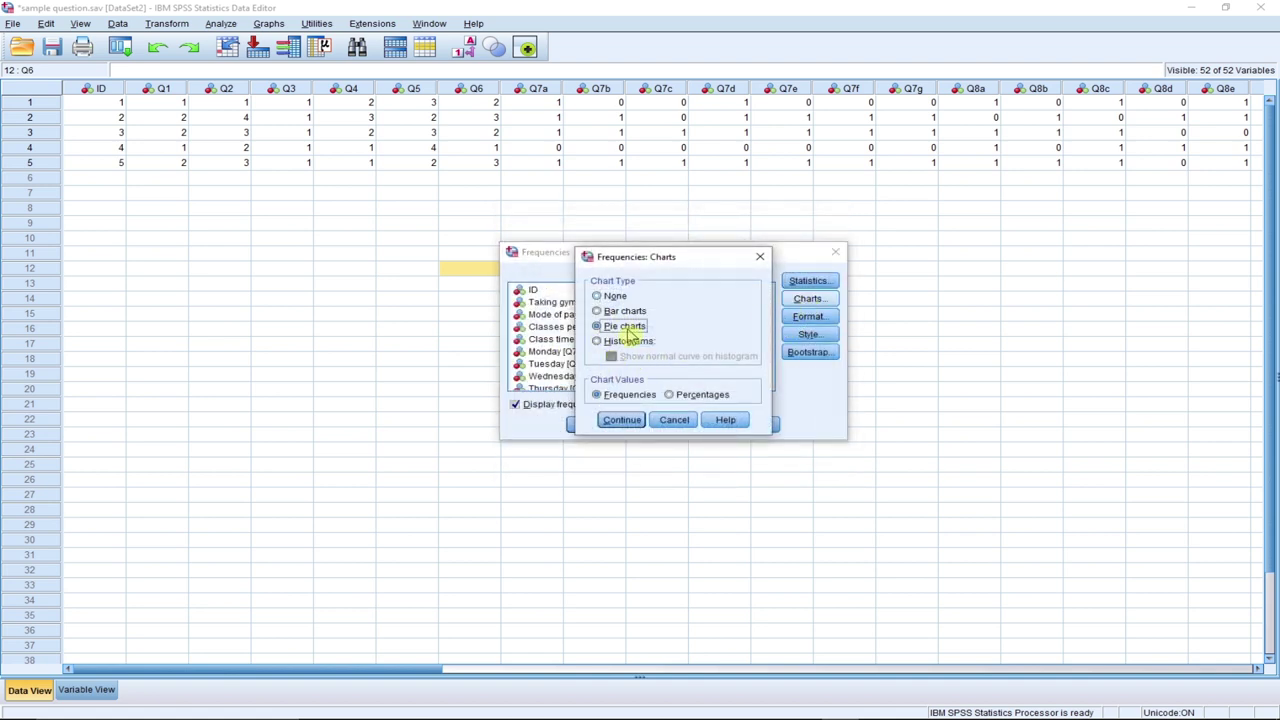
{"action": "left_click", "coordinate": [615, 420]}
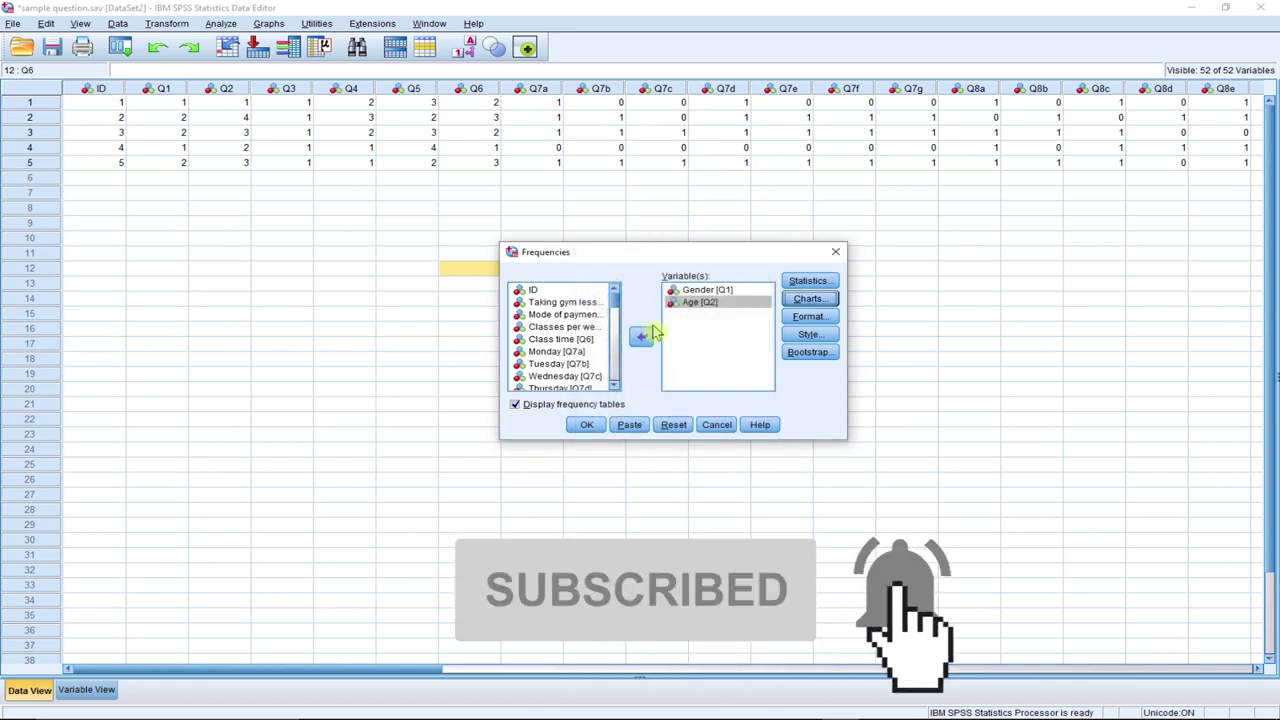
{"action": "left_click", "coordinate": [688, 291]}
{"action": "left_click", "coordinate": [703, 303]}
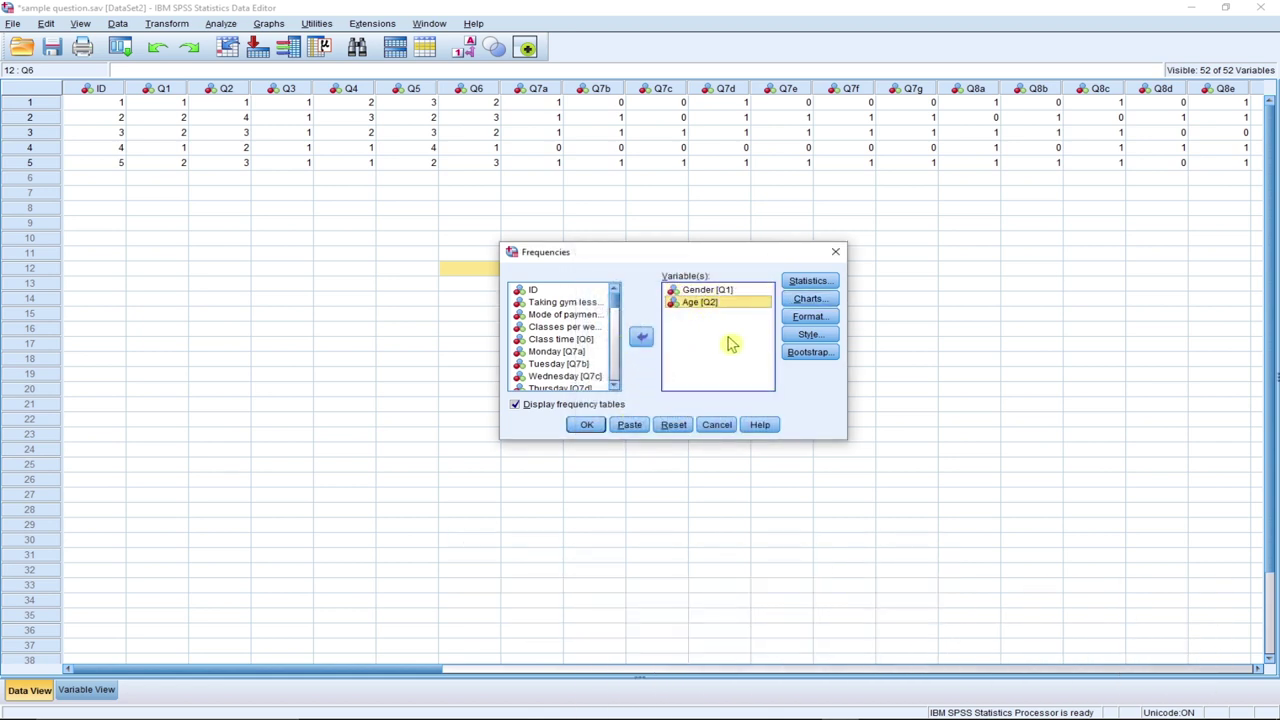
{"action": "left_click", "coordinate": [588, 426]}
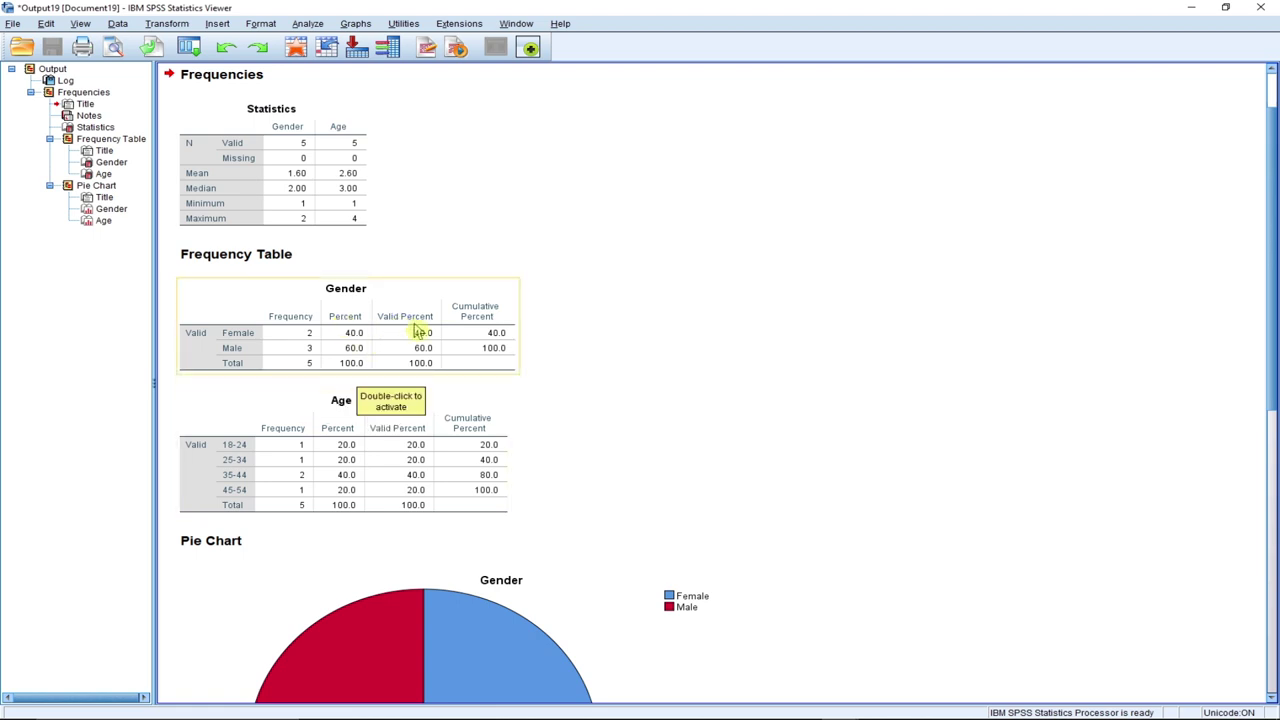
Examine the statistics, frequency tables and pie charts for Gender and Age, and close the output window
{"action": "left_click", "coordinate": [340, 325]}
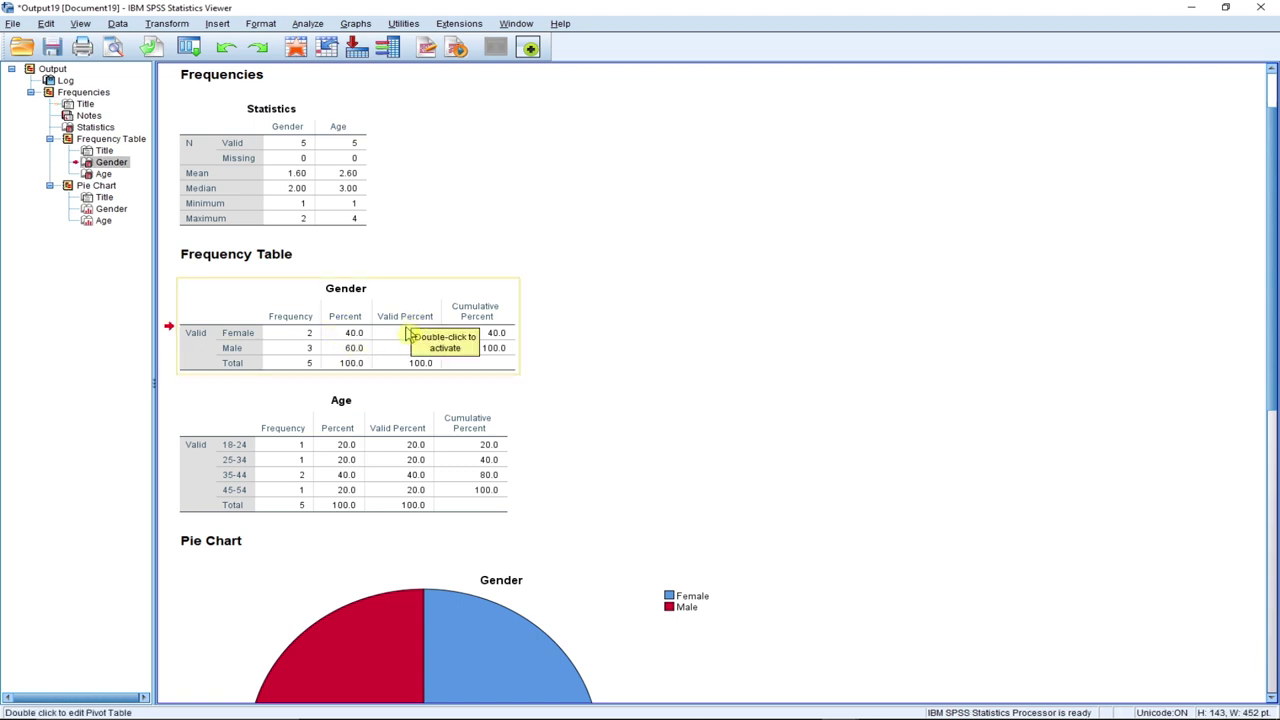
{"action": "left_click", "coordinate": [294, 164]}
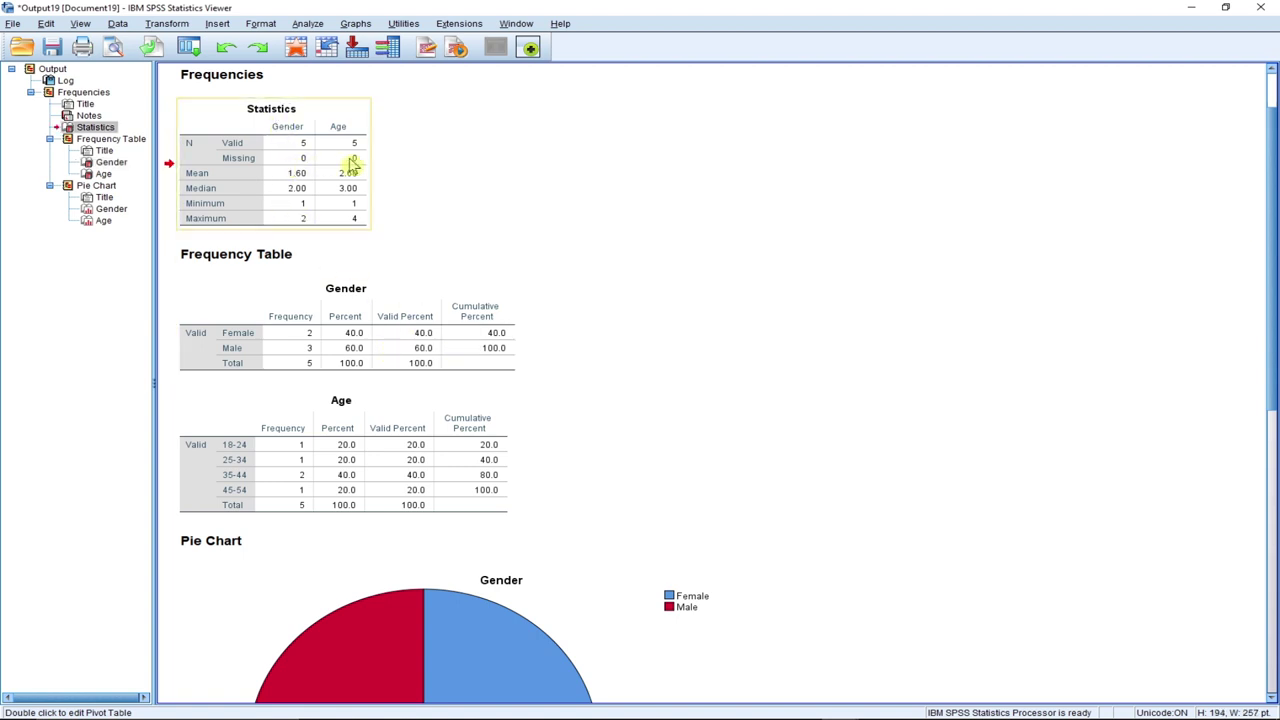
{"action": "left_click", "coordinate": [358, 332]}
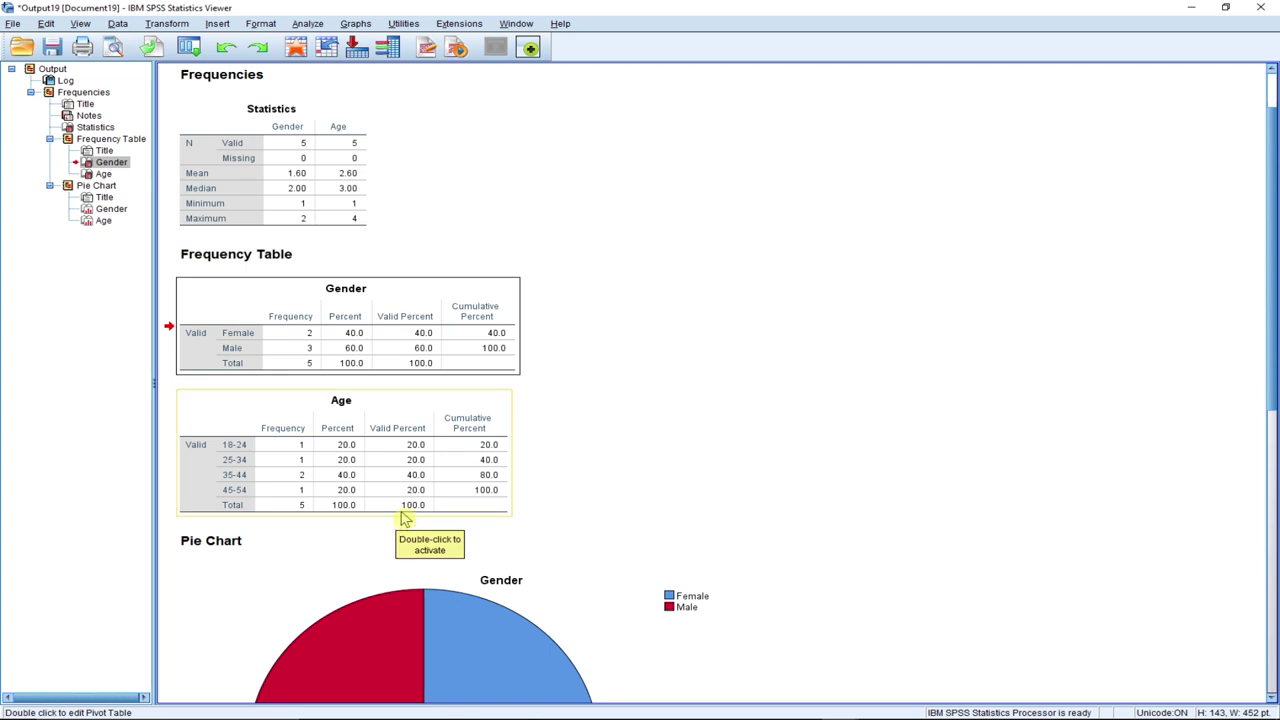
{"action": "scroll", "coordinate": [405, 517], "scroll_direction": "down", "scroll_amount": 3}
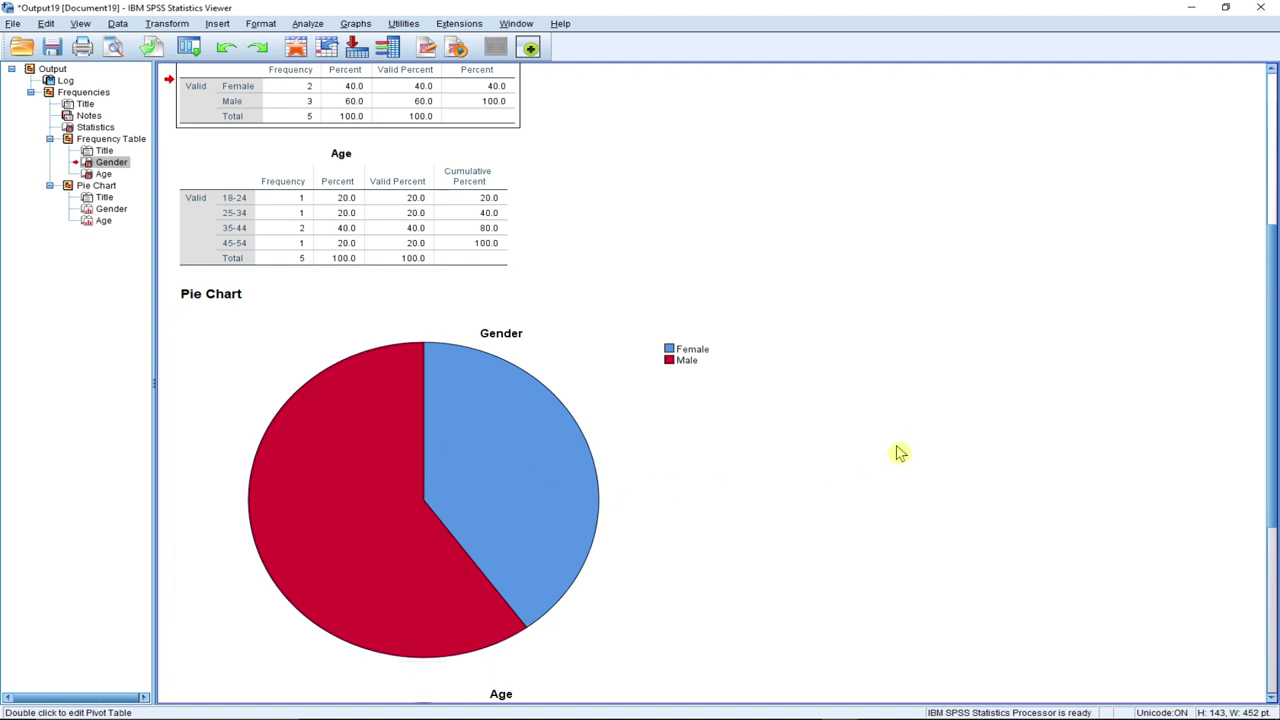
{"action": "scroll", "coordinate": [900, 450], "scroll_direction": "down", "scroll_amount": 2}
{"action": "scroll", "coordinate": [900, 450], "scroll_direction": "up", "scroll_amount": 1}
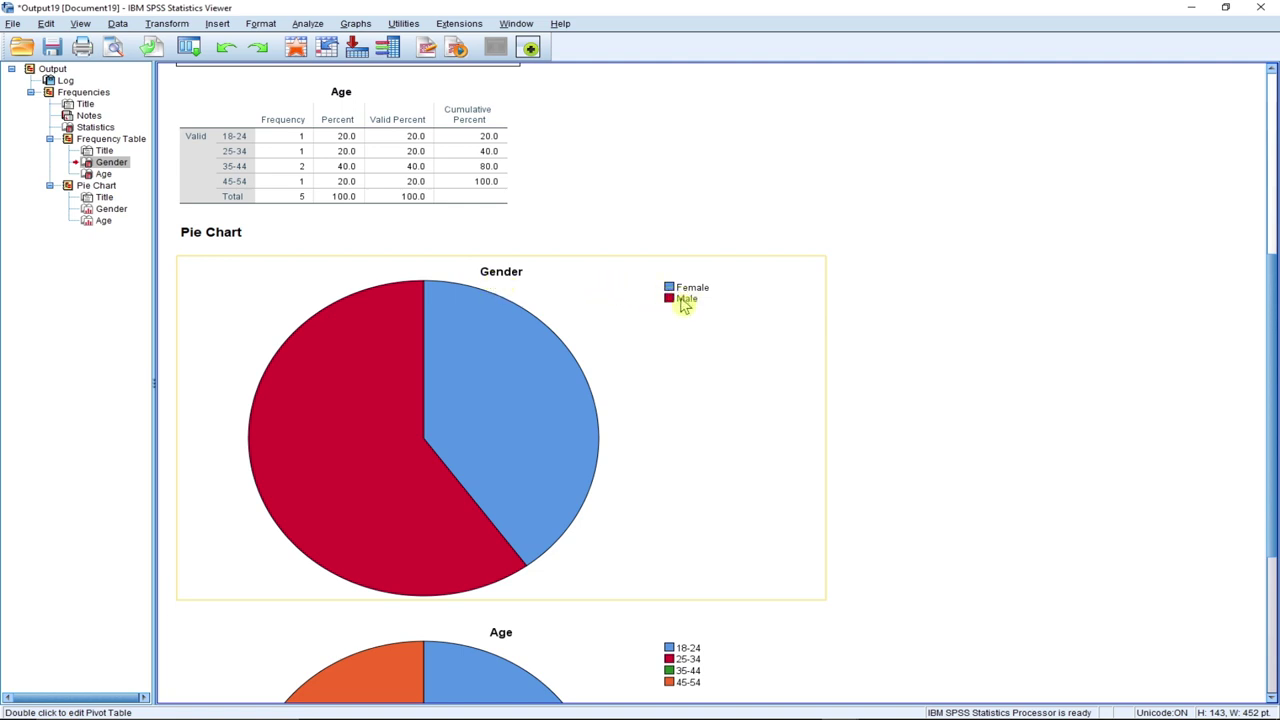
{"action": "left_click", "coordinate": [417, 437]}
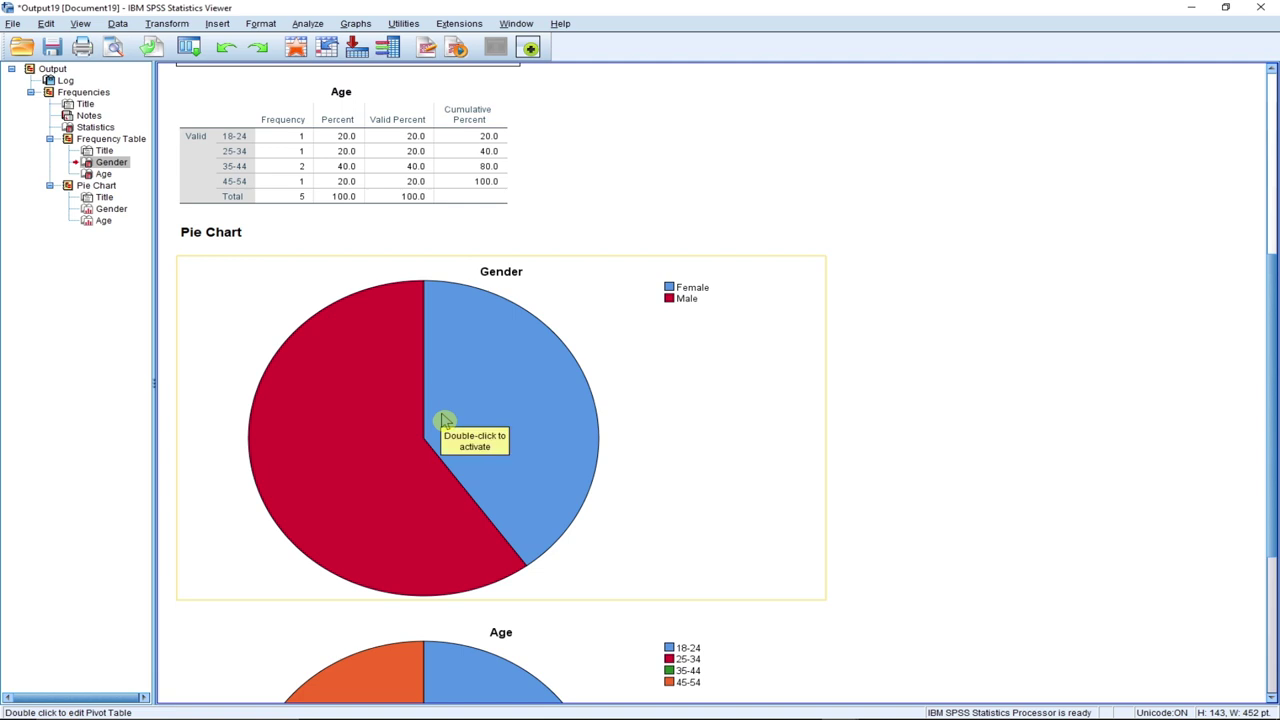
{"action": "scroll", "coordinate": [530, 485], "scroll_direction": "down", "scroll_amount": 3}
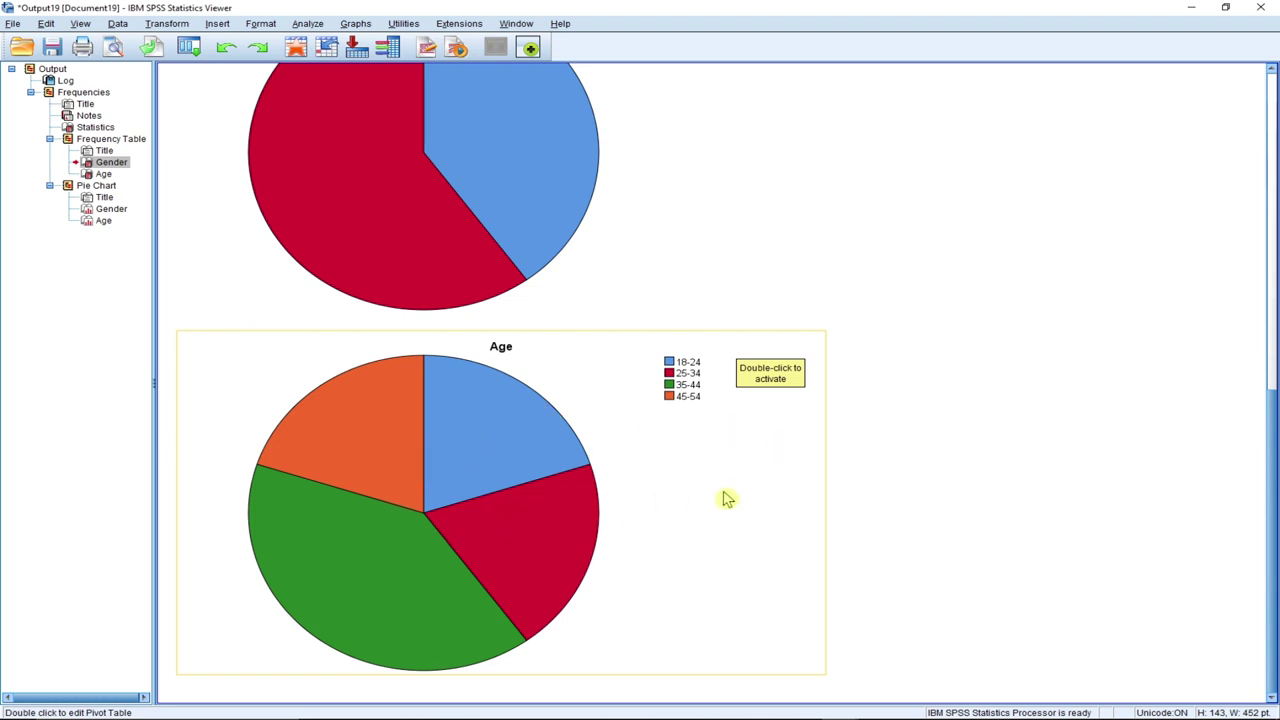
{"action": "scroll", "coordinate": [1114, 543], "scroll_direction": "up", "scroll_amount": 12}
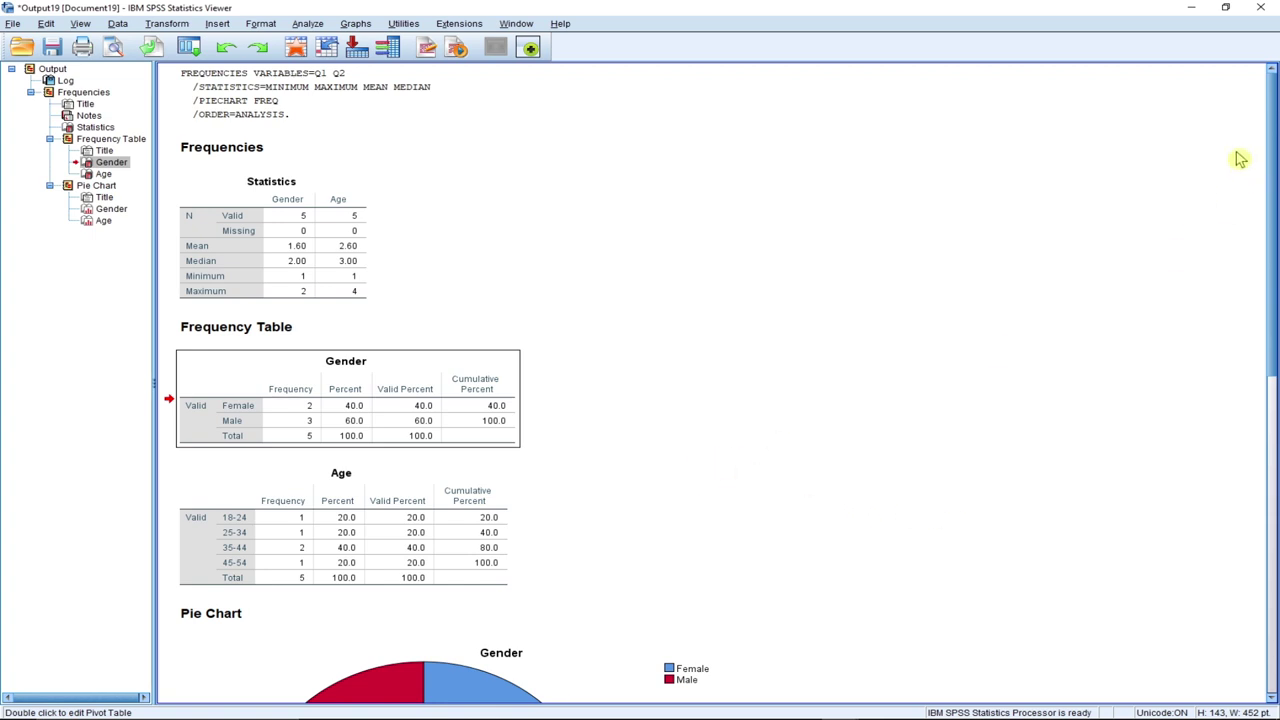
{"action": "left_click", "coordinate": [1260, 10]}
{"action": "left_click", "coordinate": [642, 384]}
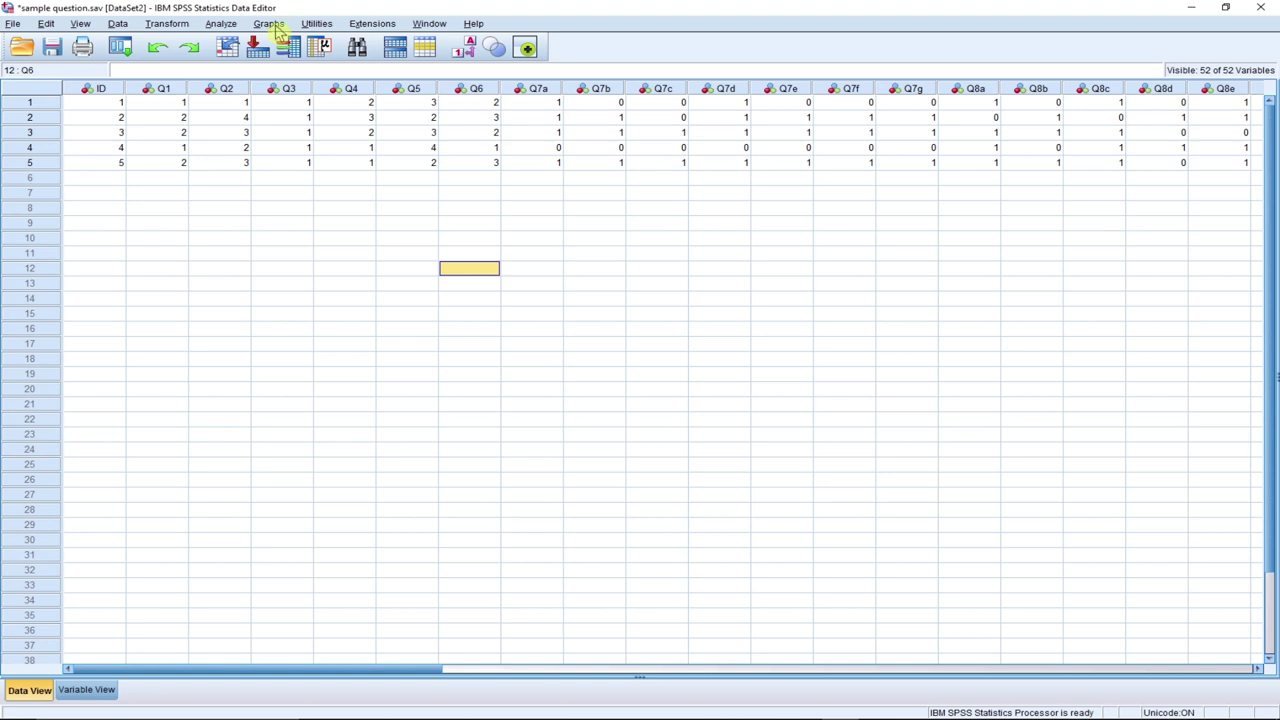
Plot a legacy histogram of Age [Q2] with Gender [Q1] as the row panel variable, and close its output window
{"action": "left_click", "coordinate": [268, 24]}
{"action": "mouse_move", "coordinate": [222, 26]}
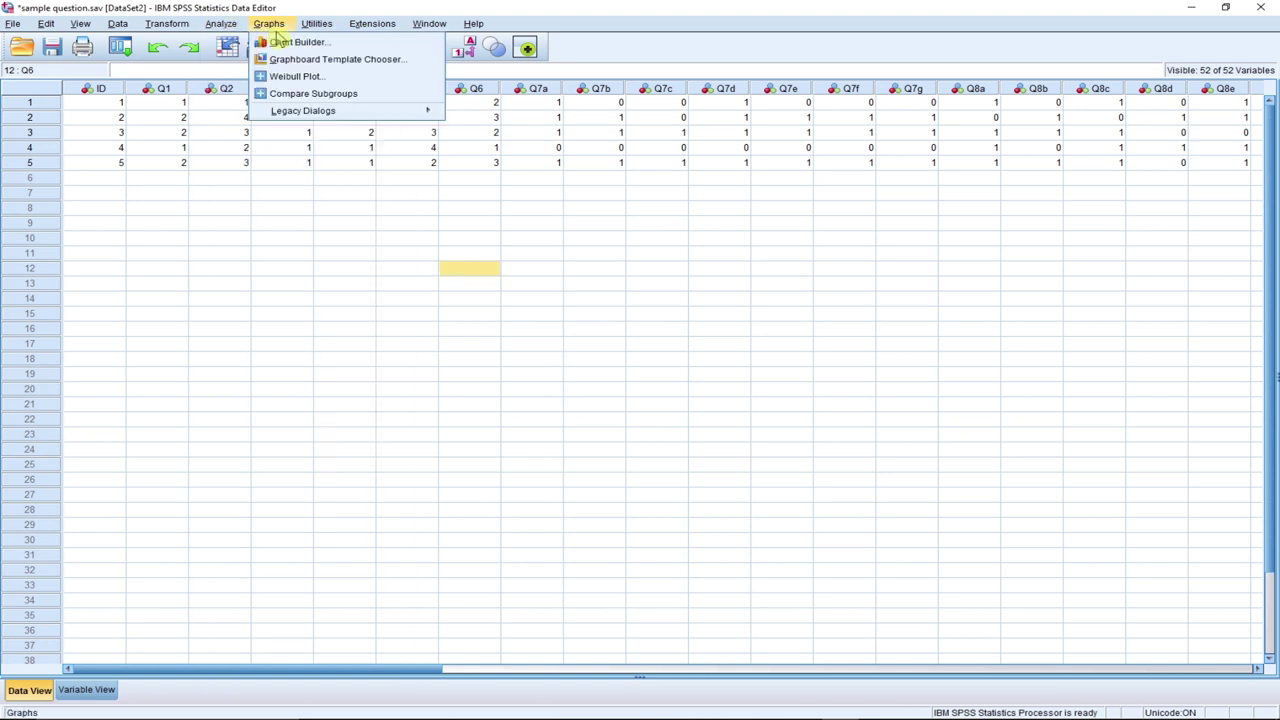
{"action": "mouse_move", "coordinate": [309, 121]}
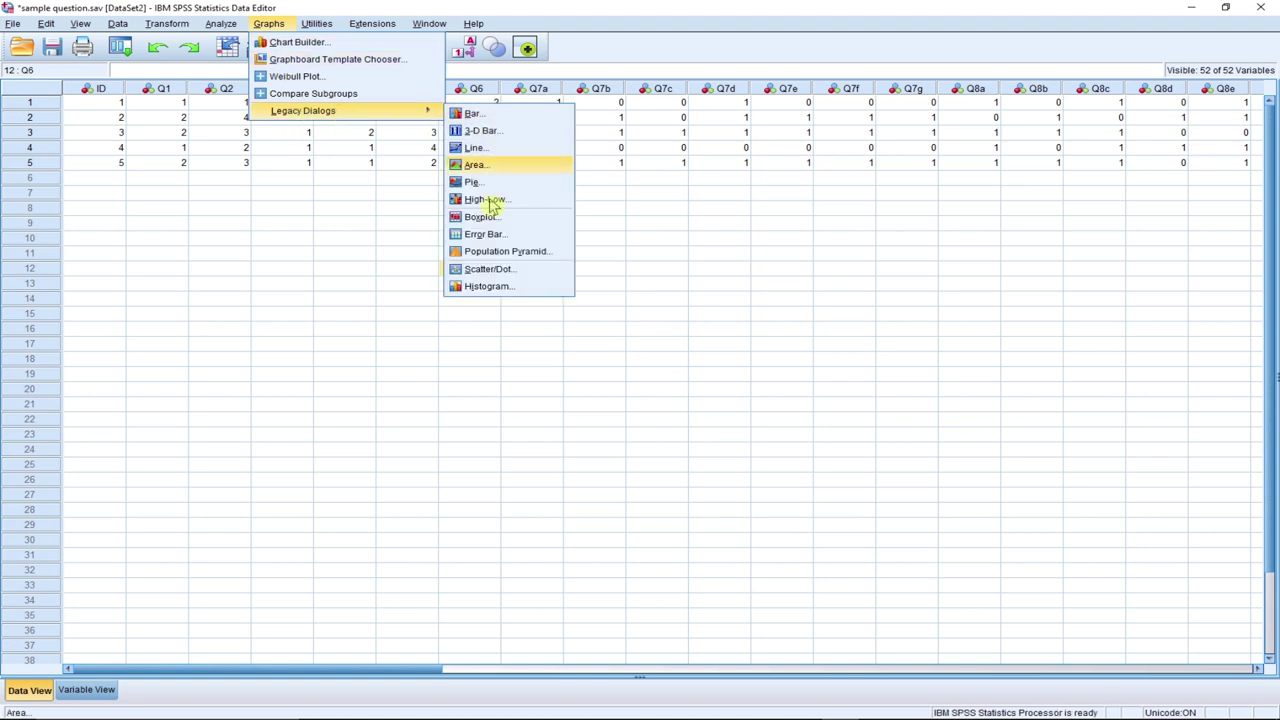
{"action": "left_click", "coordinate": [487, 287]}
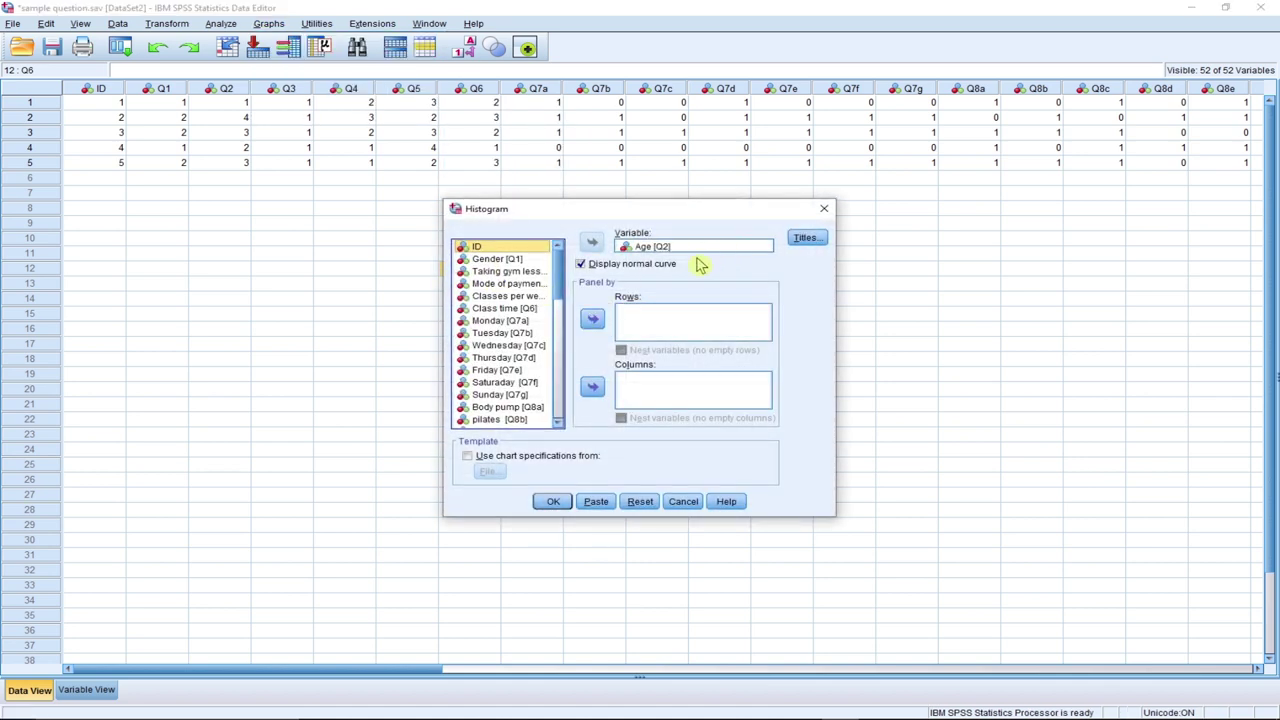
{"action": "left_click", "coordinate": [506, 261]}
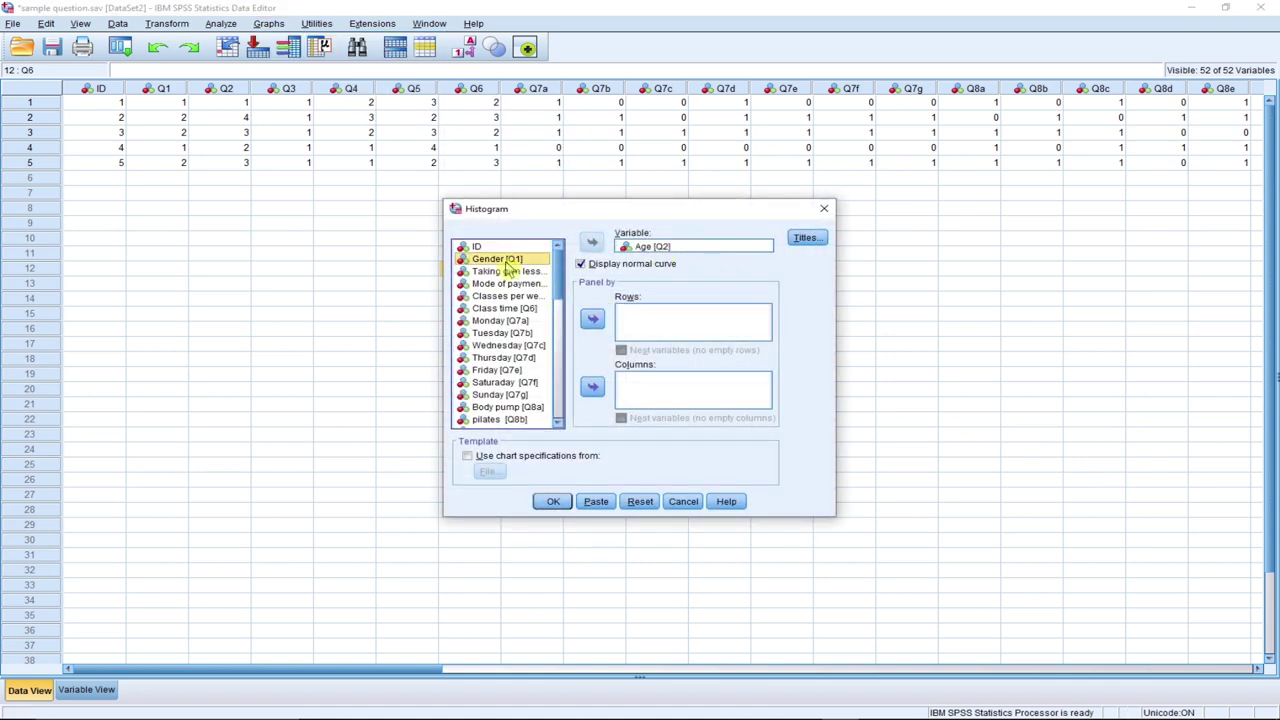
{"action": "left_click", "coordinate": [593, 318]}
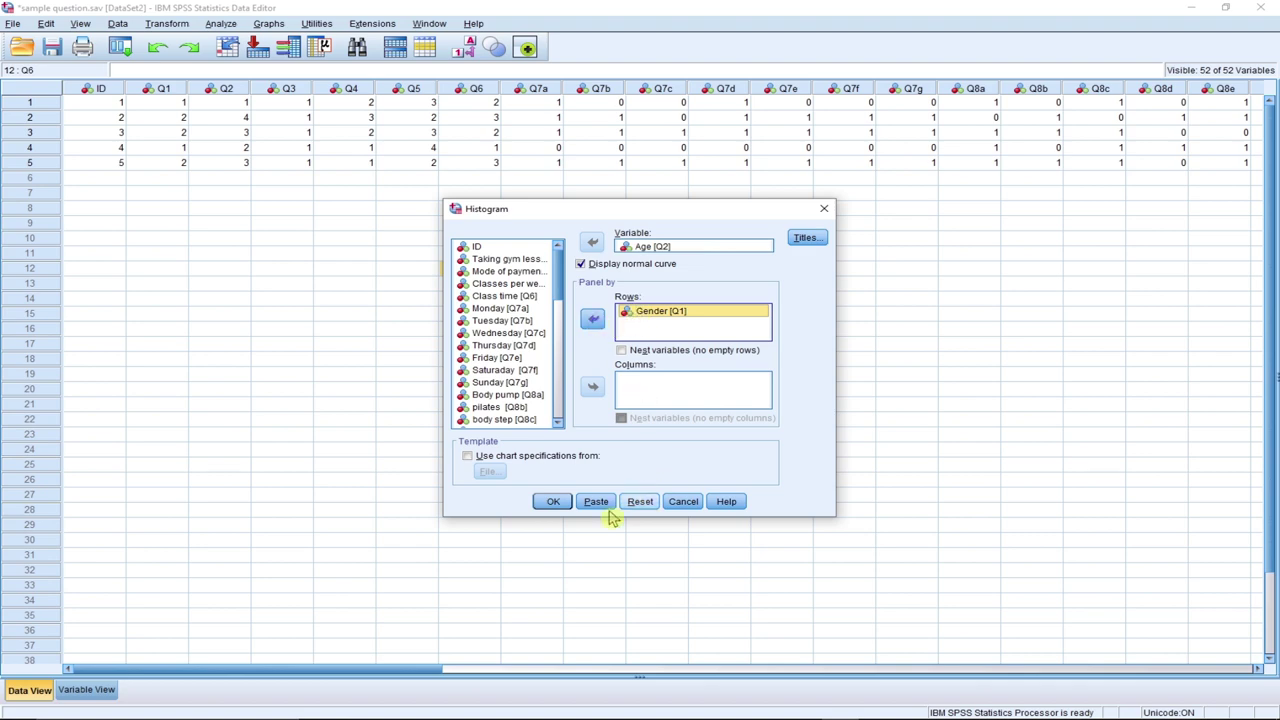
{"action": "left_click", "coordinate": [563, 501]}
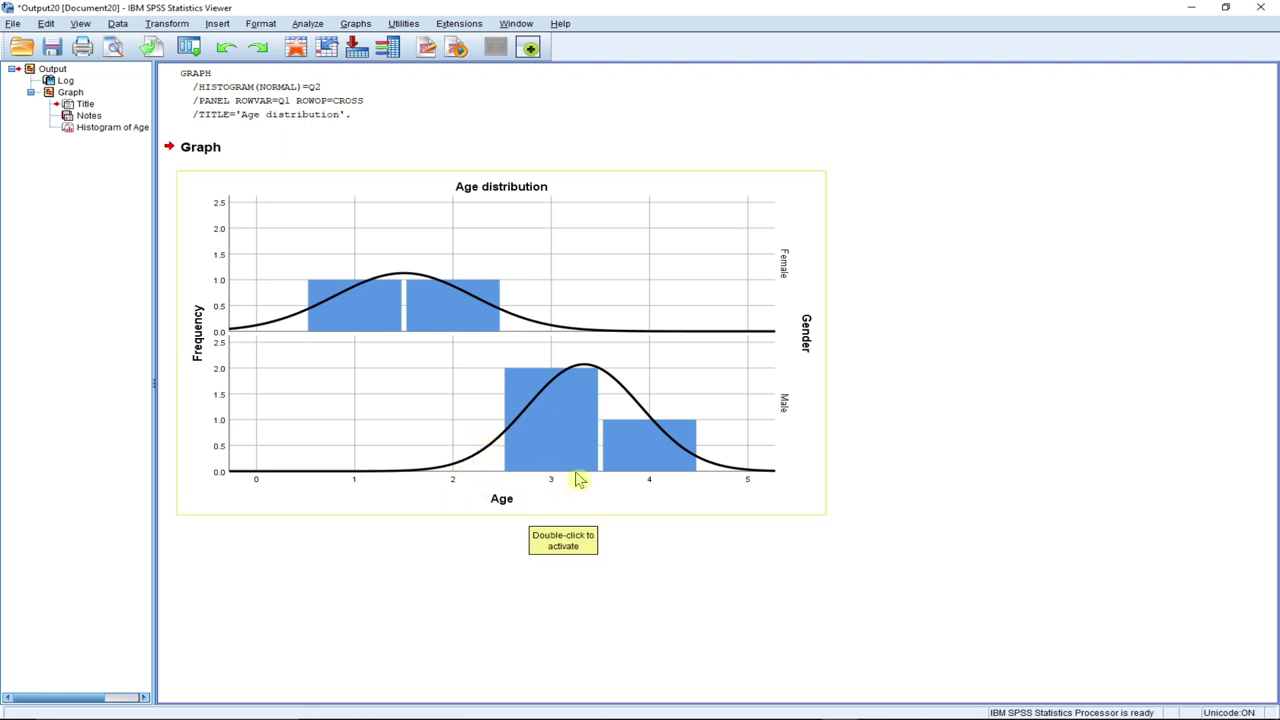
{"action": "left_click", "coordinate": [1261, 7]}
{"action": "left_click", "coordinate": [640, 386]}
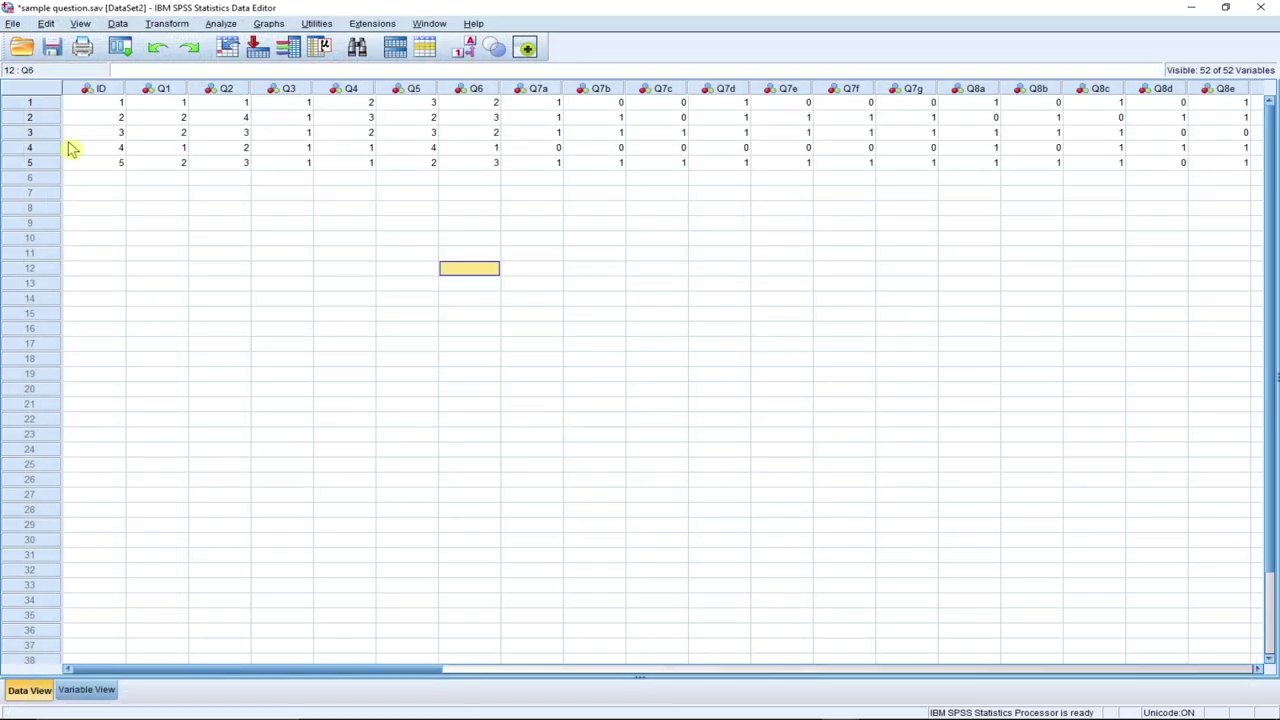
Run the Descriptives analysis on Gender [Q1] and Age [Q2] and close its output window
{"action": "left_click", "coordinate": [222, 26]}
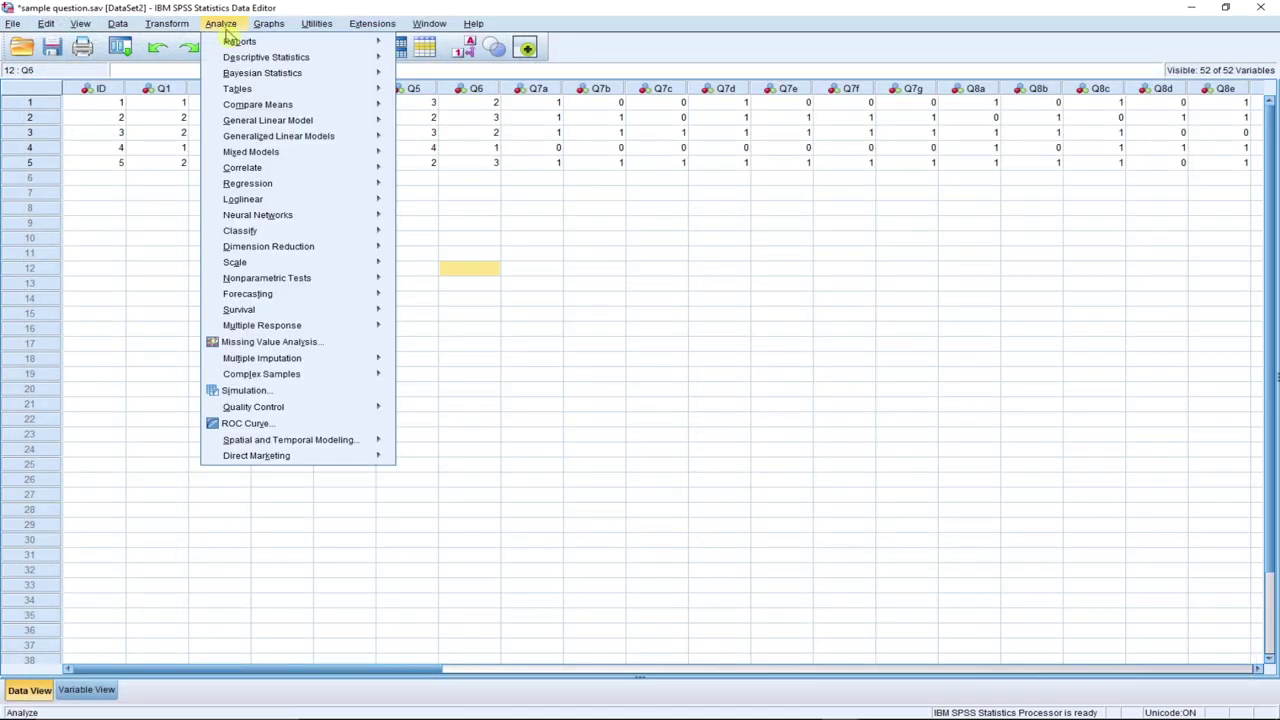
{"action": "mouse_move", "coordinate": [274, 62]}
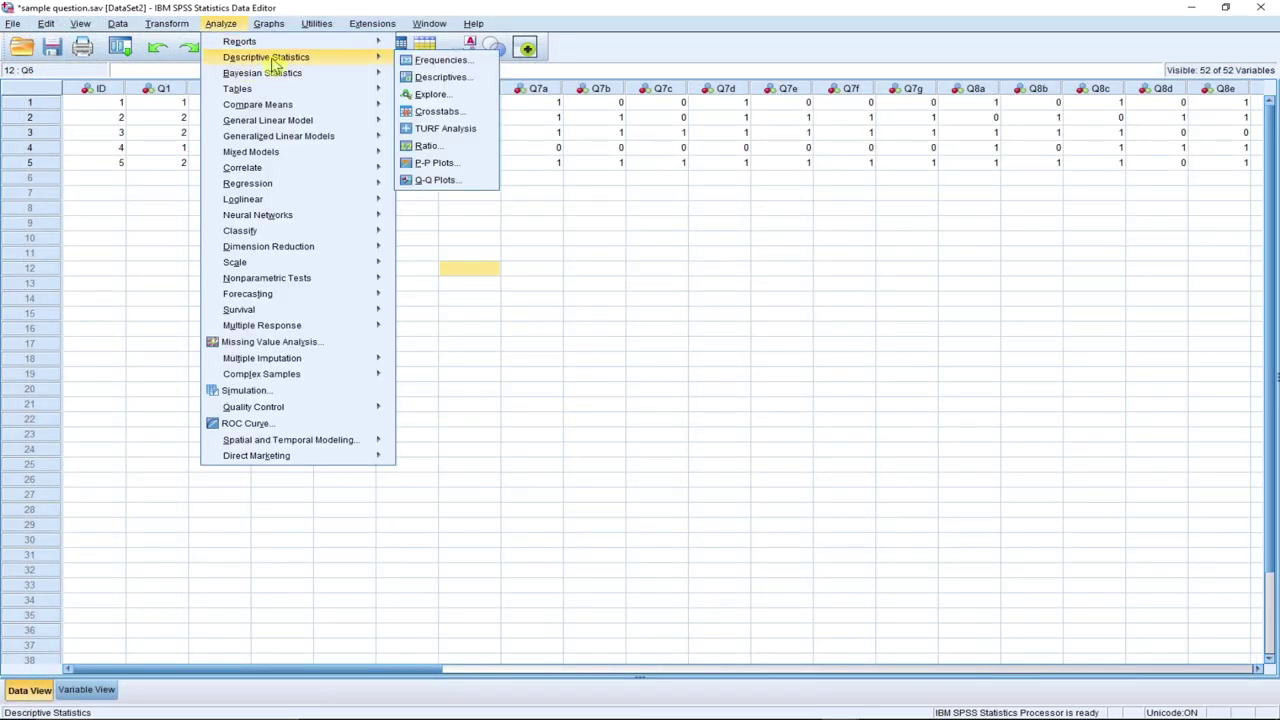
{"action": "left_click", "coordinate": [447, 80]}
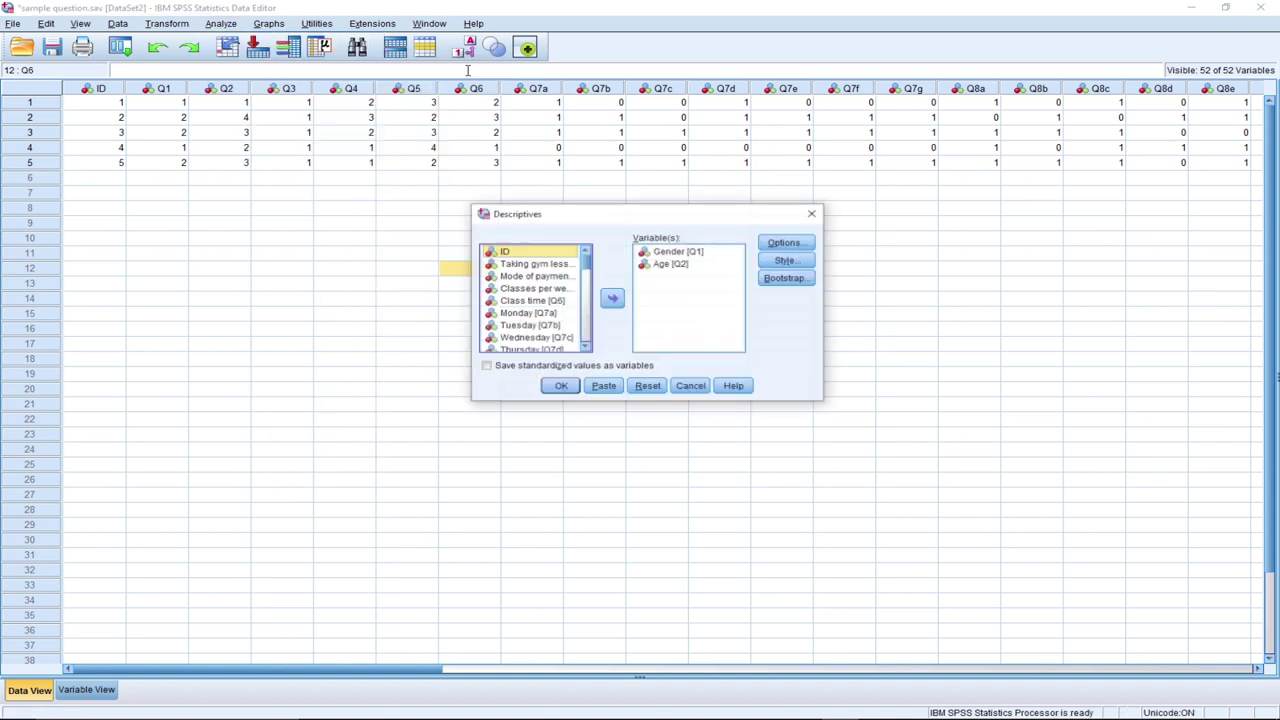
{"action": "left_click", "coordinate": [561, 386]}
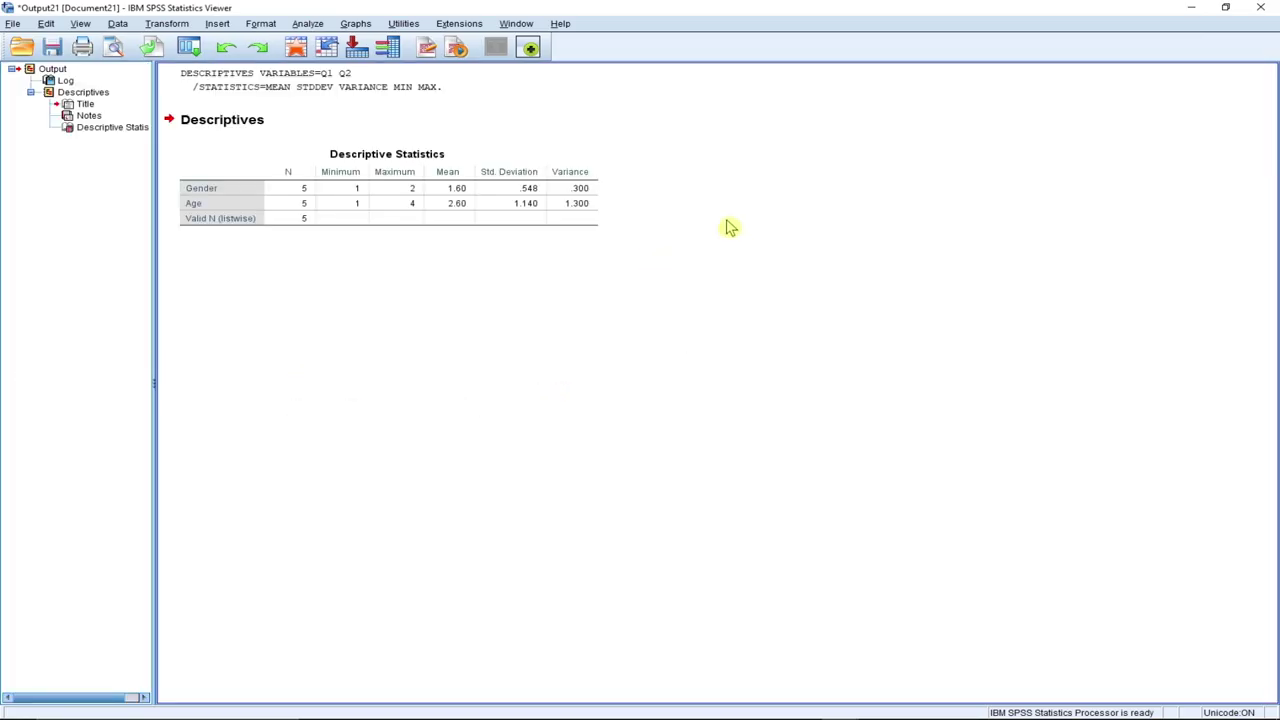
{"action": "left_click", "coordinate": [1259, 8]}
{"action": "left_click", "coordinate": [640, 385]}
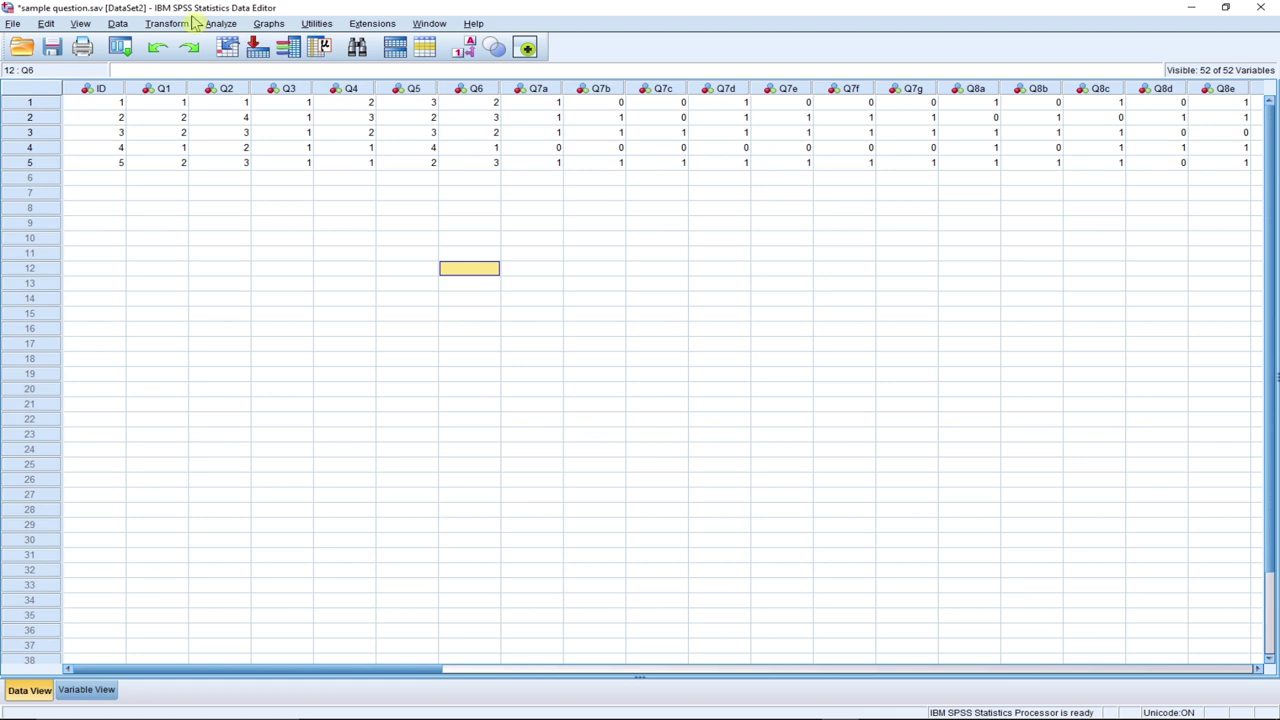
{"action": "left_click", "coordinate": [221, 24]}
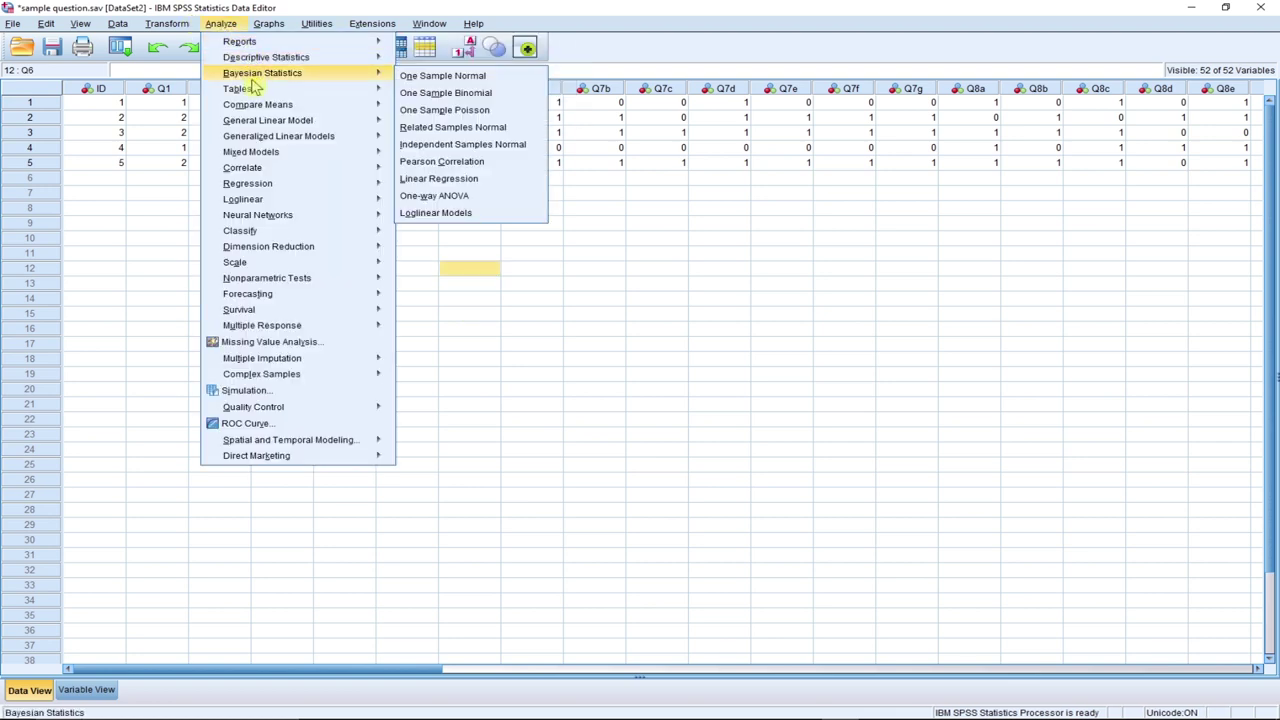
{"action": "mouse_move", "coordinate": [262, 92]}
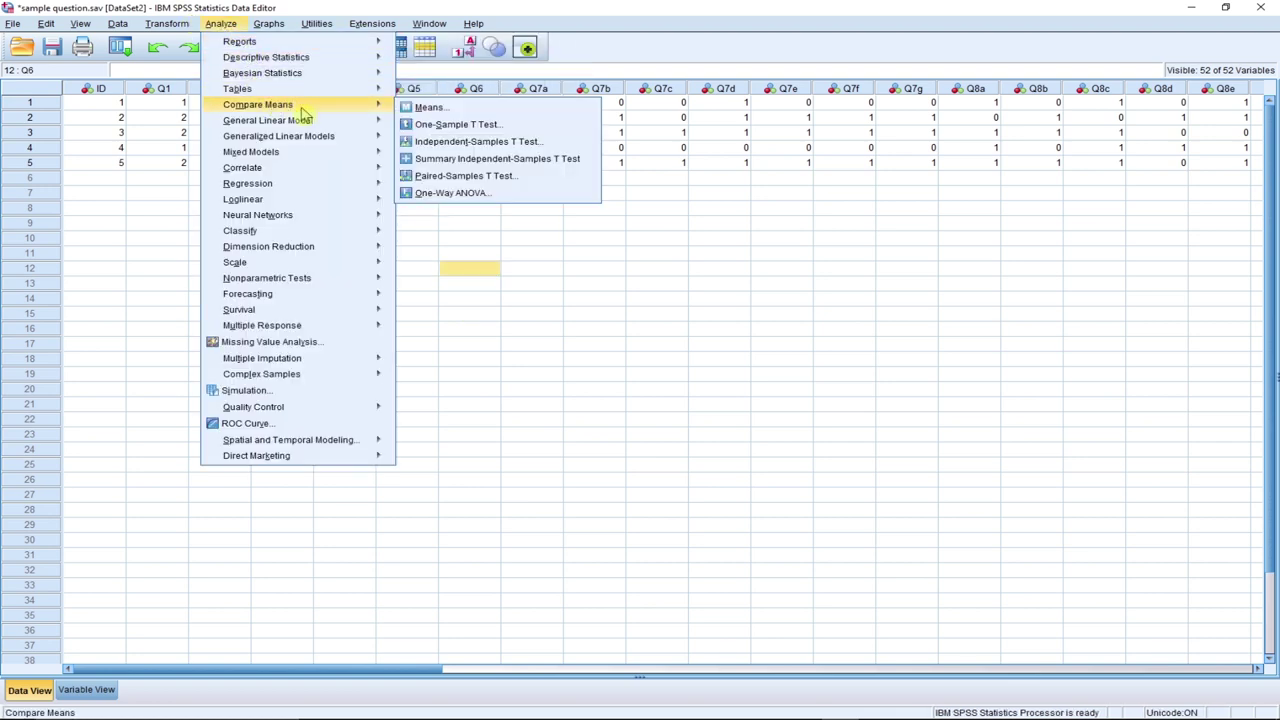
{"action": "mouse_move", "coordinate": [296, 110]}
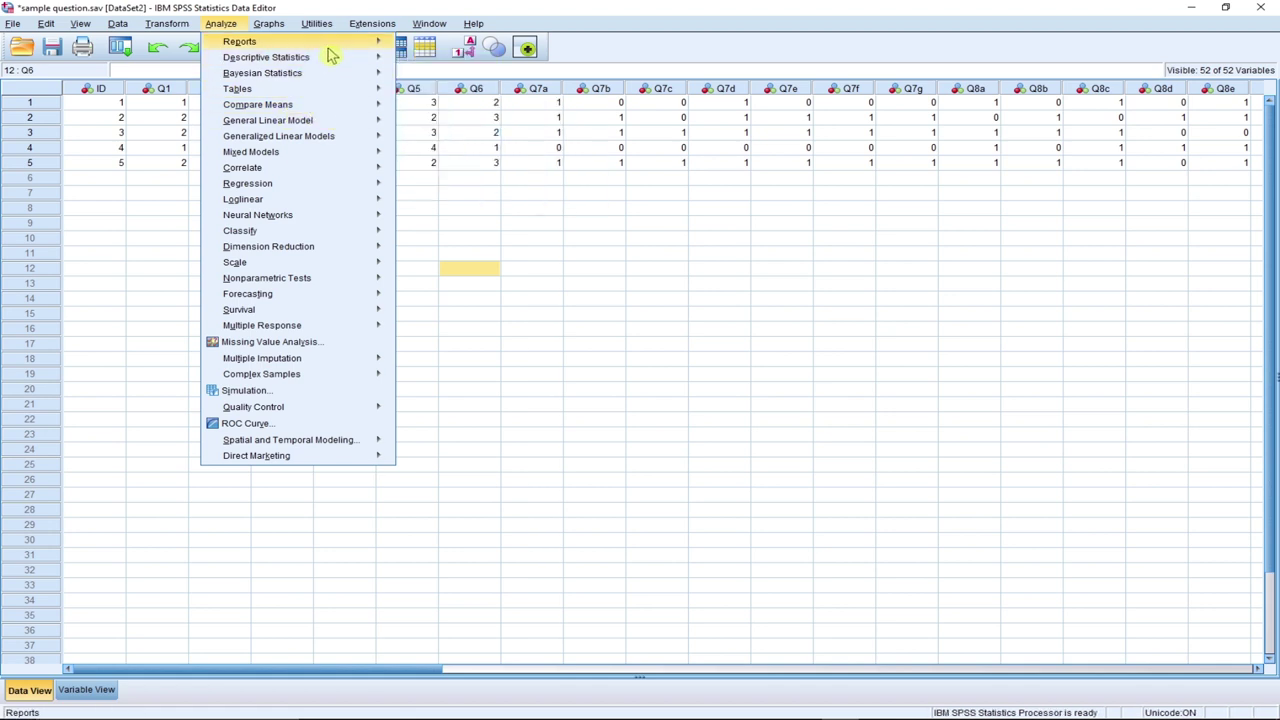
Add mode, standard deviation, variance and range to the Frequencies statistics for Gender [Q1] and Age [Q2]
{"action": "mouse_move", "coordinate": [336, 46]}
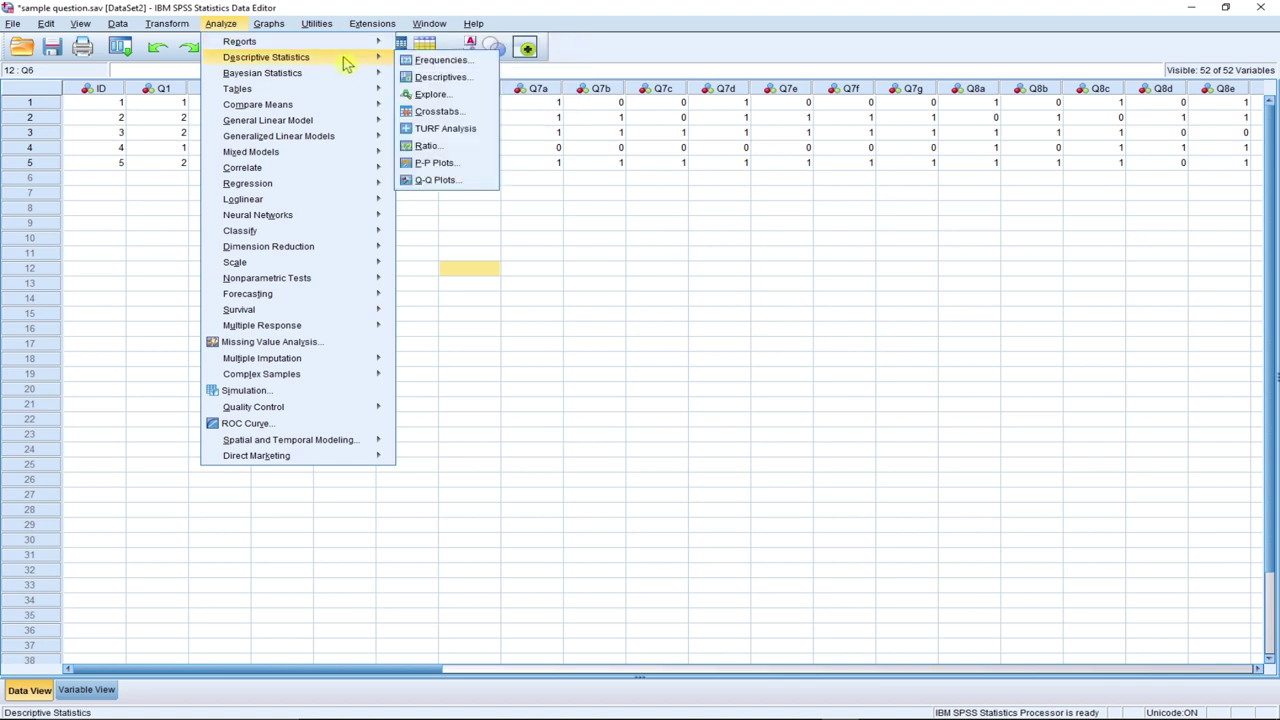
{"action": "left_click", "coordinate": [440, 60]}
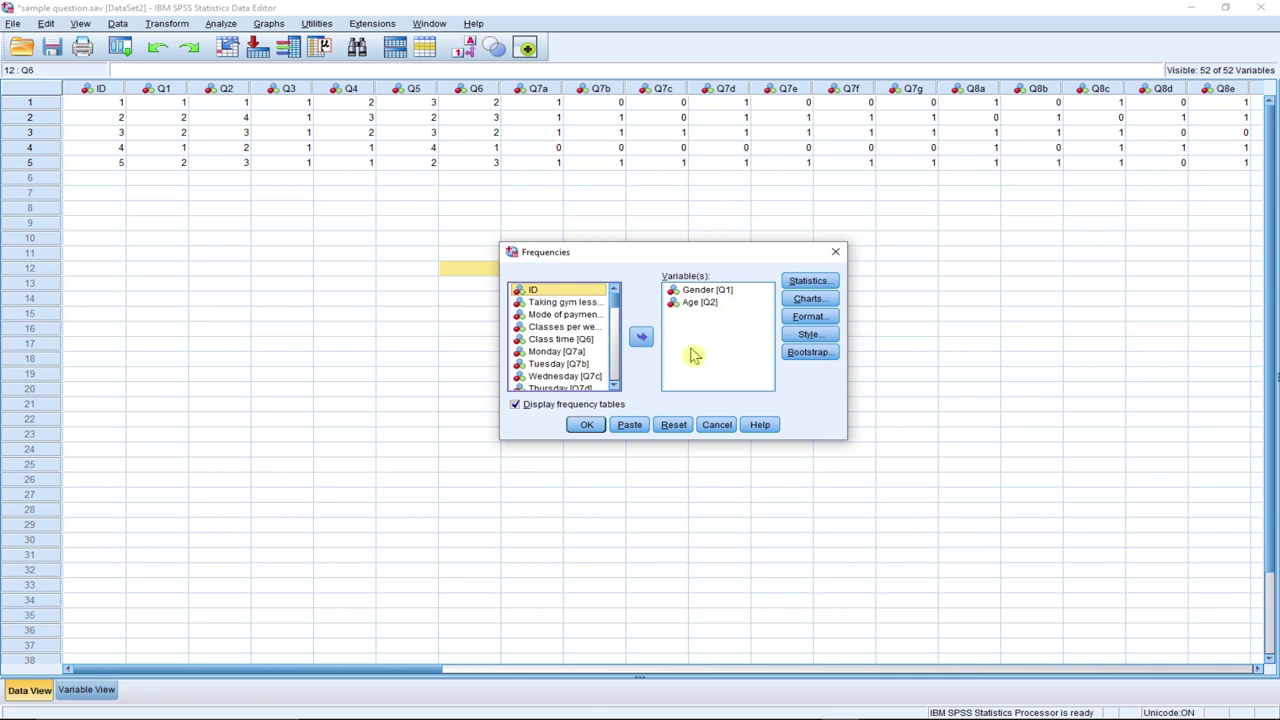
{"action": "left_click", "coordinate": [809, 282]}
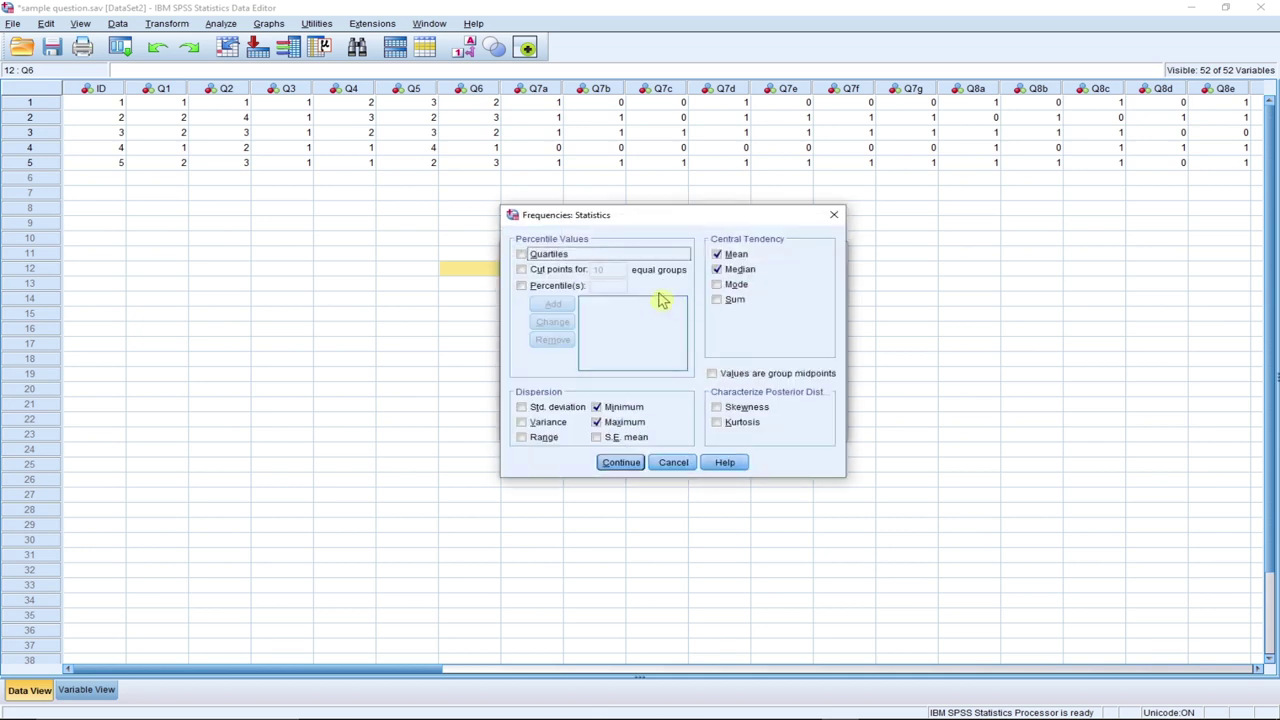
{"action": "left_click", "coordinate": [717, 286]}
{"action": "left_click", "coordinate": [533, 408]}
{"action": "left_click", "coordinate": [523, 423]}
{"action": "left_click", "coordinate": [526, 438]}
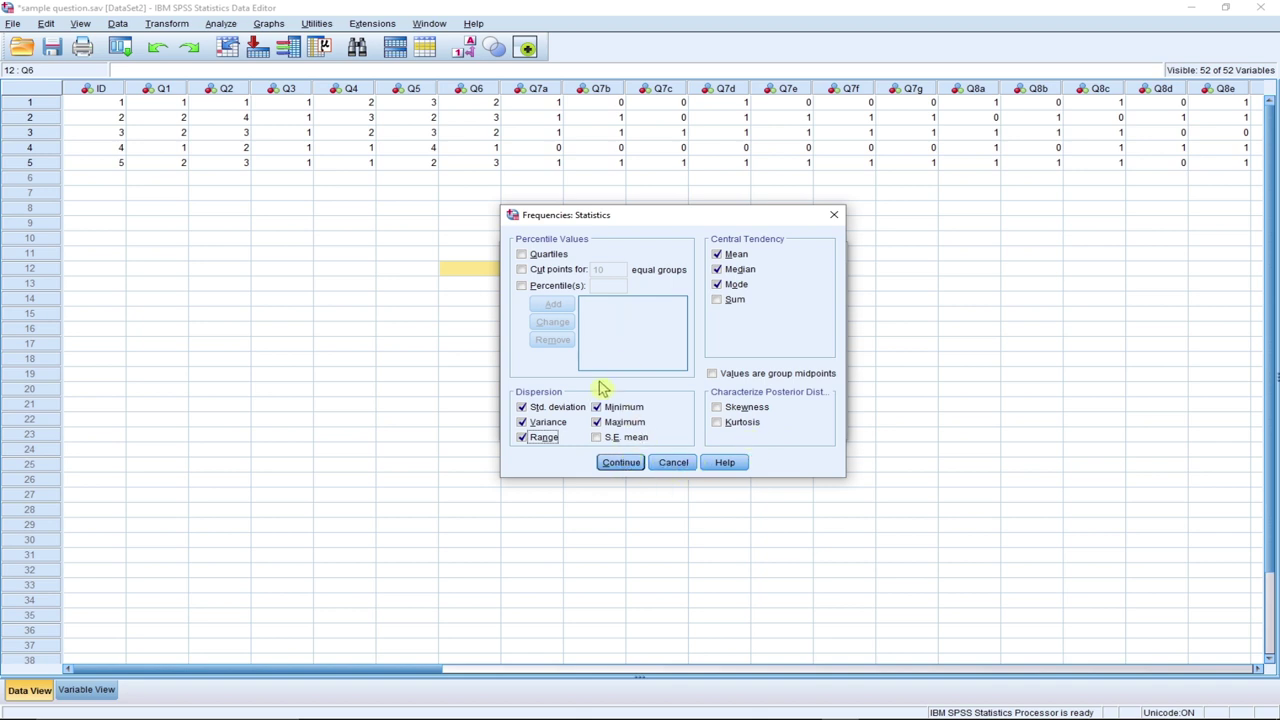
{"action": "left_click", "coordinate": [621, 463]}
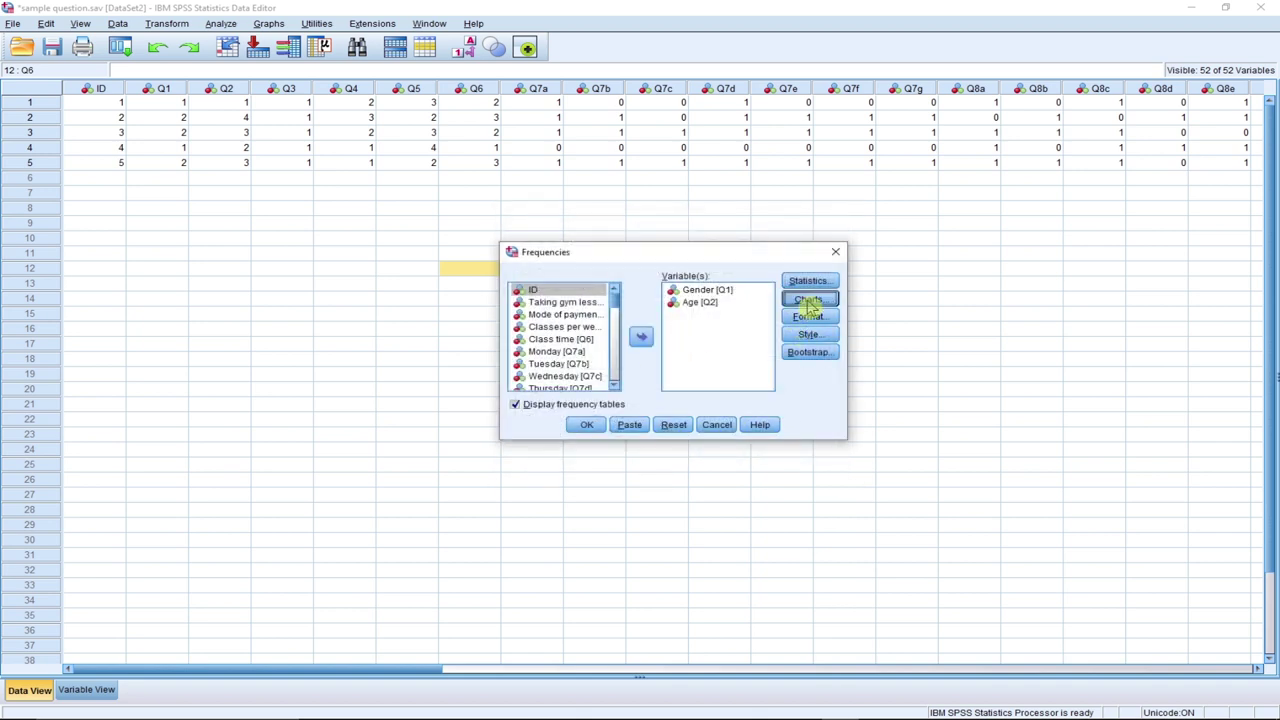
Choose histograms without a normal curve as the chart type and run the Frequencies analysis for Gender and Age
{"action": "left_click", "coordinate": [808, 300]}
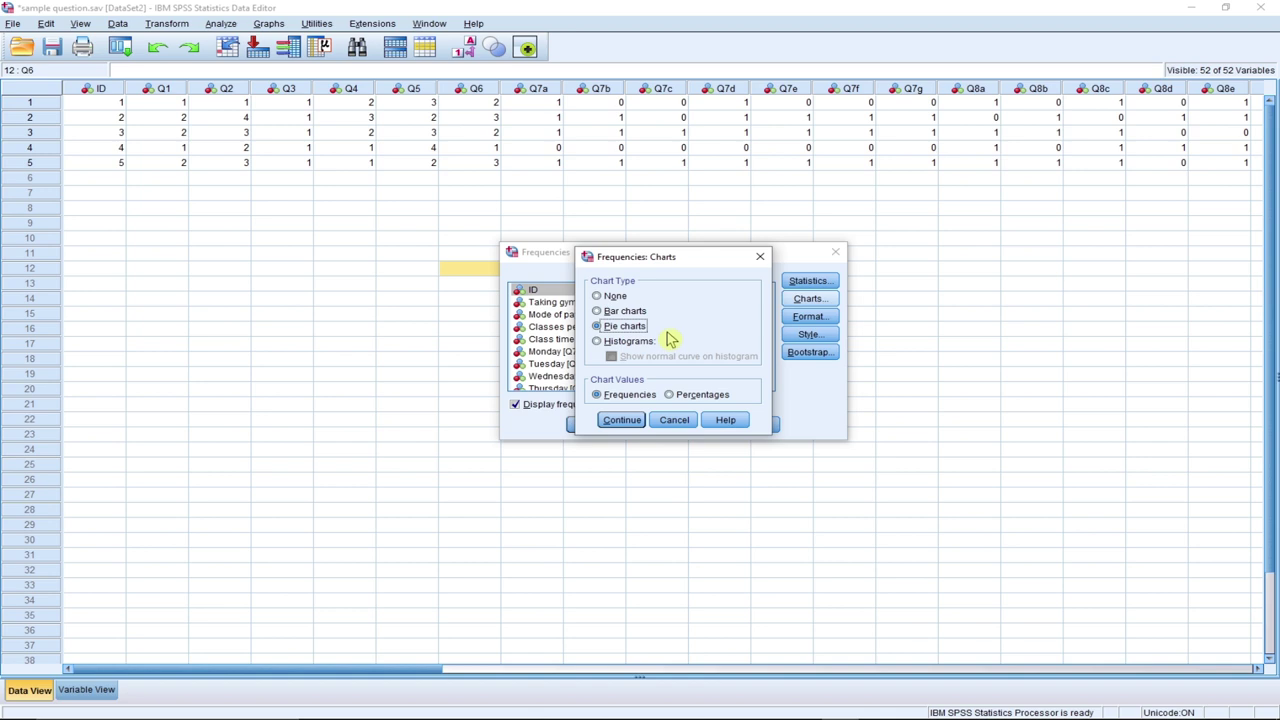
{"action": "left_click", "coordinate": [603, 342]}
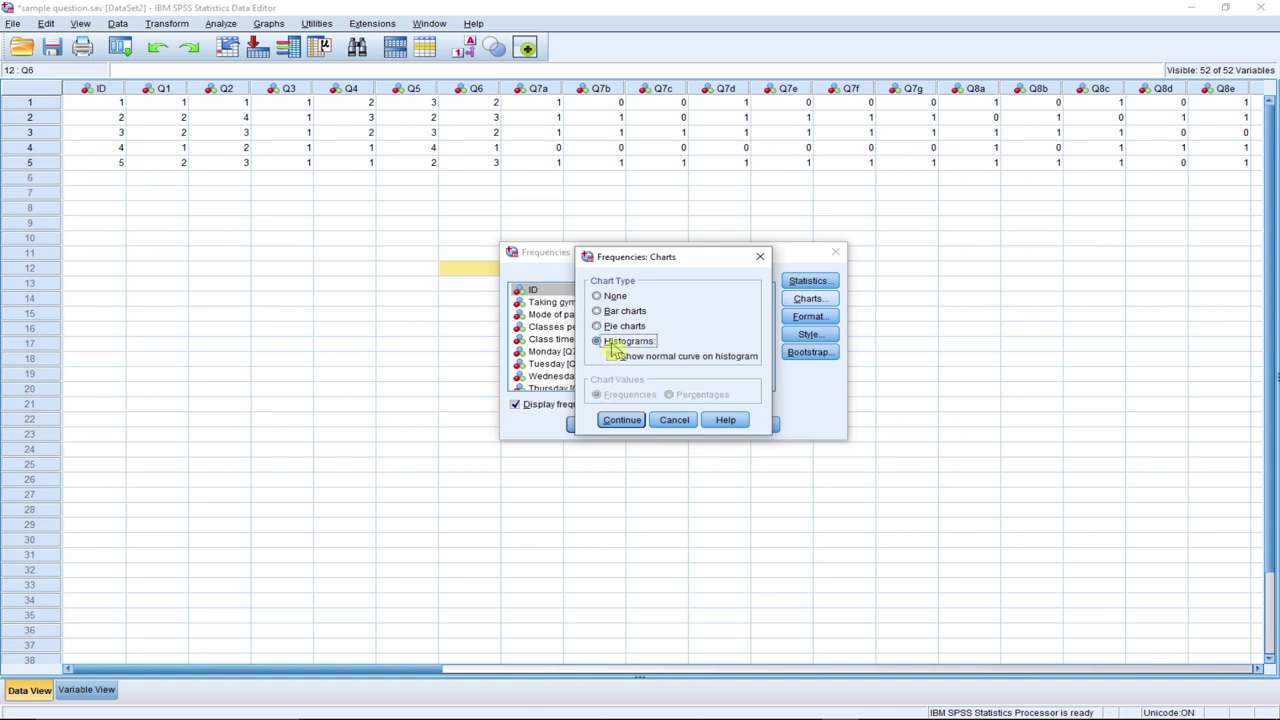
{"action": "left_click", "coordinate": [621, 421]}
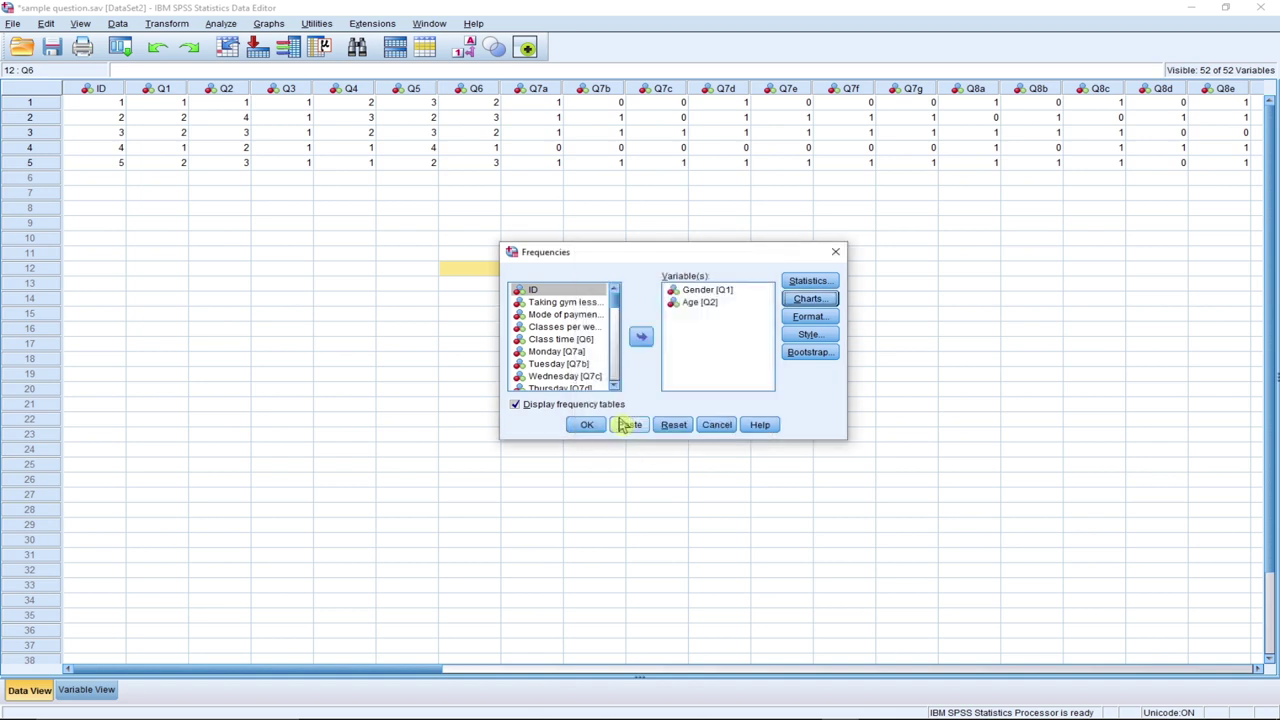
{"action": "left_click", "coordinate": [806, 317]}
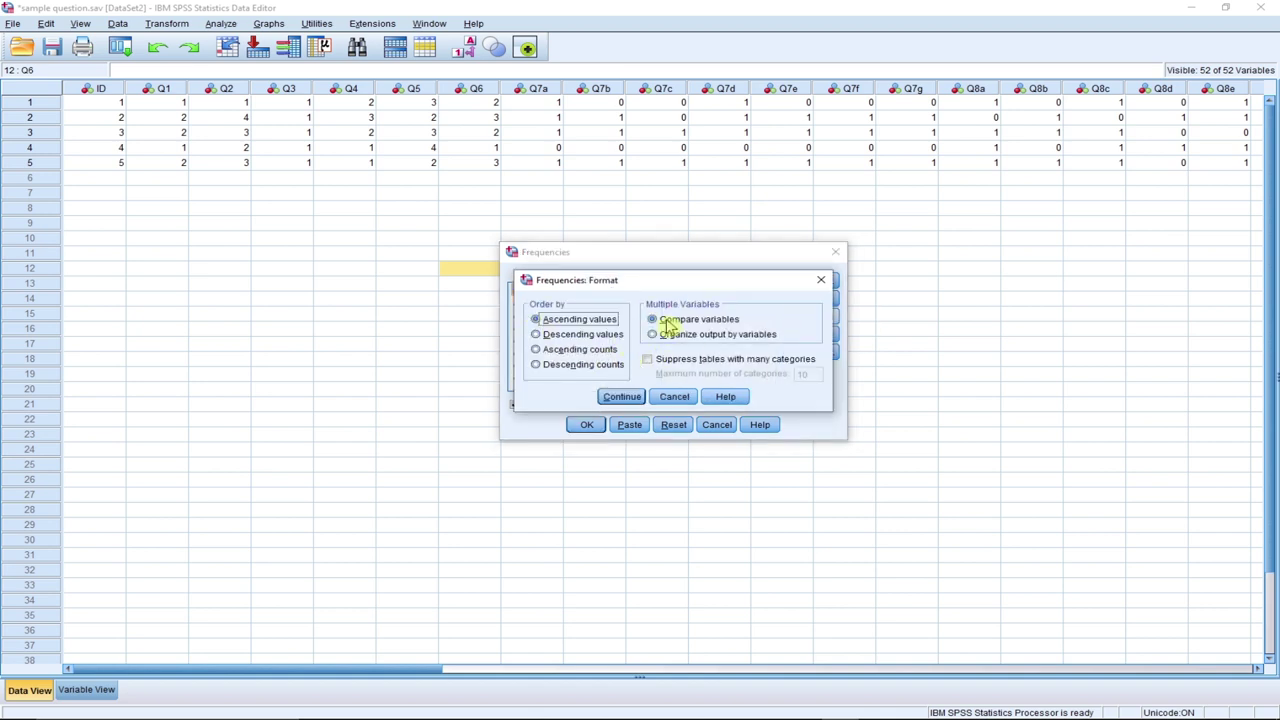
{"action": "left_click", "coordinate": [820, 280]}
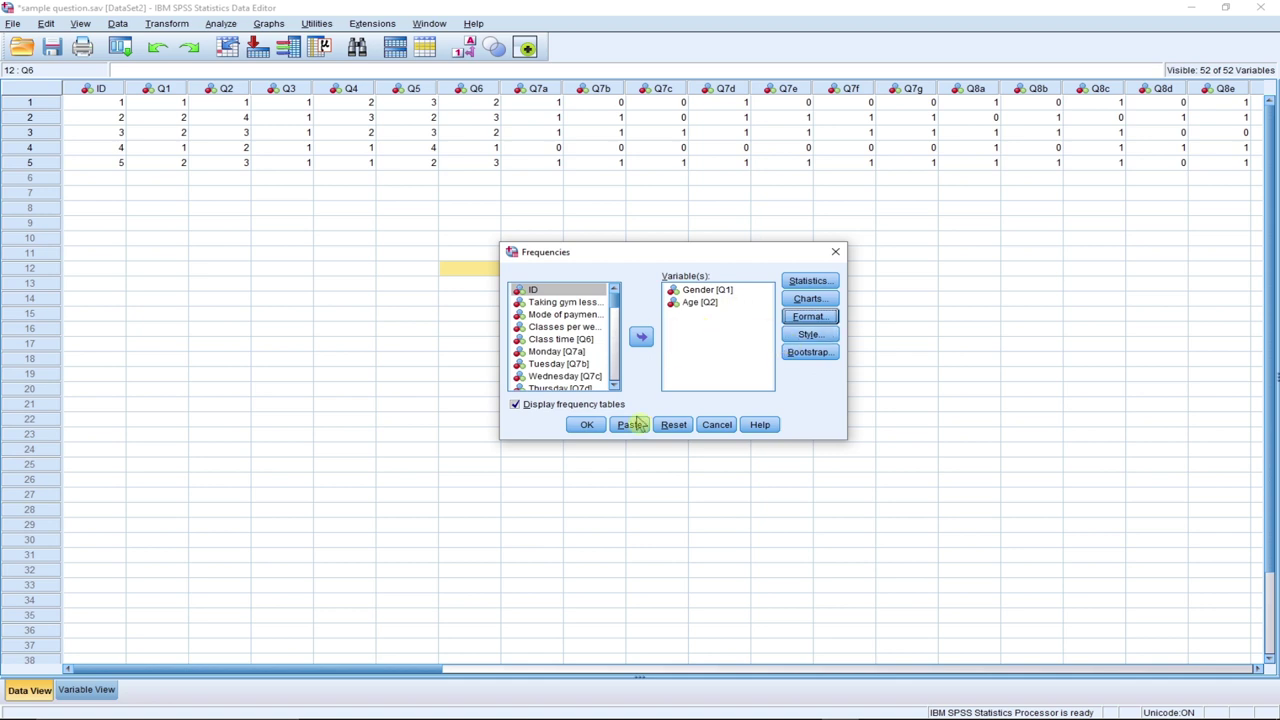
{"action": "left_click", "coordinate": [818, 299]}
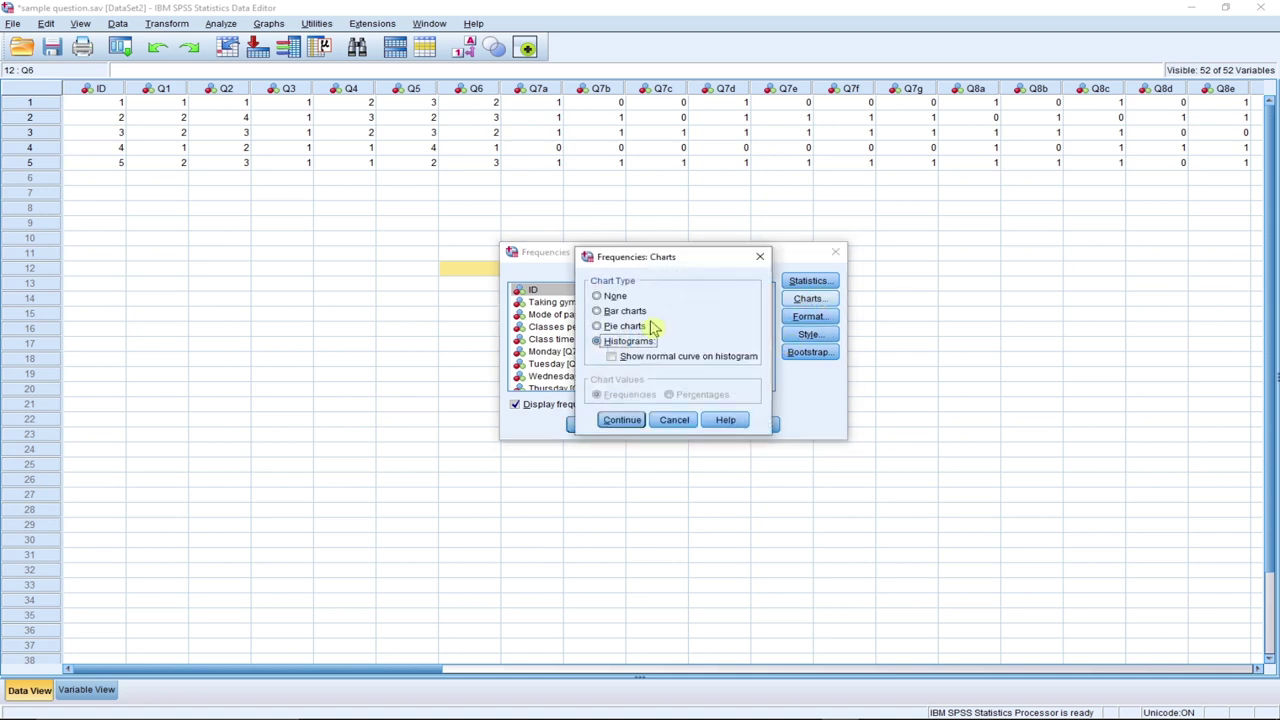
{"action": "left_click", "coordinate": [621, 420]}
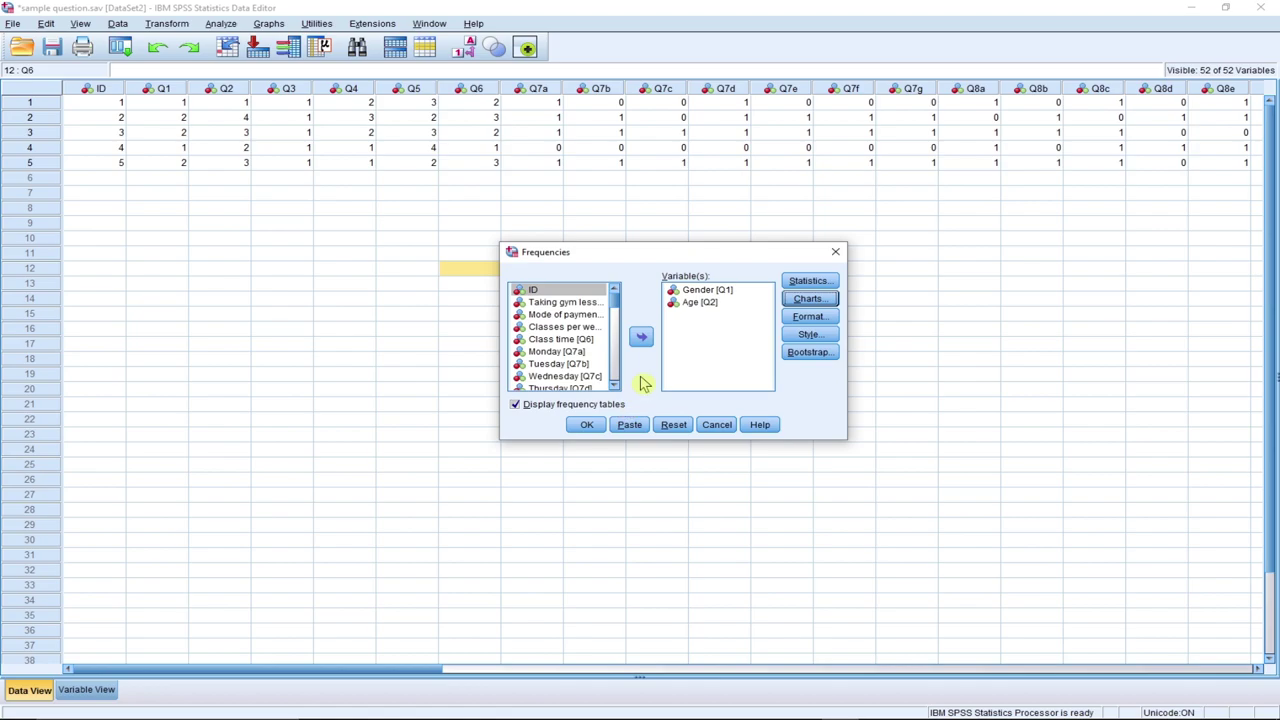
{"action": "left_click", "coordinate": [588, 425]}
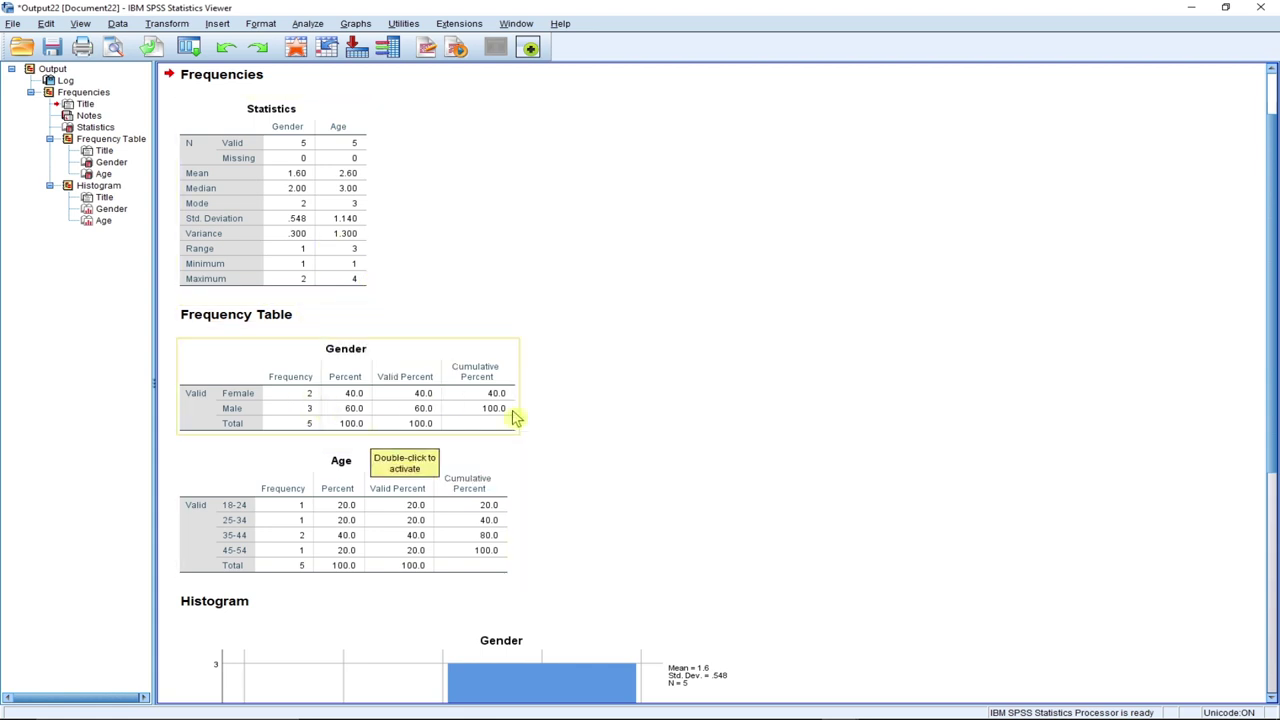
Examine the statistics, frequency tables and histograms for Gender and Age, and close the output window without saving
{"action": "scroll", "coordinate": [714, 427], "scroll_direction": "down", "scroll_amount": 3}
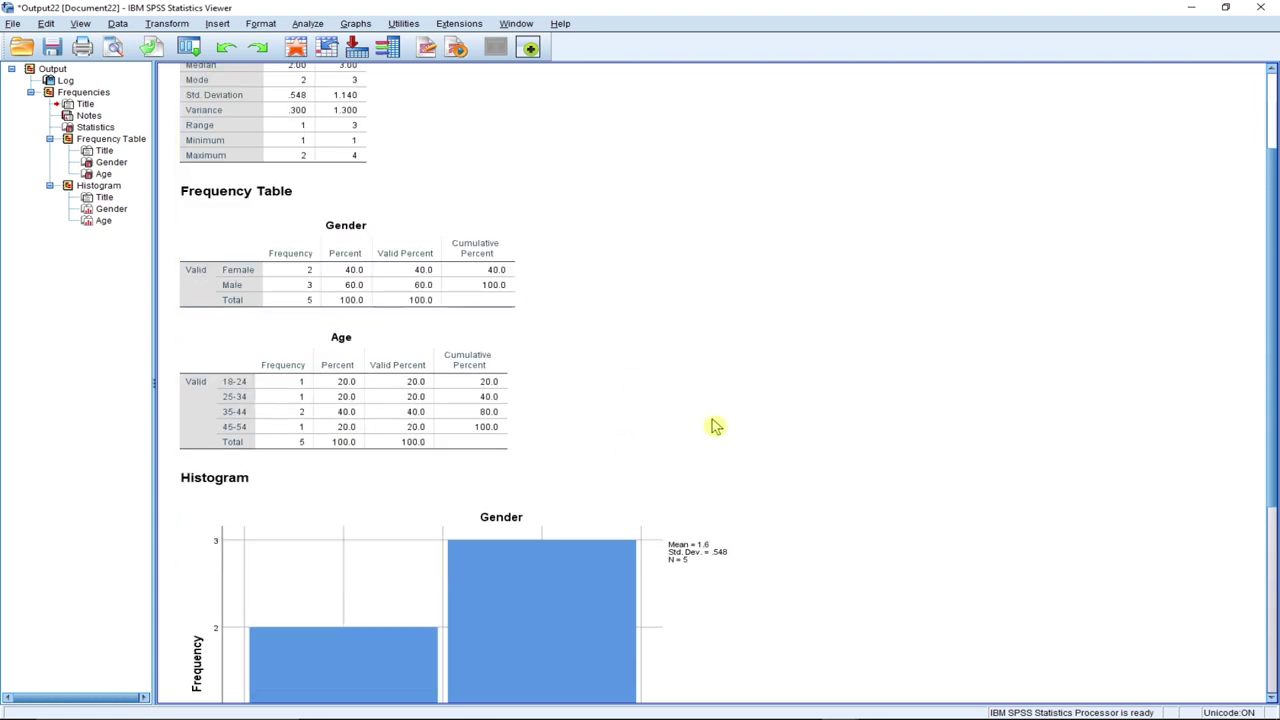
{"action": "scroll", "coordinate": [714, 427], "scroll_direction": "down", "scroll_amount": 6}
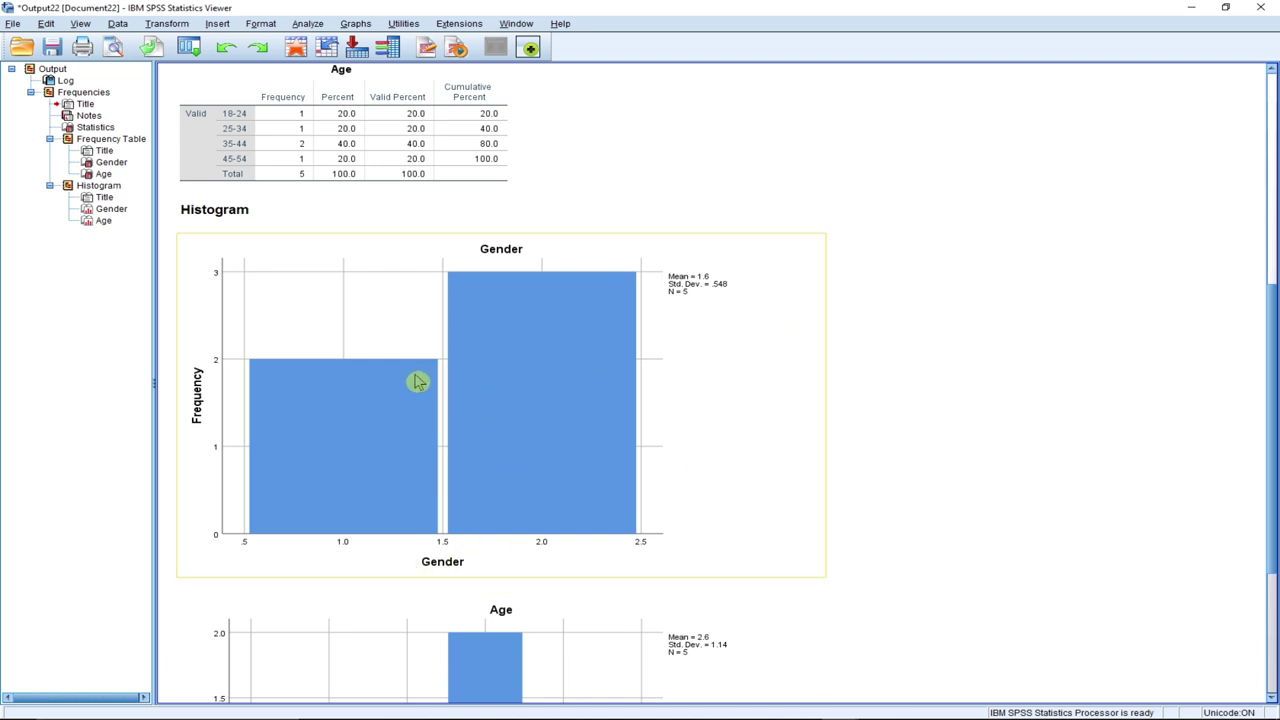
{"action": "scroll", "coordinate": [1008, 423], "scroll_direction": "down", "scroll_amount": 6}
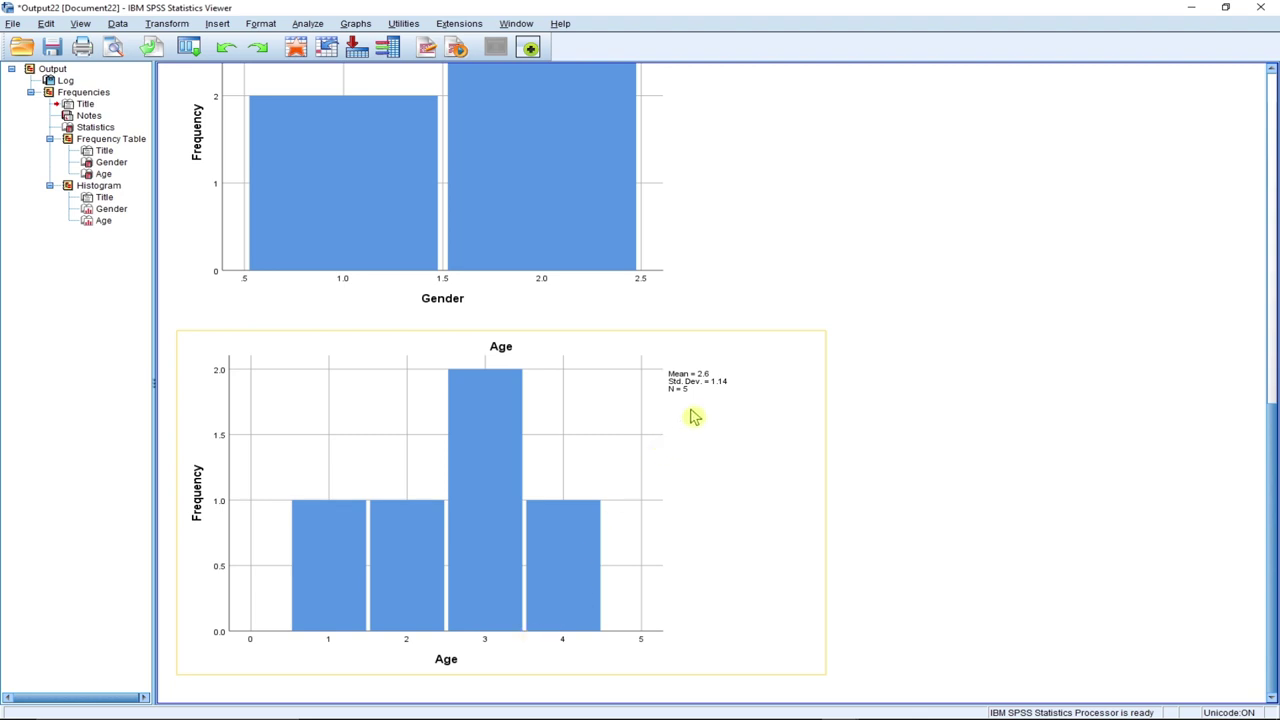
{"action": "scroll", "coordinate": [645, 521], "scroll_direction": "up", "scroll_amount": 7}
{"action": "scroll", "coordinate": [645, 521], "scroll_direction": "up", "scroll_amount": 10}
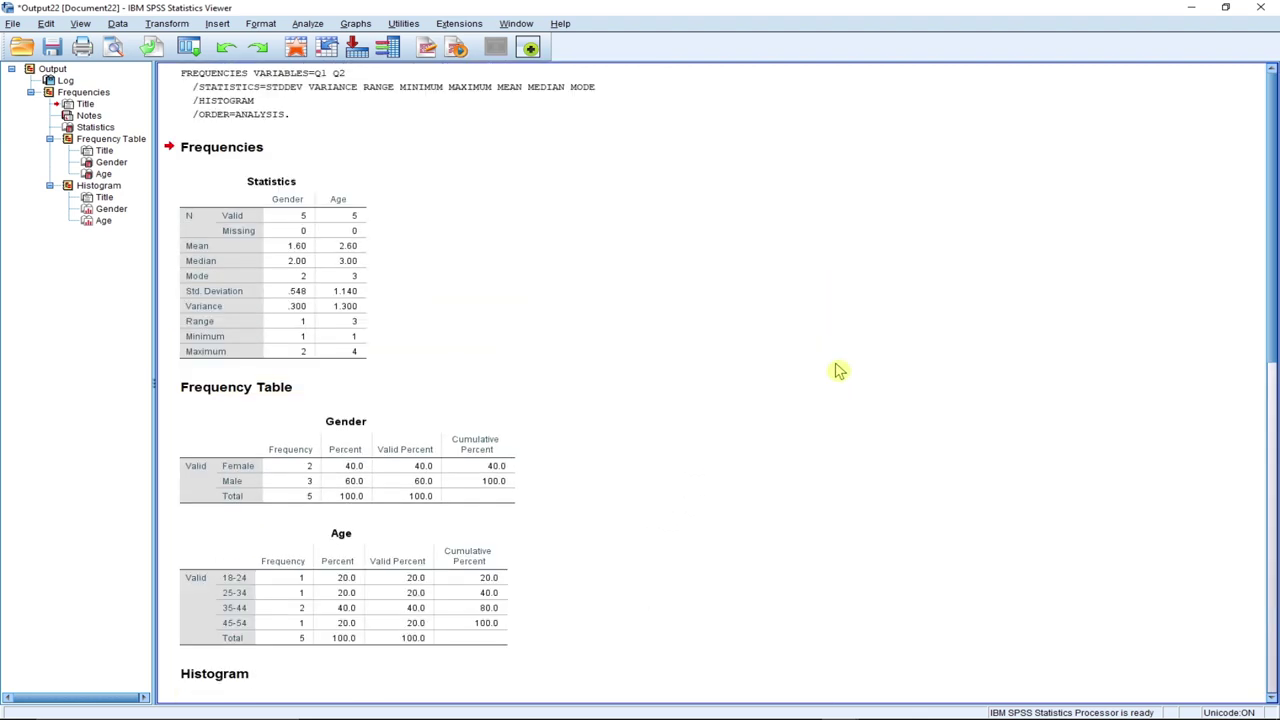
{"action": "left_click", "coordinate": [1259, 12]}
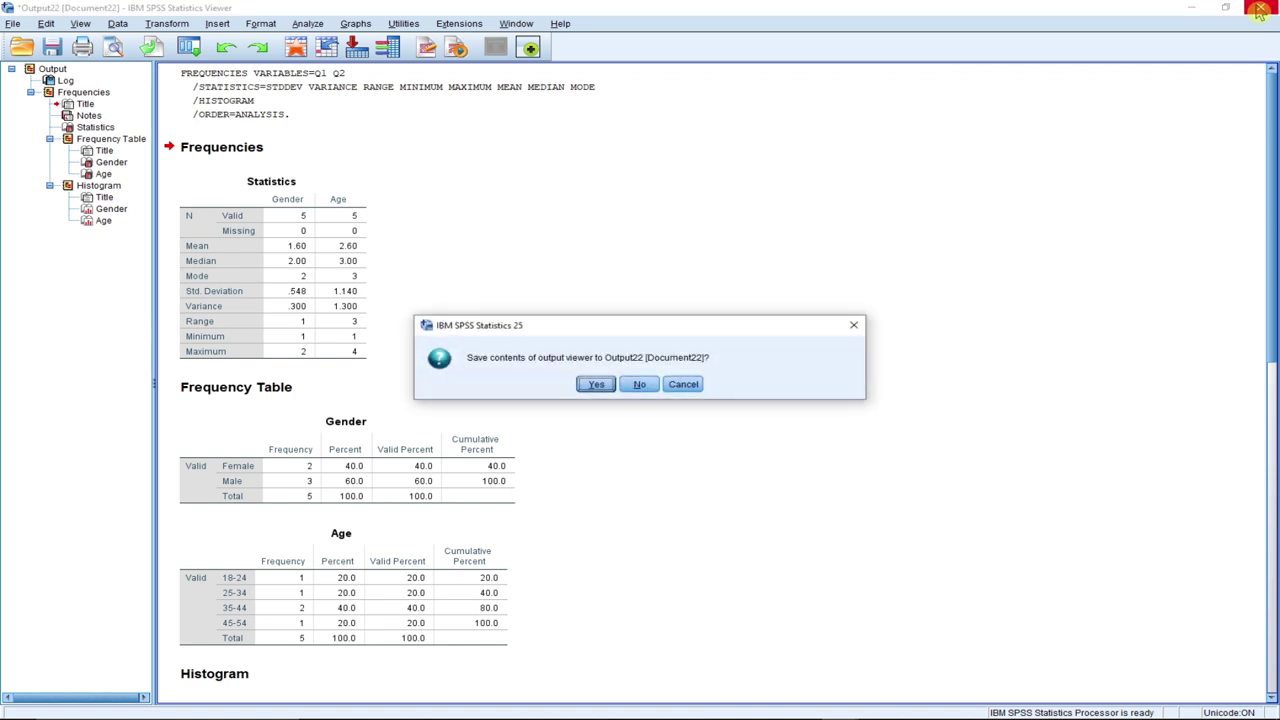
{"action": "left_click", "coordinate": [637, 386]}
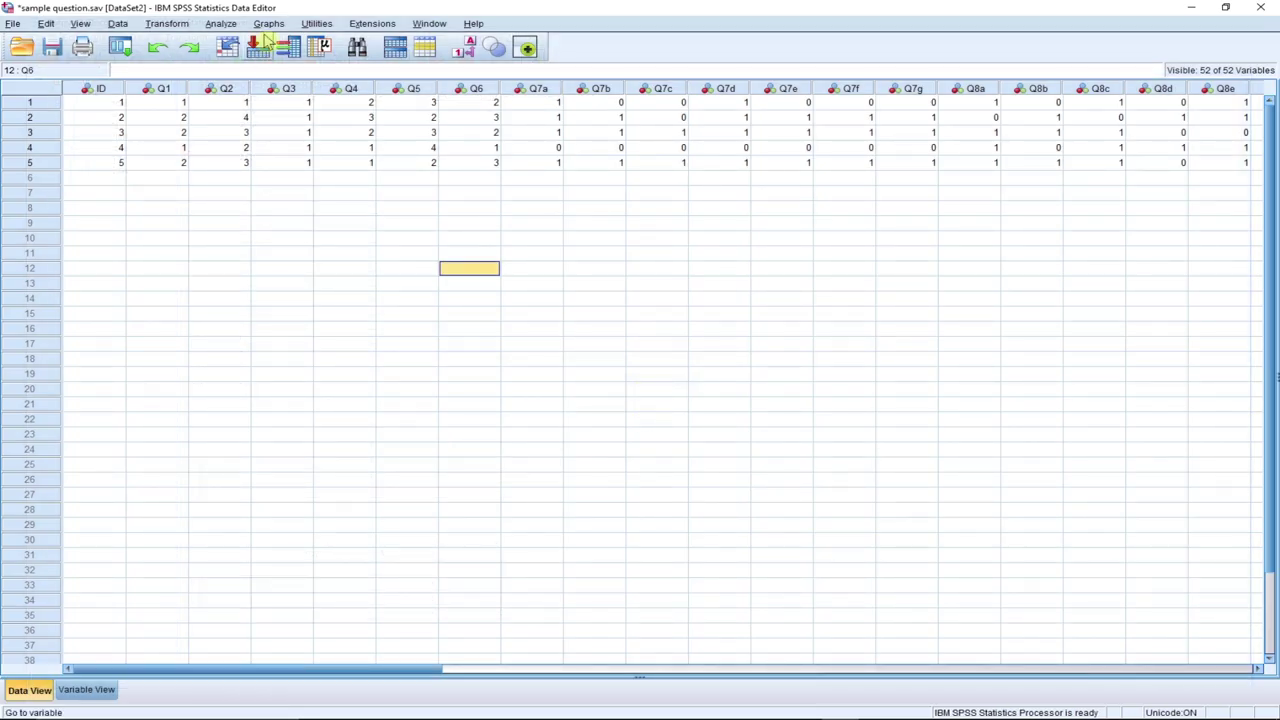
Run the Frequencies analysis for Gender and Age again with bar charts showing percentages
{"action": "left_click", "coordinate": [222, 24]}
{"action": "mouse_move", "coordinate": [266, 61]}
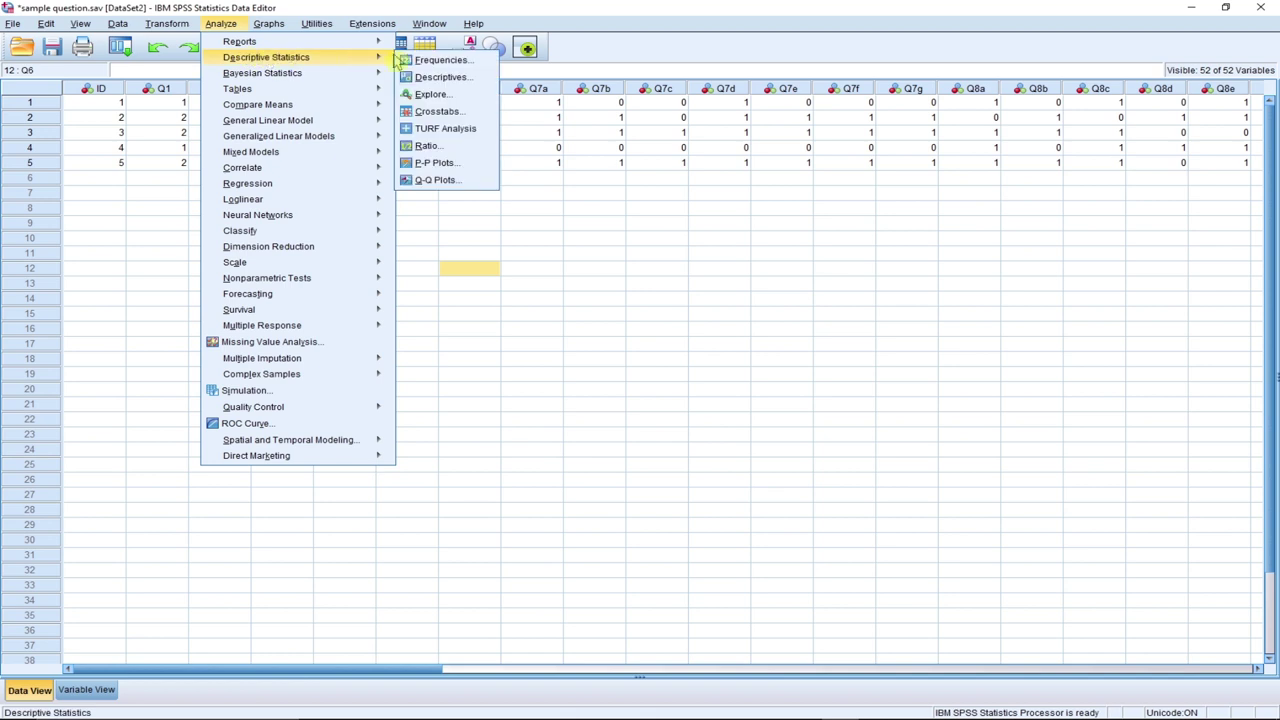
{"action": "left_click", "coordinate": [430, 60]}
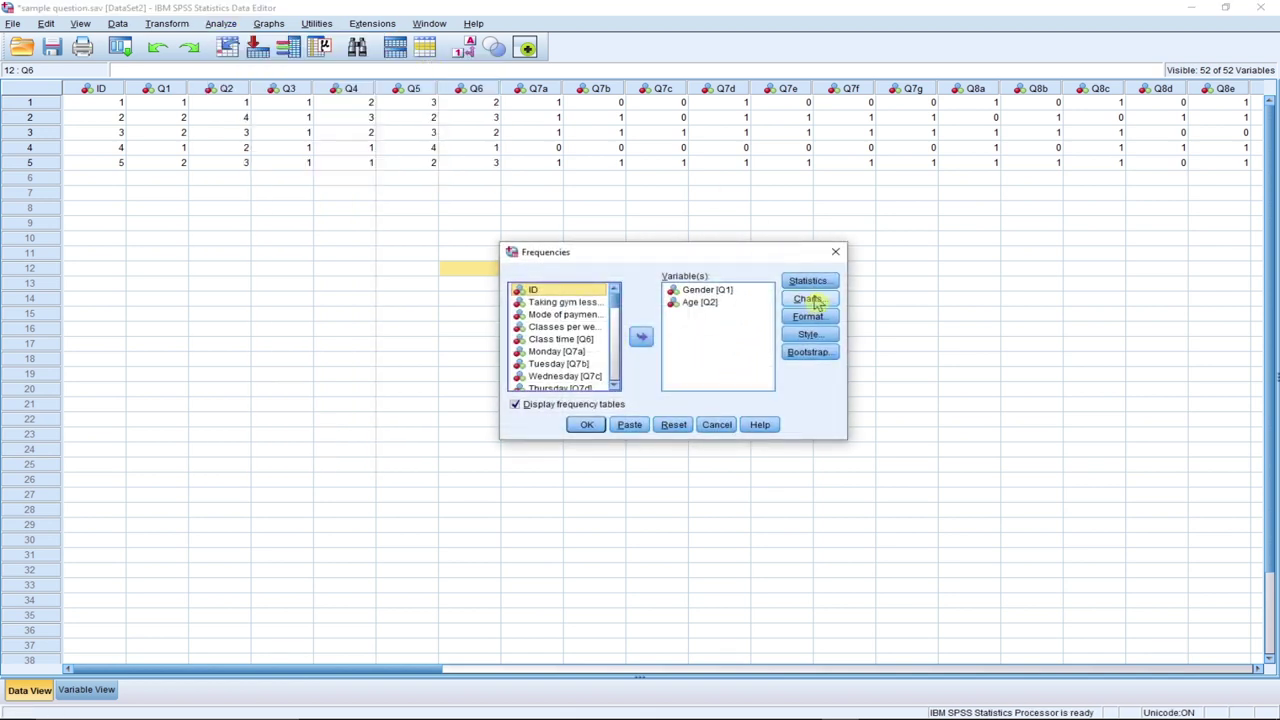
{"action": "left_click", "coordinate": [813, 300]}
{"action": "left_click", "coordinate": [621, 313]}
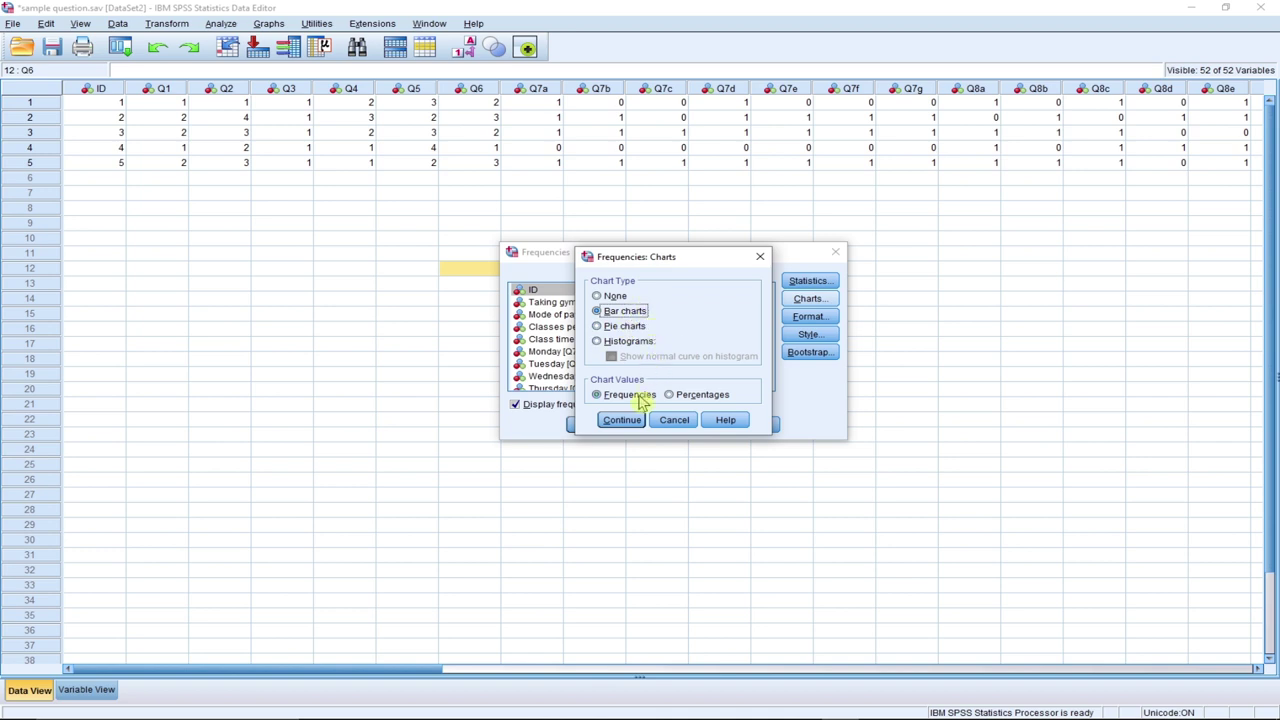
{"action": "left_click", "coordinate": [670, 395]}
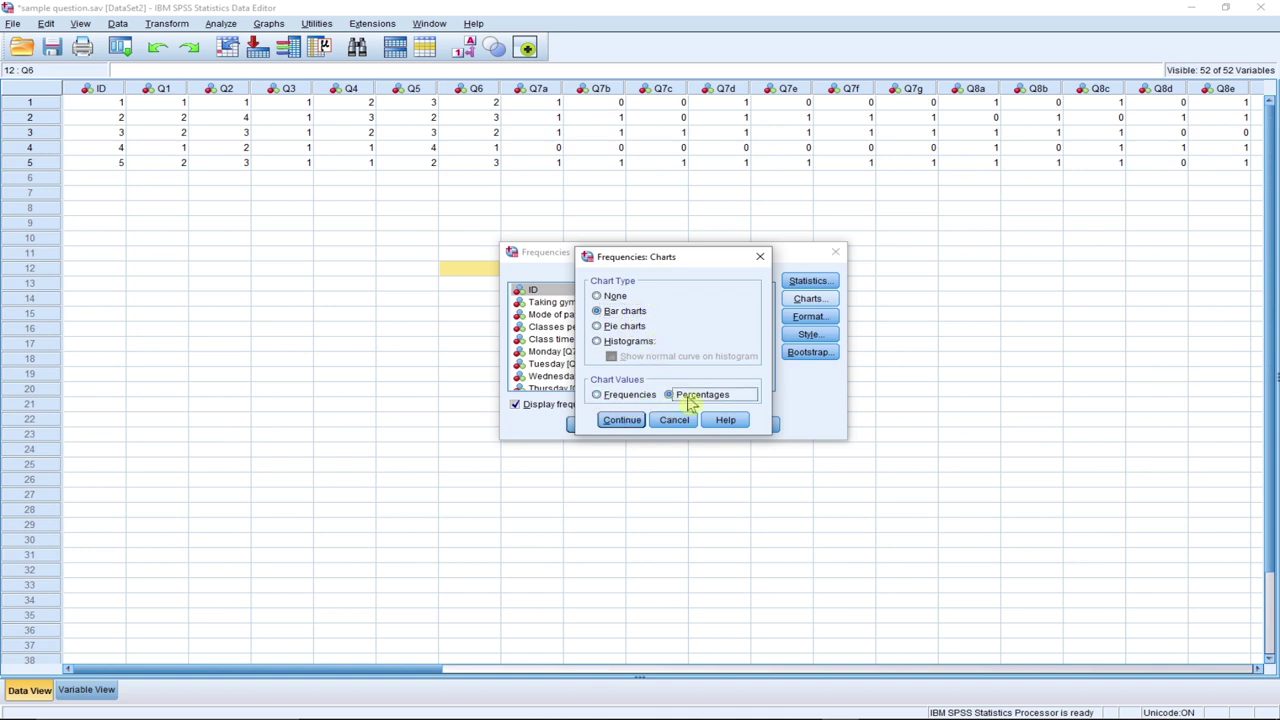
{"action": "left_click", "coordinate": [632, 422]}
{"action": "left_click", "coordinate": [587, 425]}
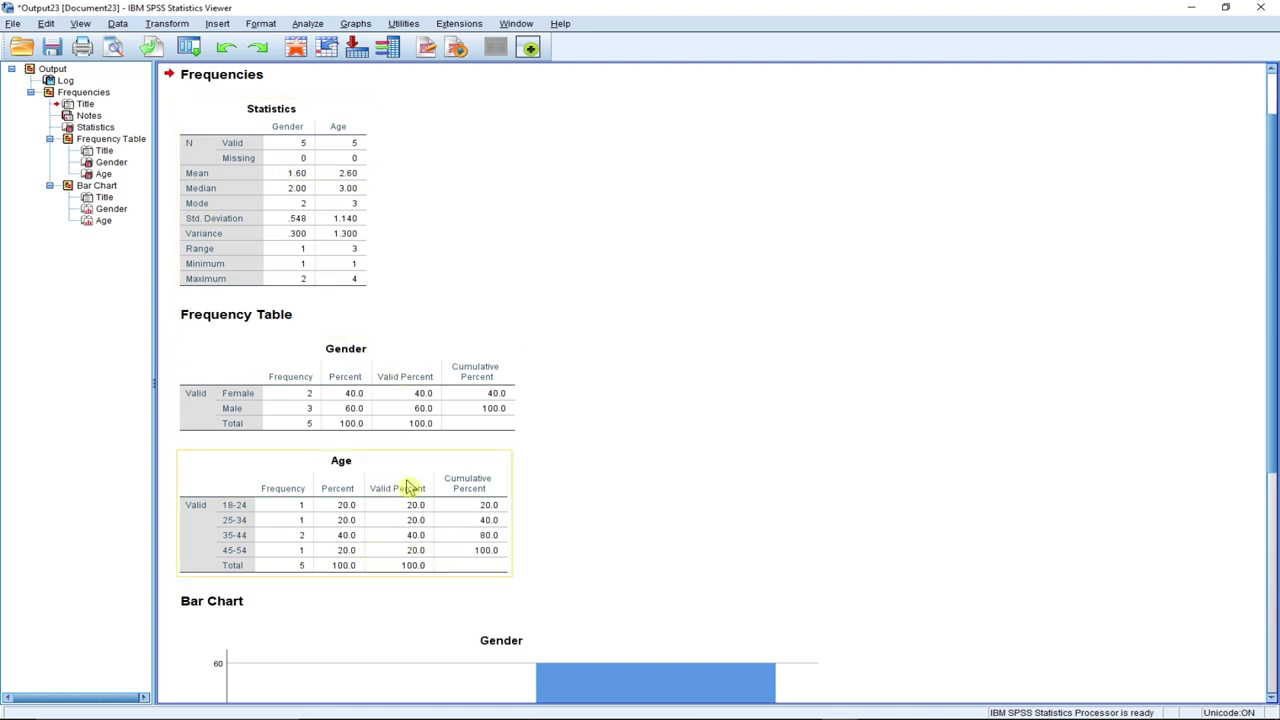
Examine the percentage bar charts and tables for Gender and Age, and close the output window without saving
{"action": "scroll", "coordinate": [514, 451], "scroll_direction": "down", "scroll_amount": 3}
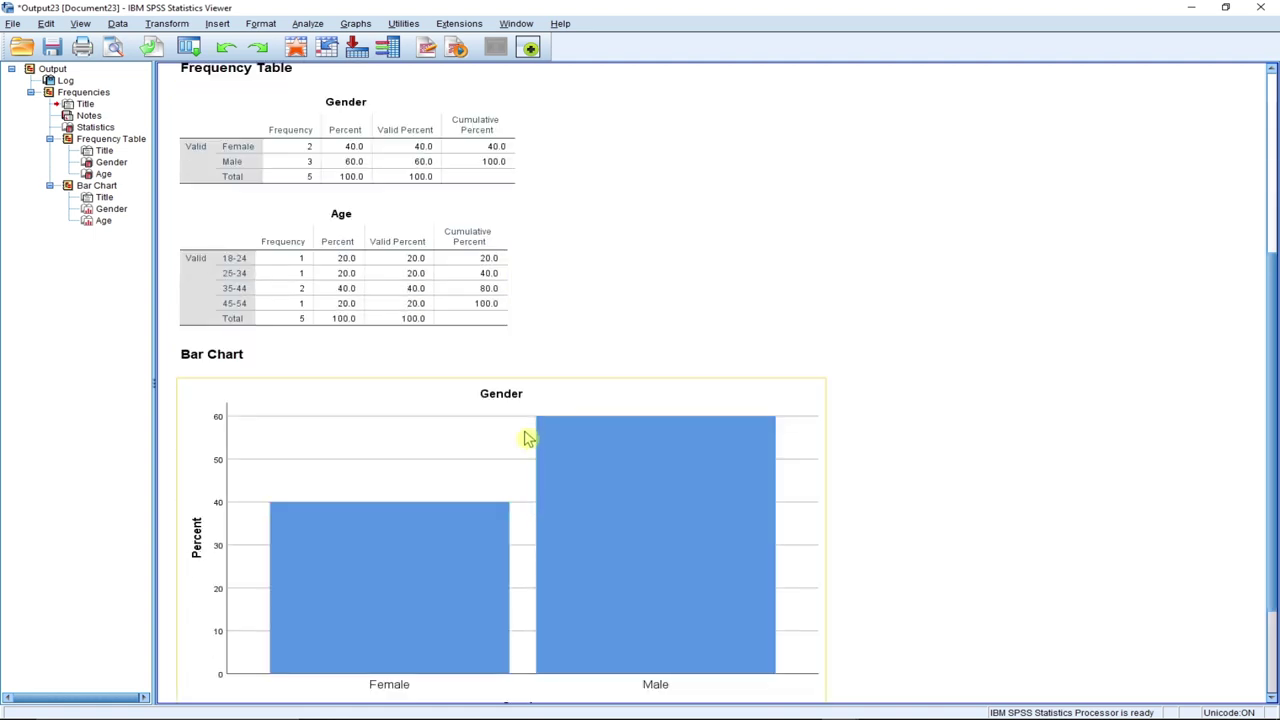
{"action": "scroll", "coordinate": [527, 439], "scroll_direction": "down", "scroll_amount": 2}
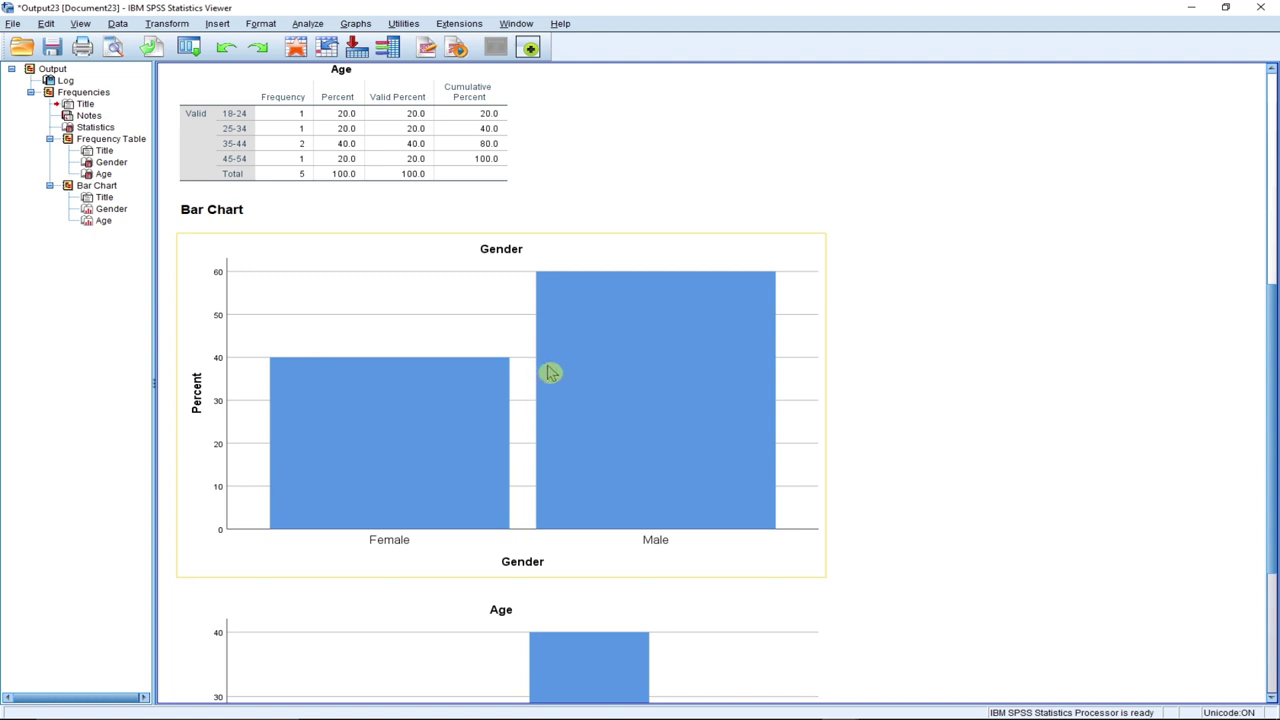
{"action": "scroll", "coordinate": [551, 372], "scroll_direction": "down", "scroll_amount": 3}
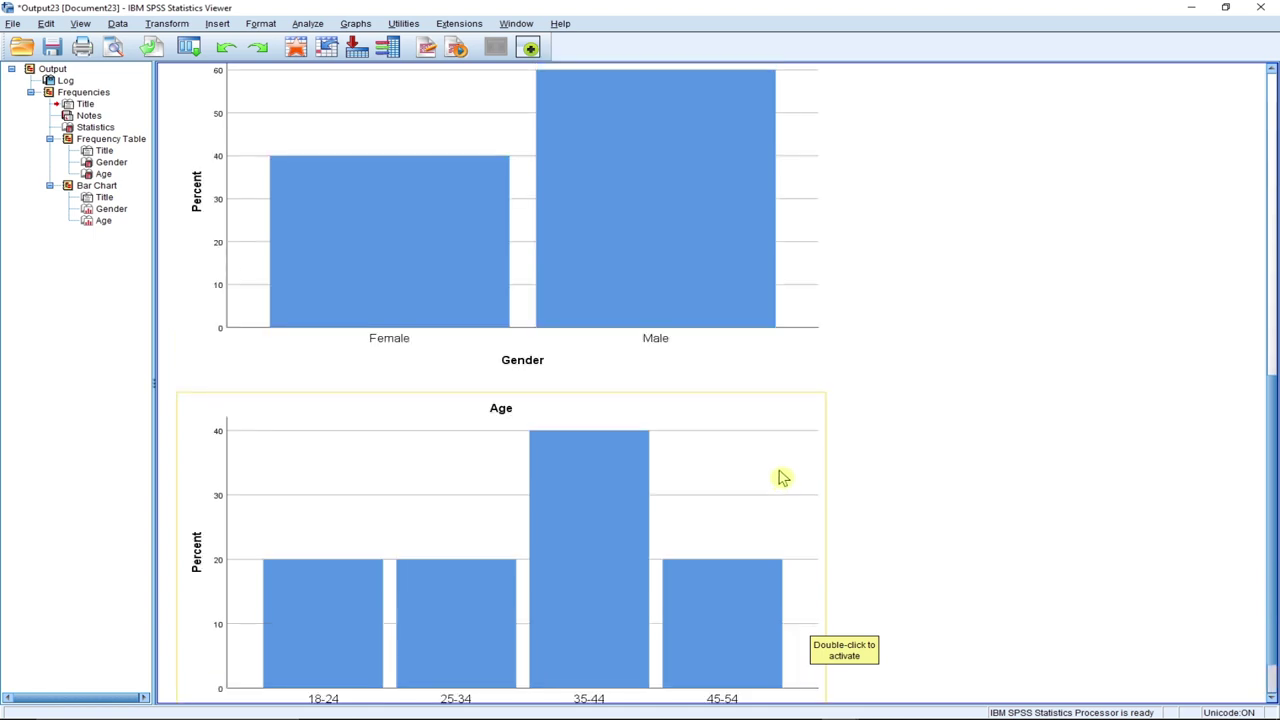
{"action": "scroll", "coordinate": [780, 455], "scroll_direction": "up", "scroll_amount": 15}
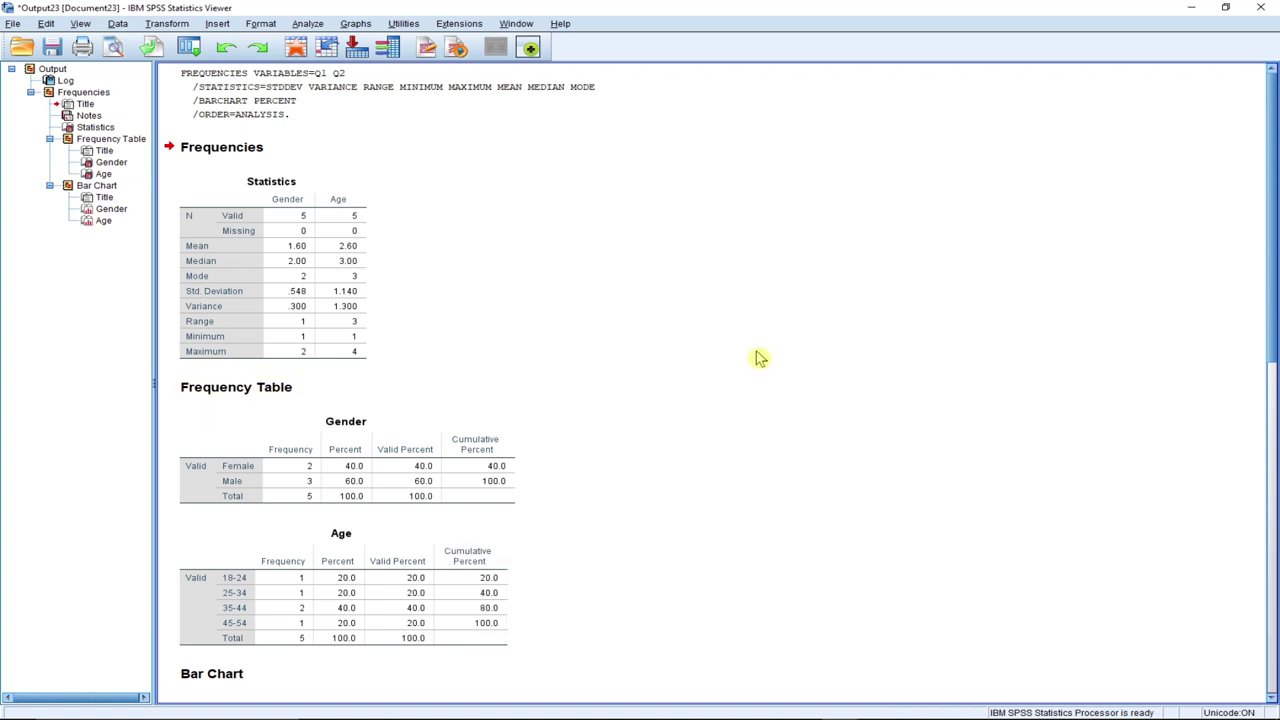
{"action": "left_click", "coordinate": [1272, 12]}
{"action": "left_click", "coordinate": [643, 385]}
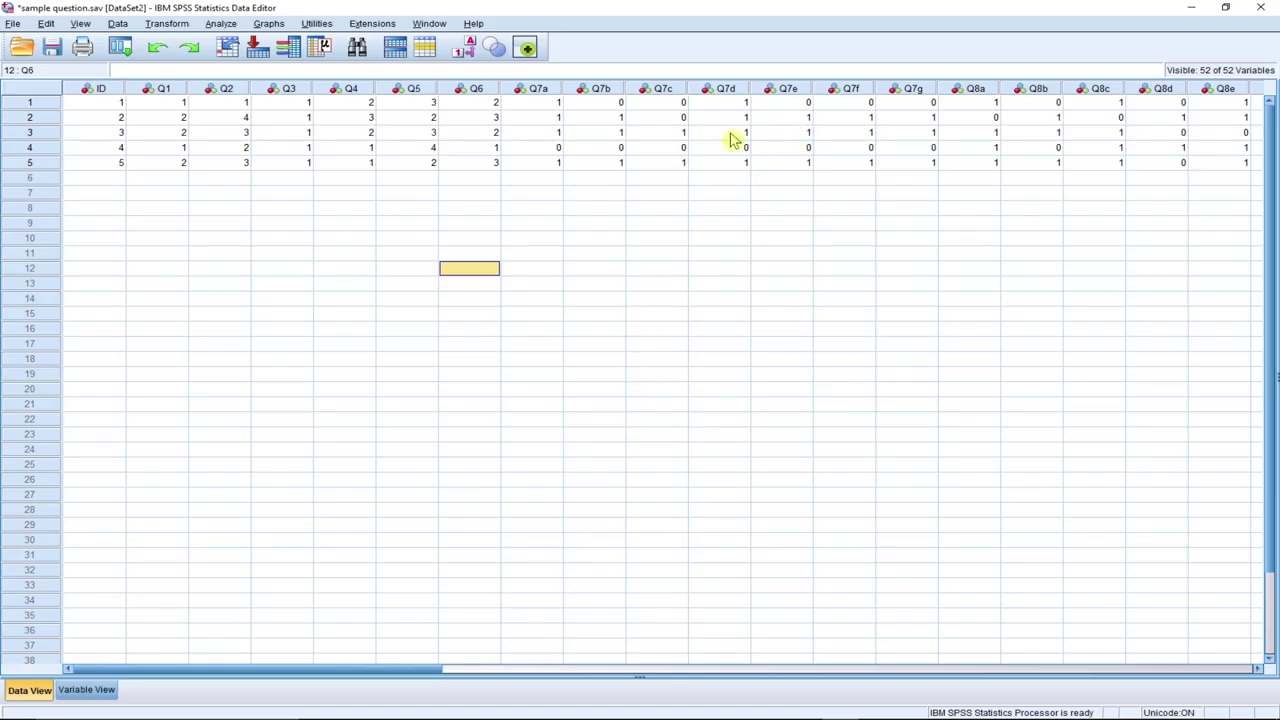